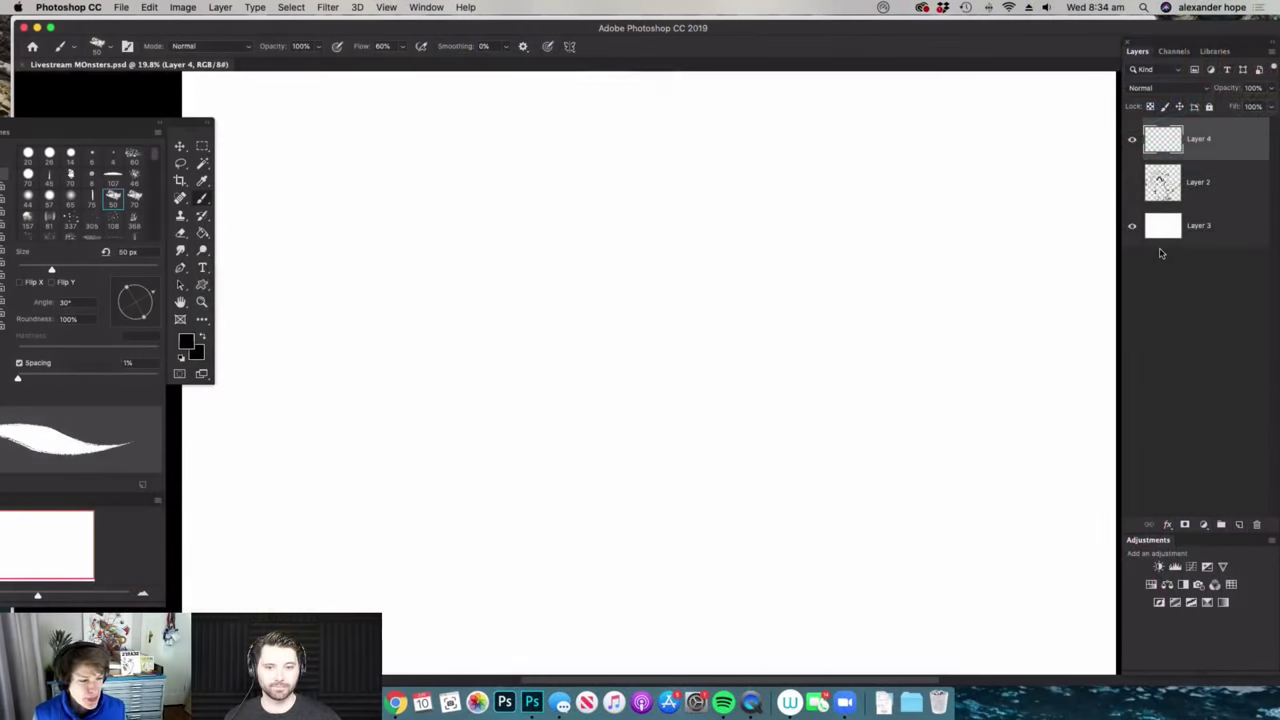
{"action": "left_click_drag", "start_coordinate": [680, 319], "coordinate": [624, 280]}
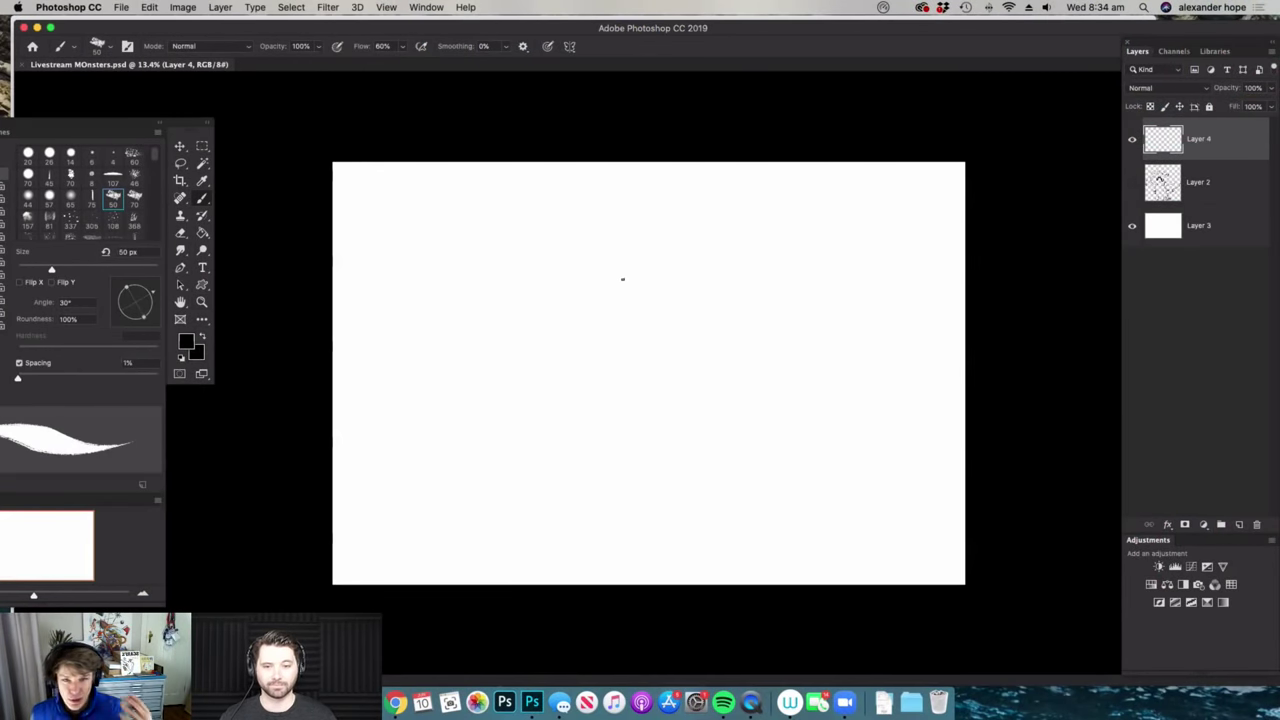
{"action": "key", "text": "z"}
{"action": "left_click_drag", "start_coordinate": [394, 197], "coordinate": [443, 211]}
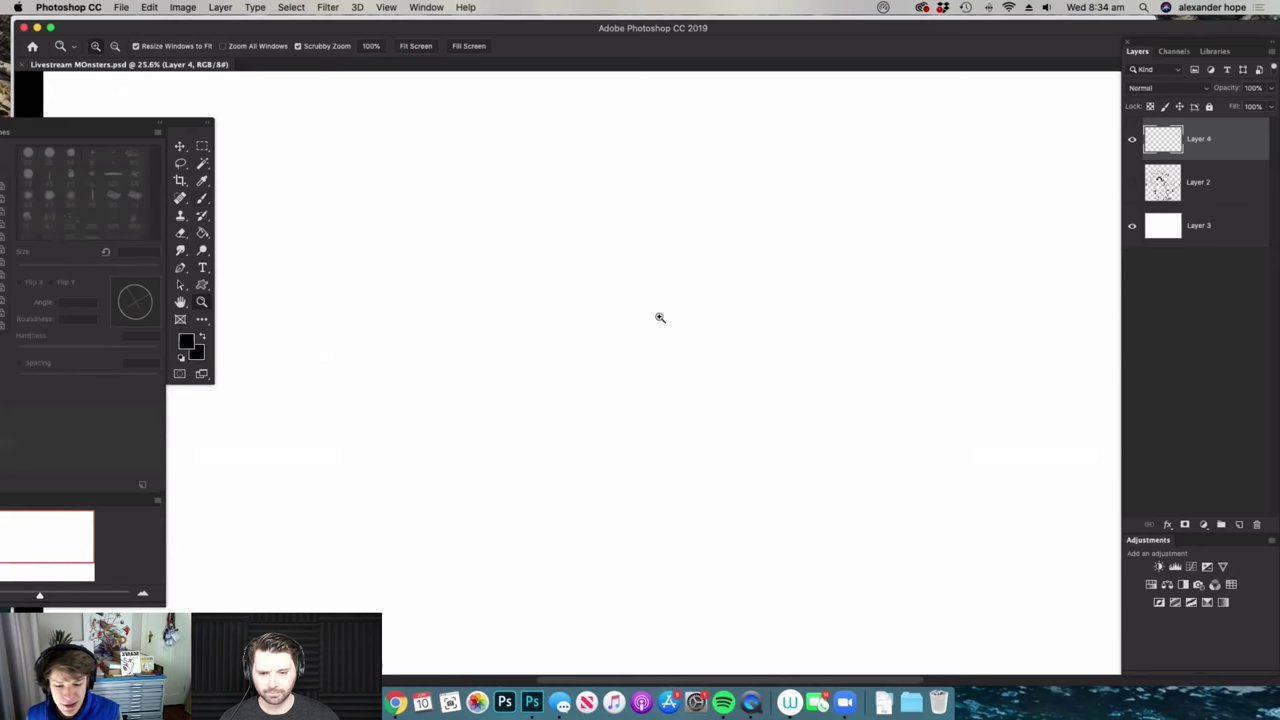
{"action": "left_click_drag", "start_coordinate": [349, 217], "coordinate": [366, 229]}
{"action": "key", "text": "b"}
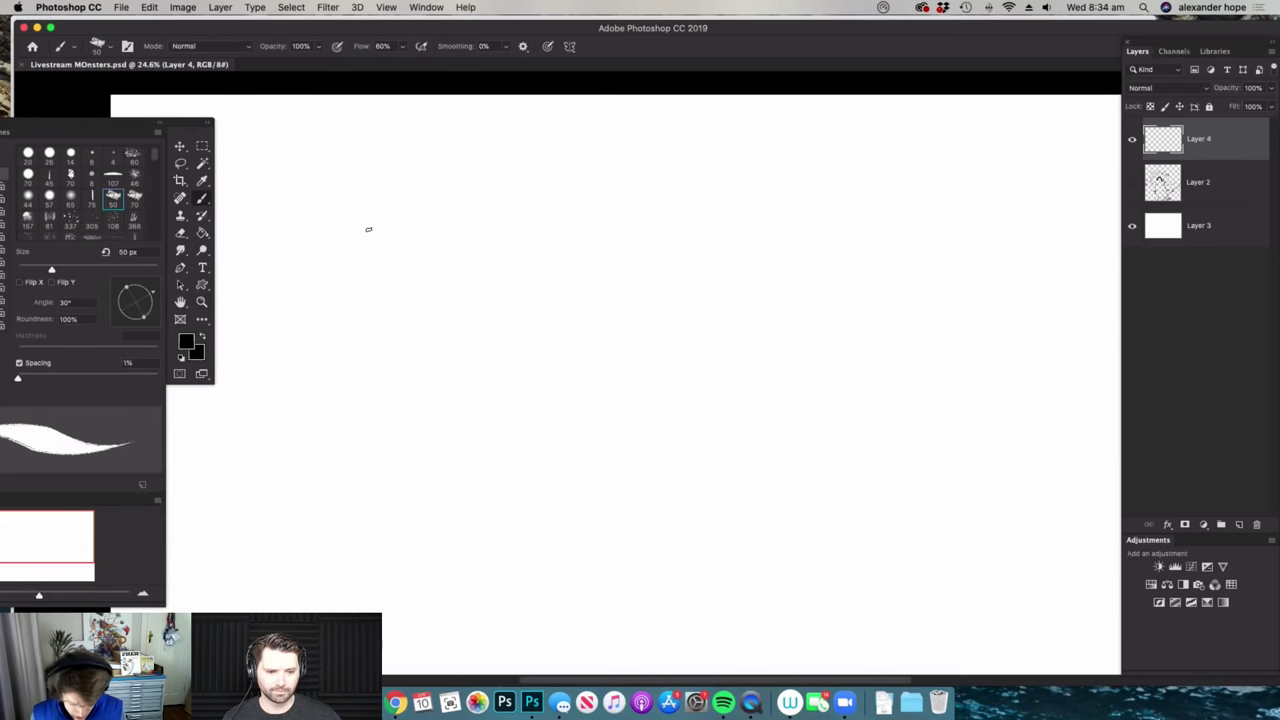
{"action": "key", "text": "z"}
{"action": "left_click_drag", "start_coordinate": [329, 206], "coordinate": [354, 220]}
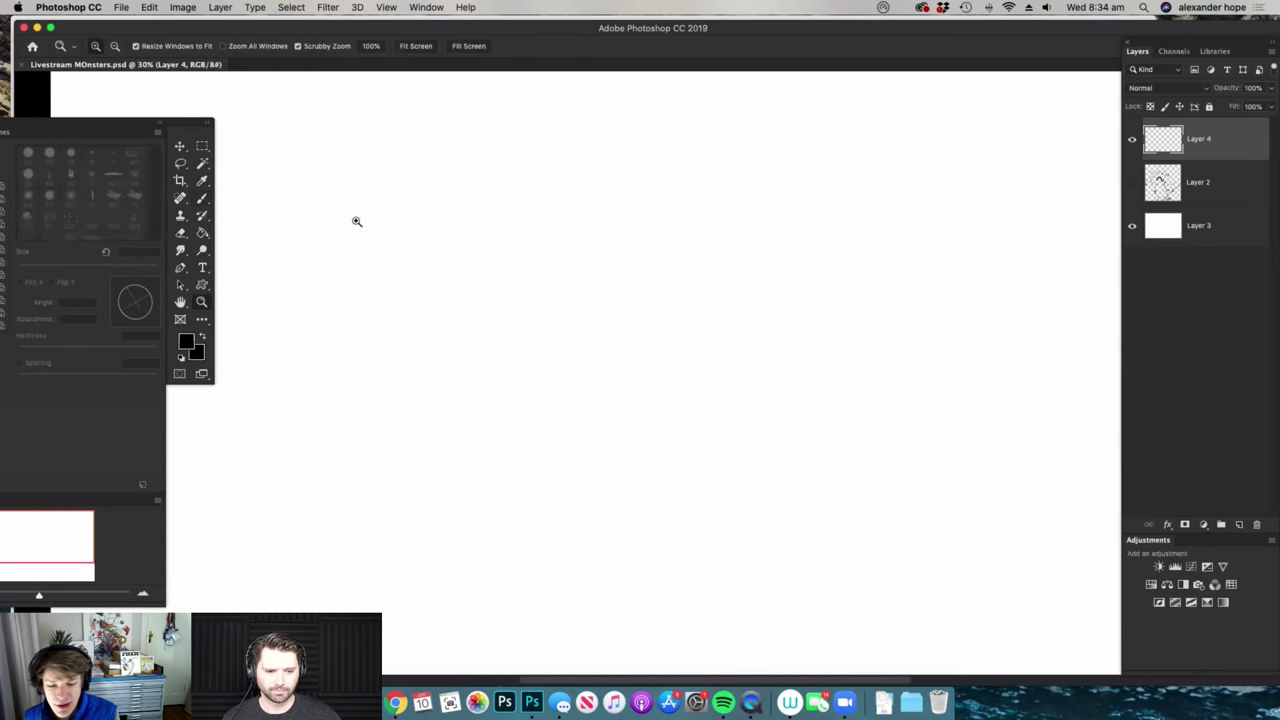
{"action": "key", "text": "b"}
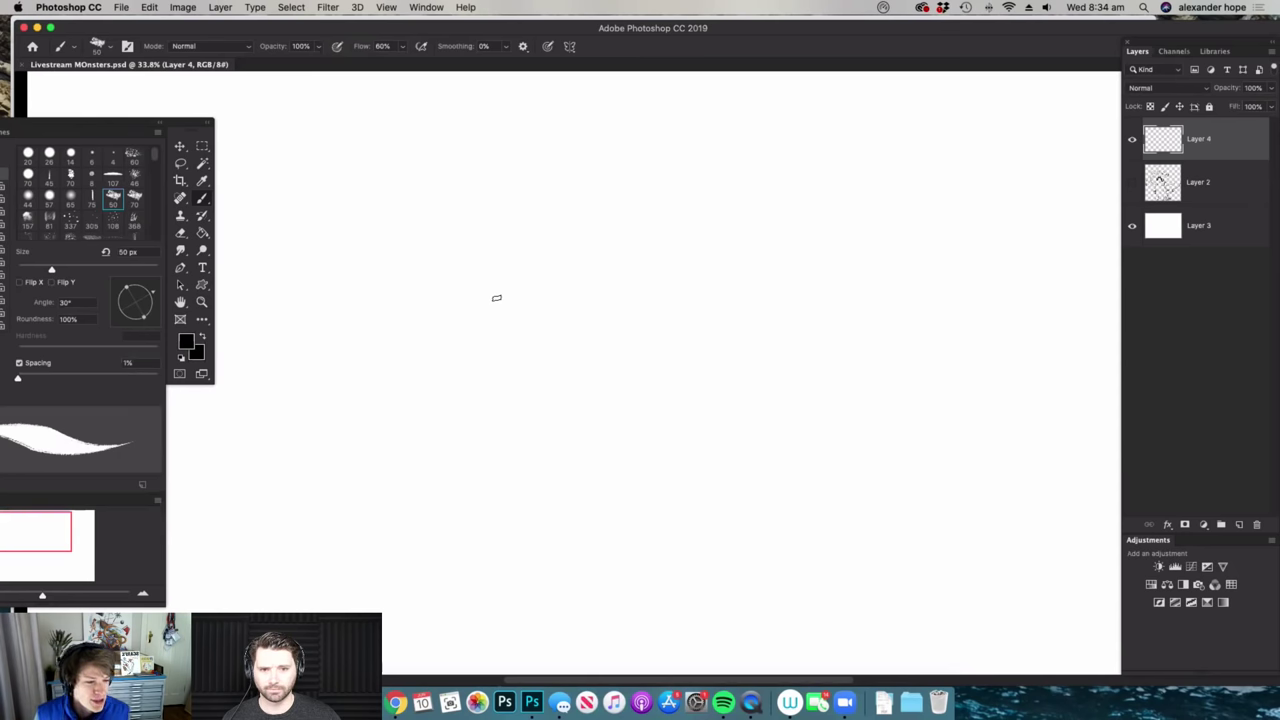
{"action": "key", "text": "z"}
{"action": "left_click_drag", "start_coordinate": [534, 266], "coordinate": [517, 269]}
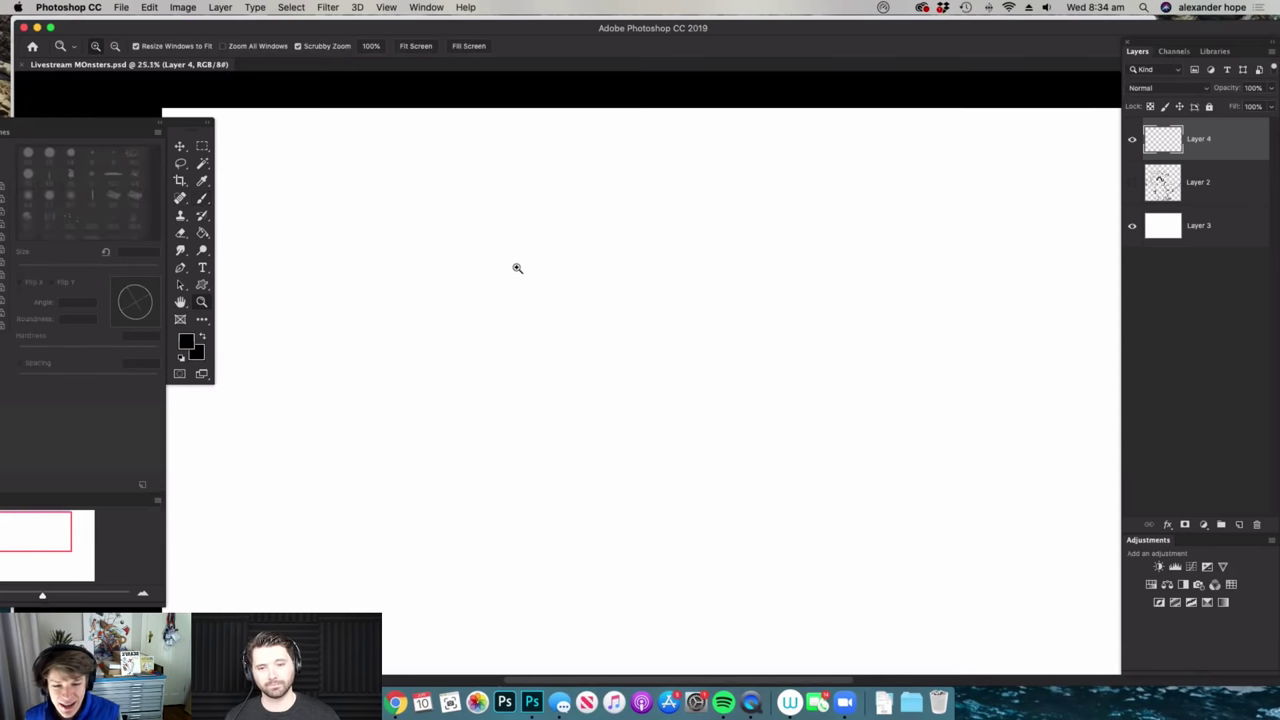
{"action": "key", "text": "b"}
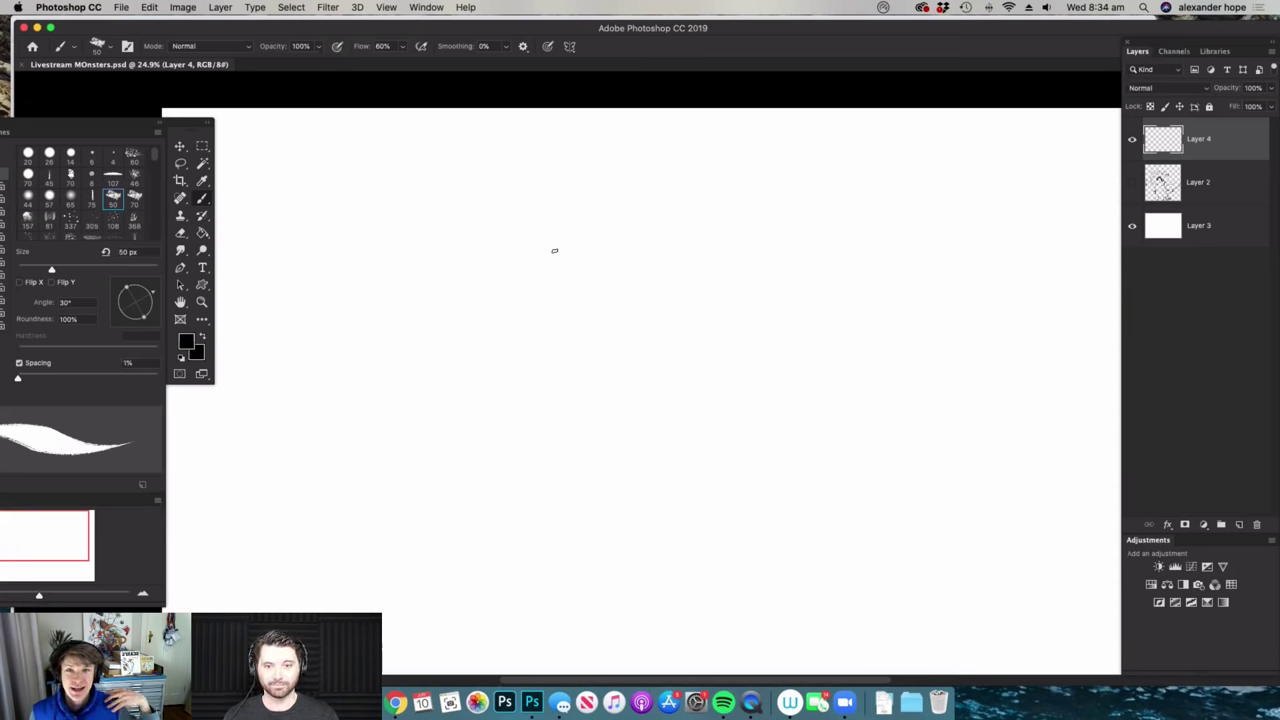
- Draw a tall, rounded monster body outline in black with a 50 px brush on Layer 4, with two round eyes near its top
{"action": "key", "text": "z"}
{"action": "mouse_move", "coordinate": [411, 254]}
{"action": "left_mouse_down"}
{"action": "mouse_move", "coordinate": [428, 244]}
{"action": "mouse_move", "coordinate": [500, 277]}
{"action": "mouse_move", "coordinate": [503, 266]}
{"action": "left_mouse_up"}
{"action": "key", "text": "b"}
{"action": "key", "text": "z"}
{"action": "key", "text": "b"}
{"action": "key", "text": "b"}
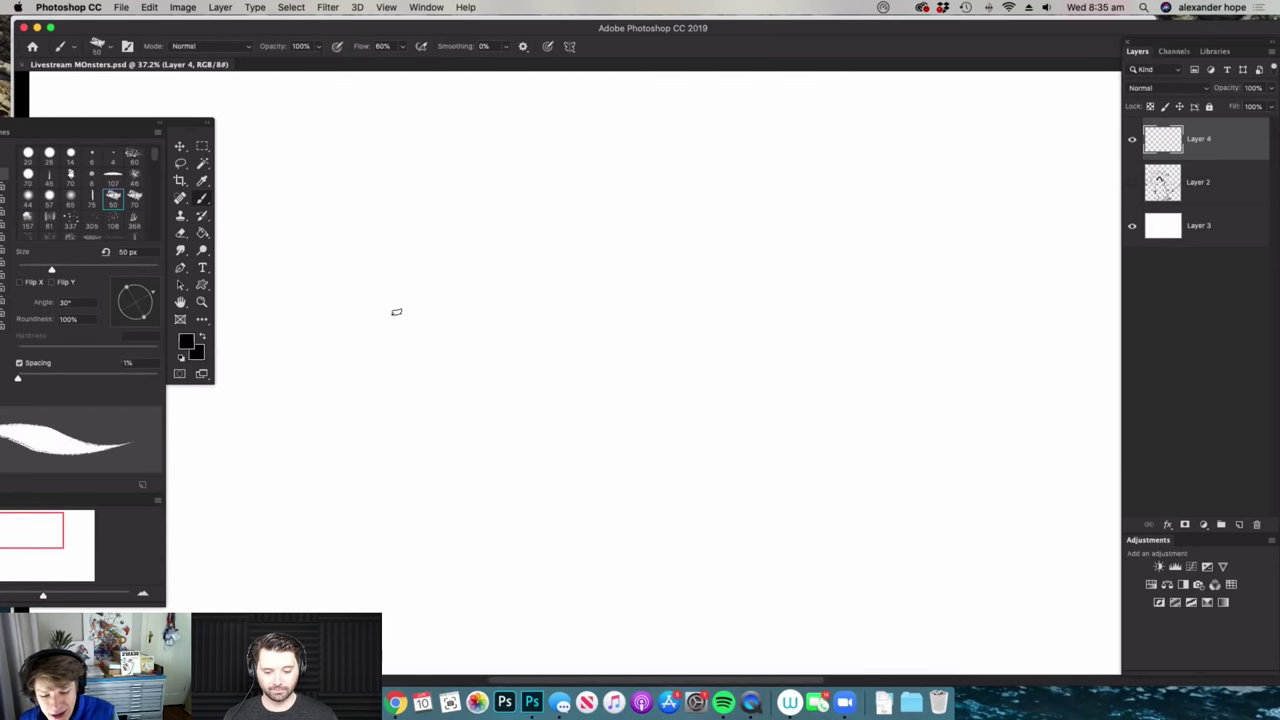
{"action": "mouse_move", "coordinate": [385, 591]}
{"action": "left_mouse_down"}
{"action": "mouse_move", "coordinate": [352, 175]}
{"action": "mouse_move", "coordinate": [424, 137]}
{"action": "mouse_move", "coordinate": [464, 148]}
{"action": "mouse_move", "coordinate": [537, 232]}
{"action": "mouse_move", "coordinate": [653, 557]}
{"action": "left_mouse_up"}
{"action": "mouse_move", "coordinate": [398, 598]}
{"action": "left_mouse_down"}
{"action": "mouse_move", "coordinate": [580, 645]}
{"action": "mouse_move", "coordinate": [648, 535]}
{"action": "left_mouse_up"}
{"action": "left_click_drag", "start_coordinate": [392, 192], "coordinate": [438, 180]}
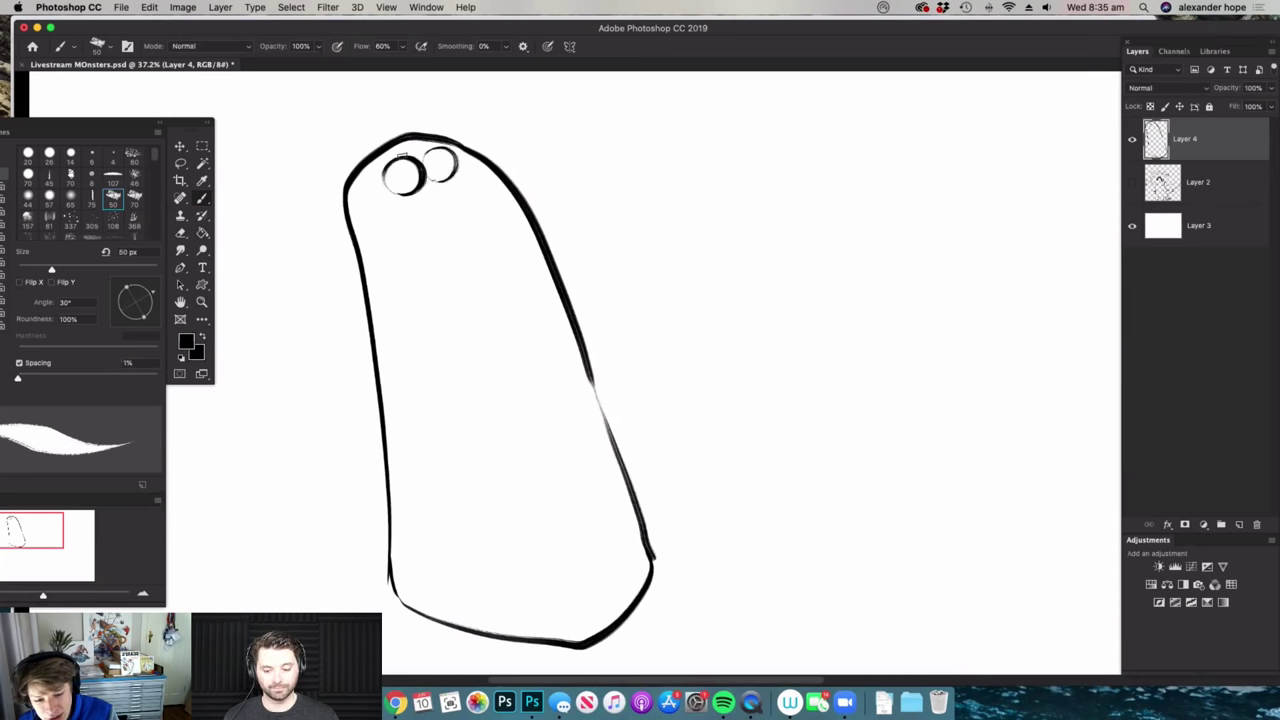
- Add a cluster of differently sized round eyes across and above the top of the monster's head
{"action": "key", "text": "super+space"}
{"action": "mouse_move", "coordinate": [397, 143]}
{"action": "left_mouse_down"}
{"action": "mouse_move", "coordinate": [414, 143]}
{"action": "mouse_move", "coordinate": [412, 110]}
{"action": "mouse_move", "coordinate": [446, 138]}
{"action": "mouse_move", "coordinate": [474, 126]}
{"action": "mouse_move", "coordinate": [502, 140]}
{"action": "left_mouse_up"}
{"action": "left_click_drag", "start_coordinate": [372, 176], "coordinate": [368, 196]}
{"action": "left_click_drag", "start_coordinate": [356, 134], "coordinate": [358, 131]}
{"action": "left_click_drag", "start_coordinate": [341, 183], "coordinate": [336, 172]}
- Draw a wide, arched, frowning mouth below the eyes and fill its edges with jagged teeth
{"action": "mouse_move", "coordinate": [404, 350]}
{"action": "left_mouse_down"}
{"action": "mouse_move", "coordinate": [470, 234]}
{"action": "mouse_move", "coordinate": [554, 345]}
{"action": "mouse_move", "coordinate": [478, 332]}
{"action": "mouse_move", "coordinate": [426, 395]}
{"action": "mouse_move", "coordinate": [403, 324]}
{"action": "mouse_move", "coordinate": [420, 393]}
{"action": "left_mouse_up"}
{"action": "mouse_move", "coordinate": [439, 247]}
{"action": "left_mouse_down"}
{"action": "mouse_move", "coordinate": [469, 256]}
{"action": "mouse_move", "coordinate": [483, 244]}
{"action": "mouse_move", "coordinate": [496, 268]}
{"action": "mouse_move", "coordinate": [522, 300]}
{"action": "left_mouse_up"}
{"action": "mouse_move", "coordinate": [548, 372]}
{"action": "left_mouse_down"}
{"action": "mouse_move", "coordinate": [461, 309]}
{"action": "mouse_move", "coordinate": [429, 349]}
{"action": "mouse_move", "coordinate": [430, 392]}
{"action": "left_mouse_up"}
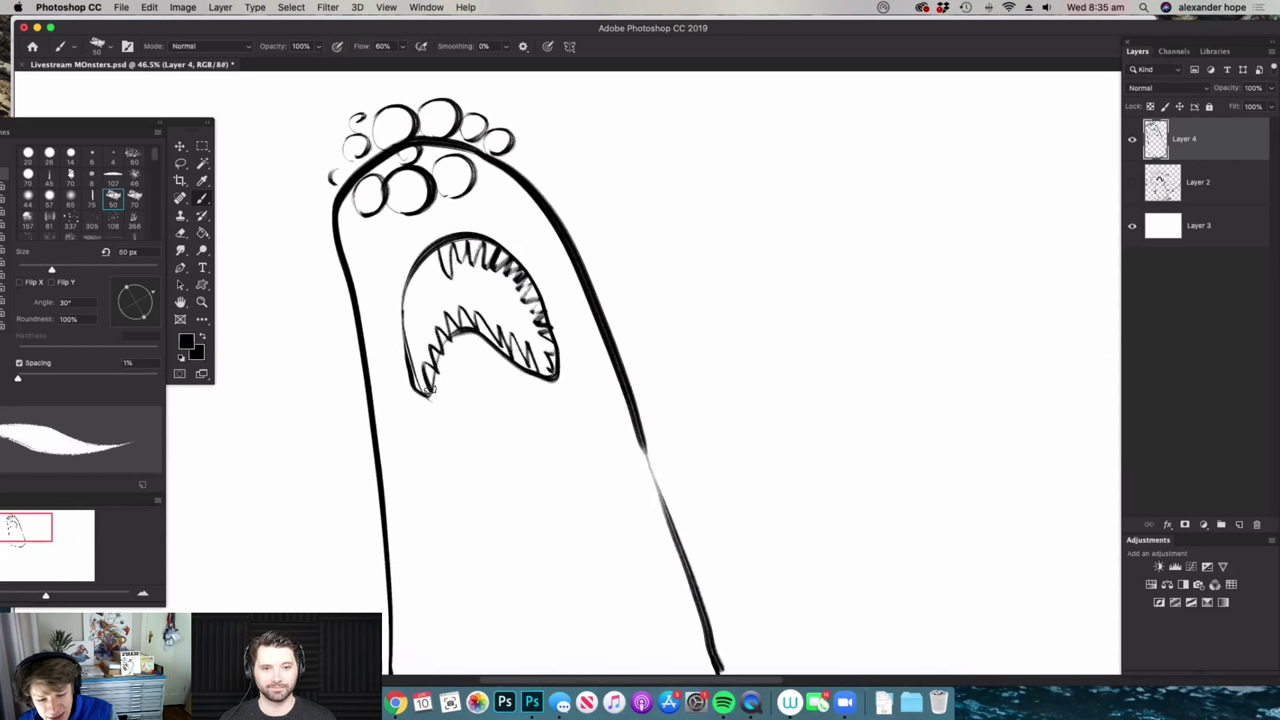
{"action": "left_click_drag", "start_coordinate": [414, 306], "coordinate": [405, 329]}
- Draw a thin raised arm on the body's right side with a hand holding a fork
{"action": "left_click_drag", "start_coordinate": [661, 287], "coordinate": [600, 300]}
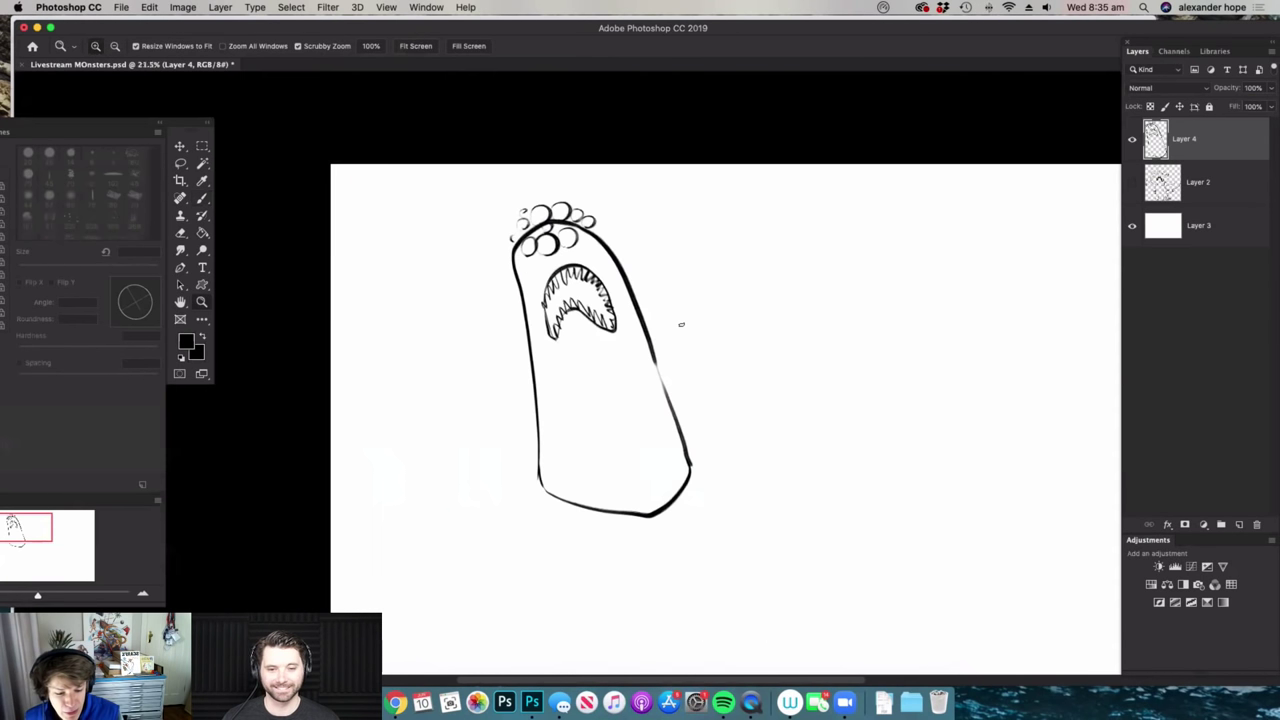
{"action": "left_click_drag", "start_coordinate": [685, 321], "coordinate": [698, 303]}
{"action": "left_click_drag", "start_coordinate": [638, 338], "coordinate": [768, 210]}
{"action": "mouse_move", "coordinate": [642, 374]}
{"action": "left_mouse_down"}
{"action": "mouse_move", "coordinate": [790, 180]}
{"action": "mouse_move", "coordinate": [772, 200]}
{"action": "left_mouse_up"}
{"action": "scroll", "coordinate": [770, 208], "scroll_direction": "up", "scroll_amount": 2}
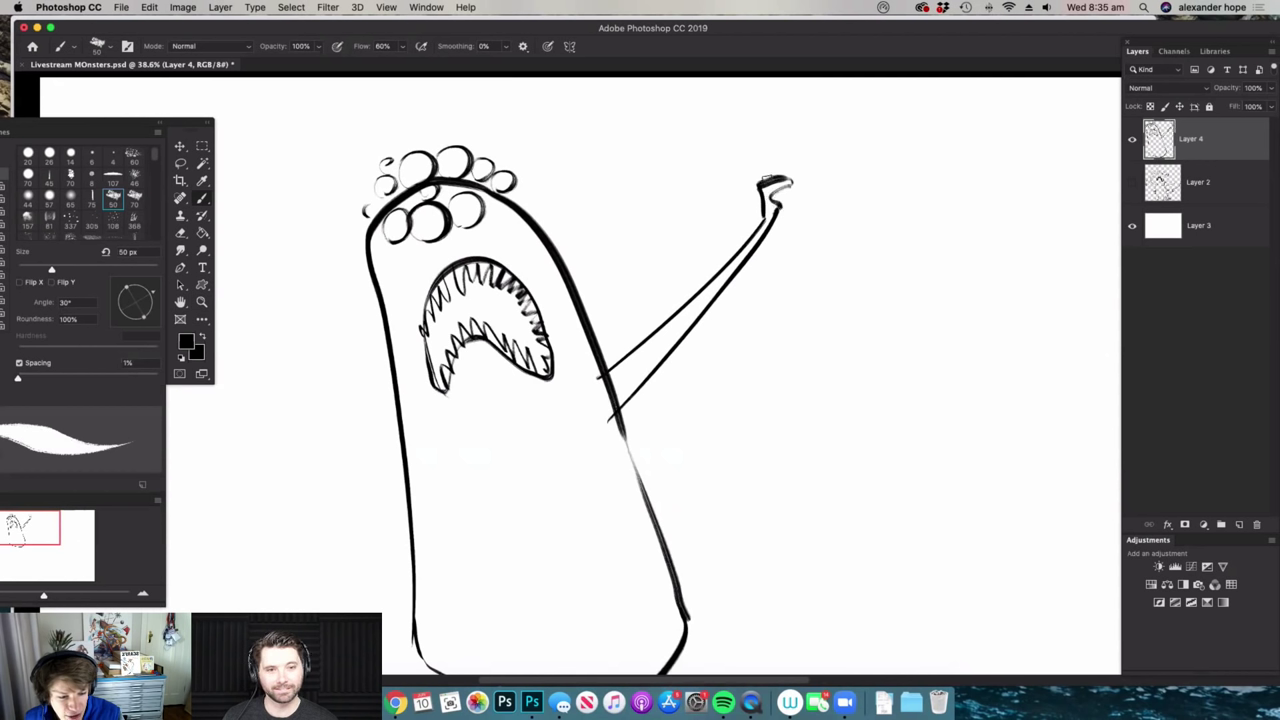
{"action": "mouse_move", "coordinate": [730, 150]}
{"action": "left_mouse_down"}
{"action": "mouse_move", "coordinate": [840, 225]}
{"action": "mouse_move", "coordinate": [719, 132]}
{"action": "left_mouse_up"}
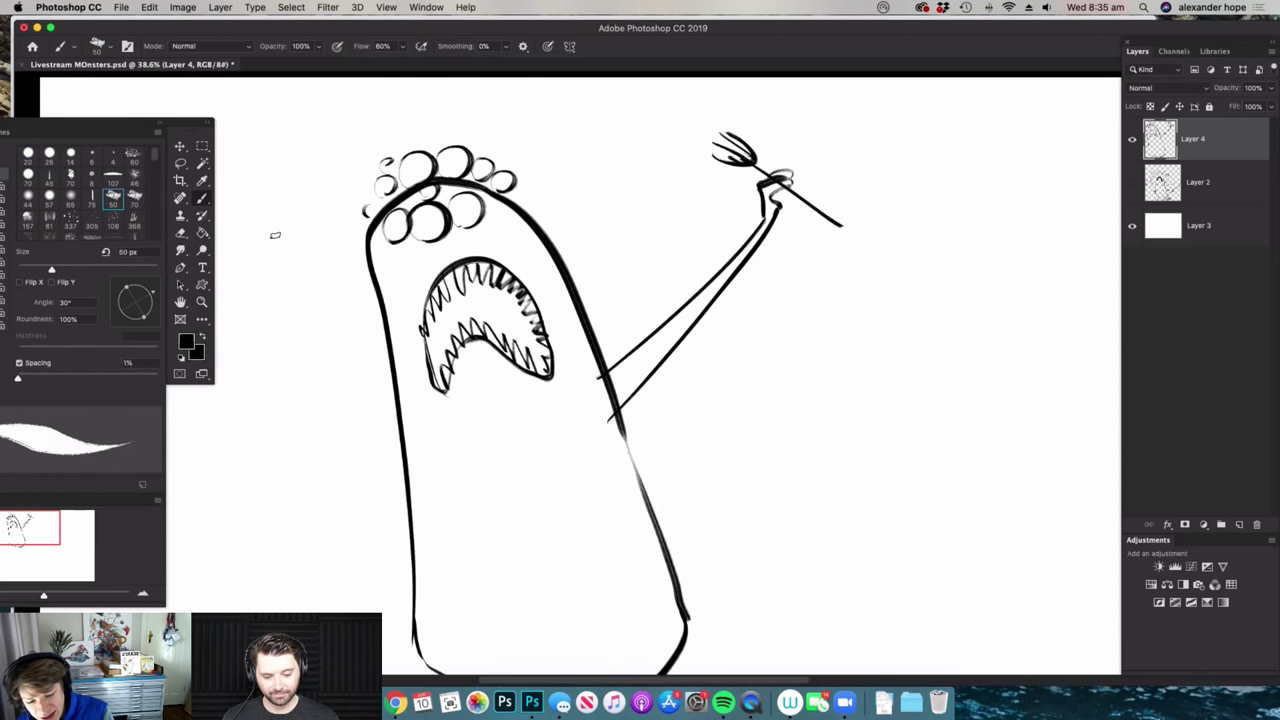
- Draw a raised arm on the body's left side with a hand holding a knife, and add pupils to the eyes
{"action": "mouse_move", "coordinate": [275, 232]}
{"action": "left_mouse_down"}
{"action": "mouse_move", "coordinate": [383, 372]}
{"action": "mouse_move", "coordinate": [272, 247]}
{"action": "mouse_move", "coordinate": [402, 430]}
{"action": "left_mouse_up"}
{"action": "mouse_move", "coordinate": [265, 211]}
{"action": "left_mouse_down"}
{"action": "mouse_move", "coordinate": [248, 226]}
{"action": "mouse_move", "coordinate": [306, 186]}
{"action": "left_mouse_up"}
{"action": "left_click_drag", "start_coordinate": [346, 146], "coordinate": [276, 208]}
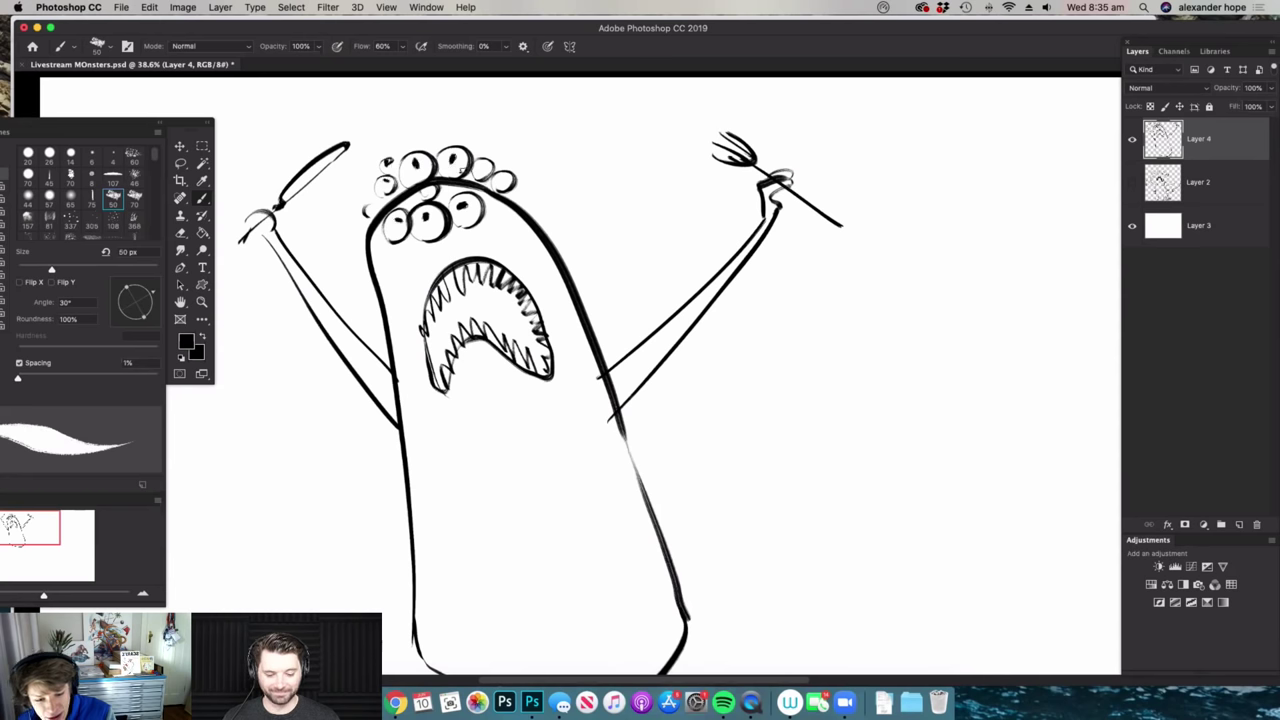
- Add small spikes along both sides of the upper body, and round spots and star marks on the torso
{"action": "left_click_drag", "start_coordinate": [538, 242], "coordinate": [577, 192]}
{"action": "left_click_drag", "start_coordinate": [577, 193], "coordinate": [549, 244]}
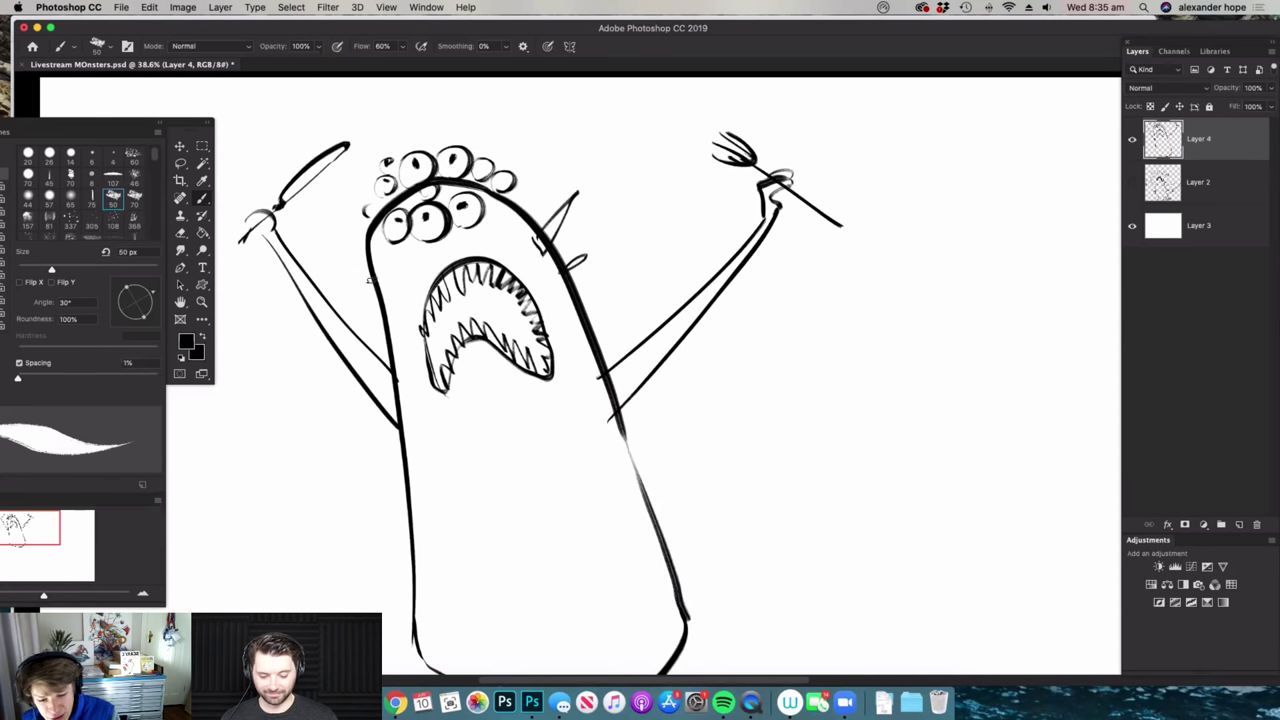
{"action": "scroll", "coordinate": [572, 200], "scroll_direction": "down", "scroll_amount": 3}
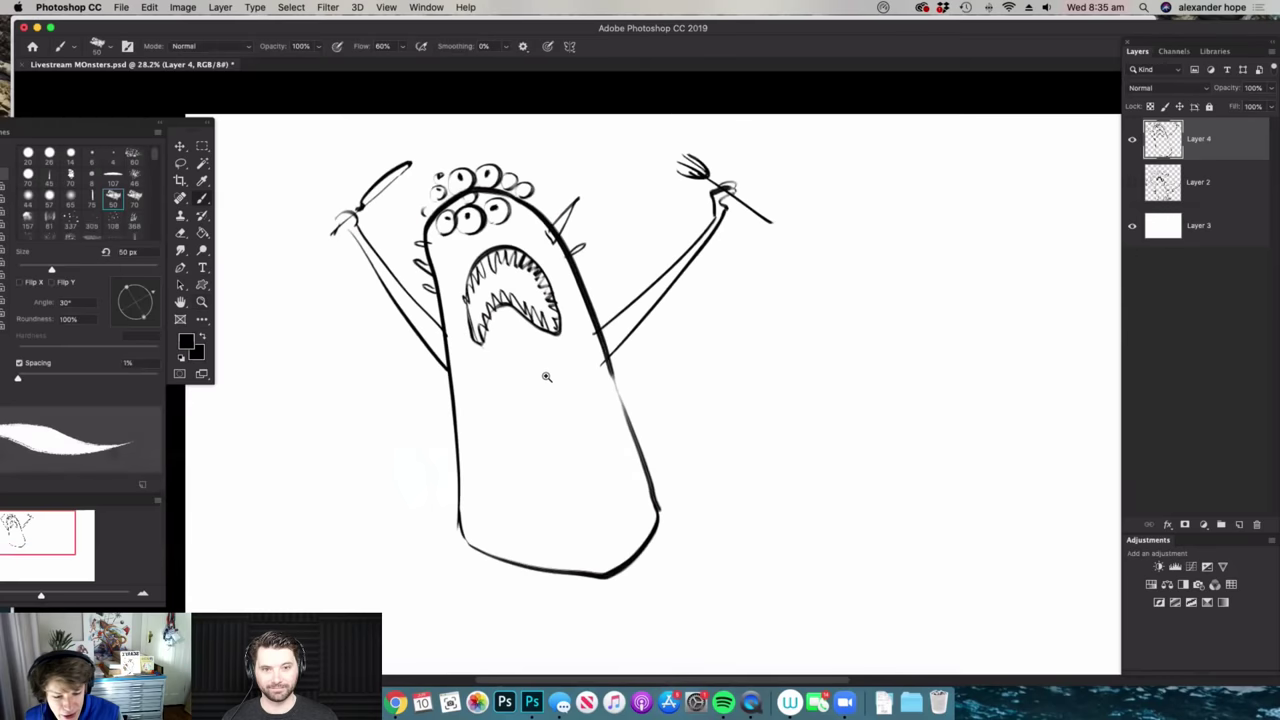
{"action": "scroll", "coordinate": [546, 370], "scroll_direction": "up", "scroll_amount": 2}
{"action": "left_click_drag", "start_coordinate": [523, 424], "coordinate": [517, 420]}
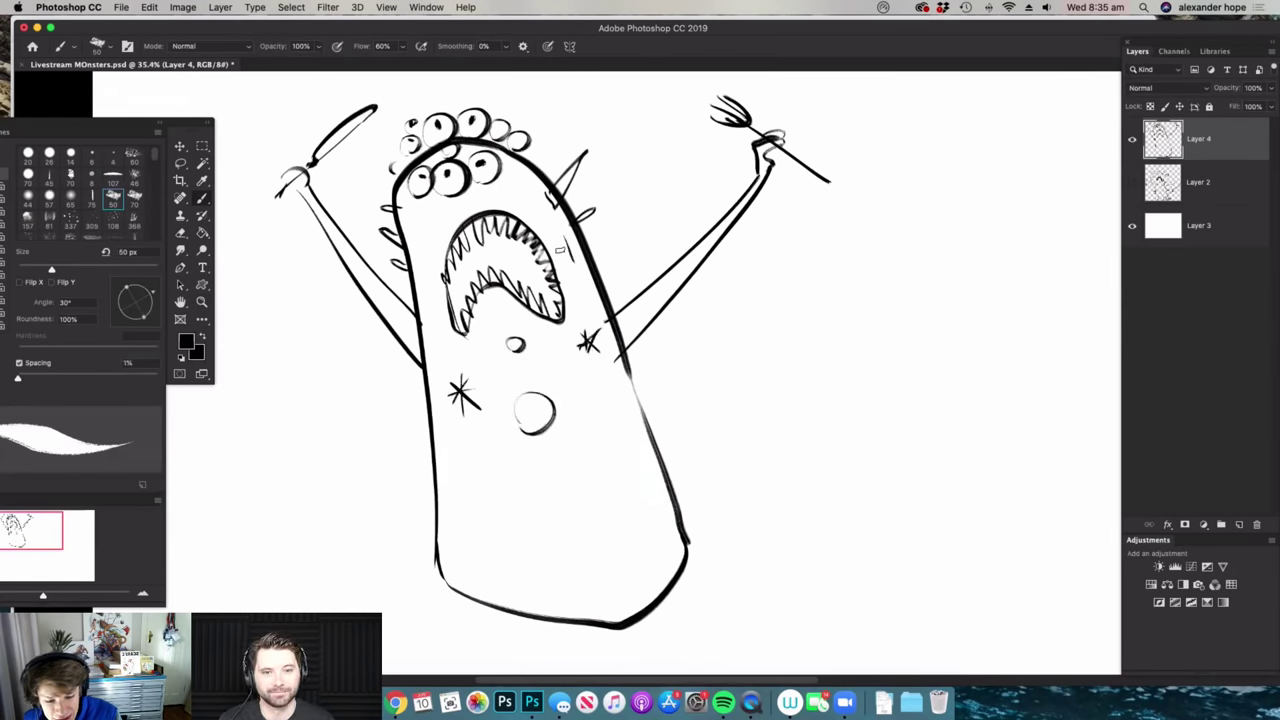
- Draw a long tapering tail with spikes along its upper edge, and add more spots and bumps to the body
{"action": "mouse_move", "coordinate": [707, 466]}
{"action": "left_mouse_down"}
{"action": "mouse_move", "coordinate": [1013, 358]}
{"action": "mouse_move", "coordinate": [1013, 395]}
{"action": "mouse_move", "coordinate": [656, 594]}
{"action": "left_mouse_up"}
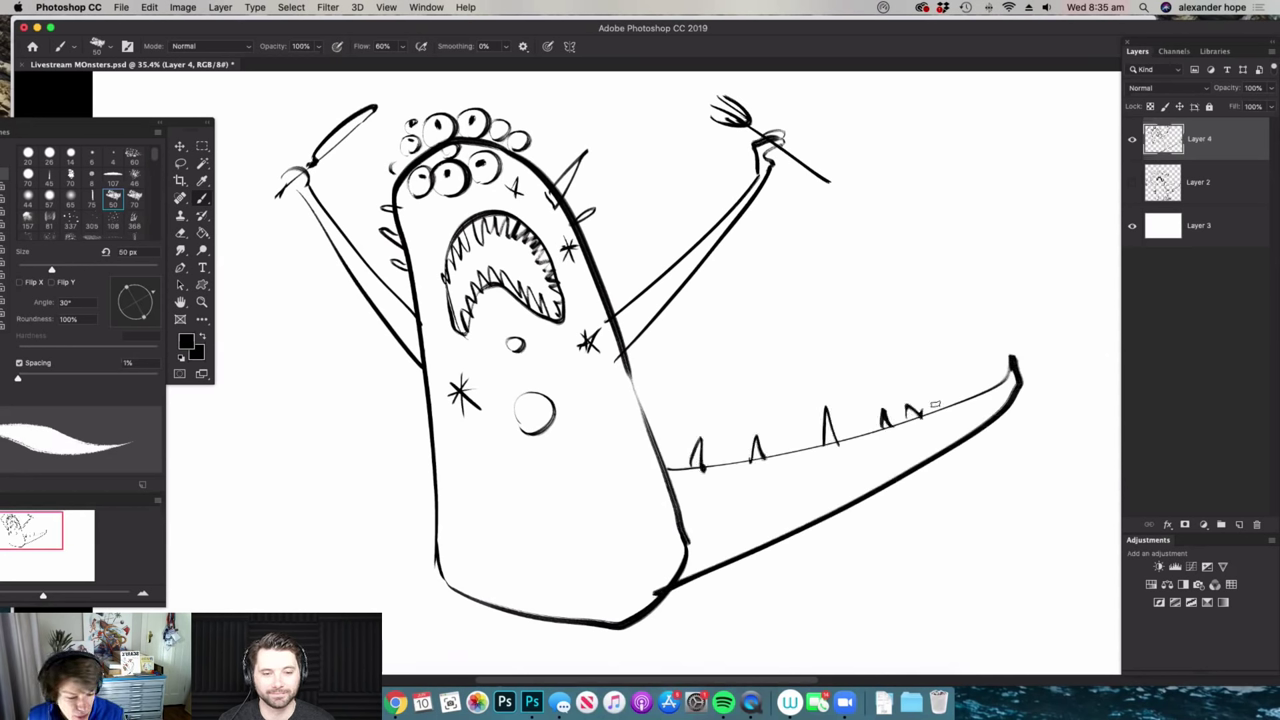
{"action": "mouse_move", "coordinate": [638, 408]}
{"action": "left_mouse_down"}
{"action": "mouse_move", "coordinate": [658, 426]}
{"action": "mouse_move", "coordinate": [603, 409]}
{"action": "left_mouse_up"}
{"action": "left_click_drag", "start_coordinate": [428, 449], "coordinate": [435, 438]}
- Draw two legs with large clawed feet pointing outward beneath the monster's body
{"action": "key", "text": "super+space"}
{"action": "mouse_move", "coordinate": [640, 560]}
{"action": "left_mouse_down"}
{"action": "mouse_move", "coordinate": [566, 566]}
{"action": "mouse_move", "coordinate": [590, 580]}
{"action": "left_mouse_up"}
{"action": "left_click_drag", "start_coordinate": [524, 527], "coordinate": [549, 605]}
{"action": "left_click_drag", "start_coordinate": [596, 540], "coordinate": [604, 605]}
{"action": "left_click_drag", "start_coordinate": [640, 545], "coordinate": [651, 597]}
{"action": "mouse_move", "coordinate": [688, 490]}
{"action": "left_mouse_down"}
{"action": "mouse_move", "coordinate": [691, 544]}
{"action": "mouse_move", "coordinate": [736, 581]}
{"action": "mouse_move", "coordinate": [644, 601]}
{"action": "left_mouse_up"}
{"action": "left_click_drag", "start_coordinate": [545, 601], "coordinate": [471, 606]}
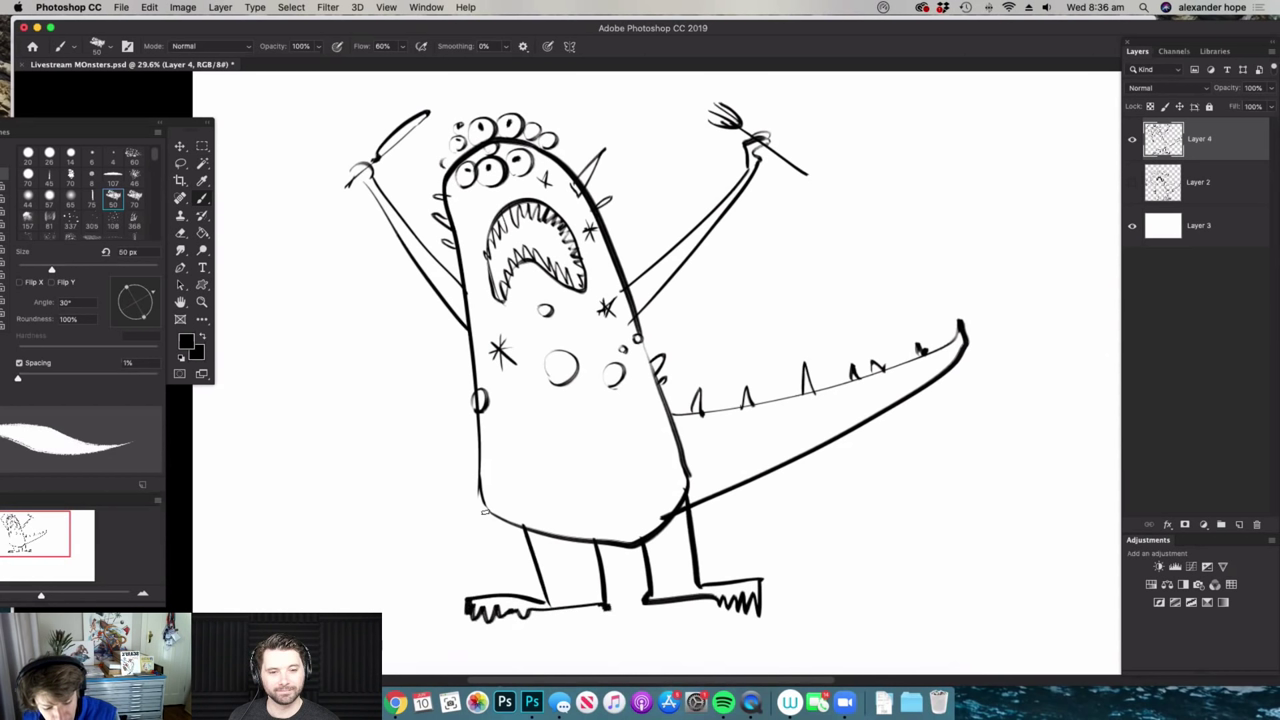
- Draw extra bent limbs with clawed ends on both sides of the lower body, and erase overlapping lines at the tail's base
{"action": "mouse_move", "coordinate": [480, 466]}
{"action": "left_mouse_down"}
{"action": "mouse_move", "coordinate": [437, 515]}
{"action": "mouse_move", "coordinate": [467, 540]}
{"action": "mouse_move", "coordinate": [379, 507]}
{"action": "mouse_move", "coordinate": [461, 557]}
{"action": "left_mouse_up"}
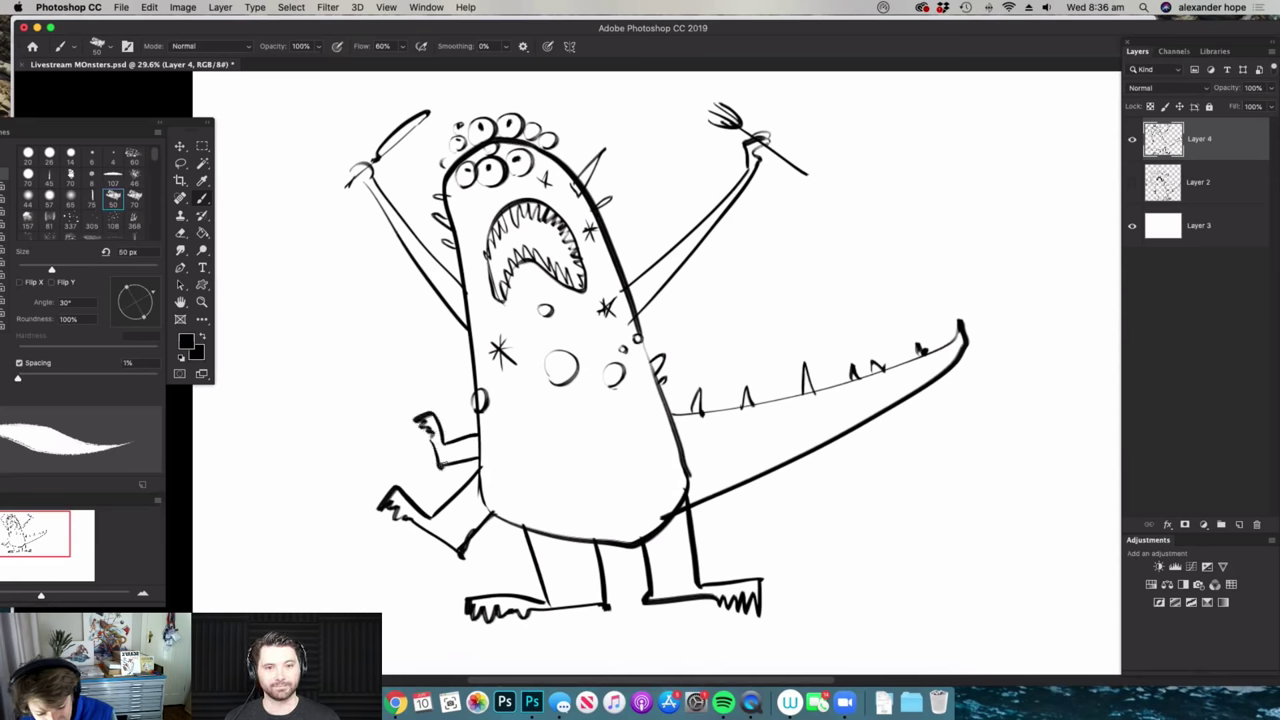
{"action": "mouse_move", "coordinate": [719, 509]}
{"action": "left_mouse_down"}
{"action": "mouse_move", "coordinate": [780, 511]}
{"action": "mouse_move", "coordinate": [733, 554]}
{"action": "mouse_move", "coordinate": [700, 517]}
{"action": "mouse_move", "coordinate": [668, 507]}
{"action": "mouse_move", "coordinate": [698, 517]}
{"action": "left_mouse_up"}
{"action": "key", "text": "e"}
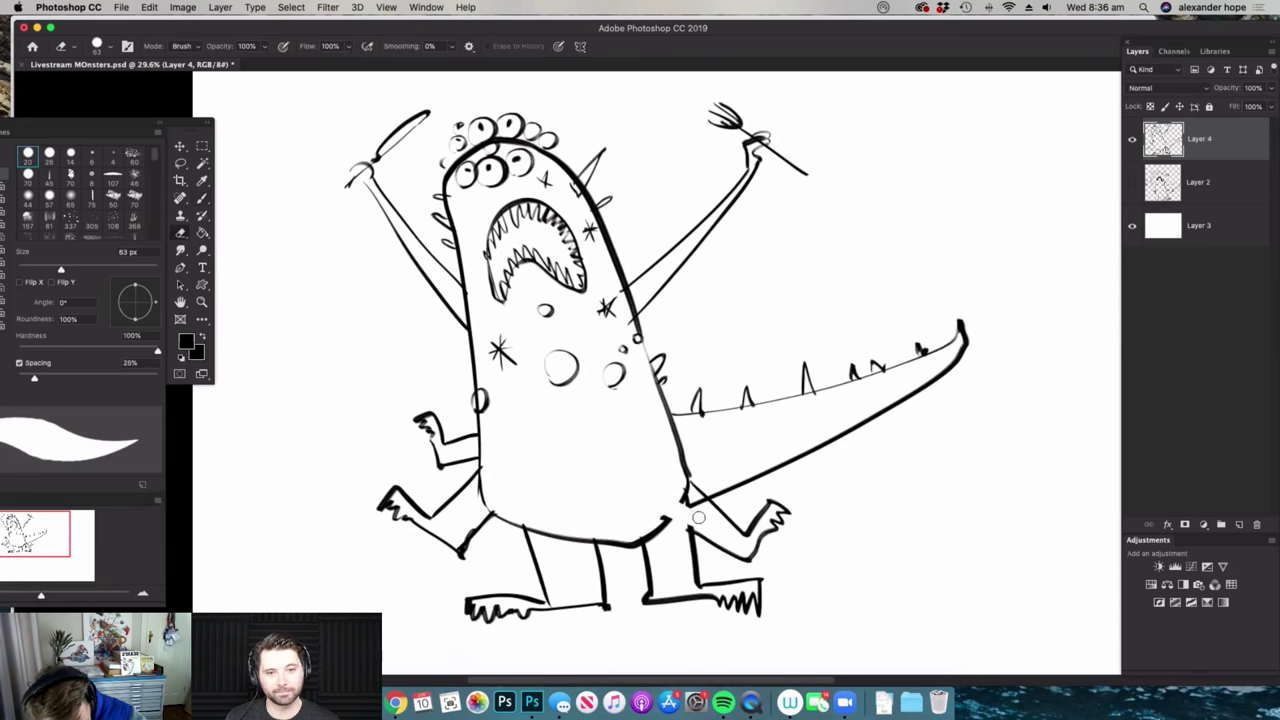
- Draw a thin belly outline below the mouth and divide it with curved horizontal bands
{"action": "key", "text": "b"}
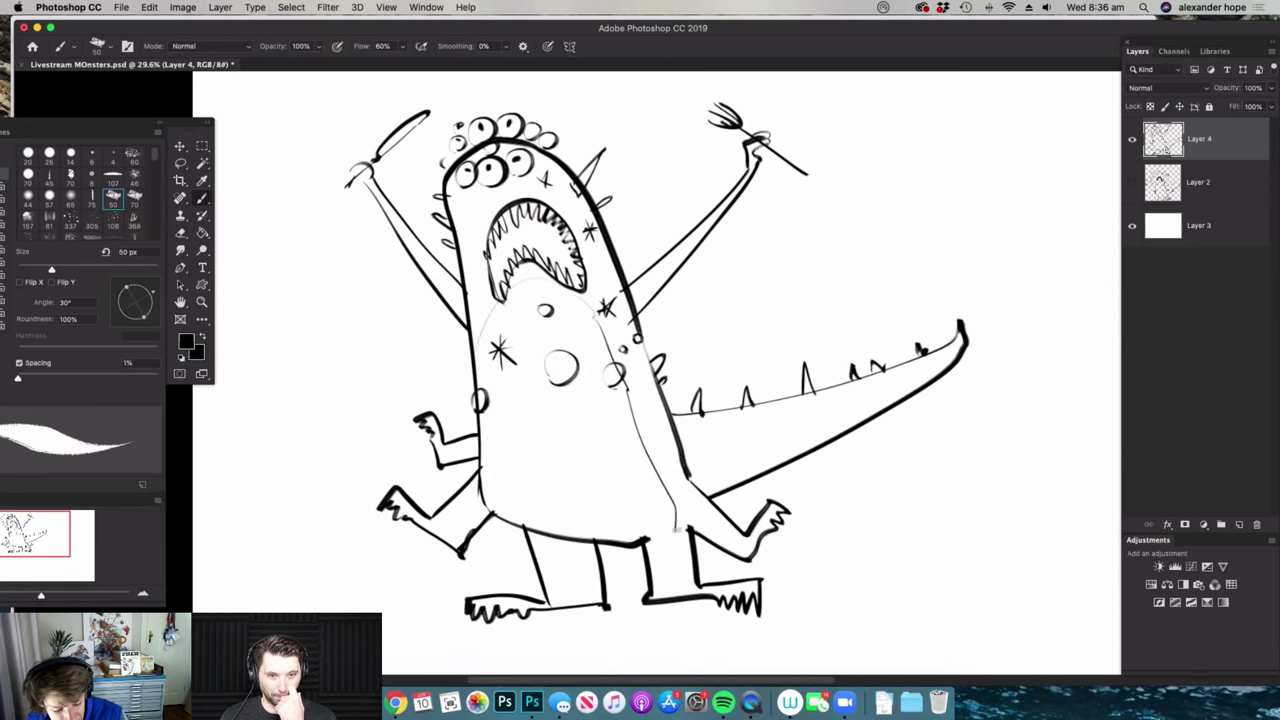
{"action": "left_click_drag", "start_coordinate": [514, 350], "coordinate": [614, 342]}
{"action": "left_click_drag", "start_coordinate": [492, 395], "coordinate": [608, 390]}
{"action": "left_click_drag", "start_coordinate": [482, 442], "coordinate": [632, 426]}
{"action": "left_click_drag", "start_coordinate": [480, 472], "coordinate": [644, 462]}
{"action": "left_click_drag", "start_coordinate": [506, 506], "coordinate": [616, 498]}
- Draw two thin antennae with round tips rising from the top of the monster's head
{"action": "key", "text": "z"}
{"action": "left_click_drag", "start_coordinate": [592, 557], "coordinate": [560, 557]}
{"action": "key", "text": "super+space"}
{"action": "mouse_move", "coordinate": [556, 165]}
{"action": "left_mouse_down"}
{"action": "mouse_move", "coordinate": [630, 167]}
{"action": "mouse_move", "coordinate": [527, 228]}
{"action": "left_mouse_up"}
{"action": "left_click_drag", "start_coordinate": [538, 158], "coordinate": [542, 157]}
{"action": "left_click_drag", "start_coordinate": [456, 224], "coordinate": [426, 178]}
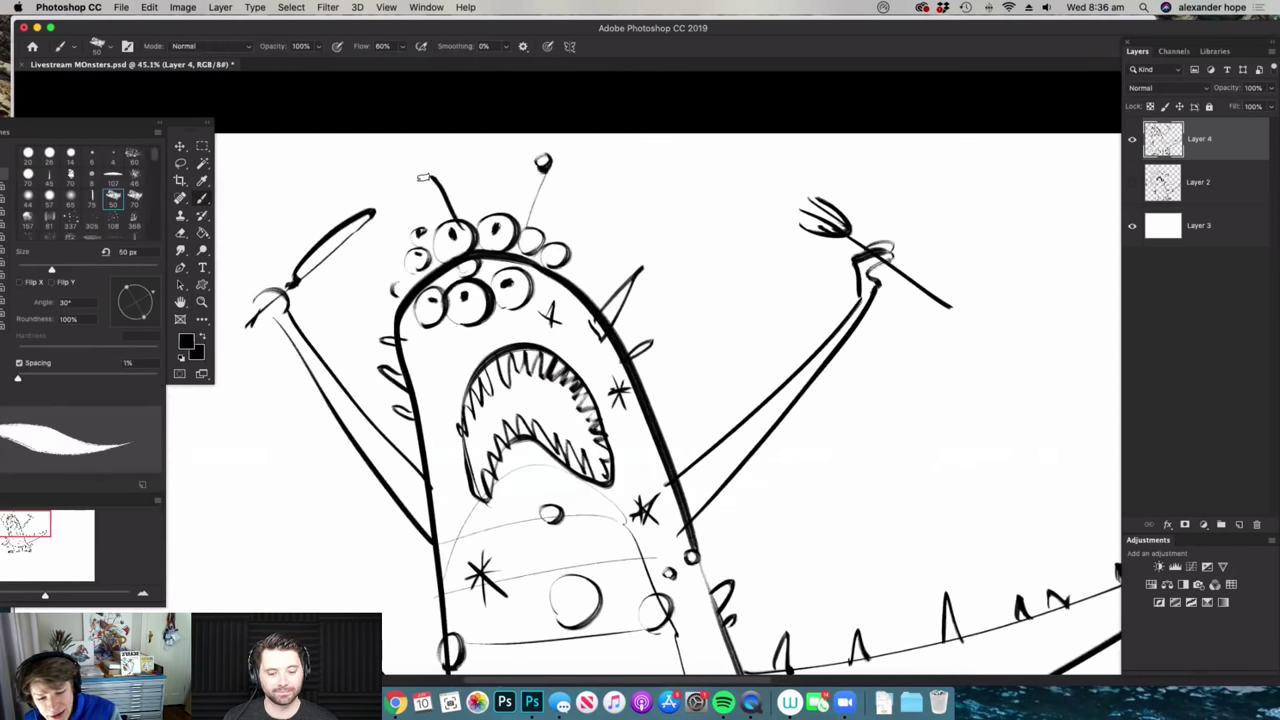
- Draw a curved horn with stripes on each side of the monster's head
{"action": "mouse_move", "coordinate": [556, 276]}
{"action": "left_mouse_down"}
{"action": "mouse_move", "coordinate": [596, 152]}
{"action": "mouse_move", "coordinate": [610, 160]}
{"action": "left_mouse_up"}
{"action": "left_click_drag", "start_coordinate": [620, 180], "coordinate": [578, 286]}
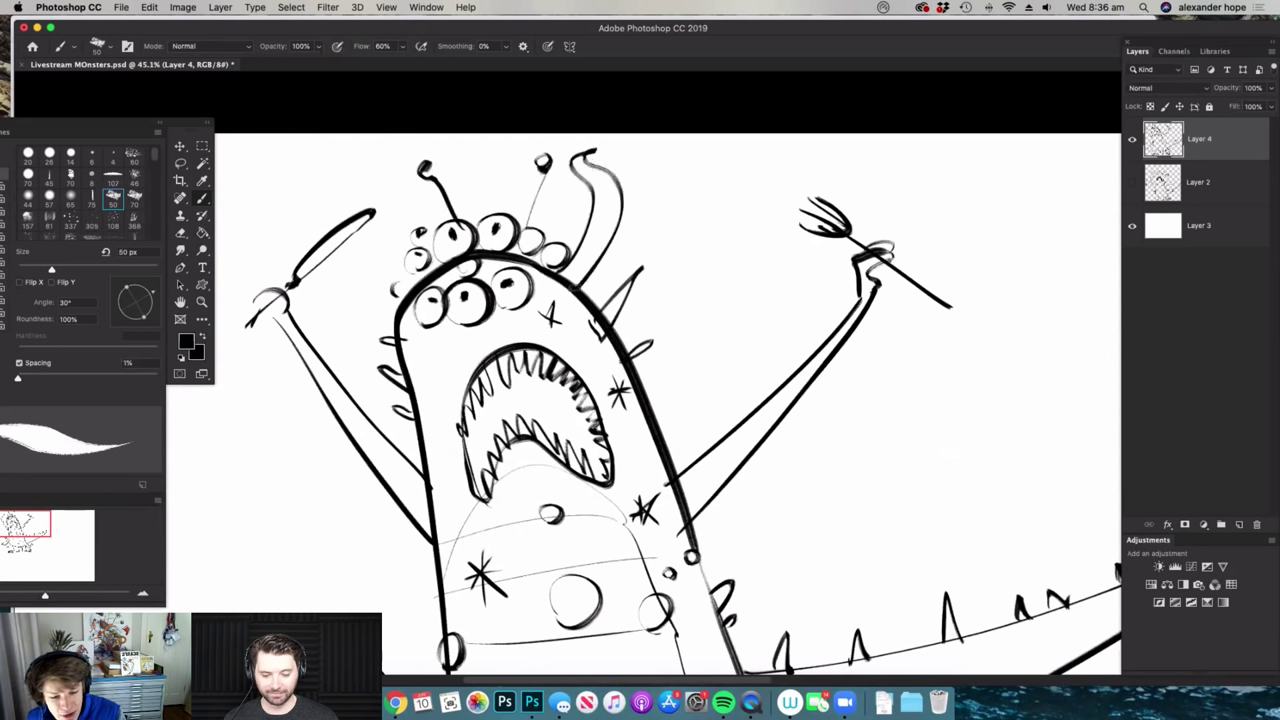
{"action": "mouse_move", "coordinate": [398, 316]}
{"action": "left_mouse_down"}
{"action": "mouse_move", "coordinate": [366, 246]}
{"action": "mouse_move", "coordinate": [345, 296]}
{"action": "mouse_move", "coordinate": [372, 326]}
{"action": "left_mouse_up"}
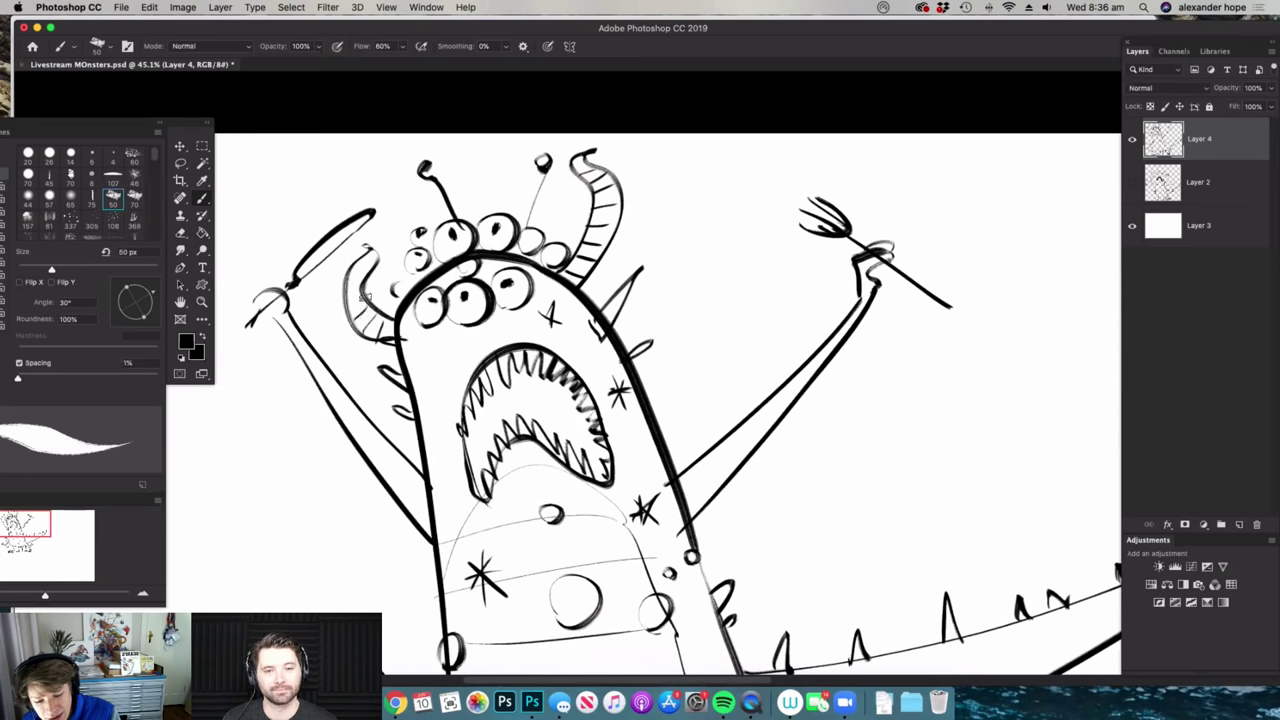
- Switch to a full-screen view, then scale the monster drawing to about 58.5% and place it in the canvas's upper-left corner
{"action": "left_click_drag", "start_coordinate": [559, 200], "coordinate": [412, 175]}
{"action": "left_click_drag", "start_coordinate": [640, 185], "coordinate": [697, 412]}
{"action": "scroll", "coordinate": [697, 411], "scroll_direction": "down", "scroll_amount": 1}
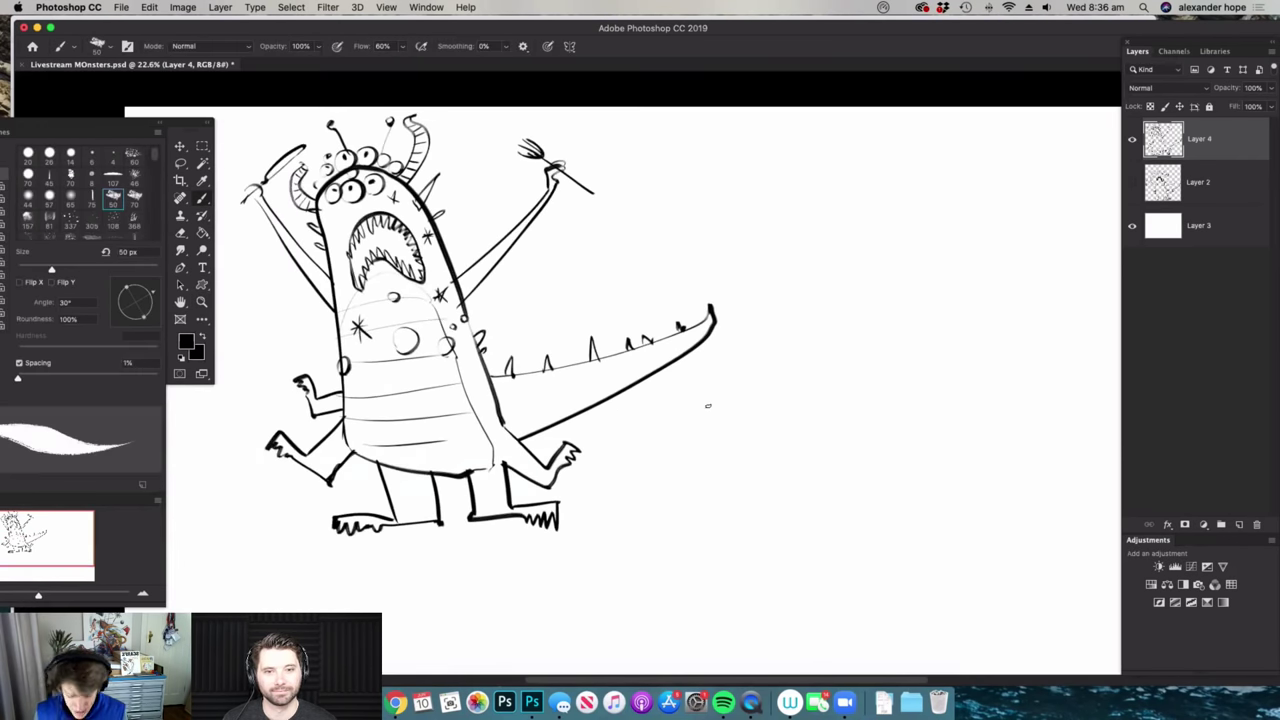
{"action": "key", "text": "f"}
{"action": "left_click_drag", "start_coordinate": [780, 325], "coordinate": [697, 338]}
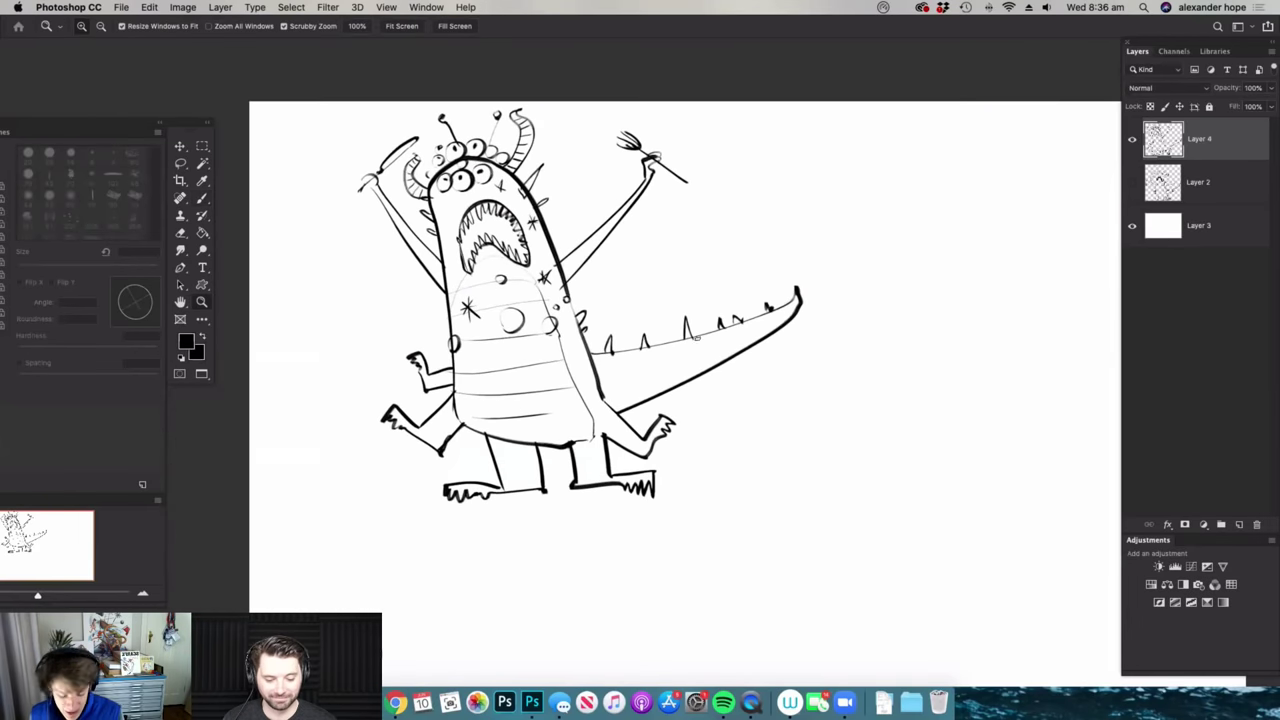
{"action": "key", "text": "ctrl+t"}
{"action": "mouse_move", "coordinate": [803, 500]}
{"action": "left_mouse_down"}
{"action": "mouse_move", "coordinate": [590, 300]}
{"action": "mouse_move", "coordinate": [469, 282]}
{"action": "left_mouse_up"}
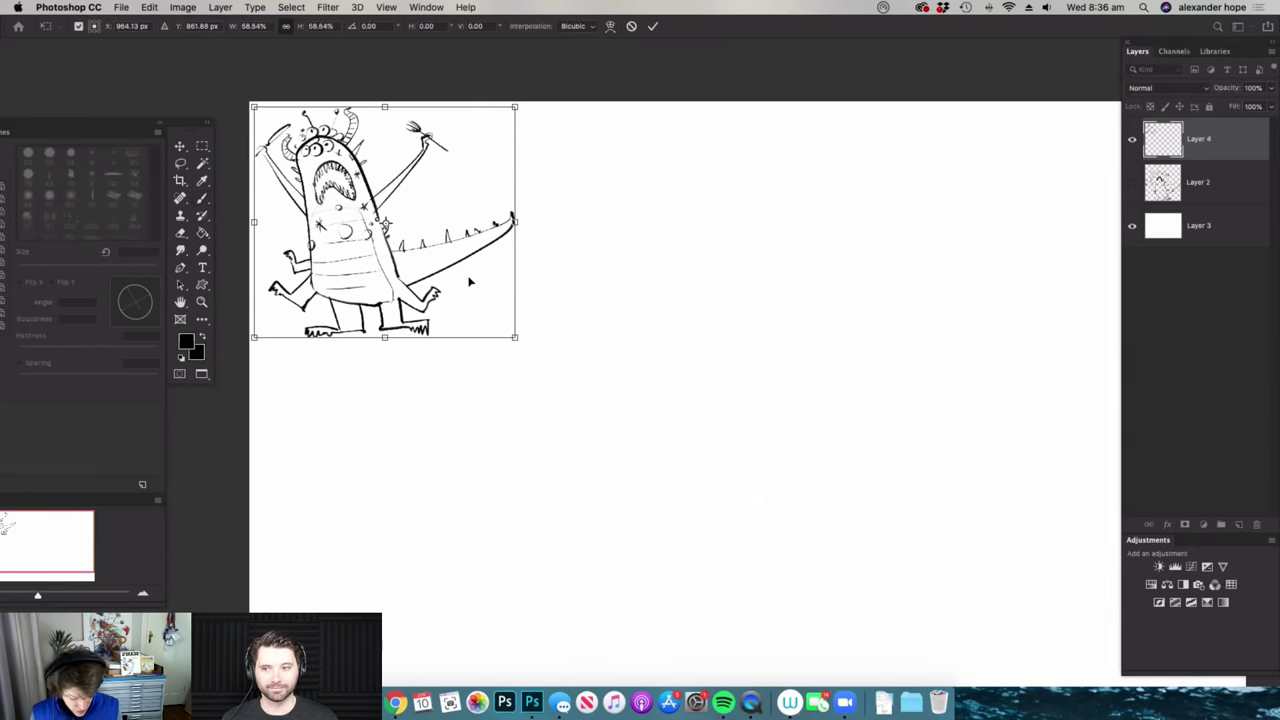
{"action": "key", "text": "Return"}
{"action": "key", "text": "m"}
{"action": "scroll", "coordinate": [444, 150], "scroll_direction": "up", "scroll_amount": 2}
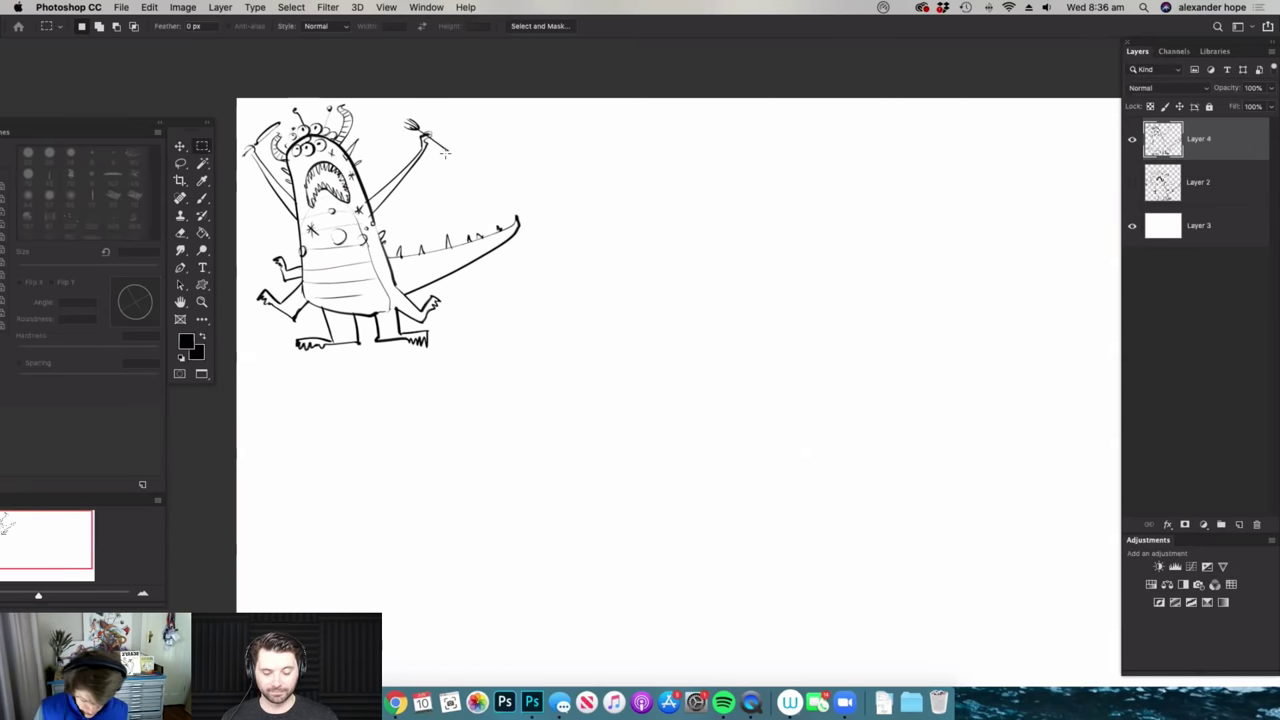
{"action": "left_click_drag", "start_coordinate": [486, 268], "coordinate": [483, 328]}
{"action": "left_click_drag", "start_coordinate": [656, 305], "coordinate": [678, 322]}
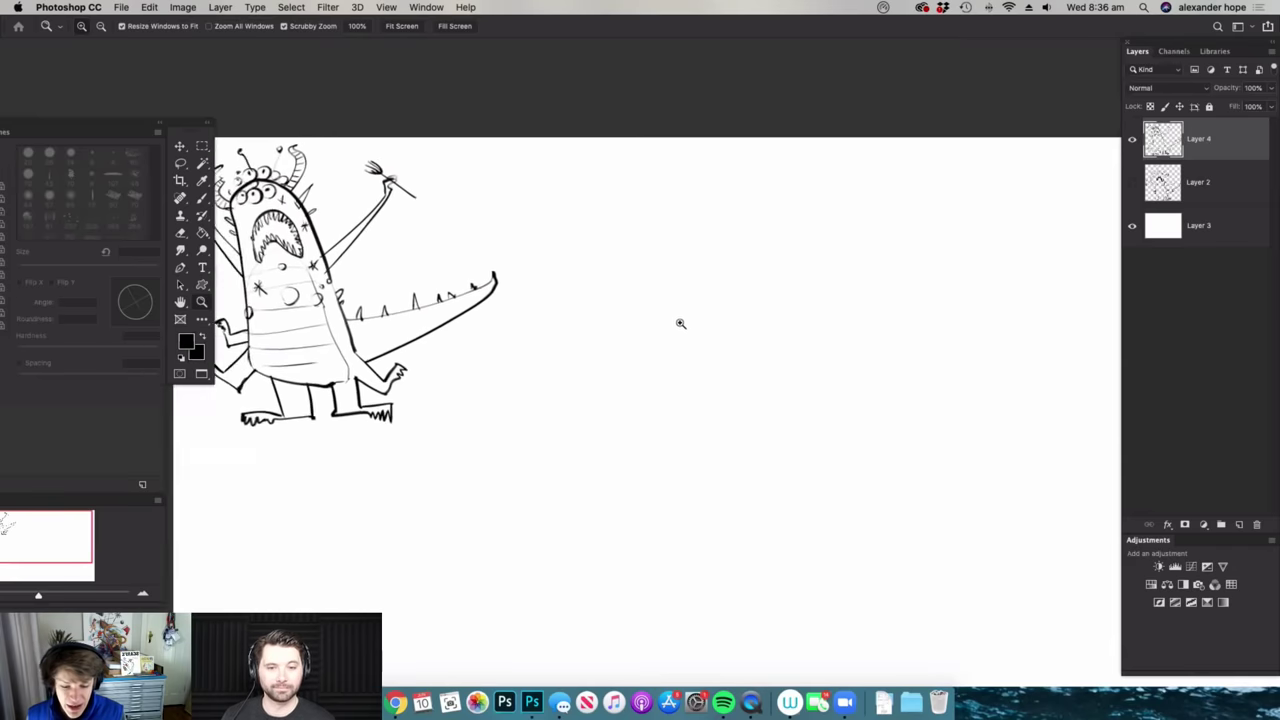
{"action": "scroll", "coordinate": [678, 322], "scroll_direction": "up", "scroll_amount": 2}
{"action": "key", "text": "b"}
{"action": "scroll", "coordinate": [680, 243], "scroll_direction": "up", "scroll_amount": 2}
{"action": "key", "text": "z"}
{"action": "scroll", "coordinate": [688, 303], "scroll_direction": "down", "scroll_amount": 3}
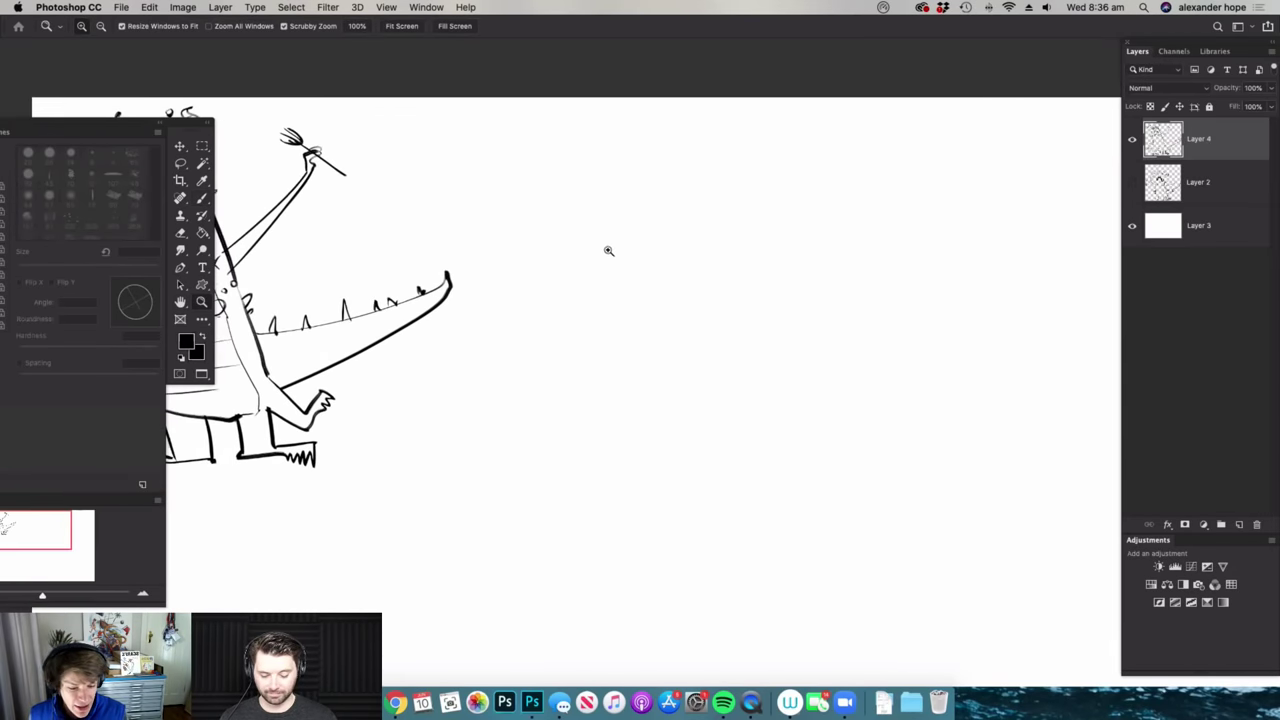
{"action": "scroll", "coordinate": [620, 280], "scroll_direction": "down", "scroll_amount": 3}
{"action": "scroll", "coordinate": [689, 406], "scroll_direction": "up", "scroll_amount": 5}
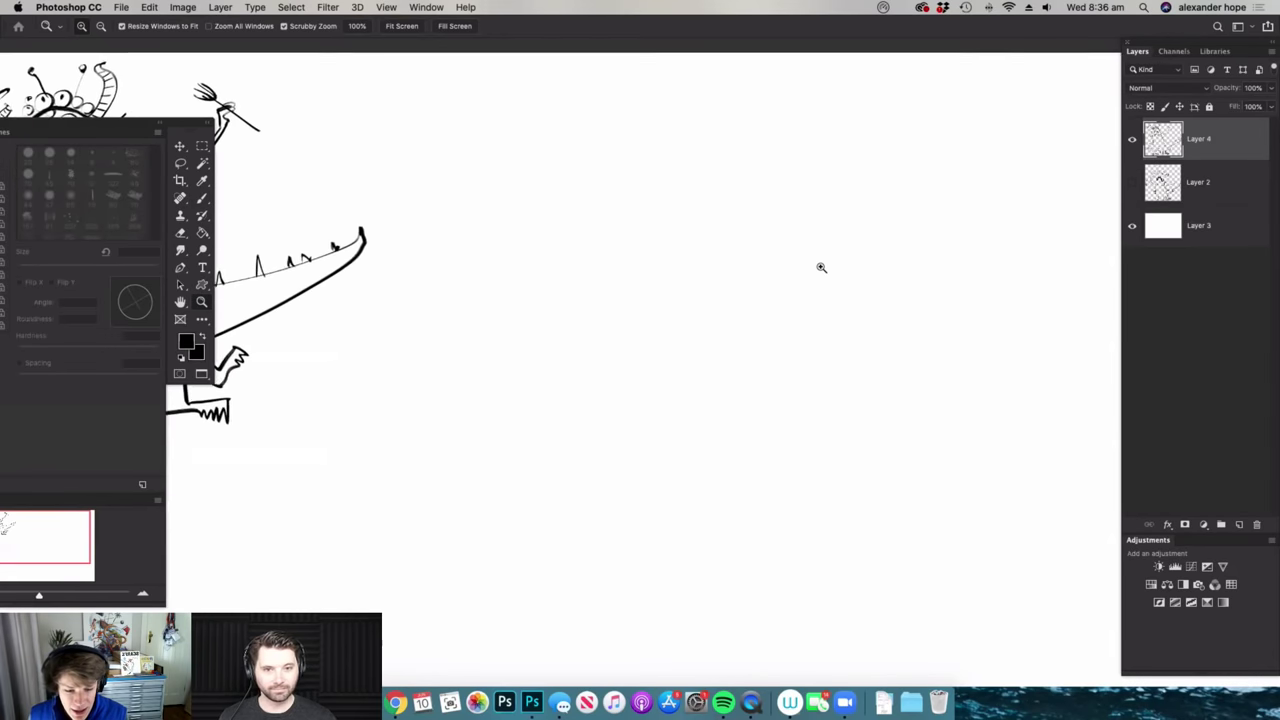
- Switch to the 26 px hard round brush and frame the blank canvas area beside the monster
{"action": "key", "text": "b"}
{"action": "right_click", "coordinate": [545, 285]}
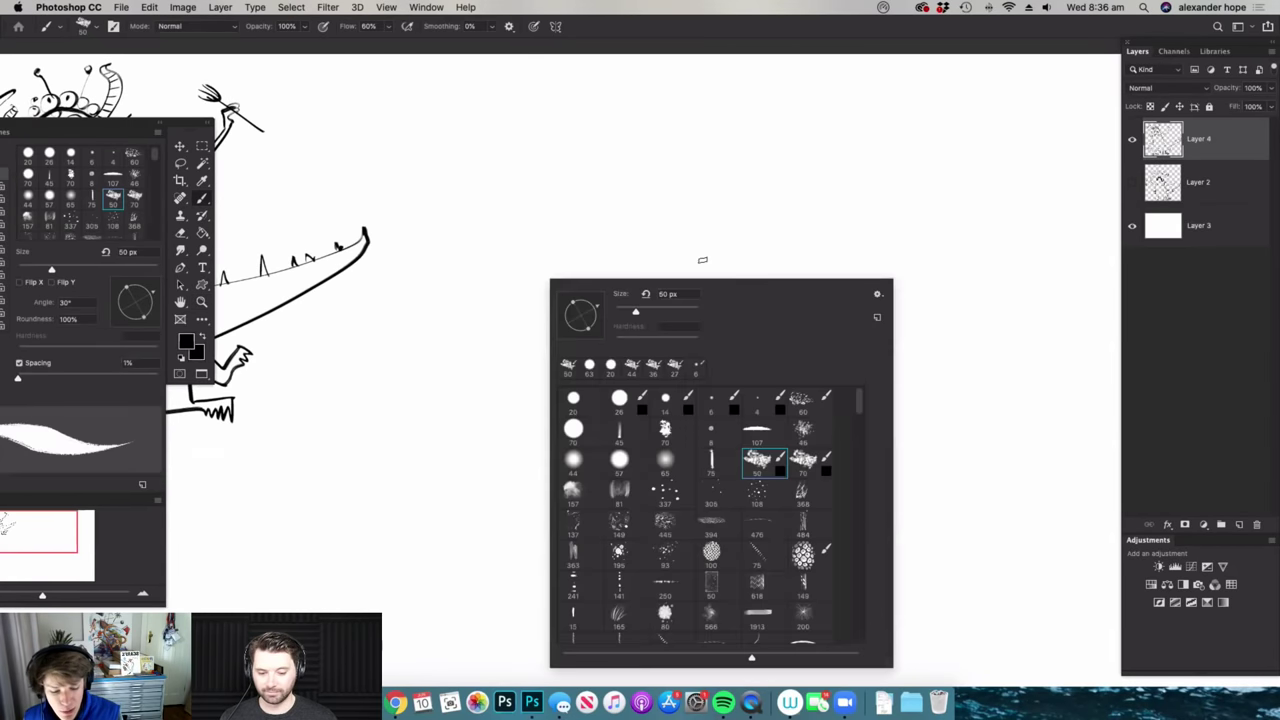
{"action": "left_click", "coordinate": [620, 398]}
{"action": "left_click", "coordinate": [678, 227]}
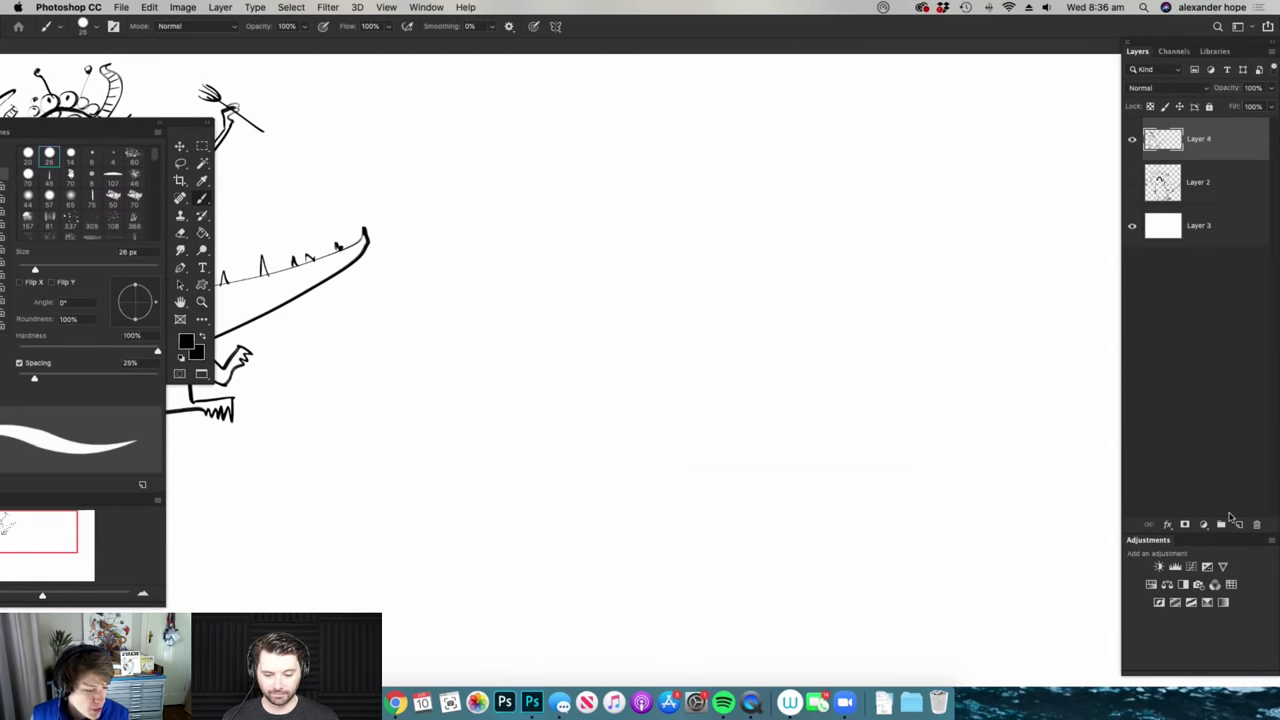
{"action": "scroll", "coordinate": [750, 264], "scroll_direction": "up", "scroll_amount": 1}
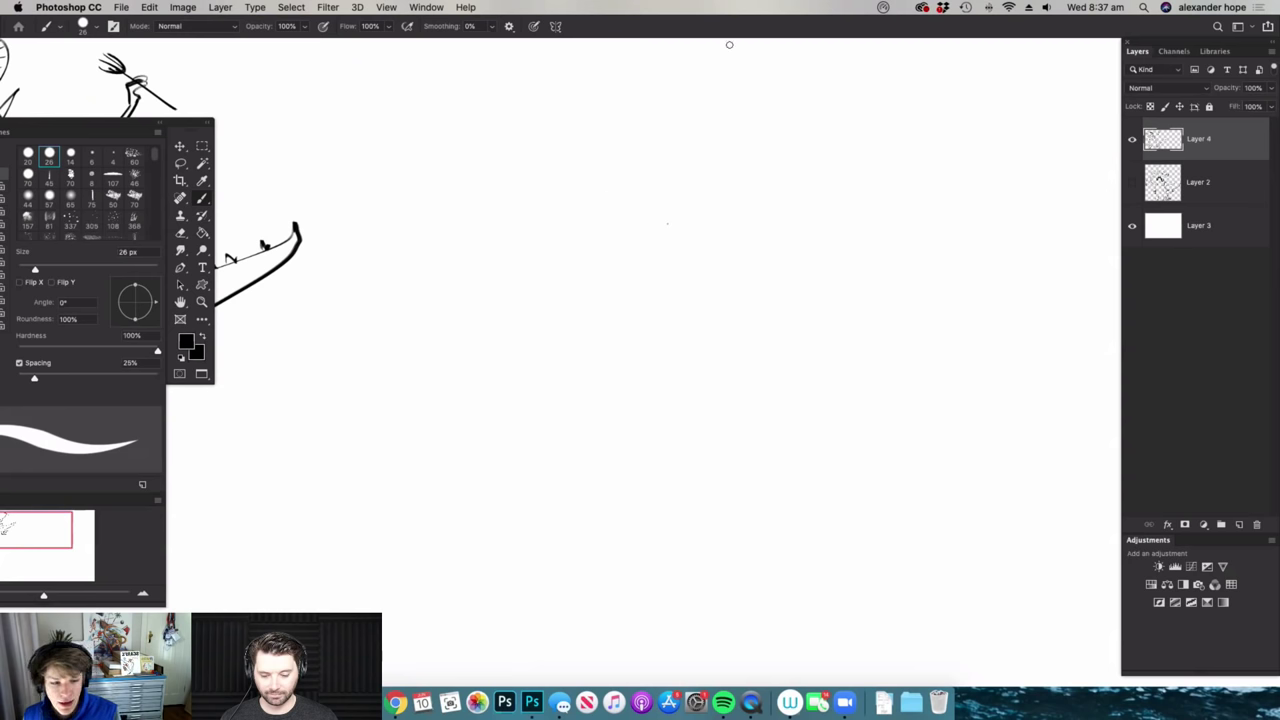
- Return to the windowed view with panels and turn on pen-pressure opacity for the 26 px brush
{"action": "key", "text": "f"}
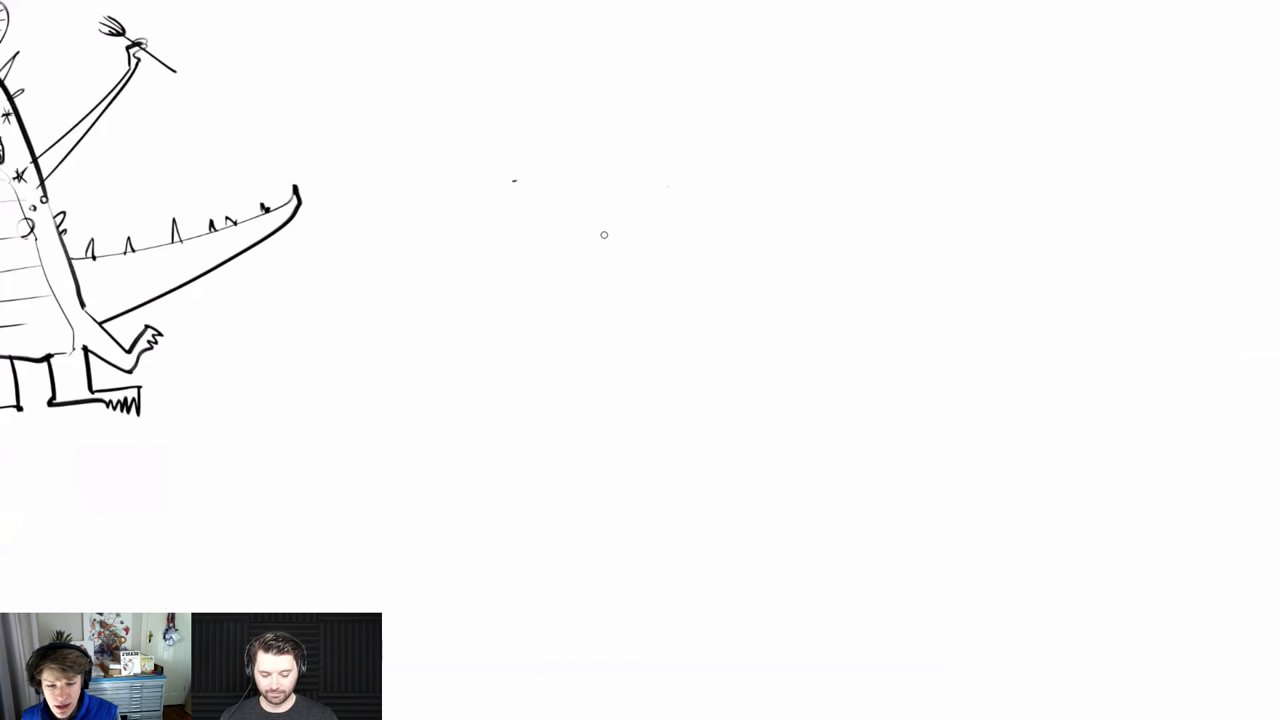
{"action": "key", "text": "f"}
{"action": "left_click_drag", "start_coordinate": [770, 37], "coordinate": [777, 41]}
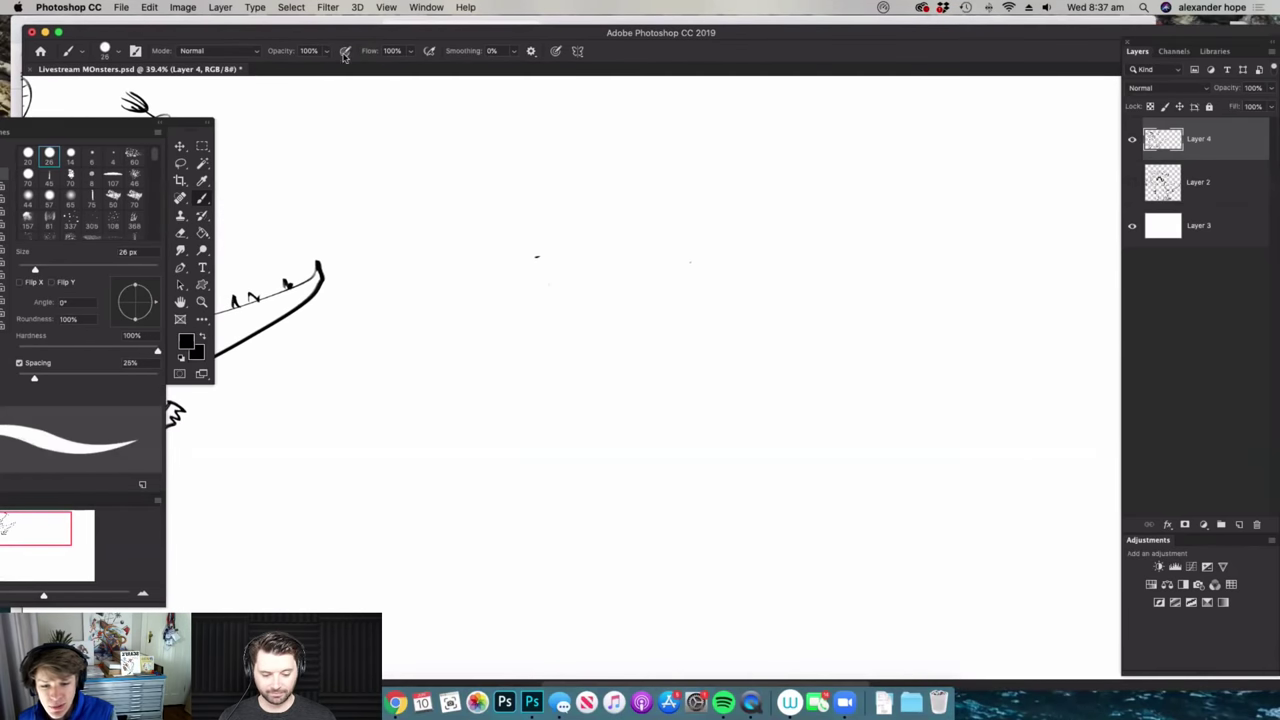
{"action": "key", "text": "z"}
{"action": "left_click_drag", "start_coordinate": [720, 263], "coordinate": [708, 264]}
{"action": "key", "text": "b"}
{"action": "key", "text": "z"}
{"action": "left_click_drag", "start_coordinate": [768, 335], "coordinate": [785, 325]}
{"action": "key", "text": "b"}
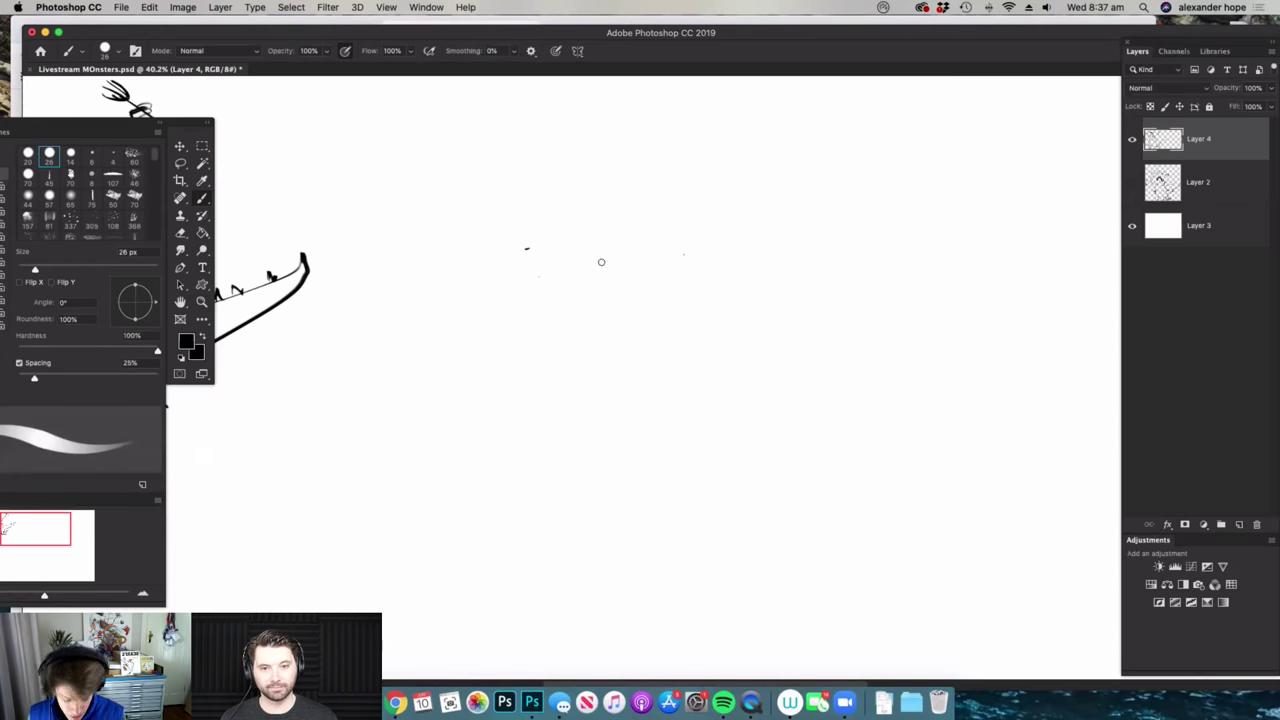
- Lightly sketch a bulbous head with a rounded snout and loose neck lines beside the finished monster
{"action": "left_click_drag", "start_coordinate": [624, 153], "coordinate": [658, 303]}
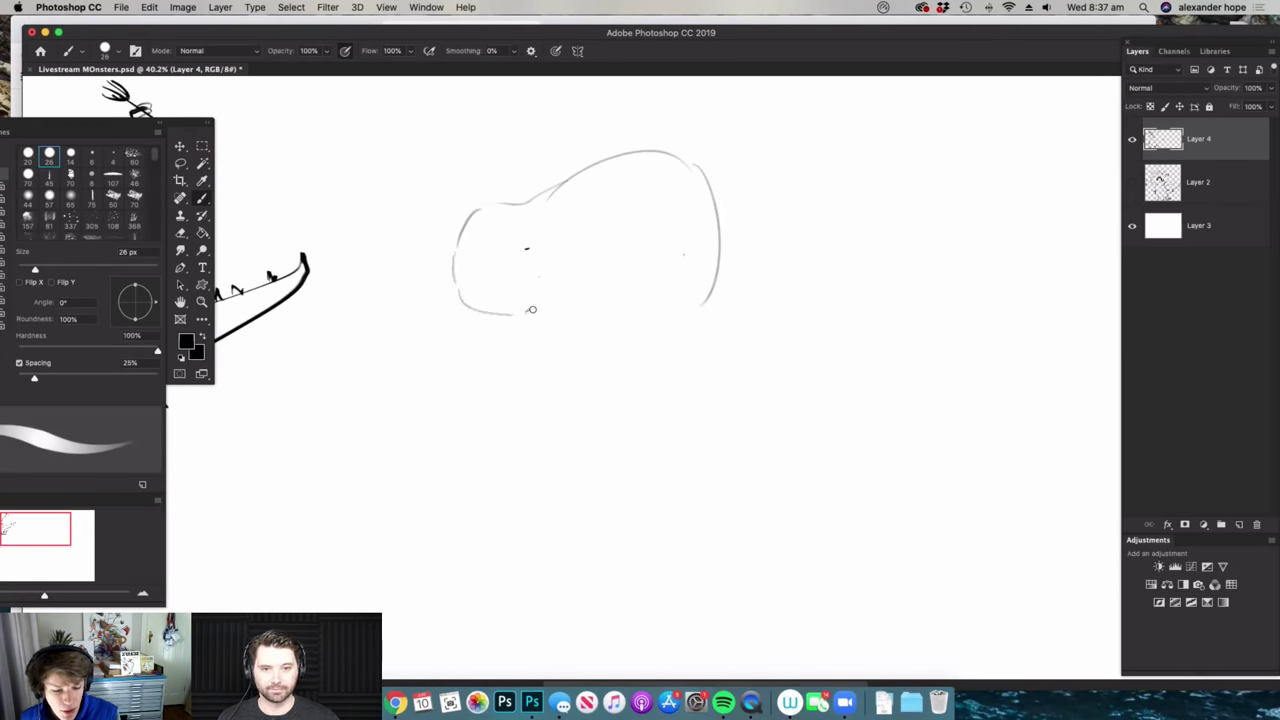
{"action": "left_click_drag", "start_coordinate": [716, 288], "coordinate": [658, 343]}
{"action": "mouse_move", "coordinate": [658, 343]}
{"action": "left_mouse_down"}
{"action": "mouse_move", "coordinate": [729, 262]}
{"action": "mouse_move", "coordinate": [692, 166]}
{"action": "mouse_move", "coordinate": [667, 218]}
{"action": "left_mouse_up"}
{"action": "key", "text": "z"}
{"action": "left_click_drag", "start_coordinate": [917, 340], "coordinate": [936, 338]}
{"action": "key", "text": "b"}
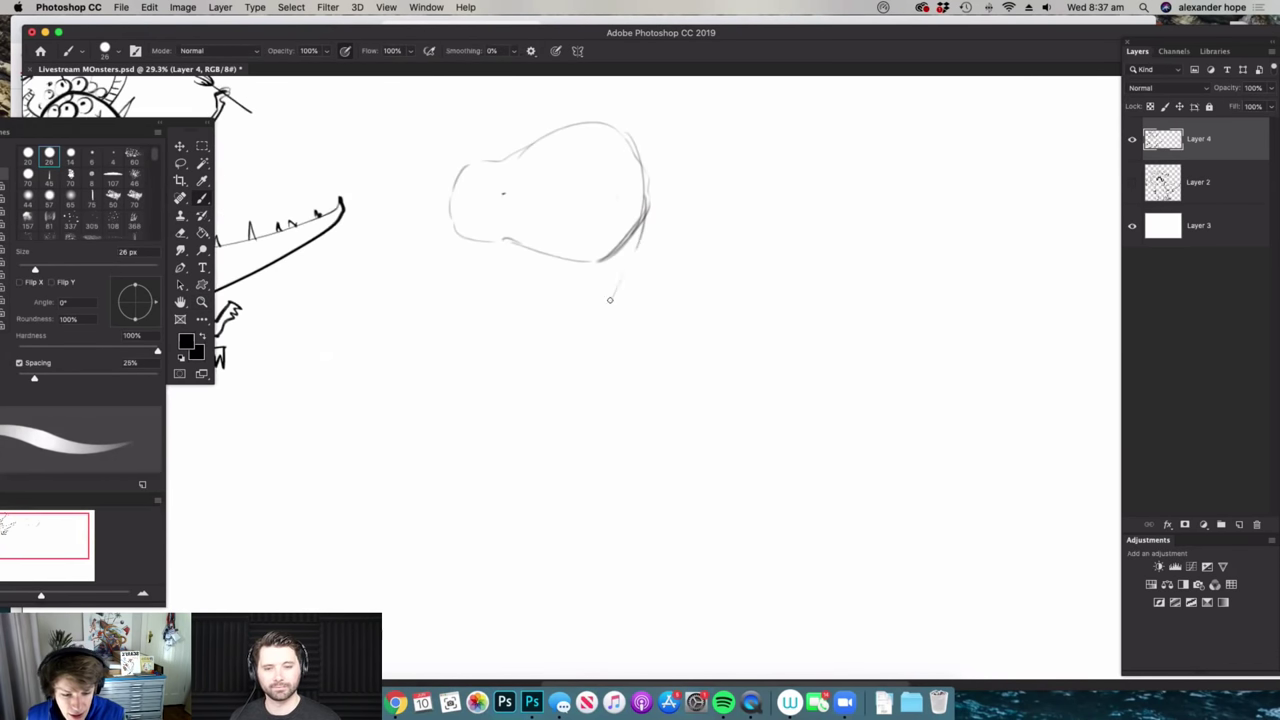
{"action": "left_click_drag", "start_coordinate": [490, 373], "coordinate": [489, 438]}
{"action": "left_click_drag", "start_coordinate": [605, 343], "coordinate": [613, 354]}
- Sketch a small head oval and a larger round body low on the canvas, joined by a sweeping spine curve
{"action": "key", "text": "z"}
{"action": "left_click_drag", "start_coordinate": [565, 306], "coordinate": [523, 307]}
{"action": "key", "text": "b"}
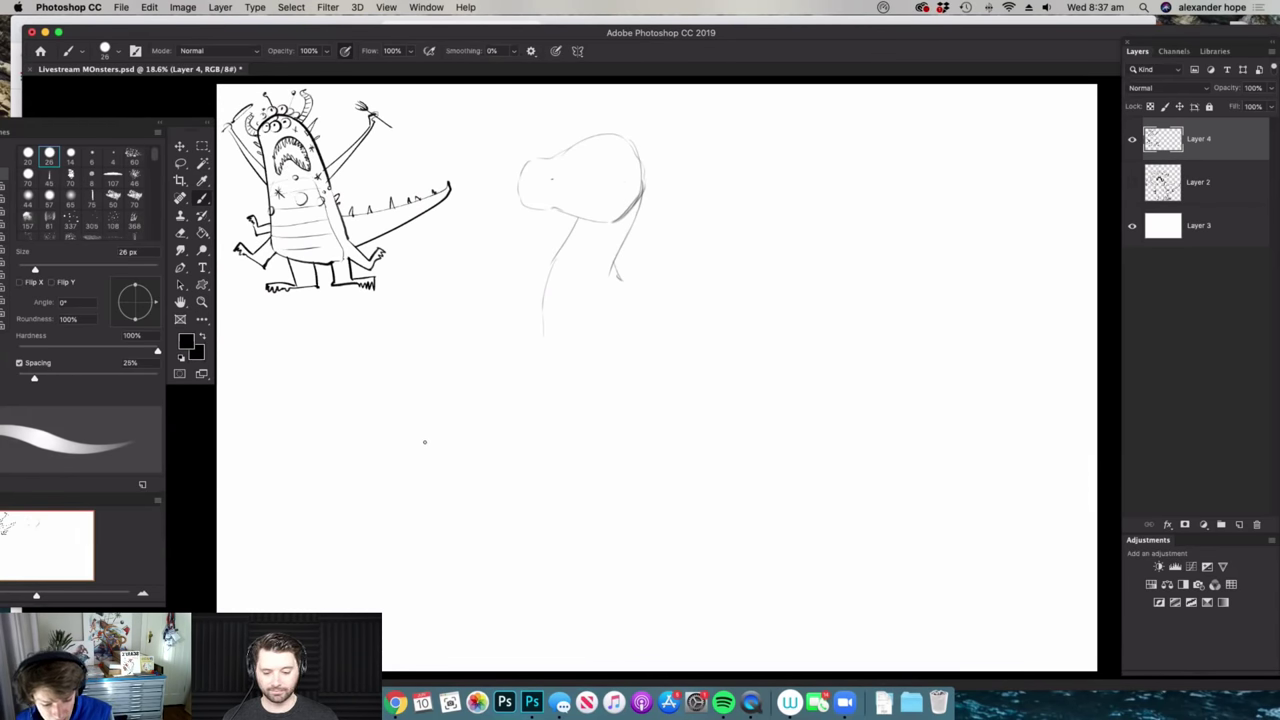
{"action": "left_click_drag", "start_coordinate": [396, 454], "coordinate": [430, 461]}
{"action": "mouse_move", "coordinate": [633, 549]}
{"action": "left_mouse_down"}
{"action": "mouse_move", "coordinate": [590, 578]}
{"action": "mouse_move", "coordinate": [528, 552]}
{"action": "left_mouse_up"}
{"action": "left_click_drag", "start_coordinate": [485, 451], "coordinate": [676, 463]}
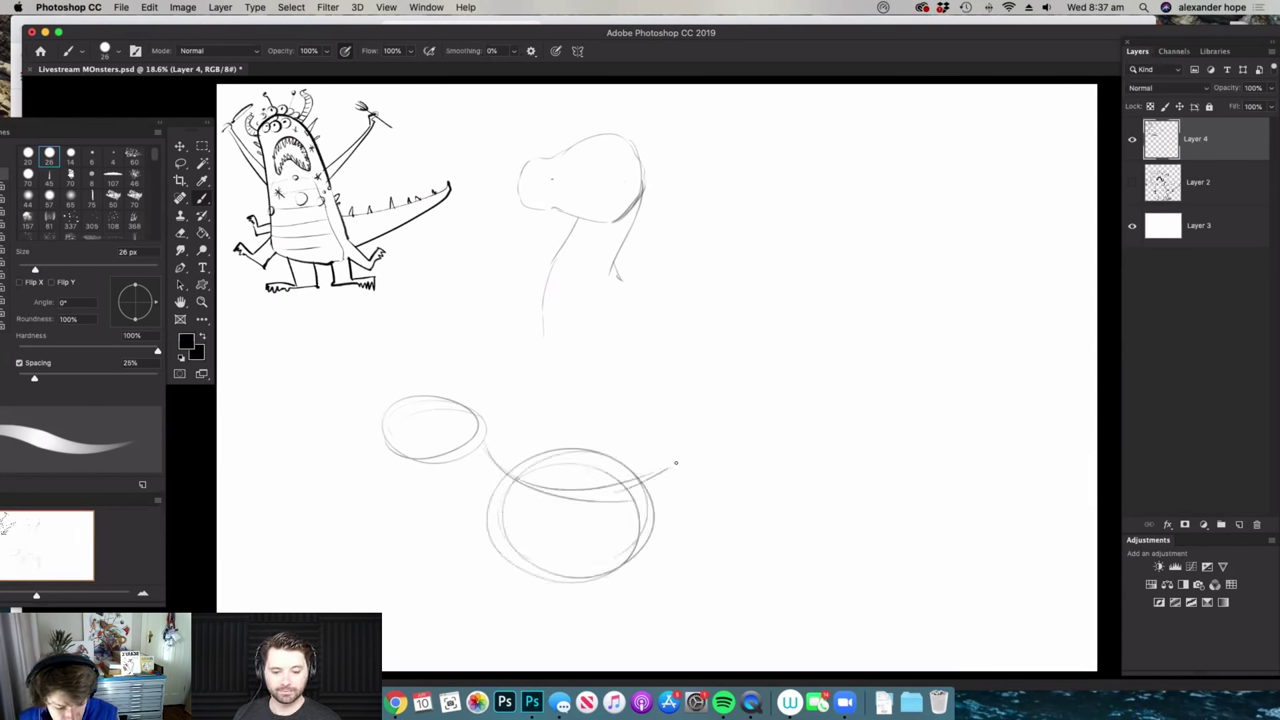
- Extend the spine curve into a long tail that rises from the body and ends in a wave
{"action": "scroll", "coordinate": [576, 541], "scroll_direction": "up", "scroll_amount": 3}
{"action": "mouse_move", "coordinate": [589, 454]}
{"action": "left_mouse_down"}
{"action": "mouse_move", "coordinate": [851, 290]}
{"action": "mouse_move", "coordinate": [956, 338]}
{"action": "left_mouse_up"}
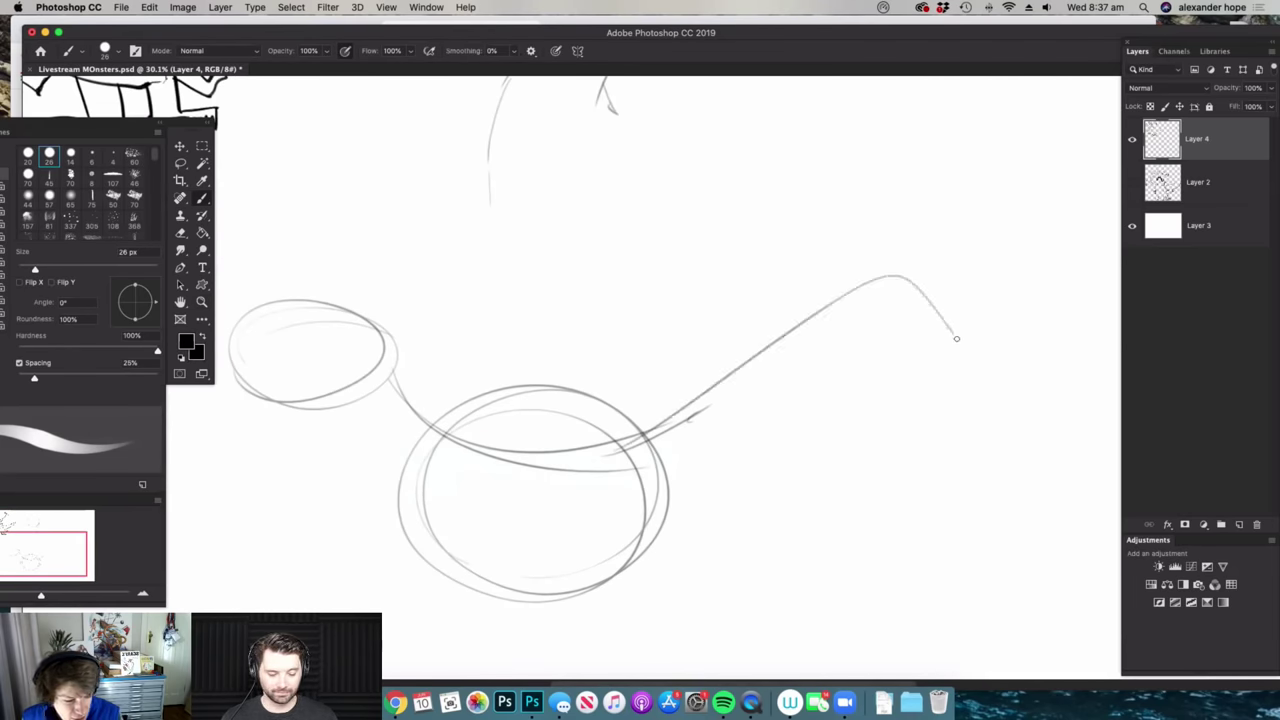
{"action": "left_click_drag", "start_coordinate": [1054, 309], "coordinate": [1057, 309]}
{"action": "left_click_drag", "start_coordinate": [864, 286], "coordinate": [588, 443]}
- Restate the body circle, the head oval and the back line with extra light construction strokes
{"action": "key", "text": "z"}
{"action": "left_click_drag", "start_coordinate": [763, 347], "coordinate": [692, 384]}
{"action": "left_click_drag", "start_coordinate": [522, 418], "coordinate": [546, 416]}
{"action": "key", "text": "b"}
{"action": "scroll", "coordinate": [537, 390], "scroll_direction": "up", "scroll_amount": 2}
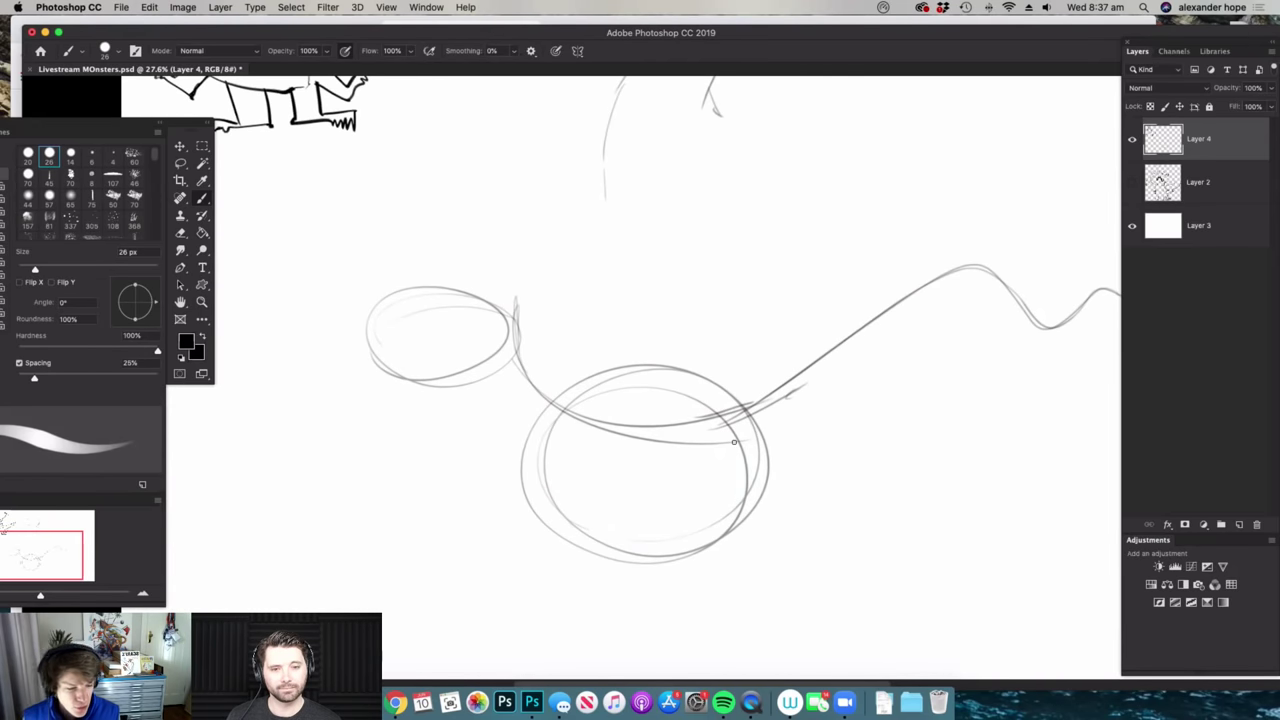
{"action": "left_click_drag", "start_coordinate": [751, 486], "coordinate": [633, 558]}
{"action": "mouse_move", "coordinate": [548, 421]}
{"action": "left_mouse_down"}
{"action": "mouse_move", "coordinate": [731, 528]}
{"action": "mouse_move", "coordinate": [751, 482]}
{"action": "mouse_move", "coordinate": [541, 497]}
{"action": "mouse_move", "coordinate": [656, 373]}
{"action": "left_mouse_up"}
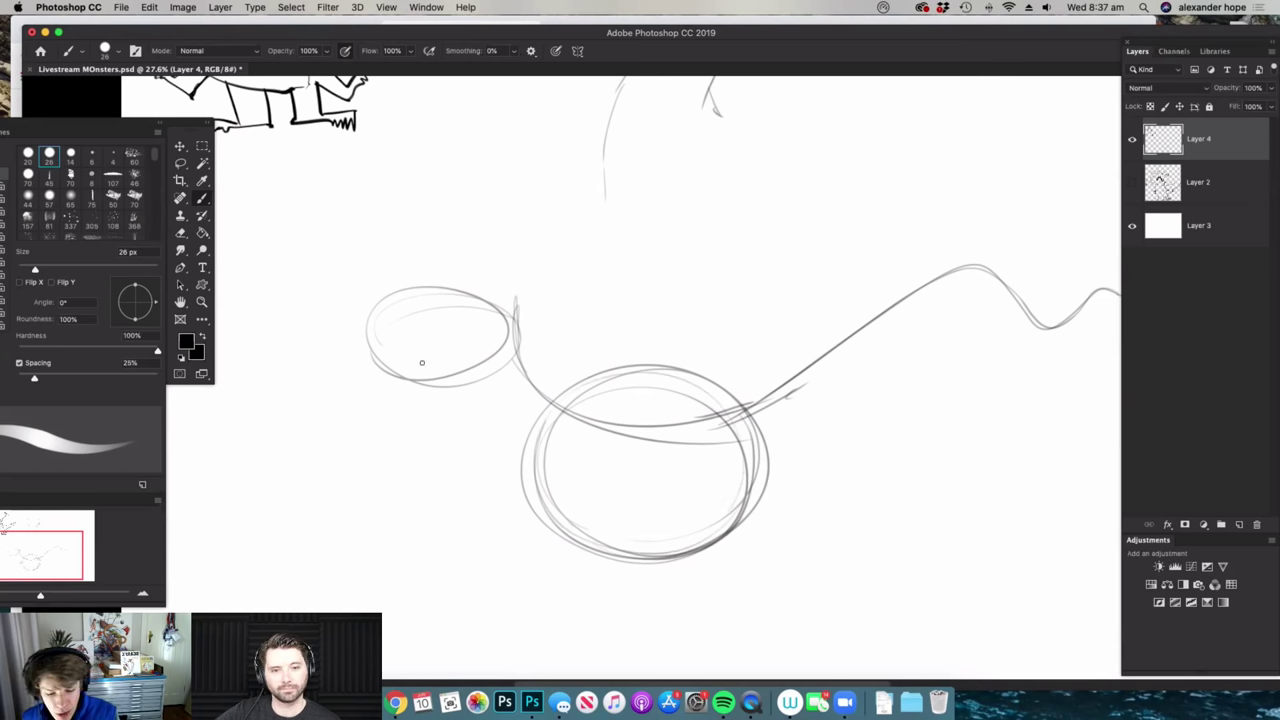
{"action": "left_click_drag", "start_coordinate": [476, 291], "coordinate": [412, 314]}
{"action": "left_click_drag", "start_coordinate": [522, 376], "coordinate": [764, 389]}
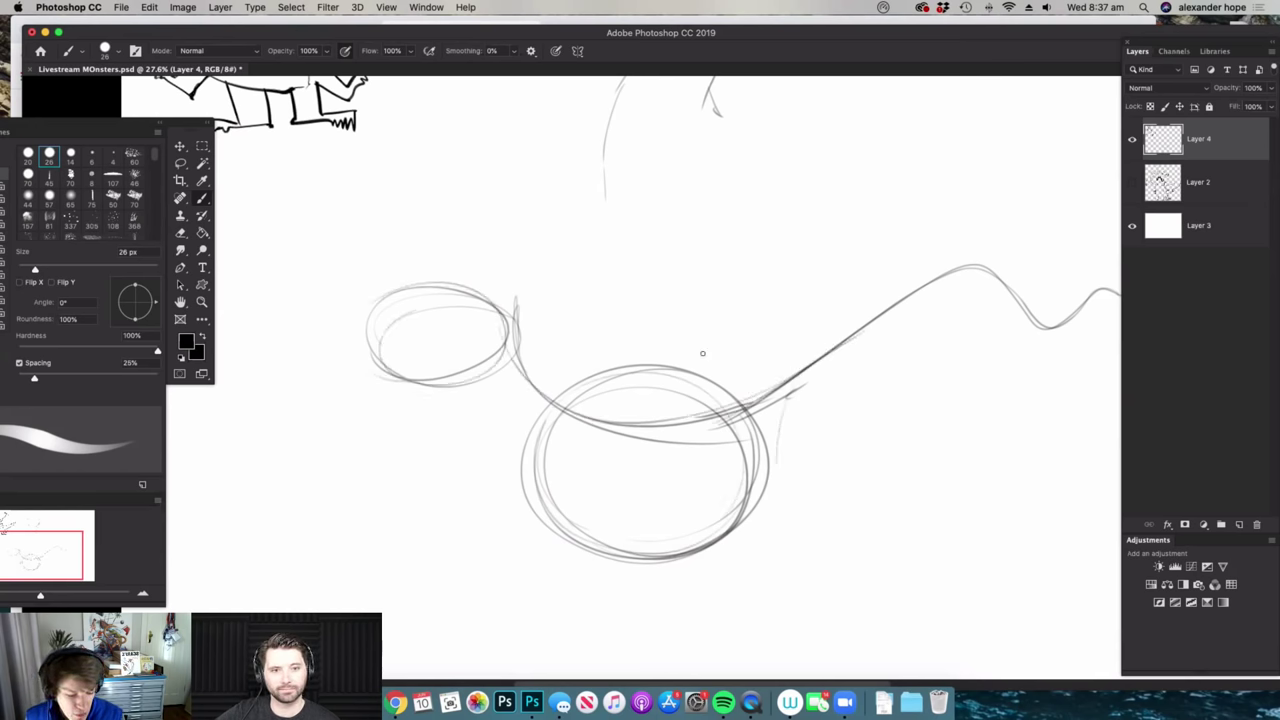
- Sketch front and hind leg lines extending down from the round body
{"action": "scroll", "coordinate": [702, 353], "scroll_direction": "down", "scroll_amount": 3}
{"action": "left_click_drag", "start_coordinate": [745, 385], "coordinate": [756, 533]}
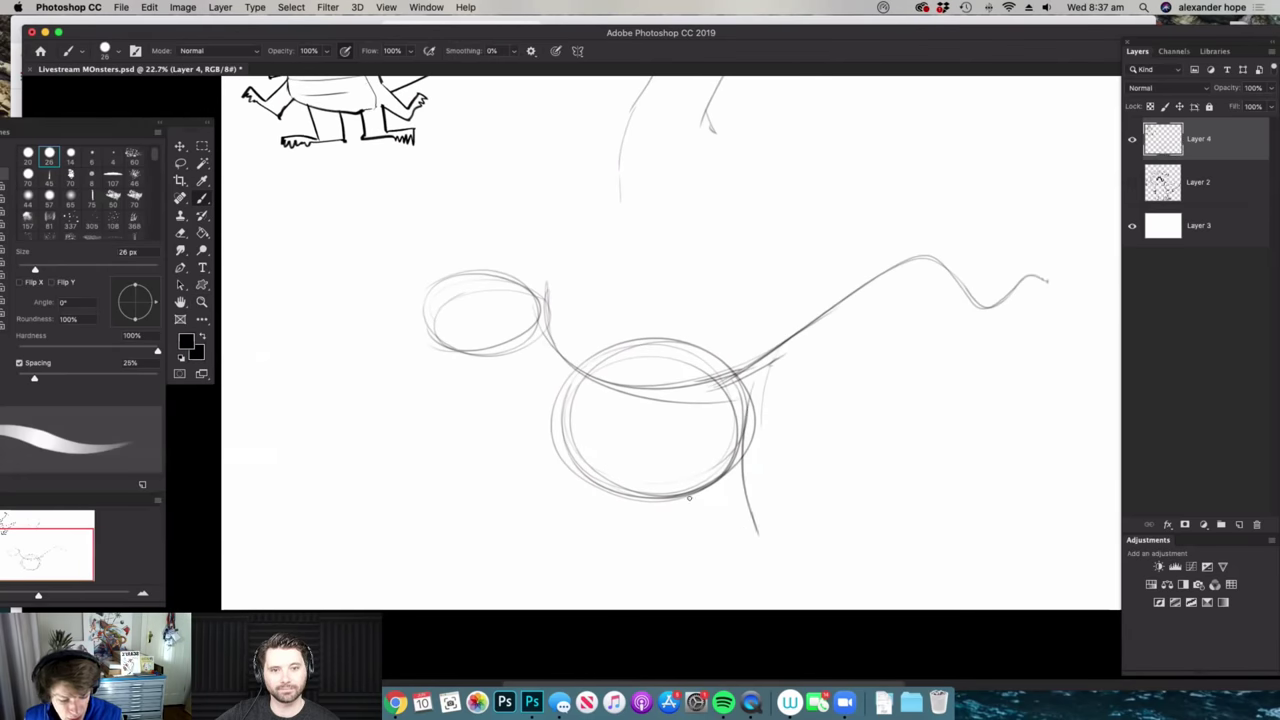
{"action": "left_click_drag", "start_coordinate": [573, 384], "coordinate": [623, 503]}
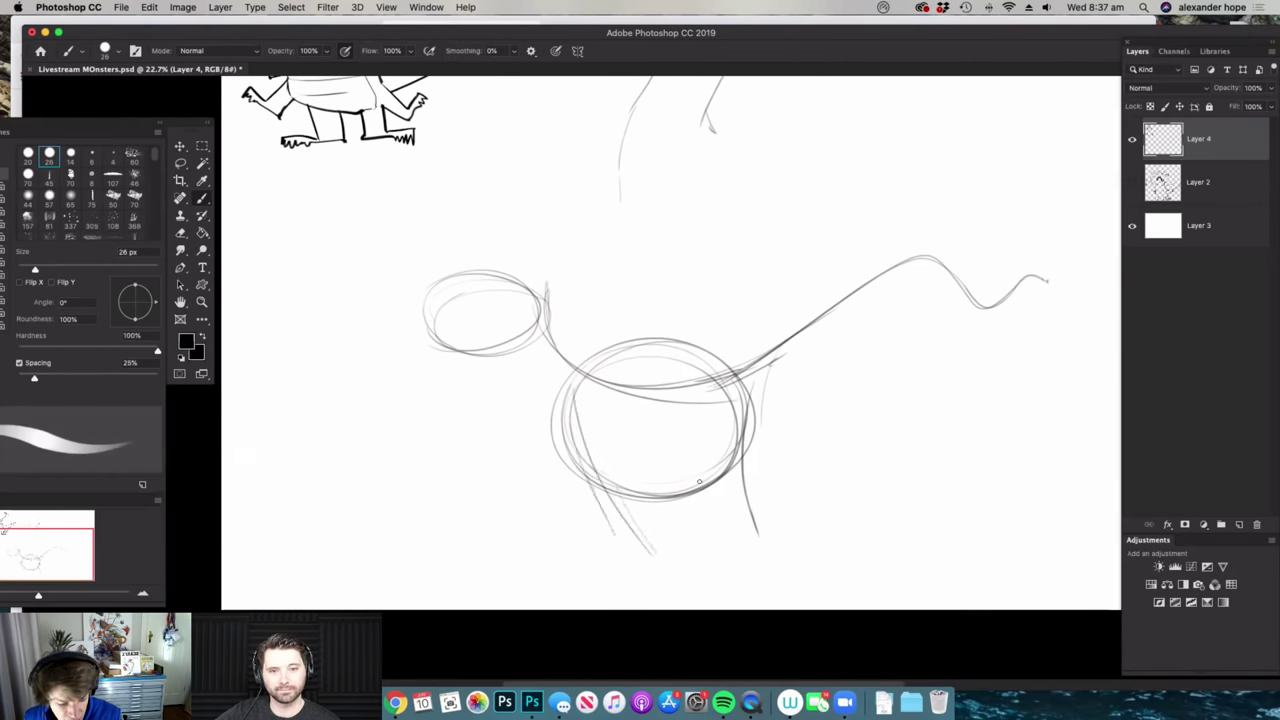
{"action": "left_click_drag", "start_coordinate": [742, 418], "coordinate": [759, 545]}
{"action": "left_click_drag", "start_coordinate": [761, 348], "coordinate": [746, 494]}
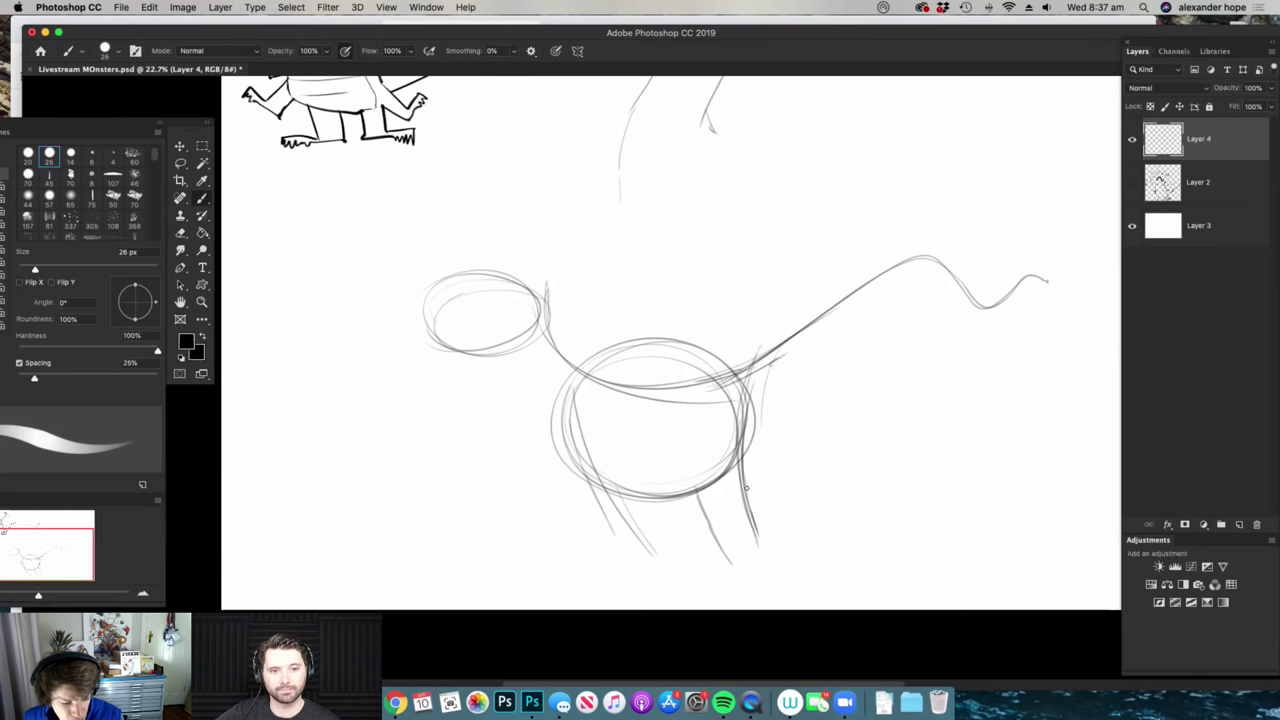
{"action": "left_click_drag", "start_coordinate": [741, 411], "coordinate": [761, 404]}
- Erase the spine line where it crosses the body circle
{"action": "key", "text": "e"}
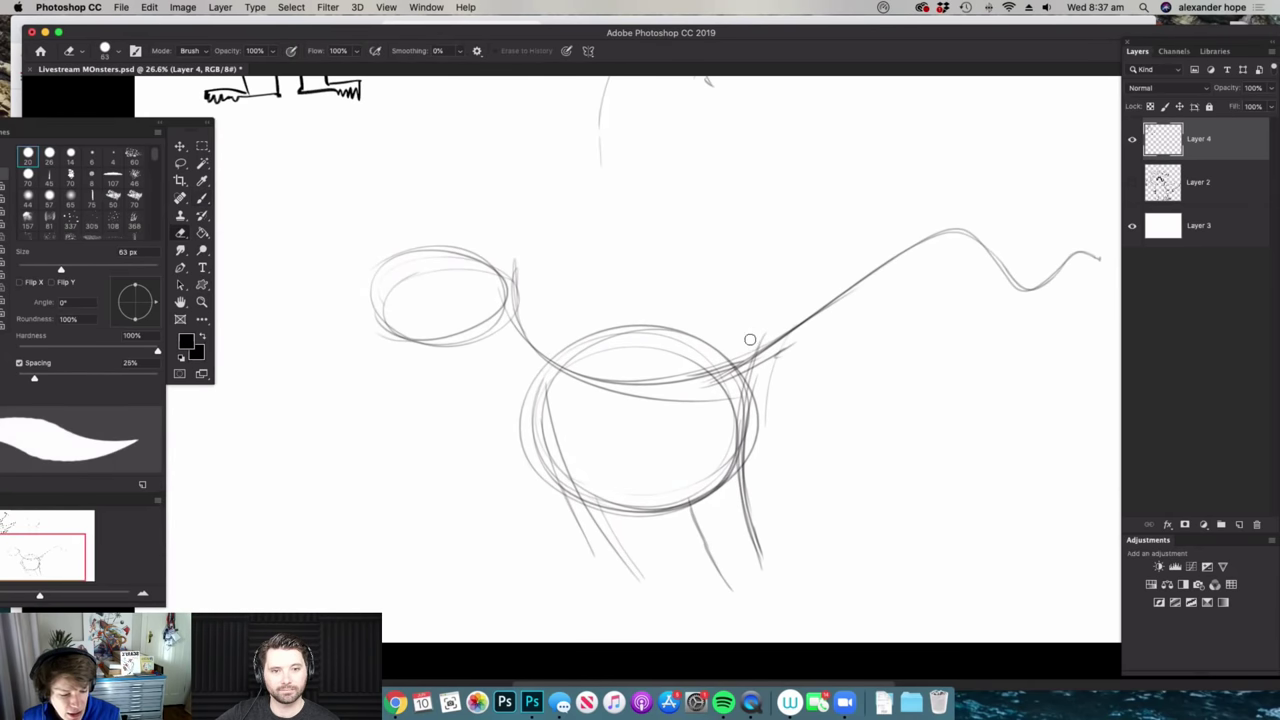
{"action": "mouse_move", "coordinate": [796, 346]}
{"action": "left_mouse_down"}
{"action": "mouse_move", "coordinate": [707, 382]}
{"action": "mouse_move", "coordinate": [712, 395]}
{"action": "mouse_move", "coordinate": [697, 378]}
{"action": "mouse_move", "coordinate": [569, 375]}
{"action": "left_mouse_up"}
- Sketch a bat wing on the back, a snout, mouth, eye and horn mark on the head, and thicken the tail
{"action": "key", "text": "b"}
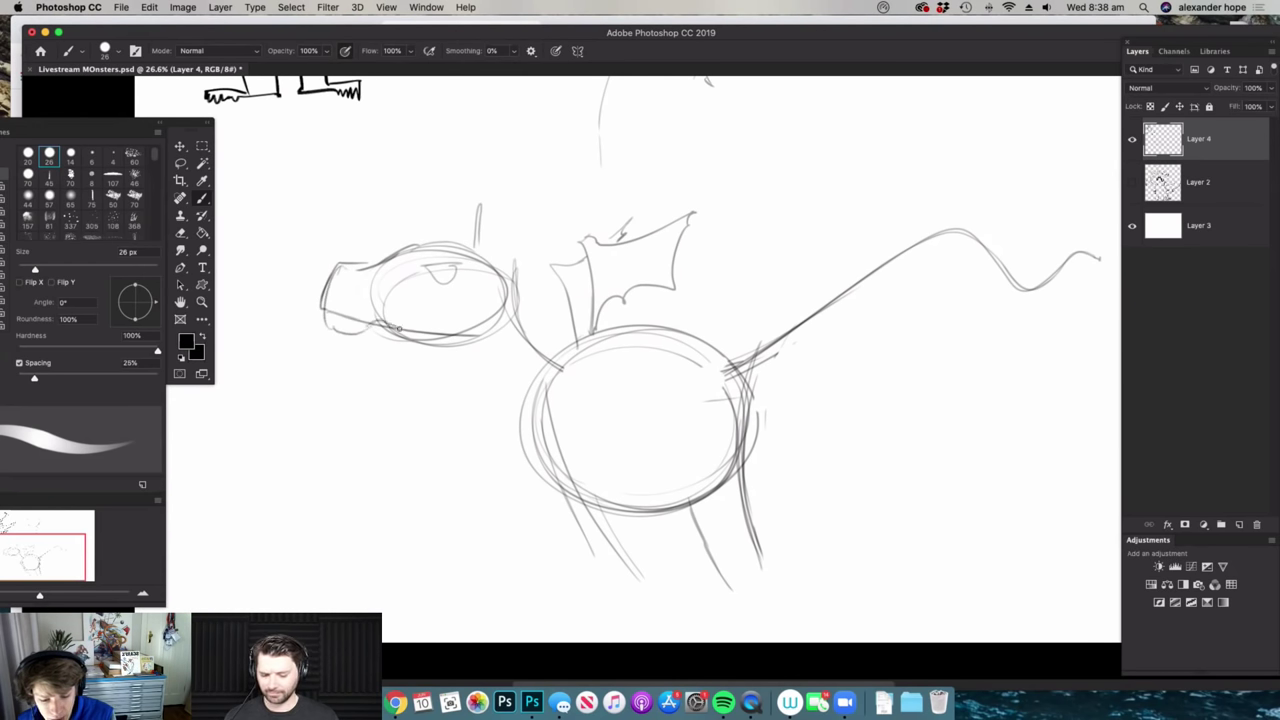
{"action": "left_click_drag", "start_coordinate": [548, 299], "coordinate": [480, 305]}
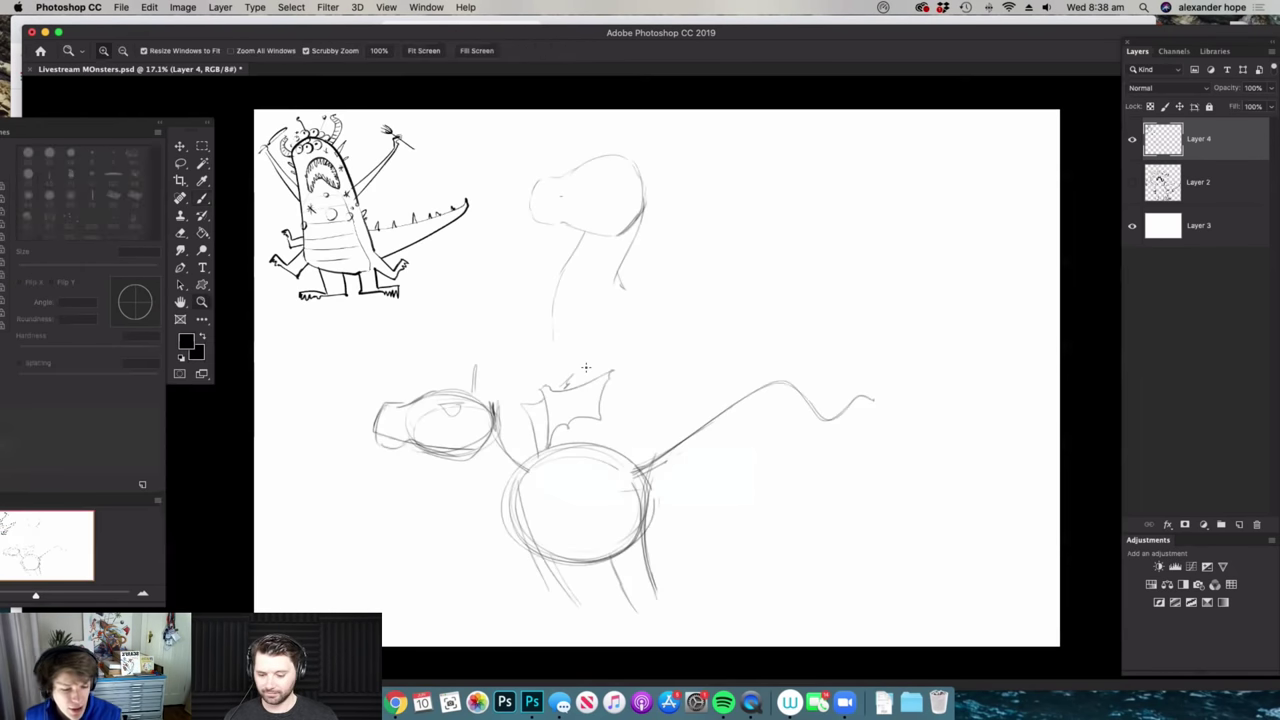
{"action": "left_click_drag", "start_coordinate": [657, 490], "coordinate": [698, 485]}
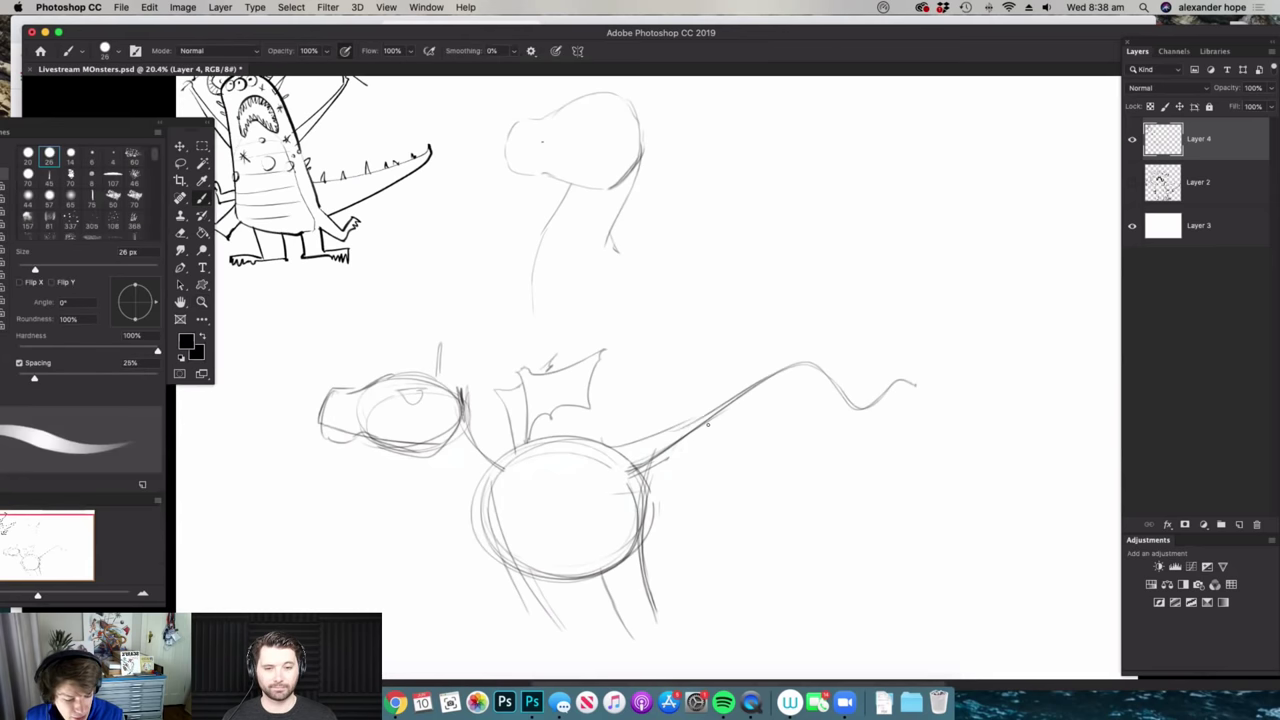
- Lower the sketch layer's fill to 22% and add a new layer above it for inking
{"action": "left_click_drag", "start_coordinate": [1263, 109], "coordinate": [1164, 307]}
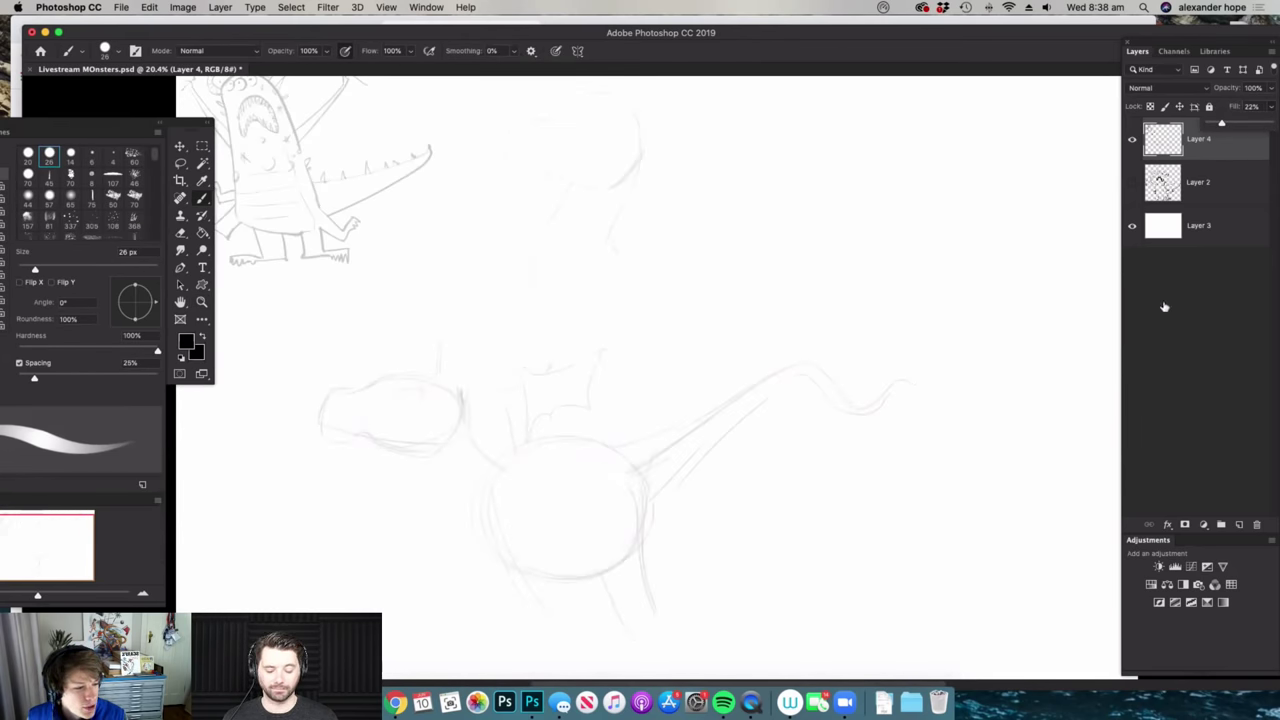
{"action": "left_click", "coordinate": [1239, 525]}
- Switch to the rough-edged 50 px brush preset at 67 px and frame the dragon's head
{"action": "left_click_drag", "start_coordinate": [729, 317], "coordinate": [675, 328]}
{"action": "left_click_drag", "start_coordinate": [430, 448], "coordinate": [508, 453]}
{"action": "left_click_drag", "start_coordinate": [393, 364], "coordinate": [414, 366]}
{"action": "right_click", "coordinate": [491, 341]}
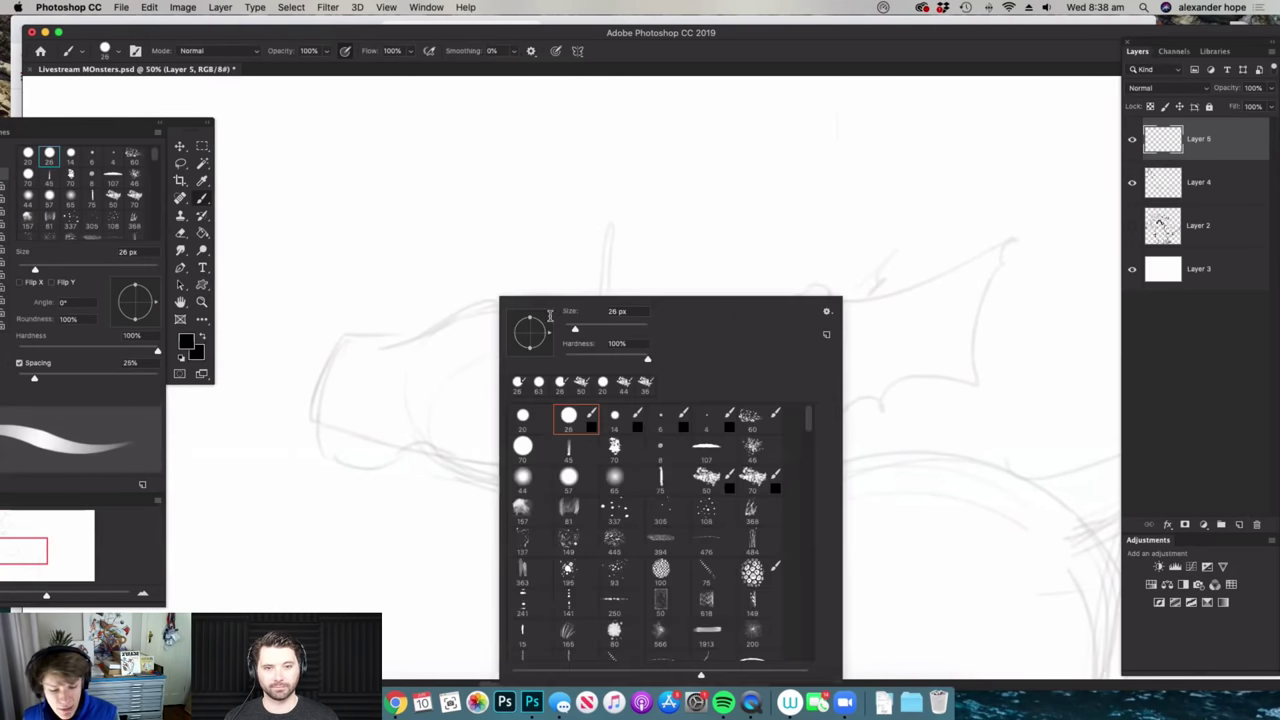
{"action": "left_click", "coordinate": [706, 477]}
{"action": "left_click", "coordinate": [639, 265]}
{"action": "right_click", "coordinate": [492, 320]}
{"action": "key", "text": "Escape"}
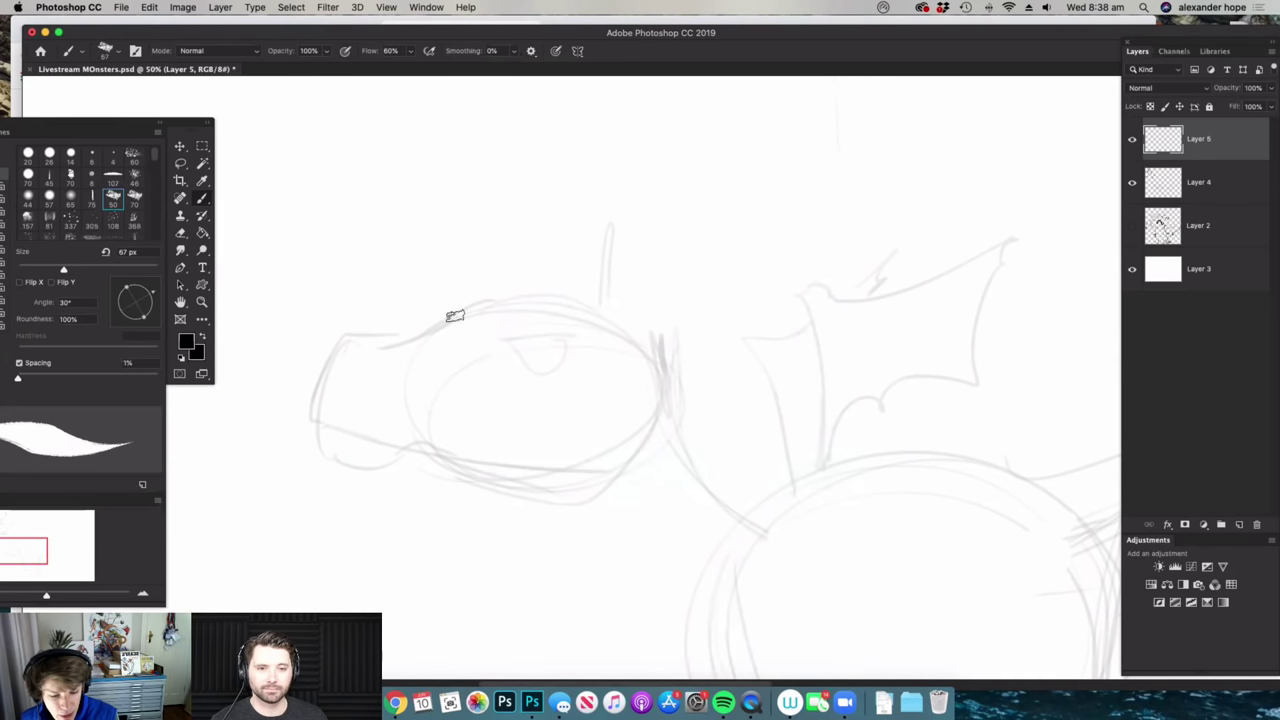
- Ink the dragon's snout, chin, forehead and jagged back of the head with bold tapered strokes
{"action": "scroll", "coordinate": [423, 337], "scroll_direction": "up", "scroll_amount": 1}
{"action": "mouse_move", "coordinate": [302, 362]}
{"action": "left_mouse_down"}
{"action": "mouse_move", "coordinate": [370, 320]}
{"action": "mouse_move", "coordinate": [414, 337]}
{"action": "mouse_move", "coordinate": [530, 282]}
{"action": "left_mouse_up"}
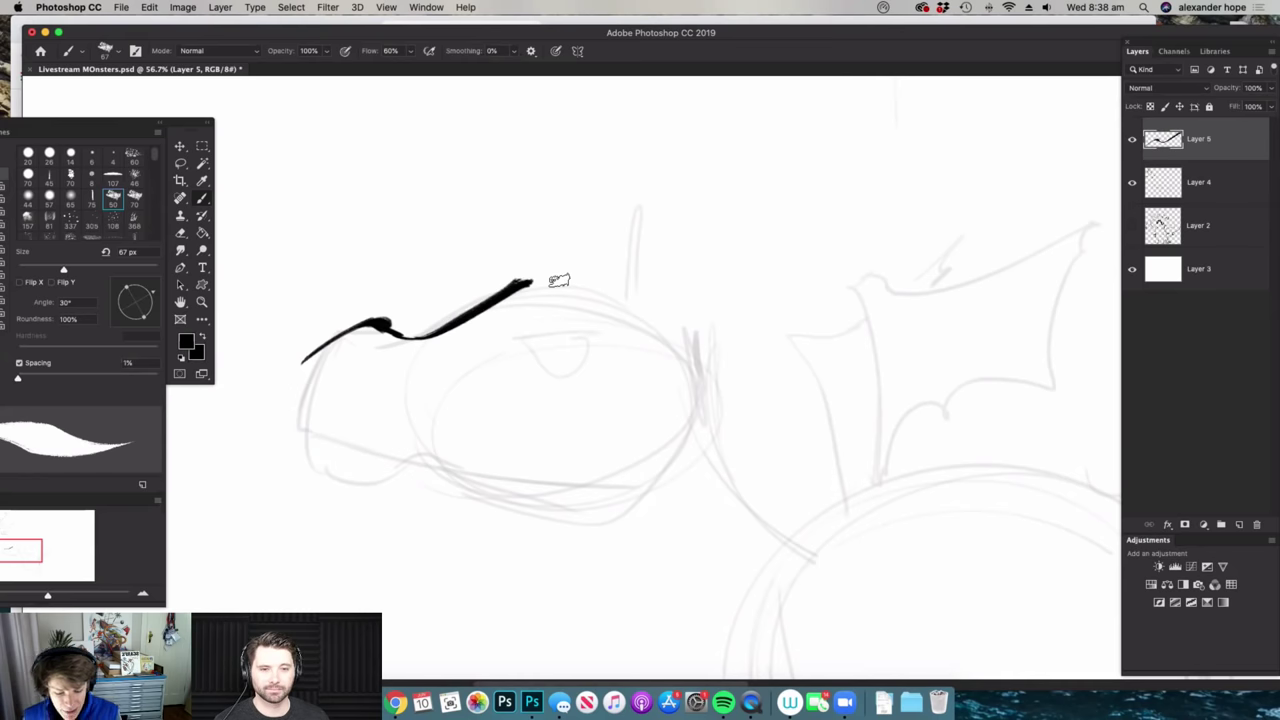
{"action": "key", "text": "space"}
{"action": "mouse_move", "coordinate": [505, 374]}
{"action": "left_mouse_down"}
{"action": "mouse_move", "coordinate": [546, 380]}
{"action": "mouse_move", "coordinate": [666, 340]}
{"action": "left_mouse_up"}
{"action": "key", "text": "super+space"}
{"action": "left_click_drag", "start_coordinate": [552, 364], "coordinate": [600, 364]}
{"action": "key", "text": "b"}
{"action": "mouse_move", "coordinate": [436, 302]}
{"action": "left_mouse_down"}
{"action": "mouse_move", "coordinate": [408, 353]}
{"action": "mouse_move", "coordinate": [407, 382]}
{"action": "mouse_move", "coordinate": [434, 382]}
{"action": "mouse_move", "coordinate": [449, 409]}
{"action": "mouse_move", "coordinate": [441, 392]}
{"action": "mouse_move", "coordinate": [534, 458]}
{"action": "mouse_move", "coordinate": [592, 434]}
{"action": "mouse_move", "coordinate": [636, 458]}
{"action": "left_mouse_up"}
{"action": "mouse_move", "coordinate": [735, 202]}
{"action": "left_mouse_down"}
{"action": "mouse_move", "coordinate": [857, 176]}
{"action": "mouse_move", "coordinate": [912, 214]}
{"action": "mouse_move", "coordinate": [968, 318]}
{"action": "mouse_move", "coordinate": [972, 405]}
{"action": "left_mouse_up"}
- Ink the rounded lower jaw with a heavy line and add thin curved shading strokes at the back of the cheek
{"action": "mouse_move", "coordinate": [609, 443]}
{"action": "left_mouse_down"}
{"action": "mouse_move", "coordinate": [634, 463]}
{"action": "mouse_move", "coordinate": [930, 430]}
{"action": "mouse_move", "coordinate": [963, 380]}
{"action": "left_mouse_up"}
{"action": "left_click_drag", "start_coordinate": [962, 386], "coordinate": [788, 536]}
{"action": "left_click_drag", "start_coordinate": [966, 388], "coordinate": [868, 512]}
{"action": "left_click_drag", "start_coordinate": [952, 311], "coordinate": [914, 446]}
{"action": "left_click_drag", "start_coordinate": [936, 354], "coordinate": [876, 488]}
{"action": "mouse_move", "coordinate": [937, 280]}
{"action": "left_mouse_down"}
{"action": "mouse_move", "coordinate": [866, 480]}
{"action": "mouse_move", "coordinate": [849, 463]}
{"action": "mouse_move", "coordinate": [795, 497]}
{"action": "left_mouse_up"}
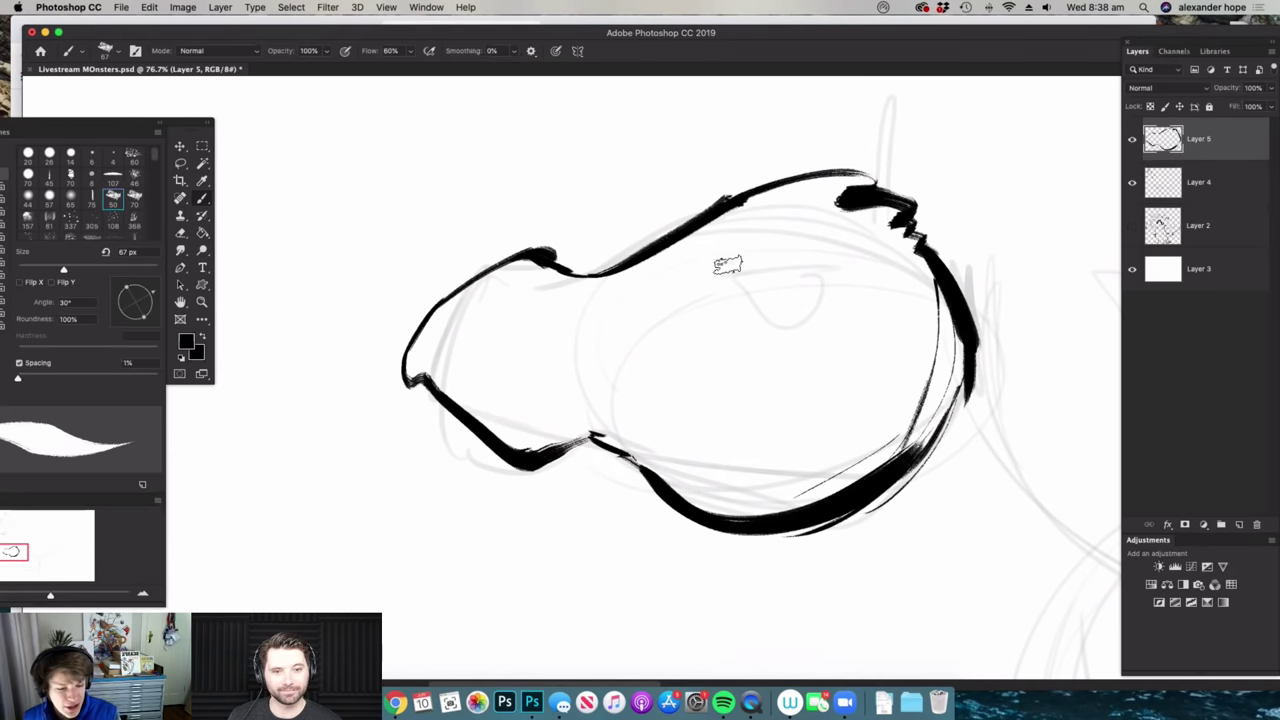
- Ink a half-closed eye with a flat upper lid, curved lower lids, a solid dark pupil and a brow outline
{"action": "left_click_drag", "start_coordinate": [682, 270], "coordinate": [836, 262]}
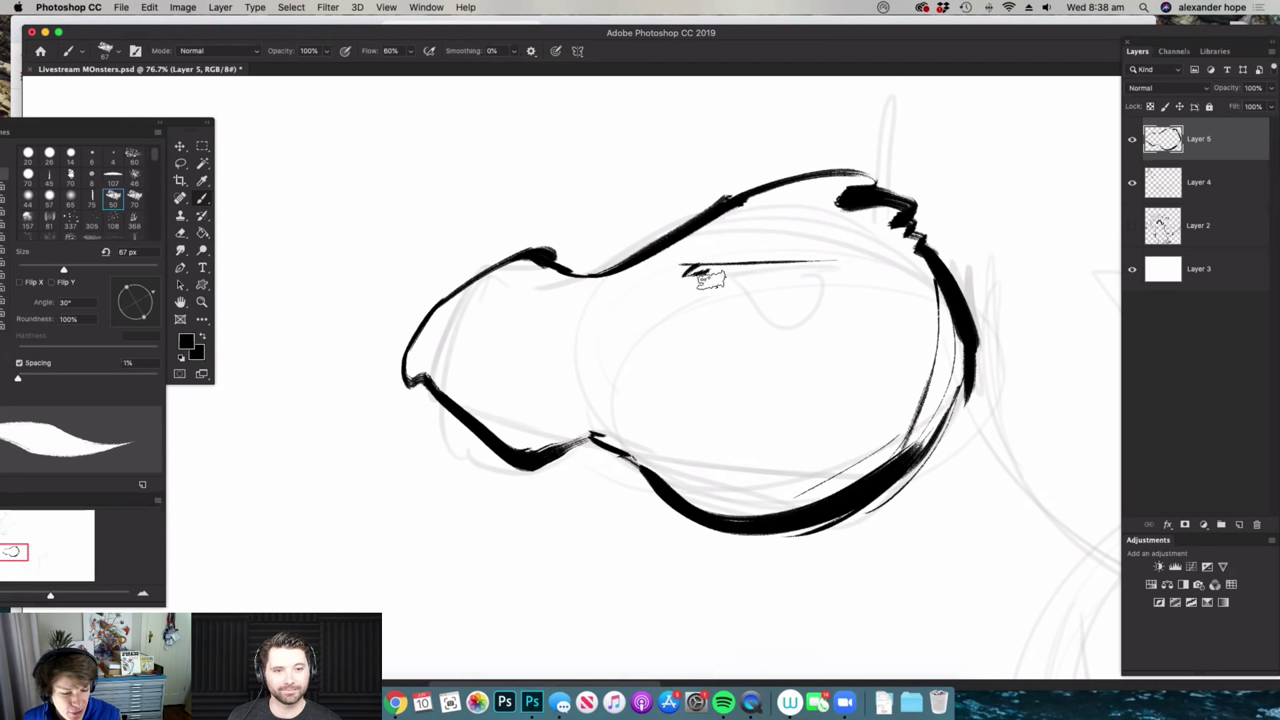
{"action": "mouse_move", "coordinate": [708, 275]}
{"action": "left_mouse_down"}
{"action": "mouse_move", "coordinate": [786, 318]}
{"action": "mouse_move", "coordinate": [843, 277]}
{"action": "left_mouse_up"}
{"action": "left_click_drag", "start_coordinate": [707, 274], "coordinate": [719, 301]}
{"action": "left_click_drag", "start_coordinate": [740, 327], "coordinate": [845, 300]}
{"action": "mouse_move", "coordinate": [706, 276]}
{"action": "left_mouse_down"}
{"action": "mouse_move", "coordinate": [727, 316]}
{"action": "mouse_move", "coordinate": [784, 354]}
{"action": "mouse_move", "coordinate": [713, 302]}
{"action": "left_mouse_up"}
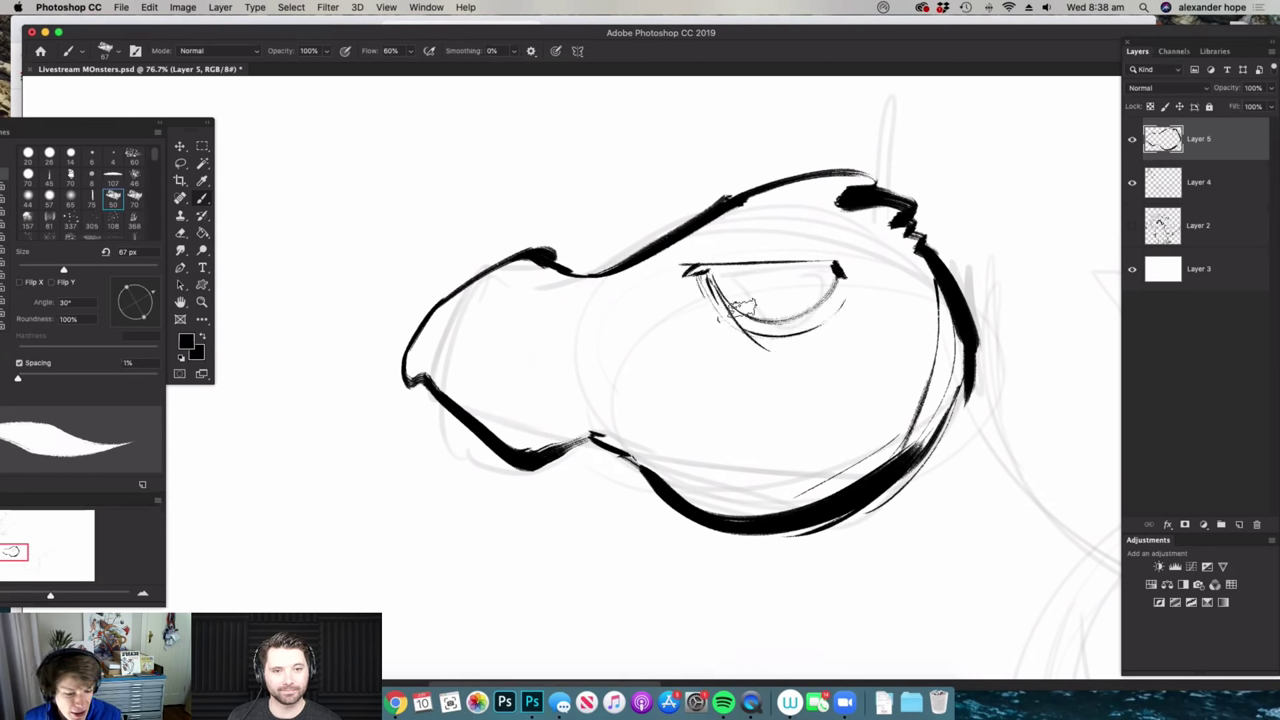
{"action": "mouse_move", "coordinate": [690, 238]}
{"action": "left_mouse_down"}
{"action": "mouse_move", "coordinate": [691, 257]}
{"action": "mouse_move", "coordinate": [730, 266]}
{"action": "left_mouse_up"}
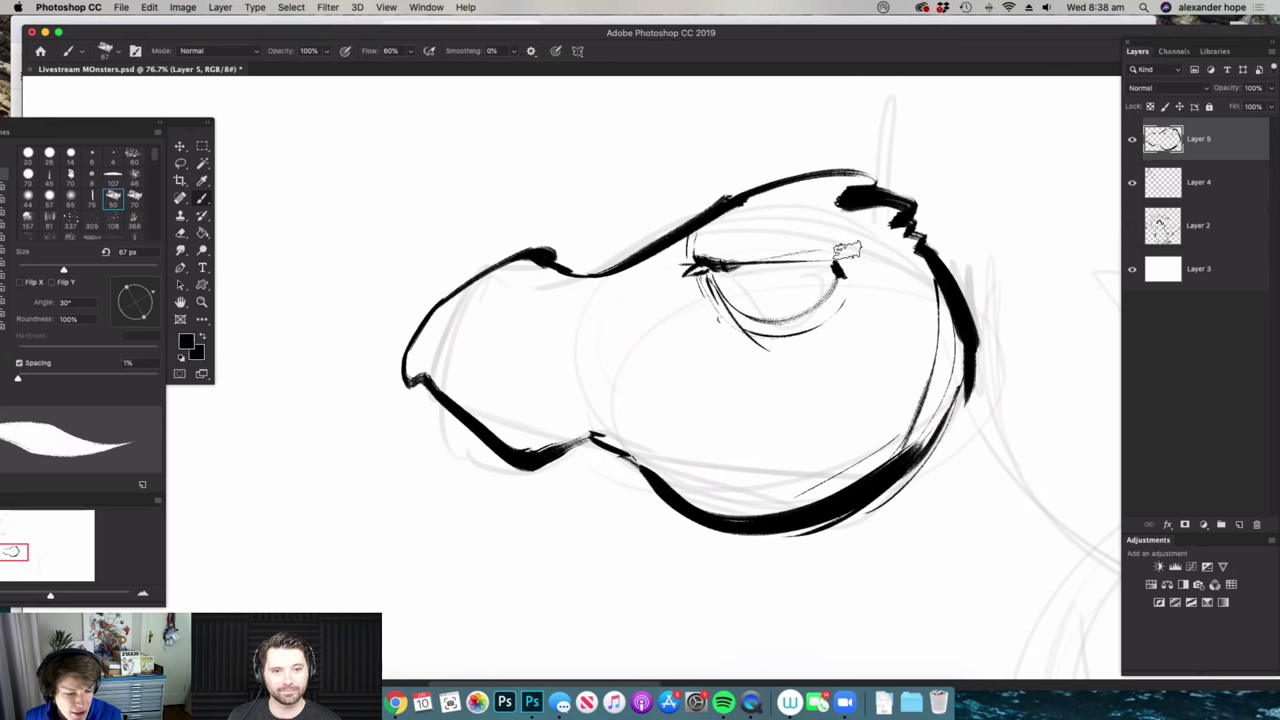
{"action": "left_click_drag", "start_coordinate": [815, 252], "coordinate": [846, 260]}
{"action": "key", "text": "super+space"}
{"action": "mouse_move", "coordinate": [745, 288]}
{"action": "left_mouse_down"}
{"action": "mouse_move", "coordinate": [843, 283]}
{"action": "mouse_move", "coordinate": [789, 295]}
{"action": "mouse_move", "coordinate": [820, 288]}
{"action": "mouse_move", "coordinate": [823, 268]}
{"action": "mouse_move", "coordinate": [808, 264]}
{"action": "mouse_move", "coordinate": [825, 291]}
{"action": "left_mouse_up"}
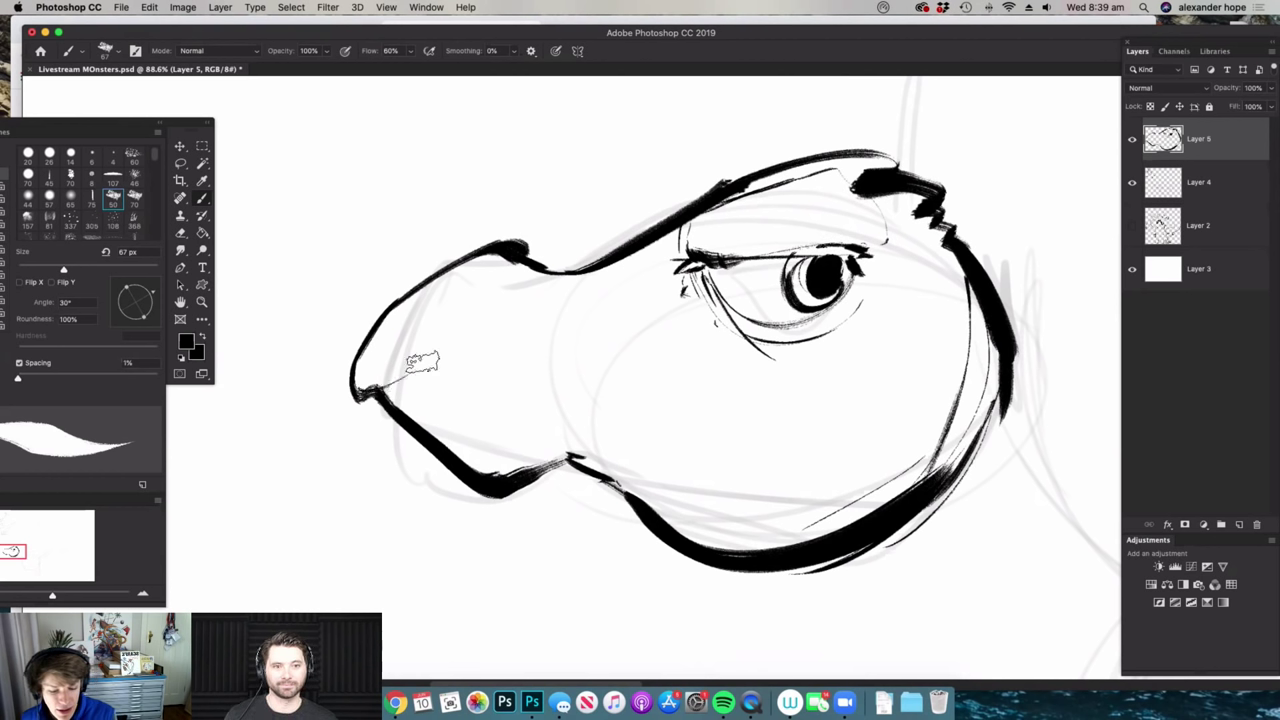
- Ink a wavy mouth line from the snout tip to the cheek and start a row of small pointed teeth along the snout
{"action": "left_click_drag", "start_coordinate": [383, 383], "coordinate": [570, 378]}
{"action": "left_click_drag", "start_coordinate": [625, 336], "coordinate": [864, 372]}
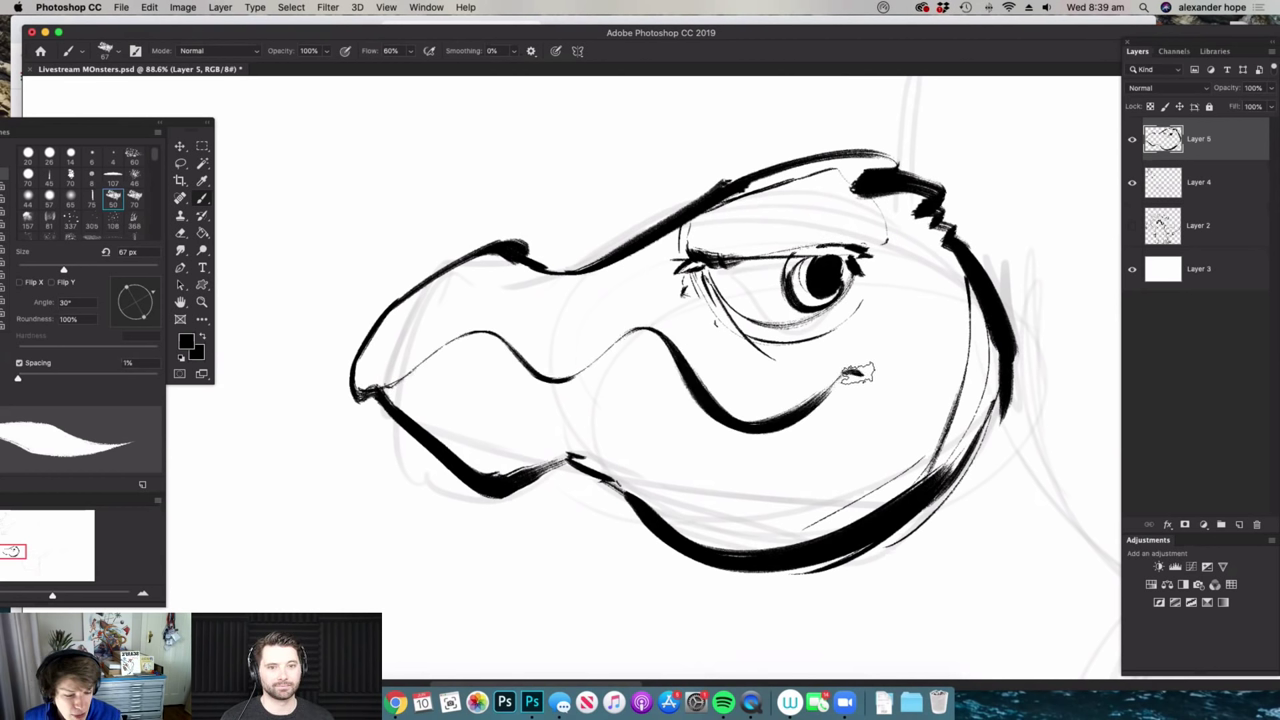
{"action": "left_click_drag", "start_coordinate": [590, 326], "coordinate": [590, 358]}
{"action": "left_click_drag", "start_coordinate": [512, 326], "coordinate": [518, 352]}
{"action": "mouse_move", "coordinate": [438, 348]}
{"action": "left_mouse_down"}
{"action": "mouse_move", "coordinate": [446, 372]}
{"action": "mouse_move", "coordinate": [460, 305]}
{"action": "left_mouse_up"}
{"action": "left_click_drag", "start_coordinate": [405, 374], "coordinate": [410, 348]}
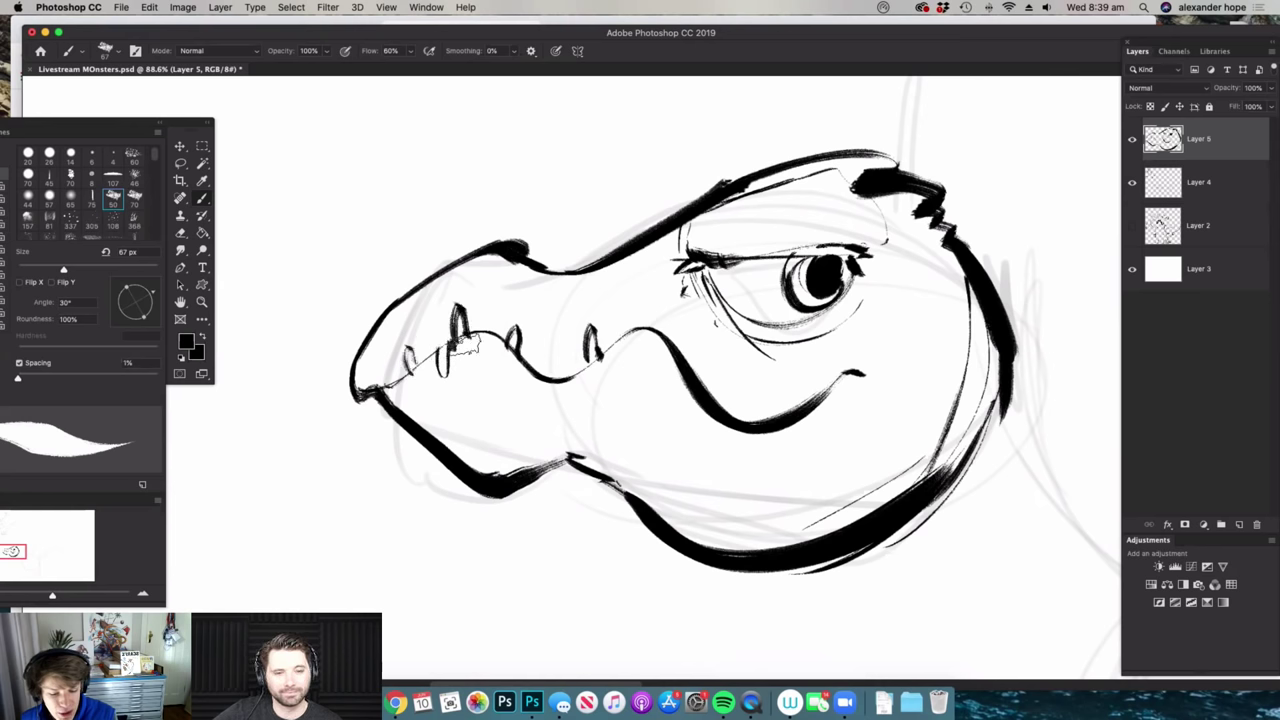
- Add more small teeth above and below the mouth line, continuing back to the cheek
{"action": "mouse_move", "coordinate": [522, 378]}
{"action": "left_mouse_down"}
{"action": "mouse_move", "coordinate": [540, 398]}
{"action": "mouse_move", "coordinate": [566, 368]}
{"action": "left_mouse_up"}
{"action": "mouse_move", "coordinate": [640, 332]}
{"action": "left_mouse_down"}
{"action": "mouse_move", "coordinate": [660, 310]}
{"action": "mouse_move", "coordinate": [684, 376]}
{"action": "left_mouse_up"}
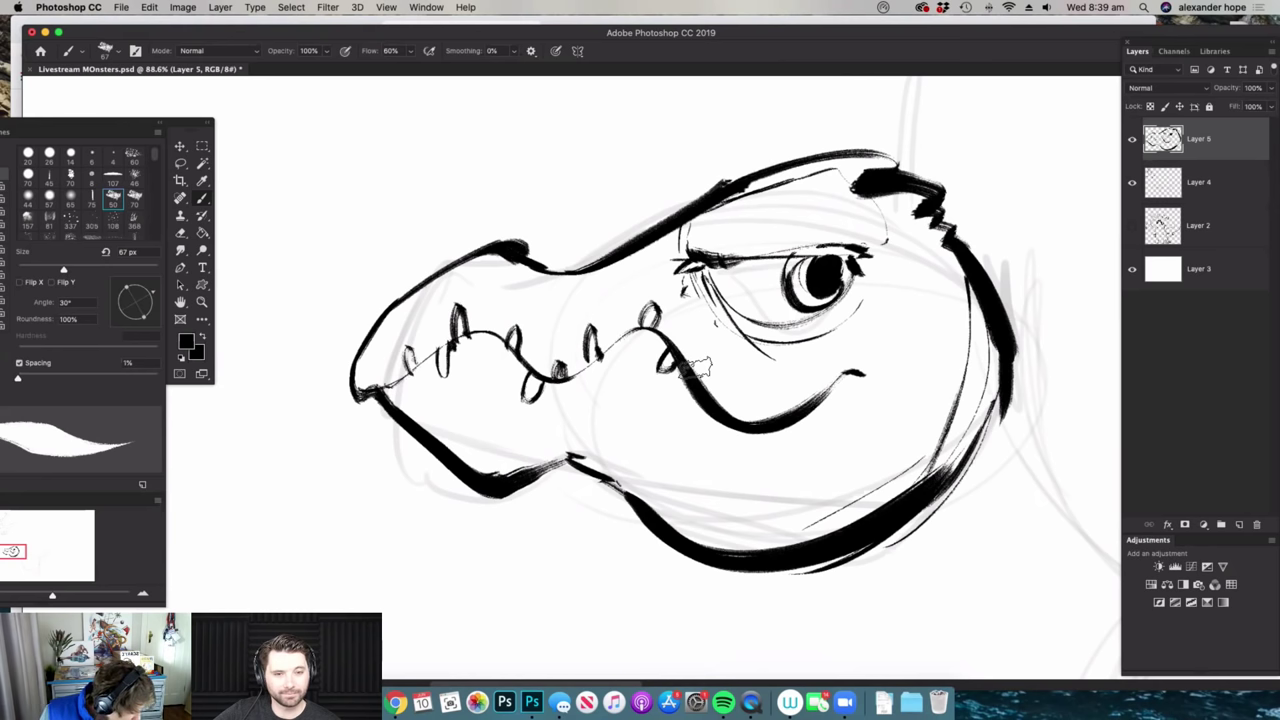
{"action": "mouse_move", "coordinate": [724, 376]}
{"action": "left_mouse_down"}
{"action": "mouse_move", "coordinate": [734, 420]}
{"action": "mouse_move", "coordinate": [766, 452]}
{"action": "left_mouse_up"}
{"action": "left_click_drag", "start_coordinate": [792, 395], "coordinate": [798, 436]}
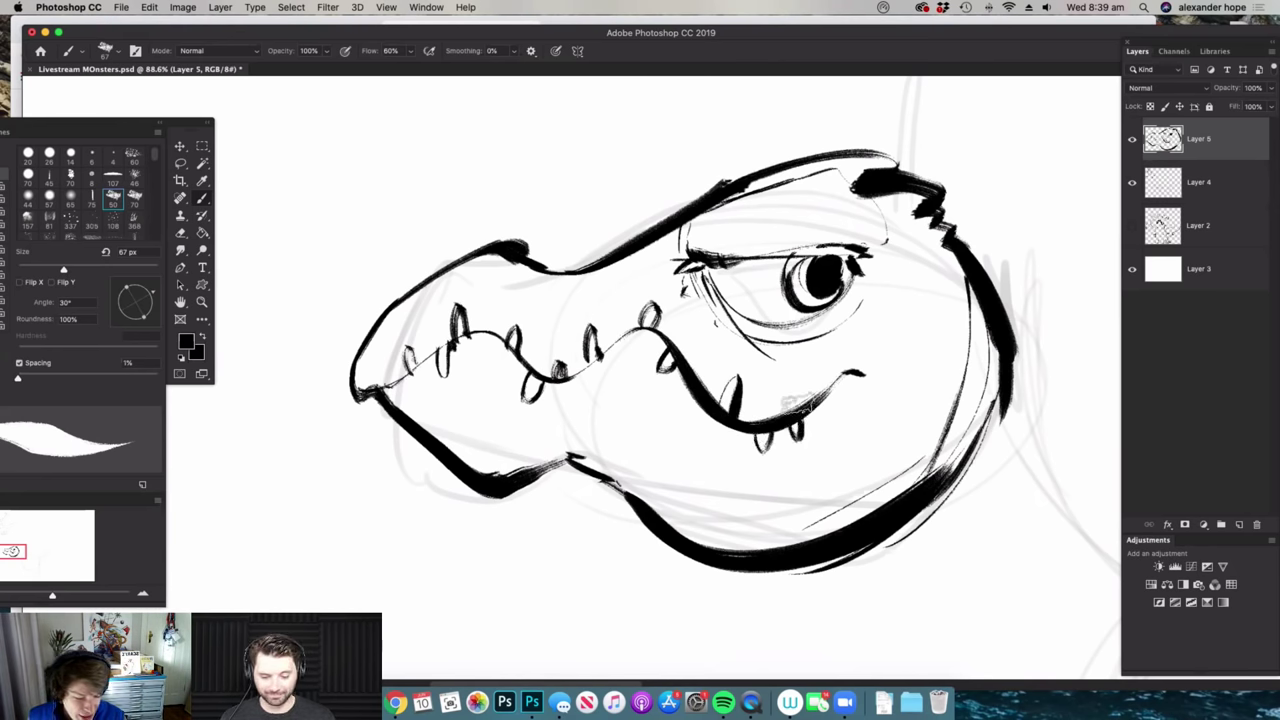
{"action": "left_click_drag", "start_coordinate": [606, 338], "coordinate": [613, 341]}
{"action": "mouse_move", "coordinate": [568, 378]}
{"action": "left_mouse_down"}
{"action": "mouse_move", "coordinate": [574, 404]}
{"action": "mouse_move", "coordinate": [579, 374]}
{"action": "left_mouse_up"}
- Add a last small tooth near the snout tip and ink a dark nostril on top of the snout
{"action": "mouse_move", "coordinate": [476, 328]}
{"action": "left_mouse_down"}
{"action": "mouse_move", "coordinate": [488, 317]}
{"action": "mouse_move", "coordinate": [476, 272]}
{"action": "mouse_move", "coordinate": [396, 320]}
{"action": "mouse_move", "coordinate": [465, 250]}
{"action": "left_mouse_up"}
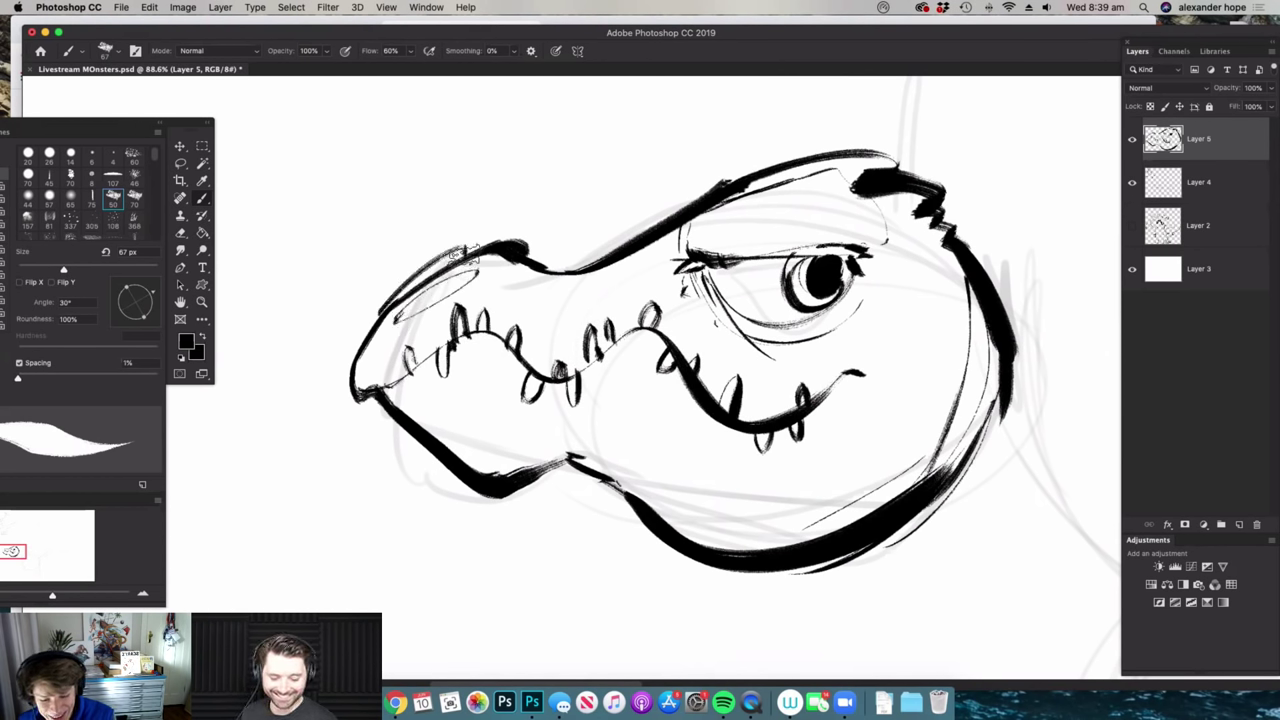
{"action": "mouse_move", "coordinate": [378, 322]}
{"action": "left_mouse_down"}
{"action": "mouse_move", "coordinate": [408, 288]}
{"action": "mouse_move", "coordinate": [420, 305]}
{"action": "mouse_move", "coordinate": [456, 291]}
{"action": "left_mouse_up"}
{"action": "left_click", "coordinate": [504, 283], "text": "alt"}
- Ink two curved horns rising from the top and back of the dragon's head
{"action": "left_click_drag", "start_coordinate": [606, 320], "coordinate": [580, 321]}
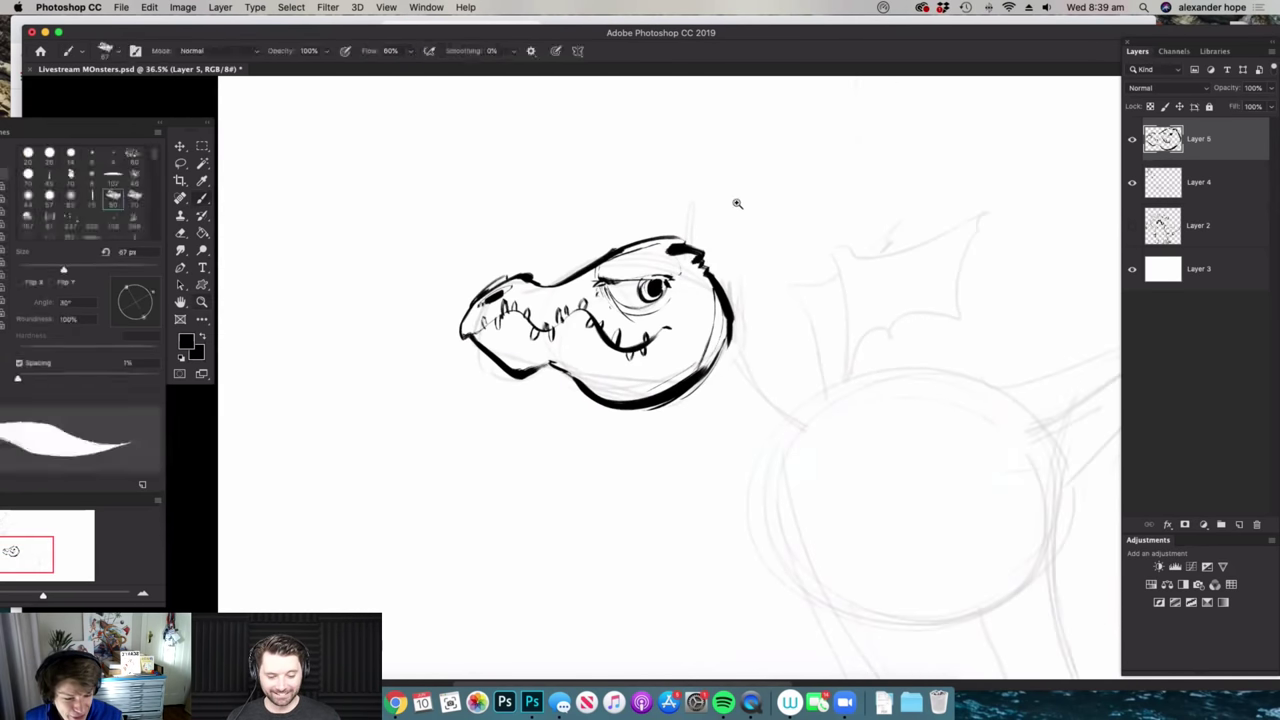
{"action": "left_click_drag", "start_coordinate": [726, 198], "coordinate": [790, 202]}
{"action": "mouse_move", "coordinate": [620, 258]}
{"action": "left_mouse_down"}
{"action": "mouse_move", "coordinate": [833, 114]}
{"action": "mouse_move", "coordinate": [850, 135]}
{"action": "mouse_move", "coordinate": [692, 312]}
{"action": "left_mouse_up"}
{"action": "mouse_move", "coordinate": [525, 282]}
{"action": "left_mouse_down"}
{"action": "mouse_move", "coordinate": [660, 118]}
{"action": "mouse_move", "coordinate": [668, 212]}
{"action": "mouse_move", "coordinate": [630, 258]}
{"action": "mouse_move", "coordinate": [668, 214]}
{"action": "left_mouse_up"}
- Add short curved stripes across both horns
{"action": "left_click_drag", "start_coordinate": [638, 208], "coordinate": [668, 176]}
{"action": "left_click_drag", "start_coordinate": [614, 160], "coordinate": [640, 170]}
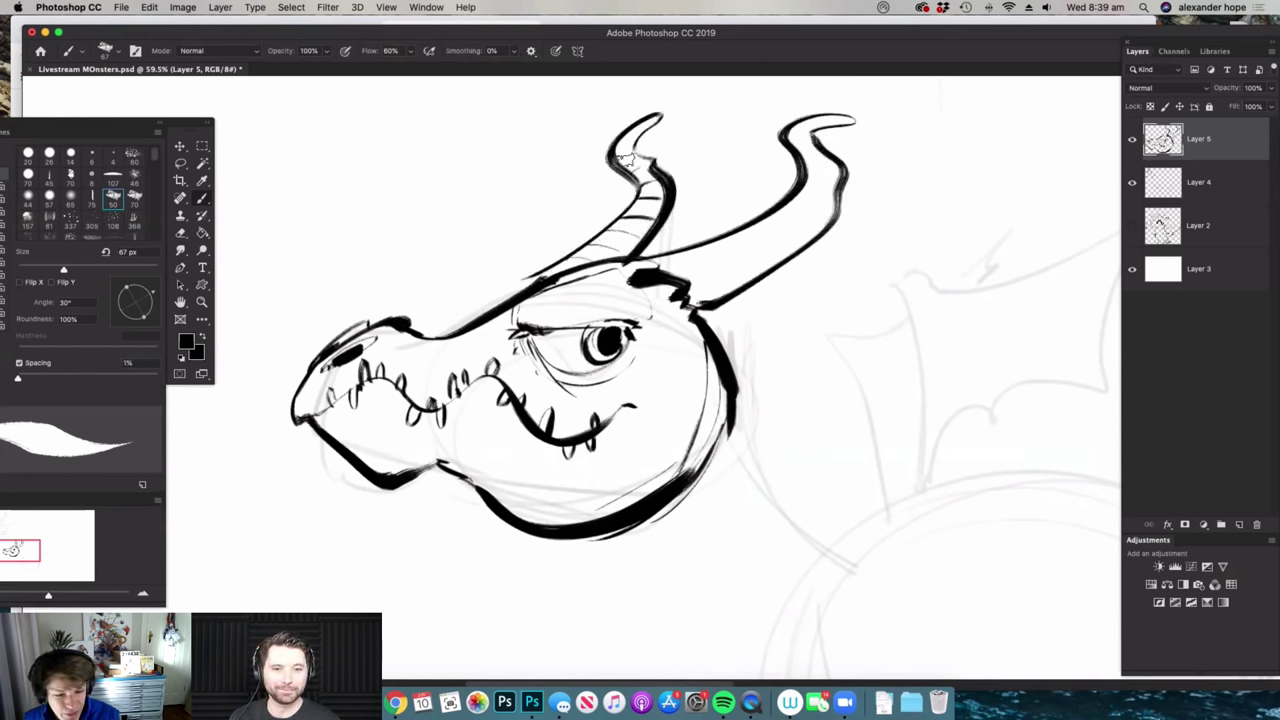
{"action": "left_click_drag", "start_coordinate": [682, 258], "coordinate": [720, 284]}
{"action": "left_click_drag", "start_coordinate": [706, 246], "coordinate": [746, 270]}
{"action": "mouse_move", "coordinate": [755, 226]}
{"action": "left_mouse_down"}
{"action": "mouse_move", "coordinate": [778, 244]}
{"action": "mouse_move", "coordinate": [560, 250]}
{"action": "left_mouse_up"}
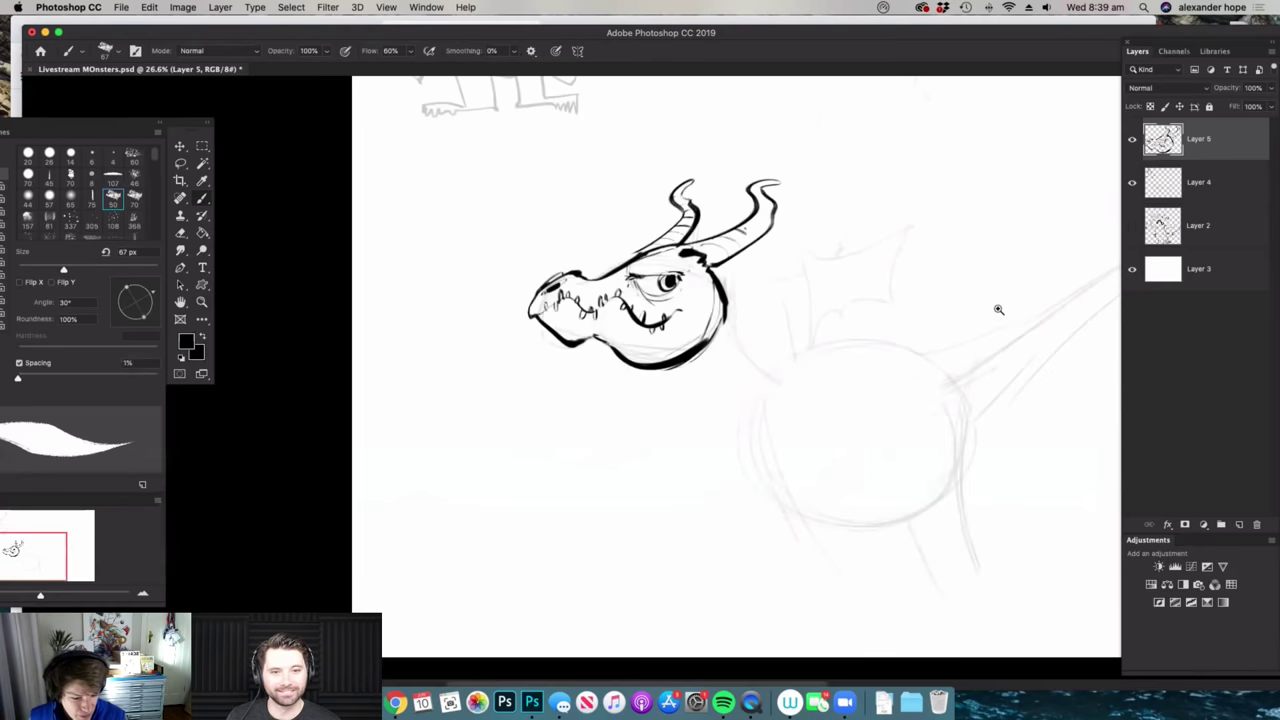
- Ink the back of the dragon's neck and the arched top of its body over the sketch
{"action": "left_click_drag", "start_coordinate": [990, 370], "coordinate": [1026, 371]}
{"action": "left_click_drag", "start_coordinate": [667, 260], "coordinate": [800, 382]}
{"action": "left_click_drag", "start_coordinate": [890, 436], "coordinate": [1005, 444]}
{"action": "mouse_move", "coordinate": [683, 326]}
{"action": "left_mouse_down"}
{"action": "mouse_move", "coordinate": [798, 300]}
{"action": "mouse_move", "coordinate": [945, 342]}
{"action": "left_mouse_up"}
- Ink the heavy belly curve and the throat line running from the jaw down to the chest
{"action": "mouse_move", "coordinate": [975, 485]}
{"action": "left_mouse_down"}
{"action": "mouse_move", "coordinate": [934, 551]}
{"action": "mouse_move", "coordinate": [625, 515]}
{"action": "left_mouse_up"}
{"action": "left_click_drag", "start_coordinate": [605, 405], "coordinate": [872, 612]}
{"action": "mouse_move", "coordinate": [975, 490]}
{"action": "left_mouse_down"}
{"action": "mouse_move", "coordinate": [812, 601]}
{"action": "mouse_move", "coordinate": [602, 458]}
{"action": "left_mouse_up"}
{"action": "left_click_drag", "start_coordinate": [503, 335], "coordinate": [620, 480]}
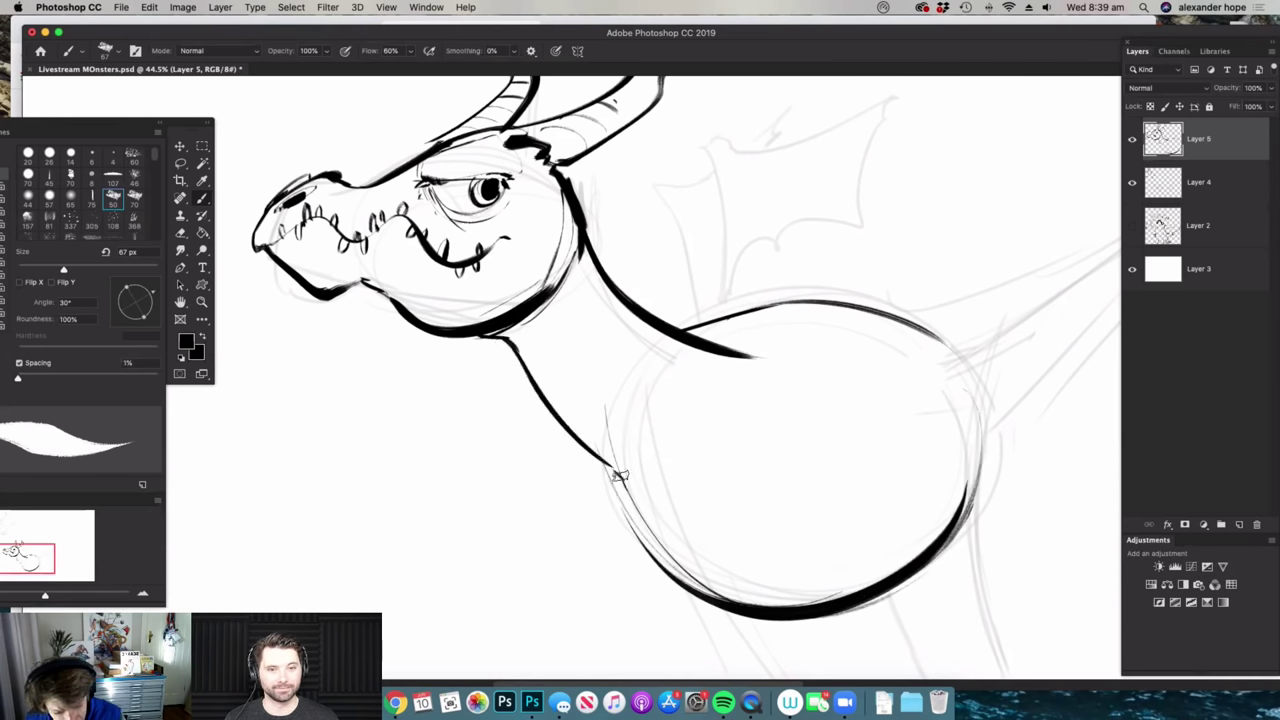
{"action": "key", "text": "e"}
{"action": "key", "text": "b"}
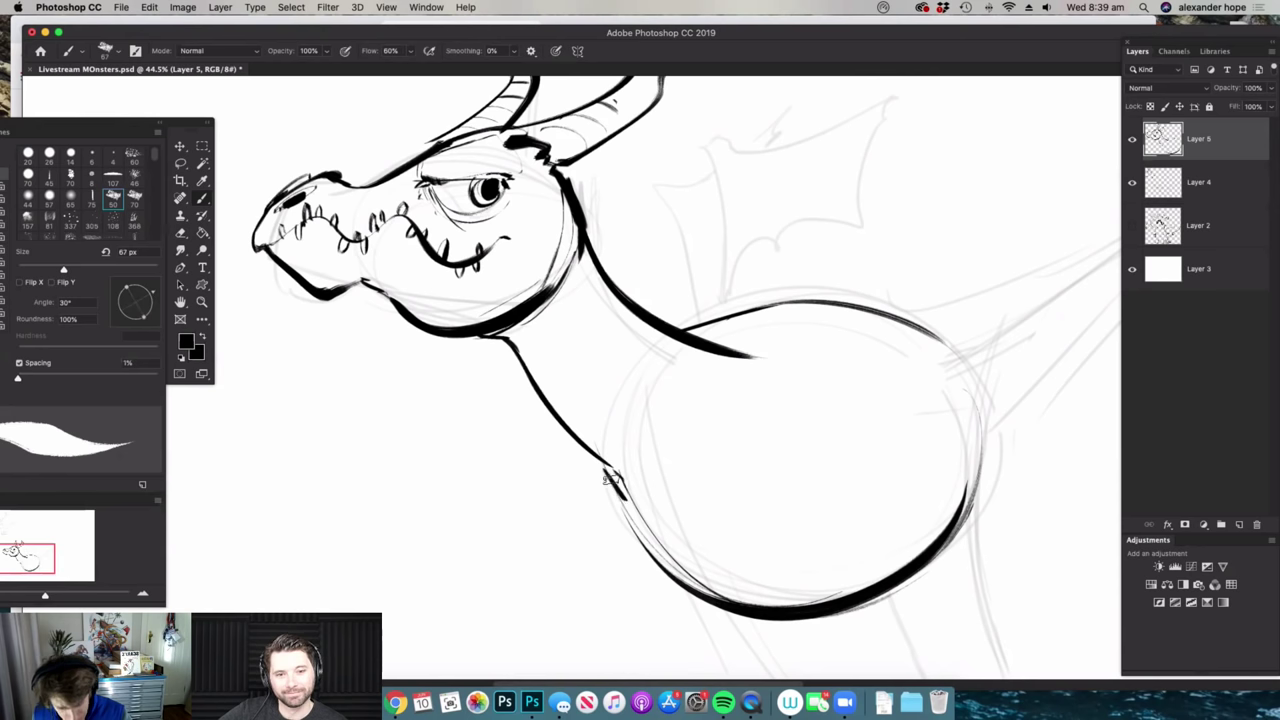
- Ink a thin underbelly line from beneath the jaw down the neck and across the body to the rump
{"action": "mouse_move", "coordinate": [555, 325]}
{"action": "left_mouse_down"}
{"action": "mouse_move", "coordinate": [655, 420]}
{"action": "mouse_move", "coordinate": [967, 481]}
{"action": "left_mouse_up"}
{"action": "key", "text": "super+space"}
{"action": "left_click_drag", "start_coordinate": [760, 342], "coordinate": [718, 346]}
{"action": "key", "text": "super+space"}
{"action": "left_click_drag", "start_coordinate": [894, 500], "coordinate": [948, 508]}
- Erase the rear part of the belly outline and the rear end of the thin underbelly line
{"action": "key", "text": "e"}
{"action": "mouse_move", "coordinate": [843, 348]}
{"action": "left_mouse_down"}
{"action": "mouse_move", "coordinate": [834, 417]}
{"action": "mouse_move", "coordinate": [806, 473]}
{"action": "mouse_move", "coordinate": [766, 470]}
{"action": "left_mouse_up"}
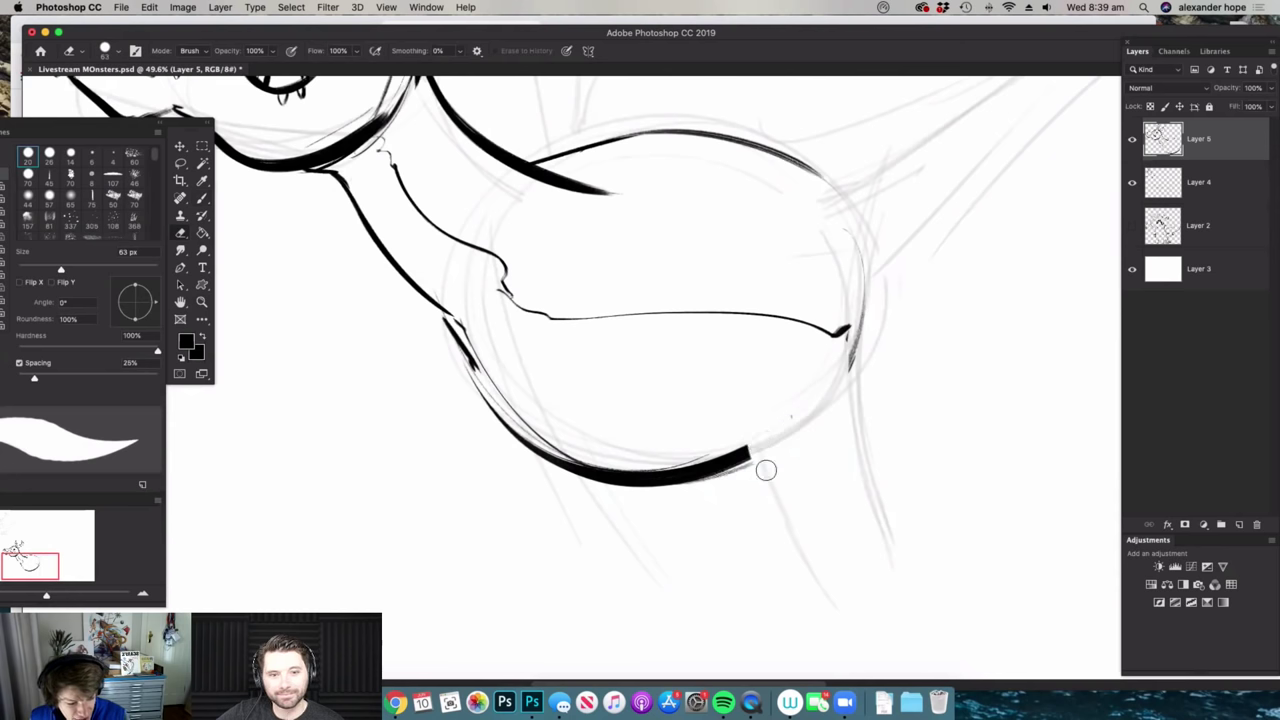
{"action": "mouse_move", "coordinate": [824, 297]}
{"action": "left_mouse_down"}
{"action": "mouse_move", "coordinate": [831, 349]}
{"action": "mouse_move", "coordinate": [808, 314]}
{"action": "left_mouse_up"}
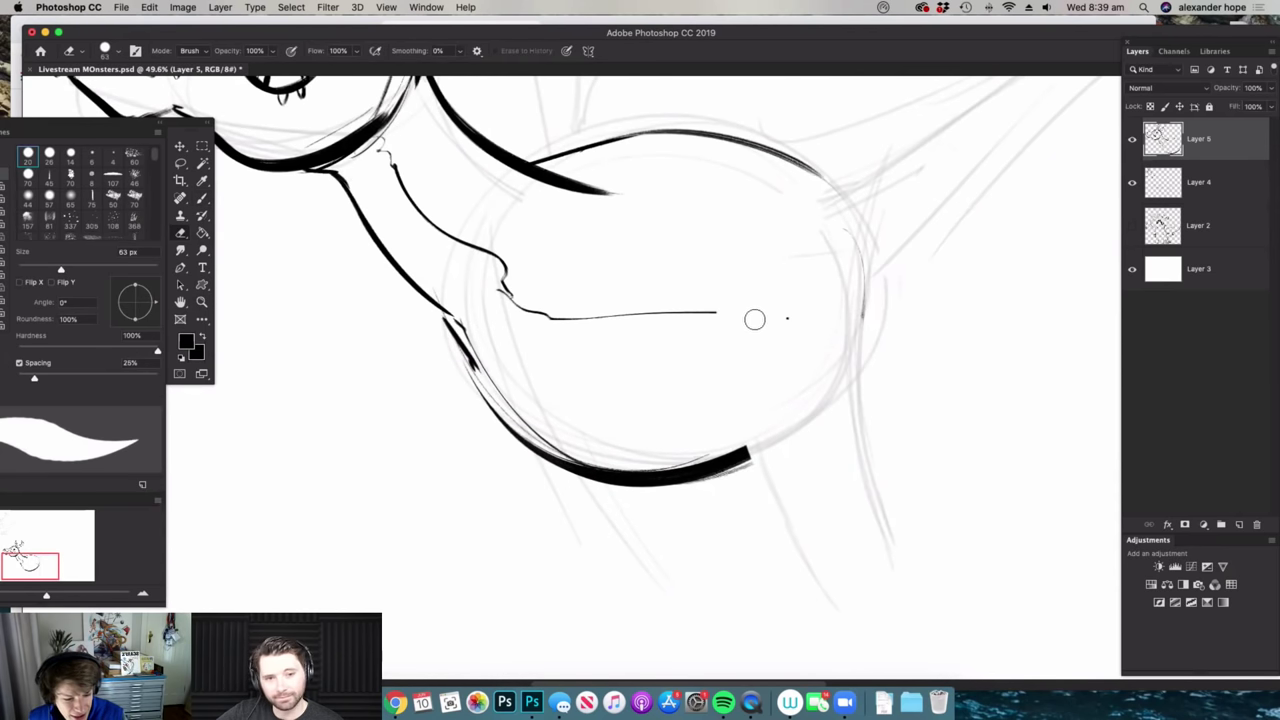
- Ink the near hind leg with its foot and a far hind leg behind it filled with hatching
{"action": "key", "text": "b"}
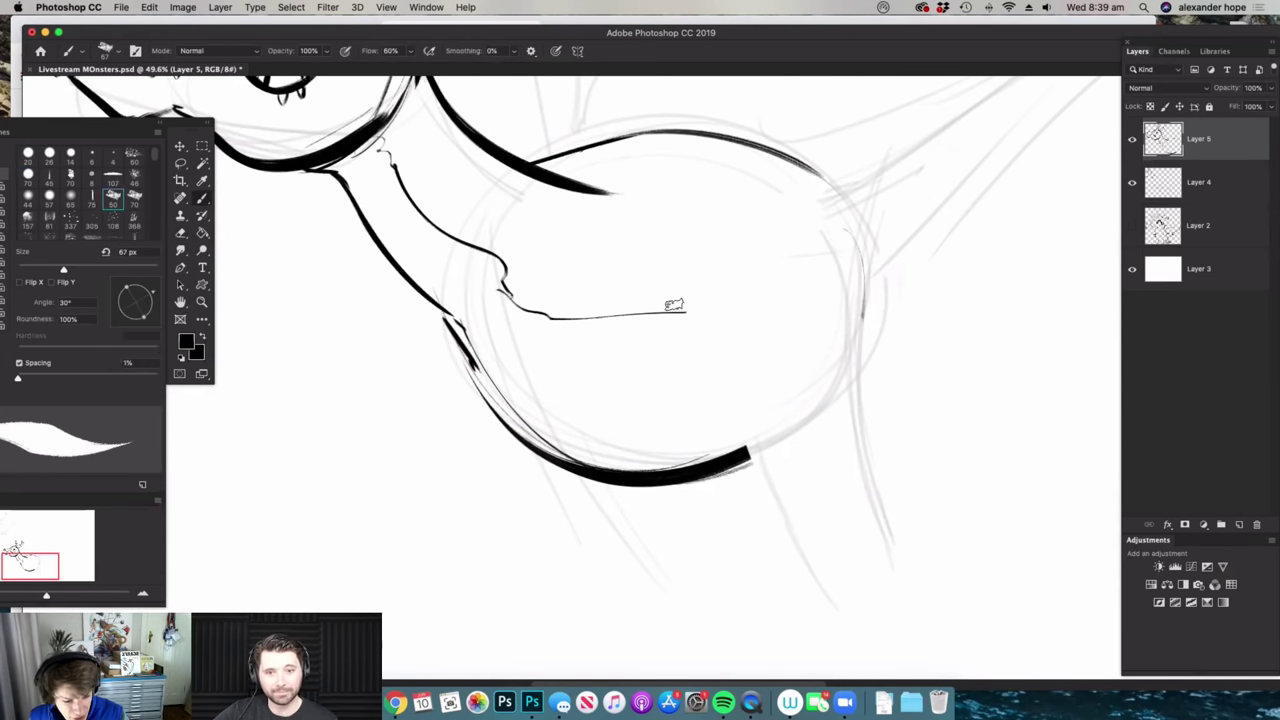
{"action": "left_click_drag", "start_coordinate": [674, 305], "coordinate": [827, 552]}
{"action": "left_click_drag", "start_coordinate": [866, 276], "coordinate": [889, 580]}
{"action": "mouse_move", "coordinate": [827, 552]}
{"action": "left_mouse_down"}
{"action": "mouse_move", "coordinate": [845, 600]}
{"action": "mouse_move", "coordinate": [924, 642]}
{"action": "mouse_move", "coordinate": [884, 603]}
{"action": "mouse_move", "coordinate": [880, 518]}
{"action": "left_mouse_up"}
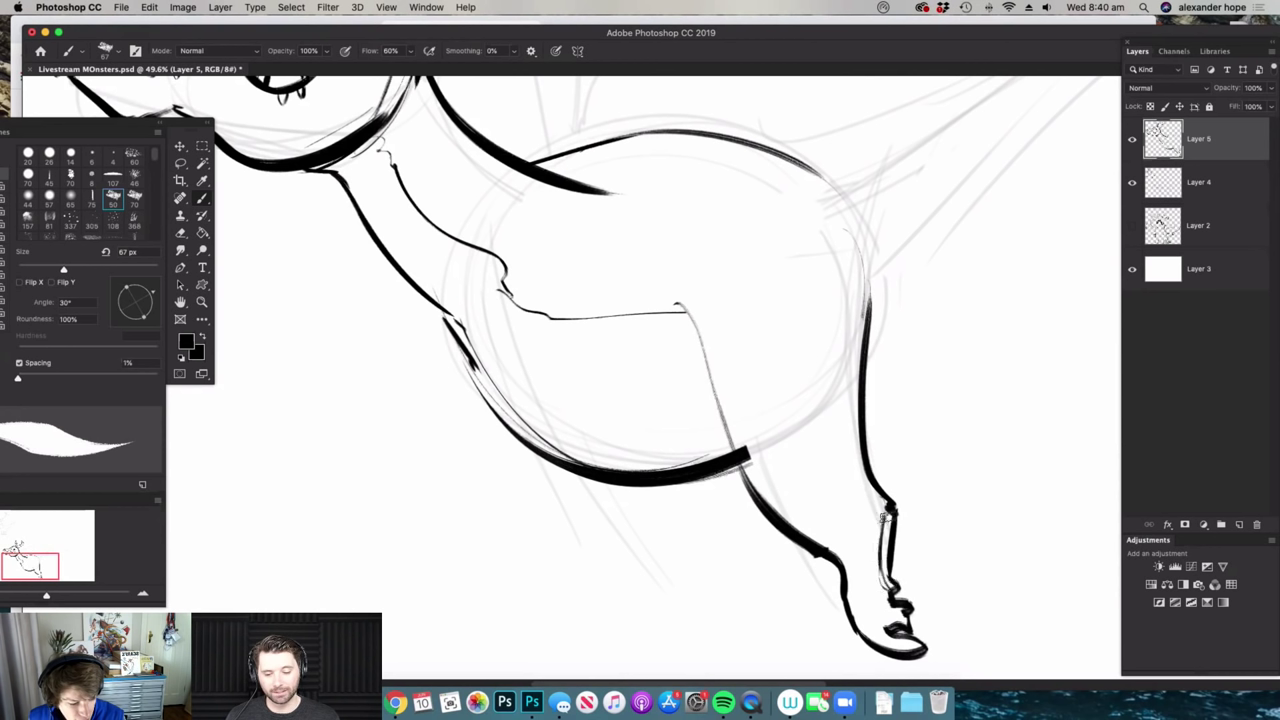
{"action": "left_click_drag", "start_coordinate": [885, 272], "coordinate": [867, 354]}
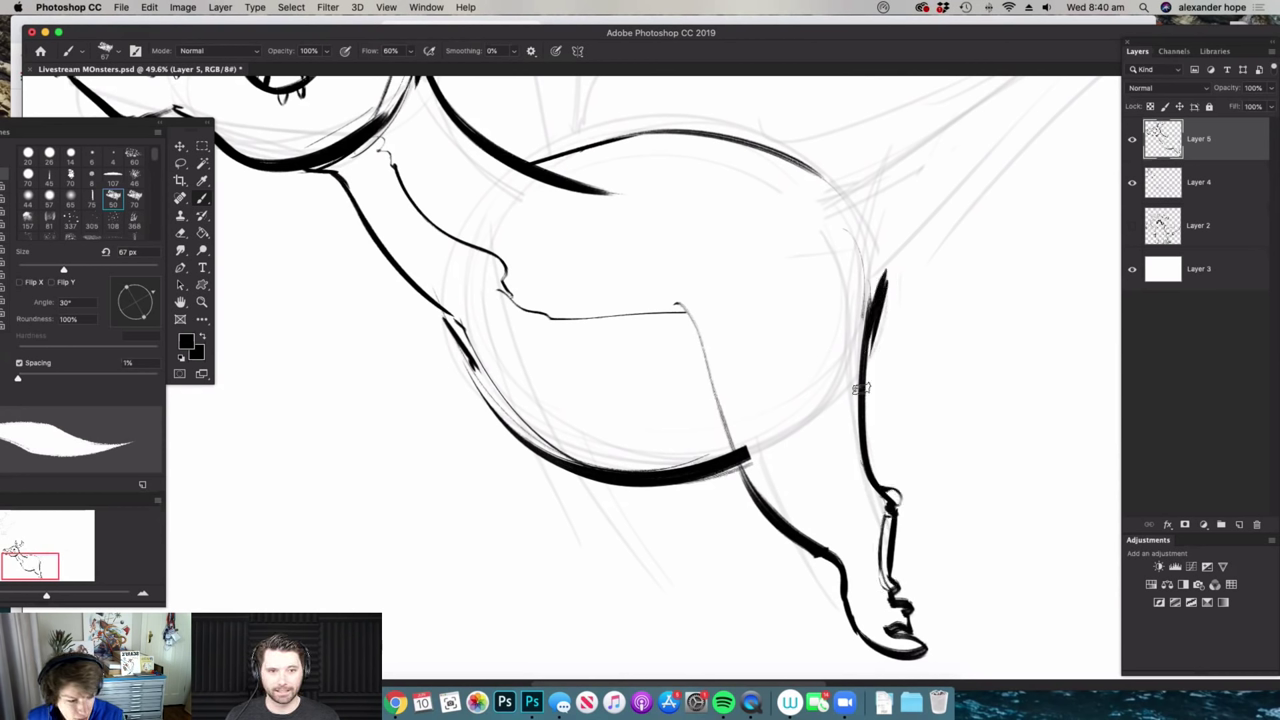
{"action": "mouse_move", "coordinate": [705, 478]}
{"action": "left_mouse_down"}
{"action": "mouse_move", "coordinate": [820, 578]}
{"action": "mouse_move", "coordinate": [862, 645]}
{"action": "left_mouse_up"}
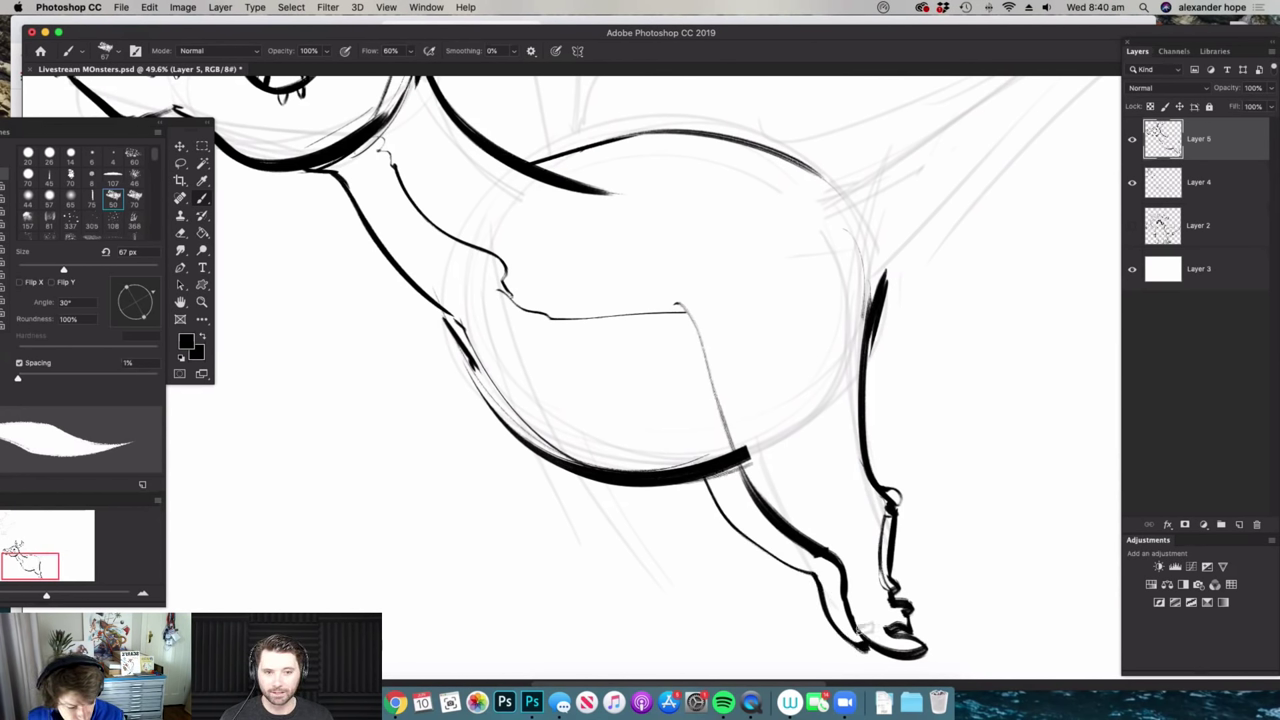
{"action": "mouse_move", "coordinate": [722, 512]}
{"action": "left_mouse_down"}
{"action": "mouse_move", "coordinate": [832, 592]}
{"action": "mouse_move", "coordinate": [840, 618]}
{"action": "left_mouse_up"}
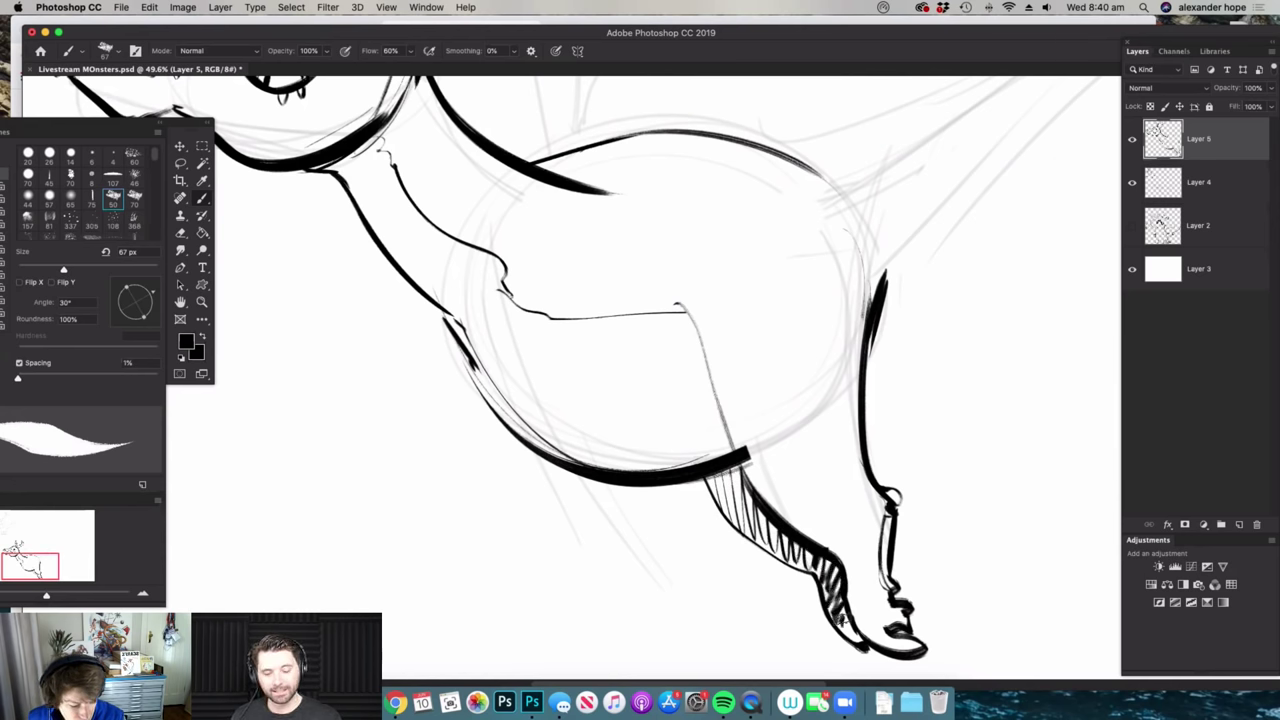
- Erase gaps in the belly lines at the shoulder and ink the near front leg with its foot there
{"action": "key", "text": "e"}
{"action": "scroll", "coordinate": [849, 517], "scroll_direction": "down", "scroll_amount": 3}
{"action": "scroll", "coordinate": [700, 420], "scroll_direction": "up", "scroll_amount": 1}
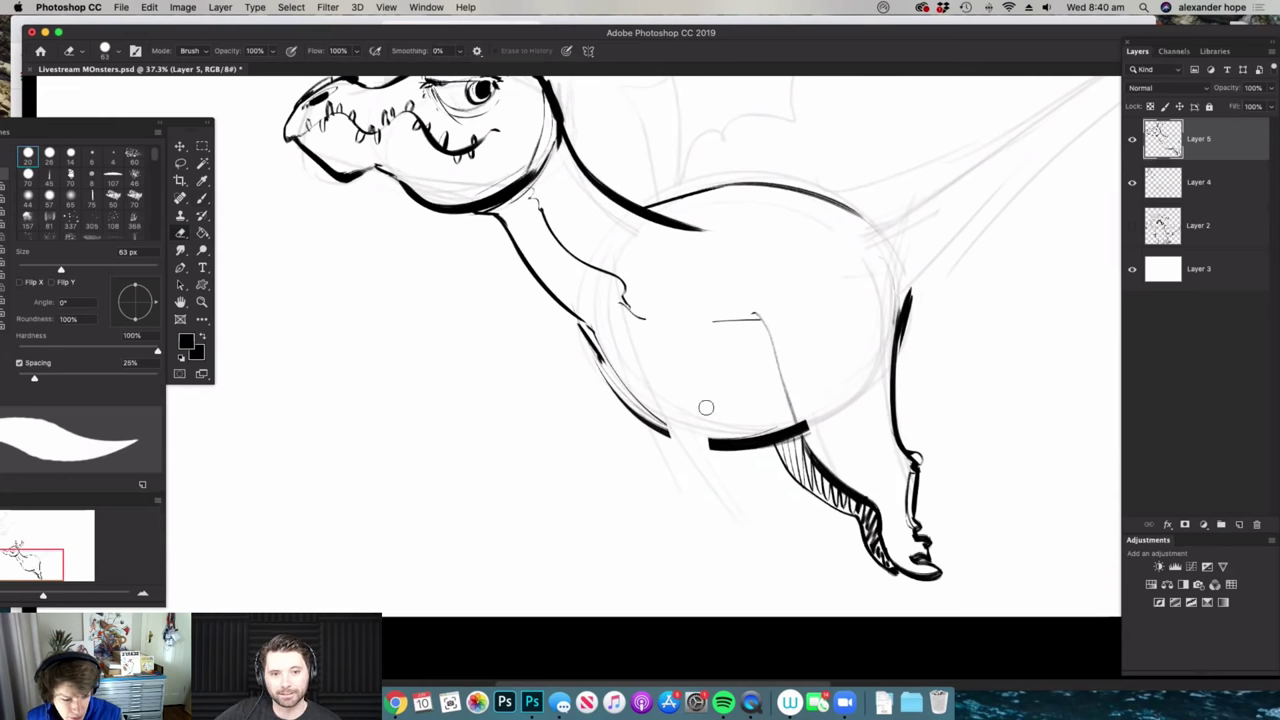
{"action": "key", "text": "b"}
{"action": "left_click_drag", "start_coordinate": [630, 313], "coordinate": [668, 437]}
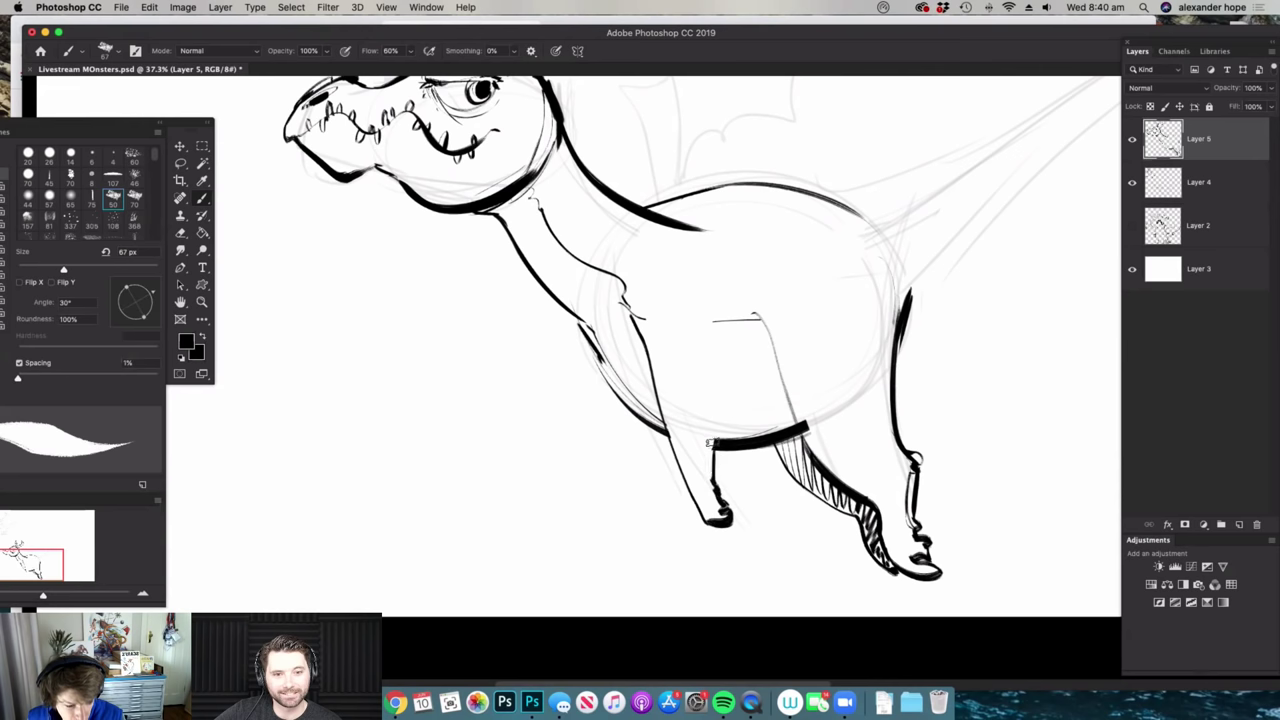
{"action": "left_click_drag", "start_coordinate": [713, 432], "coordinate": [717, 360]}
- Erase the leftover underbelly line between the legs and ink a short line joining the front leg to the thigh
{"action": "key", "text": "super+space"}
{"action": "mouse_move", "coordinate": [797, 337]}
{"action": "left_mouse_down"}
{"action": "mouse_move", "coordinate": [748, 320]}
{"action": "mouse_move", "coordinate": [800, 322]}
{"action": "mouse_move", "coordinate": [777, 321]}
{"action": "left_mouse_up"}
{"action": "key", "text": "e"}
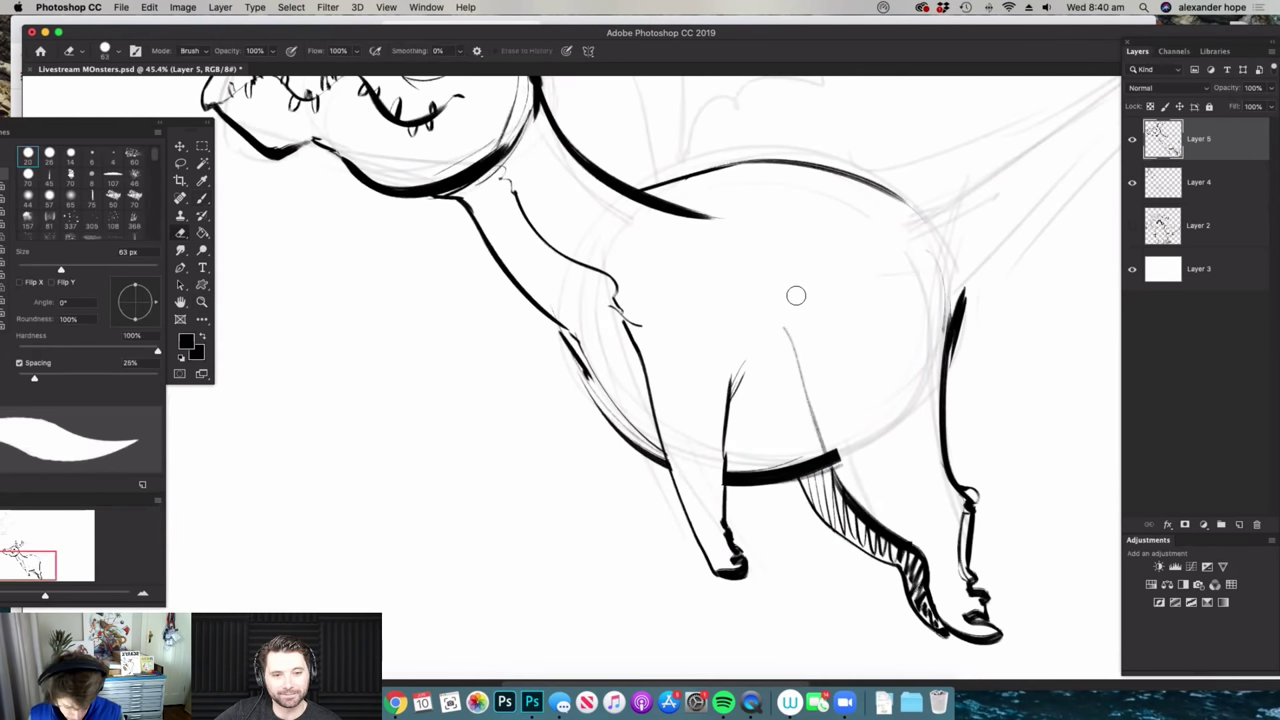
{"action": "key", "text": "b"}
{"action": "key", "text": "e"}
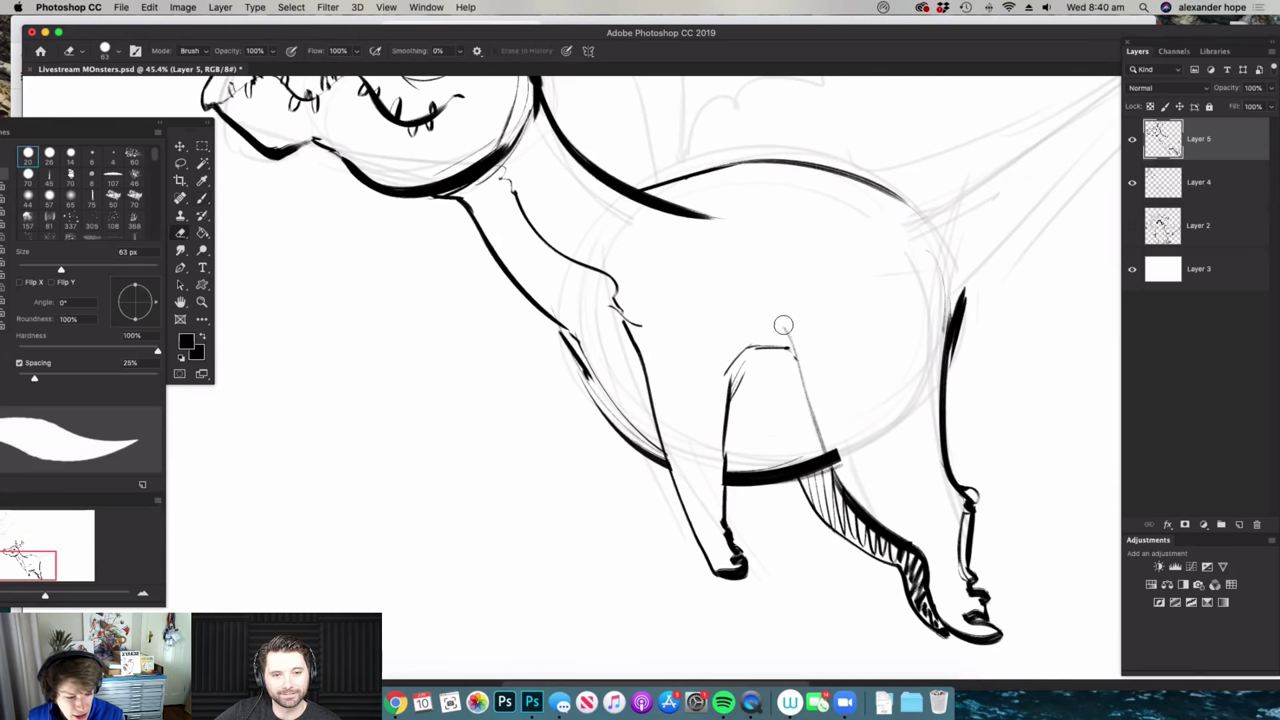
- Hatch behind the near front leg, ink the far front leg, and erase the neck line's overlap inside the body
{"action": "key", "text": "b"}
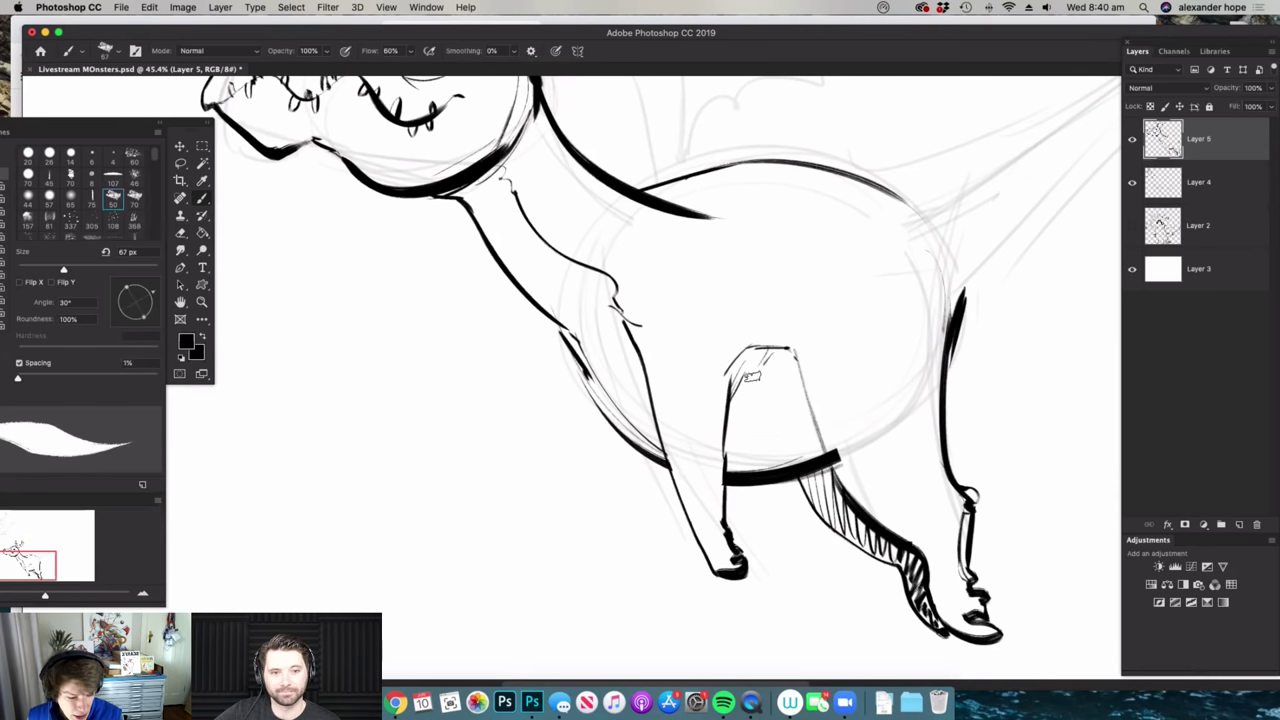
{"action": "left_click_drag", "start_coordinate": [584, 388], "coordinate": [695, 555]}
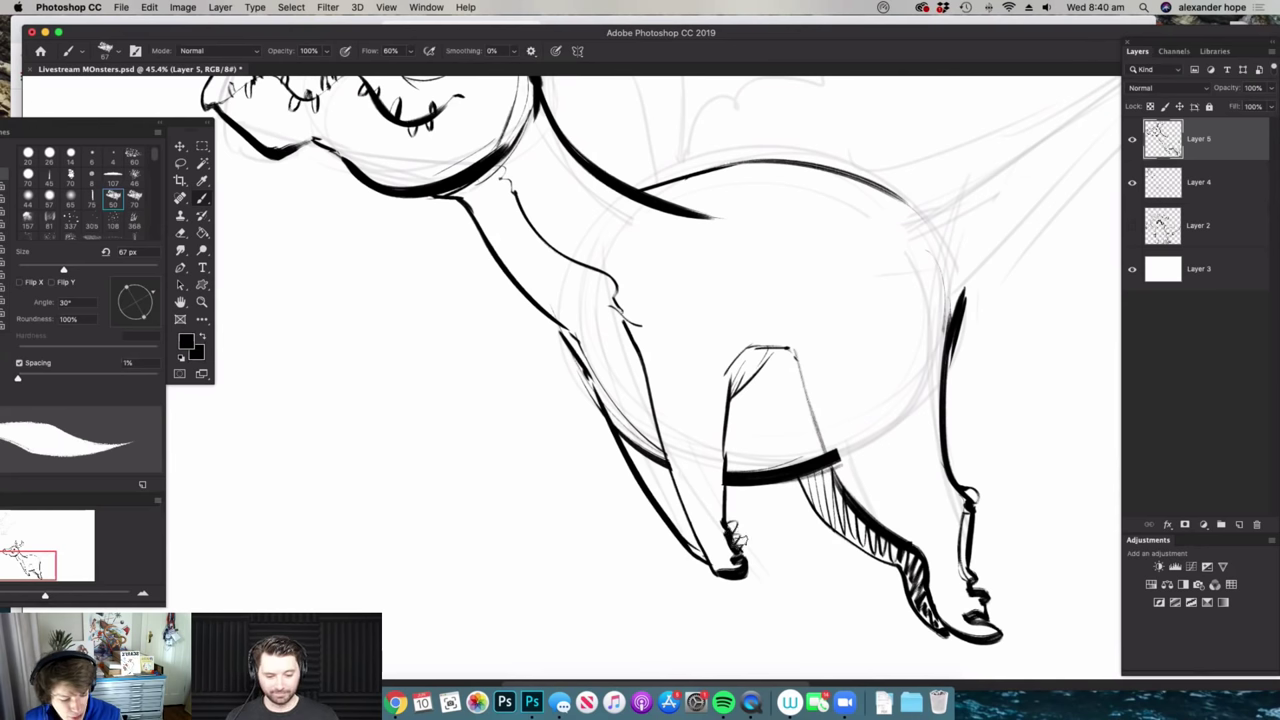
{"action": "key", "text": "super+space"}
{"action": "left_click_drag", "start_coordinate": [674, 426], "coordinate": [610, 426]}
{"action": "key", "text": "super+space"}
{"action": "mouse_move", "coordinate": [694, 267]}
{"action": "left_mouse_down"}
{"action": "mouse_move", "coordinate": [694, 294]}
{"action": "mouse_move", "coordinate": [629, 281]}
{"action": "left_mouse_up"}
{"action": "key", "text": "e"}
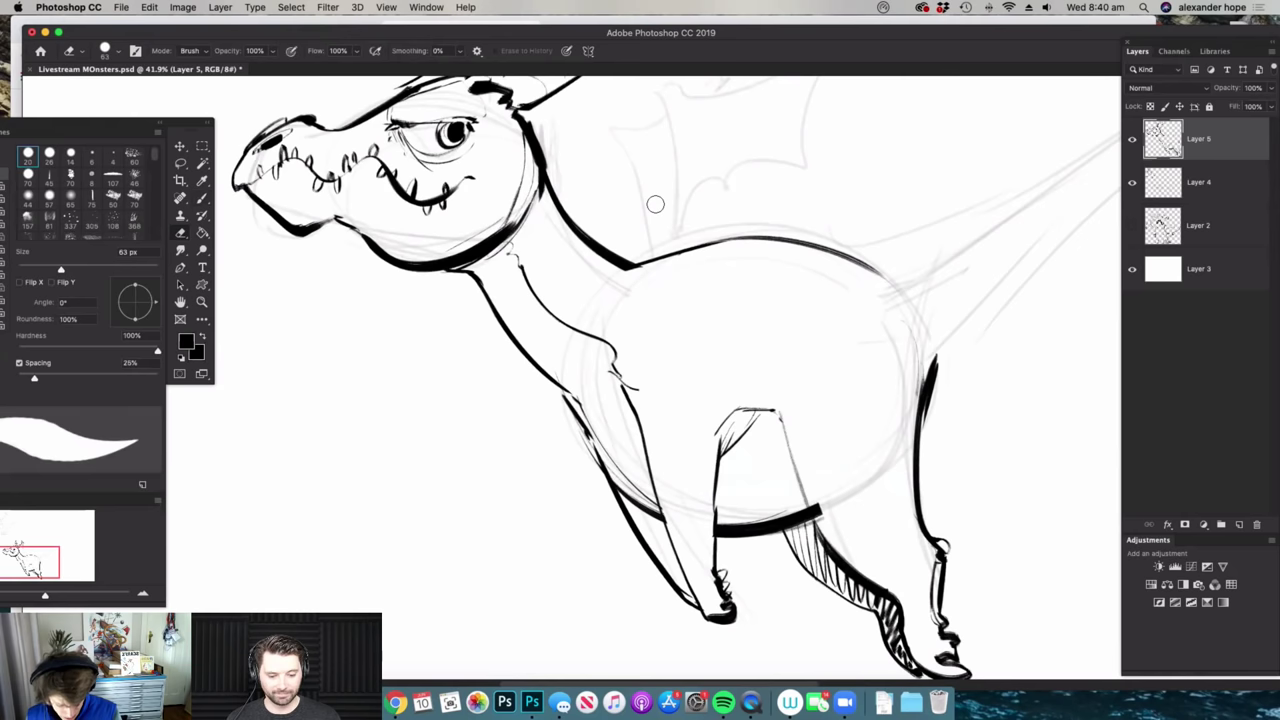
- Ink the shoulder line and a bulging chest contour, cleaning the overlap and adding light strokes inside the chest
{"action": "key", "text": "b"}
{"action": "left_click_drag", "start_coordinate": [616, 331], "coordinate": [628, 383]}
{"action": "left_click_drag", "start_coordinate": [549, 381], "coordinate": [588, 422]}
{"action": "key", "text": "e"}
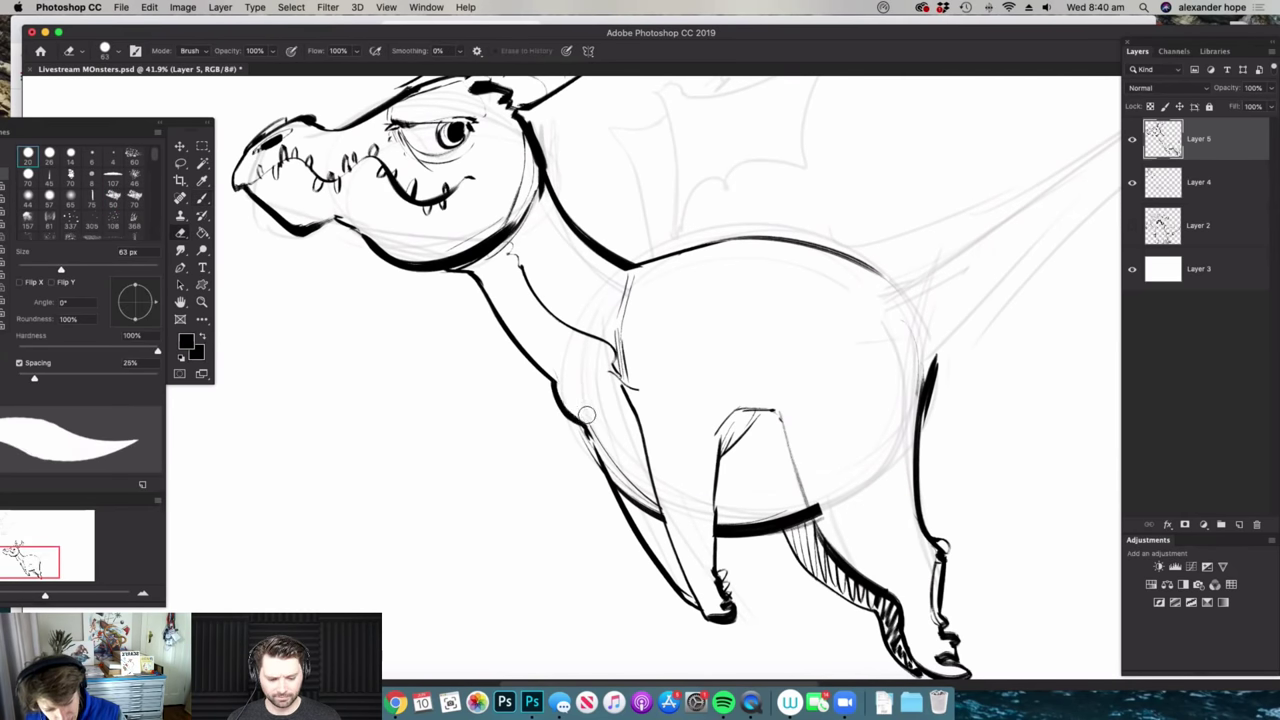
{"action": "key", "text": "b"}
{"action": "mouse_move", "coordinate": [596, 392]}
{"action": "left_mouse_down"}
{"action": "mouse_move", "coordinate": [515, 390]}
{"action": "mouse_move", "coordinate": [710, 385]}
{"action": "left_mouse_up"}
{"action": "mouse_move", "coordinate": [577, 423]}
{"action": "left_mouse_down"}
{"action": "mouse_move", "coordinate": [549, 391]}
{"action": "mouse_move", "coordinate": [581, 424]}
{"action": "mouse_move", "coordinate": [601, 411]}
{"action": "left_mouse_up"}
{"action": "left_click_drag", "start_coordinate": [581, 428], "coordinate": [612, 404]}
- Ink the dragon's long tail along the sketch with spikes along its upper edge
{"action": "mouse_move", "coordinate": [606, 431]}
{"action": "left_mouse_down"}
{"action": "mouse_move", "coordinate": [620, 404]}
{"action": "mouse_move", "coordinate": [515, 407]}
{"action": "left_mouse_up"}
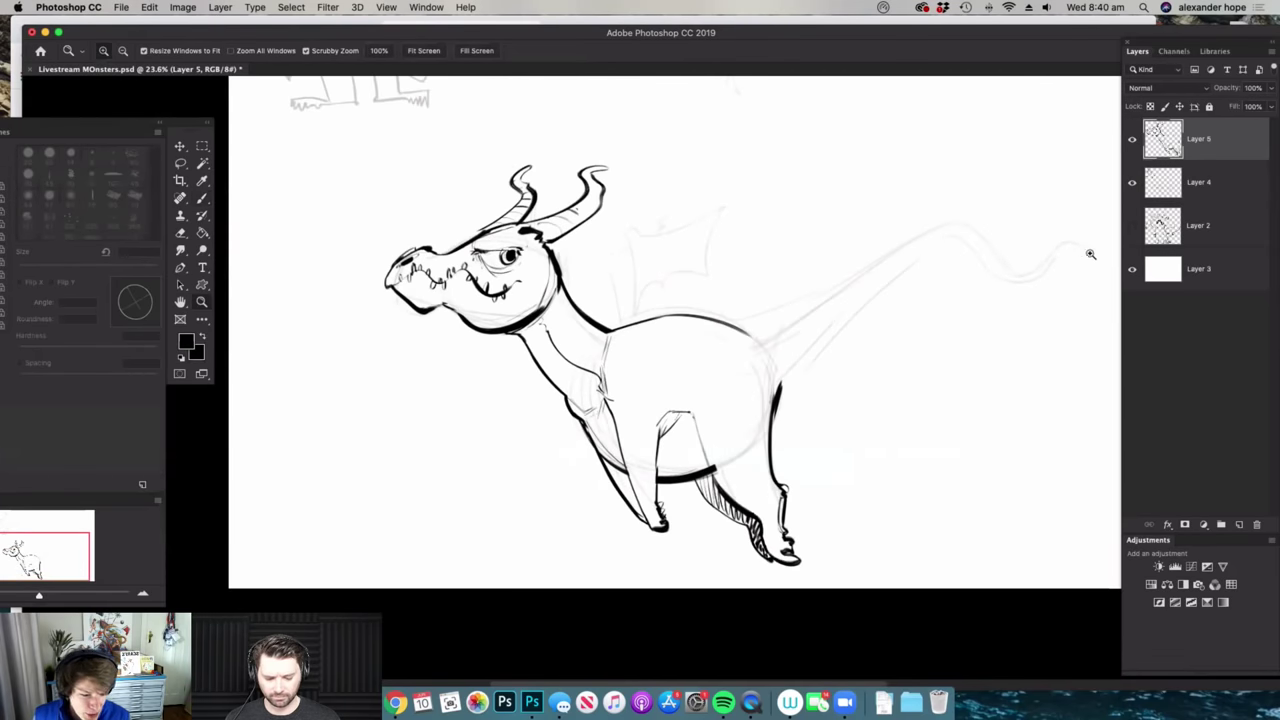
{"action": "left_click_drag", "start_coordinate": [1075, 251], "coordinate": [1142, 254]}
{"action": "left_click_drag", "start_coordinate": [735, 483], "coordinate": [537, 517]}
{"action": "scroll", "coordinate": [691, 393], "scroll_direction": "up", "scroll_amount": 1}
{"action": "key", "text": "space"}
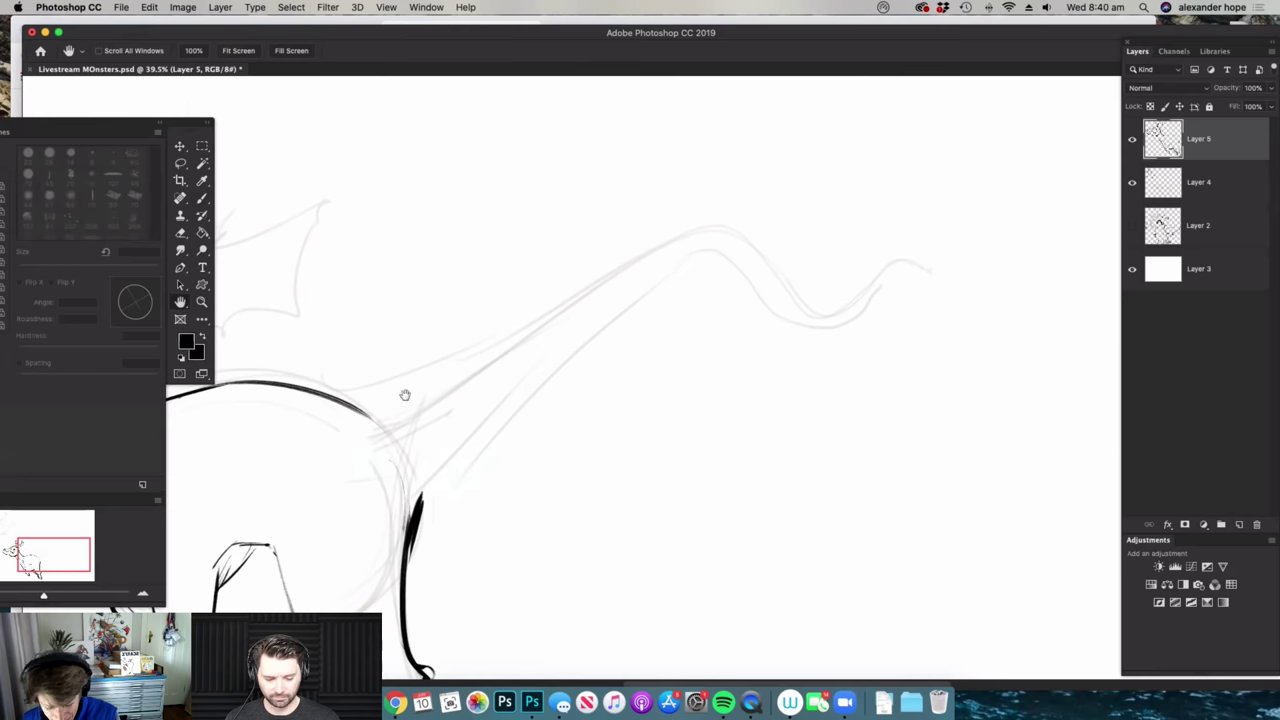
{"action": "key", "text": "b"}
{"action": "mouse_move", "coordinate": [333, 396]}
{"action": "left_mouse_down"}
{"action": "mouse_move", "coordinate": [497, 326]}
{"action": "mouse_move", "coordinate": [781, 247]}
{"action": "mouse_move", "coordinate": [785, 294]}
{"action": "mouse_move", "coordinate": [874, 306]}
{"action": "mouse_move", "coordinate": [942, 247]}
{"action": "mouse_move", "coordinate": [958, 255]}
{"action": "mouse_move", "coordinate": [945, 316]}
{"action": "mouse_move", "coordinate": [873, 341]}
{"action": "mouse_move", "coordinate": [707, 325]}
{"action": "mouse_move", "coordinate": [414, 520]}
{"action": "left_mouse_up"}
{"action": "mouse_move", "coordinate": [378, 397]}
{"action": "left_mouse_down"}
{"action": "mouse_move", "coordinate": [432, 335]}
{"action": "mouse_move", "coordinate": [658, 242]}
{"action": "mouse_move", "coordinate": [732, 230]}
{"action": "mouse_move", "coordinate": [786, 266]}
{"action": "mouse_move", "coordinate": [790, 294]}
{"action": "mouse_move", "coordinate": [834, 290]}
{"action": "mouse_move", "coordinate": [750, 406]}
{"action": "left_mouse_up"}
- Ink the near wing with a pointed tip and scalloped trailing edge, joining its base to the back
{"action": "key", "text": "z"}
{"action": "left_click_drag", "start_coordinate": [762, 281], "coordinate": [684, 290]}
{"action": "left_click_drag", "start_coordinate": [410, 350], "coordinate": [522, 335]}
{"action": "key", "text": "e"}
{"action": "left_click_drag", "start_coordinate": [500, 341], "coordinate": [512, 334]}
{"action": "left_click_drag", "start_coordinate": [539, 231], "coordinate": [645, 245]}
{"action": "key", "text": "b"}
{"action": "mouse_move", "coordinate": [470, 409]}
{"action": "left_mouse_down"}
{"action": "mouse_move", "coordinate": [492, 270]}
{"action": "mouse_move", "coordinate": [473, 193]}
{"action": "mouse_move", "coordinate": [676, 146]}
{"action": "mouse_move", "coordinate": [650, 259]}
{"action": "mouse_move", "coordinate": [581, 279]}
{"action": "mouse_move", "coordinate": [505, 392]}
{"action": "left_mouse_up"}
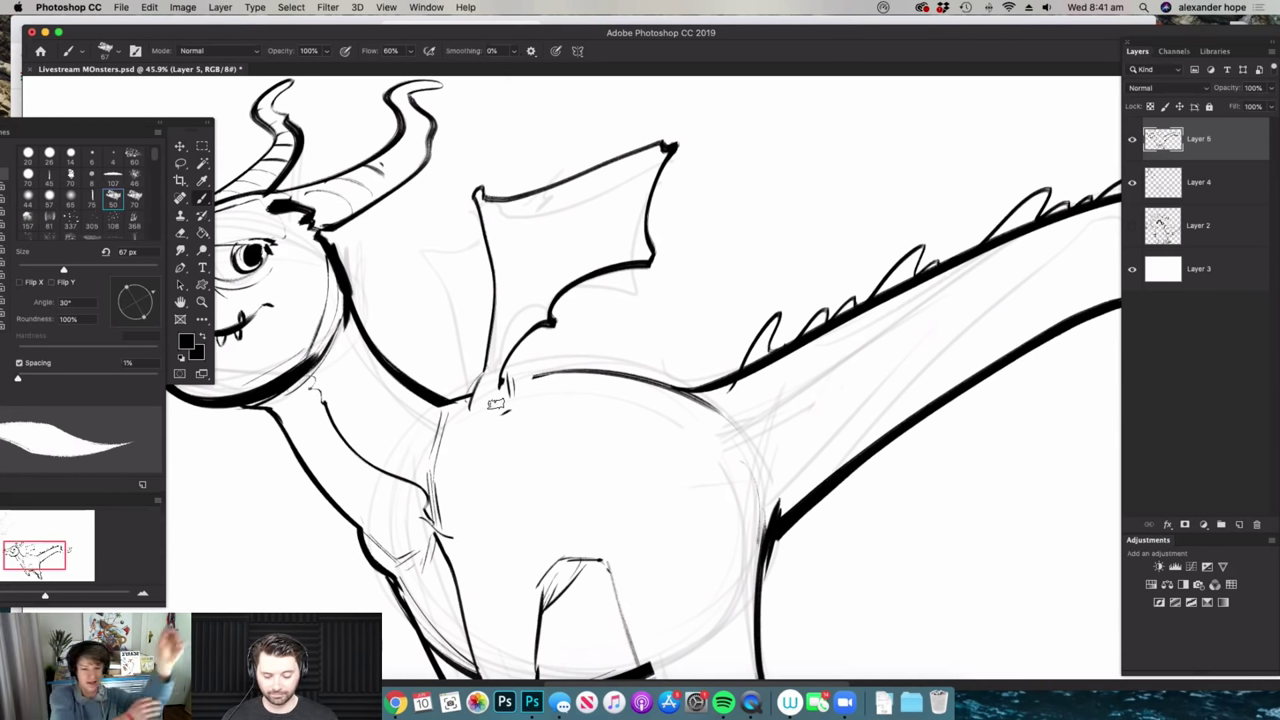
- Ink the smaller far wing in front of the near one and add a contour line along the tail
{"action": "key", "text": "space"}
{"action": "key", "text": "super+space"}
{"action": "mouse_move", "coordinate": [646, 329]}
{"action": "left_mouse_down"}
{"action": "mouse_move", "coordinate": [611, 333]}
{"action": "mouse_move", "coordinate": [573, 271]}
{"action": "mouse_move", "coordinate": [560, 295]}
{"action": "mouse_move", "coordinate": [548, 239]}
{"action": "mouse_move", "coordinate": [529, 296]}
{"action": "mouse_move", "coordinate": [572, 256]}
{"action": "mouse_move", "coordinate": [492, 274]}
{"action": "mouse_move", "coordinate": [514, 318]}
{"action": "mouse_move", "coordinate": [537, 486]}
{"action": "mouse_move", "coordinate": [549, 462]}
{"action": "mouse_move", "coordinate": [622, 449]}
{"action": "left_mouse_up"}
{"action": "scroll", "coordinate": [582, 275], "scroll_direction": "up", "scroll_amount": 3}
{"action": "scroll", "coordinate": [560, 270], "scroll_direction": "up", "scroll_amount": 2}
{"action": "scroll", "coordinate": [618, 448], "scroll_direction": "down", "scroll_amount": 5}
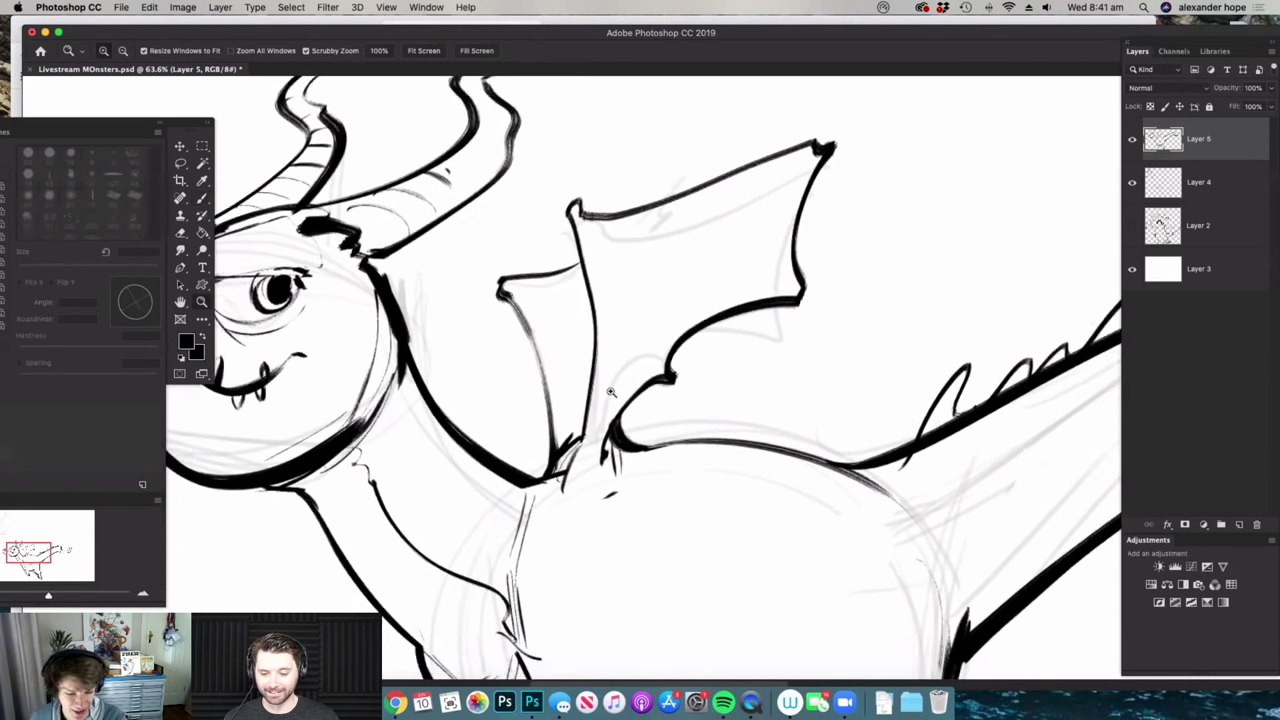
{"action": "key", "text": "b"}
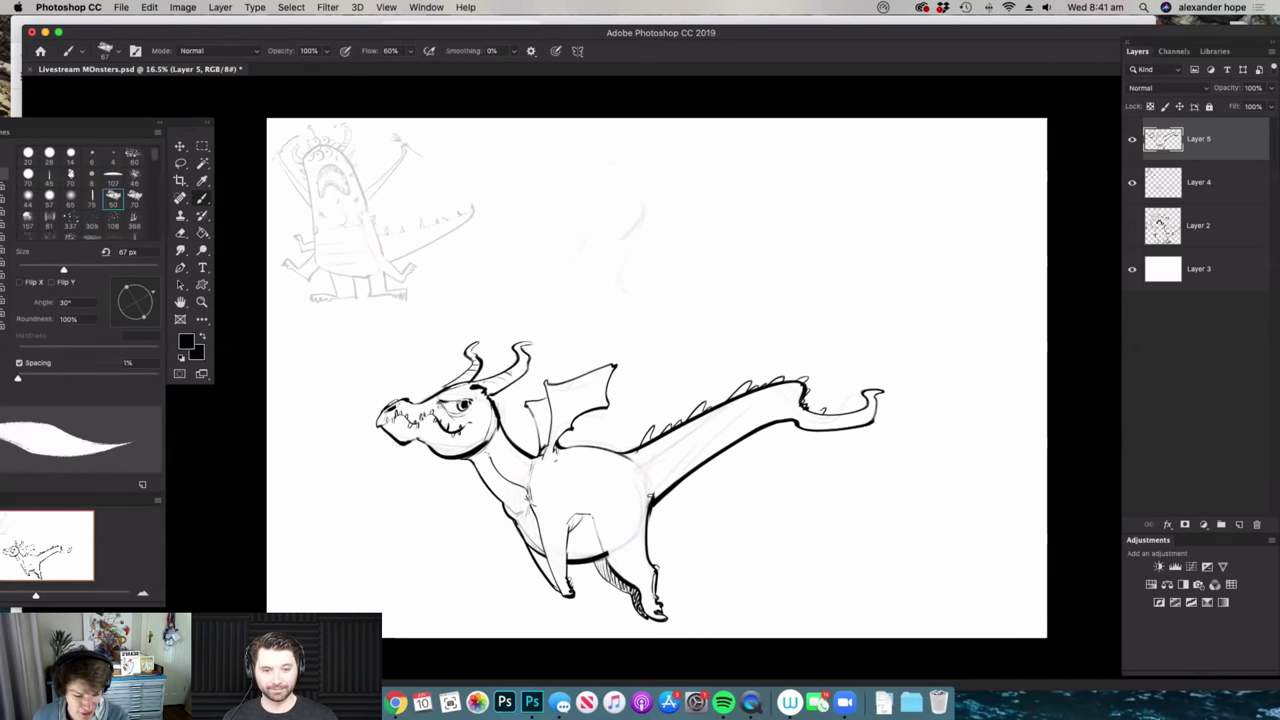
{"action": "left_click_drag", "start_coordinate": [866, 420], "coordinate": [880, 391]}
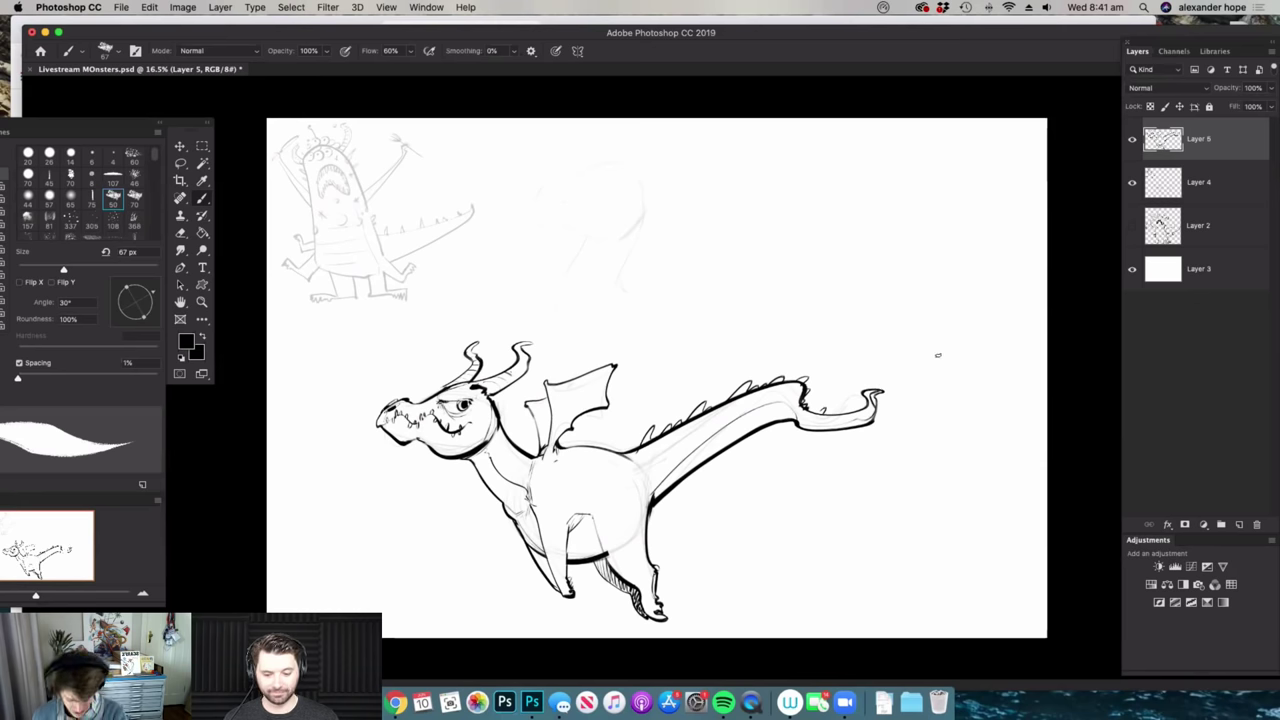
- Scale down the inked dragon and place it in the canvas's upper right corner
{"action": "key", "text": "ctrl+t"}
{"action": "left_click_drag", "start_coordinate": [886, 337], "coordinate": [620, 487]}
{"action": "left_click_drag", "start_coordinate": [571, 538], "coordinate": [911, 192]}
{"action": "left_click_drag", "start_coordinate": [960, 142], "coordinate": [998, 119]}
{"action": "left_click_drag", "start_coordinate": [933, 184], "coordinate": [927, 194]}
{"action": "key", "text": "Return"}
- Copy the inked many-eyed monster and paste it onto its own layer in the canvas's lower left corner
{"action": "left_click", "coordinate": [1161, 219]}
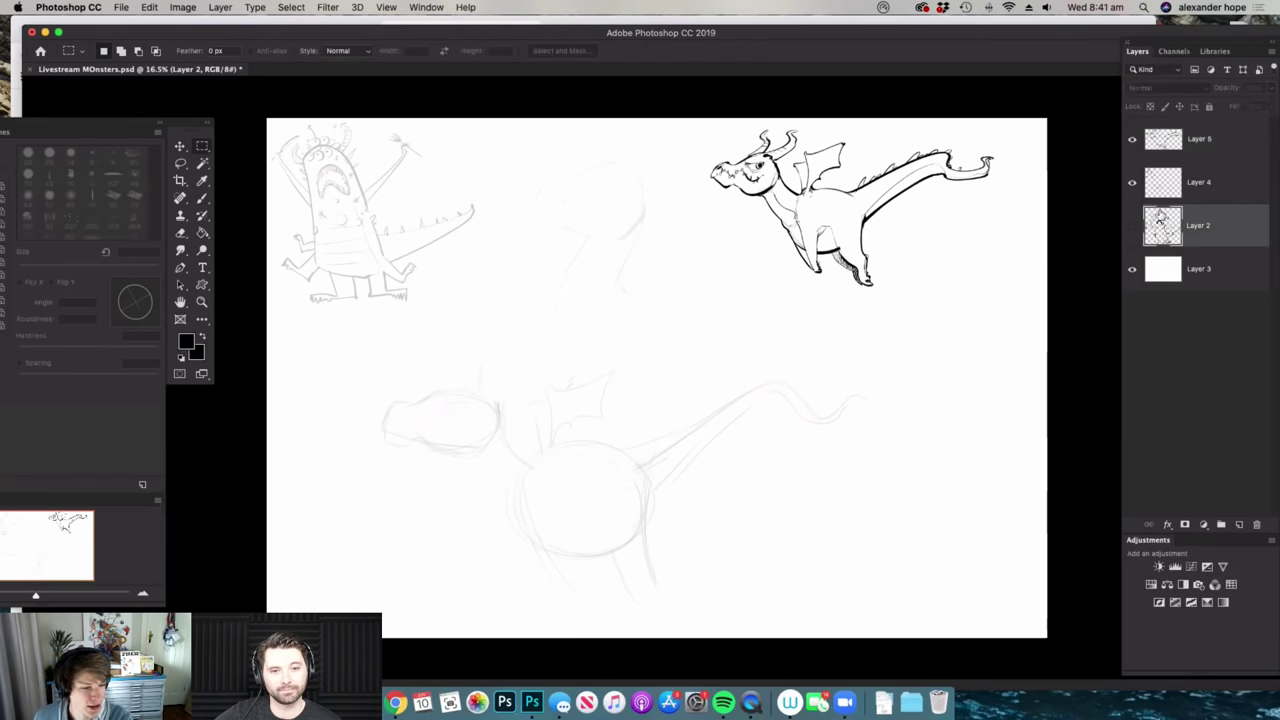
{"action": "left_click", "coordinate": [1170, 197]}
{"action": "mouse_move", "coordinate": [268, 119]}
{"action": "left_mouse_down"}
{"action": "mouse_move", "coordinate": [503, 328]}
{"action": "mouse_move", "coordinate": [414, 563]}
{"action": "mouse_move", "coordinate": [407, 551]}
{"action": "left_mouse_up"}
{"action": "key", "text": "super+c"}
{"action": "key", "text": "super+v"}
{"action": "key", "text": "v"}
- Delete the faded sketch layer, Layer 4, and merge the dragon layer with the monster layer
{"action": "left_click", "coordinate": [1198, 225]}
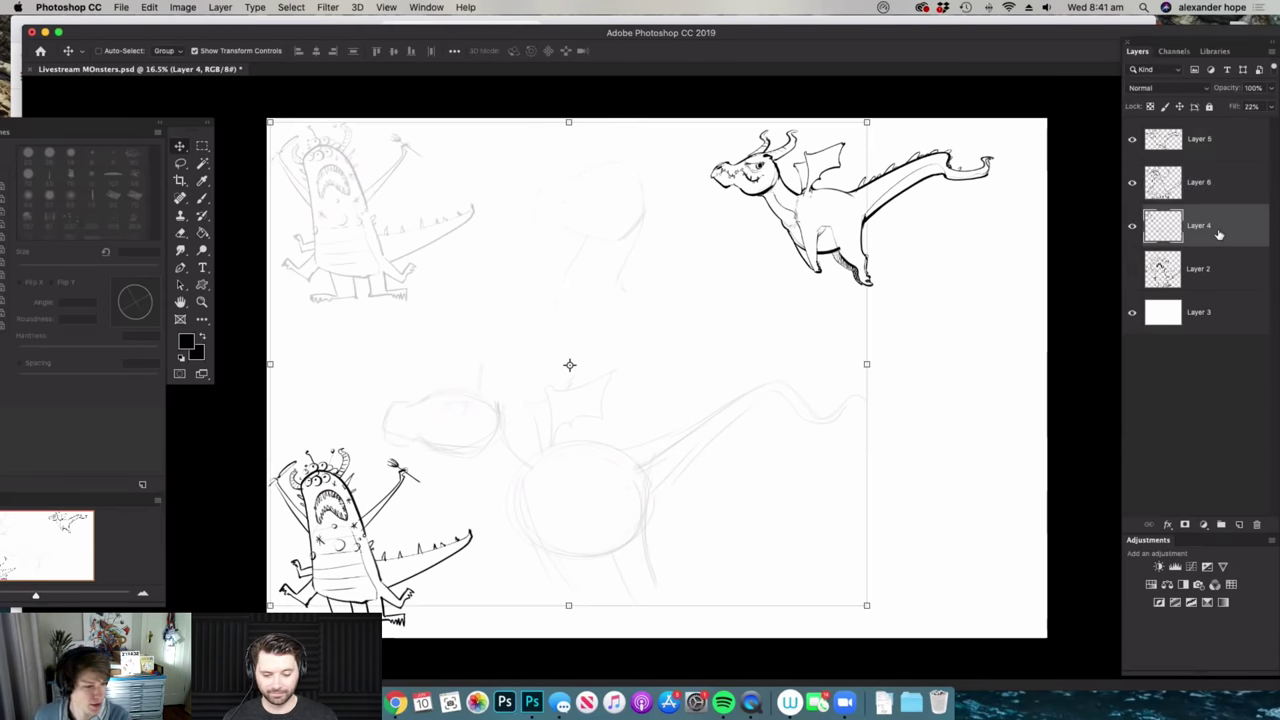
{"action": "key", "text": "Delete"}
{"action": "left_click", "coordinate": [1196, 145]}
{"action": "key", "text": "super+e"}
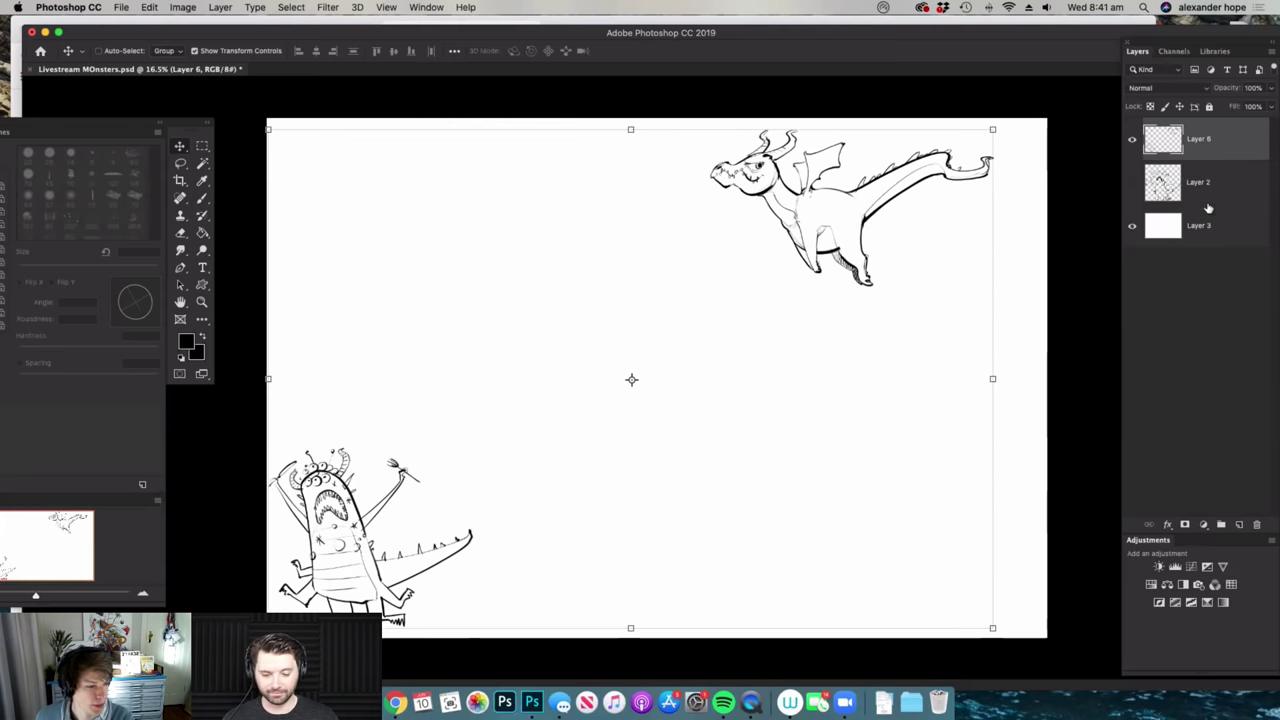
- Create a new layer on top and set up the 26 px hard round brush with pressure-controlled opacity
{"action": "left_click", "coordinate": [1239, 523]}
{"action": "left_click_drag", "start_coordinate": [706, 558], "coordinate": [691, 454]}
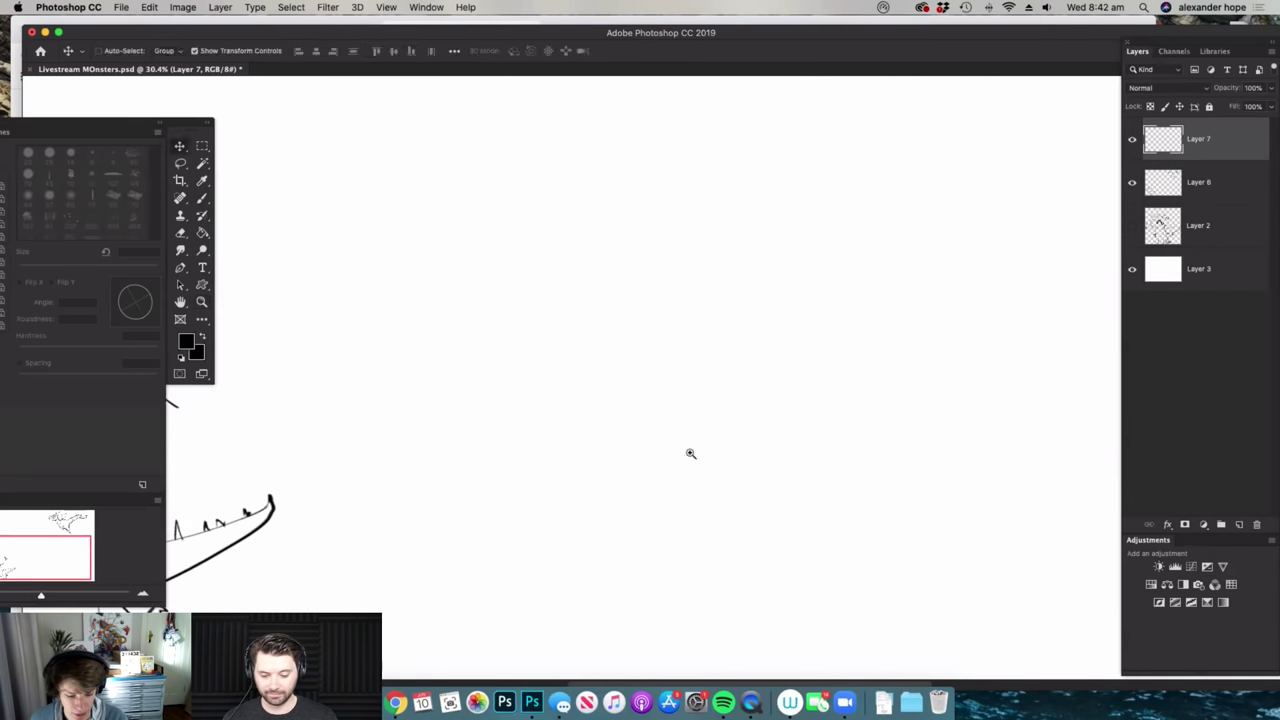
{"action": "key", "text": "b"}
{"action": "right_click", "coordinate": [518, 366]}
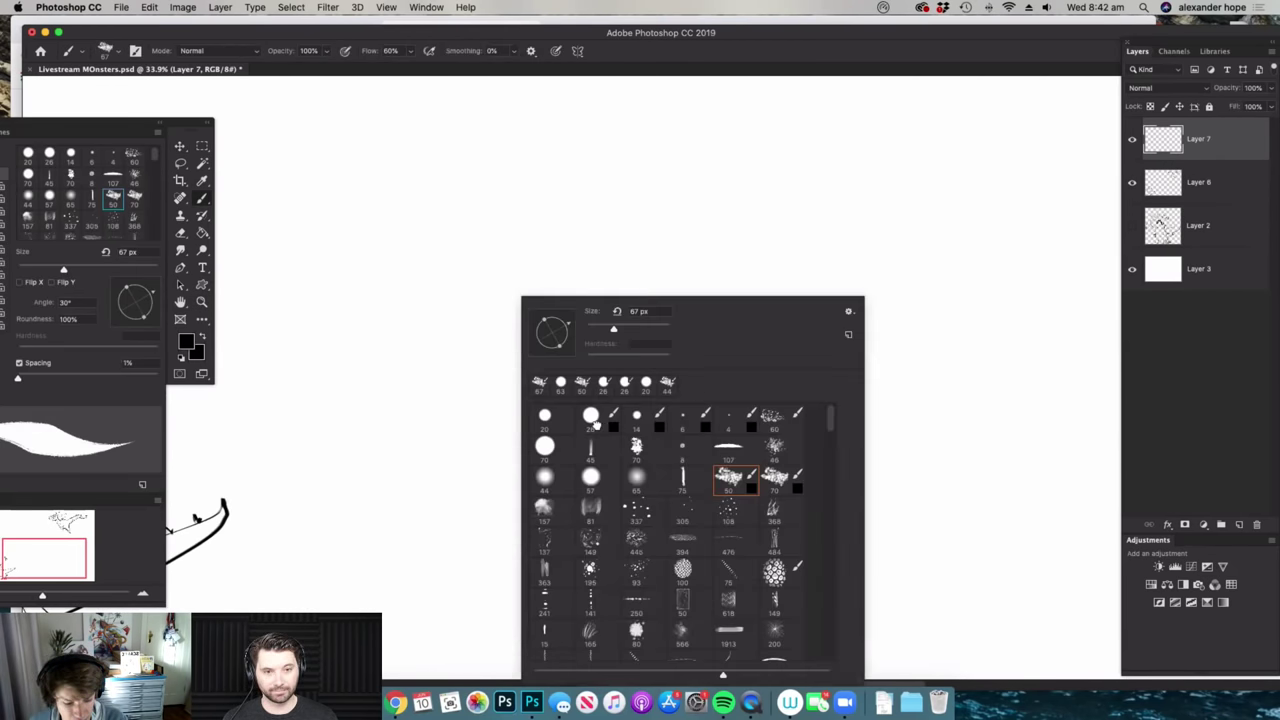
{"action": "double_click", "coordinate": [592, 416]}
{"action": "left_click", "coordinate": [345, 51]}
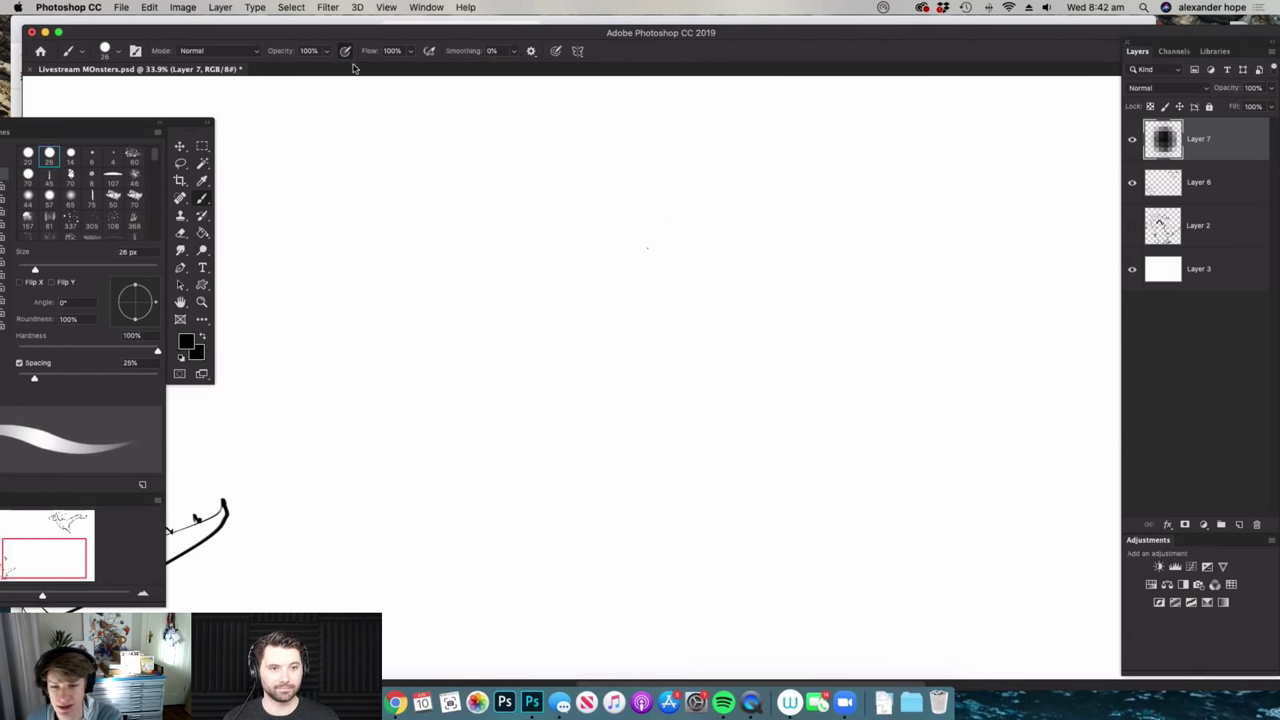
- Sketch a large bean-shaped creature body in the empty middle of the canvas and erase stray construction lines
{"action": "mouse_move", "coordinate": [533, 232]}
{"action": "left_mouse_down"}
{"action": "mouse_move", "coordinate": [638, 262]}
{"action": "mouse_move", "coordinate": [639, 305]}
{"action": "mouse_move", "coordinate": [698, 388]}
{"action": "mouse_move", "coordinate": [812, 383]}
{"action": "mouse_move", "coordinate": [844, 424]}
{"action": "mouse_move", "coordinate": [514, 422]}
{"action": "left_mouse_up"}
{"action": "mouse_move", "coordinate": [489, 222]}
{"action": "left_mouse_down"}
{"action": "mouse_move", "coordinate": [504, 255]}
{"action": "mouse_move", "coordinate": [517, 248]}
{"action": "mouse_move", "coordinate": [510, 458]}
{"action": "mouse_move", "coordinate": [771, 540]}
{"action": "left_mouse_up"}
{"action": "mouse_move", "coordinate": [680, 551]}
{"action": "left_mouse_down"}
{"action": "mouse_move", "coordinate": [832, 470]}
{"action": "mouse_move", "coordinate": [793, 361]}
{"action": "mouse_move", "coordinate": [737, 373]}
{"action": "mouse_move", "coordinate": [668, 316]}
{"action": "mouse_move", "coordinate": [681, 355]}
{"action": "mouse_move", "coordinate": [632, 267]}
{"action": "left_mouse_up"}
{"action": "key", "text": "e"}
{"action": "left_click_drag", "start_coordinate": [474, 228], "coordinate": [475, 410]}
{"action": "mouse_move", "coordinate": [551, 446]}
{"action": "left_mouse_down"}
{"action": "mouse_move", "coordinate": [597, 510]}
{"action": "mouse_move", "coordinate": [755, 520]}
{"action": "mouse_move", "coordinate": [783, 488]}
{"action": "left_mouse_up"}
- Sketch the thick curving tail extending from the rear of the new creature's body
{"action": "key", "text": "b"}
{"action": "mouse_move", "coordinate": [740, 370]}
{"action": "left_mouse_down"}
{"action": "mouse_move", "coordinate": [786, 362]}
{"action": "mouse_move", "coordinate": [871, 303]}
{"action": "mouse_move", "coordinate": [1045, 348]}
{"action": "mouse_move", "coordinate": [920, 363]}
{"action": "mouse_move", "coordinate": [841, 437]}
{"action": "left_mouse_up"}
{"action": "key", "text": "z"}
{"action": "left_click_drag", "start_coordinate": [834, 312], "coordinate": [757, 289]}
{"action": "left_click_drag", "start_coordinate": [638, 268], "coordinate": [679, 269]}
{"action": "scroll", "coordinate": [678, 269], "scroll_direction": "up", "scroll_amount": 2}
- Sketch the creature's long, wide-open upper and lower jaws at the front of its head
{"action": "key", "text": "b"}
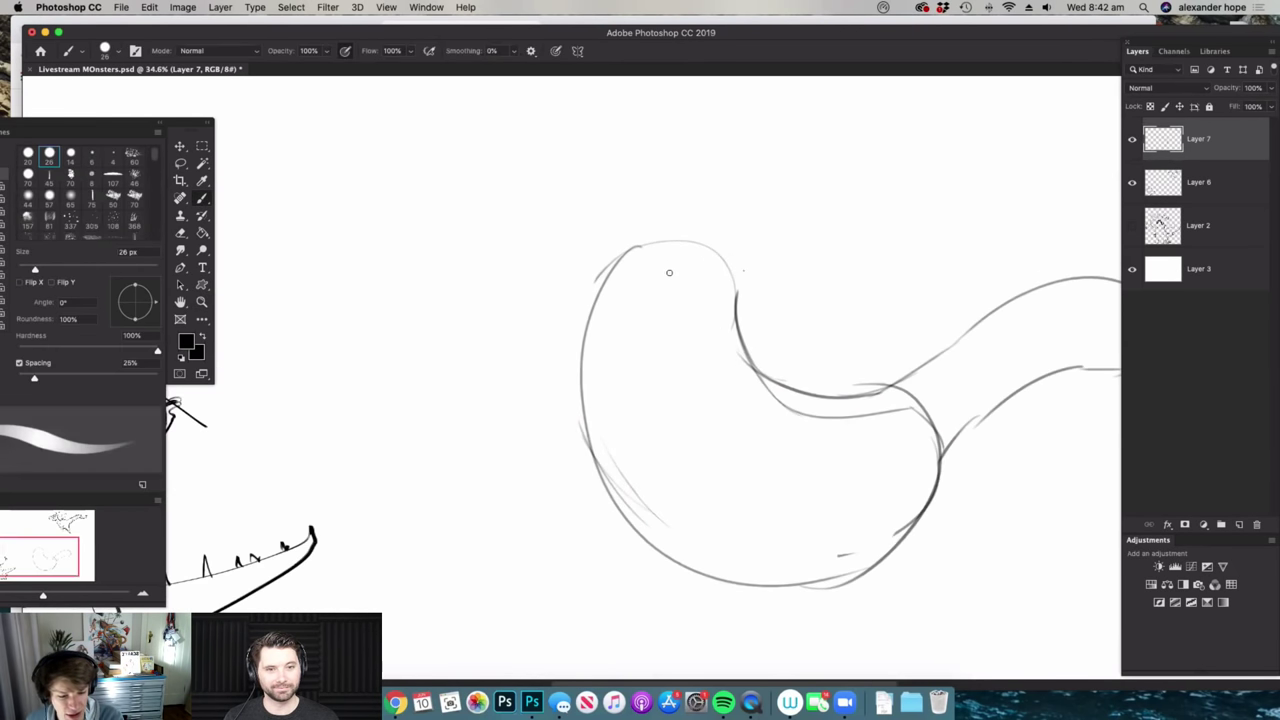
{"action": "mouse_move", "coordinate": [657, 247]}
{"action": "left_mouse_down"}
{"action": "mouse_move", "coordinate": [496, 208]}
{"action": "mouse_move", "coordinate": [535, 255]}
{"action": "mouse_move", "coordinate": [496, 209]}
{"action": "mouse_move", "coordinate": [648, 301]}
{"action": "left_mouse_up"}
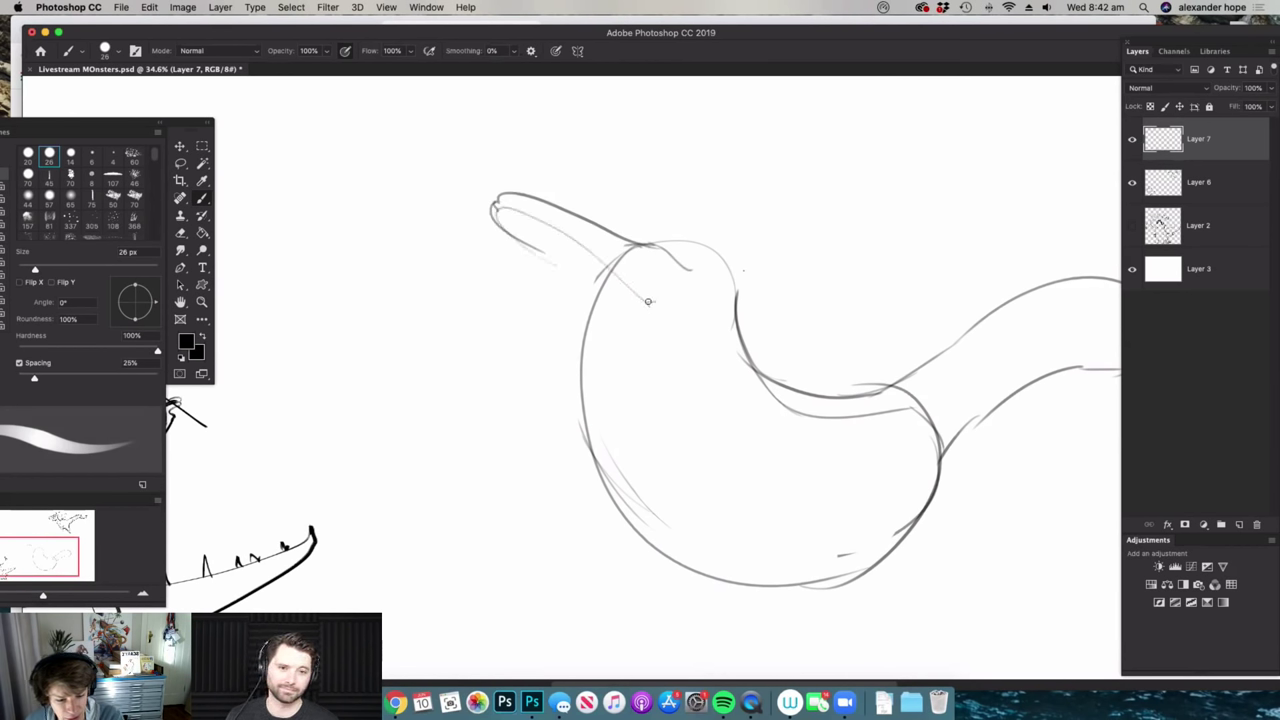
{"action": "left_click_drag", "start_coordinate": [568, 238], "coordinate": [634, 278]}
{"action": "mouse_move", "coordinate": [666, 320]}
{"action": "left_mouse_down"}
{"action": "mouse_move", "coordinate": [484, 340]}
{"action": "mouse_move", "coordinate": [564, 307]}
{"action": "mouse_move", "coordinate": [557, 267]}
{"action": "left_mouse_up"}
- Sketch the two eye bumps, the brow and back of the head, and the lower jaw's underside
{"action": "key", "text": "super+space"}
{"action": "left_click_drag", "start_coordinate": [671, 238], "coordinate": [693, 209]}
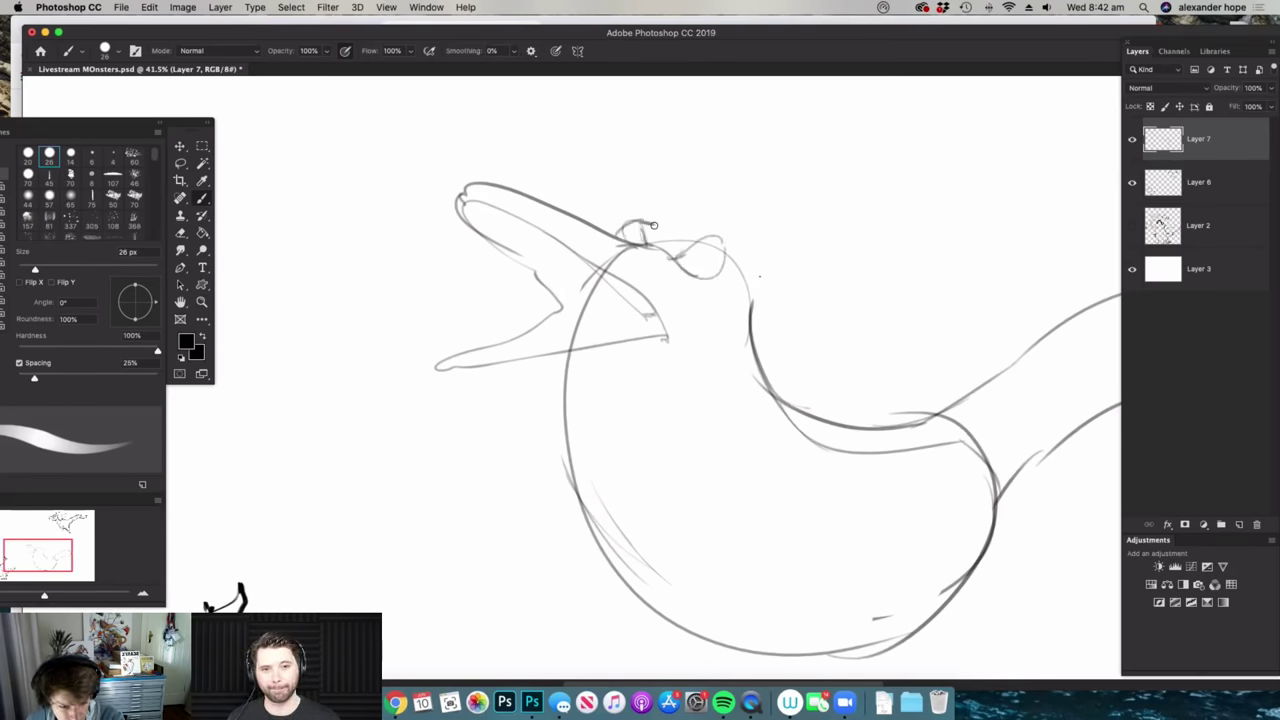
{"action": "left_click_drag", "start_coordinate": [660, 220], "coordinate": [728, 214]}
{"action": "mouse_move", "coordinate": [676, 260]}
{"action": "left_mouse_down"}
{"action": "mouse_move", "coordinate": [714, 321]}
{"action": "mouse_move", "coordinate": [432, 378]}
{"action": "mouse_move", "coordinate": [596, 388]}
{"action": "left_mouse_up"}
- Sketch a front arm reaching forward with a clawed hand, and rough in the hind thigh
{"action": "key", "text": "z"}
{"action": "left_click_drag", "start_coordinate": [669, 356], "coordinate": [630, 365]}
{"action": "left_click_drag", "start_coordinate": [650, 478], "coordinate": [685, 470]}
{"action": "mouse_move", "coordinate": [658, 392]}
{"action": "left_mouse_down"}
{"action": "mouse_move", "coordinate": [695, 454]}
{"action": "mouse_move", "coordinate": [567, 386]}
{"action": "mouse_move", "coordinate": [524, 386]}
{"action": "mouse_move", "coordinate": [455, 418]}
{"action": "left_mouse_up"}
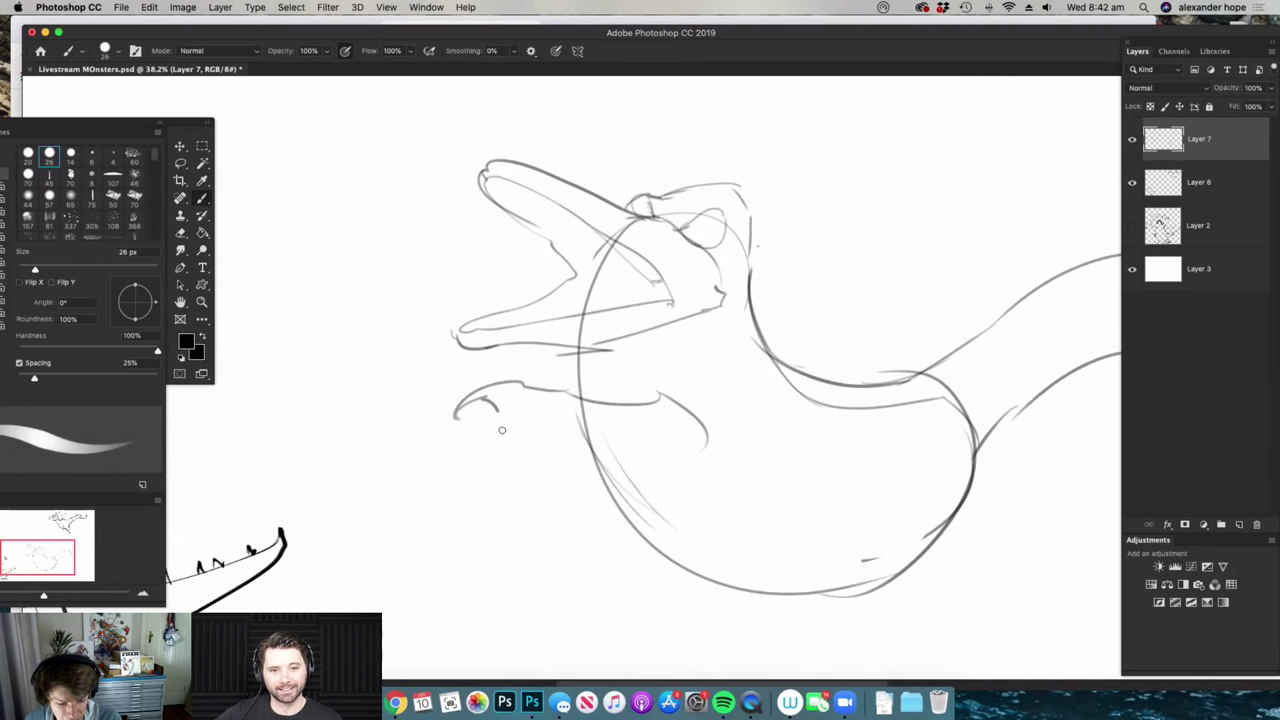
{"action": "mouse_move", "coordinate": [525, 386]}
{"action": "left_mouse_down"}
{"action": "mouse_move", "coordinate": [555, 447]}
{"action": "mouse_move", "coordinate": [533, 476]}
{"action": "mouse_move", "coordinate": [547, 482]}
{"action": "mouse_move", "coordinate": [586, 448]}
{"action": "mouse_move", "coordinate": [721, 468]}
{"action": "mouse_move", "coordinate": [723, 420]}
{"action": "mouse_move", "coordinate": [687, 389]}
{"action": "mouse_move", "coordinate": [910, 512]}
{"action": "left_mouse_up"}
- Sketch the hind leg stretched out behind the body with a large, clawed, webbed foot
{"action": "scroll", "coordinate": [723, 391], "scroll_direction": "down", "scroll_amount": 3}
{"action": "scroll", "coordinate": [723, 391], "scroll_direction": "up", "scroll_amount": 2}
{"action": "left_click_drag", "start_coordinate": [882, 450], "coordinate": [913, 469]}
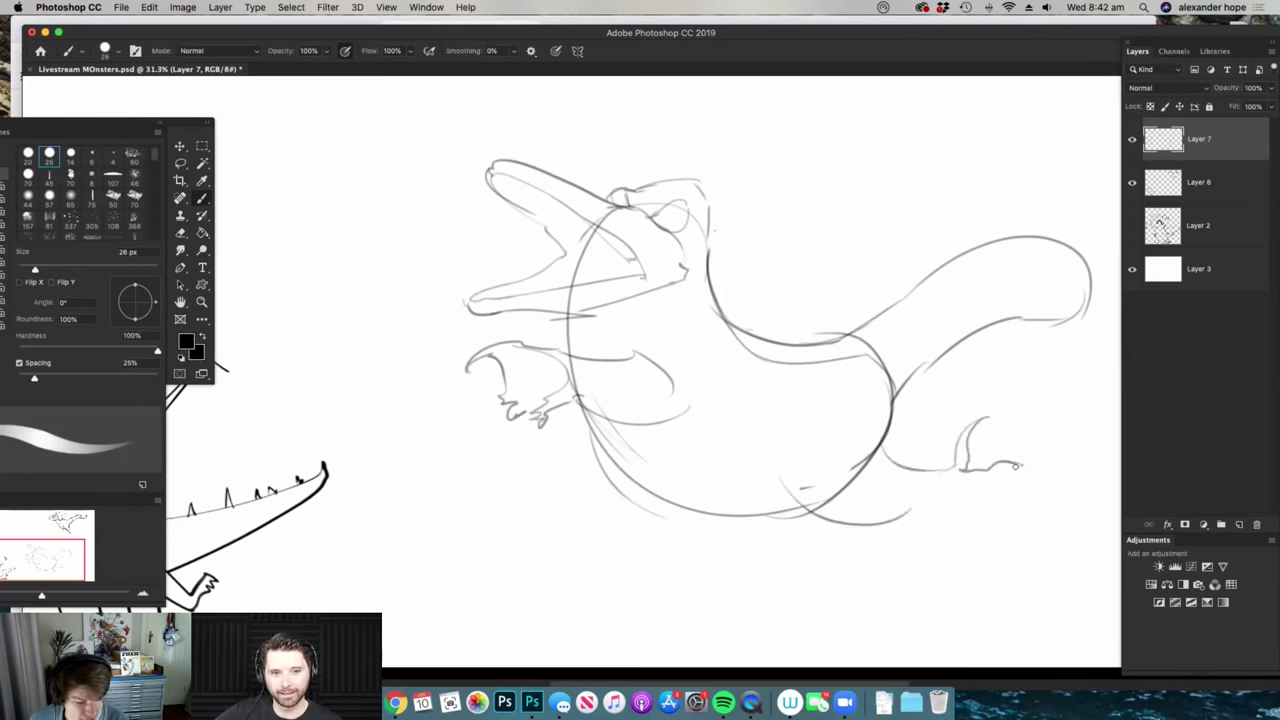
{"action": "left_click_drag", "start_coordinate": [937, 527], "coordinate": [1008, 527]}
- Erase the body outline where it crosses the hind leg and arm, along with the extra shoulder line
{"action": "key", "text": "e"}
{"action": "left_click_drag", "start_coordinate": [812, 498], "coordinate": [858, 476]}
{"action": "mouse_move", "coordinate": [565, 371]}
{"action": "left_mouse_down"}
{"action": "mouse_move", "coordinate": [571, 400]}
{"action": "mouse_move", "coordinate": [590, 392]}
{"action": "left_mouse_up"}
{"action": "left_click_drag", "start_coordinate": [654, 340], "coordinate": [662, 346]}
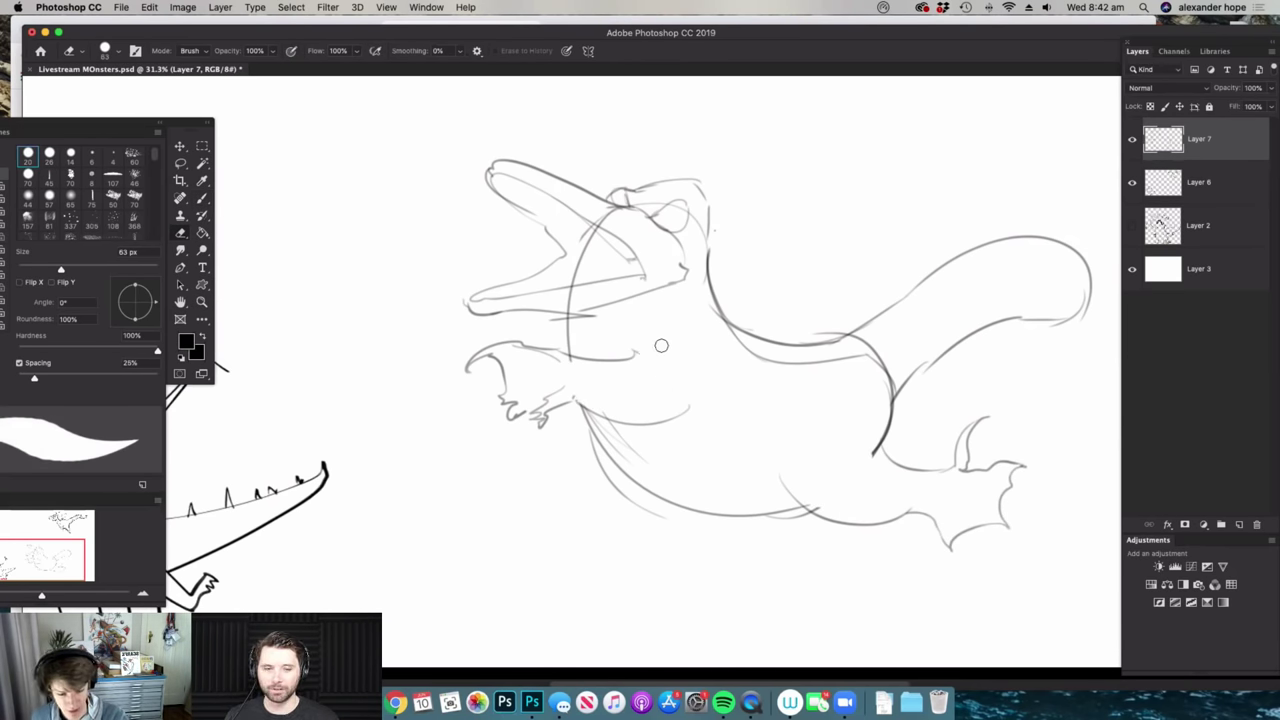
- Sketch the shoulder curve and the irises in both eyes, erasing stray lines around the near eye
{"action": "key", "text": "b"}
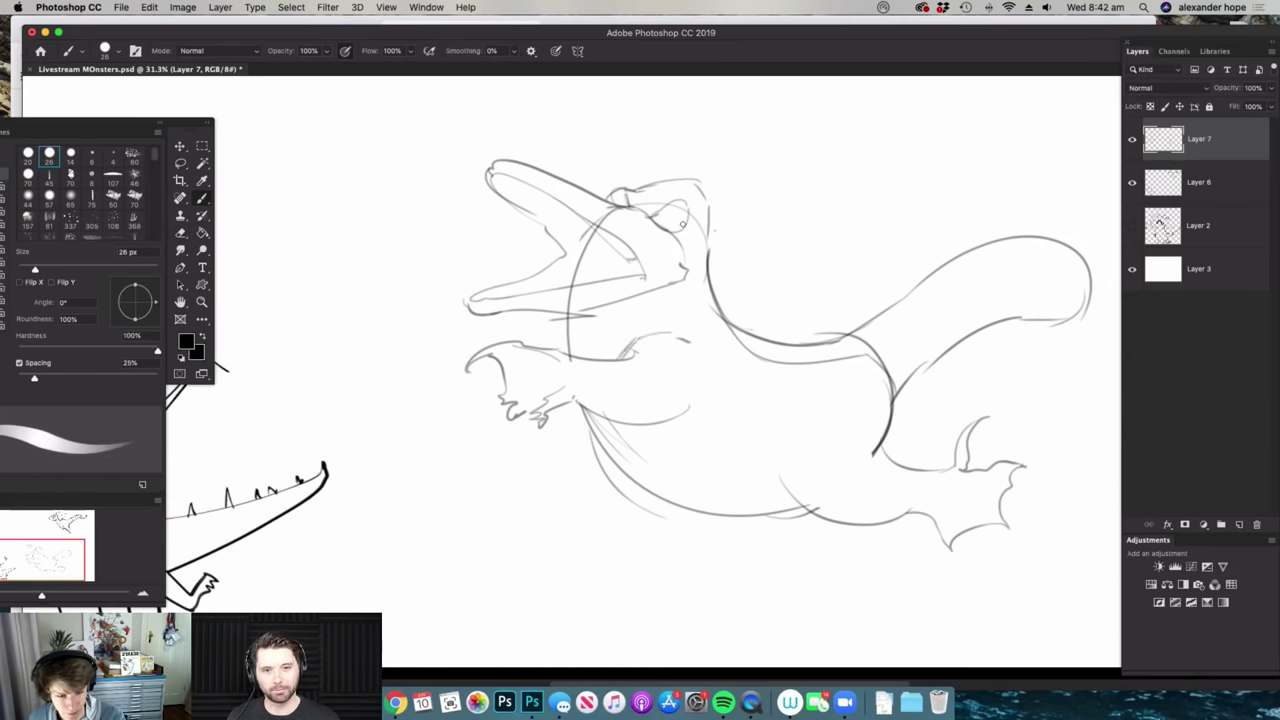
{"action": "scroll", "coordinate": [654, 213], "scroll_direction": "up", "scroll_amount": 3}
{"action": "mouse_move", "coordinate": [649, 205]}
{"action": "left_mouse_down"}
{"action": "mouse_move", "coordinate": [651, 227]}
{"action": "mouse_move", "coordinate": [651, 209]}
{"action": "left_mouse_up"}
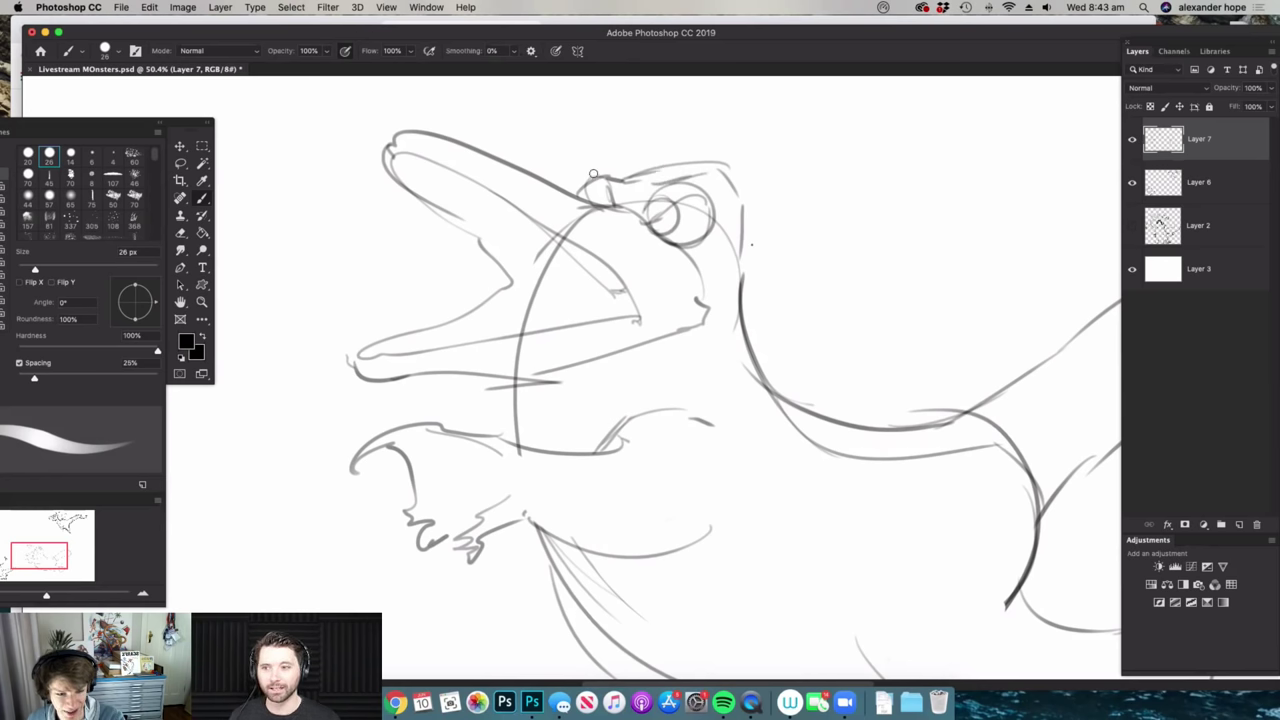
{"action": "key", "text": "e"}
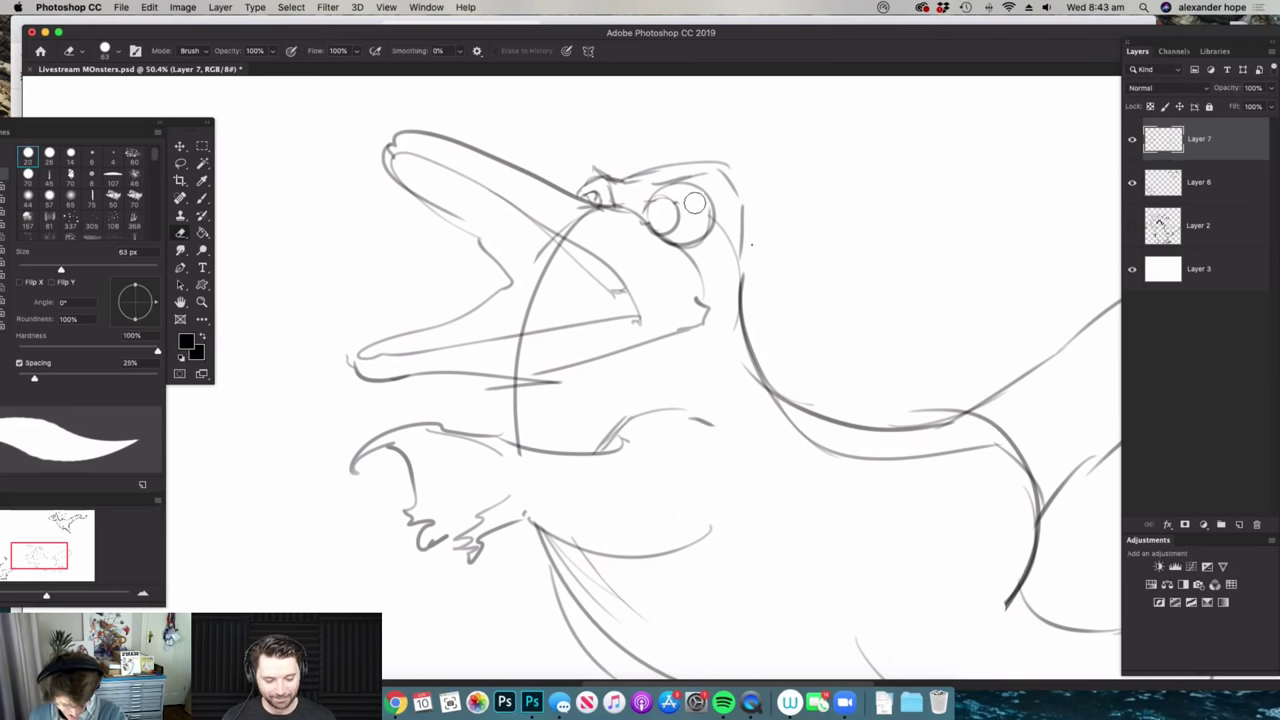
{"action": "key", "text": "v"}
{"action": "key", "text": "b"}
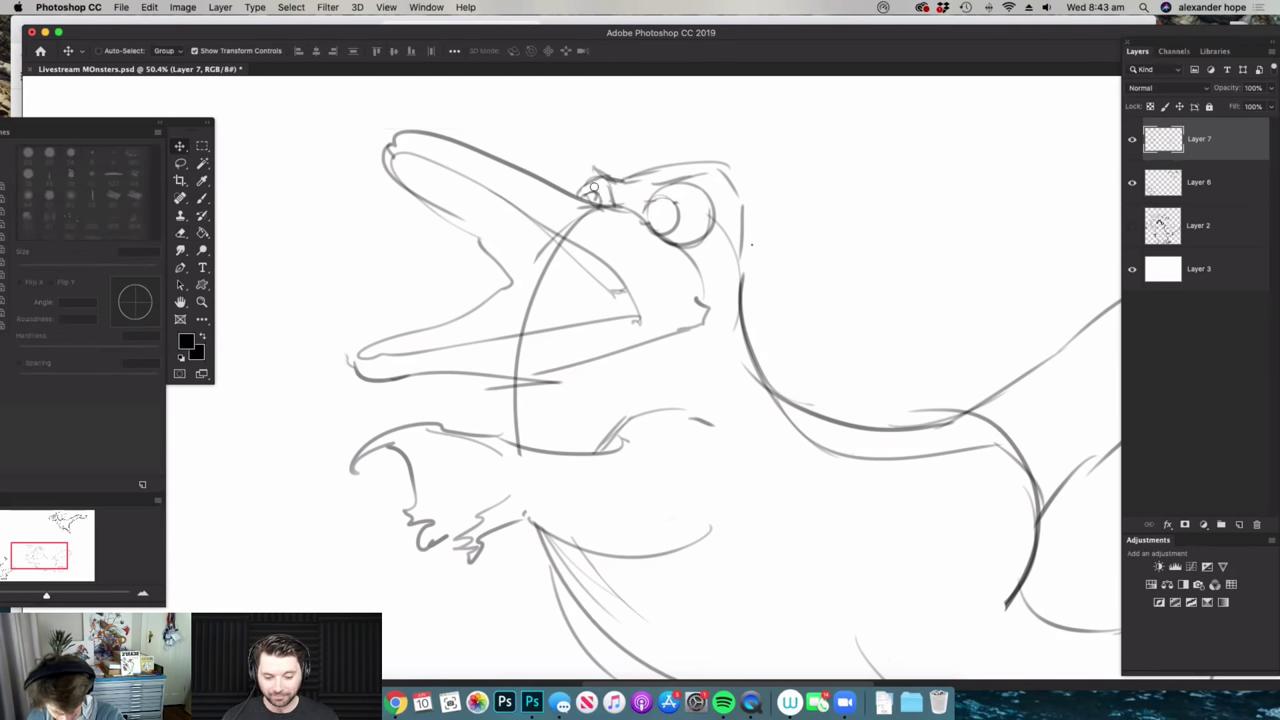
{"action": "key", "text": "e"}
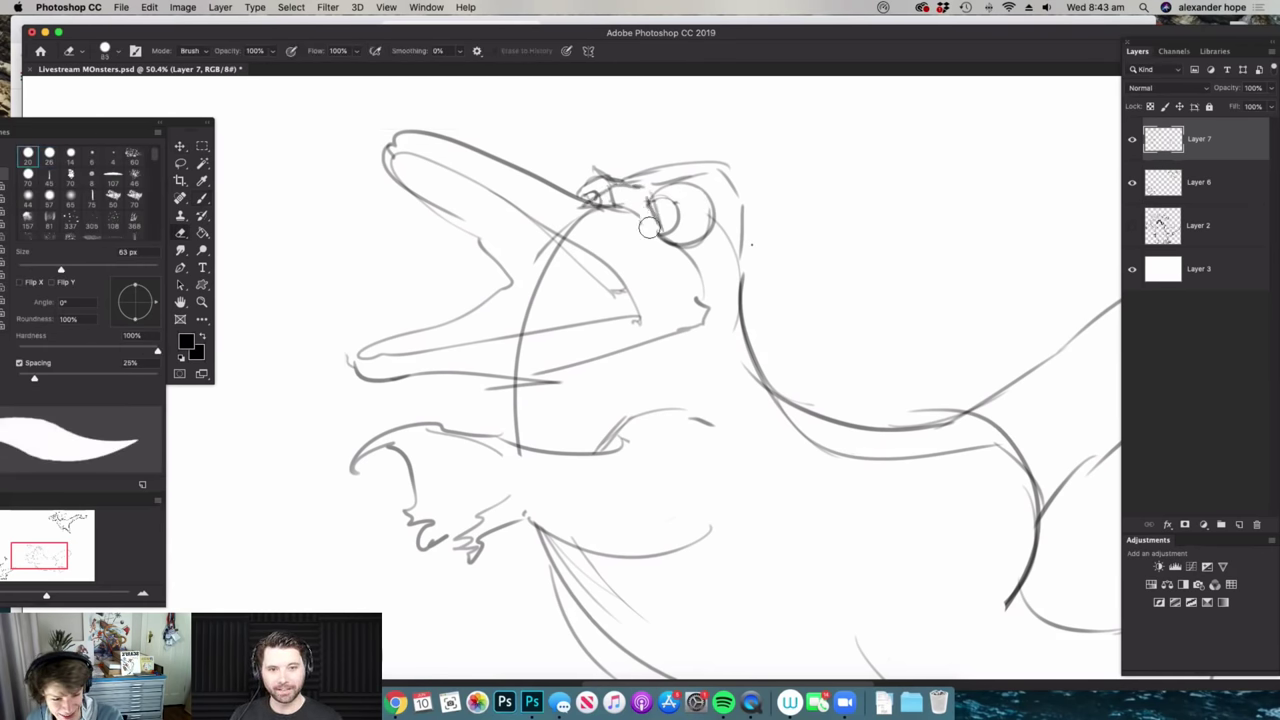
- Add a nostril to the snout and reinforce the outline of the upper jaw and mouth edge
{"action": "key", "text": "super+space"}
{"action": "left_click_drag", "start_coordinate": [703, 234], "coordinate": [645, 255]}
{"action": "left_click_drag", "start_coordinate": [826, 302], "coordinate": [848, 316]}
{"action": "key", "text": "b"}
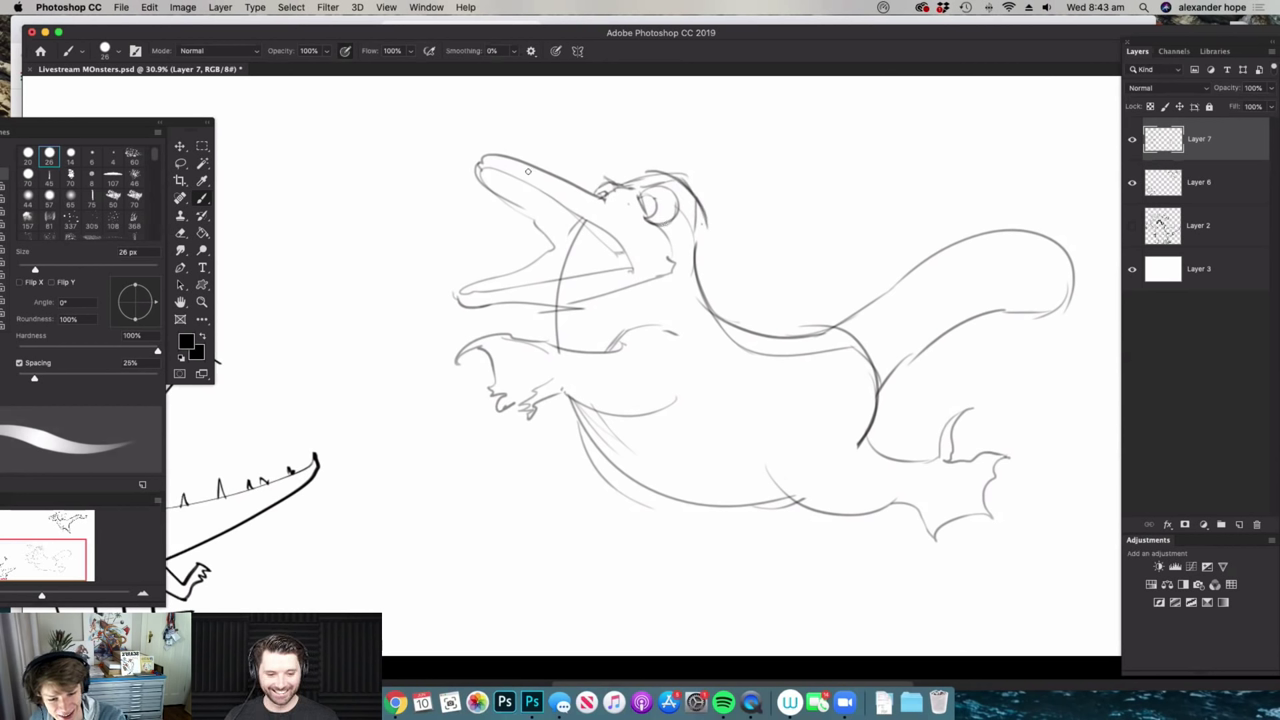
{"action": "left_click_drag", "start_coordinate": [478, 162], "coordinate": [508, 205]}
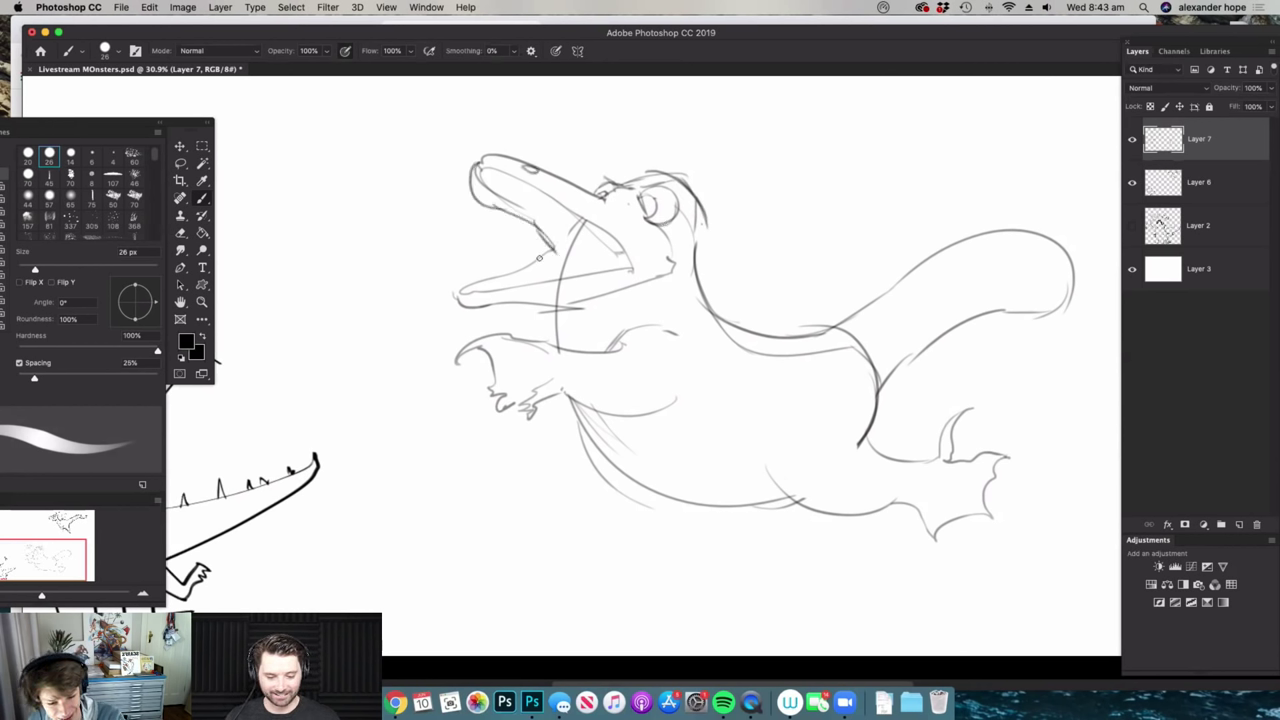
- Sketch a second leg with a flat foot beneath the belly, and refine the tail's upper and lower edges
{"action": "left_click_drag", "start_coordinate": [578, 430], "coordinate": [620, 530]}
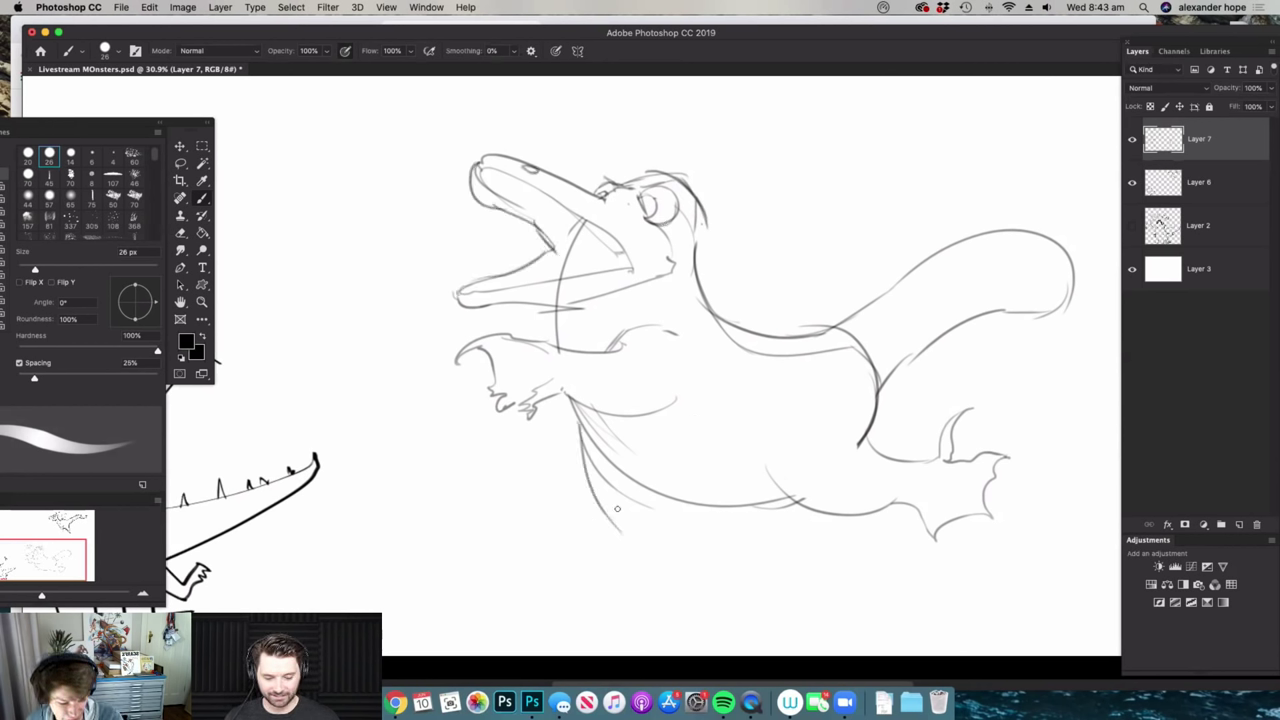
{"action": "mouse_move", "coordinate": [617, 472]}
{"action": "left_mouse_down"}
{"action": "mouse_move", "coordinate": [690, 554]}
{"action": "mouse_move", "coordinate": [738, 570]}
{"action": "left_mouse_up"}
{"action": "left_click_drag", "start_coordinate": [724, 508], "coordinate": [735, 572]}
{"action": "left_click_drag", "start_coordinate": [866, 440], "coordinate": [914, 388]}
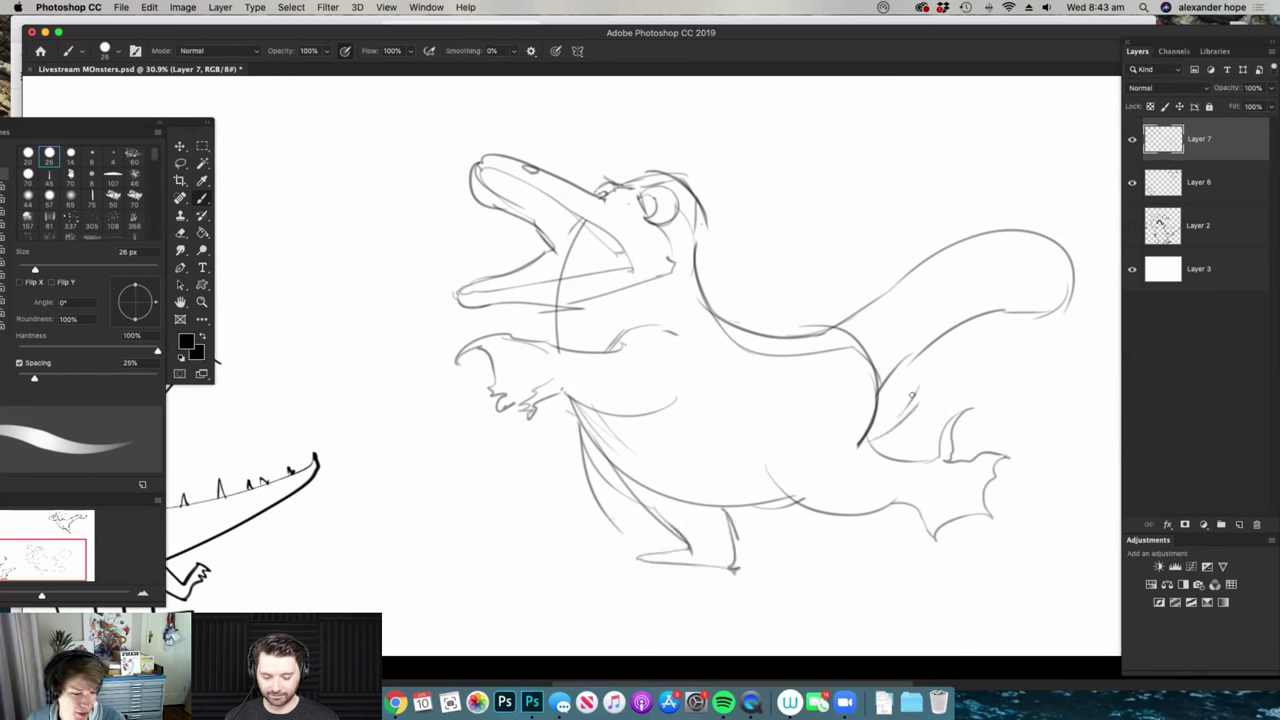
{"action": "left_click_drag", "start_coordinate": [818, 328], "coordinate": [1058, 240]}
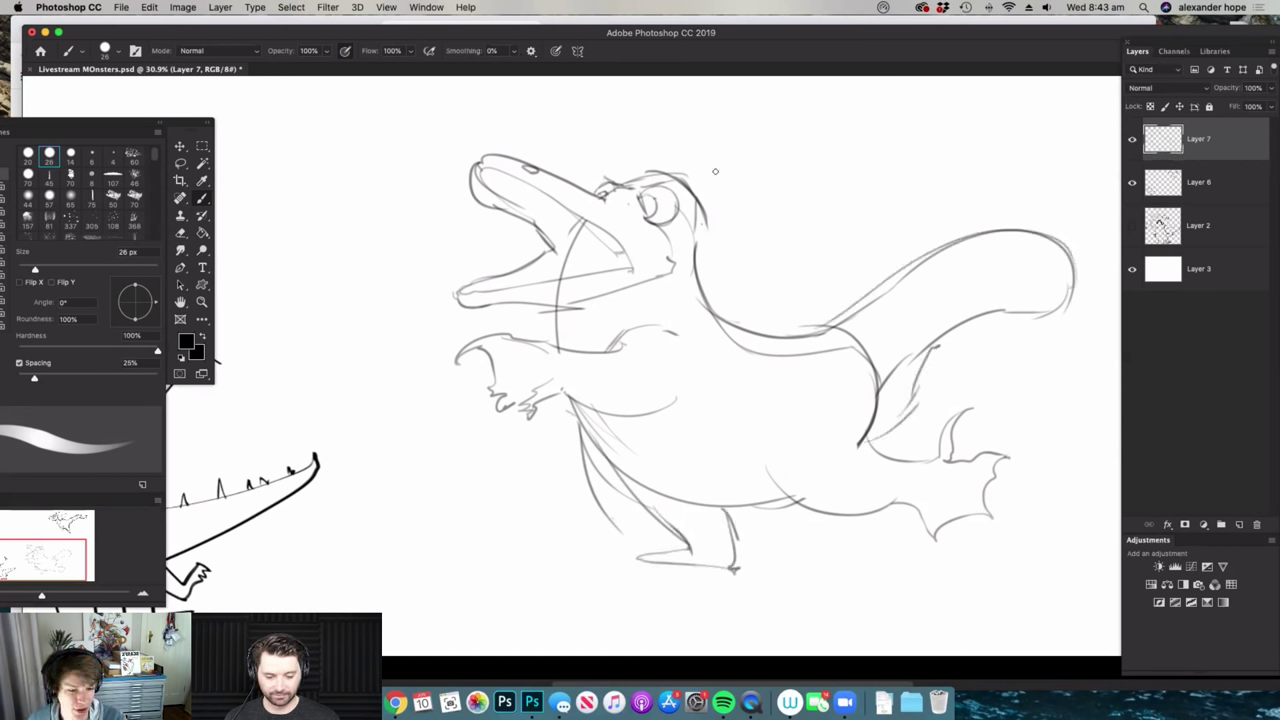
- Lower the fill of the creature's sketch layer, Layer 7, to 27%
{"action": "left_click_drag", "start_coordinate": [706, 316], "coordinate": [590, 306]}
{"action": "left_click_drag", "start_coordinate": [749, 217], "coordinate": [729, 357]}
{"action": "left_click_drag", "start_coordinate": [690, 480], "coordinate": [763, 403]}
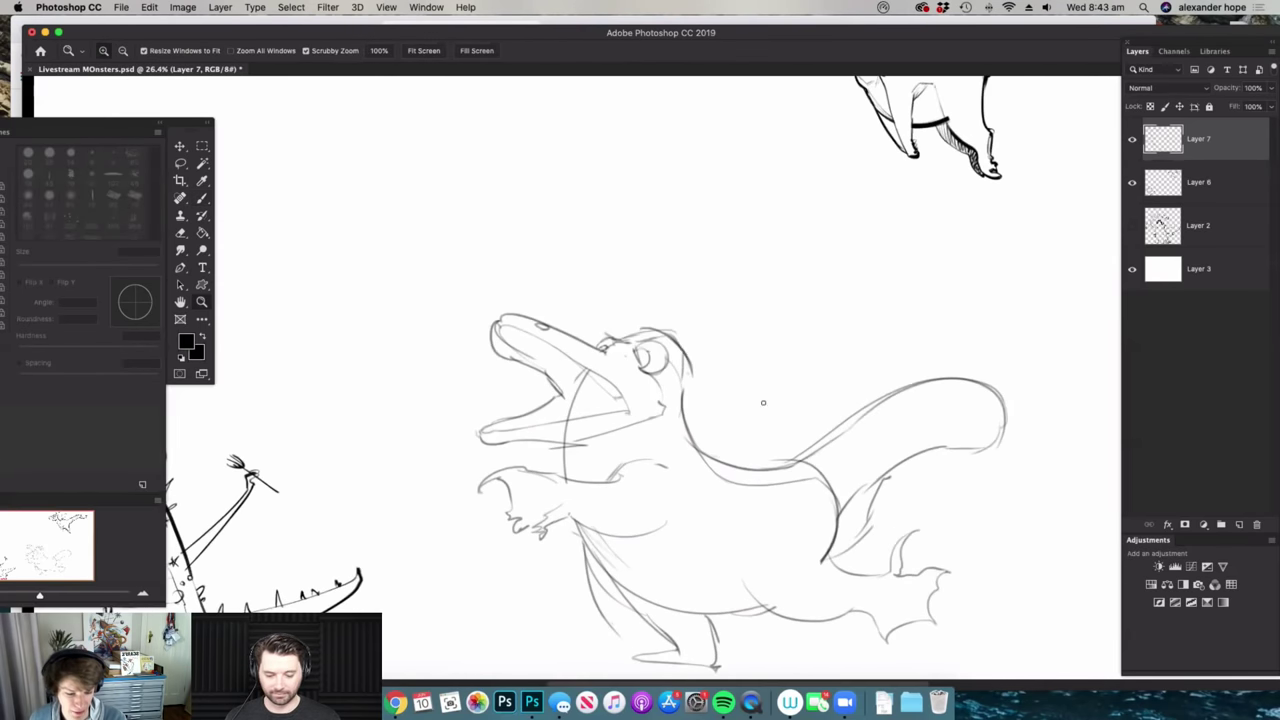
{"action": "key", "text": "e"}
{"action": "scroll", "coordinate": [609, 396], "scroll_direction": "up", "scroll_amount": 2}
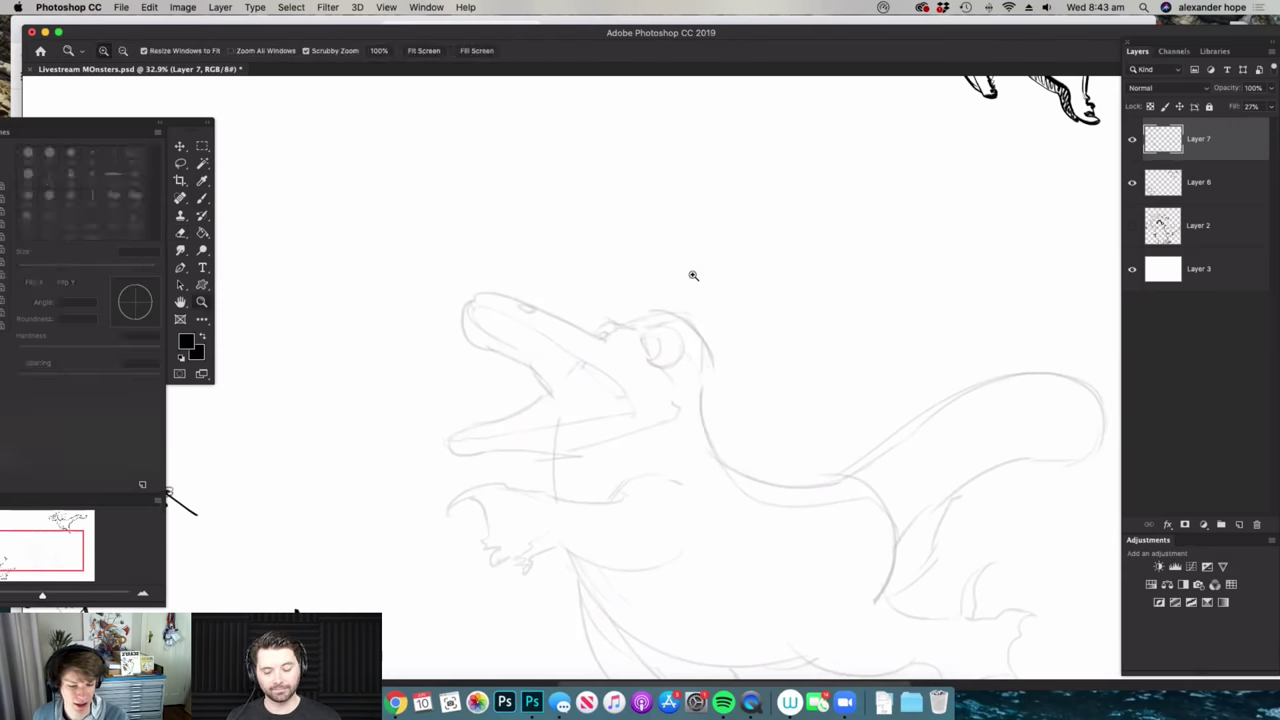
{"action": "left_click_drag", "start_coordinate": [700, 273], "coordinate": [645, 300]}
{"action": "left_click_drag", "start_coordinate": [648, 354], "coordinate": [697, 372]}
{"action": "key", "text": "b"}
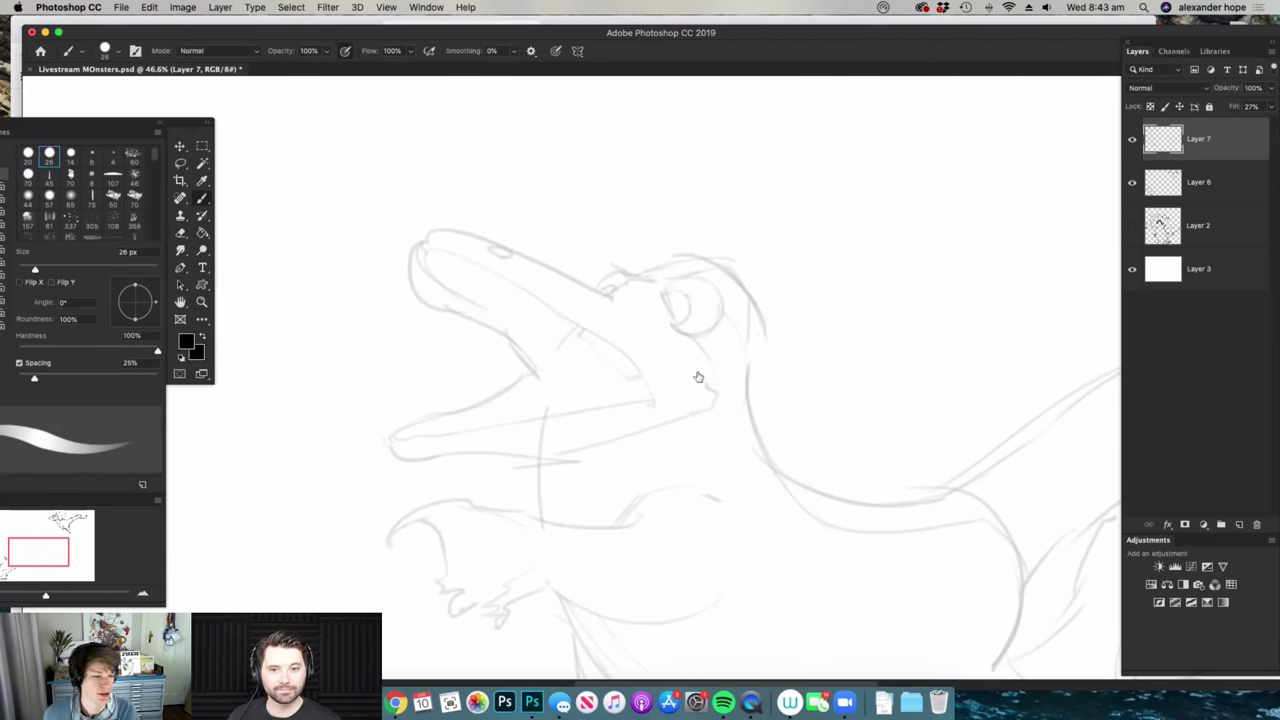
- Make Layer 6 active for inking and choose the 50 px rough-edged brush
{"action": "left_click", "coordinate": [1189, 195]}
{"action": "left_click_drag", "start_coordinate": [612, 297], "coordinate": [626, 308]}
{"action": "right_click", "coordinate": [627, 308]}
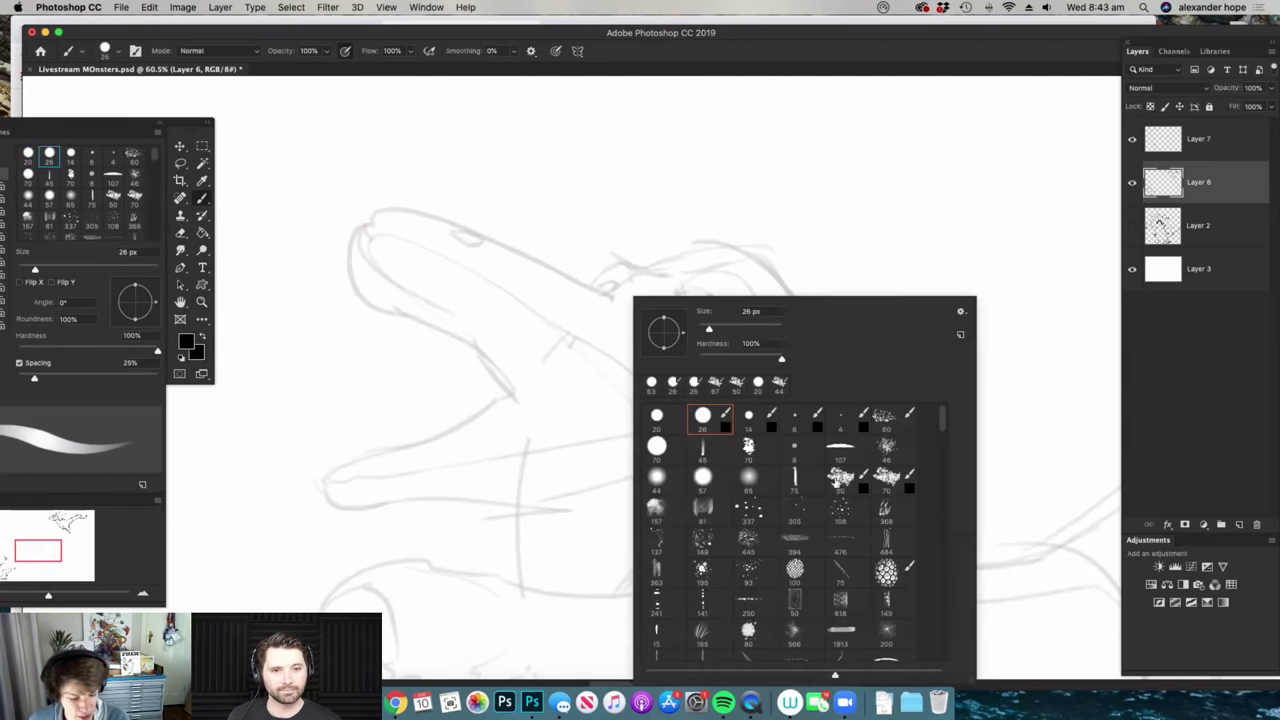
{"action": "left_click", "coordinate": [840, 478]}
{"action": "left_click", "coordinate": [751, 271]}
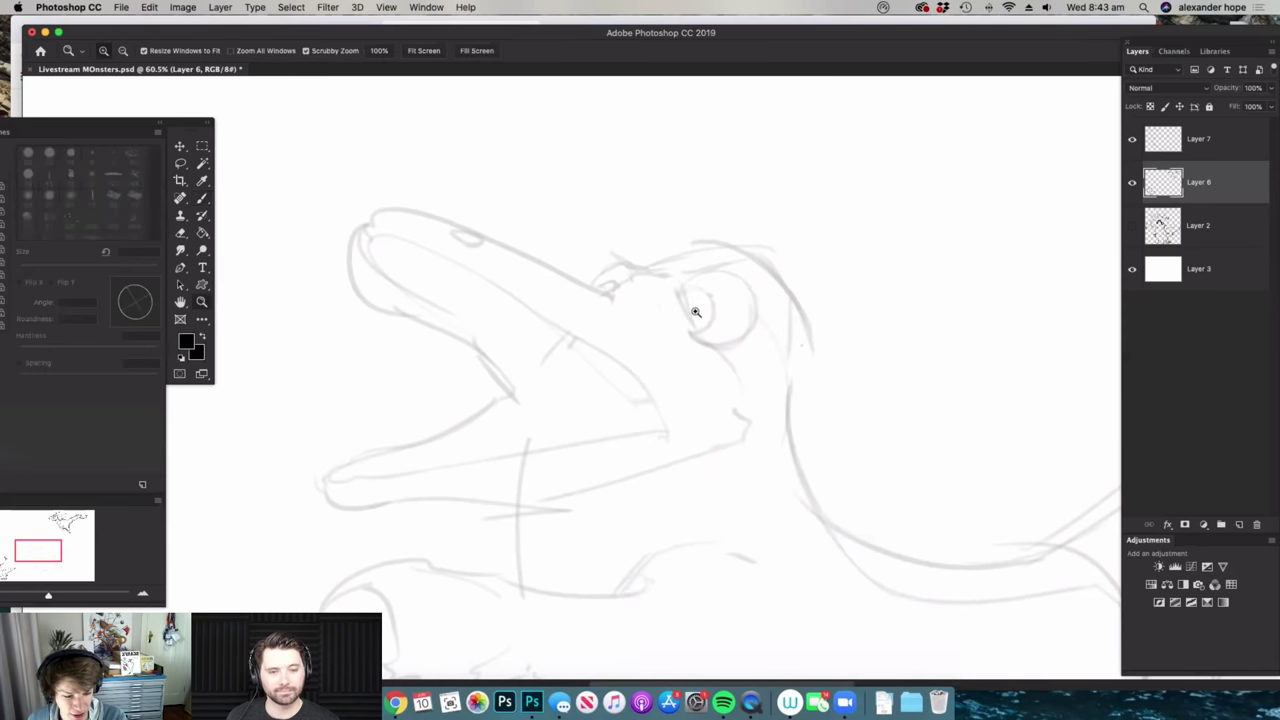
- Ink both of the creature's eyes with solid black pupils and a heavy, angry brow ridge
{"action": "left_click_drag", "start_coordinate": [694, 310], "coordinate": [708, 312]}
{"action": "mouse_move", "coordinate": [584, 286]}
{"action": "left_mouse_down"}
{"action": "mouse_move", "coordinate": [619, 257]}
{"action": "mouse_move", "coordinate": [656, 255]}
{"action": "mouse_move", "coordinate": [688, 278]}
{"action": "mouse_move", "coordinate": [708, 341]}
{"action": "left_mouse_up"}
{"action": "mouse_move", "coordinate": [676, 263]}
{"action": "left_mouse_down"}
{"action": "mouse_move", "coordinate": [770, 236]}
{"action": "mouse_move", "coordinate": [755, 252]}
{"action": "mouse_move", "coordinate": [778, 288]}
{"action": "mouse_move", "coordinate": [772, 330]}
{"action": "mouse_move", "coordinate": [700, 337]}
{"action": "mouse_move", "coordinate": [766, 294]}
{"action": "mouse_move", "coordinate": [686, 296]}
{"action": "left_mouse_up"}
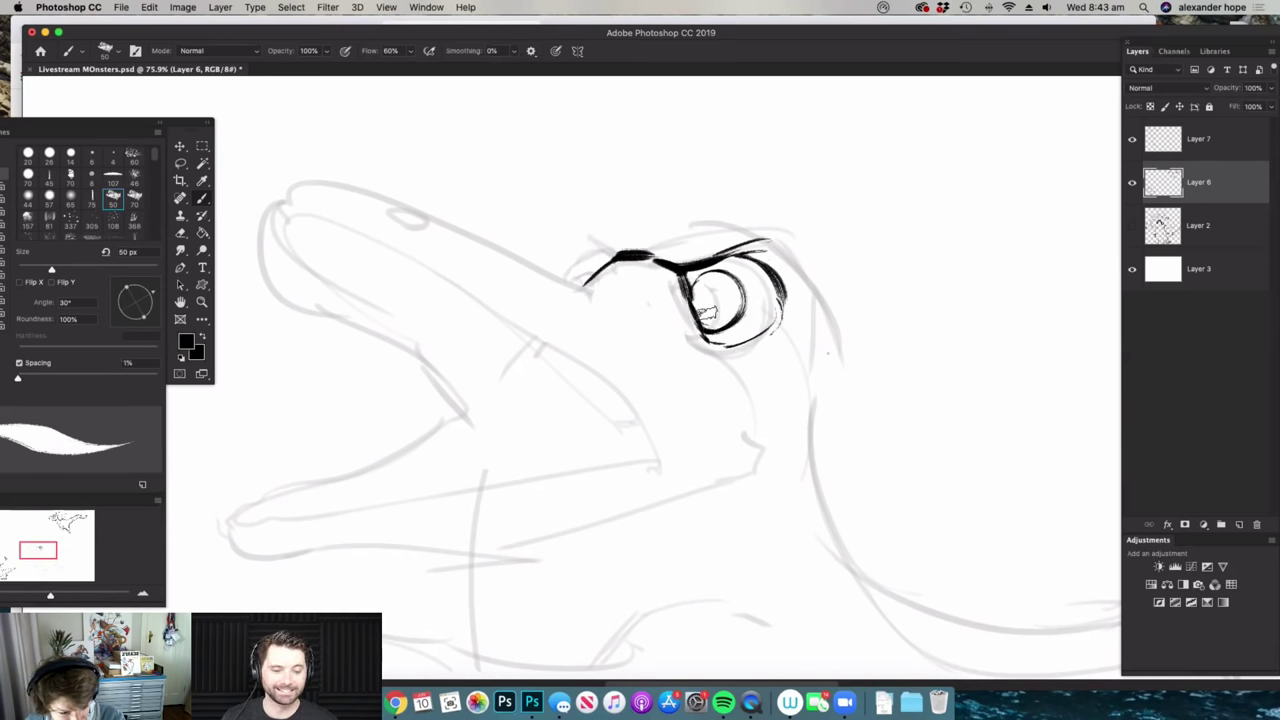
{"action": "mouse_move", "coordinate": [574, 284]}
{"action": "left_mouse_down"}
{"action": "mouse_move", "coordinate": [602, 262]}
{"action": "mouse_move", "coordinate": [577, 281]}
{"action": "left_mouse_up"}
{"action": "left_click_drag", "start_coordinate": [584, 221], "coordinate": [609, 257]}
{"action": "mouse_move", "coordinate": [628, 236]}
{"action": "left_mouse_down"}
{"action": "mouse_move", "coordinate": [752, 223]}
{"action": "mouse_move", "coordinate": [795, 252]}
{"action": "left_mouse_up"}
{"action": "left_click_drag", "start_coordinate": [712, 304], "coordinate": [711, 294]}
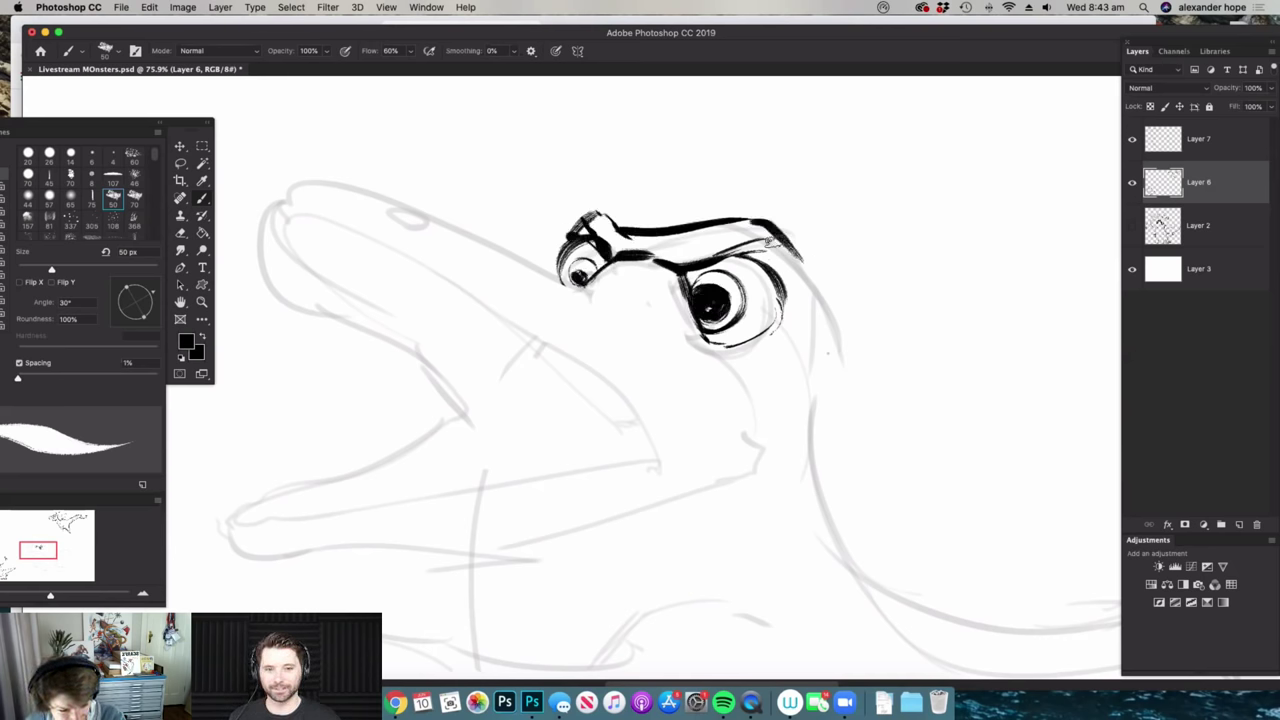
- Ink the horned snout, the upper jaw and the edges of the open mouth
{"action": "key", "text": "super+space"}
{"action": "left_click_drag", "start_coordinate": [771, 245], "coordinate": [705, 250]}
{"action": "scroll", "coordinate": [638, 260], "scroll_direction": "up", "scroll_amount": 2}
{"action": "mouse_move", "coordinate": [485, 204]}
{"action": "left_mouse_down"}
{"action": "mouse_move", "coordinate": [692, 190]}
{"action": "mouse_move", "coordinate": [644, 232]}
{"action": "mouse_move", "coordinate": [510, 173]}
{"action": "mouse_move", "coordinate": [546, 195]}
{"action": "left_mouse_up"}
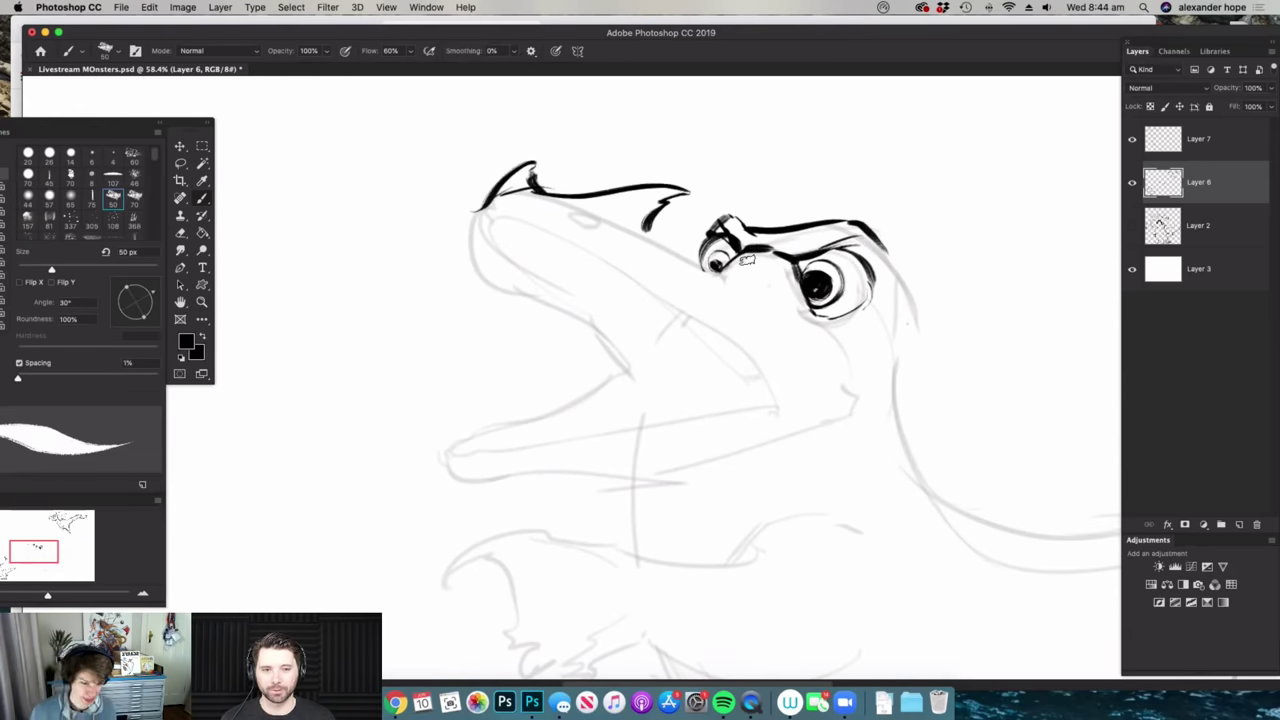
{"action": "mouse_move", "coordinate": [477, 220]}
{"action": "left_mouse_down"}
{"action": "mouse_move", "coordinate": [491, 289]}
{"action": "mouse_move", "coordinate": [634, 384]}
{"action": "mouse_move", "coordinate": [434, 449]}
{"action": "mouse_move", "coordinate": [561, 445]}
{"action": "mouse_move", "coordinate": [810, 401]}
{"action": "left_mouse_up"}
{"action": "mouse_move", "coordinate": [487, 236]}
{"action": "left_mouse_down"}
{"action": "mouse_move", "coordinate": [766, 357]}
{"action": "mouse_move", "coordinate": [825, 401]}
{"action": "left_mouse_up"}
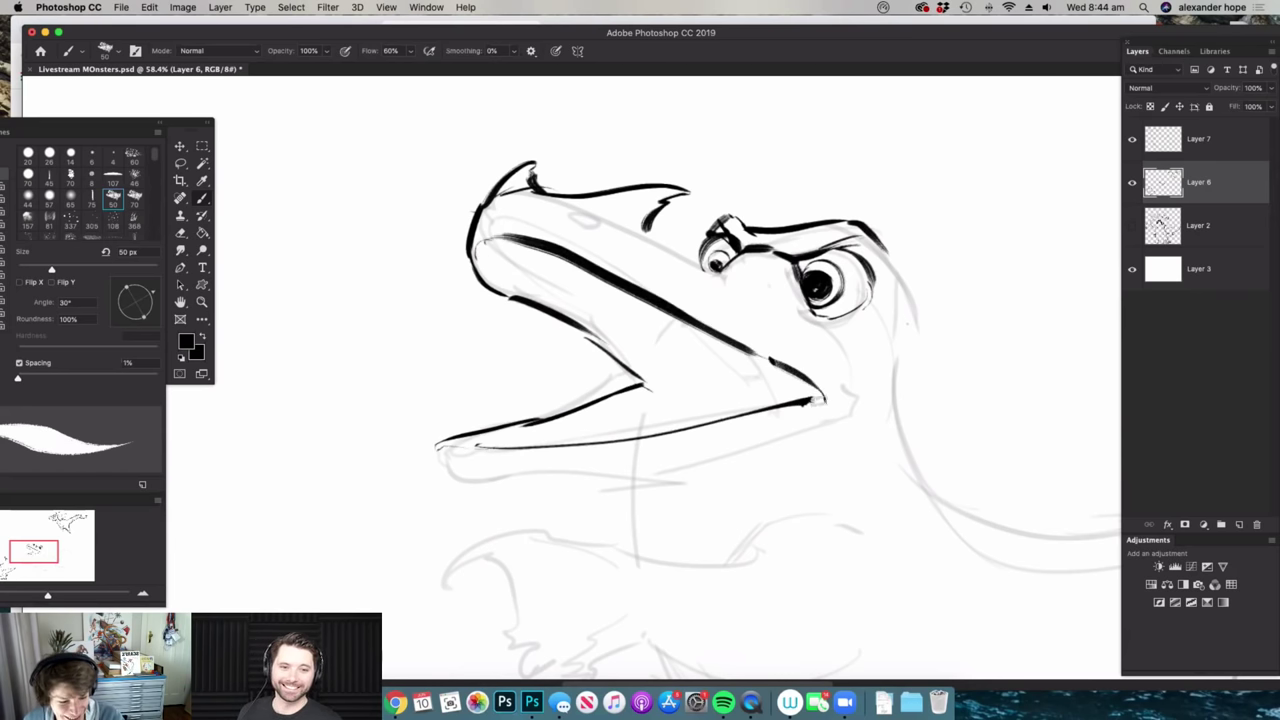
- Ink the curled tongue, hatch dark shading into the back of the mouth, and add a bag under the near eye
{"action": "mouse_move", "coordinate": [698, 338]}
{"action": "left_mouse_down"}
{"action": "mouse_move", "coordinate": [627, 407]}
{"action": "mouse_move", "coordinate": [578, 423]}
{"action": "mouse_move", "coordinate": [657, 430]}
{"action": "mouse_move", "coordinate": [703, 401]}
{"action": "mouse_move", "coordinate": [730, 416]}
{"action": "left_mouse_up"}
{"action": "mouse_move", "coordinate": [712, 352]}
{"action": "left_mouse_down"}
{"action": "mouse_move", "coordinate": [692, 396]}
{"action": "mouse_move", "coordinate": [736, 398]}
{"action": "mouse_move", "coordinate": [768, 360]}
{"action": "mouse_move", "coordinate": [778, 368]}
{"action": "mouse_move", "coordinate": [732, 414]}
{"action": "left_mouse_up"}
{"action": "mouse_move", "coordinate": [796, 374]}
{"action": "left_mouse_down"}
{"action": "mouse_move", "coordinate": [748, 408]}
{"action": "mouse_move", "coordinate": [812, 398]}
{"action": "left_mouse_up"}
{"action": "mouse_move", "coordinate": [797, 287]}
{"action": "left_mouse_down"}
{"action": "mouse_move", "coordinate": [830, 317]}
{"action": "mouse_move", "coordinate": [870, 302]}
{"action": "mouse_move", "coordinate": [864, 330]}
{"action": "left_mouse_up"}
{"action": "left_click_drag", "start_coordinate": [864, 330], "coordinate": [874, 290]}
- Ink the bridge of the snout up to the eyes, and outline the lower jaw's underside and the jaw corner
{"action": "key", "text": "z"}
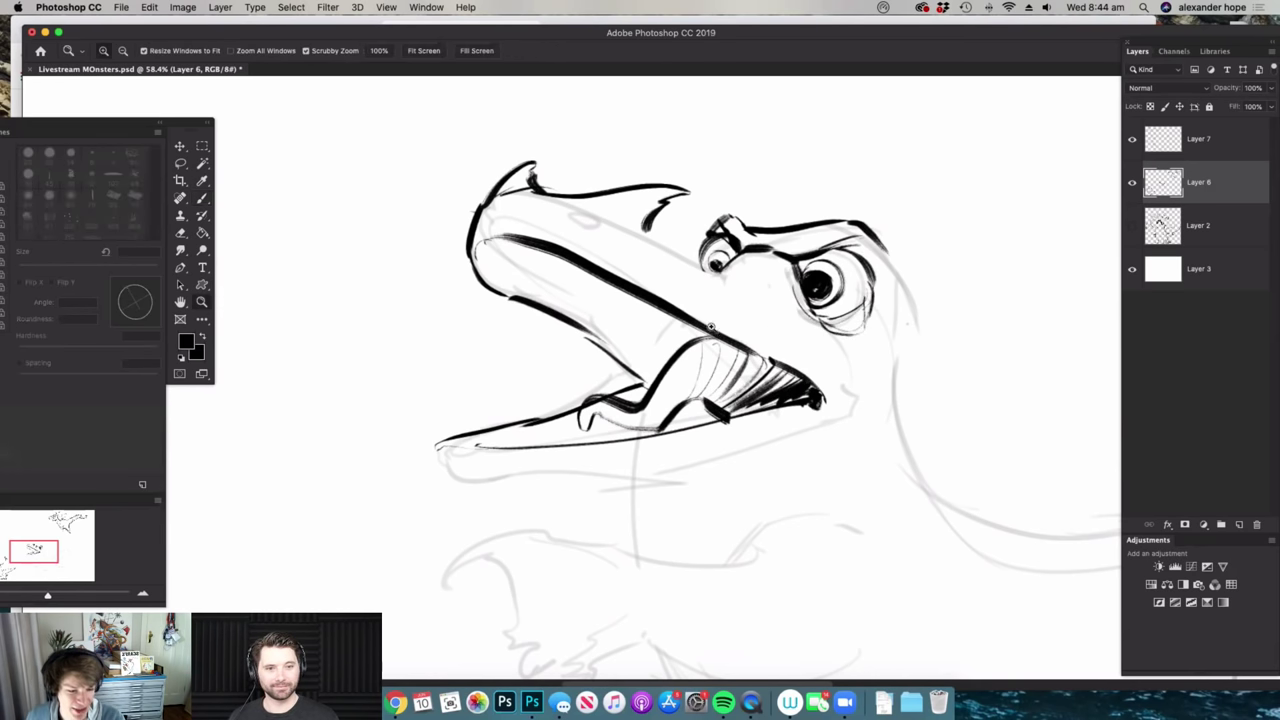
{"action": "left_click_drag", "start_coordinate": [711, 327], "coordinate": [650, 327]}
{"action": "key", "text": "b"}
{"action": "mouse_move", "coordinate": [698, 260]}
{"action": "left_mouse_down"}
{"action": "mouse_move", "coordinate": [780, 260]}
{"action": "mouse_move", "coordinate": [703, 282]}
{"action": "mouse_move", "coordinate": [798, 318]}
{"action": "mouse_move", "coordinate": [893, 386]}
{"action": "left_mouse_up"}
{"action": "key", "text": "z"}
{"action": "left_click_drag", "start_coordinate": [835, 295], "coordinate": [762, 295]}
{"action": "key", "text": "b"}
{"action": "key", "text": "z"}
{"action": "left_click_drag", "start_coordinate": [696, 460], "coordinate": [745, 460]}
{"action": "key", "text": "b"}
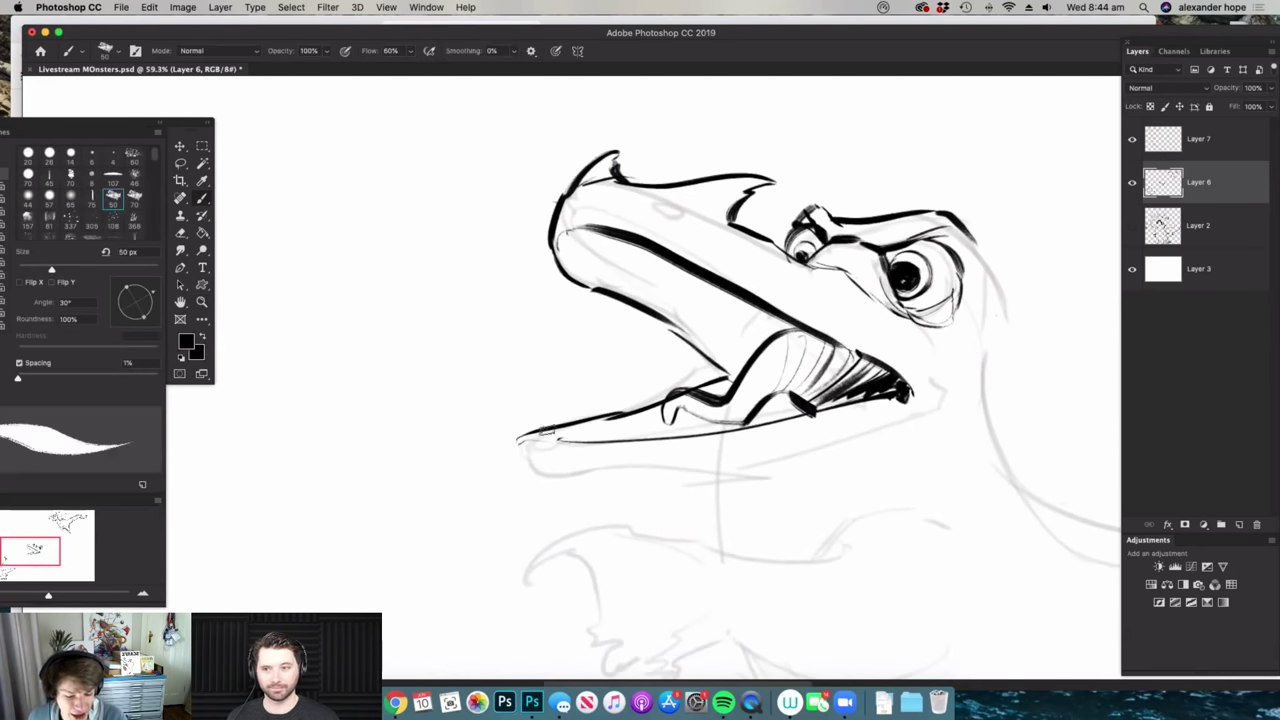
{"action": "mouse_move", "coordinate": [547, 432]}
{"action": "left_mouse_down"}
{"action": "mouse_move", "coordinate": [535, 467]}
{"action": "mouse_move", "coordinate": [577, 473]}
{"action": "mouse_move", "coordinate": [561, 469]}
{"action": "mouse_move", "coordinate": [706, 470]}
{"action": "mouse_move", "coordinate": [905, 432]}
{"action": "left_mouse_up"}
{"action": "mouse_move", "coordinate": [910, 320]}
{"action": "left_mouse_down"}
{"action": "mouse_move", "coordinate": [955, 398]}
{"action": "mouse_move", "coordinate": [935, 442]}
{"action": "mouse_move", "coordinate": [845, 440]}
{"action": "mouse_move", "coordinate": [884, 429]}
{"action": "left_mouse_up"}
- Ink a pointed horn and jagged frill behind the creature's eye and cheek
{"action": "key", "text": "super+space"}
{"action": "left_click_drag", "start_coordinate": [762, 386], "coordinate": [690, 390]}
{"action": "left_click_drag", "start_coordinate": [968, 436], "coordinate": [1045, 443]}
{"action": "mouse_move", "coordinate": [810, 226]}
{"action": "left_mouse_down"}
{"action": "mouse_move", "coordinate": [848, 274]}
{"action": "mouse_move", "coordinate": [910, 264]}
{"action": "mouse_move", "coordinate": [864, 291]}
{"action": "mouse_move", "coordinate": [860, 326]}
{"action": "left_mouse_up"}
{"action": "mouse_move", "coordinate": [818, 233]}
{"action": "left_mouse_down"}
{"action": "mouse_move", "coordinate": [847, 298]}
{"action": "mouse_move", "coordinate": [827, 288]}
{"action": "mouse_move", "coordinate": [837, 362]}
{"action": "left_mouse_up"}
{"action": "key", "text": "super+space"}
{"action": "left_click_drag", "start_coordinate": [826, 284], "coordinate": [764, 296]}
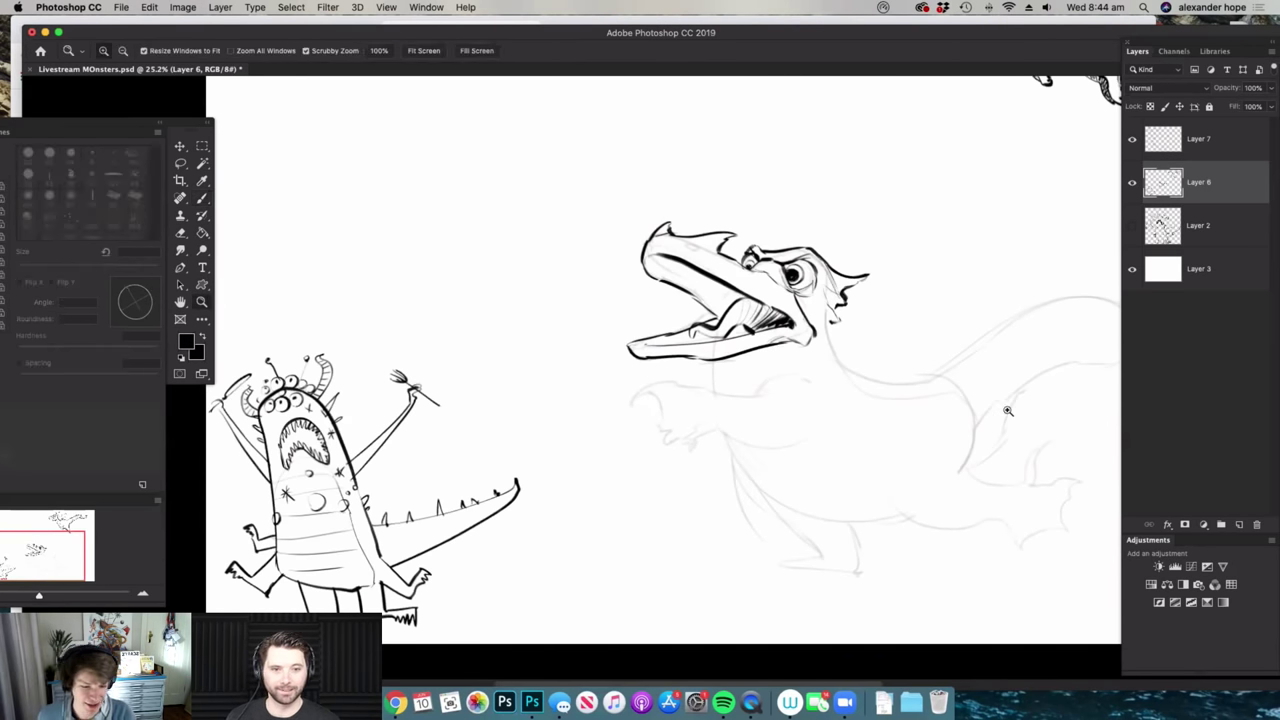
- Ink a bold line along the back of the neck and down the back to the tail base
{"action": "scroll", "coordinate": [779, 348], "scroll_direction": "up", "scroll_amount": 2}
{"action": "mouse_move", "coordinate": [685, 303]}
{"action": "left_mouse_down"}
{"action": "mouse_move", "coordinate": [770, 361]}
{"action": "mouse_move", "coordinate": [847, 338]}
{"action": "mouse_move", "coordinate": [733, 335]}
{"action": "mouse_move", "coordinate": [868, 327]}
{"action": "left_mouse_up"}
{"action": "mouse_move", "coordinate": [785, 290]}
{"action": "left_mouse_down"}
{"action": "mouse_move", "coordinate": [591, 360]}
{"action": "mouse_move", "coordinate": [690, 350]}
{"action": "left_mouse_up"}
{"action": "left_click_drag", "start_coordinate": [545, 275], "coordinate": [605, 275]}
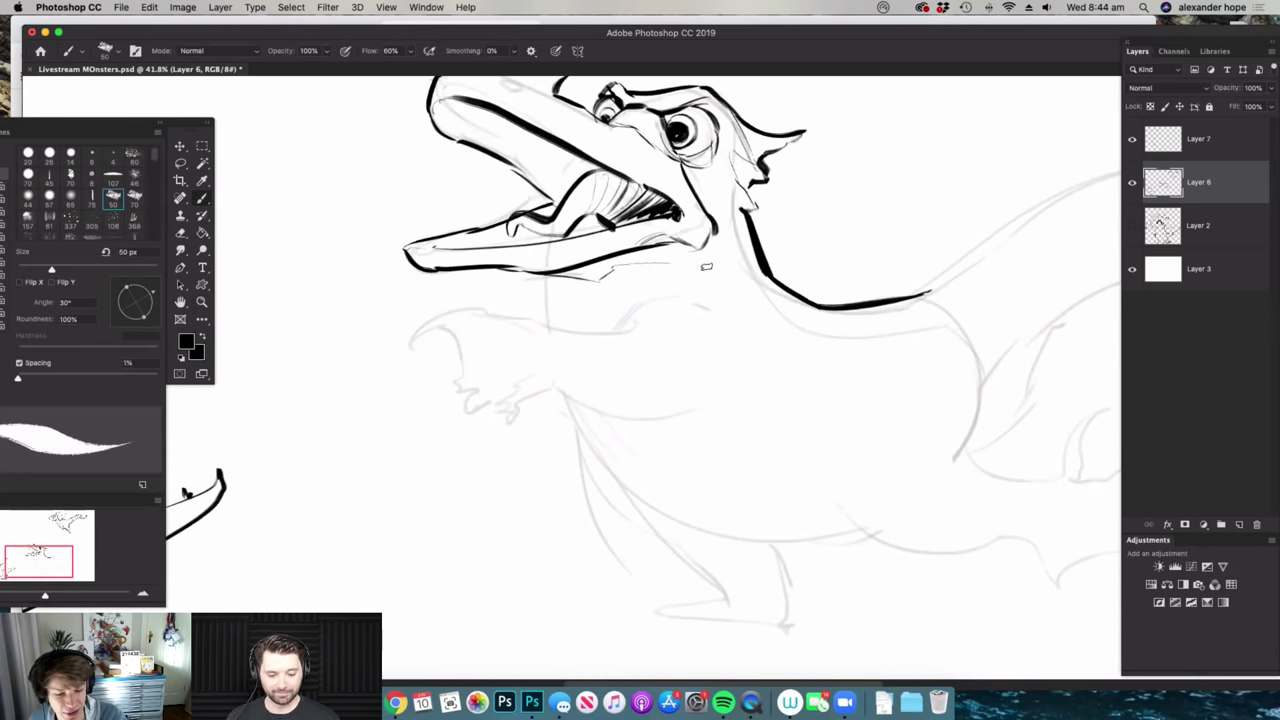
- Add wrinkles and small warts around the jaw and cheek, and ink the front of the throat
{"action": "mouse_move", "coordinate": [716, 230]}
{"action": "left_mouse_down"}
{"action": "mouse_move", "coordinate": [708, 273]}
{"action": "mouse_move", "coordinate": [660, 268]}
{"action": "left_mouse_up"}
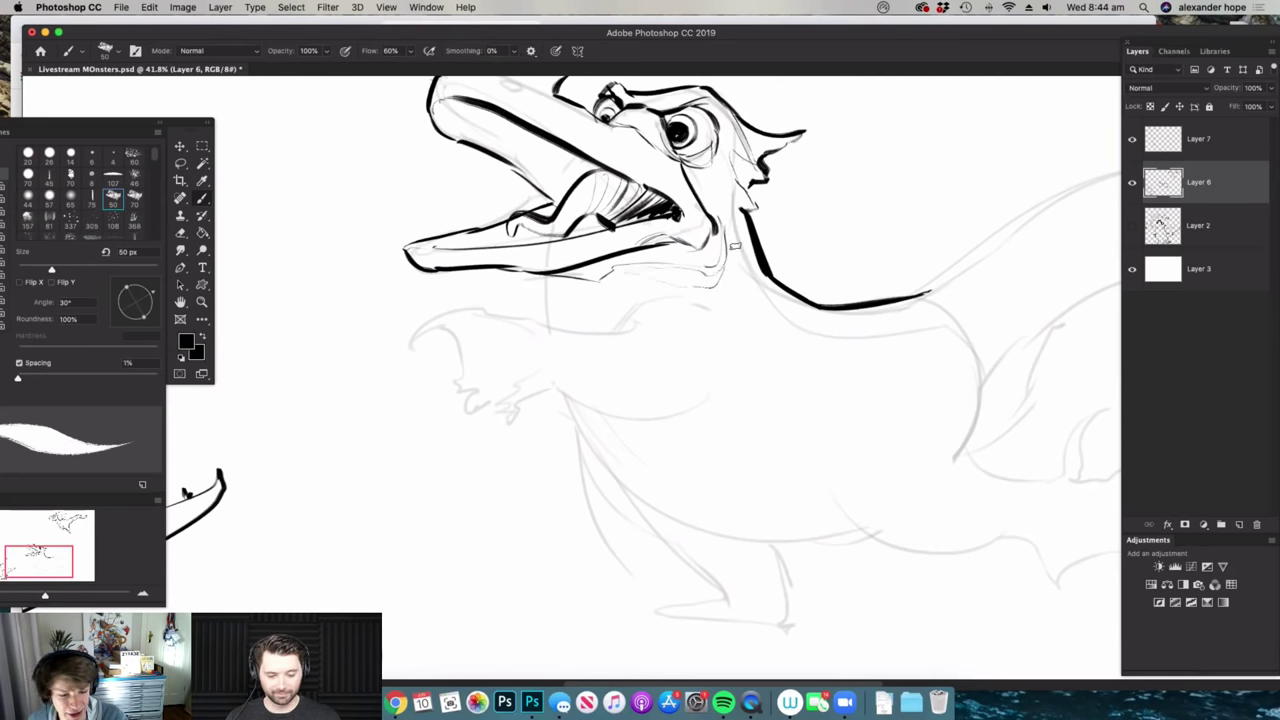
{"action": "scroll", "coordinate": [735, 245], "scroll_direction": "up", "scroll_amount": 2}
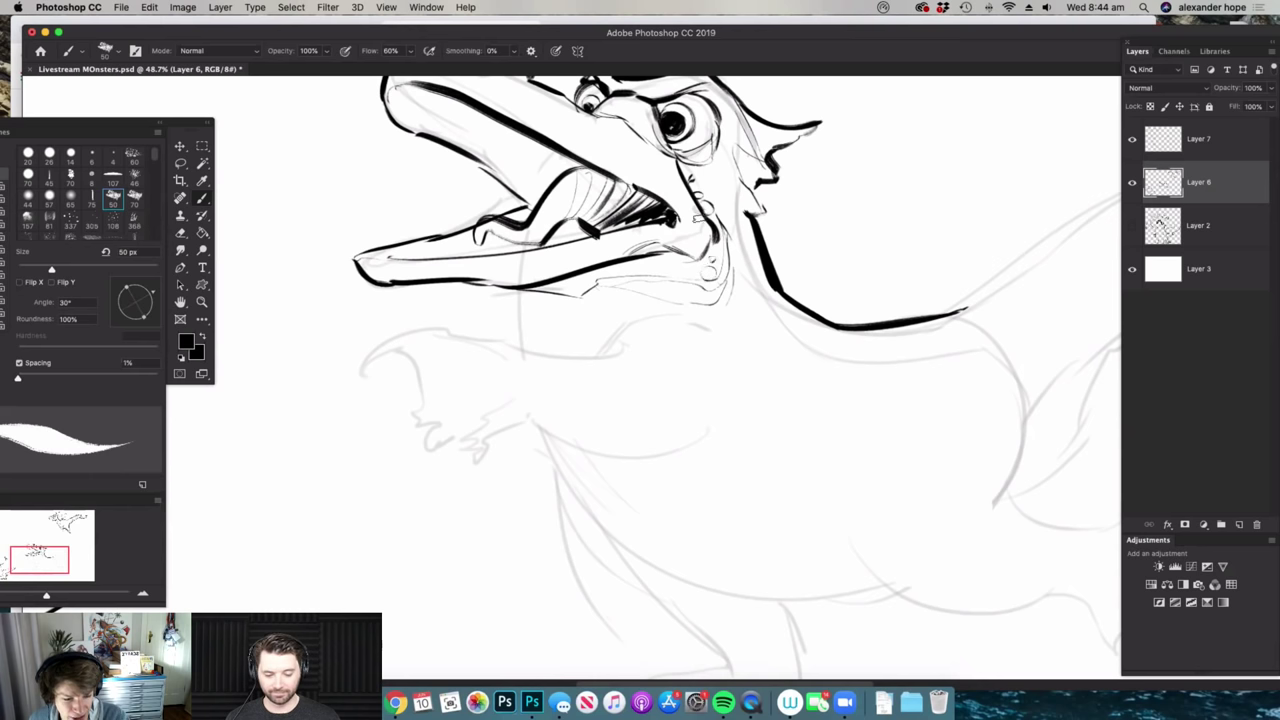
{"action": "left_click_drag", "start_coordinate": [715, 246], "coordinate": [702, 267]}
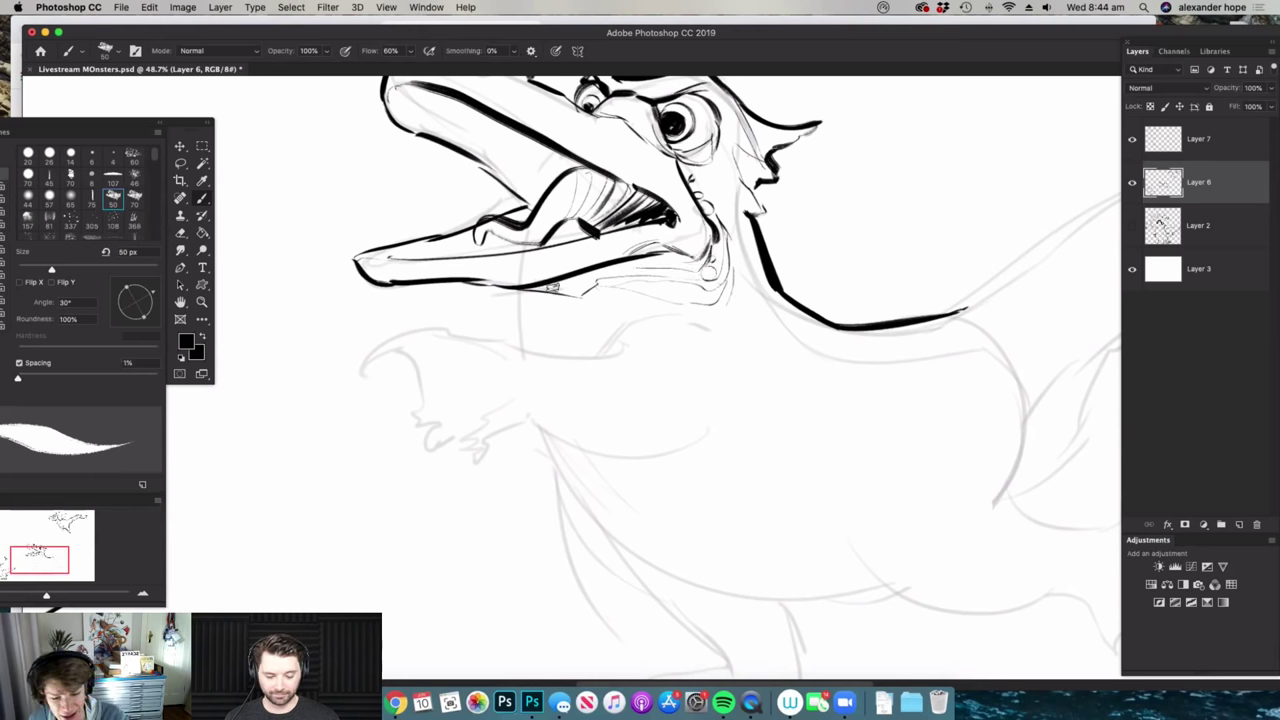
{"action": "left_click_drag", "start_coordinate": [524, 292], "coordinate": [522, 320]}
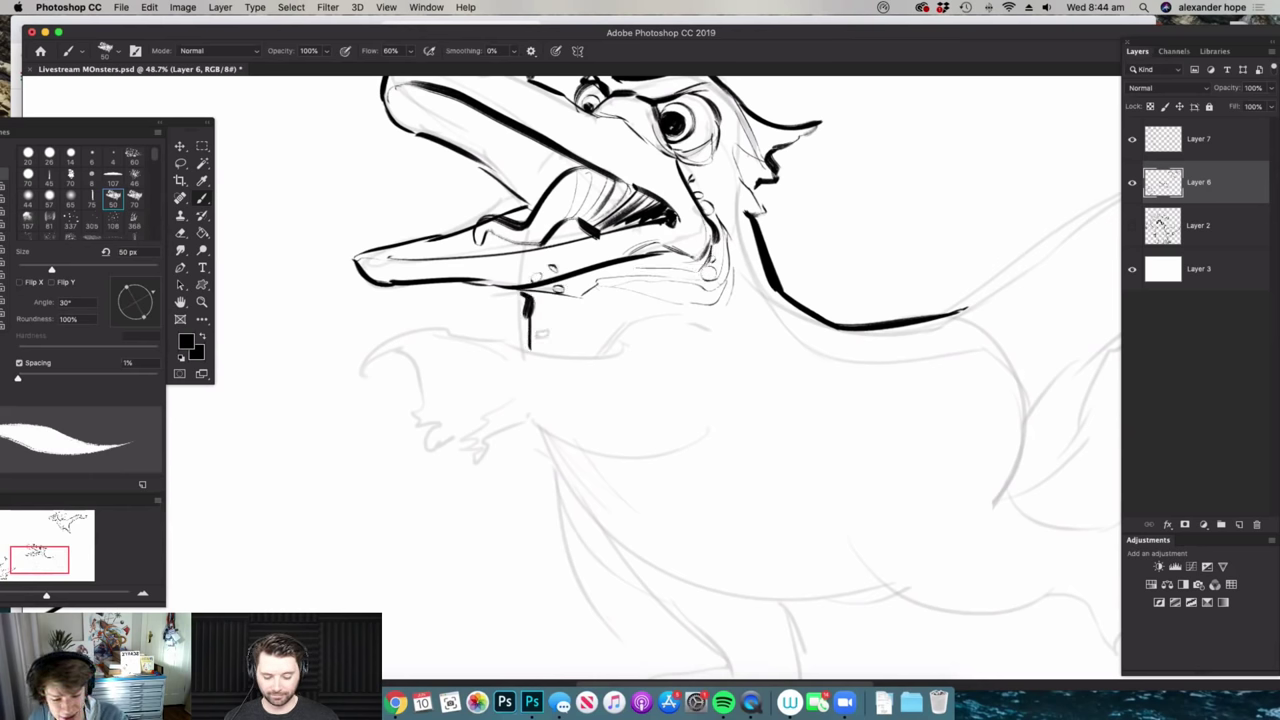
- Ink the raised front arm with a webbed, pointed hand and finger lines across the webbing
{"action": "mouse_move", "coordinate": [722, 338]}
{"action": "left_mouse_down"}
{"action": "mouse_move", "coordinate": [660, 331]}
{"action": "mouse_move", "coordinate": [729, 323]}
{"action": "mouse_move", "coordinate": [641, 347]}
{"action": "mouse_move", "coordinate": [555, 320]}
{"action": "mouse_move", "coordinate": [430, 340]}
{"action": "mouse_move", "coordinate": [548, 436]}
{"action": "mouse_move", "coordinate": [614, 392]}
{"action": "left_mouse_up"}
{"action": "mouse_move", "coordinate": [559, 323]}
{"action": "left_mouse_down"}
{"action": "mouse_move", "coordinate": [617, 399]}
{"action": "mouse_move", "coordinate": [518, 403]}
{"action": "left_mouse_up"}
{"action": "mouse_move", "coordinate": [604, 362]}
{"action": "left_mouse_down"}
{"action": "mouse_move", "coordinate": [512, 340]}
{"action": "mouse_move", "coordinate": [467, 390]}
{"action": "left_mouse_up"}
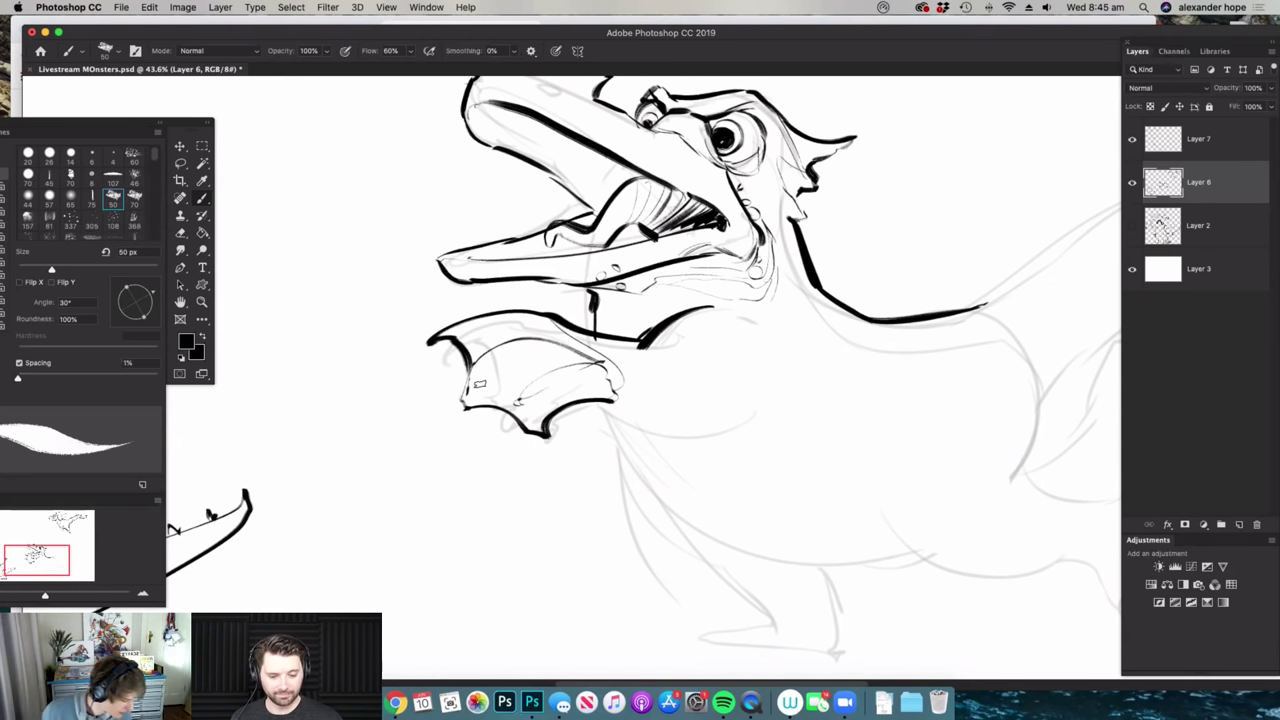
{"action": "left_click_drag", "start_coordinate": [626, 322], "coordinate": [570, 328]}
{"action": "left_click_drag", "start_coordinate": [680, 388], "coordinate": [740, 386]}
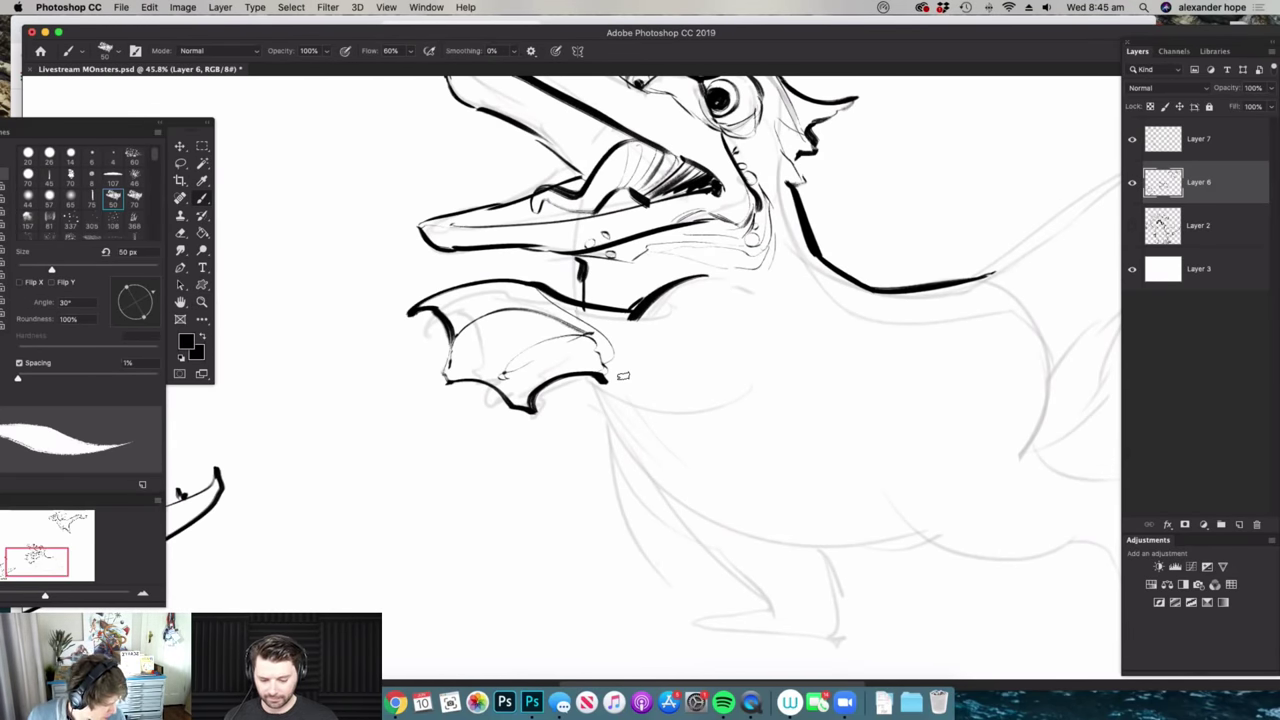
- Ink the underside of the front arm and the outline of the long, rounded tail
{"action": "left_click_drag", "start_coordinate": [650, 353], "coordinate": [594, 360]}
{"action": "left_click_drag", "start_coordinate": [704, 380], "coordinate": [782, 382]}
{"action": "left_click_drag", "start_coordinate": [557, 361], "coordinate": [748, 415]}
{"action": "left_click_drag", "start_coordinate": [596, 281], "coordinate": [722, 215]}
{"action": "left_click_drag", "start_coordinate": [614, 254], "coordinate": [655, 219]}
{"action": "mouse_move", "coordinate": [608, 254]}
{"action": "left_mouse_down"}
{"action": "mouse_move", "coordinate": [642, 225]}
{"action": "mouse_move", "coordinate": [549, 245]}
{"action": "left_mouse_up"}
- Ink the leg beneath the belly with its webbed foot
{"action": "left_click_drag", "start_coordinate": [795, 368], "coordinate": [840, 368]}
{"action": "mouse_move", "coordinate": [521, 286]}
{"action": "left_mouse_down"}
{"action": "mouse_move", "coordinate": [687, 498]}
{"action": "mouse_move", "coordinate": [683, 526]}
{"action": "mouse_move", "coordinate": [703, 527]}
{"action": "left_mouse_up"}
{"action": "mouse_move", "coordinate": [686, 490]}
{"action": "left_mouse_down"}
{"action": "mouse_move", "coordinate": [599, 520]}
{"action": "mouse_move", "coordinate": [641, 537]}
{"action": "mouse_move", "coordinate": [726, 540]}
{"action": "mouse_move", "coordinate": [788, 506]}
{"action": "mouse_move", "coordinate": [767, 470]}
{"action": "mouse_move", "coordinate": [772, 432]}
{"action": "left_mouse_up"}
{"action": "left_click_drag", "start_coordinate": [661, 460], "coordinate": [724, 492]}
{"action": "mouse_move", "coordinate": [724, 492]}
{"action": "left_mouse_down"}
{"action": "mouse_move", "coordinate": [768, 441]}
{"action": "mouse_move", "coordinate": [724, 494]}
{"action": "left_mouse_up"}
{"action": "mouse_move", "coordinate": [764, 452]}
{"action": "left_mouse_down"}
{"action": "mouse_move", "coordinate": [746, 497]}
{"action": "mouse_move", "coordinate": [764, 456]}
{"action": "left_mouse_up"}
- Ink the hind leg stretched out behind the body, ending in a webbed foot
{"action": "key", "text": "super+space"}
{"action": "left_click_drag", "start_coordinate": [688, 469], "coordinate": [570, 469]}
{"action": "key", "text": "super+space"}
{"action": "left_click_drag", "start_coordinate": [962, 392], "coordinate": [1070, 390]}
{"action": "mouse_move", "coordinate": [762, 232]}
{"action": "left_mouse_down"}
{"action": "mouse_move", "coordinate": [1062, 162]}
{"action": "mouse_move", "coordinate": [1064, 196]}
{"action": "mouse_move", "coordinate": [873, 235]}
{"action": "left_mouse_up"}
{"action": "mouse_move", "coordinate": [803, 321]}
{"action": "left_mouse_down"}
{"action": "mouse_move", "coordinate": [924, 217]}
{"action": "mouse_move", "coordinate": [831, 246]}
{"action": "mouse_move", "coordinate": [1056, 186]}
{"action": "mouse_move", "coordinate": [824, 273]}
{"action": "mouse_move", "coordinate": [800, 320]}
{"action": "mouse_move", "coordinate": [795, 402]}
{"action": "mouse_move", "coordinate": [950, 362]}
{"action": "mouse_move", "coordinate": [920, 399]}
{"action": "mouse_move", "coordinate": [912, 488]}
{"action": "mouse_move", "coordinate": [860, 558]}
{"action": "mouse_move", "coordinate": [857, 458]}
{"action": "mouse_move", "coordinate": [917, 398]}
{"action": "mouse_move", "coordinate": [864, 455]}
{"action": "left_mouse_up"}
{"action": "mouse_move", "coordinate": [906, 412]}
{"action": "left_mouse_down"}
{"action": "mouse_move", "coordinate": [880, 512]}
{"action": "mouse_move", "coordinate": [900, 472]}
{"action": "mouse_move", "coordinate": [655, 450]}
{"action": "left_mouse_up"}
- Ink the rounded contour of the hind thigh and the curved line of the belly
{"action": "left_click_drag", "start_coordinate": [623, 350], "coordinate": [660, 455]}
{"action": "mouse_move", "coordinate": [770, 333]}
{"action": "left_mouse_down"}
{"action": "mouse_move", "coordinate": [730, 302]}
{"action": "mouse_move", "coordinate": [637, 319]}
{"action": "left_mouse_up"}
{"action": "left_click_drag", "start_coordinate": [626, 352], "coordinate": [622, 400]}
{"action": "key", "text": "z"}
{"action": "left_click_drag", "start_coordinate": [624, 448], "coordinate": [668, 448]}
{"action": "key", "text": "b"}
{"action": "mouse_move", "coordinate": [352, 304]}
{"action": "left_mouse_down"}
{"action": "mouse_move", "coordinate": [507, 460]}
{"action": "mouse_move", "coordinate": [741, 460]}
{"action": "mouse_move", "coordinate": [726, 466]}
{"action": "left_mouse_up"}
- Erase the lines overlapping where the thigh meets the belly, and ink a fold from the arm toward the thigh
{"action": "key", "text": "e"}
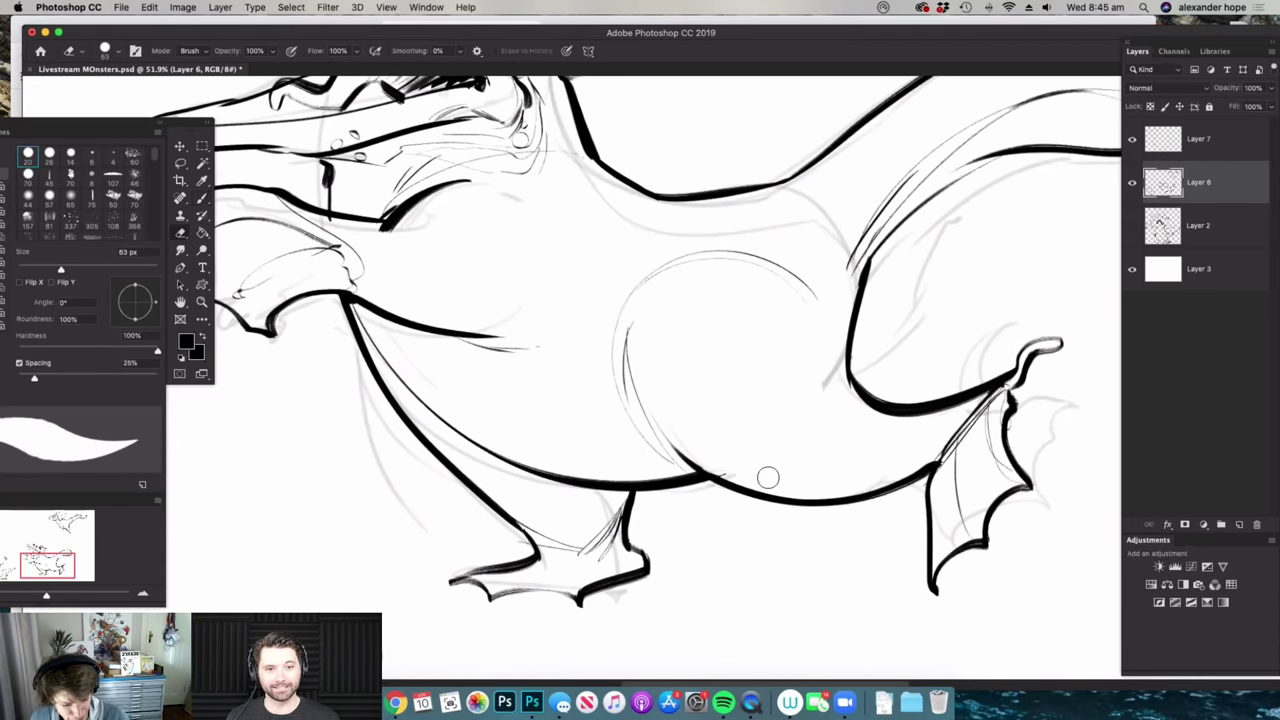
{"action": "key", "text": "b"}
{"action": "key", "text": "z"}
{"action": "mouse_move", "coordinate": [750, 484]}
{"action": "left_mouse_down"}
{"action": "mouse_move", "coordinate": [660, 263]}
{"action": "mouse_move", "coordinate": [655, 330]}
{"action": "left_mouse_up"}
{"action": "key", "text": "b"}
{"action": "key", "text": "z"}
{"action": "left_click_drag", "start_coordinate": [645, 384], "coordinate": [713, 384]}
{"action": "key", "text": "b"}
{"action": "mouse_move", "coordinate": [557, 392]}
{"action": "left_mouse_down"}
{"action": "mouse_move", "coordinate": [603, 436]}
{"action": "mouse_move", "coordinate": [685, 463]}
{"action": "mouse_move", "coordinate": [645, 440]}
{"action": "left_mouse_up"}
- Hatch shading inside the upper jaw and add bristly hairs above the creature's brow
{"action": "key", "text": "z"}
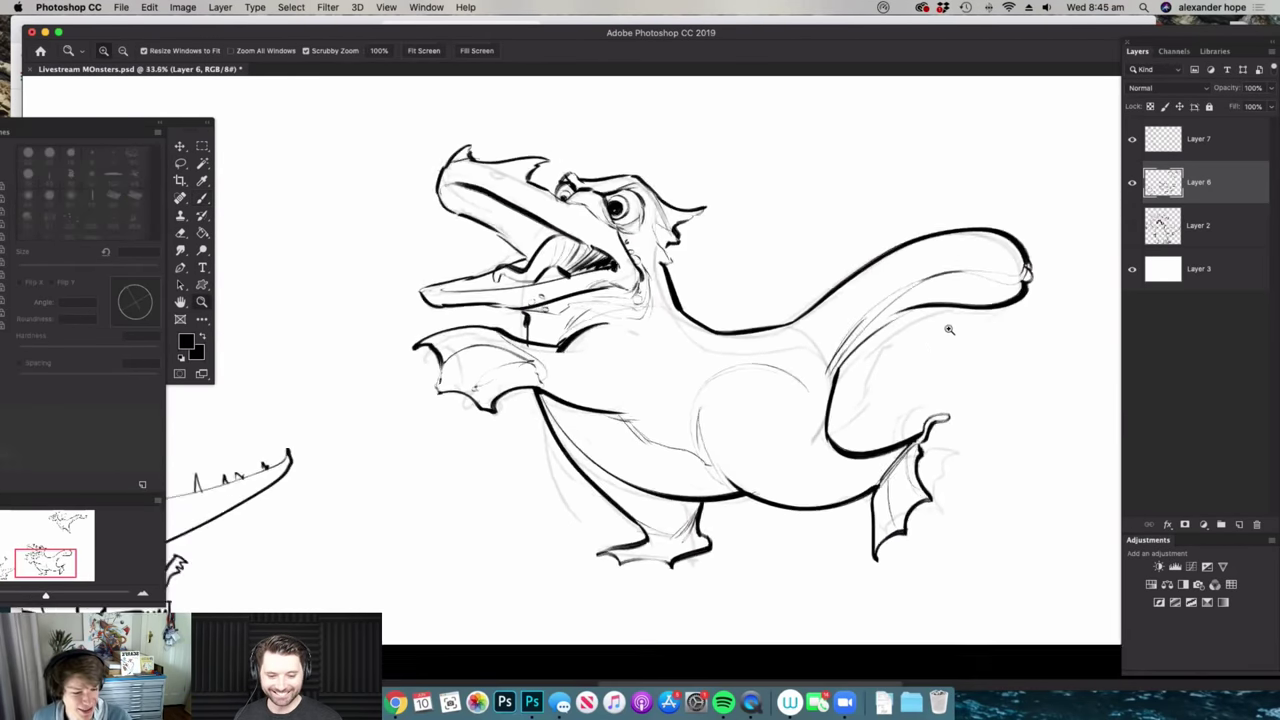
{"action": "left_click_drag", "start_coordinate": [914, 535], "coordinate": [941, 490]}
{"action": "key", "text": "b"}
{"action": "left_click_drag", "start_coordinate": [765, 449], "coordinate": [790, 449]}
{"action": "key", "text": "b"}
{"action": "mouse_move", "coordinate": [808, 387]}
{"action": "left_mouse_down"}
{"action": "mouse_move", "coordinate": [673, 466]}
{"action": "mouse_move", "coordinate": [936, 318]}
{"action": "mouse_move", "coordinate": [593, 300]}
{"action": "mouse_move", "coordinate": [640, 300]}
{"action": "left_mouse_up"}
{"action": "key", "text": "z"}
{"action": "key", "text": "b"}
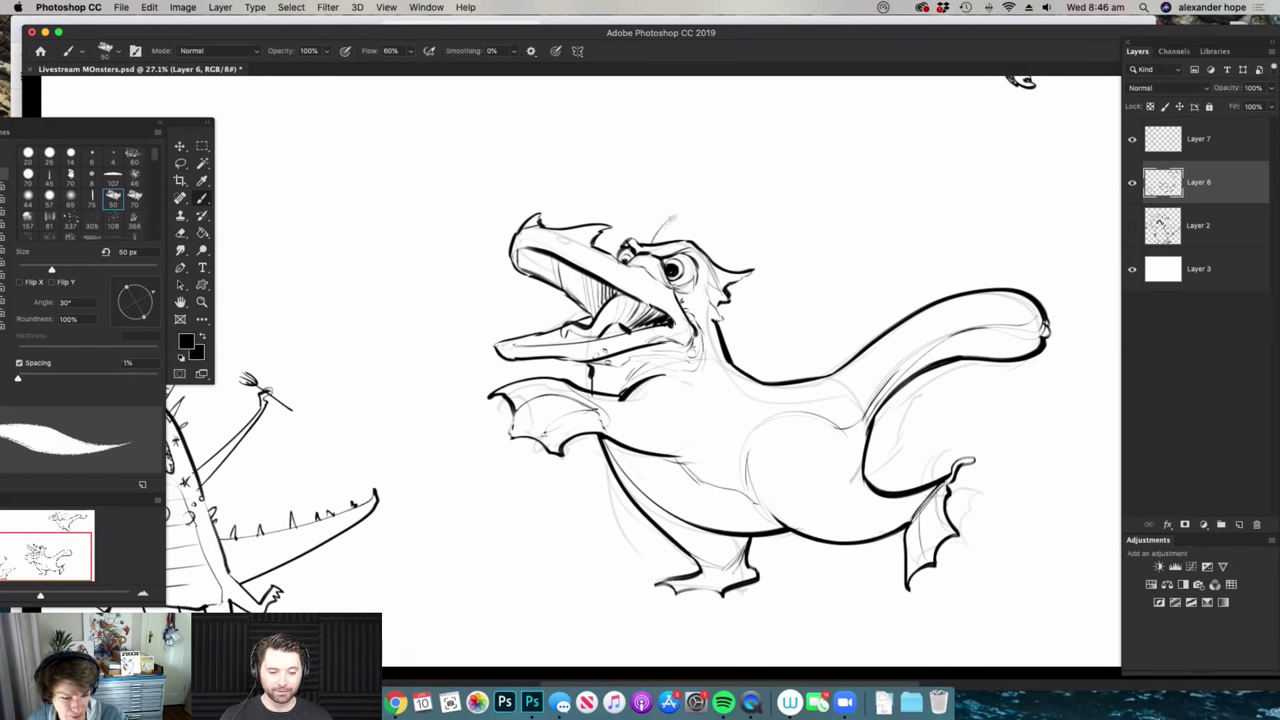
{"action": "key", "text": "z"}
{"action": "left_click_drag", "start_coordinate": [672, 230], "coordinate": [600, 232]}
{"action": "key", "text": "b"}
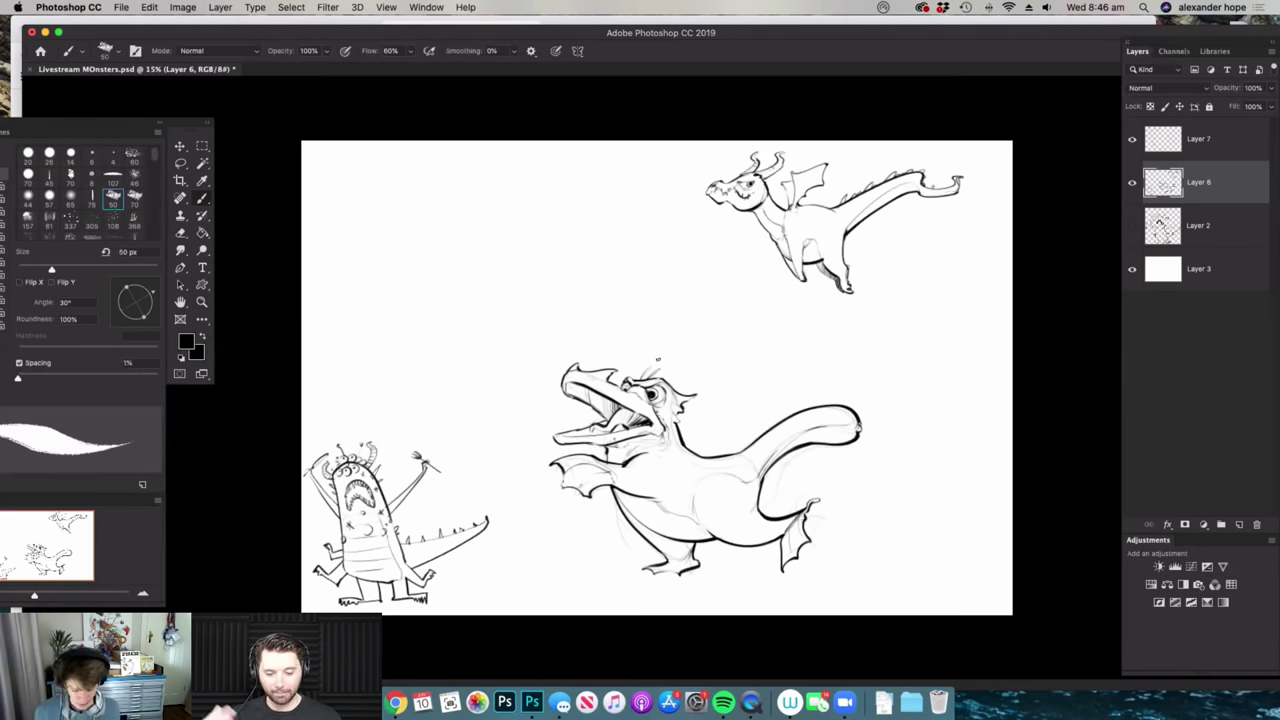
- Scale down the inked creature, rotate it clockwise and move it left, closer to the many-eyed monster
{"action": "key", "text": "v"}
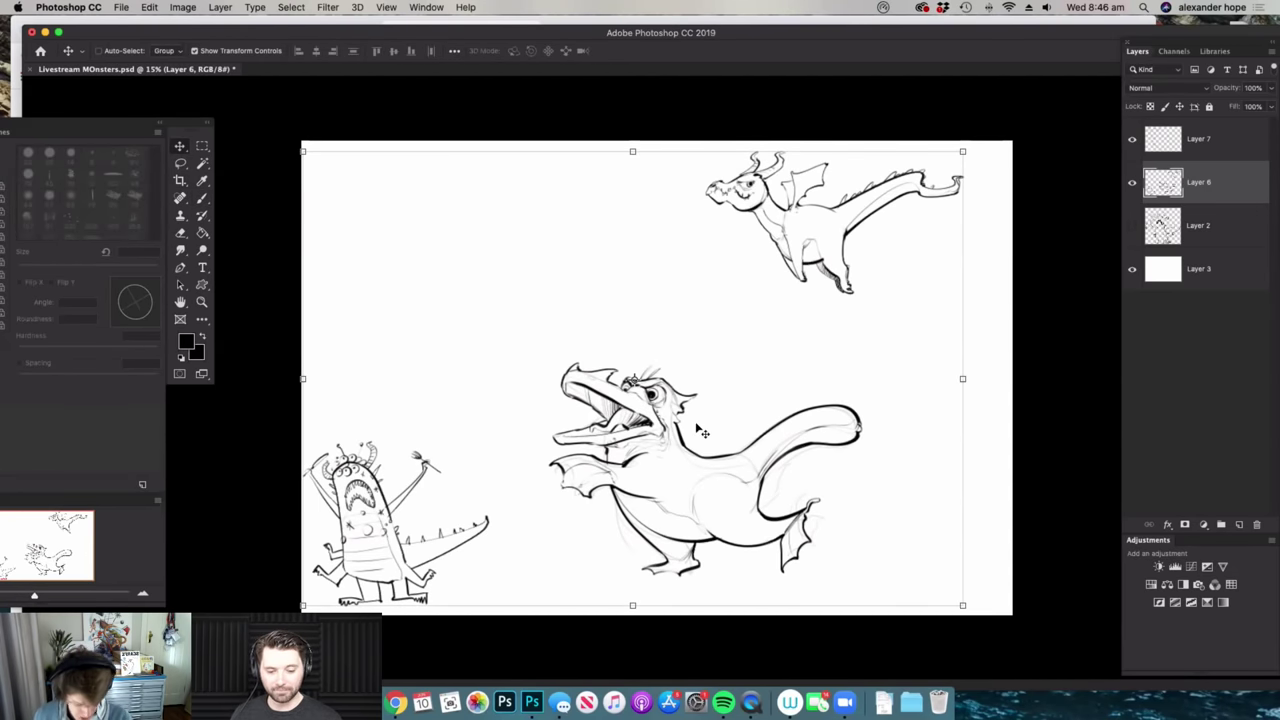
{"action": "key", "text": "m"}
{"action": "left_click_drag", "start_coordinate": [534, 338], "coordinate": [916, 605]}
{"action": "key", "text": "v"}
{"action": "left_click_drag", "start_coordinate": [915, 339], "coordinate": [851, 469]}
{"action": "left_click_drag", "start_coordinate": [777, 499], "coordinate": [658, 434]}
{"action": "key", "text": "Return"}
{"action": "key", "text": "m"}
{"action": "key", "text": "super+d"}
{"action": "left_click_drag", "start_coordinate": [543, 584], "coordinate": [690, 562]}
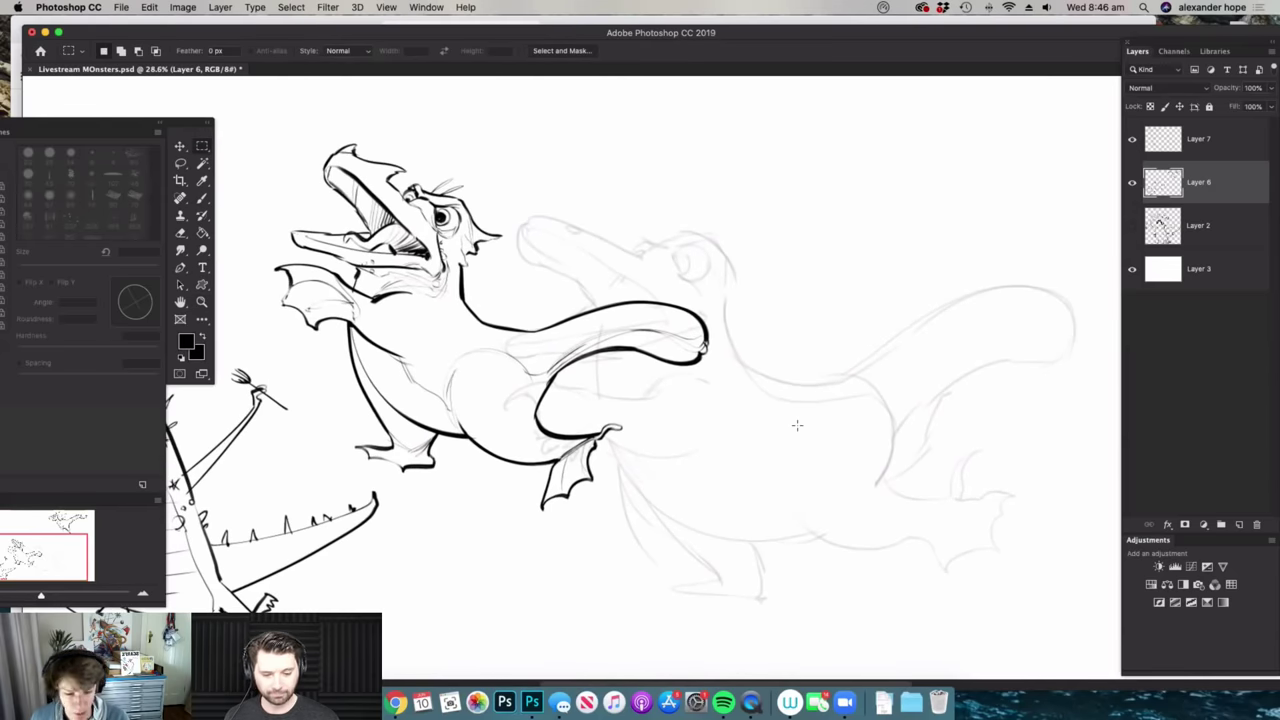
- Delete Layer 7, which holds the faint rough sketch of the open-jawed creature
{"action": "left_click", "coordinate": [1210, 150]}
{"action": "key", "text": "Delete"}
{"action": "key", "text": "z"}
{"action": "left_click_drag", "start_coordinate": [740, 330], "coordinate": [668, 405]}
{"action": "scroll", "coordinate": [600, 520], "scroll_direction": "up", "scroll_amount": 3}
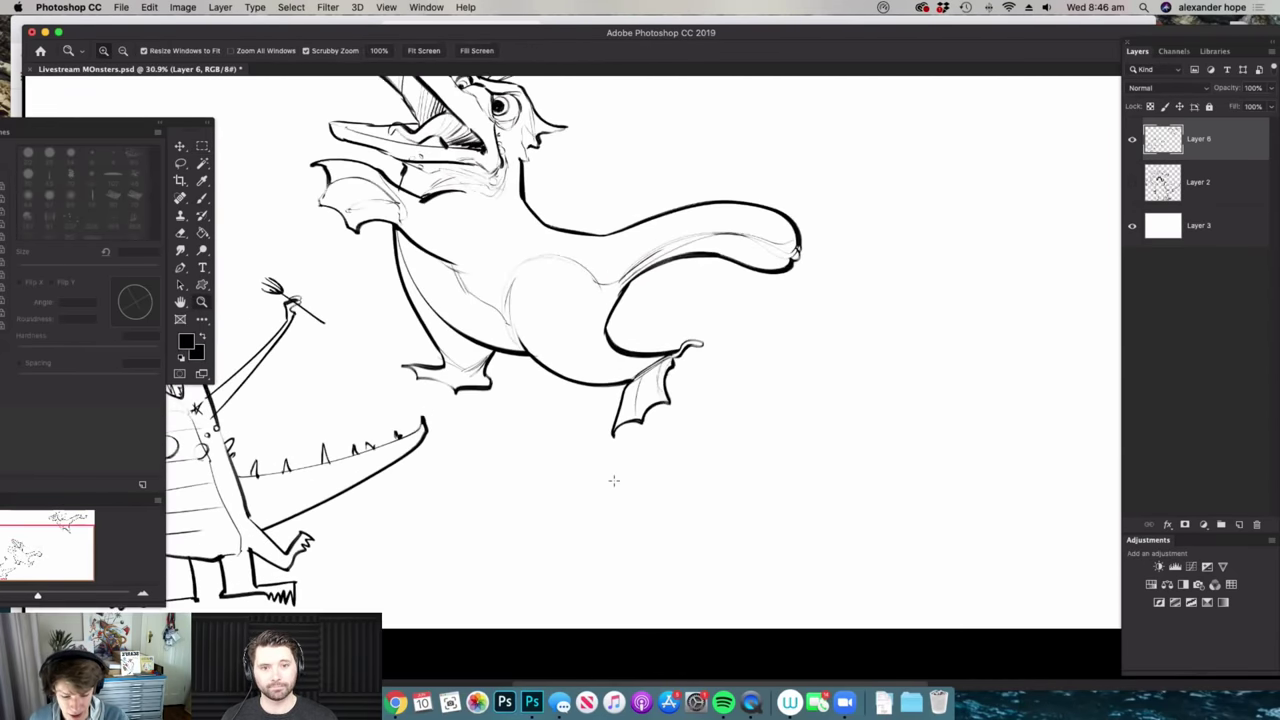
- Draw bubbles of varied sizes around the creature's legs and tail and trailing down below its belly
{"action": "key", "text": "b"}
{"action": "left_click_drag", "start_coordinate": [630, 462], "coordinate": [618, 458]}
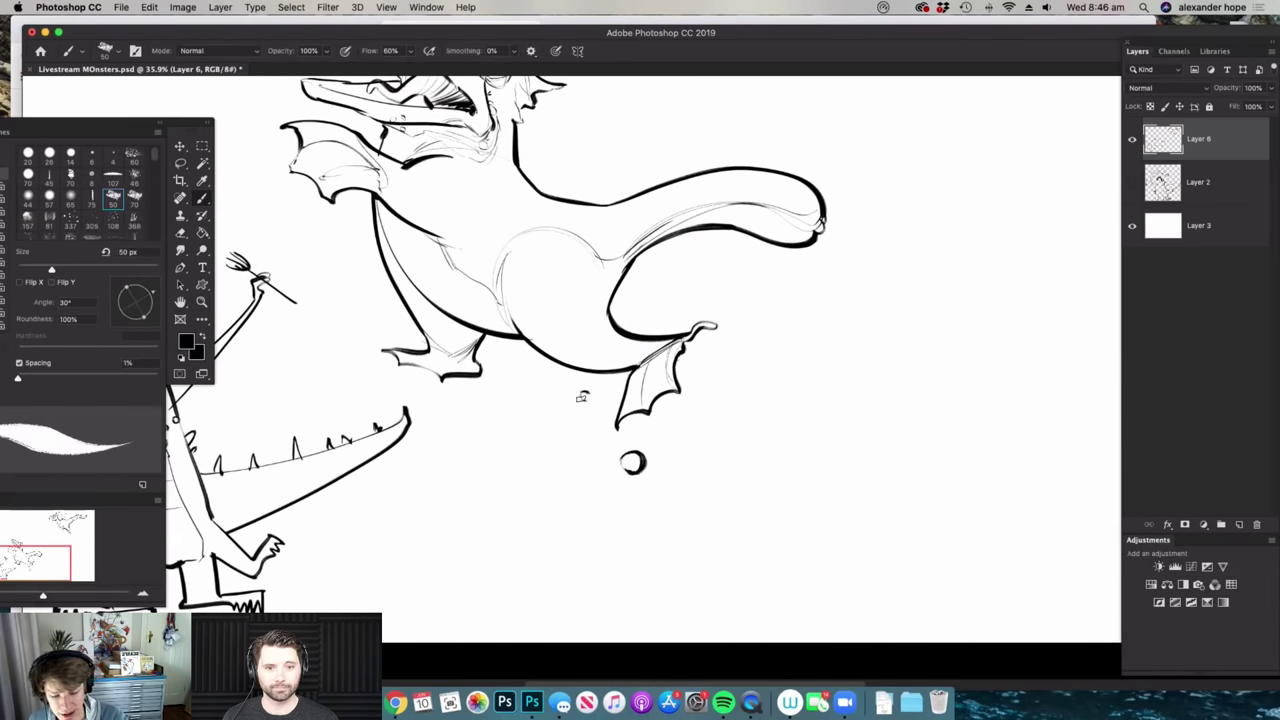
{"action": "left_click_drag", "start_coordinate": [507, 379], "coordinate": [505, 378]}
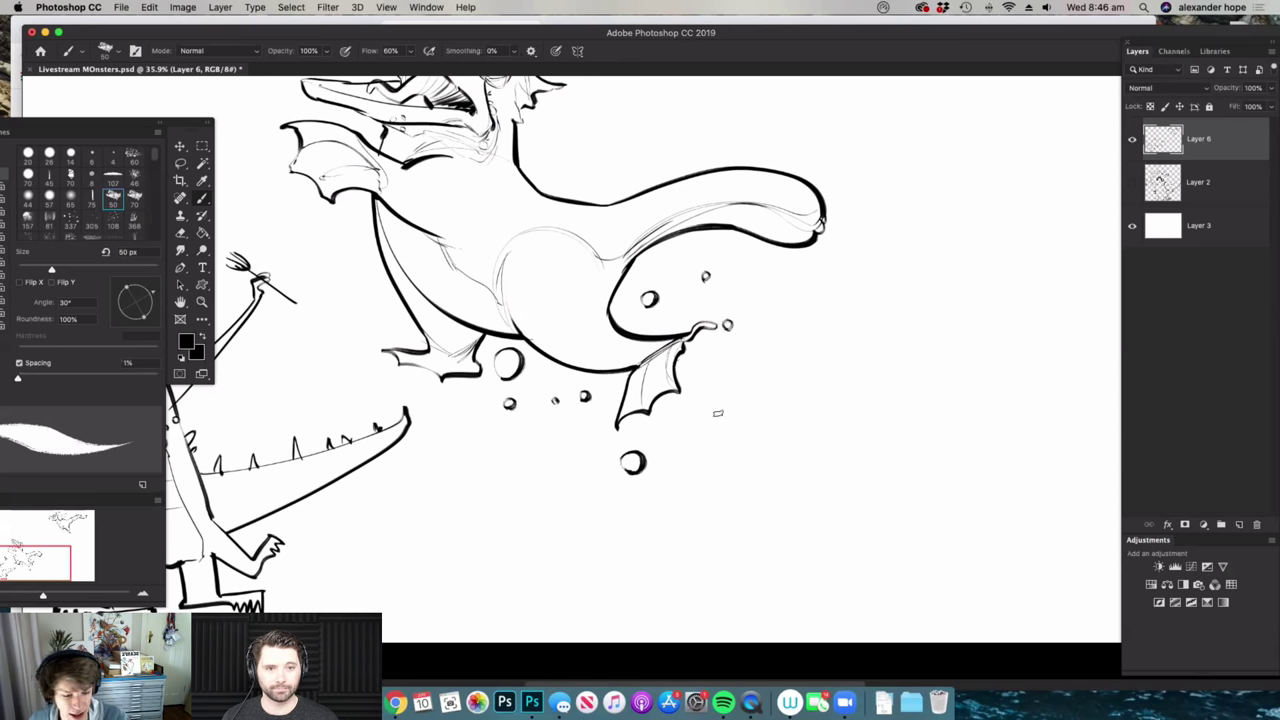
{"action": "left_click_drag", "start_coordinate": [670, 578], "coordinate": [674, 577]}
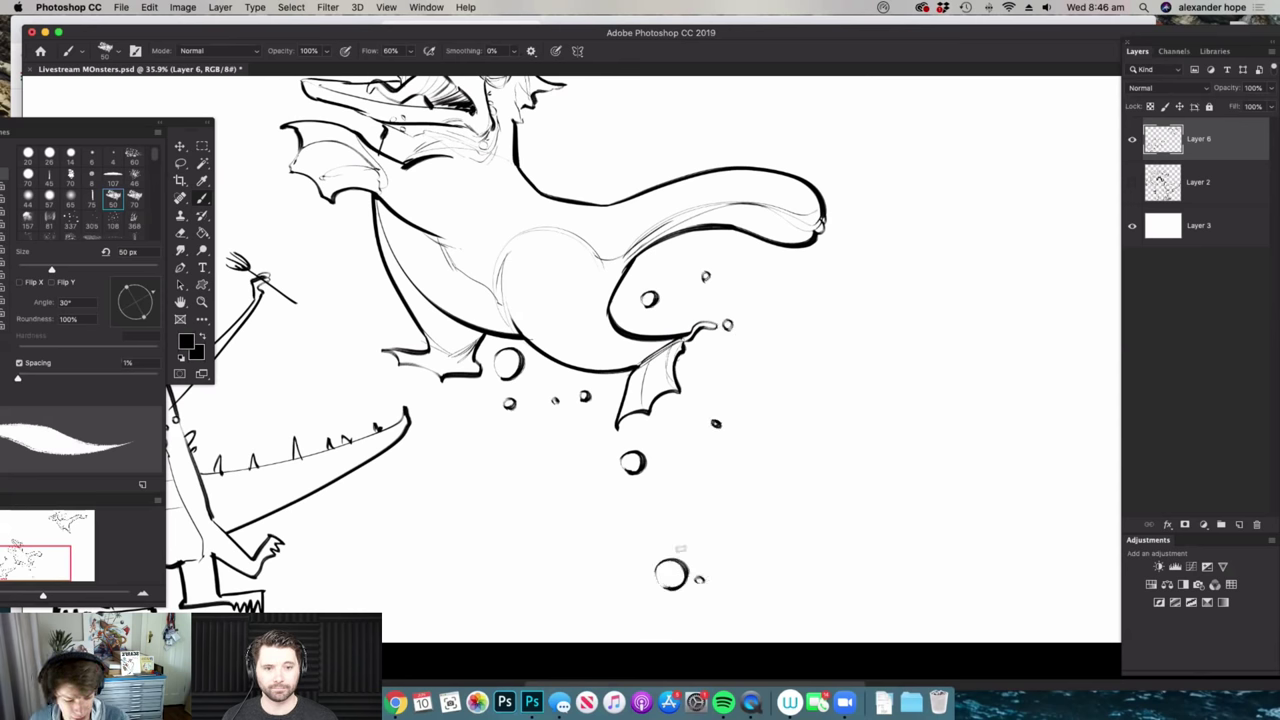
{"action": "scroll", "coordinate": [530, 542], "scroll_direction": "down", "scroll_amount": 3}
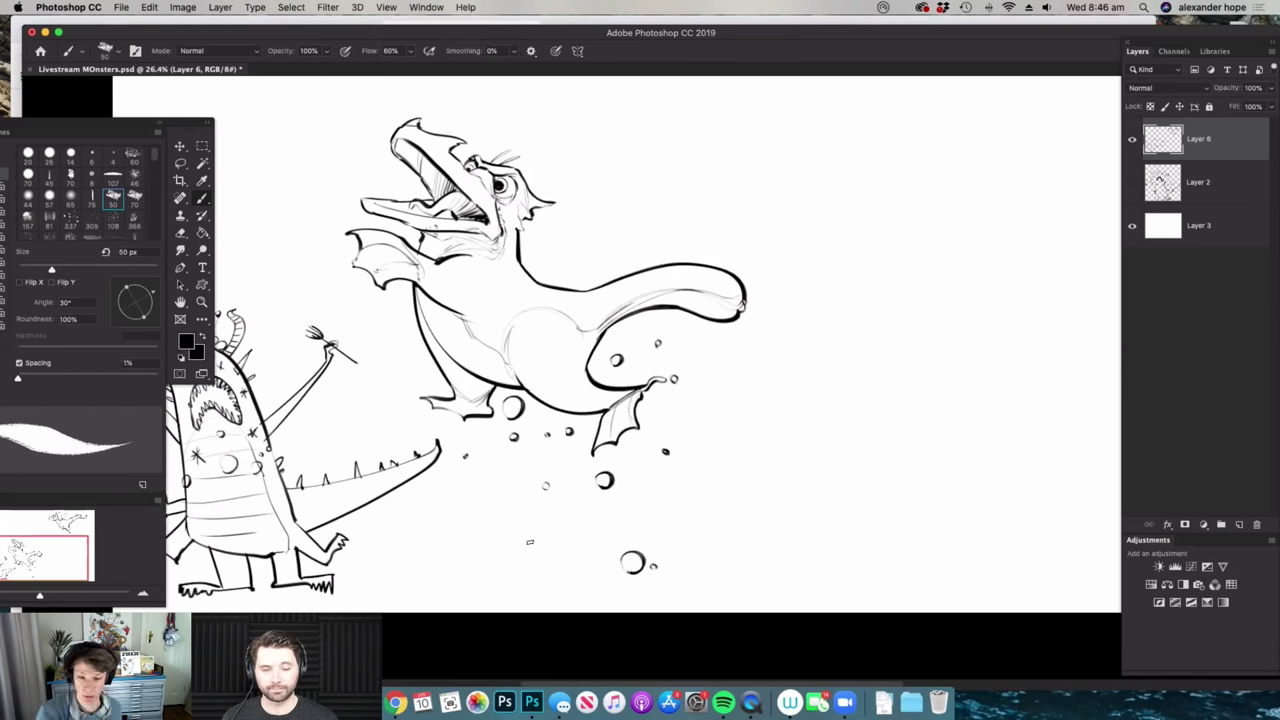
{"action": "scroll", "coordinate": [869, 428], "scroll_direction": "down", "scroll_amount": 3}
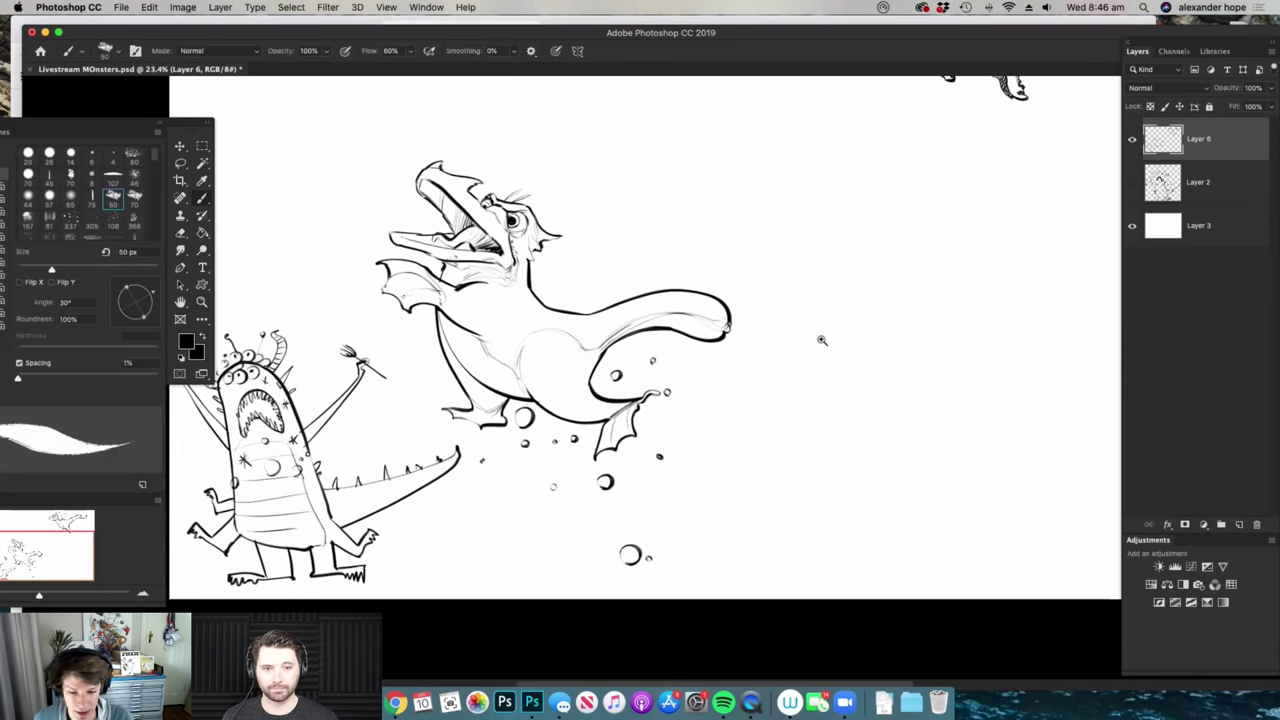
{"action": "scroll", "coordinate": [894, 480], "scroll_direction": "up", "scroll_amount": 2}
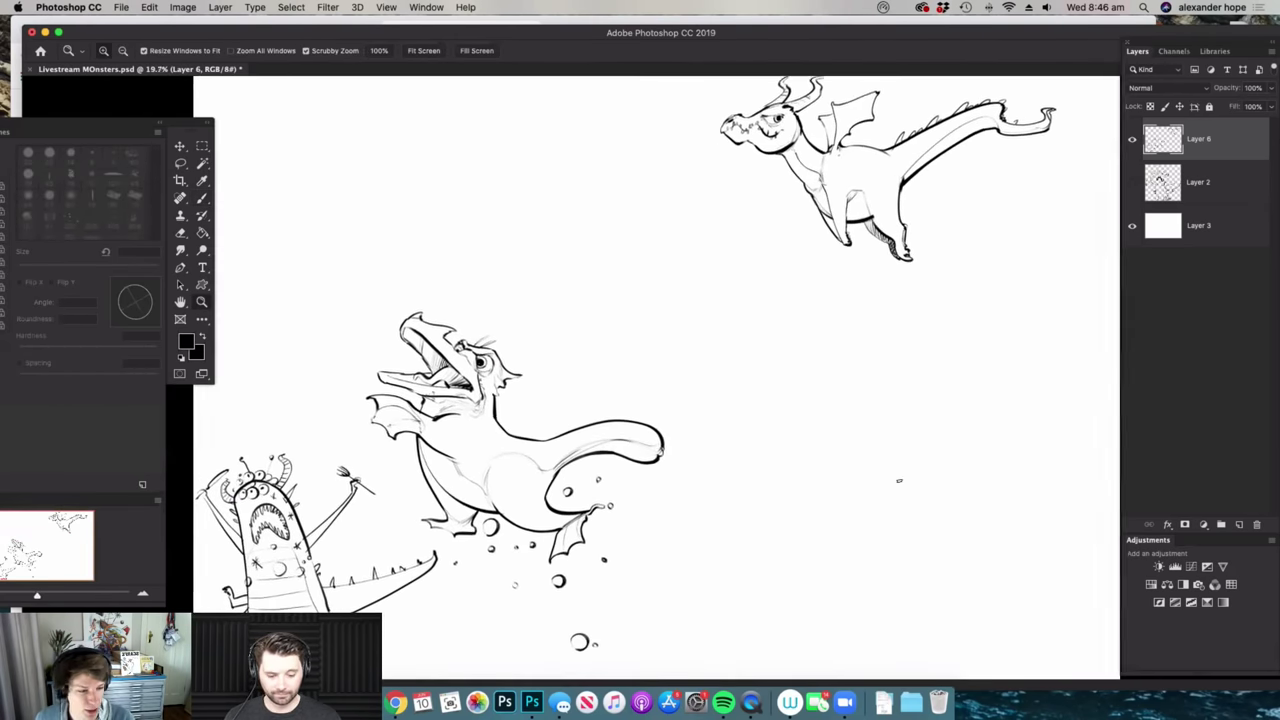
- Add a new empty layer above Layer 6 for the next monster
{"action": "left_click", "coordinate": [1240, 525]}
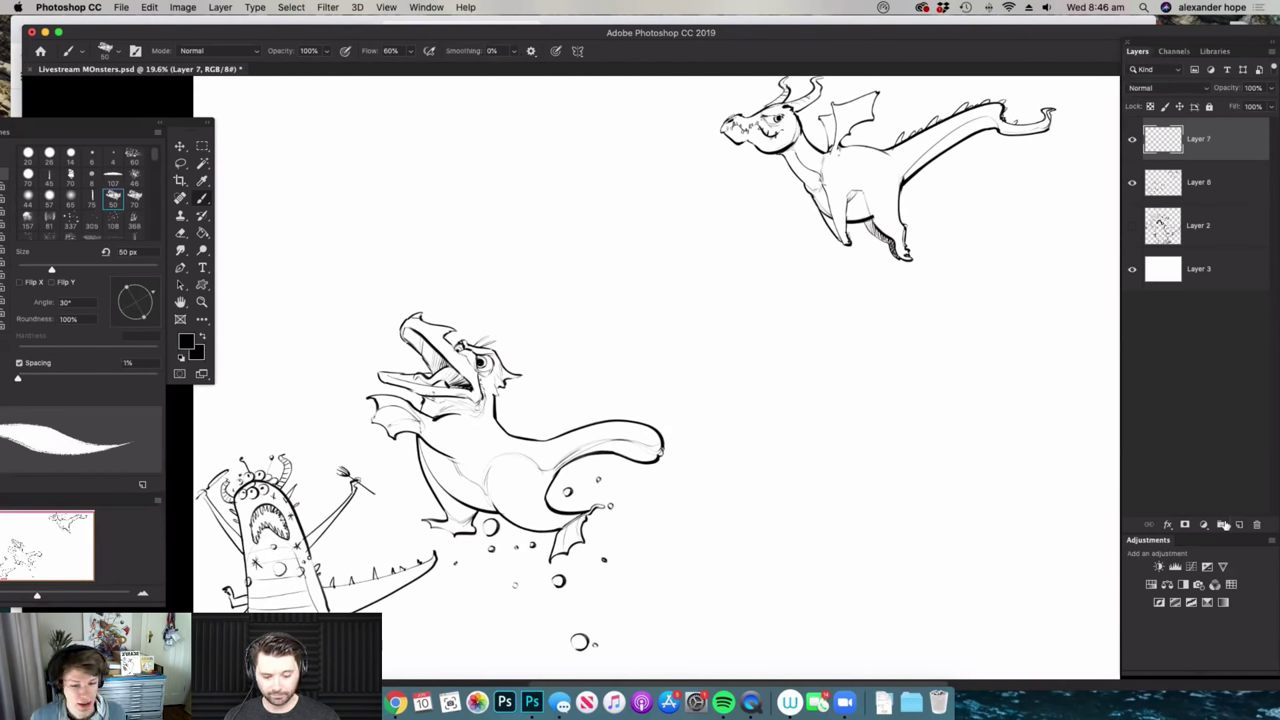
{"action": "left_click_drag", "start_coordinate": [429, 316], "coordinate": [492, 290]}
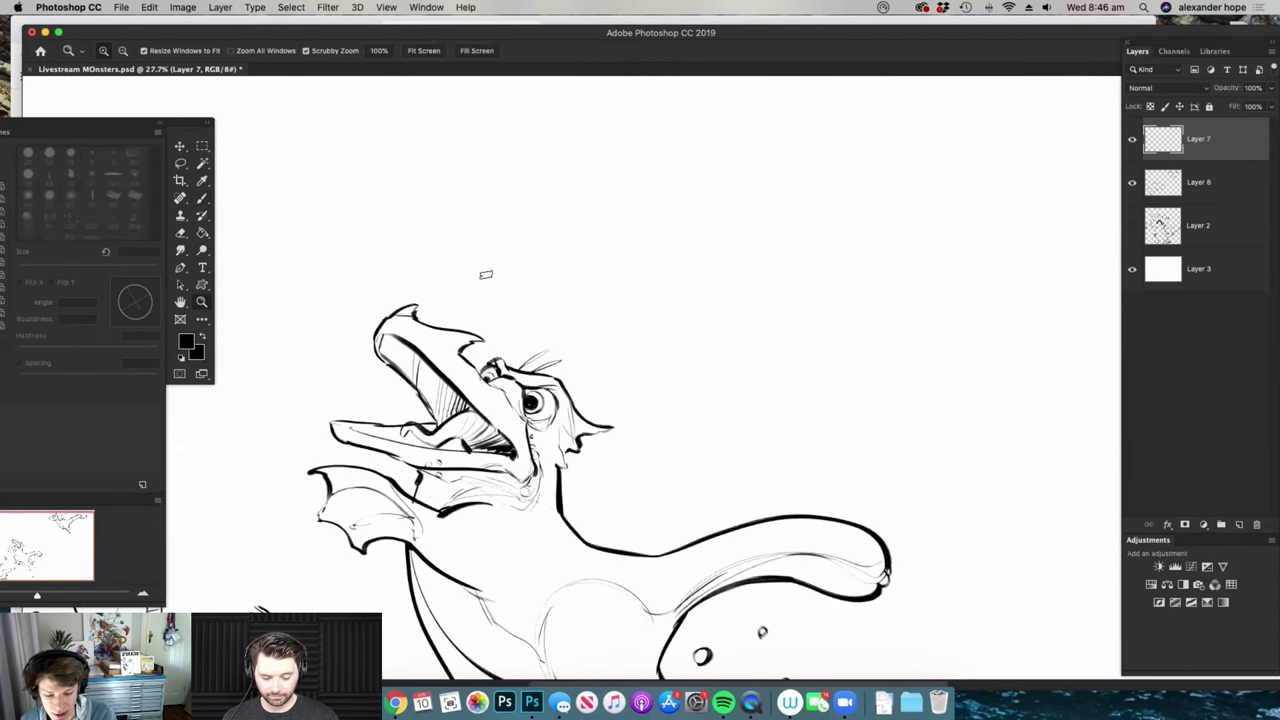
{"action": "left_click_drag", "start_coordinate": [431, 339], "coordinate": [458, 347]}
{"action": "left_click_drag", "start_coordinate": [377, 321], "coordinate": [389, 312]}
{"action": "mouse_move", "coordinate": [537, 346]}
{"action": "left_mouse_down"}
{"action": "mouse_move", "coordinate": [505, 355]}
{"action": "mouse_move", "coordinate": [525, 355]}
{"action": "left_mouse_up"}
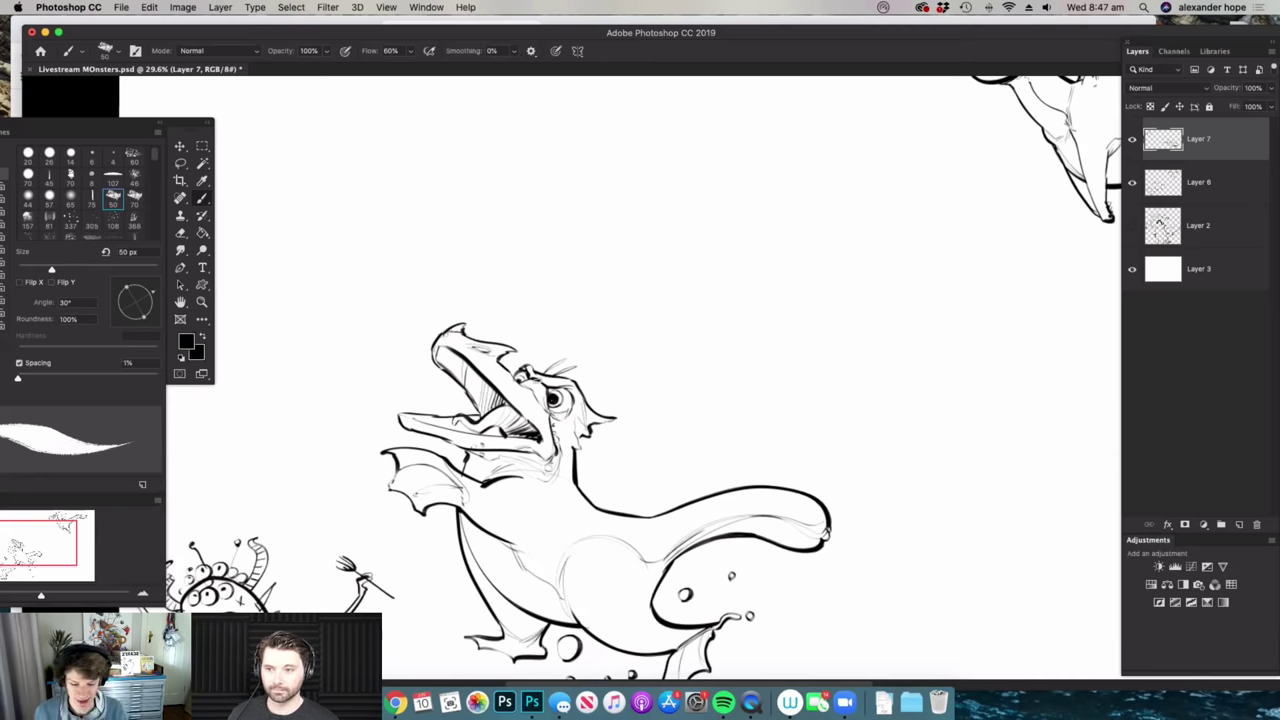
{"action": "left_click_drag", "start_coordinate": [604, 369], "coordinate": [540, 372]}
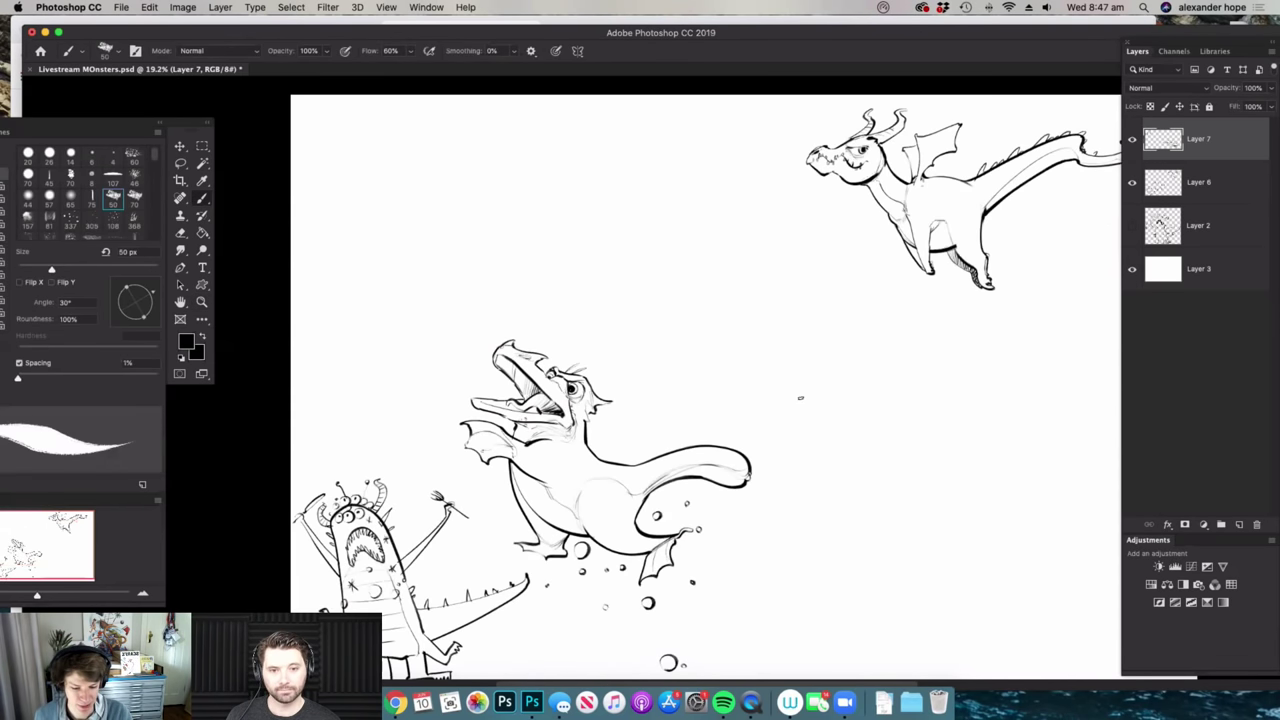
{"action": "left_click_drag", "start_coordinate": [762, 525], "coordinate": [586, 440]}
{"action": "left_click_drag", "start_coordinate": [677, 525], "coordinate": [692, 531]}
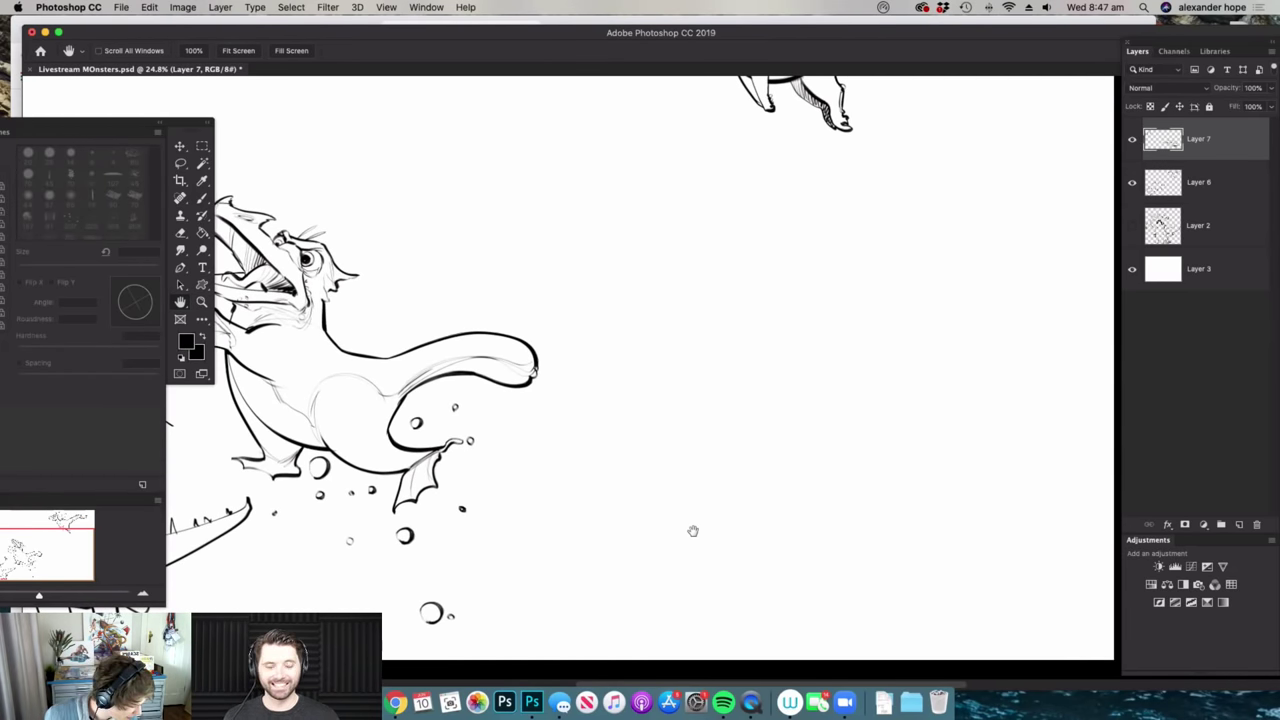
- Draw a large, thick-lined right triangle in the empty area beside the open-jawed creature
{"action": "key", "text": "z"}
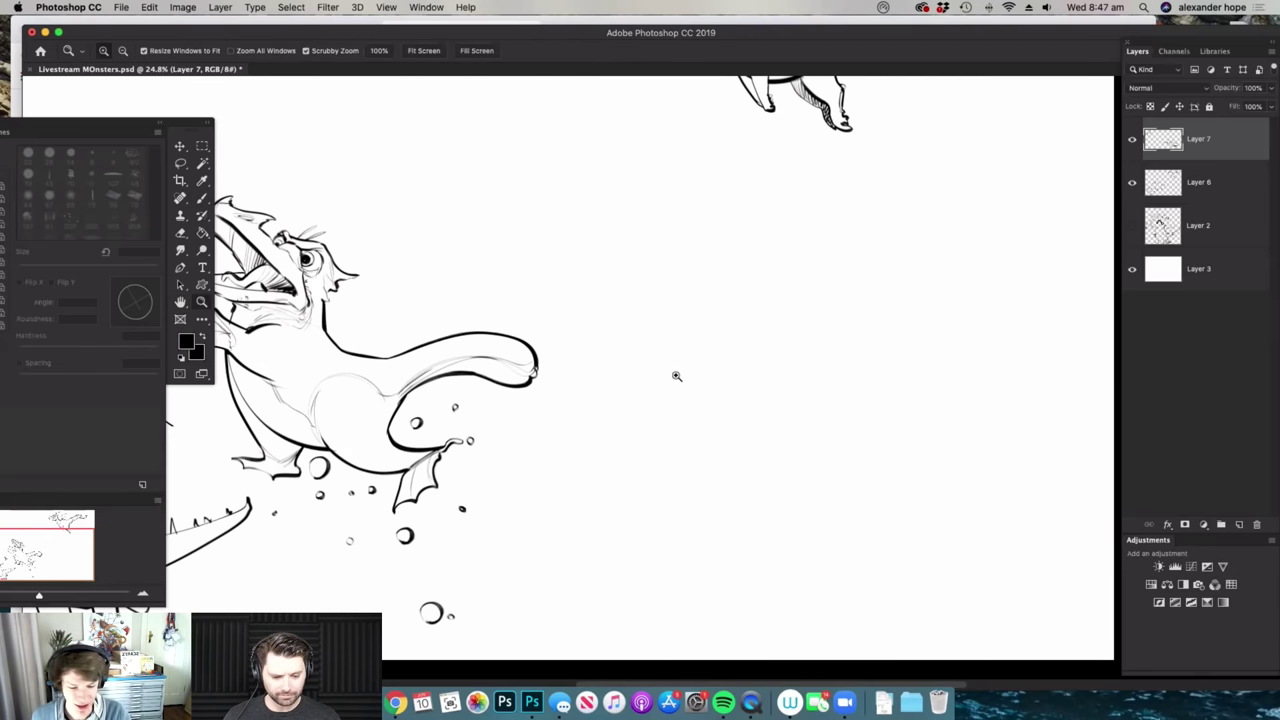
{"action": "left_click_drag", "start_coordinate": [671, 377], "coordinate": [620, 378]}
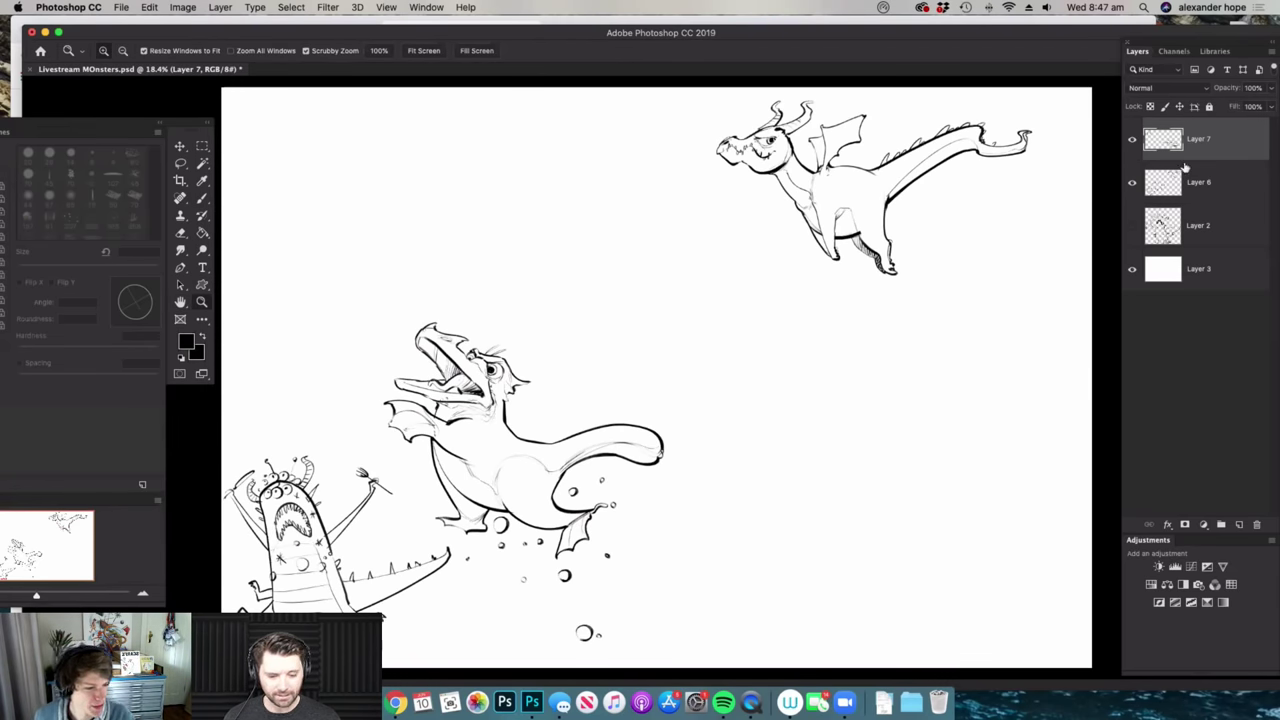
{"action": "key", "text": "space"}
{"action": "left_click_drag", "start_coordinate": [775, 462], "coordinate": [617, 354]}
{"action": "left_click", "coordinate": [728, 376]}
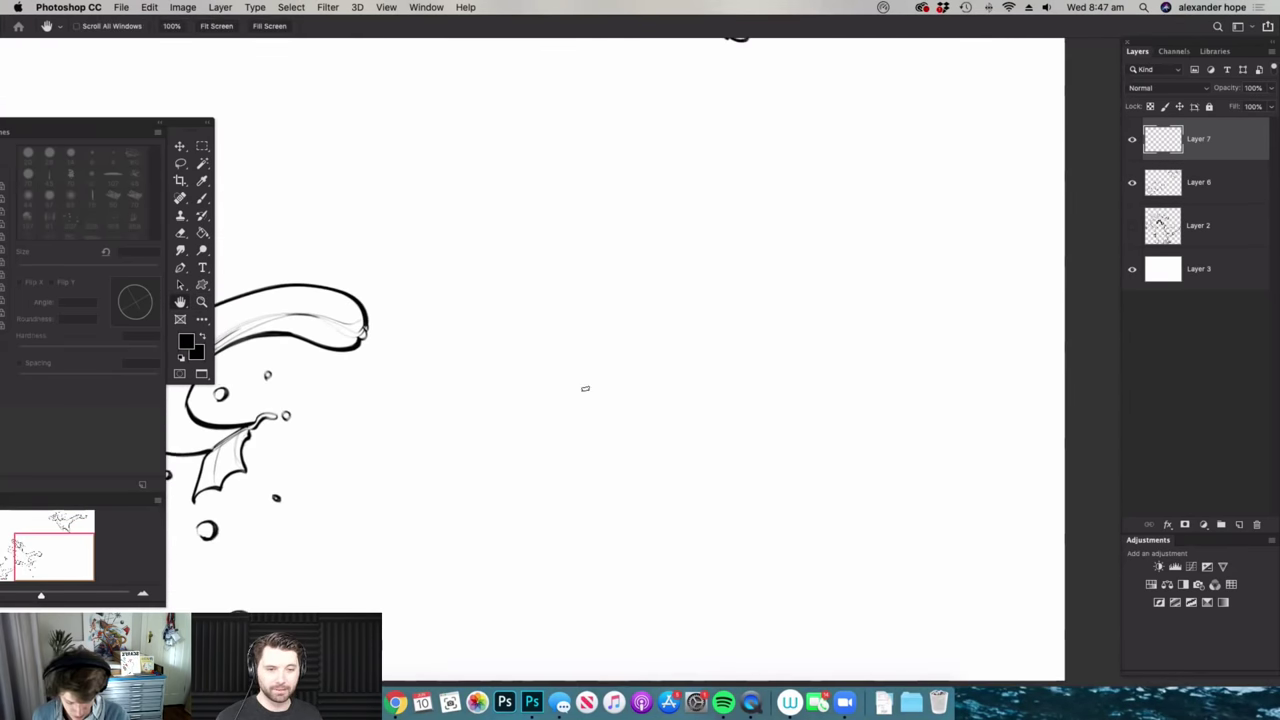
{"action": "key", "text": "b"}
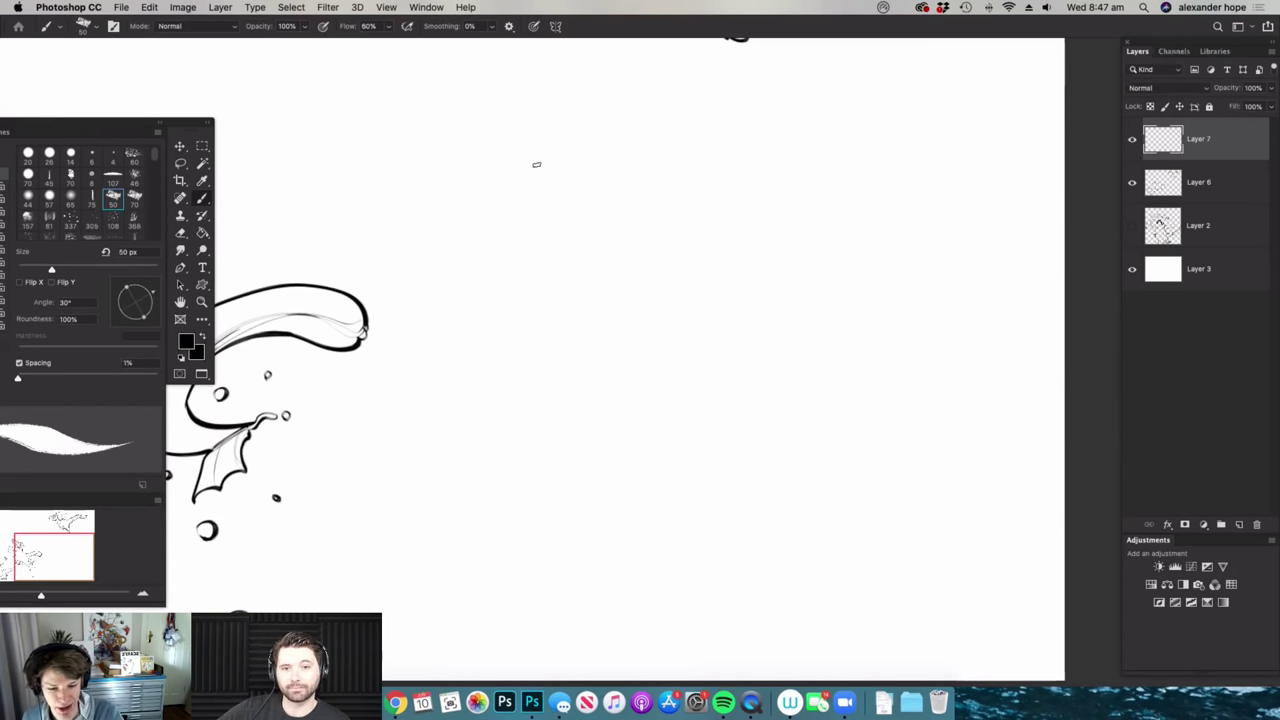
{"action": "left_click_drag", "start_coordinate": [530, 138], "coordinate": [539, 492]}
{"action": "mouse_move", "coordinate": [535, 137]}
{"action": "left_mouse_down"}
{"action": "mouse_move", "coordinate": [802, 485]}
{"action": "mouse_move", "coordinate": [533, 495]}
{"action": "left_mouse_up"}
{"action": "key", "text": "z"}
{"action": "left_click", "coordinate": [702, 424]}
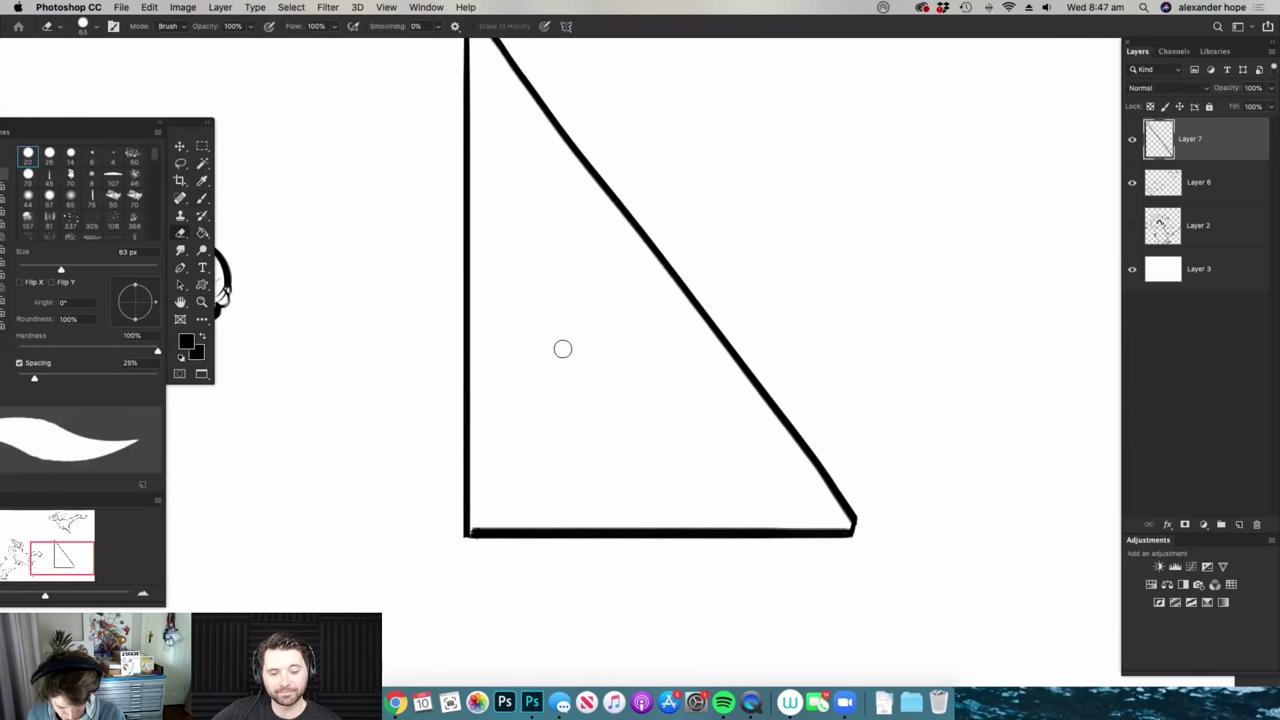
- Mark the triangle's right angle with a small thin-lined square
{"action": "key", "text": "b"}
{"action": "key", "text": "z"}
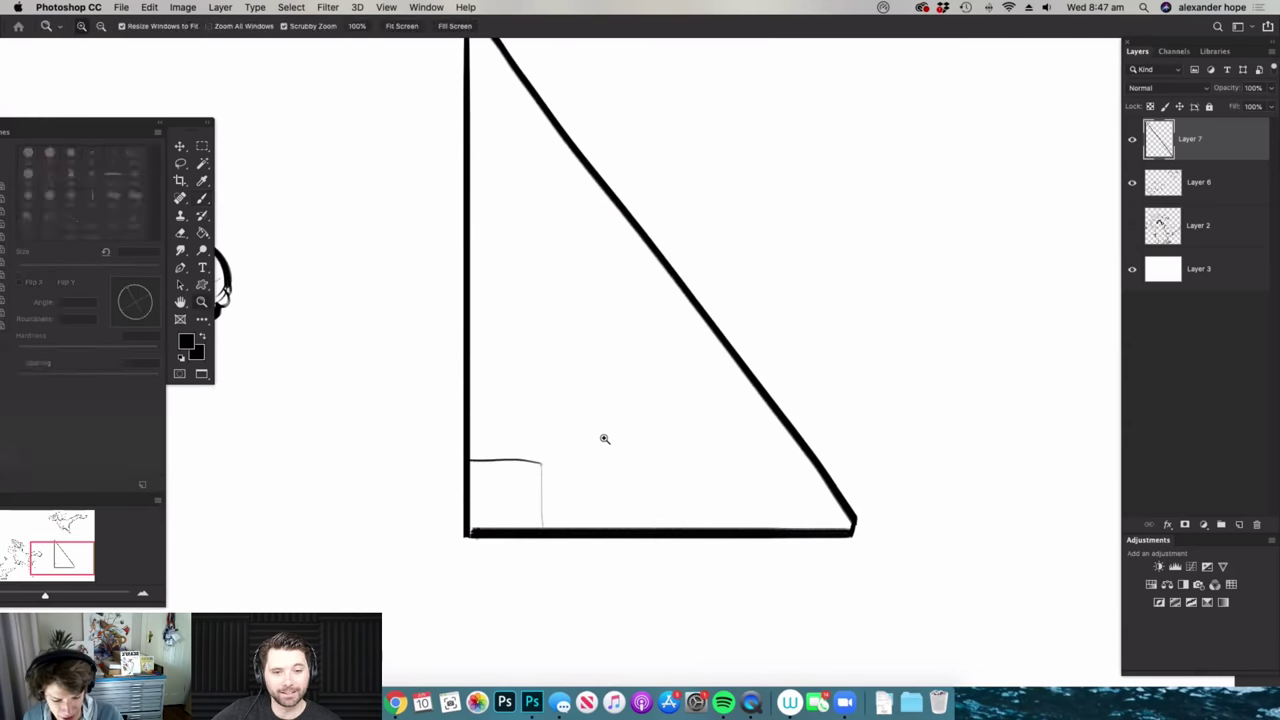
{"action": "left_click", "coordinate": [600, 445], "text": "alt"}
{"action": "left_click", "coordinate": [641, 483]}
- Handwrite the formula a²+b²=c² beside the right-angle mark, just above the triangle's base
{"action": "key", "text": "b"}
{"action": "left_click_drag", "start_coordinate": [560, 480], "coordinate": [562, 484]}
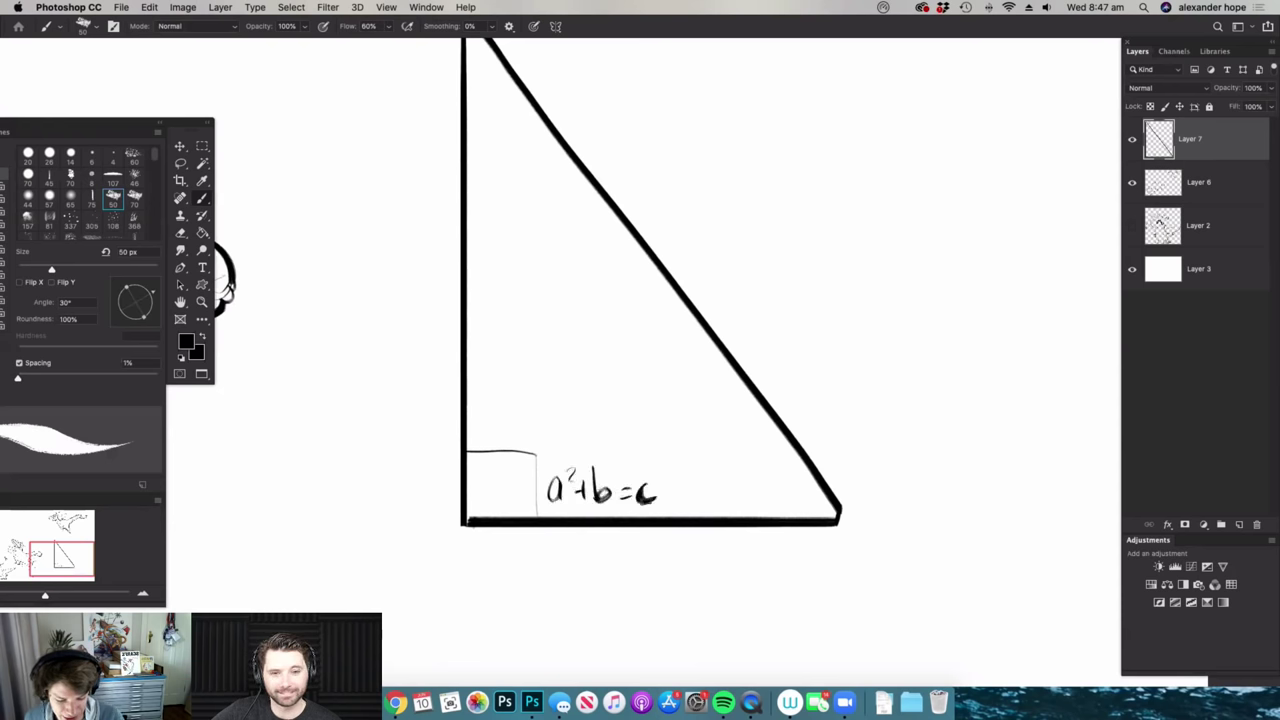
{"action": "key", "text": "z"}
{"action": "left_click", "coordinate": [656, 476], "text": "alt"}
{"action": "key", "text": "b"}
{"action": "key", "text": "z"}
{"action": "left_click", "coordinate": [725, 440]}
{"action": "left_click_drag", "start_coordinate": [724, 440], "coordinate": [685, 445]}
{"action": "key", "text": "b"}
{"action": "key", "text": "z"}
{"action": "left_click_drag", "start_coordinate": [716, 535], "coordinate": [750, 530]}
{"action": "key", "text": "b"}
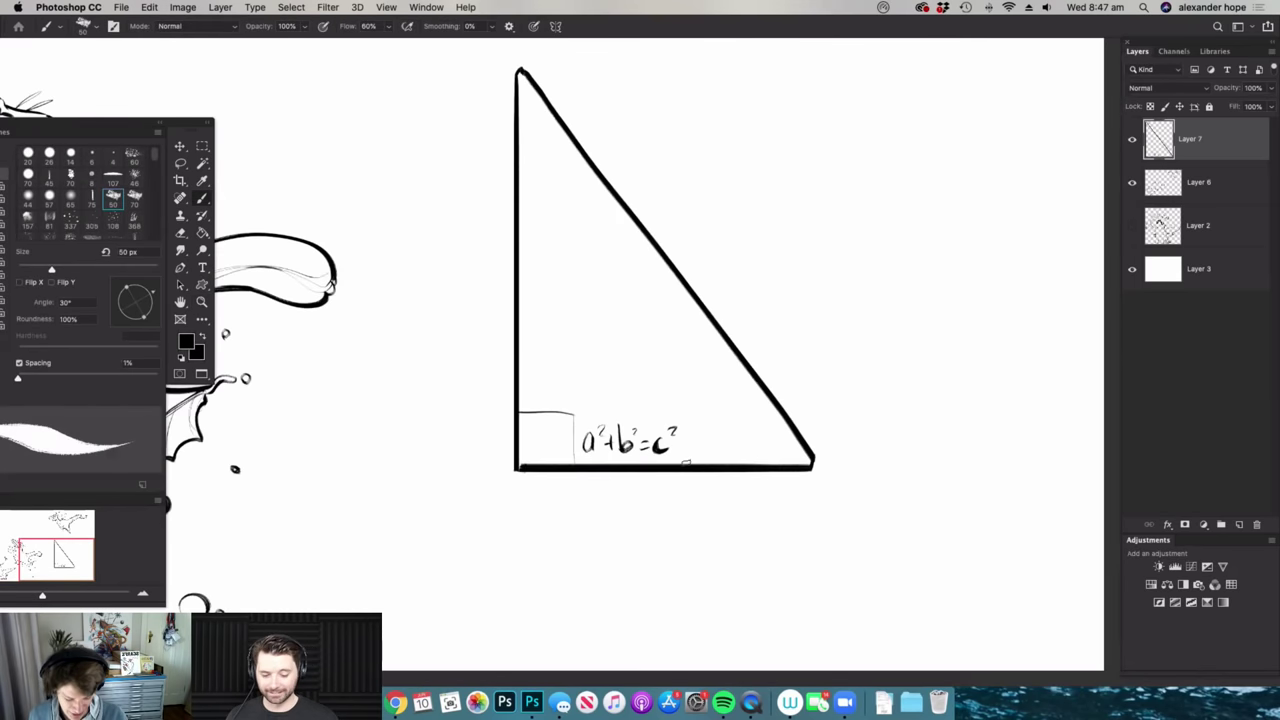
- Draw two short bent legs with feet under the triangle's base
{"action": "key", "text": "z"}
{"action": "scroll", "coordinate": [691, 529], "scroll_direction": "up", "scroll_amount": 2}
{"action": "key", "text": "b"}
{"action": "left_click_drag", "start_coordinate": [692, 456], "coordinate": [735, 506]}
{"action": "mouse_move", "coordinate": [588, 450]}
{"action": "left_mouse_down"}
{"action": "mouse_move", "coordinate": [508, 518]}
{"action": "mouse_move", "coordinate": [530, 524]}
{"action": "left_mouse_up"}
- Sketch a flat elliptical ground shadow beneath the triangle's feet
{"action": "key", "text": "z"}
{"action": "scroll", "coordinate": [693, 544], "scroll_direction": "down", "scroll_amount": 2}
{"action": "scroll", "coordinate": [693, 544], "scroll_direction": "up", "scroll_amount": 1}
{"action": "left_click_drag", "start_coordinate": [693, 544], "coordinate": [700, 544]}
{"action": "key", "text": "b"}
{"action": "mouse_move", "coordinate": [620, 541]}
{"action": "left_mouse_down"}
{"action": "mouse_move", "coordinate": [698, 533]}
{"action": "mouse_move", "coordinate": [520, 535]}
{"action": "mouse_move", "coordinate": [770, 540]}
{"action": "left_mouse_up"}
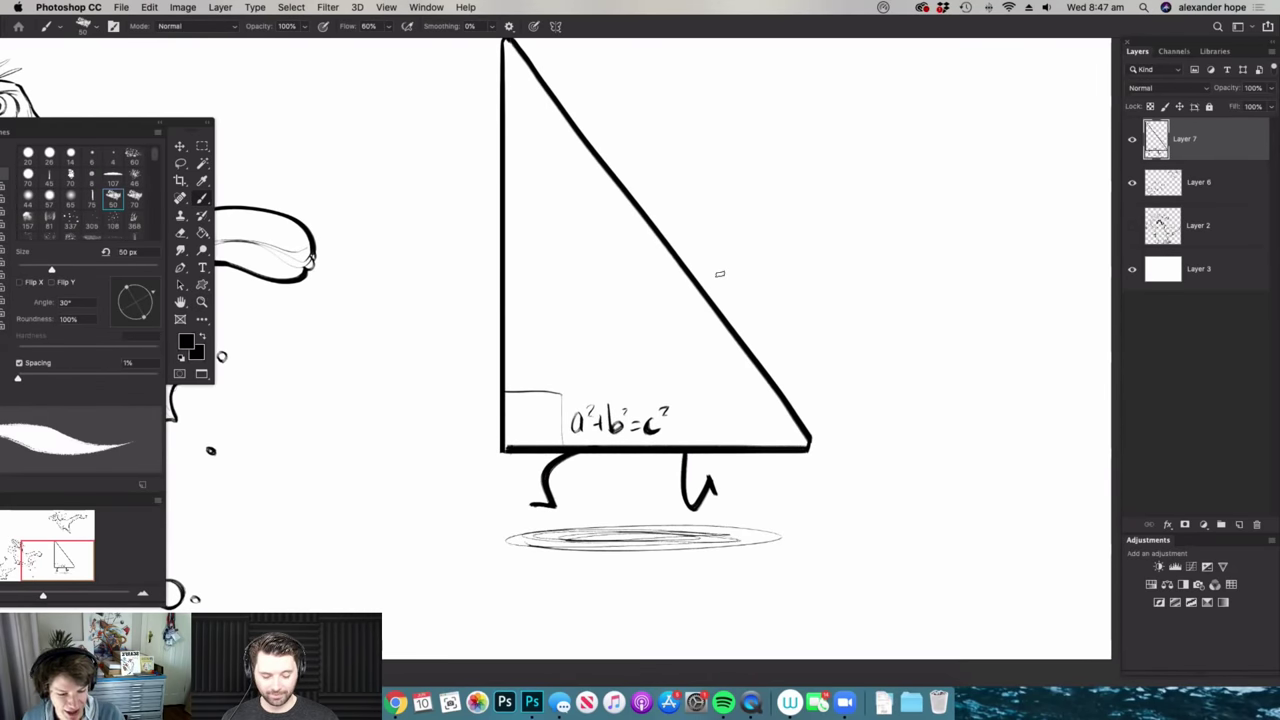
- Sketch angry slanted brow lines and the first eye outline in the middle of the triangle
{"action": "key", "text": "z"}
{"action": "scroll", "coordinate": [666, 343], "scroll_direction": "down", "scroll_amount": 1}
{"action": "scroll", "coordinate": [666, 343], "scroll_direction": "up", "scroll_amount": 2}
{"action": "key", "text": "b"}
{"action": "mouse_move", "coordinate": [566, 303]}
{"action": "left_mouse_down"}
{"action": "mouse_move", "coordinate": [501, 263]}
{"action": "mouse_move", "coordinate": [531, 336]}
{"action": "mouse_move", "coordinate": [650, 259]}
{"action": "mouse_move", "coordinate": [638, 252]}
{"action": "mouse_move", "coordinate": [648, 240]}
{"action": "mouse_move", "coordinate": [664, 258]}
{"action": "mouse_move", "coordinate": [665, 243]}
{"action": "mouse_move", "coordinate": [590, 237]}
{"action": "mouse_move", "coordinate": [559, 256]}
{"action": "mouse_move", "coordinate": [558, 286]}
{"action": "left_mouse_up"}
{"action": "key", "text": "z"}
{"action": "scroll", "coordinate": [608, 306], "scroll_direction": "up", "scroll_amount": 1}
{"action": "key", "text": "b"}
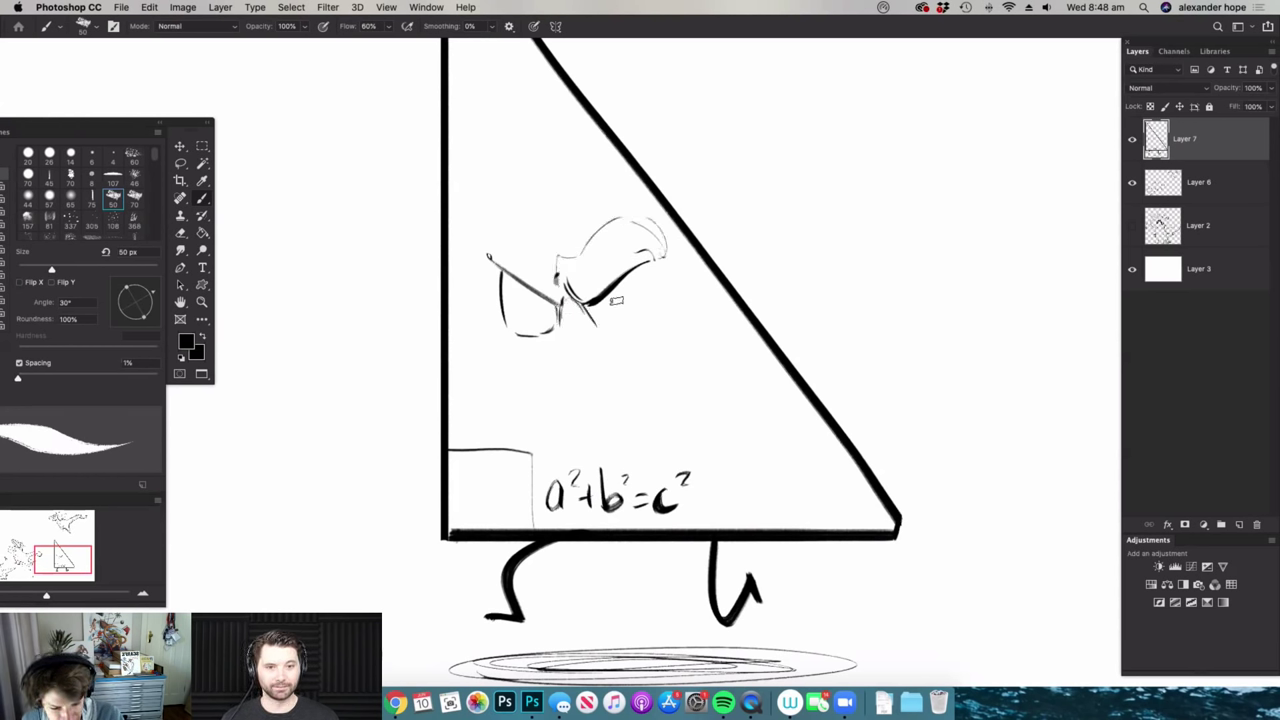
- Draw glaring eyes with dark pupils and heavy bags, and add a nose with dark nostrils between them
{"action": "mouse_move", "coordinate": [591, 317]}
{"action": "left_mouse_down"}
{"action": "mouse_move", "coordinate": [636, 325]}
{"action": "mouse_move", "coordinate": [622, 325]}
{"action": "mouse_move", "coordinate": [670, 300]}
{"action": "left_mouse_up"}
{"action": "mouse_move", "coordinate": [545, 300]}
{"action": "left_mouse_down"}
{"action": "mouse_move", "coordinate": [511, 347]}
{"action": "mouse_move", "coordinate": [521, 367]}
{"action": "mouse_move", "coordinate": [566, 343]}
{"action": "mouse_move", "coordinate": [581, 363]}
{"action": "mouse_move", "coordinate": [576, 338]}
{"action": "mouse_move", "coordinate": [611, 300]}
{"action": "left_mouse_up"}
{"action": "left_click_drag", "start_coordinate": [499, 294], "coordinate": [506, 302]}
{"action": "mouse_move", "coordinate": [644, 304]}
{"action": "left_mouse_down"}
{"action": "mouse_move", "coordinate": [631, 326]}
{"action": "mouse_move", "coordinate": [648, 346]}
{"action": "left_mouse_up"}
{"action": "mouse_move", "coordinate": [584, 300]}
{"action": "left_mouse_down"}
{"action": "mouse_move", "coordinate": [590, 317]}
{"action": "mouse_move", "coordinate": [656, 326]}
{"action": "mouse_move", "coordinate": [673, 306]}
{"action": "left_mouse_up"}
{"action": "mouse_move", "coordinate": [494, 306]}
{"action": "left_mouse_down"}
{"action": "mouse_move", "coordinate": [526, 336]}
{"action": "mouse_move", "coordinate": [479, 297]}
{"action": "mouse_move", "coordinate": [548, 316]}
{"action": "left_mouse_up"}
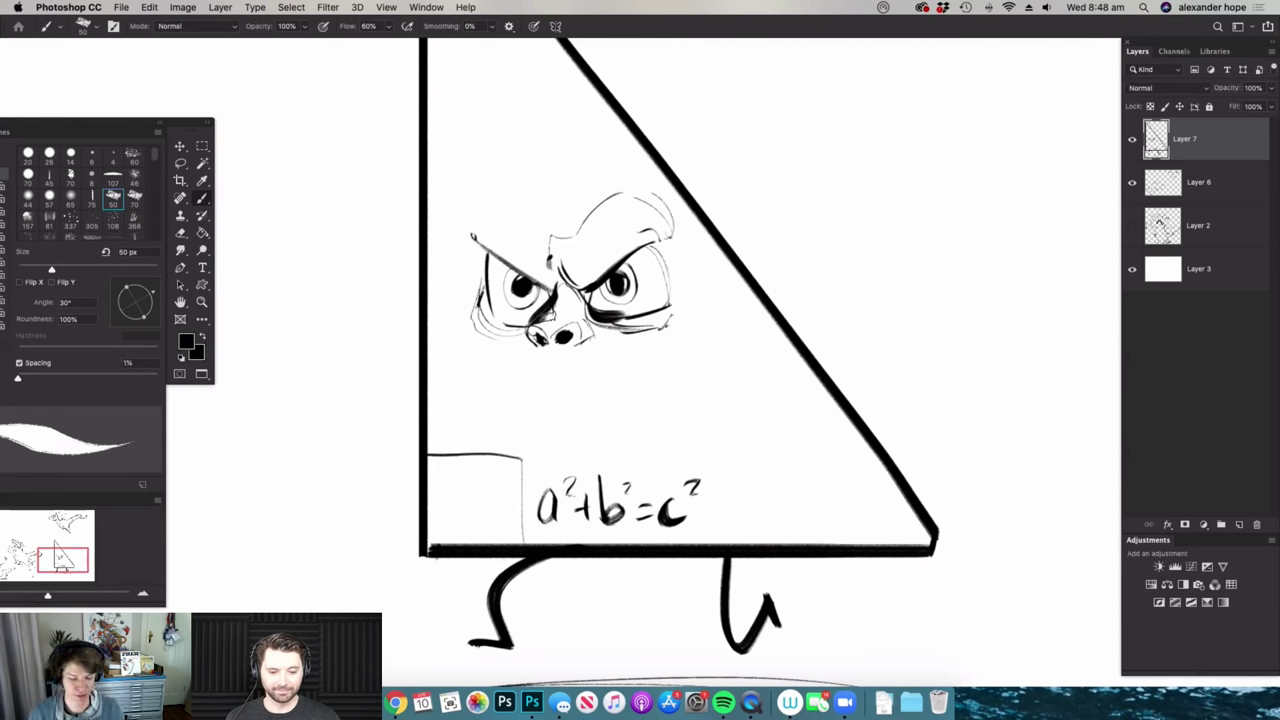
- Draw a snarling mouth with pointed teeth and full lips, and add creases down both cheeks
{"action": "key", "text": "super+space"}
{"action": "mouse_move", "coordinate": [567, 384]}
{"action": "left_mouse_down"}
{"action": "mouse_move", "coordinate": [588, 383]}
{"action": "mouse_move", "coordinate": [553, 374]}
{"action": "mouse_move", "coordinate": [618, 386]}
{"action": "left_mouse_up"}
{"action": "mouse_move", "coordinate": [534, 367]}
{"action": "left_mouse_down"}
{"action": "mouse_move", "coordinate": [587, 356]}
{"action": "mouse_move", "coordinate": [570, 353]}
{"action": "mouse_move", "coordinate": [630, 385]}
{"action": "left_mouse_up"}
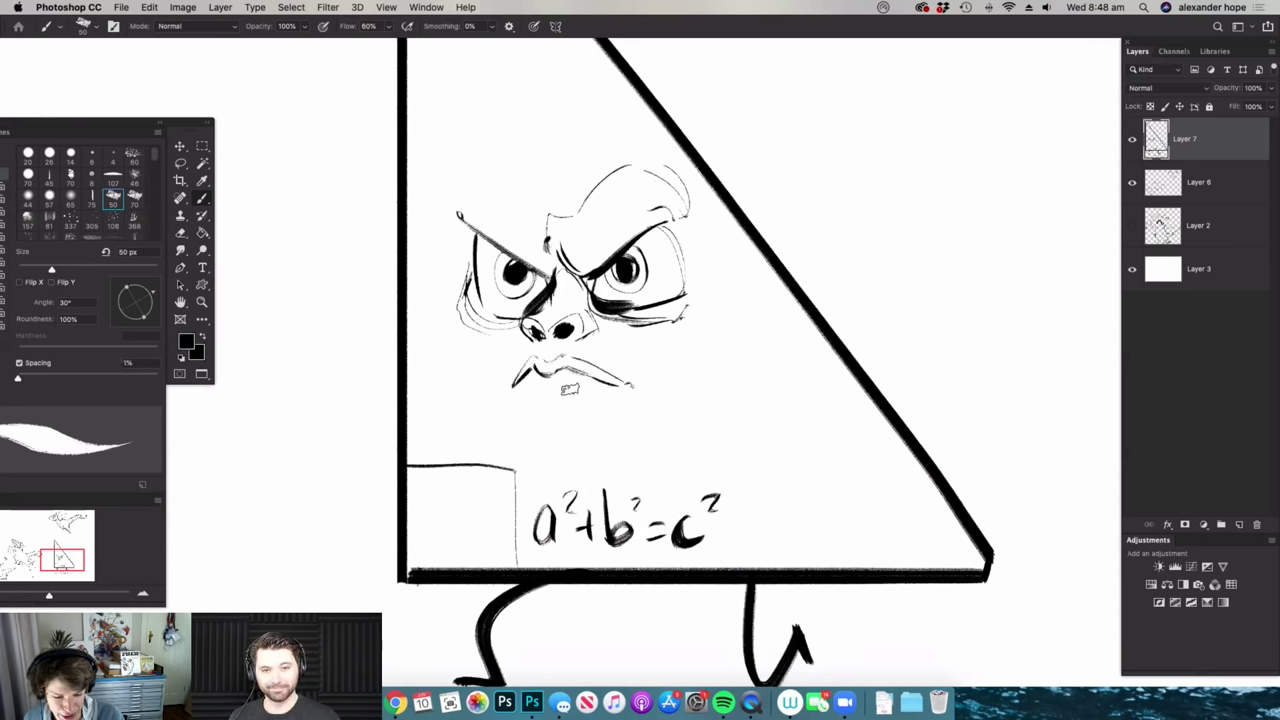
{"action": "mouse_move", "coordinate": [516, 392]}
{"action": "left_mouse_down"}
{"action": "mouse_move", "coordinate": [616, 398]}
{"action": "mouse_move", "coordinate": [567, 418]}
{"action": "mouse_move", "coordinate": [615, 398]}
{"action": "mouse_move", "coordinate": [530, 390]}
{"action": "mouse_move", "coordinate": [568, 404]}
{"action": "mouse_move", "coordinate": [632, 385]}
{"action": "mouse_move", "coordinate": [626, 374]}
{"action": "mouse_move", "coordinate": [580, 382]}
{"action": "left_mouse_up"}
{"action": "left_click_drag", "start_coordinate": [658, 408], "coordinate": [700, 406]}
{"action": "left_click_drag", "start_coordinate": [608, 316], "coordinate": [658, 389]}
{"action": "left_click_drag", "start_coordinate": [527, 326], "coordinate": [510, 370]}
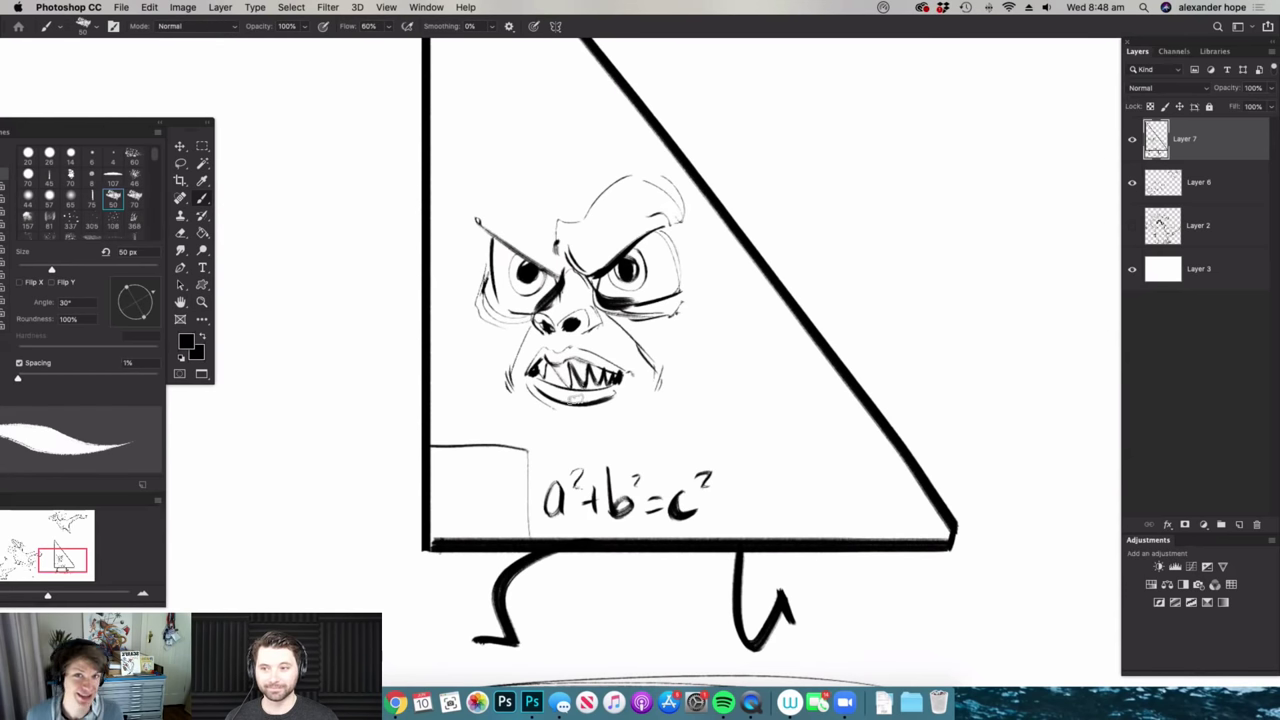
- Sketch the bulging brow contour above the face's left eye
{"action": "left_click", "coordinate": [630, 287], "text": "alt"}
{"action": "left_click", "coordinate": [580, 280], "text": "super"}
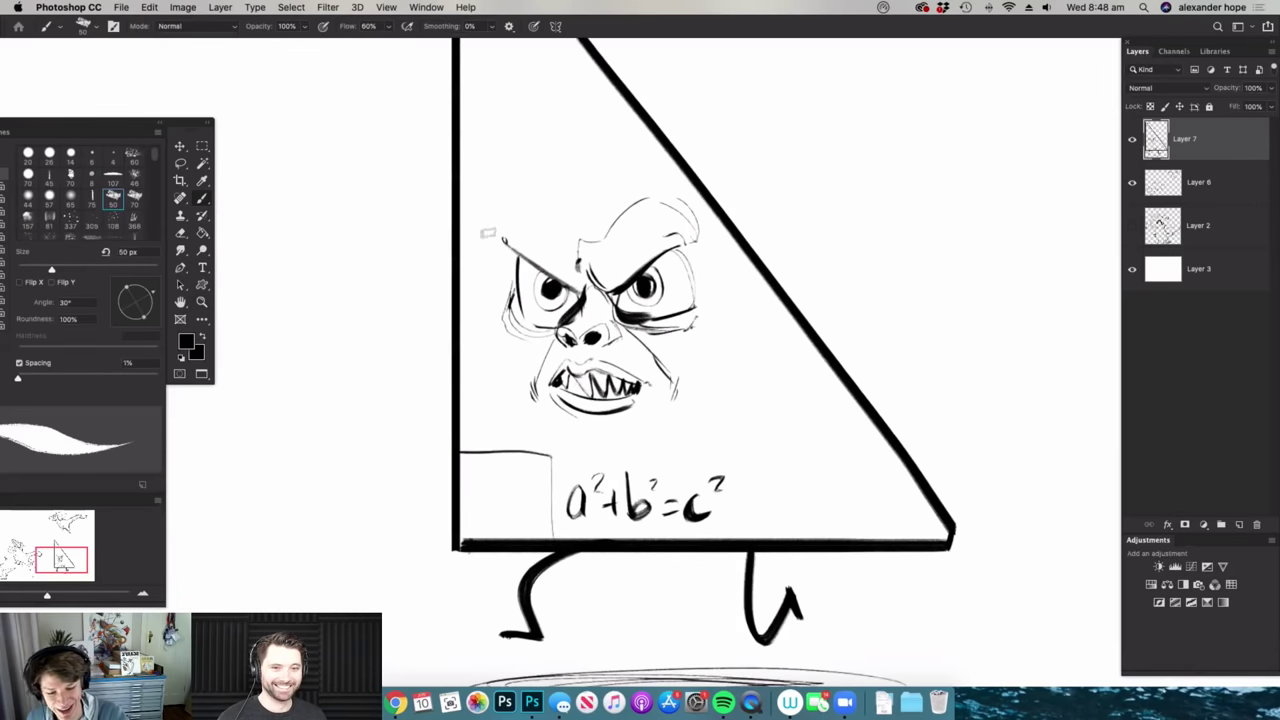
{"action": "left_click_drag", "start_coordinate": [637, 298], "coordinate": [545, 298]}
{"action": "left_click_drag", "start_coordinate": [680, 219], "coordinate": [720, 219]}
{"action": "left_click_drag", "start_coordinate": [620, 237], "coordinate": [630, 237]}
{"action": "mouse_move", "coordinate": [642, 127]}
{"action": "left_mouse_down"}
{"action": "mouse_move", "coordinate": [682, 199]}
{"action": "mouse_move", "coordinate": [642, 124]}
{"action": "mouse_move", "coordinate": [732, 128]}
{"action": "mouse_move", "coordinate": [741, 155]}
{"action": "mouse_move", "coordinate": [645, 112]}
{"action": "left_mouse_up"}
{"action": "mouse_move", "coordinate": [672, 166]}
{"action": "left_mouse_down"}
{"action": "mouse_move", "coordinate": [724, 140]}
{"action": "mouse_move", "coordinate": [681, 112]}
{"action": "mouse_move", "coordinate": [726, 130]}
{"action": "left_mouse_up"}
{"action": "left_click_drag", "start_coordinate": [707, 306], "coordinate": [662, 306]}
{"action": "key", "text": "e"}
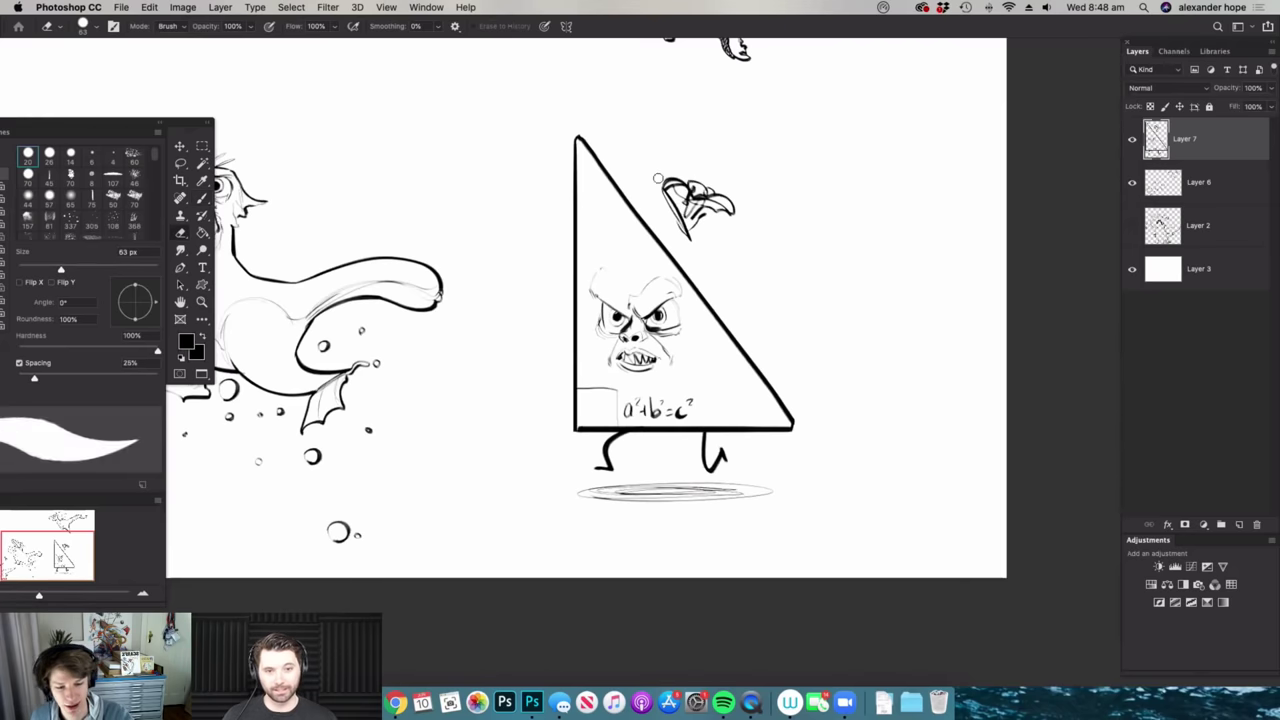
{"action": "left_click_drag", "start_coordinate": [667, 193], "coordinate": [700, 193]}
{"action": "mouse_move", "coordinate": [703, 264]}
{"action": "left_mouse_down"}
{"action": "mouse_move", "coordinate": [666, 166]}
{"action": "mouse_move", "coordinate": [718, 220]}
{"action": "mouse_move", "coordinate": [765, 222]}
{"action": "mouse_move", "coordinate": [729, 186]}
{"action": "left_mouse_up"}
- Erase the triangle's pointed tip down to just above the face
{"action": "key", "text": "z"}
{"action": "left_click_drag", "start_coordinate": [727, 362], "coordinate": [709, 359]}
{"action": "left_click_drag", "start_coordinate": [571, 160], "coordinate": [606, 160]}
{"action": "key", "text": "e"}
{"action": "left_click_drag", "start_coordinate": [573, 301], "coordinate": [573, 294]}
{"action": "left_click_drag", "start_coordinate": [559, 148], "coordinate": [577, 277]}
{"action": "left_click_drag", "start_coordinate": [586, 162], "coordinate": [682, 297]}
{"action": "left_click_drag", "start_coordinate": [571, 300], "coordinate": [571, 345]}
{"action": "left_click_drag", "start_coordinate": [678, 285], "coordinate": [696, 315]}
- Draw a wide, tilted hat brim across the cut-off top and raise the sides of a tall cone above it
{"action": "key", "text": "b"}
{"action": "mouse_move", "coordinate": [570, 392]}
{"action": "left_mouse_down"}
{"action": "mouse_move", "coordinate": [667, 329]}
{"action": "mouse_move", "coordinate": [819, 273]}
{"action": "mouse_move", "coordinate": [705, 326]}
{"action": "left_mouse_up"}
{"action": "mouse_move", "coordinate": [460, 355]}
{"action": "left_mouse_down"}
{"action": "mouse_move", "coordinate": [540, 353]}
{"action": "mouse_move", "coordinate": [808, 251]}
{"action": "left_mouse_up"}
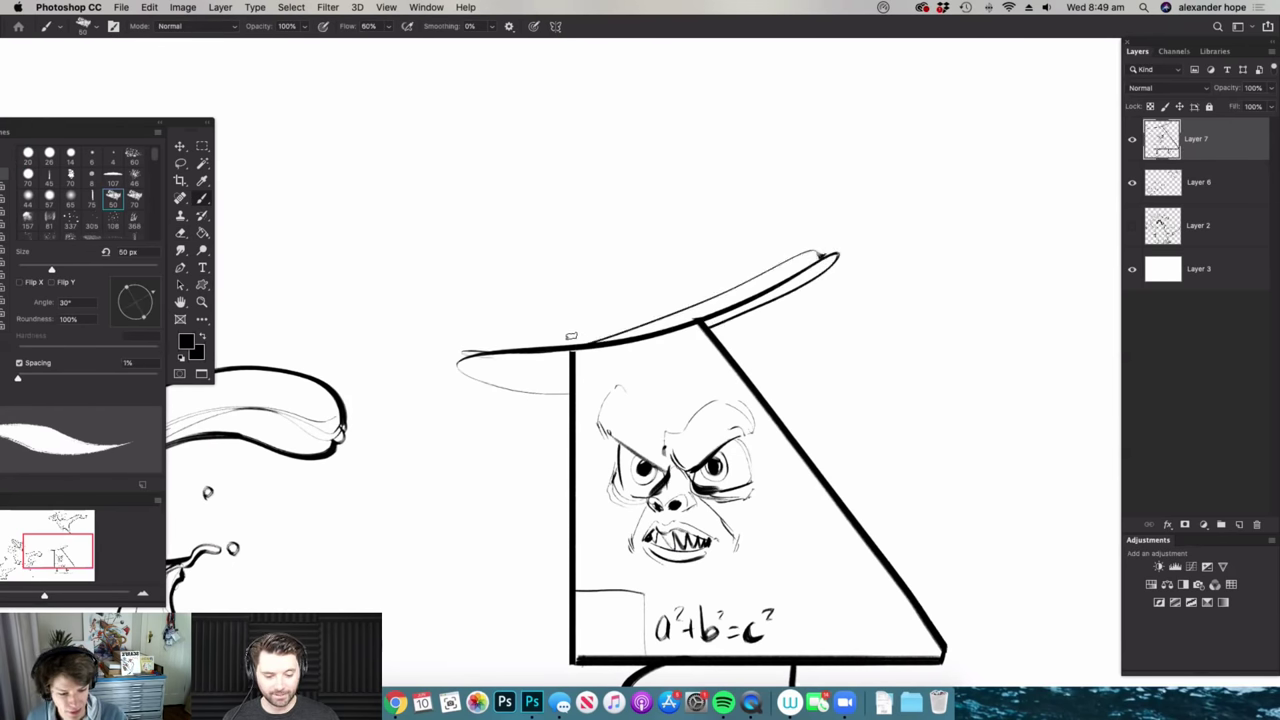
{"action": "mouse_move", "coordinate": [567, 345]}
{"action": "left_mouse_down"}
{"action": "mouse_move", "coordinate": [562, 135]}
{"action": "mouse_move", "coordinate": [606, 93]}
{"action": "mouse_move", "coordinate": [605, 143]}
{"action": "mouse_move", "coordinate": [700, 320]}
{"action": "left_mouse_up"}
{"action": "left_click_drag", "start_coordinate": [722, 212], "coordinate": [640, 214]}
{"action": "left_click_drag", "start_coordinate": [704, 371], "coordinate": [800, 371]}
- Draw round spectacles low on the nose, with side arms extending past both edges of the triangle
{"action": "left_click_drag", "start_coordinate": [616, 340], "coordinate": [614, 396]}
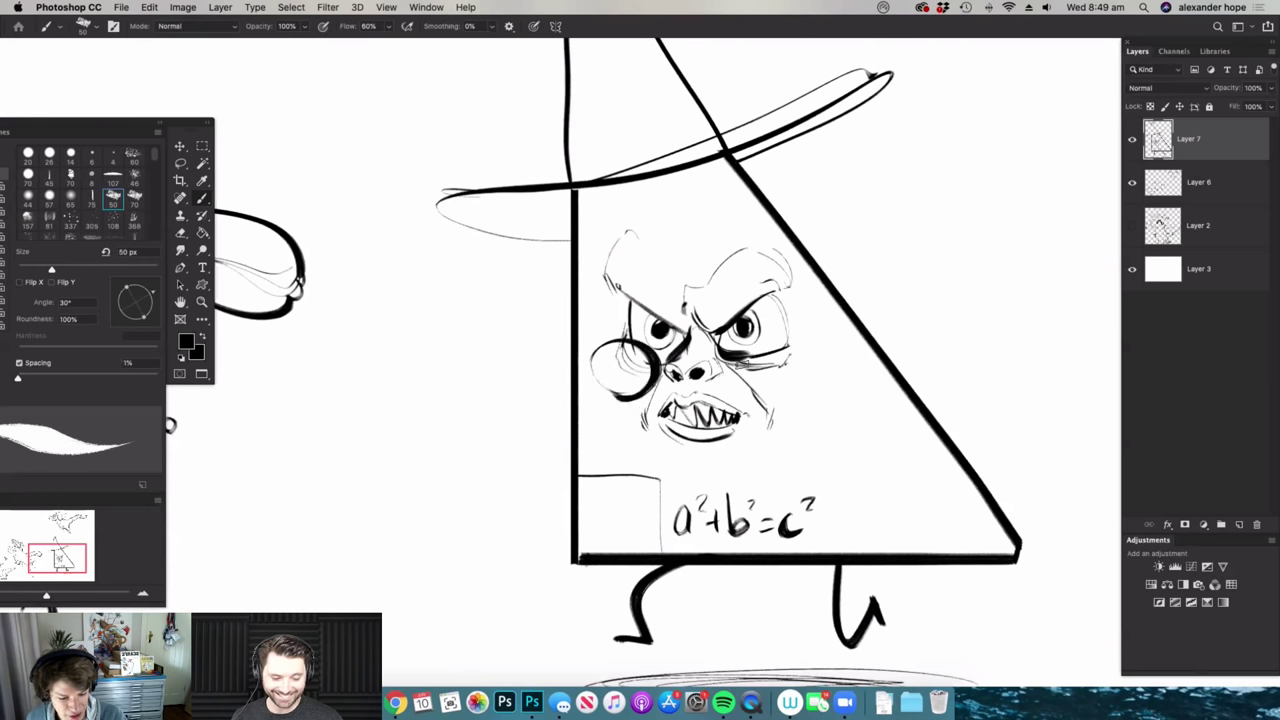
{"action": "mouse_move", "coordinate": [744, 339]}
{"action": "left_mouse_down"}
{"action": "mouse_move", "coordinate": [720, 374]}
{"action": "mouse_move", "coordinate": [718, 355]}
{"action": "mouse_move", "coordinate": [910, 353]}
{"action": "left_mouse_up"}
{"action": "left_click_drag", "start_coordinate": [563, 357], "coordinate": [559, 371]}
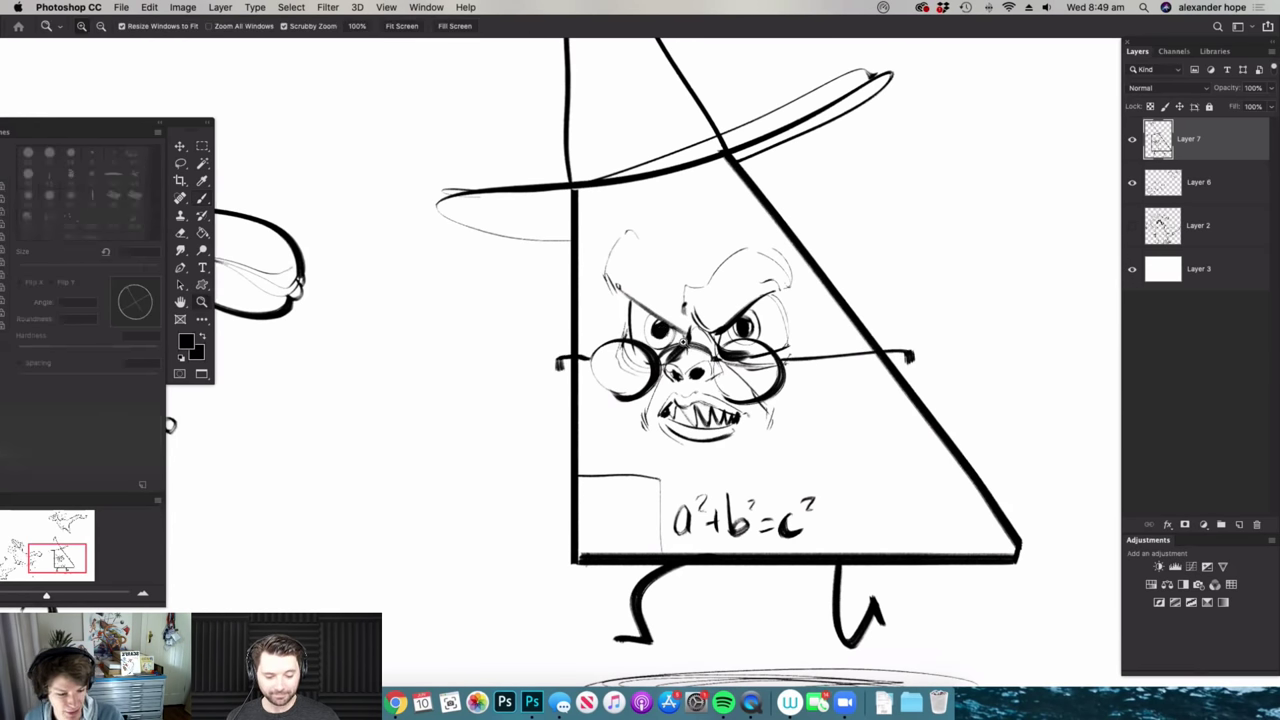
{"action": "left_click_drag", "start_coordinate": [688, 340], "coordinate": [635, 342]}
{"action": "left_click_drag", "start_coordinate": [831, 452], "coordinate": [856, 450]}
{"action": "left_click_drag", "start_coordinate": [763, 387], "coordinate": [769, 387]}
{"action": "scroll", "coordinate": [769, 386], "scroll_direction": "up", "scroll_amount": 1}
- Draw an arm curving out from the triangle's sloping side, with a hand gripping a long wand
{"action": "key", "text": "b"}
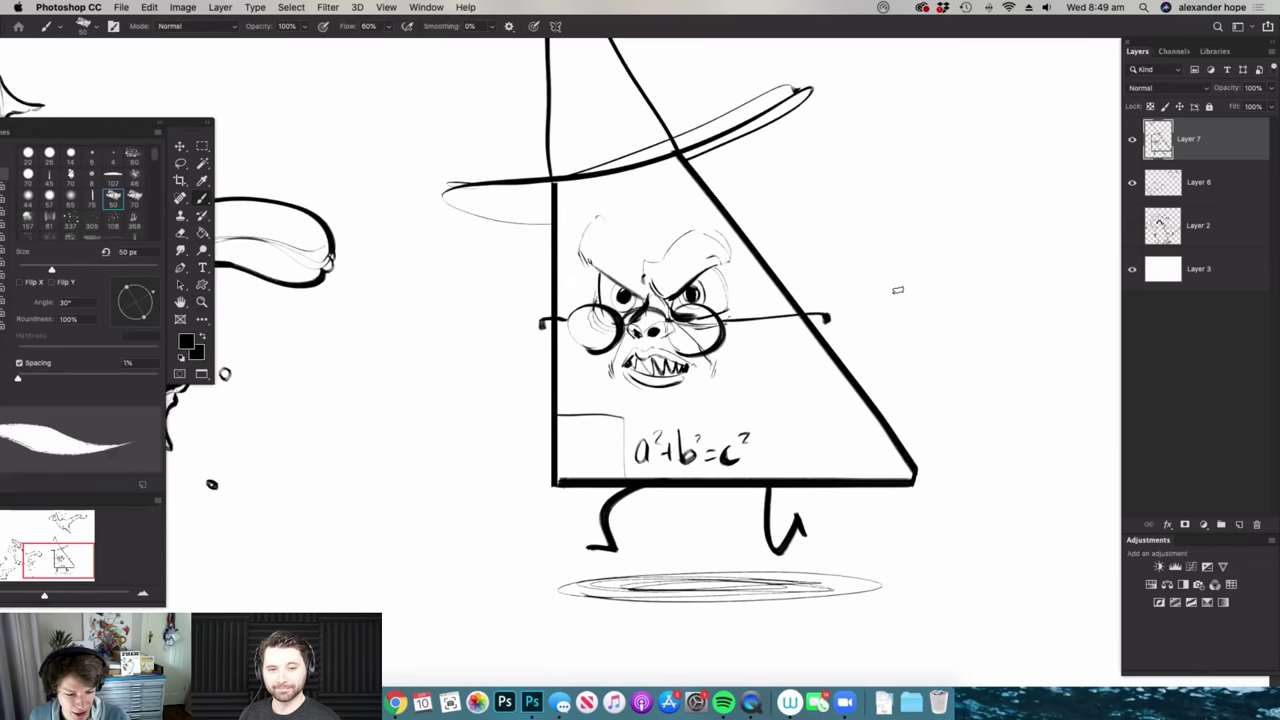
{"action": "left_click_drag", "start_coordinate": [824, 344], "coordinate": [948, 276]}
{"action": "left_click_drag", "start_coordinate": [907, 352], "coordinate": [858, 335]}
{"action": "left_click_drag", "start_coordinate": [943, 210], "coordinate": [978, 203]}
{"action": "left_click_drag", "start_coordinate": [867, 160], "coordinate": [932, 304]}
{"action": "left_click_drag", "start_coordinate": [857, 166], "coordinate": [984, 486]}
{"action": "left_click_drag", "start_coordinate": [932, 334], "coordinate": [994, 480]}
{"action": "left_click_drag", "start_coordinate": [928, 304], "coordinate": [950, 322]}
{"action": "left_click_drag", "start_coordinate": [938, 330], "coordinate": [952, 344]}
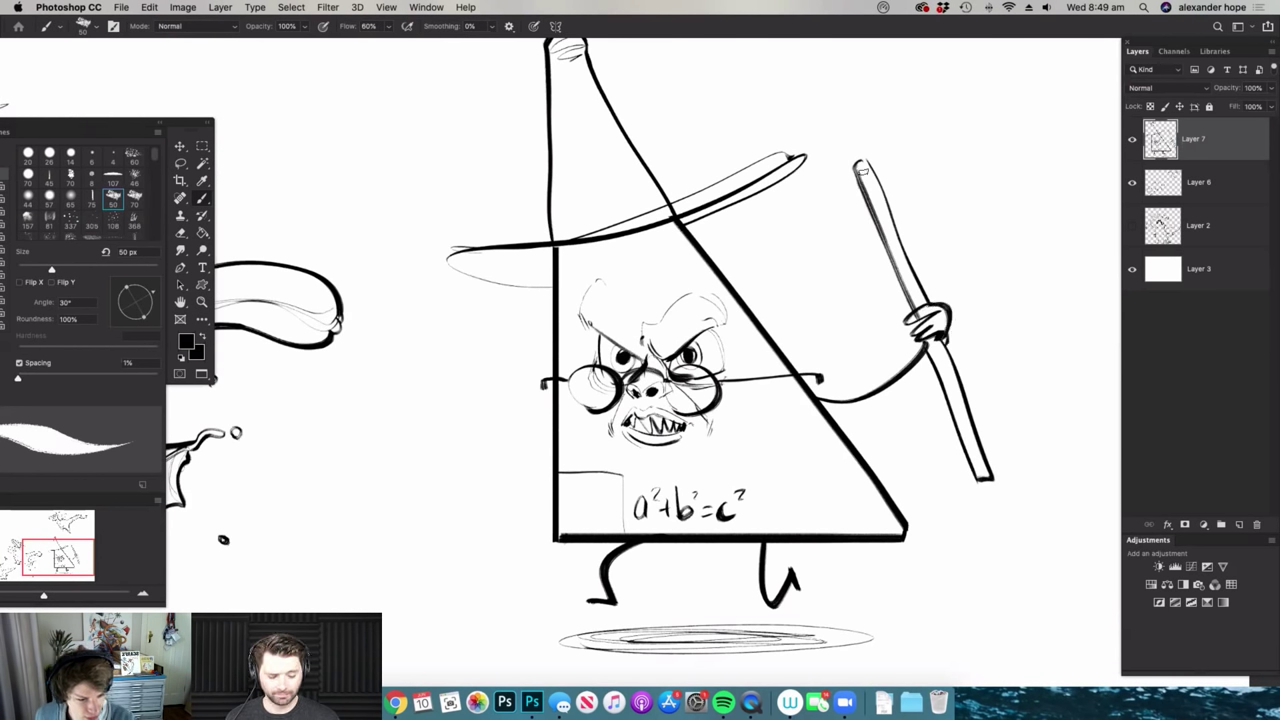
- Draw three small five-pointed stars around the tip of the wand
{"action": "left_click_drag", "start_coordinate": [896, 166], "coordinate": [920, 152]}
{"action": "left_click_drag", "start_coordinate": [906, 142], "coordinate": [912, 178]}
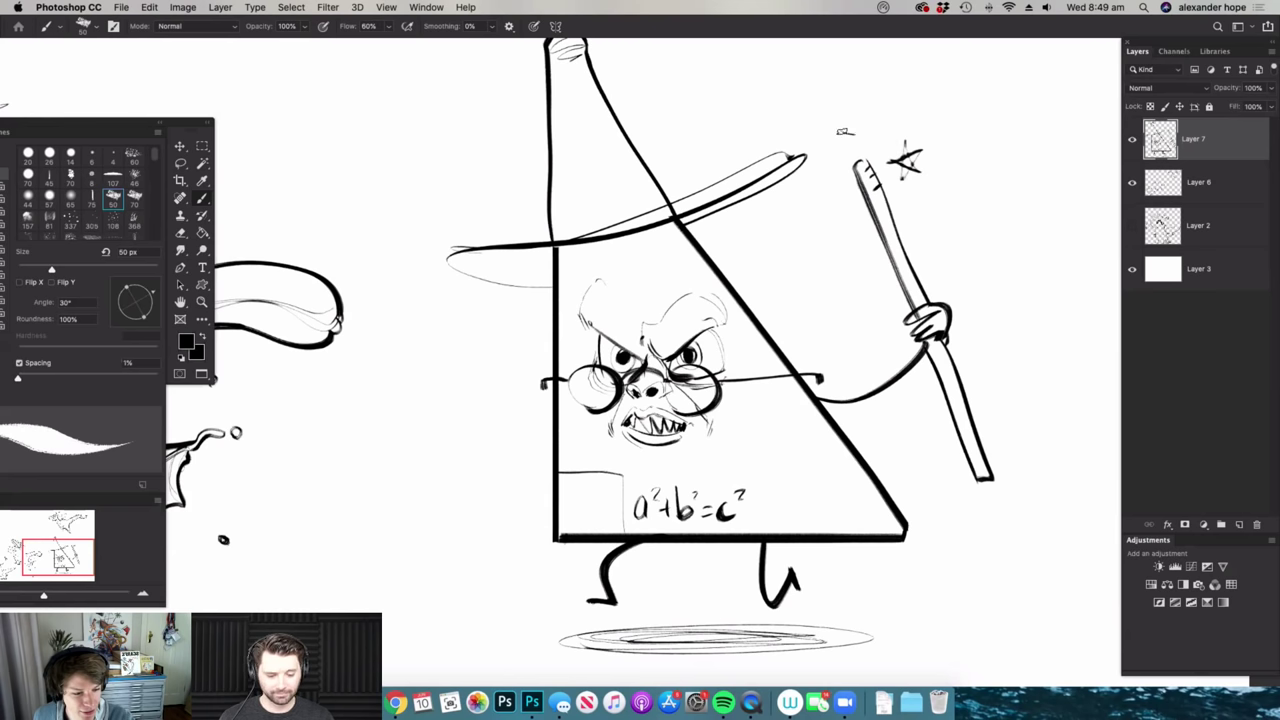
{"action": "left_click_drag", "start_coordinate": [845, 131], "coordinate": [852, 152]}
{"action": "left_click_drag", "start_coordinate": [864, 122], "coordinate": [830, 125]}
{"action": "left_click_drag", "start_coordinate": [805, 241], "coordinate": [800, 238]}
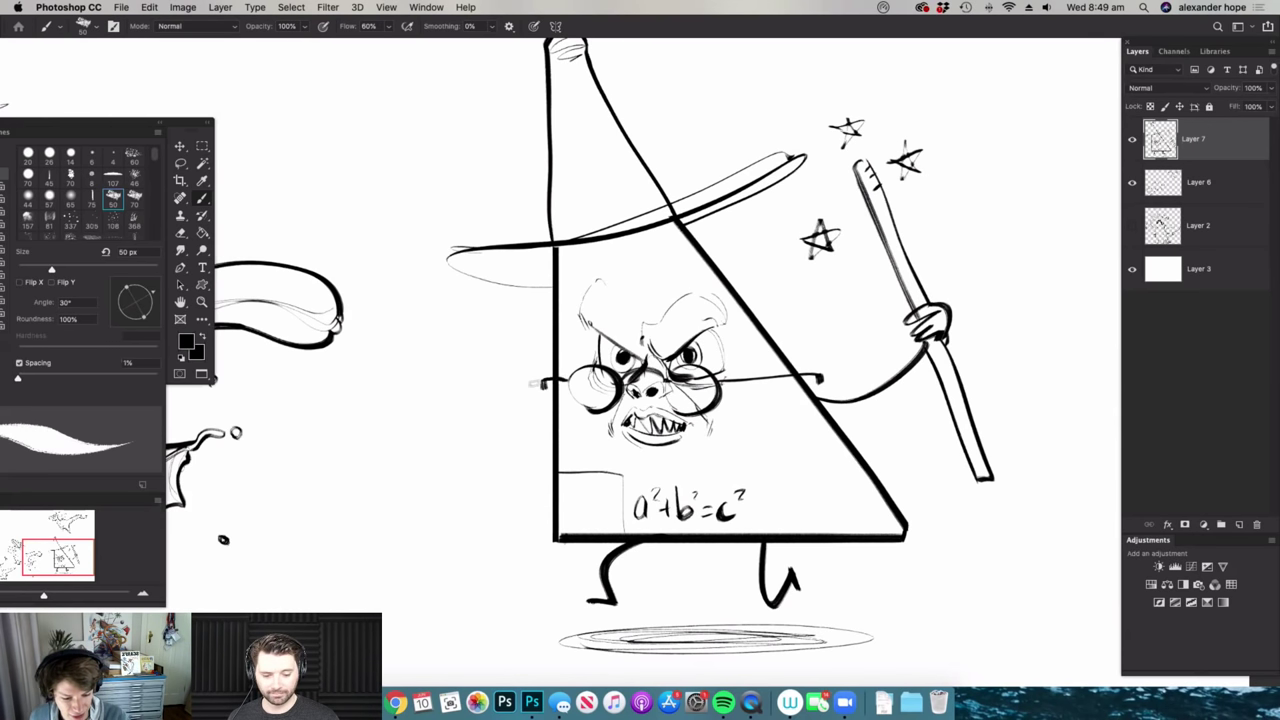
- Draw a second arm arching out from the triangle's vertical side and ending in a drooping hand with fingers
{"action": "left_click_drag", "start_coordinate": [544, 384], "coordinate": [467, 410]}
{"action": "mouse_move", "coordinate": [476, 420]}
{"action": "left_mouse_down"}
{"action": "mouse_move", "coordinate": [511, 397]}
{"action": "mouse_move", "coordinate": [553, 418]}
{"action": "left_mouse_up"}
{"action": "key", "text": "super+space"}
{"action": "left_click_drag", "start_coordinate": [503, 460], "coordinate": [555, 460]}
{"action": "mouse_move", "coordinate": [456, 386]}
{"action": "left_mouse_down"}
{"action": "mouse_move", "coordinate": [482, 412]}
{"action": "mouse_move", "coordinate": [394, 422]}
{"action": "left_mouse_up"}
{"action": "left_click_drag", "start_coordinate": [396, 423], "coordinate": [448, 437]}
{"action": "left_click_drag", "start_coordinate": [438, 369], "coordinate": [415, 390]}
{"action": "key", "text": "super+space"}
{"action": "left_click_drag", "start_coordinate": [500, 358], "coordinate": [430, 357]}
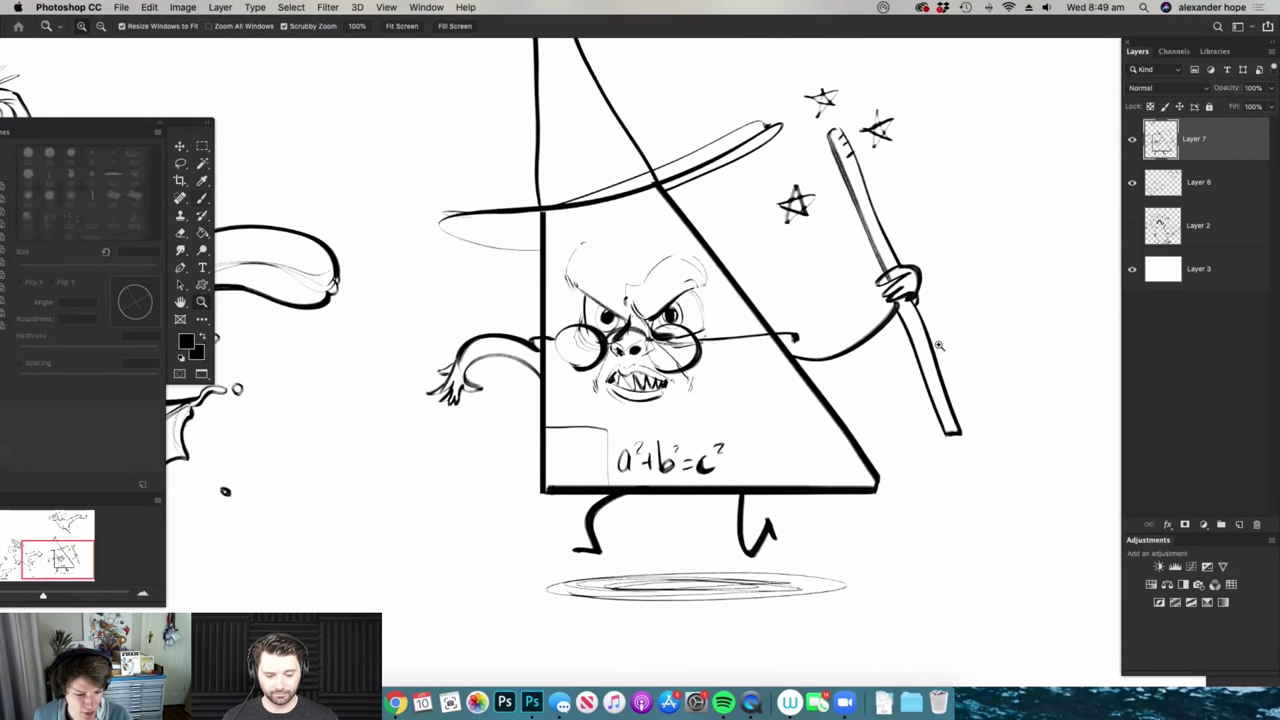
- Add the lower contour and a rounded shoulder to the wand arm, and clear the triangle's sloping edge where the arm joins
{"action": "left_click_drag", "start_coordinate": [898, 338], "coordinate": [935, 341]}
{"action": "key", "text": "b"}
{"action": "mouse_move", "coordinate": [892, 298]}
{"action": "left_mouse_down"}
{"action": "mouse_move", "coordinate": [740, 430]}
{"action": "mouse_move", "coordinate": [700, 409]}
{"action": "mouse_move", "coordinate": [705, 380]}
{"action": "mouse_move", "coordinate": [680, 386]}
{"action": "mouse_move", "coordinate": [700, 430]}
{"action": "mouse_move", "coordinate": [740, 446]}
{"action": "mouse_move", "coordinate": [747, 432]}
{"action": "left_mouse_up"}
{"action": "key", "text": "e"}
{"action": "key", "text": "b"}
{"action": "key", "text": "super+space"}
{"action": "left_click_drag", "start_coordinate": [780, 353], "coordinate": [722, 353]}
- Extend the drooping arm over the triangle's vertical side to form its shoulder
{"action": "left_click_drag", "start_coordinate": [450, 410], "coordinate": [505, 405]}
{"action": "key", "text": "e"}
{"action": "key", "text": "b"}
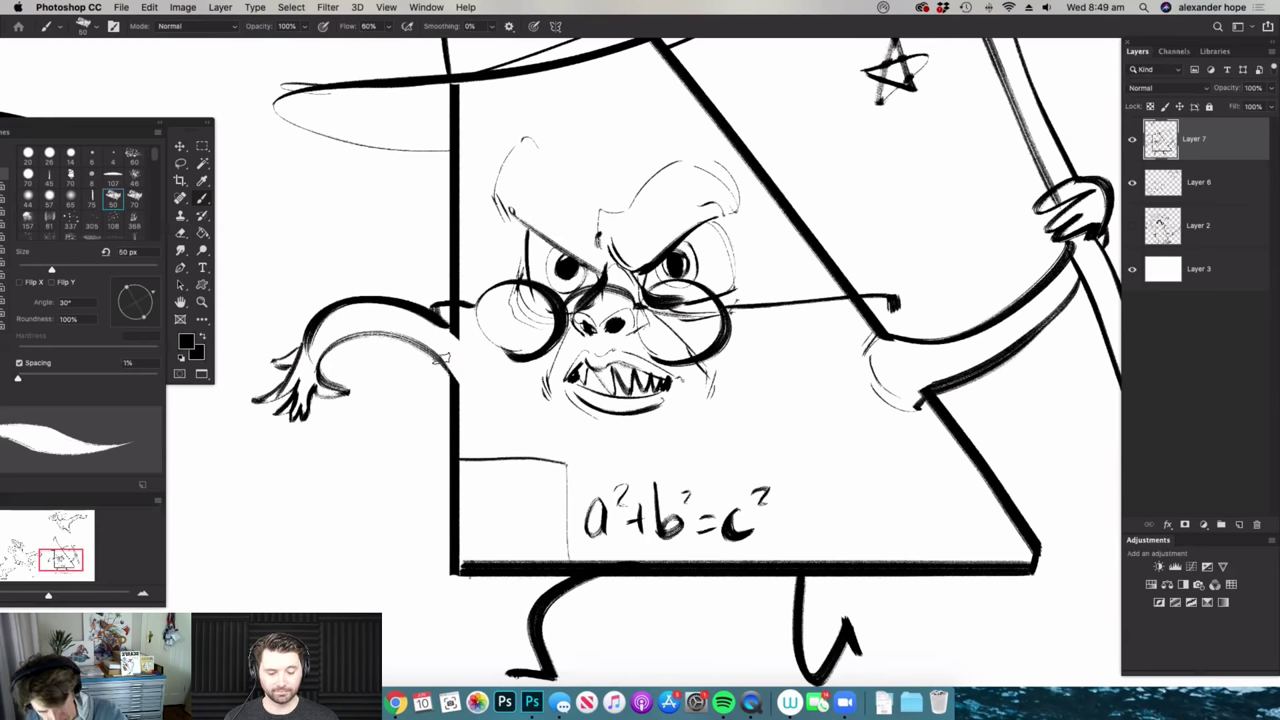
{"action": "mouse_move", "coordinate": [460, 392]}
{"action": "left_mouse_down"}
{"action": "mouse_move", "coordinate": [469, 416]}
{"action": "mouse_move", "coordinate": [485, 413]}
{"action": "left_mouse_up"}
{"action": "left_click_drag", "start_coordinate": [464, 339], "coordinate": [482, 373]}
{"action": "key", "text": "super+space"}
{"action": "left_click_drag", "start_coordinate": [620, 350], "coordinate": [530, 370]}
{"action": "key", "text": "super+space"}
{"action": "left_click_drag", "start_coordinate": [806, 430], "coordinate": [838, 430]}
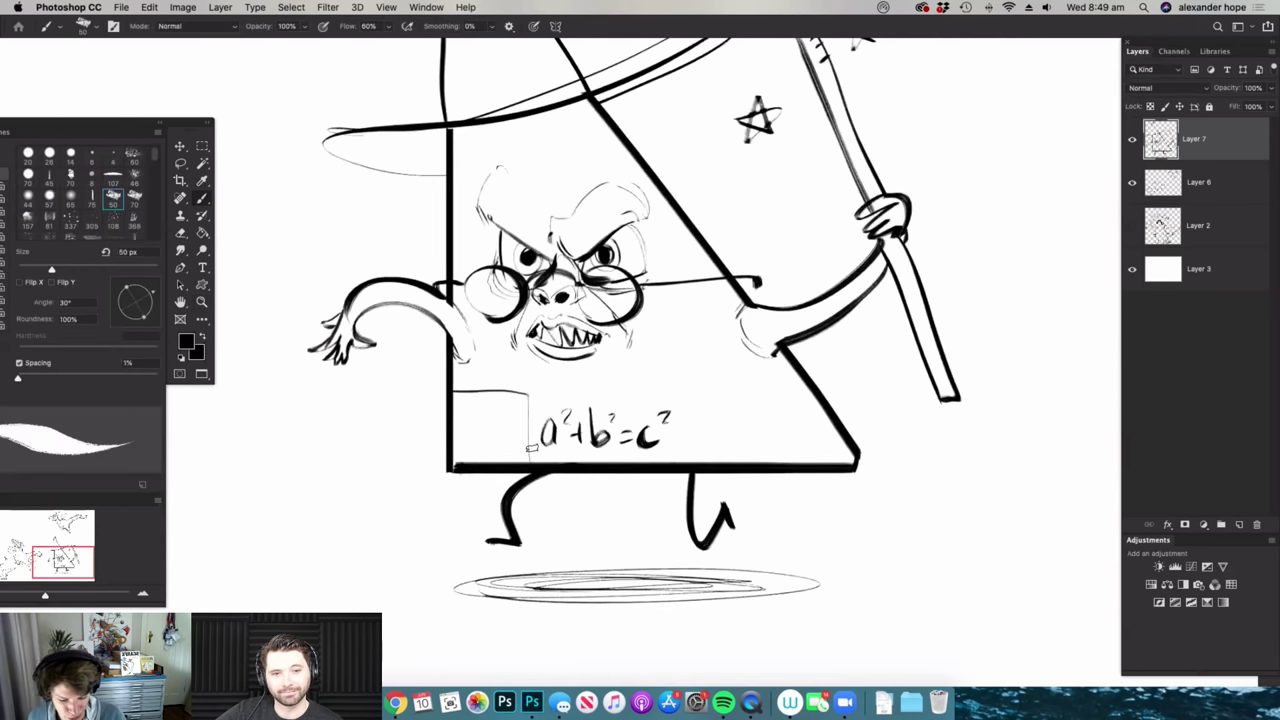
- Thicken both legs under the triangle with a second contour and fill them with hatched shading
{"action": "left_click_drag", "start_coordinate": [507, 515], "coordinate": [499, 484]}
{"action": "left_click_drag", "start_coordinate": [672, 470], "coordinate": [688, 545]}
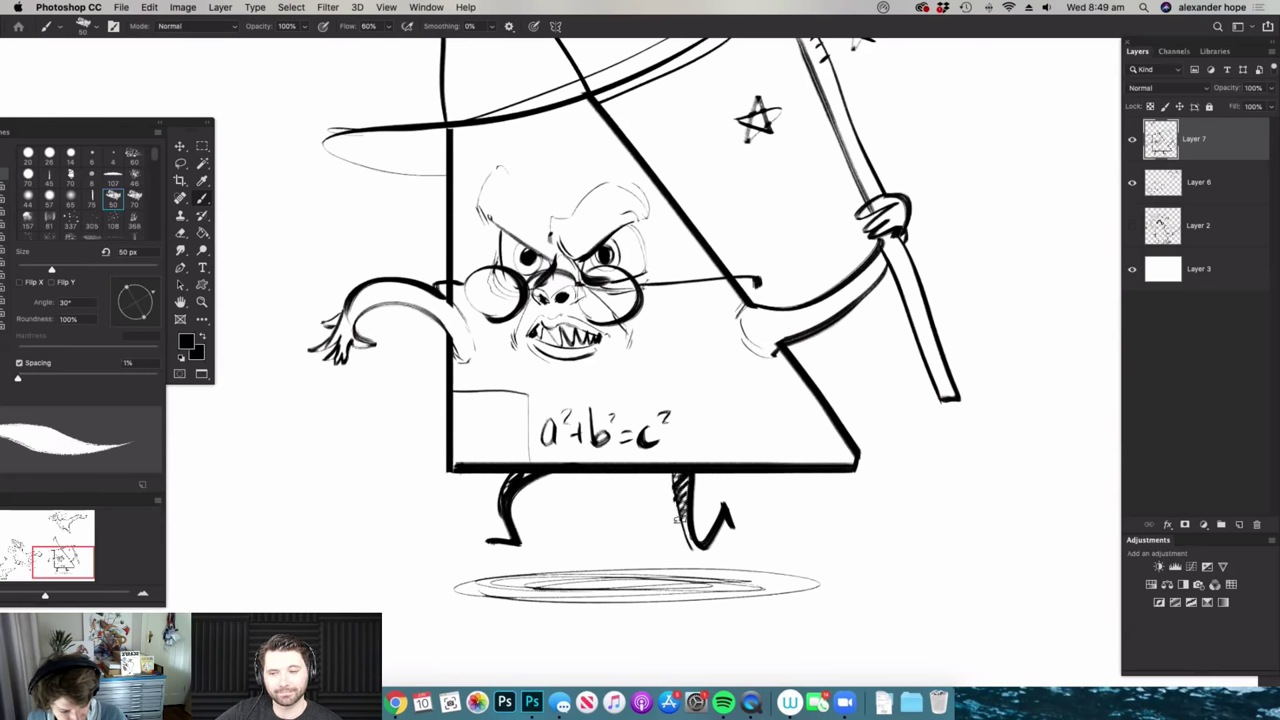
{"action": "left_click_drag", "start_coordinate": [686, 538], "coordinate": [701, 549]}
{"action": "key", "text": "super+space"}
{"action": "left_click_drag", "start_coordinate": [714, 459], "coordinate": [650, 462]}
{"action": "key", "text": "super+space"}
{"action": "left_click_drag", "start_coordinate": [735, 513], "coordinate": [690, 510]}
- Draw a band around the wizard's hat with a round emblem containing a flower with radiating petals
{"action": "left_click_drag", "start_coordinate": [620, 263], "coordinate": [630, 302]}
{"action": "key", "text": "b"}
{"action": "left_click_drag", "start_coordinate": [623, 381], "coordinate": [630, 382]}
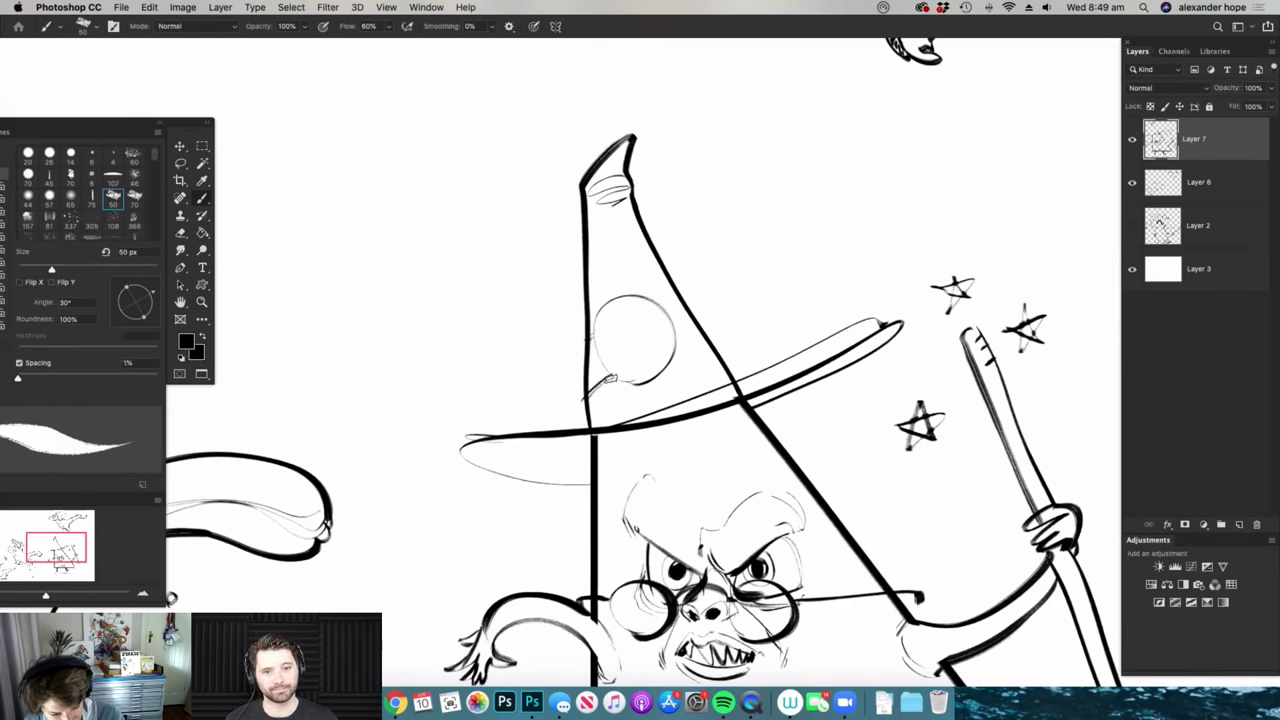
{"action": "key", "text": "super+space"}
{"action": "mouse_move", "coordinate": [680, 354]}
{"action": "left_mouse_down"}
{"action": "mouse_move", "coordinate": [714, 356]}
{"action": "mouse_move", "coordinate": [650, 322]}
{"action": "mouse_move", "coordinate": [646, 343]}
{"action": "mouse_move", "coordinate": [648, 317]}
{"action": "mouse_move", "coordinate": [684, 324]}
{"action": "mouse_move", "coordinate": [655, 384]}
{"action": "mouse_move", "coordinate": [622, 356]}
{"action": "mouse_move", "coordinate": [618, 304]}
{"action": "left_mouse_up"}
{"action": "key", "text": "super+space"}
{"action": "left_click_drag", "start_coordinate": [618, 304], "coordinate": [640, 318]}
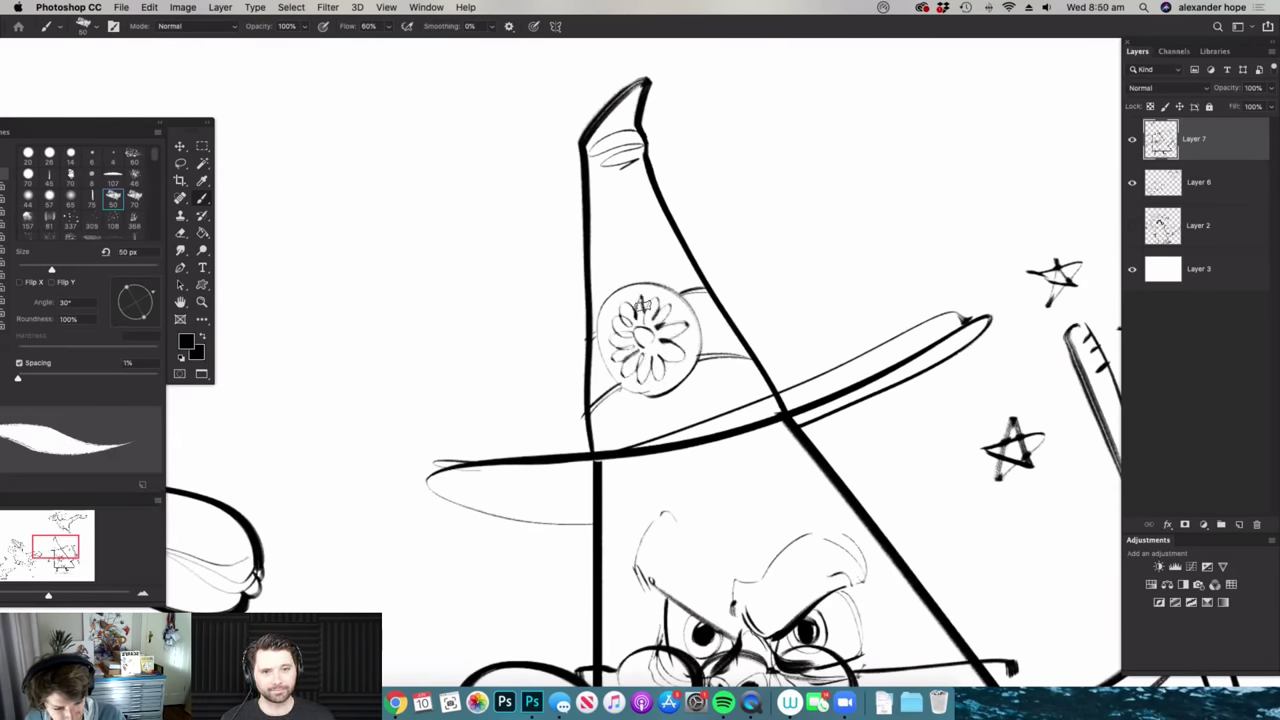
- Hatch a diagonal shadow across the forehead just under the hat brim
{"action": "key", "text": "super+space"}
{"action": "left_click_drag", "start_coordinate": [676, 247], "coordinate": [600, 326]}
{"action": "left_click_drag", "start_coordinate": [828, 450], "coordinate": [872, 442]}
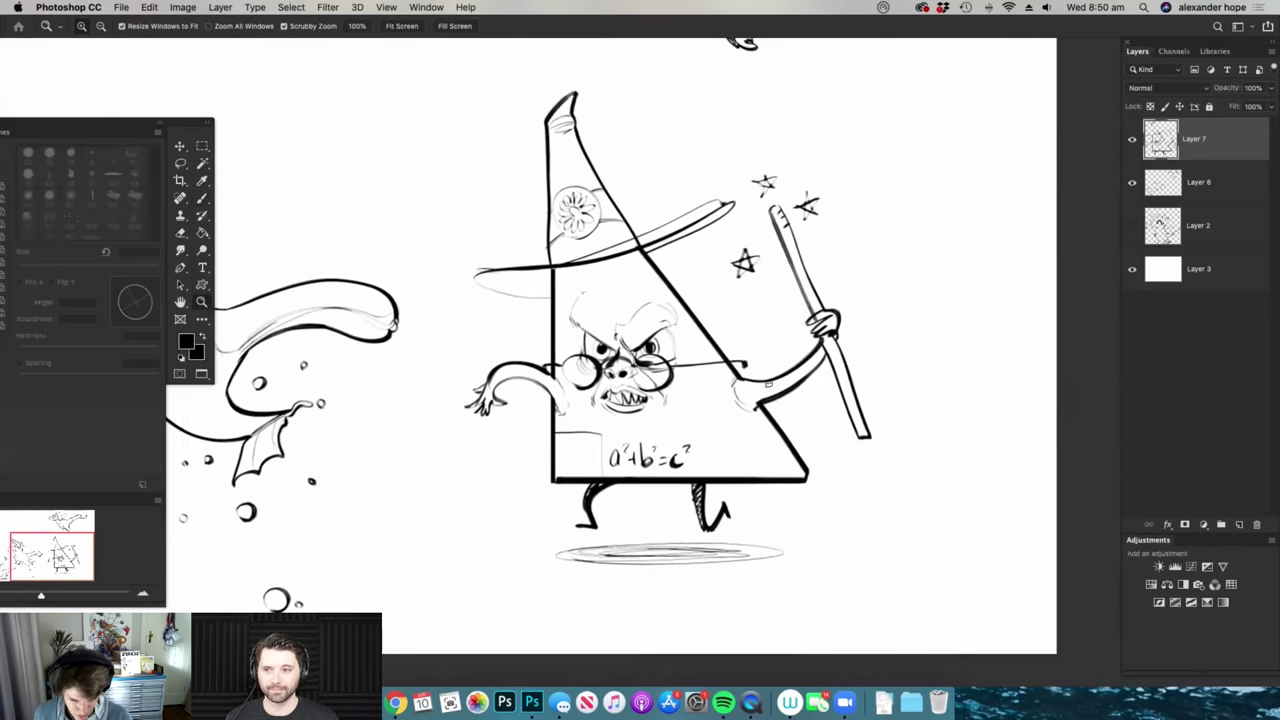
{"action": "key", "text": "super+space"}
{"action": "left_click_drag", "start_coordinate": [608, 281], "coordinate": [642, 276]}
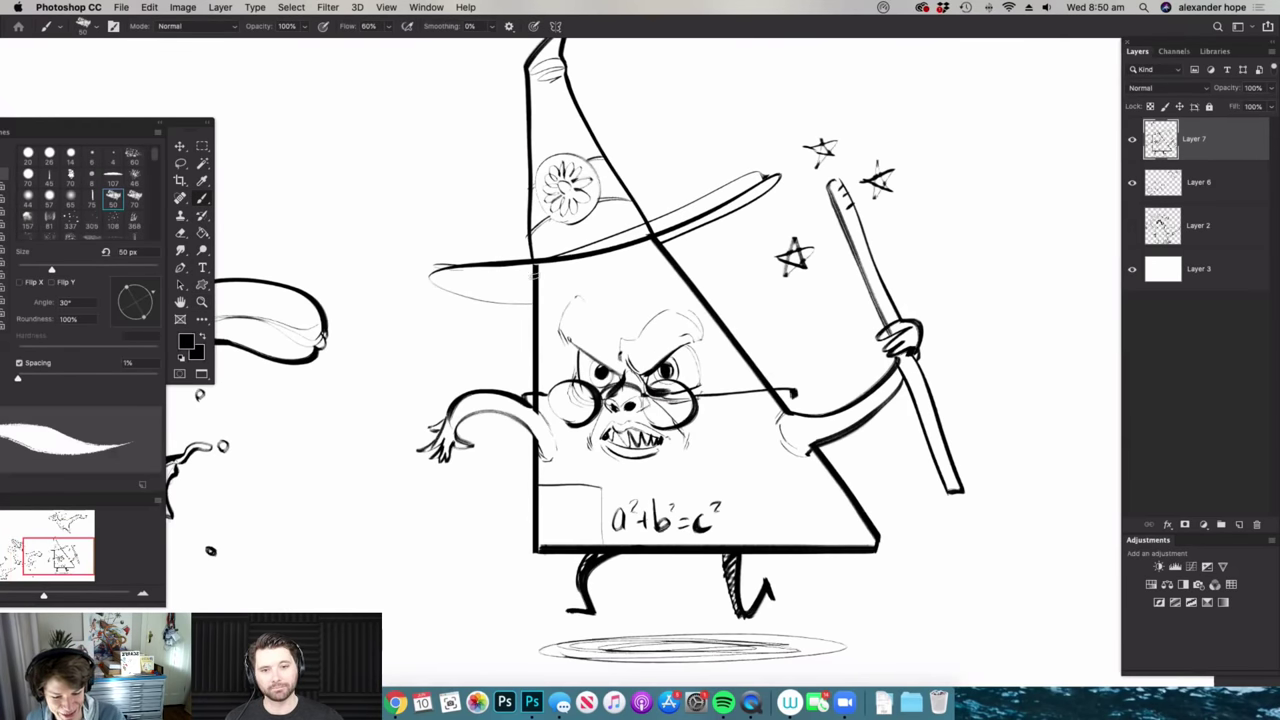
{"action": "left_click_drag", "start_coordinate": [540, 288], "coordinate": [650, 242]}
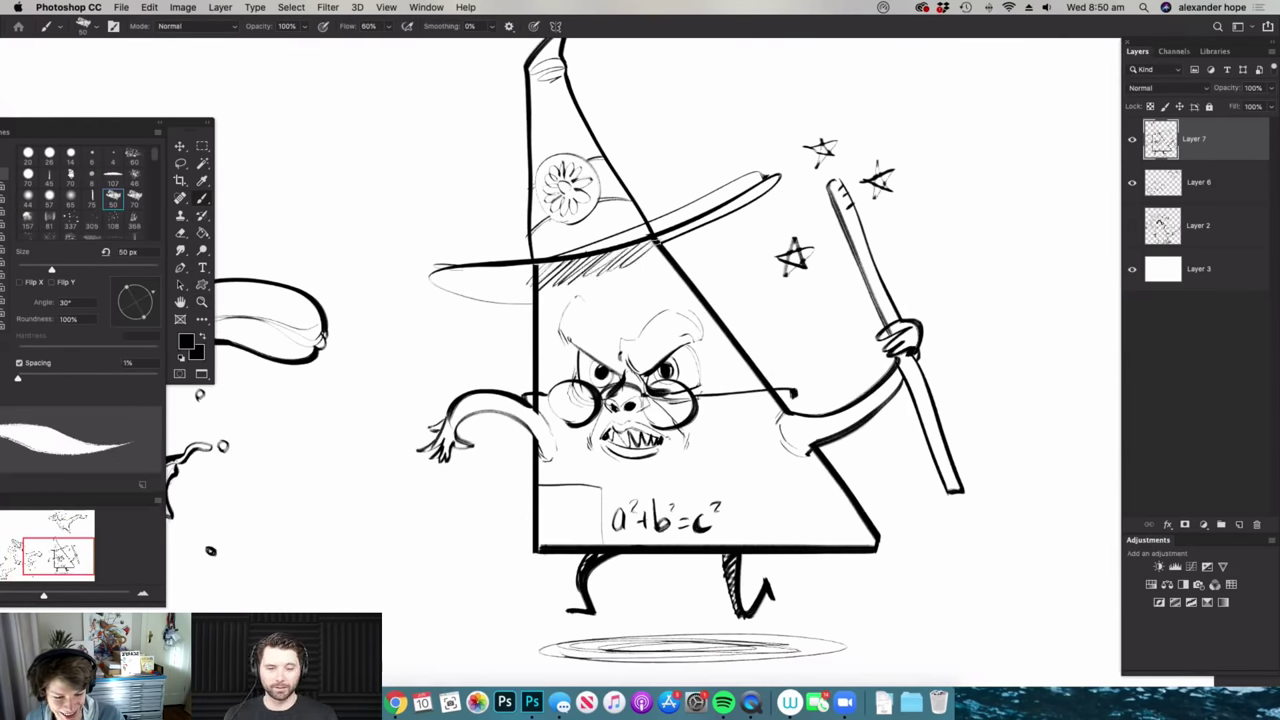
{"action": "scroll", "coordinate": [676, 252], "scroll_direction": "down", "scroll_amount": 3}
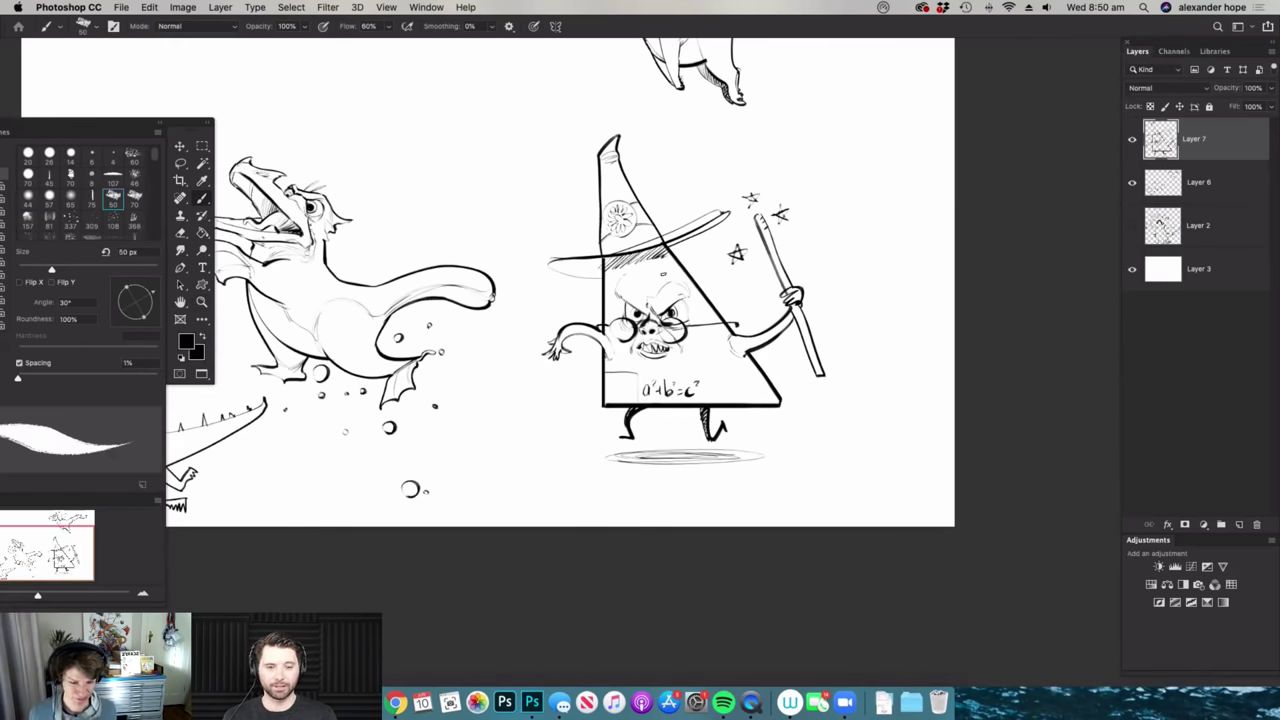
- Draw thin inner lines parallel to the triangle's base and its vertical side
{"action": "key", "text": "super+space"}
{"action": "left_click_drag", "start_coordinate": [748, 436], "coordinate": [712, 428]}
{"action": "left_click_drag", "start_coordinate": [733, 386], "coordinate": [850, 385]}
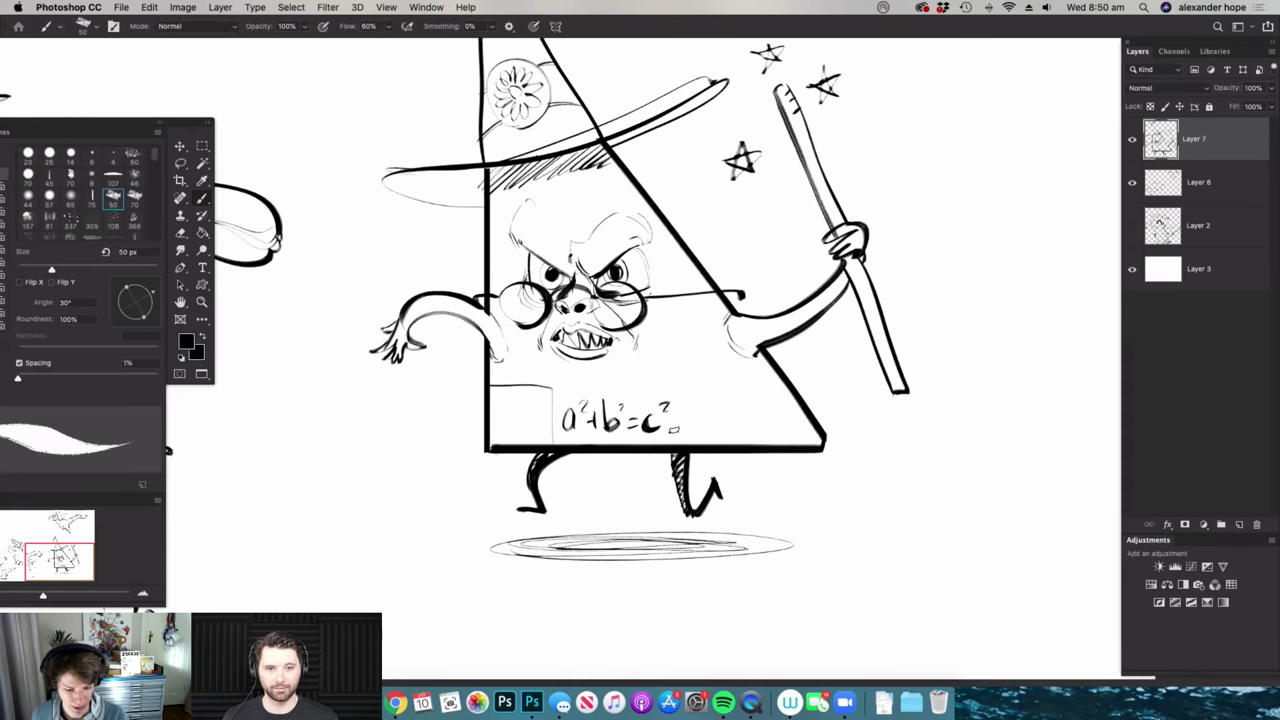
{"action": "left_click_drag", "start_coordinate": [676, 431], "coordinate": [808, 428]}
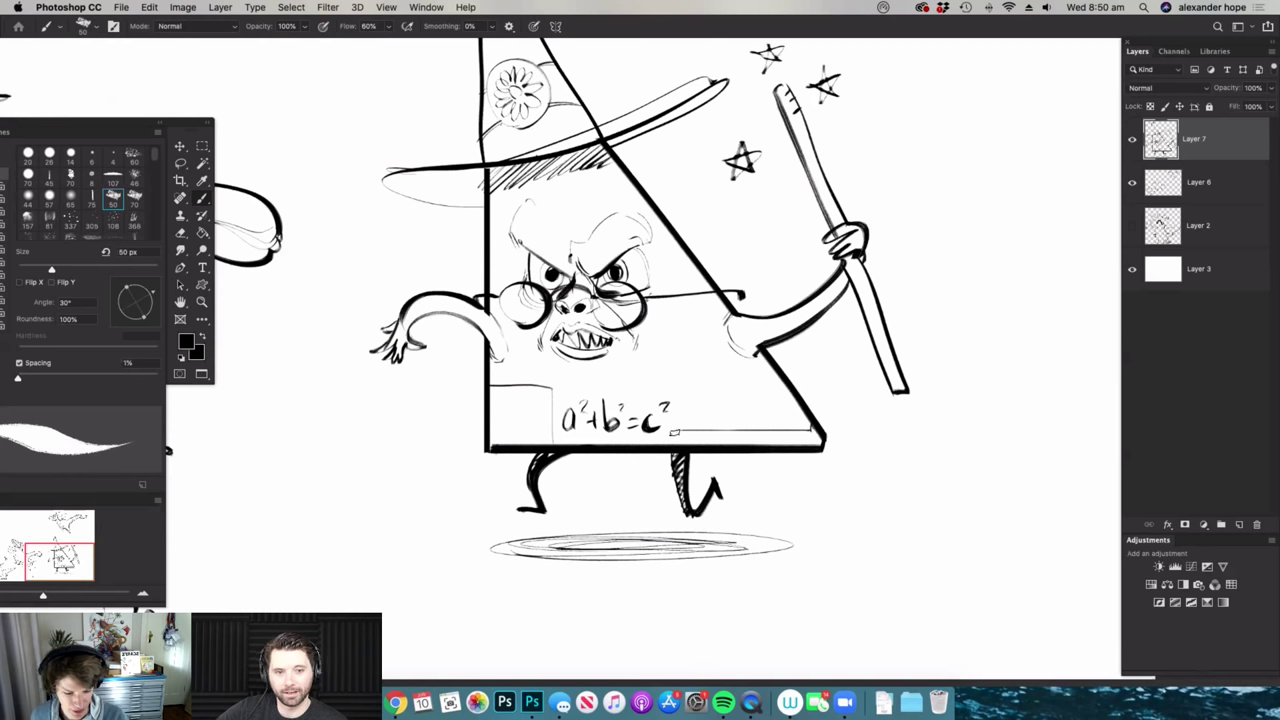
{"action": "left_click_drag", "start_coordinate": [672, 438], "coordinate": [571, 453]}
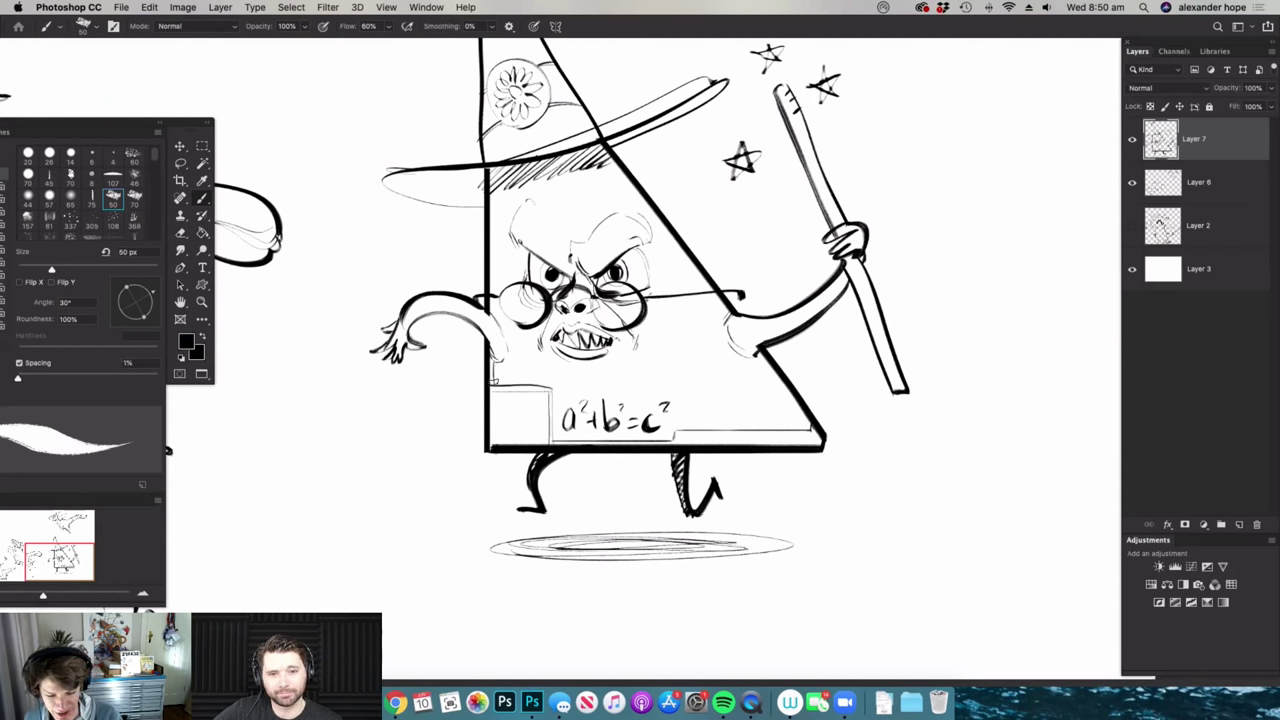
{"action": "key", "text": "super+space"}
{"action": "mouse_move", "coordinate": [490, 209]}
{"action": "left_mouse_down"}
{"action": "mouse_move", "coordinate": [516, 210]}
{"action": "mouse_move", "coordinate": [493, 320]}
{"action": "left_mouse_up"}
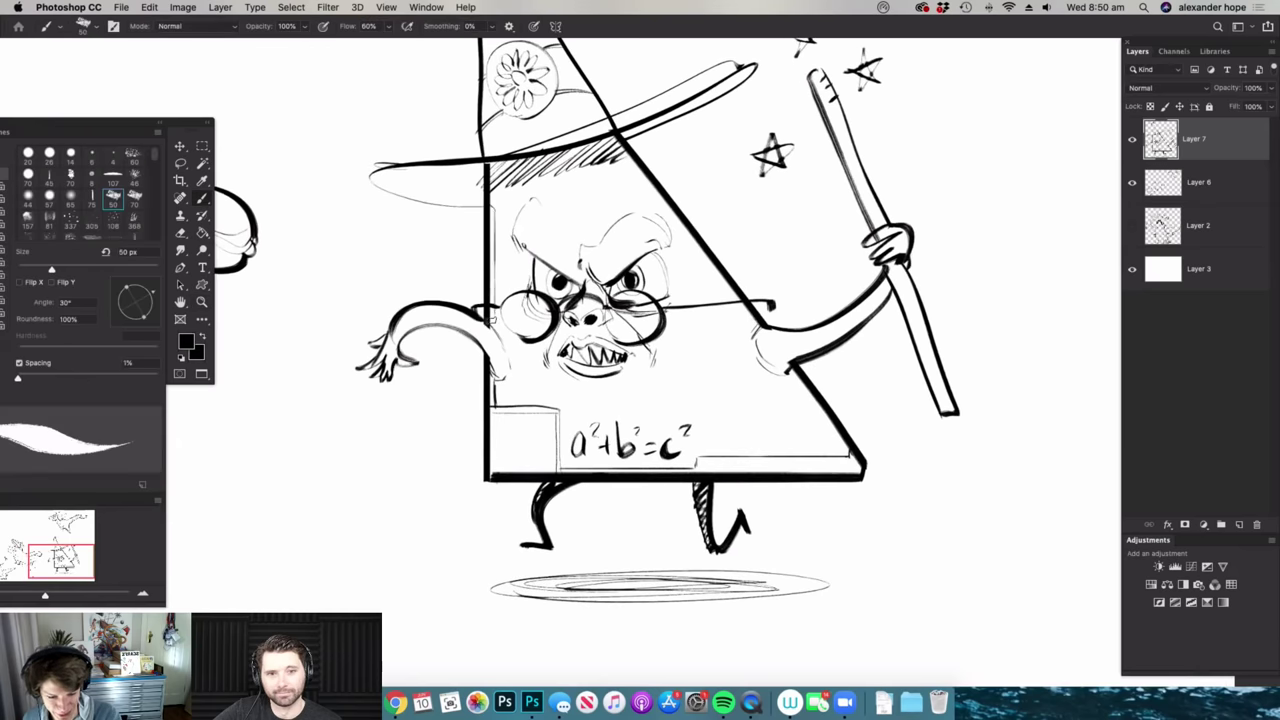
- Draw dashed lines outside the triangle's sloping side and a thin straight line outside its vertical side
{"action": "key", "text": "super+space"}
{"action": "left_click_drag", "start_coordinate": [617, 337], "coordinate": [570, 337]}
{"action": "key", "text": "super+space"}
{"action": "left_click_drag", "start_coordinate": [712, 324], "coordinate": [736, 324]}
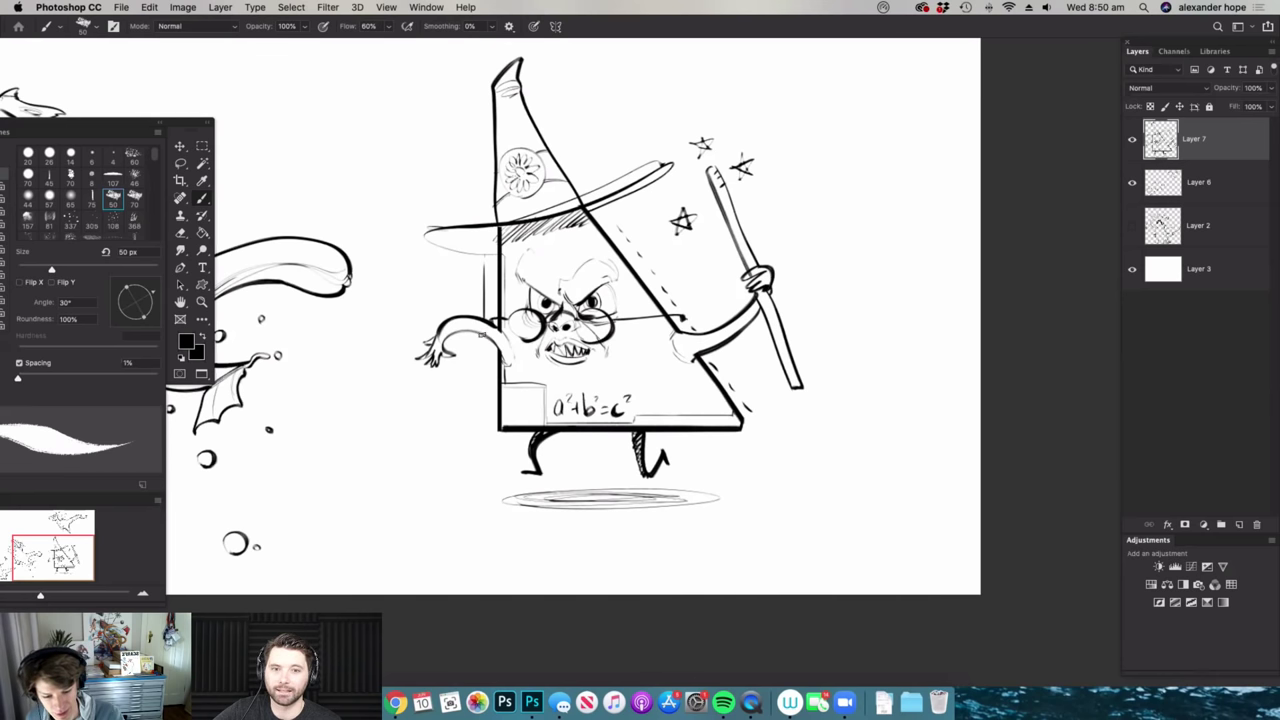
- Draw the outline of a tilted book with a thick spine under the wizard's drooping hand
{"action": "scroll", "coordinate": [430, 406], "scroll_direction": "up", "scroll_amount": 3}
{"action": "mouse_move", "coordinate": [501, 339]}
{"action": "left_mouse_down"}
{"action": "mouse_move", "coordinate": [414, 411]}
{"action": "mouse_move", "coordinate": [349, 268]}
{"action": "mouse_move", "coordinate": [402, 386]}
{"action": "left_mouse_up"}
{"action": "left_click_drag", "start_coordinate": [354, 286], "coordinate": [411, 405]}
{"action": "mouse_move", "coordinate": [360, 289]}
{"action": "left_mouse_down"}
{"action": "mouse_move", "coordinate": [404, 392]}
{"action": "mouse_move", "coordinate": [356, 284]}
{"action": "left_mouse_up"}
{"action": "mouse_move", "coordinate": [357, 296]}
{"action": "left_mouse_down"}
{"action": "mouse_move", "coordinate": [405, 392]}
{"action": "mouse_move", "coordinate": [357, 260]}
{"action": "left_mouse_up"}
{"action": "left_click_drag", "start_coordinate": [359, 268], "coordinate": [408, 390]}
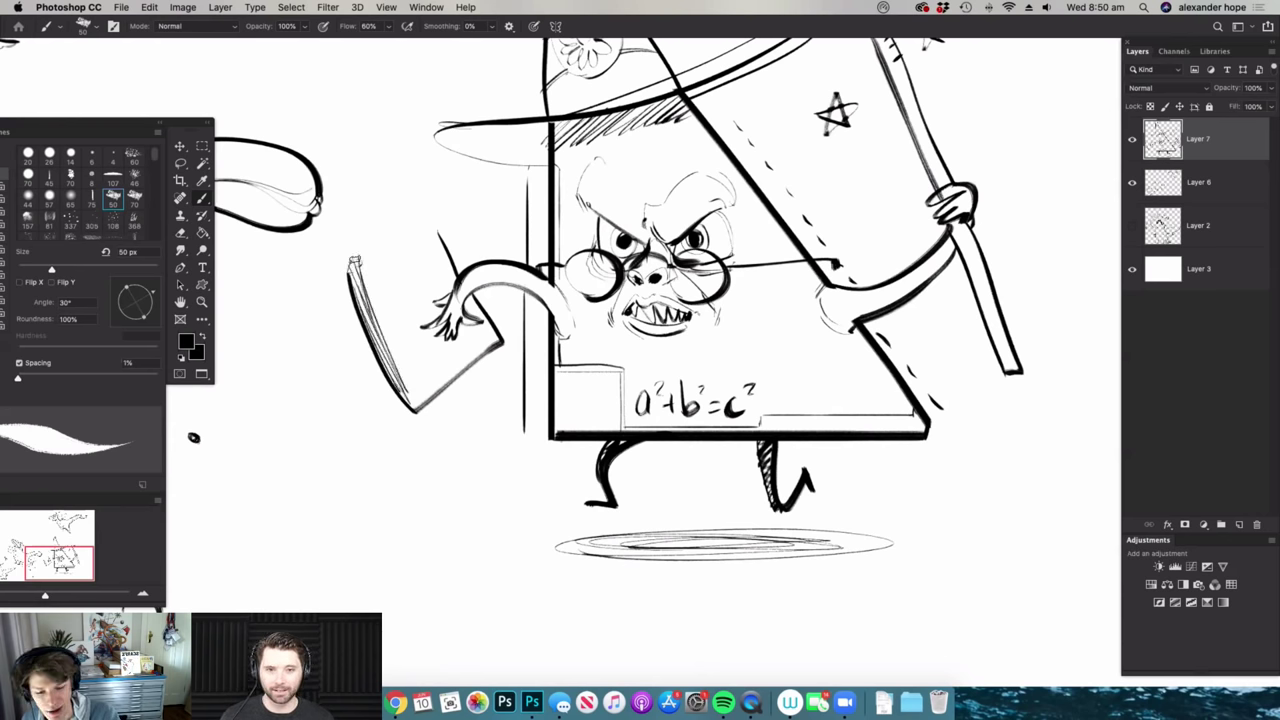
{"action": "left_click_drag", "start_coordinate": [352, 258], "coordinate": [437, 239]}
- Add a framed panel and a title box to the book's cover
{"action": "key", "text": "e"}
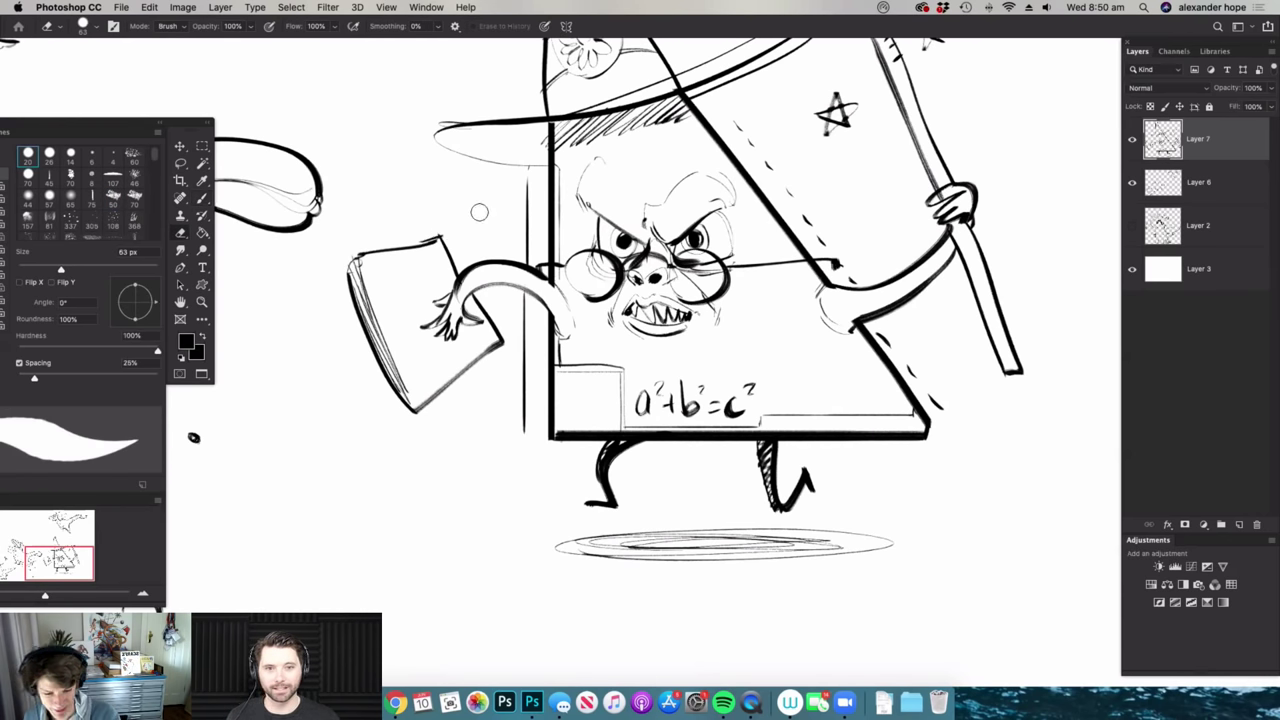
{"action": "key", "text": "b"}
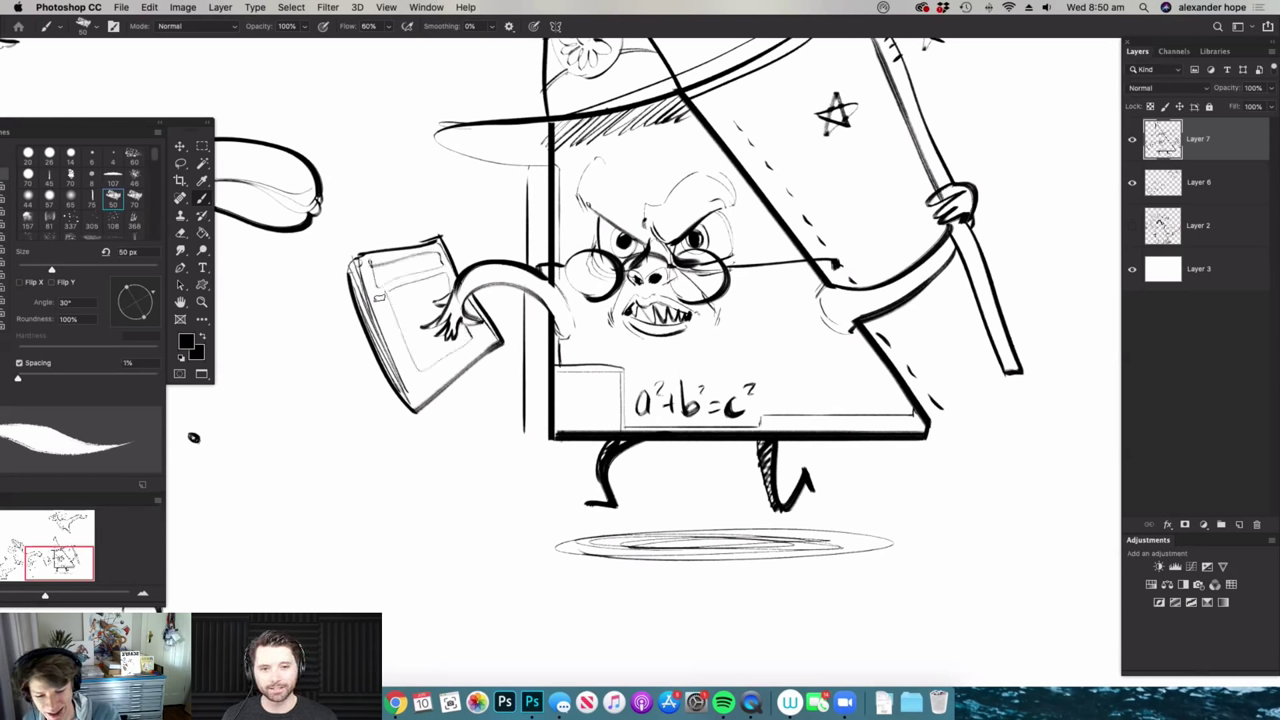
{"action": "key", "text": "super+space"}
{"action": "left_click_drag", "start_coordinate": [470, 372], "coordinate": [441, 454]}
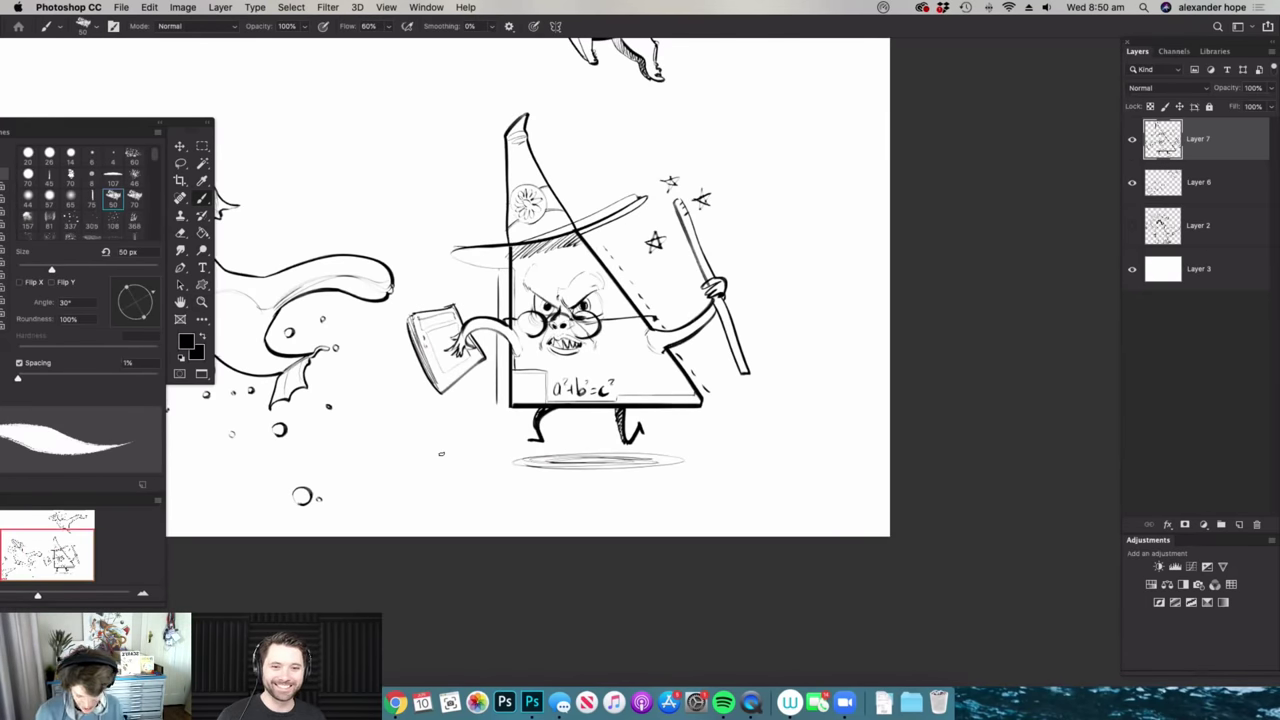
{"action": "key", "text": "super+space"}
{"action": "left_click_drag", "start_coordinate": [434, 402], "coordinate": [470, 397]}
- Draw loose sheets of paper falling out beneath the book
{"action": "mouse_move", "coordinate": [420, 346]}
{"action": "left_mouse_down"}
{"action": "mouse_move", "coordinate": [391, 402]}
{"action": "mouse_move", "coordinate": [549, 446]}
{"action": "mouse_move", "coordinate": [542, 348]}
{"action": "mouse_move", "coordinate": [480, 358]}
{"action": "left_mouse_up"}
{"action": "key", "text": "super+space"}
{"action": "mouse_move", "coordinate": [580, 359]}
{"action": "left_mouse_down"}
{"action": "mouse_move", "coordinate": [630, 412]}
{"action": "mouse_move", "coordinate": [488, 432]}
{"action": "left_mouse_up"}
{"action": "left_click", "coordinate": [612, 390]}
{"action": "key", "text": "b"}
{"action": "key", "text": "super+space"}
{"action": "mouse_move", "coordinate": [663, 402]}
{"action": "left_mouse_down"}
{"action": "mouse_move", "coordinate": [931, 378]}
{"action": "mouse_move", "coordinate": [811, 426]}
{"action": "mouse_move", "coordinate": [897, 435]}
{"action": "left_mouse_up"}
{"action": "key", "text": "super+space"}
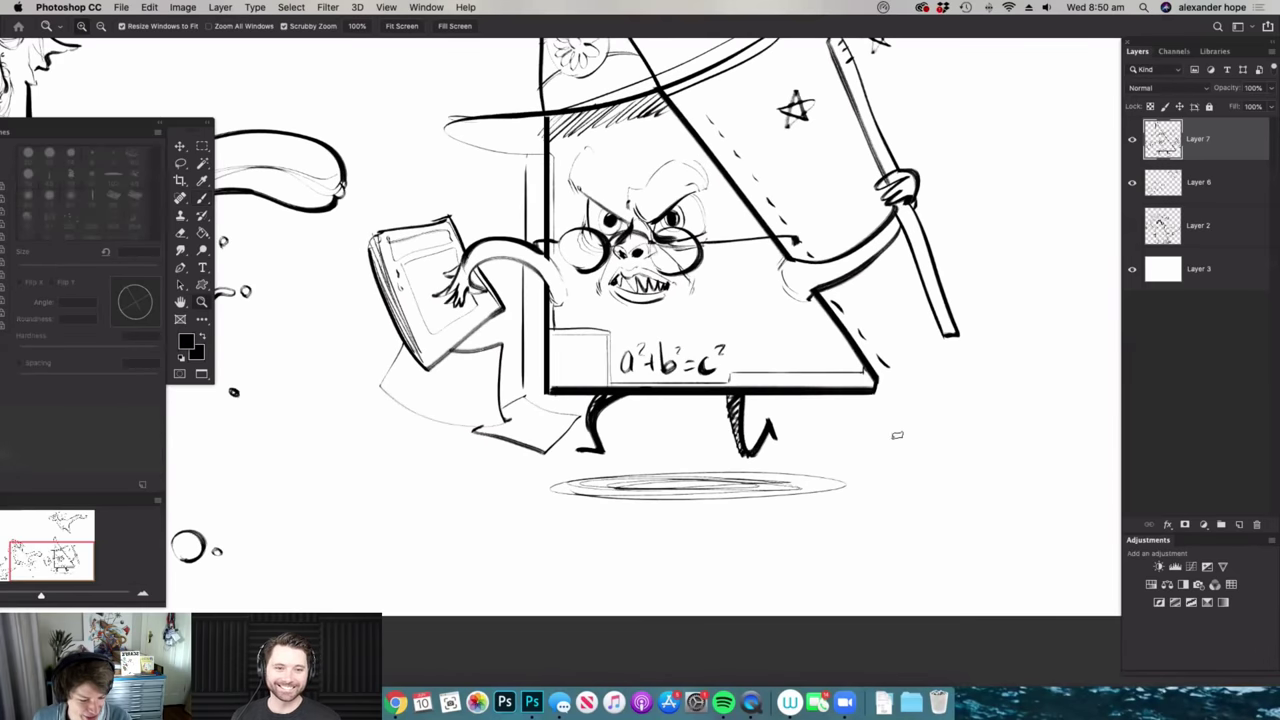
- Draw curled loose sheets of paper in the air beside the triangle's sharp lower corner
{"action": "key", "text": "b"}
{"action": "left_click_drag", "start_coordinate": [815, 430], "coordinate": [932, 432]}
{"action": "key", "text": "super+space"}
{"action": "left_click_drag", "start_coordinate": [680, 449], "coordinate": [595, 454]}
{"action": "key", "text": "super+space"}
{"action": "left_click_drag", "start_coordinate": [844, 412], "coordinate": [898, 416]}
{"action": "mouse_move", "coordinate": [854, 466]}
{"action": "left_mouse_down"}
{"action": "mouse_move", "coordinate": [822, 419]}
{"action": "mouse_move", "coordinate": [912, 398]}
{"action": "left_mouse_up"}
{"action": "left_click_drag", "start_coordinate": [868, 459], "coordinate": [785, 442]}
{"action": "key", "text": "super+space"}
{"action": "key", "text": "super+space"}
- Lasso a loose sheet near the wand, move it farther out from the wizard, and deselect
{"action": "mouse_move", "coordinate": [862, 362]}
{"action": "left_mouse_down"}
{"action": "mouse_move", "coordinate": [826, 345]}
{"action": "mouse_move", "coordinate": [900, 367]}
{"action": "left_mouse_up"}
{"action": "key", "text": "l"}
{"action": "mouse_move", "coordinate": [843, 291]}
{"action": "left_mouse_down"}
{"action": "mouse_move", "coordinate": [893, 355]}
{"action": "mouse_move", "coordinate": [774, 608]}
{"action": "mouse_move", "coordinate": [545, 558]}
{"action": "mouse_move", "coordinate": [529, 374]}
{"action": "mouse_move", "coordinate": [557, 253]}
{"action": "mouse_move", "coordinate": [757, 246]}
{"action": "mouse_move", "coordinate": [855, 290]}
{"action": "left_mouse_up"}
{"action": "key", "text": "v"}
{"action": "left_click_drag", "start_coordinate": [862, 368], "coordinate": [942, 418]}
{"action": "key", "text": "m"}
{"action": "left_click", "coordinate": [934, 492]}
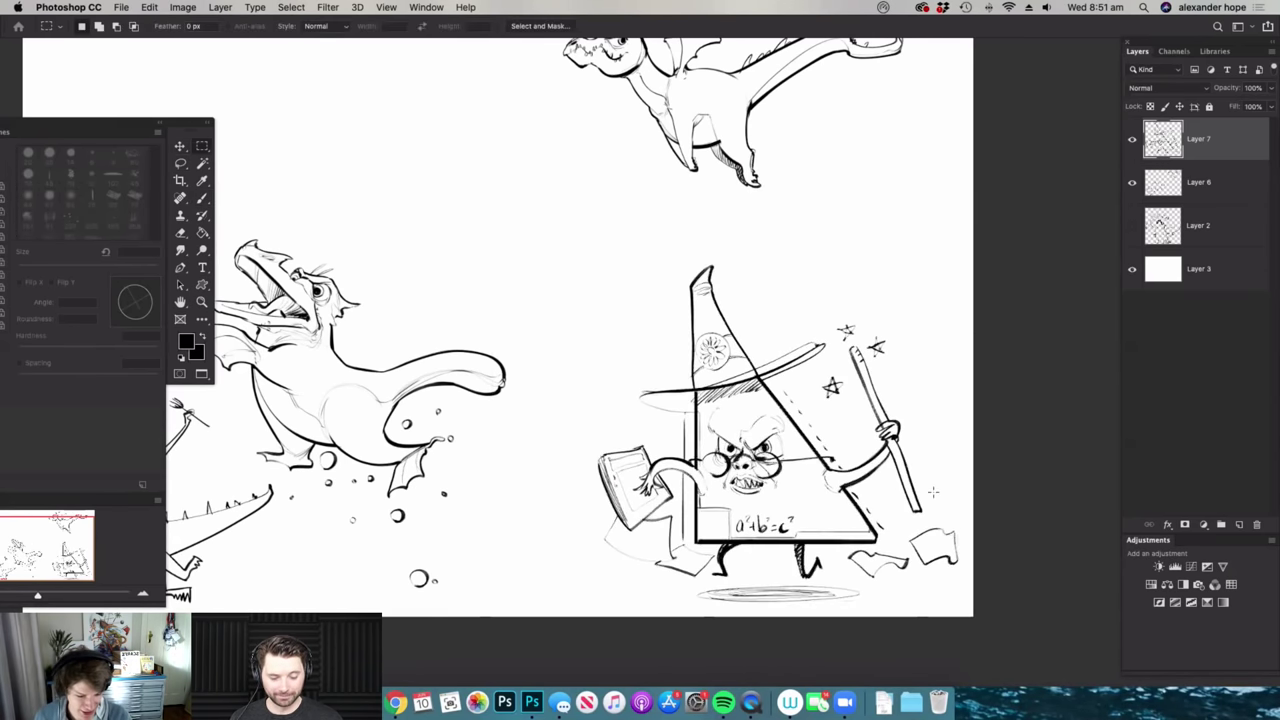
{"action": "left_click_drag", "start_coordinate": [898, 562], "coordinate": [927, 572]}
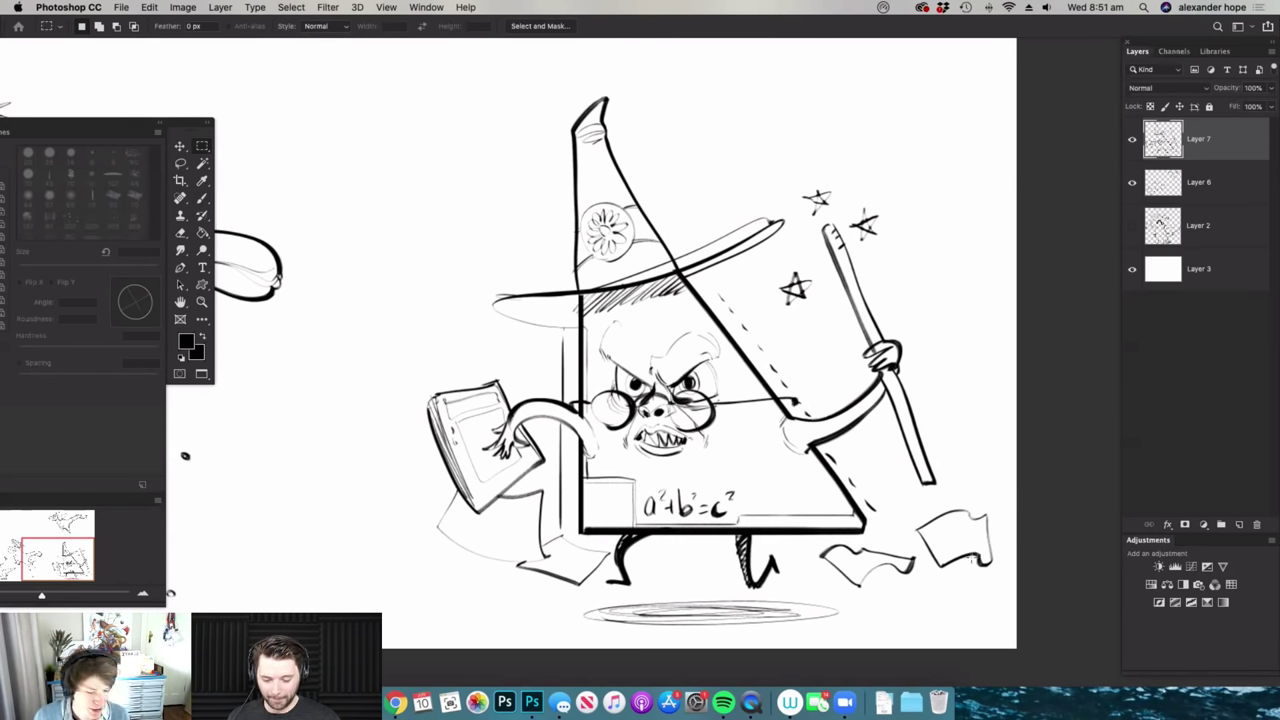
{"action": "key", "text": "z"}
{"action": "left_click_drag", "start_coordinate": [909, 508], "coordinate": [810, 538]}
{"action": "left_click_drag", "start_coordinate": [733, 505], "coordinate": [770, 507]}
{"action": "key", "text": "z"}
{"action": "key", "text": "b"}
{"action": "key", "text": "z"}
{"action": "left_click_drag", "start_coordinate": [777, 394], "coordinate": [802, 329]}
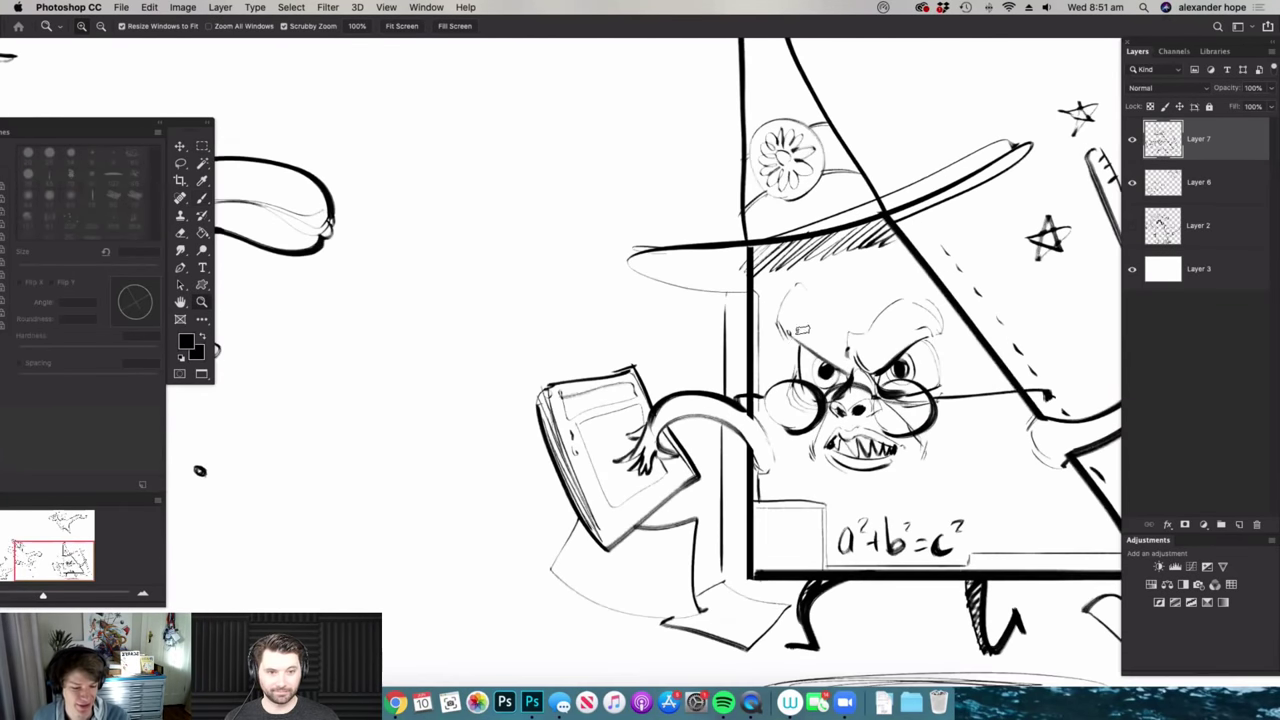
{"action": "left_click_drag", "start_coordinate": [820, 486], "coordinate": [830, 486]}
{"action": "key", "text": "b"}
{"action": "key", "text": "z"}
{"action": "left_click_drag", "start_coordinate": [712, 379], "coordinate": [706, 383]}
{"action": "key", "text": "b"}
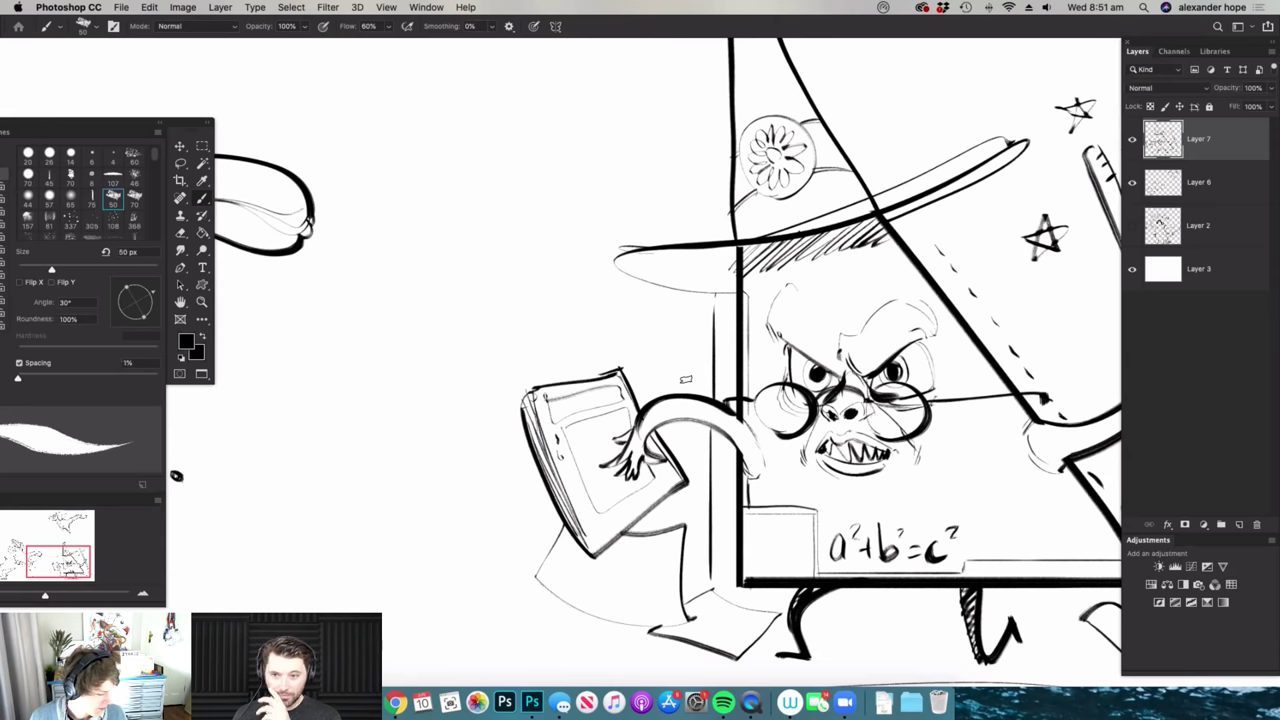
{"action": "key", "text": "z"}
{"action": "left_click_drag", "start_coordinate": [883, 408], "coordinate": [790, 380]}
{"action": "key", "text": "b"}
{"action": "key", "text": "z"}
{"action": "mouse_move", "coordinate": [740, 225]}
{"action": "left_mouse_down"}
{"action": "mouse_move", "coordinate": [714, 214]}
{"action": "mouse_move", "coordinate": [757, 240]}
{"action": "left_mouse_up"}
{"action": "key", "text": "b"}
{"action": "key", "text": "z"}
{"action": "key", "text": "b"}
- Switch to Chrome and search Google for "corgi" in a new tab
{"action": "left_click", "coordinate": [401, 706]}
{"action": "left_click", "coordinate": [619, 36]}
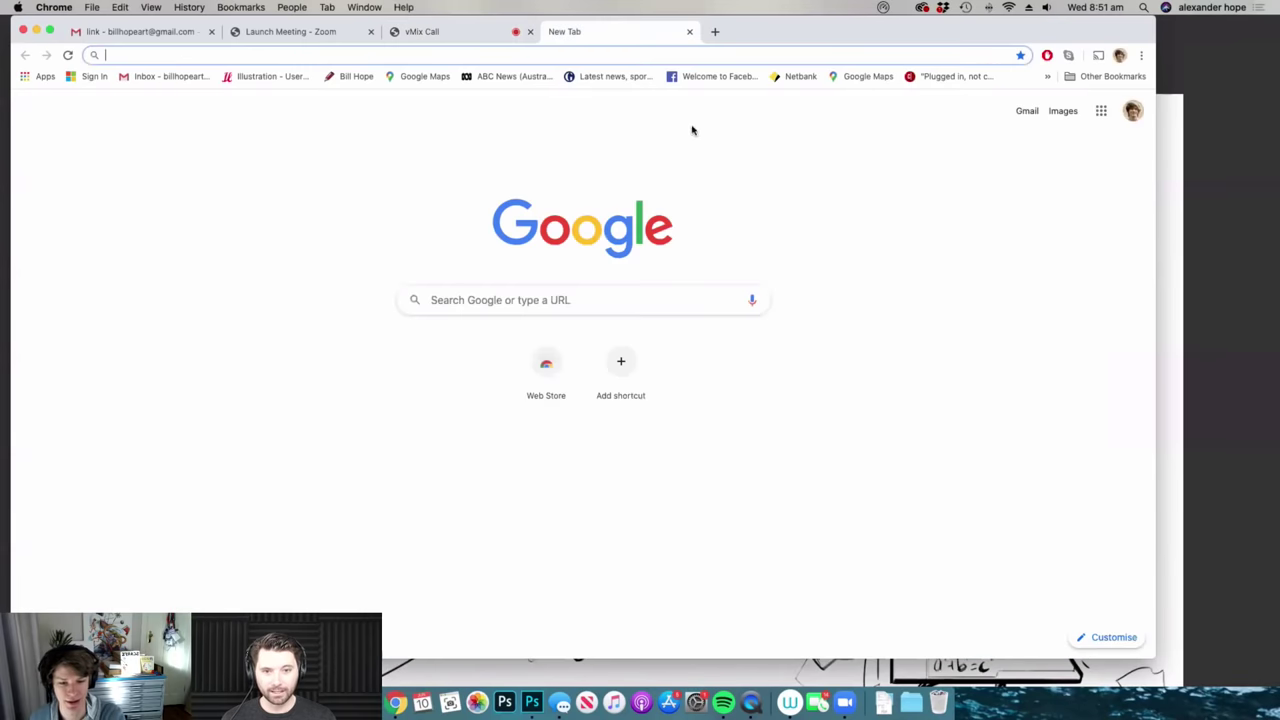
{"action": "left_click", "coordinate": [507, 300]}
{"action": "type", "text": "c"}
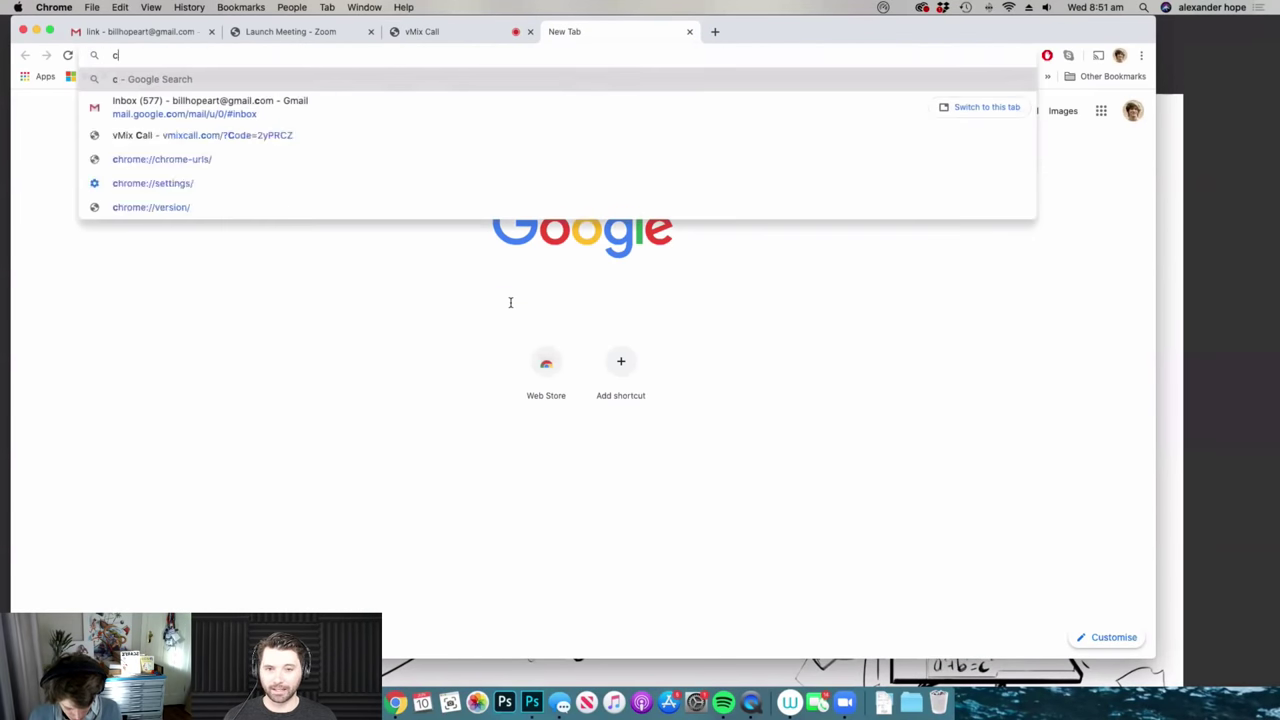
{"action": "type", "text": "orgi"}
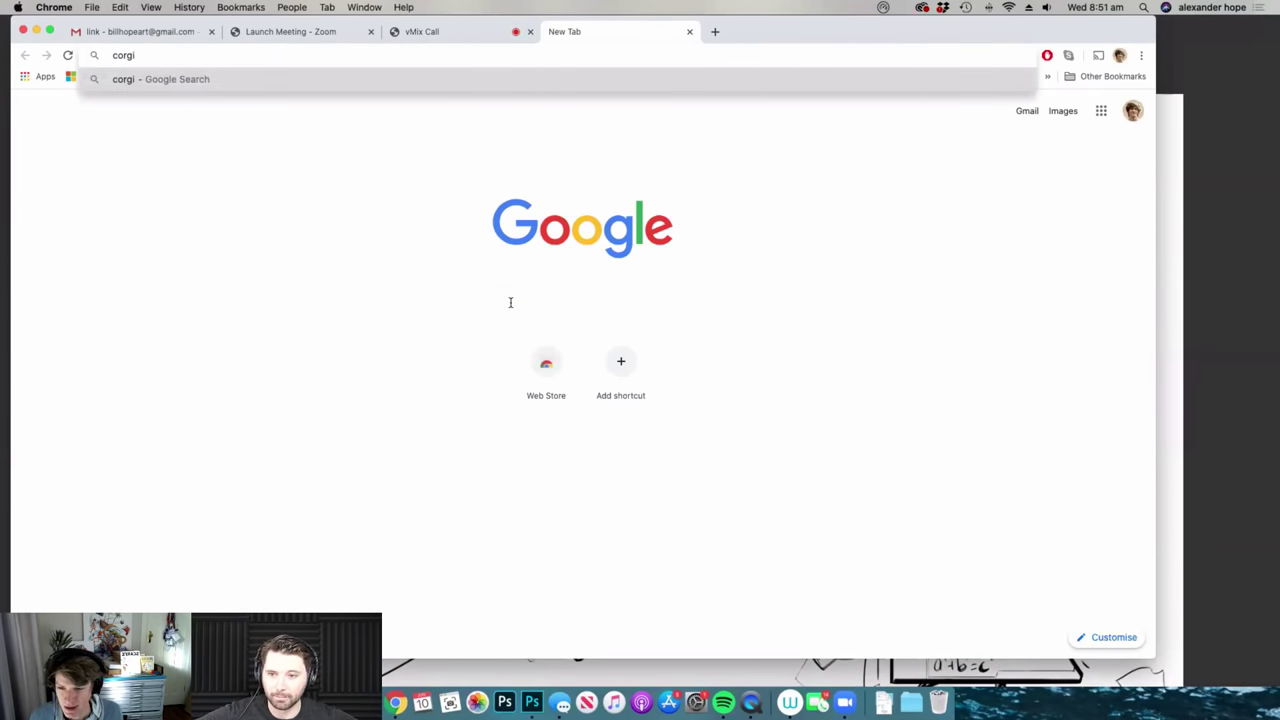
{"action": "key", "text": "Return"}
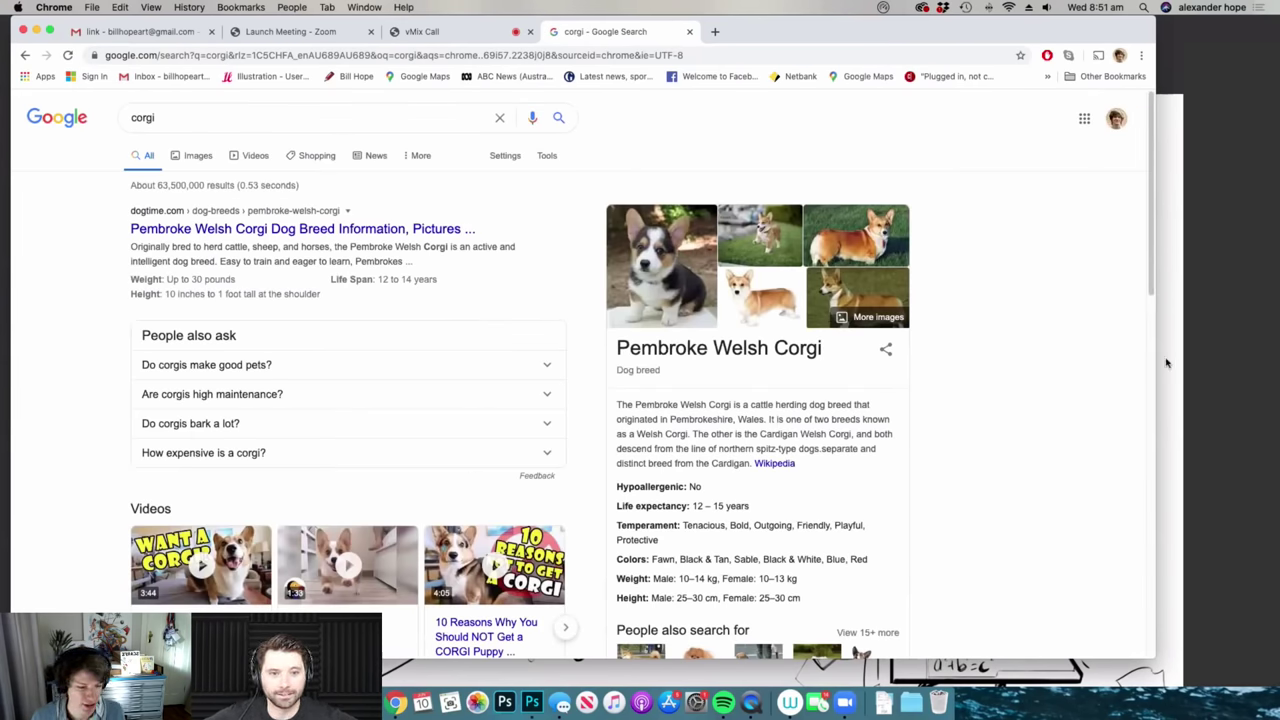
- Open the image results and copy the large picture of the corgi standing on a white background
{"action": "left_click", "coordinate": [754, 292]}
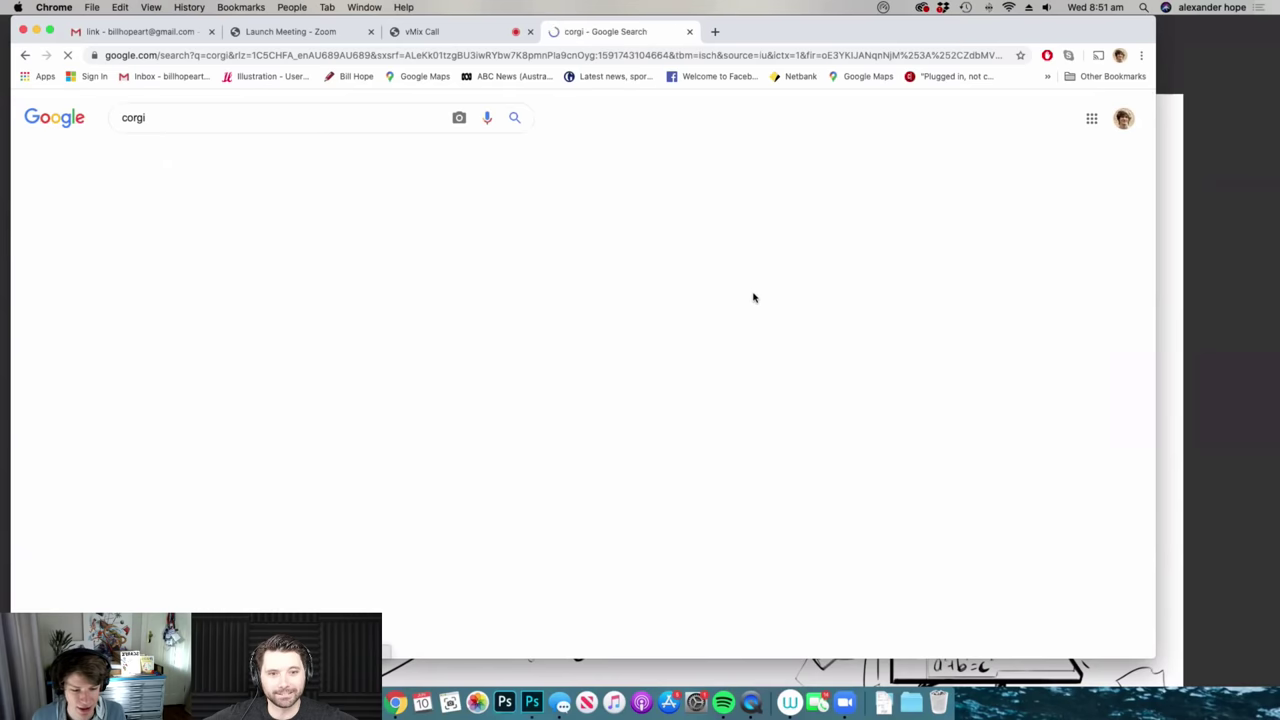
{"action": "scroll", "coordinate": [748, 270], "scroll_direction": "down", "scroll_amount": 5}
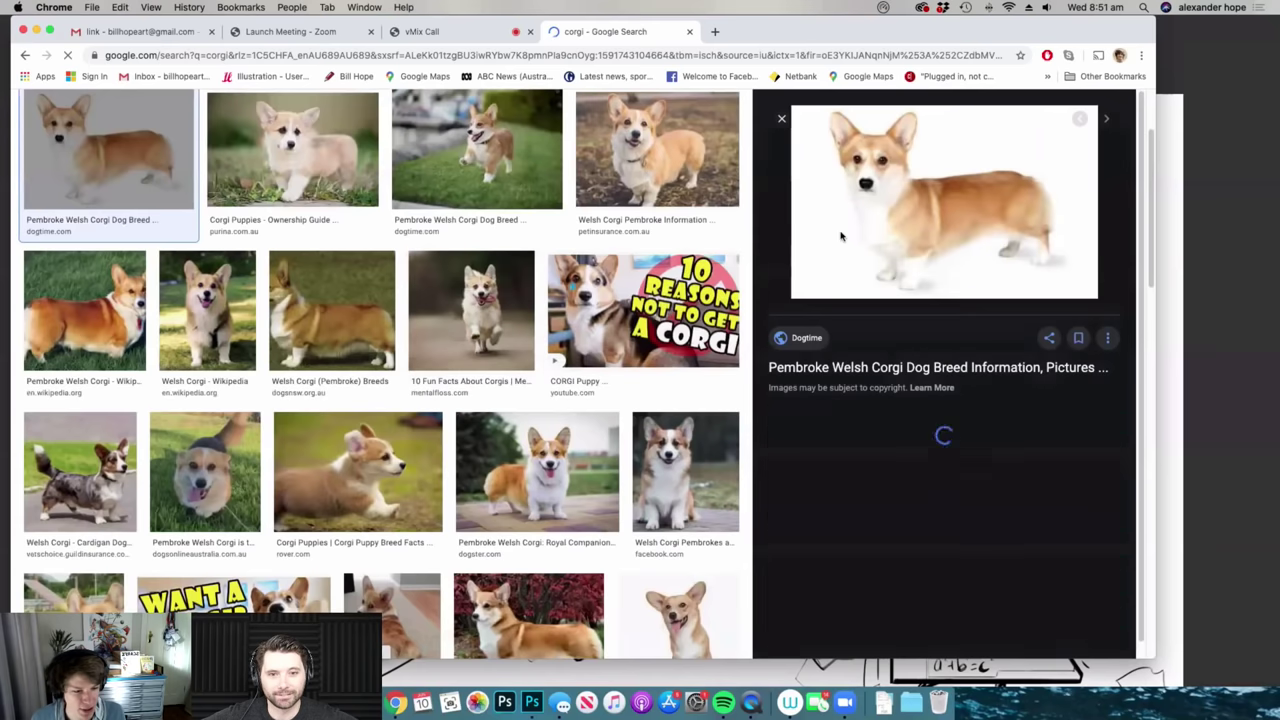
{"action": "right_click", "coordinate": [846, 230]}
{"action": "left_click", "coordinate": [930, 343]}
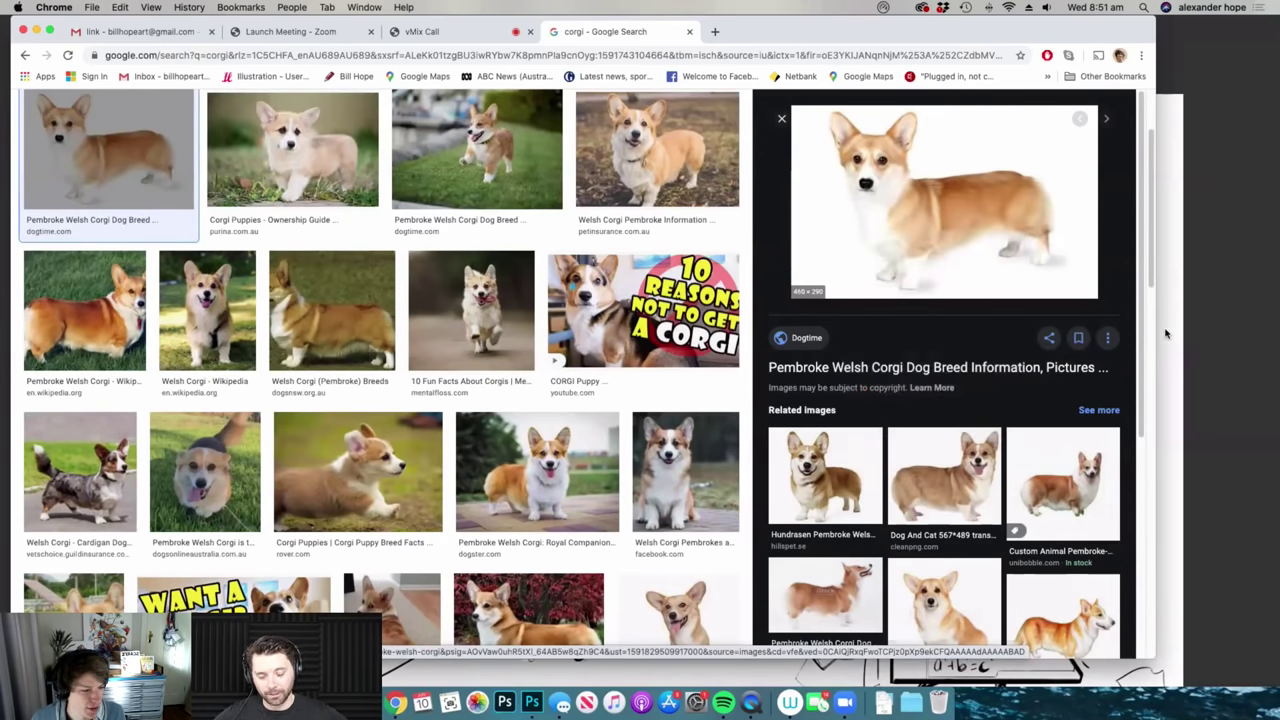
- Switch back to Photoshop, paste the corgi photo, shrink it, and place it in the blank area above the open-mouthed dragon
{"action": "key", "text": "super+Tab"}
{"action": "key", "text": "super+v"}
{"action": "left_click_drag", "start_coordinate": [694, 394], "coordinate": [516, 252]}
{"action": "left_click_drag", "start_coordinate": [459, 320], "coordinate": [378, 301]}
{"action": "key", "text": "Return"}
{"action": "key", "text": "z"}
{"action": "left_click_drag", "start_coordinate": [442, 227], "coordinate": [505, 228]}
{"action": "key", "text": "v"}
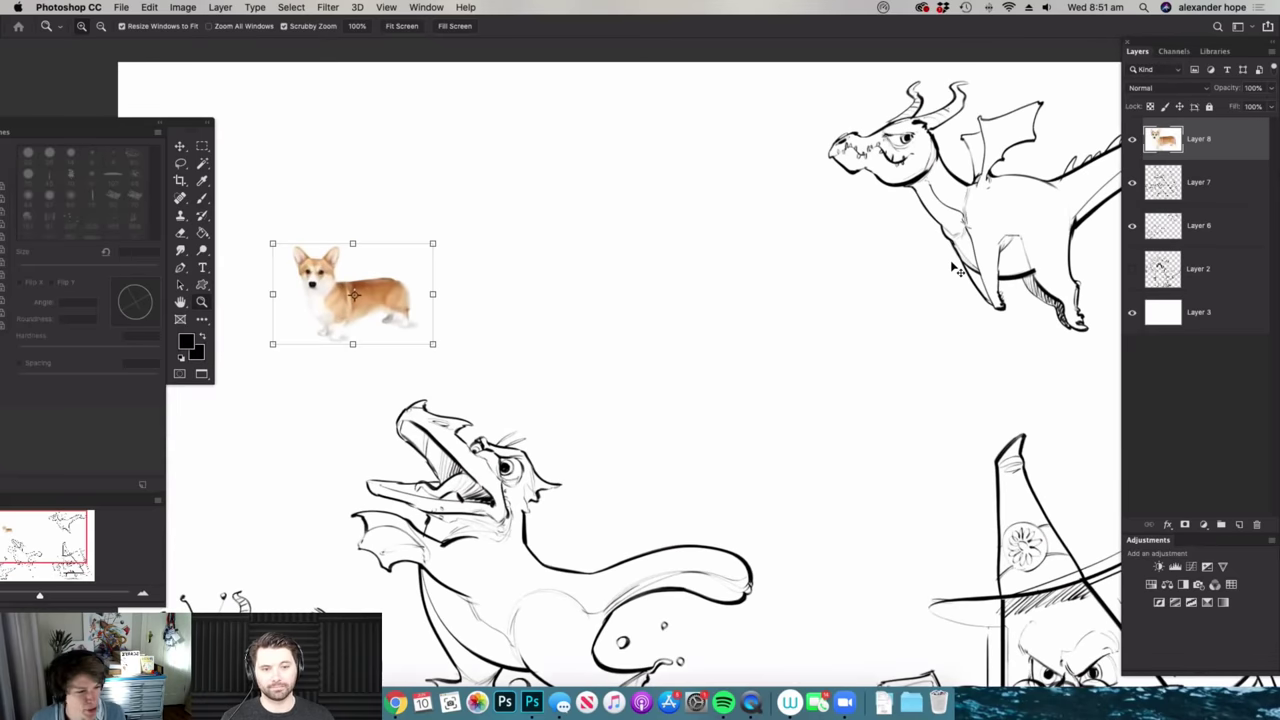
- On Layer 7, draw a solid black nose and a bridge-and-brow line in the blank space beside the corgi photo
{"action": "left_click", "coordinate": [1210, 194]}
{"action": "key", "text": "z"}
{"action": "key", "text": "v"}
{"action": "key", "text": "z"}
{"action": "left_click_drag", "start_coordinate": [862, 356], "coordinate": [725, 290]}
{"action": "key", "text": "v"}
{"action": "left_click_drag", "start_coordinate": [801, 344], "coordinate": [880, 377]}
{"action": "key", "text": "b"}
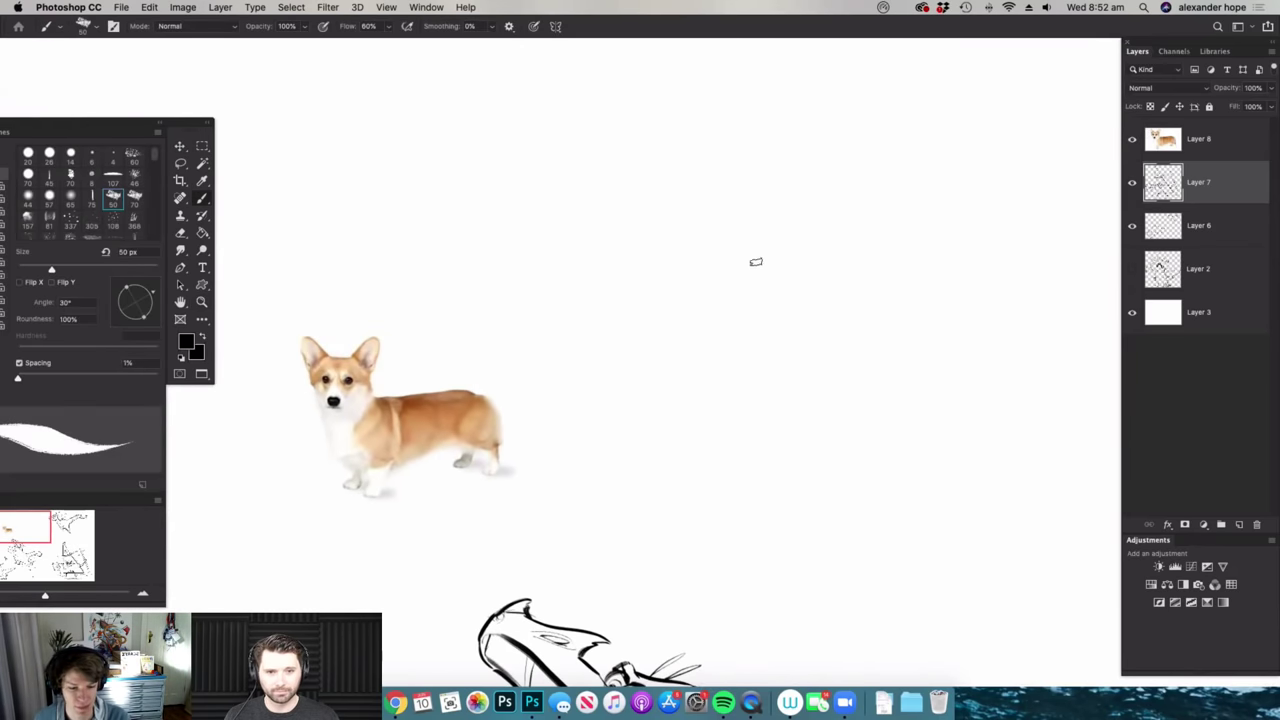
{"action": "mouse_move", "coordinate": [704, 228]}
{"action": "left_mouse_down"}
{"action": "mouse_move", "coordinate": [752, 240]}
{"action": "mouse_move", "coordinate": [680, 231]}
{"action": "mouse_move", "coordinate": [622, 259]}
{"action": "left_mouse_up"}
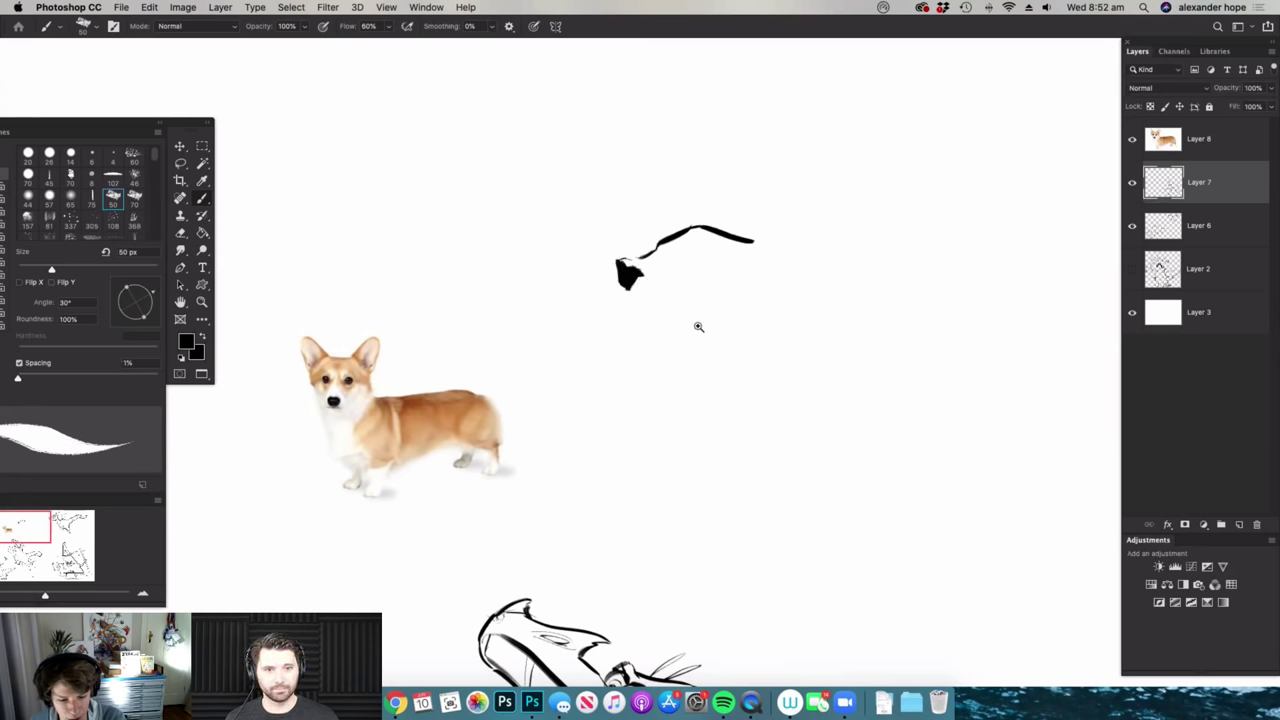
- Draw the muzzle line below the nose and a round eye with a solid black pupil under the brow
{"action": "left_click_drag", "start_coordinate": [699, 327], "coordinate": [704, 327]}
{"action": "mouse_move", "coordinate": [614, 263]}
{"action": "left_mouse_down"}
{"action": "mouse_move", "coordinate": [626, 316]}
{"action": "mouse_move", "coordinate": [680, 286]}
{"action": "left_mouse_up"}
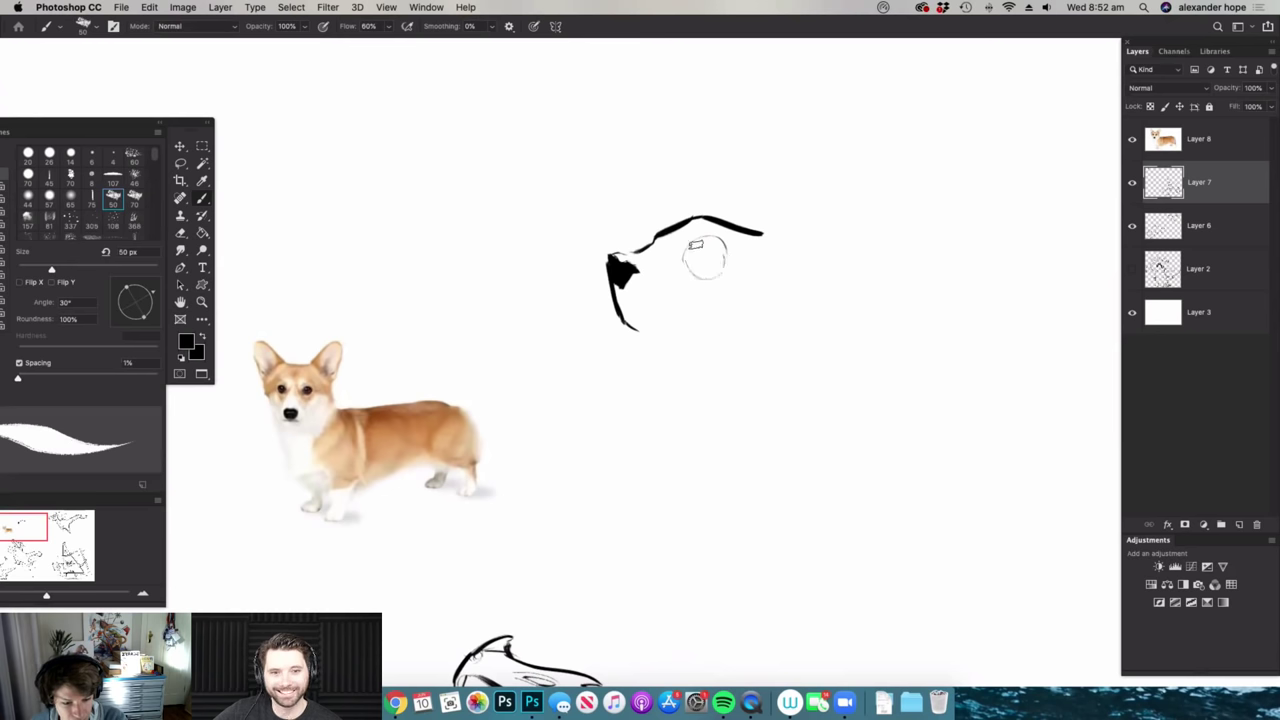
{"action": "left_click_drag", "start_coordinate": [703, 262], "coordinate": [709, 257]}
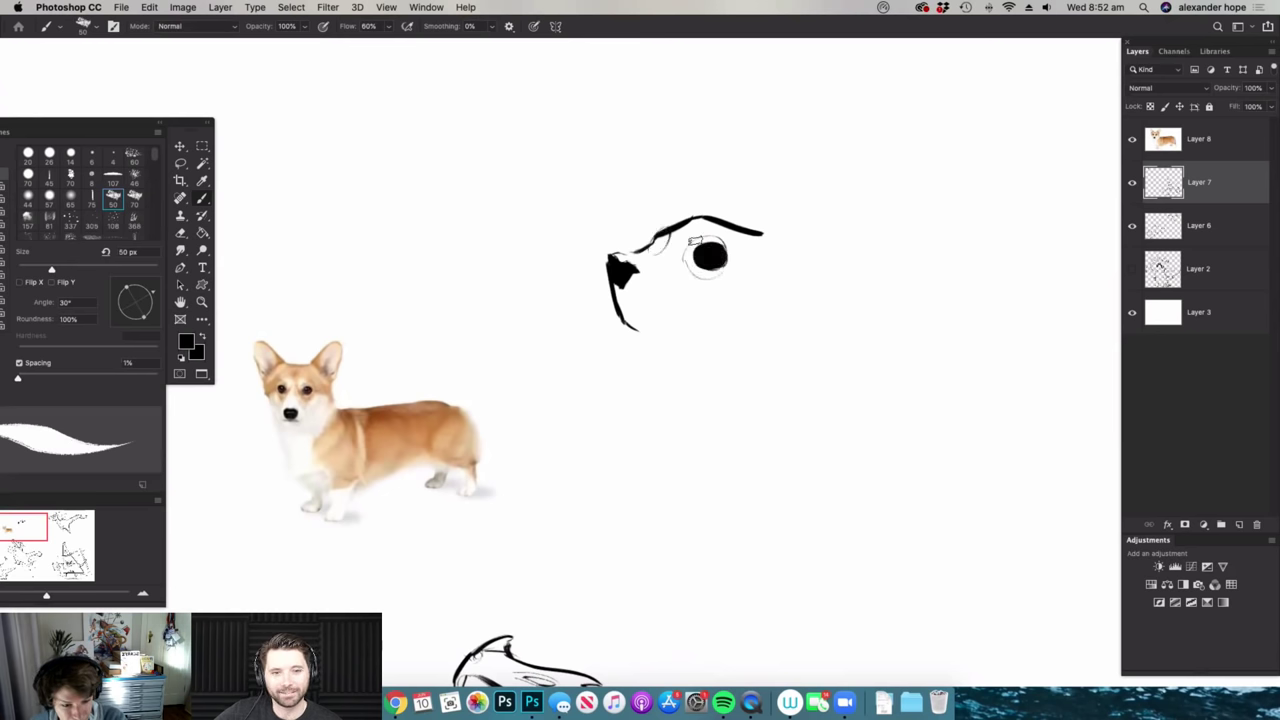
- Draw the far eye beside the bridge of the nose and two pointed ears on the corgi's head
{"action": "left_click_drag", "start_coordinate": [658, 343], "coordinate": [661, 343]}
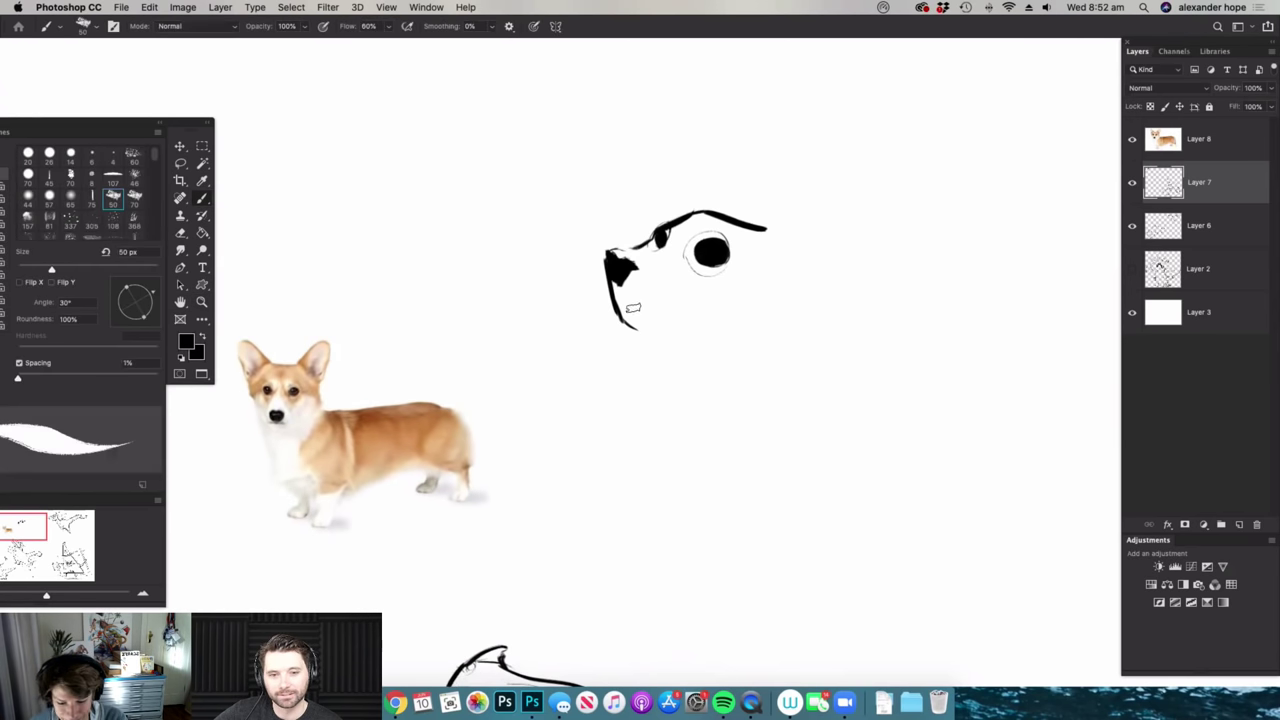
{"action": "mouse_move", "coordinate": [777, 212]}
{"action": "left_mouse_down"}
{"action": "mouse_move", "coordinate": [845, 184]}
{"action": "mouse_move", "coordinate": [802, 262]}
{"action": "mouse_move", "coordinate": [772, 270]}
{"action": "mouse_move", "coordinate": [824, 220]}
{"action": "left_mouse_up"}
{"action": "mouse_move", "coordinate": [675, 218]}
{"action": "left_mouse_down"}
{"action": "mouse_move", "coordinate": [763, 162]}
{"action": "mouse_move", "coordinate": [737, 219]}
{"action": "mouse_move", "coordinate": [758, 228]}
{"action": "mouse_move", "coordinate": [771, 294]}
{"action": "left_mouse_up"}
{"action": "key", "text": "b"}
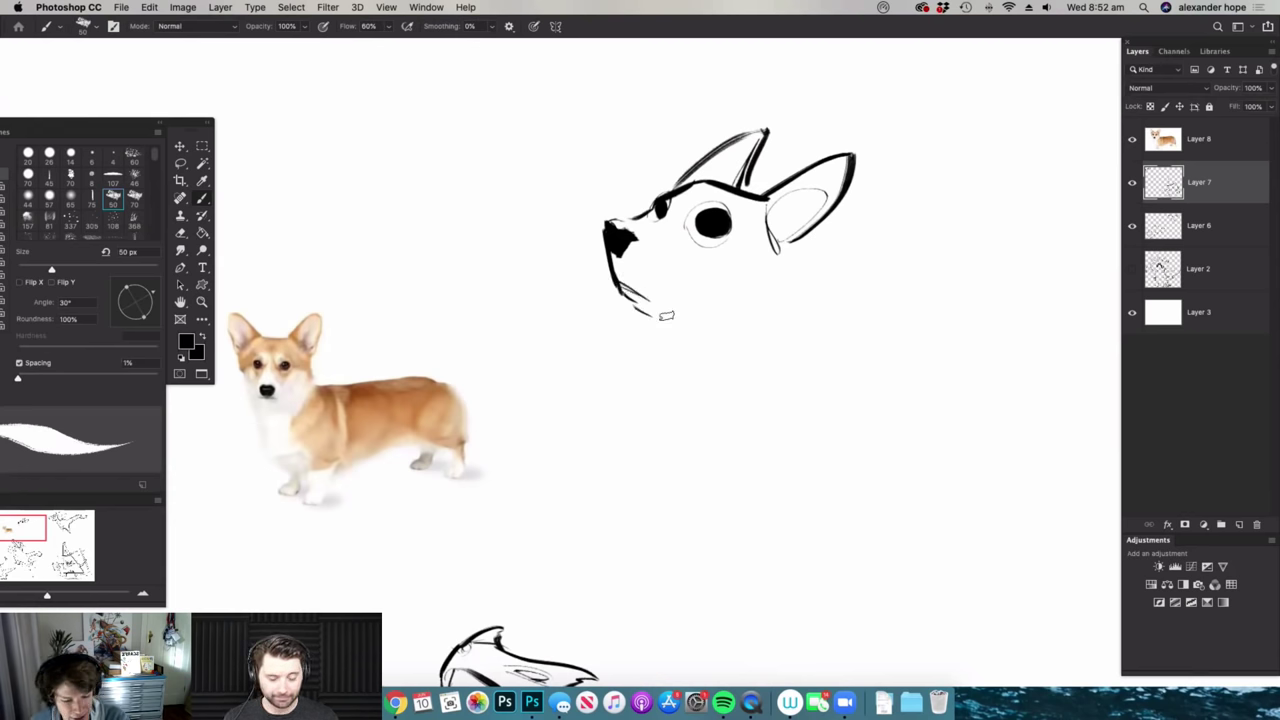
- Draw the corgi's lower jaw line and add short jagged fur strokes along the cheek
{"action": "left_click_drag", "start_coordinate": [704, 337], "coordinate": [724, 336]}
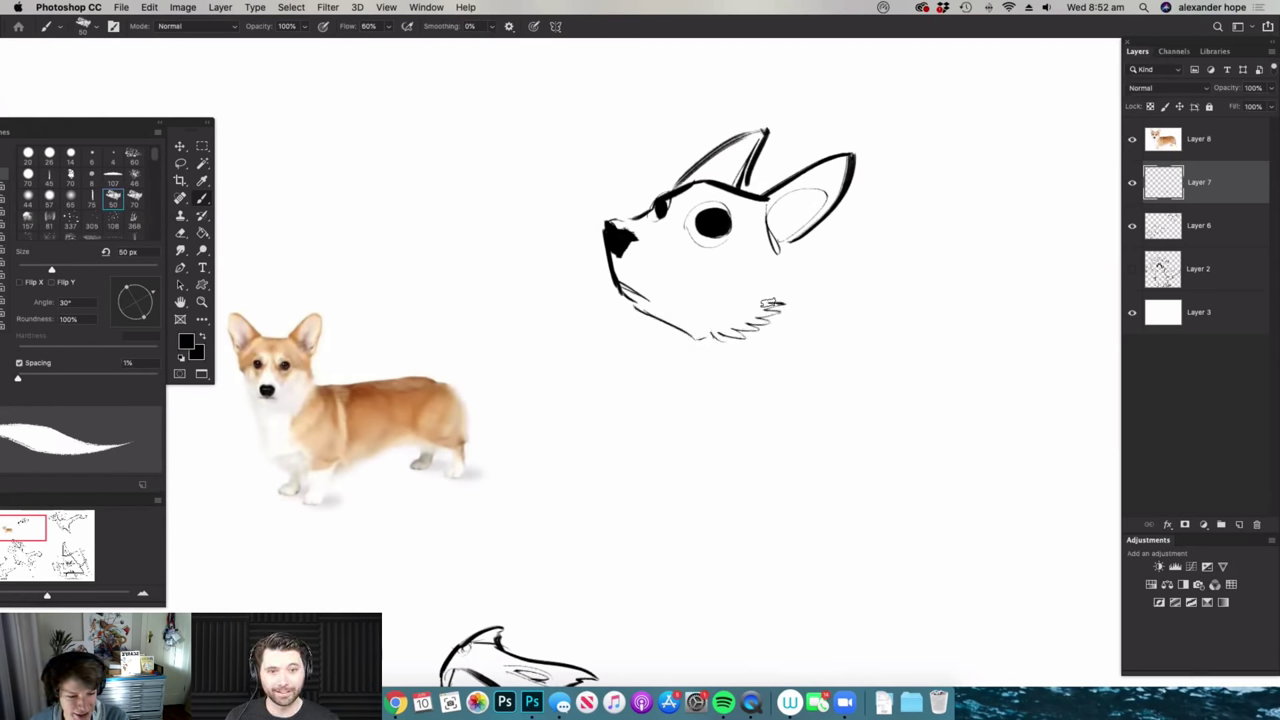
{"action": "left_click_drag", "start_coordinate": [784, 270], "coordinate": [786, 269]}
{"action": "left_click_drag", "start_coordinate": [776, 266], "coordinate": [695, 285]}
{"action": "left_click_drag", "start_coordinate": [848, 353], "coordinate": [930, 365]}
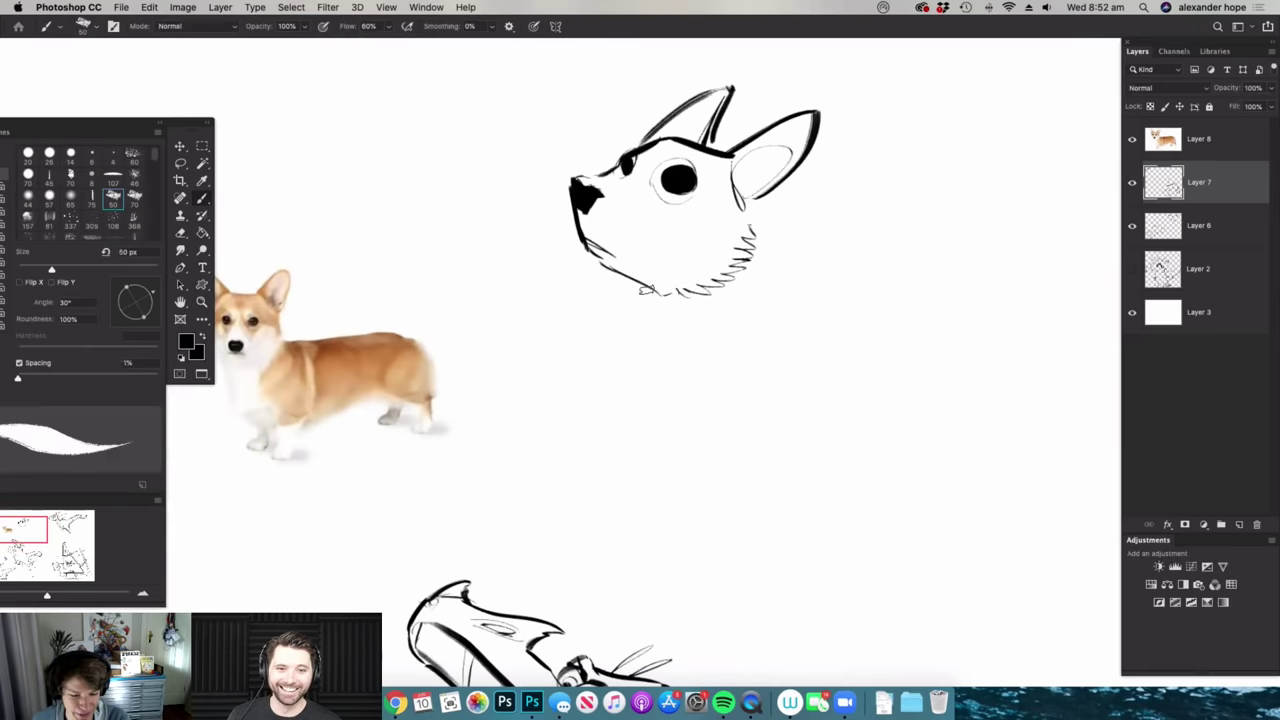
- Draw the neck line and two curled front paws under the corgi's head
{"action": "mouse_move", "coordinate": [651, 321]}
{"action": "left_mouse_down"}
{"action": "mouse_move", "coordinate": [575, 345]}
{"action": "mouse_move", "coordinate": [590, 390]}
{"action": "mouse_move", "coordinate": [640, 378]}
{"action": "mouse_move", "coordinate": [666, 428]}
{"action": "mouse_move", "coordinate": [705, 394]}
{"action": "left_mouse_up"}
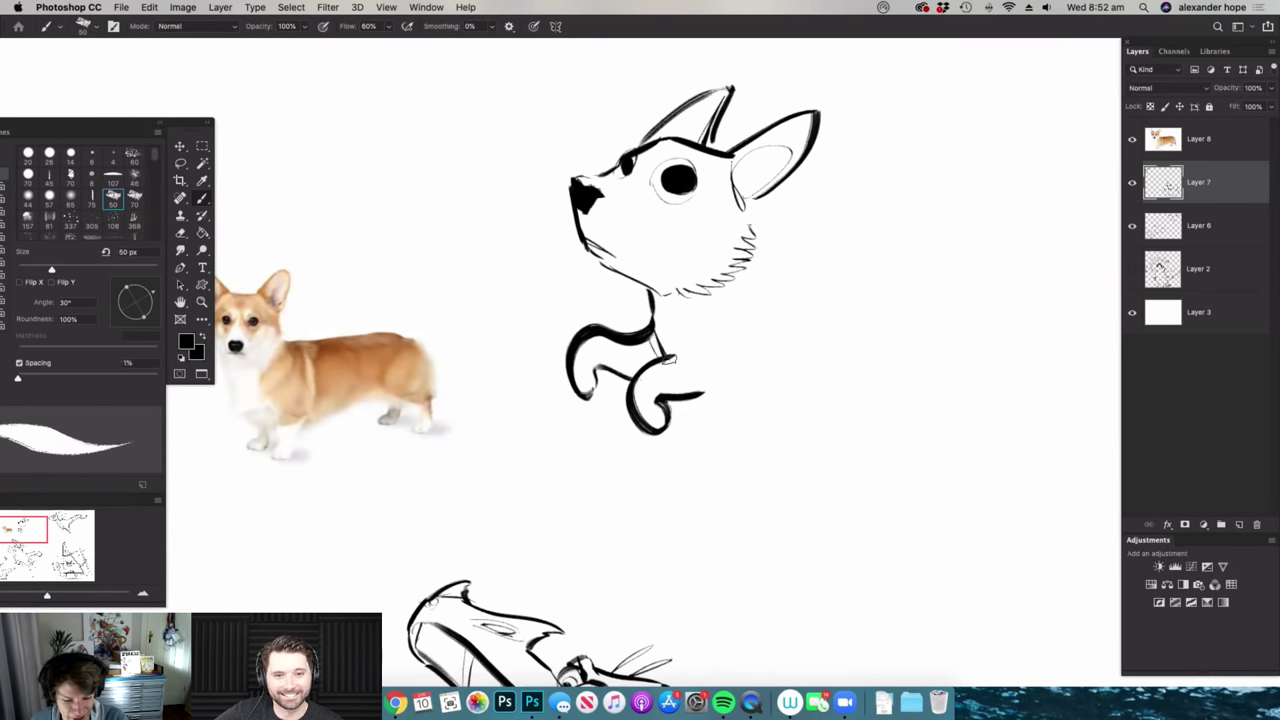
{"action": "left_click_drag", "start_coordinate": [697, 402], "coordinate": [622, 402]}
{"action": "left_click_drag", "start_coordinate": [802, 397], "coordinate": [856, 400]}
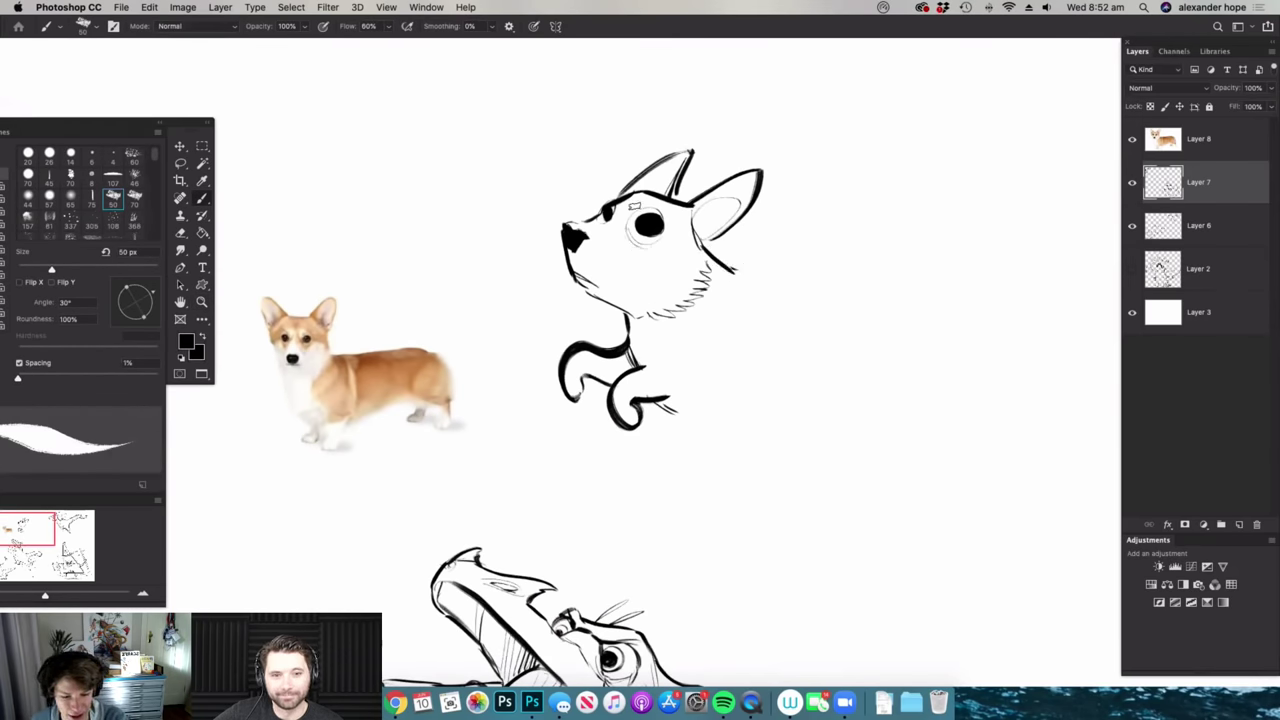
- Draw a long body outline with wavy back and belly lines tapering into a ghost-like tail
{"action": "scroll", "coordinate": [700, 350], "scroll_direction": "down", "scroll_amount": 3}
{"action": "scroll", "coordinate": [820, 350], "scroll_direction": "up", "scroll_amount": 2}
{"action": "mouse_move", "coordinate": [645, 272]}
{"action": "left_mouse_down"}
{"action": "mouse_move", "coordinate": [737, 280]}
{"action": "mouse_move", "coordinate": [820, 325]}
{"action": "mouse_move", "coordinate": [997, 278]}
{"action": "mouse_move", "coordinate": [1048, 300]}
{"action": "mouse_move", "coordinate": [1095, 298]}
{"action": "mouse_move", "coordinate": [1095, 331]}
{"action": "mouse_move", "coordinate": [1075, 319]}
{"action": "mouse_move", "coordinate": [1044, 364]}
{"action": "mouse_move", "coordinate": [966, 350]}
{"action": "mouse_move", "coordinate": [877, 440]}
{"action": "mouse_move", "coordinate": [833, 449]}
{"action": "mouse_move", "coordinate": [622, 423]}
{"action": "left_mouse_up"}
{"action": "scroll", "coordinate": [586, 394], "scroll_direction": "up", "scroll_amount": 1}
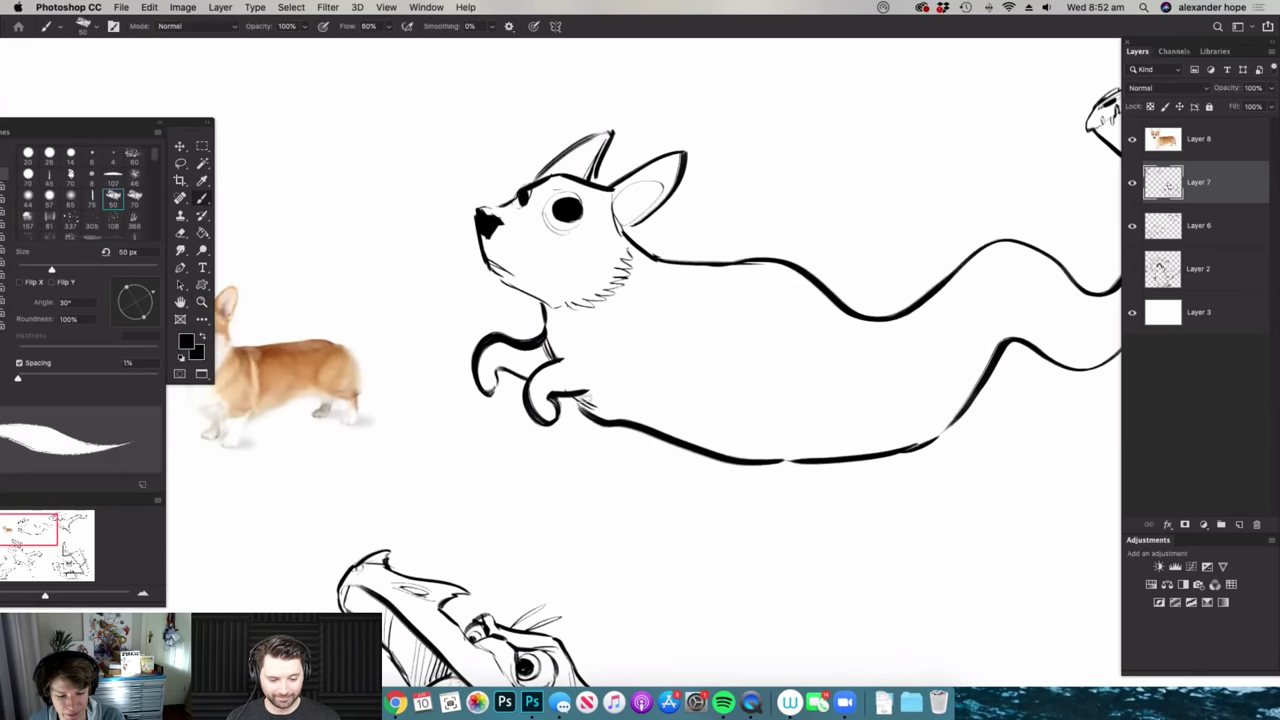
{"action": "left_click_drag", "start_coordinate": [840, 338], "coordinate": [790, 296]}
- Hide the corgi photo on Layer 8 and draw a slanted dog bone in front of the corgi's paws
{"action": "left_click_drag", "start_coordinate": [473, 358], "coordinate": [560, 380]}
{"action": "key", "text": "b"}
{"action": "left_click", "coordinate": [1132, 140]}
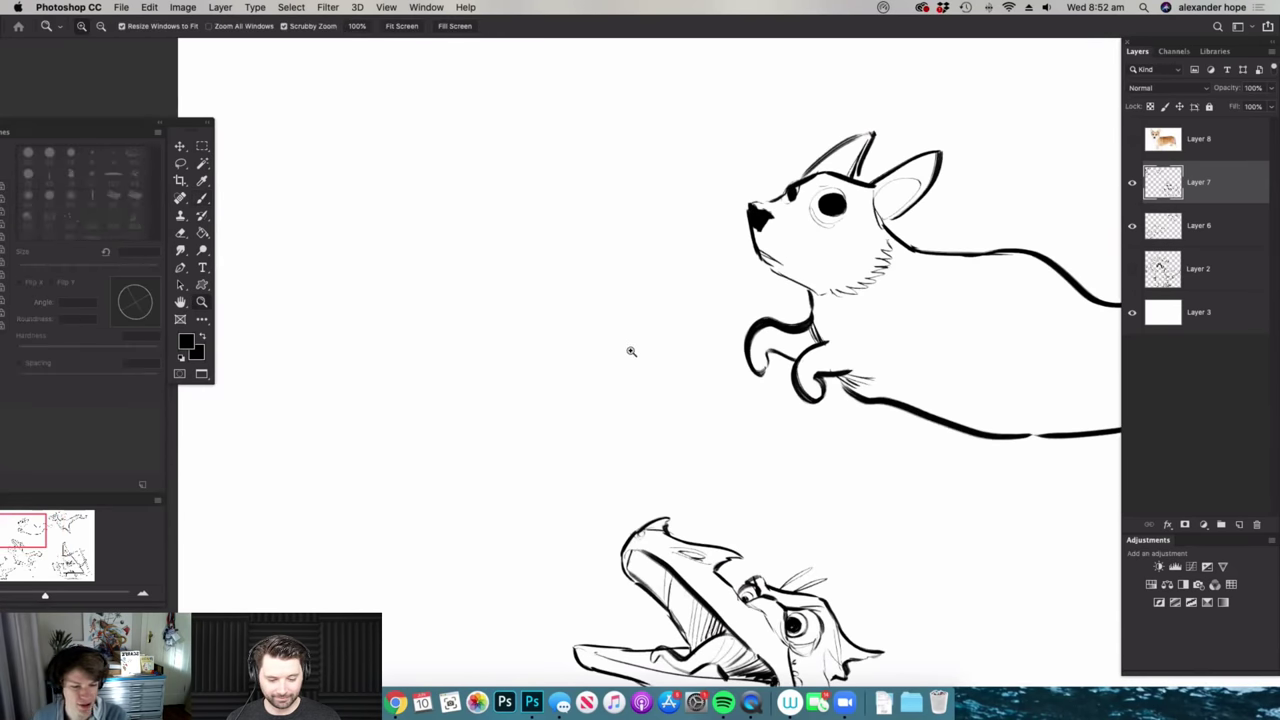
{"action": "key", "text": "z"}
{"action": "mouse_move", "coordinate": [550, 362]}
{"action": "left_mouse_down"}
{"action": "mouse_move", "coordinate": [680, 311]}
{"action": "mouse_move", "coordinate": [520, 366]}
{"action": "mouse_move", "coordinate": [501, 394]}
{"action": "mouse_move", "coordinate": [550, 420]}
{"action": "mouse_move", "coordinate": [686, 356]}
{"action": "mouse_move", "coordinate": [694, 298]}
{"action": "mouse_move", "coordinate": [692, 362]}
{"action": "left_mouse_up"}
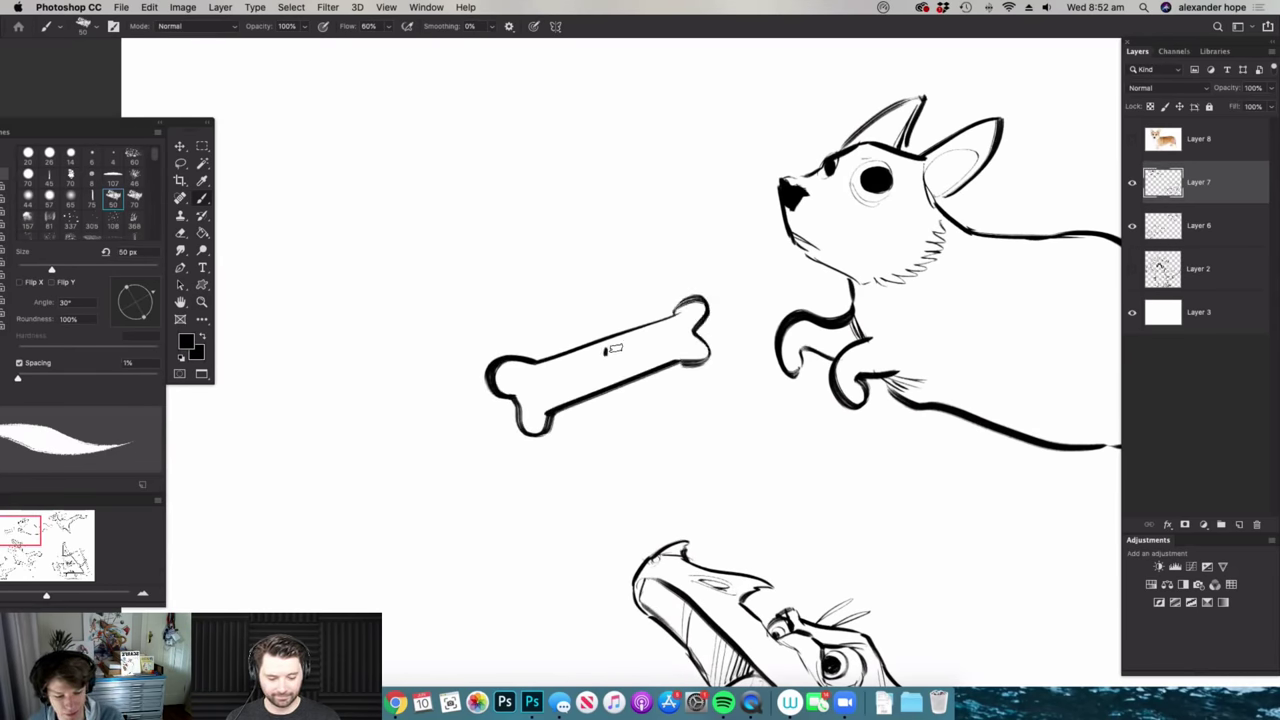
- Give the bone a smiling face, a raised waving arm, a second arm, two running legs and a ground shadow
{"action": "key", "text": "z"}
{"action": "left_click_drag", "start_coordinate": [615, 443], "coordinate": [625, 443]}
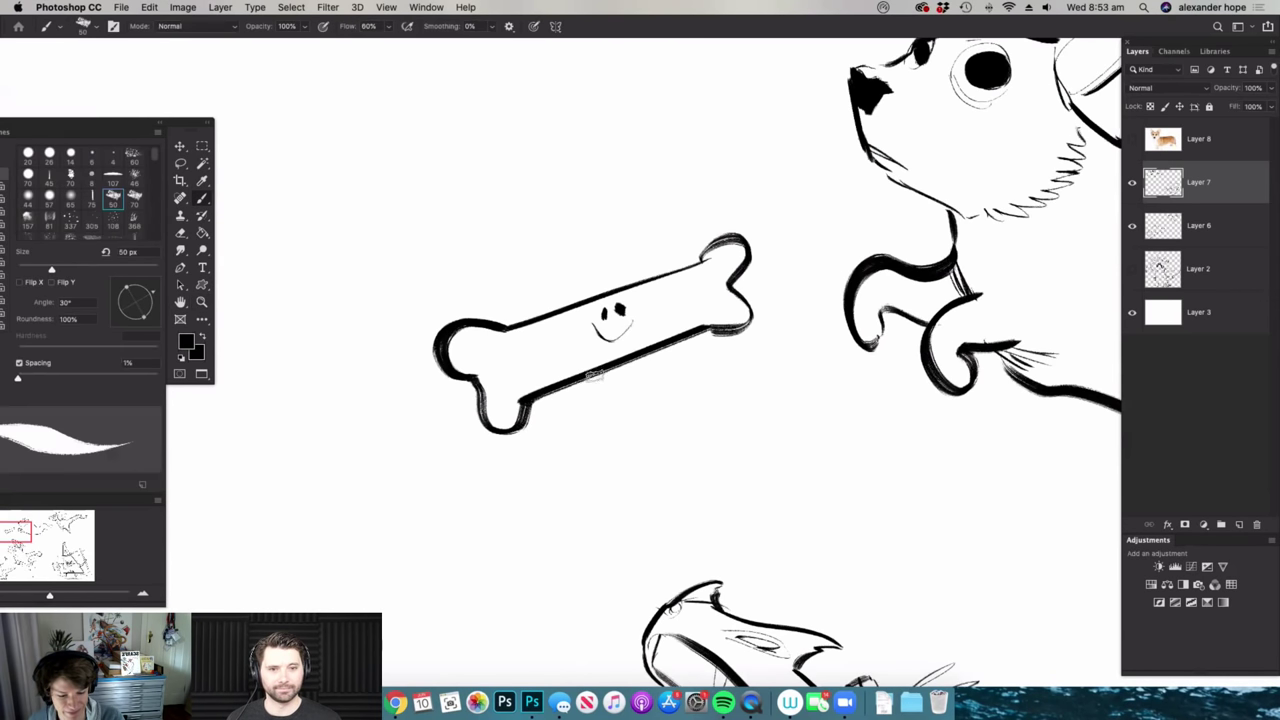
{"action": "mouse_move", "coordinate": [601, 386]}
{"action": "left_mouse_down"}
{"action": "mouse_move", "coordinate": [562, 425]}
{"action": "mouse_move", "coordinate": [642, 402]}
{"action": "mouse_move", "coordinate": [648, 412]}
{"action": "left_mouse_up"}
{"action": "left_click_drag", "start_coordinate": [650, 328], "coordinate": [684, 365]}
{"action": "mouse_move", "coordinate": [552, 312]}
{"action": "left_mouse_down"}
{"action": "mouse_move", "coordinate": [541, 276]}
{"action": "mouse_move", "coordinate": [556, 259]}
{"action": "left_mouse_up"}
{"action": "key", "text": "z"}
{"action": "left_click_drag", "start_coordinate": [600, 385], "coordinate": [557, 402]}
{"action": "left_click_drag", "start_coordinate": [691, 391], "coordinate": [720, 391]}
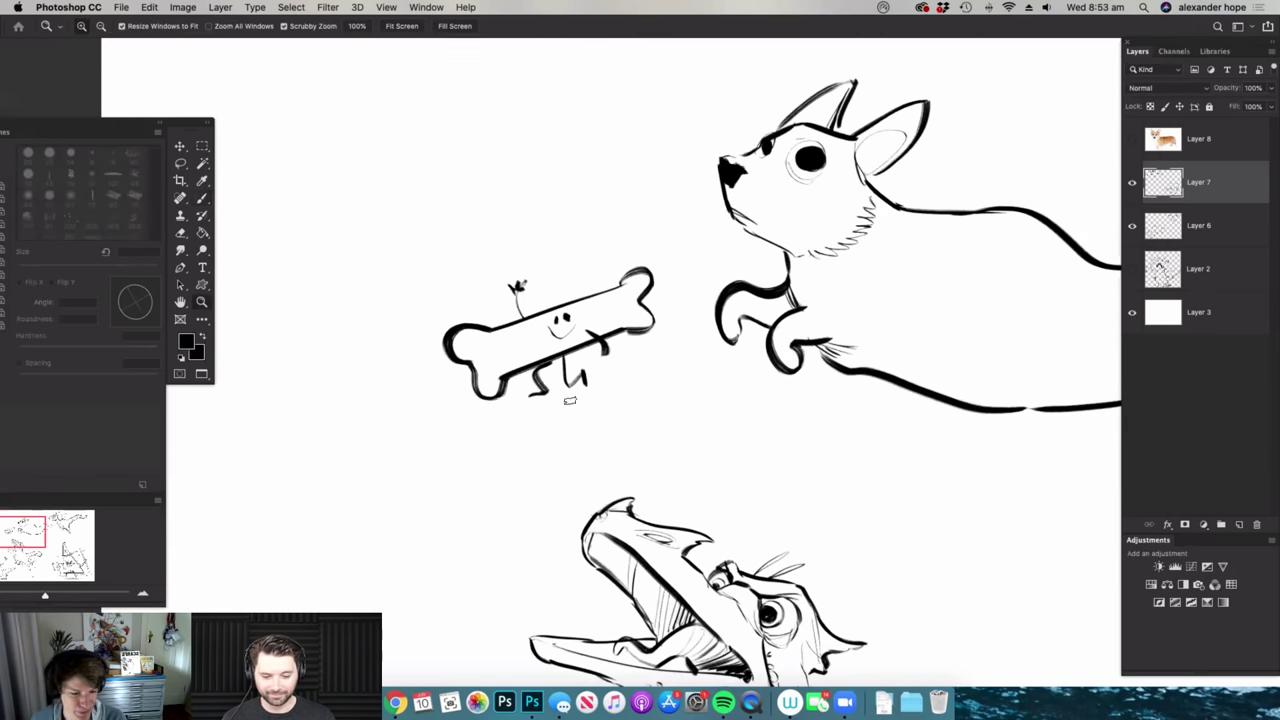
{"action": "mouse_move", "coordinate": [567, 414]}
{"action": "left_mouse_down"}
{"action": "mouse_move", "coordinate": [544, 416]}
{"action": "mouse_move", "coordinate": [560, 409]}
{"action": "left_mouse_up"}
{"action": "key", "text": "z"}
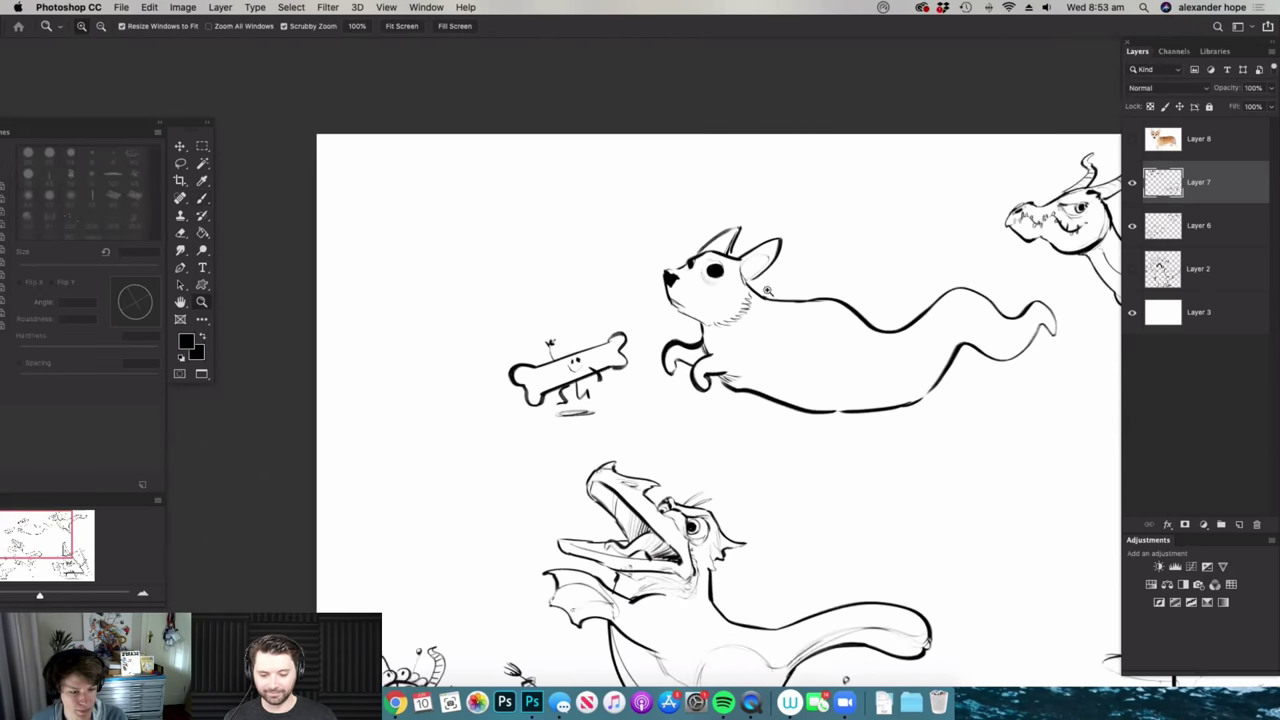
- Erase small round highlights into the pupils of both corgi eyes
{"action": "left_click_drag", "start_coordinate": [782, 298], "coordinate": [828, 312]}
{"action": "key", "text": "e"}
{"action": "left_click", "coordinate": [673, 239]}
{"action": "key", "text": "z"}
{"action": "left_click_drag", "start_coordinate": [676, 243], "coordinate": [694, 244]}
{"action": "left_click", "coordinate": [679, 248]}
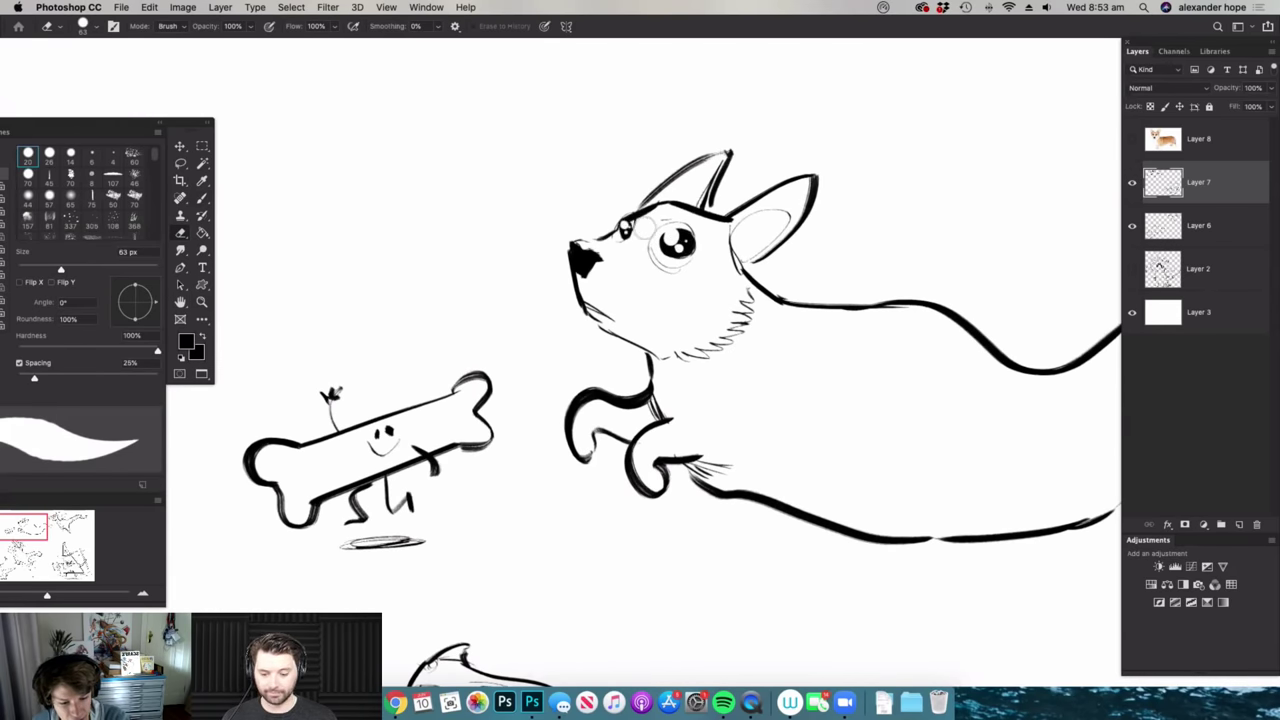
- Erase the corgi's curled front paws, keeping the head and body outline
{"action": "key", "text": "b"}
{"action": "key", "text": "z"}
{"action": "left_click_drag", "start_coordinate": [665, 306], "coordinate": [604, 306]}
{"action": "left_click_drag", "start_coordinate": [782, 298], "coordinate": [797, 296]}
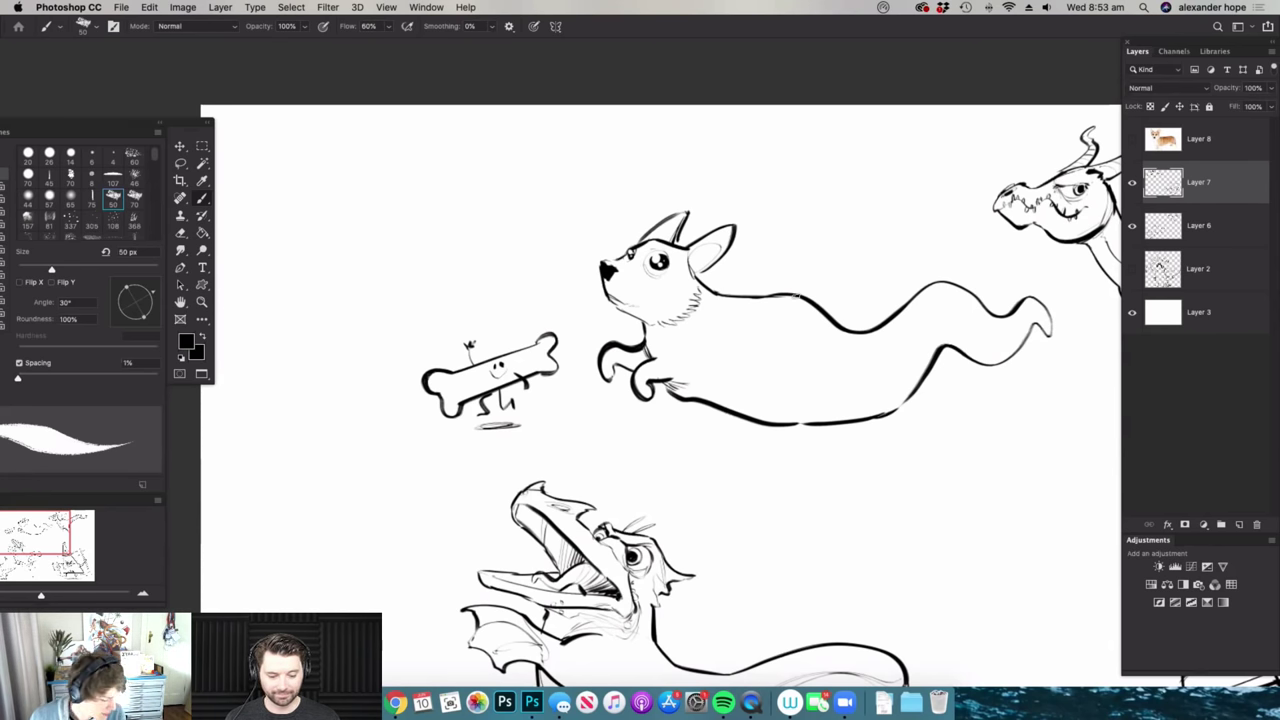
{"action": "key", "text": "z"}
{"action": "left_click_drag", "start_coordinate": [889, 347], "coordinate": [912, 349]}
{"action": "key", "text": "z"}
{"action": "mouse_move", "coordinate": [723, 366]}
{"action": "left_mouse_down"}
{"action": "mouse_move", "coordinate": [697, 367]}
{"action": "mouse_move", "coordinate": [754, 404]}
{"action": "left_mouse_up"}
{"action": "key", "text": "z"}
{"action": "key", "text": "e"}
{"action": "mouse_move", "coordinate": [565, 340]}
{"action": "left_mouse_down"}
{"action": "mouse_move", "coordinate": [552, 370]}
{"action": "mouse_move", "coordinate": [629, 375]}
{"action": "mouse_move", "coordinate": [648, 392]}
{"action": "left_mouse_up"}
{"action": "key", "text": "z"}
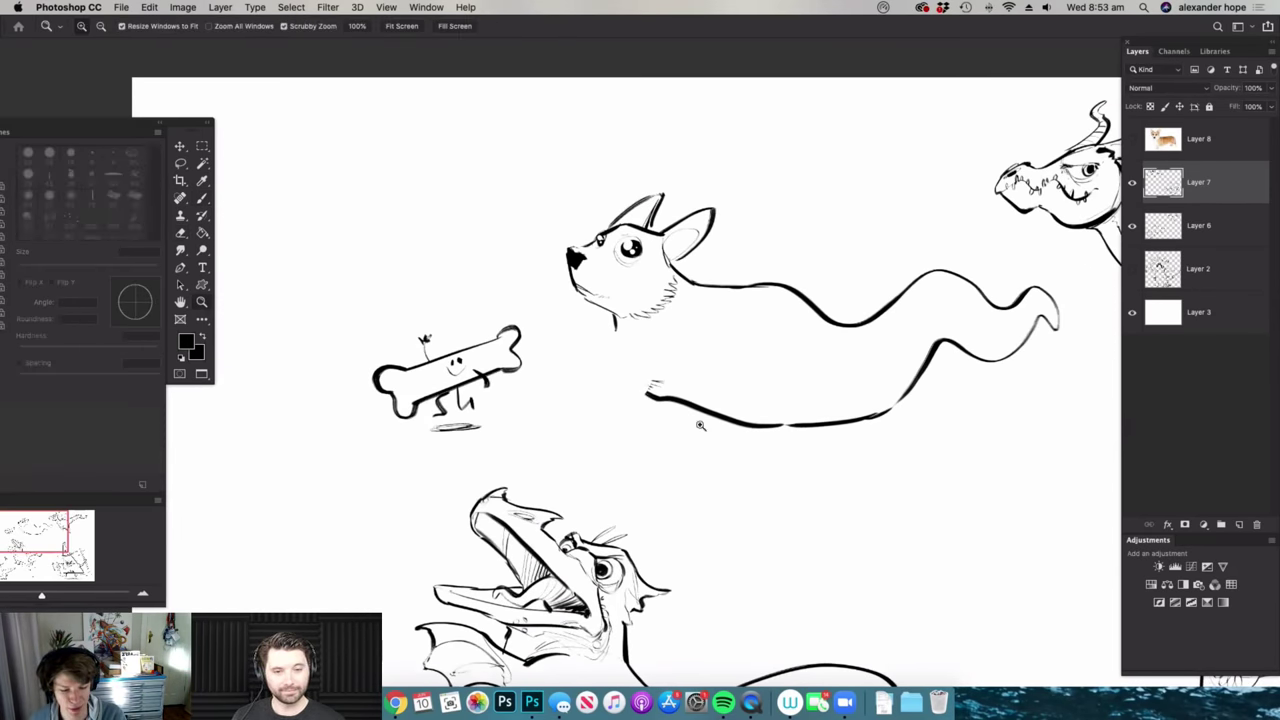
- Redraw the front legs with a bent far paw and a near leg stretched forward, plus light shading strokes at the chest
{"action": "left_click", "coordinate": [681, 394]}
{"action": "key", "text": "b"}
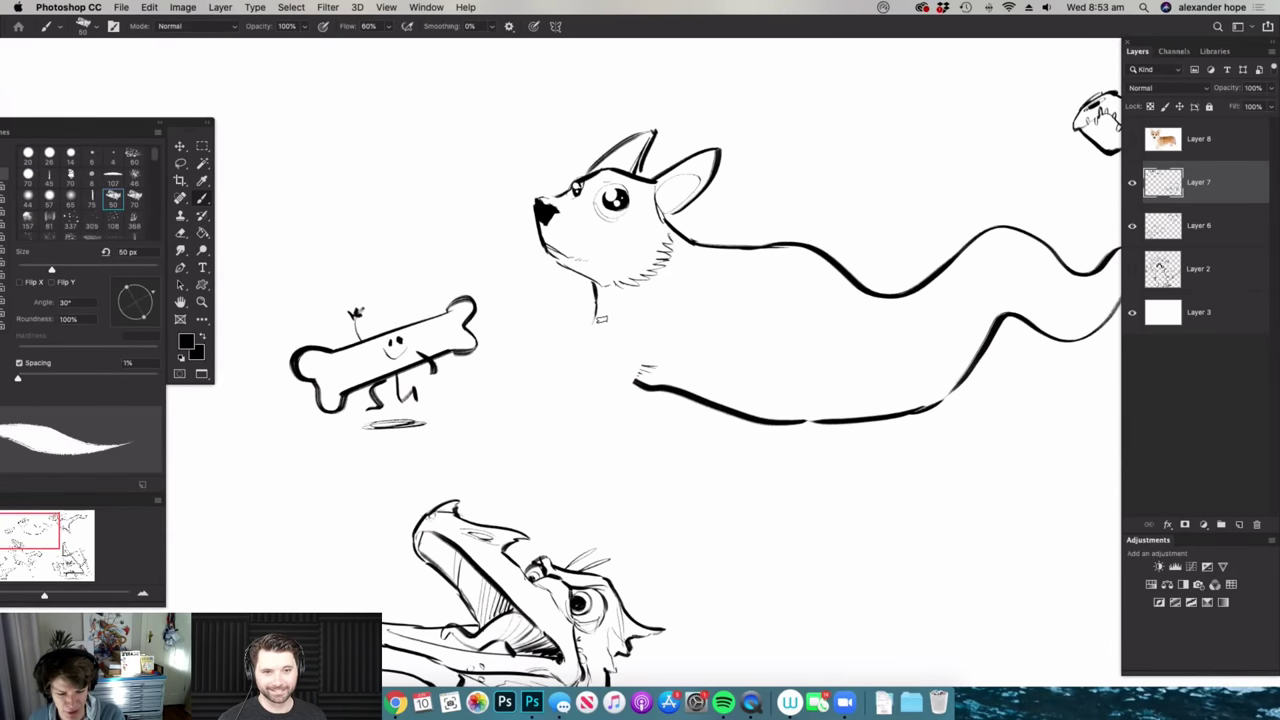
{"action": "mouse_move", "coordinate": [521, 326]}
{"action": "left_mouse_down"}
{"action": "mouse_move", "coordinate": [528, 356]}
{"action": "mouse_move", "coordinate": [577, 360]}
{"action": "mouse_move", "coordinate": [545, 465]}
{"action": "mouse_move", "coordinate": [648, 370]}
{"action": "left_mouse_up"}
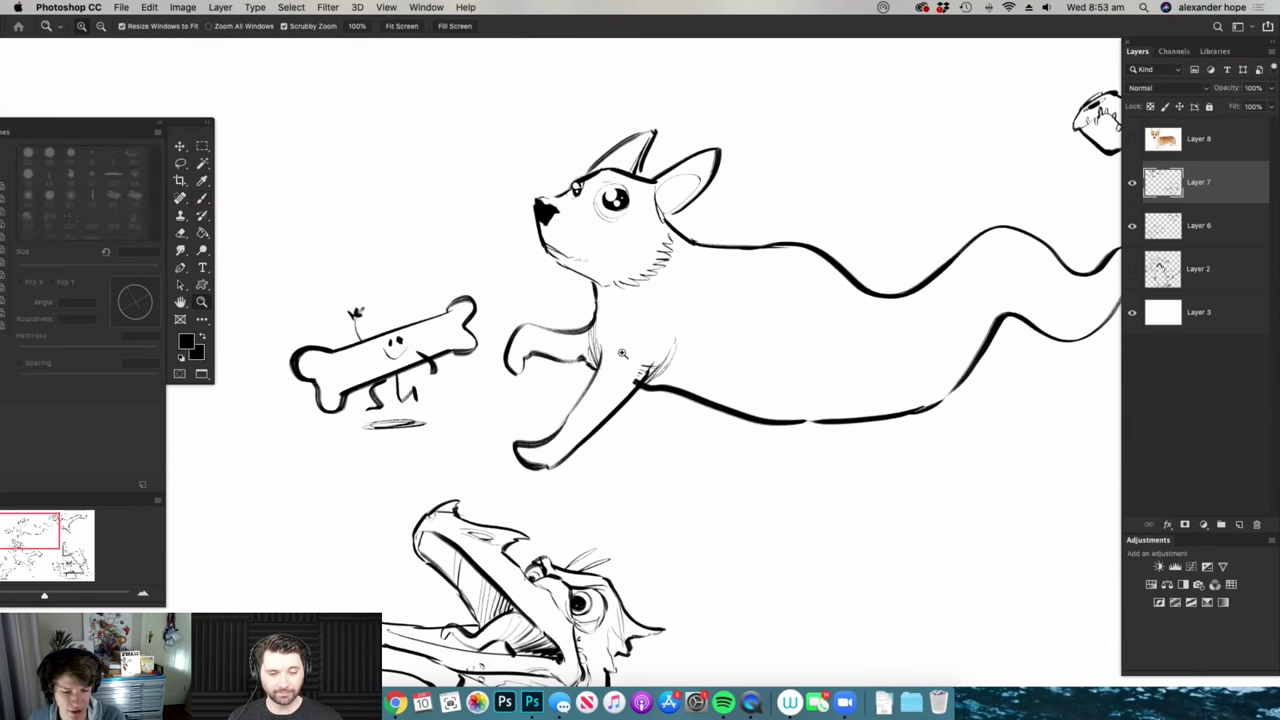
{"action": "left_click", "coordinate": [645, 350], "text": "alt"}
{"action": "left_click", "coordinate": [645, 350], "text": "alt"}
{"action": "left_click", "coordinate": [645, 350], "text": "alt"}
{"action": "left_click", "coordinate": [864, 342], "text": "super"}
{"action": "scroll", "coordinate": [600, 340], "scroll_direction": "up", "scroll_amount": 2}
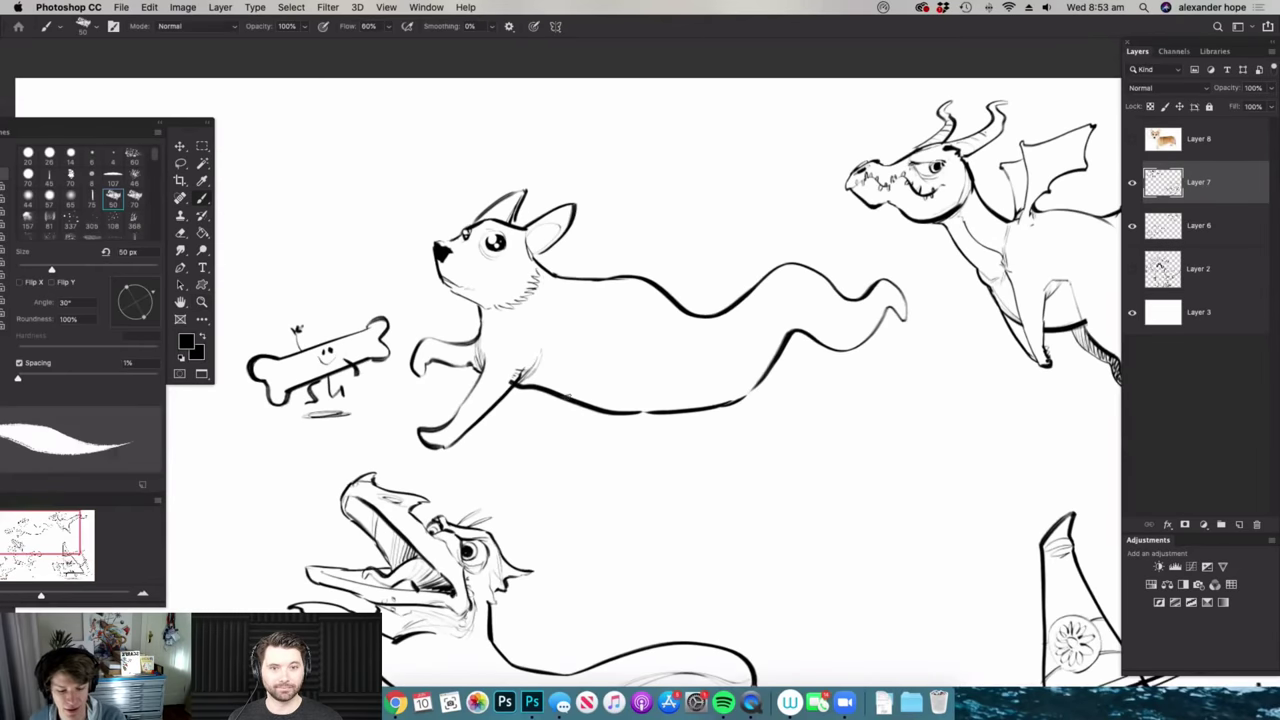
- Select the corgi and bone with a freehand outline, shrink them, move them to the canvas's upper-left corner, and deselect
{"action": "key", "text": "l"}
{"action": "scroll", "coordinate": [655, 355], "scroll_direction": "down", "scroll_amount": 3}
{"action": "mouse_move", "coordinate": [852, 300]}
{"action": "left_mouse_down"}
{"action": "mouse_move", "coordinate": [764, 394]}
{"action": "mouse_move", "coordinate": [508, 416]}
{"action": "mouse_move", "coordinate": [726, 254]}
{"action": "mouse_move", "coordinate": [790, 270]}
{"action": "left_mouse_up"}
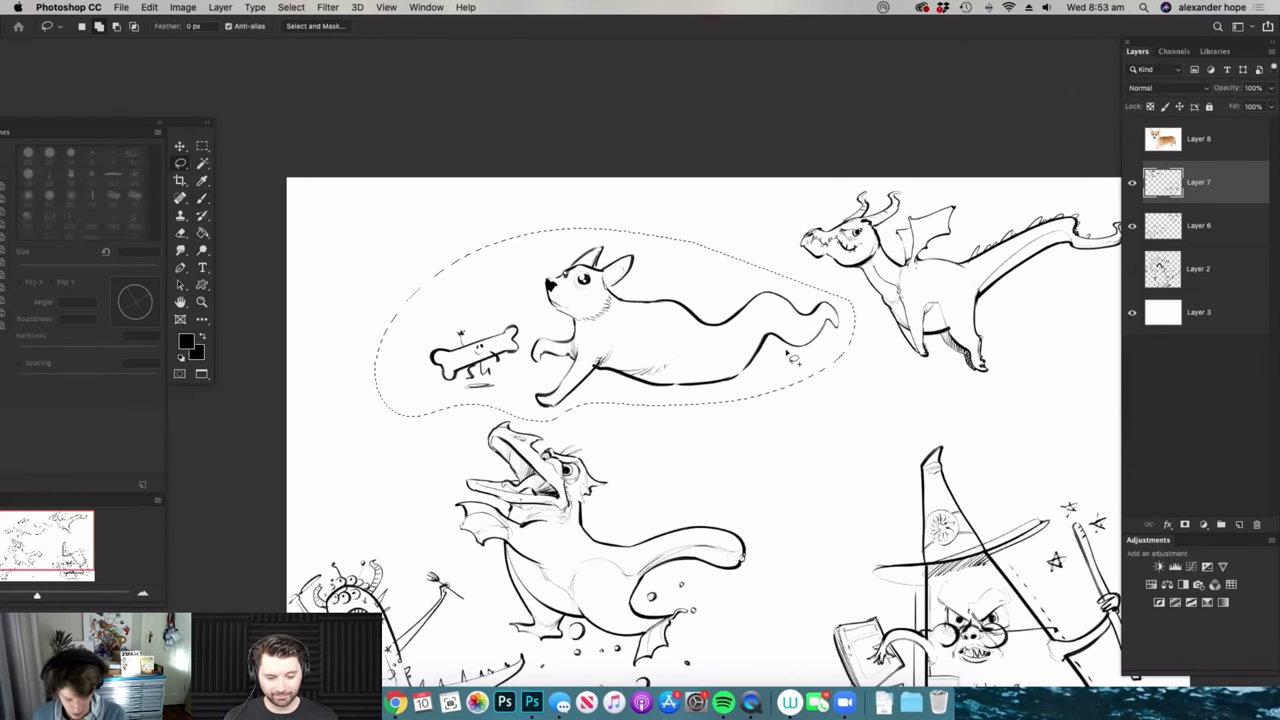
{"action": "key", "text": "v"}
{"action": "left_click_drag", "start_coordinate": [794, 348], "coordinate": [652, 283]}
{"action": "key", "text": "ctrl+t"}
{"action": "left_click_drag", "start_coordinate": [714, 354], "coordinate": [652, 321]}
{"action": "key", "text": "Return"}
{"action": "key", "text": "m"}
{"action": "left_click", "coordinate": [691, 271]}
- Add a new layer above Layer 7 and choose the 14 px hard round brush
{"action": "key", "text": "z"}
{"action": "left_click_drag", "start_coordinate": [546, 285], "coordinate": [475, 300]}
{"action": "left_click", "coordinate": [643, 304]}
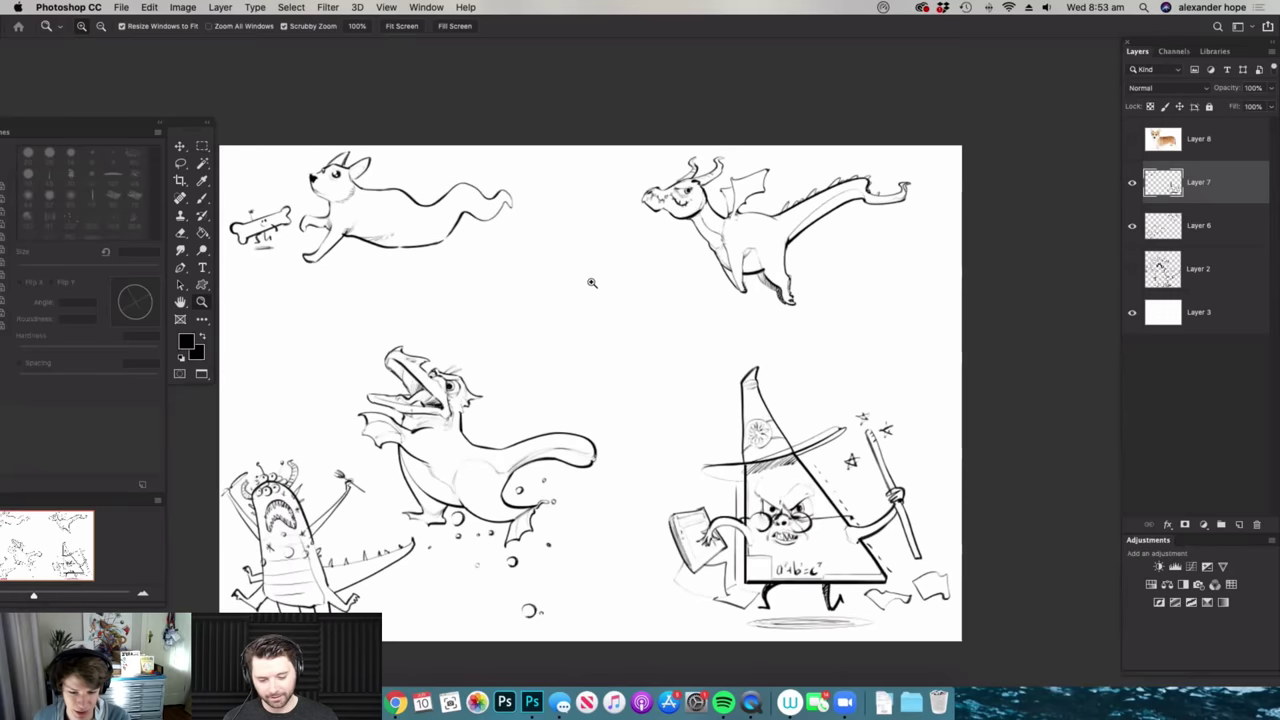
{"action": "left_click", "coordinate": [612, 294]}
{"action": "key", "text": "b"}
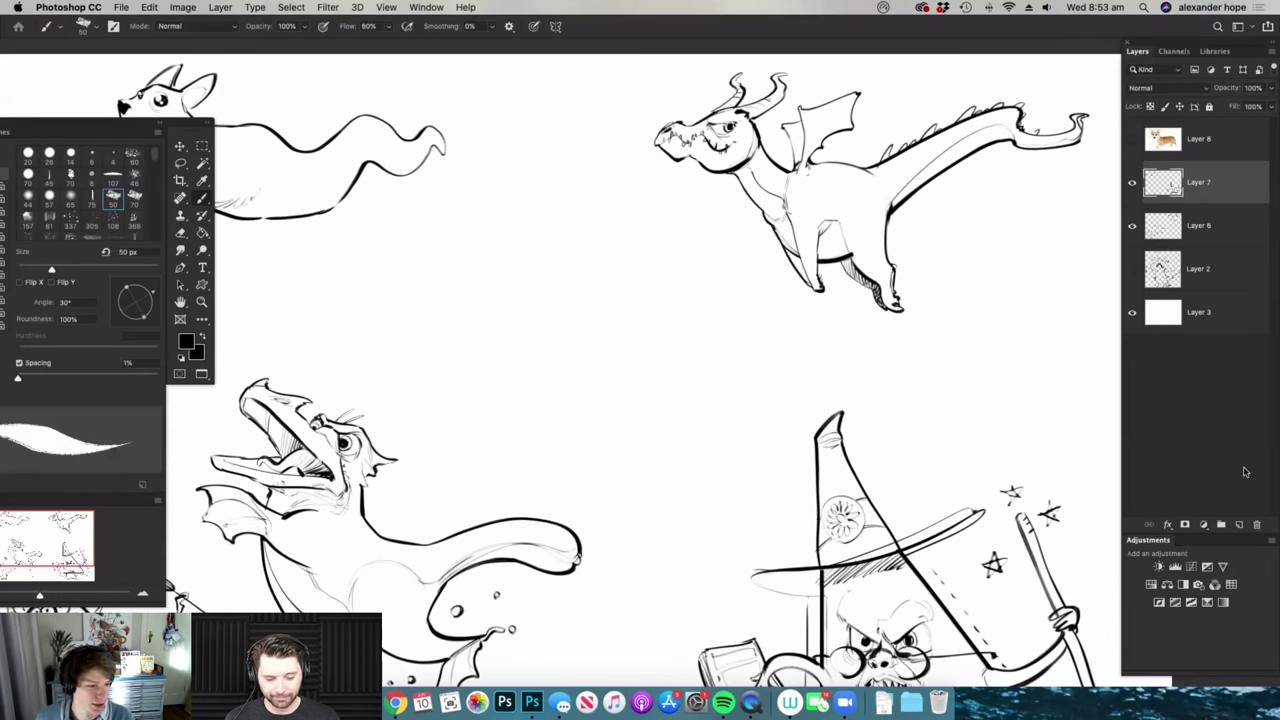
{"action": "left_click", "coordinate": [1238, 524]}
{"action": "key", "text": "z"}
{"action": "left_click", "coordinate": [628, 268]}
{"action": "key", "text": "b"}
{"action": "right_click", "coordinate": [624, 292]}
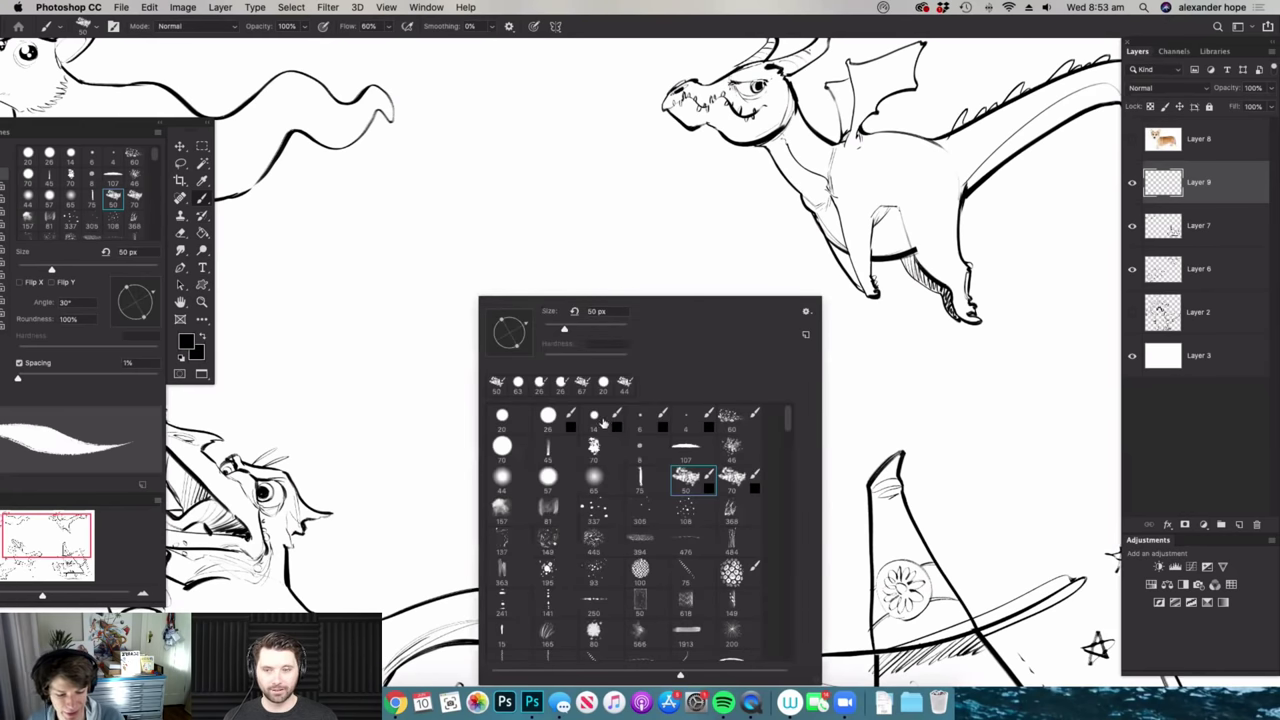
{"action": "double_click", "coordinate": [598, 418]}
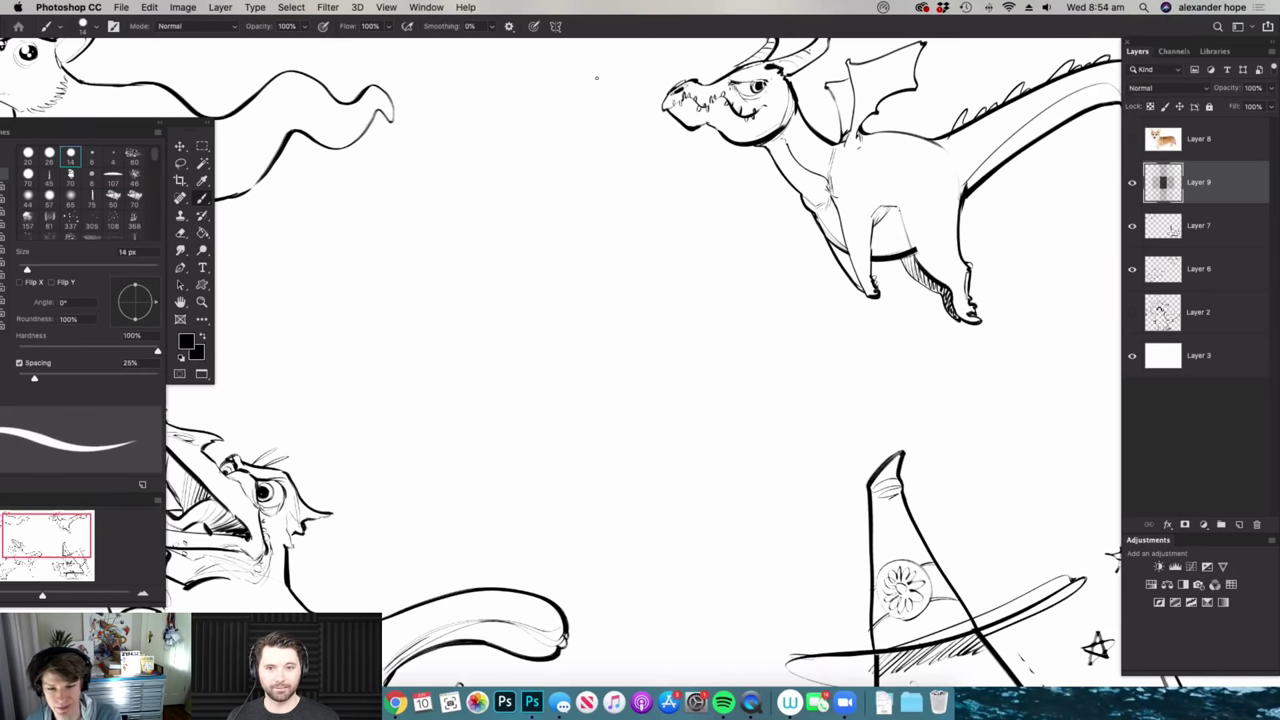
- Switch to the standard screen mode and turn on pen pressure for the brush's opacity
{"action": "key", "text": "f"}
{"action": "key", "text": "f"}
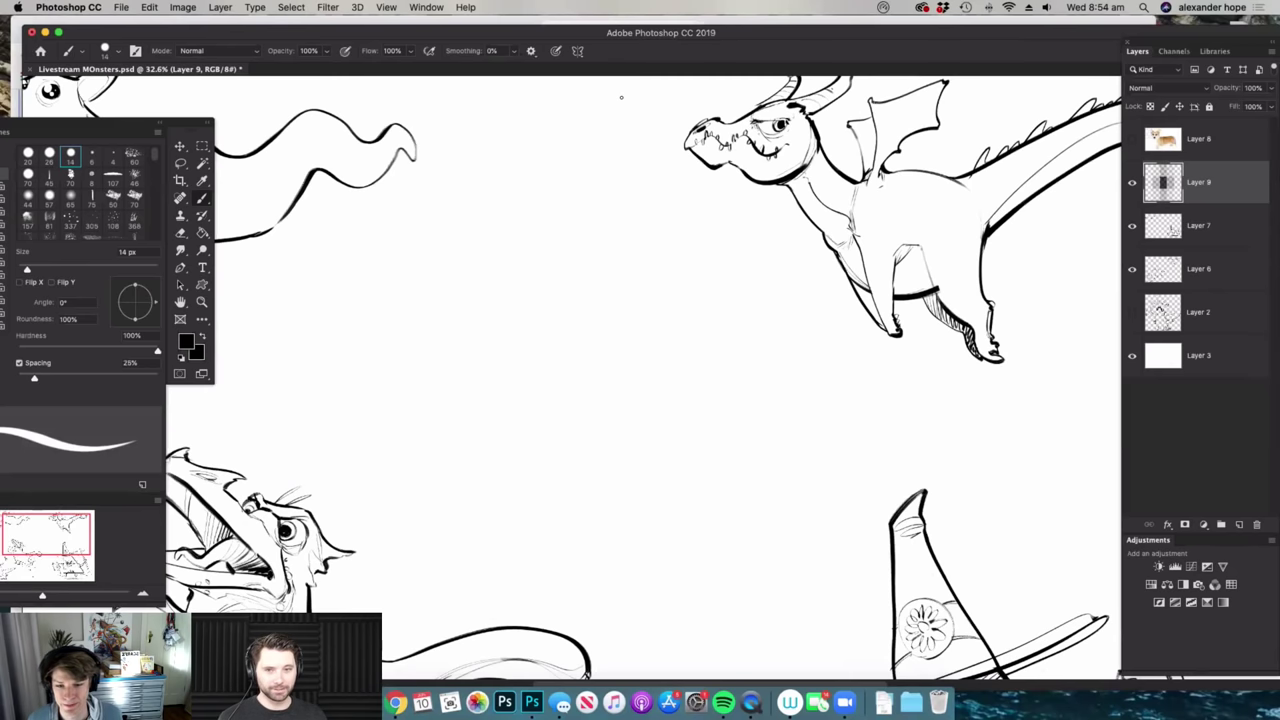
{"action": "left_click", "coordinate": [345, 51]}
{"action": "key", "text": "z"}
{"action": "mouse_move", "coordinate": [479, 405]}
{"action": "left_mouse_down"}
{"action": "mouse_move", "coordinate": [431, 437]}
{"action": "mouse_move", "coordinate": [565, 279]}
{"action": "left_mouse_up"}
{"action": "key", "text": "z"}
{"action": "key", "text": "b"}
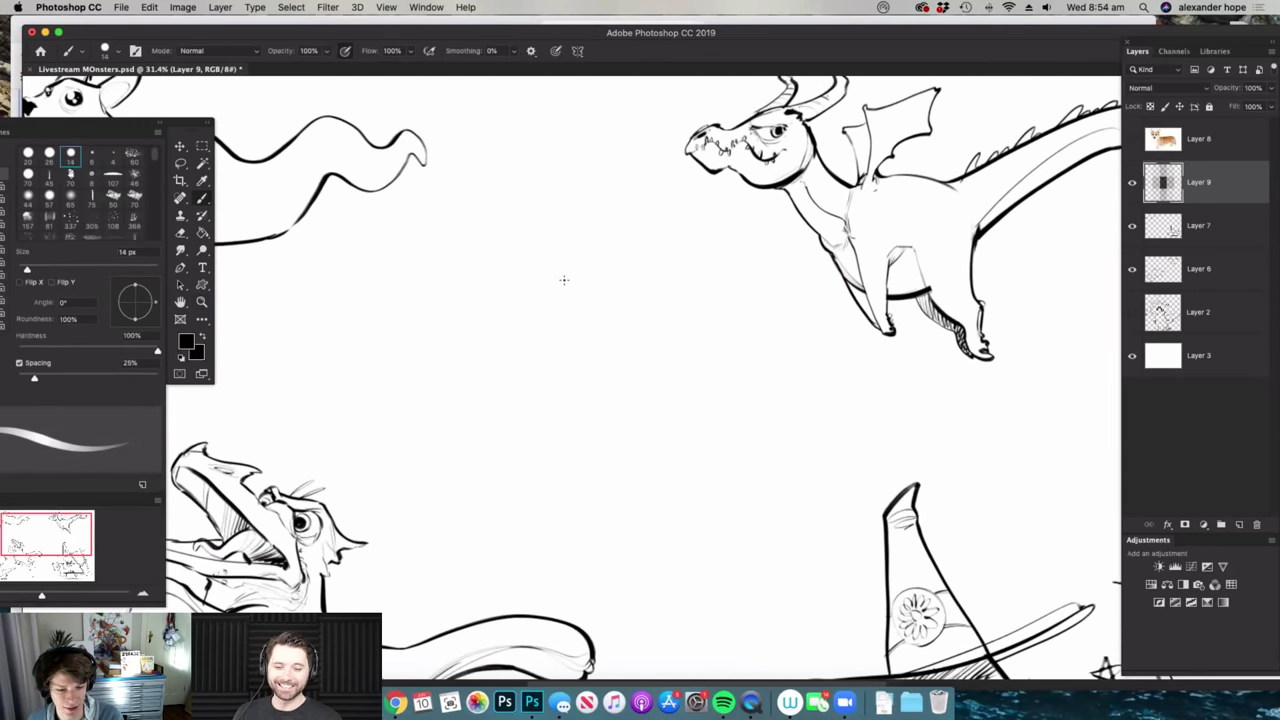
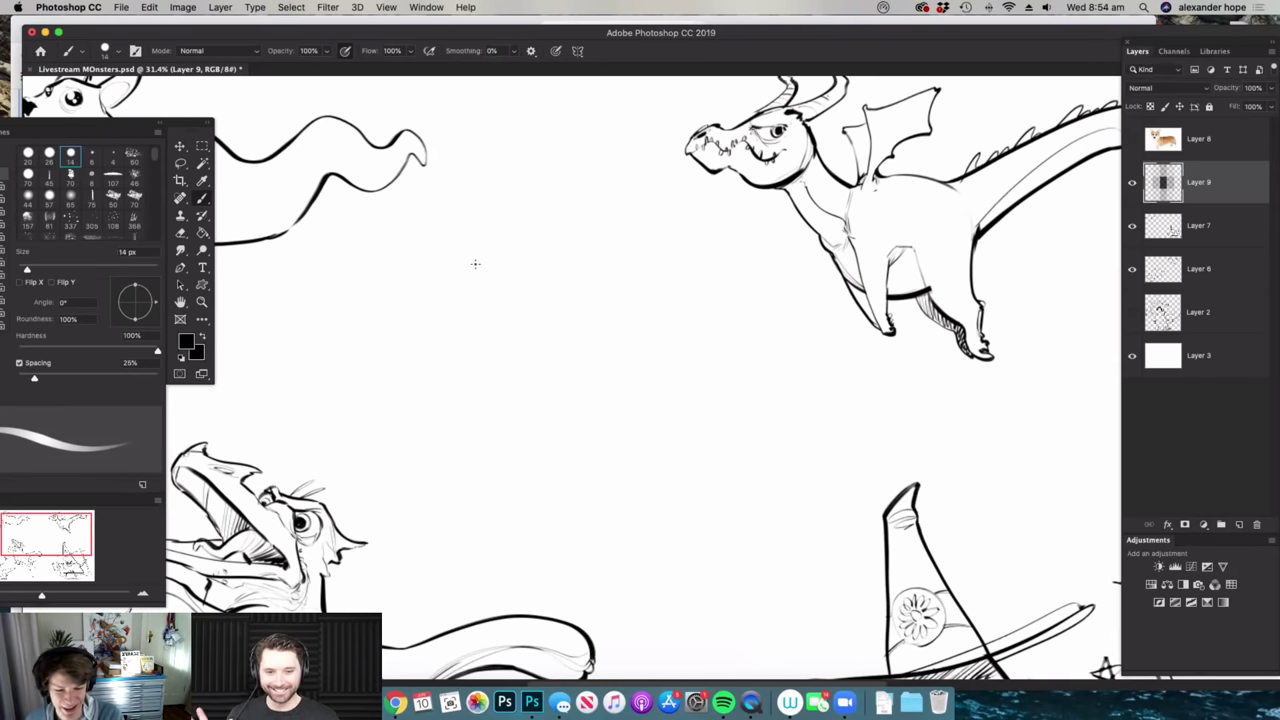
{"action": "left_click_drag", "start_coordinate": [488, 246], "coordinate": [558, 265]}
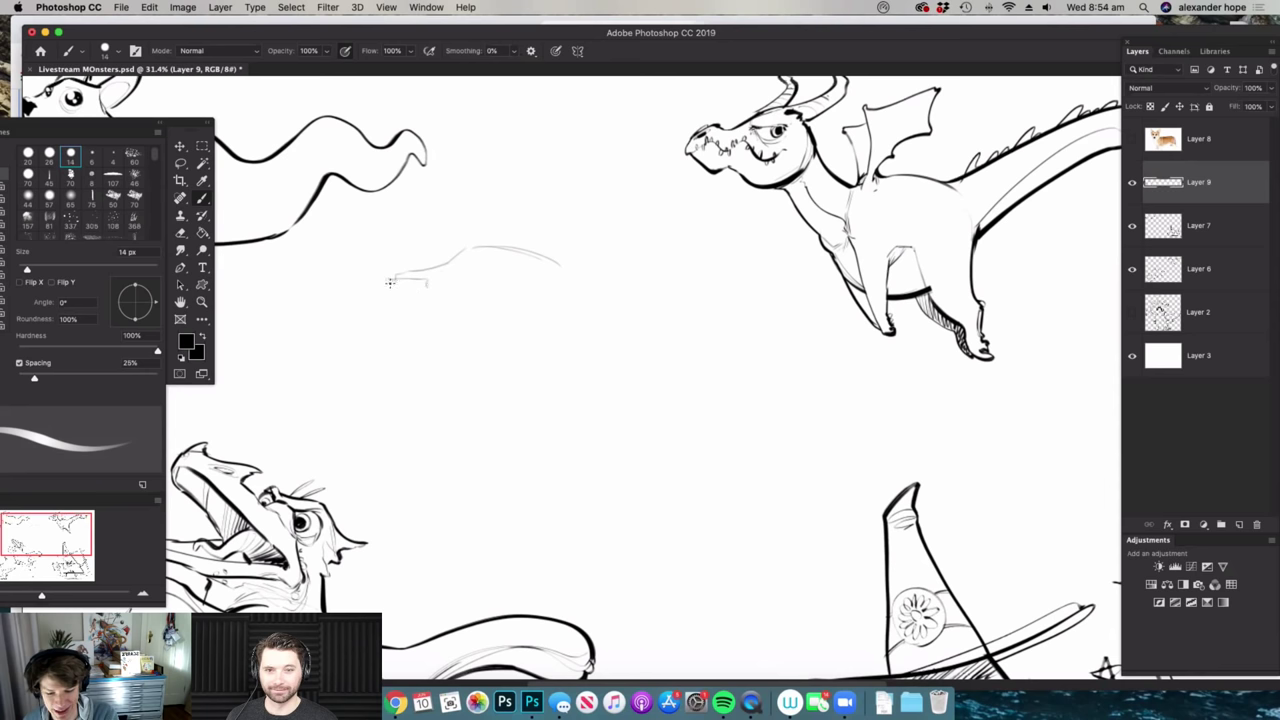
{"action": "key", "text": "e"}
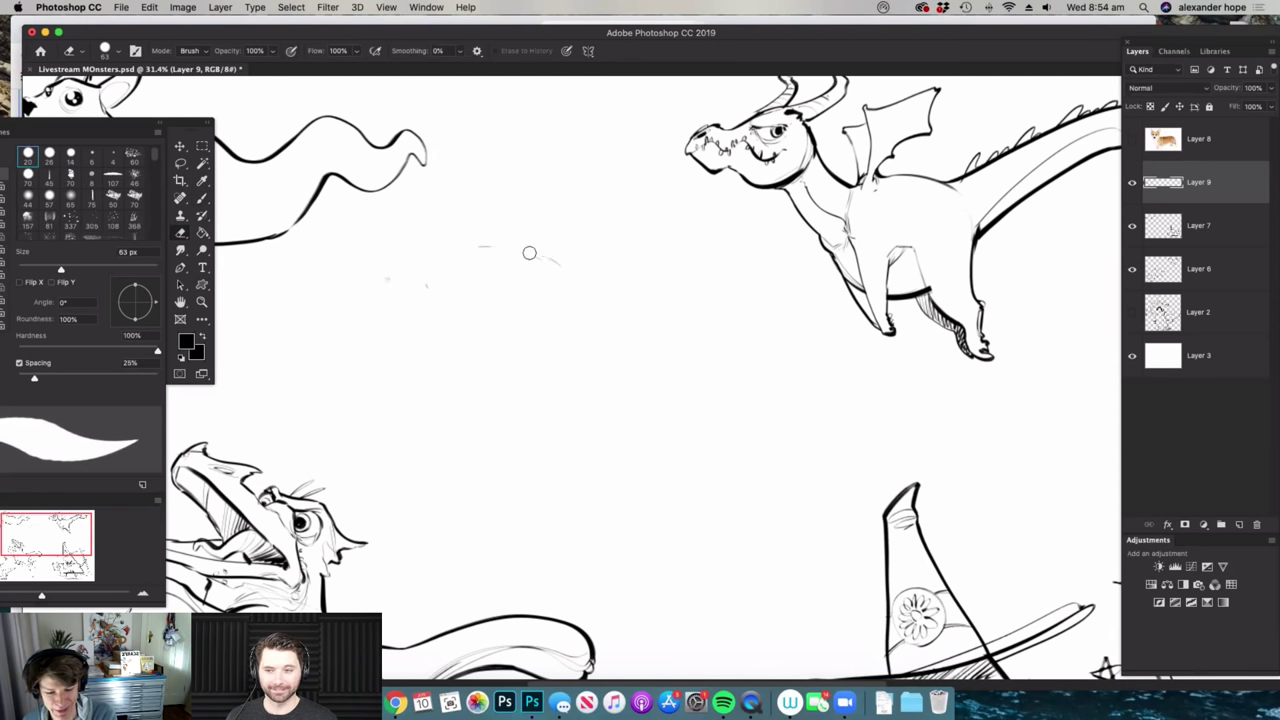
{"action": "key", "text": "b"}
- On Layer 9, lightly sketch a large egg-shaped body with inner limb guidelines and a long tapering tail between the characters
{"action": "mouse_move", "coordinate": [450, 305]}
{"action": "left_mouse_down"}
{"action": "mouse_move", "coordinate": [591, 265]}
{"action": "mouse_move", "coordinate": [658, 321]}
{"action": "mouse_move", "coordinate": [697, 321]}
{"action": "mouse_move", "coordinate": [717, 430]}
{"action": "left_mouse_up"}
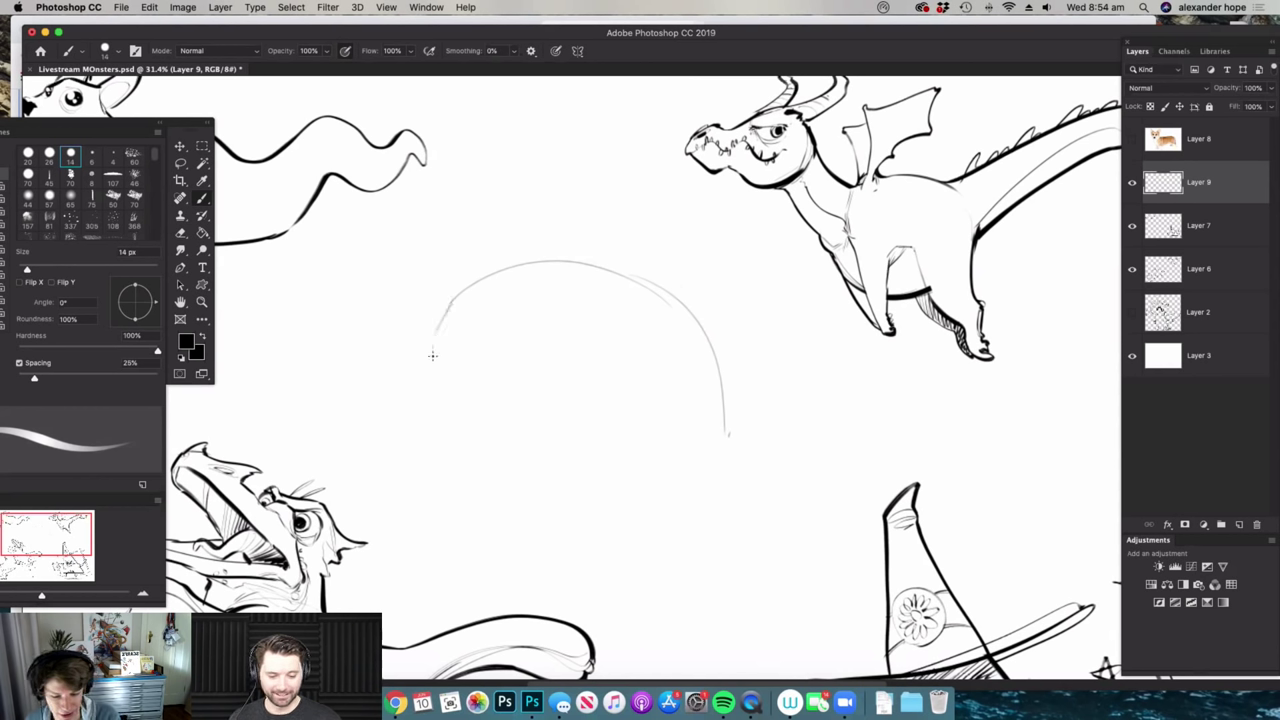
{"action": "mouse_move", "coordinate": [433, 370]}
{"action": "left_mouse_down"}
{"action": "mouse_move", "coordinate": [688, 454]}
{"action": "mouse_move", "coordinate": [726, 434]}
{"action": "left_mouse_up"}
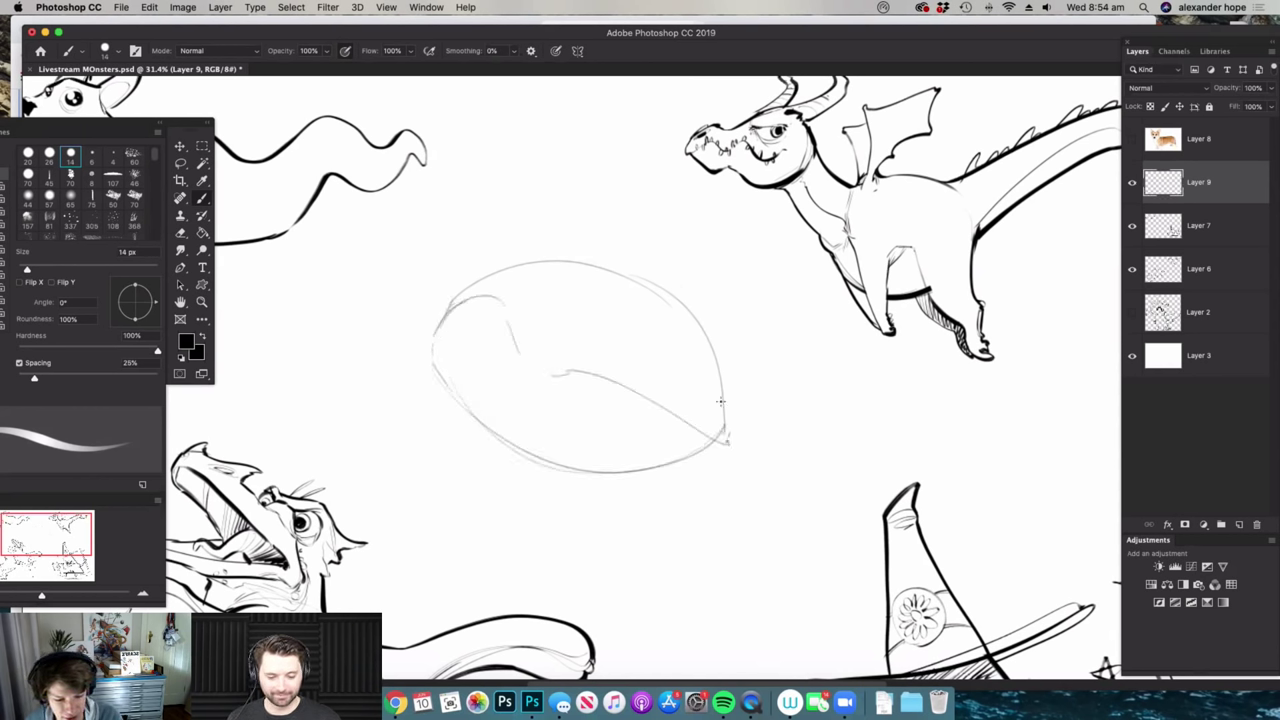
{"action": "key", "text": "super+space"}
{"action": "mouse_move", "coordinate": [620, 410]}
{"action": "left_mouse_down"}
{"action": "mouse_move", "coordinate": [693, 422]}
{"action": "mouse_move", "coordinate": [762, 321]}
{"action": "left_mouse_up"}
{"action": "left_click", "coordinate": [762, 320]}
{"action": "key", "text": "b"}
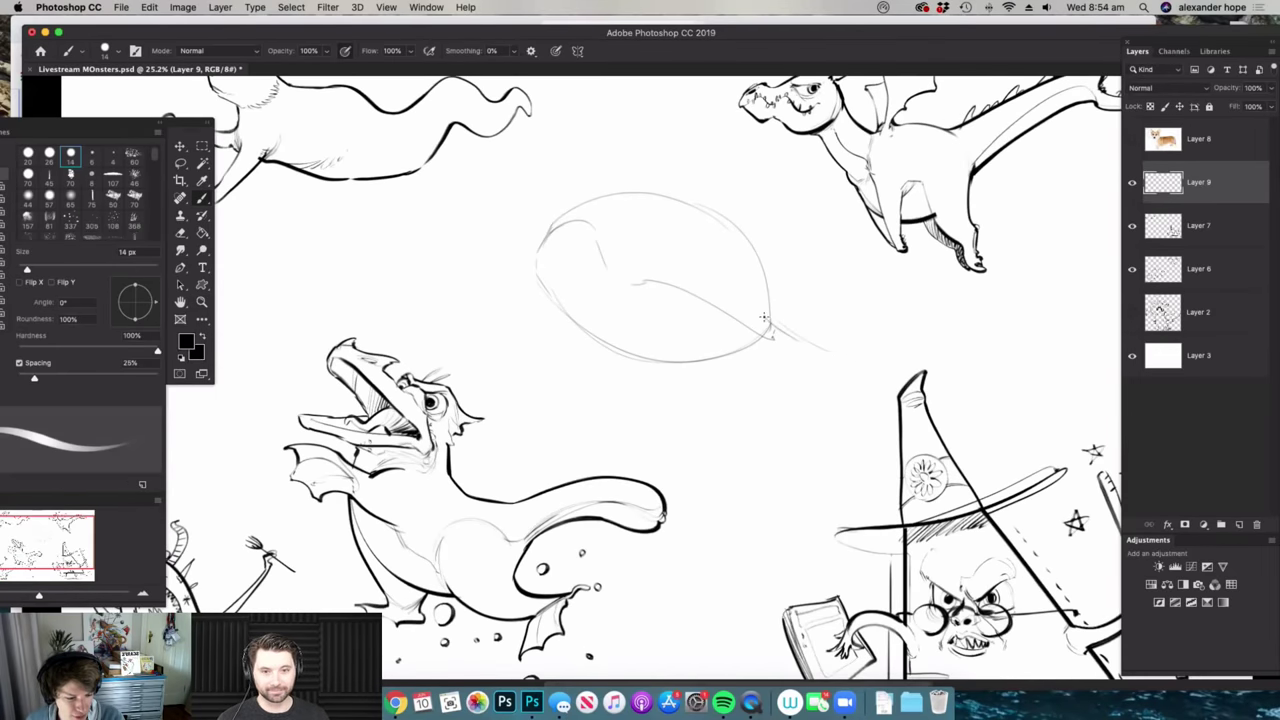
{"action": "left_click_drag", "start_coordinate": [817, 359], "coordinate": [755, 343]}
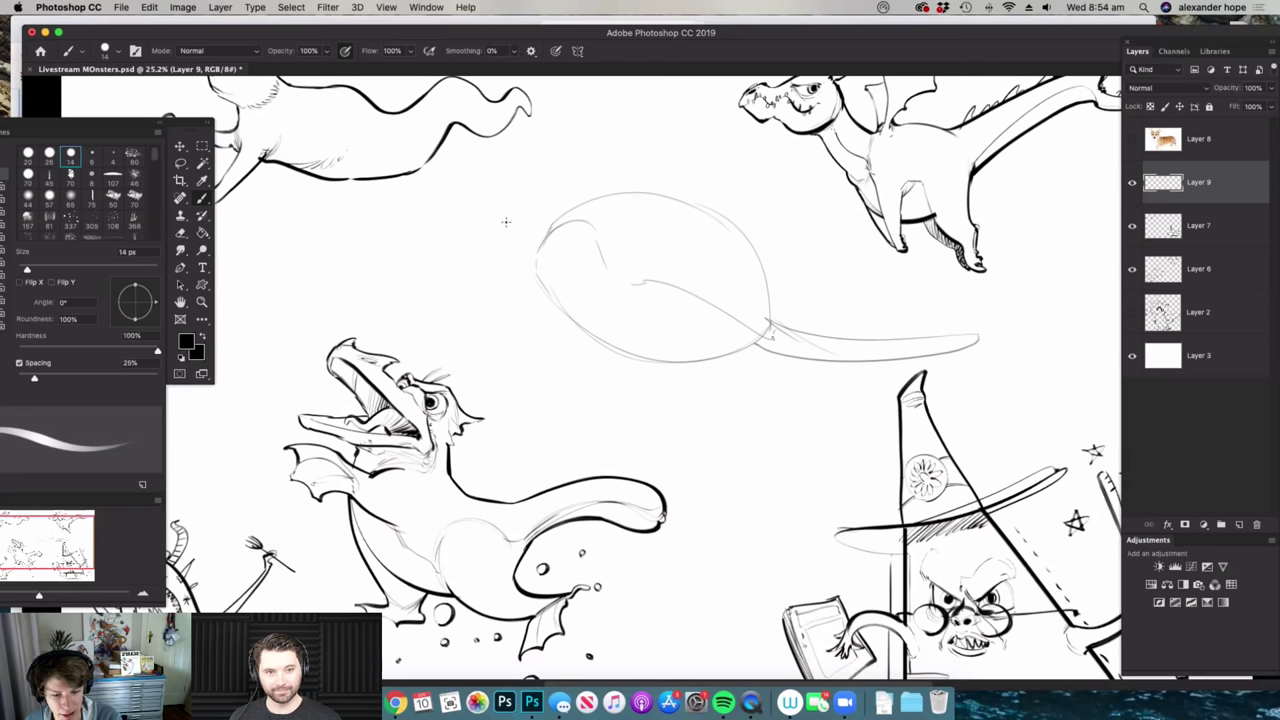
- Sketch a small round head with two bulging eyes at the front end of the egg-shaped body
{"action": "key", "text": "super+space"}
{"action": "mouse_move", "coordinate": [500, 197]}
{"action": "left_mouse_down"}
{"action": "mouse_move", "coordinate": [508, 250]}
{"action": "mouse_move", "coordinate": [549, 232]}
{"action": "left_mouse_up"}
{"action": "left_click_drag", "start_coordinate": [559, 178], "coordinate": [527, 228]}
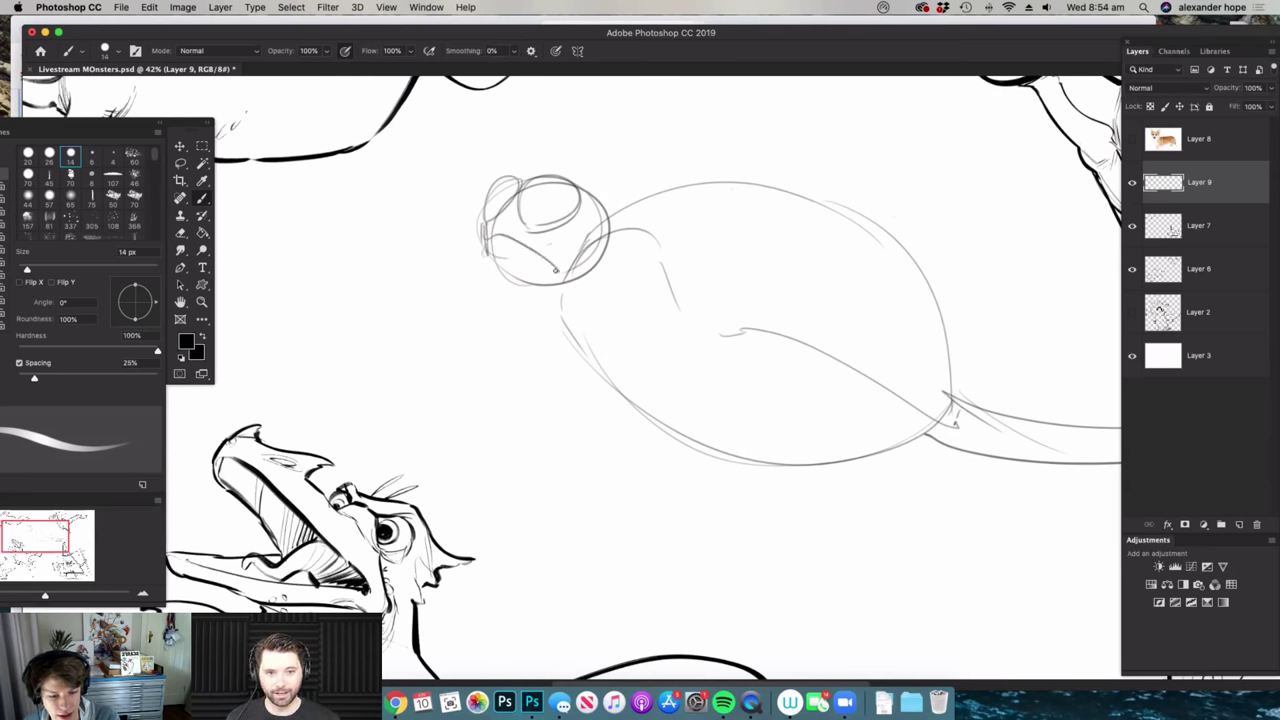
- Sketch the creature's open mouth with a long wavy tongue, and add angry brow strokes above its eyes
{"action": "key", "text": "e"}
{"action": "key", "text": "b"}
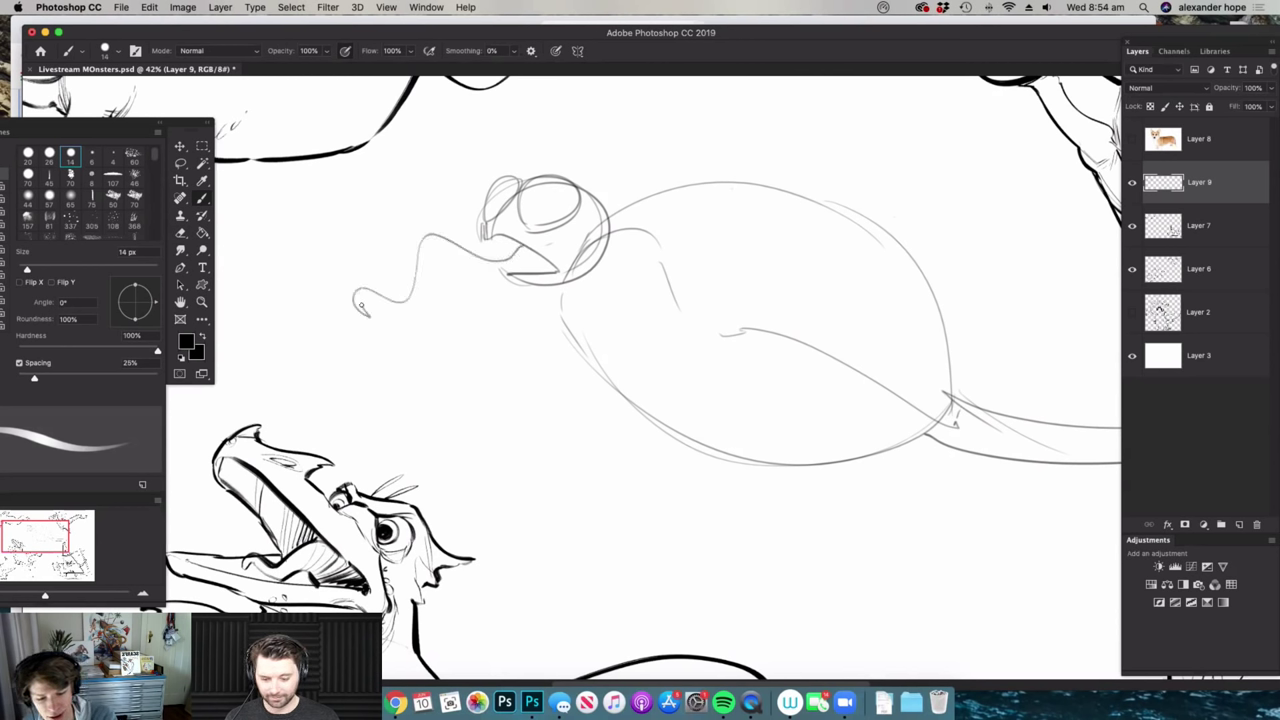
{"action": "left_click_drag", "start_coordinate": [507, 271], "coordinate": [527, 266]}
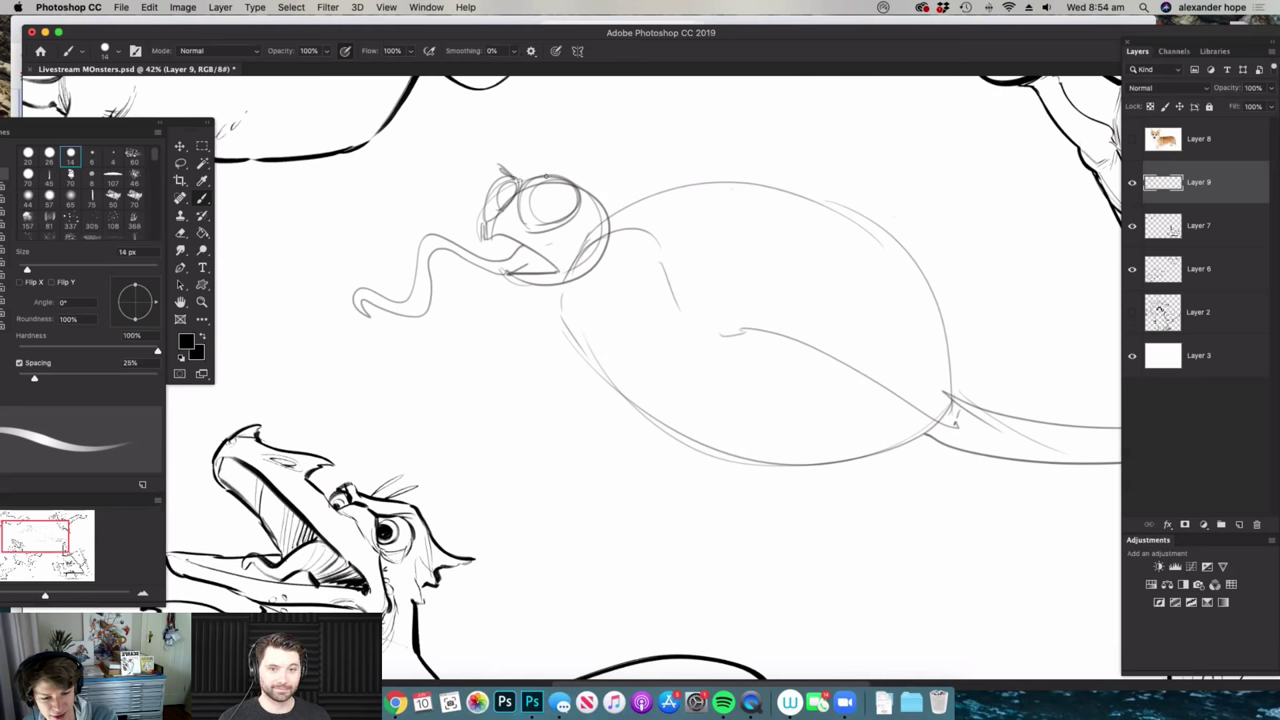
{"action": "mouse_move", "coordinate": [573, 302]}
{"action": "left_mouse_down"}
{"action": "mouse_move", "coordinate": [646, 280]}
{"action": "mouse_move", "coordinate": [626, 237]}
{"action": "mouse_move", "coordinate": [585, 260]}
{"action": "left_mouse_up"}
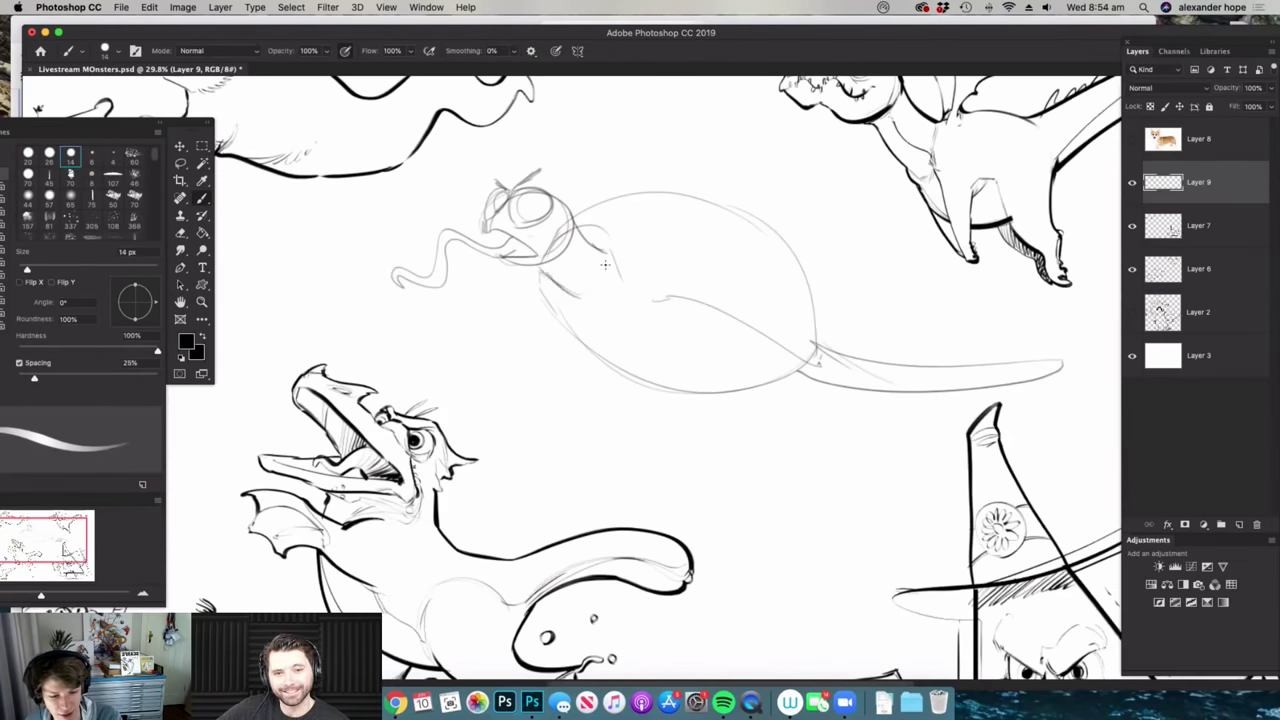
- Sketch two large leaf-shaped front claws hanging below the front of the body
{"action": "mouse_move", "coordinate": [720, 343]}
{"action": "left_mouse_down"}
{"action": "mouse_move", "coordinate": [709, 380]}
{"action": "mouse_move", "coordinate": [560, 385]}
{"action": "mouse_move", "coordinate": [648, 389]}
{"action": "left_mouse_up"}
{"action": "mouse_move", "coordinate": [654, 300]}
{"action": "left_mouse_down"}
{"action": "mouse_move", "coordinate": [631, 402]}
{"action": "mouse_move", "coordinate": [742, 489]}
{"action": "left_mouse_up"}
{"action": "mouse_move", "coordinate": [745, 489]}
{"action": "left_mouse_down"}
{"action": "mouse_move", "coordinate": [666, 340]}
{"action": "mouse_move", "coordinate": [666, 301]}
{"action": "left_mouse_up"}
{"action": "mouse_move", "coordinate": [561, 286]}
{"action": "left_mouse_down"}
{"action": "mouse_move", "coordinate": [548, 383]}
{"action": "mouse_move", "coordinate": [573, 476]}
{"action": "left_mouse_up"}
{"action": "left_click_drag", "start_coordinate": [580, 339], "coordinate": [582, 322]}
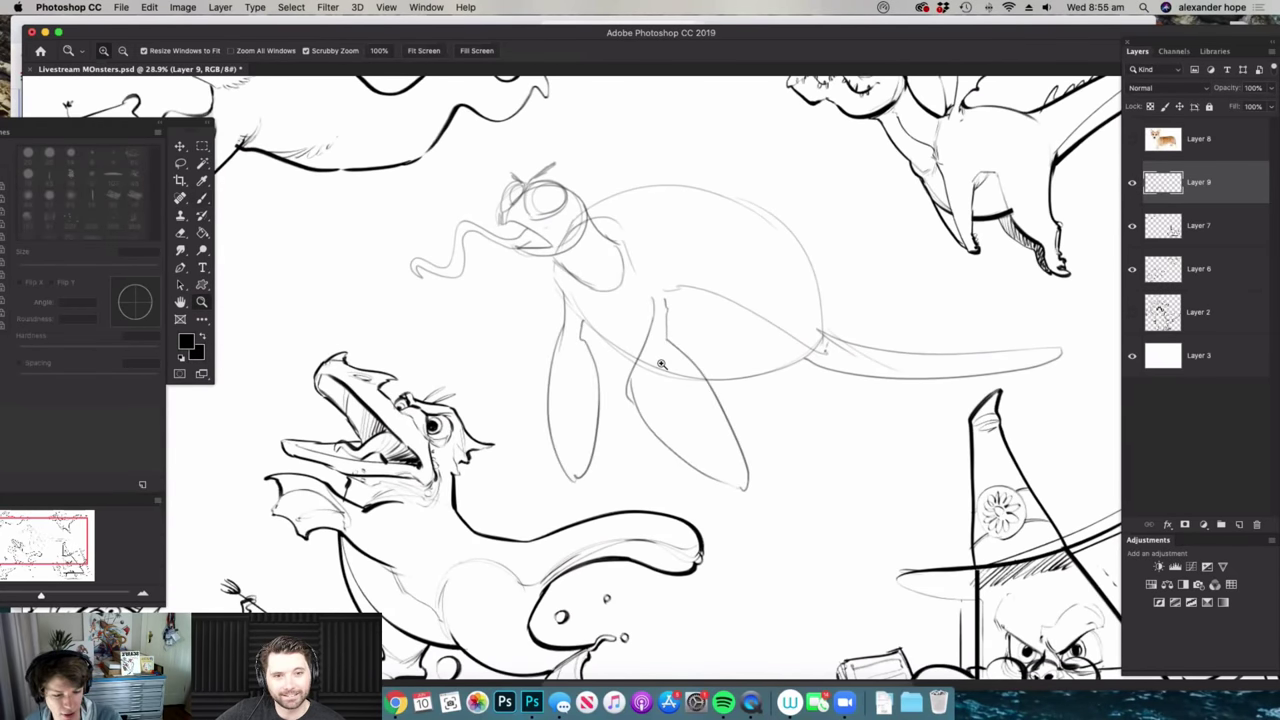
- Sketch a pointed hind leg beneath the rear of the body, beside the tail
{"action": "mouse_move", "coordinate": [661, 364]}
{"action": "left_mouse_down"}
{"action": "mouse_move", "coordinate": [600, 395]}
{"action": "mouse_move", "coordinate": [620, 425]}
{"action": "mouse_move", "coordinate": [782, 447]}
{"action": "left_mouse_up"}
{"action": "left_click_drag", "start_coordinate": [764, 358], "coordinate": [842, 480]}
{"action": "mouse_move", "coordinate": [714, 362]}
{"action": "left_mouse_down"}
{"action": "mouse_move", "coordinate": [757, 423]}
{"action": "mouse_move", "coordinate": [840, 480]}
{"action": "left_mouse_up"}
{"action": "left_click_drag", "start_coordinate": [965, 350], "coordinate": [904, 307]}
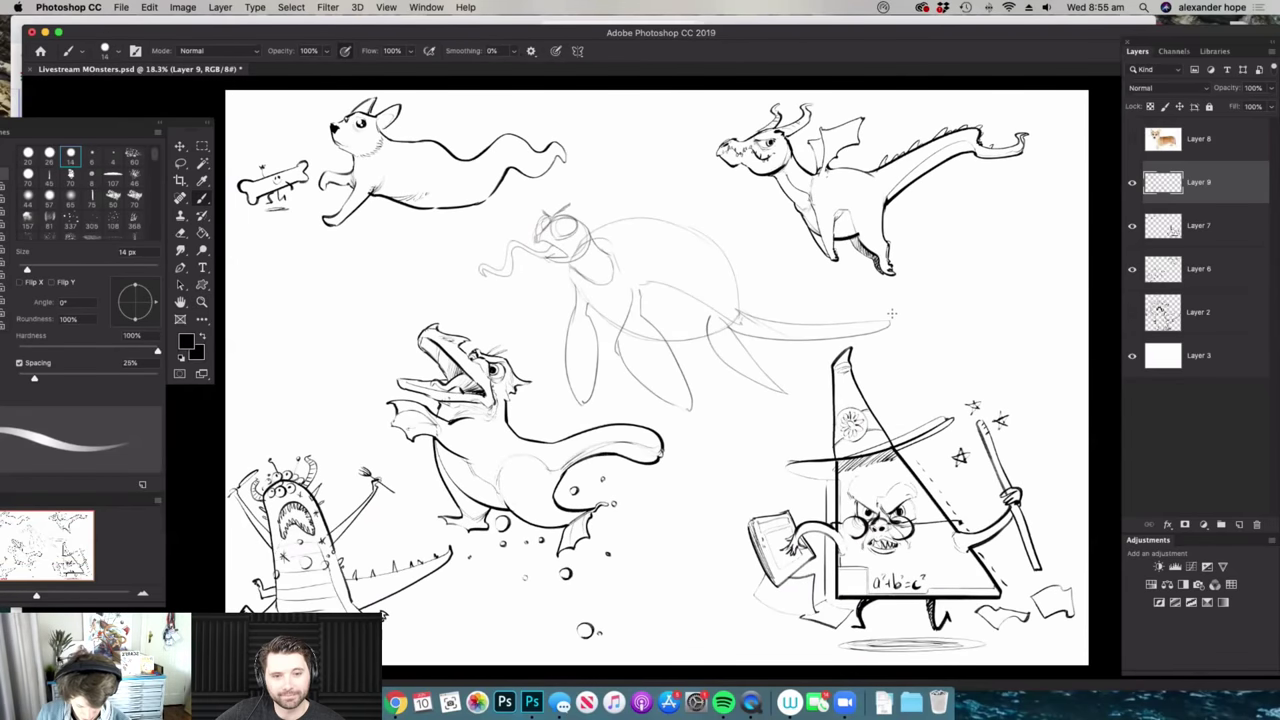
- Free-transform the creature sketch on Layer 9 to a smaller size between the finished characters
{"action": "key", "text": "ctrl+t"}
{"action": "mouse_move", "coordinate": [892, 200]}
{"action": "left_mouse_down"}
{"action": "mouse_move", "coordinate": [729, 268]}
{"action": "mouse_move", "coordinate": [731, 283]}
{"action": "mouse_move", "coordinate": [791, 246]}
{"action": "mouse_move", "coordinate": [806, 267]}
{"action": "left_mouse_up"}
{"action": "key", "text": "ctrl+z"}
{"action": "key", "text": "Return"}
- Sketch two pairs of long narrow insect wings fanning out from the top of the creature's back
{"action": "key", "text": "b"}
{"action": "key", "text": "z"}
{"action": "mouse_move", "coordinate": [669, 247]}
{"action": "left_mouse_down"}
{"action": "mouse_move", "coordinate": [663, 267]}
{"action": "mouse_move", "coordinate": [816, 260]}
{"action": "mouse_move", "coordinate": [650, 270]}
{"action": "left_mouse_up"}
{"action": "key", "text": "b"}
{"action": "mouse_move", "coordinate": [626, 275]}
{"action": "left_mouse_down"}
{"action": "mouse_move", "coordinate": [927, 176]}
{"action": "mouse_move", "coordinate": [636, 267]}
{"action": "left_mouse_up"}
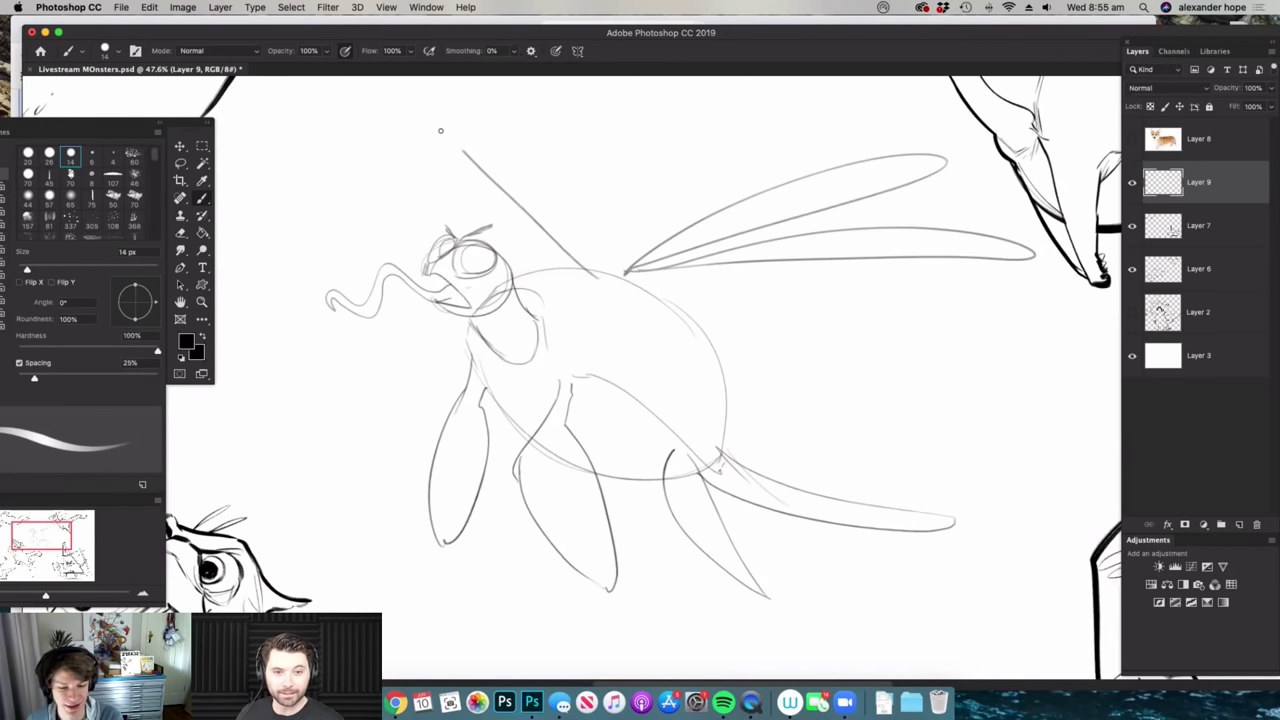
{"action": "left_click_drag", "start_coordinate": [556, 197], "coordinate": [596, 275]}
- Erase the construction lines that overlap between the creature's head, neck and upper body
{"action": "key", "text": "e"}
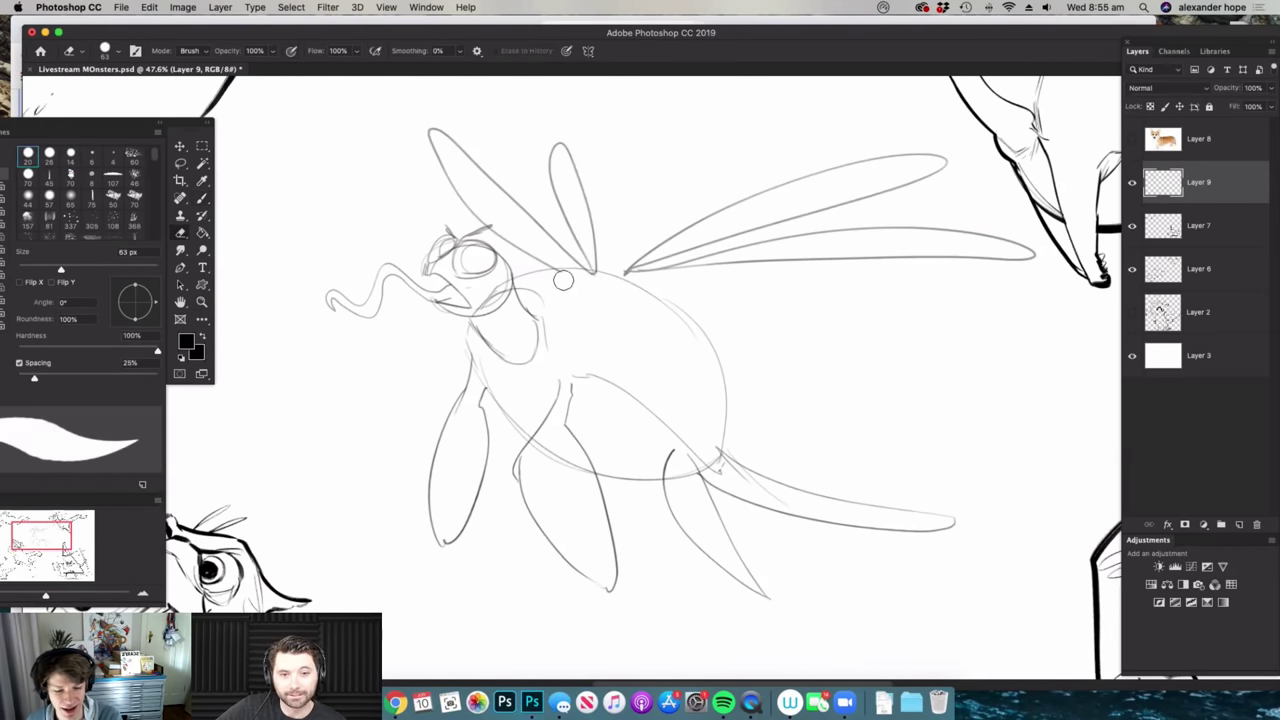
{"action": "key", "text": "z"}
{"action": "mouse_move", "coordinate": [697, 331]}
{"action": "left_mouse_down"}
{"action": "mouse_move", "coordinate": [634, 354]}
{"action": "mouse_move", "coordinate": [703, 331]}
{"action": "left_mouse_up"}
{"action": "key", "text": "e"}
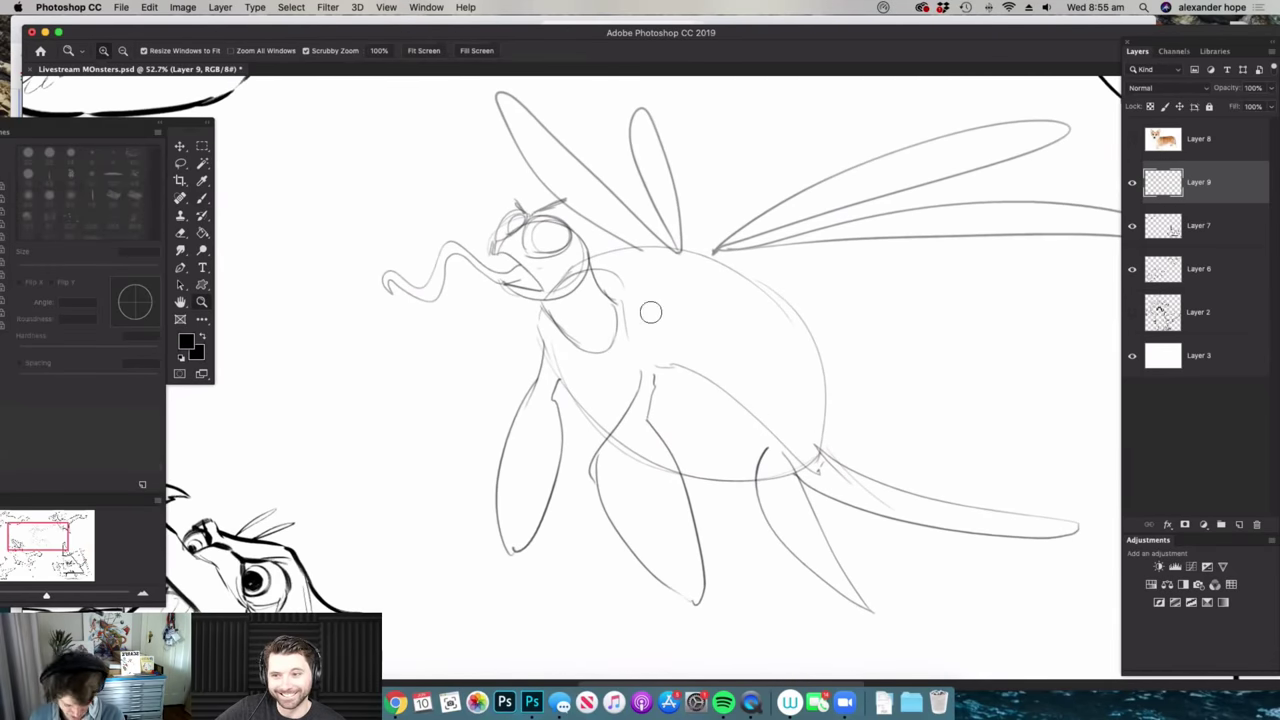
{"action": "key", "text": "e"}
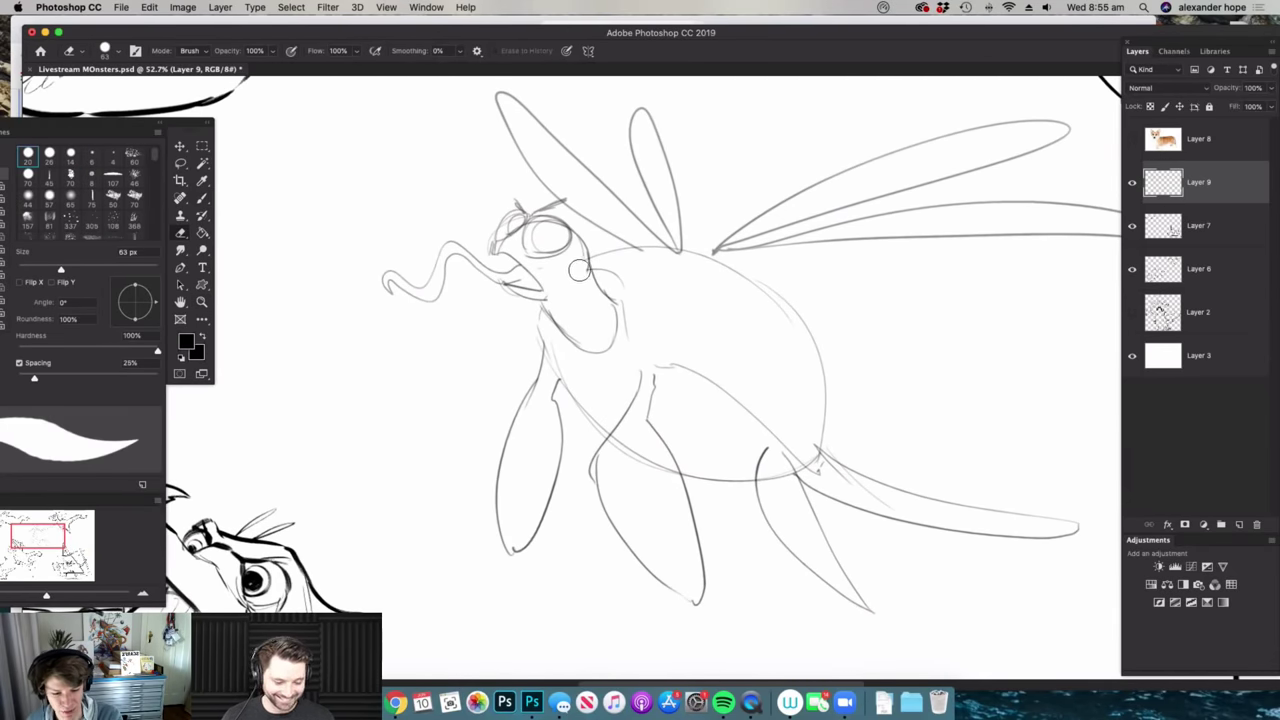
- Sketch the near upper arm running down from the shoulder to the claw, and begin the ridge along the side
{"action": "key", "text": "z"}
{"action": "left_click_drag", "start_coordinate": [598, 270], "coordinate": [655, 274]}
{"action": "key", "text": "b"}
{"action": "key", "text": "z"}
{"action": "mouse_move", "coordinate": [543, 311]}
{"action": "left_mouse_down"}
{"action": "mouse_move", "coordinate": [600, 309]}
{"action": "mouse_move", "coordinate": [525, 314]}
{"action": "left_mouse_up"}
{"action": "mouse_move", "coordinate": [649, 331]}
{"action": "left_mouse_down"}
{"action": "mouse_move", "coordinate": [585, 291]}
{"action": "mouse_move", "coordinate": [597, 289]}
{"action": "mouse_move", "coordinate": [578, 290]}
{"action": "left_mouse_up"}
{"action": "key", "text": "b"}
{"action": "key", "text": "z"}
{"action": "left_click_drag", "start_coordinate": [688, 343], "coordinate": [718, 343]}
{"action": "key", "text": "b"}
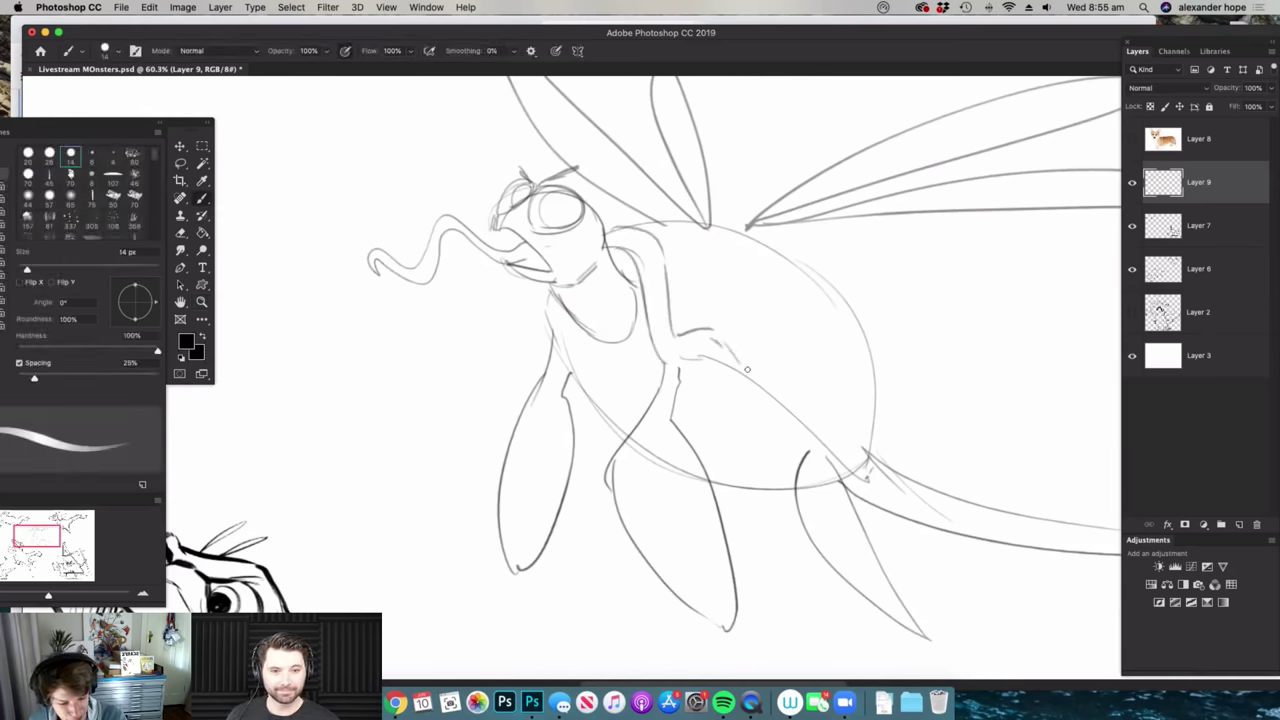
- Clean up the overlapping lines of the side ridge and redraw its rear end near the tail base
{"action": "key", "text": "e"}
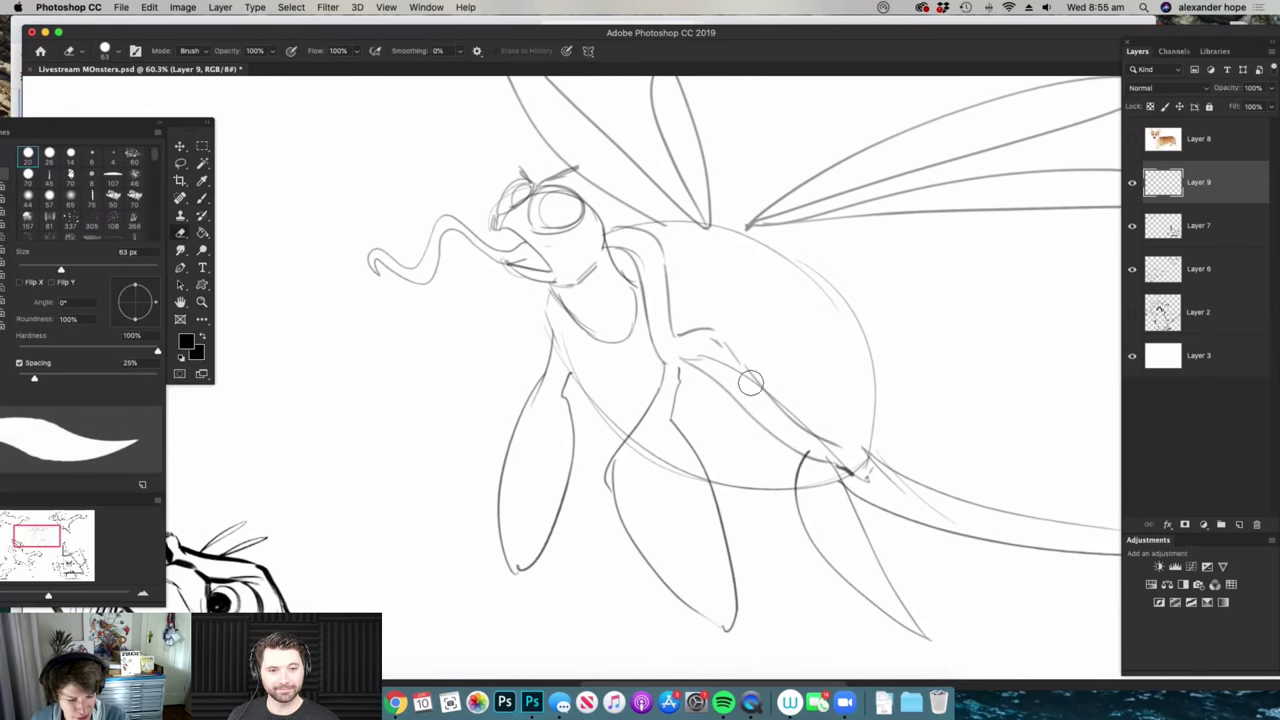
{"action": "left_click_drag", "start_coordinate": [723, 359], "coordinate": [824, 454]}
{"action": "key", "text": "b"}
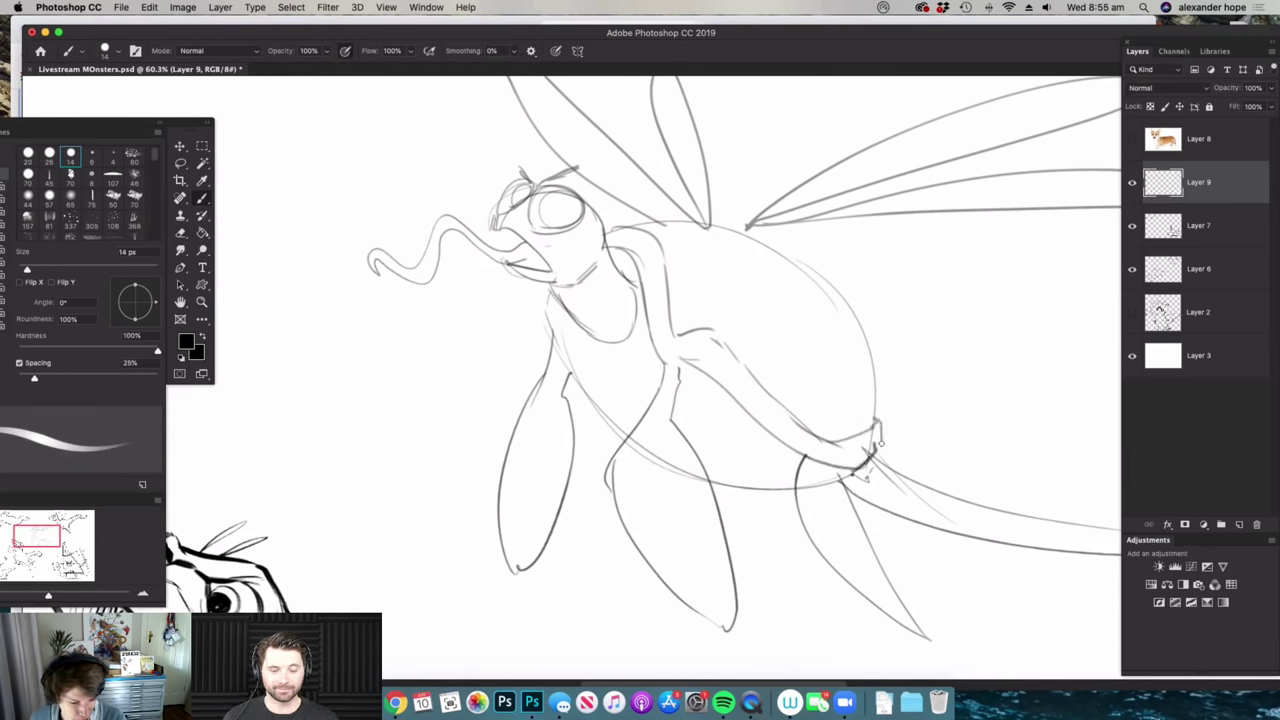
{"action": "key", "text": "e"}
{"action": "mouse_move", "coordinate": [871, 449]}
{"action": "left_mouse_down"}
{"action": "mouse_move", "coordinate": [788, 444]}
{"action": "mouse_move", "coordinate": [822, 440]}
{"action": "left_mouse_up"}
- Sketch the collar line under the chest and the lower contour running back along the body
{"action": "key", "text": "super+space"}
{"action": "key", "text": "super+space"}
{"action": "key", "text": "b"}
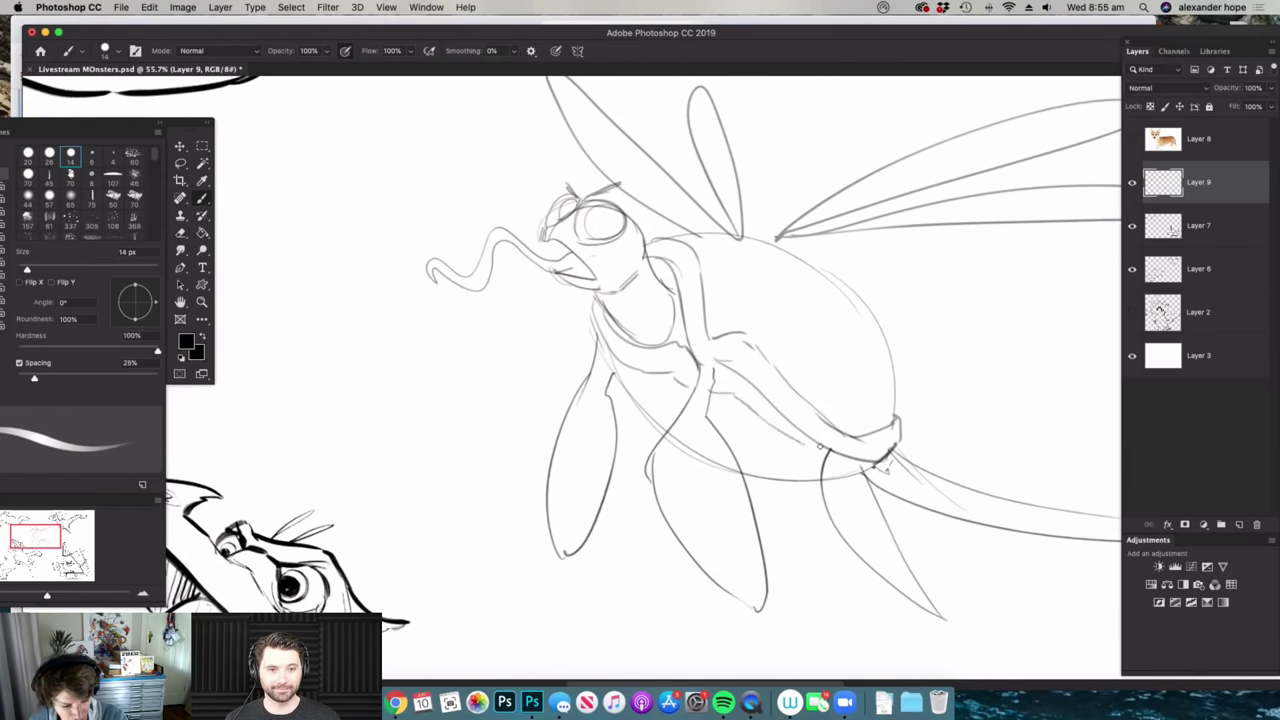
{"action": "scroll", "coordinate": [904, 428], "scroll_direction": "down", "scroll_amount": 4}
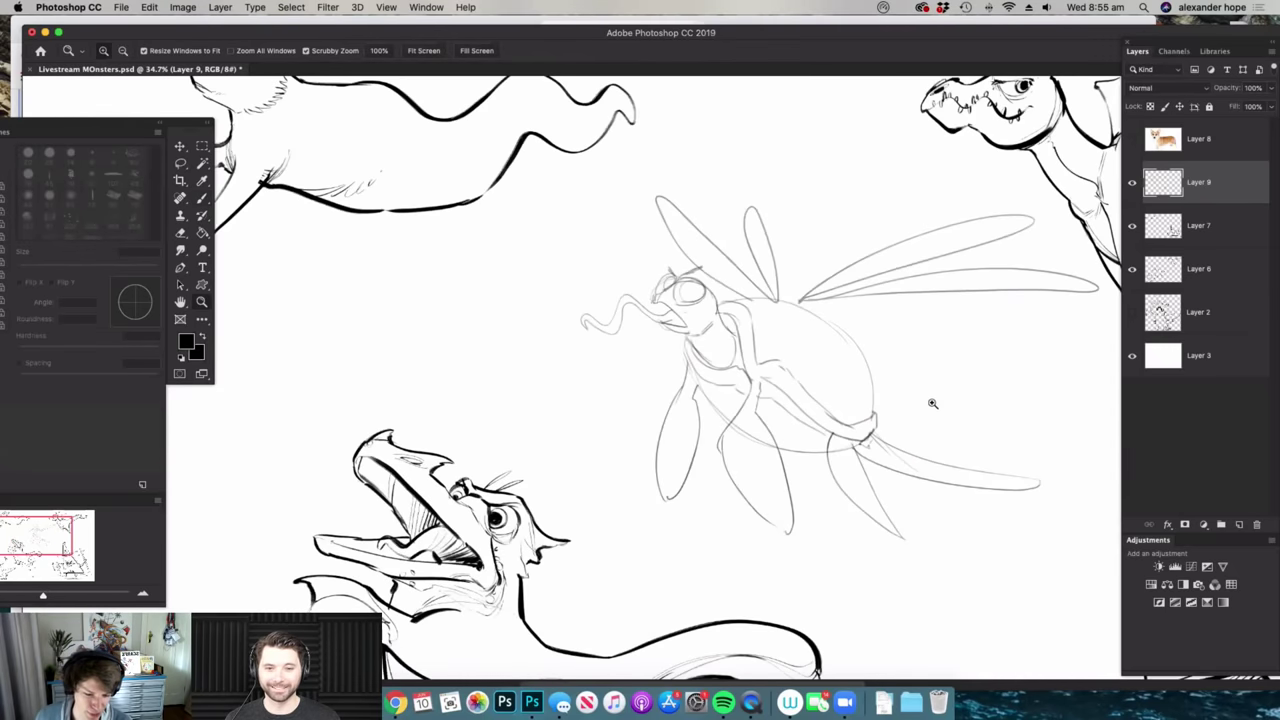
{"action": "scroll", "coordinate": [721, 390], "scroll_direction": "down", "scroll_amount": 5}
{"action": "scroll", "coordinate": [1014, 363], "scroll_direction": "up", "scroll_amount": 5}
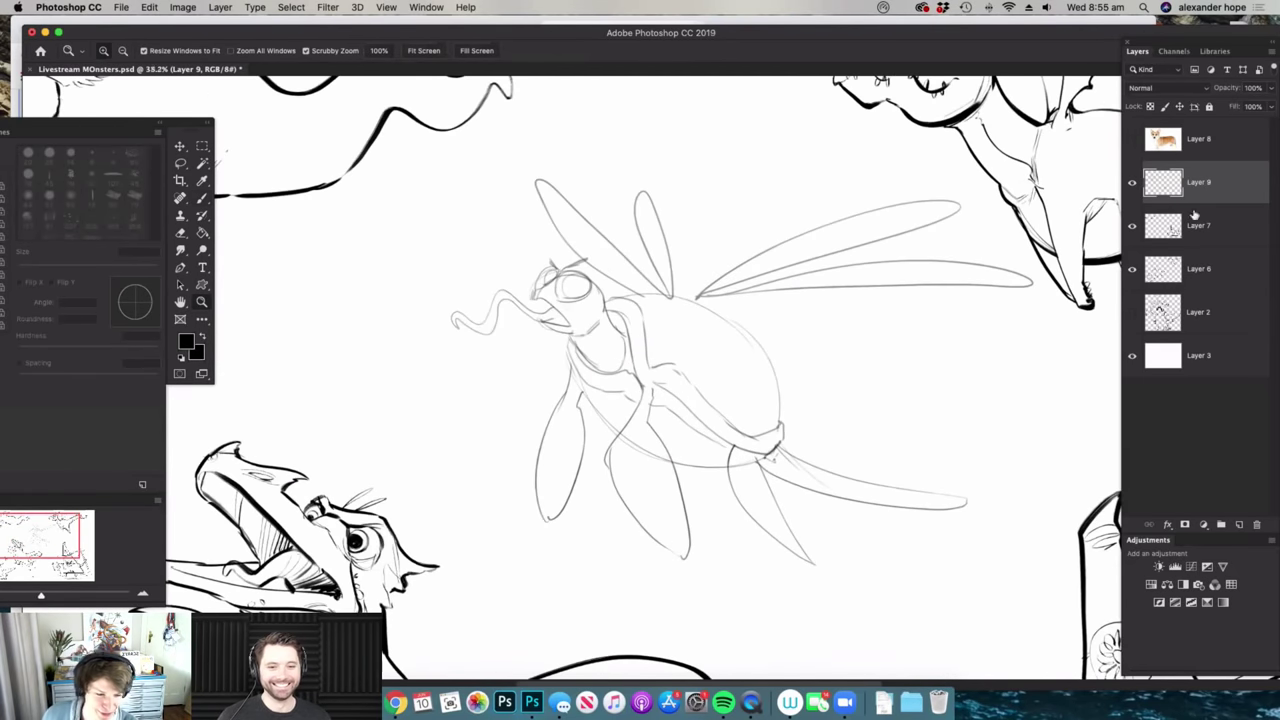
- Lower the fill of Layer 9 to make the sketch faint, and select Layer 7 for inking
{"action": "left_click", "coordinate": [1270, 107]}
{"action": "left_click", "coordinate": [1230, 125]}
{"action": "left_click", "coordinate": [1198, 227]}
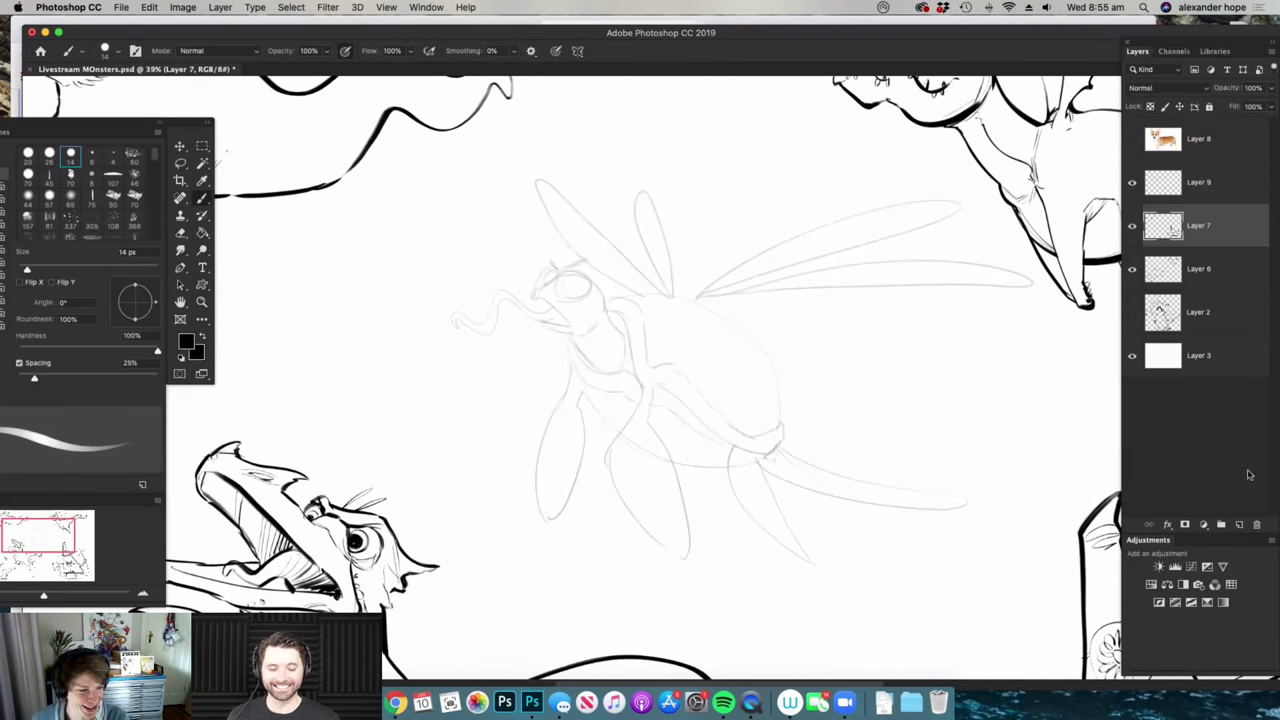
{"action": "scroll", "coordinate": [766, 363], "scroll_direction": "up", "scroll_amount": 3}
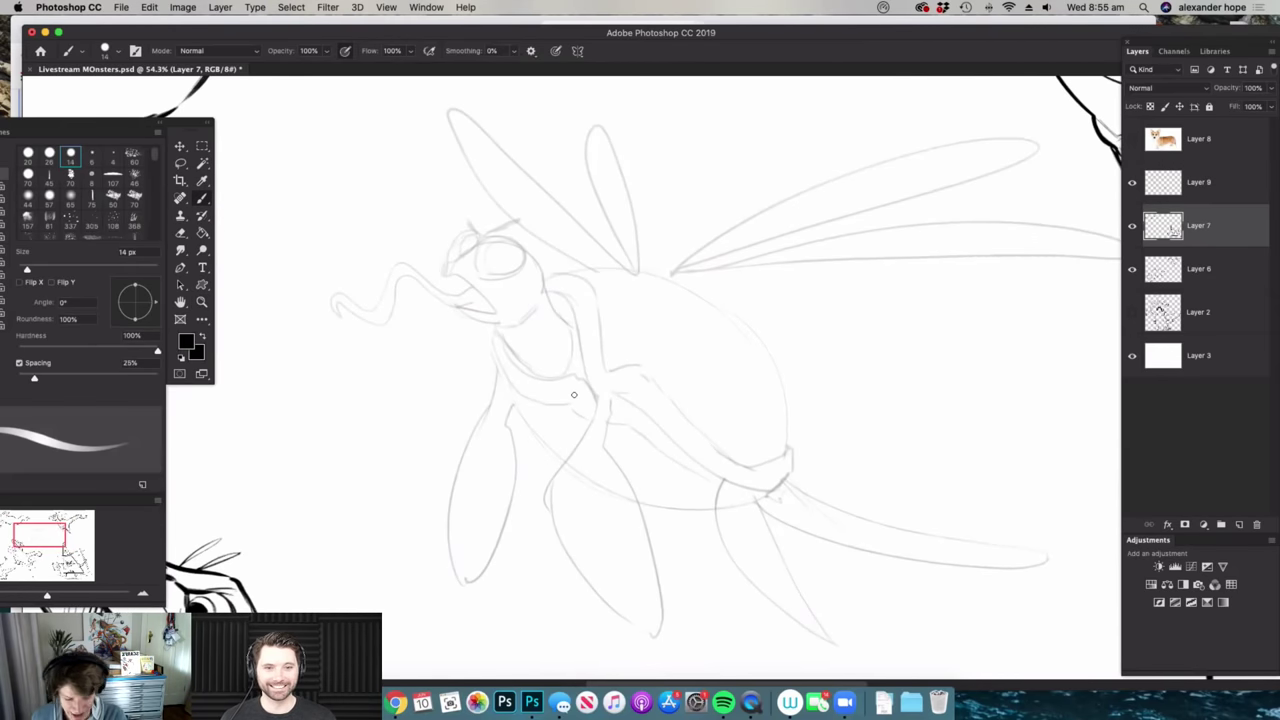
- Choose the 50 px textured brush and ink the near eye's outline with a heavy lower lid
{"action": "right_click", "coordinate": [572, 398]}
{"action": "left_click", "coordinate": [785, 476]}
{"action": "left_click", "coordinate": [797, 266]}
{"action": "key", "text": "super+space"}
{"action": "left_click_drag", "start_coordinate": [850, 338], "coordinate": [785, 322]}
{"action": "left_click_drag", "start_coordinate": [571, 266], "coordinate": [680, 275]}
{"action": "mouse_move", "coordinate": [564, 306]}
{"action": "left_mouse_down"}
{"action": "mouse_move", "coordinate": [647, 254]}
{"action": "mouse_move", "coordinate": [658, 293]}
{"action": "mouse_move", "coordinate": [566, 314]}
{"action": "mouse_move", "coordinate": [656, 304]}
{"action": "mouse_move", "coordinate": [643, 330]}
{"action": "mouse_move", "coordinate": [585, 332]}
{"action": "mouse_move", "coordinate": [643, 332]}
{"action": "mouse_move", "coordinate": [663, 311]}
{"action": "left_mouse_up"}
{"action": "left_click_drag", "start_coordinate": [659, 318], "coordinate": [647, 348]}
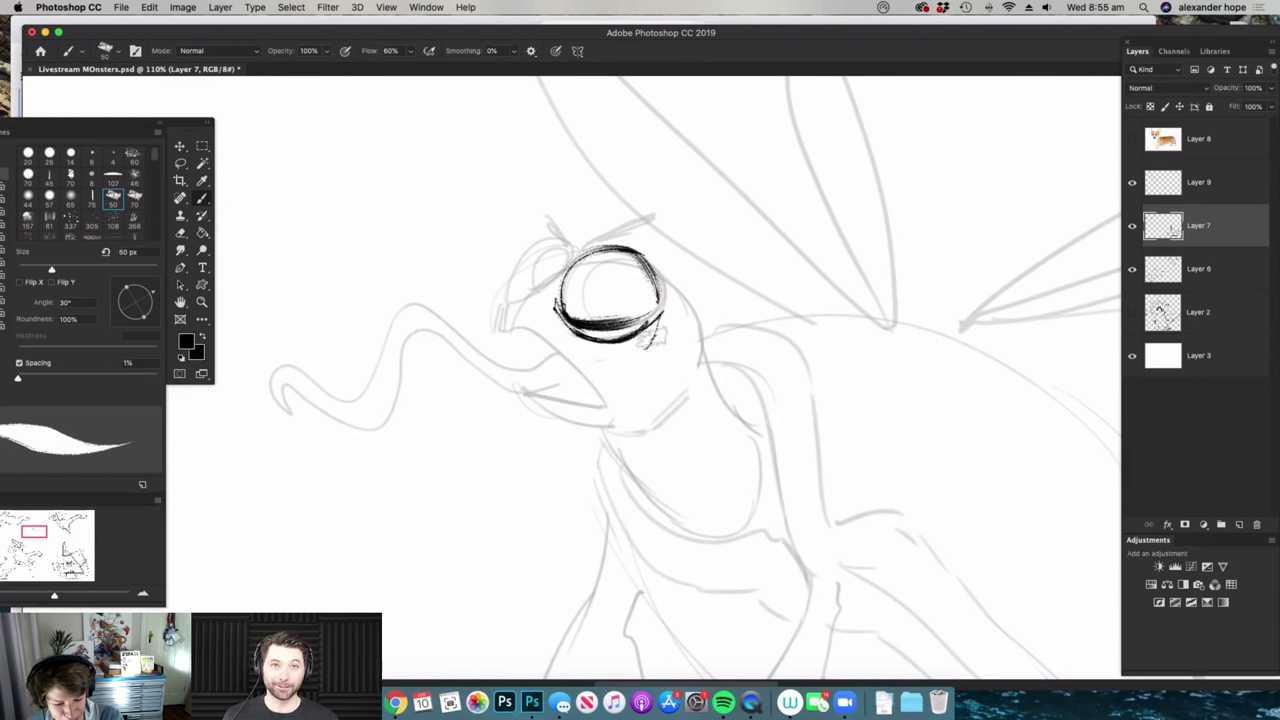
- Ink the hooked upper beak with a small nostril, and the pointed lower jaw beneath it
{"action": "mouse_move", "coordinate": [508, 298]}
{"action": "left_mouse_down"}
{"action": "mouse_move", "coordinate": [570, 262]}
{"action": "mouse_move", "coordinate": [500, 300]}
{"action": "mouse_move", "coordinate": [530, 322]}
{"action": "mouse_move", "coordinate": [497, 314]}
{"action": "mouse_move", "coordinate": [626, 400]}
{"action": "left_mouse_up"}
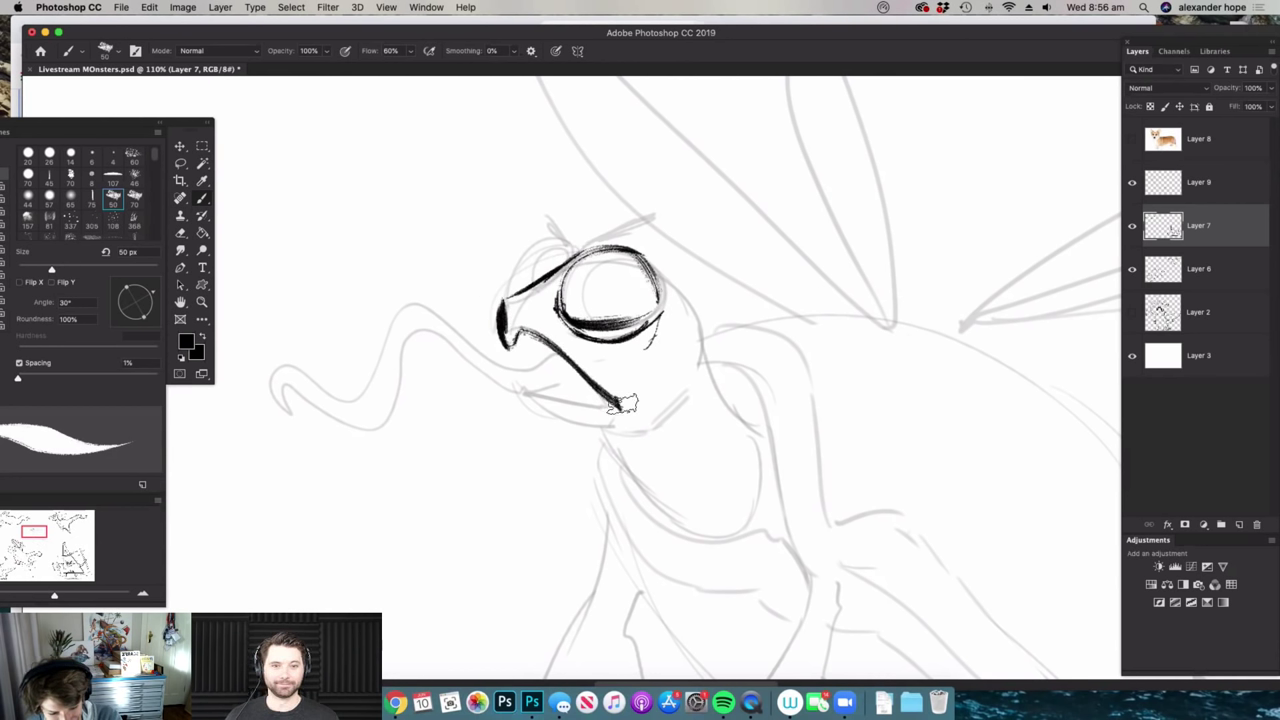
{"action": "left_click_drag", "start_coordinate": [535, 292], "coordinate": [624, 400]}
{"action": "left_click", "coordinate": [534, 322]}
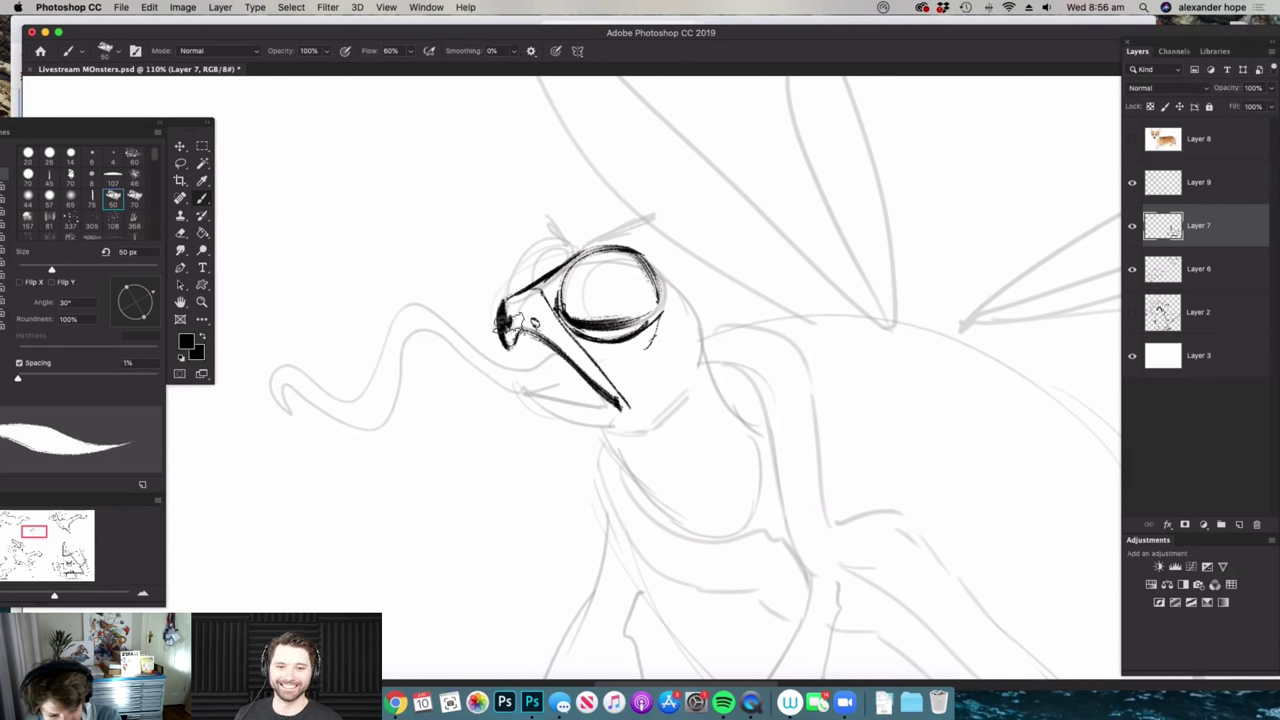
{"action": "mouse_move", "coordinate": [524, 385]}
{"action": "left_mouse_down"}
{"action": "mouse_move", "coordinate": [614, 405]}
{"action": "mouse_move", "coordinate": [636, 430]}
{"action": "mouse_move", "coordinate": [600, 425]}
{"action": "mouse_move", "coordinate": [645, 438]}
{"action": "left_mouse_up"}
- Ink the dark pupils, the thick angry eyebrows and the back of the head
{"action": "mouse_move", "coordinate": [612, 276]}
{"action": "left_mouse_down"}
{"action": "mouse_move", "coordinate": [600, 305]}
{"action": "mouse_move", "coordinate": [625, 325]}
{"action": "mouse_move", "coordinate": [615, 282]}
{"action": "mouse_move", "coordinate": [632, 302]}
{"action": "left_mouse_up"}
{"action": "mouse_move", "coordinate": [536, 268]}
{"action": "left_mouse_down"}
{"action": "mouse_move", "coordinate": [520, 258]}
{"action": "mouse_move", "coordinate": [556, 266]}
{"action": "mouse_move", "coordinate": [660, 232]}
{"action": "mouse_move", "coordinate": [603, 248]}
{"action": "left_mouse_up"}
{"action": "mouse_move", "coordinate": [755, 255]}
{"action": "left_mouse_down"}
{"action": "mouse_move", "coordinate": [711, 271]}
{"action": "mouse_move", "coordinate": [750, 275]}
{"action": "left_mouse_up"}
- Ink the neck, the curved chest line and both upper arms with bold, varied strokes
{"action": "mouse_move", "coordinate": [679, 231]}
{"action": "left_mouse_down"}
{"action": "mouse_move", "coordinate": [728, 281]}
{"action": "mouse_move", "coordinate": [738, 345]}
{"action": "mouse_move", "coordinate": [699, 389]}
{"action": "mouse_move", "coordinate": [757, 477]}
{"action": "left_mouse_up"}
{"action": "mouse_move", "coordinate": [740, 338]}
{"action": "left_mouse_down"}
{"action": "mouse_move", "coordinate": [790, 434]}
{"action": "mouse_move", "coordinate": [772, 378]}
{"action": "mouse_move", "coordinate": [790, 378]}
{"action": "mouse_move", "coordinate": [808, 488]}
{"action": "left_mouse_up"}
{"action": "mouse_move", "coordinate": [765, 288]}
{"action": "left_mouse_down"}
{"action": "mouse_move", "coordinate": [805, 314]}
{"action": "mouse_move", "coordinate": [842, 467]}
{"action": "left_mouse_up"}
{"action": "mouse_move", "coordinate": [645, 390]}
{"action": "left_mouse_down"}
{"action": "mouse_move", "coordinate": [790, 480]}
{"action": "mouse_move", "coordinate": [815, 505]}
{"action": "left_mouse_up"}
{"action": "mouse_move", "coordinate": [640, 388]}
{"action": "left_mouse_down"}
{"action": "mouse_move", "coordinate": [680, 491]}
{"action": "mouse_move", "coordinate": [800, 530]}
{"action": "left_mouse_up"}
- Ink the outlines of both leaf-shaped front claws with heavy tapering strokes
{"action": "key", "text": "z"}
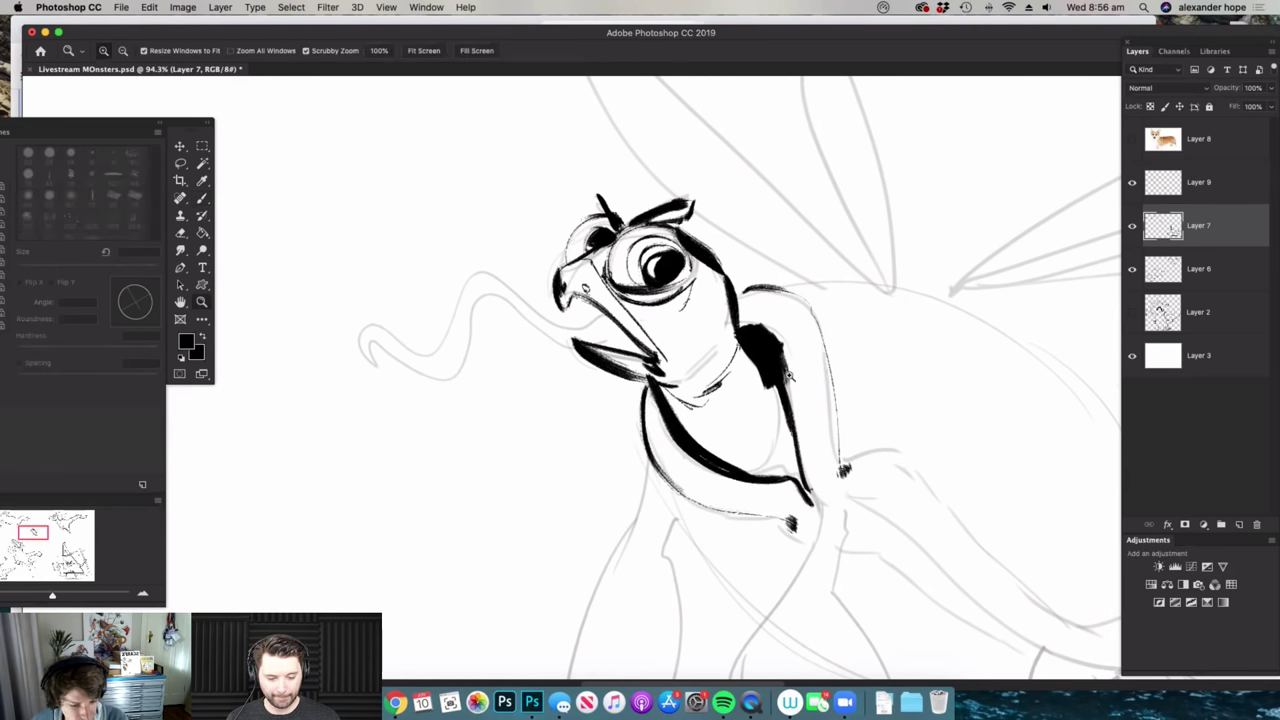
{"action": "left_click_drag", "start_coordinate": [789, 376], "coordinate": [730, 380]}
{"action": "left_click_drag", "start_coordinate": [786, 529], "coordinate": [850, 525]}
{"action": "key", "text": "b"}
{"action": "mouse_move", "coordinate": [737, 290]}
{"action": "left_mouse_down"}
{"action": "mouse_move", "coordinate": [723, 637]}
{"action": "mouse_move", "coordinate": [765, 401]}
{"action": "mouse_move", "coordinate": [760, 343]}
{"action": "mouse_move", "coordinate": [808, 415]}
{"action": "left_mouse_up"}
{"action": "key", "text": "z"}
{"action": "mouse_move", "coordinate": [985, 405]}
{"action": "left_mouse_down"}
{"action": "mouse_move", "coordinate": [880, 408]}
{"action": "mouse_move", "coordinate": [975, 410]}
{"action": "left_mouse_up"}
{"action": "key", "text": "b"}
{"action": "mouse_move", "coordinate": [813, 259]}
{"action": "left_mouse_down"}
{"action": "mouse_move", "coordinate": [758, 412]}
{"action": "mouse_move", "coordinate": [906, 577]}
{"action": "left_mouse_up"}
{"action": "mouse_move", "coordinate": [906, 577]}
{"action": "left_mouse_down"}
{"action": "mouse_move", "coordinate": [829, 329]}
{"action": "mouse_move", "coordinate": [828, 263]}
{"action": "left_mouse_up"}
- Draw a thin inner loop and small circles inside the far front claw
{"action": "key", "text": "z"}
{"action": "key", "text": "b"}
{"action": "mouse_move", "coordinate": [848, 343]}
{"action": "left_mouse_down"}
{"action": "mouse_move", "coordinate": [895, 343]}
{"action": "mouse_move", "coordinate": [855, 400]}
{"action": "mouse_move", "coordinate": [905, 595]}
{"action": "mouse_move", "coordinate": [775, 470]}
{"action": "mouse_move", "coordinate": [755, 328]}
{"action": "left_mouse_up"}
{"action": "key", "text": "b"}
{"action": "mouse_move", "coordinate": [615, 400]}
{"action": "left_mouse_down"}
{"action": "mouse_move", "coordinate": [650, 300]}
{"action": "mouse_move", "coordinate": [670, 330]}
{"action": "mouse_move", "coordinate": [664, 349]}
{"action": "left_mouse_up"}
- Add short shading strokes at the joint where the chest meets the front arms
{"action": "key", "text": "z"}
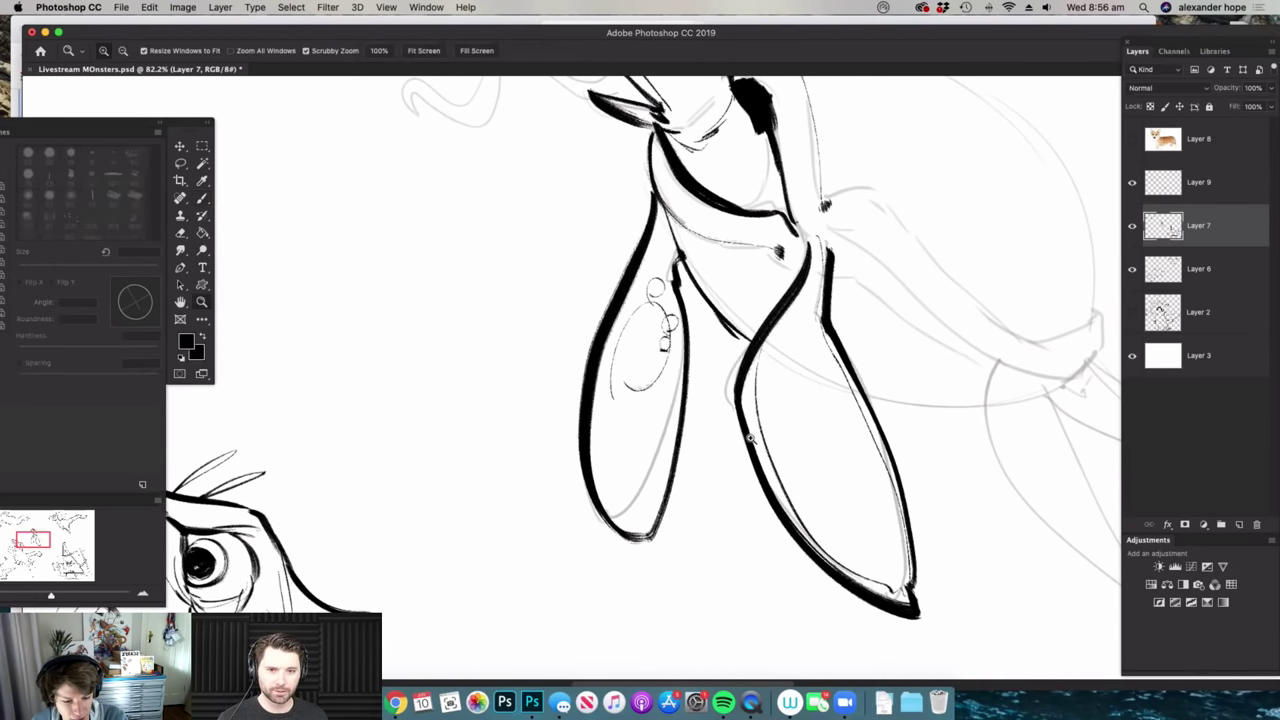
{"action": "left_click_drag", "start_coordinate": [750, 440], "coordinate": [645, 447]}
{"action": "key", "text": "b"}
{"action": "key", "text": "z"}
{"action": "left_click_drag", "start_coordinate": [752, 317], "coordinate": [840, 340]}
{"action": "key", "text": "b"}
{"action": "left_click_drag", "start_coordinate": [783, 373], "coordinate": [800, 398]}
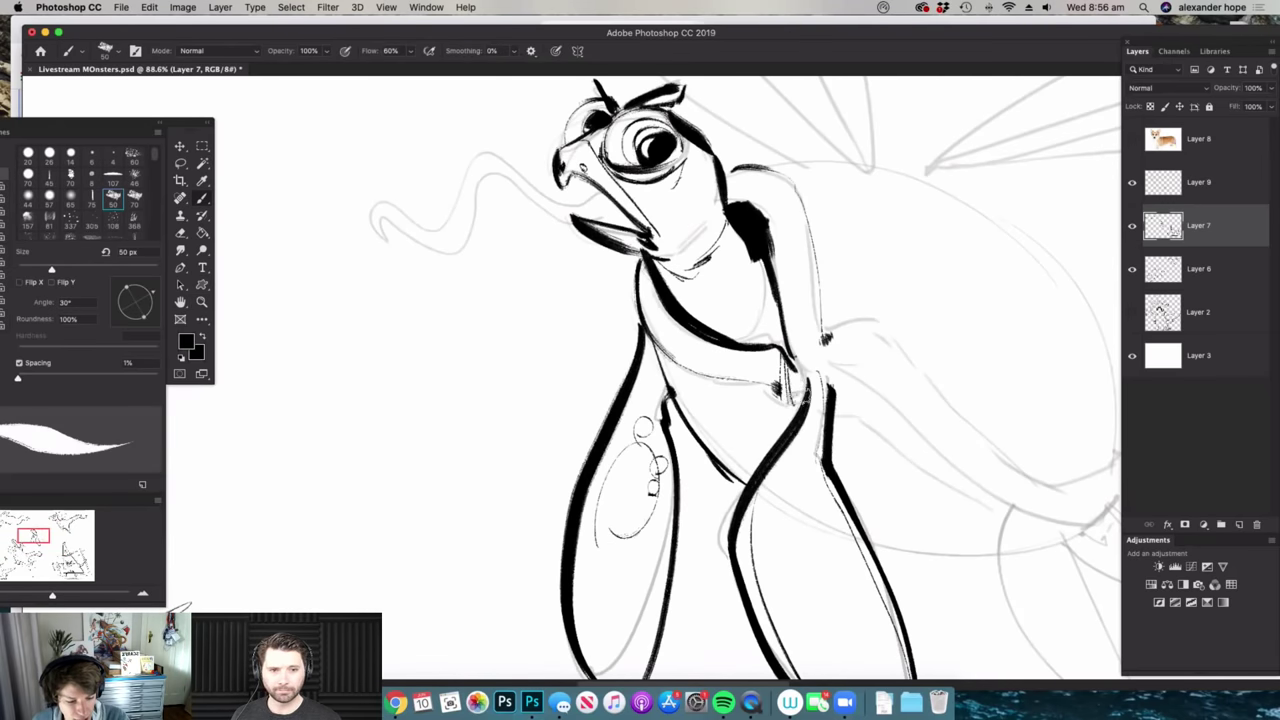
{"action": "scroll", "coordinate": [810, 381], "scroll_direction": "down", "scroll_amount": 3}
{"action": "scroll", "coordinate": [790, 383], "scroll_direction": "up", "scroll_amount": 3}
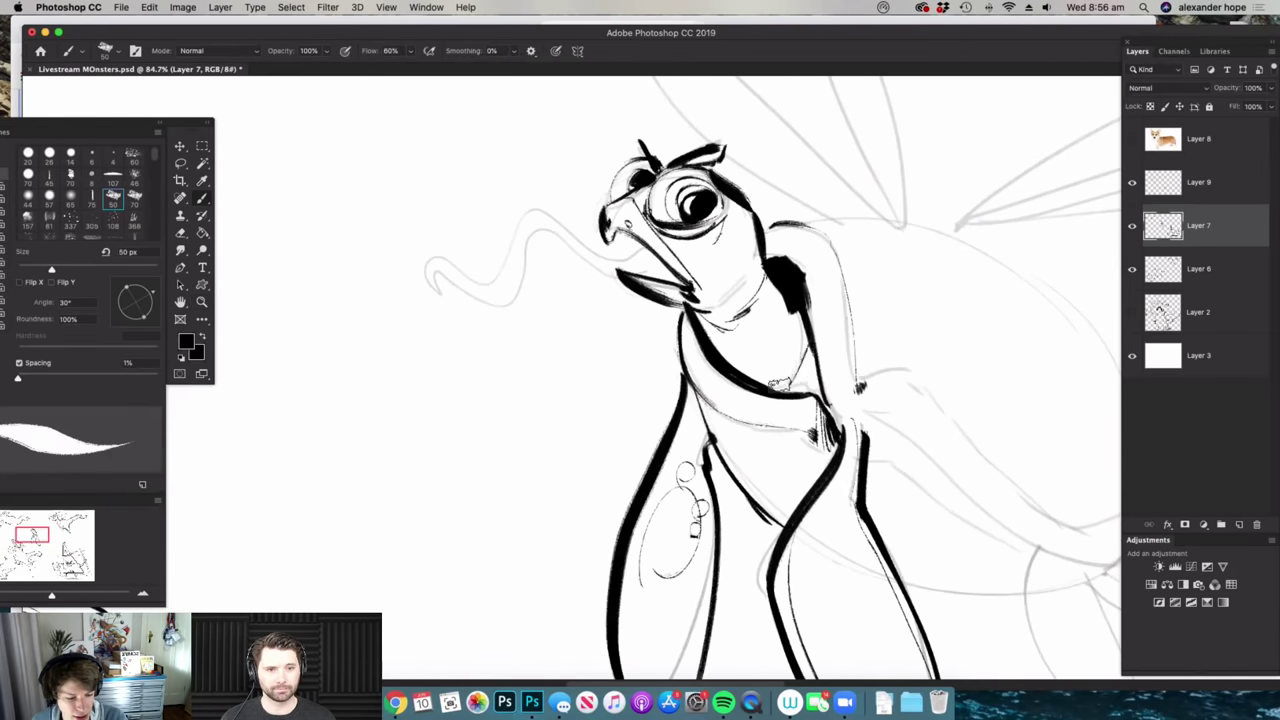
{"action": "scroll", "coordinate": [837, 390], "scroll_direction": "down", "scroll_amount": 3}
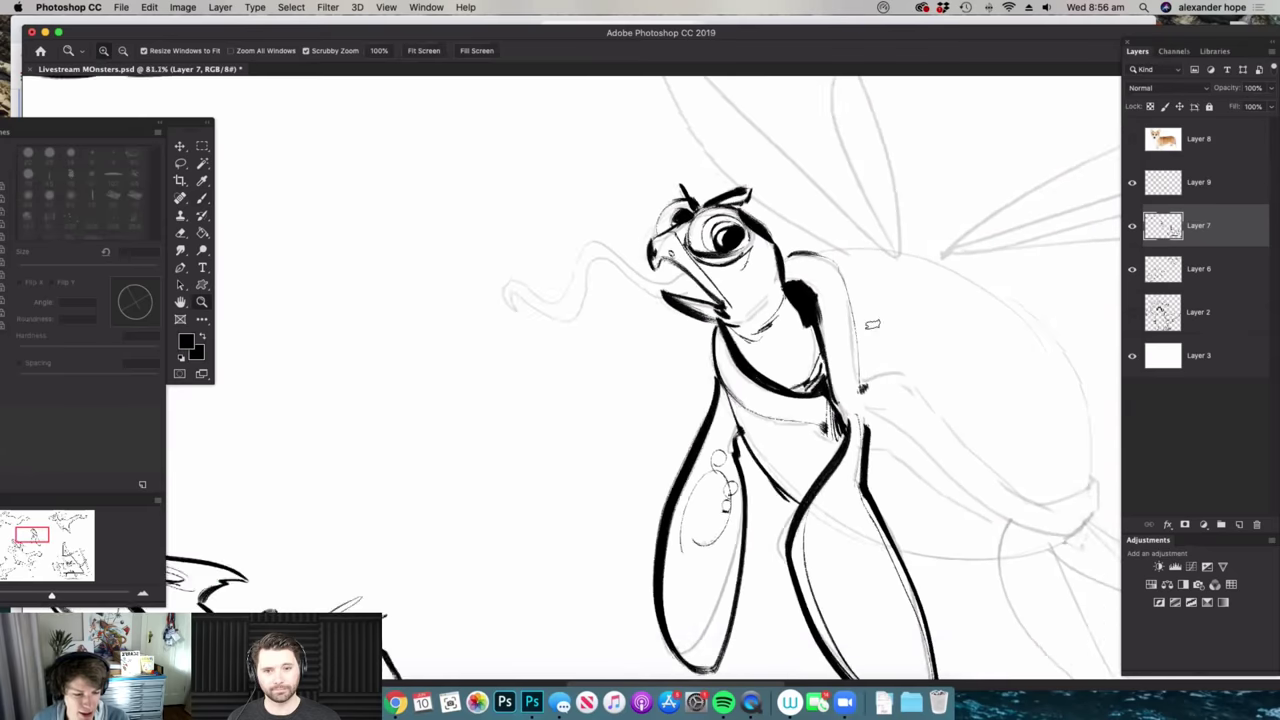
- Ink a bent, angular tongue reaching forward from the beak, and darken the inside of the mouth
{"action": "scroll", "coordinate": [720, 300], "scroll_direction": "up", "scroll_amount": 3}
{"action": "left_click_drag", "start_coordinate": [686, 299], "coordinate": [569, 341]}
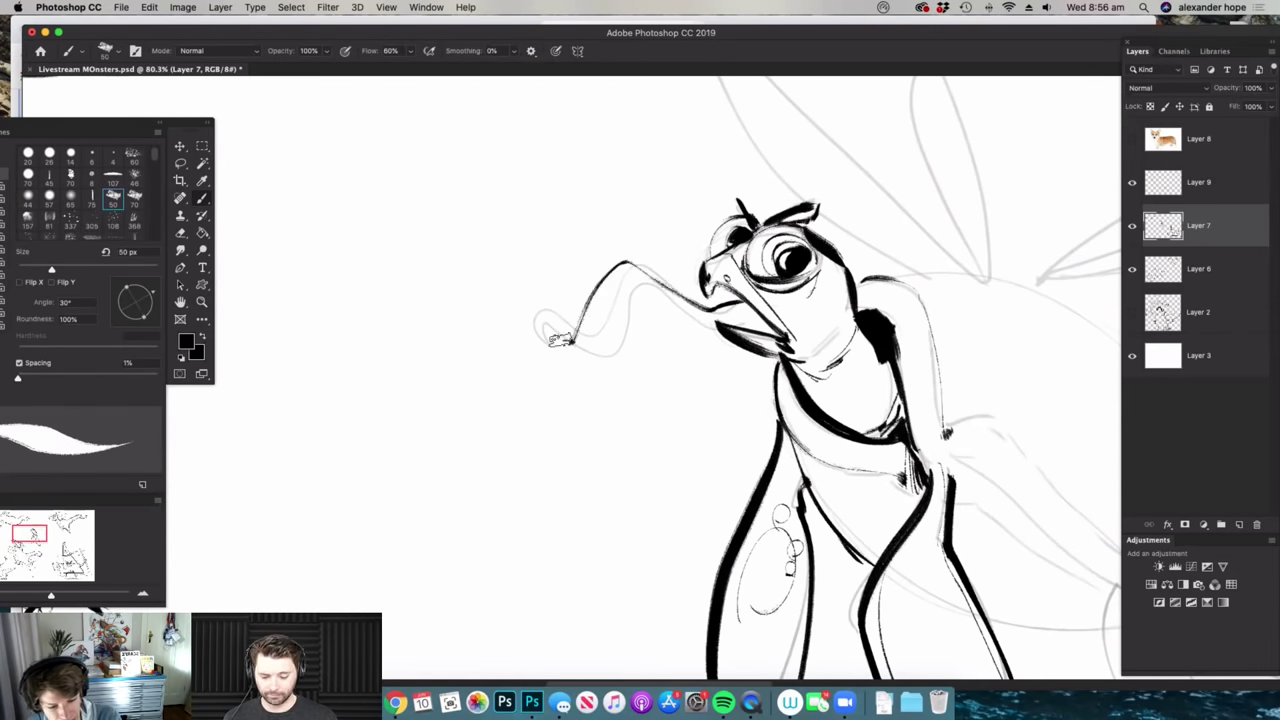
{"action": "mouse_move", "coordinate": [632, 284]}
{"action": "left_mouse_down"}
{"action": "mouse_move", "coordinate": [718, 334]}
{"action": "mouse_move", "coordinate": [789, 321]}
{"action": "left_mouse_up"}
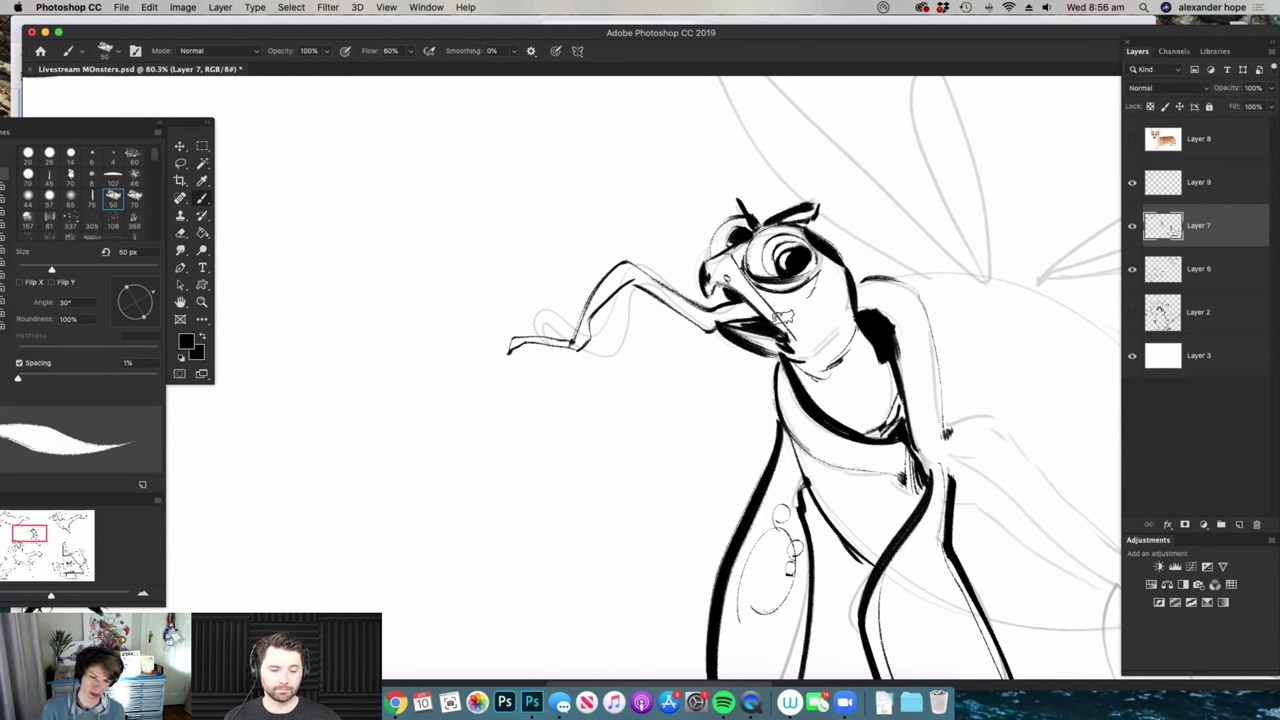
{"action": "mouse_move", "coordinate": [642, 375]}
{"action": "left_mouse_down"}
{"action": "mouse_move", "coordinate": [583, 457]}
{"action": "mouse_move", "coordinate": [674, 451]}
{"action": "mouse_move", "coordinate": [737, 539]}
{"action": "mouse_move", "coordinate": [540, 513]}
{"action": "mouse_move", "coordinate": [571, 606]}
{"action": "left_mouse_up"}
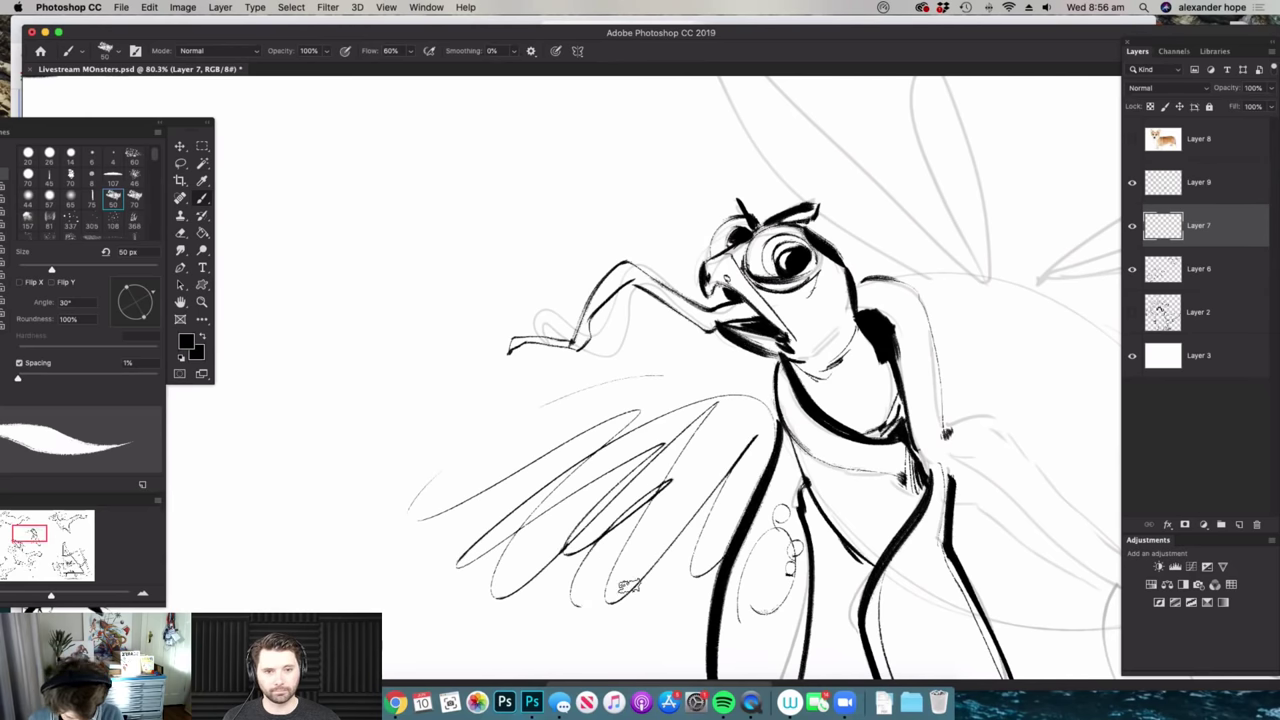
{"action": "key", "text": "super+z"}
{"action": "mouse_move", "coordinate": [698, 383]}
{"action": "left_mouse_down"}
{"action": "mouse_move", "coordinate": [530, 508]}
{"action": "mouse_move", "coordinate": [610, 540]}
{"action": "left_mouse_up"}
{"action": "key", "text": "super+z"}
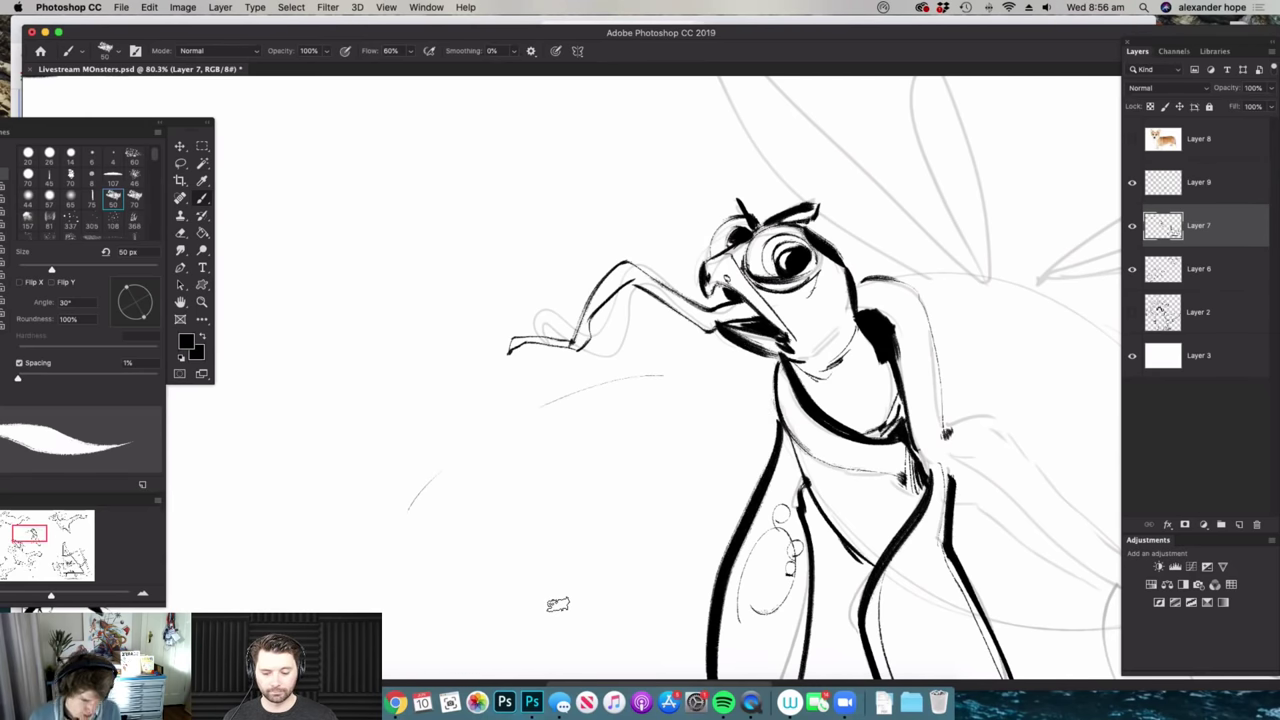
- Ink the turtle's bumpy shell outline in a heavy line from behind the neck around to the rear
{"action": "key", "text": "super+space"}
{"action": "left_click_drag", "start_coordinate": [629, 354], "coordinate": [440, 380]}
{"action": "key", "text": "super+space"}
{"action": "left_click_drag", "start_coordinate": [925, 416], "coordinate": [1000, 440]}
{"action": "left_click_drag", "start_coordinate": [658, 195], "coordinate": [690, 196]}
{"action": "key", "text": "b"}
{"action": "mouse_move", "coordinate": [568, 217]}
{"action": "left_mouse_down"}
{"action": "mouse_move", "coordinate": [689, 220]}
{"action": "mouse_move", "coordinate": [774, 263]}
{"action": "mouse_move", "coordinate": [830, 352]}
{"action": "mouse_move", "coordinate": [862, 452]}
{"action": "left_mouse_up"}
- Extend the shell's ink outline around its rear tip to the base of the tail
{"action": "key", "text": "z"}
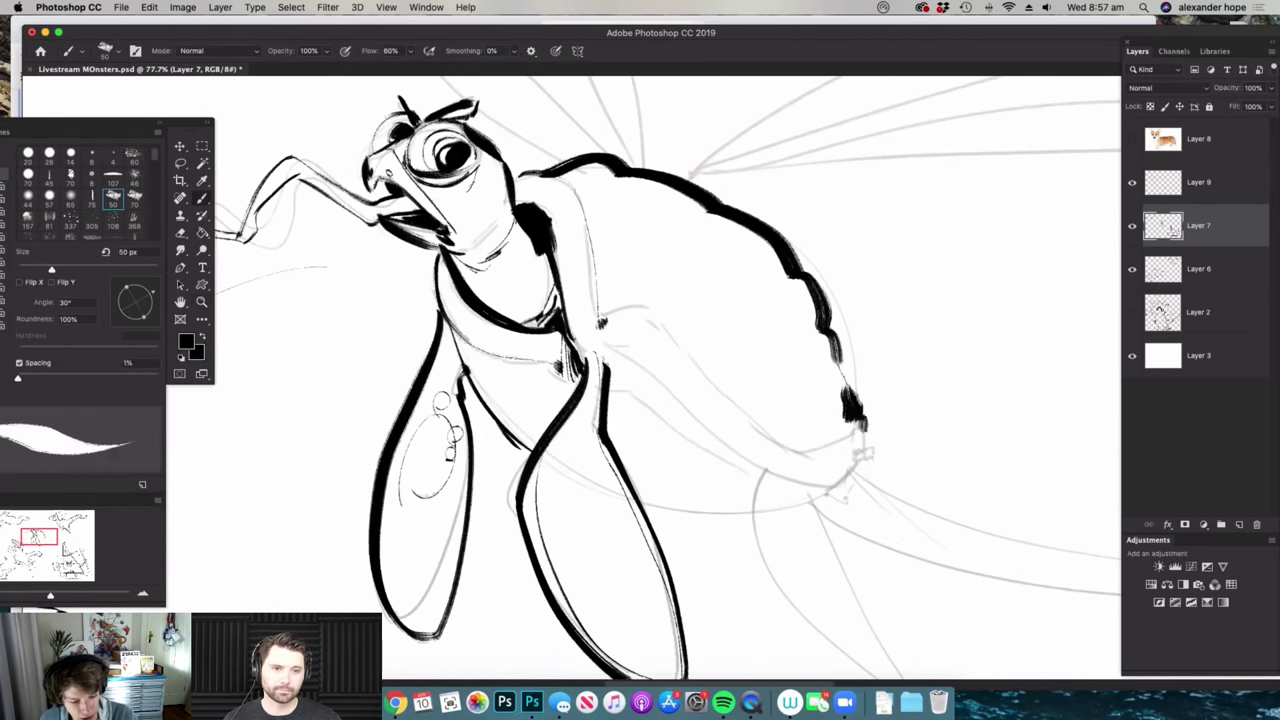
{"action": "key", "text": "super+space"}
{"action": "left_click_drag", "start_coordinate": [815, 406], "coordinate": [640, 440]}
{"action": "left_click_drag", "start_coordinate": [913, 516], "coordinate": [1045, 498]}
{"action": "key", "text": "super+space"}
{"action": "left_click_drag", "start_coordinate": [747, 412], "coordinate": [753, 410]}
{"action": "mouse_move", "coordinate": [622, 618]}
{"action": "left_mouse_down"}
{"action": "mouse_move", "coordinate": [841, 306]}
{"action": "mouse_move", "coordinate": [688, 505]}
{"action": "left_mouse_up"}
{"action": "mouse_move", "coordinate": [866, 430]}
{"action": "left_mouse_down"}
{"action": "mouse_move", "coordinate": [795, 518]}
{"action": "mouse_move", "coordinate": [957, 512]}
{"action": "mouse_move", "coordinate": [960, 420]}
{"action": "mouse_move", "coordinate": [982, 557]}
{"action": "left_mouse_up"}
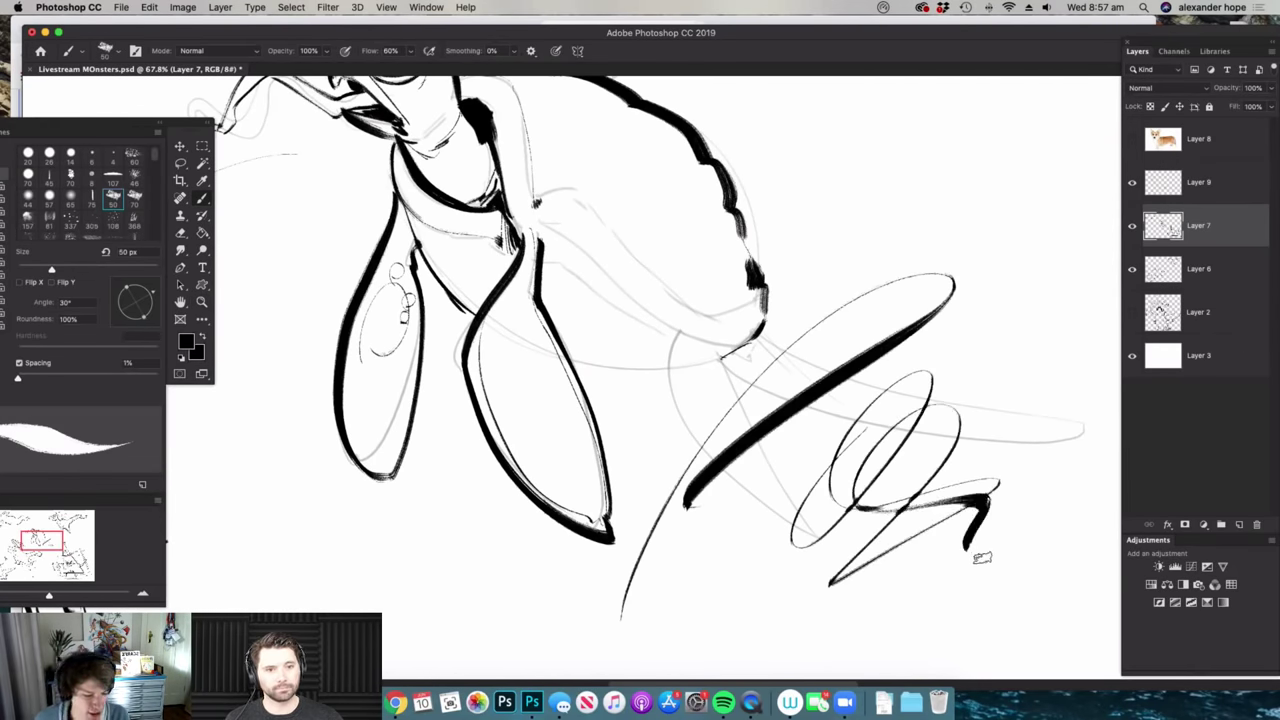
{"action": "scroll", "coordinate": [962, 520], "scroll_direction": "up", "scroll_amount": 5}
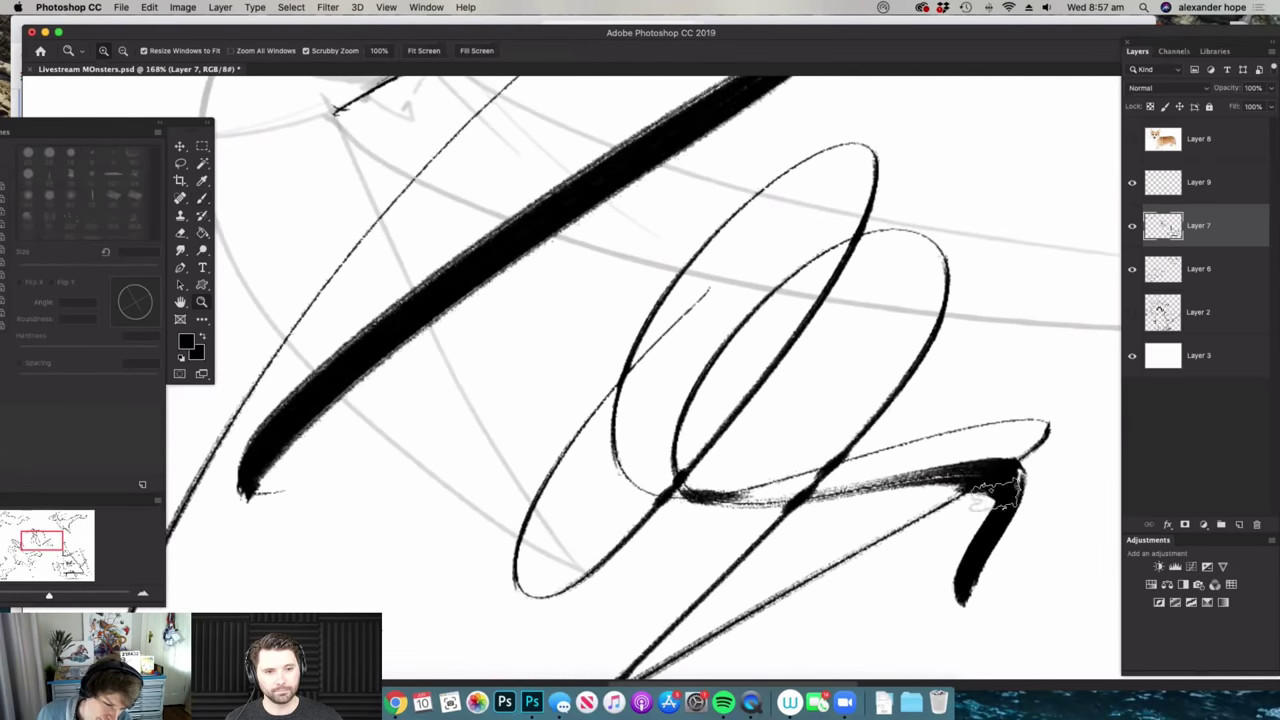
{"action": "key", "text": "z"}
{"action": "left_click_drag", "start_coordinate": [913, 487], "coordinate": [899, 521]}
{"action": "key", "text": "super+z"}
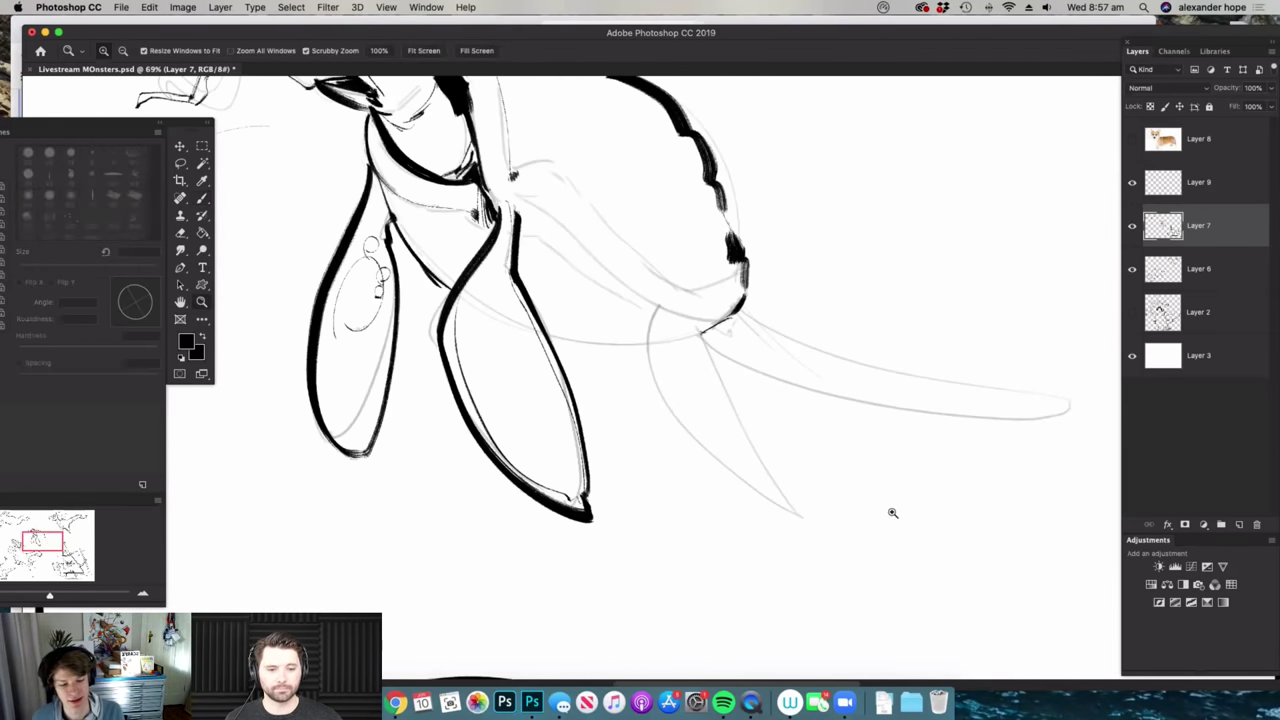
- Ink the turtle's hind flipper with a thick outline and a few thin inner detail lines
{"action": "mouse_move", "coordinate": [702, 388]}
{"action": "left_mouse_down"}
{"action": "mouse_move", "coordinate": [717, 394]}
{"action": "mouse_move", "coordinate": [791, 351]}
{"action": "mouse_move", "coordinate": [832, 345]}
{"action": "left_mouse_up"}
{"action": "mouse_move", "coordinate": [617, 297]}
{"action": "left_mouse_down"}
{"action": "mouse_move", "coordinate": [613, 370]}
{"action": "mouse_move", "coordinate": [755, 524]}
{"action": "mouse_move", "coordinate": [776, 482]}
{"action": "mouse_move", "coordinate": [661, 317]}
{"action": "mouse_move", "coordinate": [796, 509]}
{"action": "mouse_move", "coordinate": [773, 529]}
{"action": "mouse_move", "coordinate": [724, 445]}
{"action": "mouse_move", "coordinate": [744, 470]}
{"action": "mouse_move", "coordinate": [678, 397]}
{"action": "left_mouse_up"}
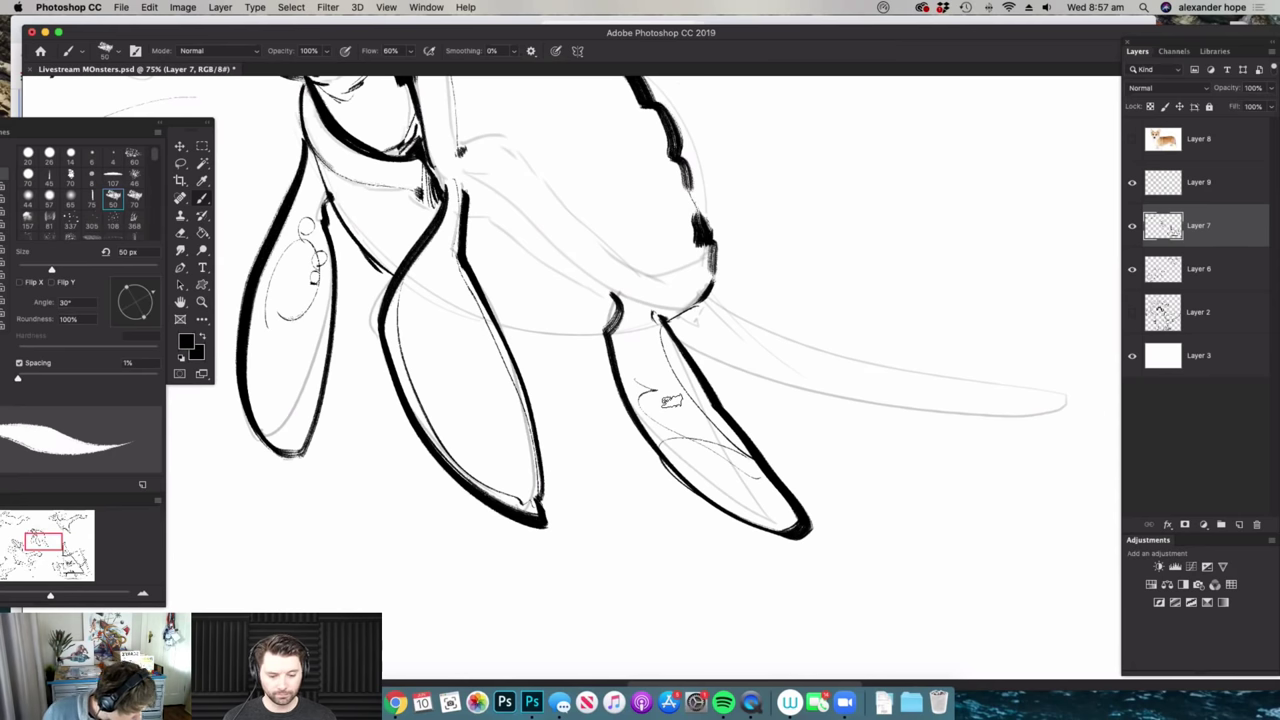
{"action": "key", "text": "z"}
{"action": "left_click_drag", "start_coordinate": [655, 434], "coordinate": [620, 438]}
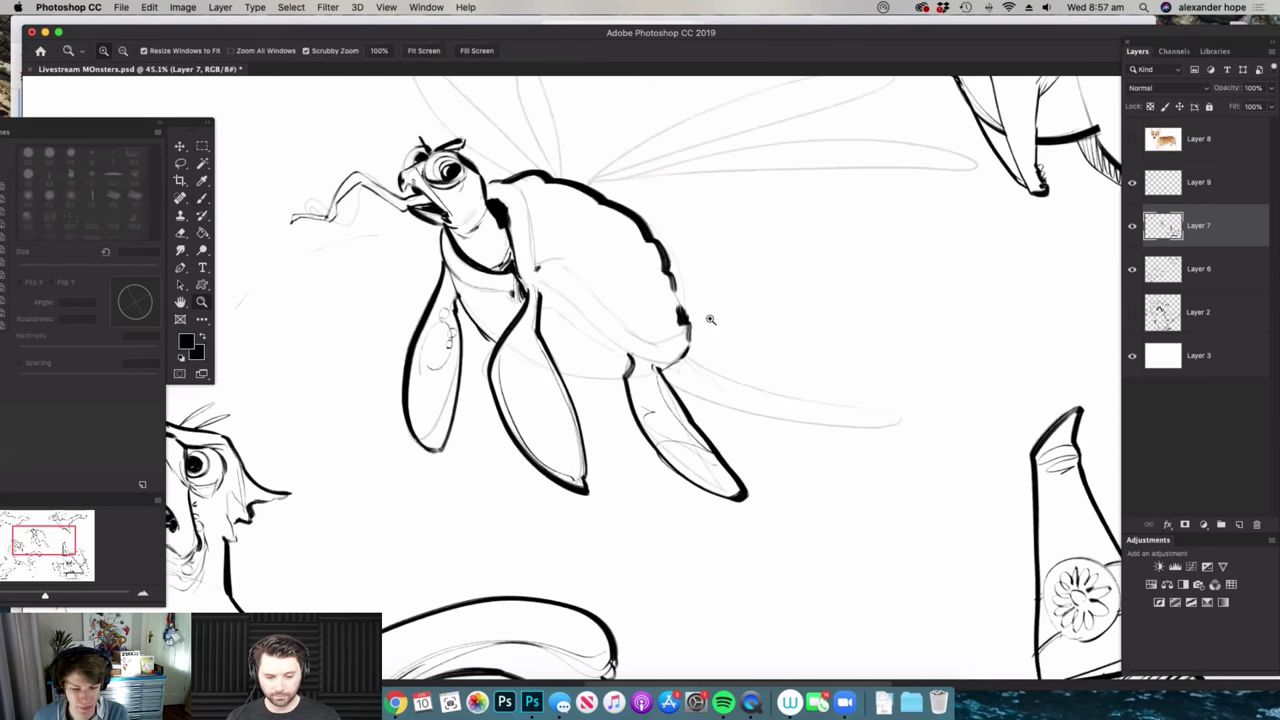
- Ink the shell's lower rim from the shoulder to the rear, and the belly line beneath it
{"action": "left_click_drag", "start_coordinate": [772, 378], "coordinate": [835, 378]}
{"action": "key", "text": "b"}
{"action": "mouse_move", "coordinate": [466, 226]}
{"action": "left_mouse_down"}
{"action": "mouse_move", "coordinate": [633, 336]}
{"action": "mouse_move", "coordinate": [660, 318]}
{"action": "left_mouse_up"}
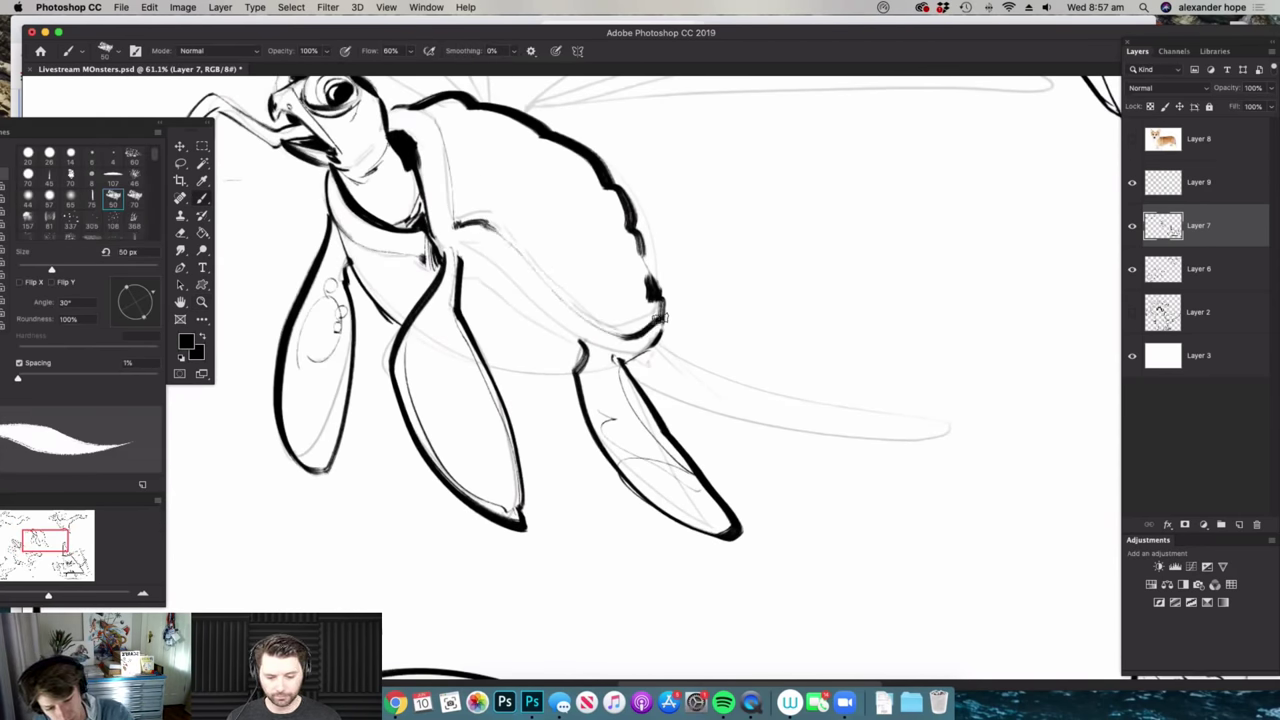
{"action": "mouse_move", "coordinate": [458, 255]}
{"action": "left_mouse_down"}
{"action": "mouse_move", "coordinate": [536, 320]}
{"action": "mouse_move", "coordinate": [638, 360]}
{"action": "left_mouse_up"}
{"action": "left_click_drag", "start_coordinate": [487, 360], "coordinate": [574, 374]}
- Draw thin curved lines lengthwise and crosswise over the shell to form a grid of plates
{"action": "key", "text": "z"}
{"action": "mouse_move", "coordinate": [683, 306]}
{"action": "left_mouse_down"}
{"action": "mouse_move", "coordinate": [594, 223]}
{"action": "mouse_move", "coordinate": [575, 227]}
{"action": "left_mouse_up"}
{"action": "mouse_move", "coordinate": [577, 229]}
{"action": "left_mouse_down"}
{"action": "mouse_move", "coordinate": [681, 327]}
{"action": "mouse_move", "coordinate": [621, 335]}
{"action": "left_mouse_up"}
{"action": "key", "text": "b"}
{"action": "left_click_drag", "start_coordinate": [653, 242], "coordinate": [699, 400]}
{"action": "left_click_drag", "start_coordinate": [696, 262], "coordinate": [739, 426]}
{"action": "left_click_drag", "start_coordinate": [748, 340], "coordinate": [752, 417]}
{"action": "left_click_drag", "start_coordinate": [680, 259], "coordinate": [565, 257]}
{"action": "left_click_drag", "start_coordinate": [577, 294], "coordinate": [736, 312]}
{"action": "left_click_drag", "start_coordinate": [616, 345], "coordinate": [736, 350]}
{"action": "left_click_drag", "start_coordinate": [666, 386], "coordinate": [742, 365]}
{"action": "mouse_move", "coordinate": [700, 409]}
{"action": "left_mouse_down"}
{"action": "mouse_move", "coordinate": [739, 381]}
{"action": "mouse_move", "coordinate": [767, 414]}
{"action": "left_mouse_up"}
- Ink the upper and lower edges of the long tail, ending in a rounded tip
{"action": "key", "text": "z"}
{"action": "left_click_drag", "start_coordinate": [720, 420], "coordinate": [650, 365]}
{"action": "left_click_drag", "start_coordinate": [946, 478], "coordinate": [880, 460]}
{"action": "key", "text": "b"}
- Add curved segment rings along the tail and a sliver of the far hind flipper behind the near one
{"action": "key", "text": "z"}
{"action": "left_click_drag", "start_coordinate": [680, 430], "coordinate": [775, 440]}
{"action": "key", "text": "b"}
{"action": "mouse_move", "coordinate": [656, 410]}
{"action": "left_mouse_down"}
{"action": "mouse_move", "coordinate": [1060, 448]}
{"action": "mouse_move", "coordinate": [792, 480]}
{"action": "mouse_move", "coordinate": [630, 444]}
{"action": "mouse_move", "coordinate": [700, 462]}
{"action": "left_mouse_up"}
{"action": "mouse_move", "coordinate": [712, 432]}
{"action": "left_mouse_down"}
{"action": "mouse_move", "coordinate": [726, 466]}
{"action": "mouse_move", "coordinate": [750, 470]}
{"action": "left_mouse_up"}
{"action": "mouse_move", "coordinate": [756, 440]}
{"action": "left_mouse_down"}
{"action": "mouse_move", "coordinate": [766, 472]}
{"action": "mouse_move", "coordinate": [788, 476]}
{"action": "left_mouse_up"}
{"action": "left_click_drag", "start_coordinate": [798, 450], "coordinate": [812, 478]}
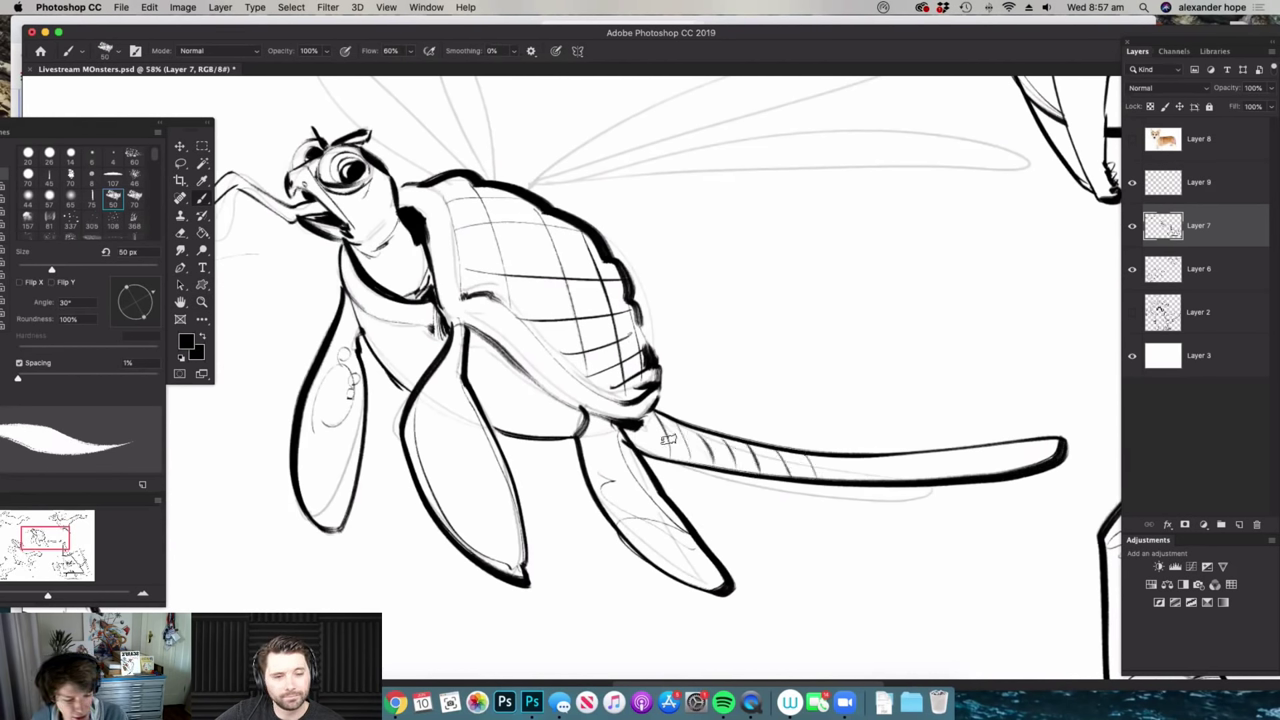
{"action": "mouse_move", "coordinate": [590, 404]}
{"action": "left_mouse_down"}
{"action": "mouse_move", "coordinate": [563, 440]}
{"action": "mouse_move", "coordinate": [580, 470]}
{"action": "left_mouse_up"}
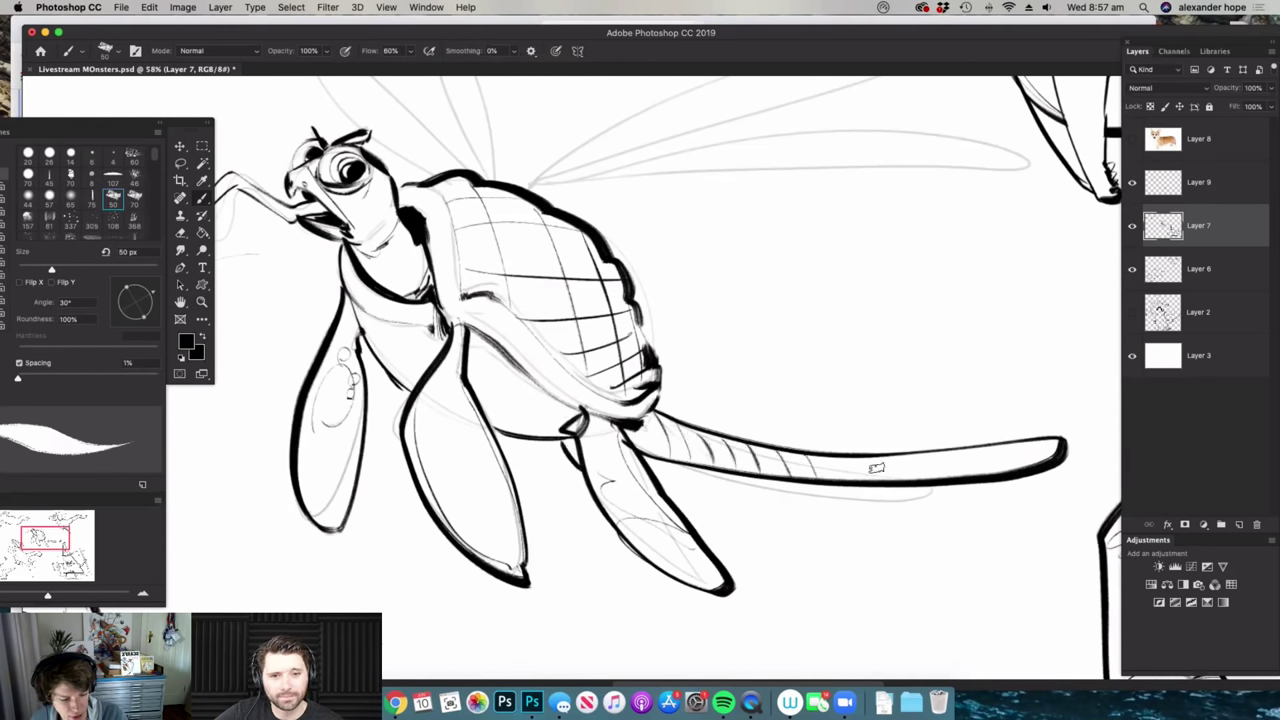
{"action": "left_click_drag", "start_coordinate": [901, 456], "coordinate": [908, 480]}
{"action": "mouse_move", "coordinate": [928, 454]}
{"action": "left_mouse_down"}
{"action": "mouse_move", "coordinate": [932, 479]}
{"action": "mouse_move", "coordinate": [954, 478]}
{"action": "left_mouse_up"}
{"action": "left_click_drag", "start_coordinate": [978, 450], "coordinate": [998, 467]}
- Ink the insect wings over the sketched guides, fanning out from the top of the shell
{"action": "key", "text": "z"}
{"action": "mouse_move", "coordinate": [879, 356]}
{"action": "left_mouse_down"}
{"action": "mouse_move", "coordinate": [849, 265]}
{"action": "mouse_move", "coordinate": [868, 197]}
{"action": "mouse_move", "coordinate": [700, 257]}
{"action": "left_mouse_up"}
{"action": "left_click_drag", "start_coordinate": [865, 230], "coordinate": [958, 194]}
{"action": "left_click_drag", "start_coordinate": [820, 180], "coordinate": [900, 190]}
{"action": "key", "text": "b"}
{"action": "mouse_move", "coordinate": [611, 297]}
{"action": "left_mouse_down"}
{"action": "mouse_move", "coordinate": [912, 280]}
{"action": "mouse_move", "coordinate": [601, 296]}
{"action": "mouse_move", "coordinate": [426, 172]}
{"action": "mouse_move", "coordinate": [598, 302]}
{"action": "mouse_move", "coordinate": [940, 205]}
{"action": "mouse_move", "coordinate": [943, 255]}
{"action": "mouse_move", "coordinate": [995, 262]}
{"action": "left_mouse_up"}
{"action": "left_click_drag", "start_coordinate": [531, 179], "coordinate": [586, 262]}
{"action": "left_click_drag", "start_coordinate": [425, 184], "coordinate": [579, 296]}
- Sketch a loose wavy line in the empty space beyond the turtle's tail tip
{"action": "key", "text": "z"}
{"action": "mouse_move", "coordinate": [761, 345]}
{"action": "left_mouse_down"}
{"action": "mouse_move", "coordinate": [1026, 388]}
{"action": "mouse_move", "coordinate": [1080, 420]}
{"action": "left_mouse_up"}
{"action": "left_click_drag", "start_coordinate": [922, 442], "coordinate": [1103, 418]}
{"action": "key", "text": "z"}
{"action": "mouse_move", "coordinate": [702, 320]}
{"action": "left_mouse_down"}
{"action": "mouse_move", "coordinate": [983, 340]}
{"action": "mouse_move", "coordinate": [1002, 318]}
{"action": "mouse_move", "coordinate": [1036, 318]}
{"action": "left_mouse_up"}
{"action": "key", "text": "b"}
{"action": "key", "text": "z"}
- Examine the inked turtle creature alongside the other monsters on the whole page
{"action": "left_click_drag", "start_coordinate": [631, 335], "coordinate": [745, 305]}
{"action": "key", "text": "b"}
{"action": "mouse_move", "coordinate": [640, 266]}
{"action": "left_mouse_down"}
{"action": "mouse_move", "coordinate": [726, 312]}
{"action": "mouse_move", "coordinate": [652, 437]}
{"action": "left_mouse_up"}
{"action": "key", "text": "z"}
{"action": "key", "text": "b"}
{"action": "key", "text": "z"}
{"action": "left_click_drag", "start_coordinate": [622, 386], "coordinate": [538, 391]}
{"action": "key", "text": "b"}
{"action": "key", "text": "z"}
{"action": "key", "text": "b"}
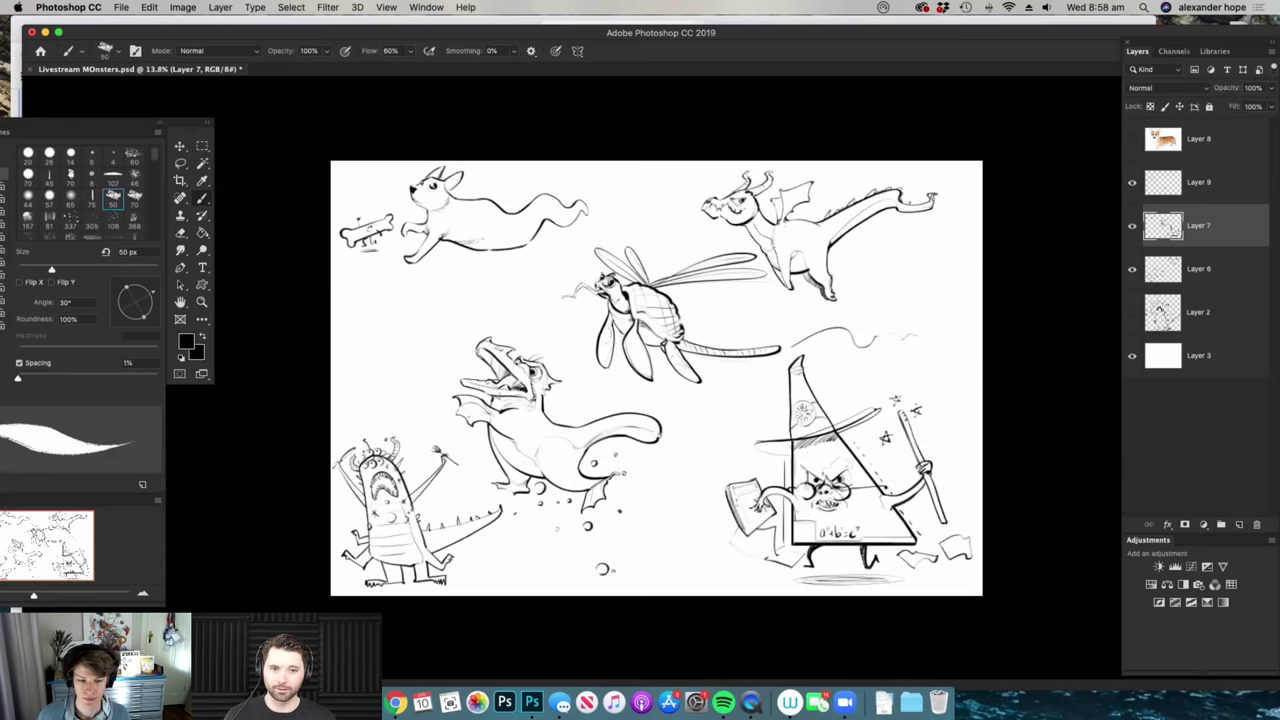
- Switch the document to full-screen mode and frame the empty area beside the open-mouthed dragon
{"action": "key", "text": "z"}
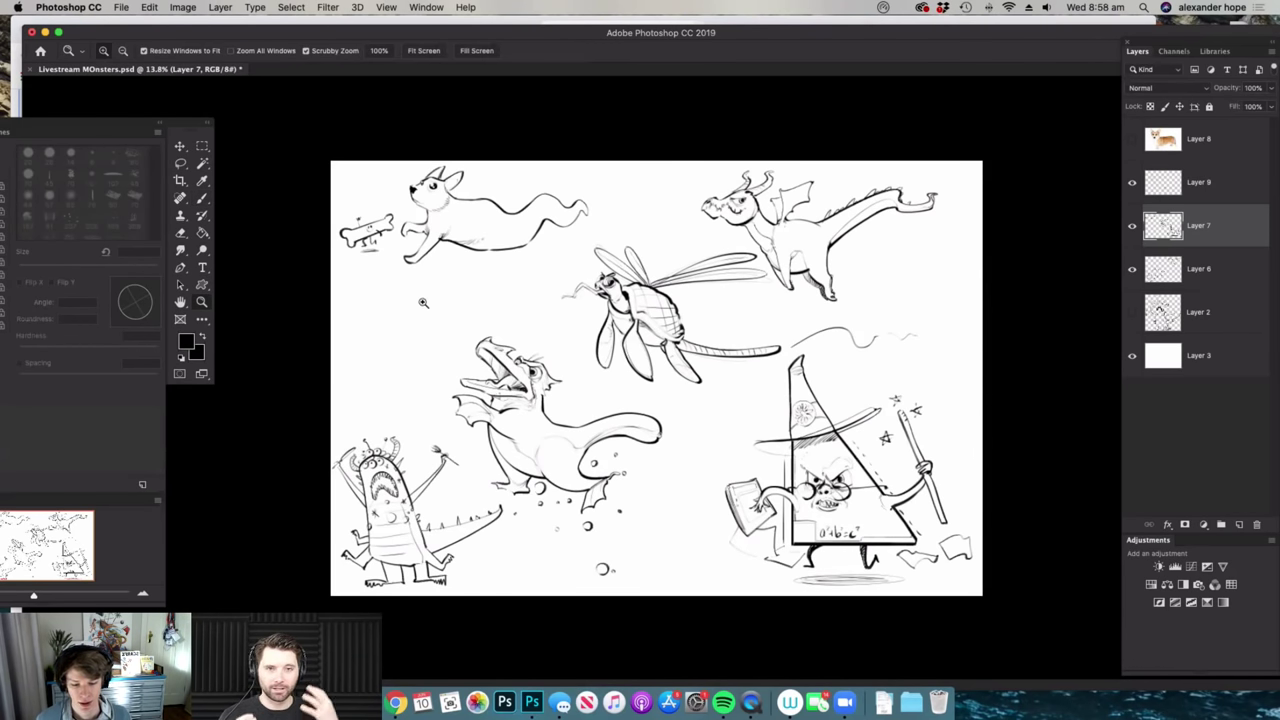
{"action": "mouse_move", "coordinate": [418, 315]}
{"action": "left_mouse_down"}
{"action": "mouse_move", "coordinate": [531, 295]}
{"action": "mouse_move", "coordinate": [415, 296]}
{"action": "mouse_move", "coordinate": [397, 309]}
{"action": "mouse_move", "coordinate": [432, 312]}
{"action": "left_mouse_up"}
{"action": "key", "text": "b"}
{"action": "key", "text": "f"}
{"action": "key", "text": "z"}
{"action": "mouse_move", "coordinate": [349, 346]}
{"action": "left_mouse_down"}
{"action": "mouse_move", "coordinate": [404, 357]}
{"action": "mouse_move", "coordinate": [603, 306]}
{"action": "mouse_move", "coordinate": [597, 294]}
{"action": "mouse_move", "coordinate": [505, 326]}
{"action": "mouse_move", "coordinate": [549, 263]}
{"action": "mouse_move", "coordinate": [709, 313]}
{"action": "mouse_move", "coordinate": [591, 340]}
{"action": "mouse_move", "coordinate": [689, 323]}
{"action": "mouse_move", "coordinate": [532, 246]}
{"action": "left_mouse_up"}
{"action": "key", "text": "b"}
{"action": "key", "text": "z"}
{"action": "key", "text": "b"}
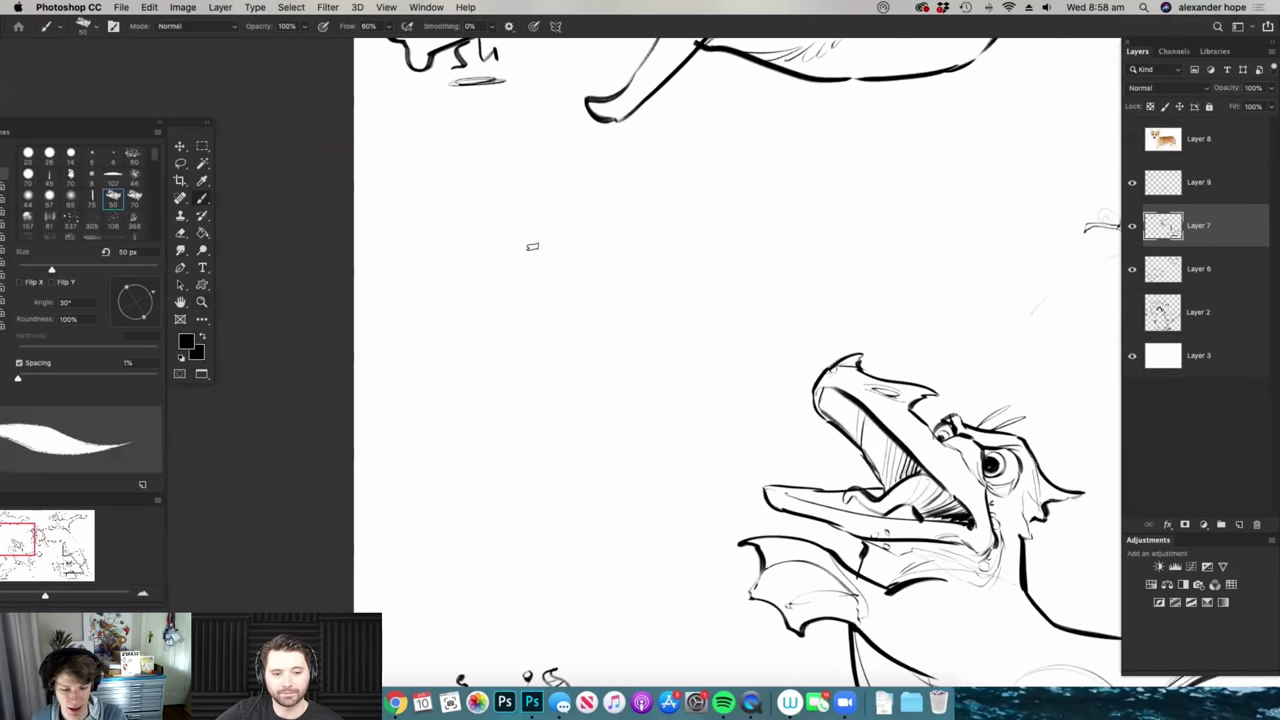
- Sketch a long-necked, four-legged animal's head, neck, back, rump and belly in light lines
{"action": "mouse_move", "coordinate": [443, 205]}
{"action": "left_mouse_down"}
{"action": "mouse_move", "coordinate": [501, 256]}
{"action": "mouse_move", "coordinate": [409, 209]}
{"action": "mouse_move", "coordinate": [377, 220]}
{"action": "mouse_move", "coordinate": [379, 238]}
{"action": "mouse_move", "coordinate": [427, 257]}
{"action": "left_mouse_up"}
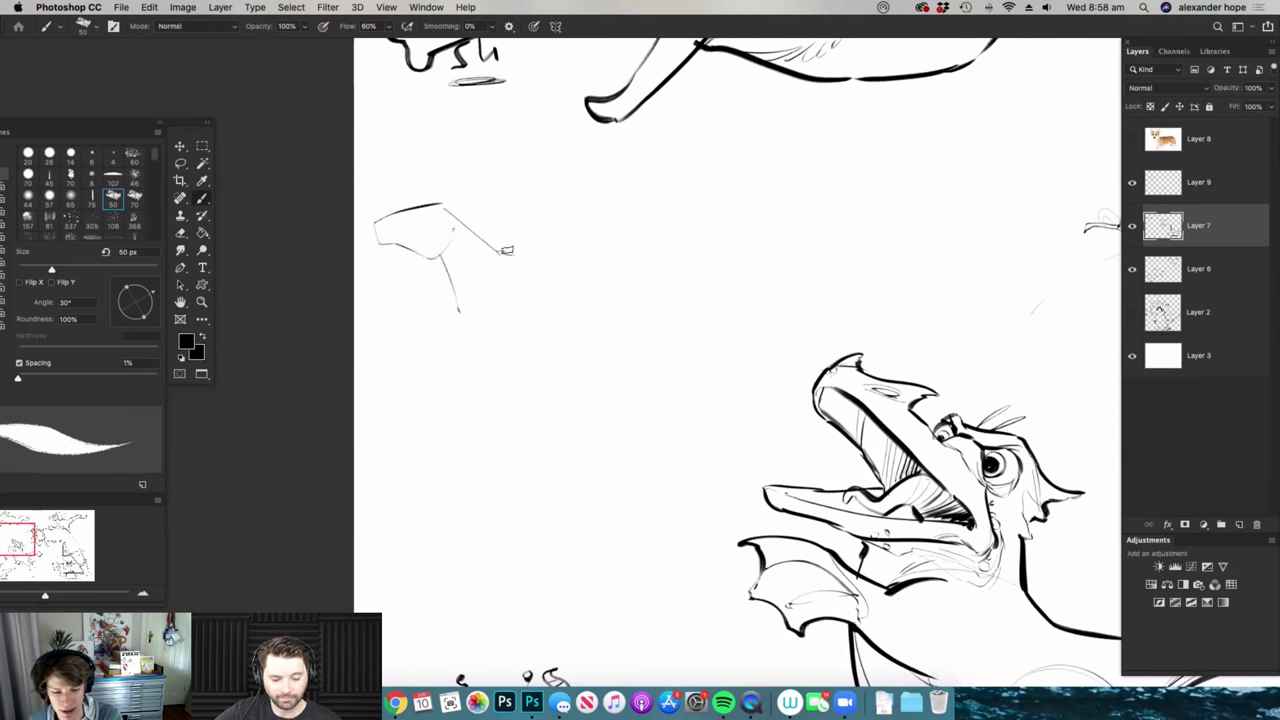
{"action": "mouse_move", "coordinate": [507, 250]}
{"action": "left_mouse_down"}
{"action": "mouse_move", "coordinate": [617, 256]}
{"action": "mouse_move", "coordinate": [648, 290]}
{"action": "left_mouse_up"}
{"action": "scroll", "coordinate": [558, 330], "scroll_direction": "up", "scroll_amount": 1}
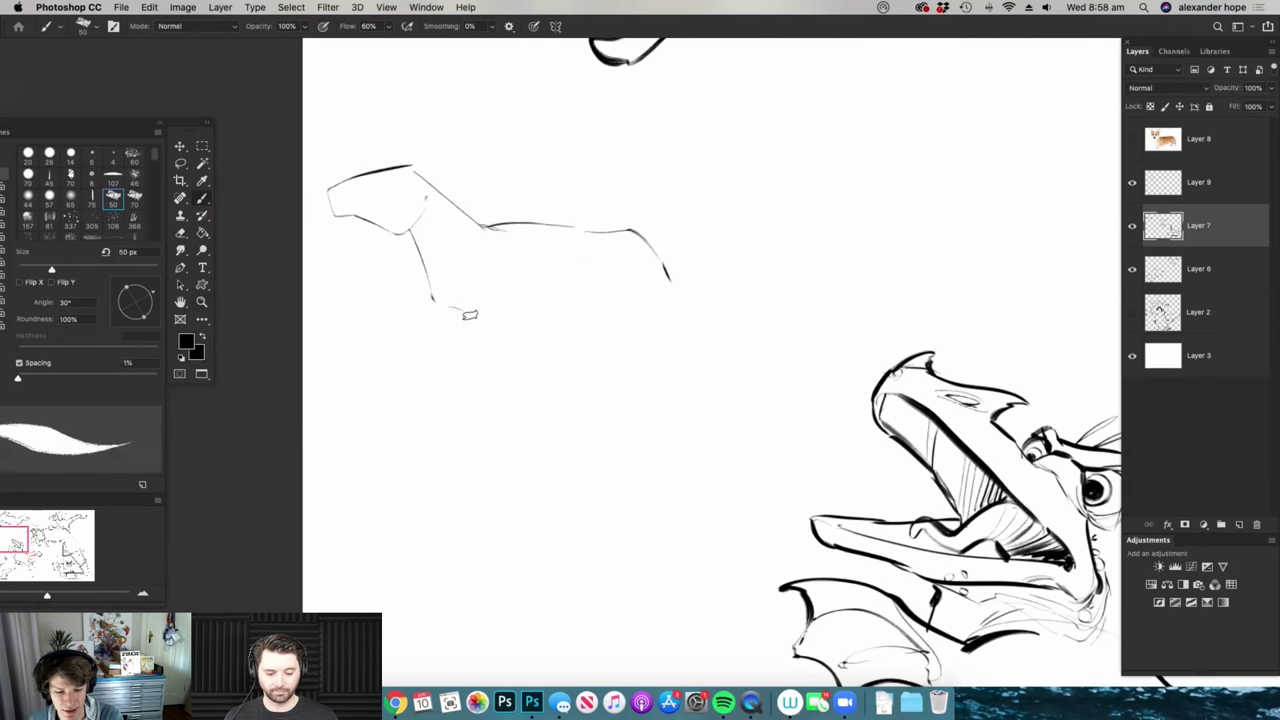
{"action": "mouse_move", "coordinate": [543, 364]}
{"action": "left_mouse_down"}
{"action": "mouse_move", "coordinate": [670, 307]}
{"action": "mouse_move", "coordinate": [645, 360]}
{"action": "mouse_move", "coordinate": [667, 384]}
{"action": "left_mouse_up"}
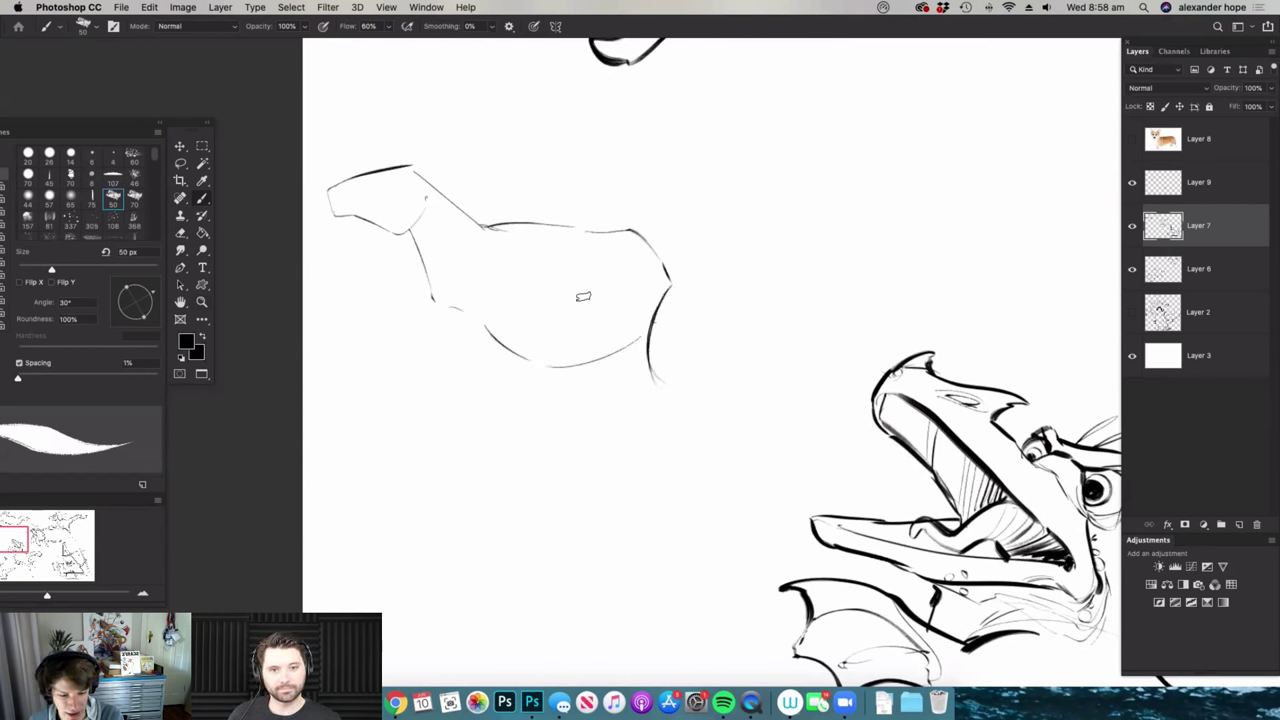
- Sketch the long-necked animal's hind leg and front leg, each with a small hoof
{"action": "mouse_move", "coordinate": [579, 301]}
{"action": "left_mouse_down"}
{"action": "mouse_move", "coordinate": [576, 373]}
{"action": "mouse_move", "coordinate": [619, 401]}
{"action": "mouse_move", "coordinate": [653, 381]}
{"action": "mouse_move", "coordinate": [673, 406]}
{"action": "mouse_move", "coordinate": [652, 418]}
{"action": "mouse_move", "coordinate": [652, 487]}
{"action": "left_mouse_up"}
{"action": "left_click_drag", "start_coordinate": [641, 410], "coordinate": [634, 478]}
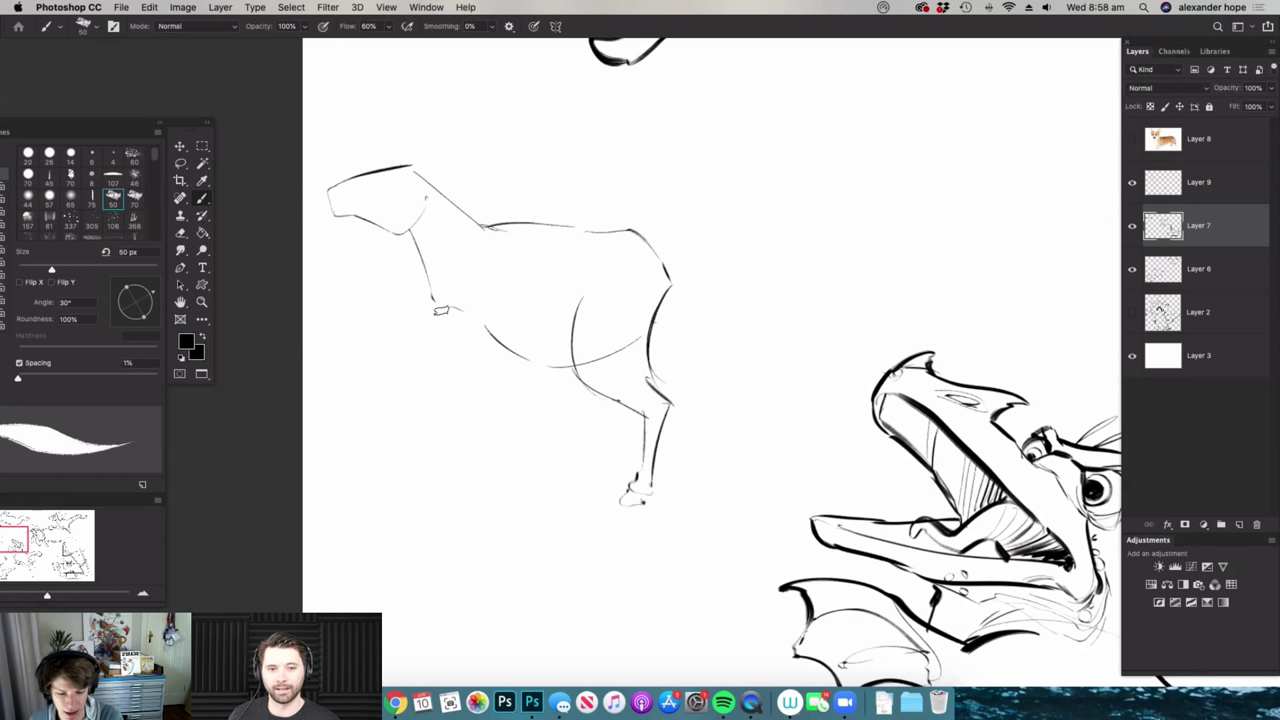
{"action": "left_click_drag", "start_coordinate": [447, 328], "coordinate": [462, 352]}
{"action": "left_click_drag", "start_coordinate": [497, 342], "coordinate": [487, 426]}
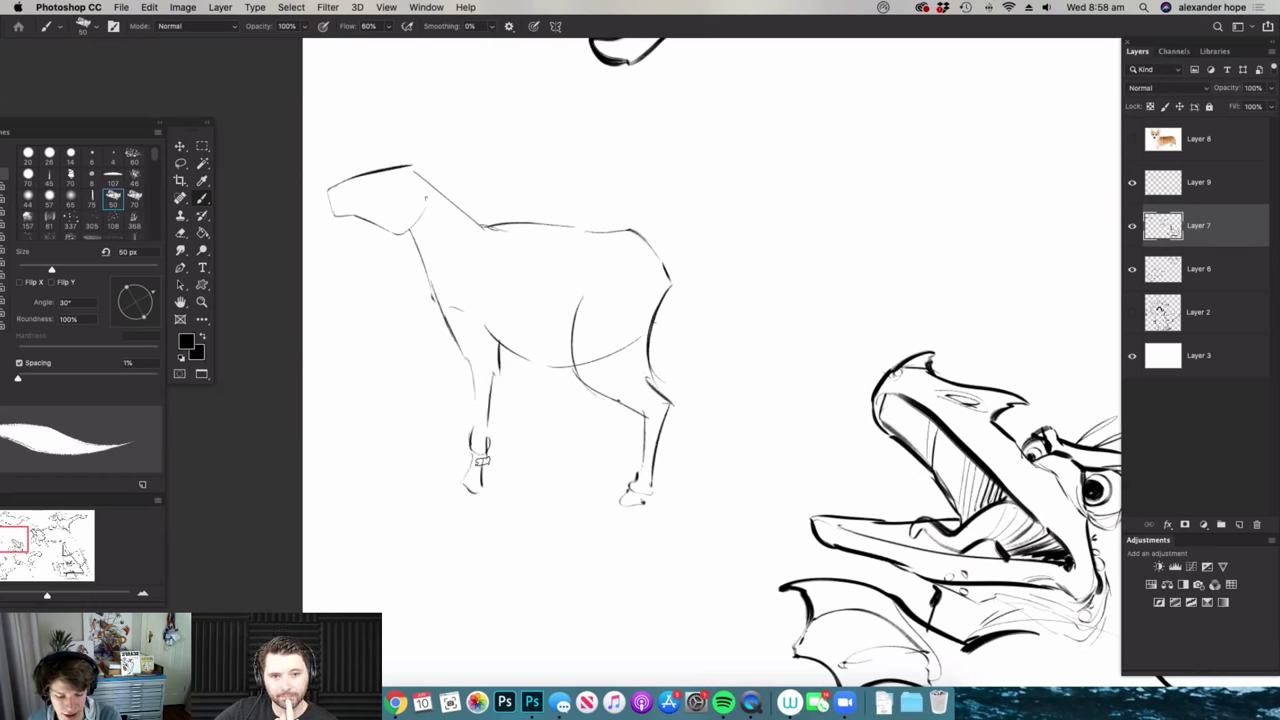
- Sketch a second, stockier animal beside the first, with a blocky head and a rounded rectangular body
{"action": "left_click_drag", "start_coordinate": [505, 479], "coordinate": [455, 480]}
{"action": "mouse_move", "coordinate": [823, 303]}
{"action": "left_mouse_down"}
{"action": "mouse_move", "coordinate": [838, 305]}
{"action": "mouse_move", "coordinate": [830, 314]}
{"action": "left_mouse_up"}
{"action": "key", "text": "b"}
{"action": "left_click_drag", "start_coordinate": [600, 193], "coordinate": [672, 194]}
{"action": "mouse_move", "coordinate": [650, 270]}
{"action": "left_mouse_down"}
{"action": "mouse_move", "coordinate": [688, 222]}
{"action": "mouse_move", "coordinate": [685, 290]}
{"action": "left_mouse_up"}
{"action": "mouse_move", "coordinate": [732, 227]}
{"action": "left_mouse_down"}
{"action": "mouse_move", "coordinate": [818, 232]}
{"action": "mouse_move", "coordinate": [839, 264]}
{"action": "left_mouse_up"}
{"action": "key", "text": "super+space"}
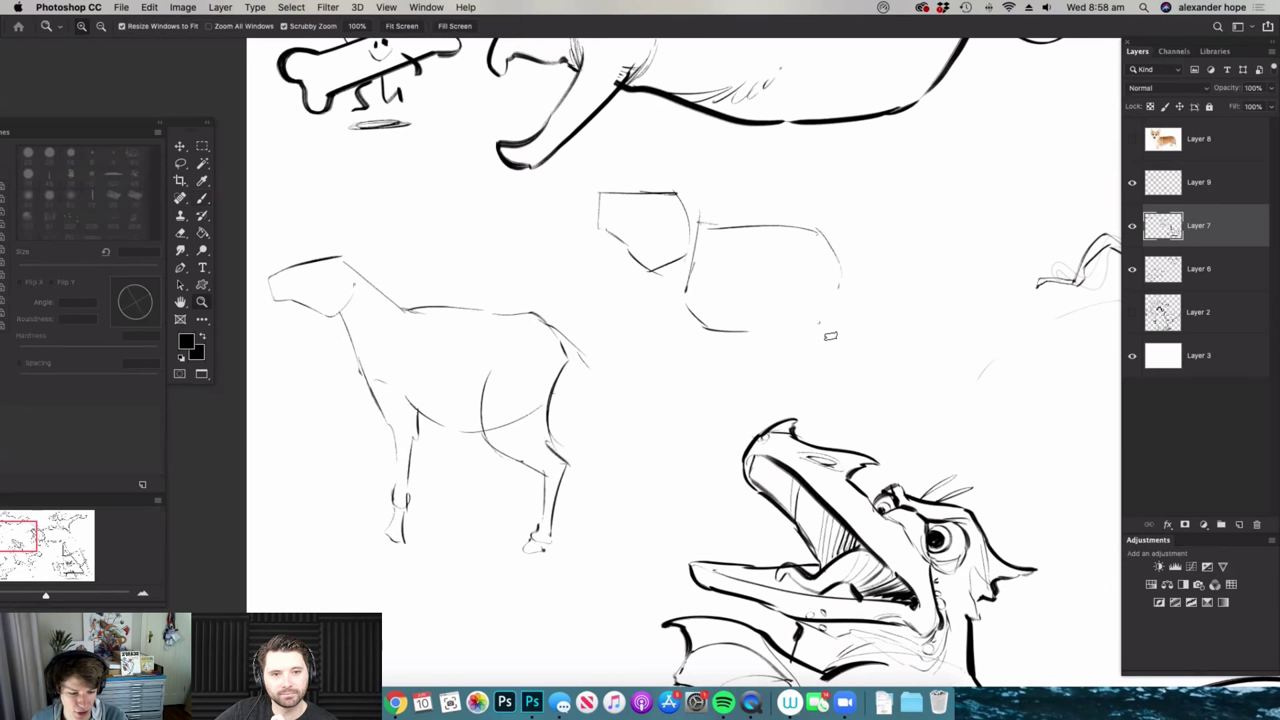
- Add the thigh, short front and hind legs, and a curly tail to the stocky animal
{"action": "left_click_drag", "start_coordinate": [829, 340], "coordinate": [847, 336]}
{"action": "left_click_drag", "start_coordinate": [839, 262], "coordinate": [841, 334]}
{"action": "left_click_drag", "start_coordinate": [756, 257], "coordinate": [840, 372]}
{"action": "left_click_drag", "start_coordinate": [730, 328], "coordinate": [810, 337]}
{"action": "mouse_move", "coordinate": [672, 308]}
{"action": "left_mouse_down"}
{"action": "mouse_move", "coordinate": [710, 362]}
{"action": "mouse_move", "coordinate": [708, 404]}
{"action": "left_mouse_up"}
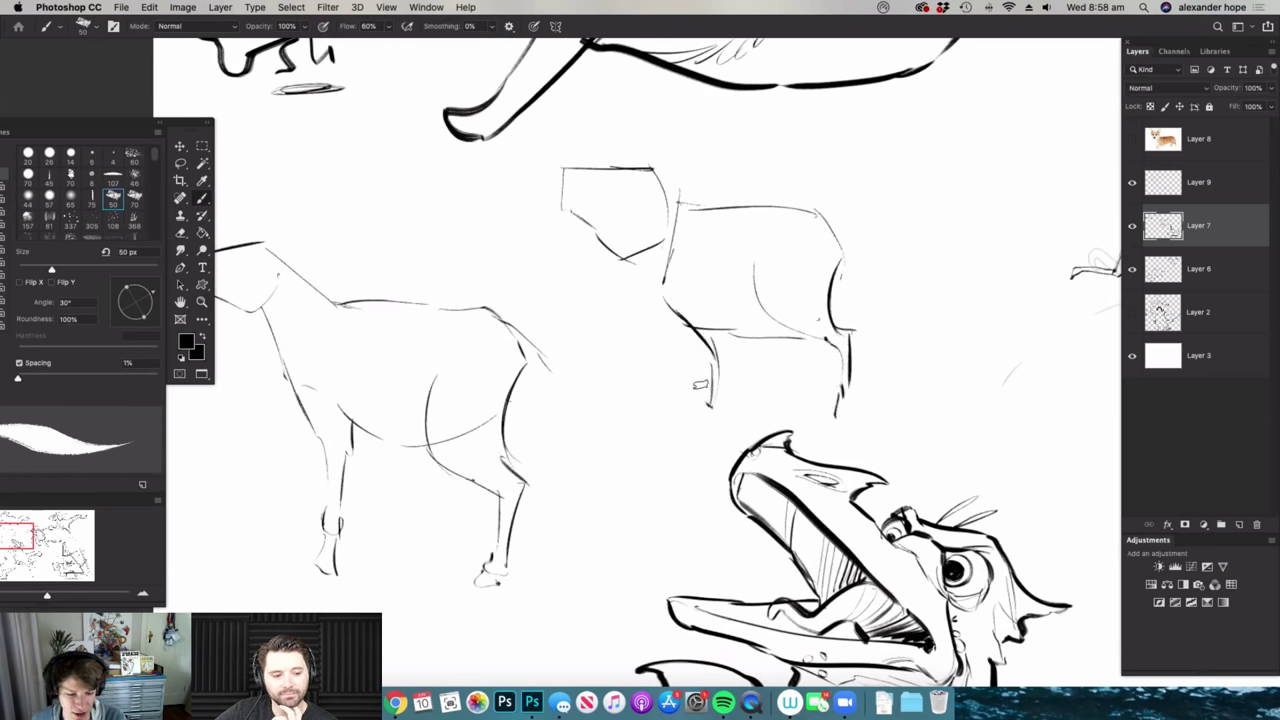
{"action": "left_click_drag", "start_coordinate": [865, 248], "coordinate": [932, 280]}
{"action": "key", "text": "z"}
{"action": "mouse_move", "coordinate": [817, 415]}
{"action": "left_mouse_down"}
{"action": "mouse_move", "coordinate": [755, 346]}
{"action": "mouse_move", "coordinate": [789, 350]}
{"action": "left_mouse_up"}
{"action": "left_click_drag", "start_coordinate": [867, 325], "coordinate": [876, 325]}
{"action": "key", "text": "b"}
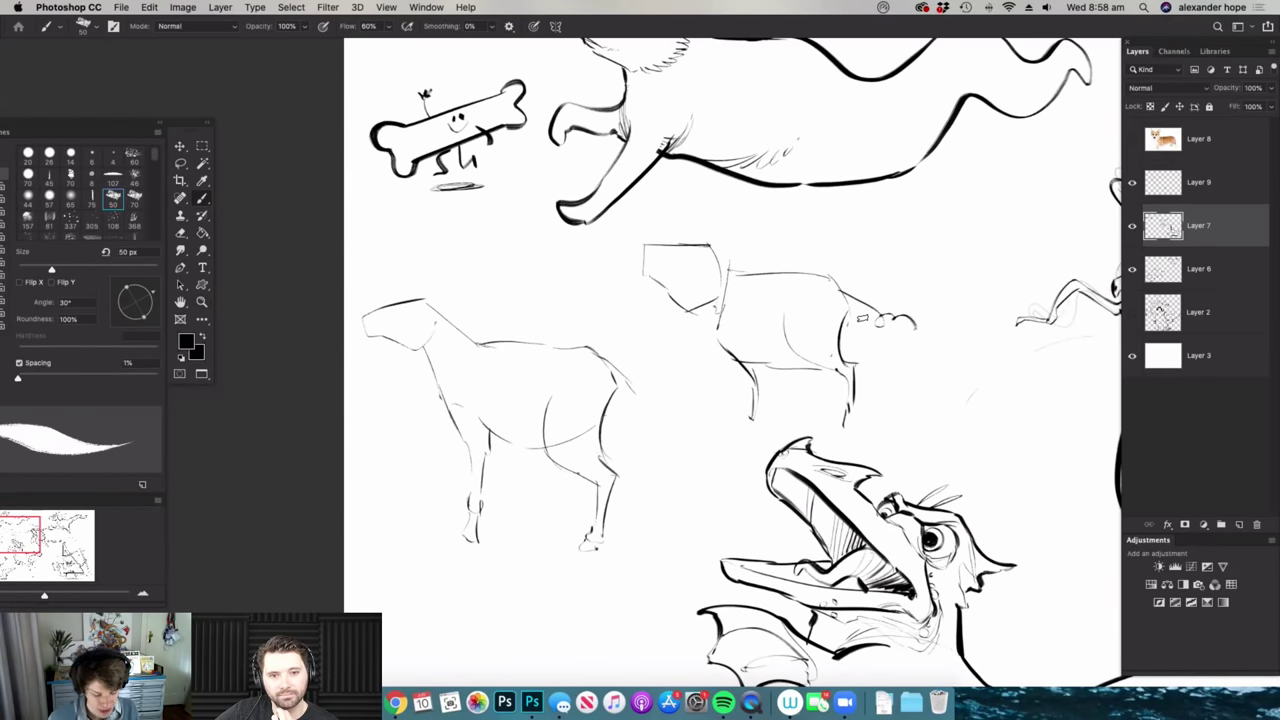
- Lasso both four-legged animal sketches, delete them and clear the selection
{"action": "key", "text": "l"}
{"action": "mouse_move", "coordinate": [930, 311]}
{"action": "left_mouse_down"}
{"action": "mouse_move", "coordinate": [823, 428]}
{"action": "mouse_move", "coordinate": [715, 493]}
{"action": "mouse_move", "coordinate": [385, 420]}
{"action": "mouse_move", "coordinate": [590, 284]}
{"action": "mouse_move", "coordinate": [834, 288]}
{"action": "left_mouse_up"}
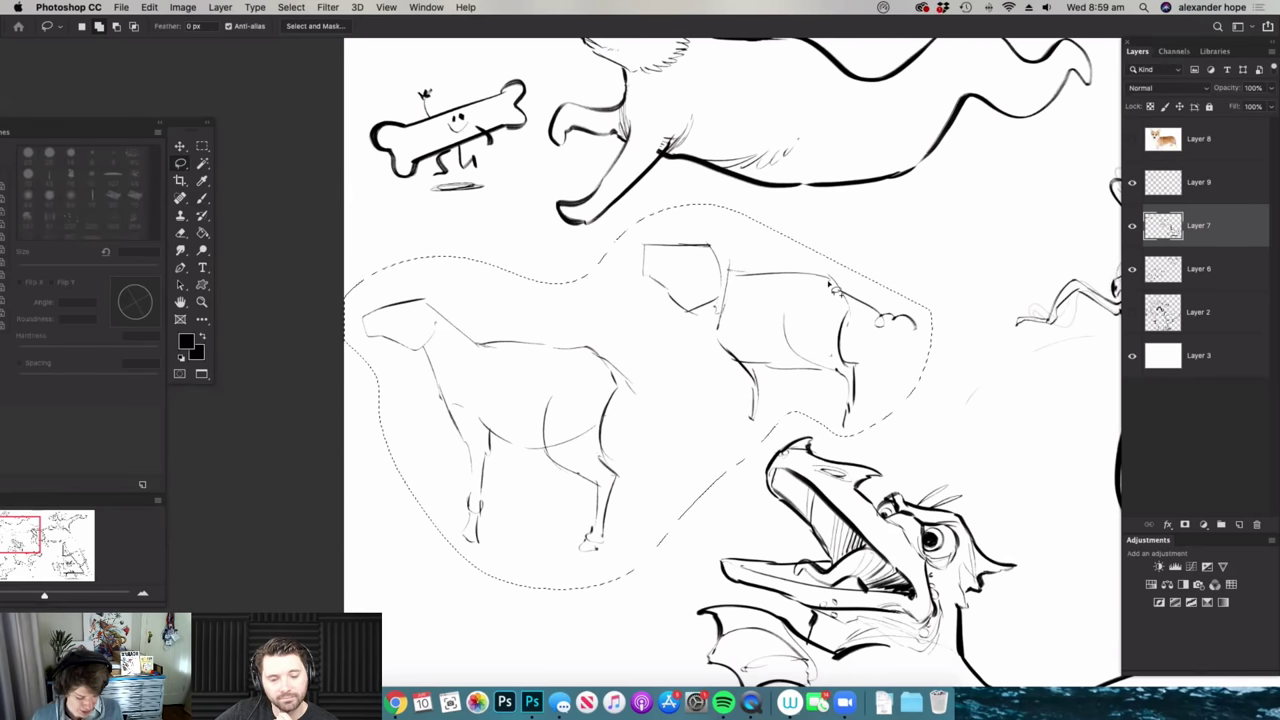
{"action": "key", "text": "Delete"}
{"action": "key", "text": "m"}
{"action": "key", "text": "ctrl+d"}
- Draw a rabbit's face in profile in the cleared area, with a heavy brow, dark nose, muzzle, mouth and eye
{"action": "key", "text": "b"}
{"action": "key", "text": "z"}
{"action": "mouse_move", "coordinate": [480, 454]}
{"action": "left_mouse_down"}
{"action": "mouse_move", "coordinate": [483, 263]}
{"action": "mouse_move", "coordinate": [473, 280]}
{"action": "mouse_move", "coordinate": [522, 258]}
{"action": "mouse_move", "coordinate": [577, 287]}
{"action": "left_mouse_up"}
{"action": "key", "text": "b"}
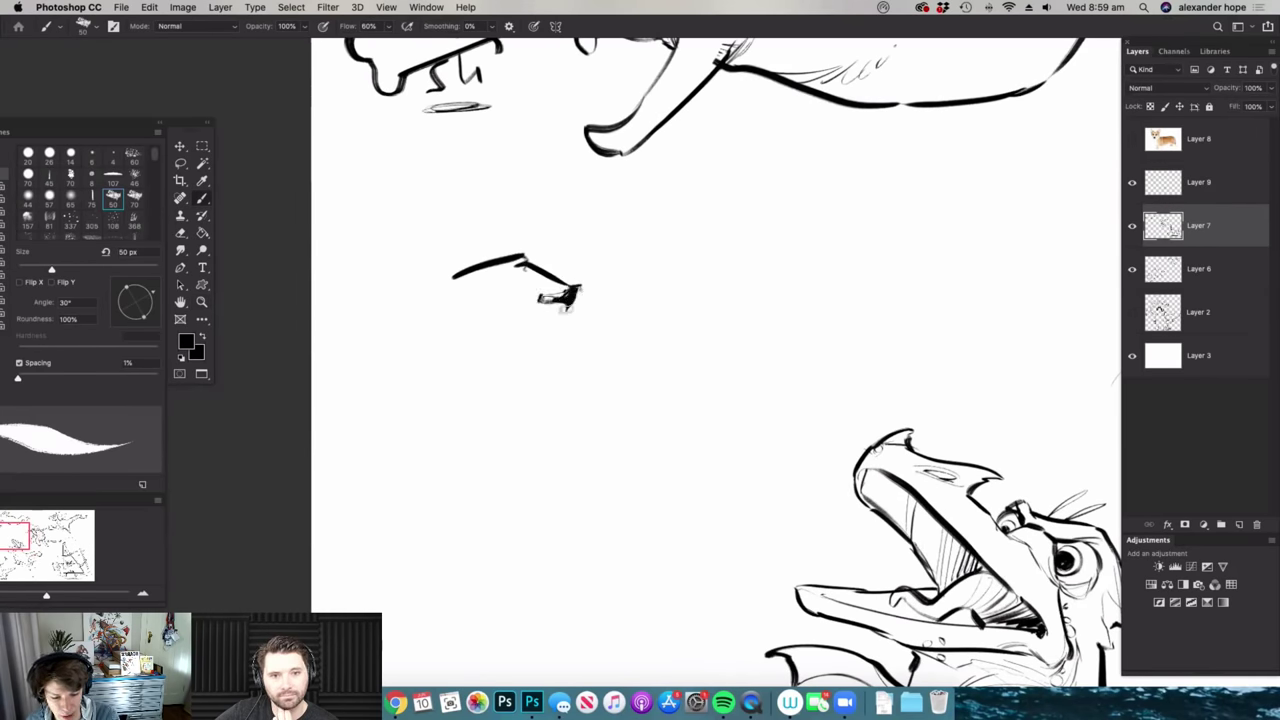
{"action": "left_click_drag", "start_coordinate": [576, 290], "coordinate": [582, 328]}
{"action": "scroll", "coordinate": [540, 369], "scroll_direction": "up", "scroll_amount": 1}
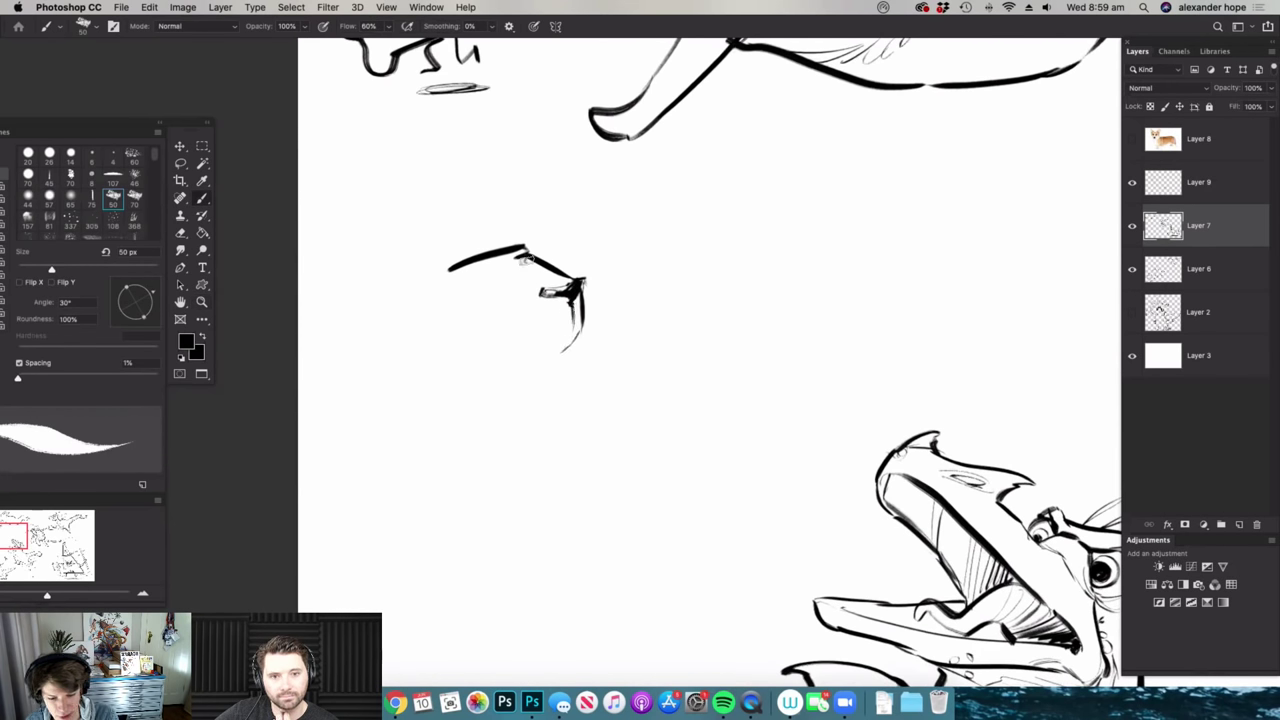
{"action": "left_click_drag", "start_coordinate": [497, 314], "coordinate": [567, 358]}
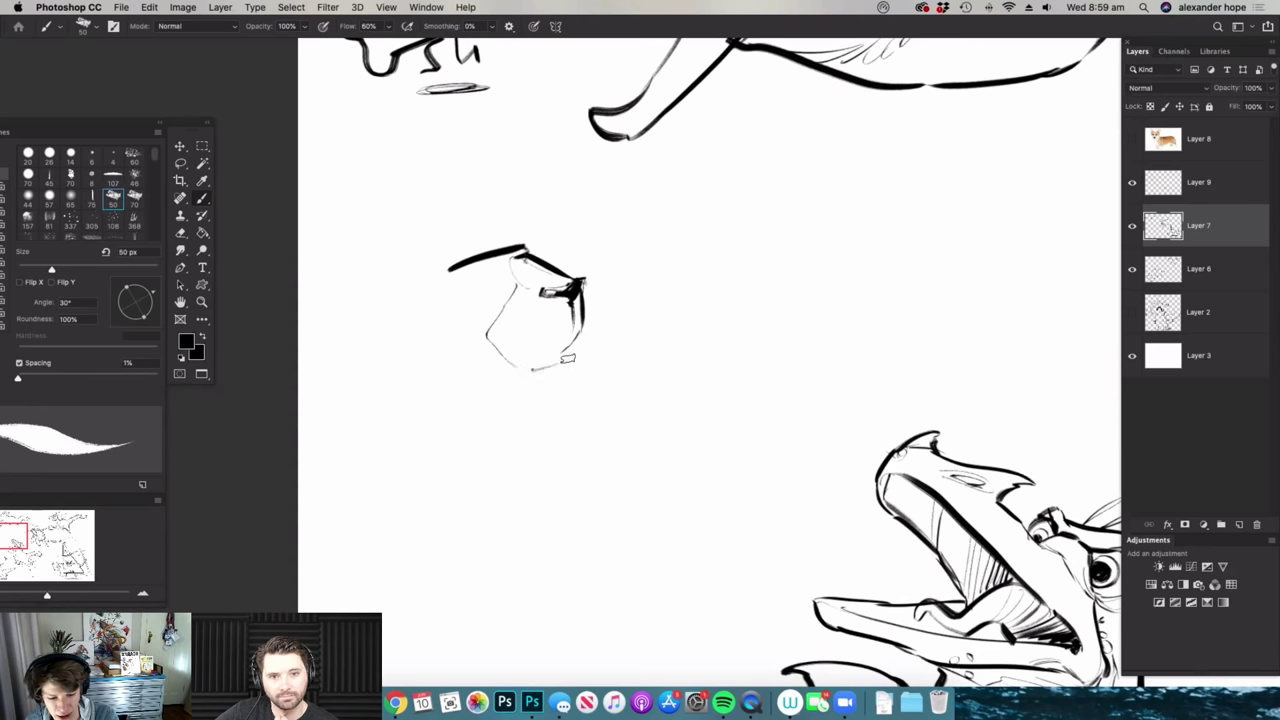
{"action": "mouse_move", "coordinate": [487, 268]}
{"action": "left_mouse_down"}
{"action": "mouse_move", "coordinate": [513, 287]}
{"action": "mouse_move", "coordinate": [521, 272]}
{"action": "left_mouse_up"}
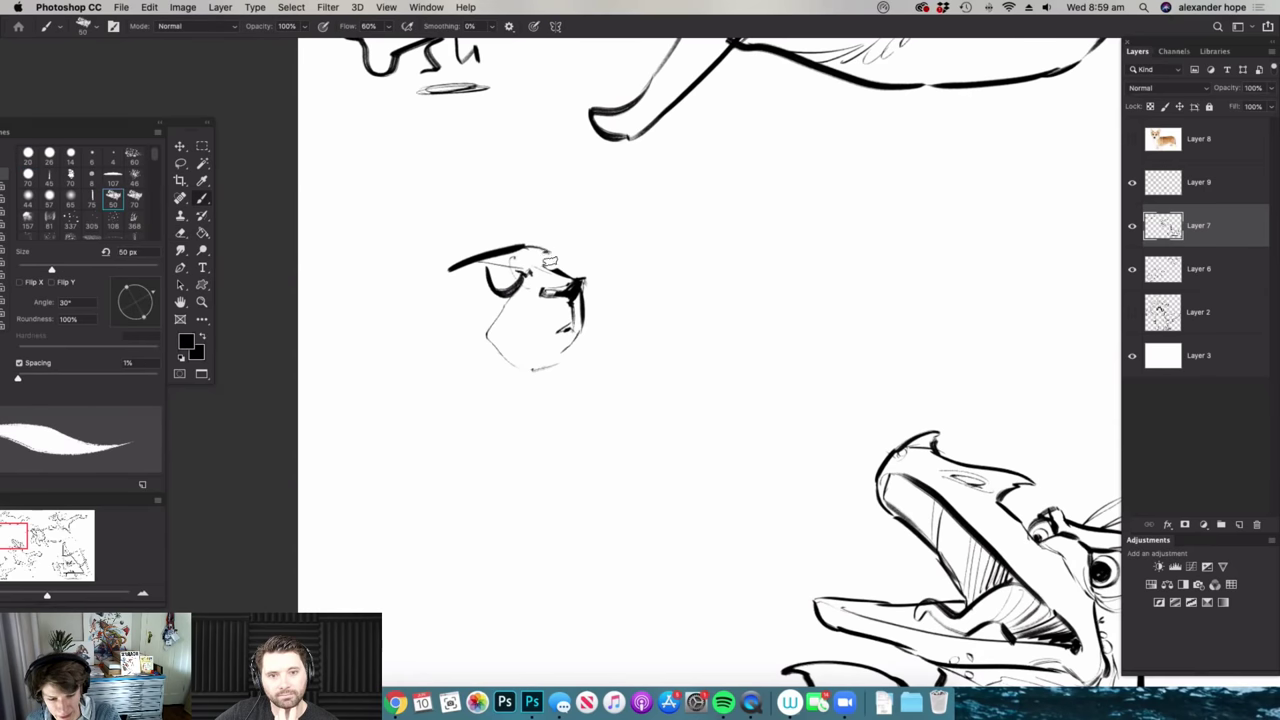
{"action": "left_click_drag", "start_coordinate": [492, 268], "coordinate": [498, 272]}
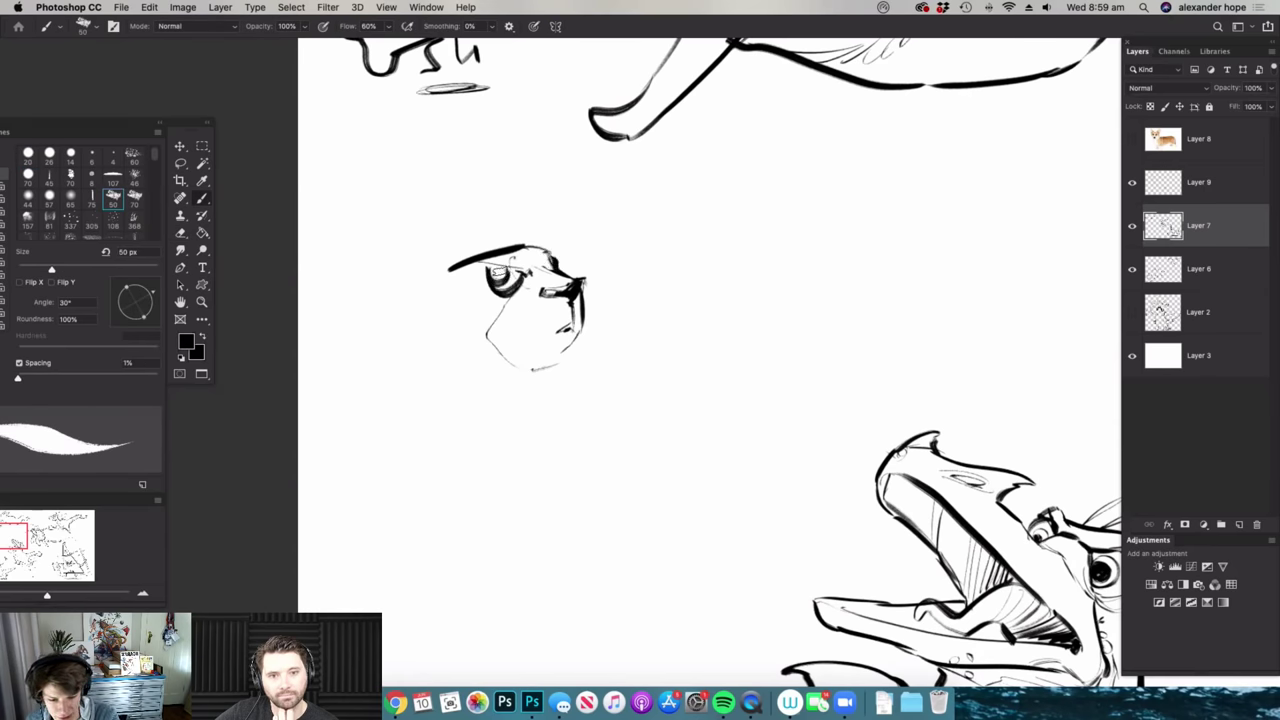
- Draw two long upright ears with inner lines on the rabbit's head
{"action": "mouse_move", "coordinate": [443, 318]}
{"action": "left_mouse_down"}
{"action": "mouse_move", "coordinate": [418, 130]}
{"action": "mouse_move", "coordinate": [455, 275]}
{"action": "mouse_move", "coordinate": [503, 126]}
{"action": "mouse_move", "coordinate": [463, 265]}
{"action": "left_mouse_up"}
{"action": "left_click_drag", "start_coordinate": [498, 180], "coordinate": [465, 262]}
{"action": "left_click_drag", "start_coordinate": [425, 190], "coordinate": [445, 300]}
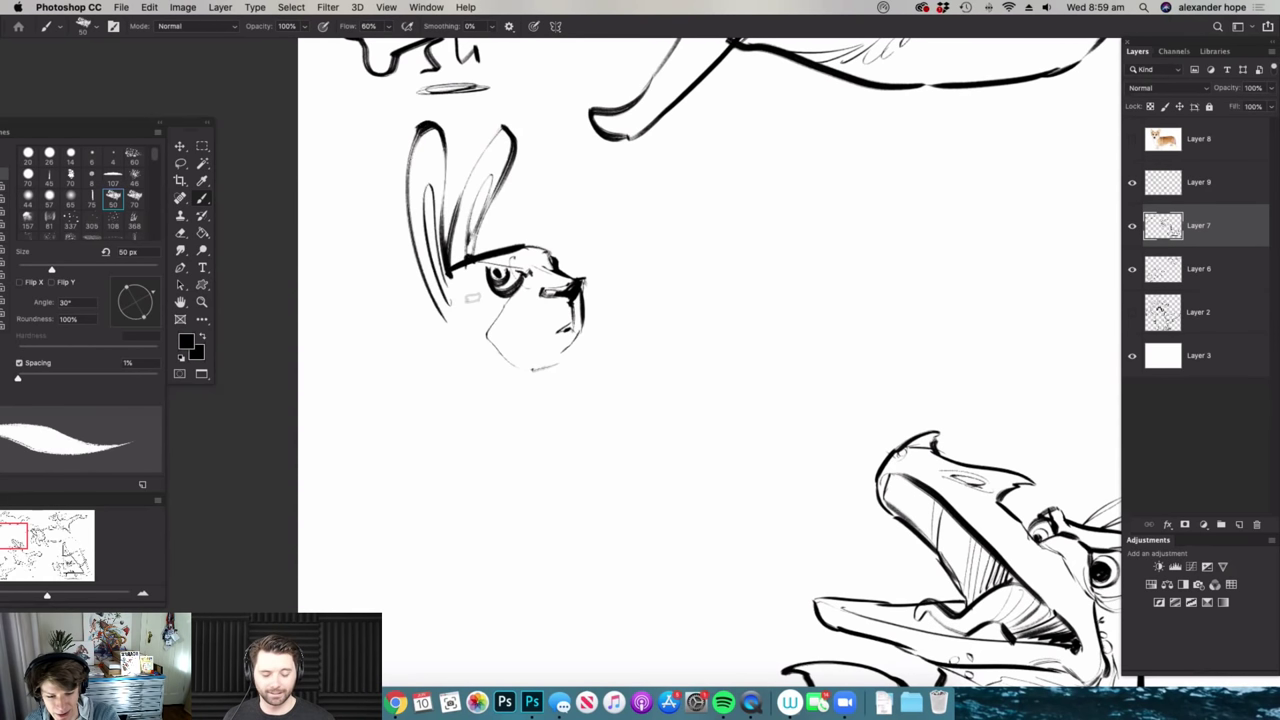
- Draw the upright rabbit's neck, back, chest, rounded thigh and long hind foot
{"action": "mouse_move", "coordinate": [575, 340]}
{"action": "left_mouse_down"}
{"action": "mouse_move", "coordinate": [536, 398]}
{"action": "mouse_move", "coordinate": [548, 442]}
{"action": "left_mouse_up"}
{"action": "left_click_drag", "start_coordinate": [456, 342], "coordinate": [464, 445]}
{"action": "left_click_drag", "start_coordinate": [665, 300], "coordinate": [555, 325]}
{"action": "left_click_drag", "start_coordinate": [549, 436], "coordinate": [640, 432]}
{"action": "mouse_move", "coordinate": [553, 293]}
{"action": "left_mouse_down"}
{"action": "mouse_move", "coordinate": [536, 555]}
{"action": "mouse_move", "coordinate": [679, 505]}
{"action": "mouse_move", "coordinate": [660, 550]}
{"action": "mouse_move", "coordinate": [738, 555]}
{"action": "left_mouse_up"}
{"action": "mouse_move", "coordinate": [535, 555]}
{"action": "left_mouse_down"}
{"action": "mouse_move", "coordinate": [712, 578]}
{"action": "mouse_move", "coordinate": [736, 540]}
{"action": "left_mouse_up"}
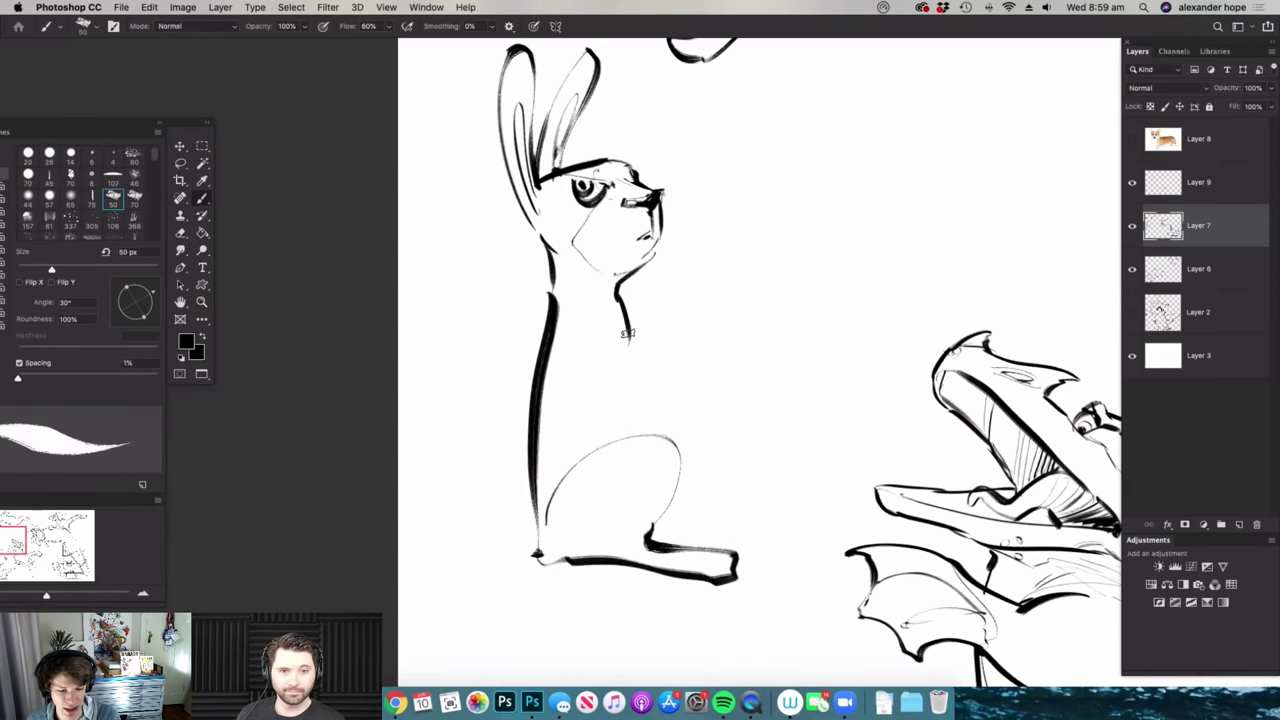
{"action": "left_click_drag", "start_coordinate": [633, 348], "coordinate": [649, 438]}
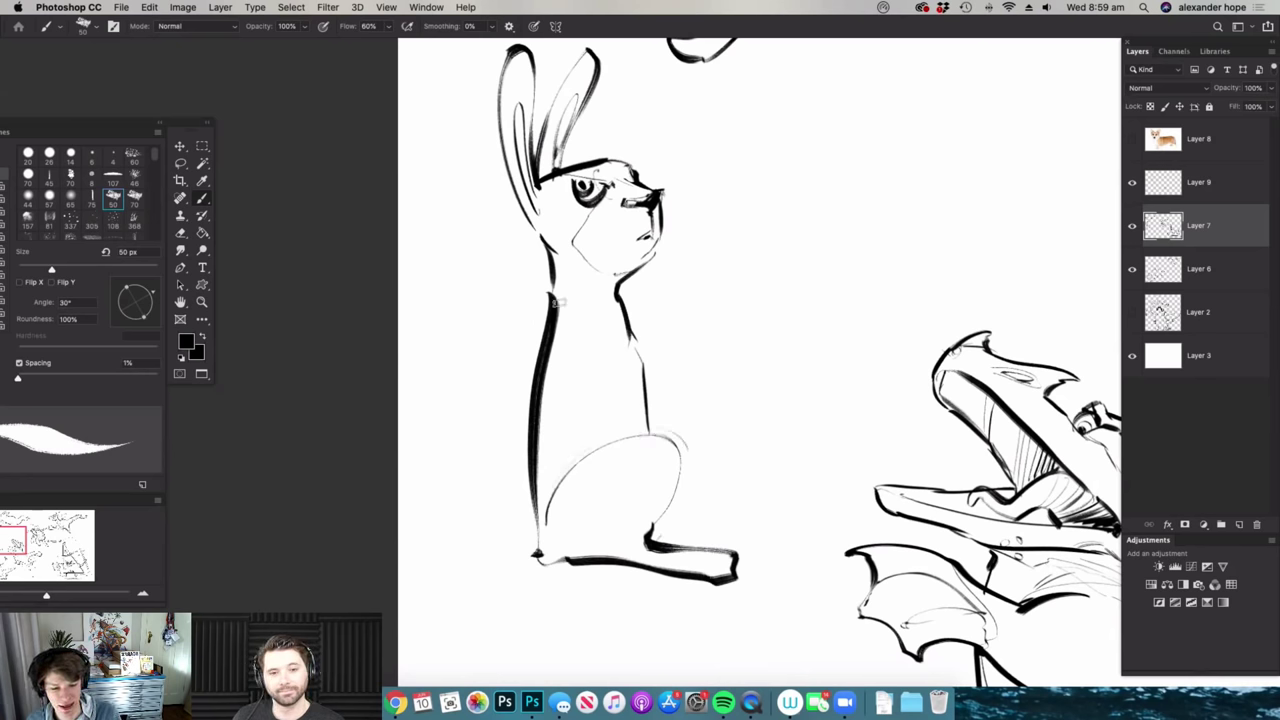
- Erase the rabbit's straight back line, then redraw it as an outward curve ending in a pointed tail
{"action": "key", "text": "e"}
{"action": "left_click_drag", "start_coordinate": [549, 298], "coordinate": [534, 556]}
{"action": "key", "text": "b"}
{"action": "mouse_move", "coordinate": [550, 284]}
{"action": "left_mouse_down"}
{"action": "mouse_move", "coordinate": [505, 567]}
{"action": "mouse_move", "coordinate": [548, 566]}
{"action": "left_mouse_up"}
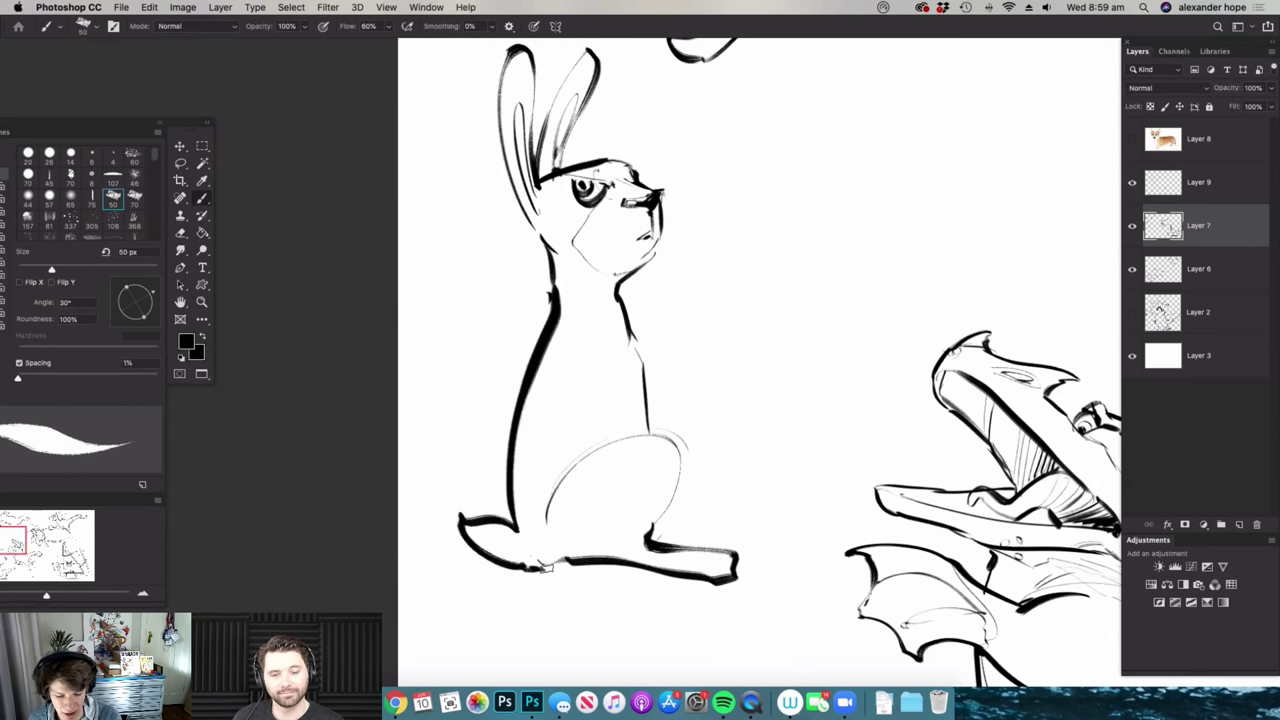
- Add the rabbit's front paws at the chest and a second hind foot behind the first
{"action": "mouse_move", "coordinate": [577, 362]}
{"action": "left_mouse_down"}
{"action": "mouse_move", "coordinate": [600, 406]}
{"action": "mouse_move", "coordinate": [680, 398]}
{"action": "mouse_move", "coordinate": [646, 410]}
{"action": "mouse_move", "coordinate": [690, 512]}
{"action": "mouse_move", "coordinate": [678, 528]}
{"action": "left_mouse_up"}
{"action": "left_click_drag", "start_coordinate": [674, 524], "coordinate": [752, 536]}
{"action": "key", "text": "z"}
{"action": "left_click_drag", "start_coordinate": [614, 420], "coordinate": [571, 479]}
{"action": "left_click_drag", "start_coordinate": [622, 360], "coordinate": [582, 412]}
{"action": "key", "text": "b"}
- Select the finished rabbit, scale it down to about 76%, and place it near the page's left edge below the bone
{"action": "key", "text": "z"}
{"action": "left_click_drag", "start_coordinate": [515, 366], "coordinate": [462, 367]}
{"action": "left_click_drag", "start_coordinate": [584, 353], "coordinate": [614, 352]}
{"action": "mouse_move", "coordinate": [491, 354]}
{"action": "left_mouse_down"}
{"action": "mouse_move", "coordinate": [563, 381]}
{"action": "mouse_move", "coordinate": [520, 334]}
{"action": "left_mouse_up"}
{"action": "key", "text": "l"}
{"action": "mouse_move", "coordinate": [478, 242]}
{"action": "left_mouse_down"}
{"action": "mouse_move", "coordinate": [595, 436]}
{"action": "mouse_move", "coordinate": [514, 578]}
{"action": "mouse_move", "coordinate": [440, 250]}
{"action": "left_mouse_up"}
{"action": "key", "text": "ctrl+t"}
{"action": "left_click_drag", "start_coordinate": [604, 240], "coordinate": [555, 327]}
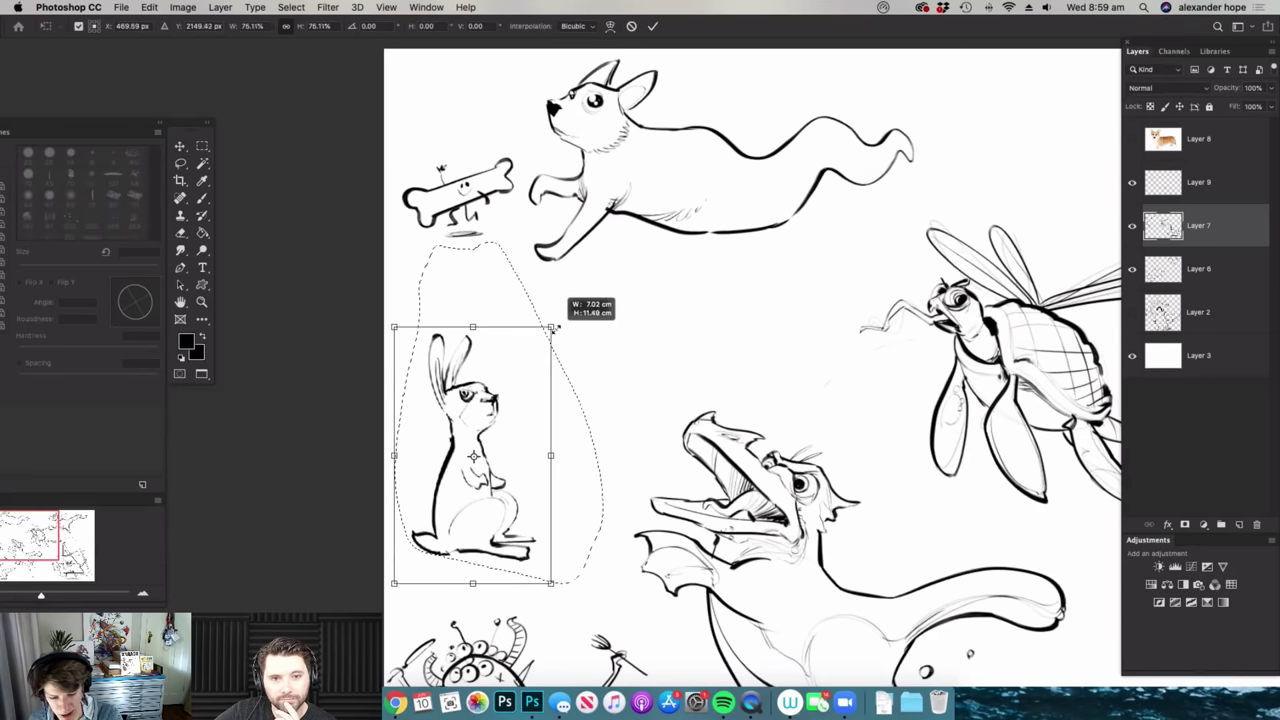
{"action": "left_click_drag", "start_coordinate": [523, 398], "coordinate": [509, 426]}
{"action": "key", "text": "Return"}
{"action": "key", "text": "m"}
{"action": "left_click", "coordinate": [734, 330]}
- Sketch a broad animal head in profile, with a blunt snout, small eye and two short ears, between the dog and the sea dragon
{"action": "key", "text": "z"}
{"action": "mouse_move", "coordinate": [615, 346]}
{"action": "left_mouse_down"}
{"action": "mouse_move", "coordinate": [591, 317]}
{"action": "mouse_move", "coordinate": [590, 282]}
{"action": "mouse_move", "coordinate": [478, 364]}
{"action": "mouse_move", "coordinate": [532, 446]}
{"action": "left_mouse_up"}
{"action": "key", "text": "b"}
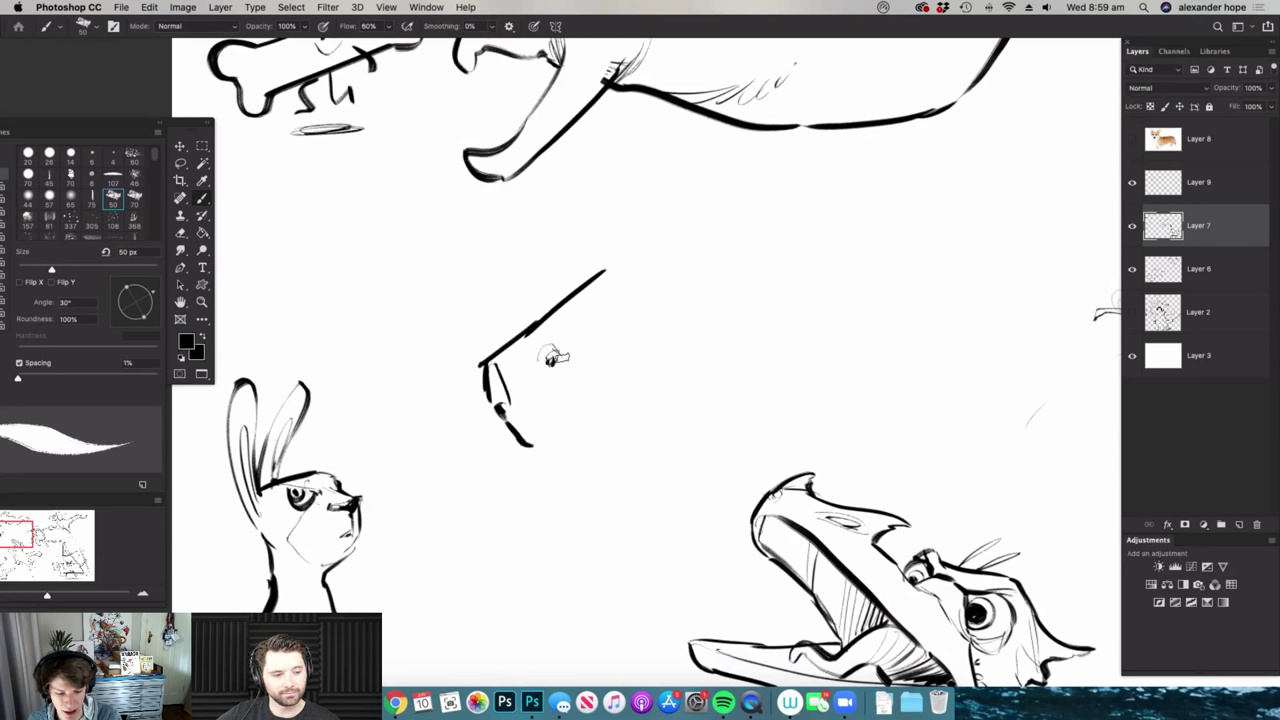
{"action": "mouse_move", "coordinate": [525, 330]}
{"action": "left_mouse_down"}
{"action": "mouse_move", "coordinate": [652, 251]}
{"action": "mouse_move", "coordinate": [708, 278]}
{"action": "left_mouse_up"}
{"action": "left_click_drag", "start_coordinate": [610, 256], "coordinate": [630, 252]}
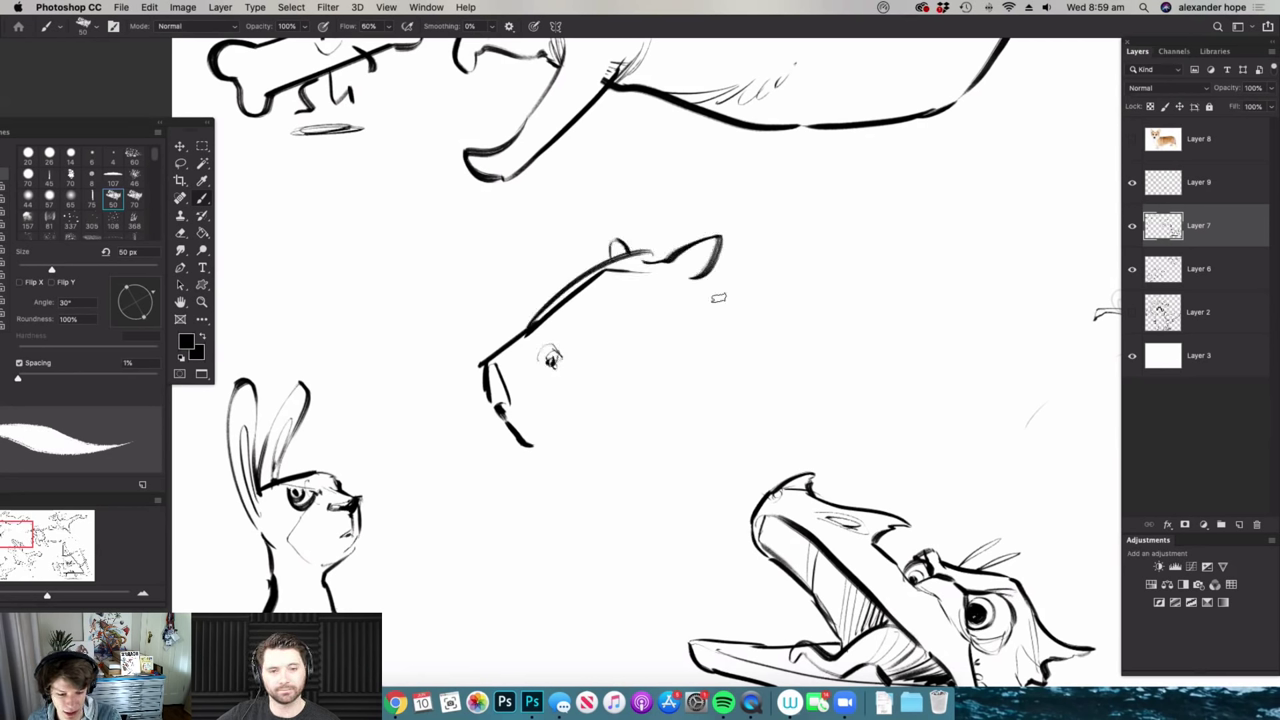
{"action": "left_click_drag", "start_coordinate": [702, 286], "coordinate": [718, 378]}
{"action": "mouse_move", "coordinate": [532, 446]}
{"action": "left_mouse_down"}
{"action": "mouse_move", "coordinate": [574, 467]}
{"action": "mouse_move", "coordinate": [688, 475]}
{"action": "mouse_move", "coordinate": [722, 386]}
{"action": "mouse_move", "coordinate": [652, 360]}
{"action": "mouse_move", "coordinate": [646, 331]}
{"action": "mouse_move", "coordinate": [671, 337]}
{"action": "mouse_move", "coordinate": [583, 381]}
{"action": "mouse_move", "coordinate": [622, 340]}
{"action": "mouse_move", "coordinate": [597, 385]}
{"action": "left_mouse_up"}
{"action": "key", "text": "z"}
{"action": "key", "text": "e"}
{"action": "key", "text": "b"}
{"action": "key", "text": "z"}
{"action": "key", "text": "b"}
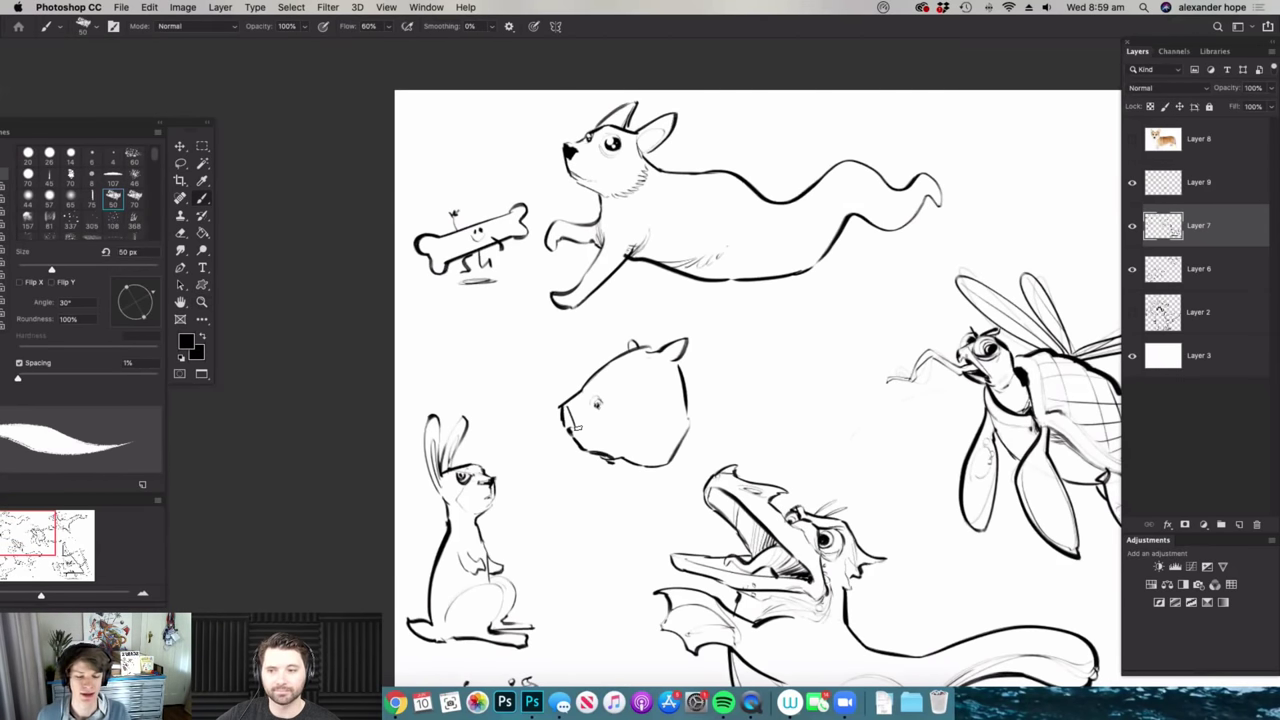
- Select the newly sketched animal head beside the rabbit, delete it and clear the selection
{"action": "key", "text": "z"}
{"action": "left_click", "coordinate": [741, 394]}
{"action": "key", "text": "l"}
{"action": "mouse_move", "coordinate": [684, 298]}
{"action": "left_mouse_down"}
{"action": "mouse_move", "coordinate": [652, 514]}
{"action": "mouse_move", "coordinate": [600, 278]}
{"action": "left_mouse_up"}
{"action": "key", "text": "Delete"}
{"action": "key", "text": "m"}
{"action": "key", "text": "ctrl+d"}
{"action": "scroll", "coordinate": [600, 378], "scroll_direction": "down", "scroll_amount": 2}
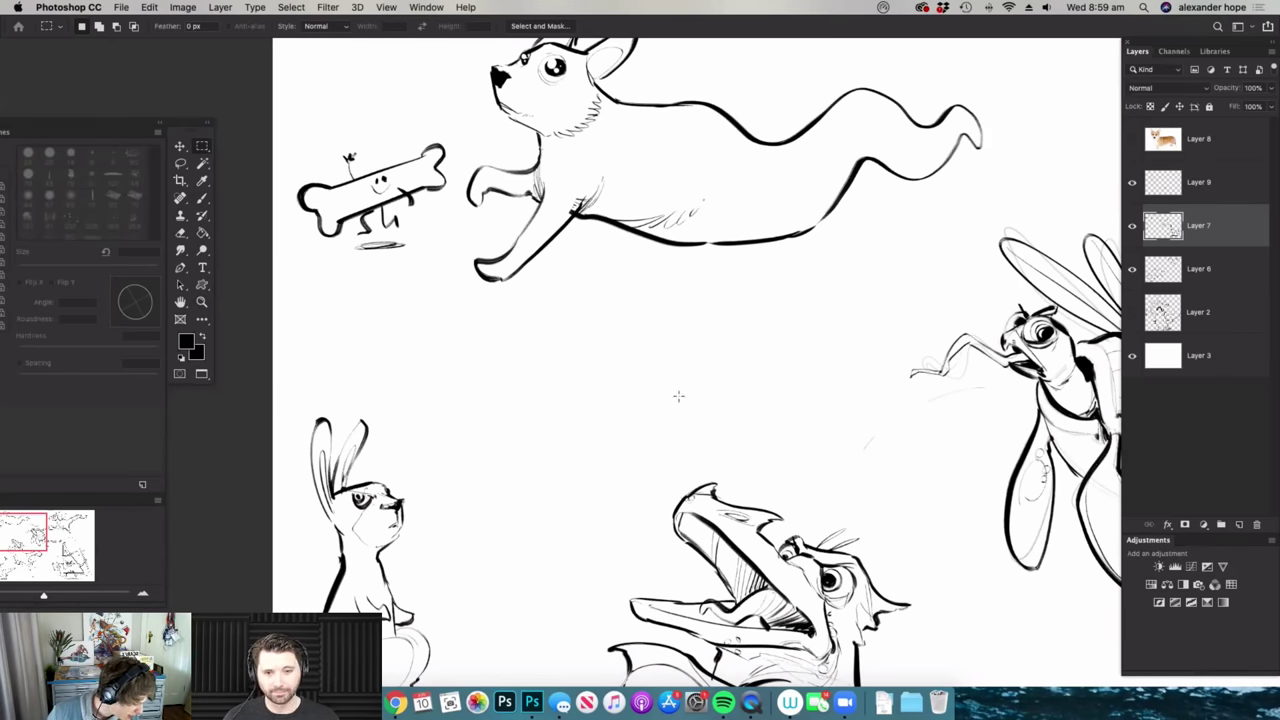
{"action": "left_click_drag", "start_coordinate": [593, 374], "coordinate": [480, 369]}
{"action": "left_click", "coordinate": [716, 407]}
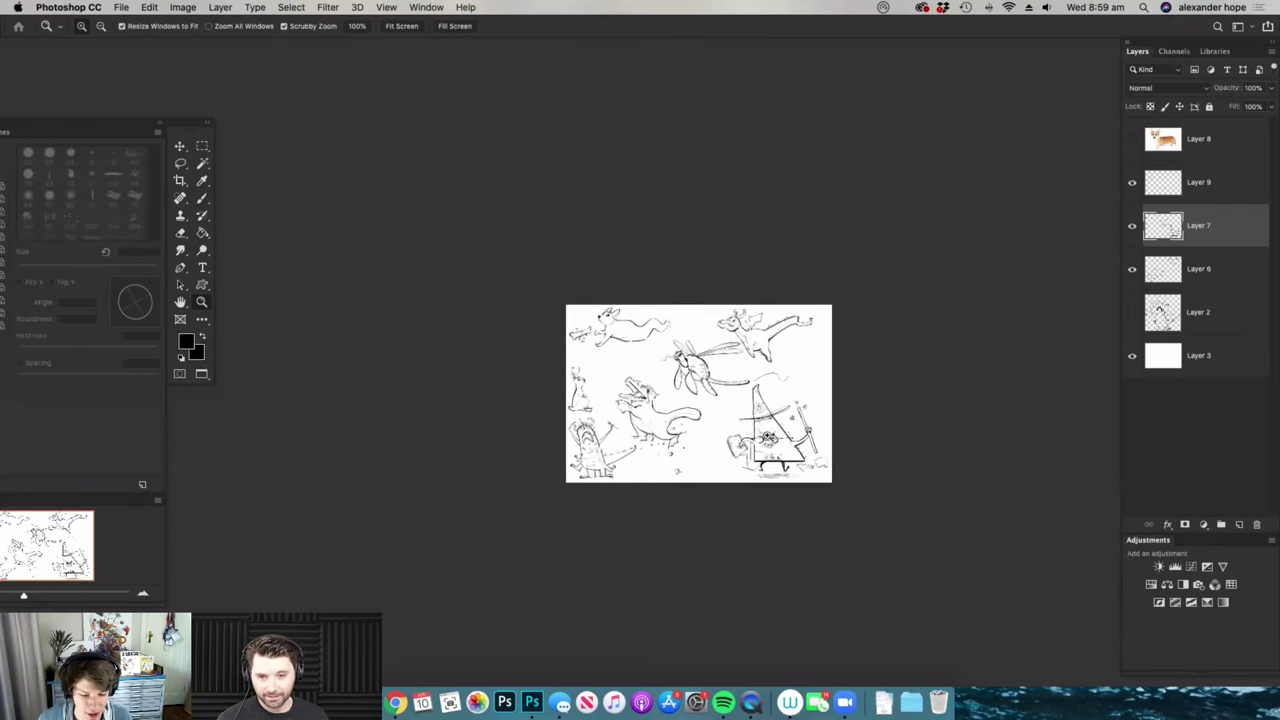
{"action": "left_click", "coordinate": [716, 409]}
{"action": "left_click", "coordinate": [697, 532]}
{"action": "scroll", "coordinate": [690, 558], "scroll_direction": "up", "scroll_amount": 3}
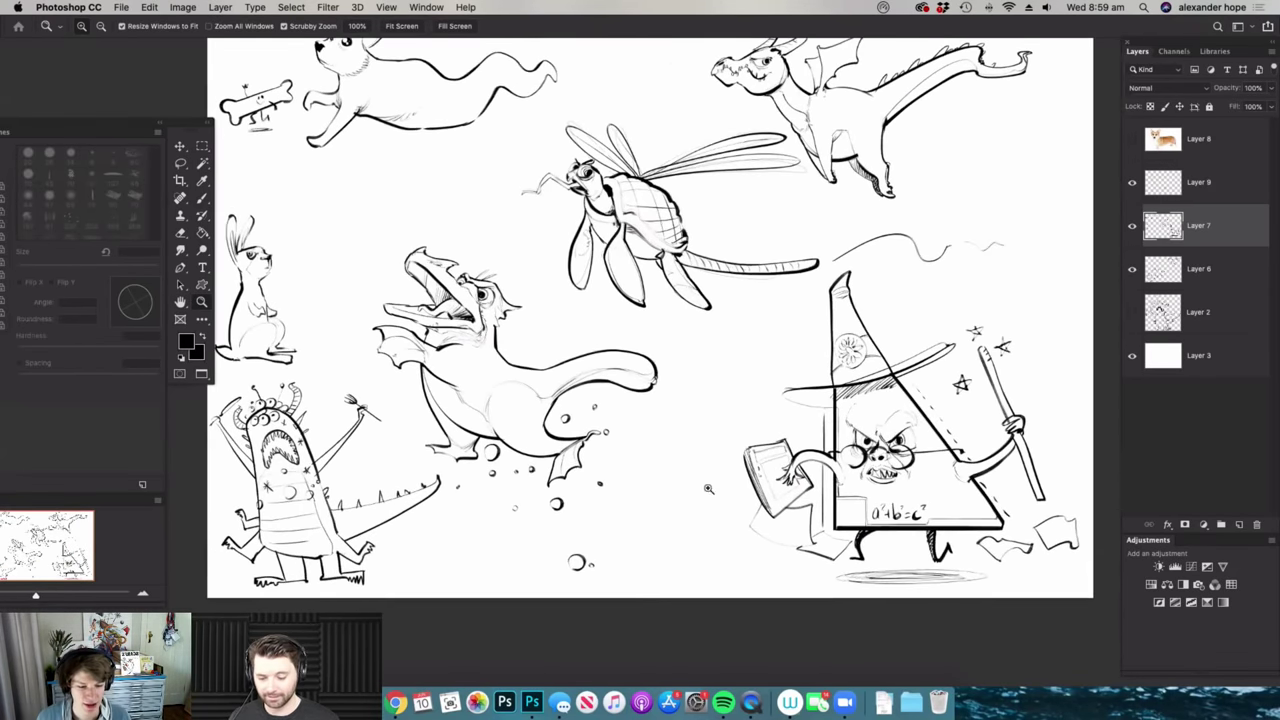
{"action": "scroll", "coordinate": [884, 348], "scroll_direction": "down", "scroll_amount": 6}
{"action": "left_click_drag", "start_coordinate": [848, 428], "coordinate": [886, 428]}
{"action": "key", "text": "super+t"}
{"action": "mouse_move", "coordinate": [922, 181]}
{"action": "left_mouse_down"}
{"action": "mouse_move", "coordinate": [823, 232]}
{"action": "mouse_move", "coordinate": [921, 181]}
{"action": "left_mouse_up"}
{"action": "key", "text": "Return"}
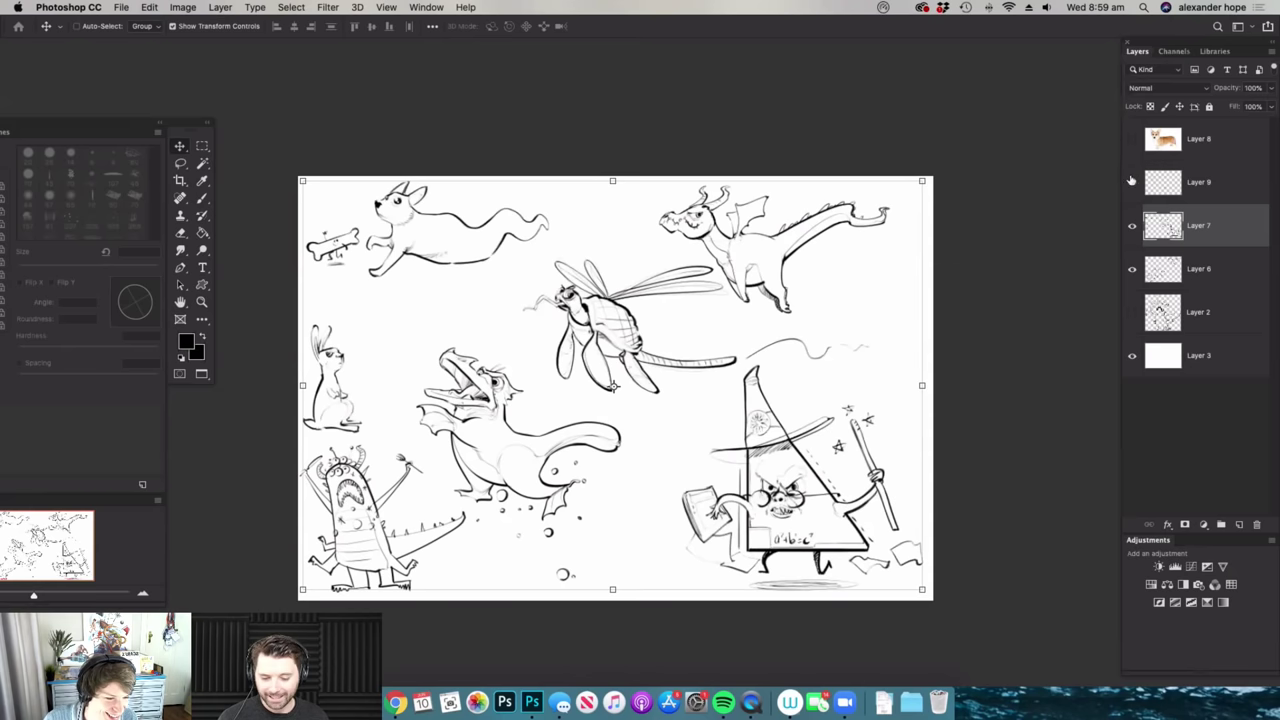
- Merge Layer 9 and Layer 7 down into Layer 6, and scale the combined sketches down to free space on the page
{"action": "left_click", "coordinate": [1192, 179]}
{"action": "key", "text": "super+e"}
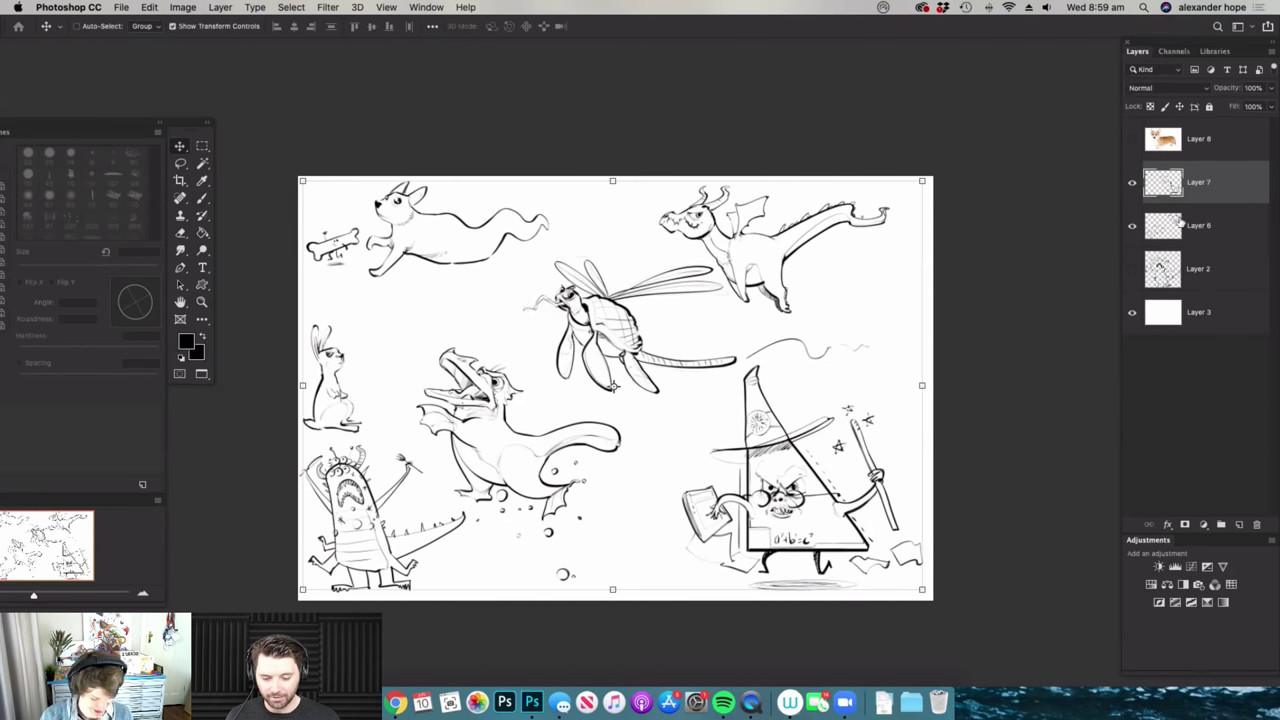
{"action": "key", "text": "super+e"}
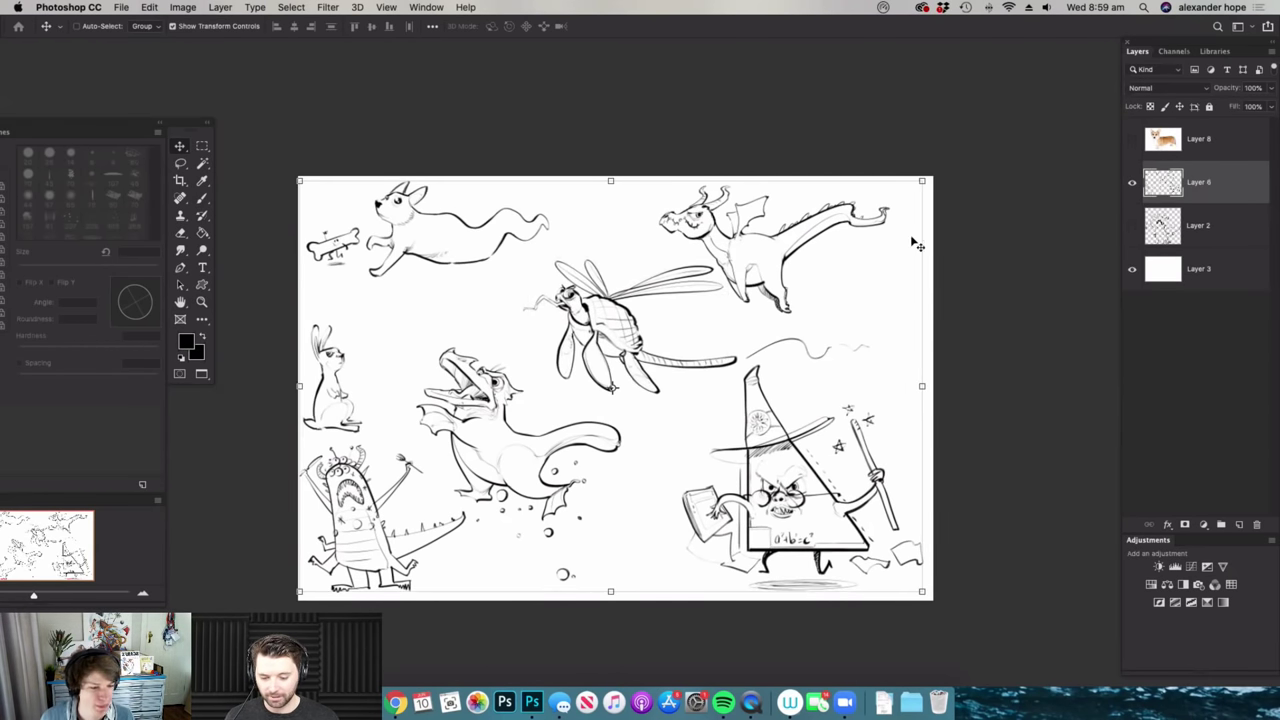
{"action": "mouse_move", "coordinate": [922, 181]}
{"action": "left_mouse_down"}
{"action": "mouse_move", "coordinate": [821, 229]}
{"action": "mouse_move", "coordinate": [836, 195]}
{"action": "mouse_move", "coordinate": [806, 203]}
{"action": "mouse_move", "coordinate": [797, 228]}
{"action": "left_mouse_up"}
{"action": "key", "text": "Return"}
- Draw a tall flared top hat with a slanted elliptical brim in the empty area beside the horned dragon's tail
{"action": "key", "text": "z"}
{"action": "left_click_drag", "start_coordinate": [951, 297], "coordinate": [1020, 300]}
{"action": "left_click_drag", "start_coordinate": [952, 321], "coordinate": [716, 337]}
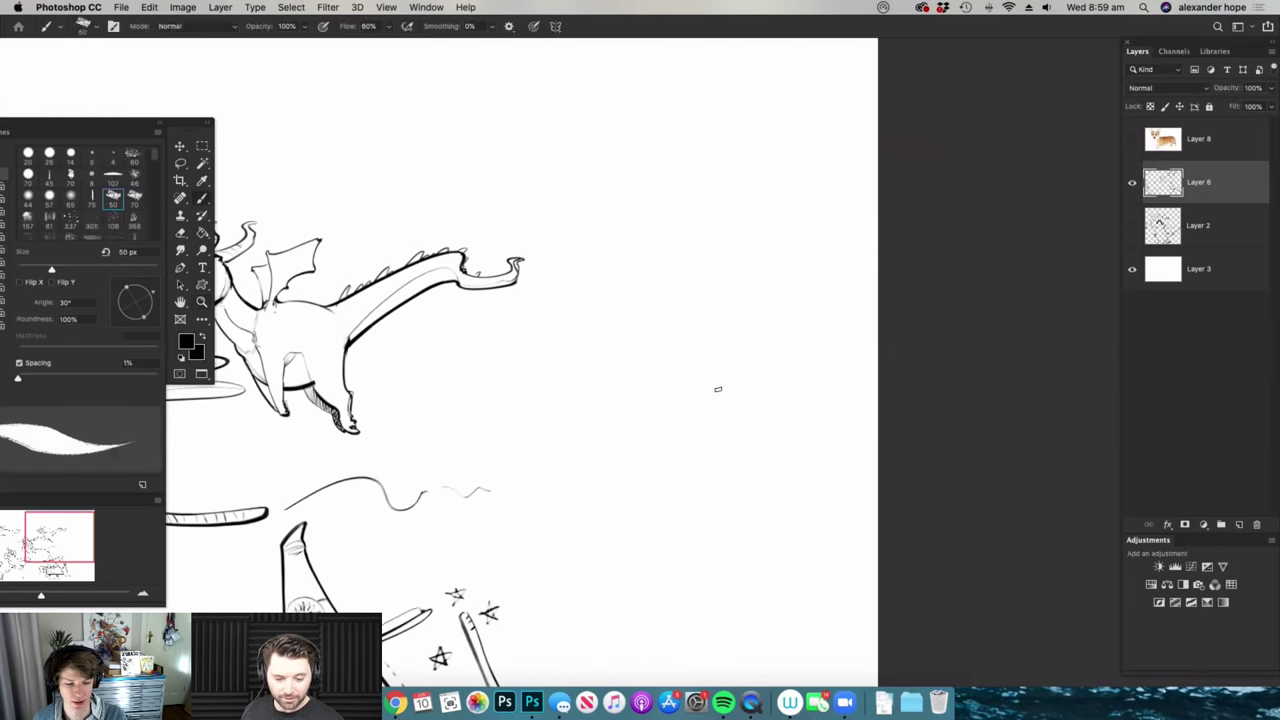
{"action": "left_click", "coordinate": [714, 388]}
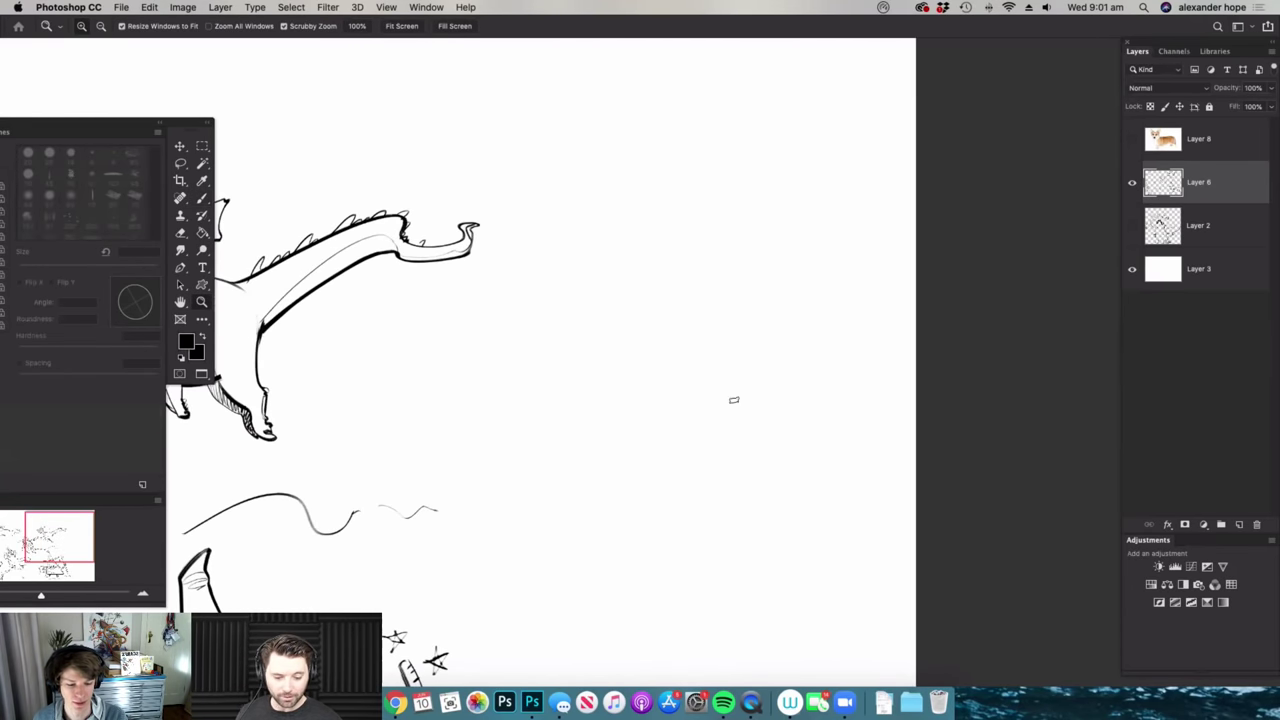
{"action": "left_click_drag", "start_coordinate": [775, 402], "coordinate": [500, 340]}
{"action": "key", "text": "z"}
{"action": "mouse_move", "coordinate": [689, 434]}
{"action": "left_mouse_down"}
{"action": "mouse_move", "coordinate": [632, 354]}
{"action": "mouse_move", "coordinate": [700, 366]}
{"action": "left_mouse_up"}
{"action": "key", "text": "b"}
{"action": "mouse_move", "coordinate": [566, 400]}
{"action": "left_mouse_down"}
{"action": "mouse_move", "coordinate": [466, 358]}
{"action": "mouse_move", "coordinate": [846, 452]}
{"action": "left_mouse_up"}
{"action": "key", "text": "z"}
{"action": "left_click_drag", "start_coordinate": [625, 455], "coordinate": [570, 448]}
{"action": "left_click_drag", "start_coordinate": [683, 301], "coordinate": [711, 304]}
{"action": "key", "text": "b"}
{"action": "mouse_move", "coordinate": [589, 421]}
{"action": "left_mouse_down"}
{"action": "mouse_move", "coordinate": [607, 331]}
{"action": "mouse_move", "coordinate": [599, 180]}
{"action": "mouse_move", "coordinate": [633, 157]}
{"action": "mouse_move", "coordinate": [844, 216]}
{"action": "left_mouse_up"}
{"action": "left_click_drag", "start_coordinate": [814, 284], "coordinate": [758, 466]}
- Draw a pair of round, thick-rimmed goggles joined by a small bridge on the hat's front, erasing the hat line inside the lens
{"action": "key", "text": "z"}
{"action": "left_click", "coordinate": [660, 286]}
{"action": "key", "text": "b"}
{"action": "mouse_move", "coordinate": [662, 366]}
{"action": "left_mouse_down"}
{"action": "mouse_move", "coordinate": [737, 298]}
{"action": "mouse_move", "coordinate": [637, 335]}
{"action": "mouse_move", "coordinate": [653, 356]}
{"action": "mouse_move", "coordinate": [691, 279]}
{"action": "mouse_move", "coordinate": [671, 351]}
{"action": "left_mouse_up"}
{"action": "mouse_move", "coordinate": [578, 367]}
{"action": "left_mouse_down"}
{"action": "mouse_move", "coordinate": [559, 307]}
{"action": "mouse_move", "coordinate": [574, 362]}
{"action": "left_mouse_up"}
{"action": "key", "text": "e"}
{"action": "mouse_move", "coordinate": [588, 284]}
{"action": "left_mouse_down"}
{"action": "mouse_move", "coordinate": [588, 347]}
{"action": "mouse_move", "coordinate": [598, 319]}
{"action": "mouse_move", "coordinate": [580, 286]}
{"action": "left_mouse_up"}
{"action": "key", "text": "b"}
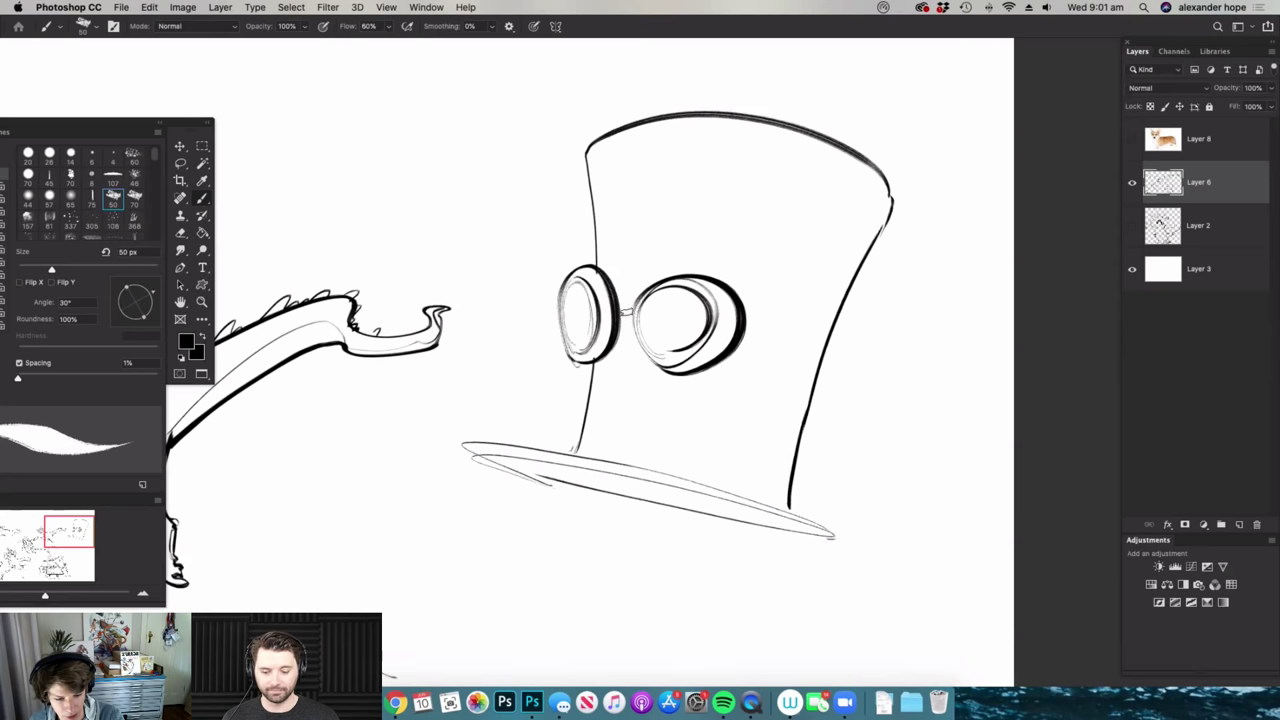
{"action": "left_click_drag", "start_coordinate": [785, 305], "coordinate": [715, 320]}
{"action": "left_click_drag", "start_coordinate": [745, 429], "coordinate": [860, 480]}
{"action": "scroll", "coordinate": [530, 428], "scroll_direction": "up", "scroll_amount": 2}
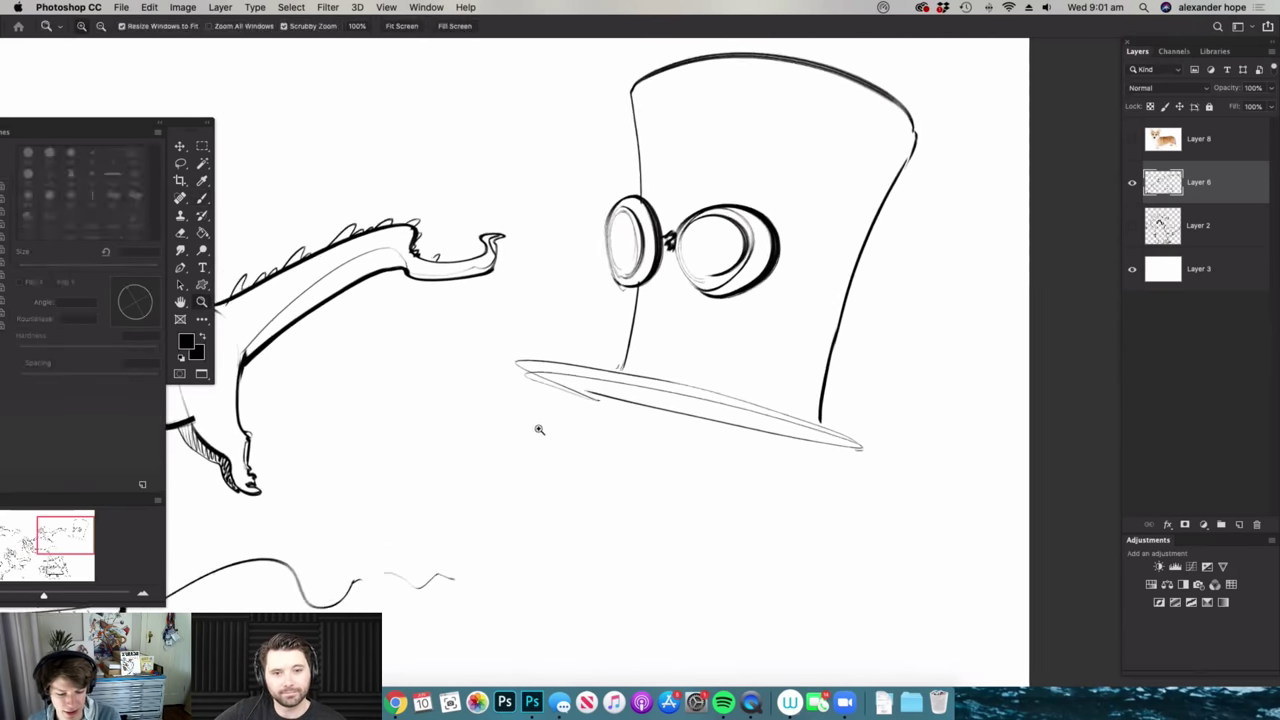
- Draw the snail's flat base line beneath the hat brim and its upturned pointed tail
{"action": "mouse_move", "coordinate": [566, 483]}
{"action": "left_mouse_down"}
{"action": "mouse_move", "coordinate": [801, 498]}
{"action": "mouse_move", "coordinate": [913, 481]}
{"action": "left_mouse_up"}
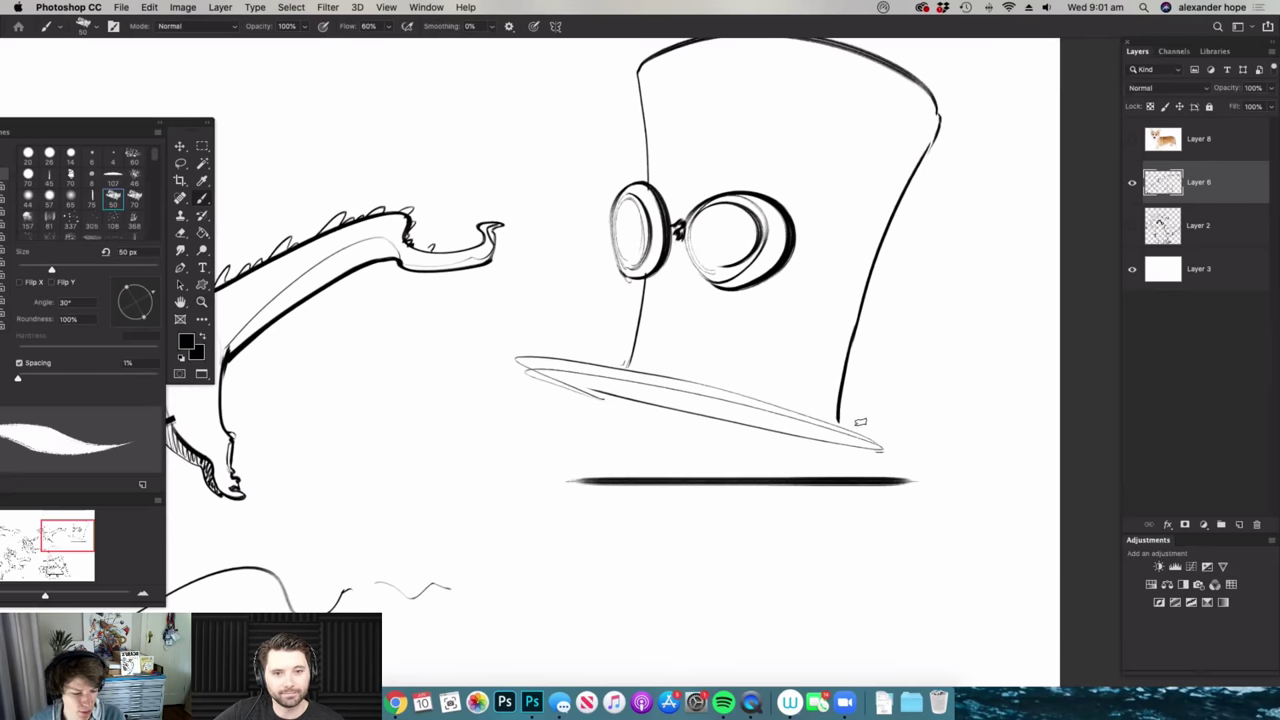
{"action": "left_click_drag", "start_coordinate": [953, 410], "coordinate": [878, 478]}
{"action": "mouse_move", "coordinate": [578, 482]}
{"action": "left_mouse_down"}
{"action": "mouse_move", "coordinate": [540, 474]}
{"action": "mouse_move", "coordinate": [549, 313]}
{"action": "mouse_move", "coordinate": [625, 396]}
{"action": "left_mouse_up"}
- Erase the brim's front end and draw the snail's rounded head there, with a wavy frill running down to the base
{"action": "key", "text": "e"}
{"action": "mouse_move", "coordinate": [530, 362]}
{"action": "left_mouse_down"}
{"action": "mouse_move", "coordinate": [567, 407]}
{"action": "mouse_move", "coordinate": [585, 373]}
{"action": "mouse_move", "coordinate": [612, 410]}
{"action": "left_mouse_up"}
{"action": "left_click_drag", "start_coordinate": [467, 369], "coordinate": [551, 487]}
{"action": "key", "text": "b"}
{"action": "left_click_drag", "start_coordinate": [475, 352], "coordinate": [558, 479]}
{"action": "mouse_move", "coordinate": [517, 341]}
{"action": "left_mouse_down"}
{"action": "mouse_move", "coordinate": [565, 414]}
{"action": "mouse_move", "coordinate": [688, 478]}
{"action": "left_mouse_up"}
{"action": "left_click_drag", "start_coordinate": [568, 390], "coordinate": [619, 428]}
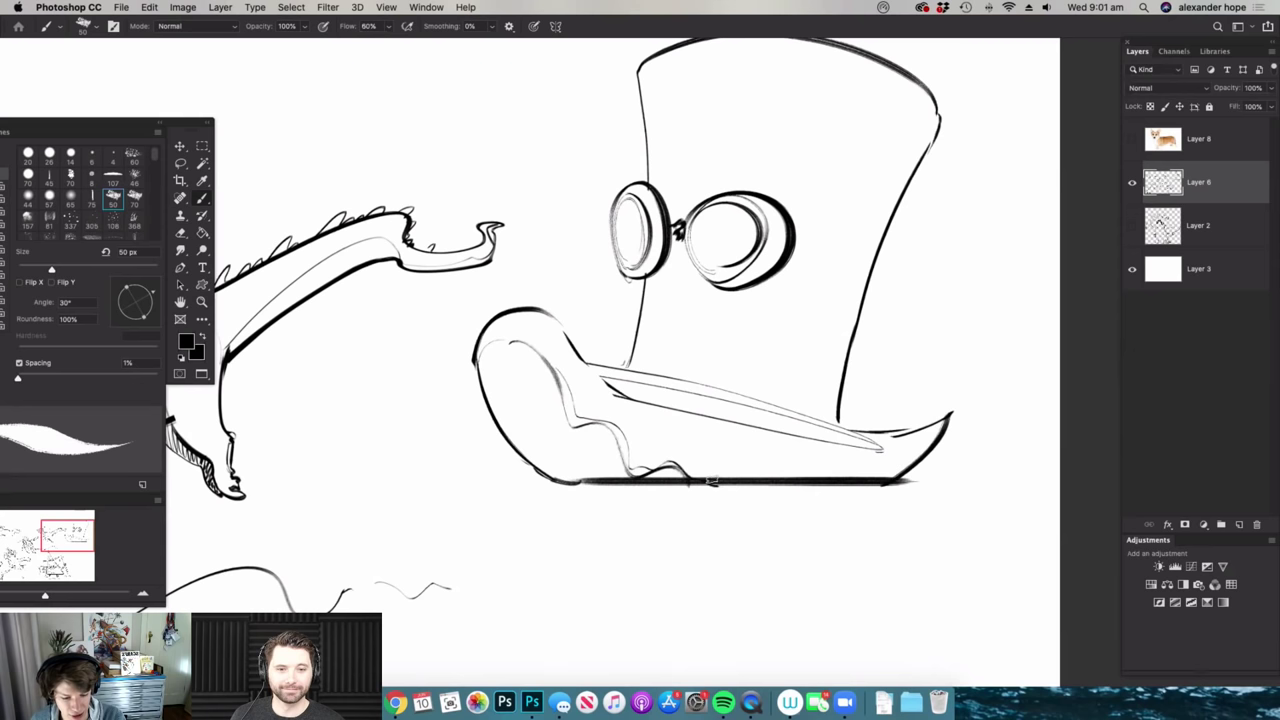
{"action": "mouse_move", "coordinate": [565, 341]}
{"action": "left_mouse_down"}
{"action": "mouse_move", "coordinate": [679, 442]}
{"action": "mouse_move", "coordinate": [732, 494]}
{"action": "left_mouse_up"}
- Erase the hat lines at the crown's rear base and draw a round disc with an inner spiral there
{"action": "left_click_drag", "start_coordinate": [762, 453], "coordinate": [738, 452]}
{"action": "key", "text": "e"}
{"action": "mouse_move", "coordinate": [804, 378]}
{"action": "left_mouse_down"}
{"action": "mouse_move", "coordinate": [834, 364]}
{"action": "mouse_move", "coordinate": [822, 400]}
{"action": "left_mouse_up"}
{"action": "key", "text": "b"}
{"action": "mouse_move", "coordinate": [827, 458]}
{"action": "left_mouse_down"}
{"action": "mouse_move", "coordinate": [776, 374]}
{"action": "mouse_move", "coordinate": [880, 438]}
{"action": "mouse_move", "coordinate": [782, 385]}
{"action": "mouse_move", "coordinate": [844, 360]}
{"action": "mouse_move", "coordinate": [804, 395]}
{"action": "mouse_move", "coordinate": [829, 444]}
{"action": "mouse_move", "coordinate": [842, 396]}
{"action": "left_mouse_up"}
{"action": "left_click_drag", "start_coordinate": [822, 328], "coordinate": [829, 332]}
- Draw an upright two-stage pipe above the spiral disc and add gear teeth around the disc's rim
{"action": "key", "text": "super+space"}
{"action": "left_click_drag", "start_coordinate": [827, 396], "coordinate": [760, 385]}
{"action": "left_click_drag", "start_coordinate": [836, 258], "coordinate": [887, 287]}
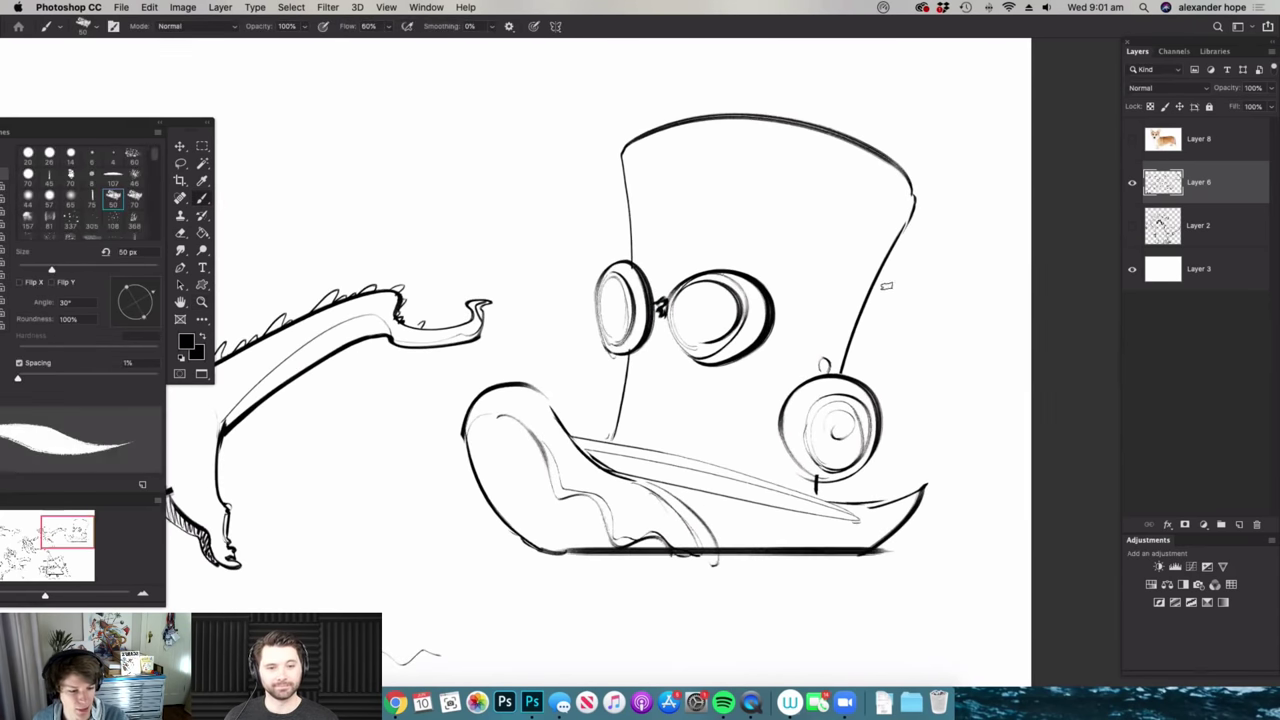
{"action": "mouse_move", "coordinate": [812, 262]}
{"action": "left_mouse_down"}
{"action": "mouse_move", "coordinate": [815, 370]}
{"action": "mouse_move", "coordinate": [852, 310]}
{"action": "mouse_move", "coordinate": [851, 368]}
{"action": "left_mouse_up"}
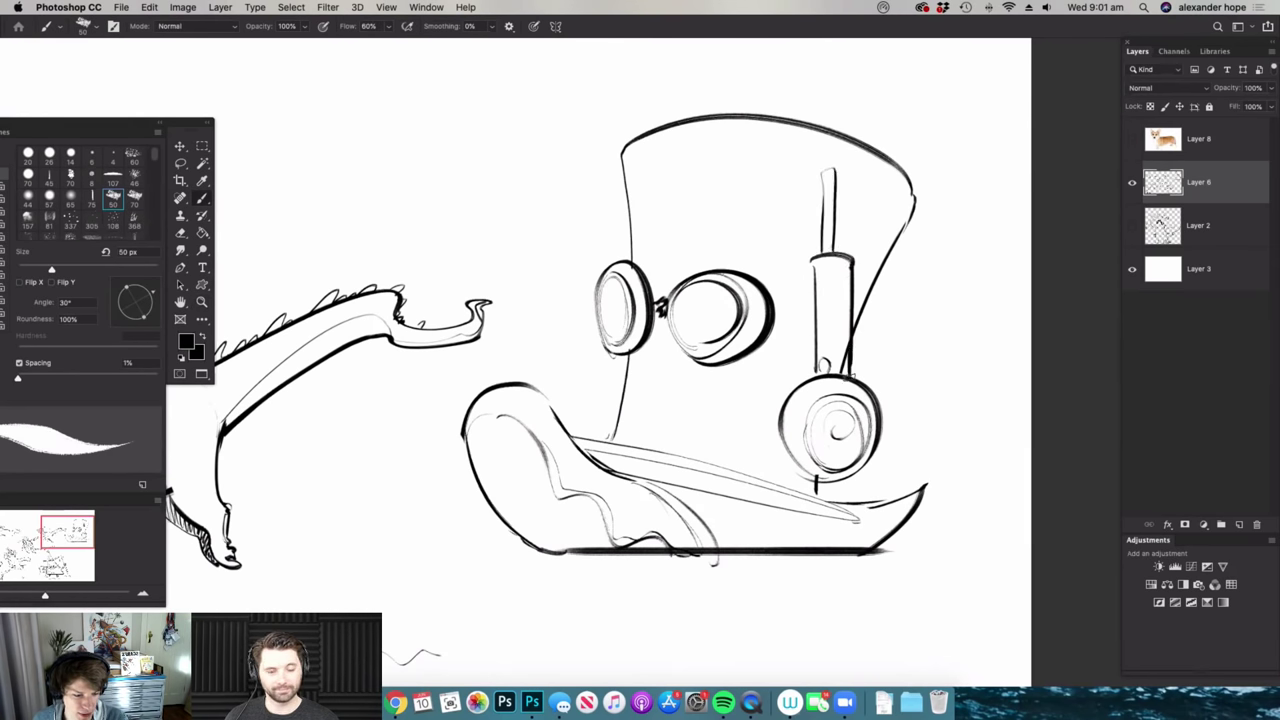
{"action": "key", "text": "e"}
{"action": "key", "text": "b"}
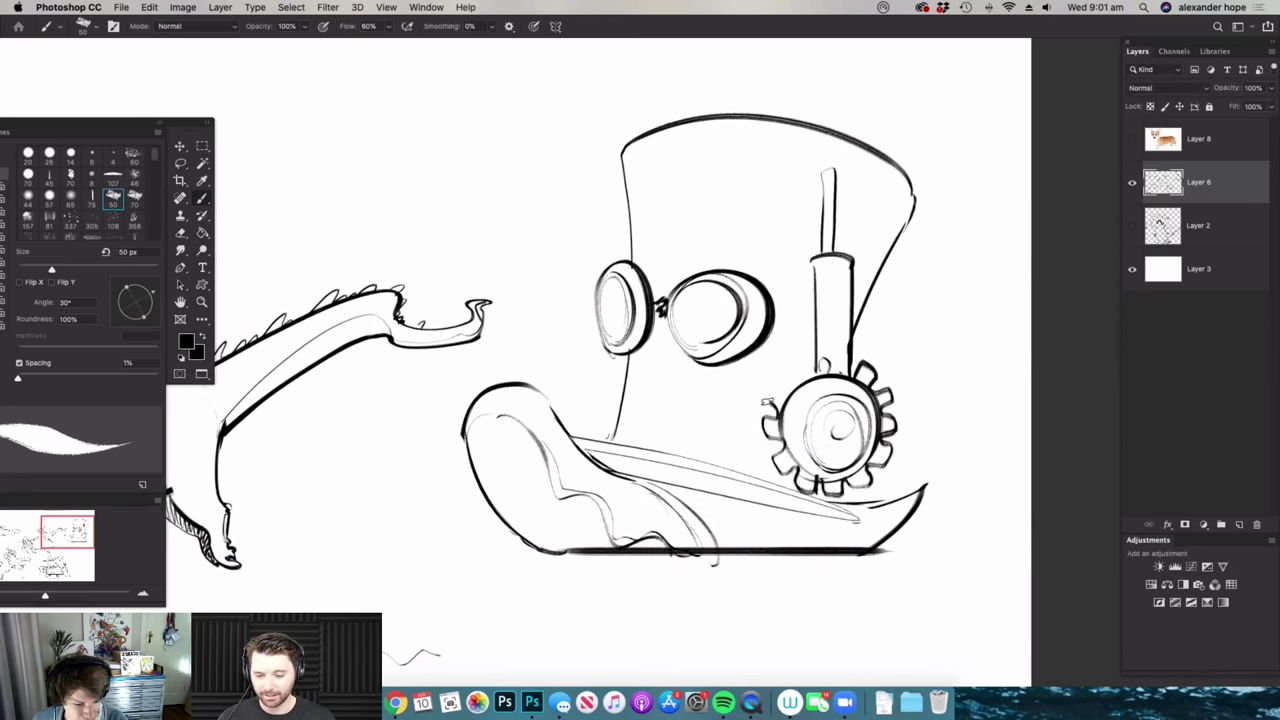
- Draw a ribbed strap between the larger goggle lens and the pipe, and thicken the pipe's rear edge
{"action": "key", "text": "super+space"}
{"action": "left_click_drag", "start_coordinate": [845, 369], "coordinate": [795, 359]}
{"action": "left_click_drag", "start_coordinate": [791, 358], "coordinate": [832, 352]}
{"action": "left_click_drag", "start_coordinate": [801, 400], "coordinate": [812, 386]}
{"action": "left_click_drag", "start_coordinate": [860, 350], "coordinate": [815, 343]}
{"action": "left_click_drag", "start_coordinate": [808, 400], "coordinate": [858, 410]}
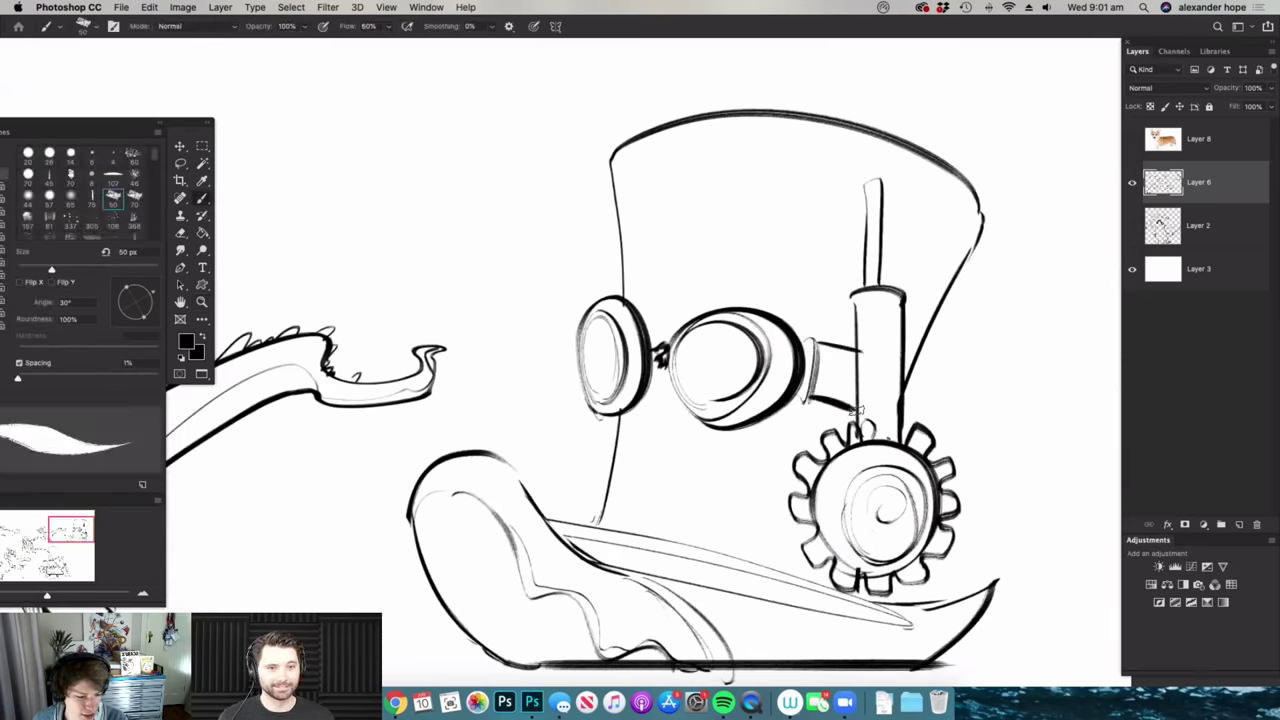
{"action": "left_click_drag", "start_coordinate": [909, 375], "coordinate": [903, 426]}
{"action": "left_click_drag", "start_coordinate": [822, 347], "coordinate": [818, 394]}
{"action": "left_click_drag", "start_coordinate": [834, 349], "coordinate": [839, 400]}
{"action": "left_click_drag", "start_coordinate": [853, 352], "coordinate": [848, 396]}
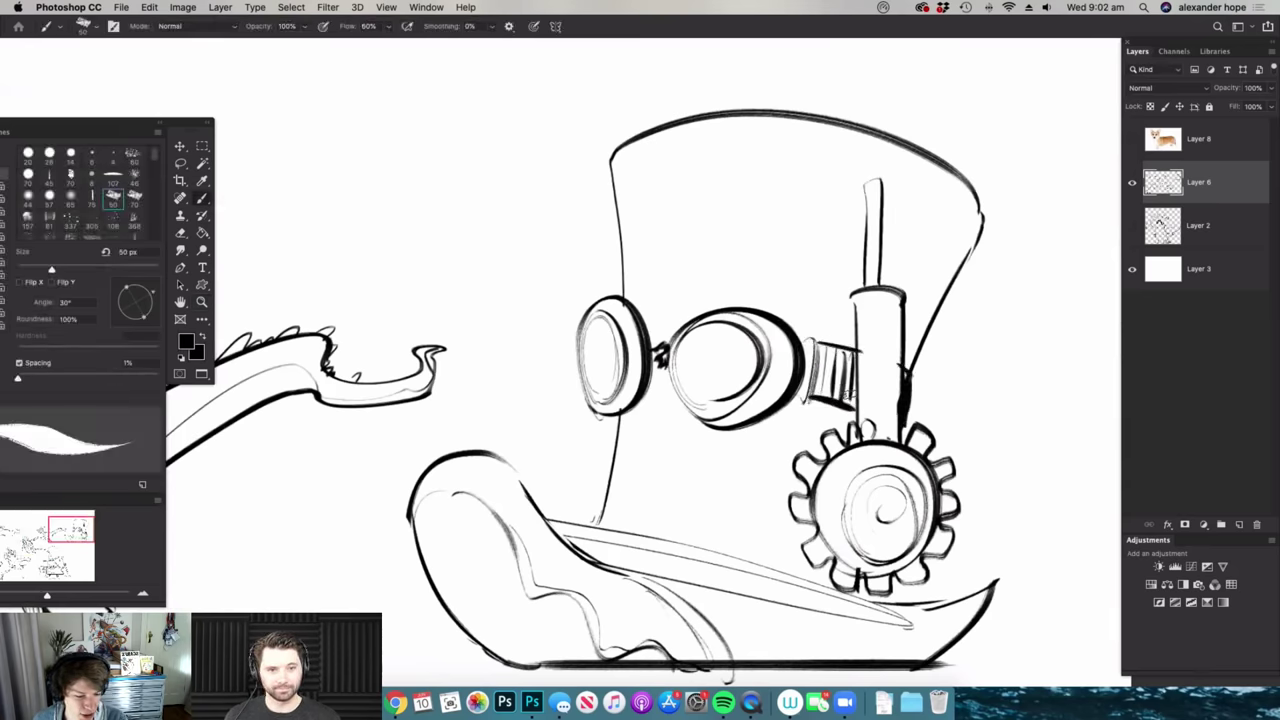
- Add a riveted band down the hat behind the pipe, and move the whole snail down and slightly right, clear of the dragon's tail
{"action": "key", "text": "super+space"}
{"action": "left_click_drag", "start_coordinate": [885, 345], "coordinate": [754, 311]}
{"action": "mouse_move", "coordinate": [663, 384]}
{"action": "left_mouse_down"}
{"action": "mouse_move", "coordinate": [637, 314]}
{"action": "mouse_move", "coordinate": [700, 349]}
{"action": "mouse_move", "coordinate": [590, 352]}
{"action": "left_mouse_up"}
{"action": "left_click_drag", "start_coordinate": [903, 353], "coordinate": [860, 350]}
{"action": "key", "text": "l"}
{"action": "mouse_move", "coordinate": [872, 278]}
{"action": "left_mouse_down"}
{"action": "mouse_move", "coordinate": [696, 420]}
{"action": "mouse_move", "coordinate": [733, 298]}
{"action": "mouse_move", "coordinate": [870, 284]}
{"action": "left_mouse_up"}
{"action": "key", "text": "v"}
{"action": "mouse_move", "coordinate": [833, 372]}
{"action": "left_mouse_down"}
{"action": "mouse_move", "coordinate": [850, 461]}
{"action": "mouse_move", "coordinate": [824, 454]}
{"action": "mouse_move", "coordinate": [898, 454]}
{"action": "left_mouse_up"}
{"action": "key", "text": "m"}
{"action": "left_click", "coordinate": [925, 428]}
- Hatch the underside of the hat brim and draw its curled rear end, cleaning up where it meets the snail's tail
{"action": "key", "text": "b"}
{"action": "key", "text": "super+space"}
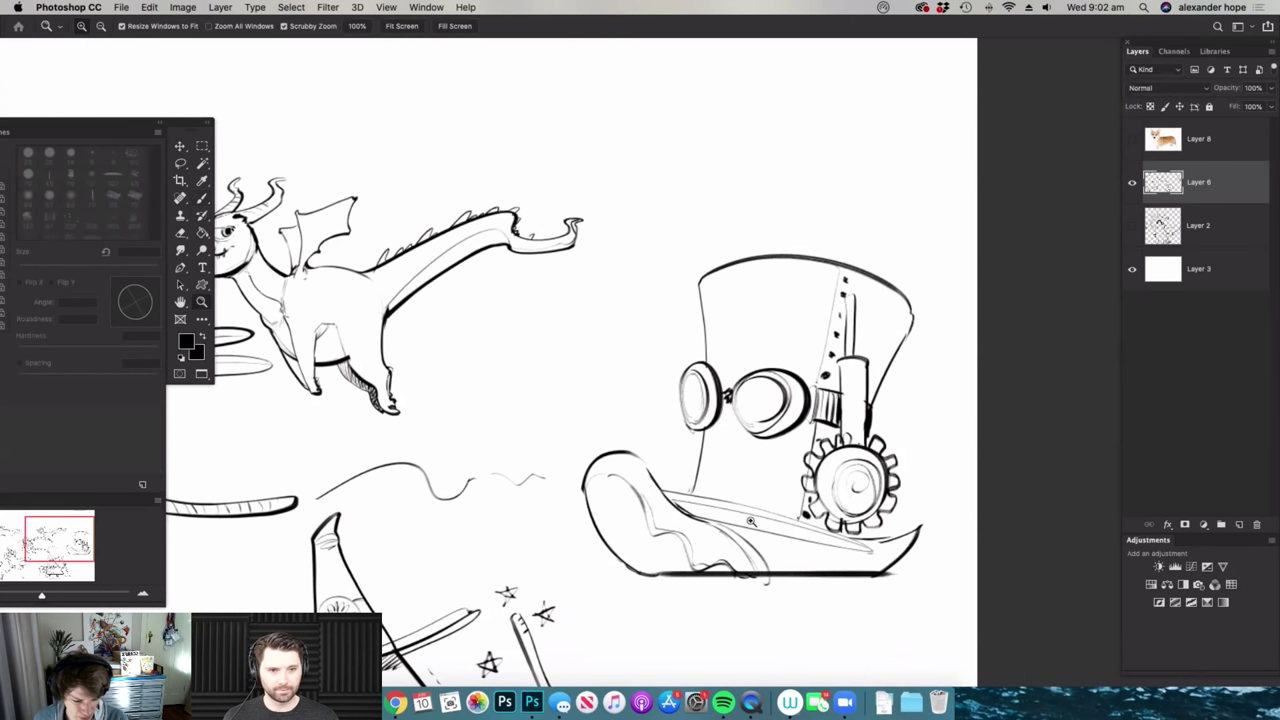
{"action": "scroll", "coordinate": [752, 520], "scroll_direction": "up", "scroll_amount": 2}
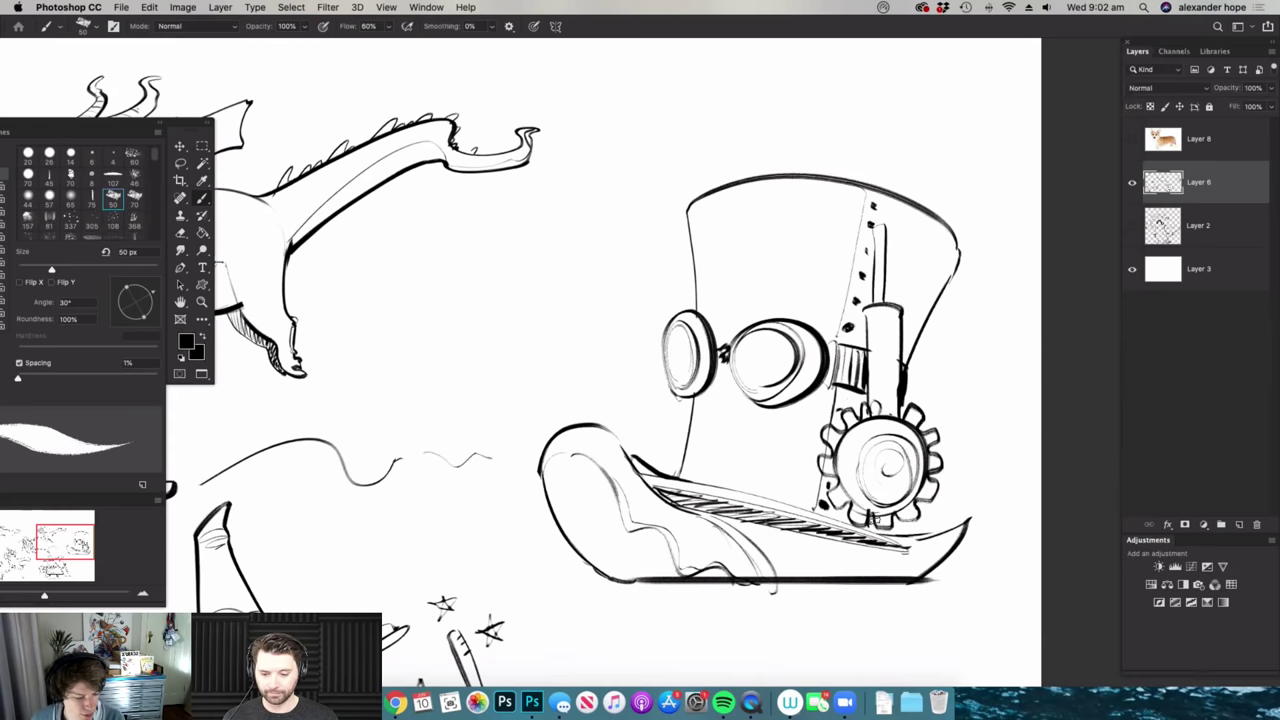
{"action": "key", "text": "e"}
{"action": "left_click_drag", "start_coordinate": [900, 535], "coordinate": [925, 532]}
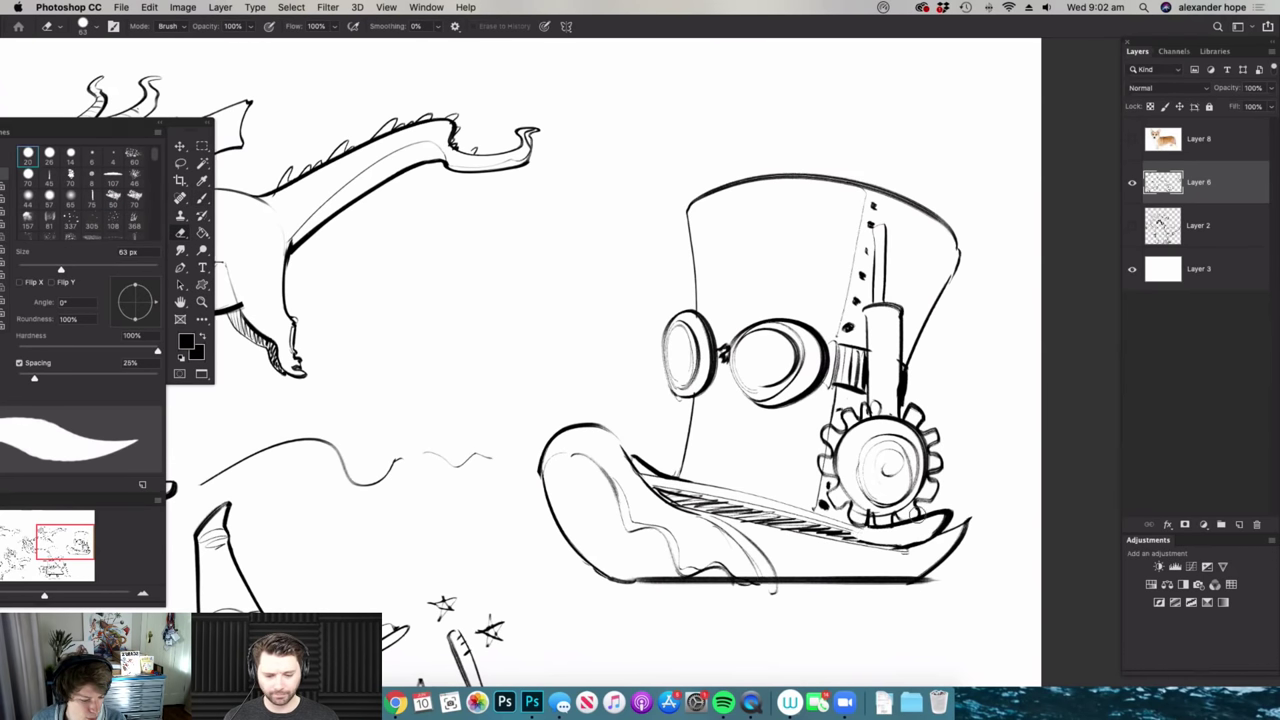
- Draw two round eyes above the snail's head, with dark pupils and a straight eyelid line across both
{"action": "key", "text": "b"}
{"action": "key", "text": "super+space"}
{"action": "left_click_drag", "start_coordinate": [566, 370], "coordinate": [595, 376]}
{"action": "key", "text": "super+space"}
{"action": "mouse_move", "coordinate": [635, 512]}
{"action": "left_mouse_down"}
{"action": "mouse_move", "coordinate": [590, 497]}
{"action": "mouse_move", "coordinate": [640, 478]}
{"action": "left_mouse_up"}
{"action": "key", "text": "super+space"}
{"action": "mouse_move", "coordinate": [562, 352]}
{"action": "left_mouse_down"}
{"action": "mouse_move", "coordinate": [545, 345]}
{"action": "mouse_move", "coordinate": [575, 360]}
{"action": "left_mouse_up"}
{"action": "mouse_move", "coordinate": [603, 345]}
{"action": "left_mouse_down"}
{"action": "mouse_move", "coordinate": [603, 360]}
{"action": "mouse_move", "coordinate": [604, 325]}
{"action": "left_mouse_up"}
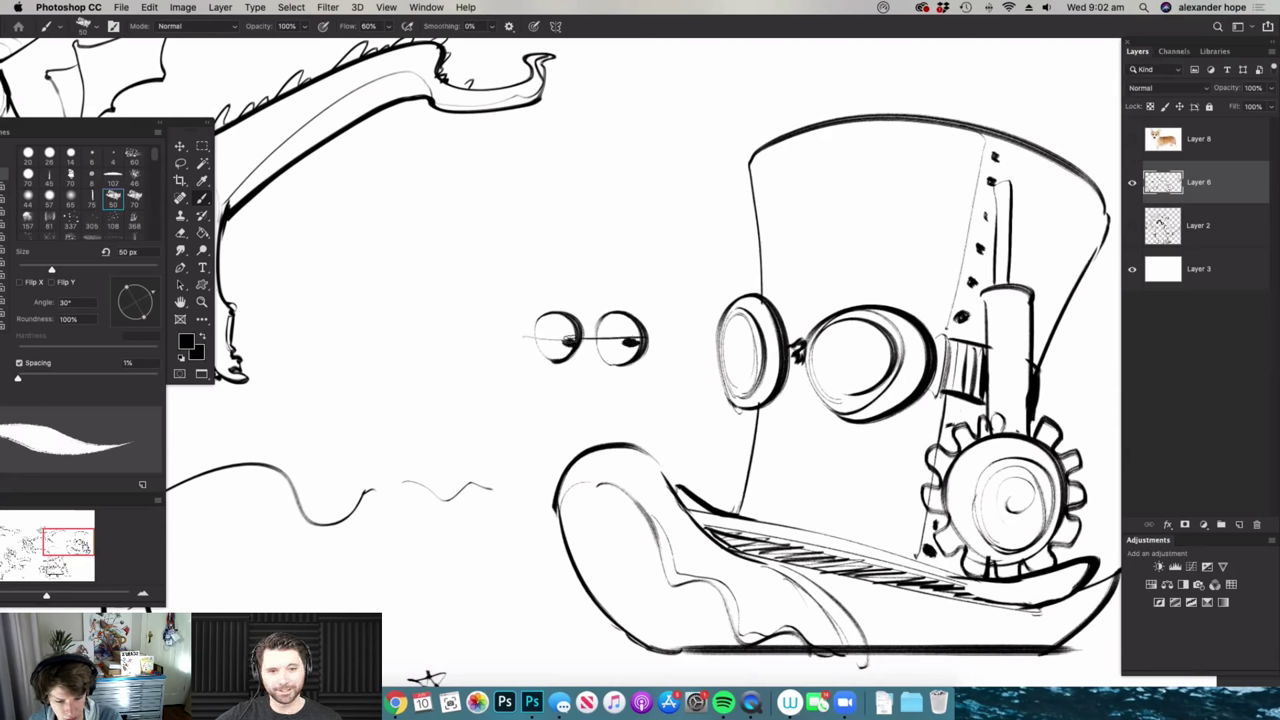
- Draw thin stalks connecting the two eyes to the top of the snail's head
{"action": "key", "text": "super+space"}
{"action": "mouse_move", "coordinate": [597, 408]}
{"action": "left_mouse_down"}
{"action": "mouse_move", "coordinate": [606, 363]}
{"action": "mouse_move", "coordinate": [592, 449]}
{"action": "left_mouse_up"}
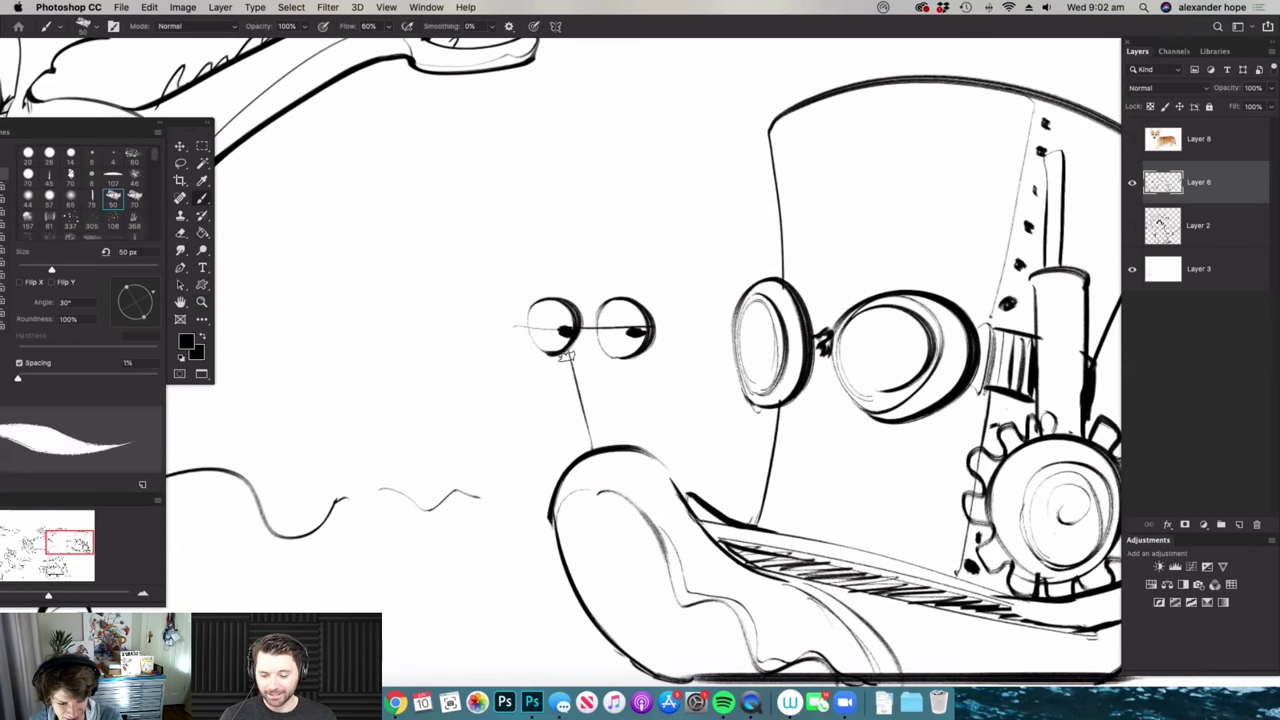
{"action": "left_click_drag", "start_coordinate": [569, 357], "coordinate": [592, 448]}
{"action": "key", "text": "super+space"}
{"action": "left_click_drag", "start_coordinate": [671, 331], "coordinate": [636, 339]}
{"action": "left_click_drag", "start_coordinate": [633, 404], "coordinate": [666, 400]}
{"action": "left_click_drag", "start_coordinate": [642, 312], "coordinate": [646, 384]}
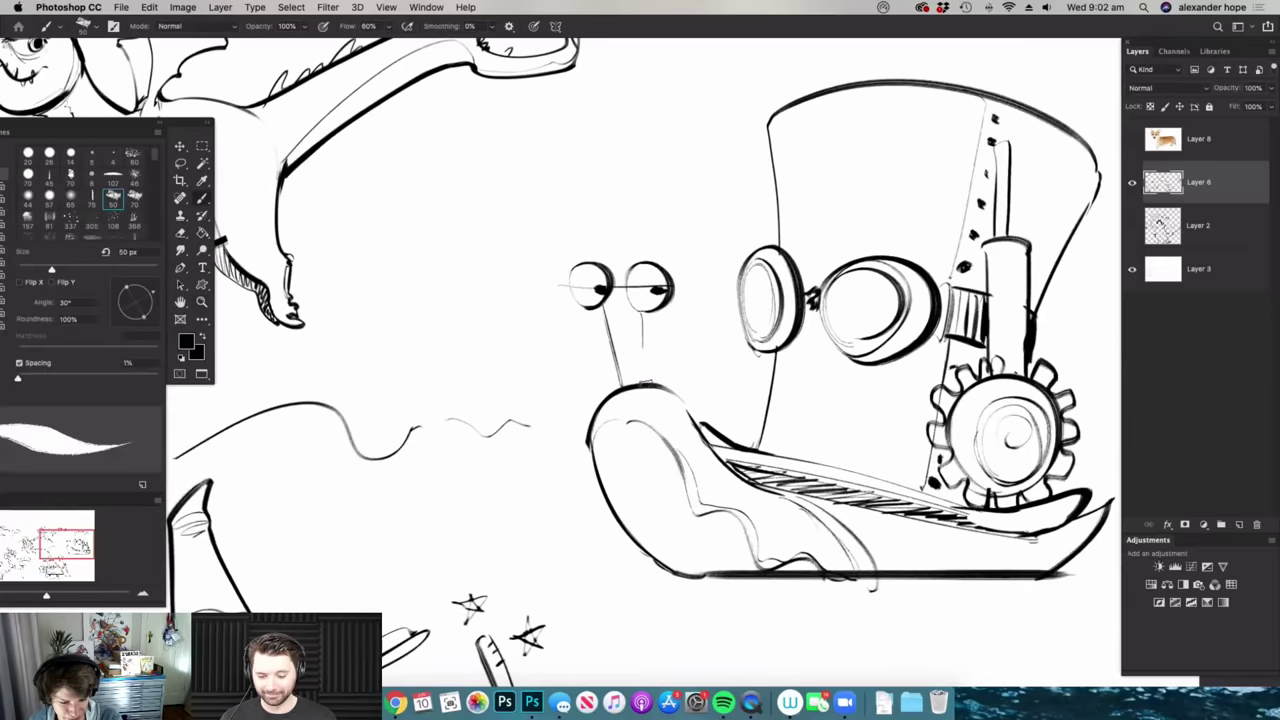
- Draw a small round mouth with a dot above it on the snail's face, trim its outline and add a curve sweeping toward the brim
{"action": "mouse_move", "coordinate": [662, 506]}
{"action": "left_mouse_down"}
{"action": "mouse_move", "coordinate": [680, 502]}
{"action": "mouse_move", "coordinate": [641, 509]}
{"action": "left_mouse_up"}
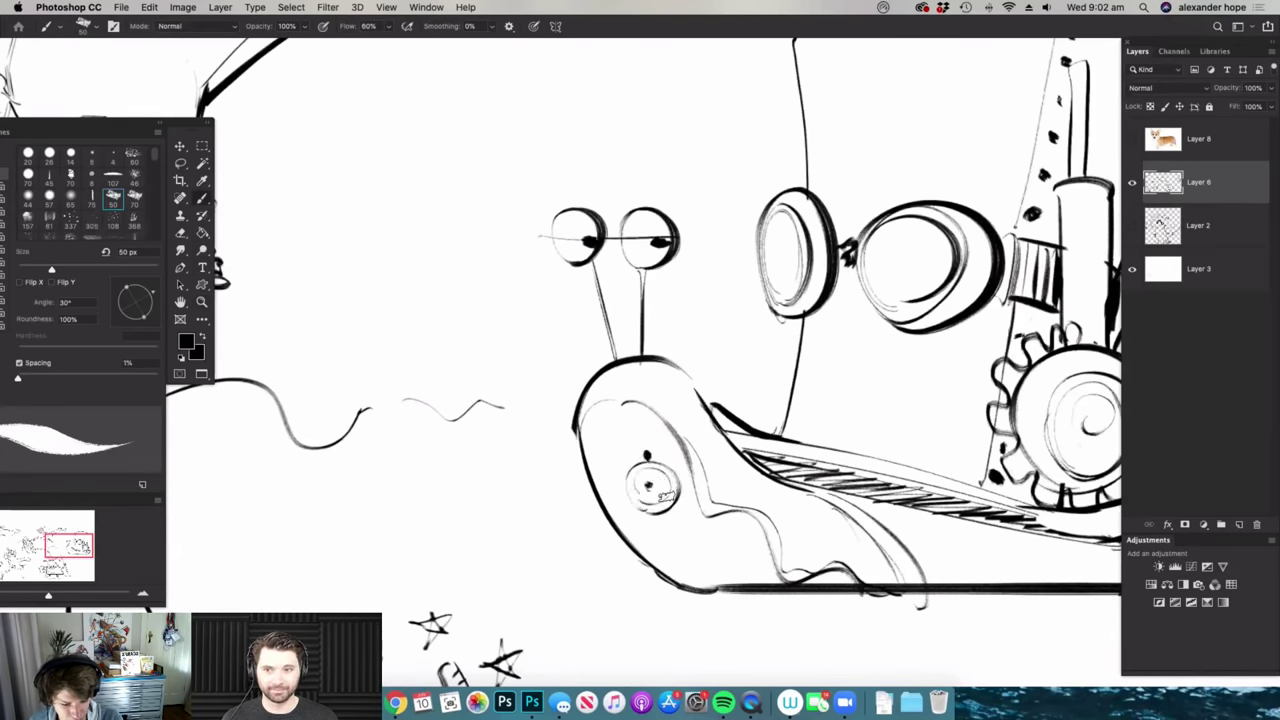
{"action": "key", "text": "e"}
{"action": "mouse_move", "coordinate": [636, 506]}
{"action": "left_mouse_down"}
{"action": "mouse_move", "coordinate": [772, 496]}
{"action": "mouse_move", "coordinate": [712, 484]}
{"action": "left_mouse_up"}
{"action": "key", "text": "b"}
{"action": "left_click_drag", "start_coordinate": [624, 284], "coordinate": [654, 290]}
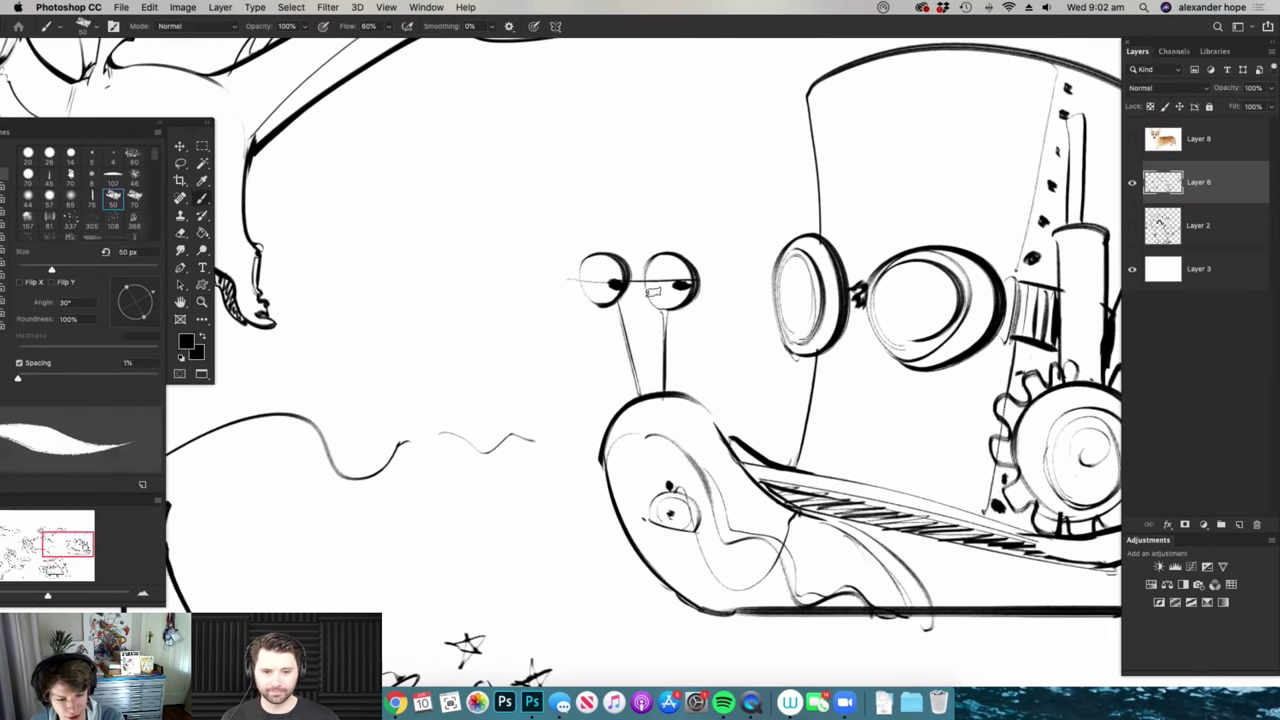
- Draw a tilted cone-shaped parasol with fold lines above the snail's eyes and a slanted pole running down to its head
{"action": "left_click_drag", "start_coordinate": [696, 428], "coordinate": [645, 427]}
{"action": "left_click_drag", "start_coordinate": [742, 318], "coordinate": [782, 321]}
{"action": "key", "text": "b"}
{"action": "left_click_drag", "start_coordinate": [569, 285], "coordinate": [775, 303]}
{"action": "left_click_drag", "start_coordinate": [573, 270], "coordinate": [744, 226]}
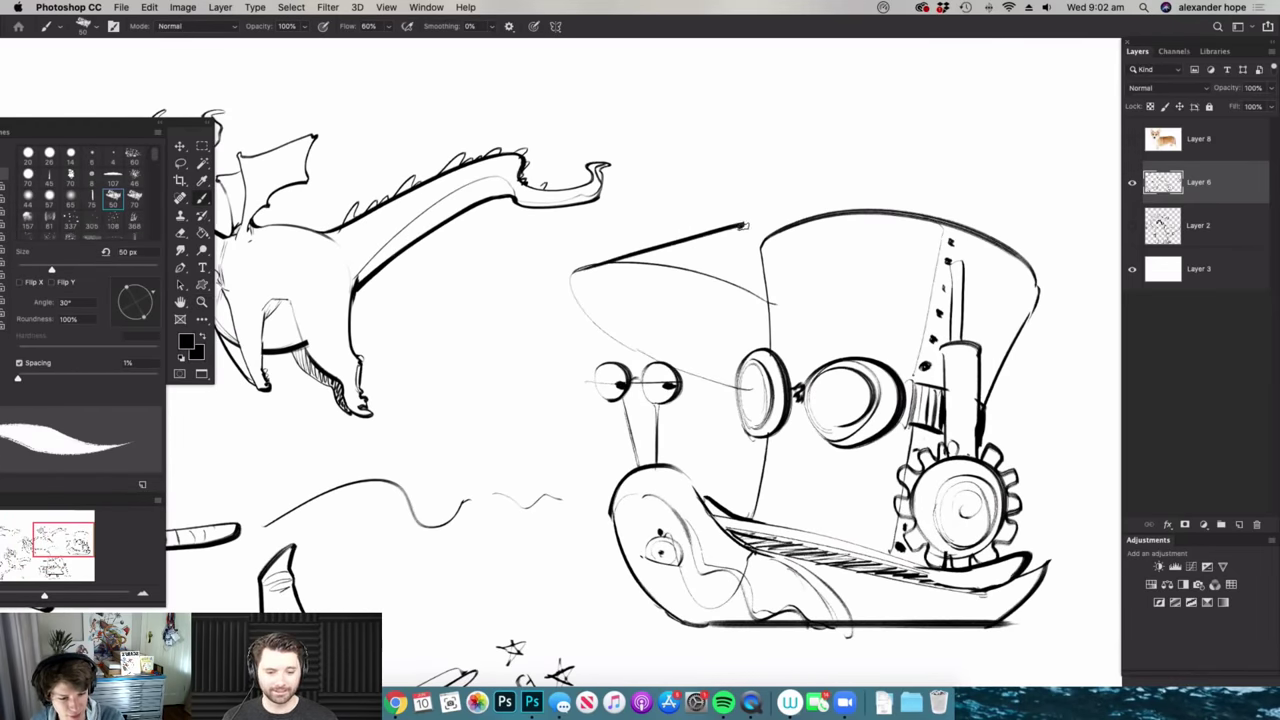
{"action": "scroll", "coordinate": [734, 266], "scroll_direction": "up", "scroll_amount": 2}
{"action": "mouse_move", "coordinate": [760, 224]}
{"action": "left_mouse_down"}
{"action": "mouse_move", "coordinate": [779, 300]}
{"action": "mouse_move", "coordinate": [682, 384]}
{"action": "left_mouse_up"}
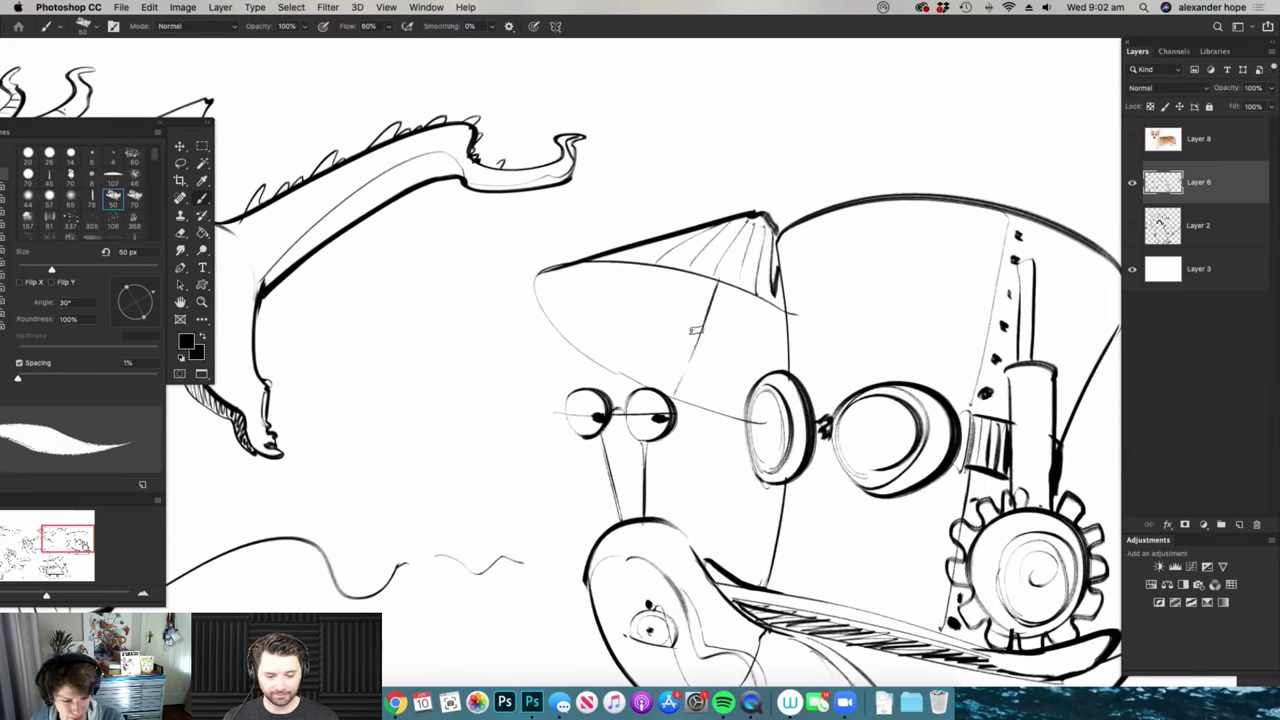
{"action": "mouse_move", "coordinate": [718, 282]}
{"action": "left_mouse_down"}
{"action": "mouse_move", "coordinate": [676, 408]}
{"action": "mouse_move", "coordinate": [680, 388]}
{"action": "left_mouse_up"}
{"action": "left_click_drag", "start_coordinate": [650, 446], "coordinate": [612, 526]}
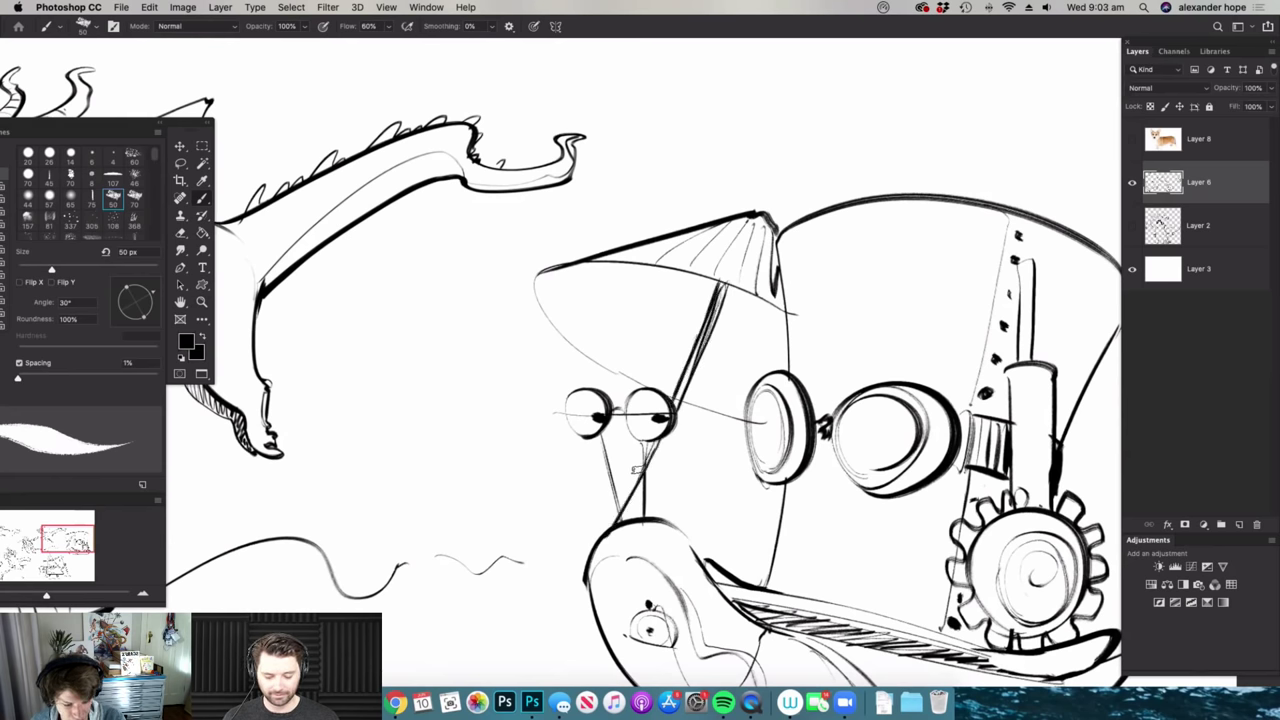
- Extend the parasol's pole below the snail's head and finish it with a thick hooked handle
{"action": "left_click_drag", "start_coordinate": [647, 449], "coordinate": [612, 528]}
{"action": "key", "text": "super+space"}
{"action": "mouse_move", "coordinate": [697, 477]}
{"action": "left_mouse_down"}
{"action": "mouse_move", "coordinate": [598, 482]}
{"action": "mouse_move", "coordinate": [651, 486]}
{"action": "left_mouse_up"}
{"action": "key", "text": "super+space"}
{"action": "left_click_drag", "start_coordinate": [604, 554], "coordinate": [646, 544]}
{"action": "mouse_move", "coordinate": [664, 486]}
{"action": "left_mouse_down"}
{"action": "mouse_move", "coordinate": [566, 491]}
{"action": "mouse_move", "coordinate": [596, 494]}
{"action": "mouse_move", "coordinate": [626, 551]}
{"action": "mouse_move", "coordinate": [656, 482]}
{"action": "mouse_move", "coordinate": [640, 544]}
{"action": "mouse_move", "coordinate": [638, 476]}
{"action": "mouse_move", "coordinate": [578, 478]}
{"action": "left_mouse_up"}
{"action": "key", "text": "super+space"}
{"action": "left_click_drag", "start_coordinate": [770, 367], "coordinate": [848, 338]}
- Erase a stray part of the parasol lines and draw a pointed tip above its peak
{"action": "key", "text": "super+space"}
{"action": "key", "text": "e"}
{"action": "key", "text": "super+space"}
{"action": "left_click_drag", "start_coordinate": [802, 384], "coordinate": [724, 384]}
{"action": "key", "text": "b"}
{"action": "key", "text": "super+space"}
{"action": "left_click_drag", "start_coordinate": [778, 353], "coordinate": [828, 353]}
{"action": "left_click_drag", "start_coordinate": [785, 272], "coordinate": [803, 242]}
{"action": "key", "text": "super+space"}
{"action": "left_click_drag", "start_coordinate": [798, 352], "coordinate": [858, 352]}
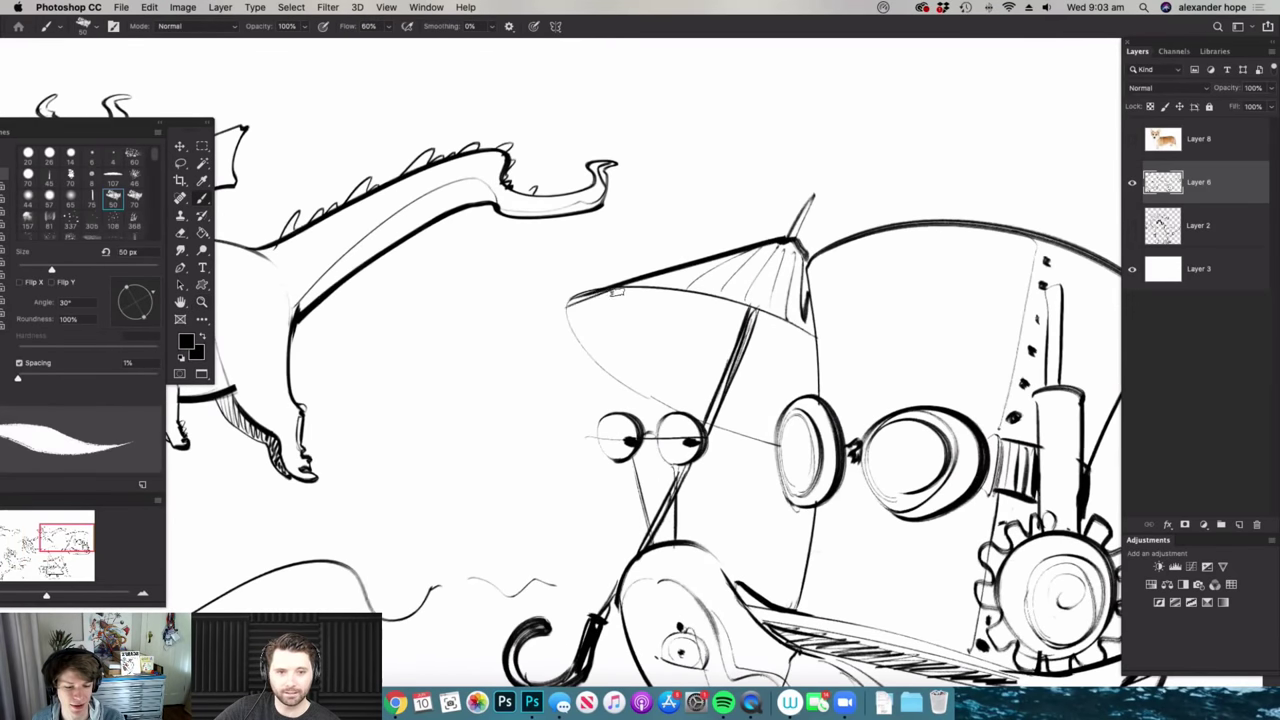
- Draw fanned rib lines across the parasol's underside and a scalloped lower edge behind the snail's eyes
{"action": "mouse_move", "coordinate": [658, 292]}
{"action": "left_mouse_down"}
{"action": "mouse_move", "coordinate": [617, 363]}
{"action": "mouse_move", "coordinate": [735, 300]}
{"action": "mouse_move", "coordinate": [772, 422]}
{"action": "left_mouse_up"}
{"action": "key", "text": "super+space"}
{"action": "mouse_move", "coordinate": [828, 350]}
{"action": "left_mouse_down"}
{"action": "mouse_move", "coordinate": [755, 347]}
{"action": "mouse_move", "coordinate": [860, 340]}
{"action": "left_mouse_up"}
{"action": "left_click_drag", "start_coordinate": [668, 350], "coordinate": [710, 350]}
{"action": "left_click_drag", "start_coordinate": [606, 332], "coordinate": [613, 347]}
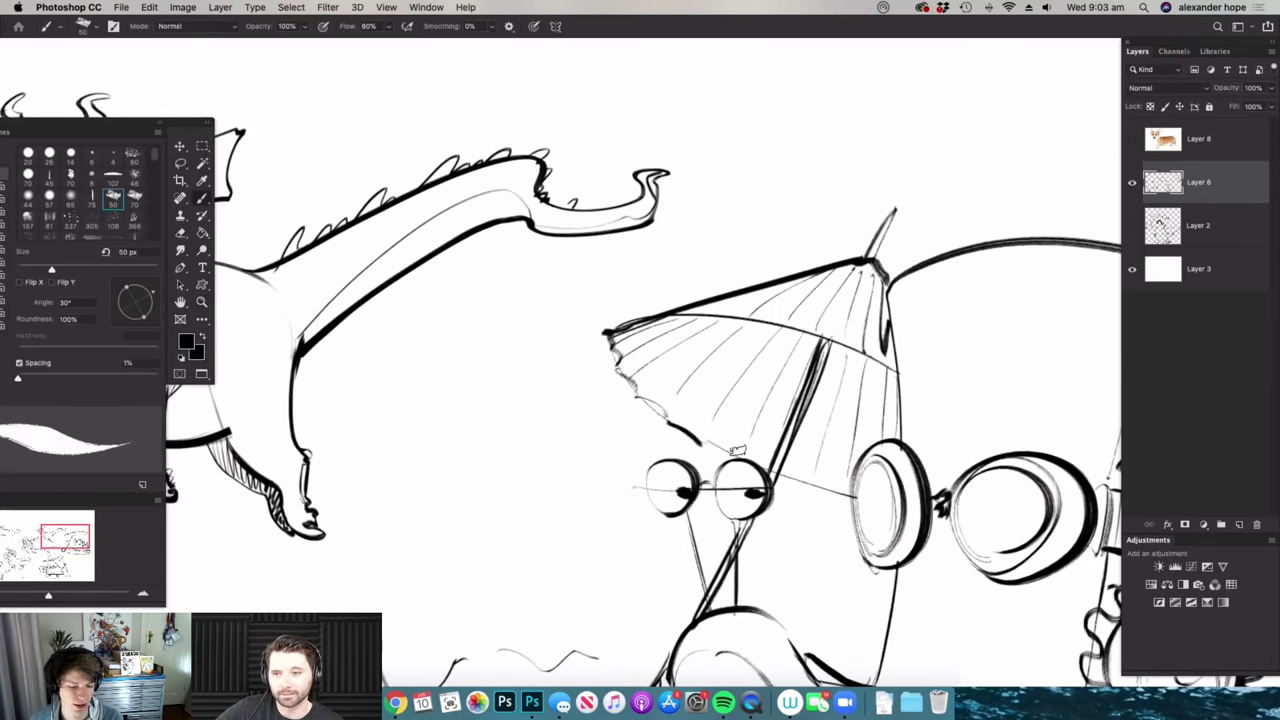
{"action": "left_click_drag", "start_coordinate": [703, 443], "coordinate": [812, 486]}
{"action": "mouse_move", "coordinate": [812, 486]}
{"action": "left_mouse_down"}
{"action": "mouse_move", "coordinate": [857, 498]}
{"action": "mouse_move", "coordinate": [842, 468]}
{"action": "mouse_move", "coordinate": [818, 466]}
{"action": "left_mouse_up"}
{"action": "key", "text": "super+space"}
{"action": "left_click_drag", "start_coordinate": [877, 342], "coordinate": [915, 340]}
{"action": "mouse_move", "coordinate": [843, 324]}
{"action": "left_mouse_down"}
{"action": "mouse_move", "coordinate": [860, 357]}
{"action": "mouse_move", "coordinate": [702, 398]}
{"action": "left_mouse_up"}
{"action": "key", "text": "super+space"}
{"action": "scroll", "coordinate": [818, 403], "scroll_direction": "up", "scroll_amount": 6}
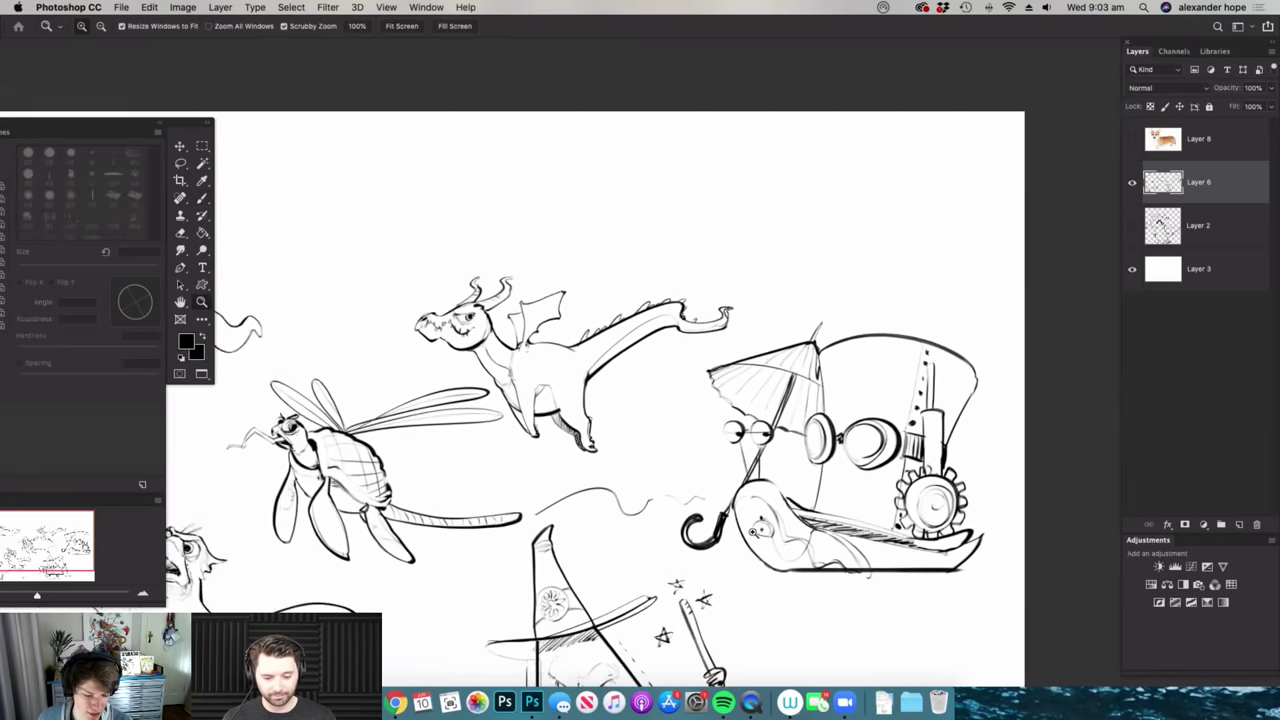
- Draw a half-round cog with rounded teeth rising from the top of the snail's hat, with curved detail inside
{"action": "key", "text": "z"}
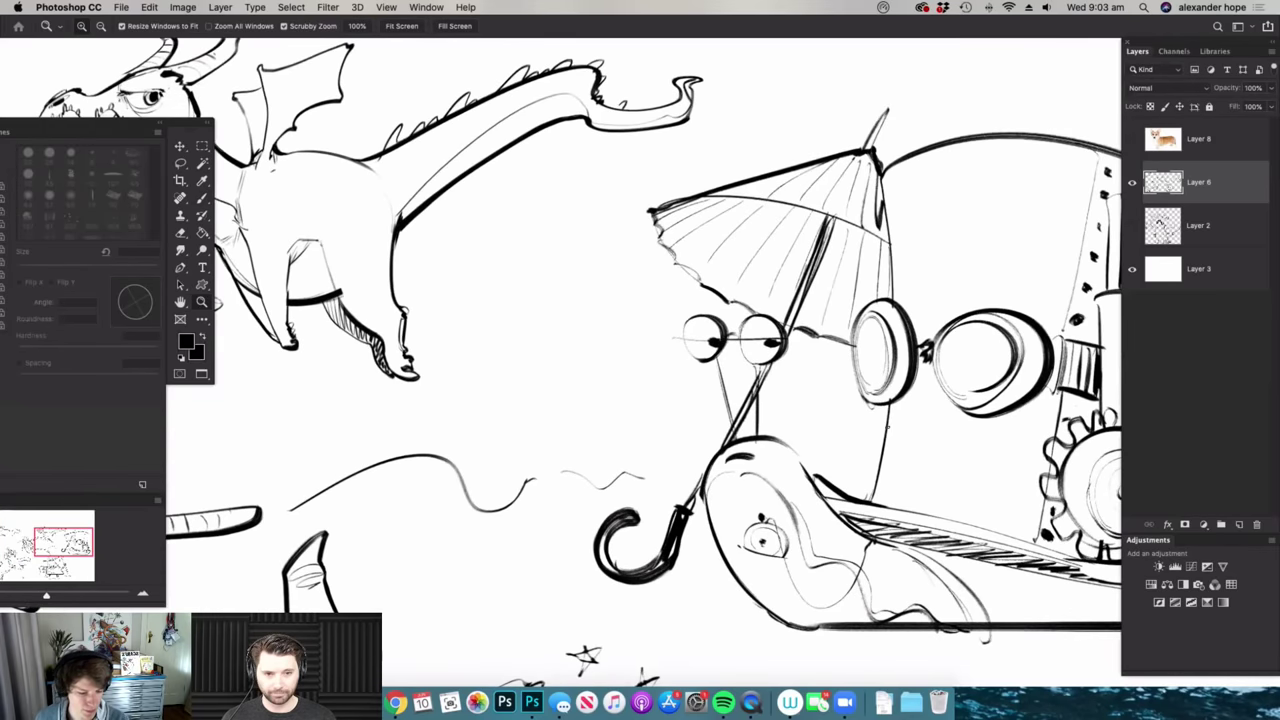
{"action": "scroll", "coordinate": [760, 445], "scroll_direction": "down", "scroll_amount": 5}
{"action": "key", "text": "b"}
{"action": "scroll", "coordinate": [848, 305], "scroll_direction": "up", "scroll_amount": 5}
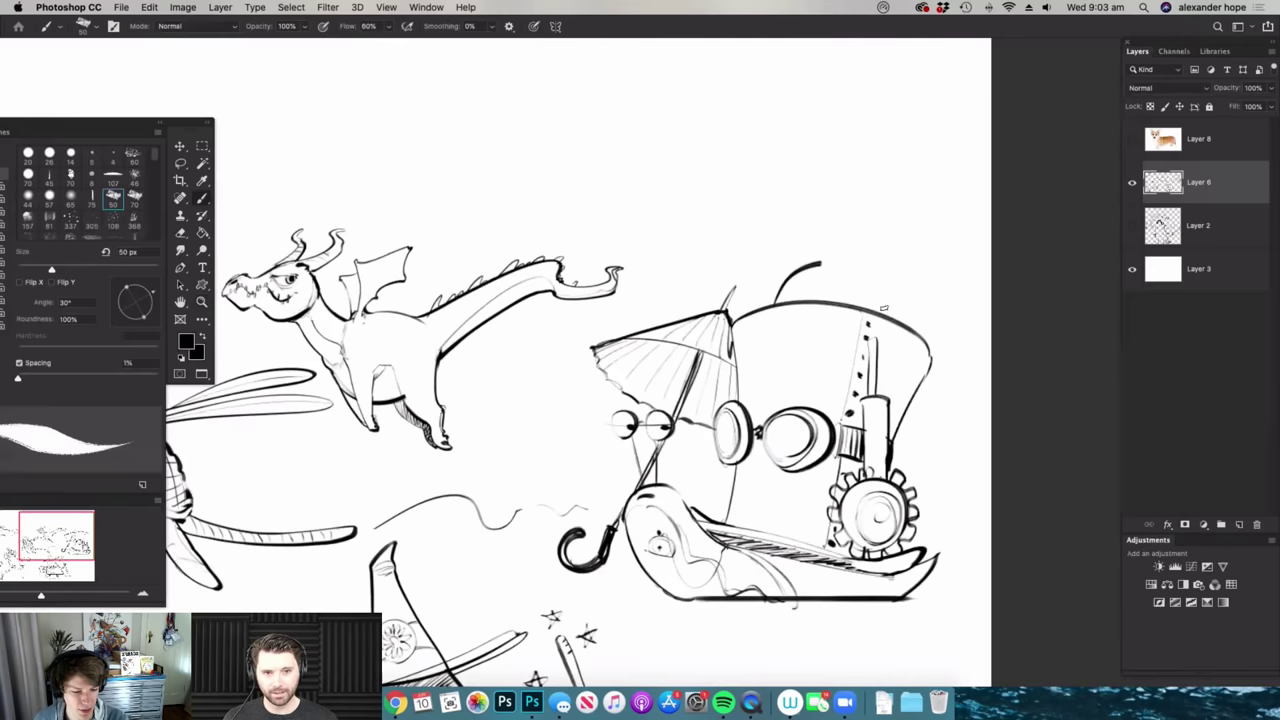
{"action": "scroll", "coordinate": [848, 305], "scroll_direction": "up", "scroll_amount": 1}
{"action": "left_click_drag", "start_coordinate": [836, 224], "coordinate": [862, 248]}
{"action": "left_click_drag", "start_coordinate": [882, 250], "coordinate": [898, 238]}
{"action": "left_click_drag", "start_coordinate": [772, 262], "coordinate": [766, 278]}
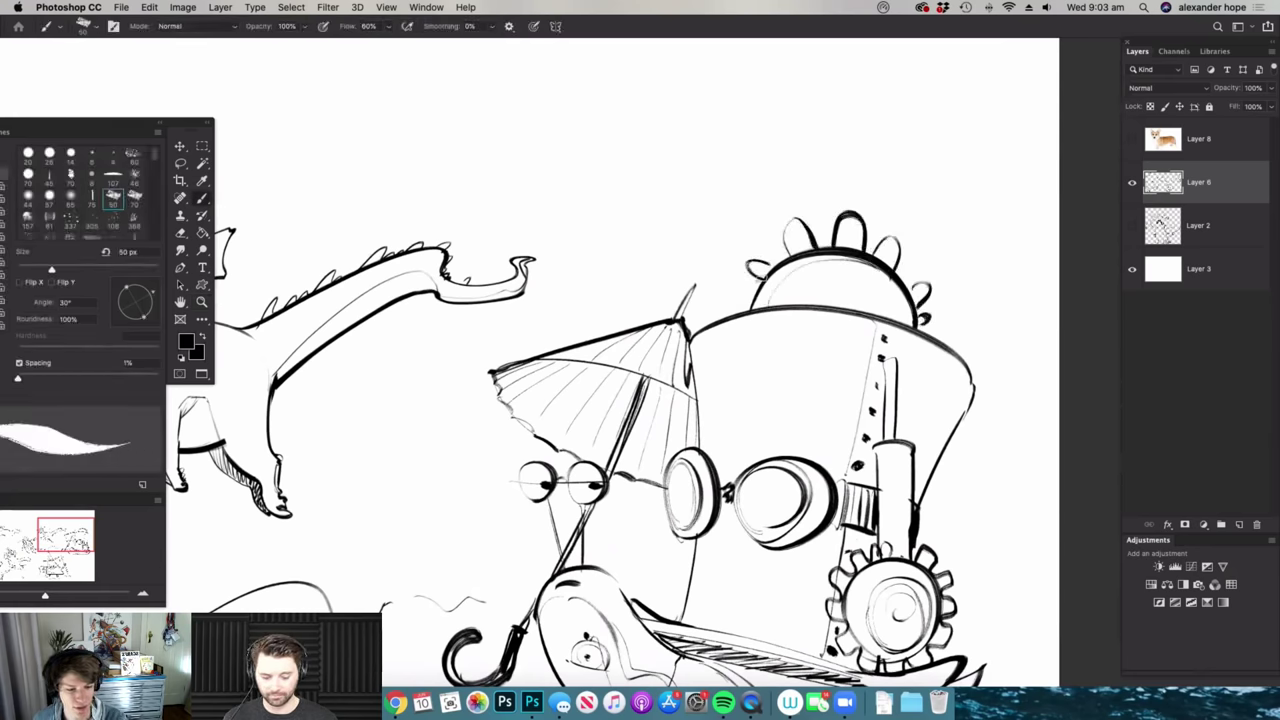
{"action": "scroll", "coordinate": [845, 326], "scroll_direction": "down", "scroll_amount": 3}
{"action": "scroll", "coordinate": [870, 328], "scroll_direction": "up", "scroll_amount": 3}
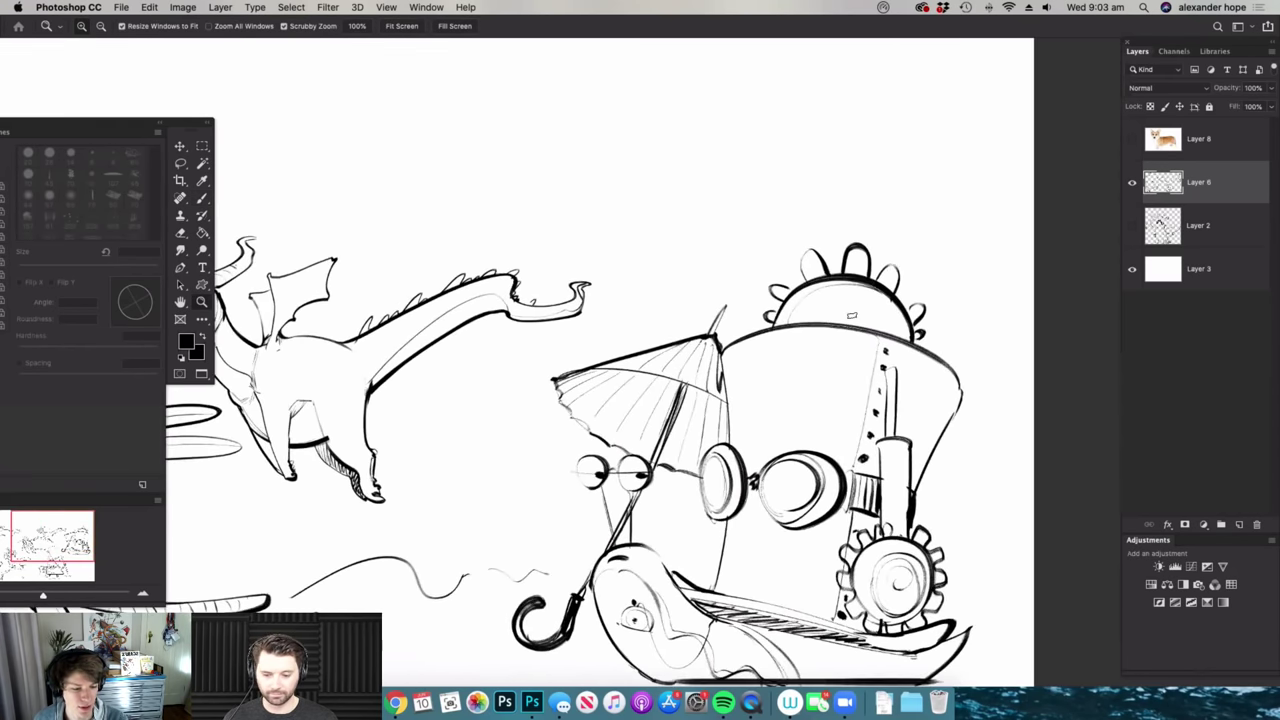
{"action": "left_click_drag", "start_coordinate": [953, 372], "coordinate": [880, 390]}
{"action": "left_click_drag", "start_coordinate": [890, 453], "coordinate": [838, 447]}
{"action": "scroll", "coordinate": [945, 392], "scroll_direction": "down", "scroll_amount": 3}
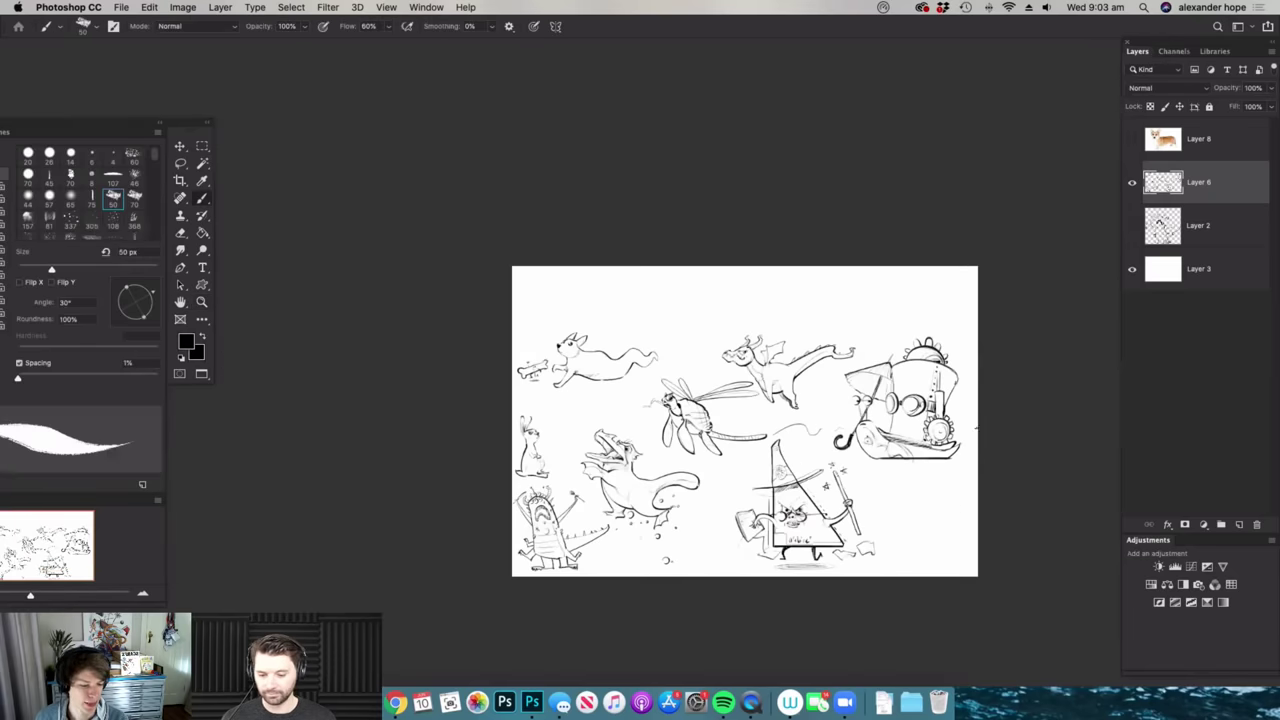
- Lasso the snail, move it to the page's lower right beside the wizard-hat creature and shrink it slightly
{"action": "key", "text": "l"}
{"action": "left_click_drag", "start_coordinate": [952, 371], "coordinate": [986, 345]}
{"action": "mouse_move", "coordinate": [962, 327]}
{"action": "left_mouse_down"}
{"action": "mouse_move", "coordinate": [947, 549]}
{"action": "mouse_move", "coordinate": [777, 508]}
{"action": "mouse_move", "coordinate": [772, 468]}
{"action": "left_mouse_up"}
{"action": "mouse_move", "coordinate": [775, 410]}
{"action": "left_mouse_down"}
{"action": "mouse_move", "coordinate": [950, 300]}
{"action": "mouse_move", "coordinate": [955, 482]}
{"action": "left_mouse_up"}
{"action": "key", "text": "ctrl+t"}
{"action": "key", "text": "Return"}
- Sketch a long-necked bird outline with a pointed beak, rounded body and upturned tail in the page's empty upper right
{"action": "key", "text": "z"}
{"action": "left_click", "coordinate": [918, 243]}
{"action": "left_click", "coordinate": [922, 252]}
{"action": "key", "text": "b"}
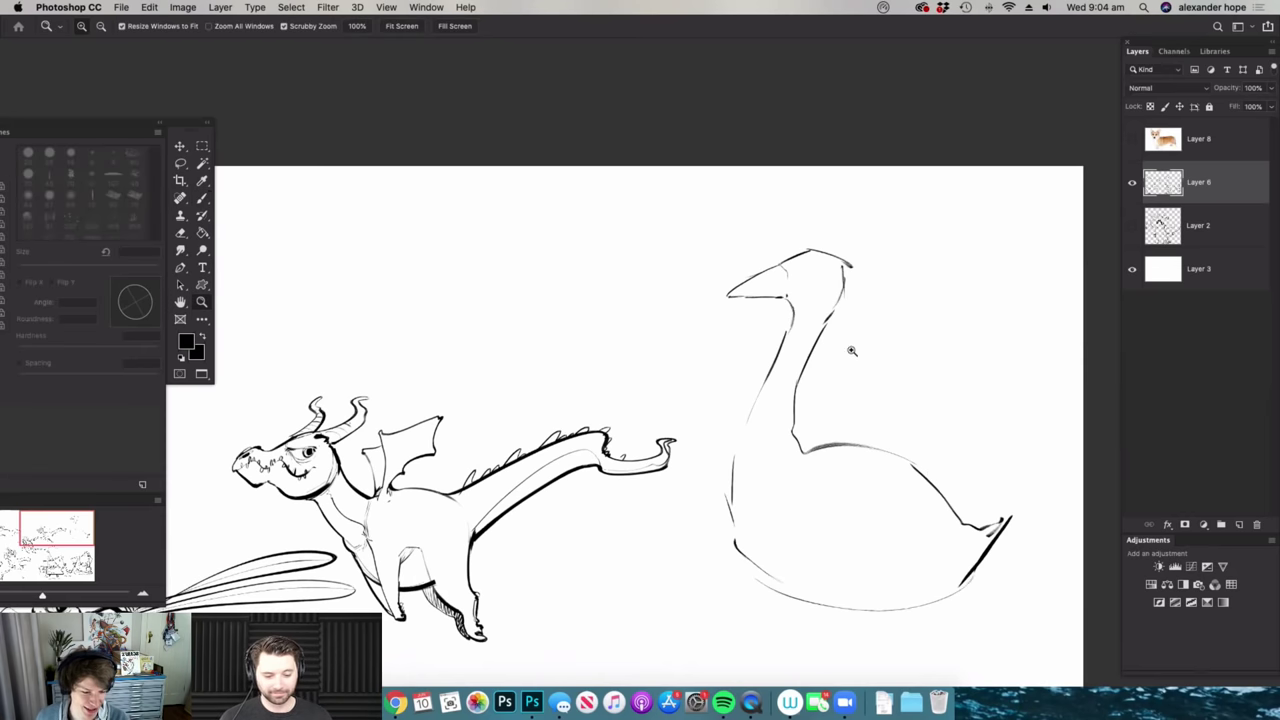
{"action": "left_click_drag", "start_coordinate": [853, 348], "coordinate": [755, 352]}
{"action": "left_click_drag", "start_coordinate": [902, 493], "coordinate": [960, 492]}
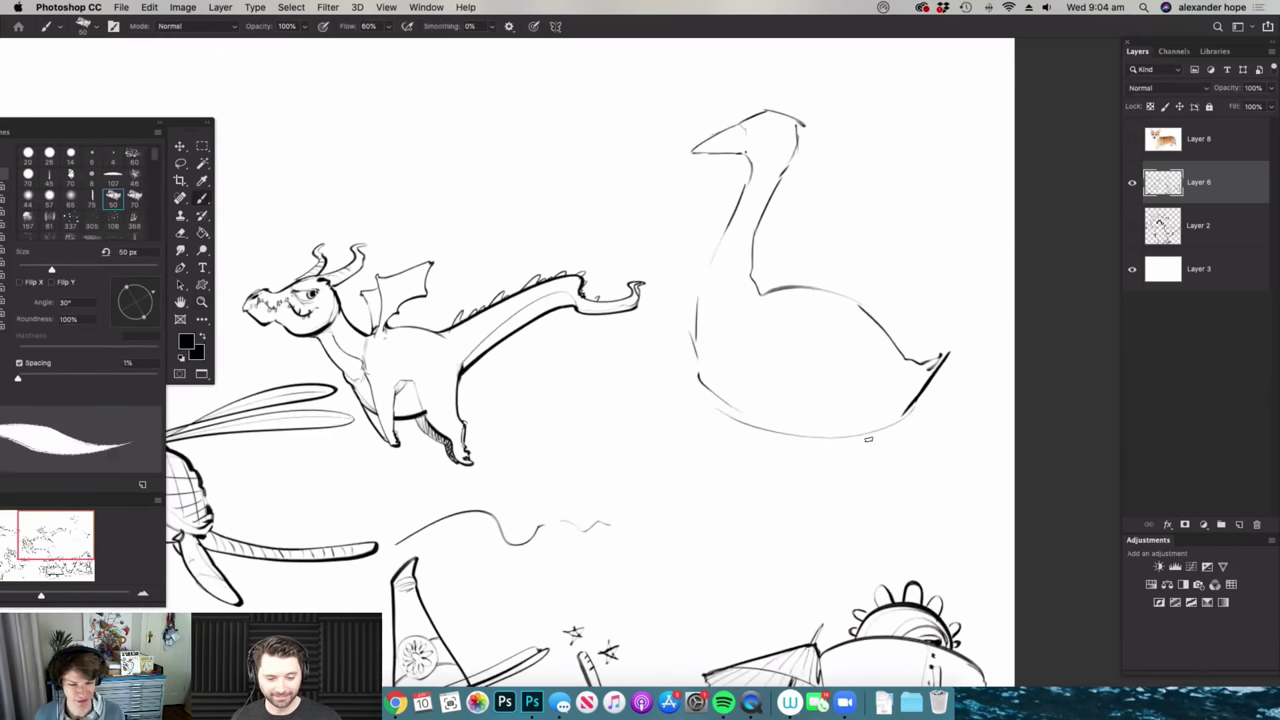
{"action": "scroll", "coordinate": [903, 380], "scroll_direction": "down", "scroll_amount": 2}
{"action": "scroll", "coordinate": [903, 380], "scroll_direction": "down", "scroll_amount": 3}
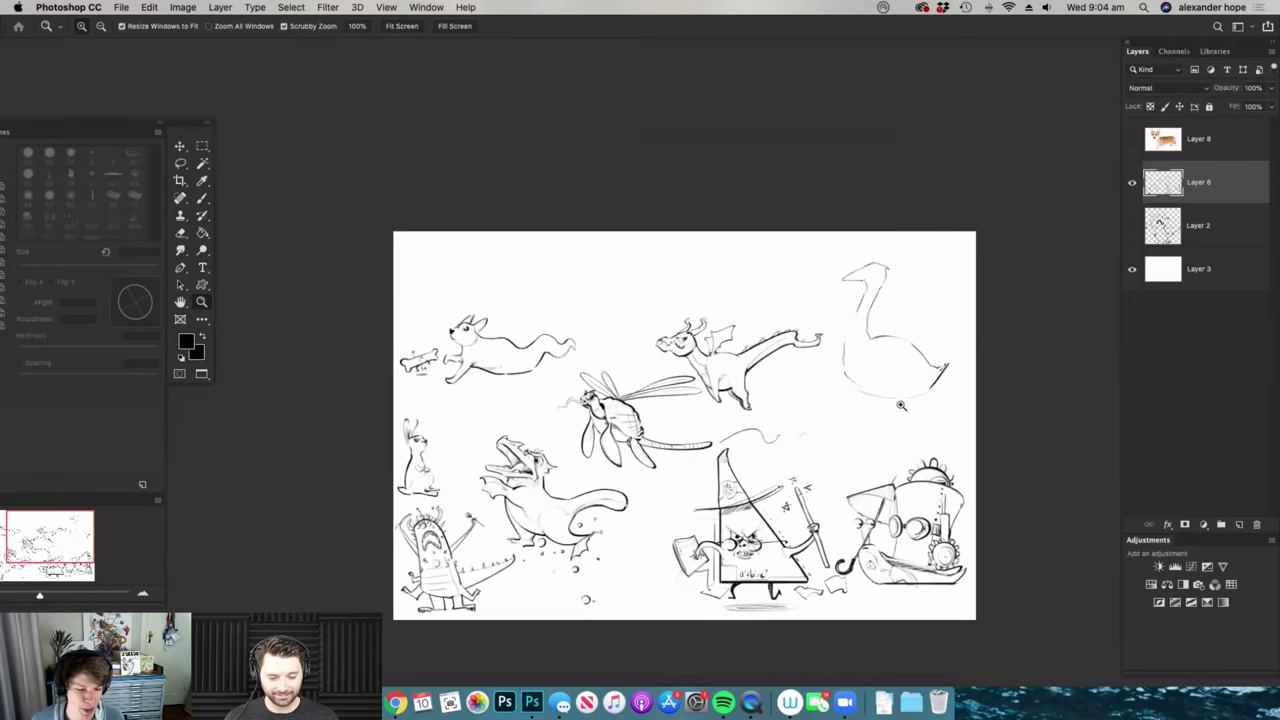
{"action": "scroll", "coordinate": [926, 251], "scroll_direction": "up", "scroll_amount": 3}
{"action": "scroll", "coordinate": [892, 323], "scroll_direction": "down", "scroll_amount": 3}
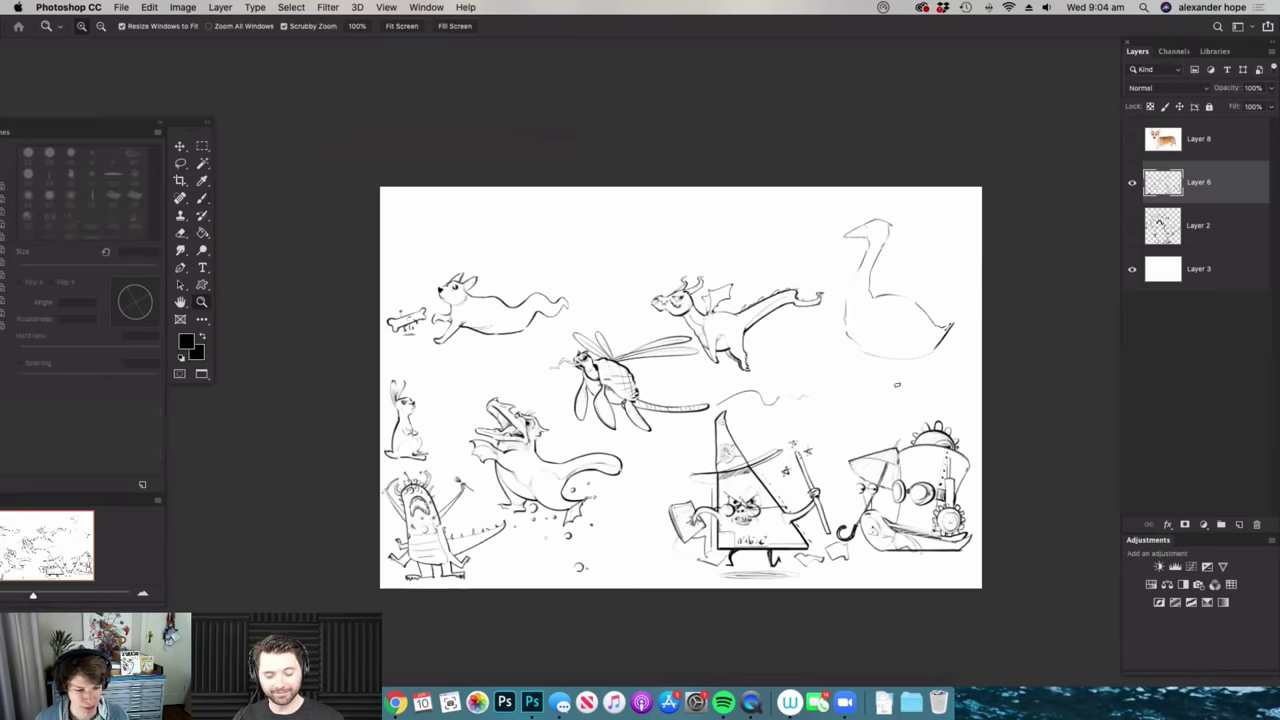
{"action": "scroll", "coordinate": [905, 315], "scroll_direction": "up", "scroll_amount": 3}
- Switch to Chrome, search Google Images for "bear" and copy the Wikipedia brown bear photo
{"action": "left_click", "coordinate": [396, 703]}
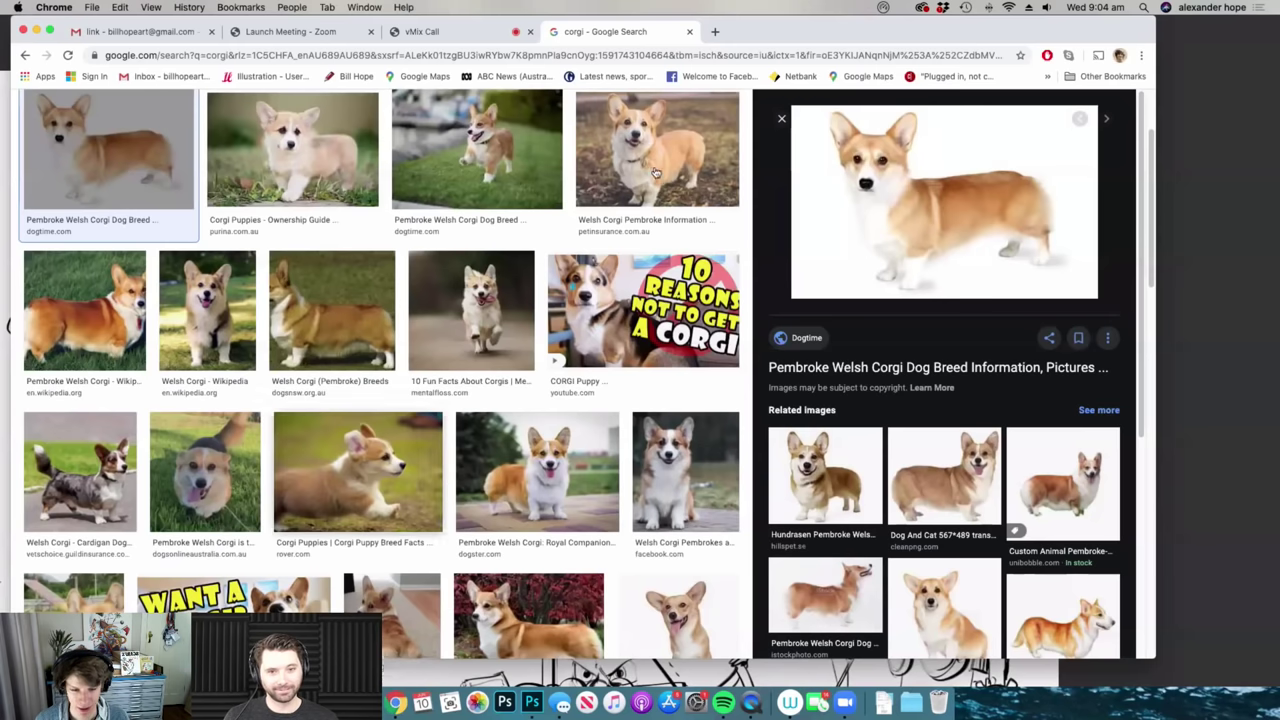
{"action": "scroll", "coordinate": [523, 120], "scroll_direction": "up", "scroll_amount": 2}
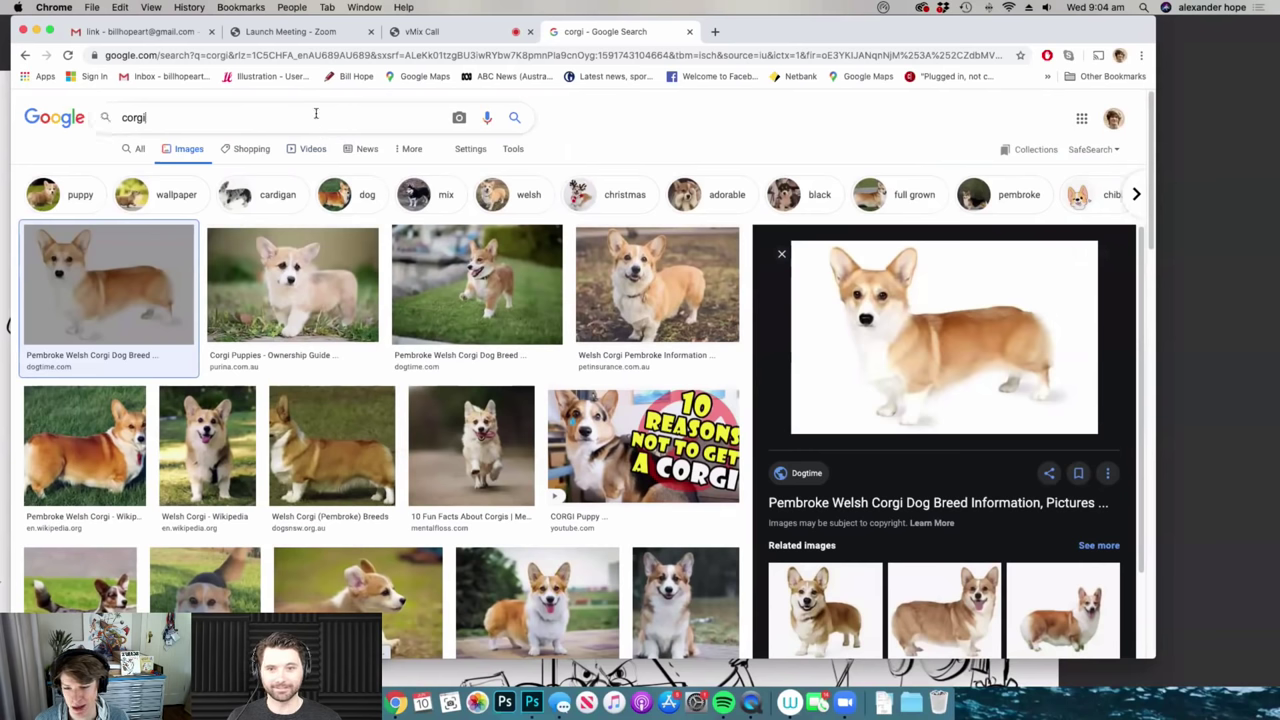
{"action": "key", "text": "super+a"}
{"action": "type", "text": "bear"}
{"action": "key", "text": "Return"}
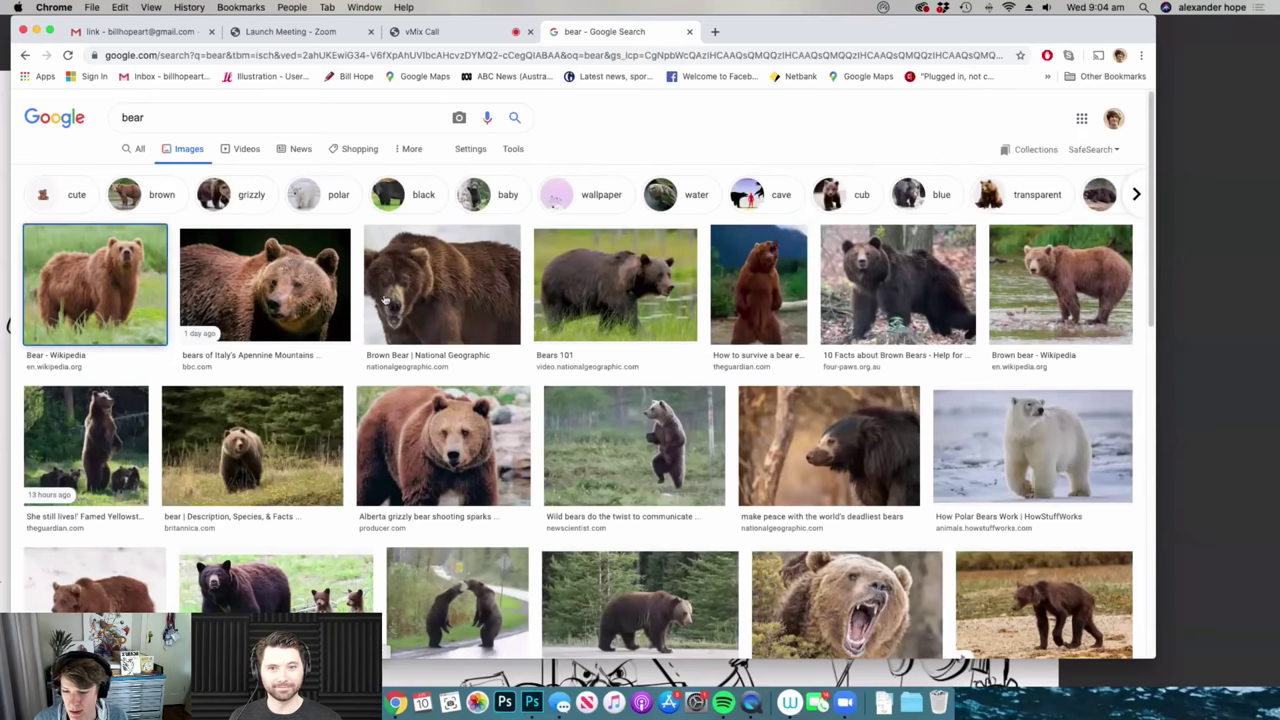
{"action": "left_click", "coordinate": [155, 273]}
{"action": "right_click", "coordinate": [878, 268]}
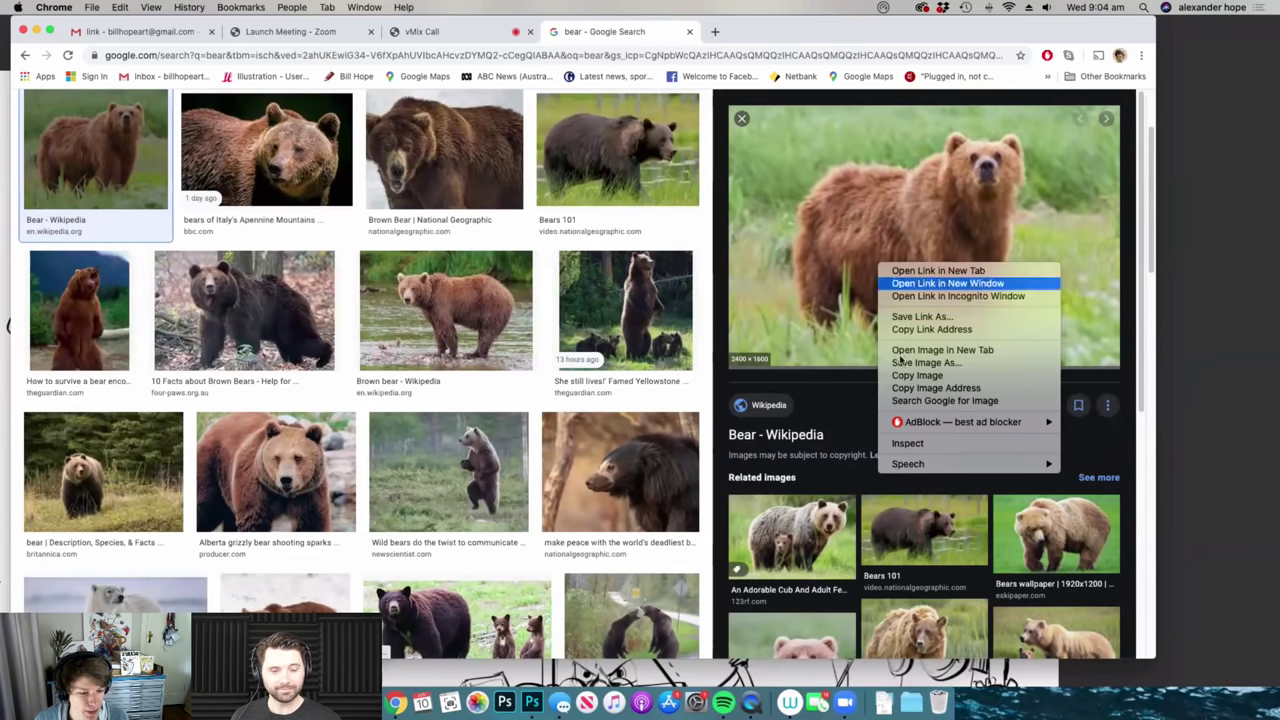
{"action": "left_click", "coordinate": [920, 386]}
- Switch back to Photoshop, paste the bear photo and scale it down above the leaping dog-like creature
{"action": "key", "text": "super+Tab"}
{"action": "key", "text": "super+v"}
{"action": "key", "text": "v"}
{"action": "left_click_drag", "start_coordinate": [703, 378], "coordinate": [731, 292]}
{"action": "key", "text": "z"}
{"action": "left_click_drag", "start_coordinate": [831, 292], "coordinate": [509, 170]}
{"action": "left_click_drag", "start_coordinate": [509, 170], "coordinate": [730, 290]}
{"action": "key", "text": "v"}
{"action": "left_click_drag", "start_coordinate": [958, 498], "coordinate": [781, 380]}
{"action": "left_click_drag", "start_coordinate": [752, 325], "coordinate": [403, 256]}
{"action": "key", "text": "Return"}
{"action": "key", "text": "z"}
{"action": "key", "text": "v"}
{"action": "key", "text": "z"}
{"action": "left_click_drag", "start_coordinate": [688, 245], "coordinate": [620, 240]}
{"action": "key", "text": "v"}
- On a new layer beside the bear photo, sketch a small circle for the head and a large oval for the body
{"action": "left_click", "coordinate": [1238, 525]}
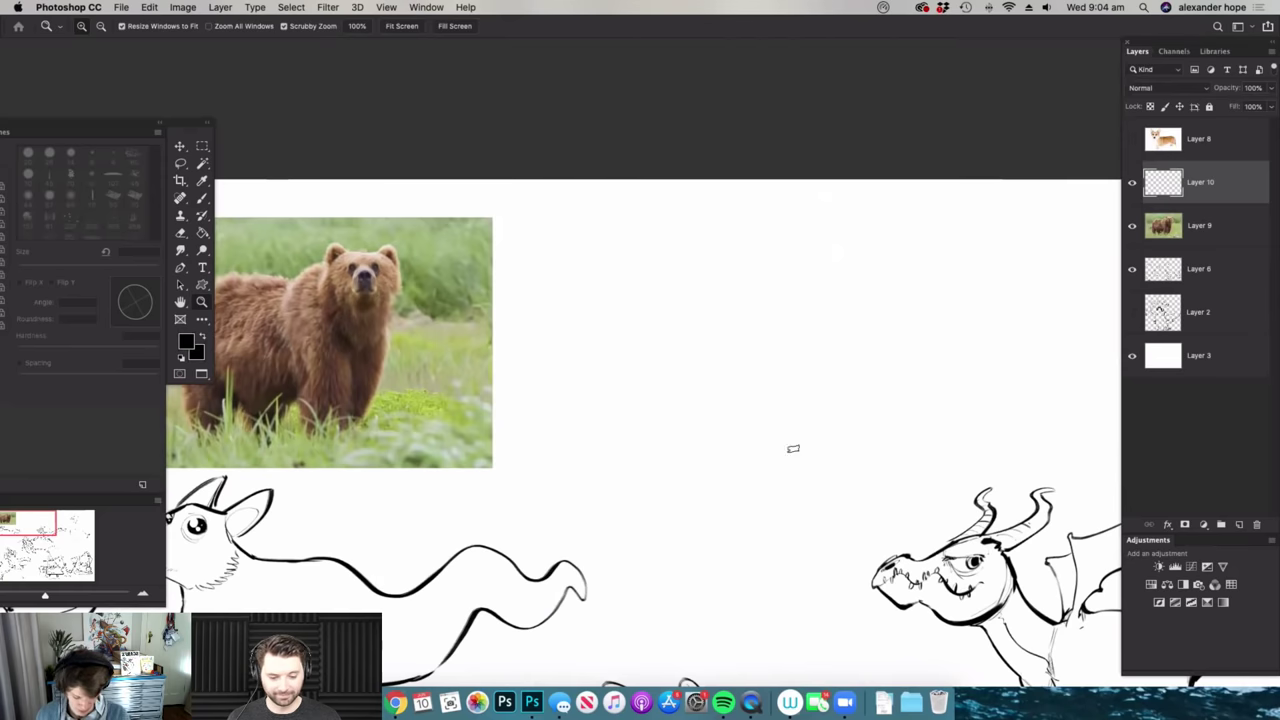
{"action": "key", "text": "b"}
{"action": "scroll", "coordinate": [683, 218], "scroll_direction": "down", "scroll_amount": 1}
{"action": "mouse_move", "coordinate": [624, 276]}
{"action": "left_mouse_down"}
{"action": "mouse_move", "coordinate": [691, 271]}
{"action": "mouse_move", "coordinate": [720, 320]}
{"action": "mouse_move", "coordinate": [940, 229]}
{"action": "mouse_move", "coordinate": [712, 318]}
{"action": "left_mouse_up"}
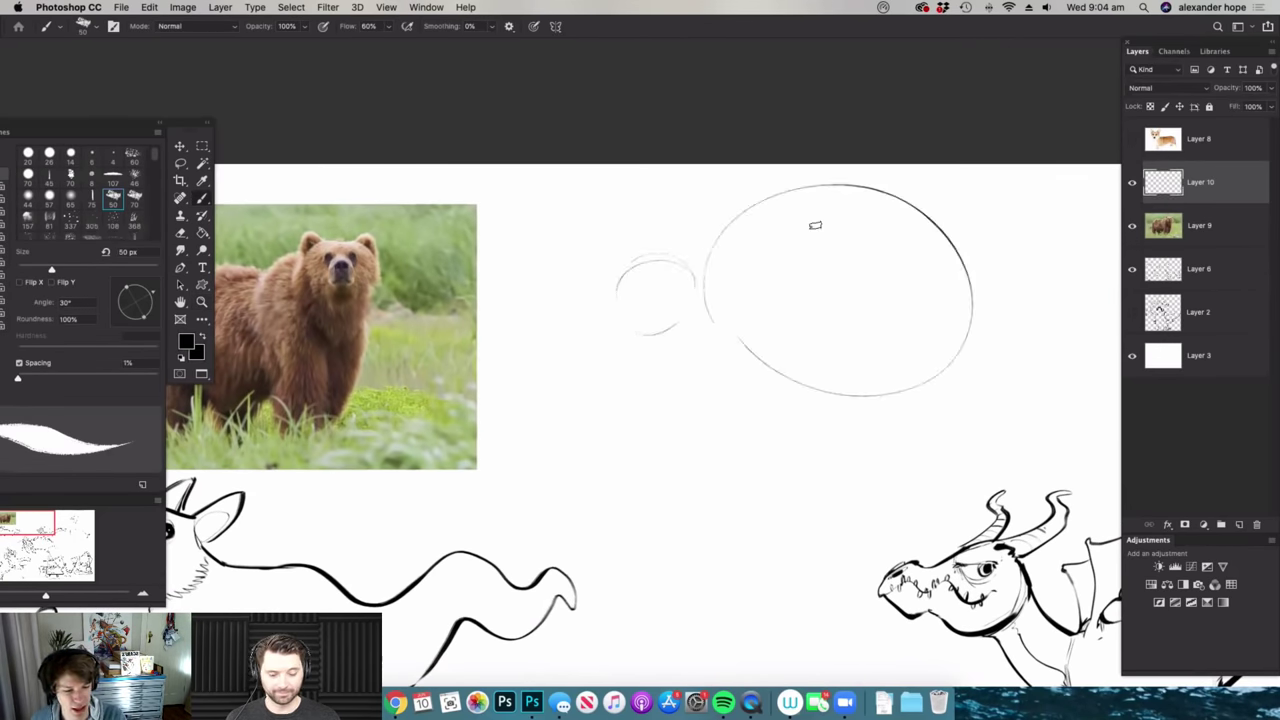
{"action": "key", "text": "super+z"}
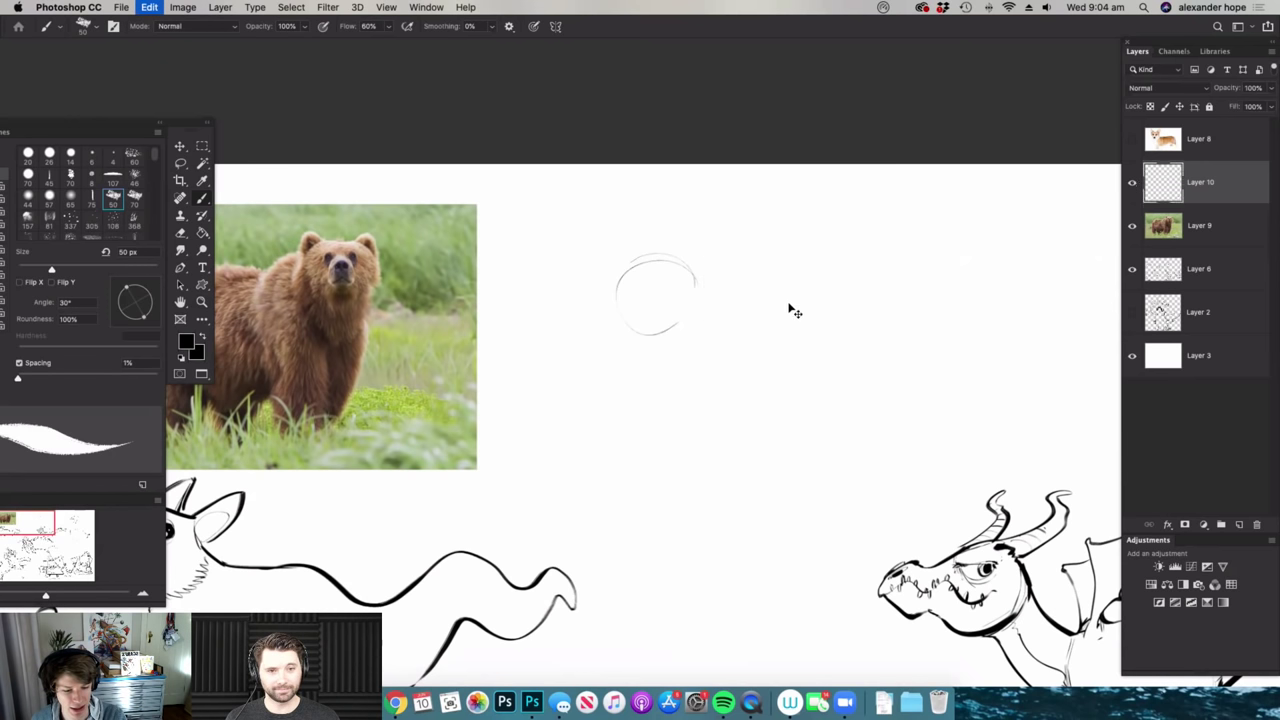
{"action": "mouse_move", "coordinate": [714, 291]}
{"action": "left_mouse_down"}
{"action": "mouse_move", "coordinate": [920, 291]}
{"action": "mouse_move", "coordinate": [760, 340]}
{"action": "left_mouse_up"}
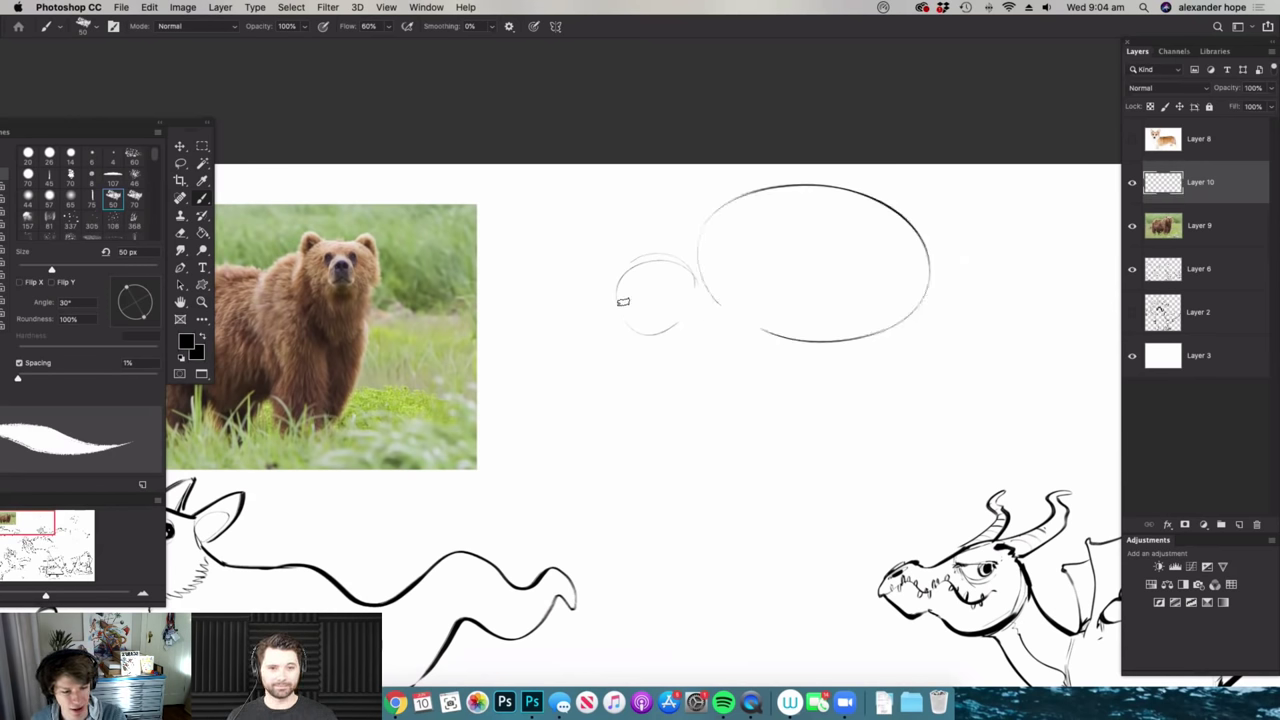
- Add a long thin beak to the head, join it to the body with neck lines and sweep an outer belly and back contour
{"action": "left_click_drag", "start_coordinate": [612, 305], "coordinate": [514, 364]}
{"action": "left_click_drag", "start_coordinate": [514, 364], "coordinate": [603, 320]}
{"action": "key", "text": "z"}
{"action": "left_click", "coordinate": [757, 350], "text": "alt"}
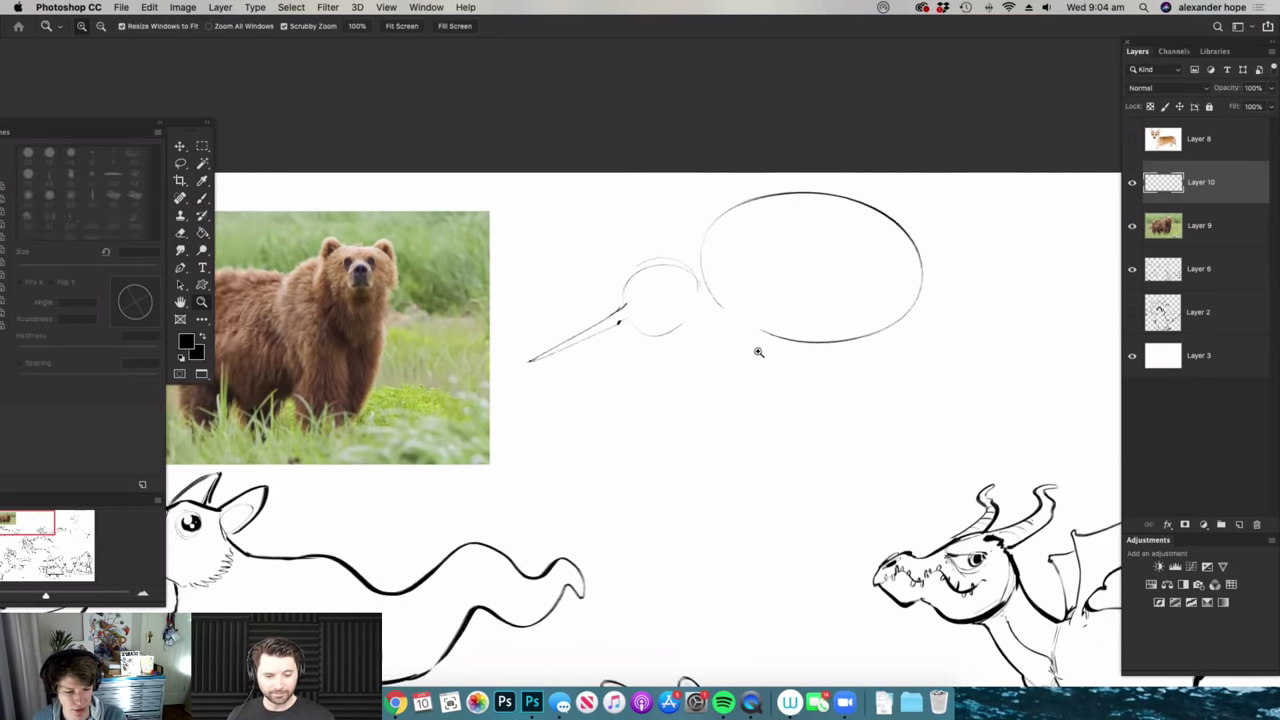
{"action": "left_click", "coordinate": [888, 370]}
{"action": "key", "text": "b"}
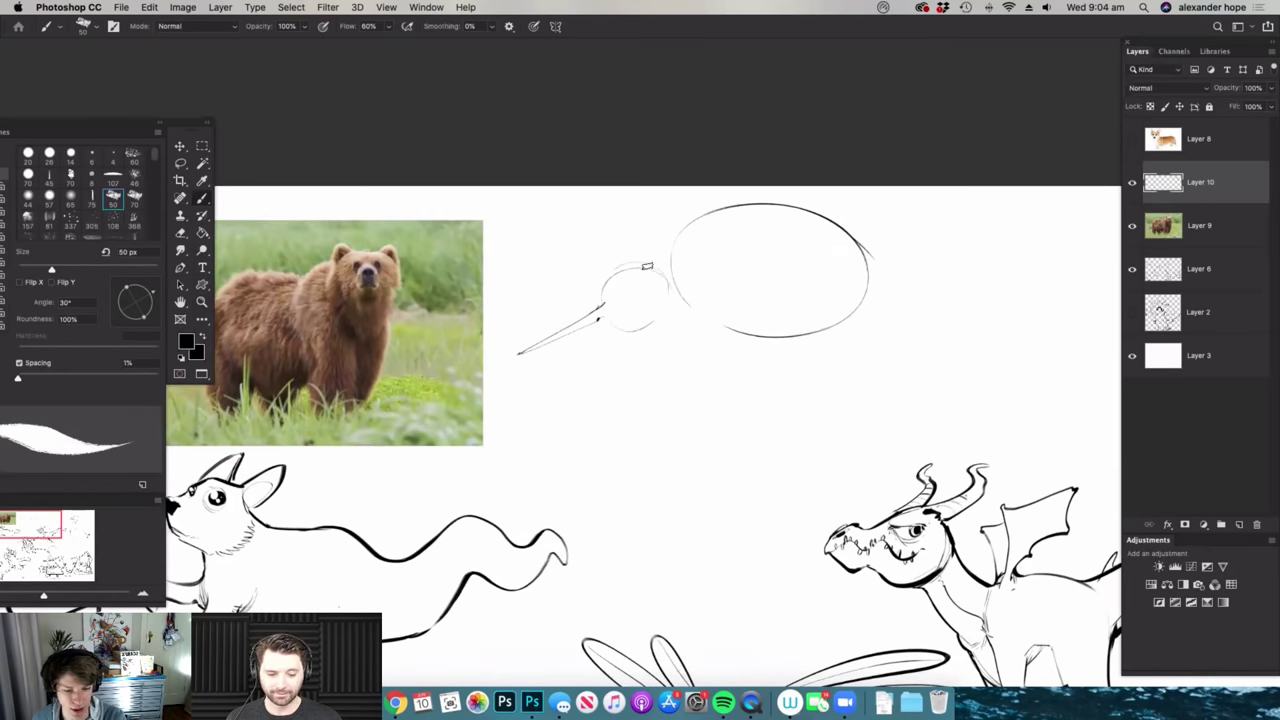
{"action": "mouse_move", "coordinate": [695, 318]}
{"action": "left_mouse_down"}
{"action": "mouse_move", "coordinate": [750, 370]}
{"action": "mouse_move", "coordinate": [878, 318]}
{"action": "left_mouse_up"}
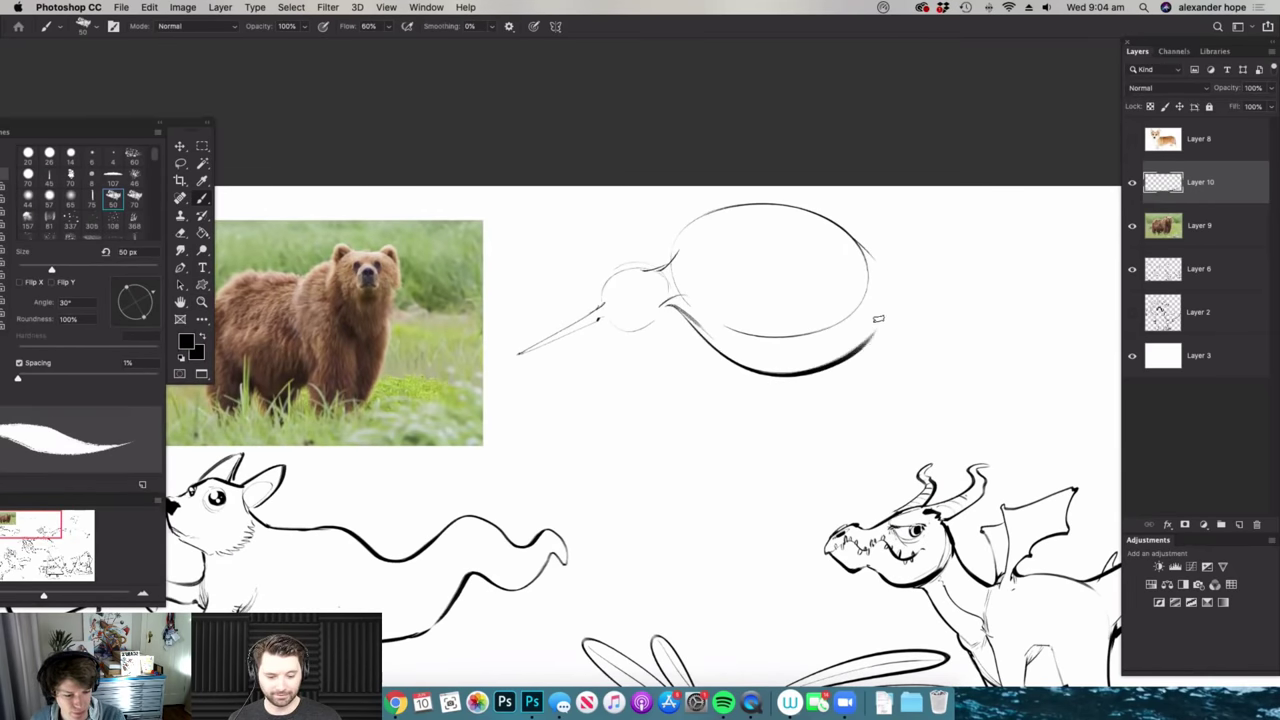
{"action": "mouse_move", "coordinate": [672, 254]}
{"action": "left_mouse_down"}
{"action": "mouse_move", "coordinate": [889, 285]}
{"action": "mouse_move", "coordinate": [891, 303]}
{"action": "left_mouse_up"}
- Sketch the creature's front leg lines below the belly with a clawed paw
{"action": "key", "text": "z"}
{"action": "left_click_drag", "start_coordinate": [777, 447], "coordinate": [790, 446]}
{"action": "key", "text": "b"}
{"action": "left_click_drag", "start_coordinate": [700, 331], "coordinate": [709, 406]}
{"action": "mouse_move", "coordinate": [771, 365]}
{"action": "left_mouse_down"}
{"action": "mouse_move", "coordinate": [770, 425]}
{"action": "mouse_move", "coordinate": [691, 438]}
{"action": "left_mouse_up"}
{"action": "key", "text": "z"}
{"action": "left_click", "coordinate": [760, 428]}
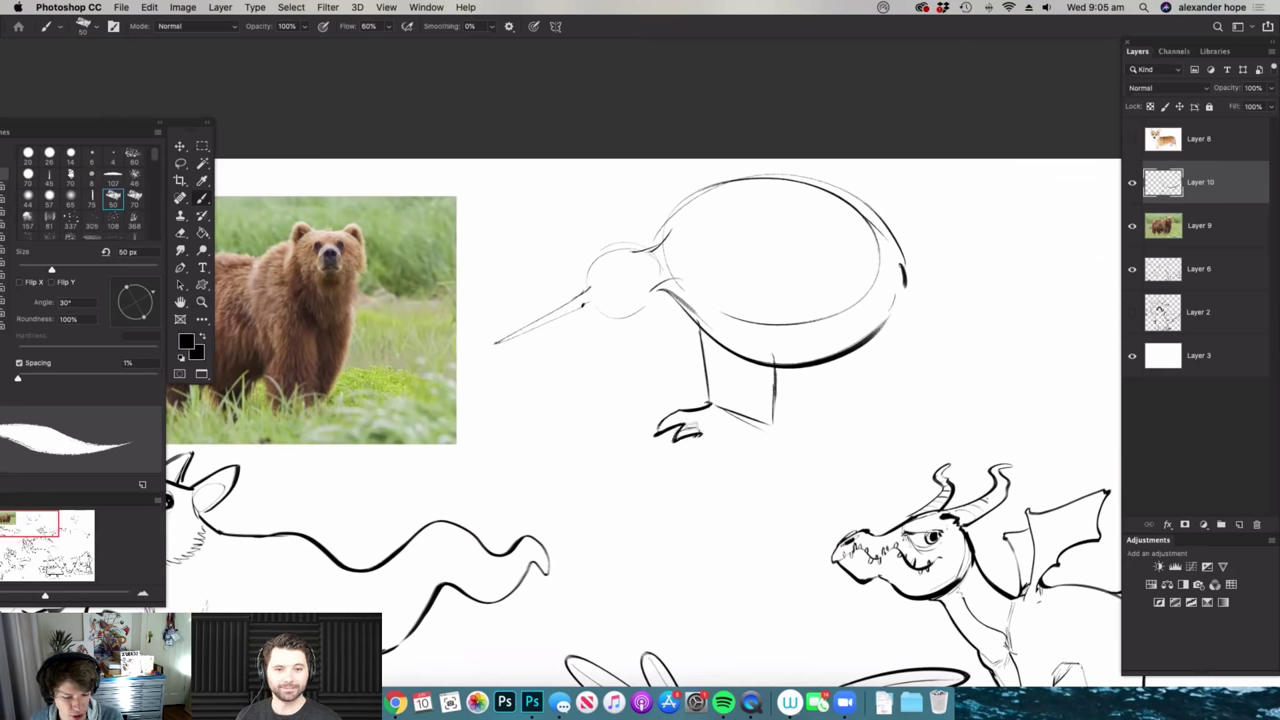
- Darken the beak and draw two round bear ears and a small eye with a dark pupil on the head
{"action": "mouse_move", "coordinate": [619, 272]}
{"action": "left_mouse_down"}
{"action": "mouse_move", "coordinate": [712, 268]}
{"action": "mouse_move", "coordinate": [569, 313]}
{"action": "mouse_move", "coordinate": [648, 274]}
{"action": "left_mouse_up"}
{"action": "mouse_move", "coordinate": [645, 275]}
{"action": "left_mouse_down"}
{"action": "mouse_move", "coordinate": [514, 356]}
{"action": "mouse_move", "coordinate": [658, 292]}
{"action": "left_mouse_up"}
{"action": "left_click_drag", "start_coordinate": [695, 221], "coordinate": [724, 223]}
{"action": "left_click_drag", "start_coordinate": [642, 224], "coordinate": [702, 213]}
{"action": "left_click_drag", "start_coordinate": [661, 262], "coordinate": [669, 257]}
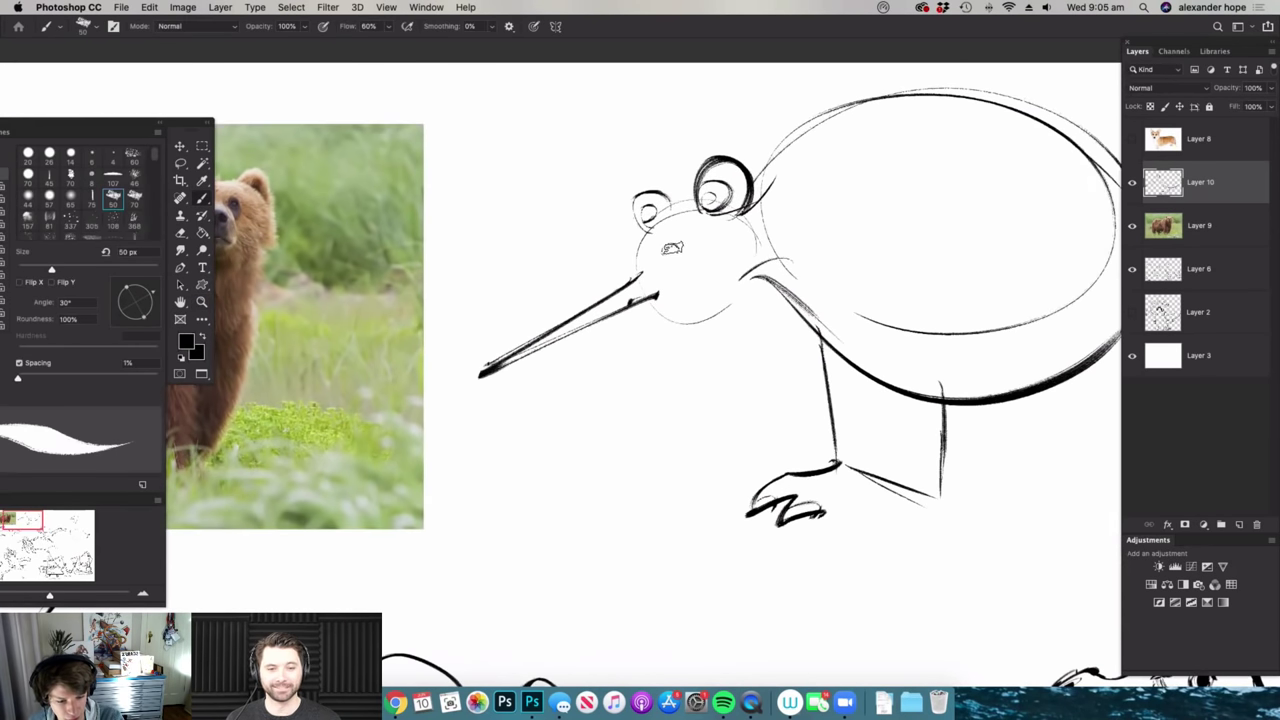
{"action": "left_click_drag", "start_coordinate": [665, 256], "coordinate": [667, 268]}
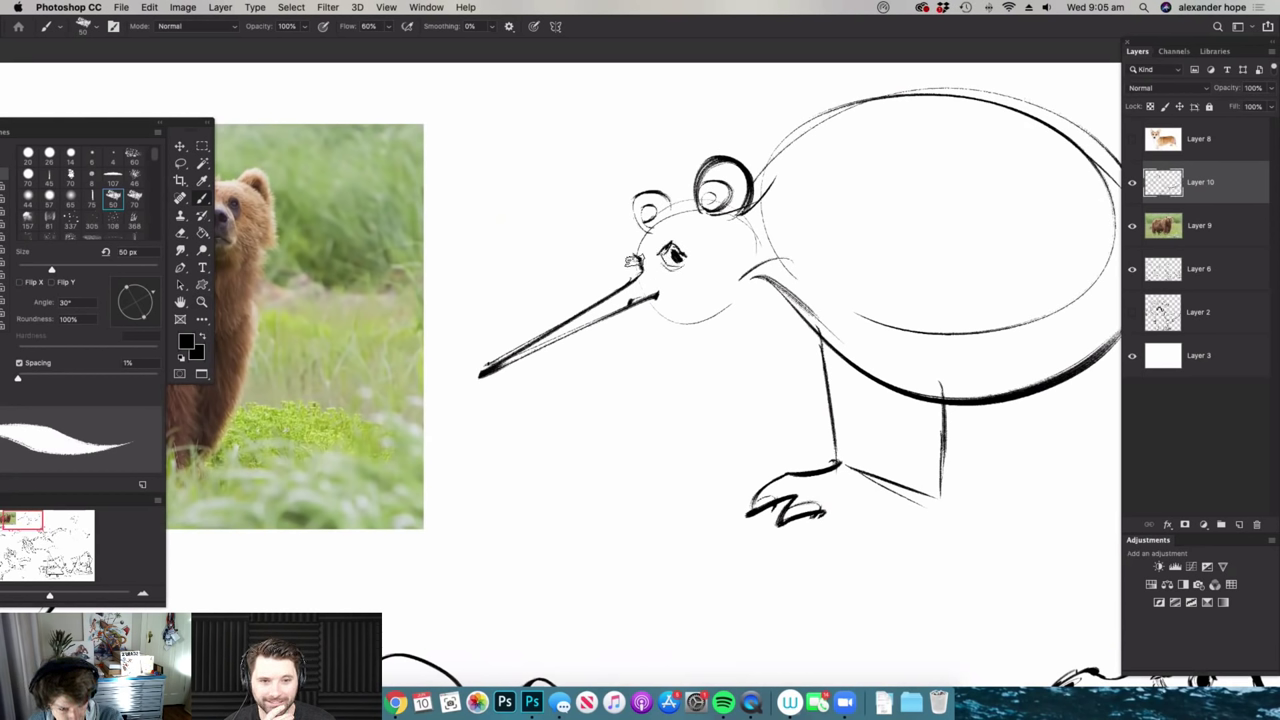
- Ink the creature's forehead, jaw and the line running from its ears up the back
{"action": "mouse_move", "coordinate": [633, 252]}
{"action": "left_mouse_down"}
{"action": "mouse_move", "coordinate": [662, 214]}
{"action": "mouse_move", "coordinate": [708, 205]}
{"action": "left_mouse_up"}
{"action": "mouse_move", "coordinate": [648, 304]}
{"action": "left_mouse_down"}
{"action": "mouse_move", "coordinate": [730, 302]}
{"action": "mouse_move", "coordinate": [757, 287]}
{"action": "left_mouse_up"}
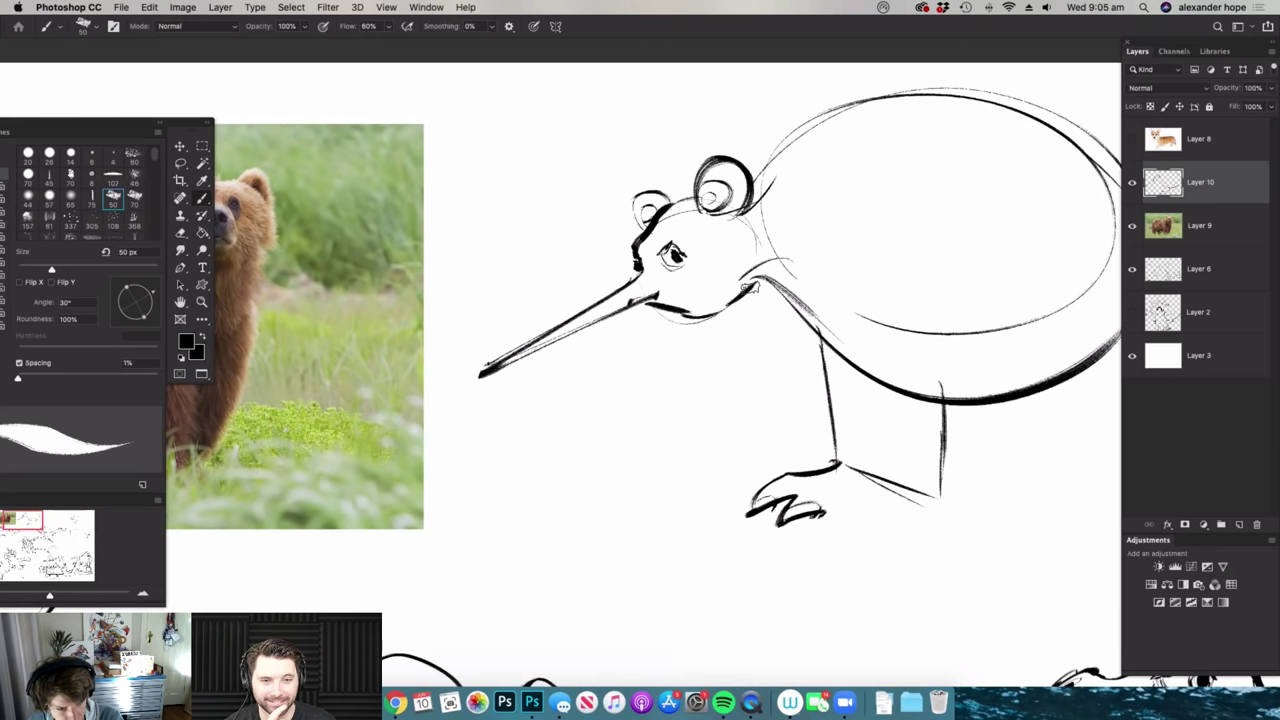
{"action": "left_click_drag", "start_coordinate": [744, 203], "coordinate": [838, 115]}
{"action": "key", "text": "z"}
{"action": "left_click_drag", "start_coordinate": [730, 253], "coordinate": [640, 253]}
{"action": "left_click_drag", "start_coordinate": [849, 226], "coordinate": [885, 226]}
{"action": "left_click_drag", "start_coordinate": [716, 236], "coordinate": [770, 236]}
- Draw a heavy curve along the underside of the body's wing shape and a straight tail line off the rump
{"action": "key", "text": "b"}
{"action": "key", "text": "z"}
{"action": "left_click_drag", "start_coordinate": [706, 287], "coordinate": [745, 290]}
{"action": "key", "text": "b"}
{"action": "mouse_move", "coordinate": [662, 302]}
{"action": "left_mouse_down"}
{"action": "mouse_move", "coordinate": [862, 326]}
{"action": "mouse_move", "coordinate": [815, 361]}
{"action": "mouse_move", "coordinate": [890, 316]}
{"action": "left_mouse_up"}
{"action": "left_click_drag", "start_coordinate": [898, 253], "coordinate": [960, 323]}
- Erase the overlapping lines at the front leg and draw the far front leg and foot with diagonal hatching
{"action": "key", "text": "e"}
{"action": "mouse_move", "coordinate": [645, 355]}
{"action": "left_mouse_down"}
{"action": "mouse_move", "coordinate": [700, 409]}
{"action": "mouse_move", "coordinate": [726, 397]}
{"action": "left_mouse_up"}
{"action": "key", "text": "b"}
{"action": "mouse_move", "coordinate": [612, 316]}
{"action": "left_mouse_down"}
{"action": "mouse_move", "coordinate": [625, 424]}
{"action": "mouse_move", "coordinate": [551, 441]}
{"action": "mouse_move", "coordinate": [642, 437]}
{"action": "left_mouse_up"}
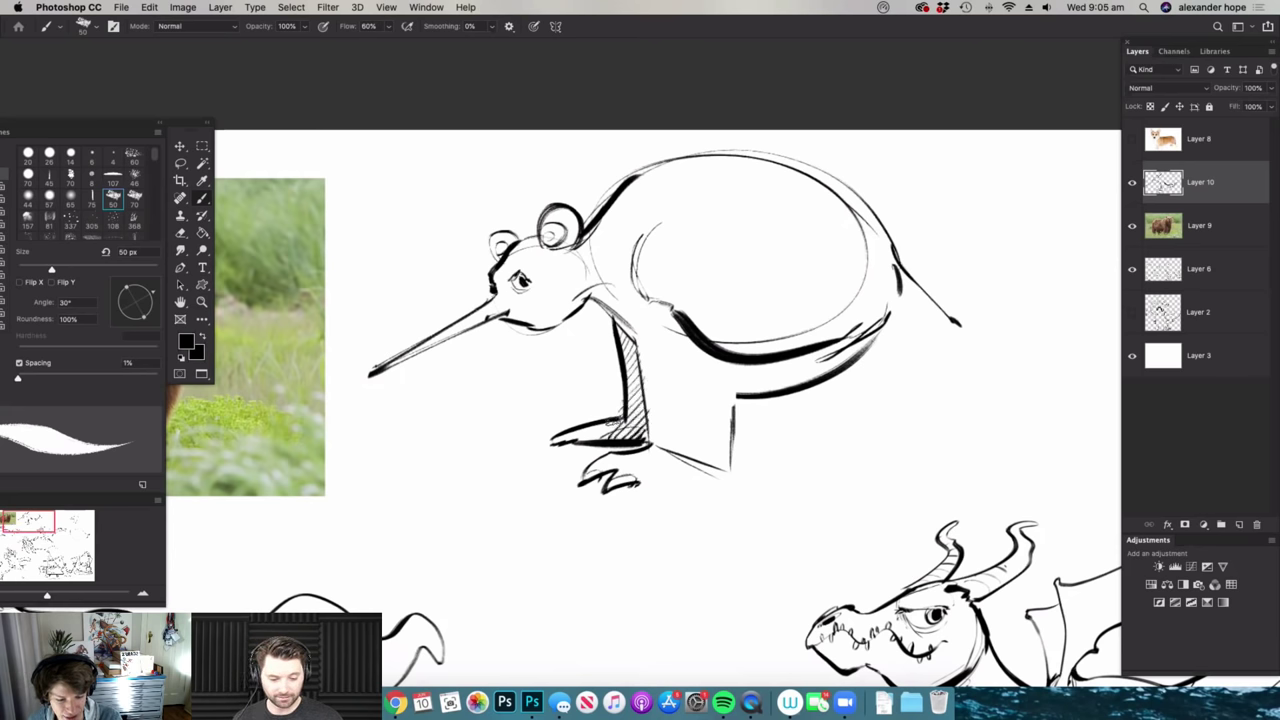
{"action": "left_click_drag", "start_coordinate": [552, 441], "coordinate": [577, 430]}
{"action": "key", "text": "super+space"}
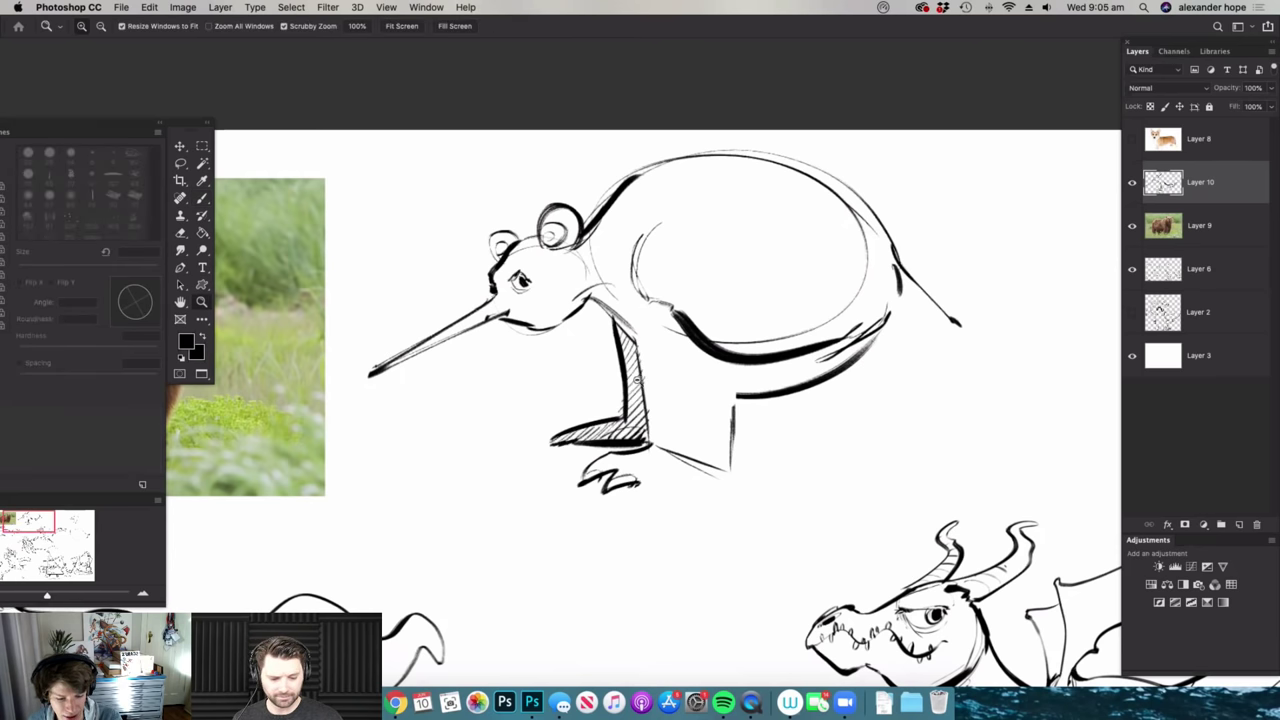
{"action": "left_click_drag", "start_coordinate": [636, 380], "coordinate": [540, 388]}
- Shape the near front leg and paw and draw a thick hind leg with its foot
{"action": "key", "text": "super+space"}
{"action": "left_click_drag", "start_coordinate": [687, 416], "coordinate": [768, 418]}
{"action": "mouse_move", "coordinate": [603, 447]}
{"action": "left_mouse_down"}
{"action": "mouse_move", "coordinate": [672, 426]}
{"action": "mouse_move", "coordinate": [737, 348]}
{"action": "mouse_move", "coordinate": [790, 319]}
{"action": "mouse_move", "coordinate": [792, 418]}
{"action": "left_mouse_up"}
{"action": "key", "text": "e"}
{"action": "key", "text": "b"}
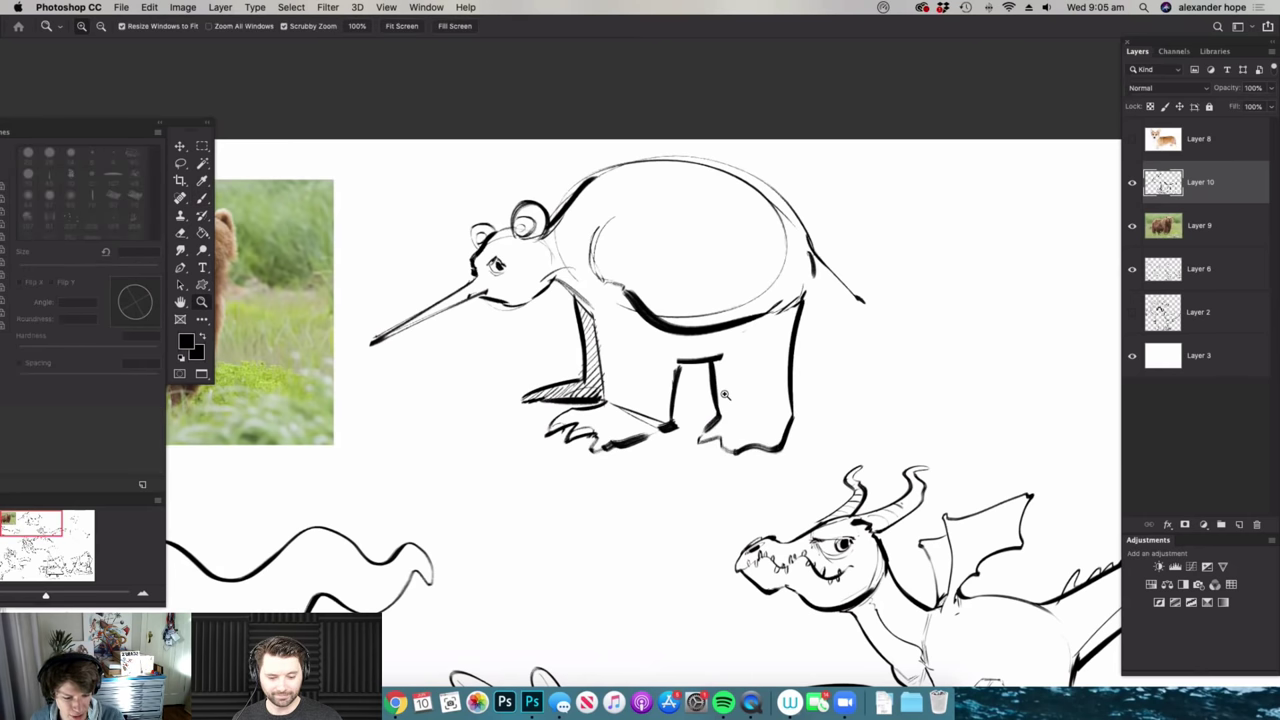
- Hatch under the belly, round the hind foot's toes and add a hatched far hind leg between the near legs
{"action": "left_click_drag", "start_coordinate": [727, 389], "coordinate": [737, 386]}
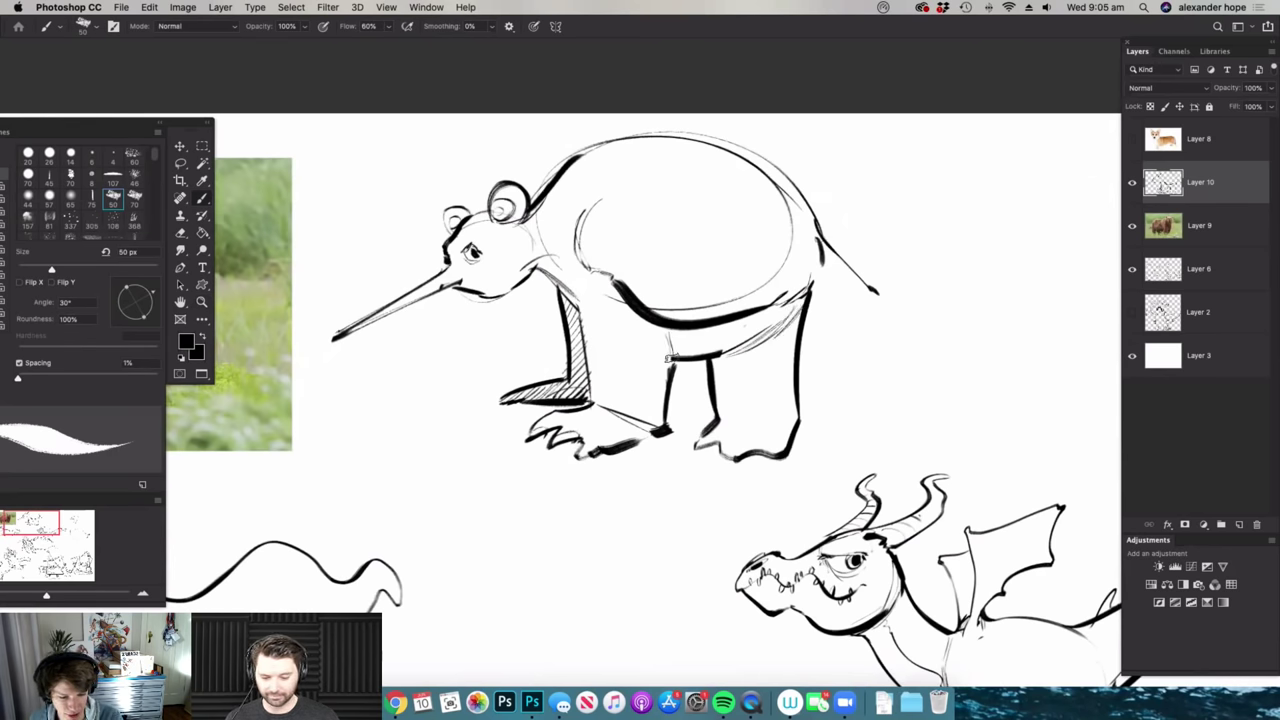
{"action": "mouse_move", "coordinate": [725, 364]}
{"action": "left_mouse_down"}
{"action": "mouse_move", "coordinate": [757, 381]}
{"action": "mouse_move", "coordinate": [726, 412]}
{"action": "left_mouse_up"}
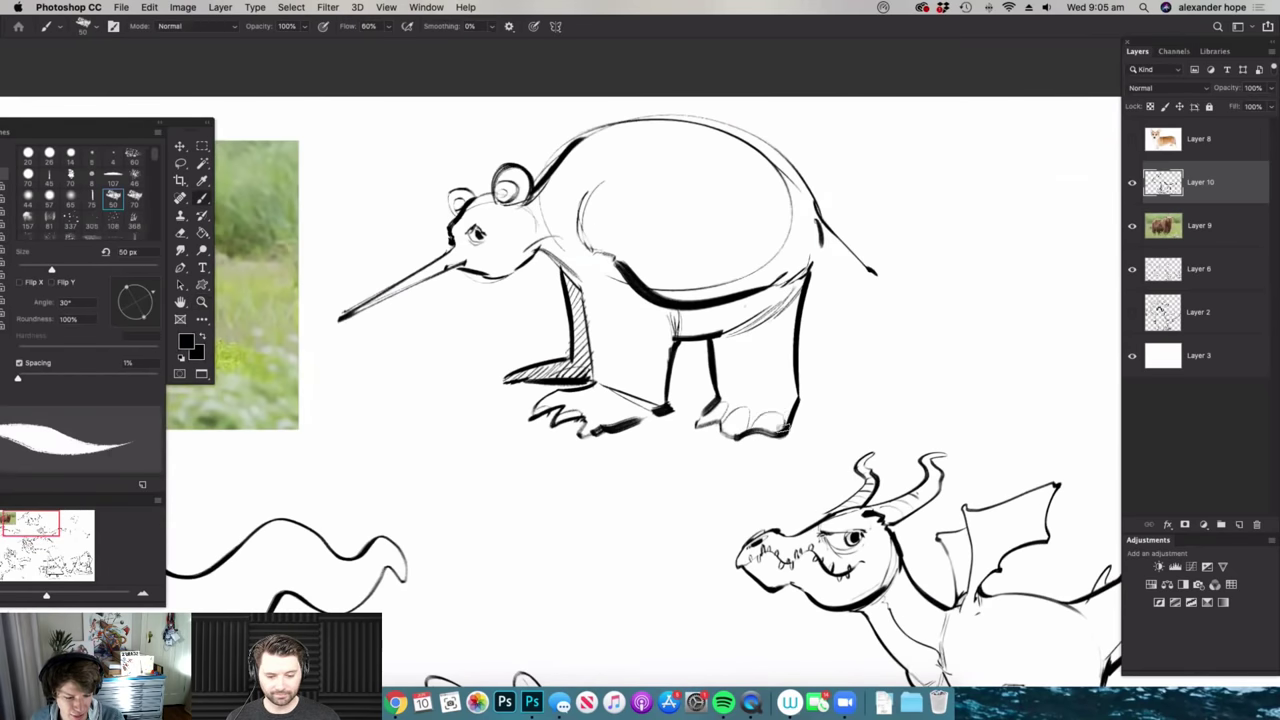
{"action": "left_click_drag", "start_coordinate": [668, 384], "coordinate": [712, 386]}
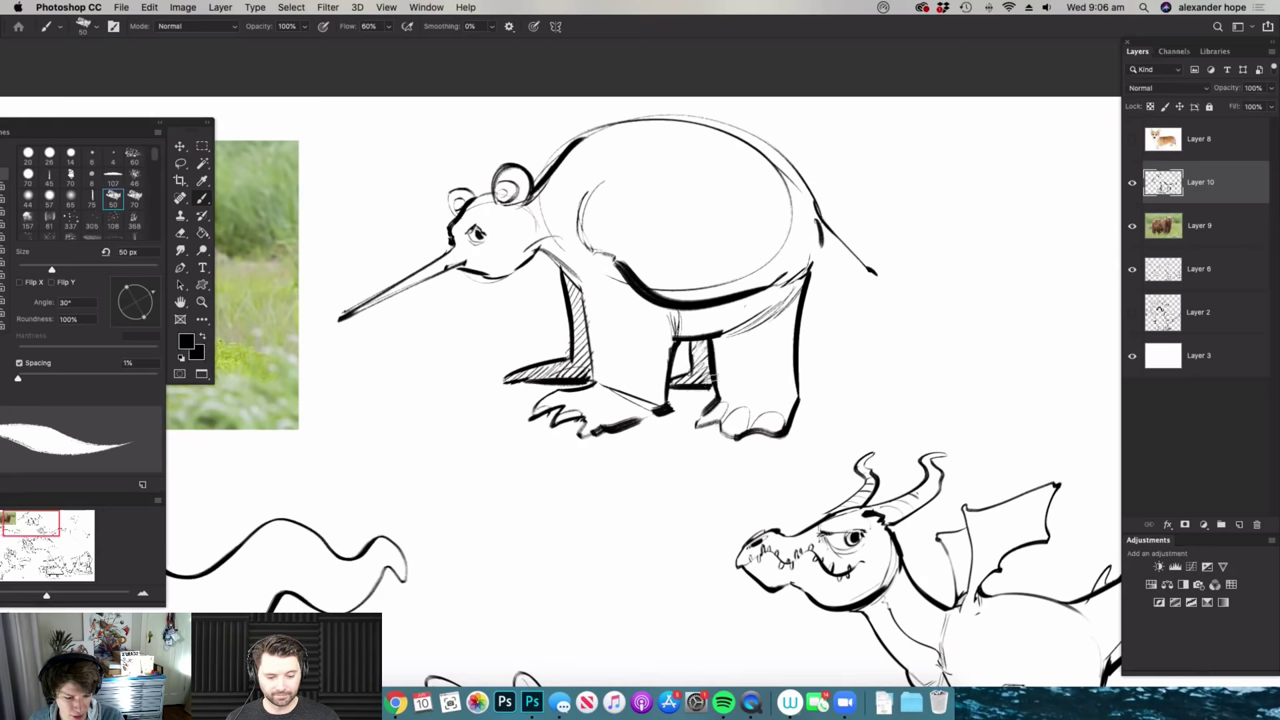
{"action": "left_click_drag", "start_coordinate": [782, 377], "coordinate": [732, 397]}
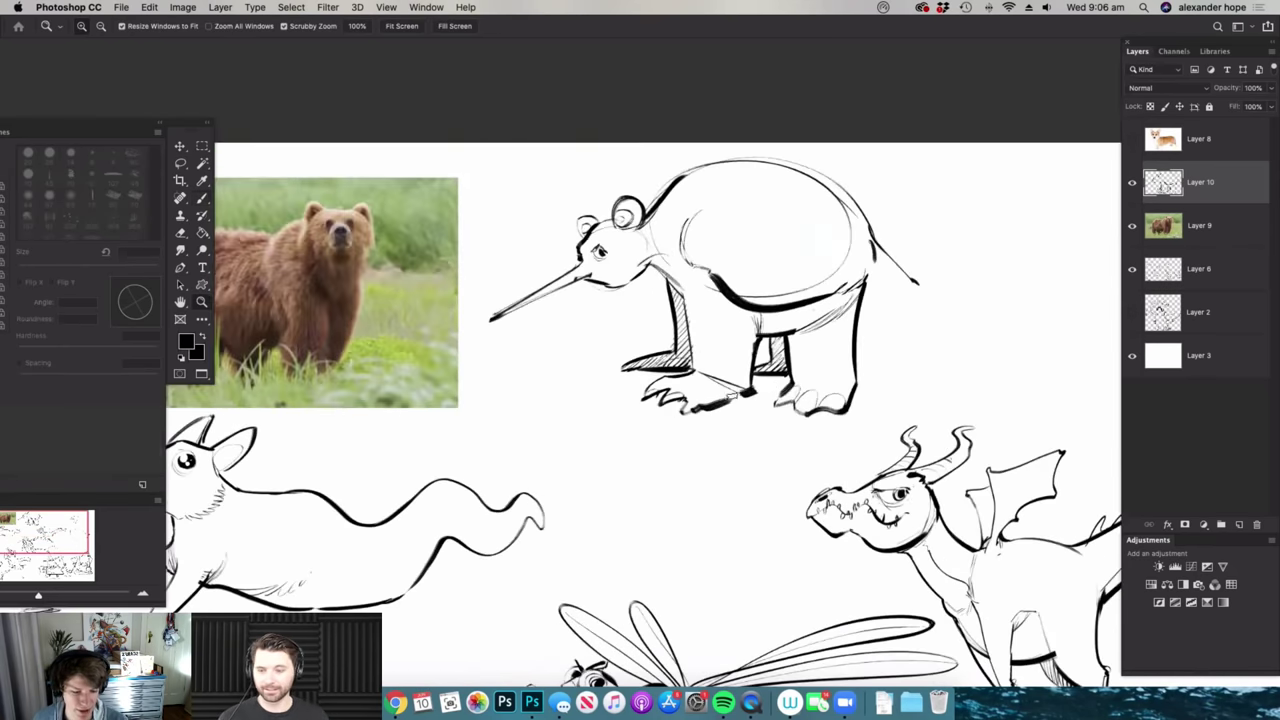
{"action": "left_click_drag", "start_coordinate": [882, 368], "coordinate": [864, 368]}
{"action": "left_click_drag", "start_coordinate": [908, 306], "coordinate": [916, 303]}
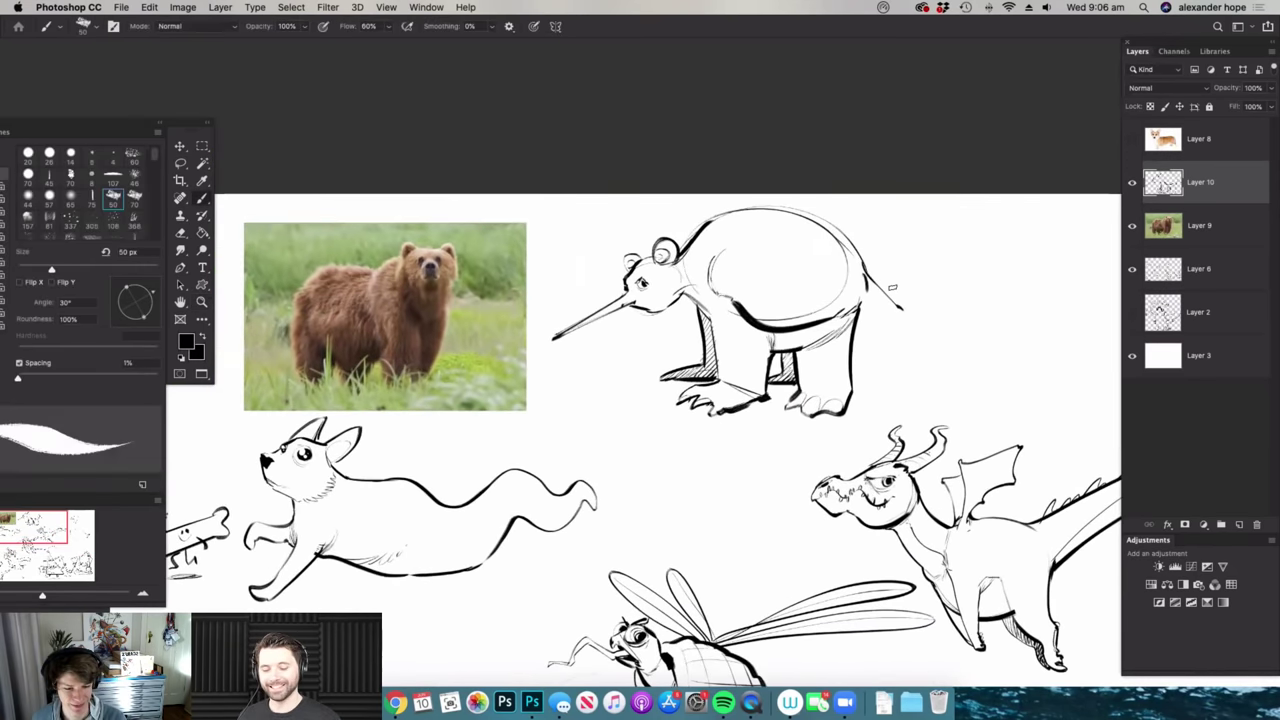
- Replace the straight line off the kiwi-bear's rump with a pointed, wedge-shaped tail shaded with hatching
{"action": "key", "text": "e"}
{"action": "key", "text": "super+plus"}
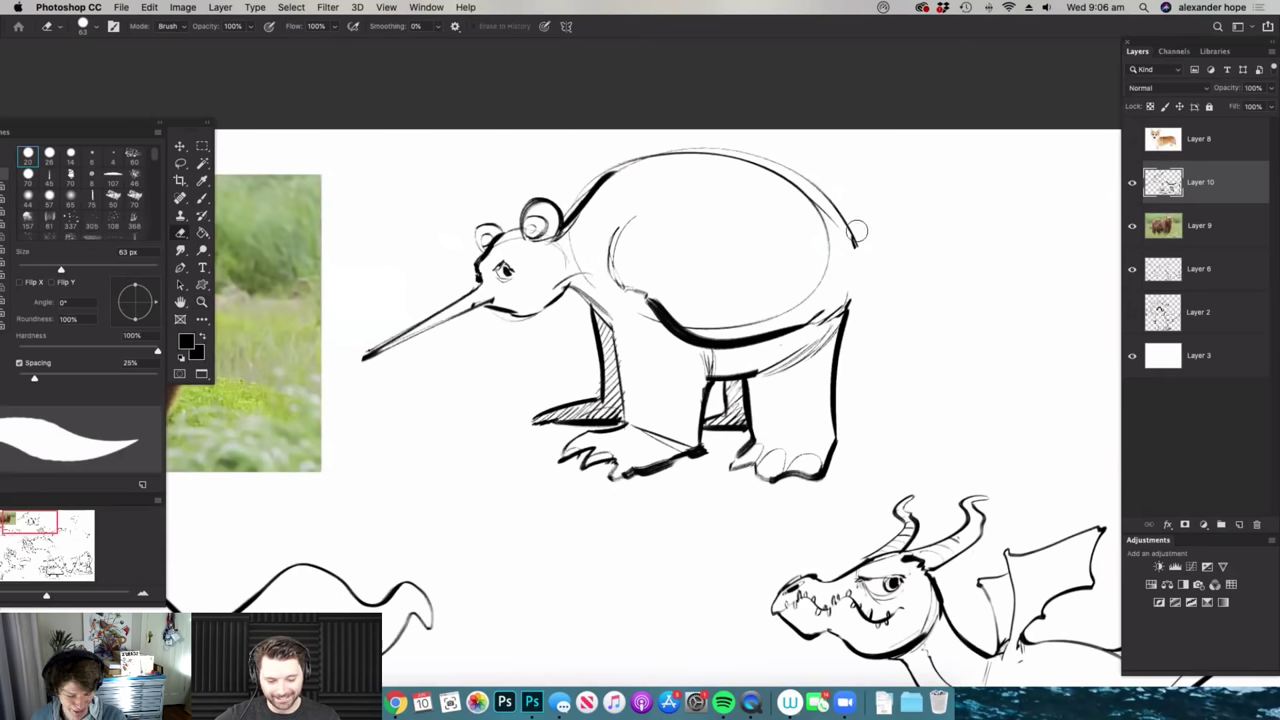
{"action": "key", "text": "b"}
{"action": "mouse_move", "coordinate": [848, 242]}
{"action": "left_mouse_down"}
{"action": "mouse_move", "coordinate": [916, 312]}
{"action": "mouse_move", "coordinate": [862, 330]}
{"action": "left_mouse_up"}
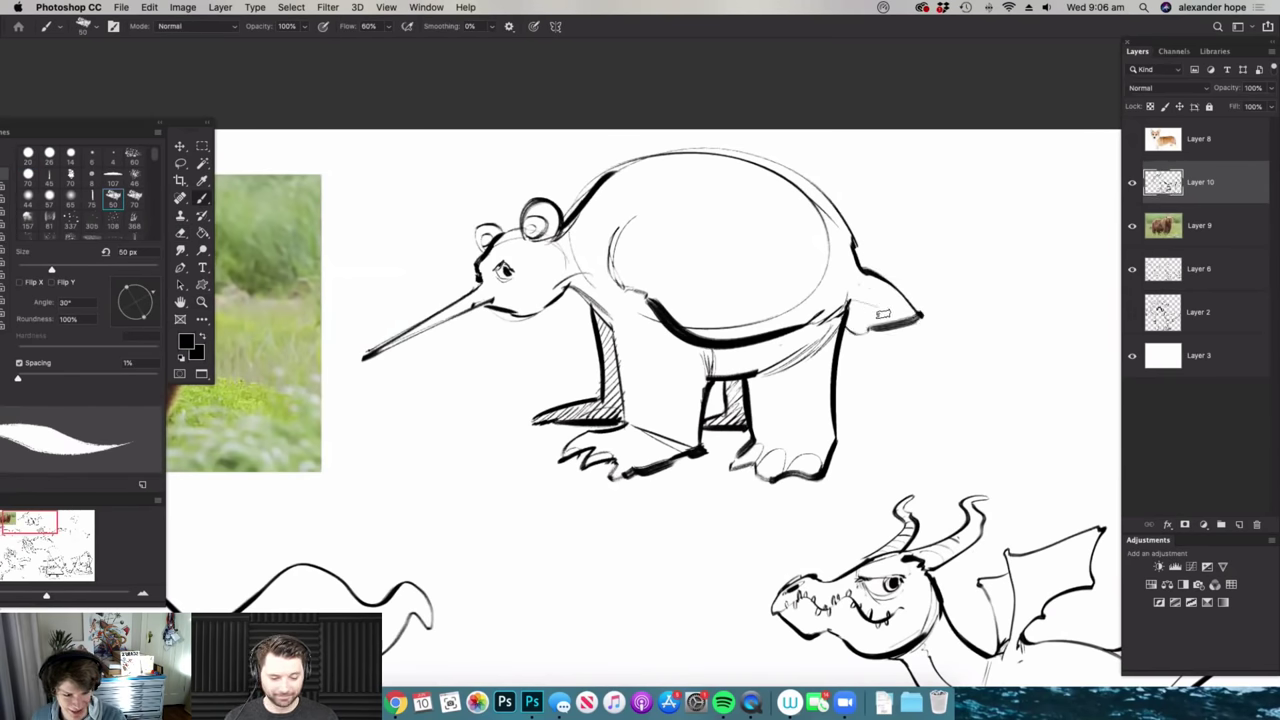
{"action": "left_click_drag", "start_coordinate": [853, 314], "coordinate": [894, 294]}
{"action": "mouse_move", "coordinate": [866, 328]}
{"action": "left_mouse_down"}
{"action": "mouse_move", "coordinate": [914, 306]}
{"action": "mouse_move", "coordinate": [800, 370]}
{"action": "mouse_move", "coordinate": [842, 370]}
{"action": "left_mouse_up"}
- Add light shading strokes along the belly's underside by the hind leg and erase the stray marks
{"action": "left_click_drag", "start_coordinate": [773, 316], "coordinate": [845, 322]}
{"action": "mouse_move", "coordinate": [725, 394]}
{"action": "left_mouse_down"}
{"action": "mouse_move", "coordinate": [793, 387]}
{"action": "mouse_move", "coordinate": [752, 375]}
{"action": "left_mouse_up"}
{"action": "left_click_drag", "start_coordinate": [760, 322], "coordinate": [804, 330]}
{"action": "key", "text": "e"}
{"action": "mouse_move", "coordinate": [762, 373]}
{"action": "left_mouse_down"}
{"action": "mouse_move", "coordinate": [771, 320]}
{"action": "mouse_move", "coordinate": [759, 338]}
{"action": "left_mouse_up"}
{"action": "key", "text": "b"}
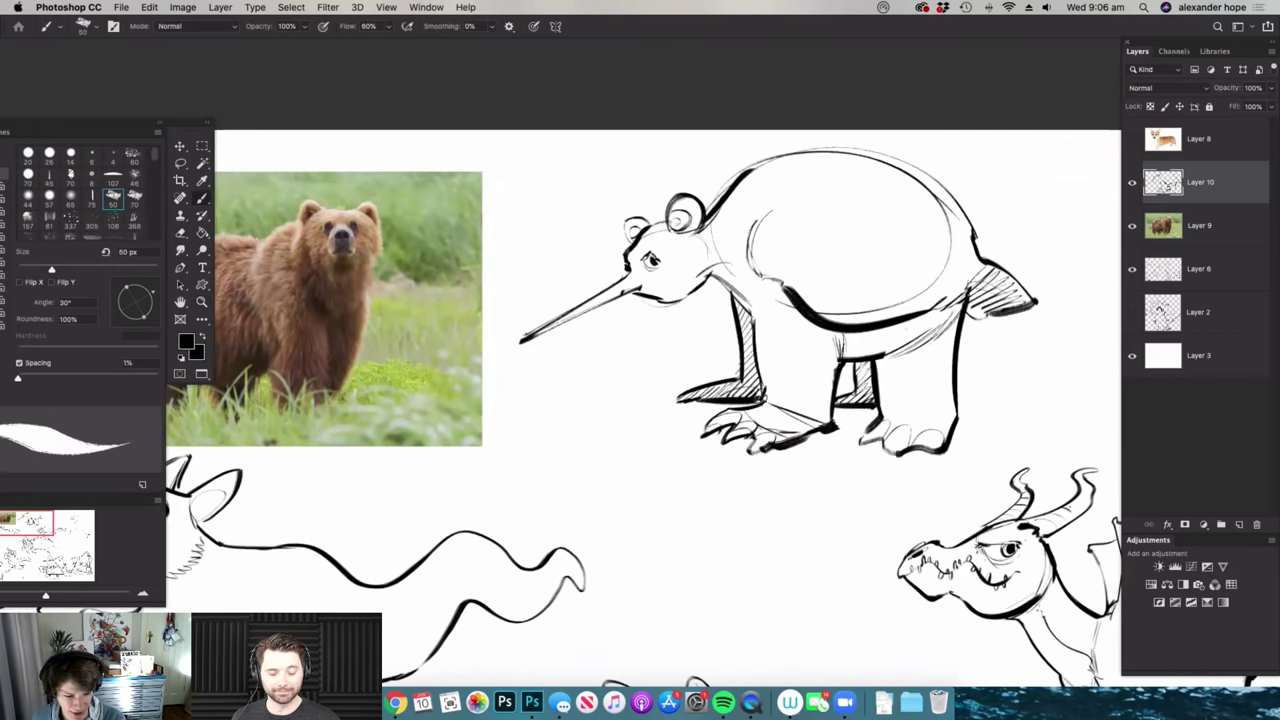
- Hatch the lower legs just above the paws and add claws to the near hind foot
{"action": "key", "text": "z"}
{"action": "mouse_move", "coordinate": [776, 400]}
{"action": "left_mouse_down"}
{"action": "mouse_move", "coordinate": [720, 398]}
{"action": "mouse_move", "coordinate": [860, 384]}
{"action": "left_mouse_up"}
{"action": "key", "text": "b"}
{"action": "key", "text": "z"}
{"action": "key", "text": "b"}
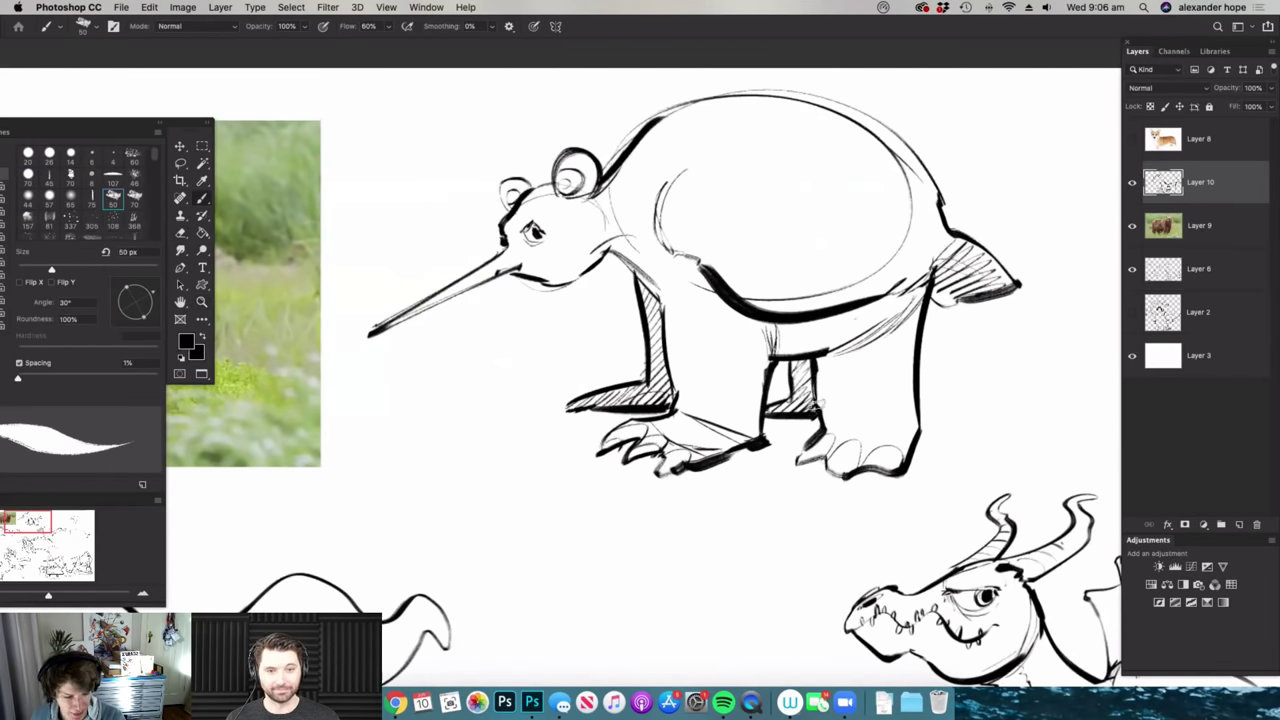
{"action": "key", "text": "z"}
{"action": "mouse_move", "coordinate": [913, 378]}
{"action": "left_mouse_down"}
{"action": "mouse_move", "coordinate": [850, 382]}
{"action": "mouse_move", "coordinate": [930, 406]}
{"action": "mouse_move", "coordinate": [838, 417]}
{"action": "mouse_move", "coordinate": [876, 412]}
{"action": "mouse_move", "coordinate": [856, 413]}
{"action": "left_mouse_up"}
{"action": "key", "text": "b"}
{"action": "key", "text": "z"}
{"action": "key", "text": "b"}
{"action": "key", "text": "z"}
{"action": "key", "text": "b"}
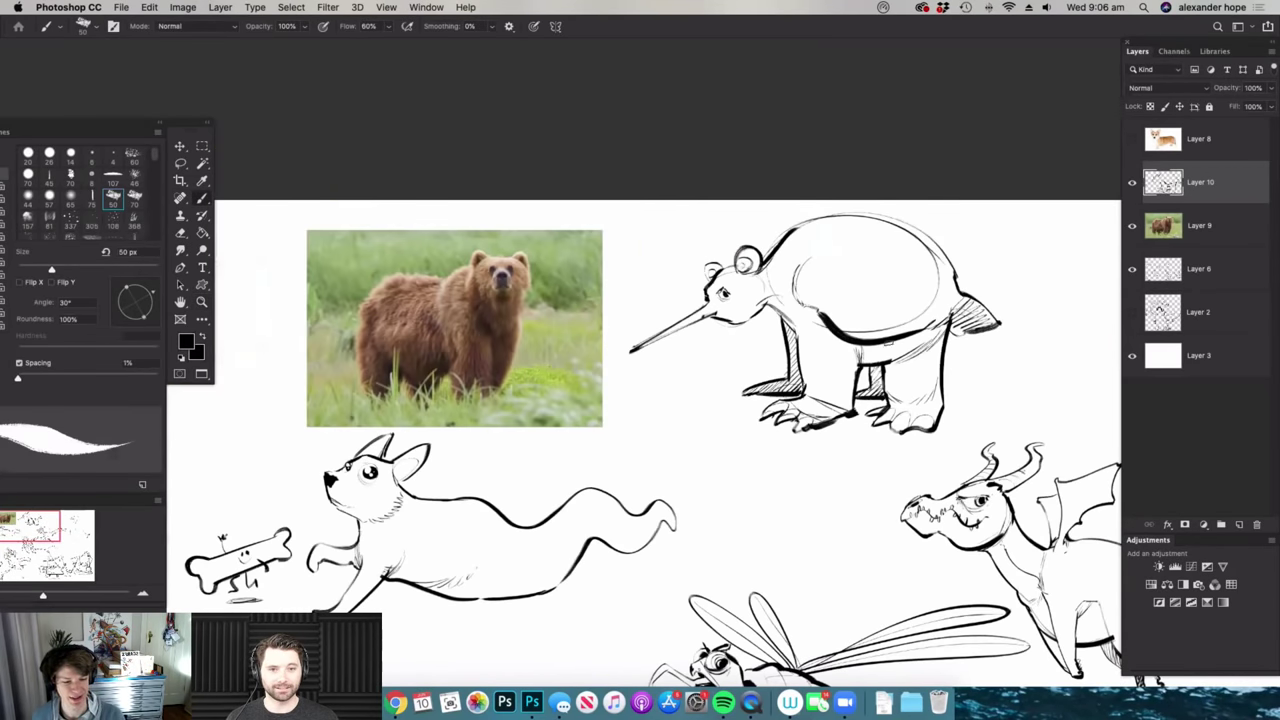
- Add light diagonal hatching across the kiwi-bear's near front leg
{"action": "key", "text": "z"}
{"action": "left_click_drag", "start_coordinate": [840, 370], "coordinate": [915, 374]}
{"action": "key", "text": "b"}
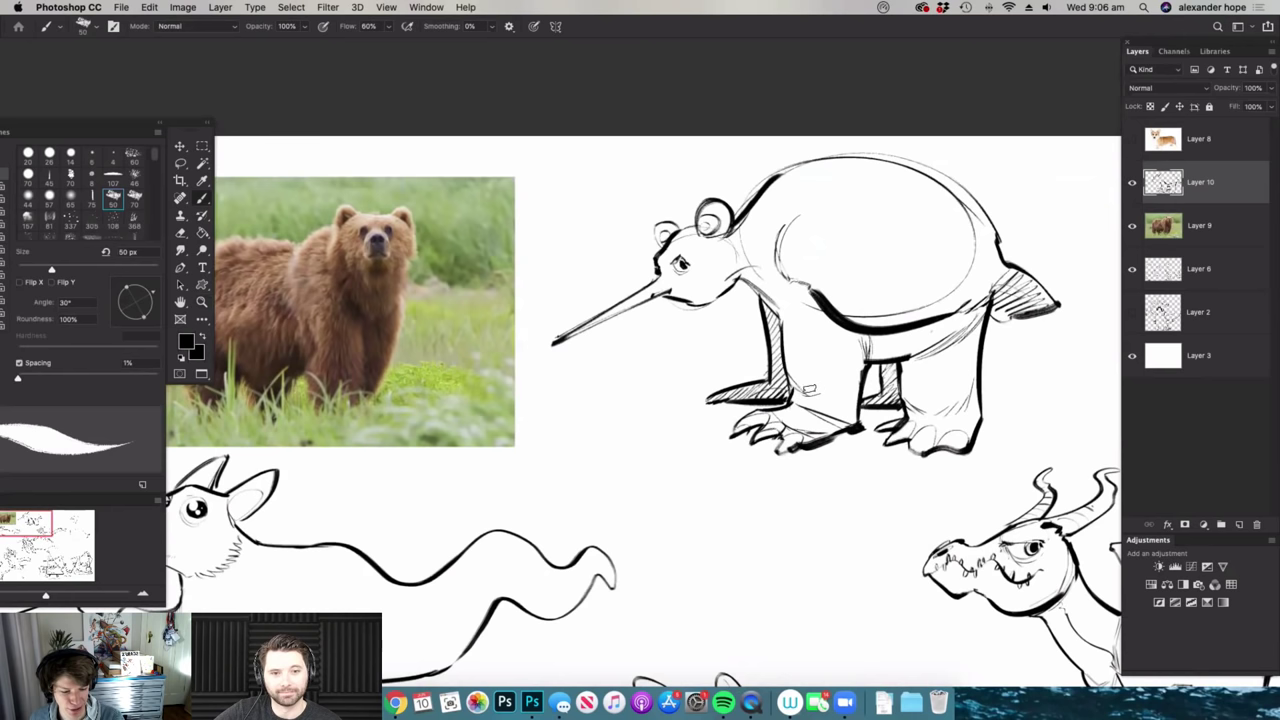
{"action": "key", "text": "z"}
{"action": "mouse_move", "coordinate": [855, 375]}
{"action": "left_mouse_down"}
{"action": "mouse_move", "coordinate": [811, 335]}
{"action": "mouse_move", "coordinate": [890, 353]}
{"action": "left_mouse_up"}
{"action": "key", "text": "b"}
{"action": "left_click_drag", "start_coordinate": [769, 321], "coordinate": [800, 321]}
{"action": "key", "text": "z"}
{"action": "mouse_move", "coordinate": [740, 350]}
{"action": "left_mouse_down"}
{"action": "mouse_move", "coordinate": [707, 411]}
{"action": "mouse_move", "coordinate": [685, 415]}
{"action": "left_mouse_up"}
{"action": "left_click_drag", "start_coordinate": [999, 356], "coordinate": [1050, 357]}
{"action": "key", "text": "b"}
- Hide the brown bear reference photo and delete its layer, Layer 9
{"action": "key", "text": "z"}
{"action": "mouse_move", "coordinate": [890, 331]}
{"action": "left_mouse_down"}
{"action": "mouse_move", "coordinate": [914, 330]}
{"action": "mouse_move", "coordinate": [901, 323]}
{"action": "left_mouse_up"}
{"action": "key", "text": "b"}
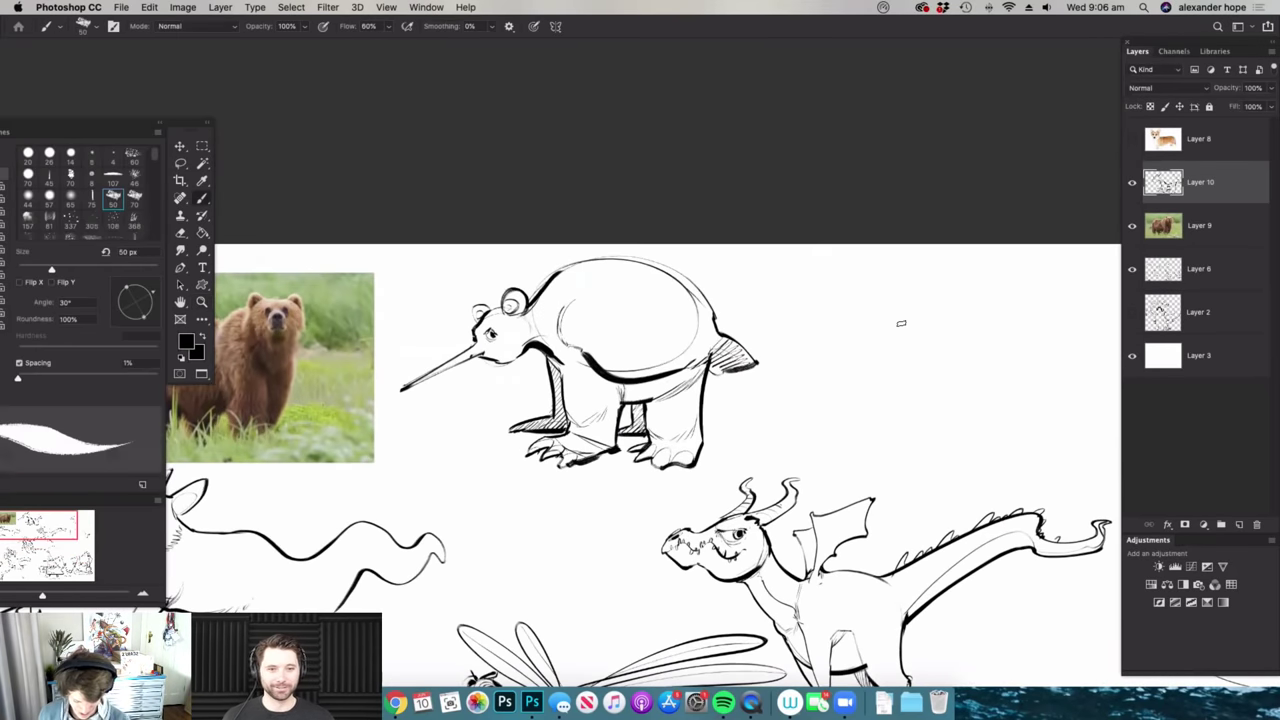
{"action": "key", "text": "z"}
{"action": "left_click_drag", "start_coordinate": [644, 357], "coordinate": [590, 357]}
{"action": "key", "text": "b"}
{"action": "key", "text": "z"}
{"action": "mouse_move", "coordinate": [811, 346]}
{"action": "left_mouse_down"}
{"action": "mouse_move", "coordinate": [873, 344]}
{"action": "mouse_move", "coordinate": [845, 344]}
{"action": "left_mouse_up"}
{"action": "key", "text": "b"}
{"action": "left_click", "coordinate": [1133, 227]}
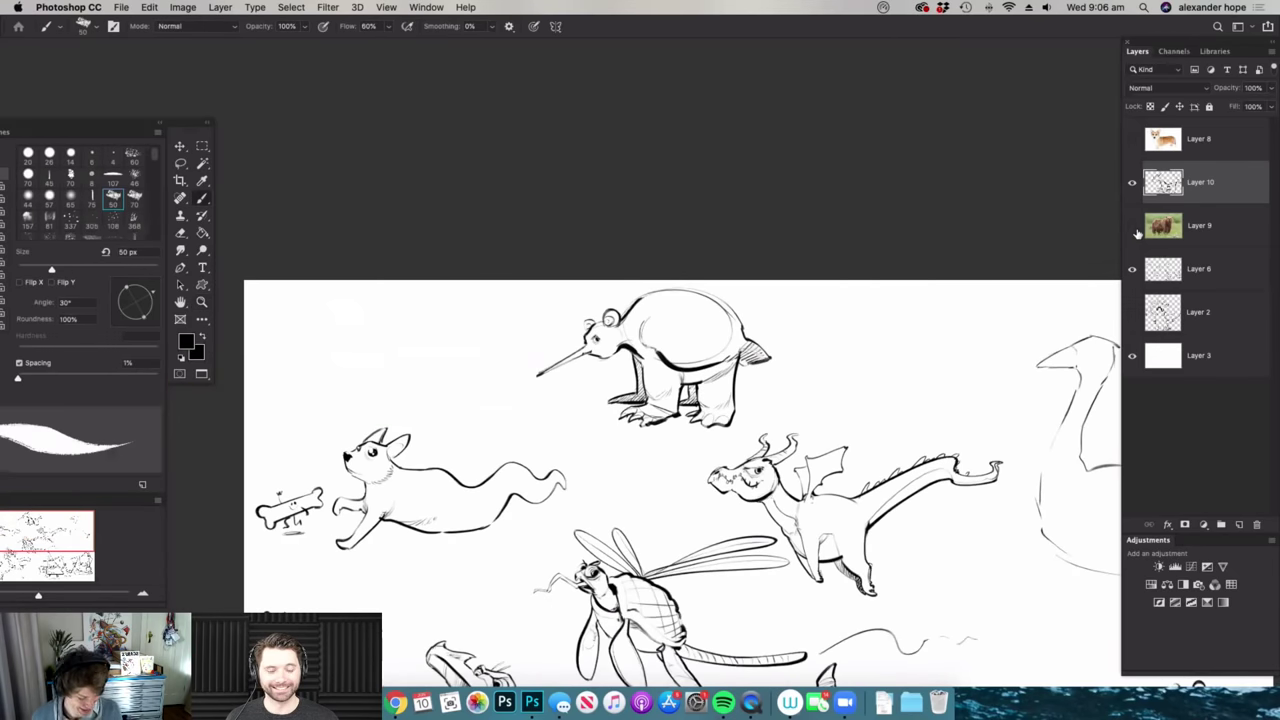
{"action": "left_click", "coordinate": [1220, 240]}
{"action": "key", "text": "BackSpace"}
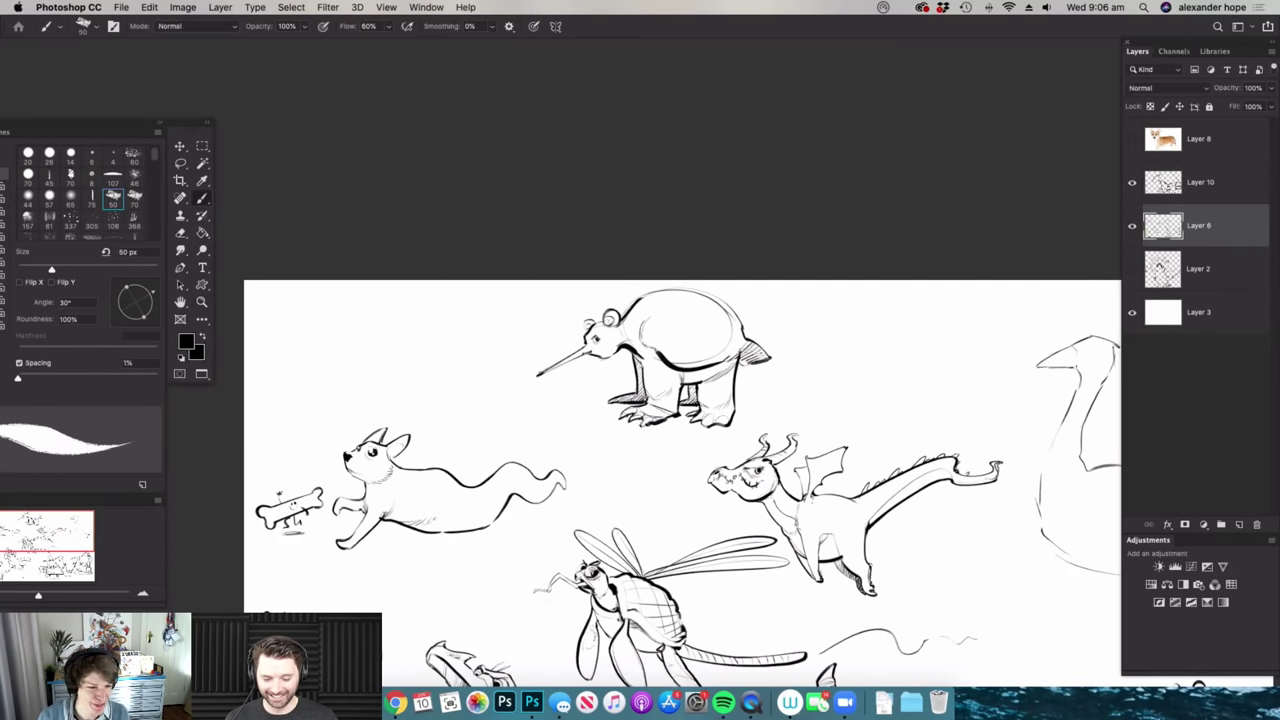
- Move the kiwi-bear drawing to the page's upper-left corner, just above the ghost-like dog
{"action": "key", "text": "v"}
{"action": "mouse_move", "coordinate": [724, 352]}
{"action": "left_mouse_down"}
{"action": "mouse_move", "coordinate": [410, 355]}
{"action": "mouse_move", "coordinate": [456, 346]}
{"action": "left_mouse_up"}
{"action": "left_click_drag", "start_coordinate": [506, 283], "coordinate": [476, 300]}
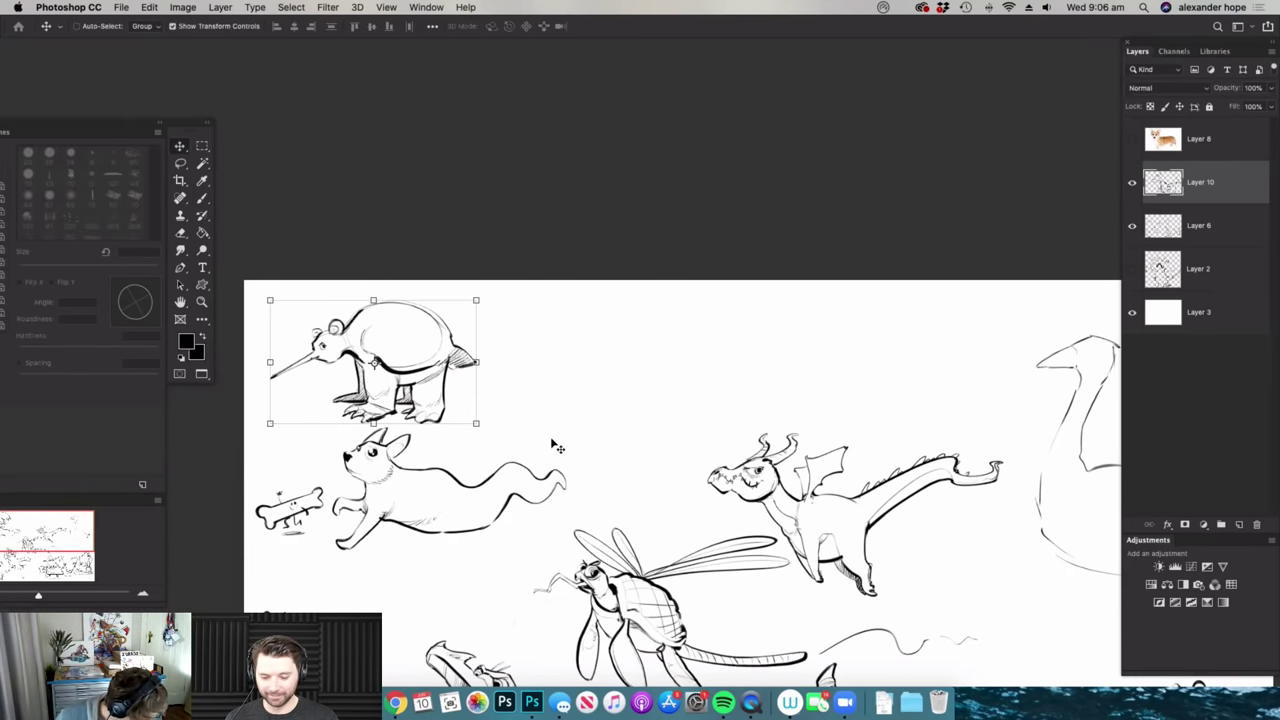
{"action": "key", "text": "z"}
{"action": "left_click_drag", "start_coordinate": [556, 390], "coordinate": [538, 408]}
{"action": "key", "text": "v"}
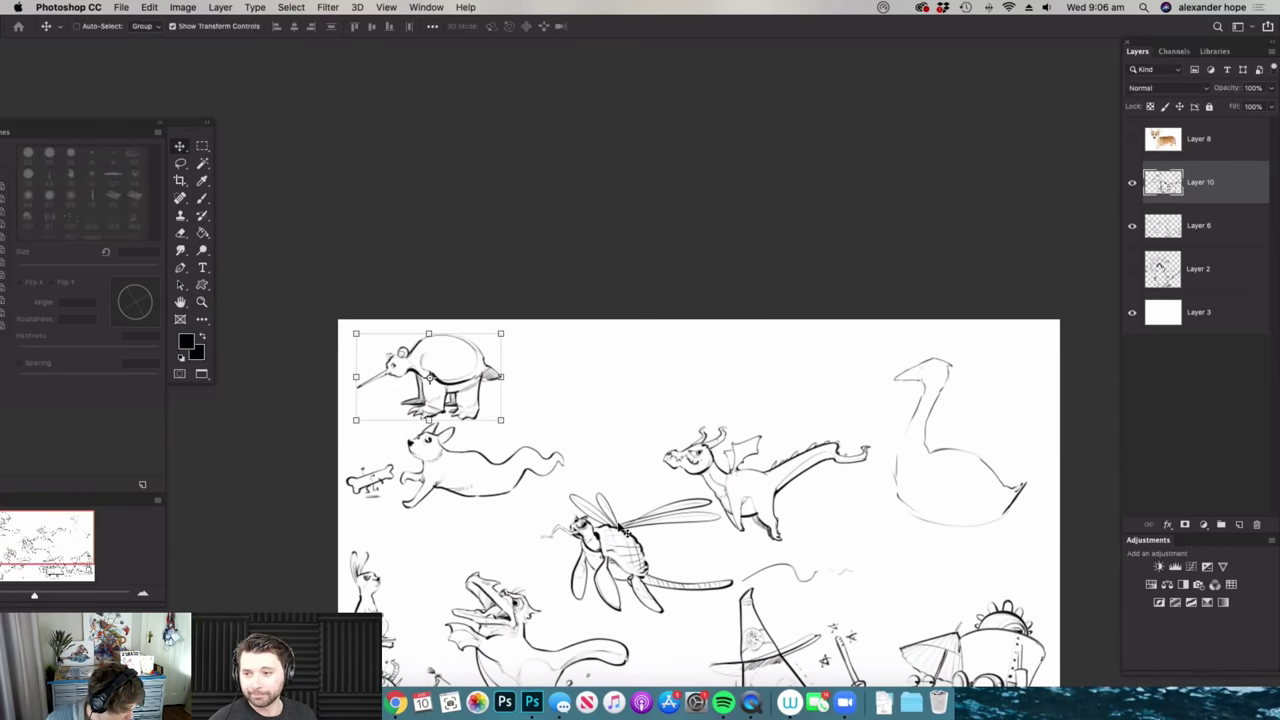
- Merge the kiwi-bear's Layer 10 down into Layer 6
{"action": "key", "text": "z"}
{"action": "left_click_drag", "start_coordinate": [602, 412], "coordinate": [592, 420]}
{"action": "left_click_drag", "start_coordinate": [645, 545], "coordinate": [692, 556]}
{"action": "left_click_drag", "start_coordinate": [611, 380], "coordinate": [560, 372]}
{"action": "key", "text": "v"}
{"action": "left_click_drag", "start_coordinate": [738, 536], "coordinate": [764, 538]}
{"action": "key", "text": "v"}
{"action": "key", "text": "z"}
{"action": "left_click_drag", "start_coordinate": [911, 312], "coordinate": [980, 328]}
{"action": "key", "text": "v"}
{"action": "key", "text": "l"}
{"action": "key", "text": "z"}
{"action": "left_click_drag", "start_coordinate": [911, 423], "coordinate": [920, 421]}
{"action": "key", "text": "z"}
{"action": "left_click_drag", "start_coordinate": [870, 277], "coordinate": [839, 285]}
{"action": "key", "text": "super+e"}
- Lasso the unfinished swan outline near the page's upper-right corner, delete it and clear the selection
{"action": "key", "text": "z"}
{"action": "left_click_drag", "start_coordinate": [896, 357], "coordinate": [916, 354]}
{"action": "mouse_move", "coordinate": [828, 203]}
{"action": "left_mouse_down"}
{"action": "mouse_move", "coordinate": [657, 426]}
{"action": "mouse_move", "coordinate": [806, 234]}
{"action": "left_mouse_up"}
{"action": "key", "text": "BackSpace"}
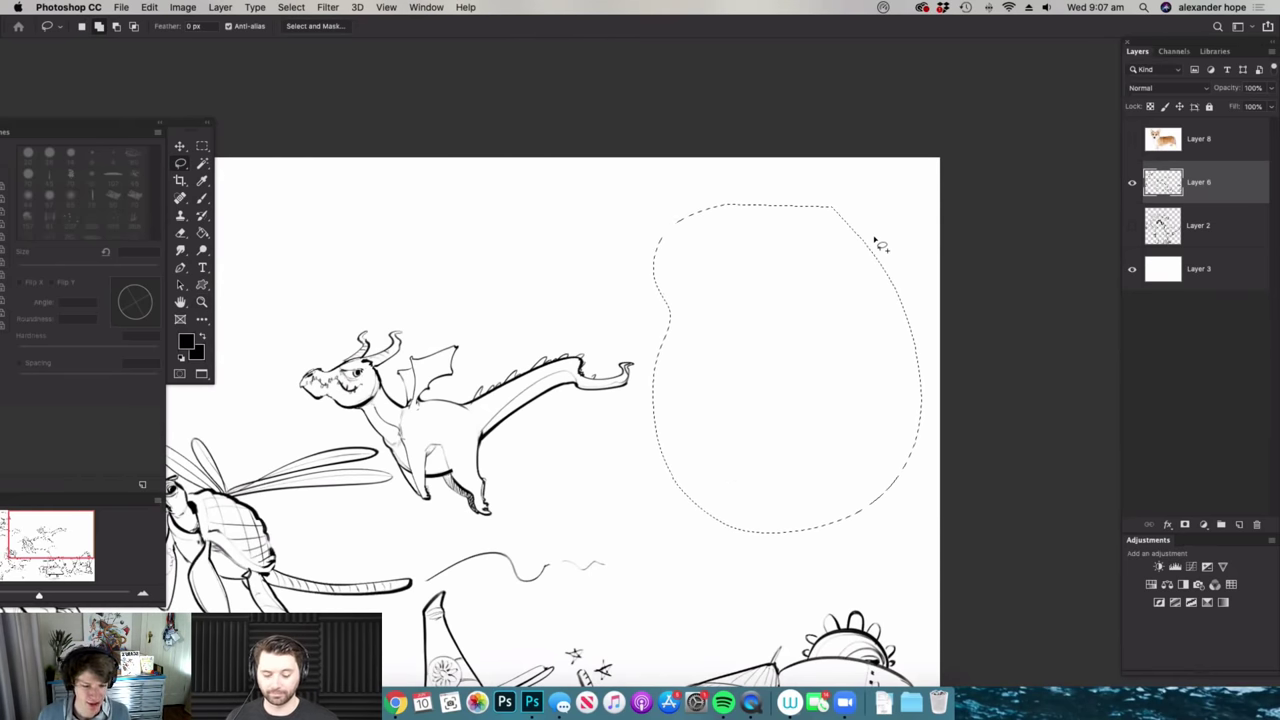
{"action": "key", "text": "super+d"}
- Sketch a new bear head's curved forehead, rounded muzzle and open mouth in the empty space beyond the dragon's tail
{"action": "key", "text": "m"}
{"action": "key", "text": "z"}
{"action": "scroll", "coordinate": [869, 331], "scroll_direction": "down", "scroll_amount": 4}
{"action": "scroll", "coordinate": [877, 294], "scroll_direction": "up", "scroll_amount": 3}
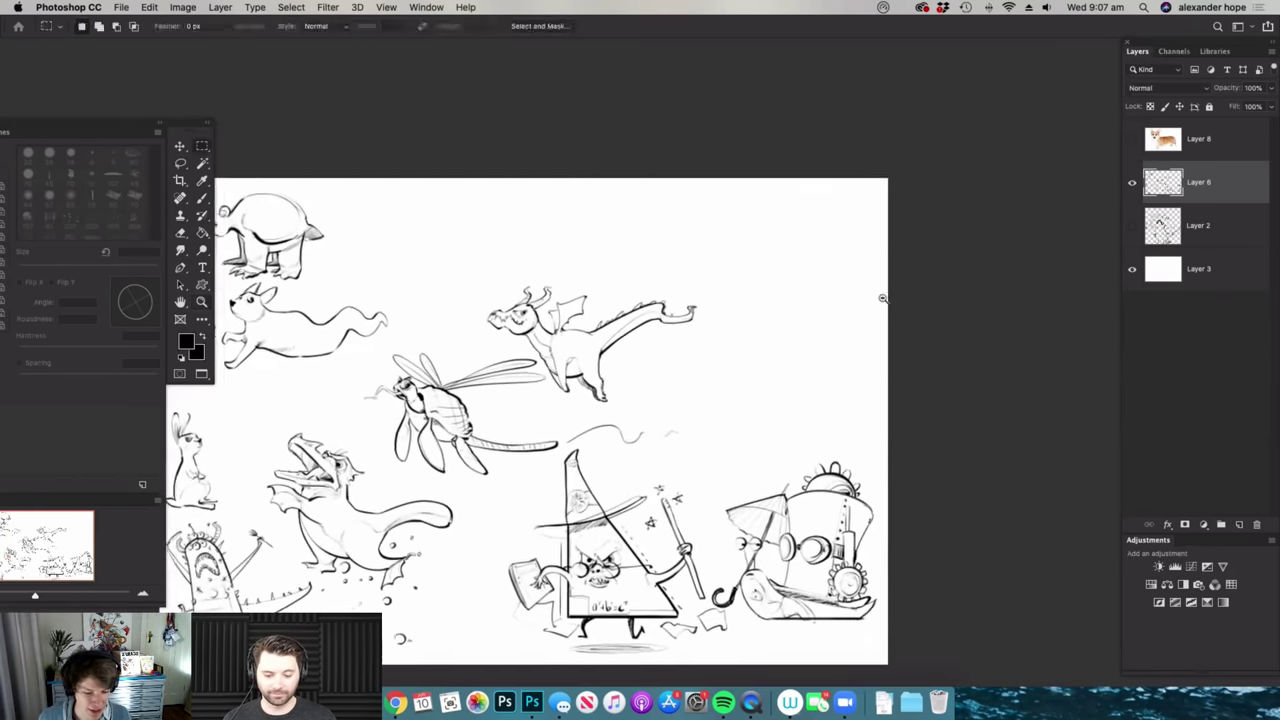
{"action": "scroll", "coordinate": [902, 299], "scroll_direction": "up", "scroll_amount": 5}
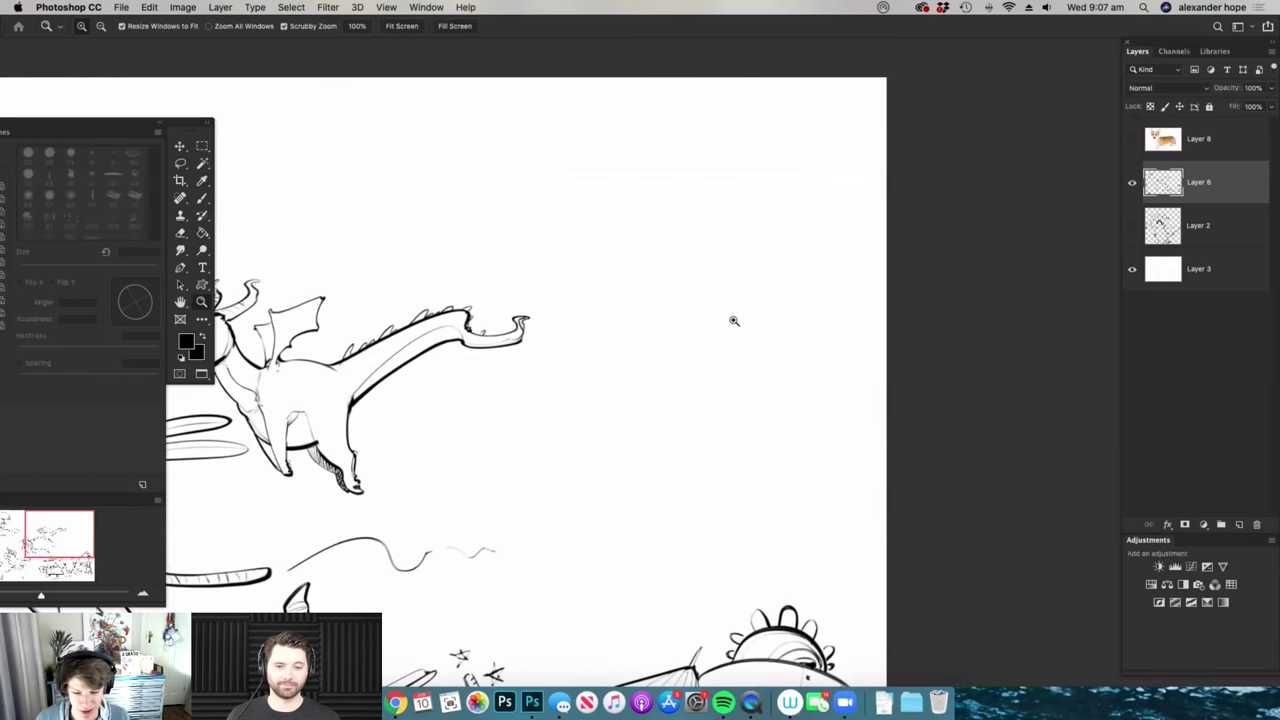
{"action": "key", "text": "m"}
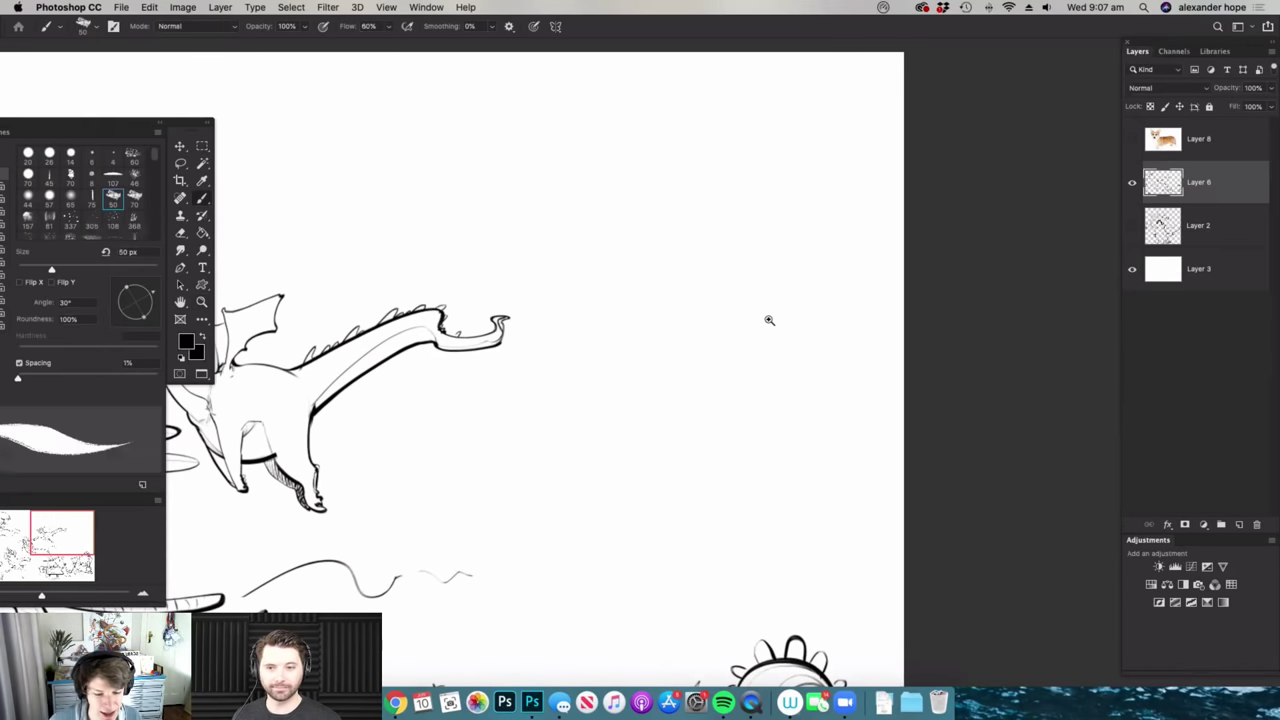
{"action": "left_click_drag", "start_coordinate": [768, 320], "coordinate": [756, 319]}
{"action": "left_click_drag", "start_coordinate": [599, 297], "coordinate": [611, 300]}
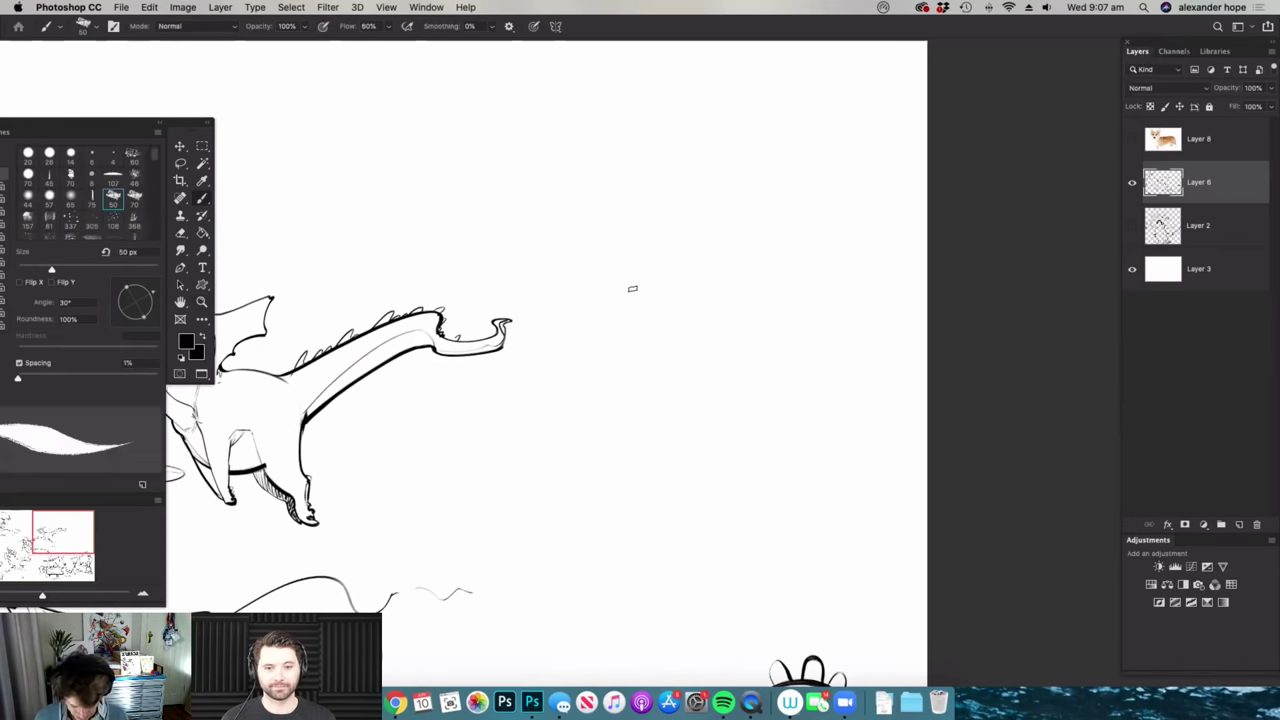
{"action": "left_click", "coordinate": [703, 322], "text": "alt"}
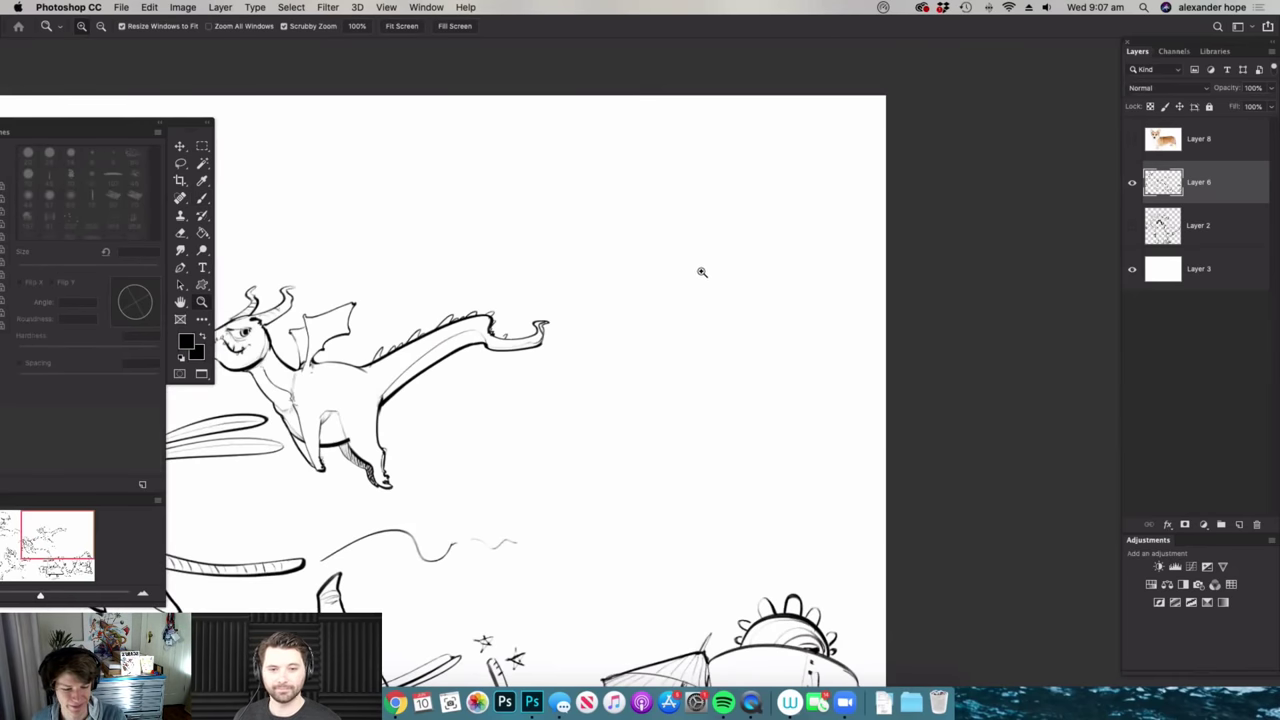
{"action": "left_click_drag", "start_coordinate": [702, 271], "coordinate": [712, 280]}
{"action": "left_click_drag", "start_coordinate": [702, 208], "coordinate": [722, 208]}
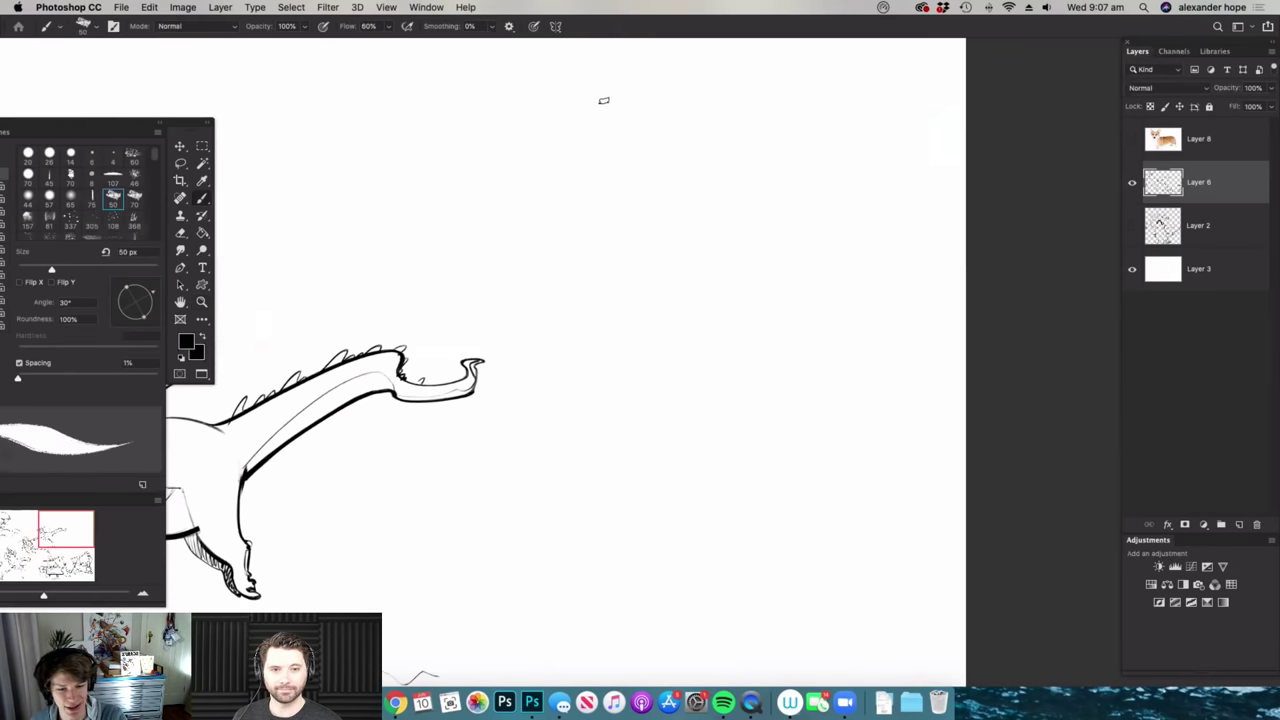
{"action": "left_click_drag", "start_coordinate": [575, 113], "coordinate": [658, 125]}
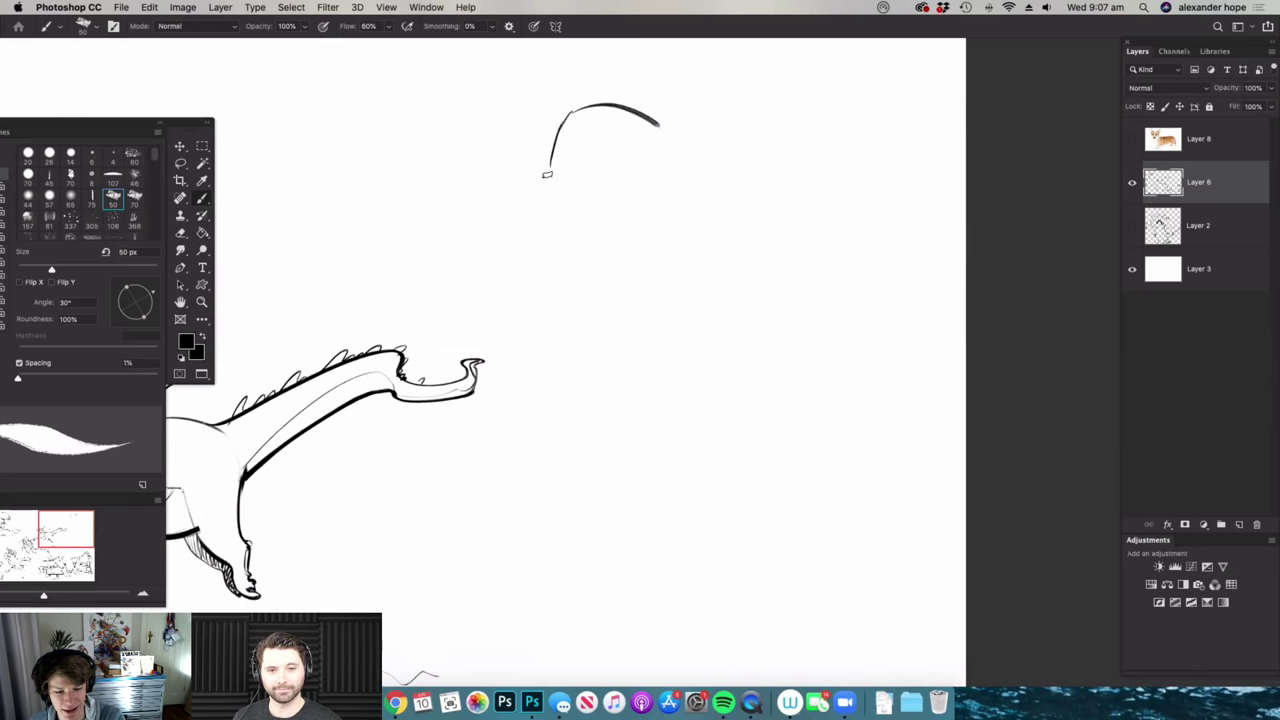
{"action": "left_click", "coordinate": [575, 197]}
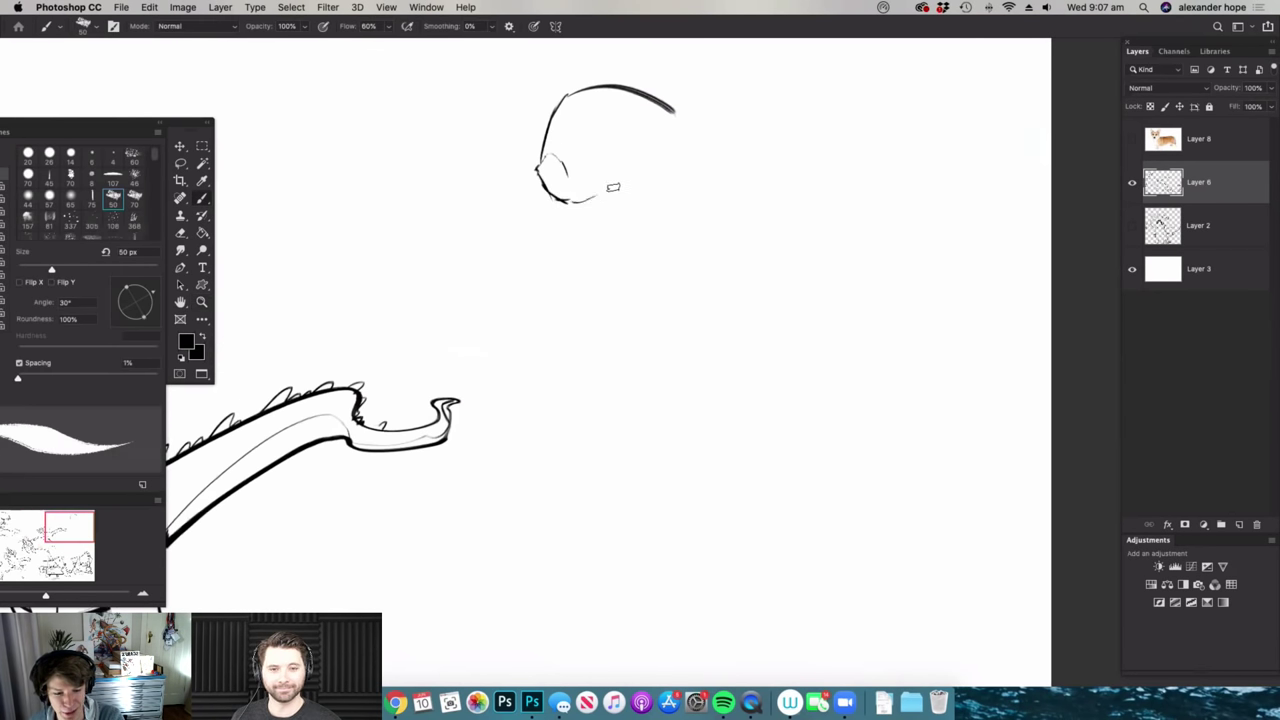
{"action": "left_click_drag", "start_coordinate": [604, 192], "coordinate": [657, 181]}
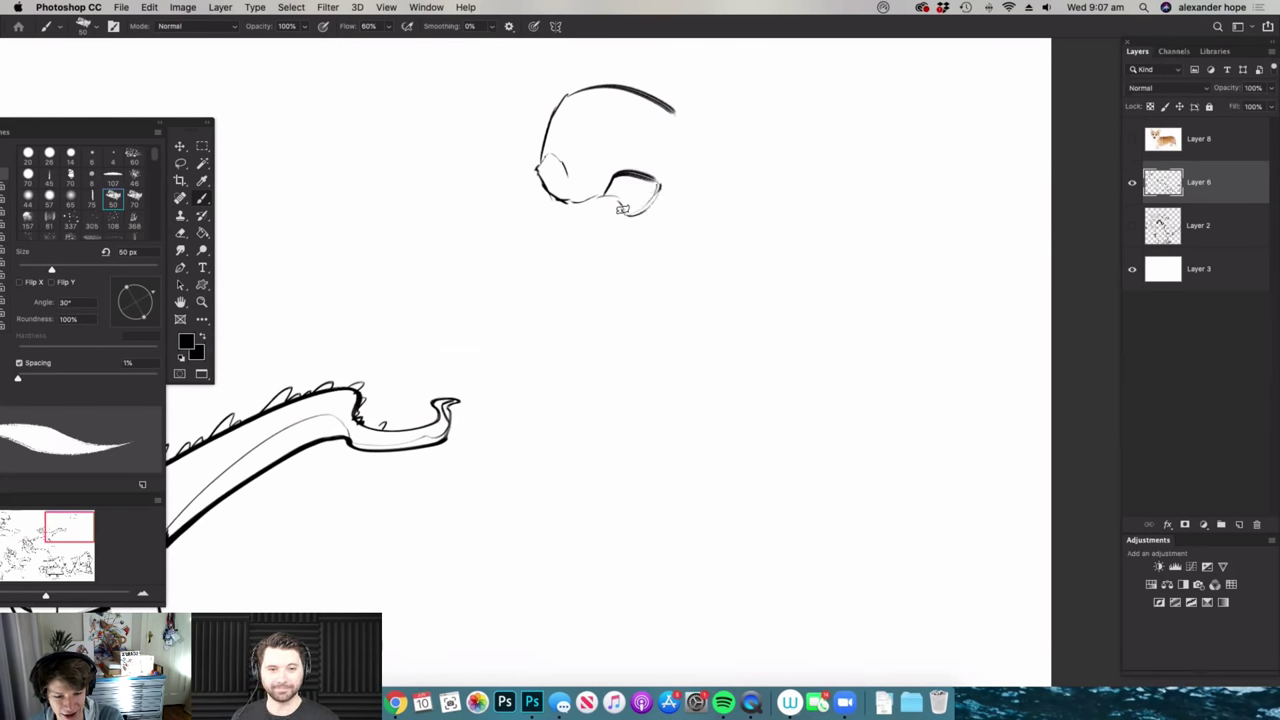
{"action": "left_click", "coordinate": [622, 208]}
{"action": "left_click_drag", "start_coordinate": [606, 214], "coordinate": [642, 230]}
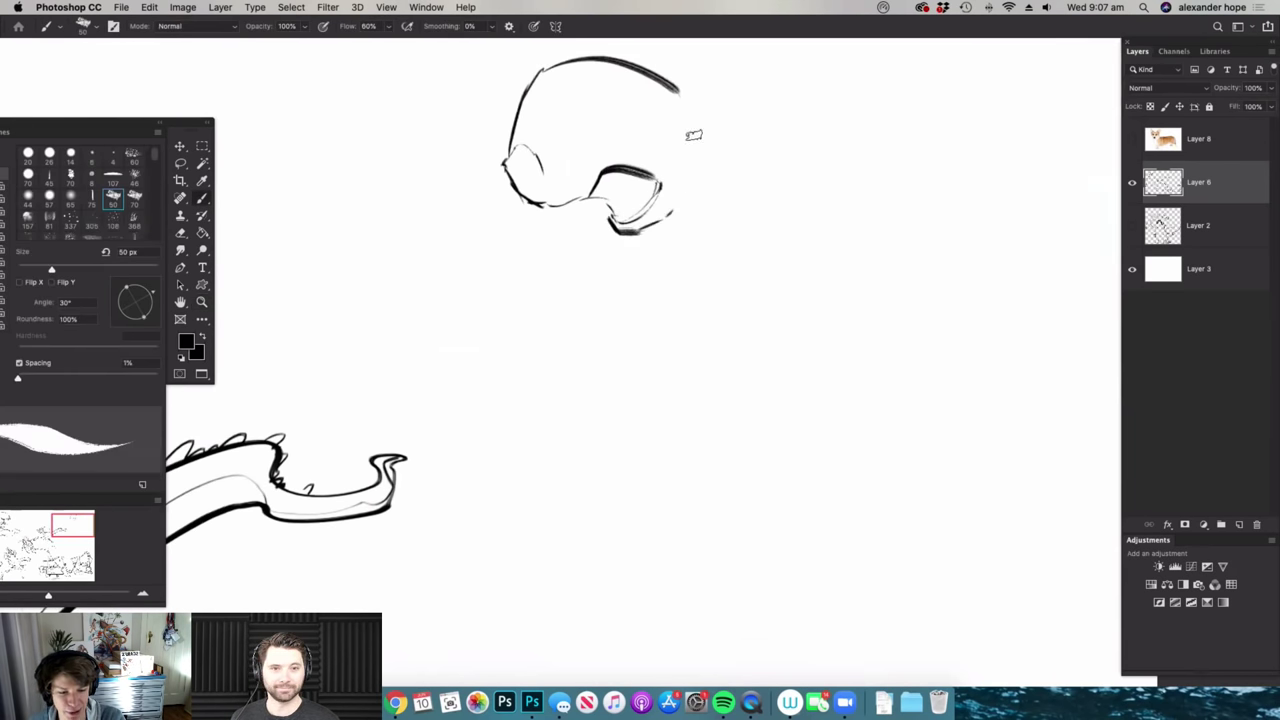
- Erase the heavy forehead curve and redraw a lighter, wider skull with the back of the head
{"action": "left_click", "coordinate": [620, 329], "text": "alt"}
{"action": "left_click", "coordinate": [634, 160]}
{"action": "key", "text": "e"}
{"action": "mouse_move", "coordinate": [588, 183]}
{"action": "left_mouse_down"}
{"action": "mouse_move", "coordinate": [620, 178]}
{"action": "mouse_move", "coordinate": [706, 216]}
{"action": "left_mouse_up"}
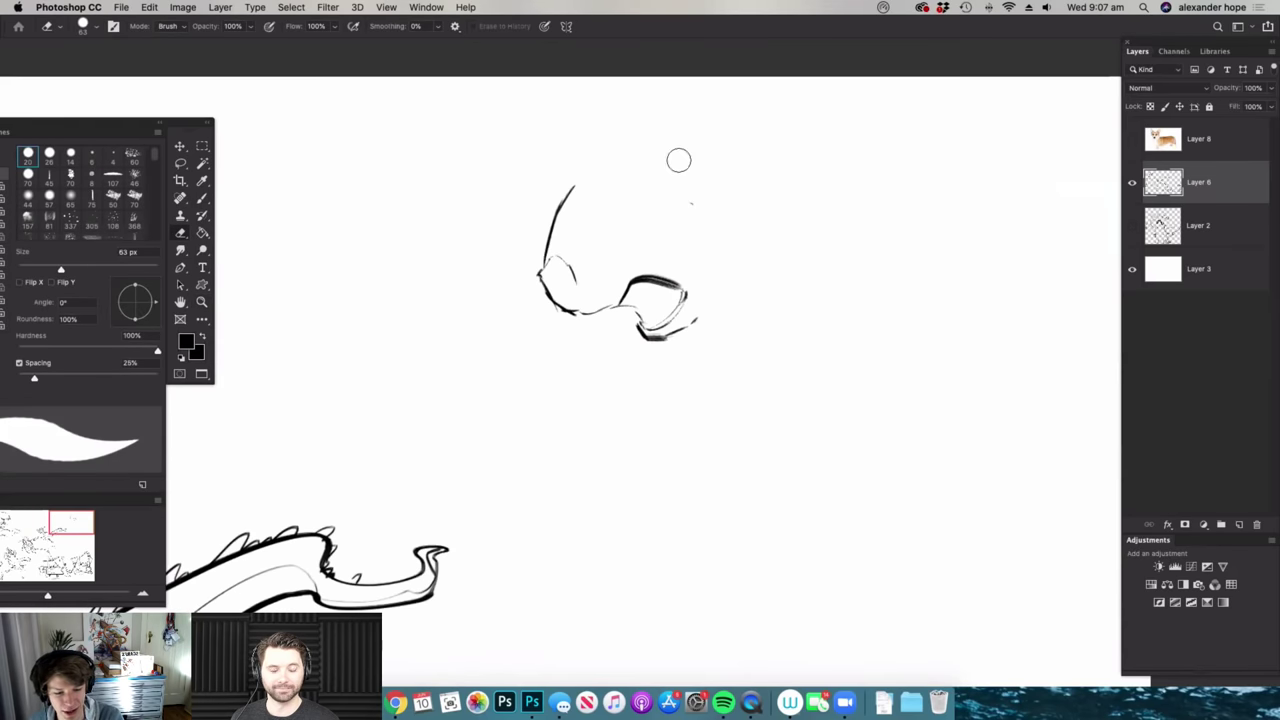
{"action": "key", "text": "b"}
{"action": "mouse_move", "coordinate": [577, 184]}
{"action": "left_mouse_down"}
{"action": "mouse_move", "coordinate": [674, 156]}
{"action": "mouse_move", "coordinate": [646, 156]}
{"action": "mouse_move", "coordinate": [732, 185]}
{"action": "mouse_move", "coordinate": [746, 277]}
{"action": "left_mouse_up"}
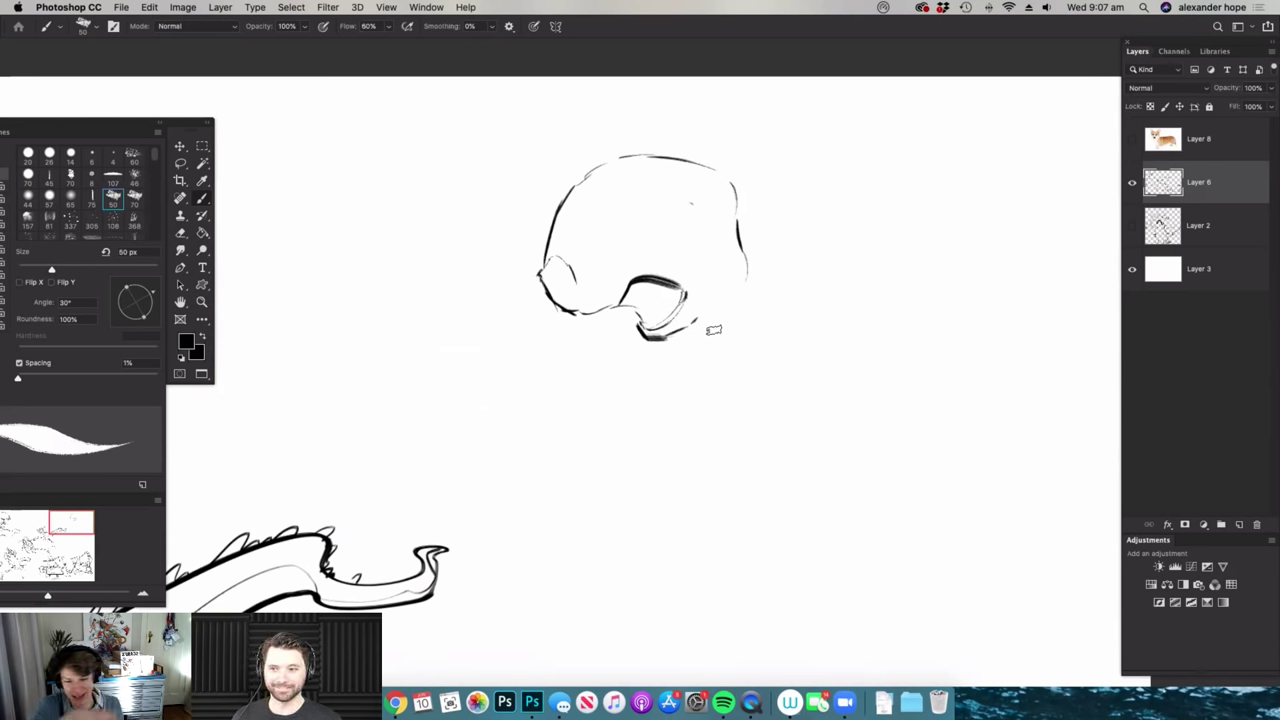
- Draw the bear's round eye, the far brow bulge and heavier fangs at the front of the mouth
{"action": "key", "text": "z"}
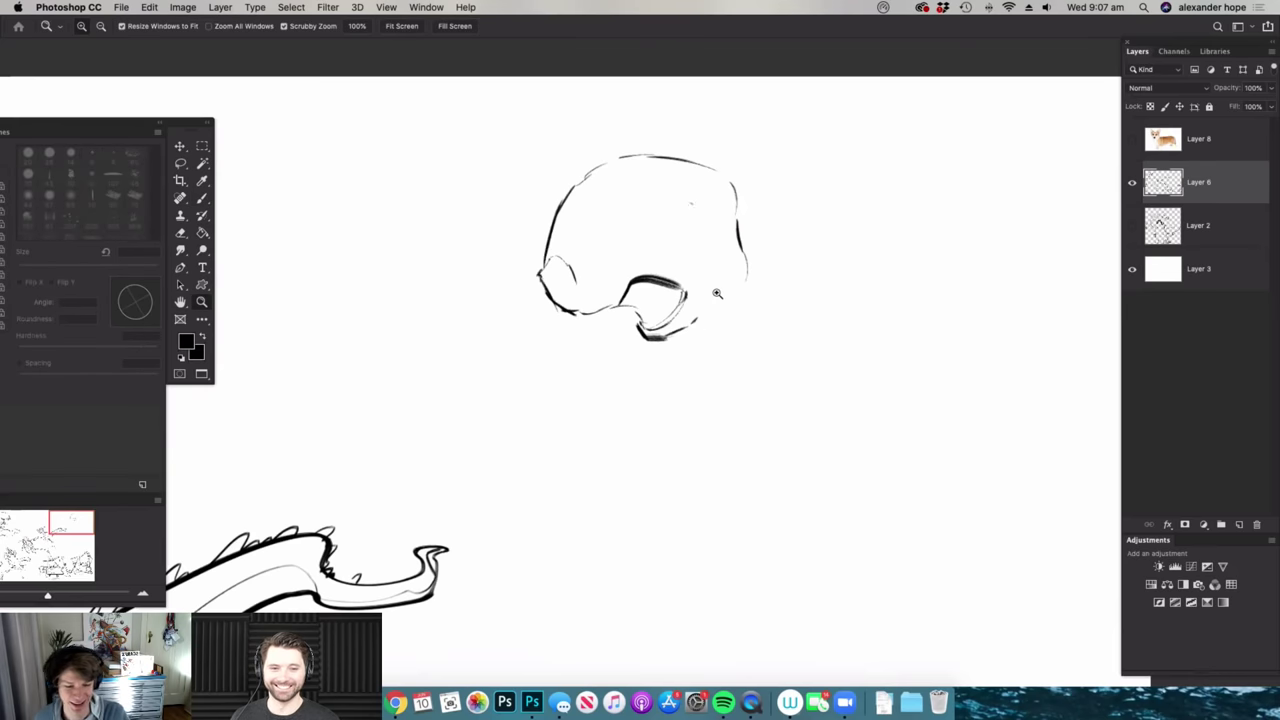
{"action": "left_click_drag", "start_coordinate": [718, 294], "coordinate": [705, 293]}
{"action": "left_click_drag", "start_coordinate": [667, 206], "coordinate": [700, 206]}
{"action": "key", "text": "b"}
{"action": "mouse_move", "coordinate": [600, 272]}
{"action": "left_mouse_down"}
{"action": "mouse_move", "coordinate": [589, 251]}
{"action": "mouse_move", "coordinate": [629, 275]}
{"action": "left_mouse_up"}
{"action": "mouse_move", "coordinate": [515, 281]}
{"action": "left_mouse_down"}
{"action": "mouse_move", "coordinate": [505, 259]}
{"action": "mouse_move", "coordinate": [628, 275]}
{"action": "mouse_move", "coordinate": [655, 250]}
{"action": "left_mouse_up"}
{"action": "key", "text": "z"}
{"action": "key", "text": "b"}
{"action": "mouse_move", "coordinate": [658, 354]}
{"action": "left_mouse_down"}
{"action": "mouse_move", "coordinate": [688, 352]}
{"action": "mouse_move", "coordinate": [645, 305]}
{"action": "mouse_move", "coordinate": [655, 300]}
{"action": "mouse_move", "coordinate": [600, 345]}
{"action": "left_mouse_up"}
{"action": "key", "text": "b"}
- Lasso the bear head, move it down slightly, rotate it about 16 degrees clockwise and clear the selection
{"action": "key", "text": "z"}
{"action": "left_click_drag", "start_coordinate": [682, 258], "coordinate": [620, 260]}
{"action": "left_click_drag", "start_coordinate": [855, 191], "coordinate": [690, 145]}
{"action": "key", "text": "b"}
{"action": "key", "text": "v"}
{"action": "key", "text": "l"}
{"action": "key", "text": "v"}
{"action": "left_click_drag", "start_coordinate": [742, 279], "coordinate": [727, 340]}
{"action": "key", "text": "super+t"}
{"action": "left_click_drag", "start_coordinate": [757, 240], "coordinate": [785, 258]}
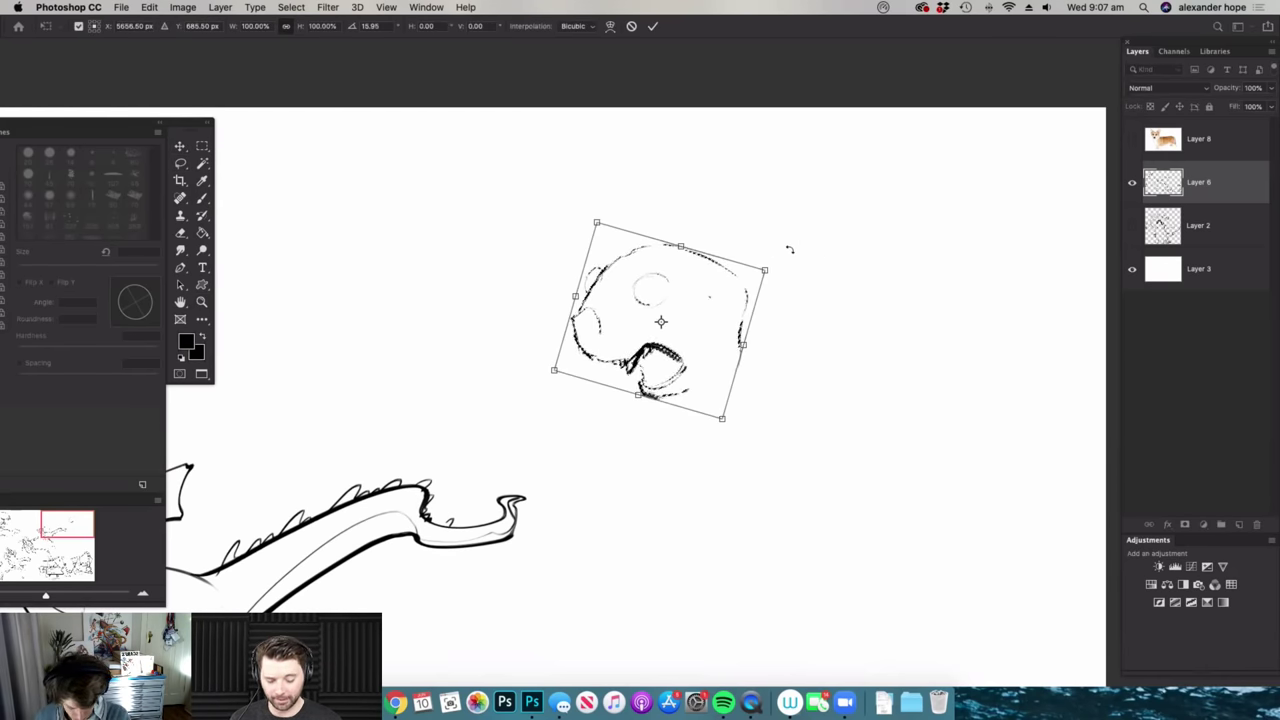
{"action": "key", "text": "Escape"}
{"action": "key", "text": "m"}
{"action": "left_click", "coordinate": [780, 267]}
- Erase the old top of the skull and draw two rounded ears joined by a flatter forehead line
{"action": "key", "text": "z"}
{"action": "left_click_drag", "start_coordinate": [700, 262], "coordinate": [735, 262]}
{"action": "key", "text": "e"}
{"action": "mouse_move", "coordinate": [612, 255]}
{"action": "left_mouse_down"}
{"action": "mouse_move", "coordinate": [680, 240]}
{"action": "mouse_move", "coordinate": [588, 258]}
{"action": "mouse_move", "coordinate": [606, 224]}
{"action": "mouse_move", "coordinate": [800, 199]}
{"action": "mouse_move", "coordinate": [780, 232]}
{"action": "left_mouse_up"}
{"action": "key", "text": "b"}
{"action": "left_click_drag", "start_coordinate": [565, 258], "coordinate": [612, 212]}
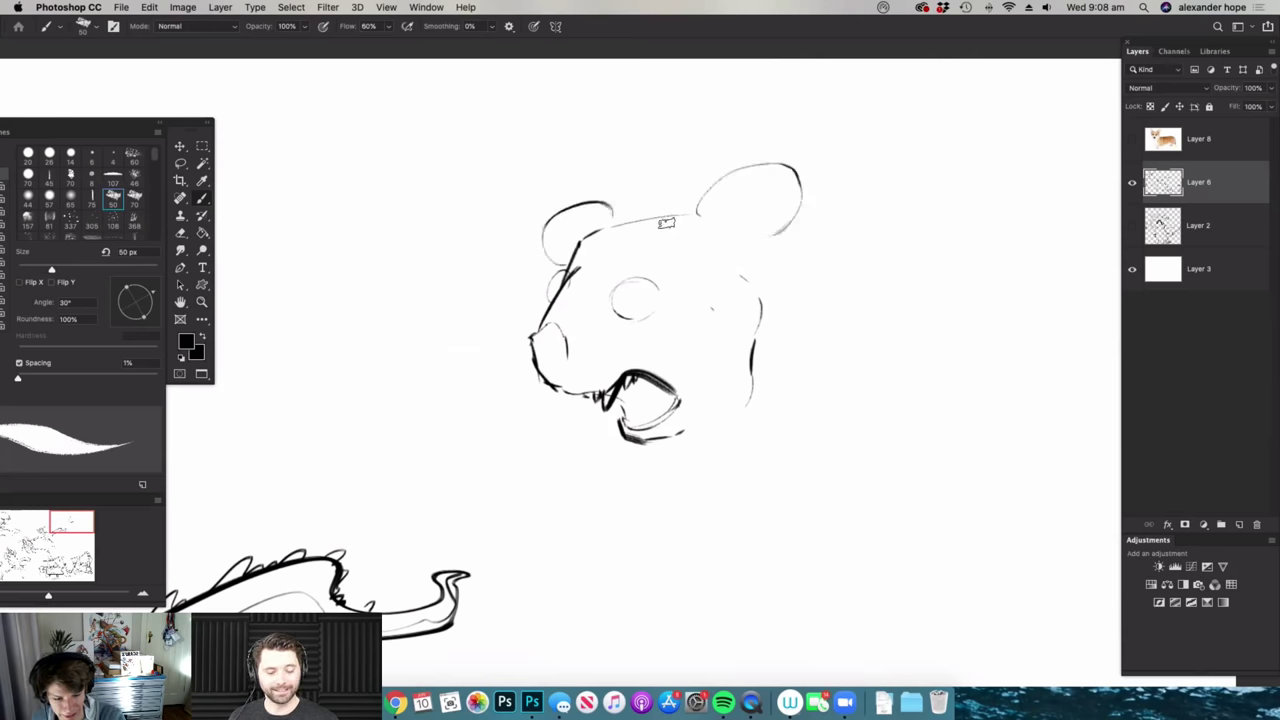
- Draw the bear's dark pupil and a slanted brow, and clean up the overlapping lines by the far ear
{"action": "key", "text": "z"}
{"action": "left_click", "coordinate": [650, 323]}
{"action": "key", "text": "b"}
{"action": "left_click_drag", "start_coordinate": [626, 314], "coordinate": [650, 312]}
{"action": "left_click_drag", "start_coordinate": [610, 272], "coordinate": [646, 246]}
{"action": "key", "text": "e"}
{"action": "mouse_move", "coordinate": [566, 252]}
{"action": "left_mouse_down"}
{"action": "mouse_move", "coordinate": [558, 282]}
{"action": "mouse_move", "coordinate": [564, 209]}
{"action": "mouse_move", "coordinate": [542, 255]}
{"action": "left_mouse_up"}
{"action": "key", "text": "b"}
- Draw a raised front arm with a clawed paw behind the head and a long curved belly line
{"action": "key", "text": "z"}
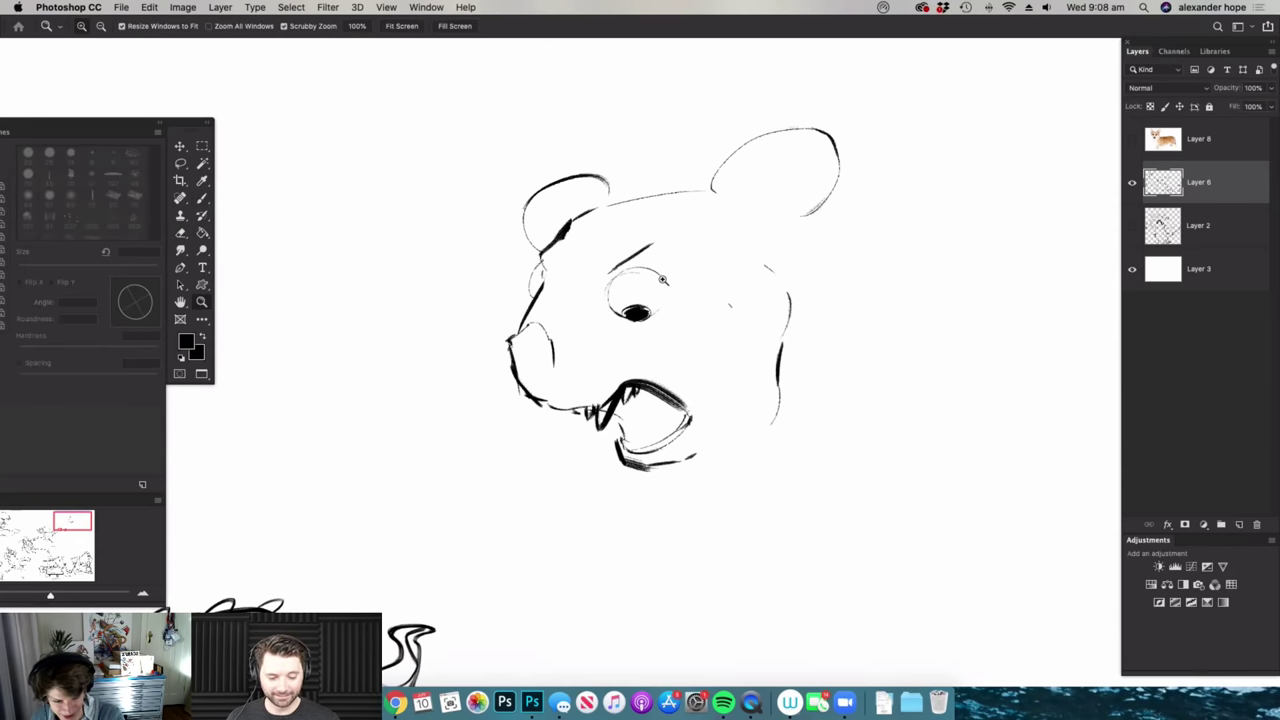
{"action": "left_click", "coordinate": [668, 279], "text": "alt"}
{"action": "left_click", "coordinate": [865, 268]}
{"action": "key", "text": "b"}
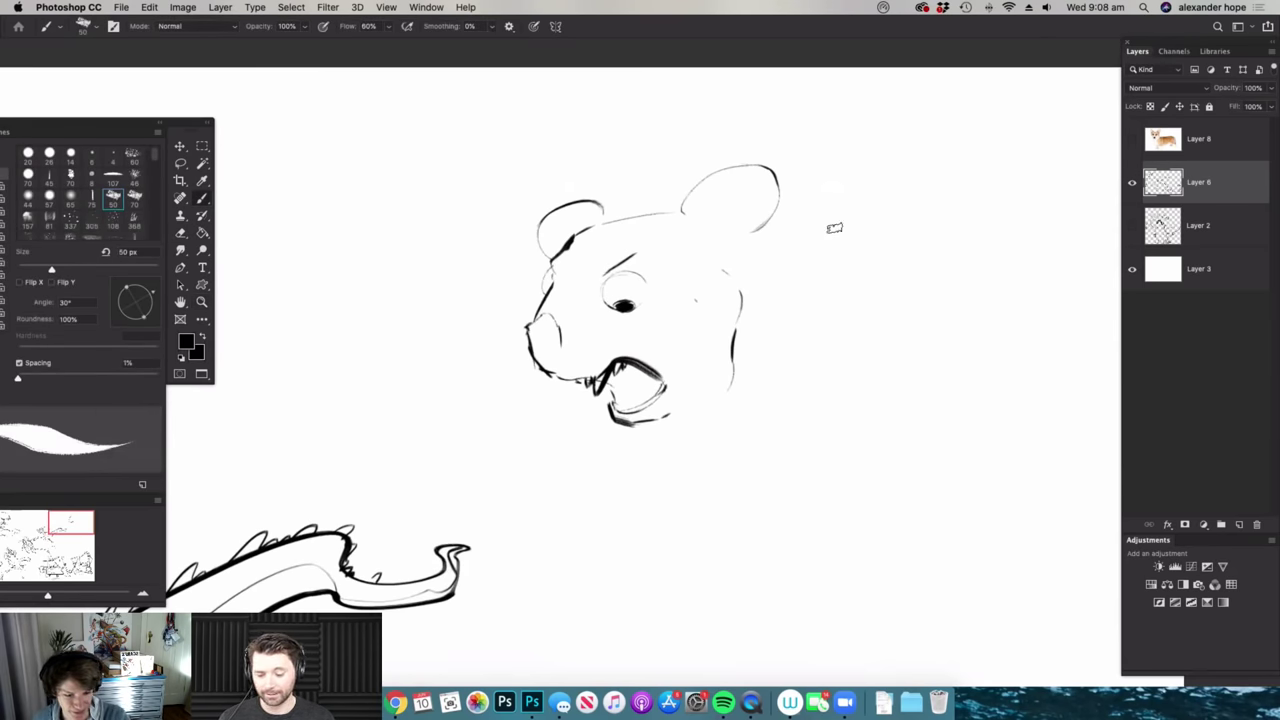
{"action": "mouse_move", "coordinate": [786, 250]}
{"action": "left_mouse_down"}
{"action": "mouse_move", "coordinate": [789, 153]}
{"action": "mouse_move", "coordinate": [878, 228]}
{"action": "left_mouse_up"}
{"action": "mouse_move", "coordinate": [828, 127]}
{"action": "left_mouse_down"}
{"action": "mouse_move", "coordinate": [757, 101]}
{"action": "mouse_move", "coordinate": [736, 119]}
{"action": "mouse_move", "coordinate": [729, 146]}
{"action": "mouse_move", "coordinate": [768, 150]}
{"action": "mouse_move", "coordinate": [780, 230]}
{"action": "mouse_move", "coordinate": [752, 282]}
{"action": "left_mouse_up"}
{"action": "left_click_drag", "start_coordinate": [709, 426], "coordinate": [1016, 450]}
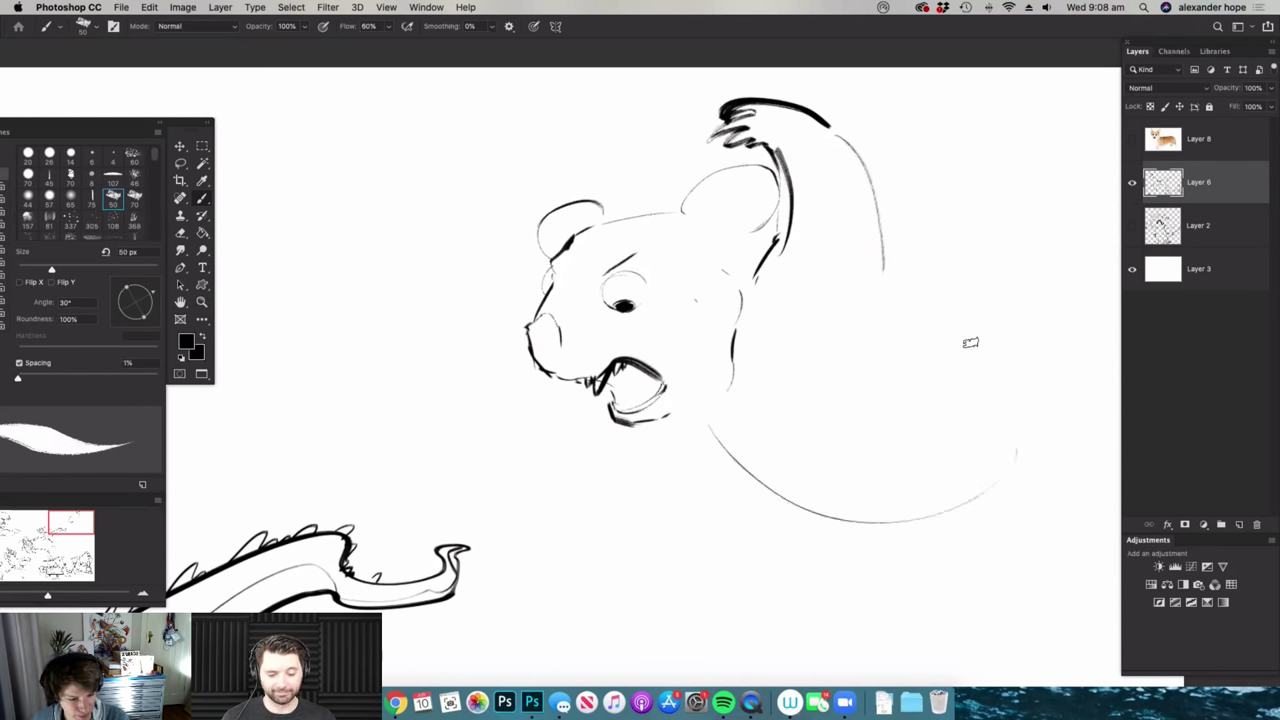
- Draw the bear's back line and an upraised hind leg ending in a clawed foot
{"action": "left_click_drag", "start_coordinate": [912, 252], "coordinate": [932, 249]}
{"action": "left_click", "coordinate": [880, 323], "text": "alt"}
{"action": "left_click", "coordinate": [1043, 309], "text": "super"}
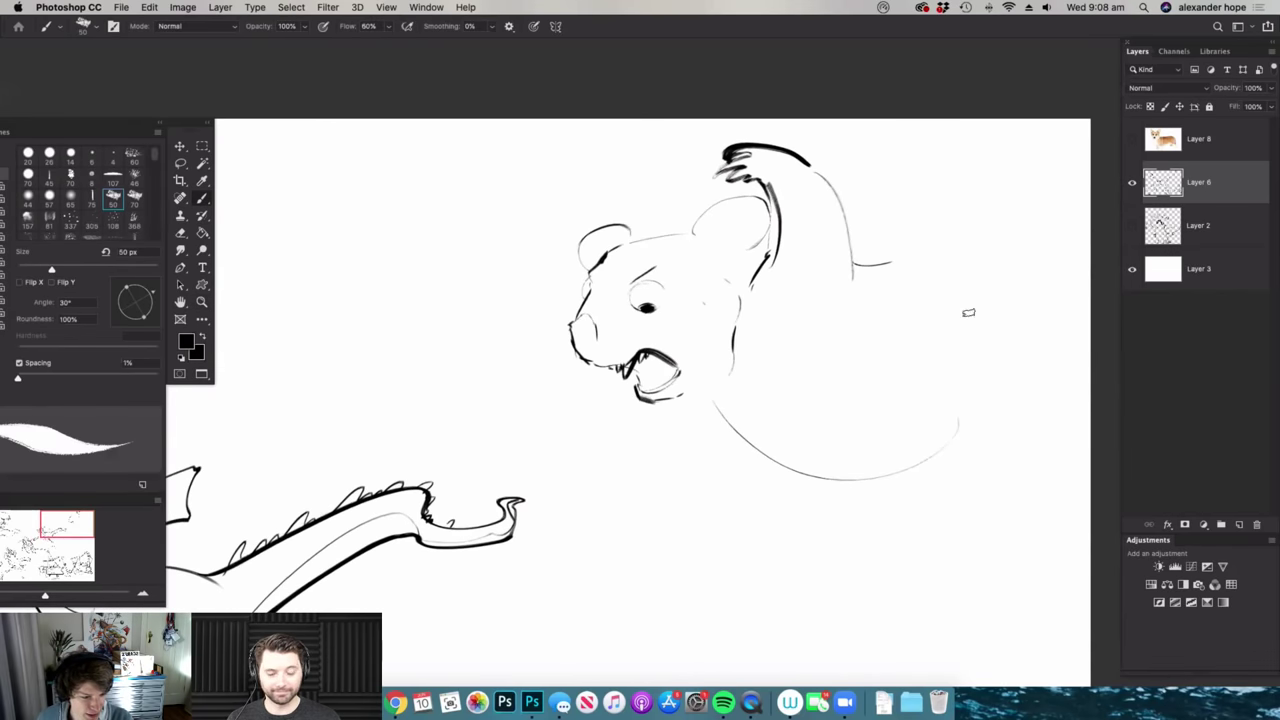
{"action": "mouse_move", "coordinate": [954, 400]}
{"action": "left_mouse_down"}
{"action": "mouse_move", "coordinate": [1003, 360]}
{"action": "mouse_move", "coordinate": [1013, 251]}
{"action": "mouse_move", "coordinate": [954, 238]}
{"action": "mouse_move", "coordinate": [956, 224]}
{"action": "mouse_move", "coordinate": [1022, 200]}
{"action": "left_mouse_up"}
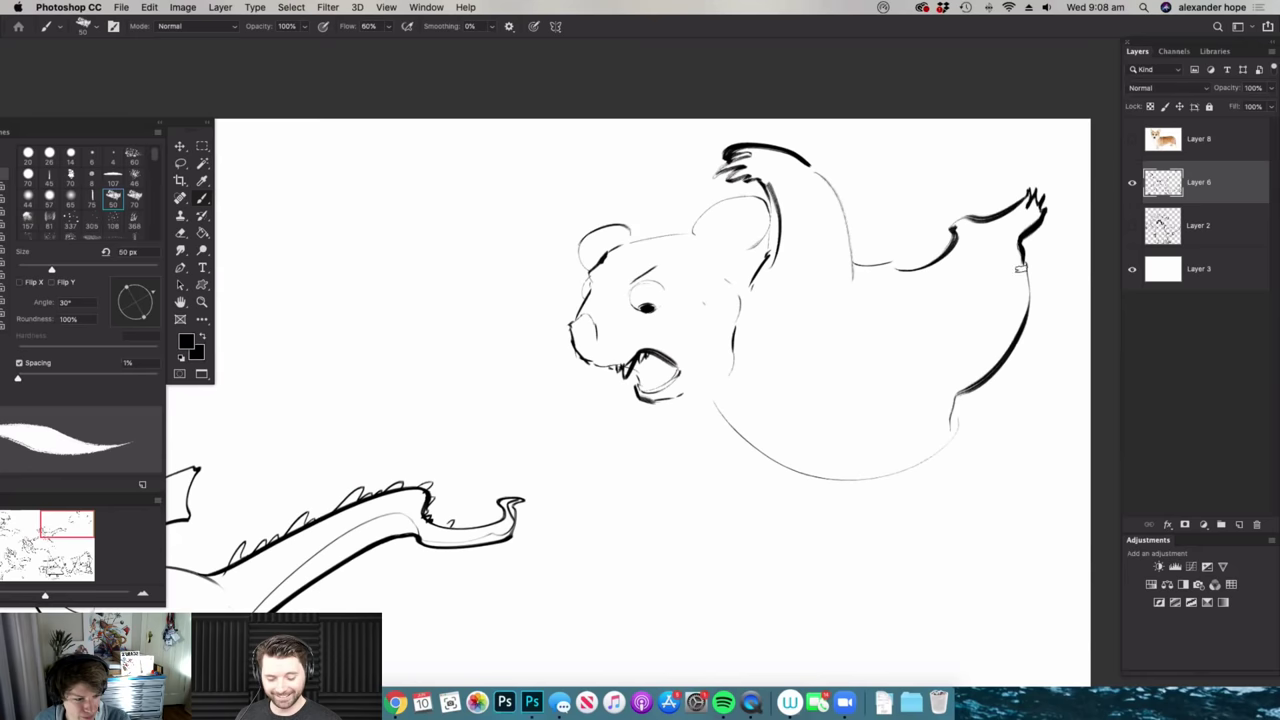
{"action": "scroll", "coordinate": [960, 365], "scroll_direction": "up", "scroll_amount": 2}
- Add the second clawed hind foot above the back and thicken the raised arm's outer contour
{"action": "left_click_drag", "start_coordinate": [913, 222], "coordinate": [938, 250]}
{"action": "left_click_drag", "start_coordinate": [836, 260], "coordinate": [883, 258]}
{"action": "mouse_move", "coordinate": [783, 141]}
{"action": "left_mouse_down"}
{"action": "mouse_move", "coordinate": [827, 220]}
{"action": "mouse_move", "coordinate": [838, 278]}
{"action": "left_mouse_up"}
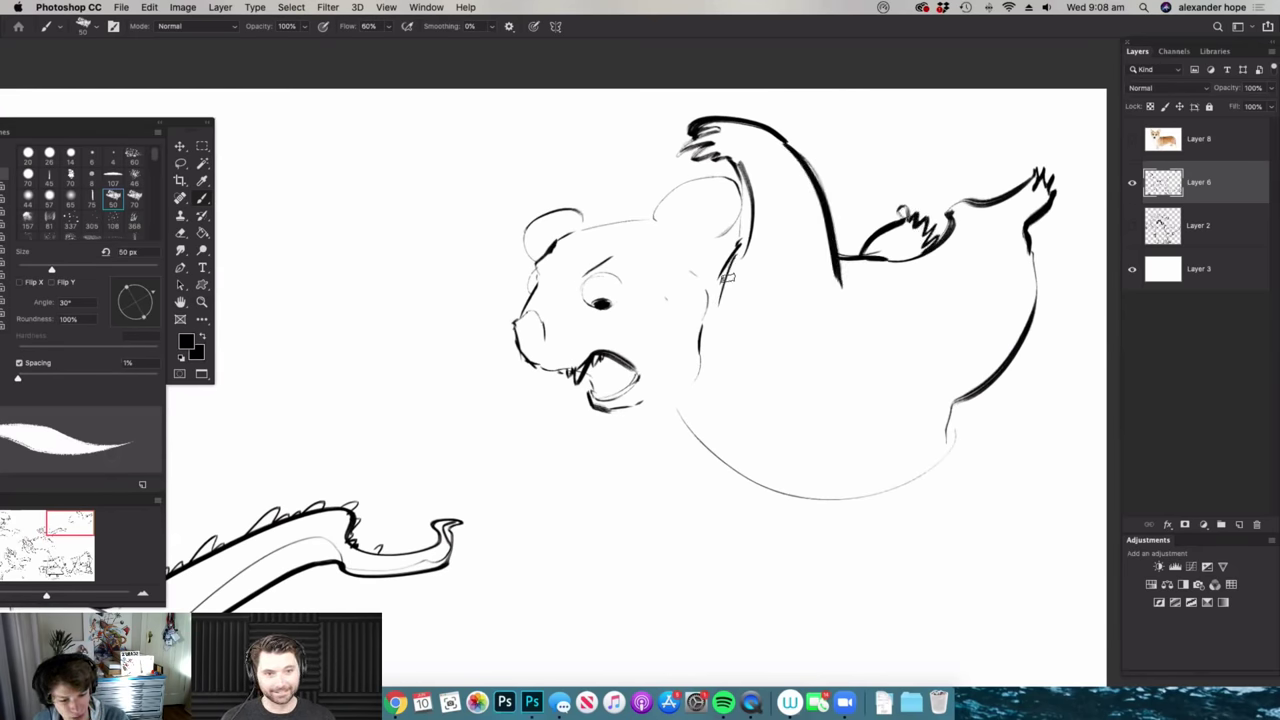
- Draw a bold throat line from the chin to the belly and reinforce the lower jaw and mouth
{"action": "left_click_drag", "start_coordinate": [620, 403], "coordinate": [681, 418]}
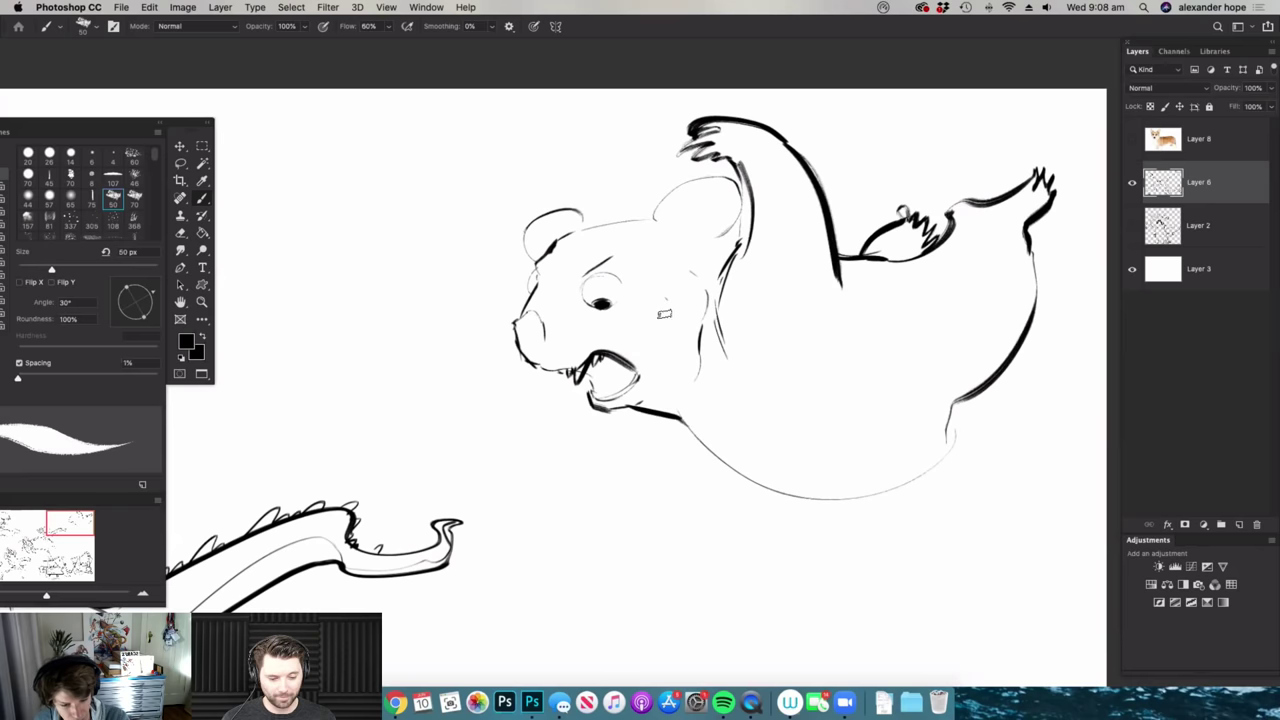
{"action": "left_click", "coordinate": [586, 368], "text": "super"}
{"action": "mouse_move", "coordinate": [597, 406]}
{"action": "left_mouse_down"}
{"action": "mouse_move", "coordinate": [623, 358]}
{"action": "mouse_move", "coordinate": [603, 389]}
{"action": "mouse_move", "coordinate": [659, 382]}
{"action": "left_mouse_up"}
{"action": "mouse_move", "coordinate": [702, 297]}
{"action": "left_mouse_down"}
{"action": "mouse_move", "coordinate": [639, 341]}
{"action": "mouse_move", "coordinate": [823, 348]}
{"action": "mouse_move", "coordinate": [735, 288]}
{"action": "left_mouse_up"}
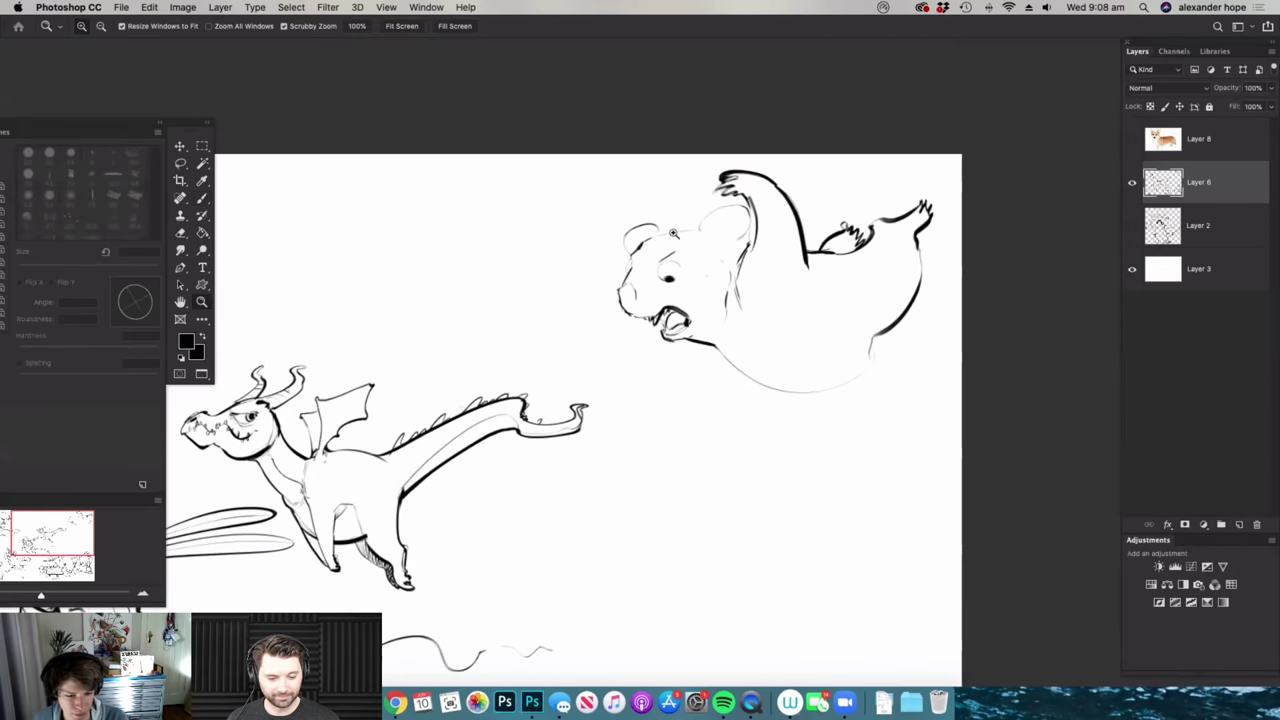
- Draw bold furry outlines on both of the bear's ears and thicken the top of its head
{"action": "left_click", "coordinate": [661, 240], "text": "super"}
{"action": "mouse_move", "coordinate": [598, 241]}
{"action": "left_mouse_down"}
{"action": "mouse_move", "coordinate": [567, 262]}
{"action": "mouse_move", "coordinate": [604, 260]}
{"action": "mouse_move", "coordinate": [590, 268]}
{"action": "left_mouse_up"}
{"action": "left_click_drag", "start_coordinate": [614, 230], "coordinate": [596, 266]}
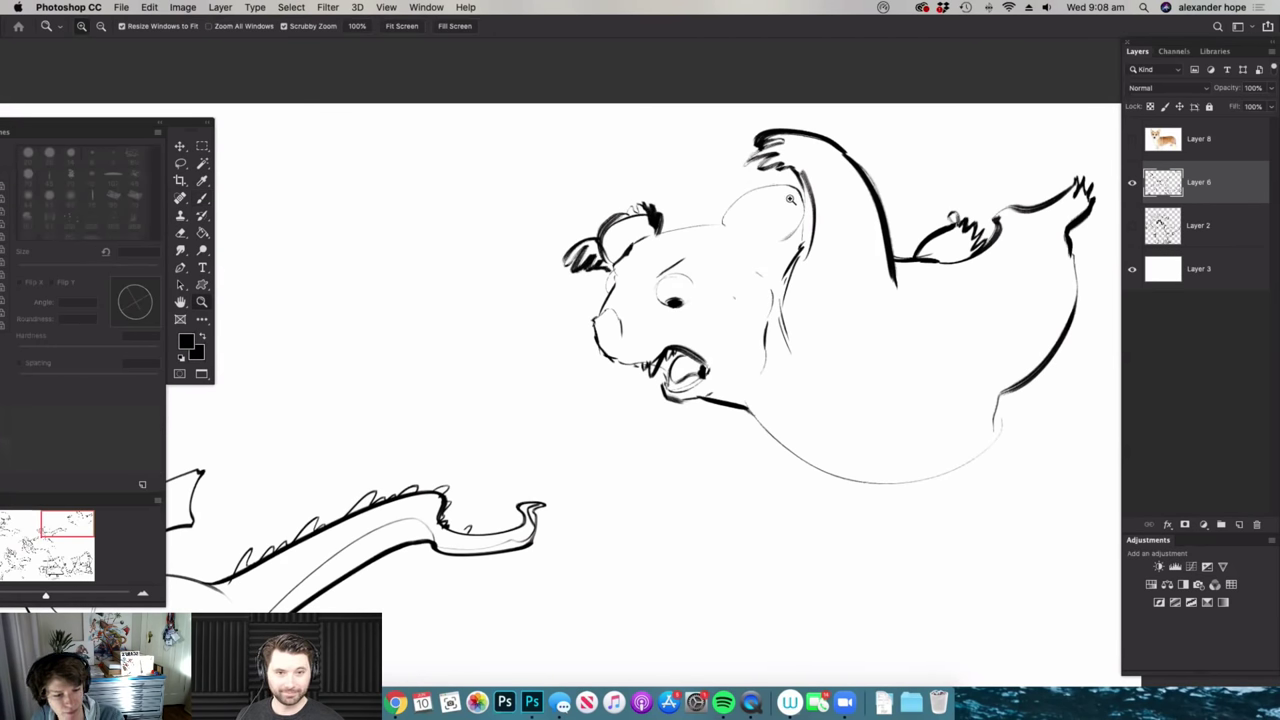
{"action": "scroll", "coordinate": [681, 230], "scroll_direction": "up", "scroll_amount": 1}
{"action": "mouse_move", "coordinate": [640, 228]}
{"action": "left_mouse_down"}
{"action": "mouse_move", "coordinate": [716, 227]}
{"action": "mouse_move", "coordinate": [735, 186]}
{"action": "mouse_move", "coordinate": [757, 179]}
{"action": "mouse_move", "coordinate": [813, 200]}
{"action": "mouse_move", "coordinate": [771, 182]}
{"action": "mouse_move", "coordinate": [802, 241]}
{"action": "mouse_move", "coordinate": [784, 278]}
{"action": "left_mouse_up"}
{"action": "mouse_move", "coordinate": [732, 244]}
{"action": "left_mouse_down"}
{"action": "mouse_move", "coordinate": [781, 271]}
{"action": "mouse_move", "coordinate": [700, 288]}
{"action": "left_mouse_up"}
- Reinforce the bear's belly with a heavy curved line running from the throat to the rump
{"action": "key", "text": "super+space"}
{"action": "key", "text": "super+space"}
{"action": "left_click_drag", "start_coordinate": [910, 335], "coordinate": [815, 430]}
{"action": "key", "text": "super+space"}
{"action": "left_click_drag", "start_coordinate": [831, 486], "coordinate": [932, 448]}
{"action": "left_click_drag", "start_coordinate": [954, 111], "coordinate": [990, 128]}
{"action": "mouse_move", "coordinate": [652, 292]}
{"action": "left_mouse_down"}
{"action": "mouse_move", "coordinate": [830, 361]}
{"action": "mouse_move", "coordinate": [742, 352]}
{"action": "mouse_move", "coordinate": [954, 283]}
{"action": "left_mouse_up"}
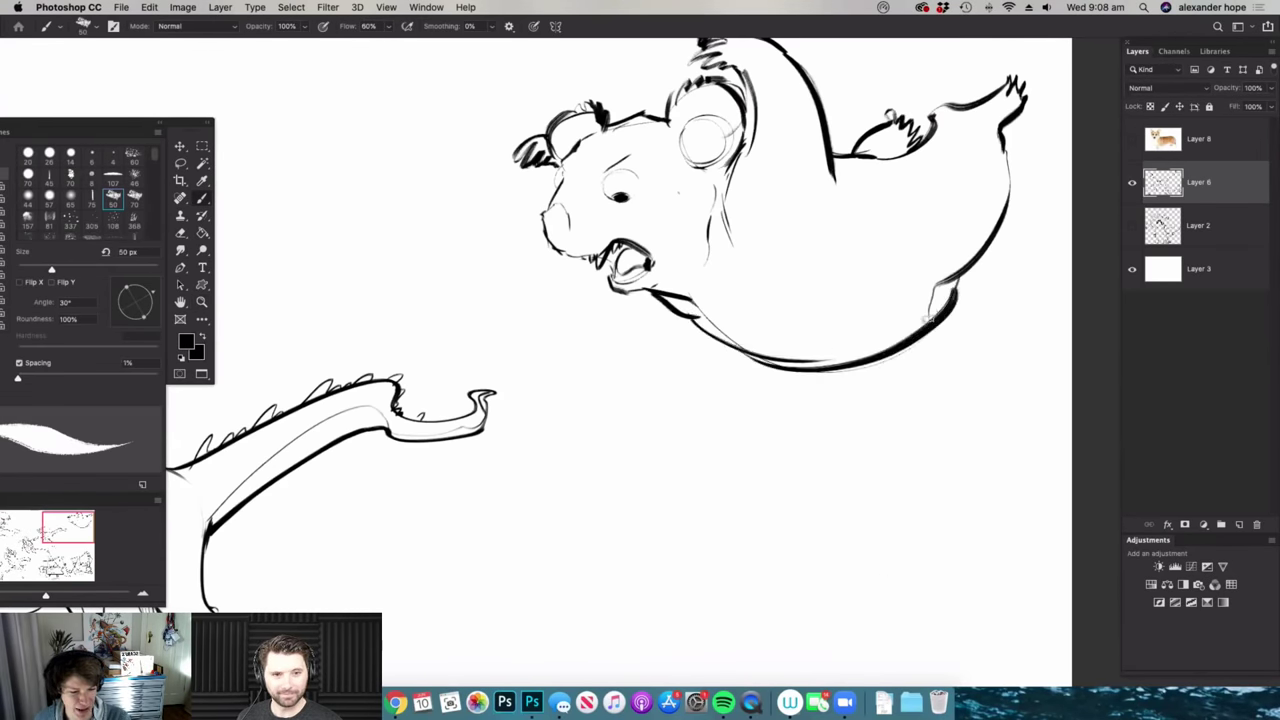
- Clean up the overlapping lines where the belly meets the rump, and sketch light thigh and chest curves
{"action": "key", "text": "e"}
{"action": "key", "text": "b"}
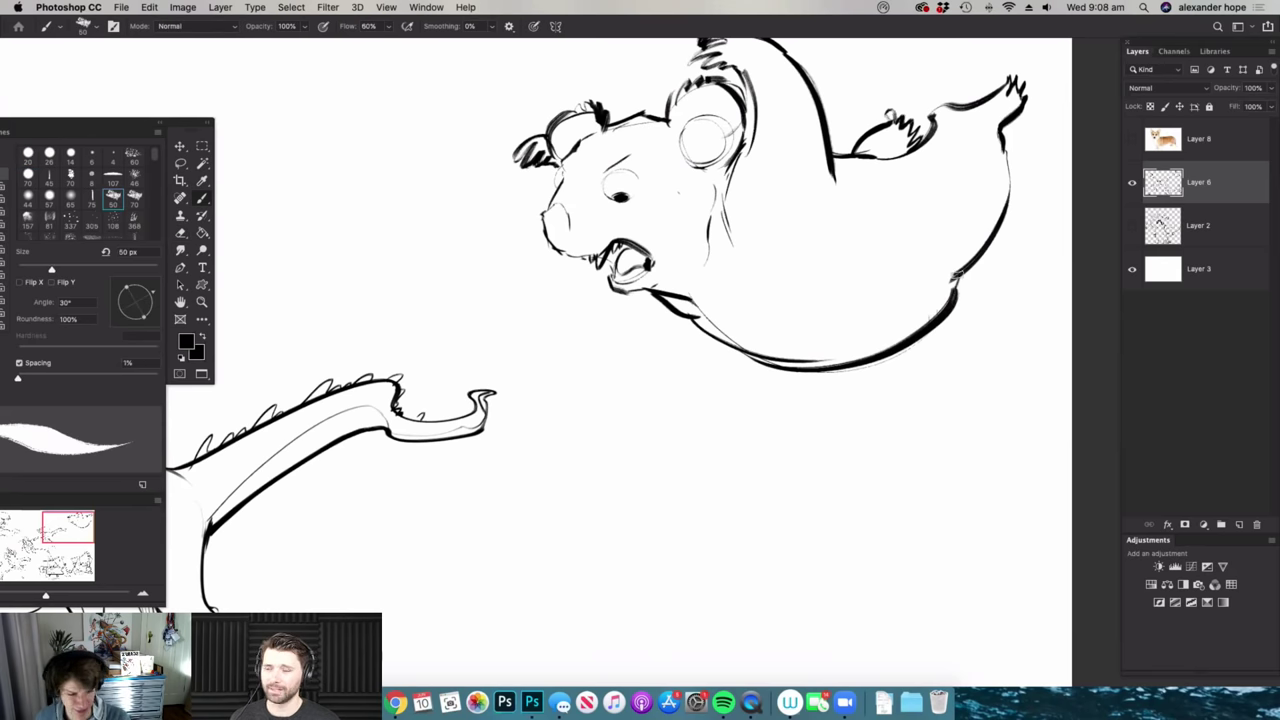
{"action": "left_click_drag", "start_coordinate": [882, 259], "coordinate": [869, 304]}
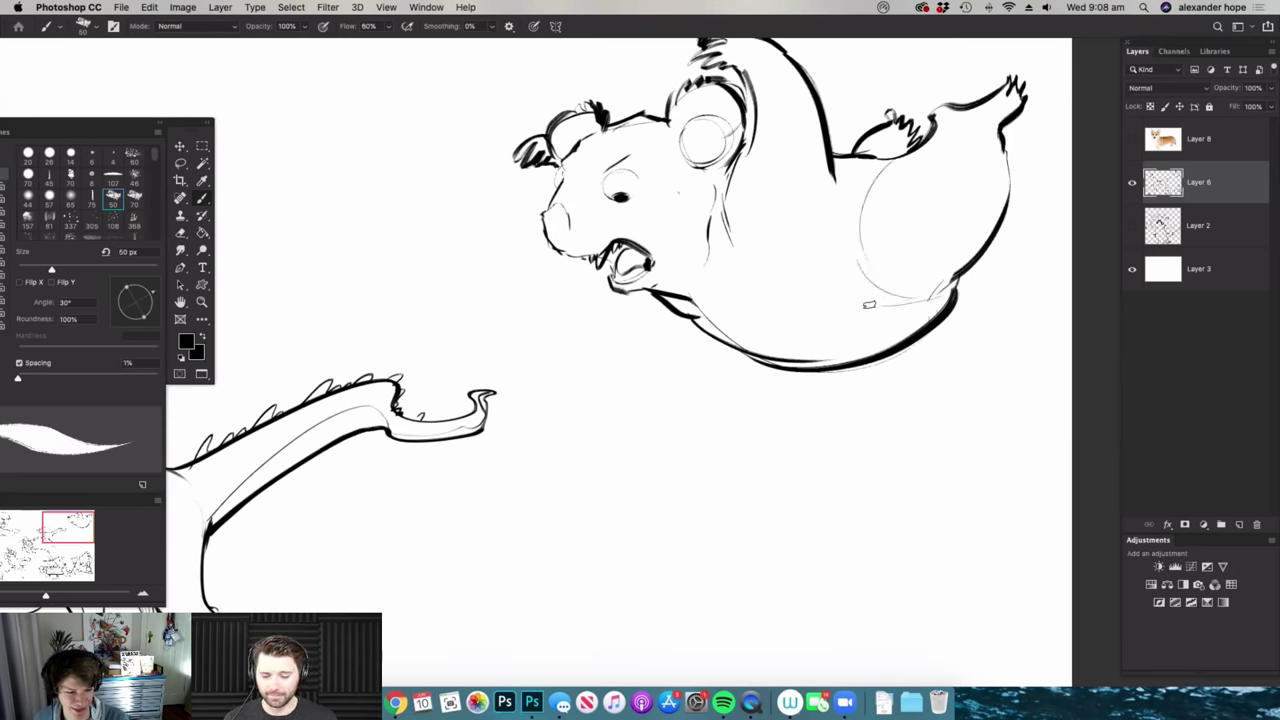
{"action": "left_click_drag", "start_coordinate": [691, 316], "coordinate": [750, 355]}
{"action": "left_click_drag", "start_coordinate": [686, 283], "coordinate": [803, 255]}
- Refine the bear's eye and ear details, and outline and fill its nose with dark hatching
{"action": "key", "text": "super+space"}
{"action": "left_click_drag", "start_coordinate": [828, 348], "coordinate": [792, 345]}
{"action": "left_click_drag", "start_coordinate": [682, 221], "coordinate": [711, 218]}
{"action": "left_click_drag", "start_coordinate": [705, 226], "coordinate": [691, 263]}
{"action": "left_click_drag", "start_coordinate": [570, 269], "coordinate": [575, 327]}
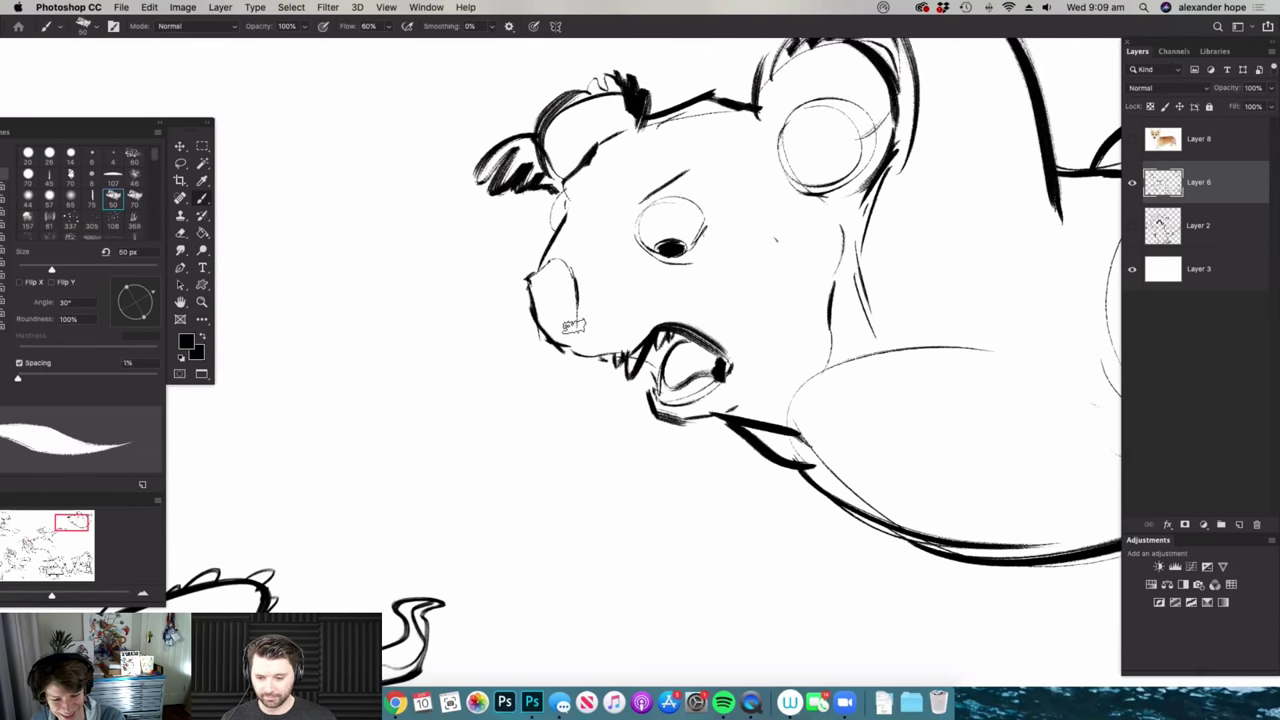
{"action": "mouse_move", "coordinate": [548, 262]}
{"action": "left_mouse_down"}
{"action": "mouse_move", "coordinate": [578, 318]}
{"action": "mouse_move", "coordinate": [568, 336]}
{"action": "mouse_move", "coordinate": [592, 338]}
{"action": "left_mouse_up"}
- Add wrinkle lines under the bear's eye and across its brow, muzzle and cheek
{"action": "mouse_move", "coordinate": [694, 240]}
{"action": "left_mouse_down"}
{"action": "mouse_move", "coordinate": [655, 270]}
{"action": "mouse_move", "coordinate": [670, 270]}
{"action": "left_mouse_up"}
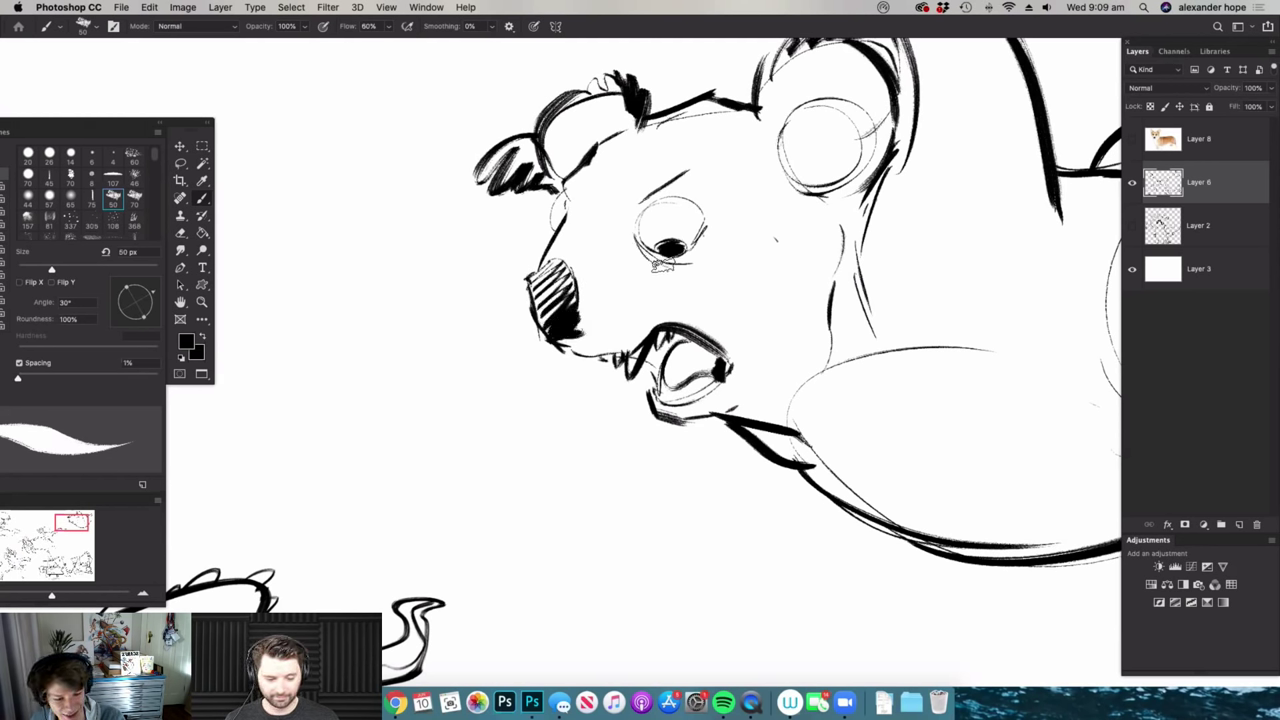
{"action": "left_click_drag", "start_coordinate": [620, 202], "coordinate": [648, 208]}
{"action": "mouse_move", "coordinate": [557, 220]}
{"action": "left_mouse_down"}
{"action": "mouse_move", "coordinate": [552, 232]}
{"action": "mouse_move", "coordinate": [583, 199]}
{"action": "mouse_move", "coordinate": [619, 209]}
{"action": "mouse_move", "coordinate": [668, 275]}
{"action": "left_mouse_up"}
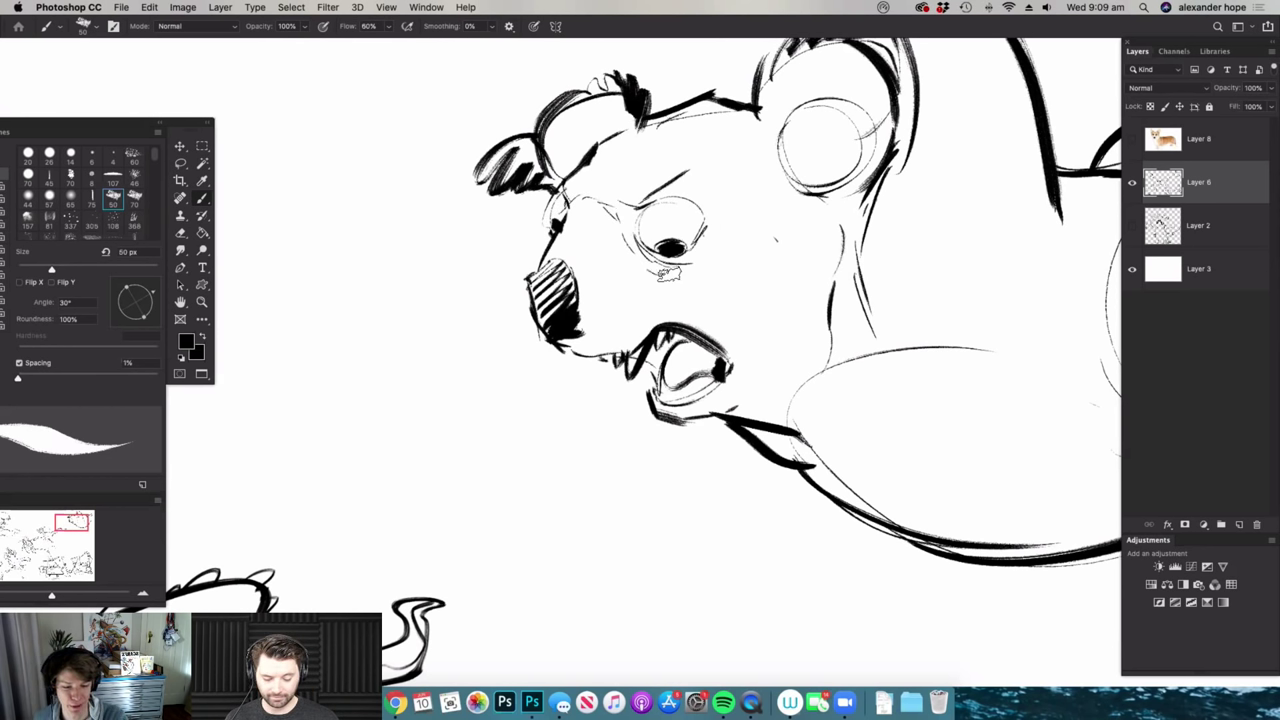
{"action": "mouse_move", "coordinate": [648, 312]}
{"action": "left_mouse_down"}
{"action": "mouse_move", "coordinate": [690, 306]}
{"action": "mouse_move", "coordinate": [765, 342]}
{"action": "left_mouse_up"}
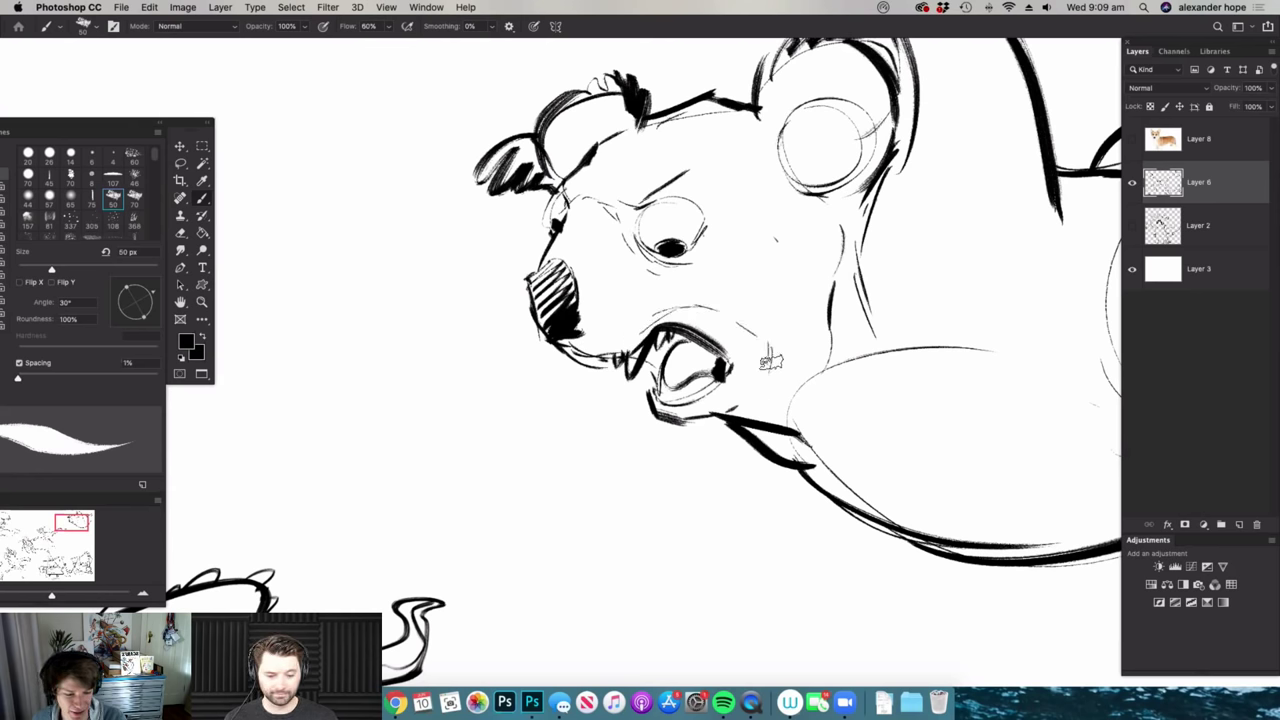
- Draw dark fur strokes down the bear's neck below the near ear
{"action": "key", "text": "z"}
{"action": "left_click", "coordinate": [755, 405], "text": "alt"}
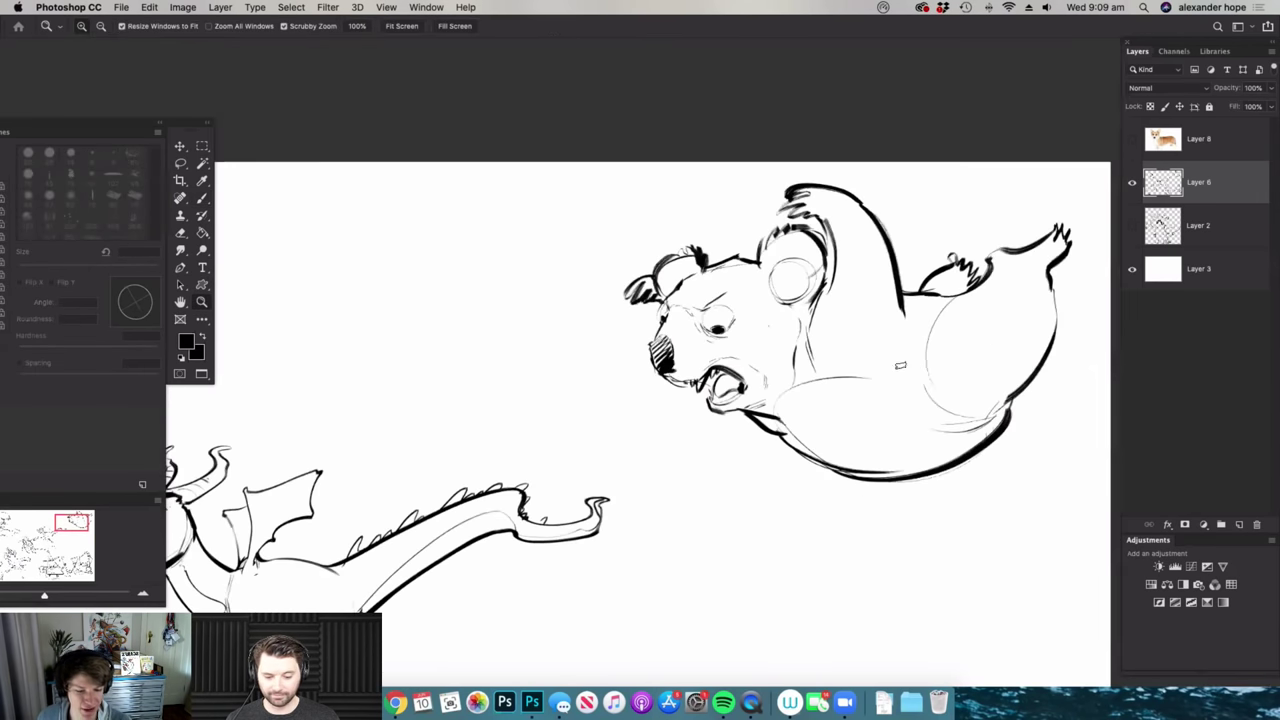
{"action": "left_click", "coordinate": [900, 365]}
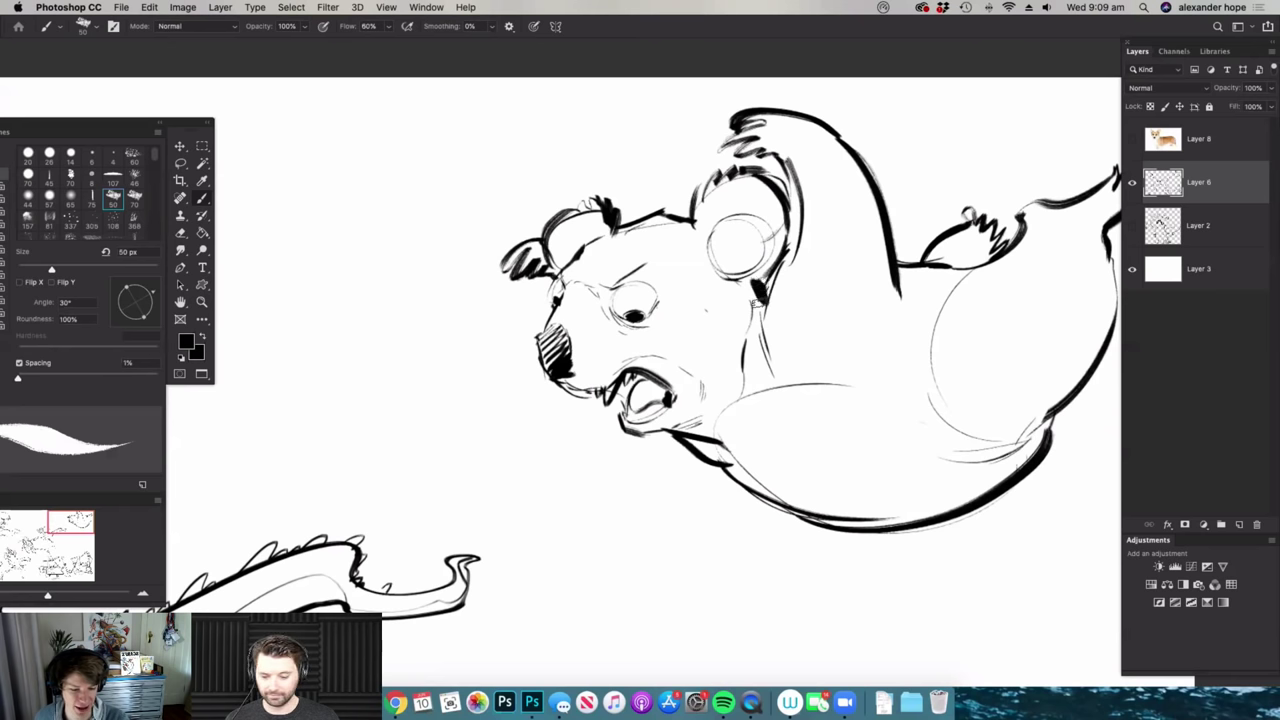
{"action": "left_click_drag", "start_coordinate": [750, 345], "coordinate": [762, 370]}
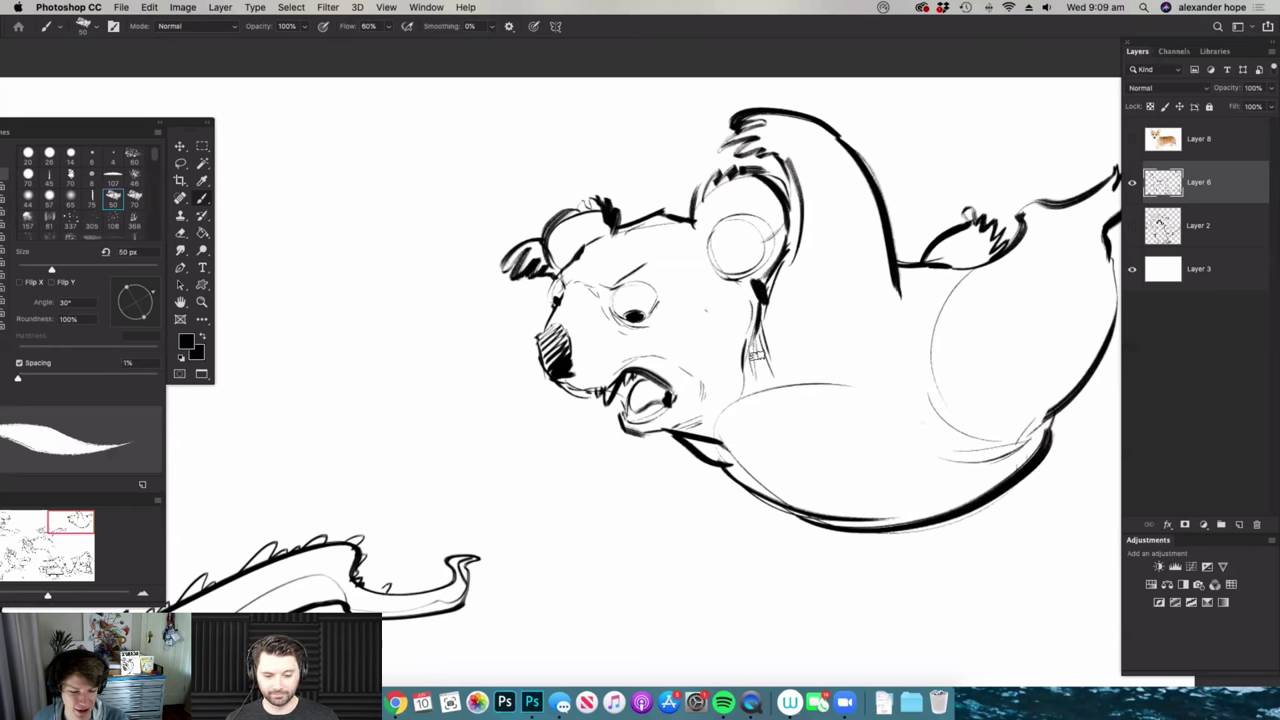
- Thicken the line at the base of the bear's raised arm and add light crease strokes below it
{"action": "key", "text": "z"}
{"action": "left_click", "coordinate": [767, 354], "text": "alt"}
{"action": "left_click", "coordinate": [860, 304]}
{"action": "left_click_drag", "start_coordinate": [852, 294], "coordinate": [862, 316]}
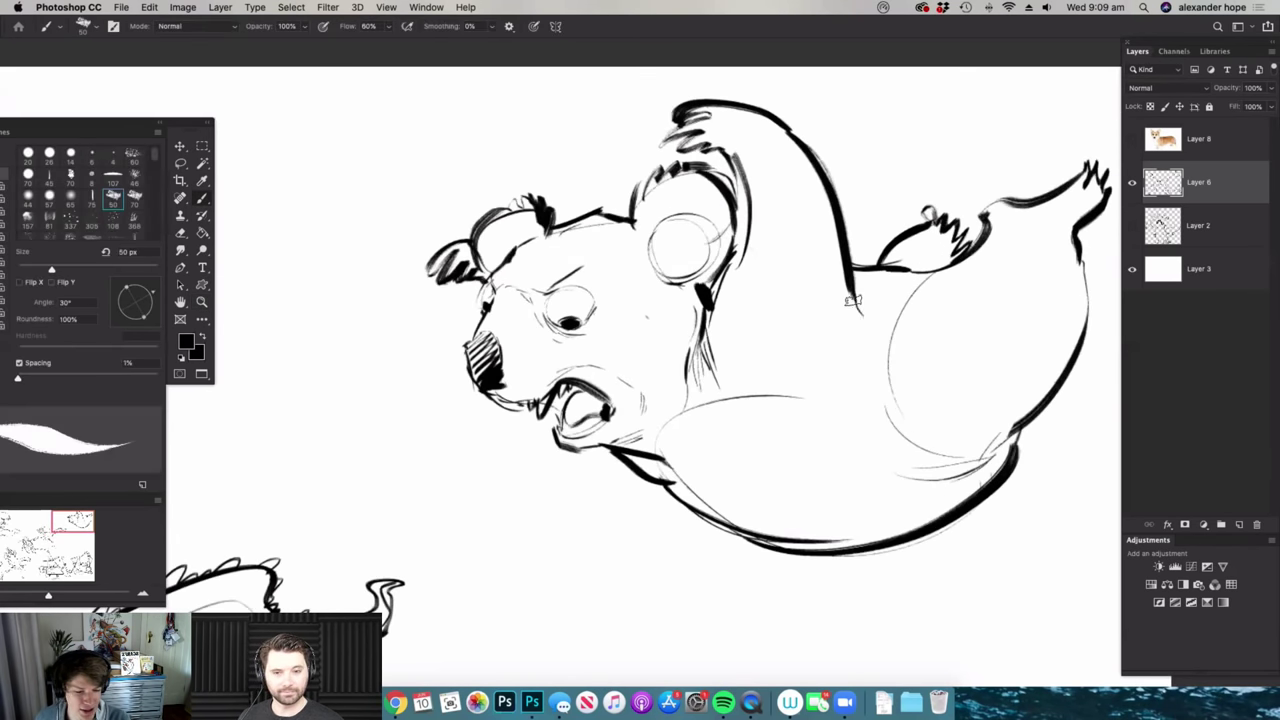
{"action": "left_click_drag", "start_coordinate": [846, 377], "coordinate": [808, 380]}
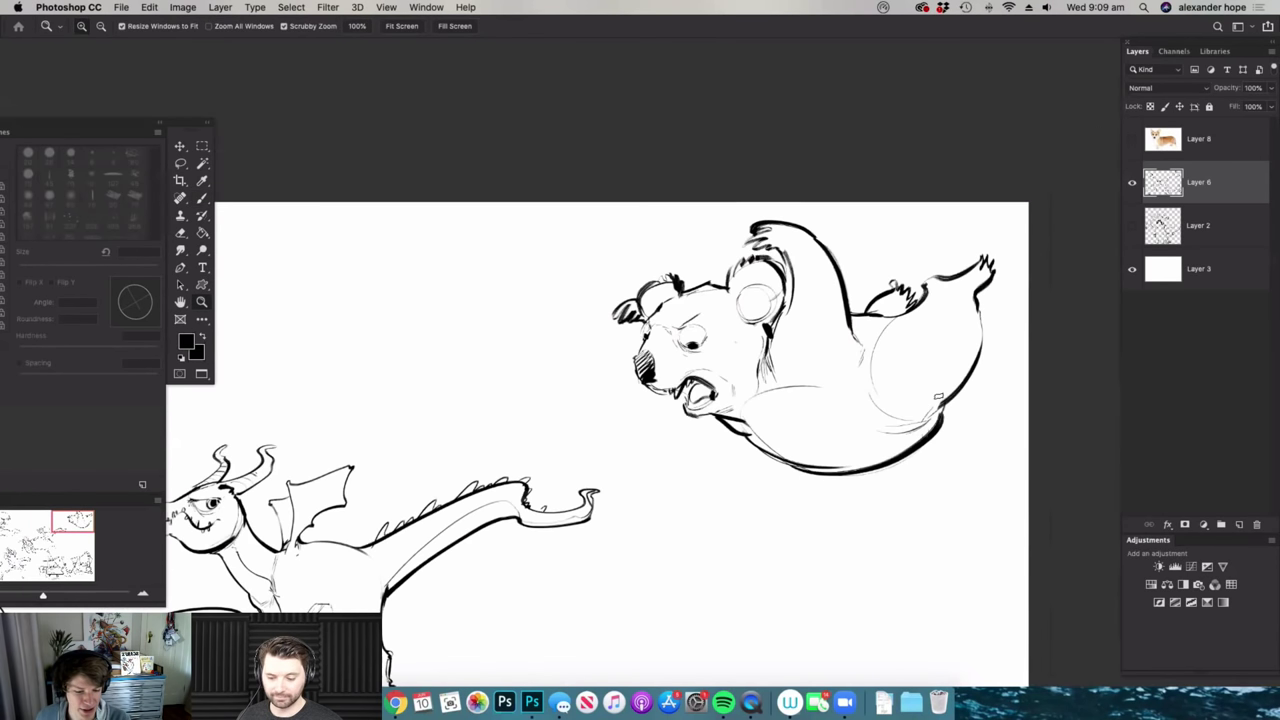
- Shade the sole of the bear's nearer hind foot with diagonal hatching
{"action": "left_click_drag", "start_coordinate": [982, 389], "coordinate": [994, 389]}
{"action": "mouse_move", "coordinate": [866, 300]}
{"action": "left_mouse_down"}
{"action": "mouse_move", "coordinate": [905, 262]}
{"action": "mouse_move", "coordinate": [905, 298]}
{"action": "mouse_move", "coordinate": [862, 300]}
{"action": "left_mouse_up"}
{"action": "key", "text": "b"}
{"action": "key", "text": "z"}
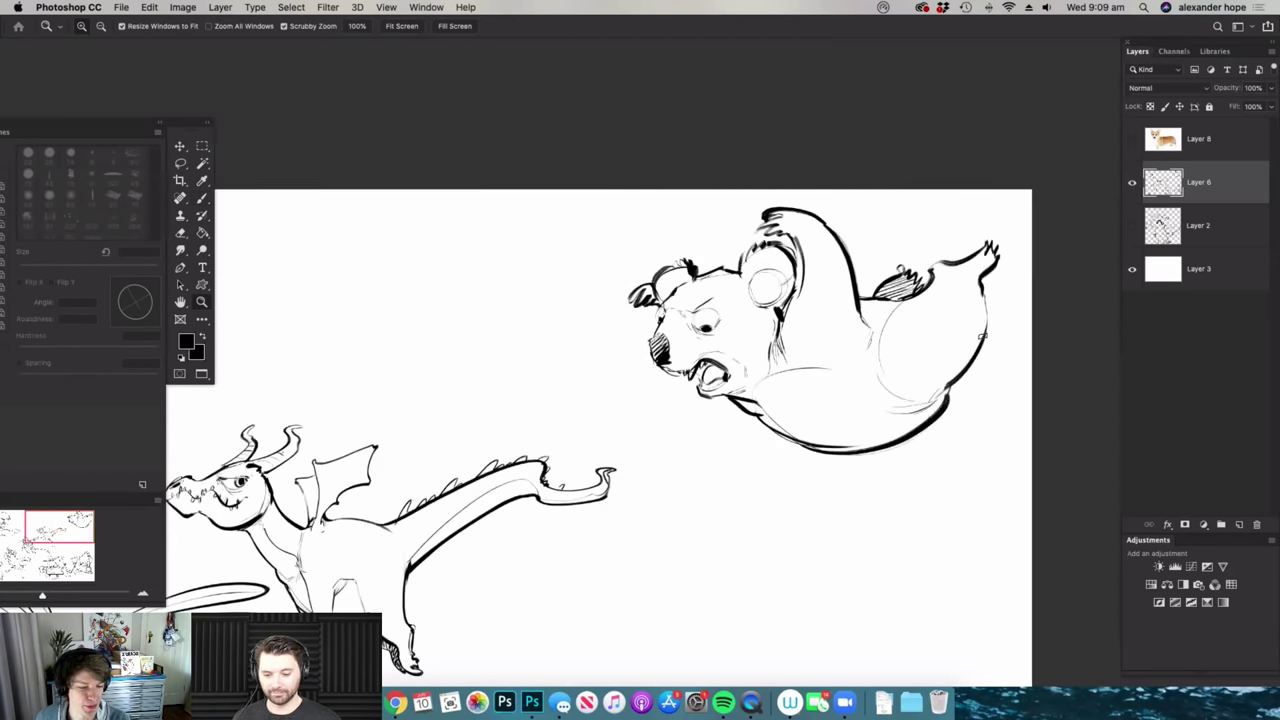
{"action": "mouse_move", "coordinate": [908, 352]}
{"action": "left_mouse_down"}
{"action": "mouse_move", "coordinate": [934, 342]}
{"action": "mouse_move", "coordinate": [907, 306]}
{"action": "mouse_move", "coordinate": [910, 342]}
{"action": "mouse_move", "coordinate": [1010, 345]}
{"action": "left_mouse_up"}
- Thicken the outer contour of the bear's hind leg and rump
{"action": "key", "text": "b"}
{"action": "key", "text": "super+space"}
{"action": "key", "text": "super+space"}
{"action": "key", "text": "super+space"}
{"action": "left_click_drag", "start_coordinate": [1000, 238], "coordinate": [926, 414]}
{"action": "key", "text": "super+space"}
{"action": "left_click_drag", "start_coordinate": [926, 350], "coordinate": [876, 332]}
- Draw small leaf-shaped pieces flying around the bear's hind feet and above its head
{"action": "left_click_drag", "start_coordinate": [871, 171], "coordinate": [852, 190]}
{"action": "left_click_drag", "start_coordinate": [810, 121], "coordinate": [813, 172]}
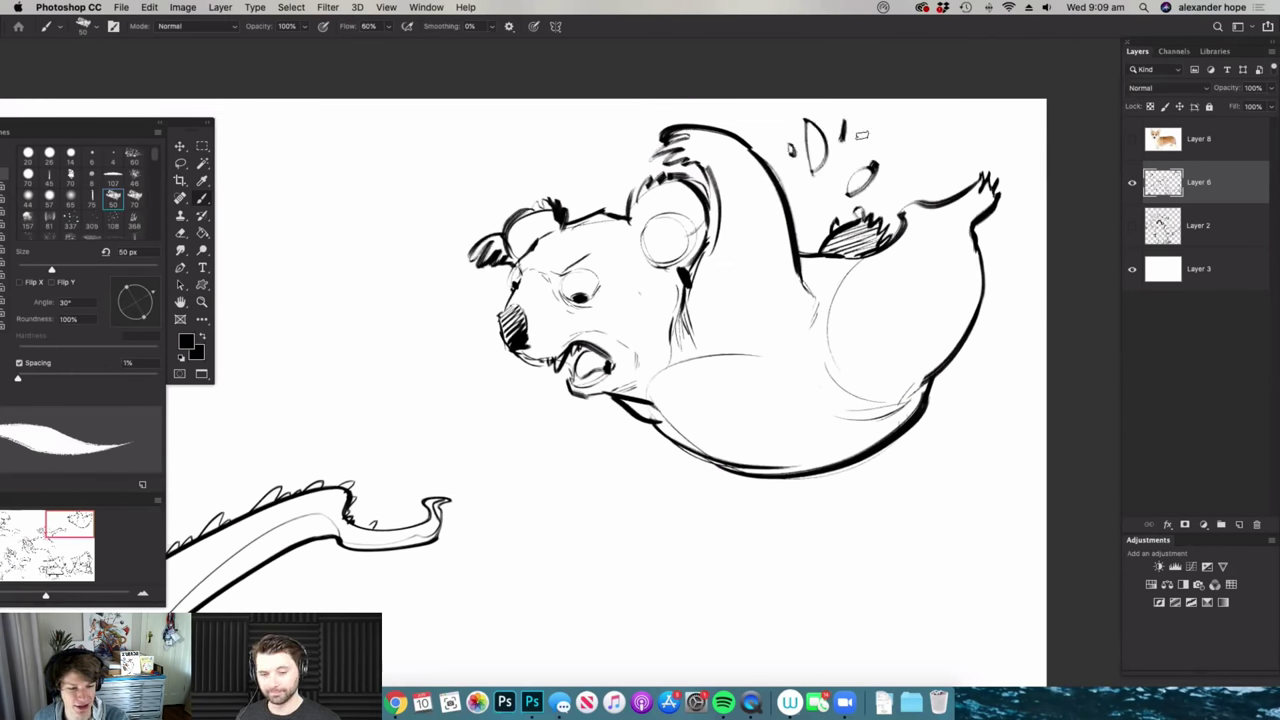
{"action": "mouse_move", "coordinate": [919, 106]}
{"action": "left_mouse_down"}
{"action": "mouse_move", "coordinate": [906, 136]}
{"action": "mouse_move", "coordinate": [943, 168]}
{"action": "left_mouse_up"}
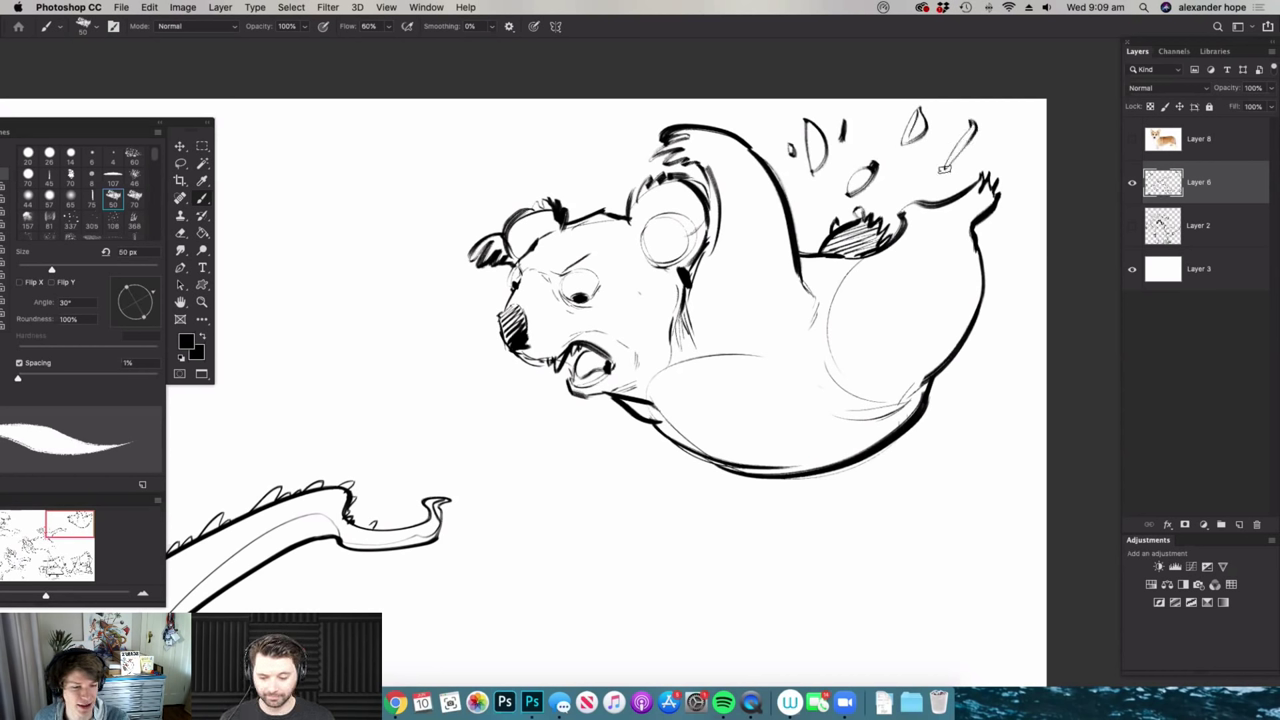
{"action": "left_click_drag", "start_coordinate": [576, 171], "coordinate": [545, 121]}
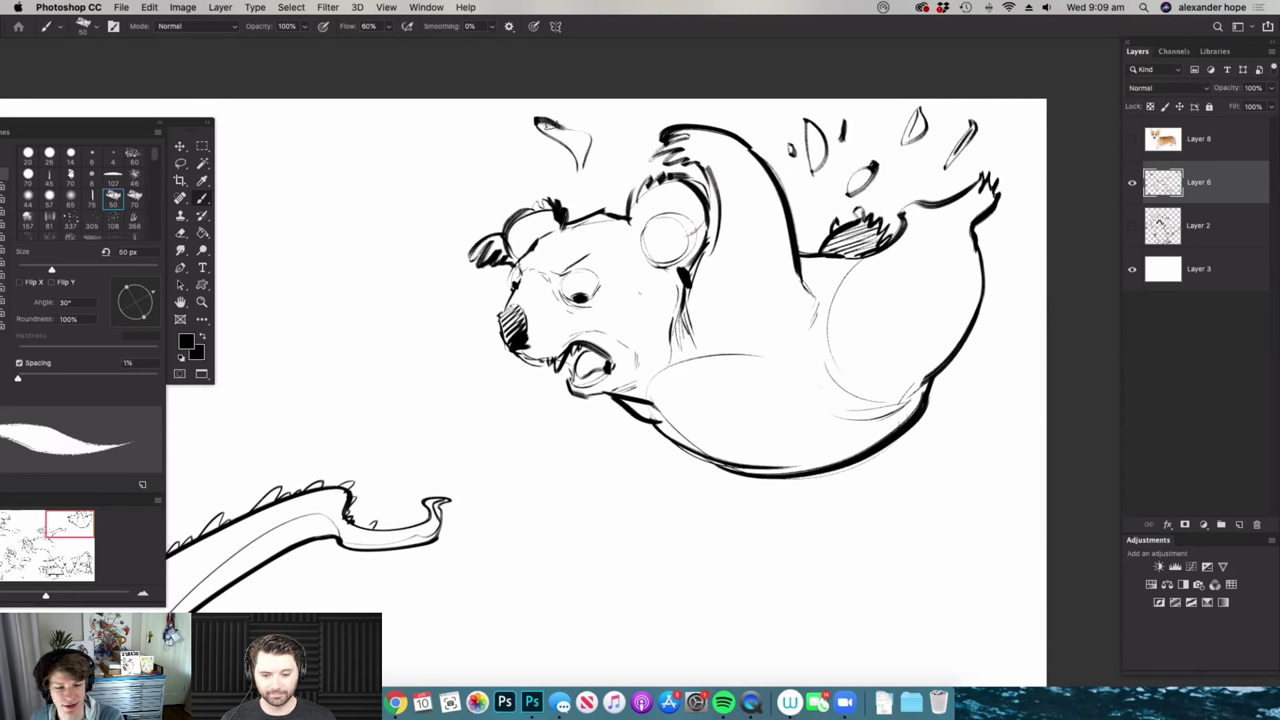
{"action": "left_click_drag", "start_coordinate": [541, 169], "coordinate": [537, 177]}
{"action": "left_click_drag", "start_coordinate": [628, 150], "coordinate": [635, 112]}
- Draw a curved, pod-shaped creature body with two round eyes in the empty space below the bear
{"action": "left_click", "coordinate": [700, 146], "text": "alt+super"}
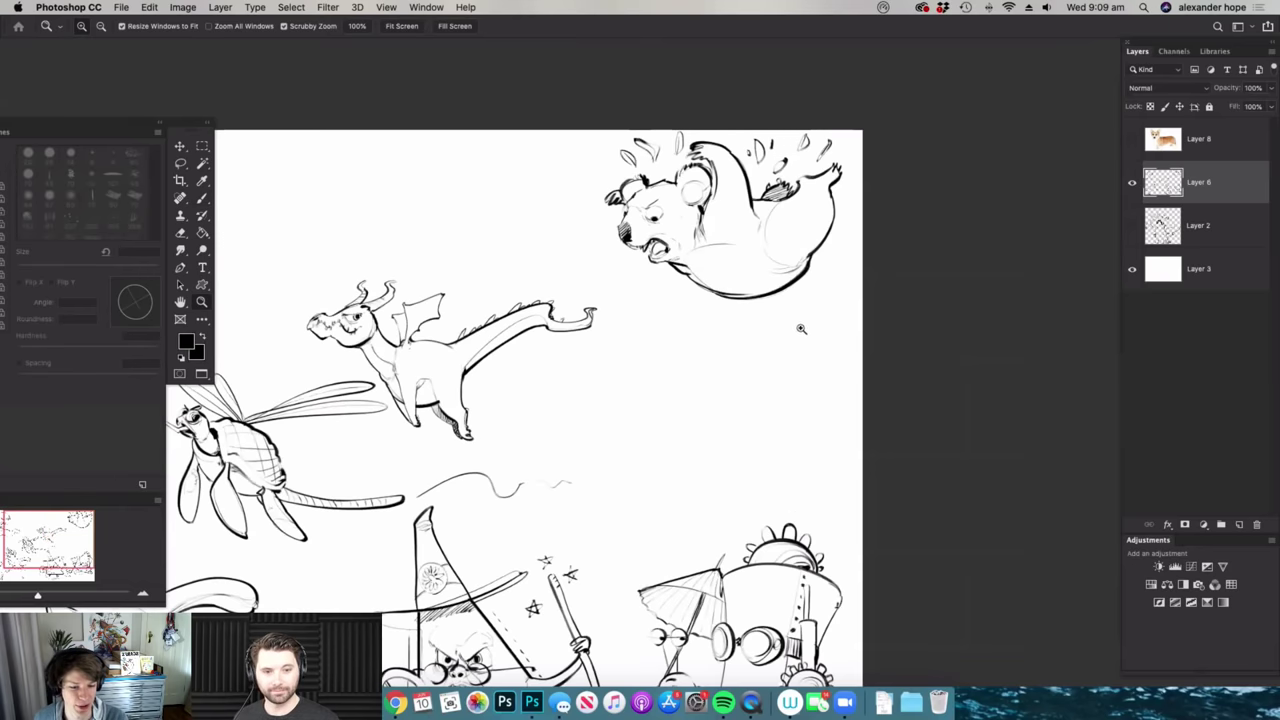
{"action": "left_click", "coordinate": [800, 328], "text": "super"}
{"action": "left_click", "coordinate": [720, 477], "text": "super"}
{"action": "mouse_move", "coordinate": [633, 454]}
{"action": "left_mouse_down"}
{"action": "mouse_move", "coordinate": [492, 308]}
{"action": "mouse_move", "coordinate": [635, 510]}
{"action": "left_mouse_up"}
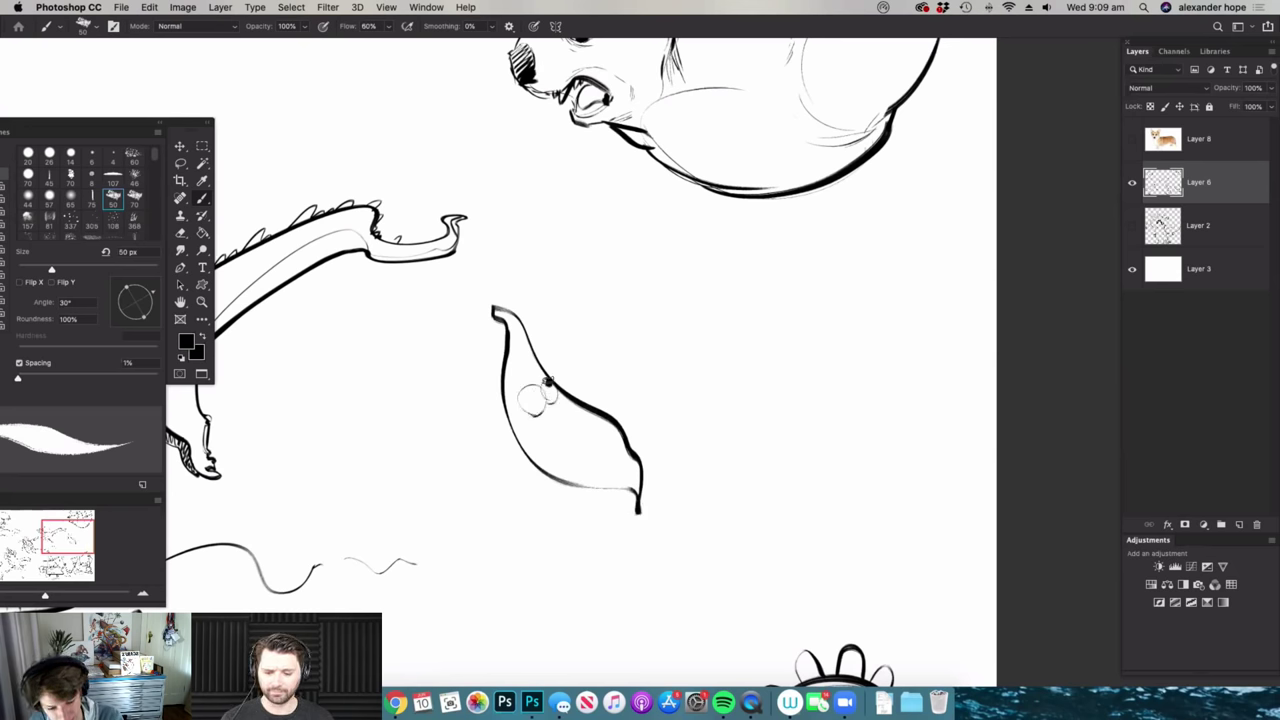
- Give the pod creature pupils, a dark open mouth, two thin legs, a hanging arm and a raised hand
{"action": "left_click", "coordinate": [557, 465], "text": "super"}
{"action": "left_click_drag", "start_coordinate": [564, 397], "coordinate": [561, 424]}
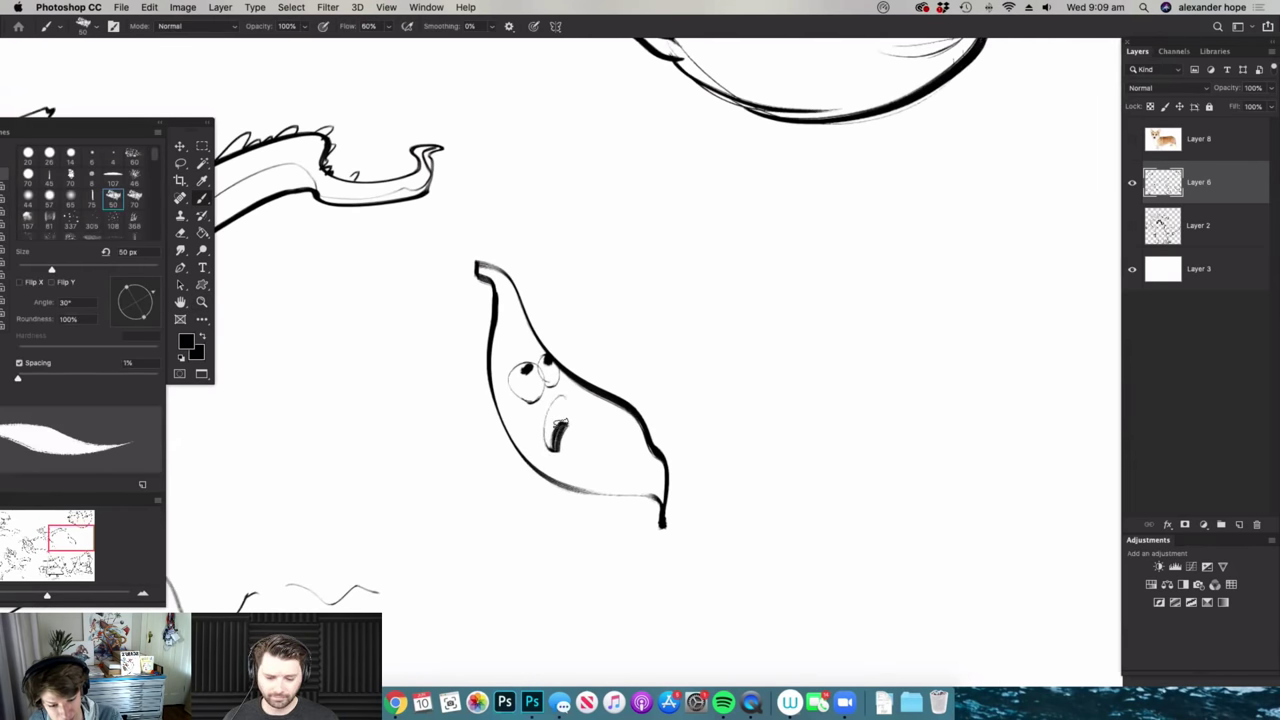
{"action": "left_click_drag", "start_coordinate": [592, 487], "coordinate": [630, 595]}
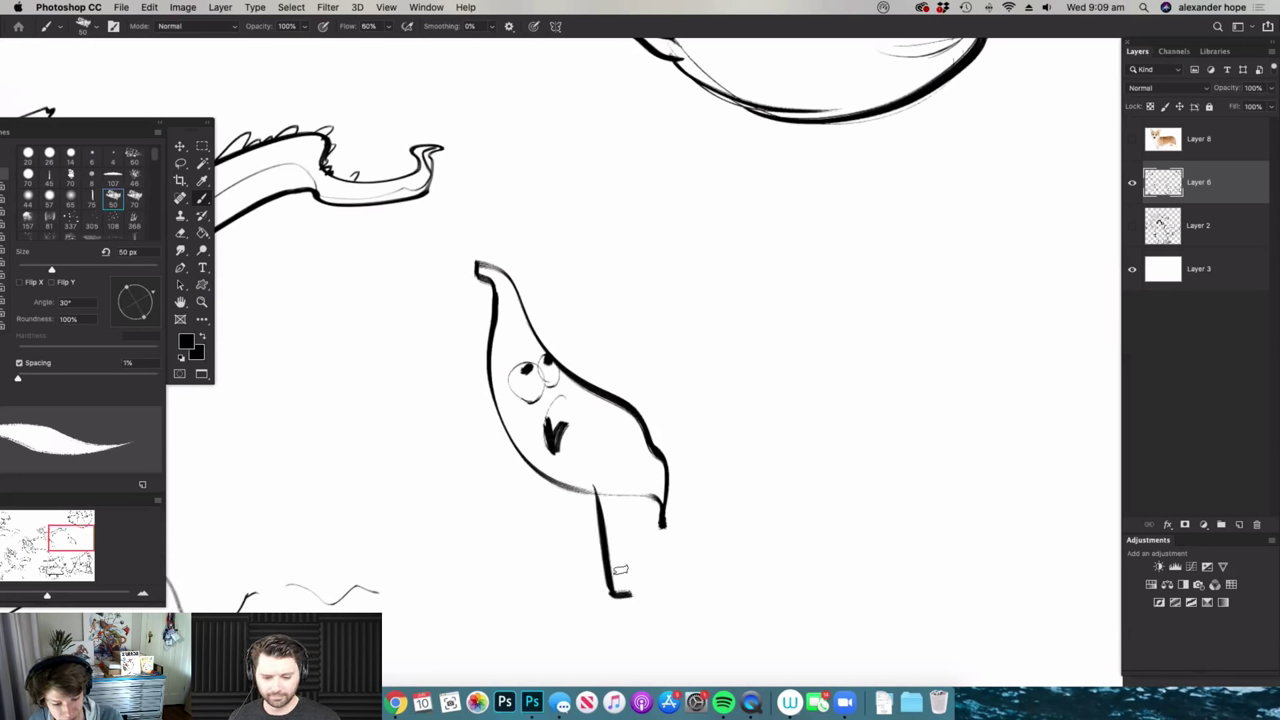
{"action": "left_click_drag", "start_coordinate": [524, 443], "coordinate": [521, 490]}
{"action": "mouse_move", "coordinate": [569, 368]}
{"action": "left_mouse_down"}
{"action": "mouse_move", "coordinate": [579, 303]}
{"action": "mouse_move", "coordinate": [572, 375]}
{"action": "left_mouse_up"}
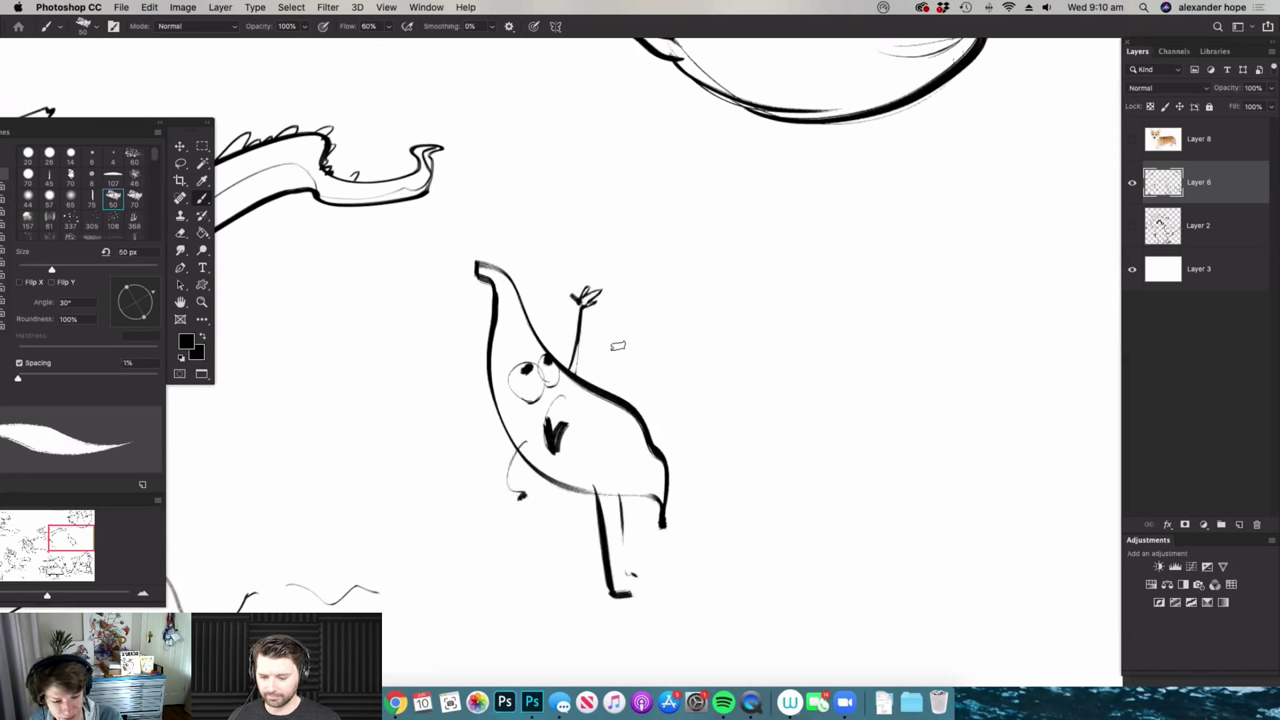
{"action": "mouse_move", "coordinate": [665, 340]}
{"action": "left_mouse_down"}
{"action": "mouse_move", "coordinate": [590, 345]}
{"action": "mouse_move", "coordinate": [615, 360]}
{"action": "mouse_move", "coordinate": [587, 418]}
{"action": "left_mouse_up"}
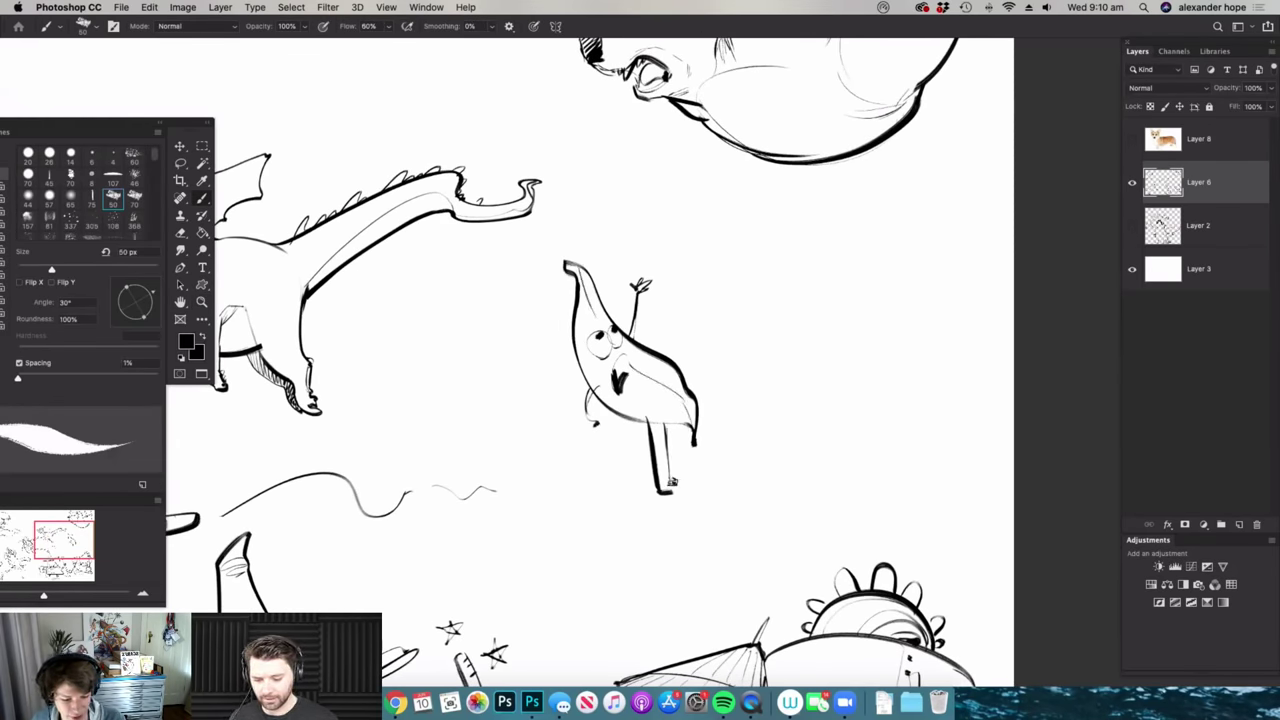
- Select the pod creature with the Lasso and move it up closer to the bear
{"action": "key", "text": "l"}
{"action": "scroll", "coordinate": [725, 425], "scroll_direction": "down", "scroll_amount": 3}
{"action": "mouse_move", "coordinate": [728, 408]}
{"action": "left_mouse_down"}
{"action": "mouse_move", "coordinate": [652, 471]}
{"action": "mouse_move", "coordinate": [723, 370]}
{"action": "left_mouse_up"}
{"action": "key", "text": "v"}
{"action": "mouse_move", "coordinate": [708, 463]}
{"action": "left_mouse_down"}
{"action": "mouse_move", "coordinate": [727, 428]}
{"action": "mouse_move", "coordinate": [906, 420]}
{"action": "mouse_move", "coordinate": [553, 421]}
{"action": "mouse_move", "coordinate": [840, 431]}
{"action": "mouse_move", "coordinate": [809, 409]}
{"action": "mouse_move", "coordinate": [700, 411]}
{"action": "left_mouse_up"}
- Deselect the pod creature and draw a horizontal ground line beneath its feet
{"action": "key", "text": "m"}
{"action": "left_click", "coordinate": [825, 388]}
{"action": "key", "text": "b"}
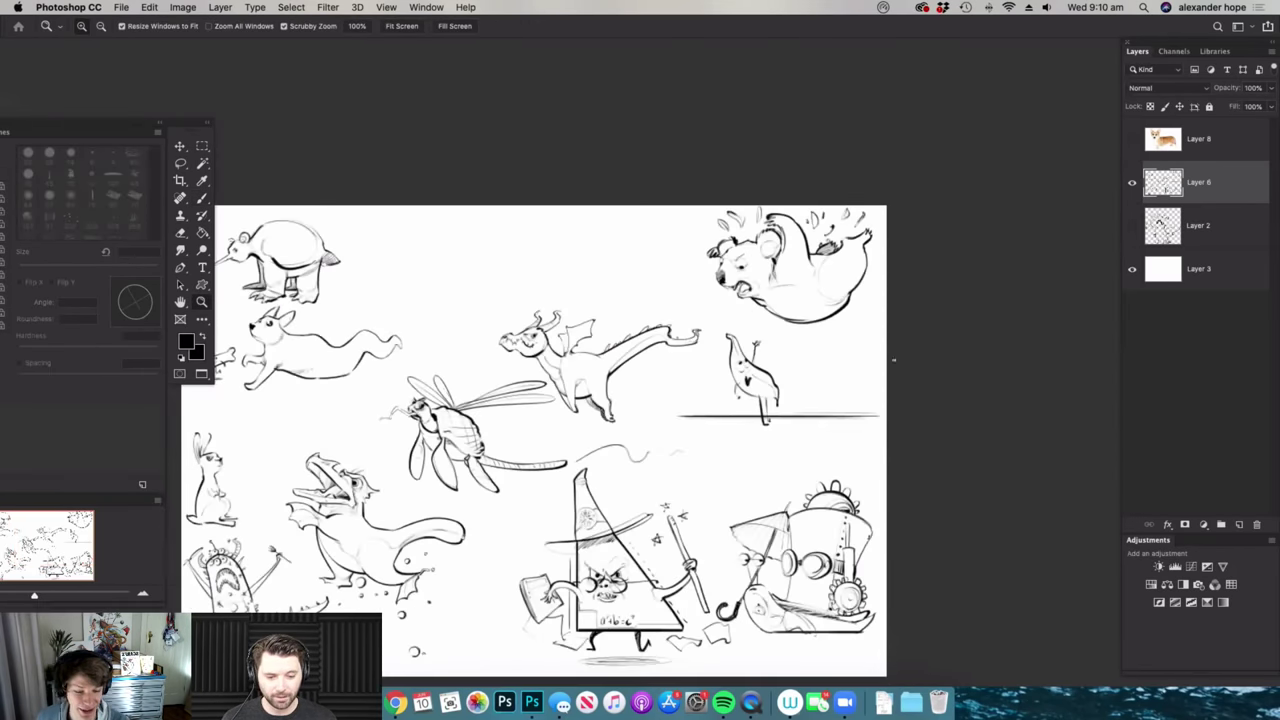
- Review the whole page of creatures and examine the area around the dragon, bear and pod creature
{"action": "left_click", "coordinate": [893, 363], "text": "alt"}
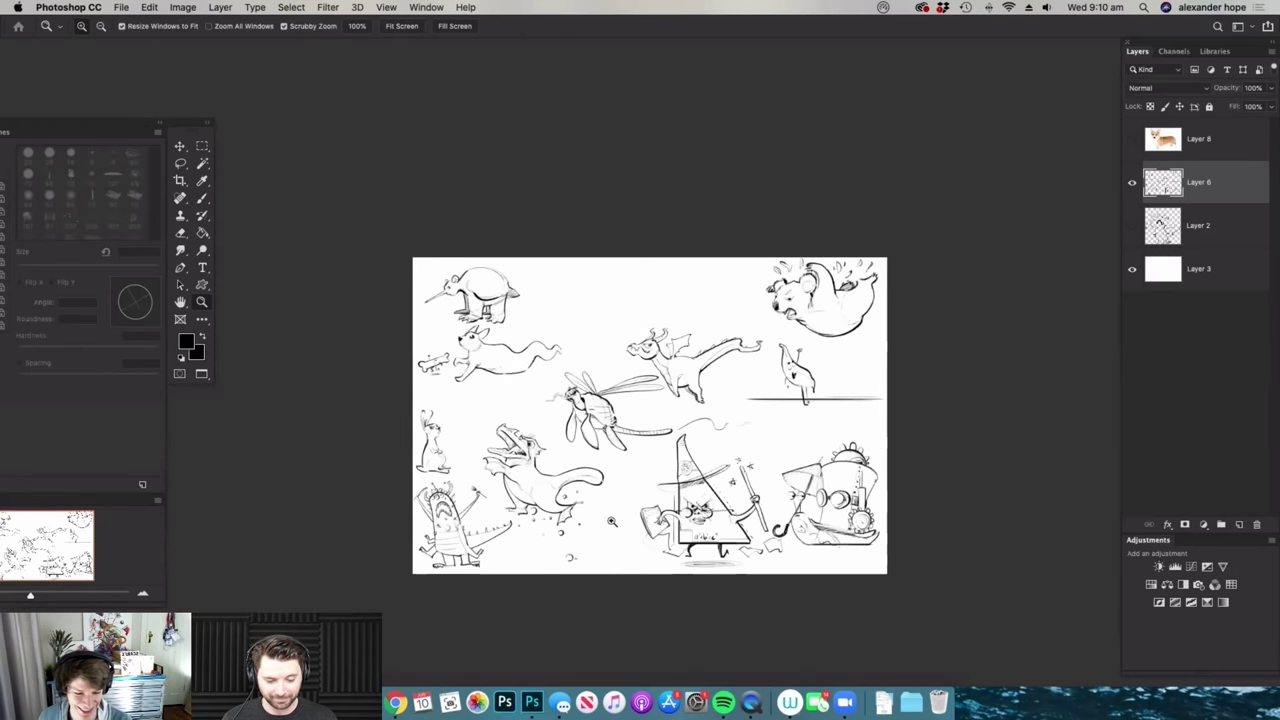
{"action": "left_click", "coordinate": [740, 450]}
{"action": "left_click", "coordinate": [744, 447]}
{"action": "mouse_move", "coordinate": [745, 447]}
{"action": "left_mouse_down"}
{"action": "mouse_move", "coordinate": [768, 442]}
{"action": "mouse_move", "coordinate": [777, 406]}
{"action": "mouse_move", "coordinate": [800, 416]}
{"action": "left_mouse_up"}
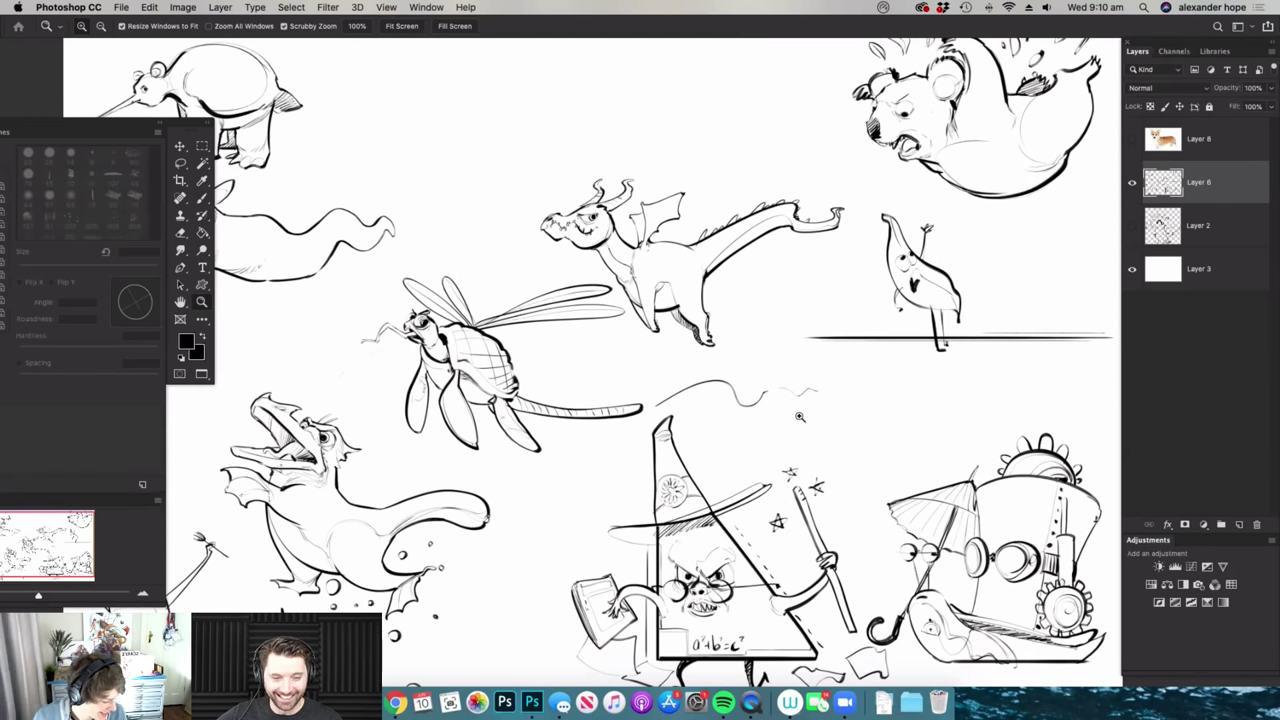
{"action": "left_click_drag", "start_coordinate": [786, 404], "coordinate": [725, 398]}
{"action": "left_click_drag", "start_coordinate": [770, 160], "coordinate": [766, 200]}
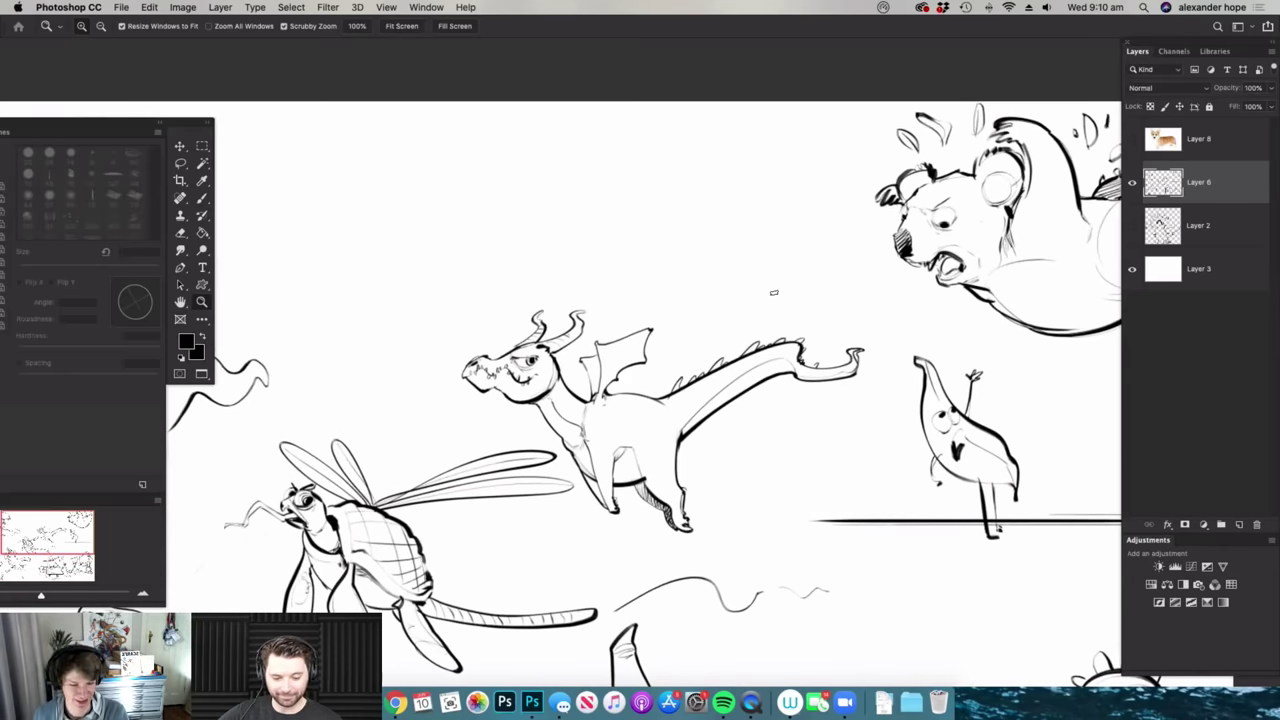
{"action": "key", "text": "b"}
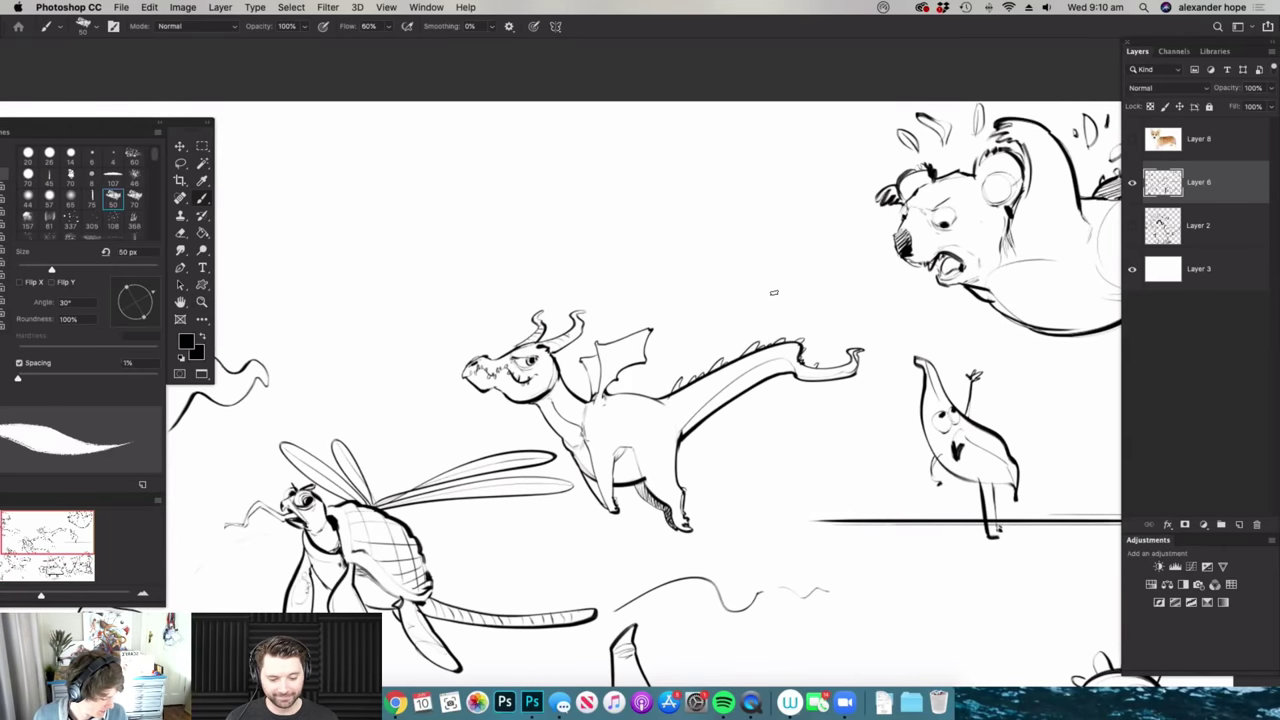
{"action": "scroll", "coordinate": [780, 356], "scroll_direction": "down", "scroll_amount": 2}
{"action": "left_click_drag", "start_coordinate": [846, 256], "coordinate": [895, 246]}
{"action": "left_click_drag", "start_coordinate": [740, 171], "coordinate": [797, 184]}
{"action": "key", "text": "b"}
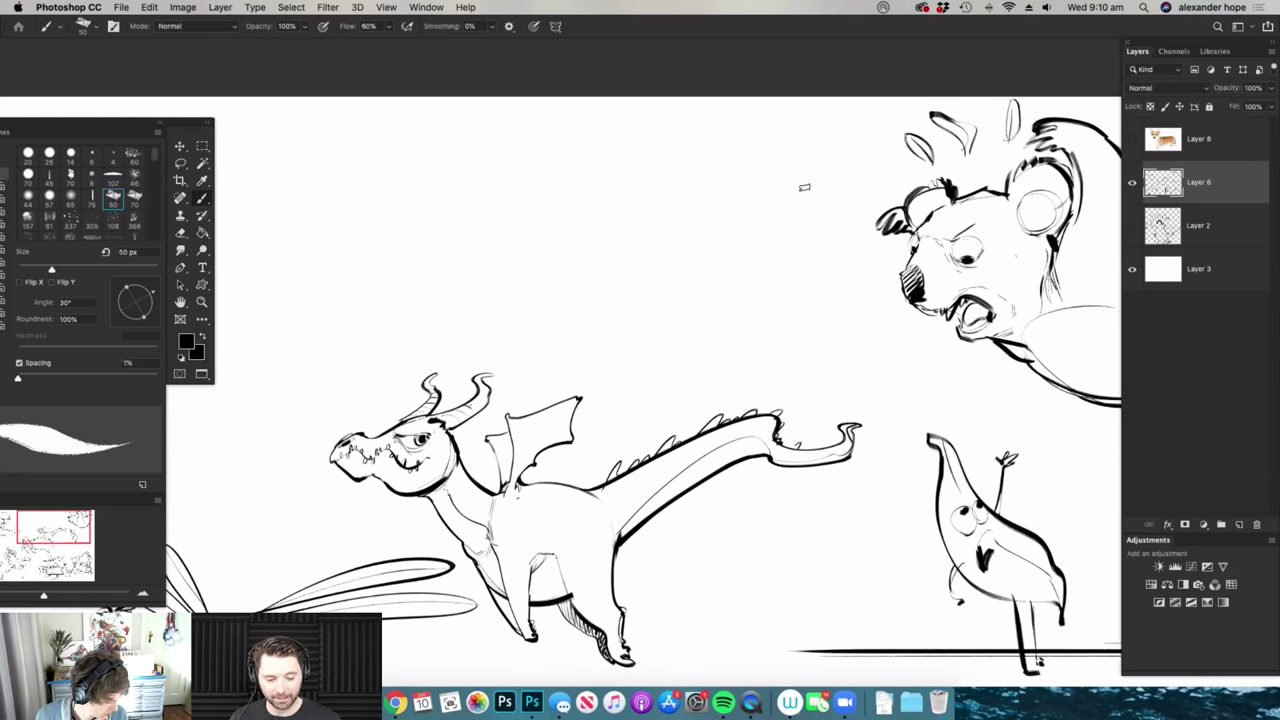
{"action": "key", "text": "z"}
{"action": "scroll", "coordinate": [611, 317], "scroll_direction": "down", "scroll_amount": 3}
{"action": "left_click_drag", "start_coordinate": [999, 273], "coordinate": [1080, 275]}
{"action": "left_click_drag", "start_coordinate": [856, 298], "coordinate": [912, 304]}
{"action": "key", "text": "b"}
{"action": "key", "text": "z"}
{"action": "left_click_drag", "start_coordinate": [825, 310], "coordinate": [854, 309]}
{"action": "key", "text": "b"}
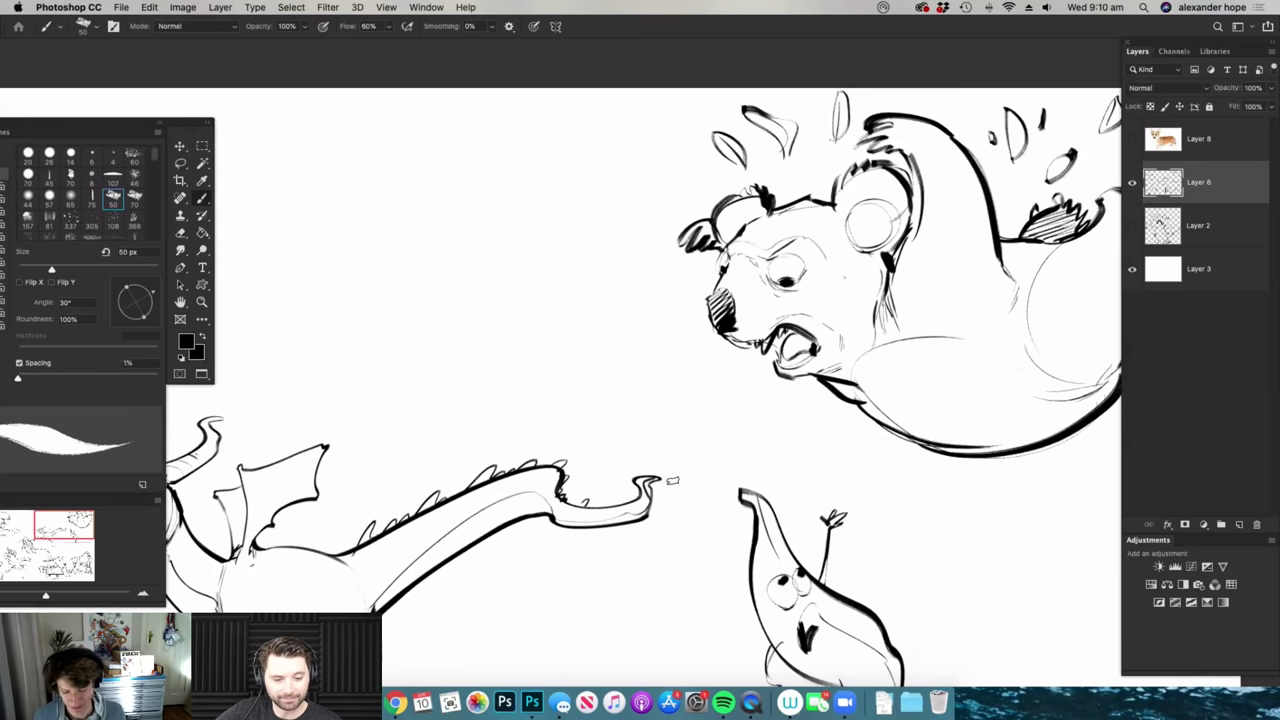
- Switch to Chrome and search Google for "luche libre" as reference
{"action": "left_click", "coordinate": [397, 703]}
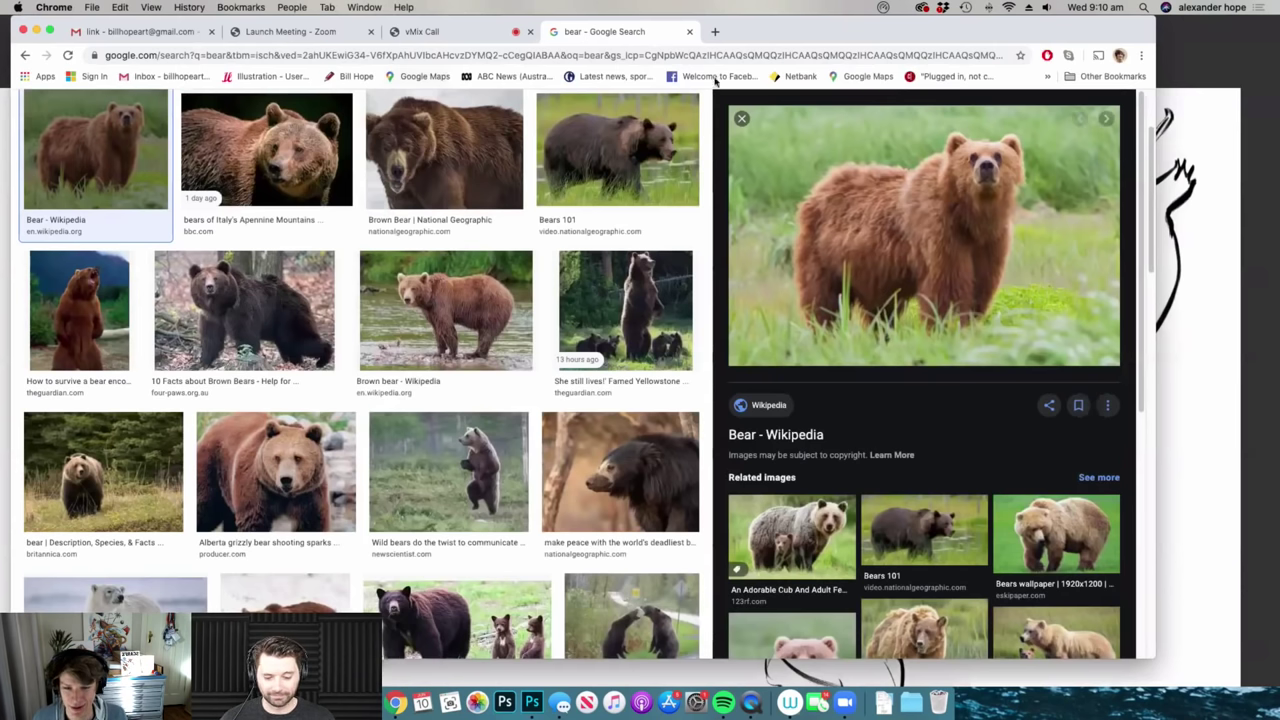
{"action": "left_click", "coordinate": [714, 58]}
{"action": "type", "text": "luc"}
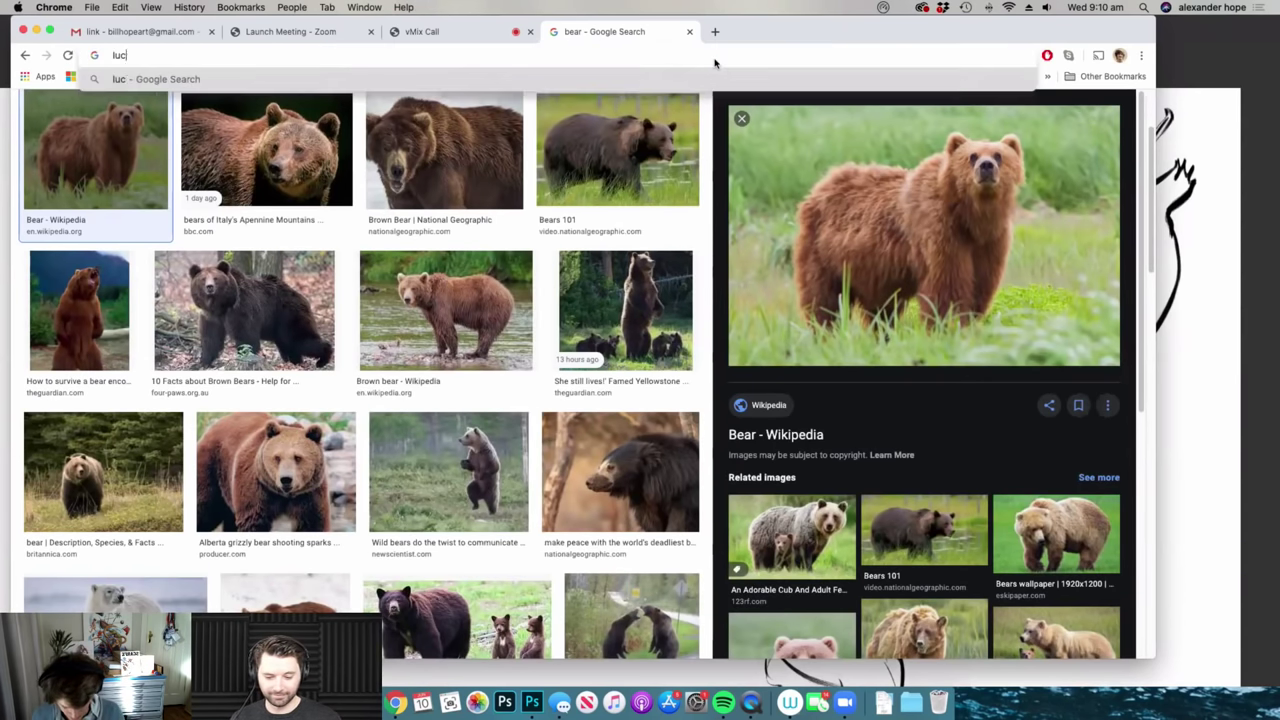
{"action": "type", "text": "he libre"}
{"action": "key", "text": "Return"}
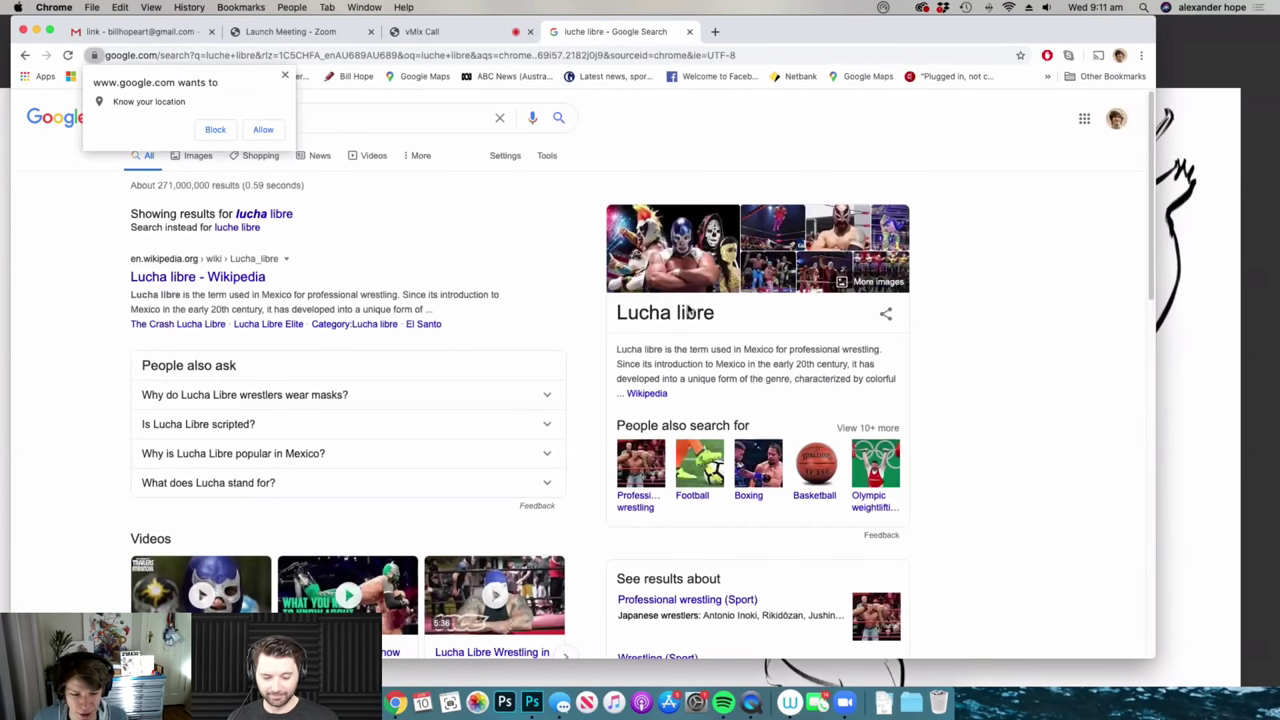
- Switch back to Photoshop and draw the lucha libre mask's outlines around the bear's brow, eye and mouth
{"action": "left_click", "coordinate": [1209, 283]}
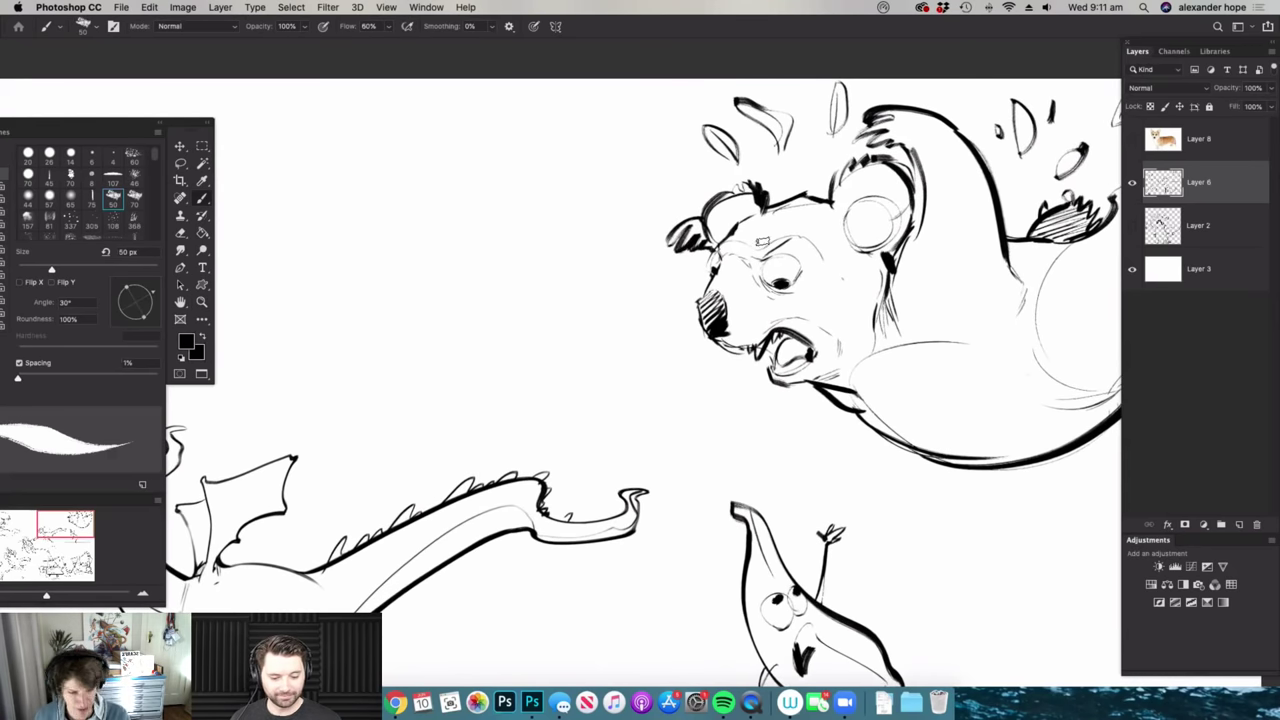
{"action": "mouse_move", "coordinate": [745, 267]}
{"action": "left_mouse_down"}
{"action": "mouse_move", "coordinate": [760, 248]}
{"action": "mouse_move", "coordinate": [826, 232]}
{"action": "left_mouse_up"}
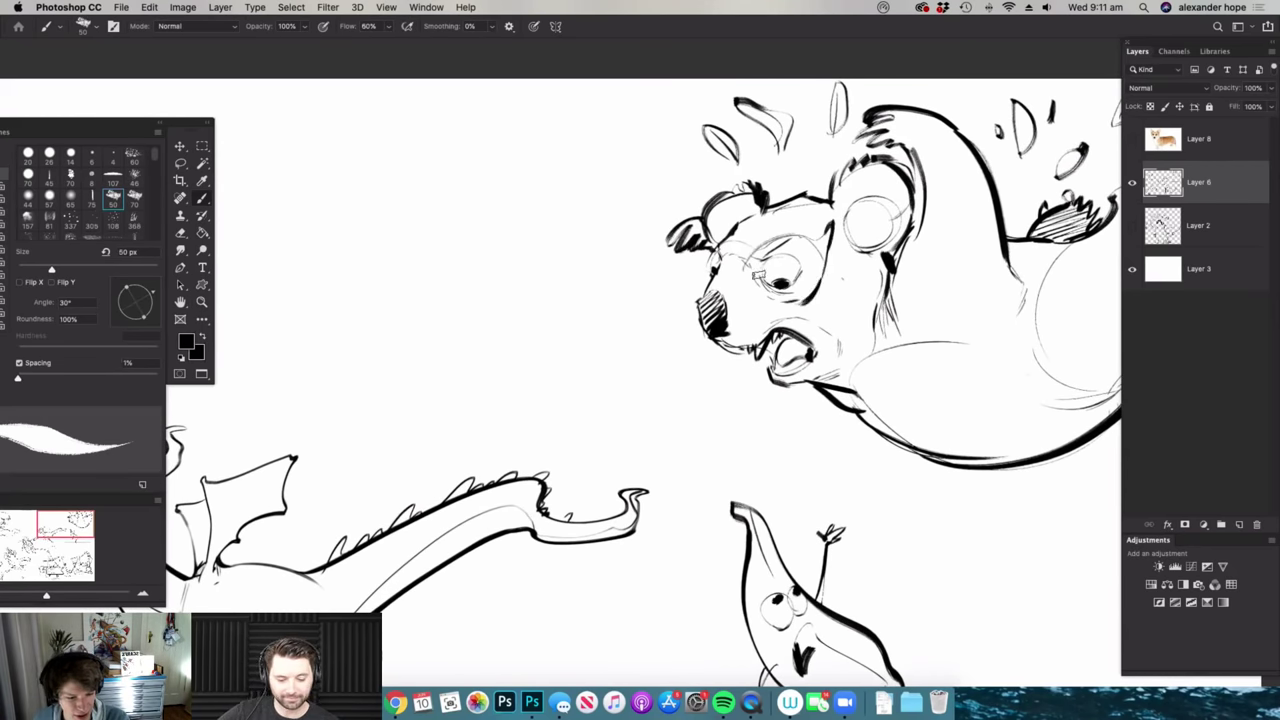
{"action": "key", "text": "super+space"}
{"action": "mouse_move", "coordinate": [803, 319]}
{"action": "left_mouse_down"}
{"action": "mouse_move", "coordinate": [864, 341]}
{"action": "mouse_move", "coordinate": [864, 384]}
{"action": "left_mouse_up"}
{"action": "left_click_drag", "start_coordinate": [750, 264], "coordinate": [818, 236]}
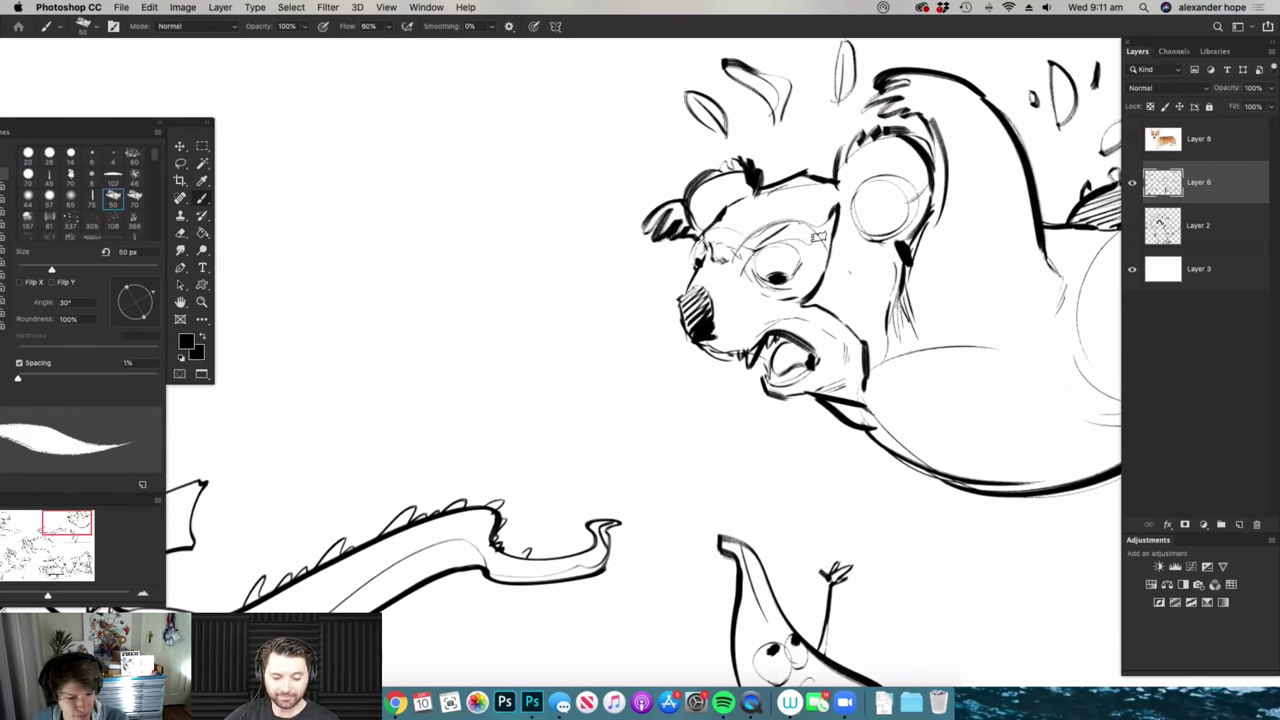
{"action": "key", "text": "super+space"}
{"action": "mouse_move", "coordinate": [786, 284]}
{"action": "left_mouse_down"}
{"action": "mouse_move", "coordinate": [811, 284]}
{"action": "mouse_move", "coordinate": [792, 281]}
{"action": "mouse_move", "coordinate": [804, 256]}
{"action": "left_mouse_up"}
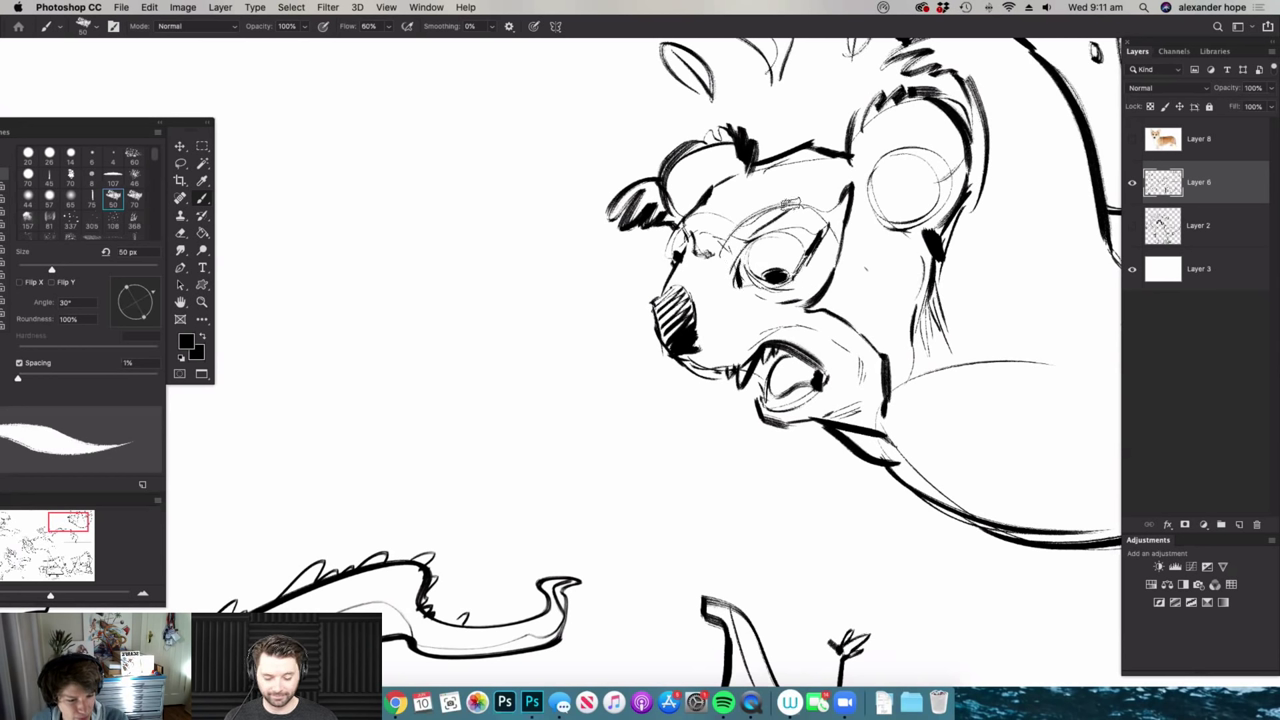
- Draw the mask's eye opening on the bear and fill its trim with short hatch strokes
{"action": "mouse_move", "coordinate": [736, 234]}
{"action": "left_mouse_down"}
{"action": "mouse_move", "coordinate": [789, 215]}
{"action": "mouse_move", "coordinate": [807, 230]}
{"action": "mouse_move", "coordinate": [844, 210]}
{"action": "mouse_move", "coordinate": [809, 290]}
{"action": "mouse_move", "coordinate": [741, 302]}
{"action": "mouse_move", "coordinate": [712, 262]}
{"action": "left_mouse_up"}
{"action": "left_click_drag", "start_coordinate": [832, 212], "coordinate": [1150, 308]}
{"action": "left_click_drag", "start_coordinate": [882, 292], "coordinate": [772, 222]}
{"action": "scroll", "coordinate": [765, 215], "scroll_direction": "up", "scroll_amount": 2}
{"action": "key", "text": "b"}
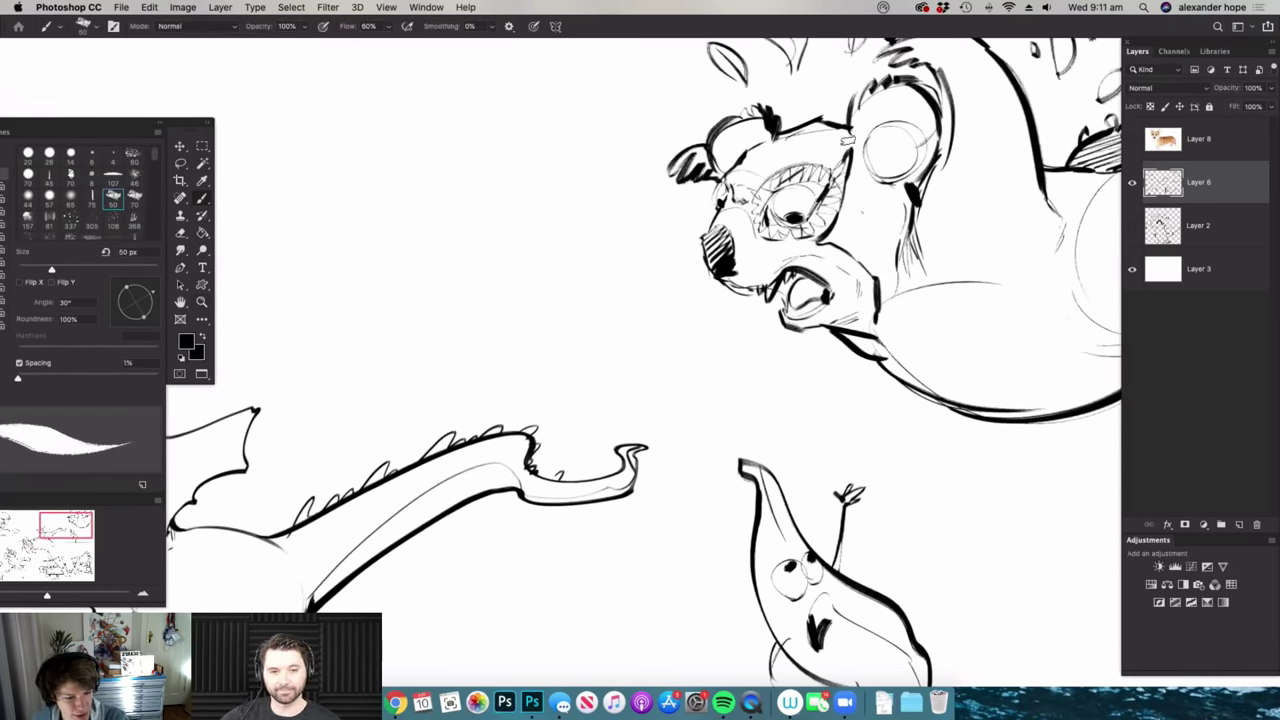
{"action": "mouse_move", "coordinate": [852, 318]}
{"action": "left_mouse_down"}
{"action": "mouse_move", "coordinate": [880, 292]}
{"action": "mouse_move", "coordinate": [752, 270]}
{"action": "mouse_move", "coordinate": [600, 280]}
{"action": "left_mouse_up"}
{"action": "key", "text": "z"}
{"action": "mouse_move", "coordinate": [988, 298]}
{"action": "left_mouse_down"}
{"action": "mouse_move", "coordinate": [915, 356]}
{"action": "mouse_move", "coordinate": [985, 362]}
{"action": "left_mouse_up"}
{"action": "key", "text": "space"}
{"action": "left_click_drag", "start_coordinate": [785, 444], "coordinate": [924, 436]}
{"action": "scroll", "coordinate": [923, 436], "scroll_direction": "left", "scroll_amount": 5}
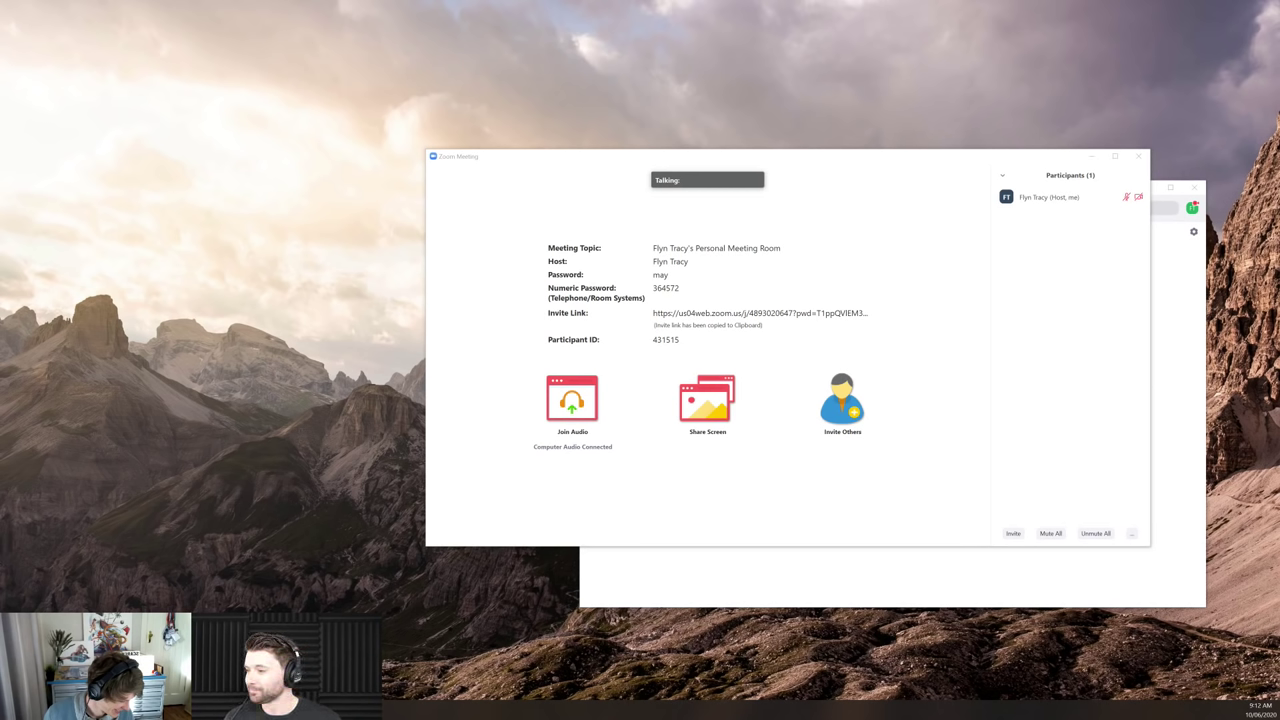
{"action": "mouse_move", "coordinate": [923, 157]}
{"action": "left_click_drag", "start_coordinate": [892, 160], "coordinate": [911, 221]}
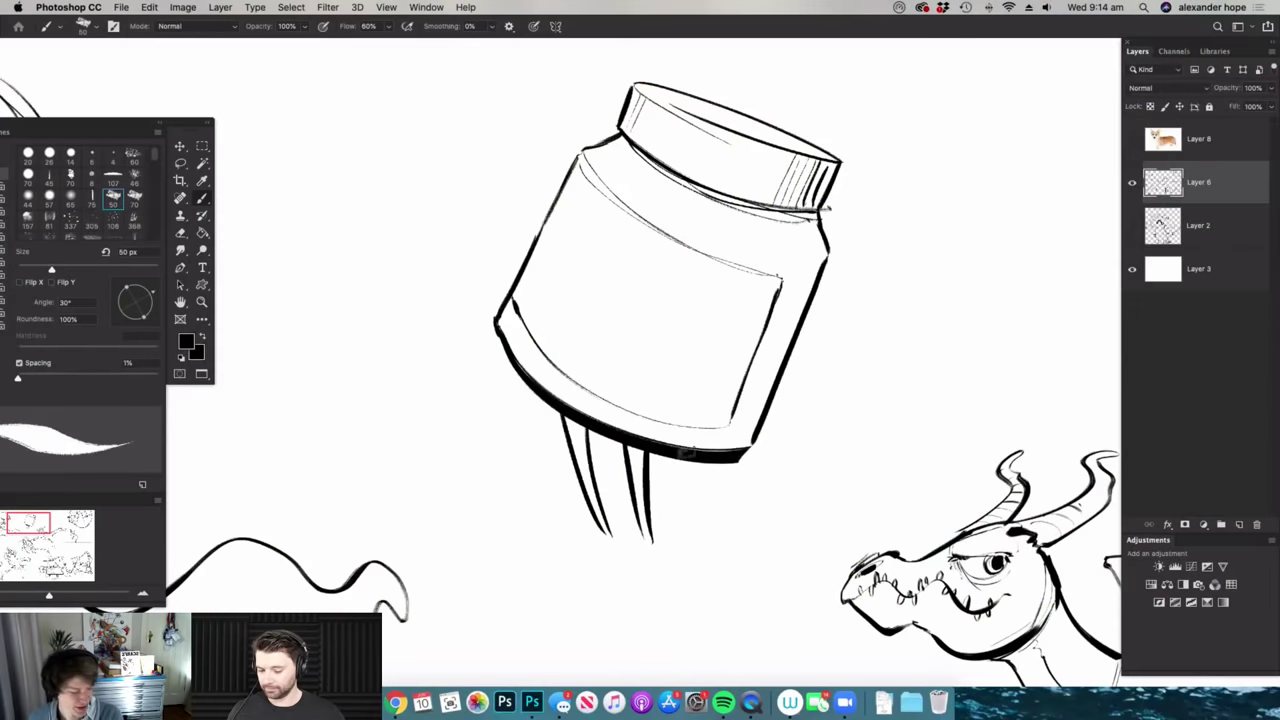
- Draw angry brows, forehead creases, an angular nose and a frowning mouth on the jar's label
{"action": "left_click", "coordinate": [700, 452], "text": "alt"}
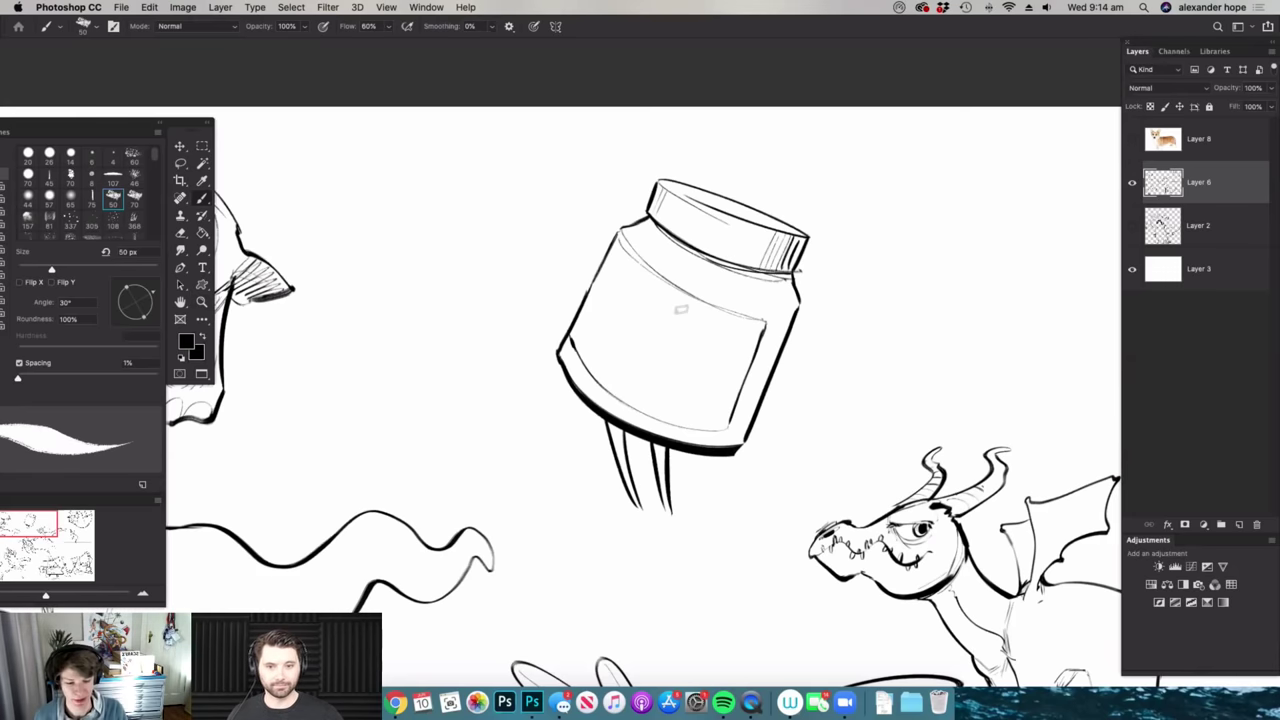
{"action": "left_click", "coordinate": [657, 332], "text": "super"}
{"action": "left_click_drag", "start_coordinate": [648, 327], "coordinate": [684, 330]}
{"action": "left_click_drag", "start_coordinate": [584, 246], "coordinate": [605, 314]}
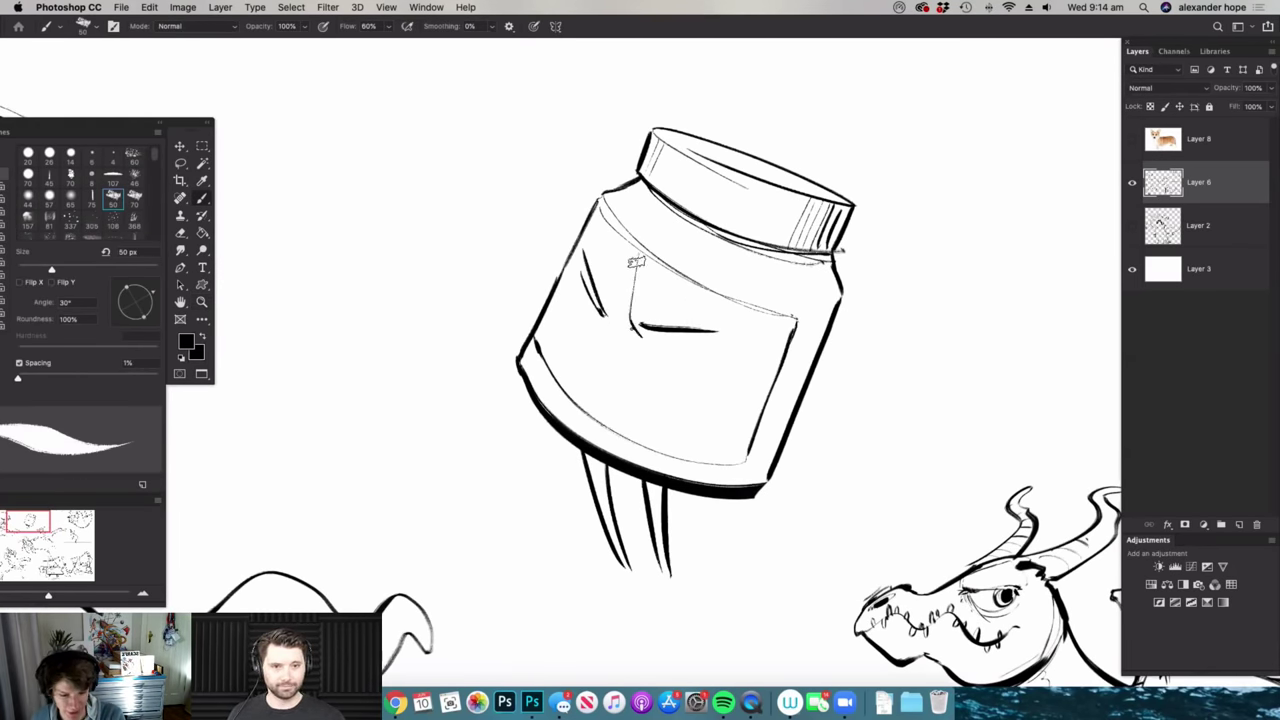
{"action": "left_click_drag", "start_coordinate": [624, 258], "coordinate": [622, 314]}
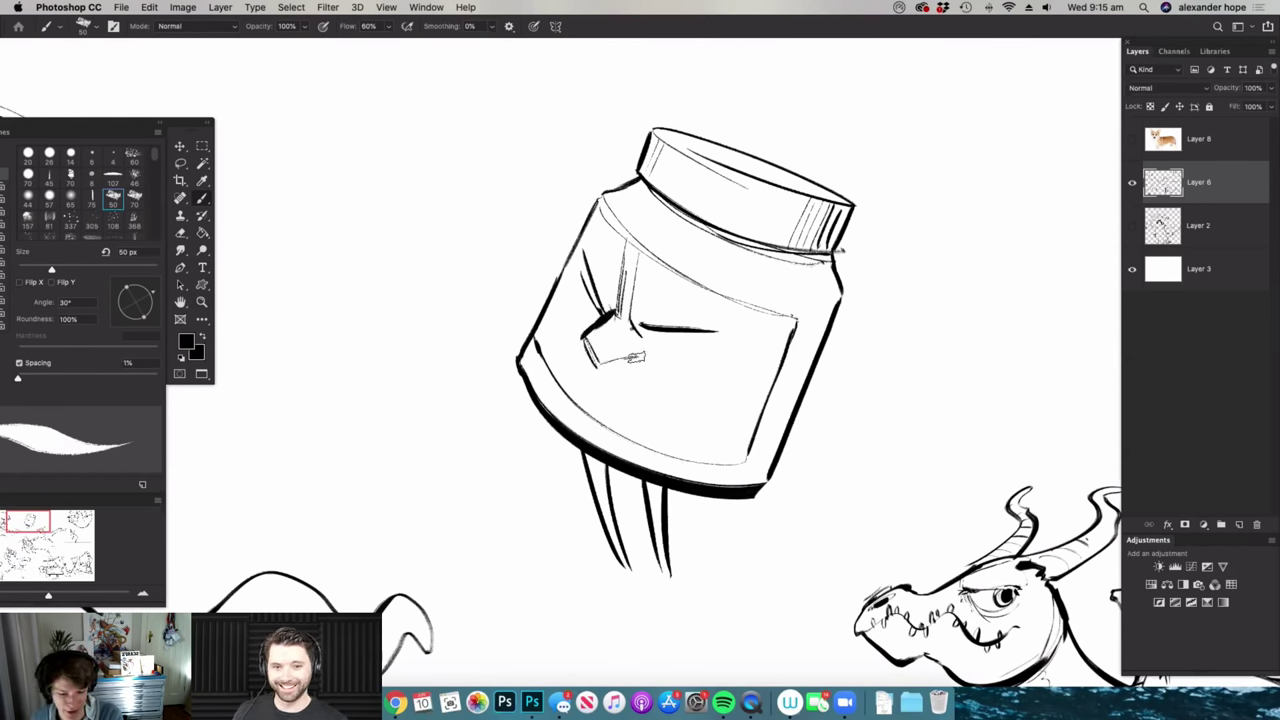
{"action": "left_click_drag", "start_coordinate": [643, 340], "coordinate": [520, 350]}
{"action": "mouse_move", "coordinate": [652, 315]}
{"action": "left_mouse_down"}
{"action": "mouse_move", "coordinate": [780, 312]}
{"action": "mouse_move", "coordinate": [650, 322]}
{"action": "left_mouse_up"}
{"action": "key", "text": "b"}
{"action": "left_click_drag", "start_coordinate": [552, 360], "coordinate": [655, 412]}
- Draw an arm reaching out from the jar with a hand gripping a flat, slanted tablet
{"action": "key", "text": "z"}
{"action": "mouse_move", "coordinate": [818, 350]}
{"action": "left_mouse_down"}
{"action": "mouse_move", "coordinate": [732, 414]}
{"action": "mouse_move", "coordinate": [765, 414]}
{"action": "mouse_move", "coordinate": [762, 377]}
{"action": "mouse_move", "coordinate": [821, 366]}
{"action": "mouse_move", "coordinate": [850, 376]}
{"action": "left_mouse_up"}
{"action": "key", "text": "b"}
{"action": "left_click_drag", "start_coordinate": [668, 405], "coordinate": [828, 365]}
{"action": "left_click_drag", "start_coordinate": [655, 402], "coordinate": [625, 318]}
{"action": "mouse_move", "coordinate": [547, 256]}
{"action": "left_mouse_down"}
{"action": "mouse_move", "coordinate": [599, 384]}
{"action": "mouse_move", "coordinate": [667, 452]}
{"action": "left_mouse_up"}
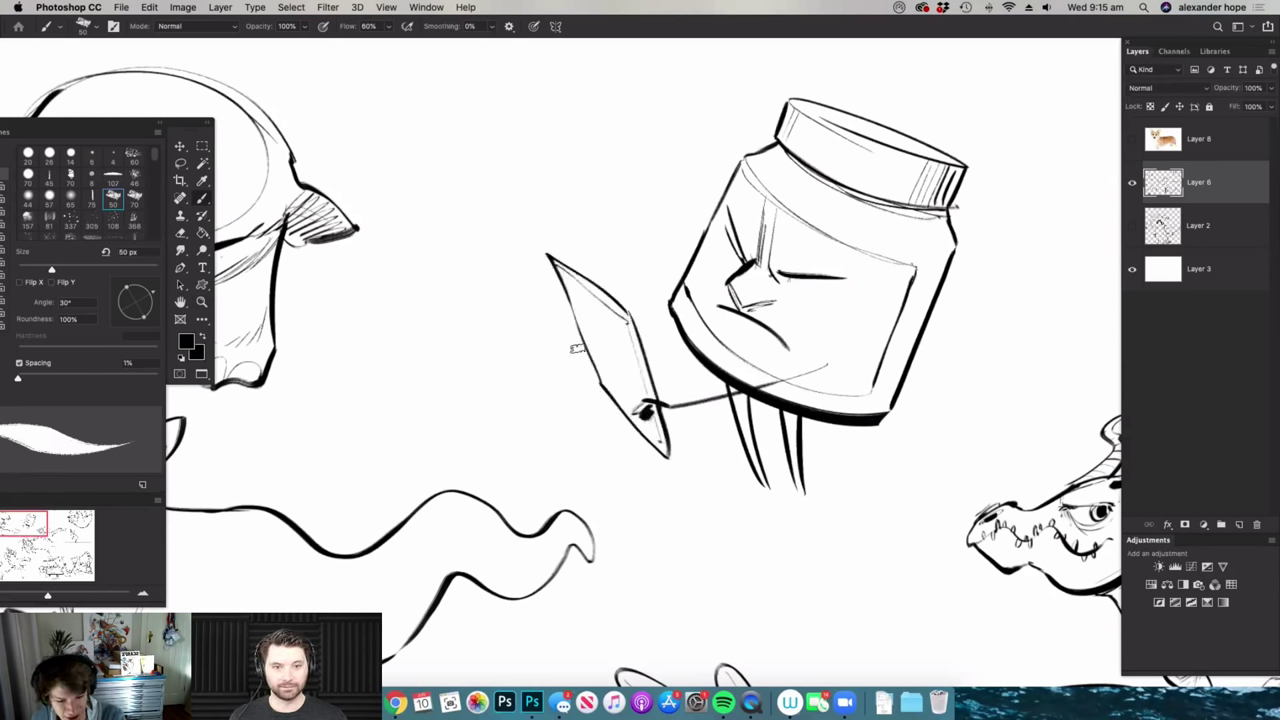
- Draw the jar's glaring eyes with under-eye wrinkles, and its second arm holding the tablet's far edge
{"action": "key", "text": "z"}
{"action": "left_click_drag", "start_coordinate": [760, 354], "coordinate": [690, 356]}
{"action": "mouse_move", "coordinate": [783, 323]}
{"action": "left_mouse_down"}
{"action": "mouse_move", "coordinate": [845, 327]}
{"action": "mouse_move", "coordinate": [760, 326]}
{"action": "left_mouse_up"}
{"action": "key", "text": "b"}
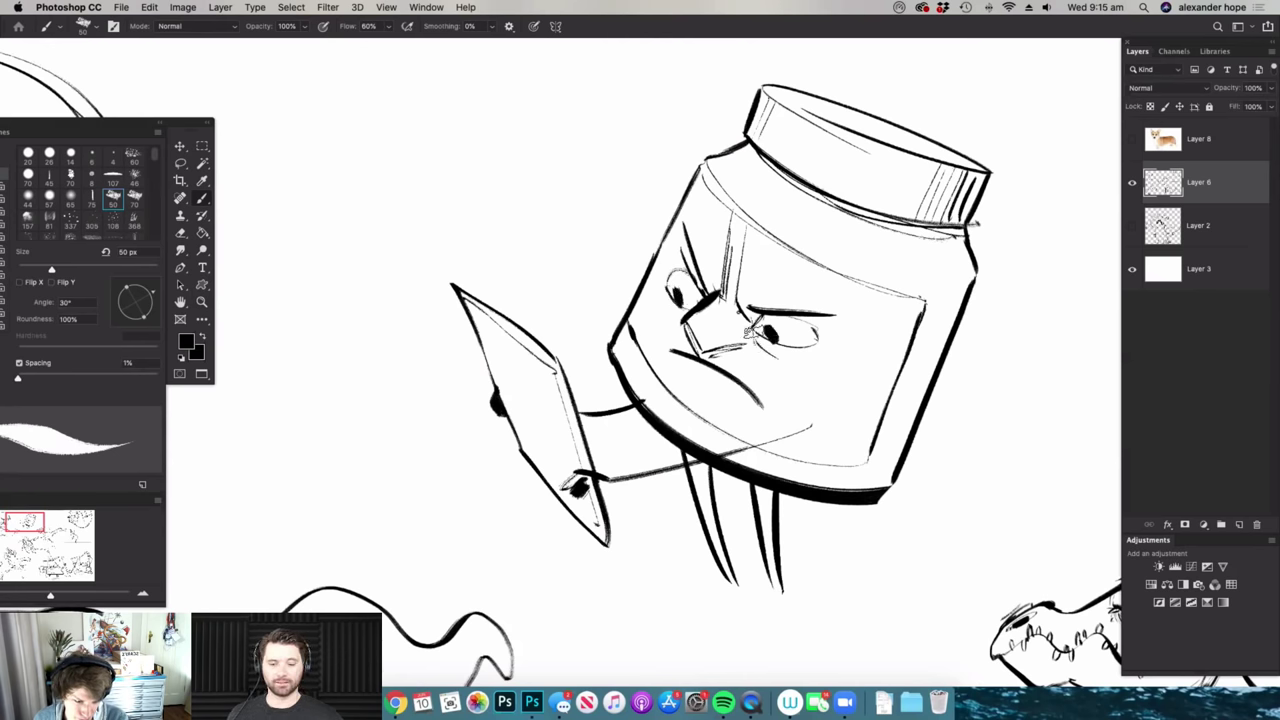
{"action": "key", "text": "z"}
{"action": "mouse_move", "coordinate": [803, 328]}
{"action": "left_mouse_down"}
{"action": "mouse_move", "coordinate": [735, 328]}
{"action": "mouse_move", "coordinate": [812, 316]}
{"action": "mouse_move", "coordinate": [817, 284]}
{"action": "mouse_move", "coordinate": [800, 285]}
{"action": "left_mouse_up"}
{"action": "key", "text": "b"}
{"action": "key", "text": "z"}
{"action": "left_click_drag", "start_coordinate": [833, 336], "coordinate": [868, 338]}
{"action": "key", "text": "b"}
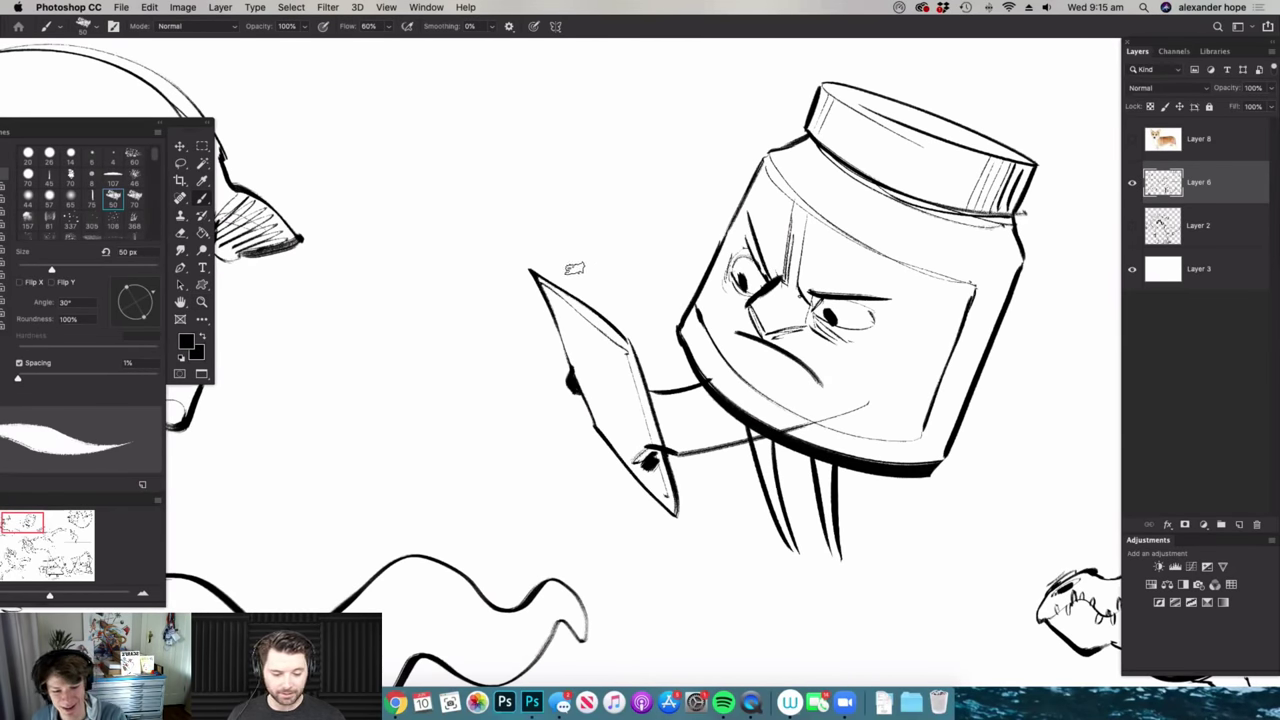
- Draw thick curved Wi-Fi signal arcs above the tablet's upper corner
{"action": "mouse_move", "coordinate": [600, 282]}
{"action": "left_mouse_down"}
{"action": "mouse_move", "coordinate": [574, 231]}
{"action": "mouse_move", "coordinate": [624, 272]}
{"action": "left_mouse_up"}
{"action": "left_click_drag", "start_coordinate": [535, 210], "coordinate": [645, 262]}
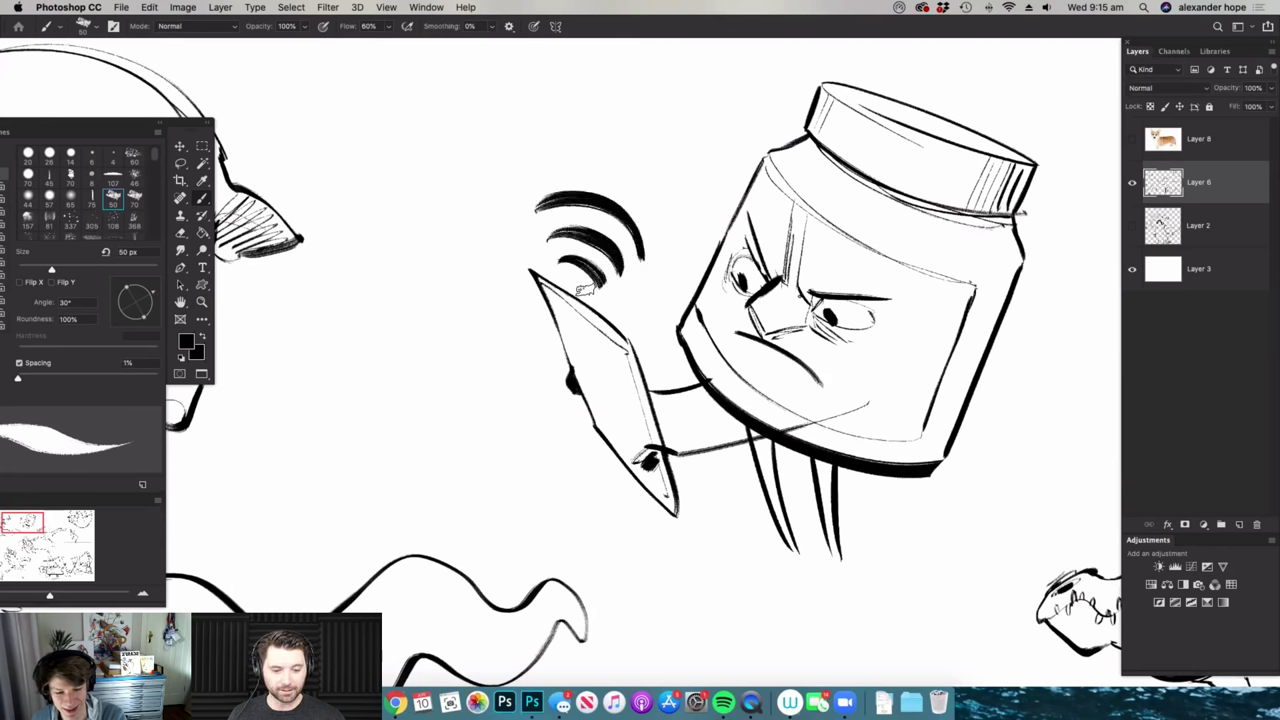
{"action": "key", "text": "z"}
{"action": "left_click_drag", "start_coordinate": [700, 302], "coordinate": [645, 304]}
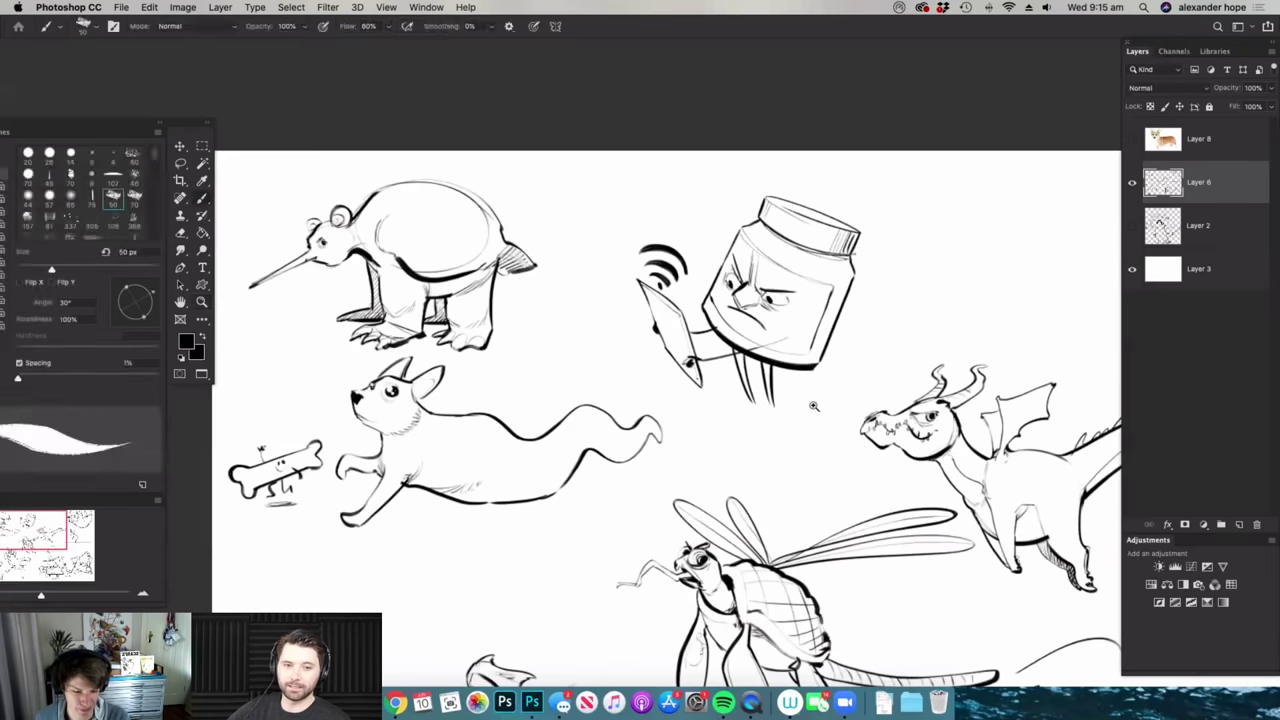
- Finish the jar creature's legs with ankle cuffs and draw a boot on each foot
{"action": "key", "text": "z"}
{"action": "left_click_drag", "start_coordinate": [796, 404], "coordinate": [828, 405]}
{"action": "key", "text": "b"}
{"action": "mouse_move", "coordinate": [726, 410]}
{"action": "left_mouse_down"}
{"action": "mouse_move", "coordinate": [712, 448]}
{"action": "mouse_move", "coordinate": [738, 416]}
{"action": "left_mouse_up"}
{"action": "key", "text": "z"}
{"action": "left_click_drag", "start_coordinate": [729, 403], "coordinate": [714, 423]}
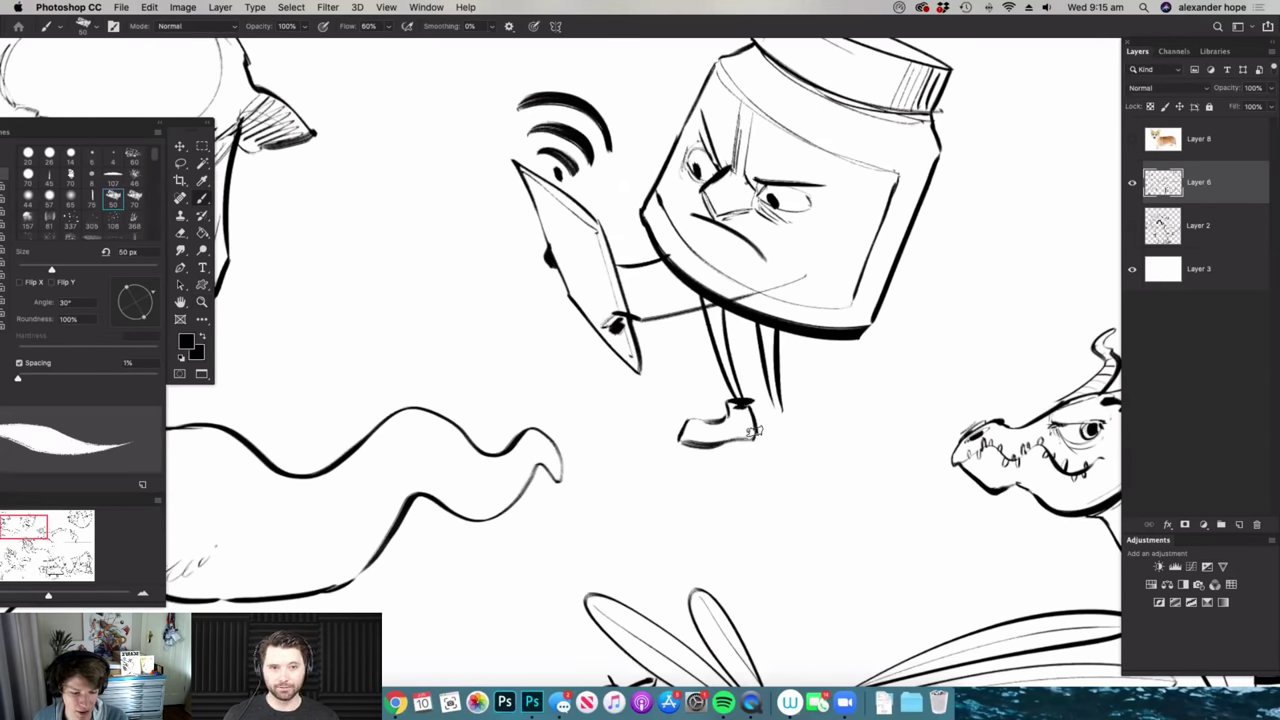
{"action": "left_click_drag", "start_coordinate": [725, 471], "coordinate": [776, 473]}
{"action": "key", "text": "z"}
{"action": "mouse_move", "coordinate": [824, 404]}
{"action": "left_mouse_down"}
{"action": "mouse_move", "coordinate": [758, 400]}
{"action": "mouse_move", "coordinate": [813, 360]}
{"action": "left_mouse_up"}
{"action": "key", "text": "z"}
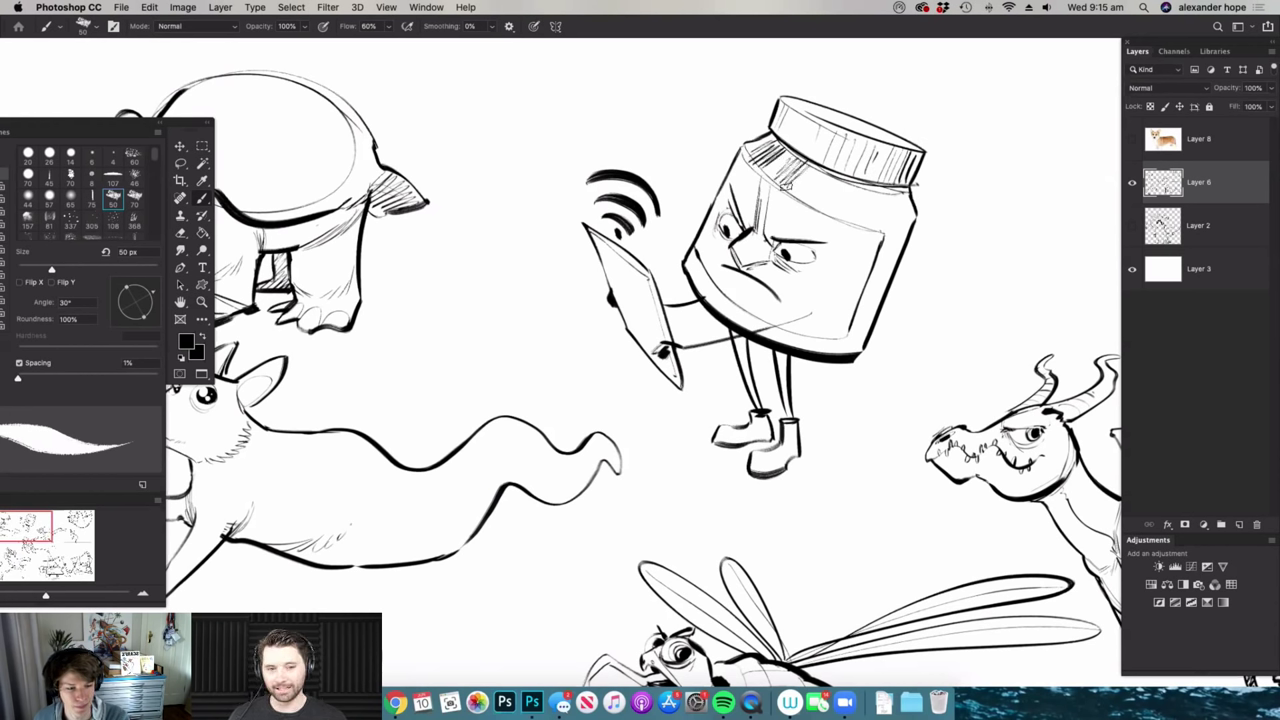
- Hatch shading below the jar's lid, along its base and down its shaded side
{"action": "mouse_move", "coordinate": [806, 168]}
{"action": "left_mouse_down"}
{"action": "mouse_move", "coordinate": [815, 205]}
{"action": "mouse_move", "coordinate": [858, 204]}
{"action": "left_mouse_up"}
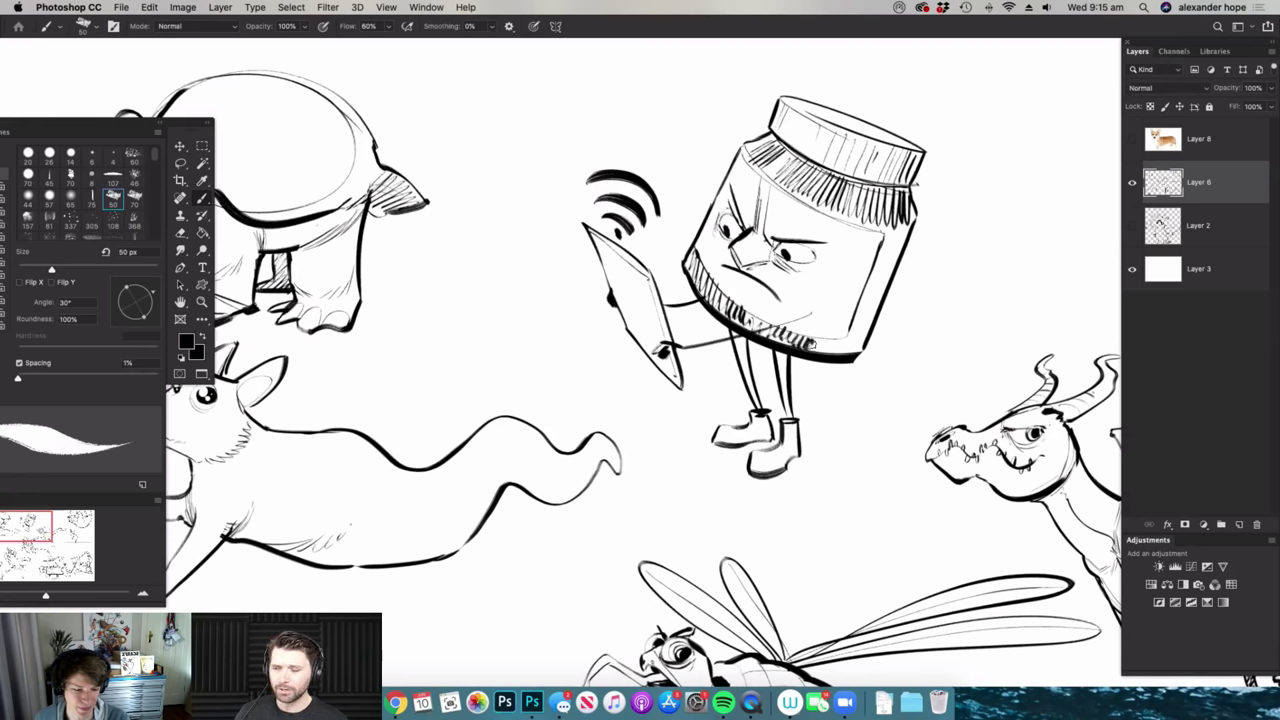
{"action": "scroll", "coordinate": [858, 358], "scroll_direction": "down", "scroll_amount": 3}
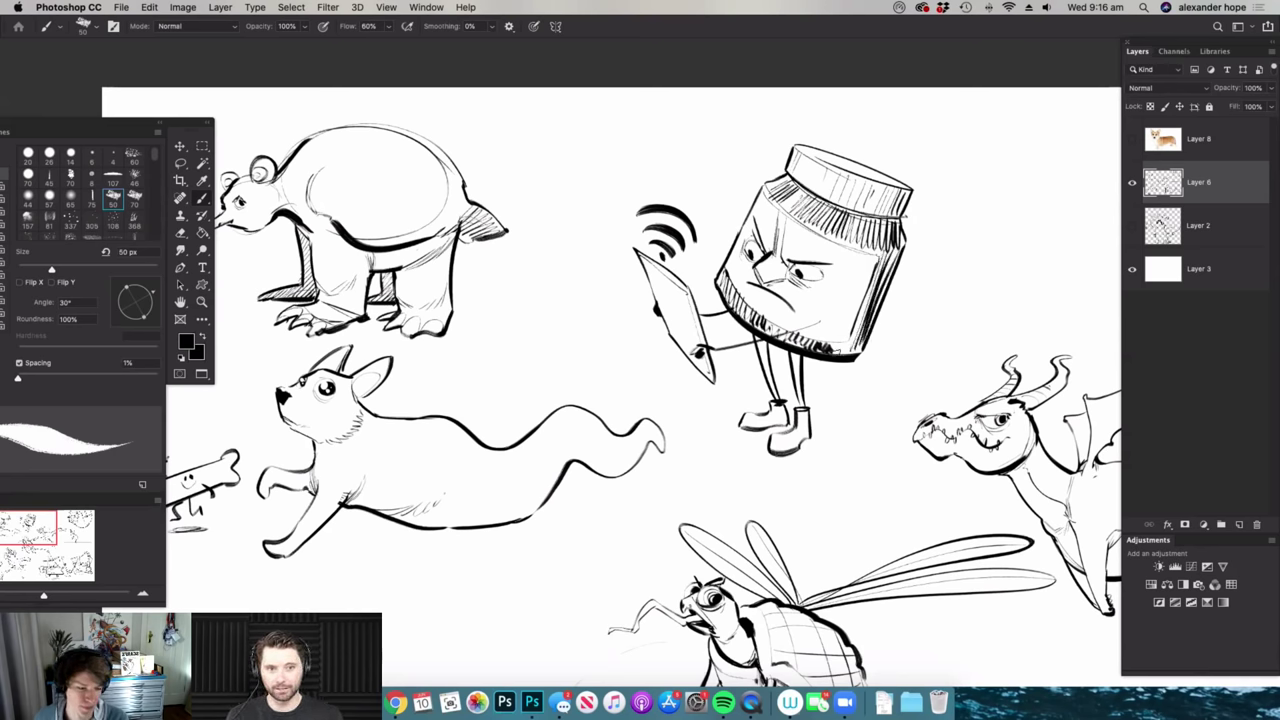
{"action": "scroll", "coordinate": [1005, 419], "scroll_direction": "down", "scroll_amount": 5}
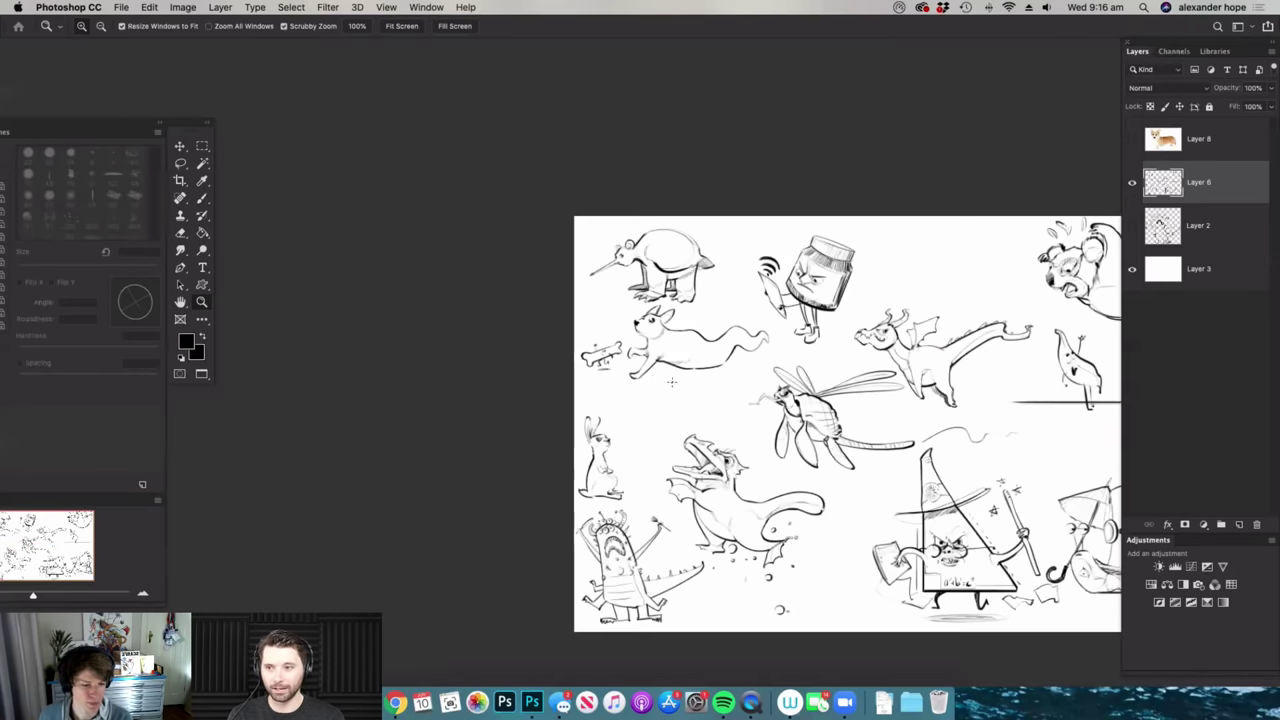
{"action": "scroll", "coordinate": [882, 267], "scroll_direction": "up", "scroll_amount": 5}
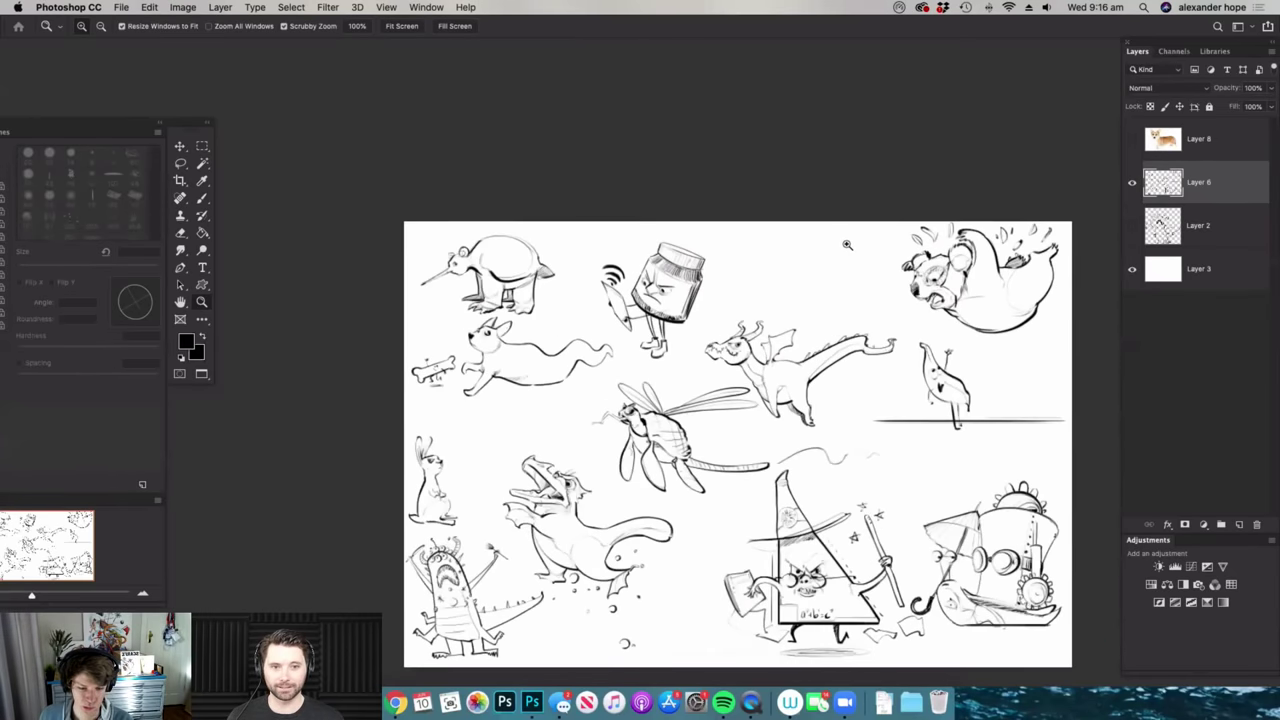
- Create a new layer above the sketches and choose the 14 px hard round brush
{"action": "scroll", "coordinate": [882, 267], "scroll_direction": "up", "scroll_amount": 5}
{"action": "key", "text": "b"}
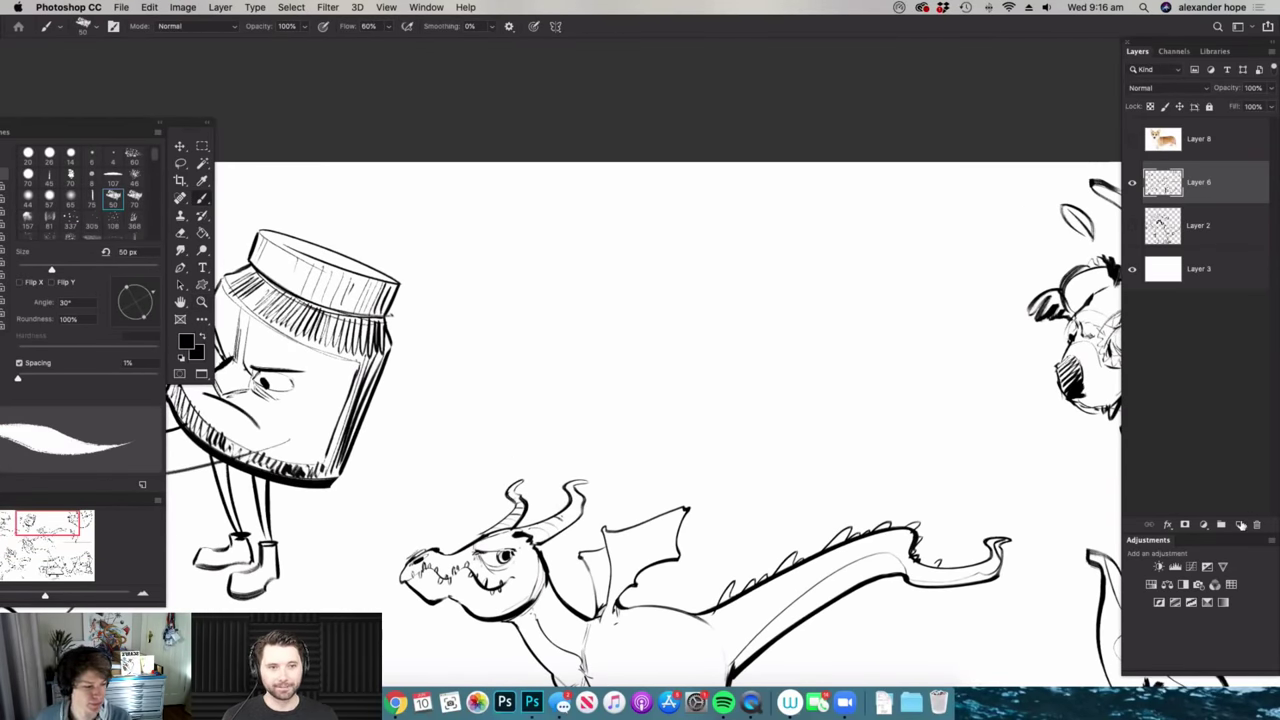
{"action": "left_click", "coordinate": [1239, 525]}
{"action": "right_click", "coordinate": [668, 343]}
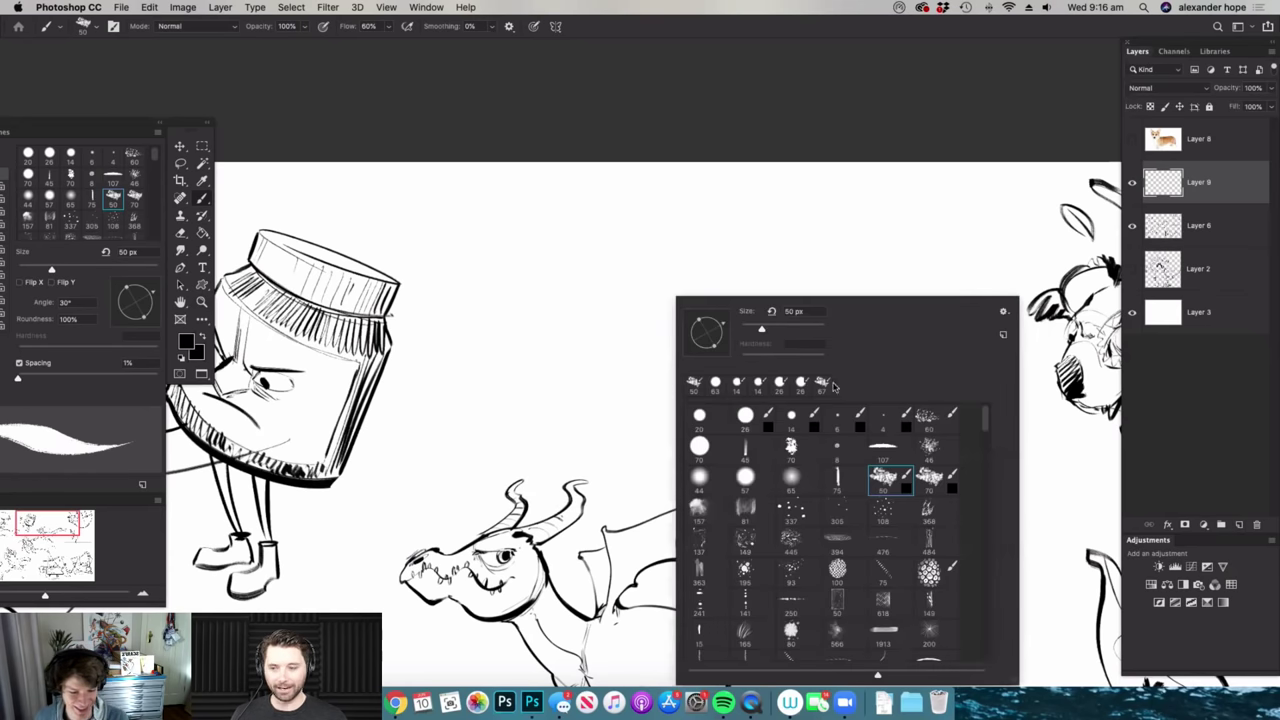
{"action": "left_click", "coordinate": [791, 415]}
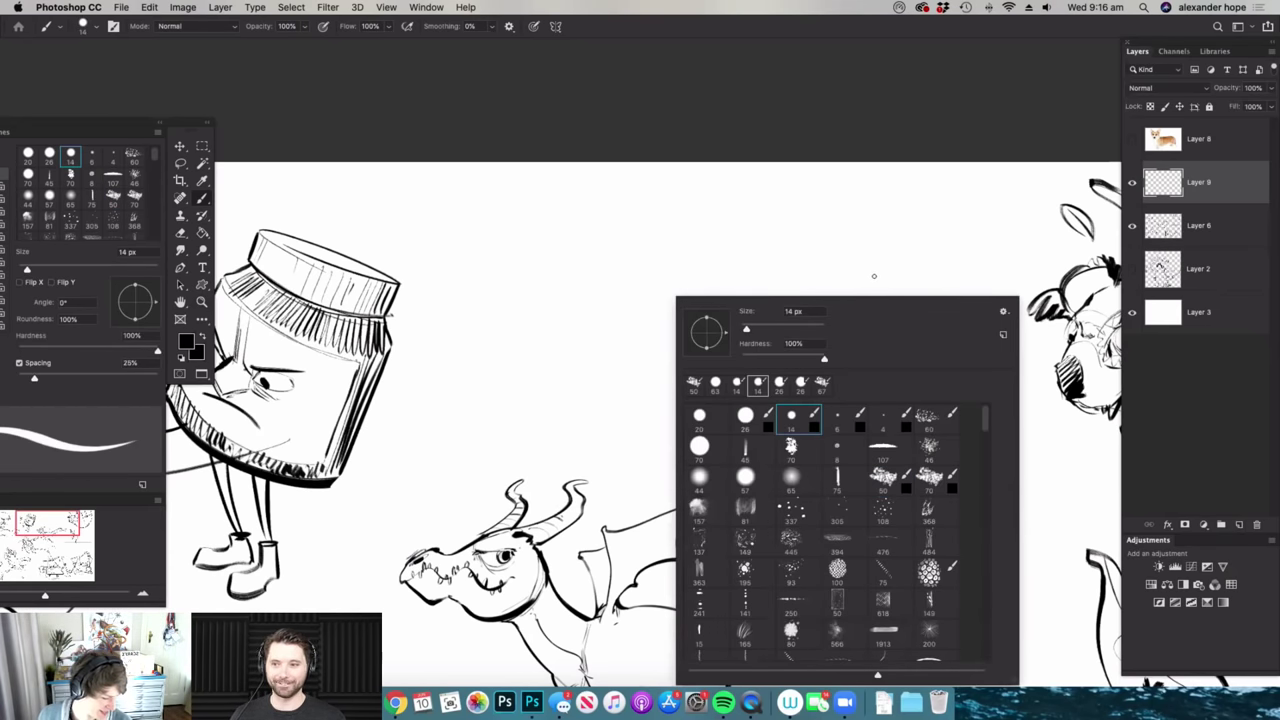
{"action": "left_click", "coordinate": [887, 266]}
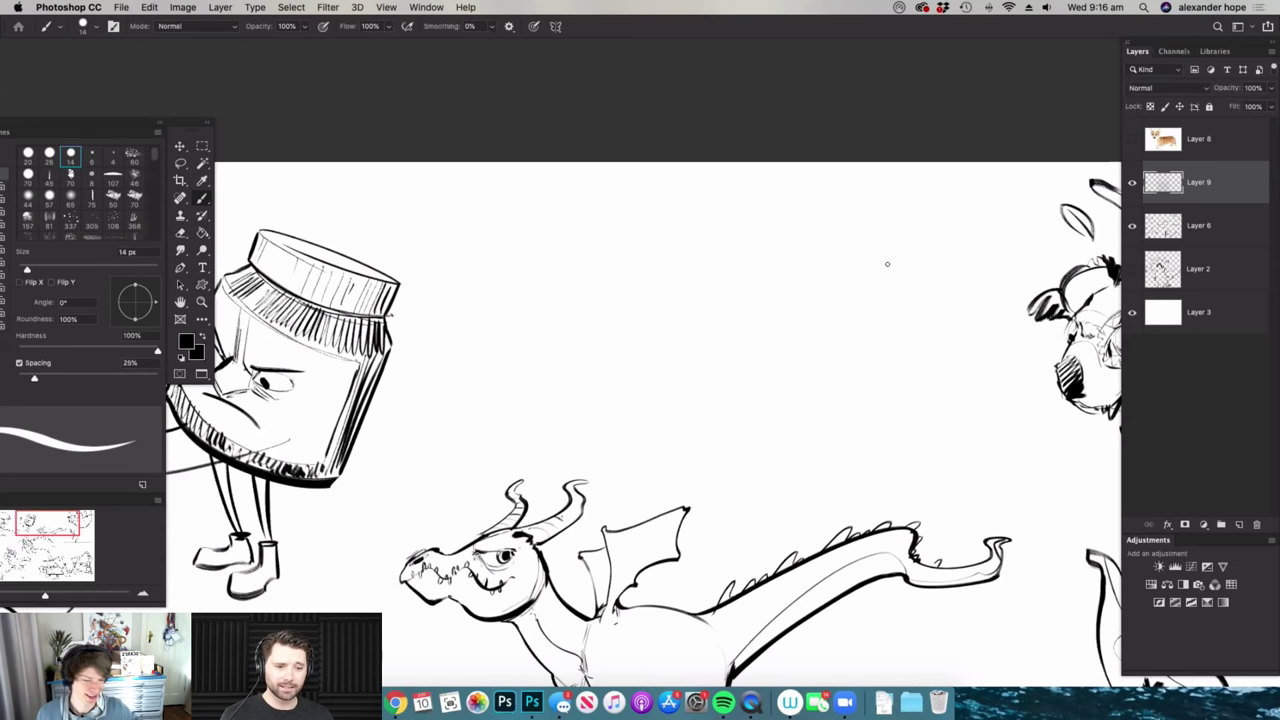
- Test the brush with a short curved stroke and enable pen pressure control for its opacity
{"action": "key", "text": "z"}
{"action": "mouse_move", "coordinate": [711, 285]}
{"action": "left_mouse_down"}
{"action": "mouse_move", "coordinate": [734, 214]}
{"action": "mouse_move", "coordinate": [646, 229]}
{"action": "mouse_move", "coordinate": [706, 218]}
{"action": "left_mouse_up"}
{"action": "key", "text": "b"}
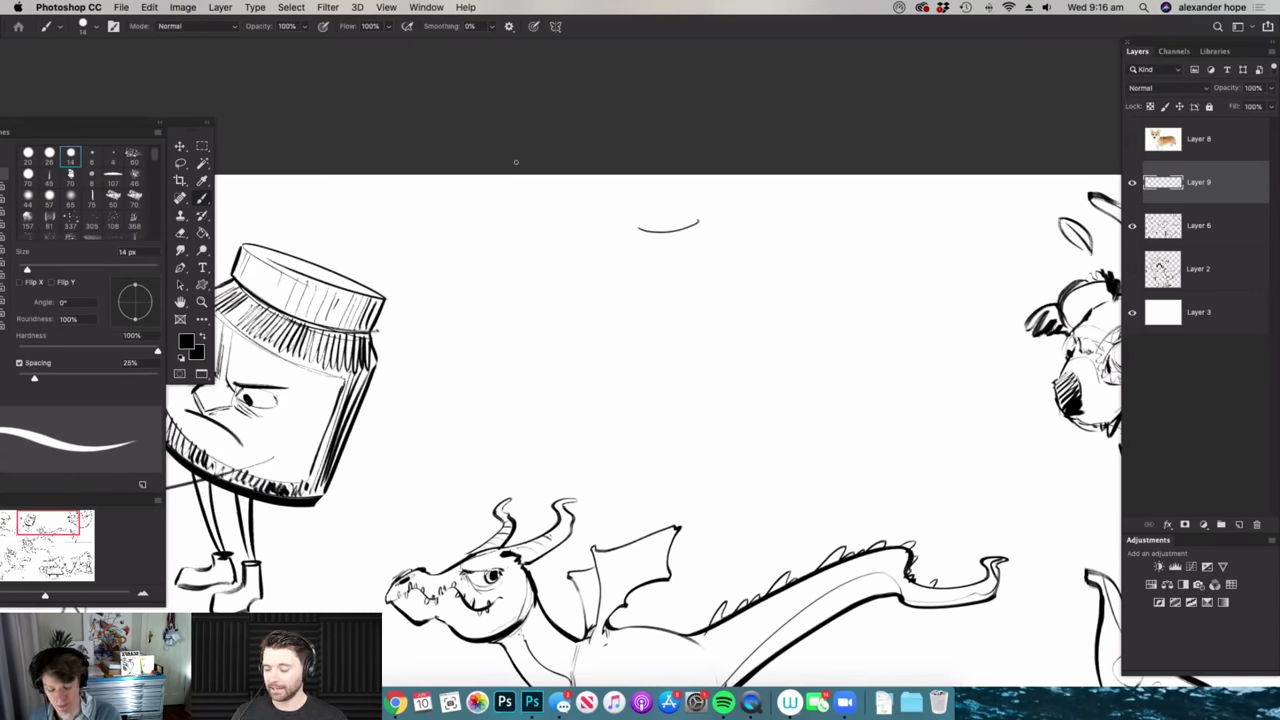
{"action": "key", "text": "f"}
{"action": "key", "text": "f"}
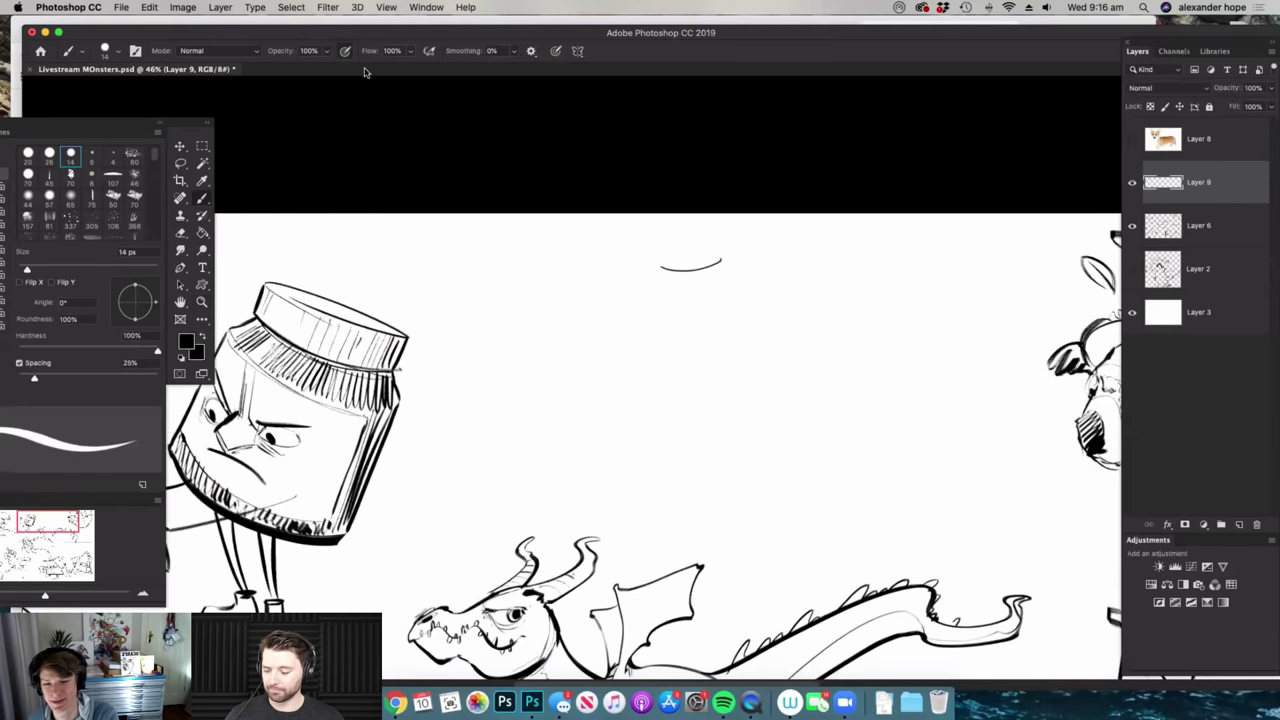
{"action": "key", "text": "f"}
- Lightly sketch a duck's rounded head and long beak in the empty space above the dragon
{"action": "key", "text": "z"}
{"action": "mouse_move", "coordinate": [711, 257]}
{"action": "left_mouse_down"}
{"action": "mouse_move", "coordinate": [707, 199]}
{"action": "mouse_move", "coordinate": [708, 211]}
{"action": "mouse_move", "coordinate": [617, 229]}
{"action": "mouse_move", "coordinate": [700, 212]}
{"action": "mouse_move", "coordinate": [757, 247]}
{"action": "left_mouse_up"}
{"action": "key", "text": "b"}
{"action": "key", "text": "e"}
{"action": "key", "text": "b"}
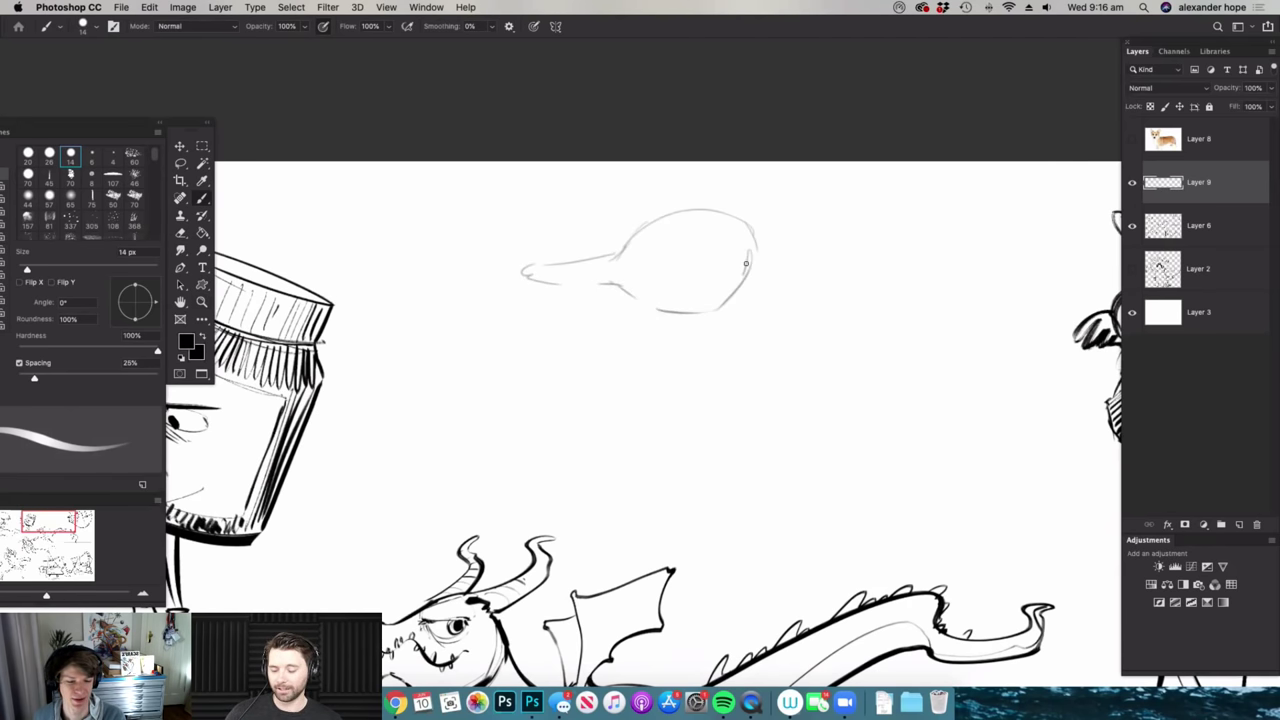
- Scale the duck's head sketch to about 70% and rotate it about 10 degrees with Free Transform
{"action": "key", "text": "super+minus"}
{"action": "key", "text": "super+t"}
{"action": "left_click_drag", "start_coordinate": [848, 305], "coordinate": [760, 281]}
{"action": "left_click_drag", "start_coordinate": [767, 235], "coordinate": [782, 281]}
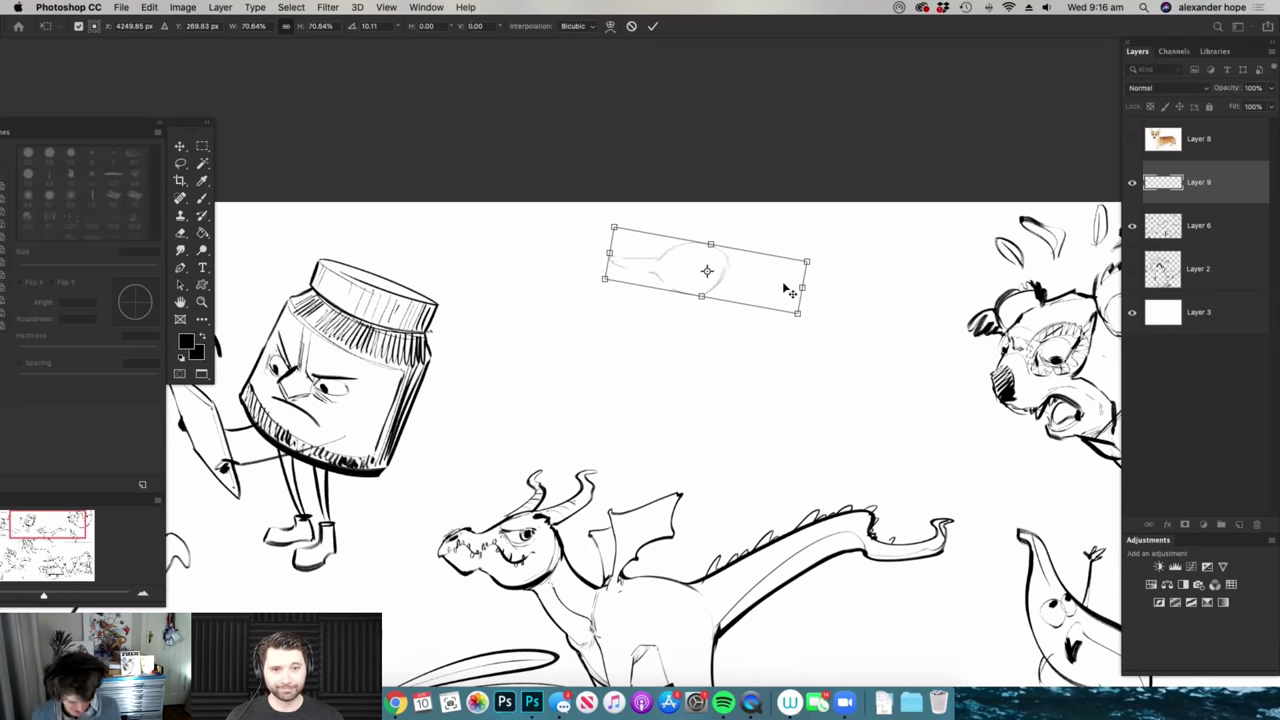
{"action": "key", "text": "Return"}
- Sketch the duck's neck, breast, belly and back in light strokes below the head
{"action": "key", "text": "z"}
{"action": "left_click_drag", "start_coordinate": [788, 340], "coordinate": [848, 365]}
{"action": "key", "text": "b"}
{"action": "left_click_drag", "start_coordinate": [702, 230], "coordinate": [706, 262]}
{"action": "key", "text": "z"}
{"action": "key", "text": "b"}
{"action": "left_click_drag", "start_coordinate": [706, 200], "coordinate": [677, 318]}
{"action": "mouse_move", "coordinate": [665, 262]}
{"action": "left_mouse_down"}
{"action": "mouse_move", "coordinate": [610, 380]}
{"action": "mouse_move", "coordinate": [612, 430]}
{"action": "left_mouse_up"}
{"action": "left_click_drag", "start_coordinate": [758, 385], "coordinate": [832, 404]}
{"action": "mouse_move", "coordinate": [610, 390]}
{"action": "left_mouse_down"}
{"action": "mouse_move", "coordinate": [654, 480]}
{"action": "mouse_move", "coordinate": [816, 508]}
{"action": "left_mouse_up"}
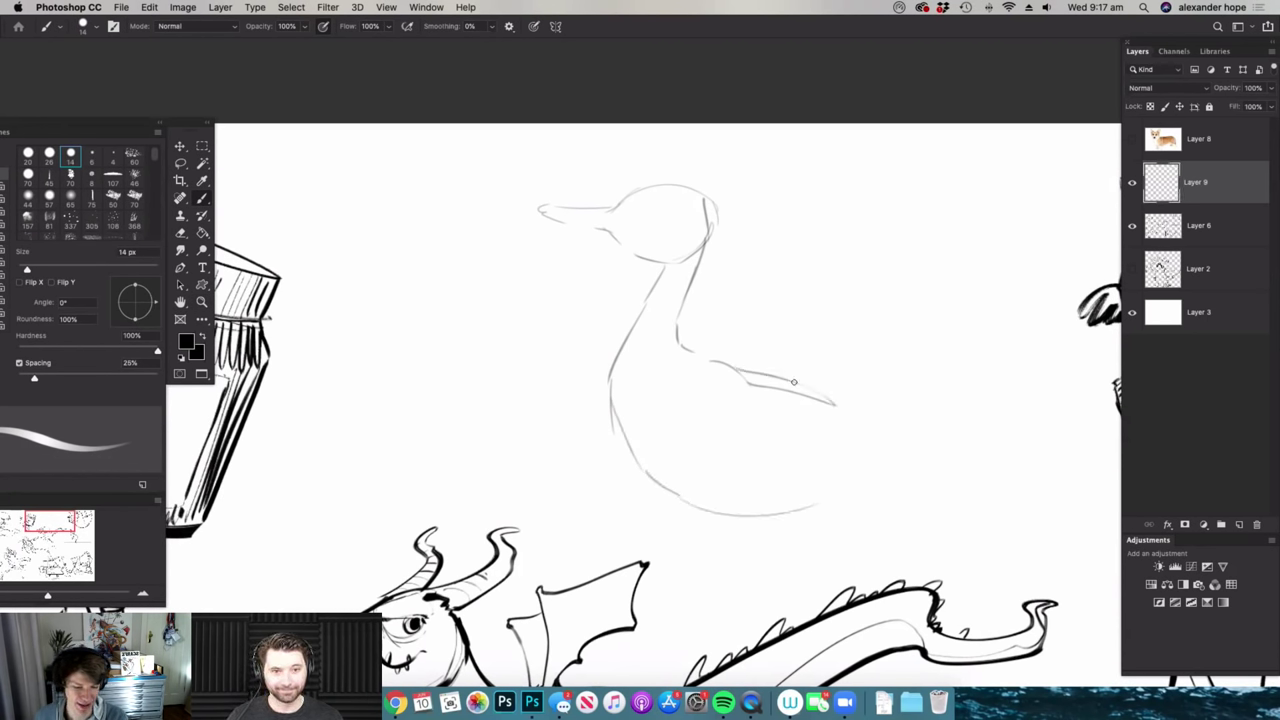
- Sketch the duck's tail feathers and rear underside, and add two legs with webbed feet
{"action": "mouse_move", "coordinate": [860, 418]}
{"action": "left_mouse_down"}
{"action": "mouse_move", "coordinate": [890, 425]}
{"action": "mouse_move", "coordinate": [869, 456]}
{"action": "mouse_move", "coordinate": [833, 485]}
{"action": "mouse_move", "coordinate": [802, 479]}
{"action": "mouse_move", "coordinate": [835, 495]}
{"action": "mouse_move", "coordinate": [793, 478]}
{"action": "left_mouse_up"}
{"action": "key", "text": "z"}
{"action": "key", "text": "b"}
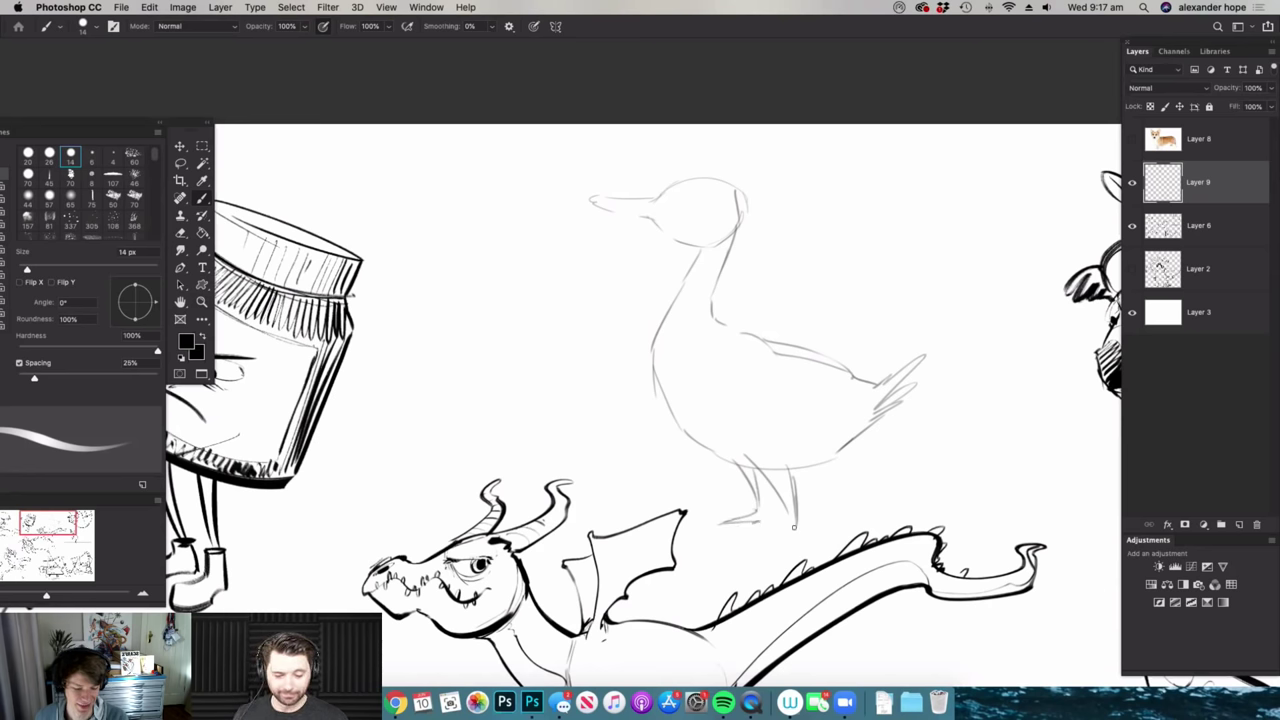
{"action": "left_click_drag", "start_coordinate": [794, 541], "coordinate": [797, 527]}
{"action": "key", "text": "z"}
{"action": "mouse_move", "coordinate": [814, 466]}
{"action": "left_mouse_down"}
{"action": "mouse_move", "coordinate": [826, 429]}
{"action": "mouse_move", "coordinate": [734, 391]}
{"action": "mouse_move", "coordinate": [723, 417]}
{"action": "left_mouse_up"}
{"action": "key", "text": "b"}
{"action": "left_click_drag", "start_coordinate": [852, 450], "coordinate": [824, 468]}
- Sketch the outline of a folded wing on the duck's body
{"action": "key", "text": "z"}
{"action": "key", "text": "b"}
{"action": "mouse_move", "coordinate": [841, 398]}
{"action": "left_mouse_down"}
{"action": "mouse_move", "coordinate": [733, 372]}
{"action": "mouse_move", "coordinate": [757, 384]}
{"action": "mouse_move", "coordinate": [714, 349]}
{"action": "mouse_move", "coordinate": [822, 389]}
{"action": "mouse_move", "coordinate": [765, 394]}
{"action": "left_mouse_up"}
{"action": "key", "text": "z"}
{"action": "key", "text": "b"}
{"action": "key", "text": "z"}
{"action": "mouse_move", "coordinate": [865, 300]}
{"action": "left_mouse_down"}
{"action": "mouse_move", "coordinate": [888, 346]}
{"action": "mouse_move", "coordinate": [800, 345]}
{"action": "left_mouse_up"}
{"action": "key", "text": "b"}
{"action": "key", "text": "z"}
{"action": "left_click_drag", "start_coordinate": [907, 302], "coordinate": [1000, 305]}
- Select the duck sketch with the Lasso, shift it slightly up and to the right, and deselect it
{"action": "key", "text": "l"}
{"action": "mouse_move", "coordinate": [859, 362]}
{"action": "left_mouse_down"}
{"action": "mouse_move", "coordinate": [782, 489]}
{"action": "mouse_move", "coordinate": [705, 506]}
{"action": "left_mouse_up"}
{"action": "mouse_move", "coordinate": [640, 425]}
{"action": "left_mouse_down"}
{"action": "mouse_move", "coordinate": [842, 310]}
{"action": "mouse_move", "coordinate": [690, 480]}
{"action": "left_mouse_up"}
{"action": "key", "text": "v"}
{"action": "left_click_drag", "start_coordinate": [797, 431], "coordinate": [819, 414]}
{"action": "key", "text": "m"}
{"action": "left_click", "coordinate": [877, 397]}
- Draw two long fangs hanging from the duck's beak and define the jagged edge where beak meets face
{"action": "key", "text": "b"}
{"action": "key", "text": "z"}
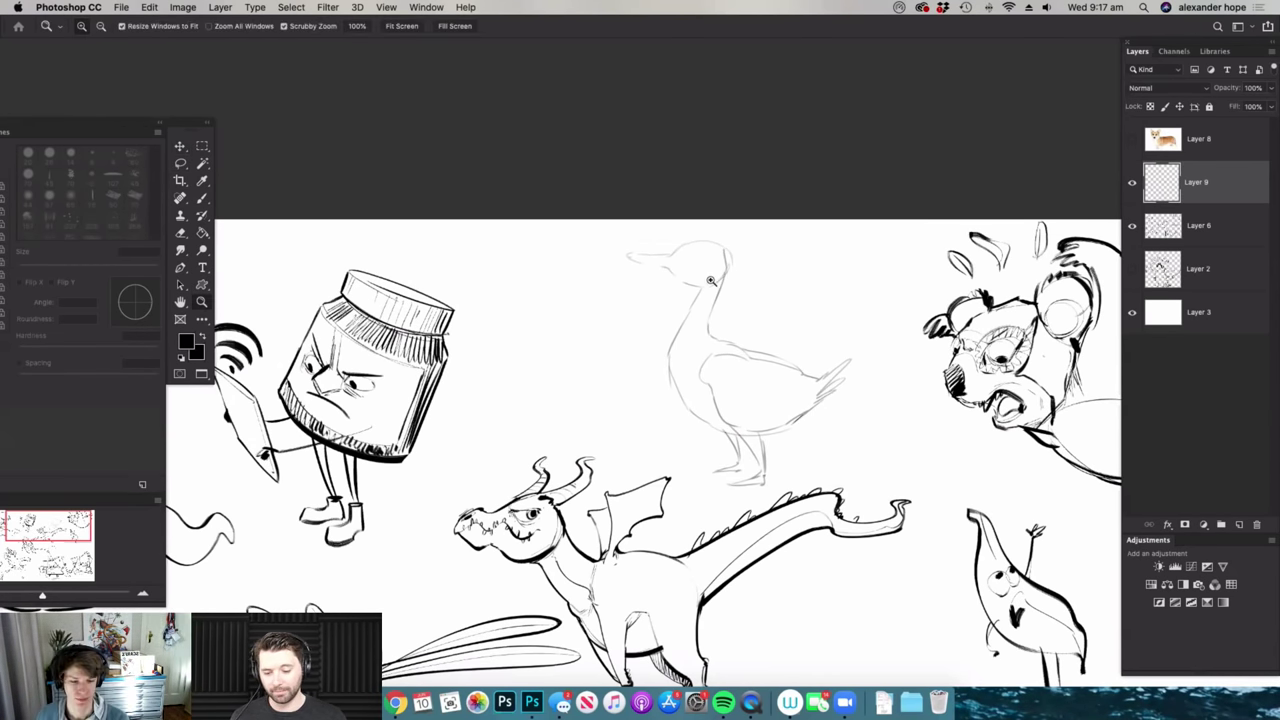
{"action": "left_click_drag", "start_coordinate": [714, 284], "coordinate": [734, 290]}
{"action": "left_click_drag", "start_coordinate": [670, 255], "coordinate": [696, 257]}
{"action": "key", "text": "b"}
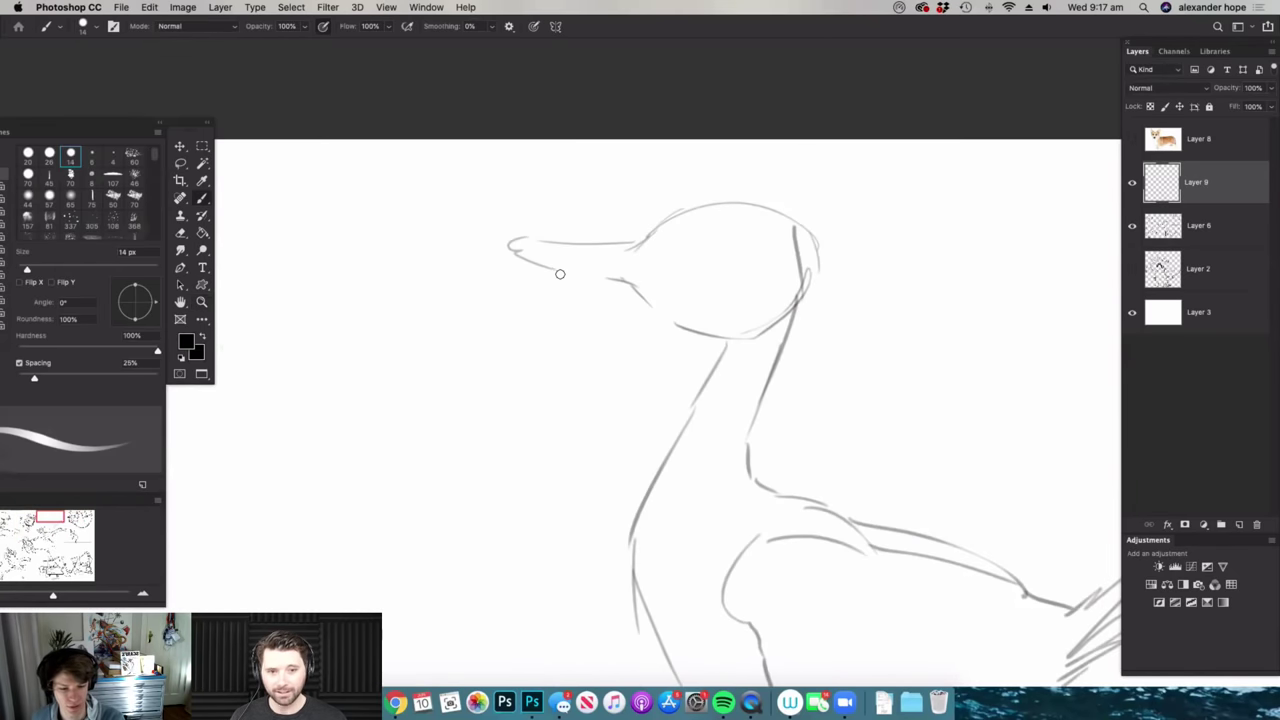
{"action": "mouse_move", "coordinate": [558, 276]}
{"action": "left_mouse_down"}
{"action": "mouse_move", "coordinate": [571, 380]}
{"action": "mouse_move", "coordinate": [567, 264]}
{"action": "left_mouse_up"}
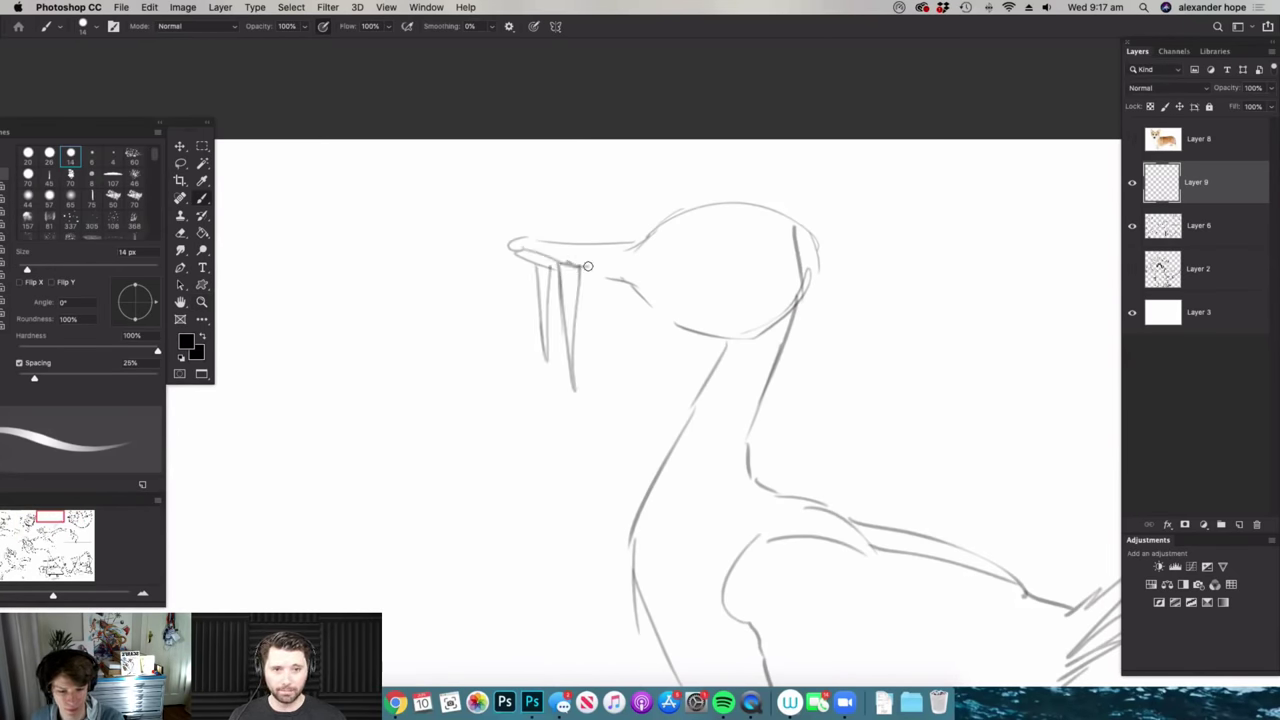
{"action": "left_click_drag", "start_coordinate": [656, 236], "coordinate": [662, 252]}
{"action": "mouse_move", "coordinate": [676, 262]}
{"action": "left_mouse_down"}
{"action": "mouse_move", "coordinate": [687, 292]}
{"action": "mouse_move", "coordinate": [641, 290]}
{"action": "left_mouse_up"}
{"action": "left_click_drag", "start_coordinate": [712, 332], "coordinate": [694, 335]}
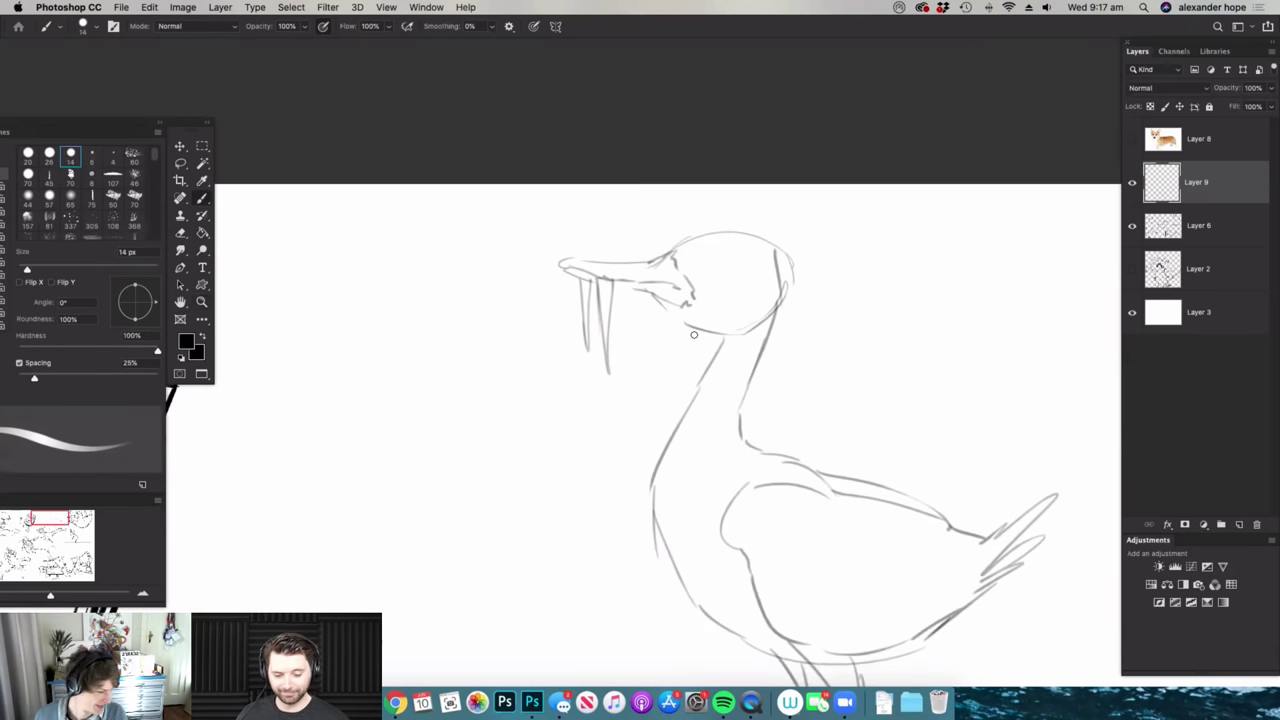
- Sketch a scowling eye with a lowered brow on the duck's head, and clean up the stray lines around the head outline
{"action": "left_click_drag", "start_coordinate": [640, 372], "coordinate": [627, 369]}
{"action": "mouse_move", "coordinate": [710, 310]}
{"action": "left_mouse_down"}
{"action": "mouse_move", "coordinate": [729, 308]}
{"action": "mouse_move", "coordinate": [693, 289]}
{"action": "left_mouse_up"}
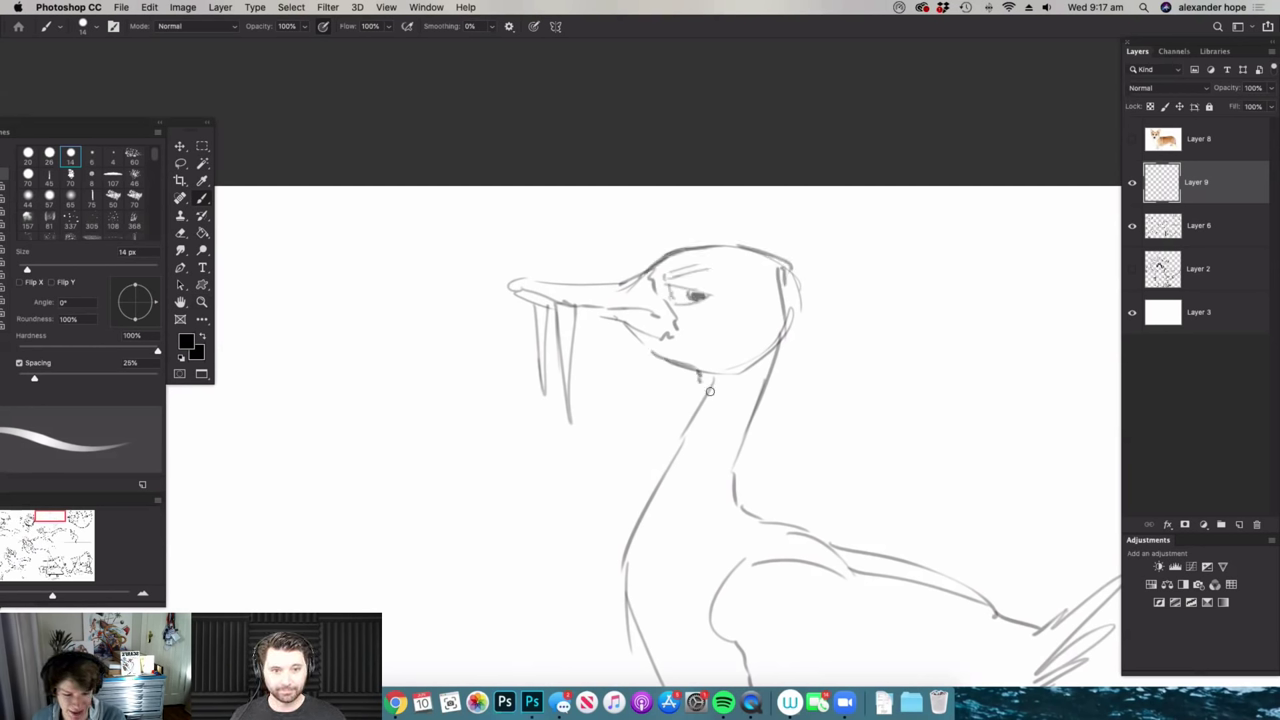
{"action": "key", "text": "e"}
{"action": "left_click_drag", "start_coordinate": [781, 301], "coordinate": [739, 384]}
{"action": "mouse_move", "coordinate": [853, 302]}
{"action": "left_mouse_down"}
{"action": "mouse_move", "coordinate": [781, 395]}
{"action": "mouse_move", "coordinate": [820, 382]}
{"action": "mouse_move", "coordinate": [858, 228]}
{"action": "mouse_move", "coordinate": [838, 296]}
{"action": "left_mouse_up"}
- Redraw the duck's neck, chest and belly contours with darker lines, erasing loose overlapping strokes and reinforcing the rear underside
{"action": "key", "text": "b"}
{"action": "mouse_move", "coordinate": [783, 290]}
{"action": "left_mouse_down"}
{"action": "mouse_move", "coordinate": [700, 475]}
{"action": "mouse_move", "coordinate": [727, 538]}
{"action": "left_mouse_up"}
{"action": "left_click_drag", "start_coordinate": [775, 417], "coordinate": [735, 436]}
{"action": "left_click_drag", "start_coordinate": [835, 452], "coordinate": [858, 450]}
{"action": "key", "text": "e"}
{"action": "left_click_drag", "start_coordinate": [694, 411], "coordinate": [731, 485]}
{"action": "left_click_drag", "start_coordinate": [841, 524], "coordinate": [866, 523]}
{"action": "key", "text": "b"}
{"action": "left_click_drag", "start_coordinate": [686, 490], "coordinate": [768, 541]}
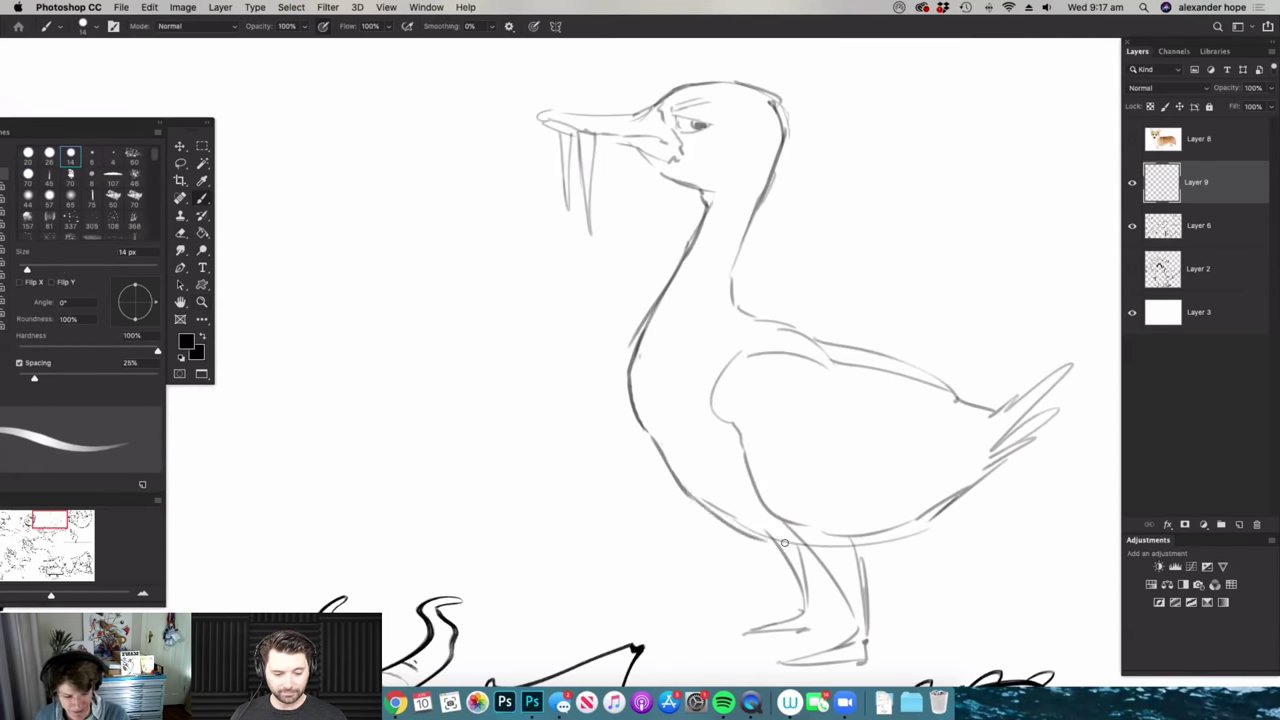
{"action": "left_click_drag", "start_coordinate": [1010, 459], "coordinate": [1034, 435]}
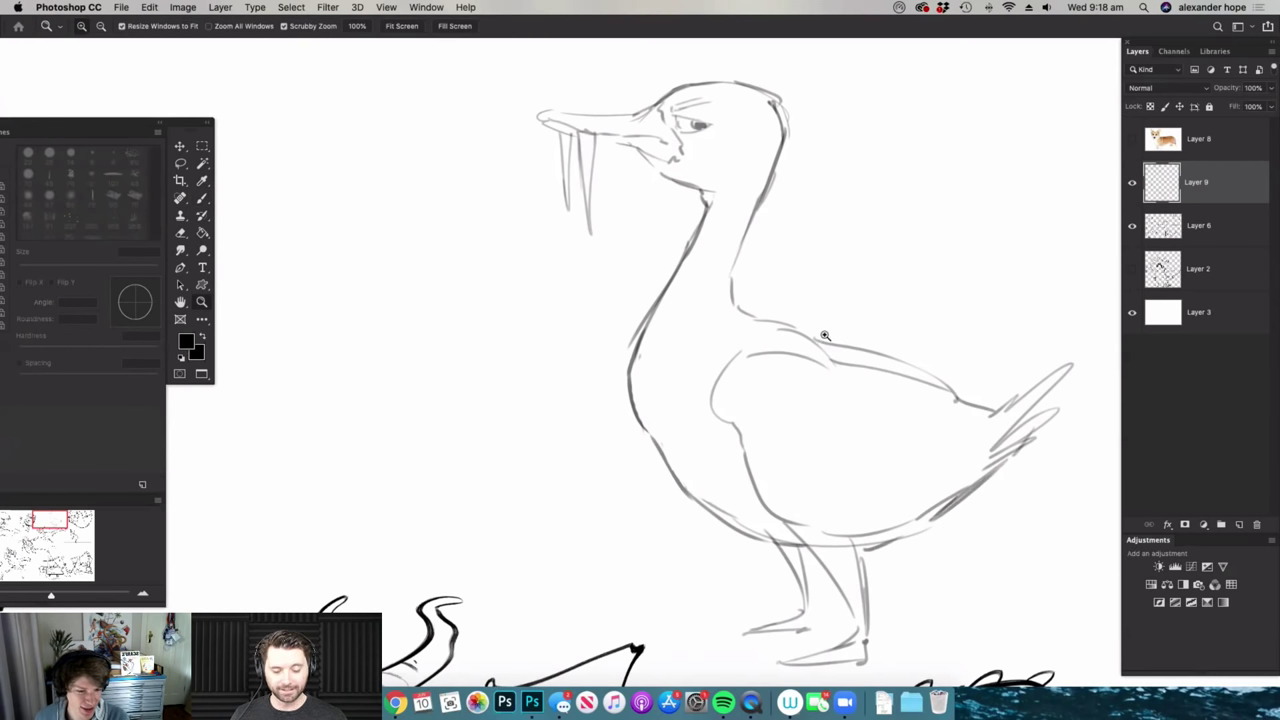
- Strengthen the upper and lower edges of the duck's beak and tidy where the beak joins the forehead
{"action": "left_click_drag", "start_coordinate": [828, 336], "coordinate": [802, 336]}
{"action": "left_click_drag", "start_coordinate": [681, 185], "coordinate": [704, 200]}
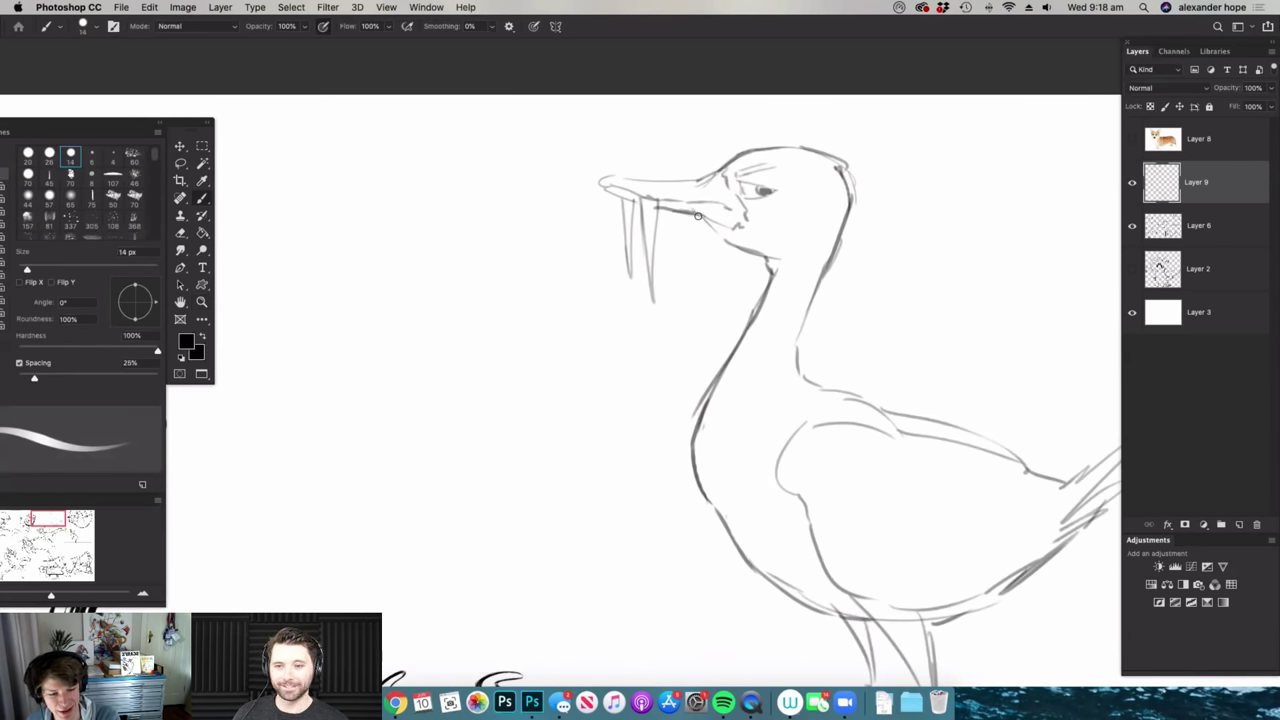
{"action": "scroll", "coordinate": [698, 216], "scroll_direction": "up", "scroll_amount": 2}
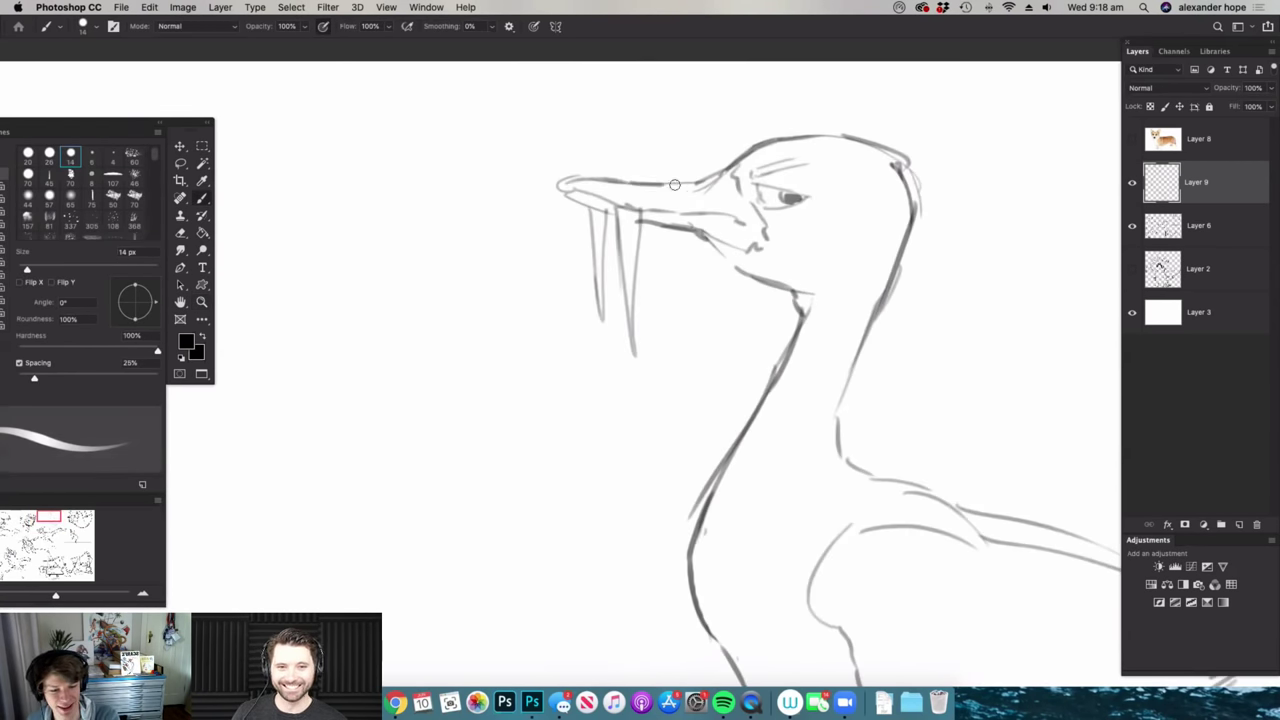
{"action": "key", "text": "e"}
{"action": "left_click", "coordinate": [708, 181]}
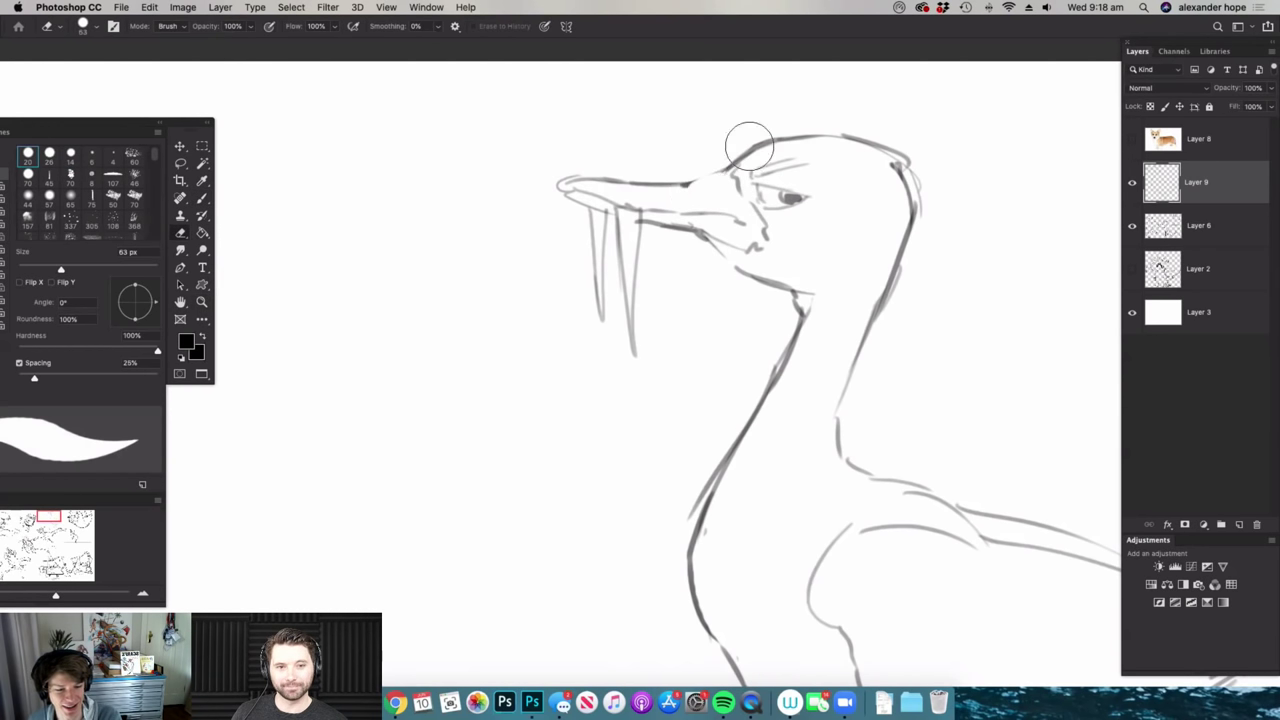
{"action": "key", "text": "b"}
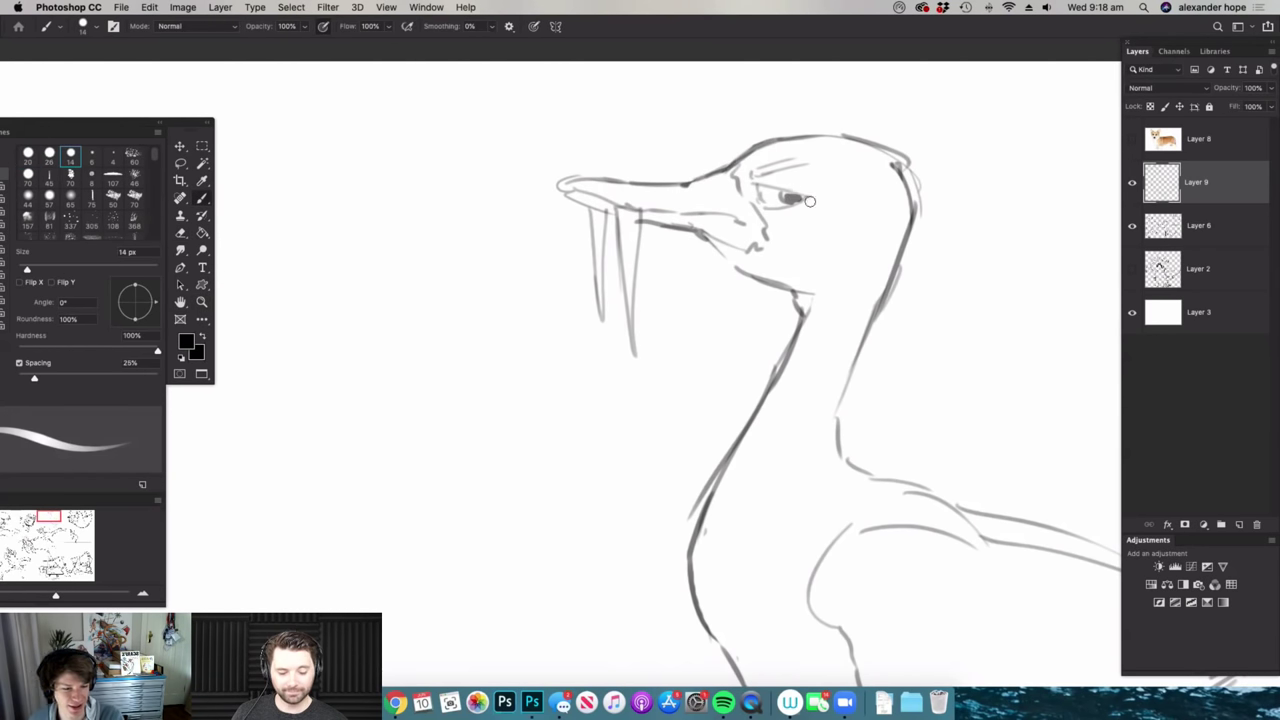
- Sketch a pointed drape line on the chest in front of the wing, and darken the duck's back and tail contours
{"action": "mouse_move", "coordinate": [811, 258]}
{"action": "left_mouse_down"}
{"action": "mouse_move", "coordinate": [778, 268]}
{"action": "mouse_move", "coordinate": [848, 271]}
{"action": "mouse_move", "coordinate": [840, 307]}
{"action": "mouse_move", "coordinate": [763, 406]}
{"action": "left_mouse_up"}
{"action": "key", "text": "h"}
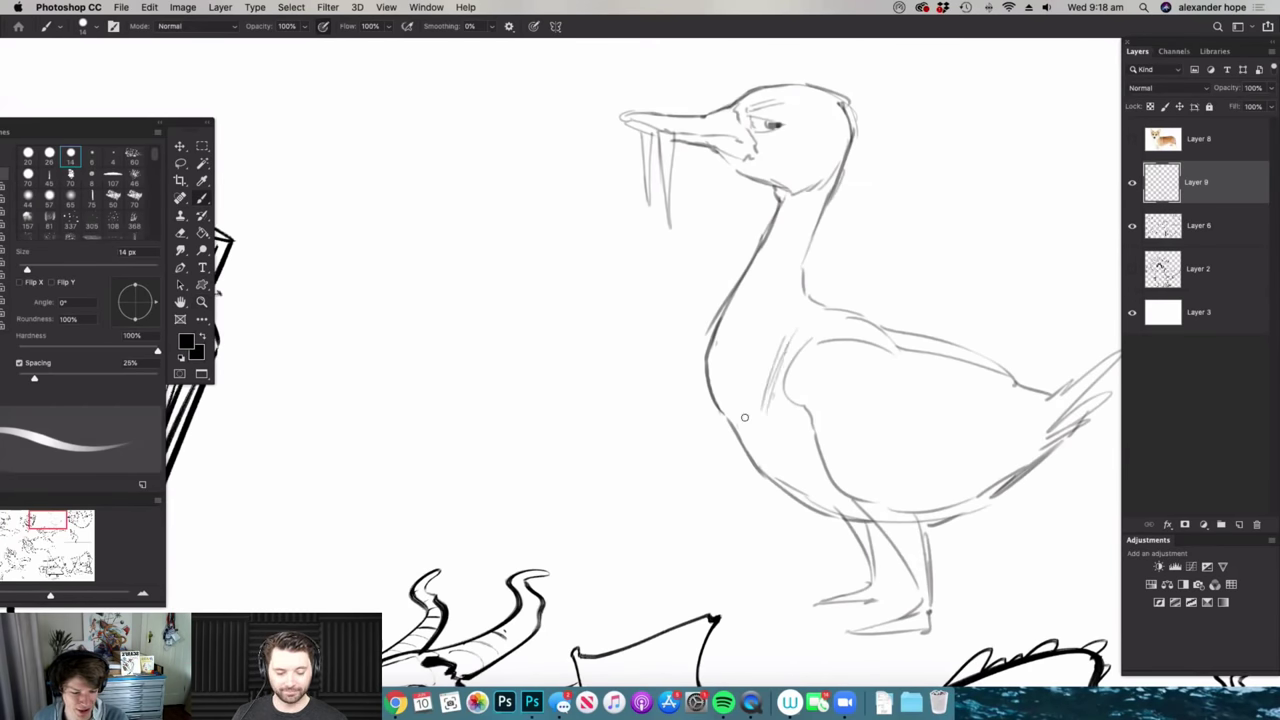
{"action": "key", "text": "h"}
{"action": "left_click_drag", "start_coordinate": [824, 360], "coordinate": [762, 390]}
{"action": "left_click", "coordinate": [854, 402], "text": "alt+super"}
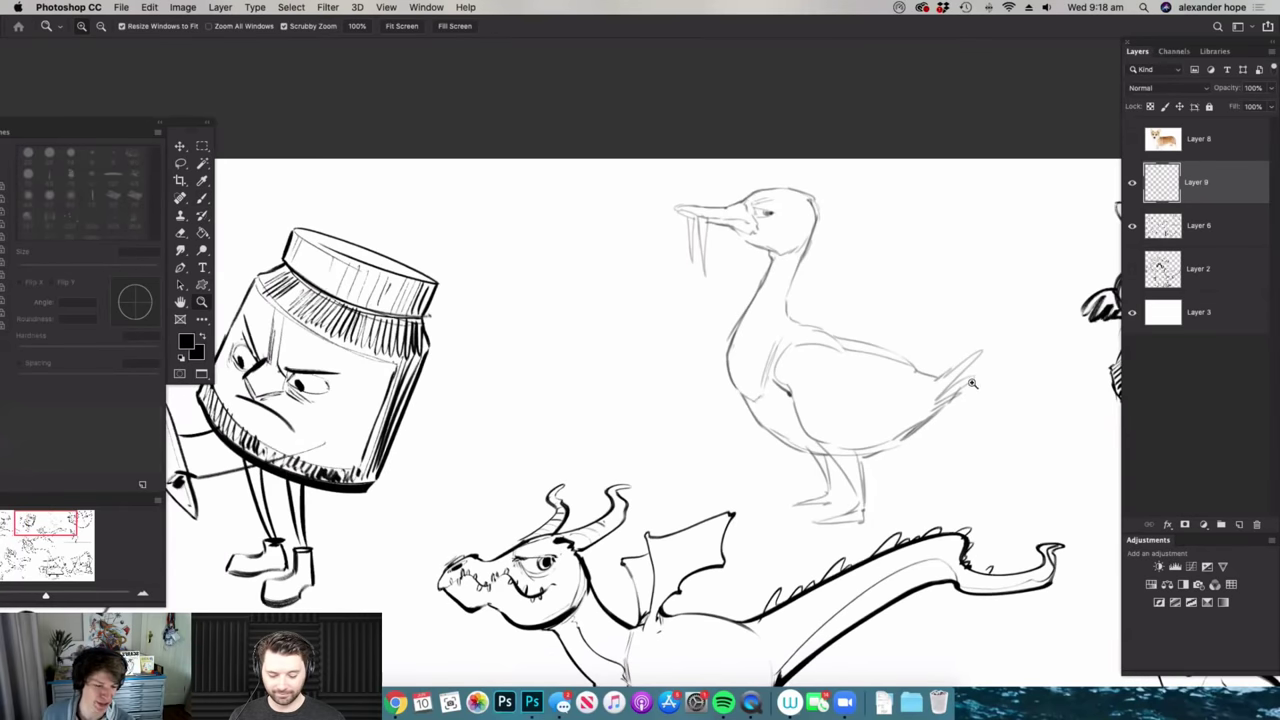
{"action": "left_click", "coordinate": [970, 380], "text": "super"}
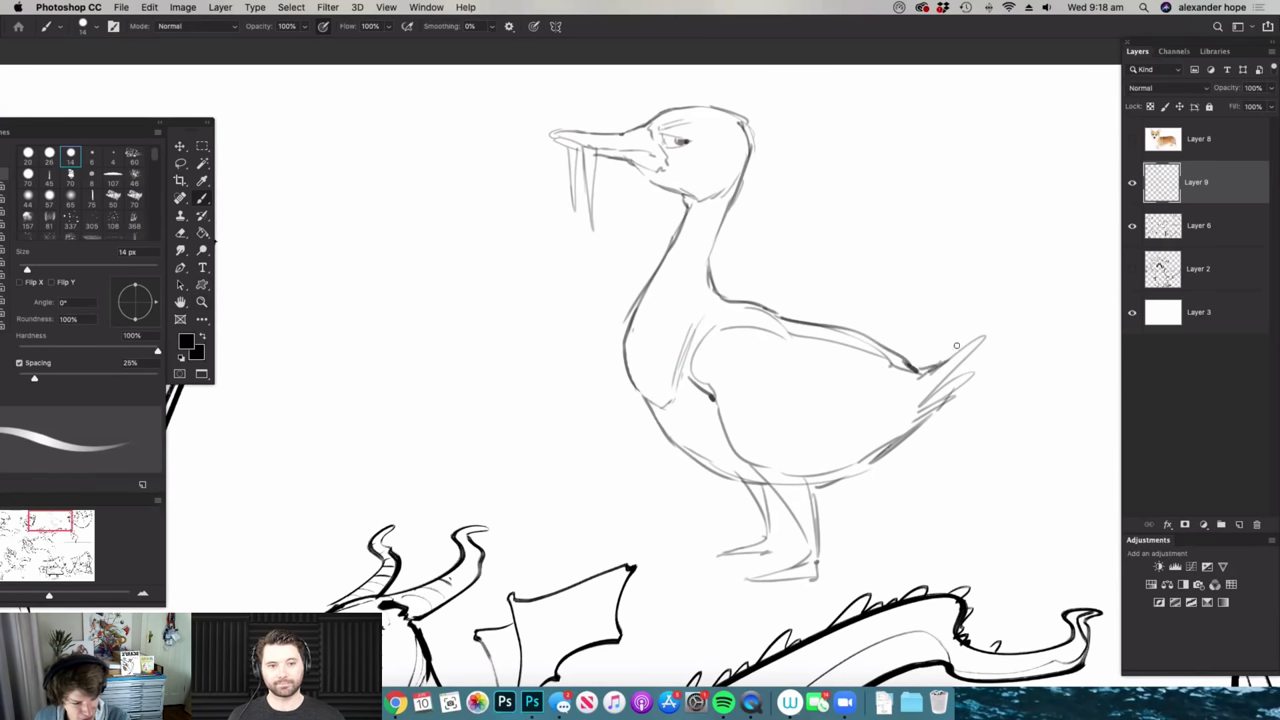
{"action": "key", "text": "h"}
{"action": "mouse_move", "coordinate": [959, 352]}
{"action": "left_mouse_down"}
{"action": "mouse_move", "coordinate": [943, 434]}
{"action": "mouse_move", "coordinate": [930, 440]}
{"action": "left_mouse_up"}
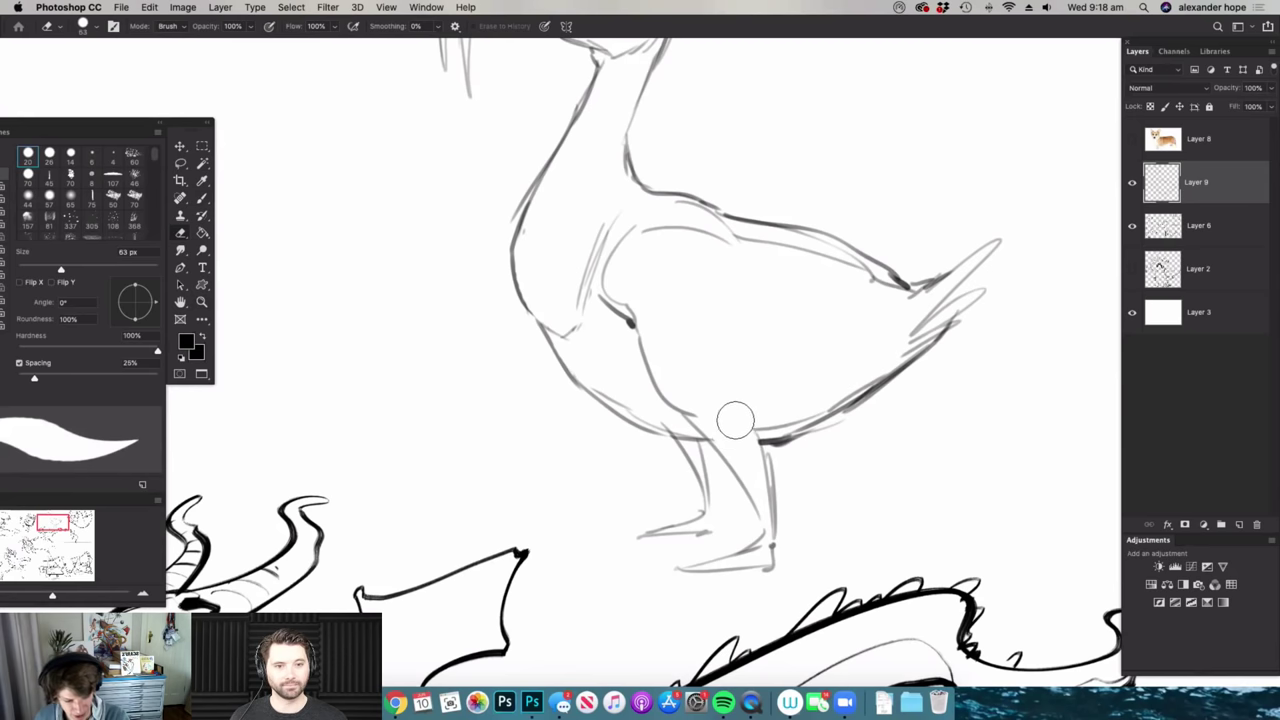
- Refine the duck's legs with a ragged thigh edge, cuff lines above the shins and a webbed near foot
{"action": "key", "text": "z"}
{"action": "left_click_drag", "start_coordinate": [769, 454], "coordinate": [745, 425]}
{"action": "left_click_drag", "start_coordinate": [768, 490], "coordinate": [808, 490]}
{"action": "left_click_drag", "start_coordinate": [773, 452], "coordinate": [782, 510]}
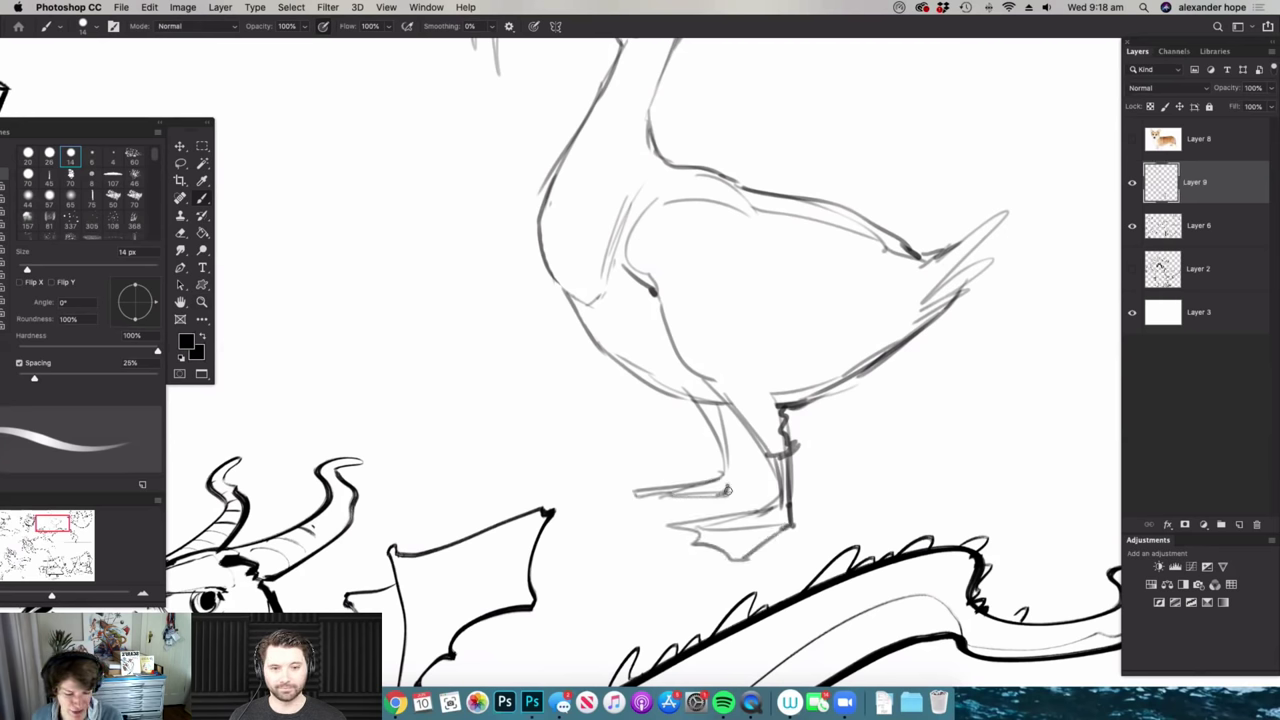
- Flip the duck sketch horizontally and move it into the gap between the finned sea monster and the triangular wizard
{"action": "scroll", "coordinate": [725, 430], "scroll_direction": "down", "scroll_amount": 10}
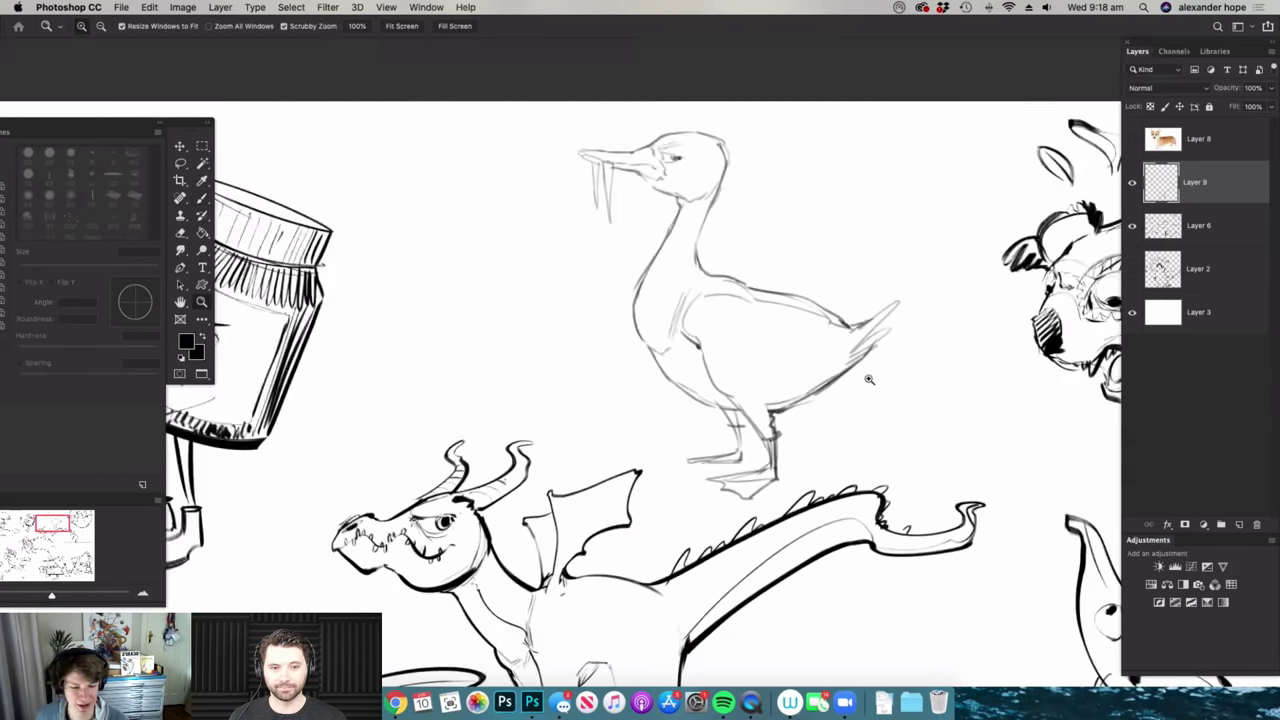
{"action": "left_click_drag", "start_coordinate": [857, 357], "coordinate": [762, 420]}
{"action": "mouse_move", "coordinate": [764, 550]}
{"action": "left_mouse_down"}
{"action": "mouse_move", "coordinate": [736, 598]}
{"action": "mouse_move", "coordinate": [770, 613]}
{"action": "mouse_move", "coordinate": [767, 589]}
{"action": "mouse_move", "coordinate": [738, 600]}
{"action": "mouse_move", "coordinate": [768, 577]}
{"action": "mouse_move", "coordinate": [748, 573]}
{"action": "mouse_move", "coordinate": [764, 578]}
{"action": "left_mouse_up"}
{"action": "key", "text": "super+shift+h"}
{"action": "mouse_move", "coordinate": [767, 583]}
{"action": "left_mouse_down"}
{"action": "mouse_move", "coordinate": [745, 576]}
{"action": "mouse_move", "coordinate": [766, 602]}
{"action": "mouse_move", "coordinate": [795, 598]}
{"action": "left_mouse_up"}
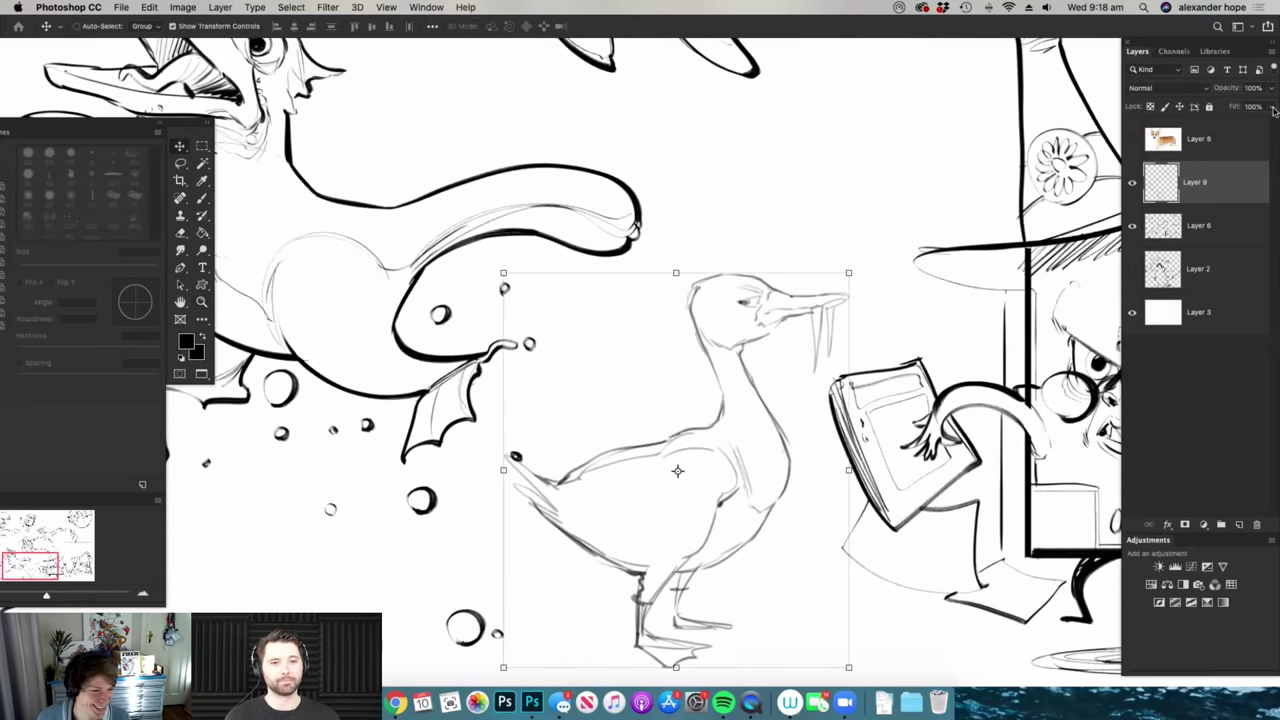
- Lower the fill of the duck sketch on Layer 9 to 23%
{"action": "left_click", "coordinate": [1272, 107]}
{"action": "left_click", "coordinate": [1240, 123]}
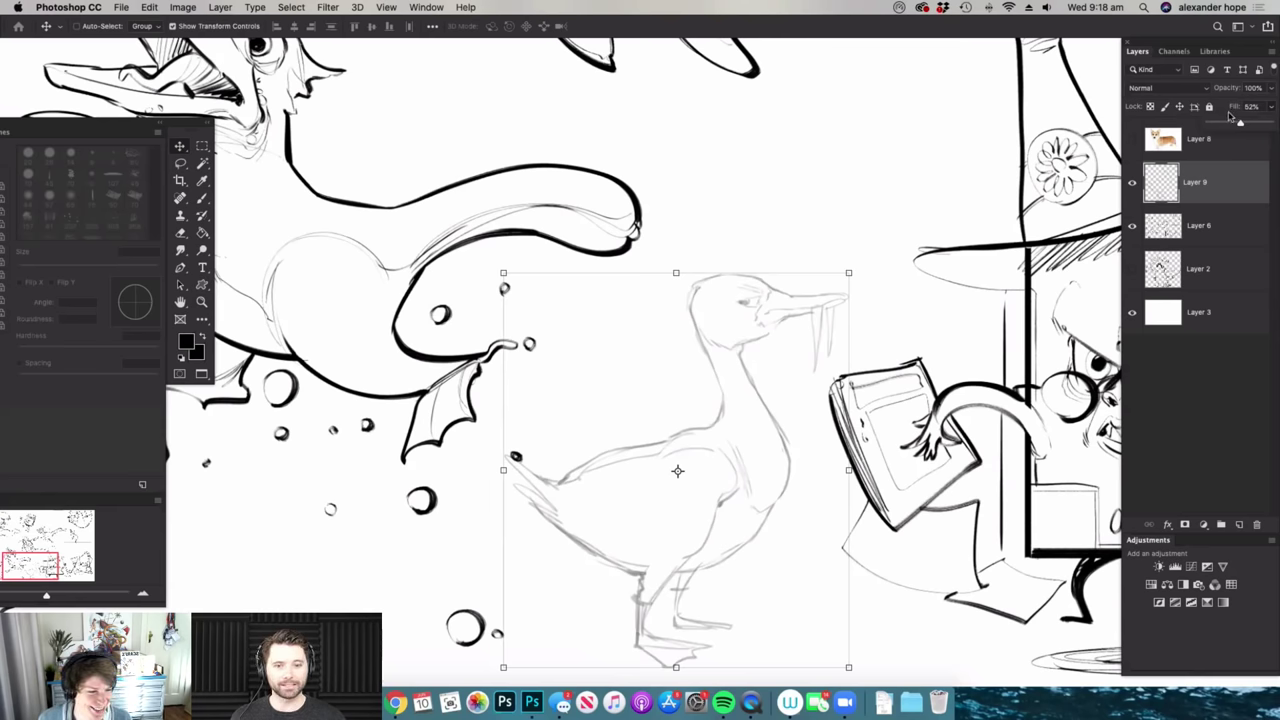
{"action": "left_click_drag", "start_coordinate": [1222, 124], "coordinate": [1224, 128]}
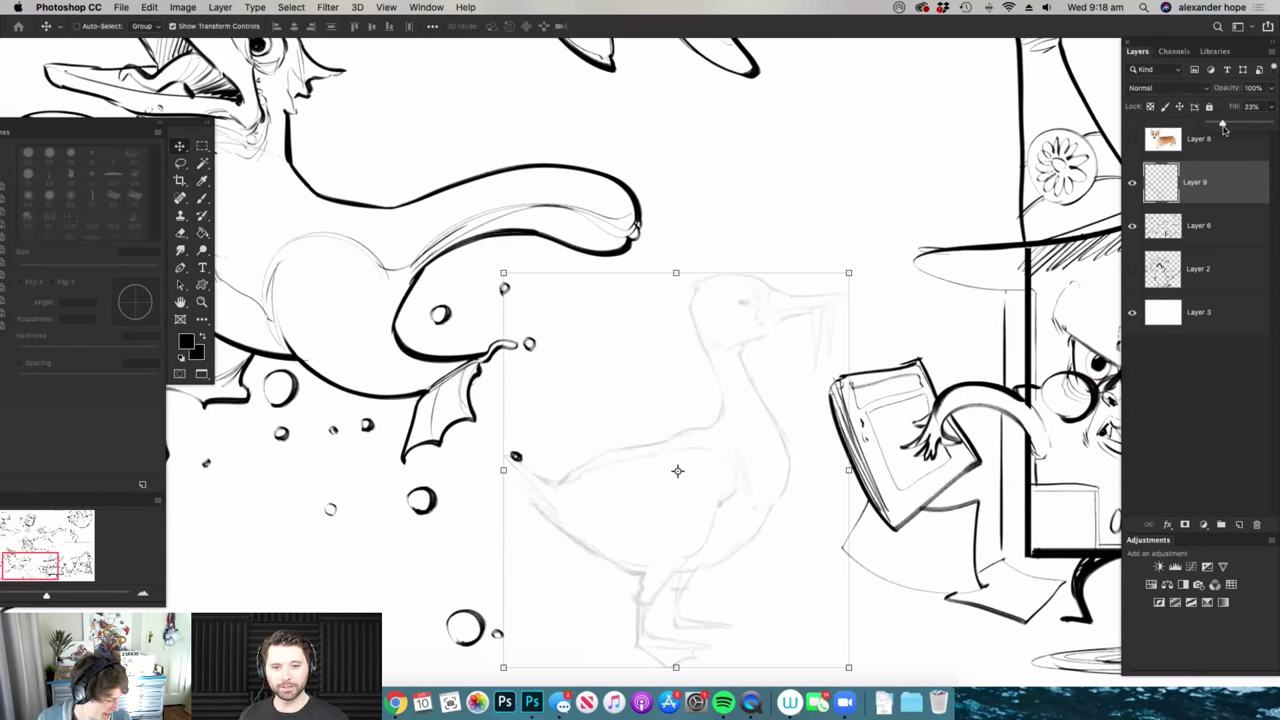
- Select Layer 6 for inking and choose the textured 50 px brush preset, reduced to 35 px
{"action": "left_click", "coordinate": [1222, 243]}
{"action": "key", "text": "z"}
{"action": "mouse_move", "coordinate": [809, 294]}
{"action": "left_mouse_down"}
{"action": "mouse_move", "coordinate": [859, 311]}
{"action": "mouse_move", "coordinate": [822, 312]}
{"action": "left_mouse_up"}
{"action": "key", "text": "b"}
{"action": "right_click", "coordinate": [822, 310]}
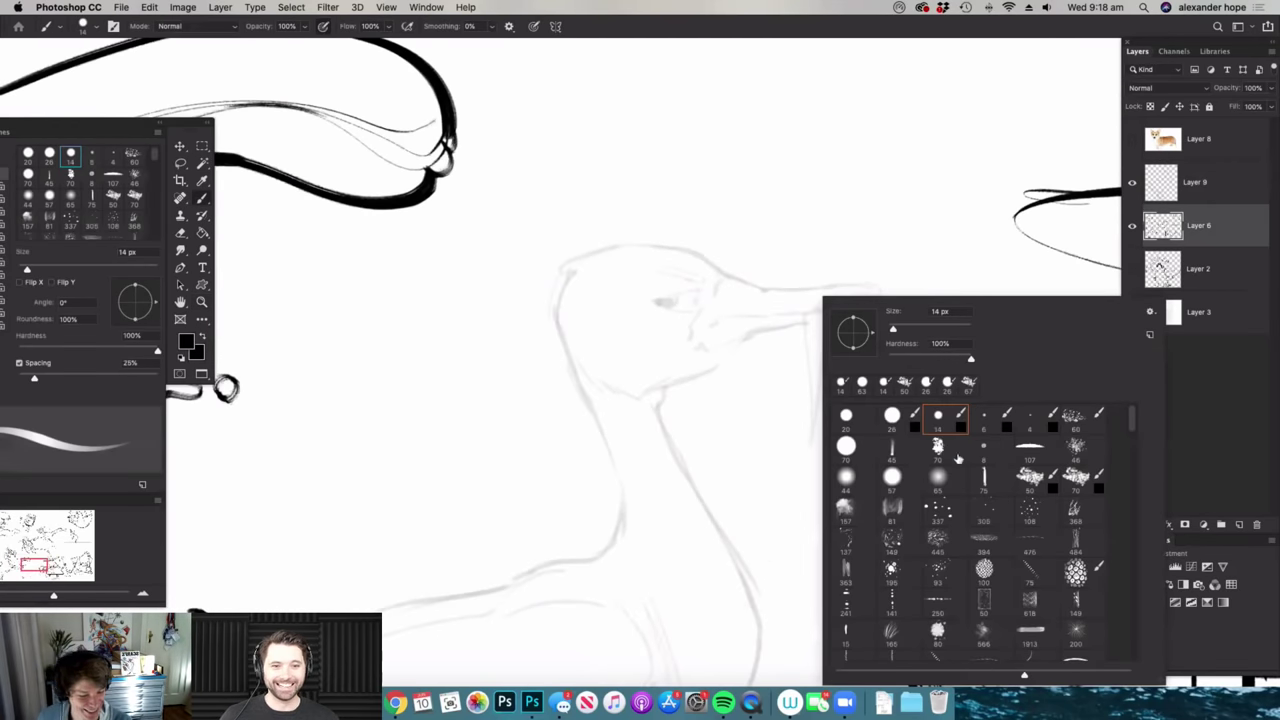
{"action": "left_click", "coordinate": [1039, 478]}
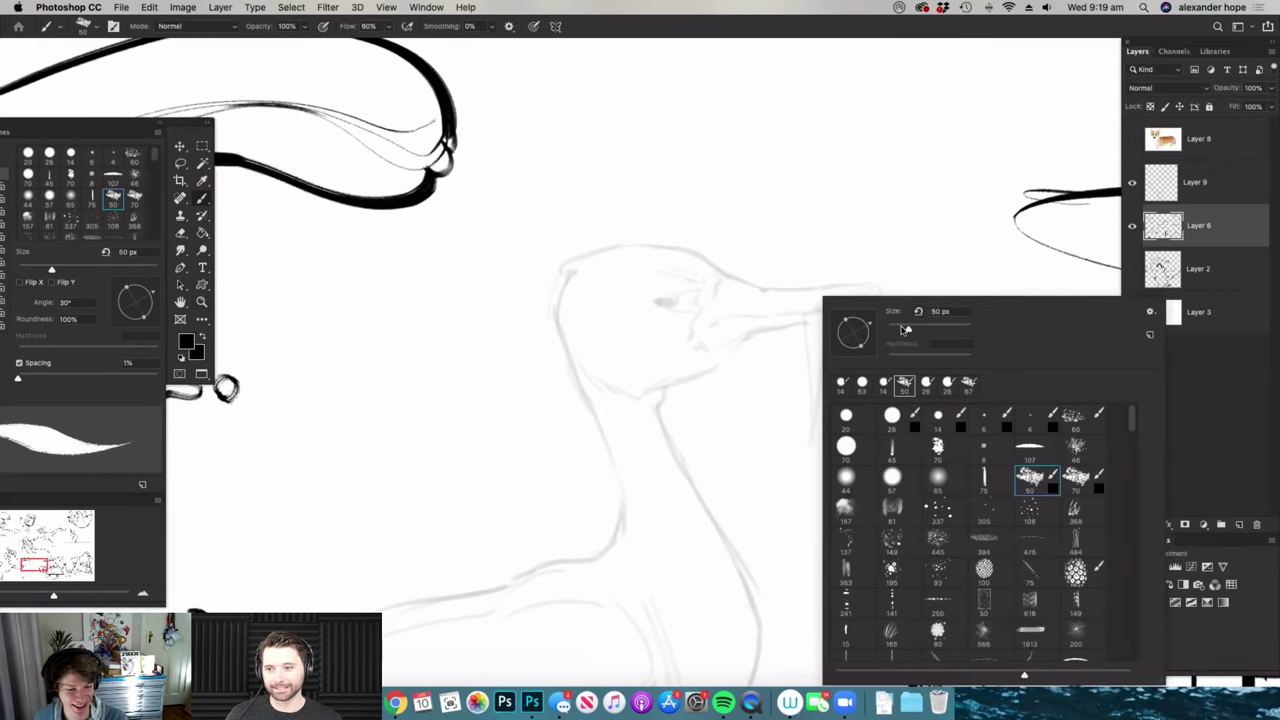
- Ink the outline of the duck's head and beak over the faded sketch, including the curved edge where beak meets face
{"action": "key", "text": "z"}
{"action": "left_click_drag", "start_coordinate": [874, 279], "coordinate": [892, 280]}
{"action": "key", "text": "b"}
{"action": "mouse_move", "coordinate": [700, 270]}
{"action": "left_mouse_down"}
{"action": "mouse_move", "coordinate": [809, 298]}
{"action": "mouse_move", "coordinate": [755, 292]}
{"action": "mouse_move", "coordinate": [886, 292]}
{"action": "mouse_move", "coordinate": [865, 314]}
{"action": "mouse_move", "coordinate": [670, 365]}
{"action": "left_mouse_up"}
{"action": "mouse_move", "coordinate": [680, 284]}
{"action": "left_mouse_down"}
{"action": "mouse_move", "coordinate": [637, 360]}
{"action": "mouse_move", "coordinate": [664, 375]}
{"action": "mouse_move", "coordinate": [671, 363]}
{"action": "mouse_move", "coordinate": [649, 373]}
{"action": "mouse_move", "coordinate": [702, 360]}
{"action": "mouse_move", "coordinate": [588, 426]}
{"action": "left_mouse_up"}
{"action": "mouse_move", "coordinate": [498, 383]}
{"action": "left_mouse_down"}
{"action": "mouse_move", "coordinate": [530, 423]}
{"action": "mouse_move", "coordinate": [516, 401]}
{"action": "mouse_move", "coordinate": [578, 422]}
{"action": "left_mouse_up"}
{"action": "left_click_drag", "start_coordinate": [722, 257], "coordinate": [705, 250]}
{"action": "left_click_drag", "start_coordinate": [552, 230], "coordinate": [718, 260]}
{"action": "left_click_drag", "start_coordinate": [514, 260], "coordinate": [582, 226]}
{"action": "left_click_drag", "start_coordinate": [503, 276], "coordinate": [524, 256]}
{"action": "left_click_drag", "start_coordinate": [505, 306], "coordinate": [527, 269]}
{"action": "mouse_move", "coordinate": [530, 373]}
{"action": "left_mouse_down"}
{"action": "mouse_move", "coordinate": [516, 284]}
{"action": "mouse_move", "coordinate": [523, 372]}
{"action": "left_mouse_up"}
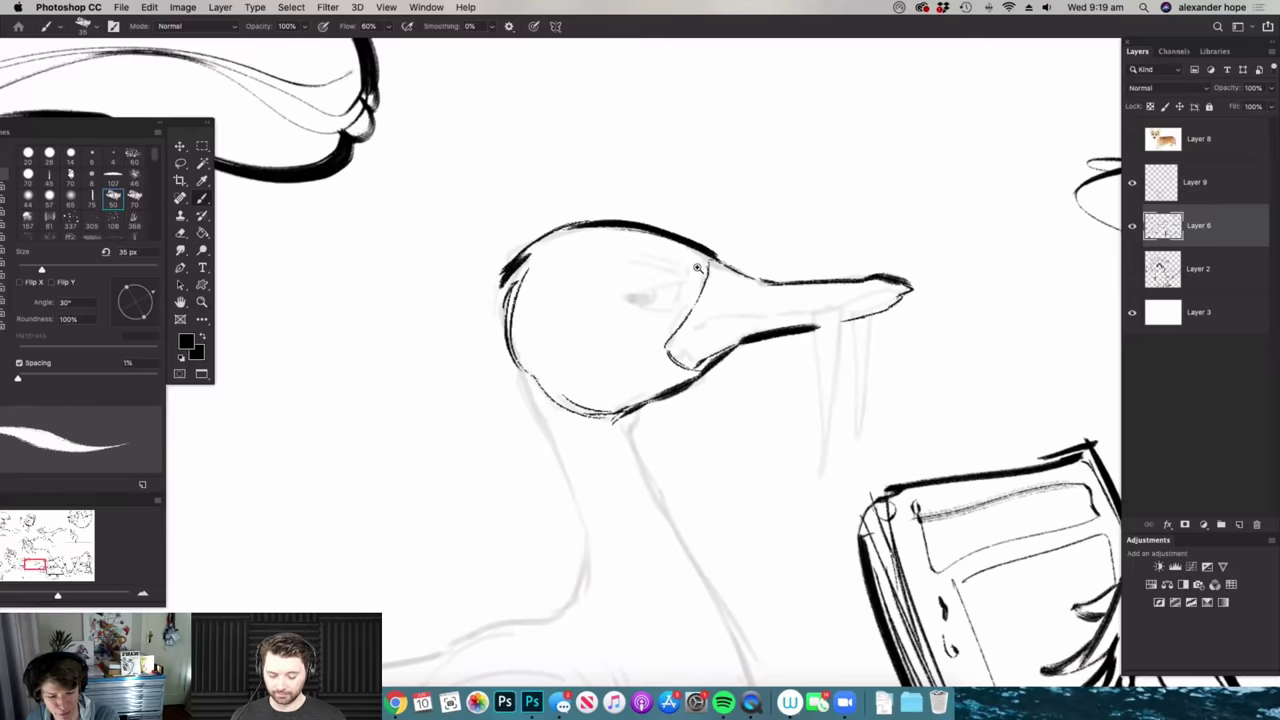
- Ink the front of the duck's neck and sweep a thick line down the chest to the belly
{"action": "left_click_drag", "start_coordinate": [697, 268], "coordinate": [645, 270]}
{"action": "left_click_drag", "start_coordinate": [656, 443], "coordinate": [704, 443]}
{"action": "mouse_move", "coordinate": [680, 267]}
{"action": "left_mouse_down"}
{"action": "mouse_move", "coordinate": [673, 309]}
{"action": "mouse_move", "coordinate": [690, 303]}
{"action": "left_mouse_up"}
{"action": "left_click_drag", "start_coordinate": [613, 271], "coordinate": [664, 297]}
{"action": "mouse_move", "coordinate": [686, 260]}
{"action": "left_mouse_down"}
{"action": "mouse_move", "coordinate": [670, 295]}
{"action": "mouse_move", "coordinate": [757, 432]}
{"action": "left_mouse_up"}
{"action": "left_click_drag", "start_coordinate": [788, 370], "coordinate": [745, 397]}
{"action": "left_click_drag", "start_coordinate": [775, 470], "coordinate": [820, 435]}
{"action": "mouse_move", "coordinate": [794, 251]}
{"action": "left_mouse_down"}
{"action": "mouse_move", "coordinate": [817, 425]}
{"action": "mouse_move", "coordinate": [796, 458]}
{"action": "left_mouse_up"}
{"action": "mouse_move", "coordinate": [868, 361]}
{"action": "left_mouse_down"}
{"action": "mouse_move", "coordinate": [788, 461]}
{"action": "mouse_move", "coordinate": [908, 392]}
{"action": "mouse_move", "coordinate": [774, 474]}
{"action": "mouse_move", "coordinate": [685, 497]}
{"action": "left_mouse_up"}
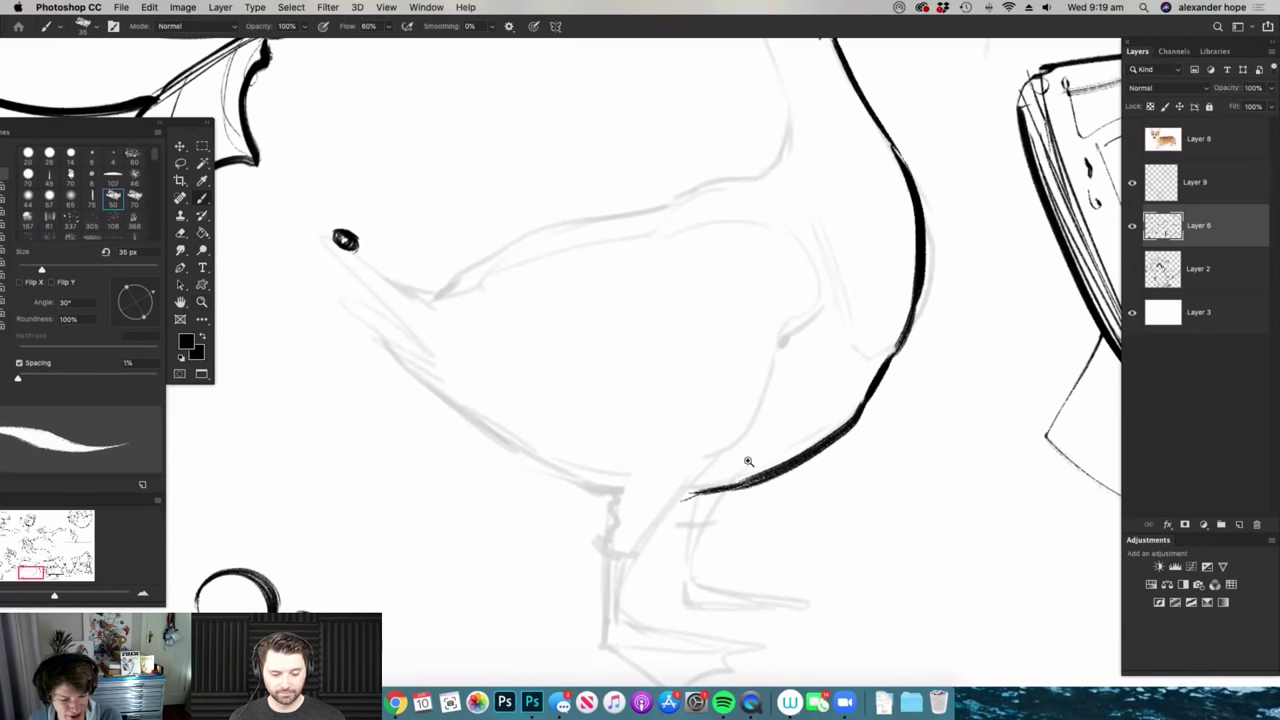
- Ink the back of the neck, the duck's back, the spiky tail feathers and the rear underside
{"action": "left_click_drag", "start_coordinate": [748, 461], "coordinate": [690, 475]}
{"action": "mouse_move", "coordinate": [762, 202]}
{"action": "left_mouse_down"}
{"action": "mouse_move", "coordinate": [720, 144]}
{"action": "mouse_move", "coordinate": [778, 311]}
{"action": "left_mouse_up"}
{"action": "mouse_move", "coordinate": [763, 234]}
{"action": "left_mouse_down"}
{"action": "mouse_move", "coordinate": [766, 322]}
{"action": "mouse_move", "coordinate": [747, 341]}
{"action": "mouse_move", "coordinate": [468, 430]}
{"action": "mouse_move", "coordinate": [408, 434]}
{"action": "mouse_move", "coordinate": [450, 514]}
{"action": "left_mouse_up"}
{"action": "key", "text": "z"}
{"action": "left_click_drag", "start_coordinate": [616, 432], "coordinate": [498, 430]}
{"action": "key", "text": "super+space"}
{"action": "left_click_drag", "start_coordinate": [645, 521], "coordinate": [720, 522]}
{"action": "left_click_drag", "start_coordinate": [456, 434], "coordinate": [590, 518]}
- Ink the near thigh with a ragged cuff, then the hatched far thigh and its thin shin
{"action": "key", "text": "z"}
{"action": "left_click_drag", "start_coordinate": [745, 393], "coordinate": [731, 417]}
{"action": "mouse_move", "coordinate": [650, 492]}
{"action": "left_mouse_down"}
{"action": "mouse_move", "coordinate": [668, 521]}
{"action": "mouse_move", "coordinate": [700, 519]}
{"action": "left_mouse_up"}
{"action": "key", "text": "b"}
{"action": "mouse_move", "coordinate": [728, 420]}
{"action": "left_mouse_down"}
{"action": "mouse_move", "coordinate": [668, 520]}
{"action": "mouse_move", "coordinate": [672, 510]}
{"action": "left_mouse_up"}
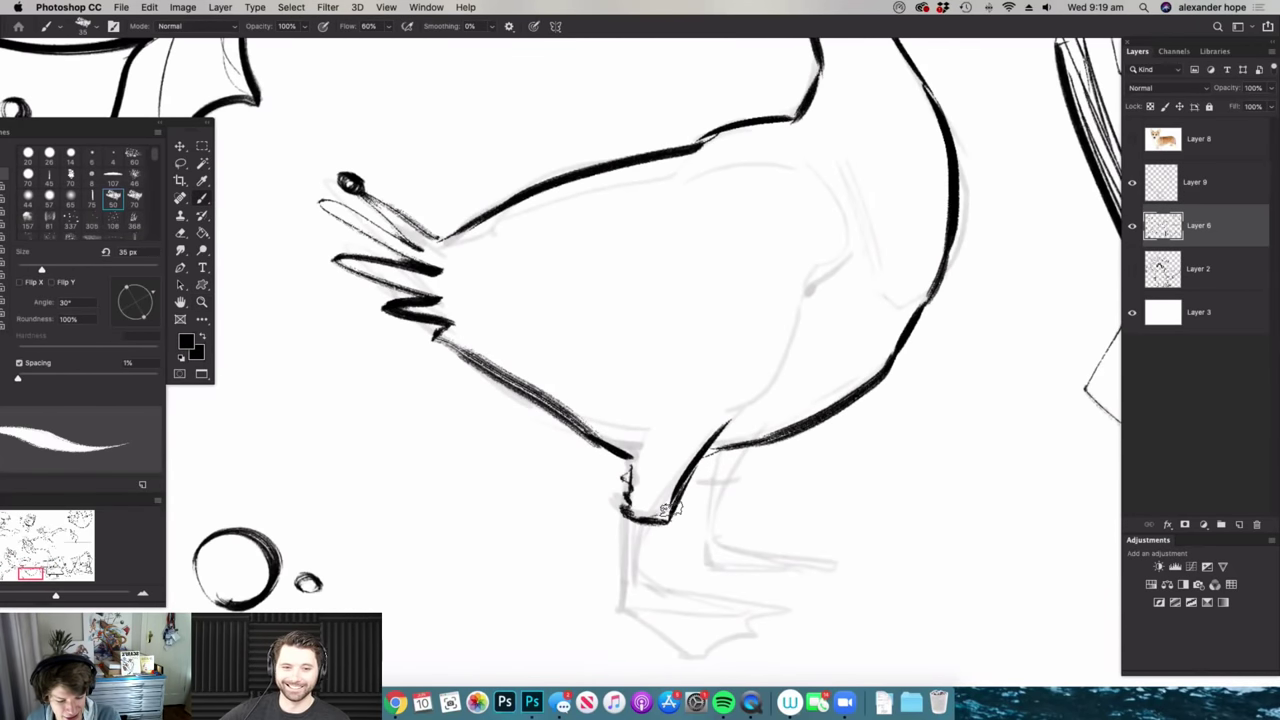
{"action": "mouse_move", "coordinate": [612, 437]}
{"action": "left_mouse_down"}
{"action": "mouse_move", "coordinate": [745, 425]}
{"action": "mouse_move", "coordinate": [680, 428]}
{"action": "mouse_move", "coordinate": [760, 440]}
{"action": "mouse_move", "coordinate": [732, 445]}
{"action": "mouse_move", "coordinate": [750, 412]}
{"action": "mouse_move", "coordinate": [715, 420]}
{"action": "mouse_move", "coordinate": [690, 452]}
{"action": "mouse_move", "coordinate": [712, 518]}
{"action": "left_mouse_up"}
{"action": "key", "text": "z"}
{"action": "key", "text": "b"}
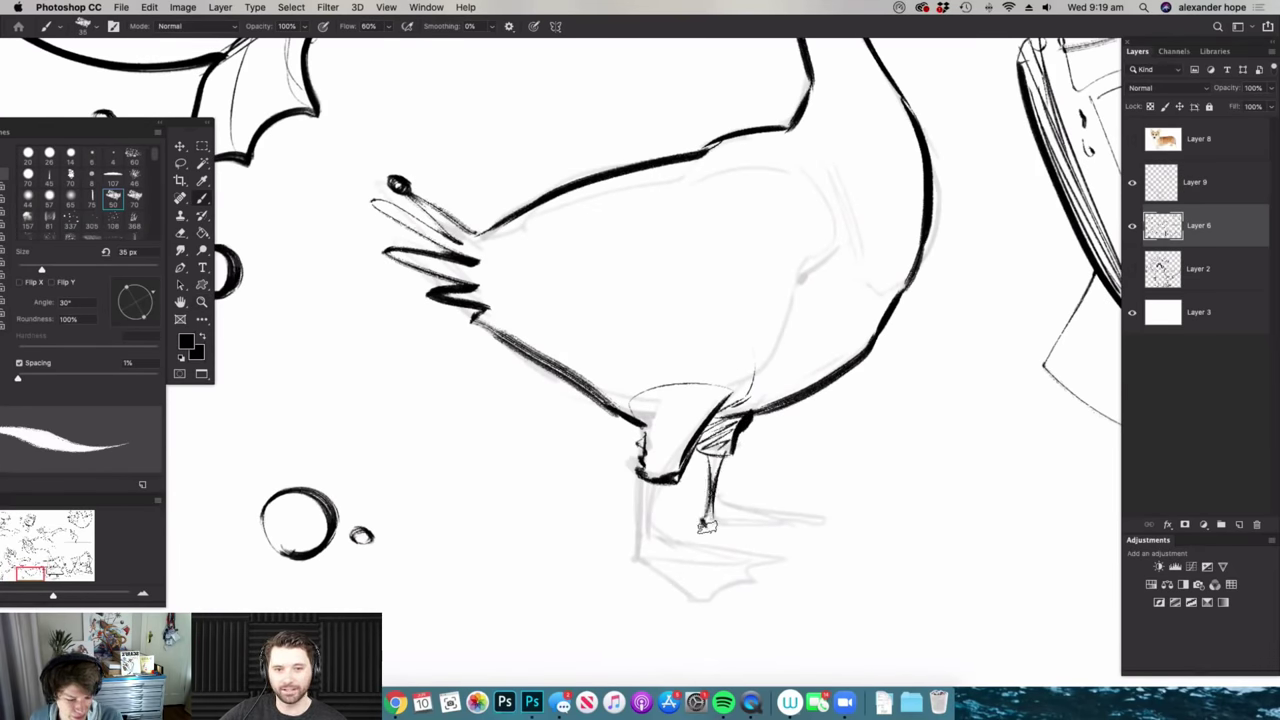
- Ink the near shin and the webbed, clawed feet on both of the duck's legs
{"action": "mouse_move", "coordinate": [657, 487]}
{"action": "left_mouse_down"}
{"action": "mouse_move", "coordinate": [645, 565]}
{"action": "mouse_move", "coordinate": [764, 557]}
{"action": "left_mouse_up"}
{"action": "left_click_drag", "start_coordinate": [632, 565], "coordinate": [696, 597]}
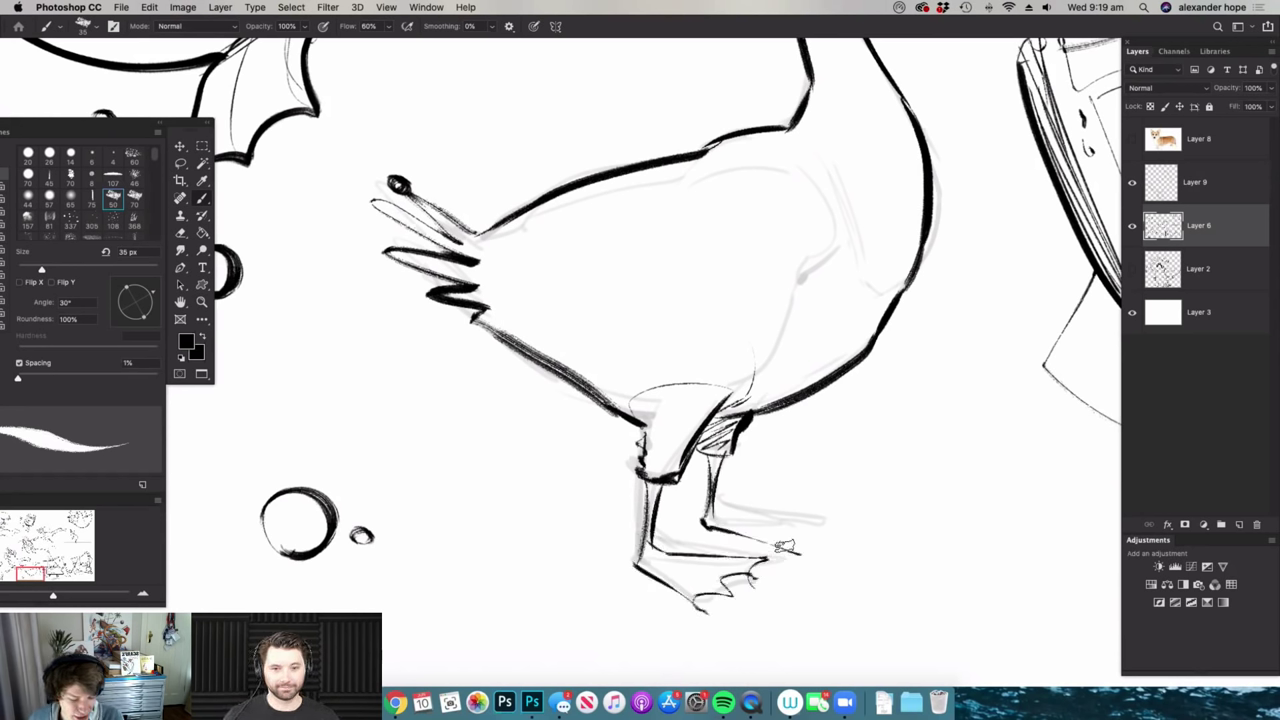
{"action": "mouse_move", "coordinate": [722, 507]}
{"action": "left_mouse_down"}
{"action": "mouse_move", "coordinate": [808, 522]}
{"action": "mouse_move", "coordinate": [794, 523]}
{"action": "left_mouse_up"}
{"action": "key", "text": "z"}
{"action": "key", "text": "b"}
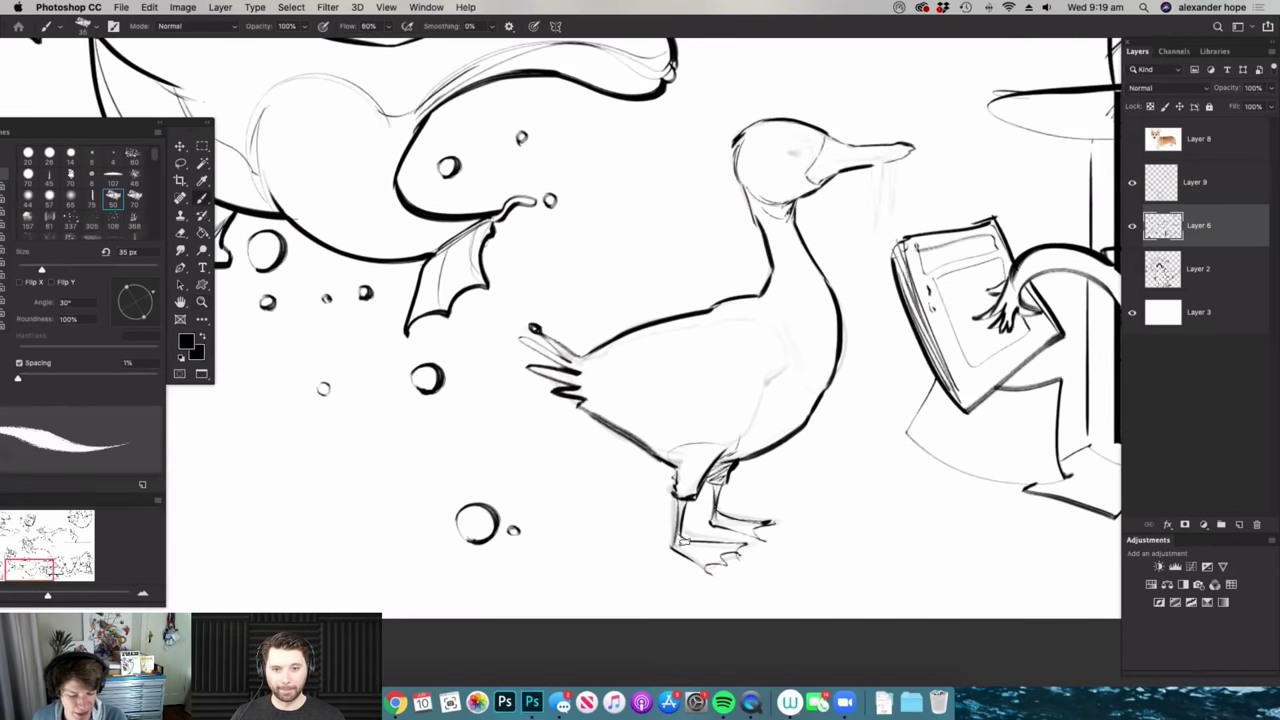
- Ink the folded wing with a thin rounded outline, a scalloped upper edge and a curved front edge
{"action": "key", "text": "z"}
{"action": "left_click_drag", "start_coordinate": [757, 412], "coordinate": [772, 414]}
{"action": "key", "text": "b"}
{"action": "mouse_move", "coordinate": [777, 374]}
{"action": "left_mouse_down"}
{"action": "mouse_move", "coordinate": [763, 406]}
{"action": "mouse_move", "coordinate": [620, 438]}
{"action": "mouse_move", "coordinate": [544, 385]}
{"action": "left_mouse_up"}
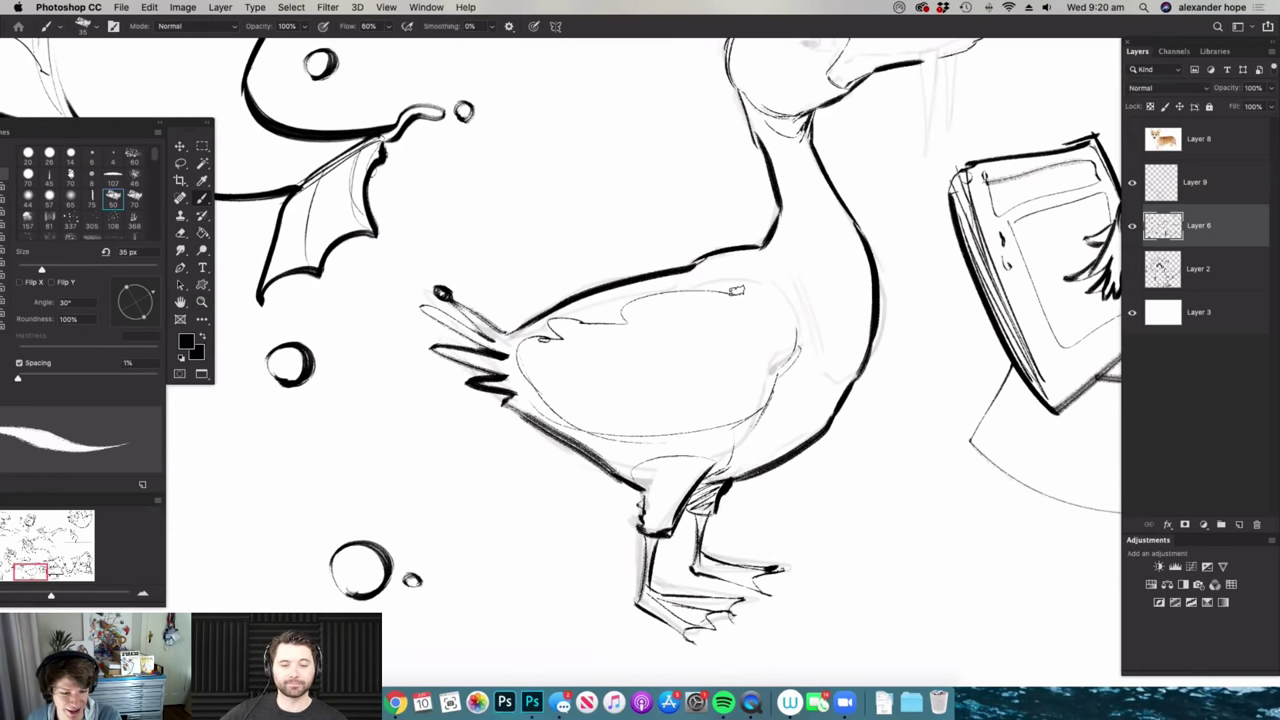
{"action": "key", "text": "z"}
{"action": "left_click_drag", "start_coordinate": [686, 474], "coordinate": [660, 474]}
{"action": "left_click_drag", "start_coordinate": [750, 385], "coordinate": [773, 388]}
{"action": "key", "text": "b"}
{"action": "mouse_move", "coordinate": [739, 390]}
{"action": "left_mouse_down"}
{"action": "mouse_move", "coordinate": [755, 440]}
{"action": "mouse_move", "coordinate": [708, 475]}
{"action": "left_mouse_up"}
- Ink the duck's face with a scowling eye, brow lines, the beak's mouth line and two long hanging fangs
{"action": "key", "text": "z"}
{"action": "left_click_drag", "start_coordinate": [758, 238], "coordinate": [802, 234]}
{"action": "mouse_move", "coordinate": [719, 255]}
{"action": "left_mouse_down"}
{"action": "mouse_move", "coordinate": [792, 247]}
{"action": "mouse_move", "coordinate": [752, 268]}
{"action": "left_mouse_up"}
{"action": "key", "text": "b"}
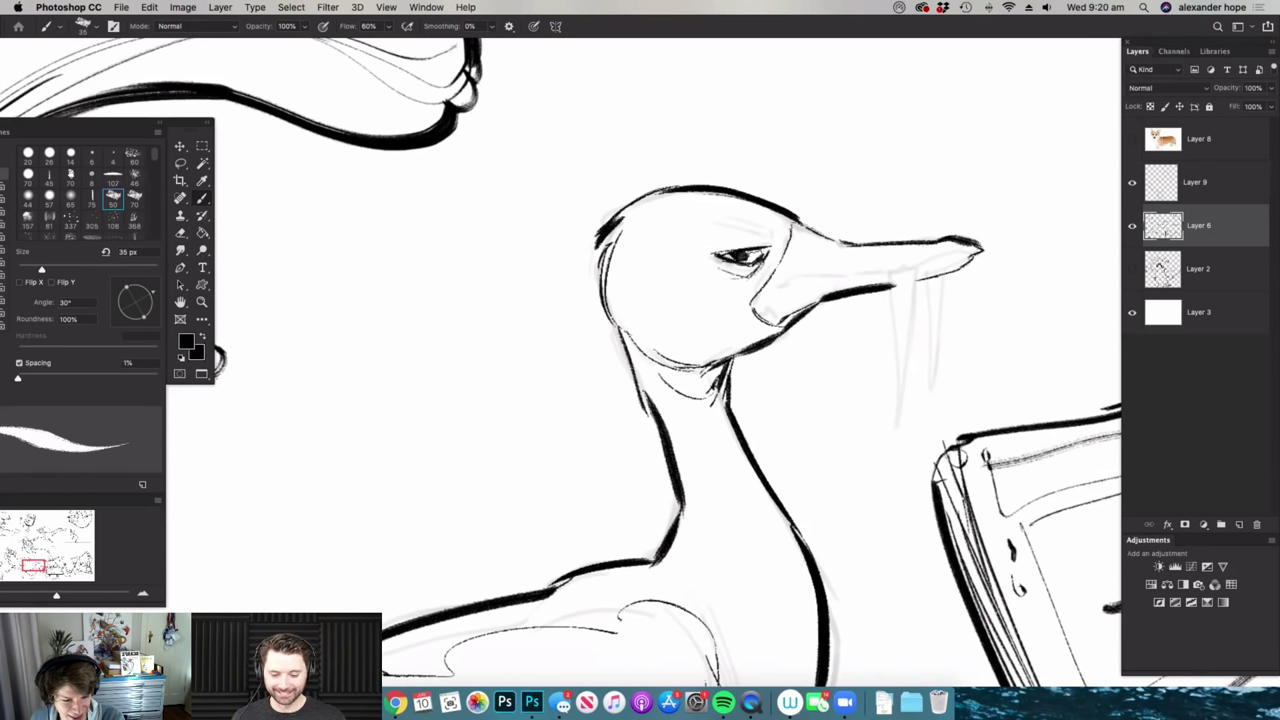
{"action": "left_click_drag", "start_coordinate": [711, 237], "coordinate": [757, 238]}
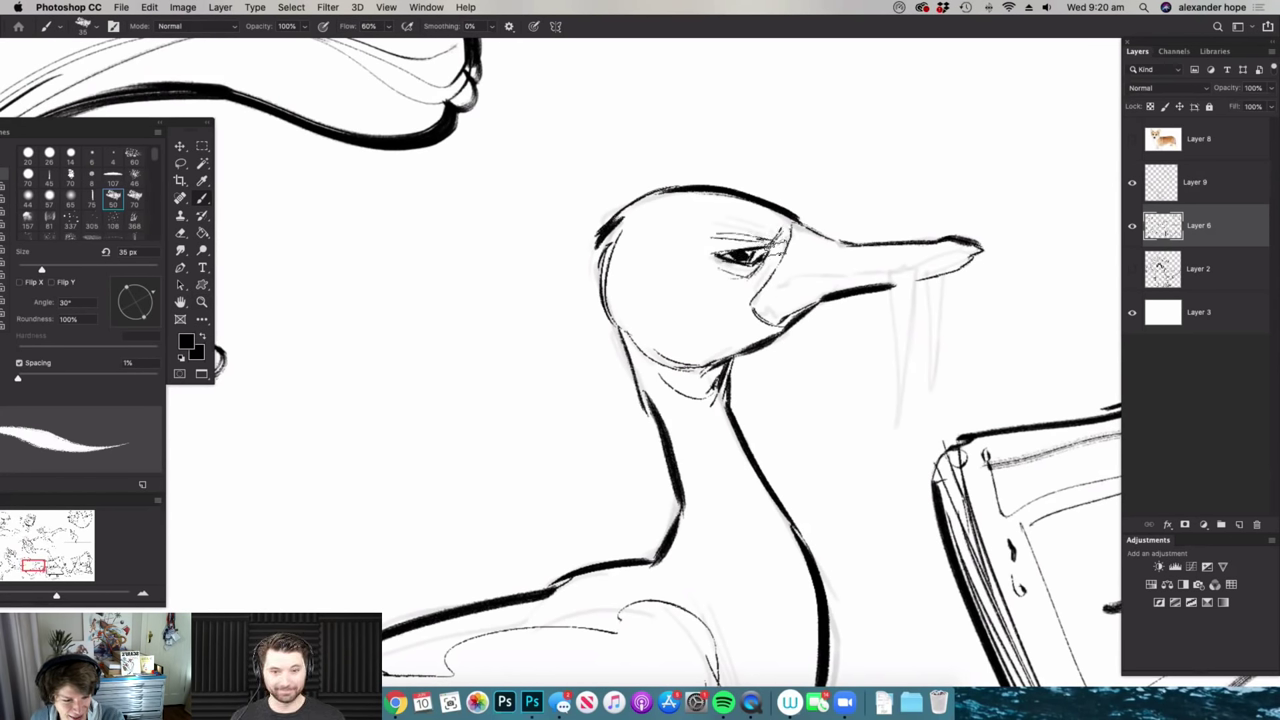
{"action": "left_click_drag", "start_coordinate": [699, 208], "coordinate": [699, 248]}
{"action": "left_click_drag", "start_coordinate": [706, 247], "coordinate": [745, 238]}
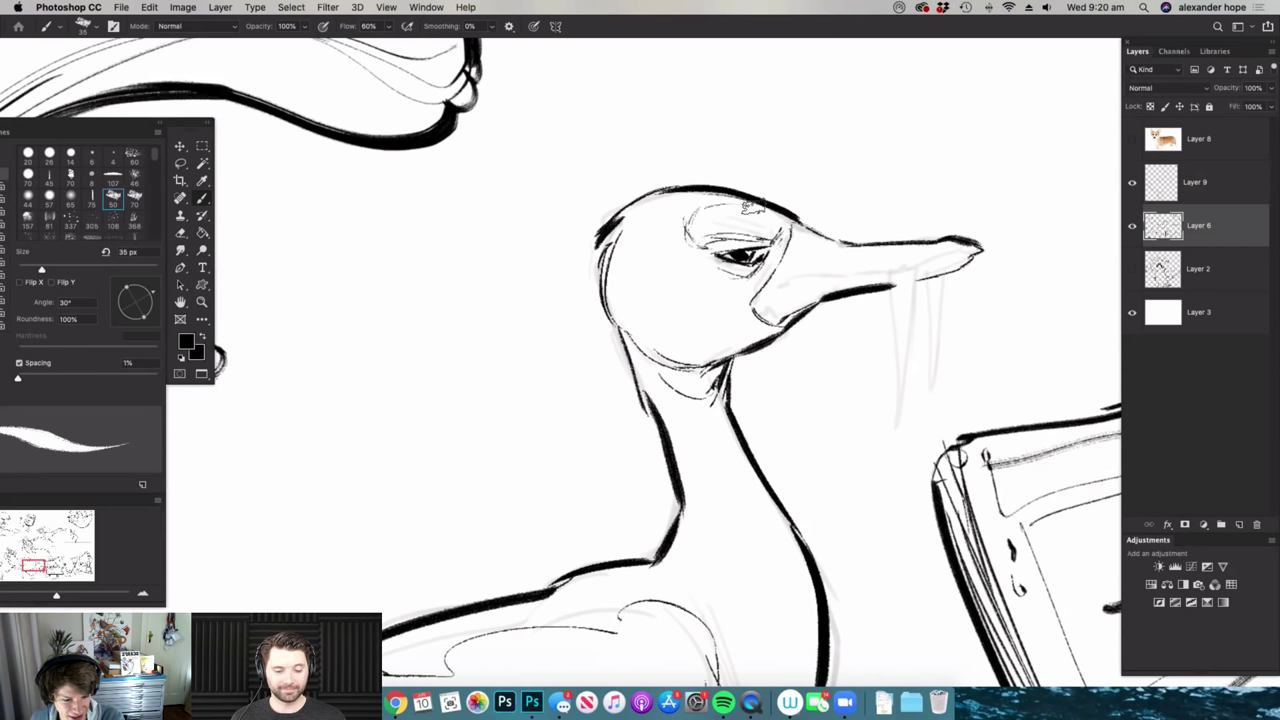
{"action": "left_click_drag", "start_coordinate": [790, 283], "coordinate": [978, 251]}
{"action": "mouse_move", "coordinate": [897, 272]}
{"action": "left_mouse_down"}
{"action": "mouse_move", "coordinate": [897, 400]}
{"action": "mouse_move", "coordinate": [914, 268]}
{"action": "mouse_move", "coordinate": [924, 376]}
{"action": "mouse_move", "coordinate": [936, 281]}
{"action": "mouse_move", "coordinate": [839, 439]}
{"action": "mouse_move", "coordinate": [809, 365]}
{"action": "left_mouse_up"}
- Draw a high pointed collar around the duck's neck, fill its inside with black strokes and add a hatched V-shaped front
{"action": "key", "text": "z"}
{"action": "left_click_drag", "start_coordinate": [832, 428], "coordinate": [858, 398]}
{"action": "key", "text": "b"}
{"action": "left_click_drag", "start_coordinate": [806, 369], "coordinate": [841, 426]}
{"action": "mouse_move", "coordinate": [862, 352]}
{"action": "left_mouse_down"}
{"action": "mouse_move", "coordinate": [850, 406]}
{"action": "mouse_move", "coordinate": [860, 360]}
{"action": "mouse_move", "coordinate": [676, 346]}
{"action": "mouse_move", "coordinate": [766, 418]}
{"action": "left_mouse_up"}
{"action": "mouse_move", "coordinate": [720, 362]}
{"action": "left_mouse_down"}
{"action": "mouse_move", "coordinate": [804, 414]}
{"action": "mouse_move", "coordinate": [850, 363]}
{"action": "mouse_move", "coordinate": [824, 332]}
{"action": "left_mouse_up"}
{"action": "left_click_drag", "start_coordinate": [845, 335], "coordinate": [806, 323]}
{"action": "mouse_move", "coordinate": [822, 477]}
{"action": "left_mouse_down"}
{"action": "mouse_move", "coordinate": [862, 379]}
{"action": "mouse_move", "coordinate": [815, 343]}
{"action": "left_mouse_up"}
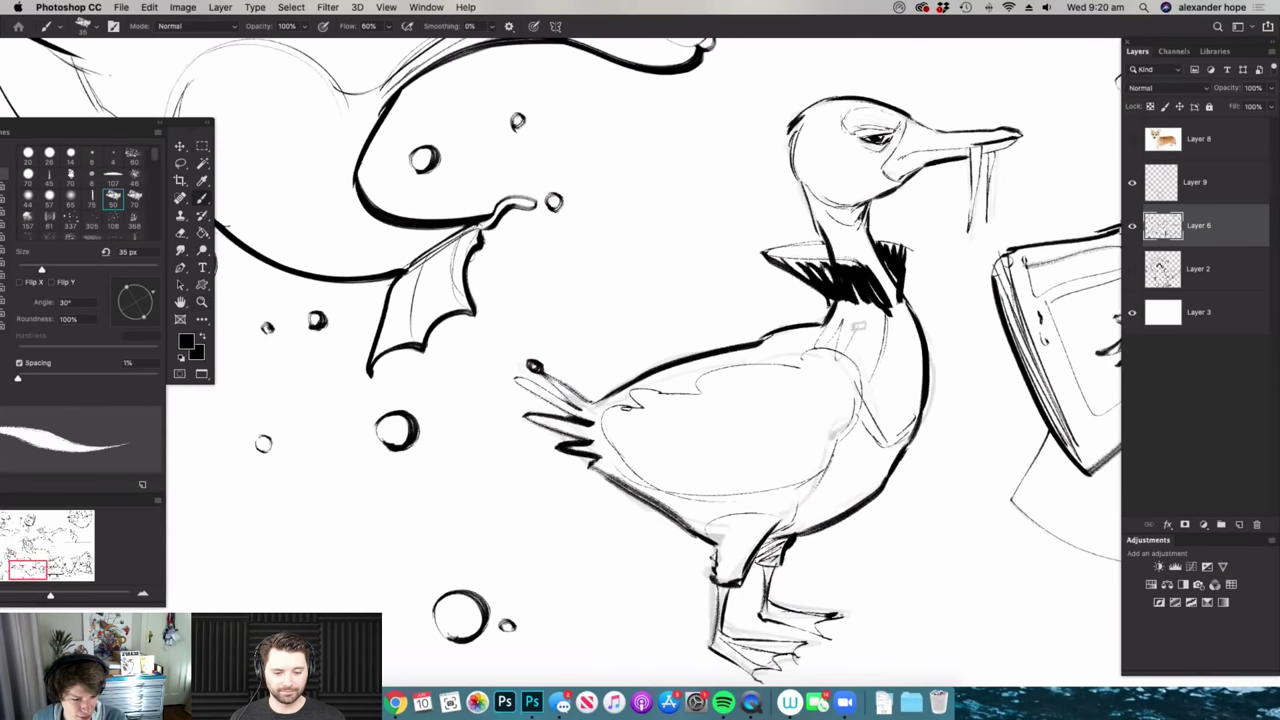
{"action": "left_click_drag", "start_coordinate": [860, 305], "coordinate": [878, 378]}
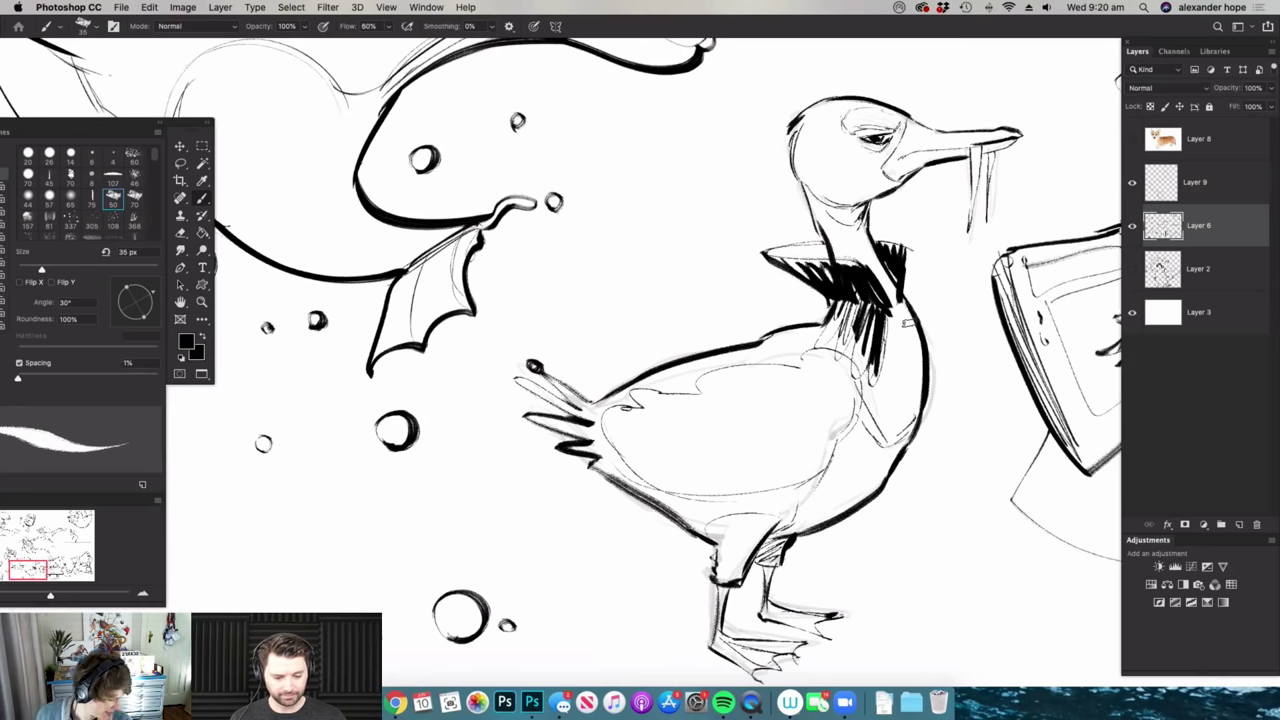
- Examine the inked duck and how it sits among the neighbouring monsters on the page
{"action": "key", "text": "z"}
{"action": "left_click_drag", "start_coordinate": [660, 427], "coordinate": [615, 490]}
{"action": "left_click", "coordinate": [755, 337]}
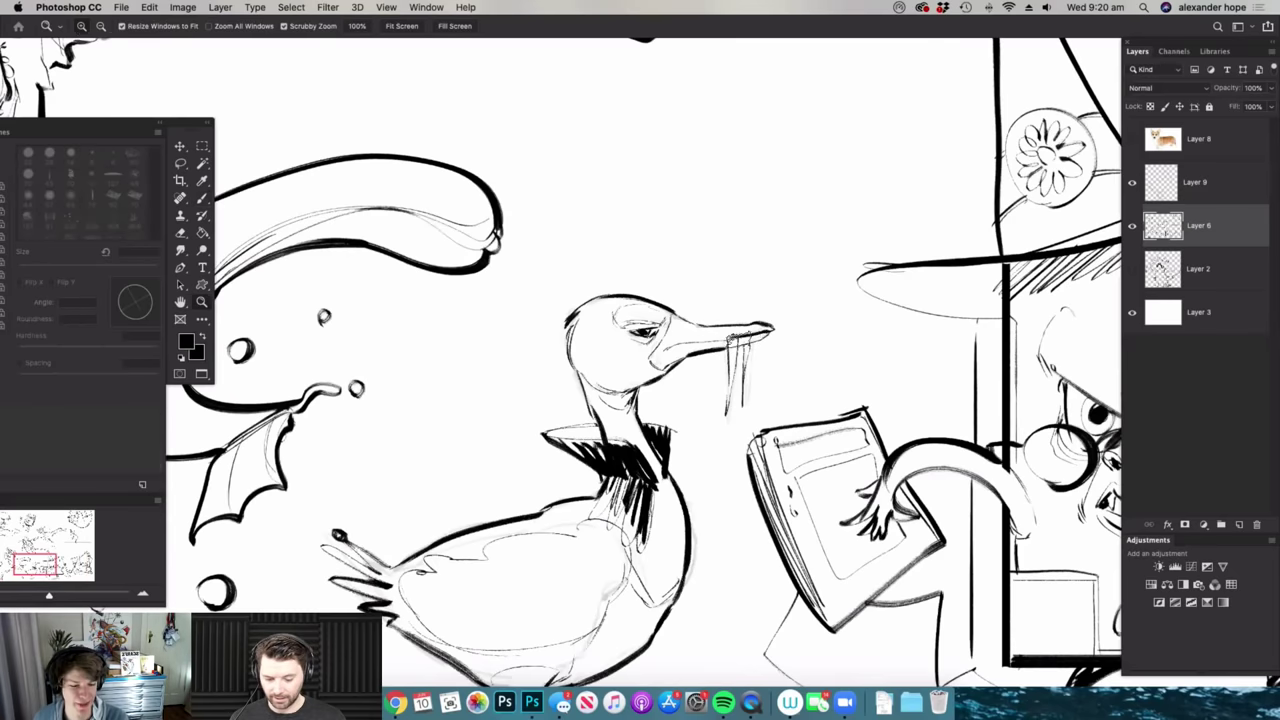
{"action": "left_click_drag", "start_coordinate": [640, 443], "coordinate": [610, 465]}
{"action": "key", "text": "space"}
{"action": "left_click_drag", "start_coordinate": [759, 456], "coordinate": [576, 511]}
{"action": "left_click_drag", "start_coordinate": [748, 434], "coordinate": [583, 514]}
{"action": "left_click_drag", "start_coordinate": [764, 370], "coordinate": [715, 382]}
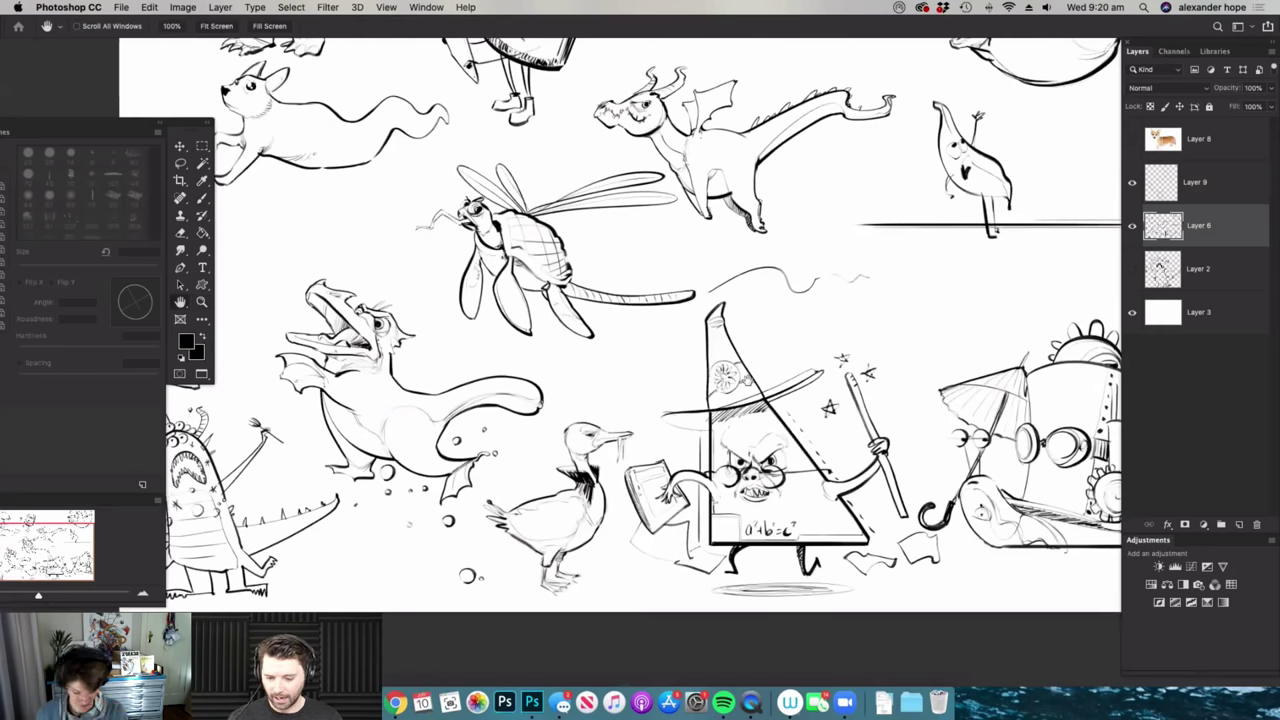
- Select Layer 9 and bring the entire monster page into view
{"action": "left_click", "coordinate": [1190, 192]}
{"action": "key", "text": "z"}
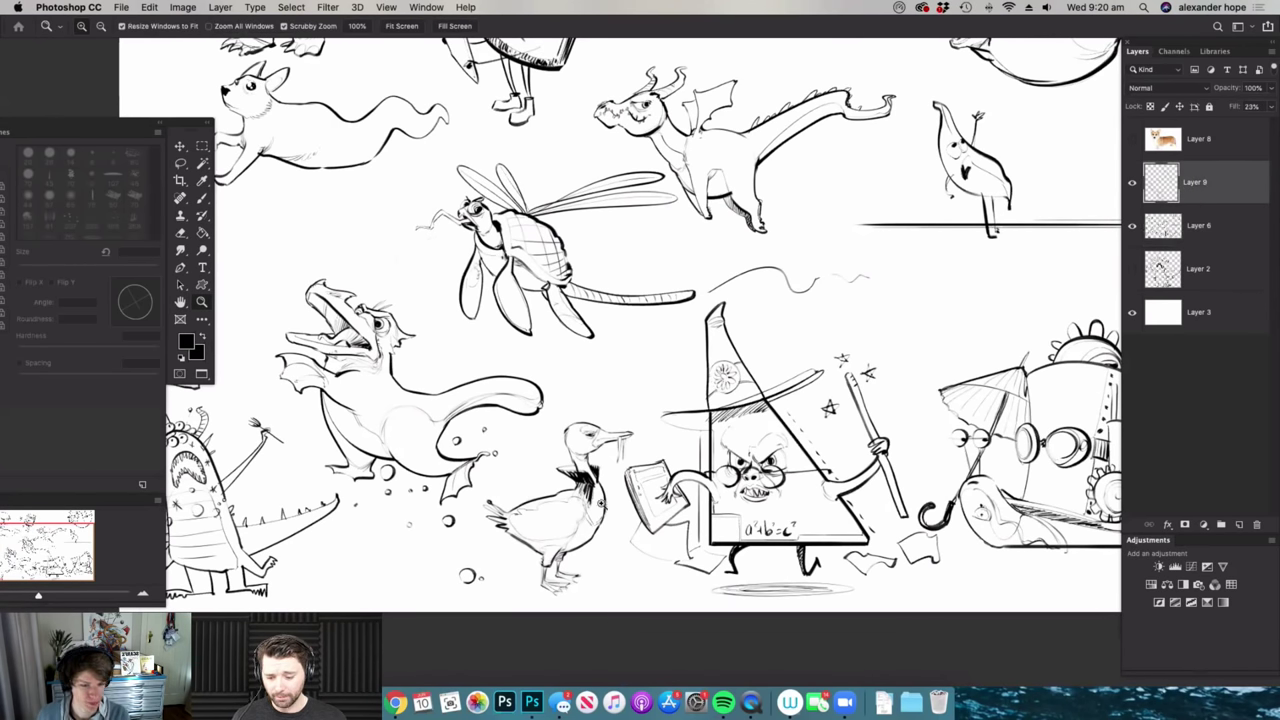
{"action": "left_click", "coordinate": [590, 510]}
{"action": "left_click_drag", "start_coordinate": [714, 468], "coordinate": [827, 411]}
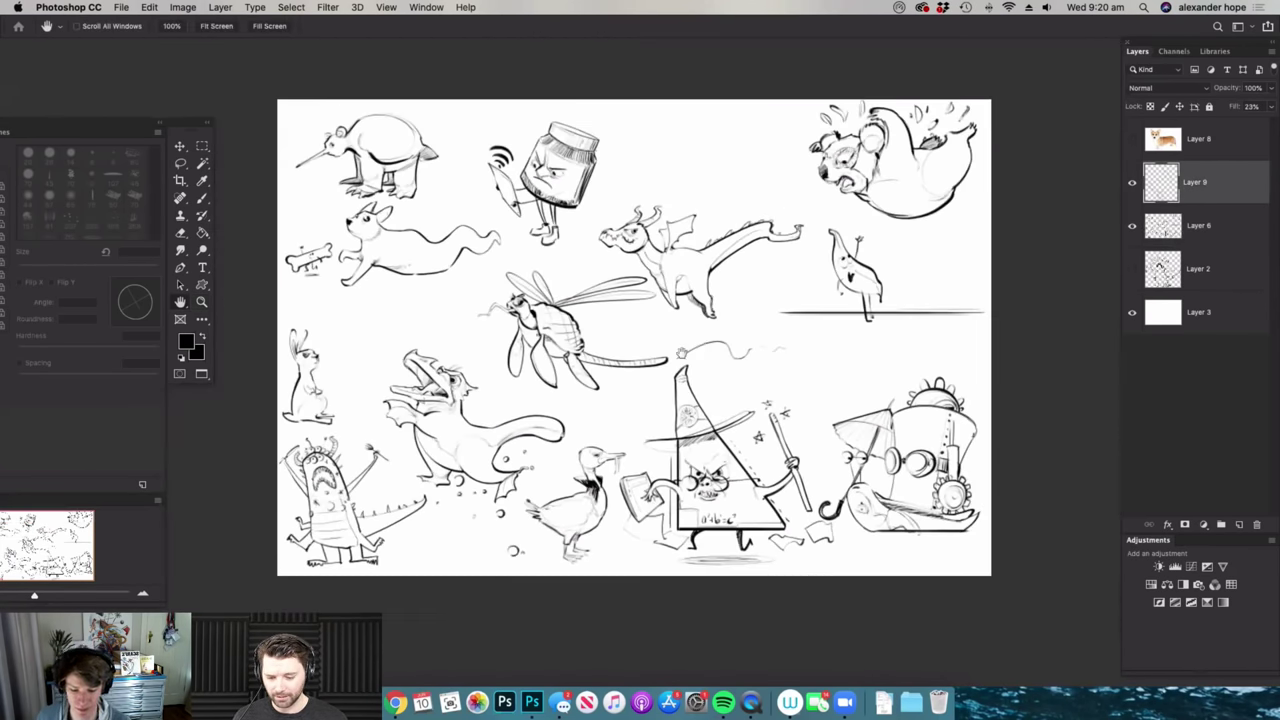
{"action": "key", "text": "z"}
{"action": "left_click_drag", "start_coordinate": [720, 306], "coordinate": [746, 299]}
{"action": "key", "text": "z"}
{"action": "left_click_drag", "start_coordinate": [707, 438], "coordinate": [730, 154]}
{"action": "left_click", "coordinate": [672, 176]}
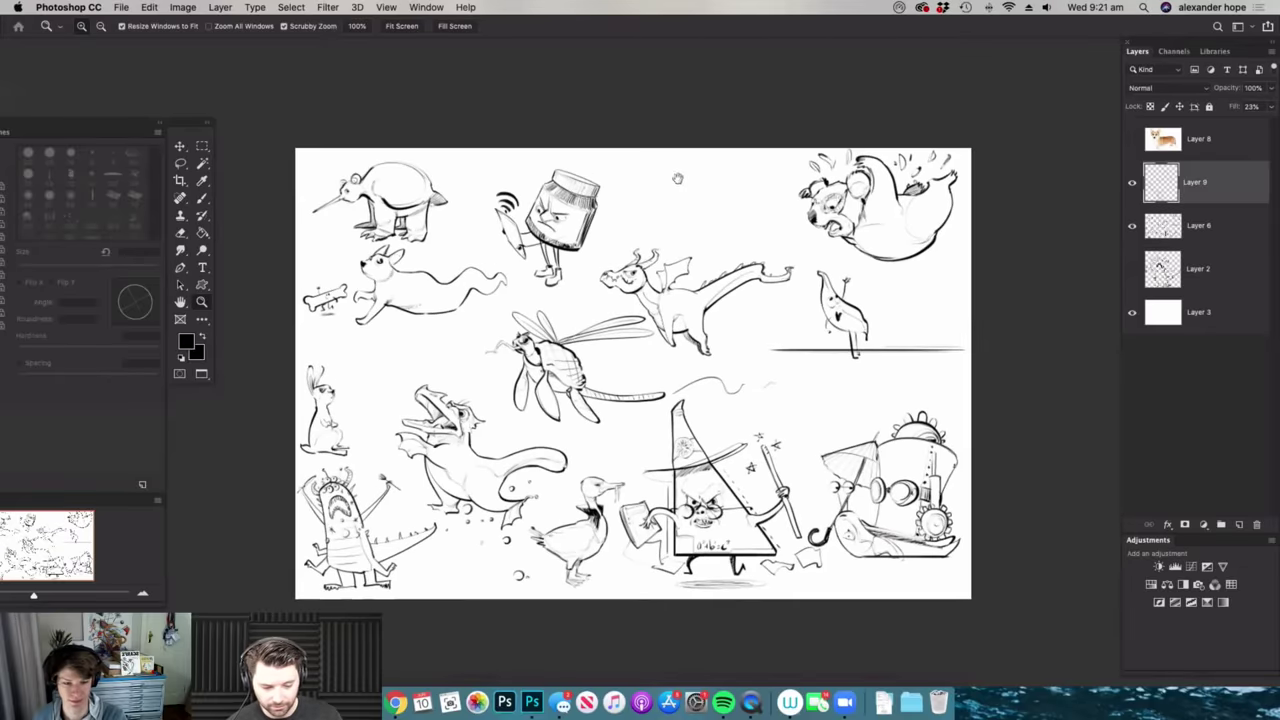
- Rough out a figure with both hands behind its head and bent legs in the page's upper gap, using a 14 px hard round brush
{"action": "left_click", "coordinate": [605, 251]}
{"action": "left_click", "coordinate": [608, 335]}
{"action": "key", "text": "b"}
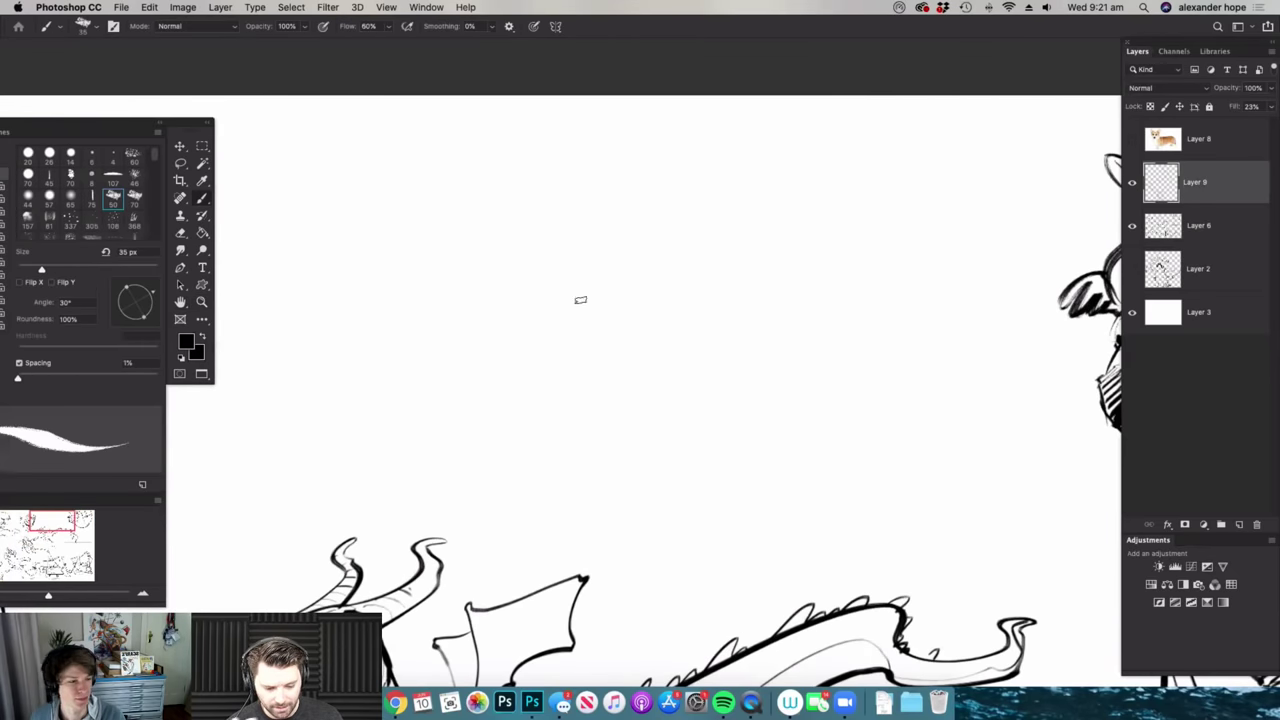
{"action": "key", "text": "z"}
{"action": "mouse_move", "coordinate": [592, 346]}
{"action": "left_mouse_down"}
{"action": "mouse_move", "coordinate": [445, 215]}
{"action": "mouse_move", "coordinate": [512, 242]}
{"action": "left_mouse_up"}
{"action": "key", "text": "b"}
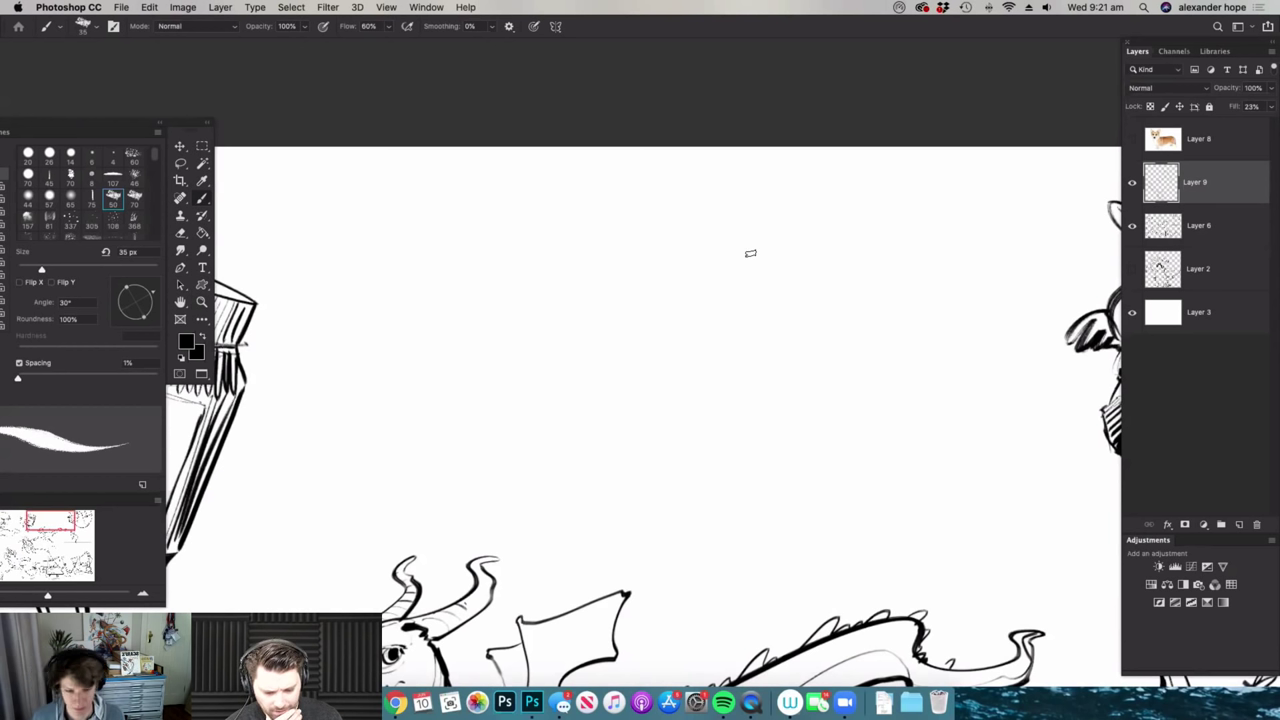
{"action": "key", "text": "f"}
{"action": "key", "text": "f"}
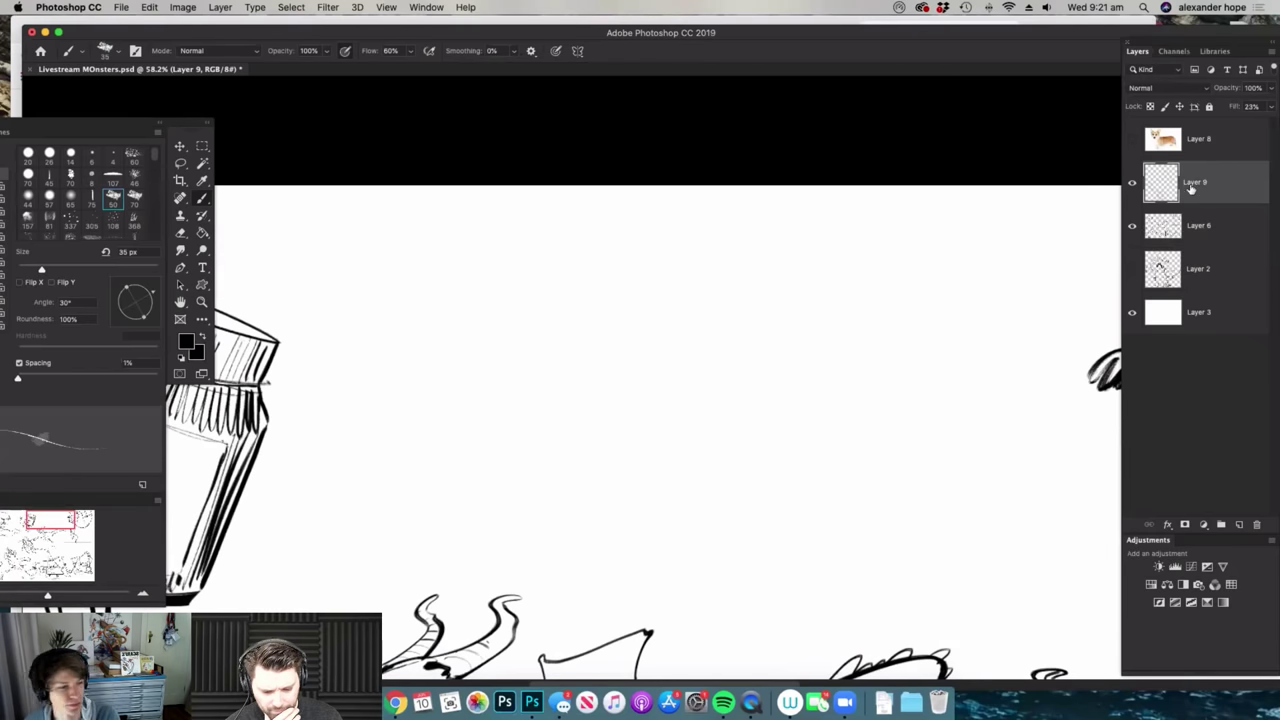
{"action": "right_click", "coordinate": [707, 351]}
{"action": "left_click", "coordinate": [829, 417]}
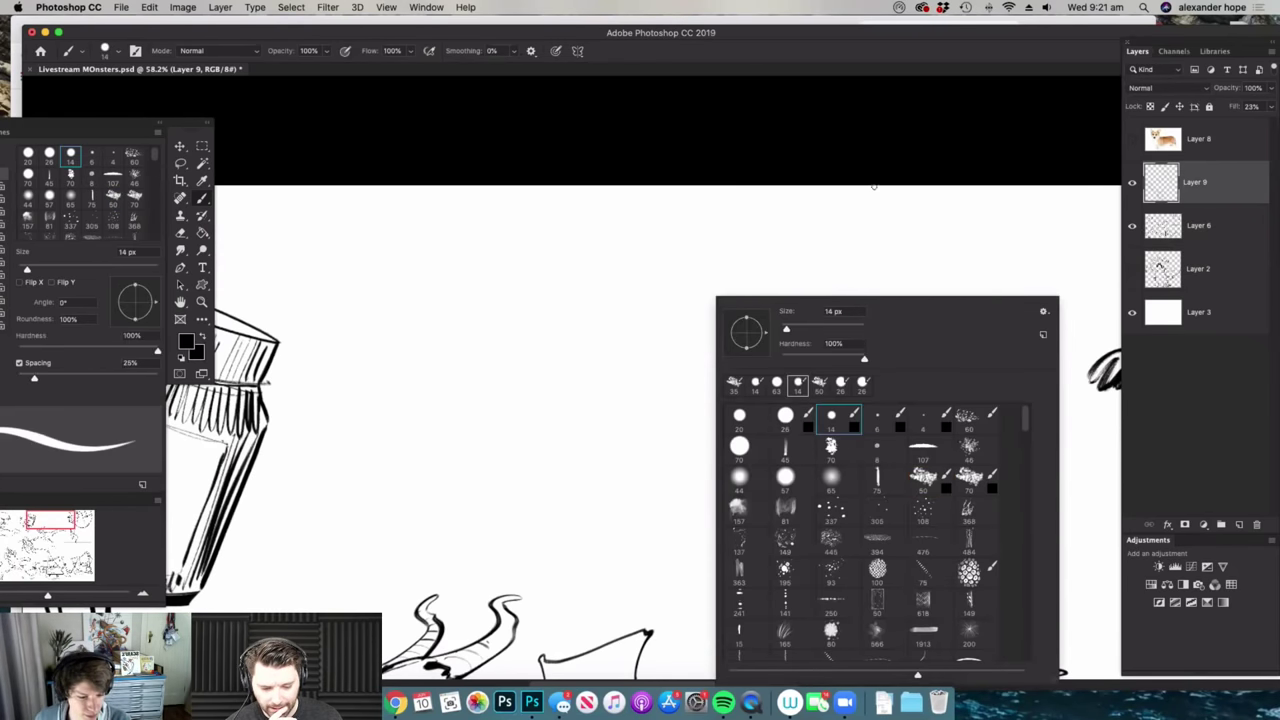
{"action": "left_click", "coordinate": [878, 175]}
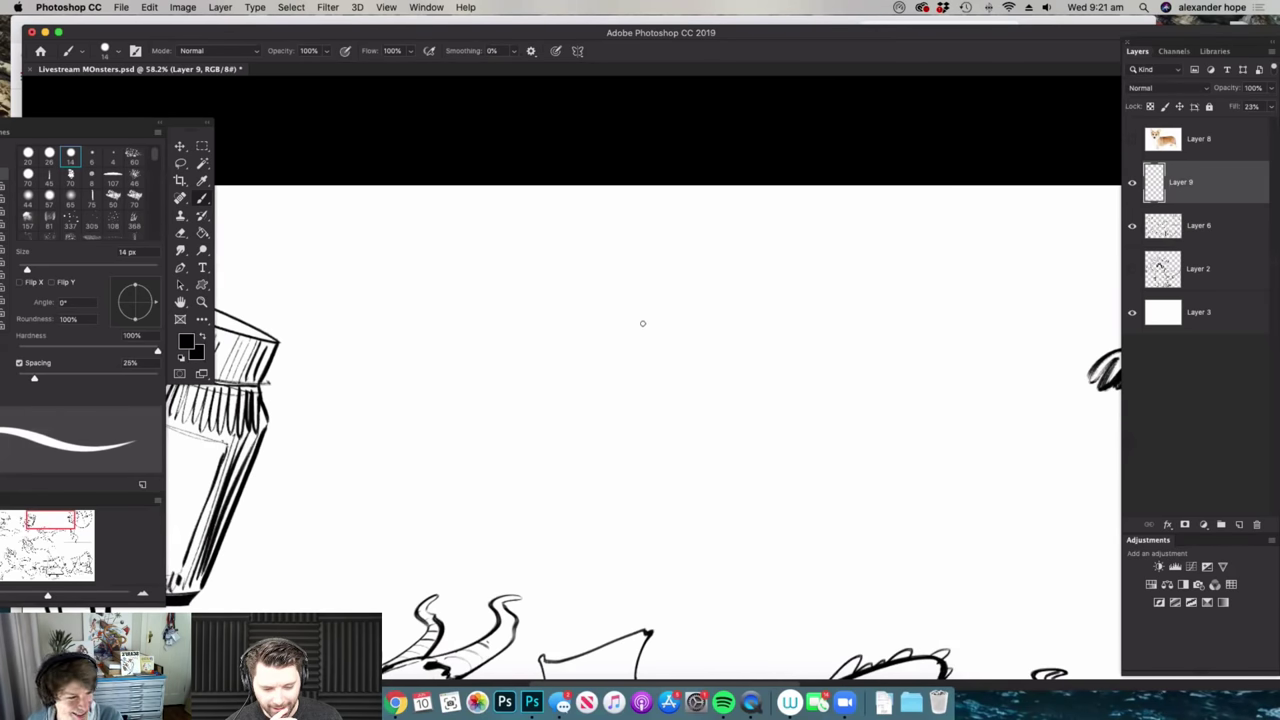
{"action": "left_click_drag", "start_coordinate": [639, 315], "coordinate": [645, 325]}
{"action": "left_click_drag", "start_coordinate": [634, 423], "coordinate": [634, 334]}
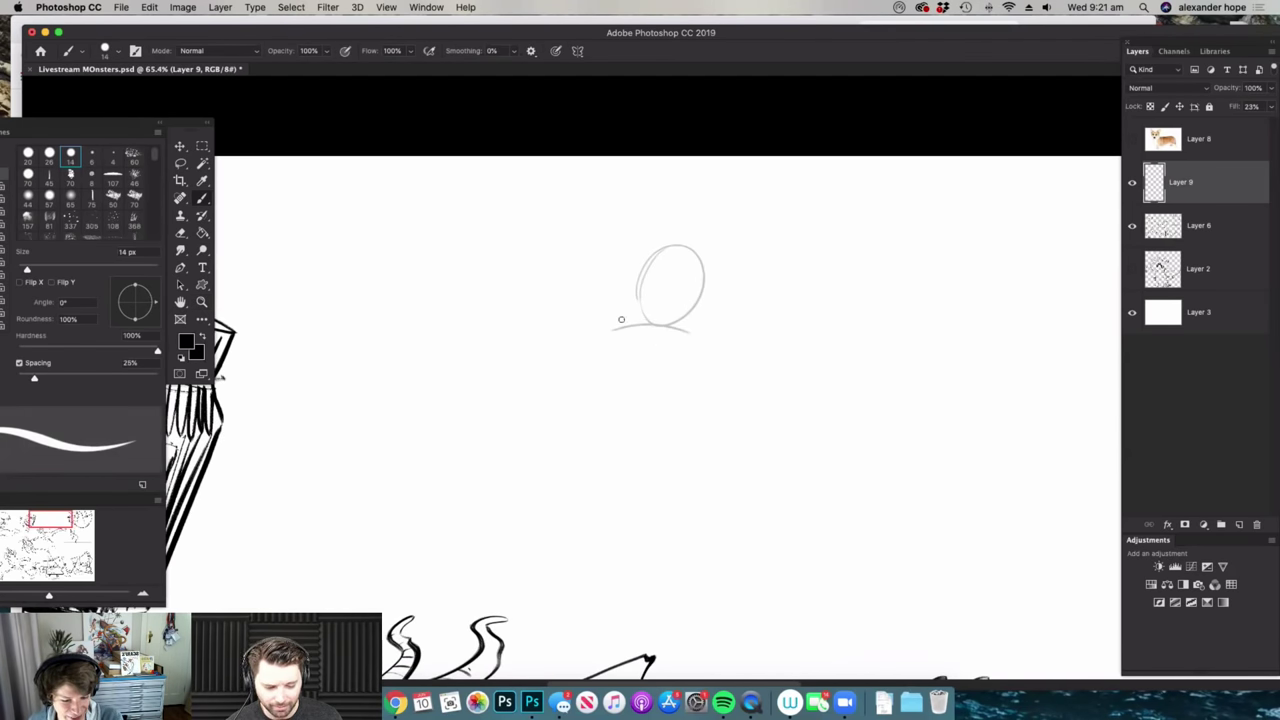
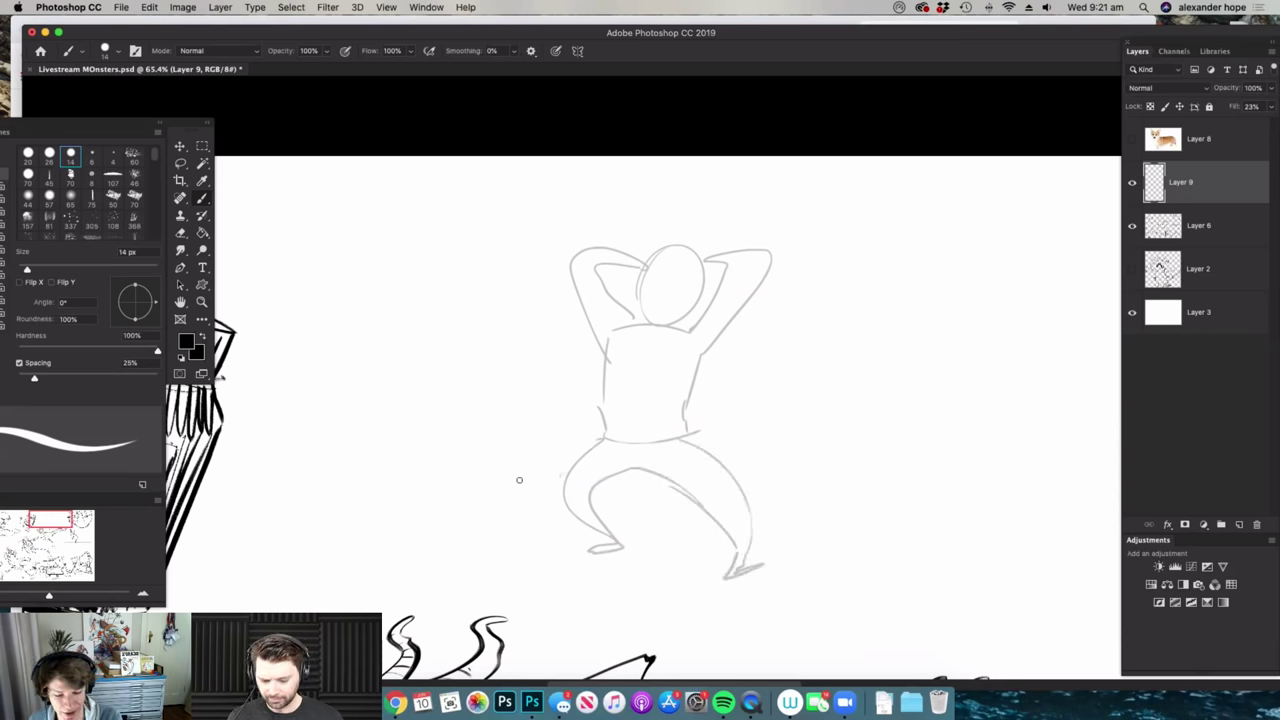
- Sketch a ground line and an arched gateway with two open doors beside the figure
{"action": "left_click_drag", "start_coordinate": [840, 487], "coordinate": [1014, 485]}
{"action": "left_click_drag", "start_coordinate": [650, 458], "coordinate": [871, 403]}
{"action": "mouse_move", "coordinate": [858, 460]}
{"action": "left_mouse_down"}
{"action": "mouse_move", "coordinate": [682, 345]}
{"action": "mouse_move", "coordinate": [704, 301]}
{"action": "mouse_move", "coordinate": [883, 313]}
{"action": "left_mouse_up"}
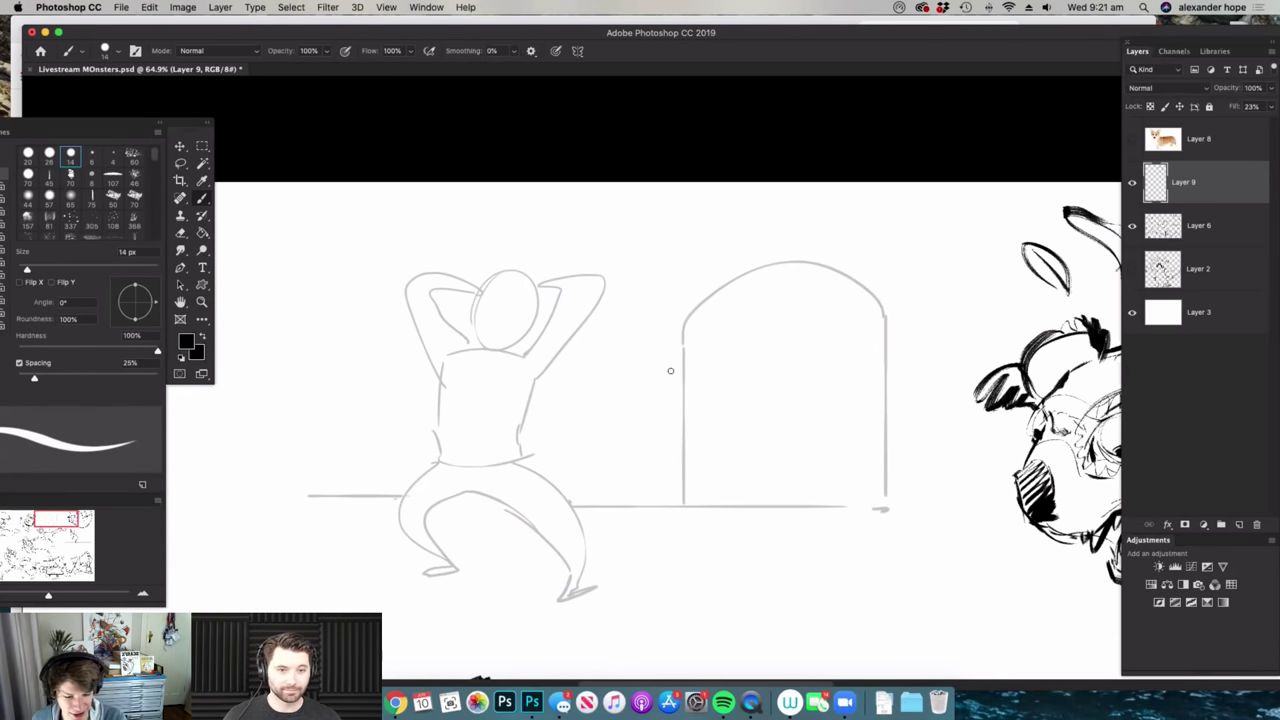
{"action": "left_click_drag", "start_coordinate": [618, 350], "coordinate": [628, 525]}
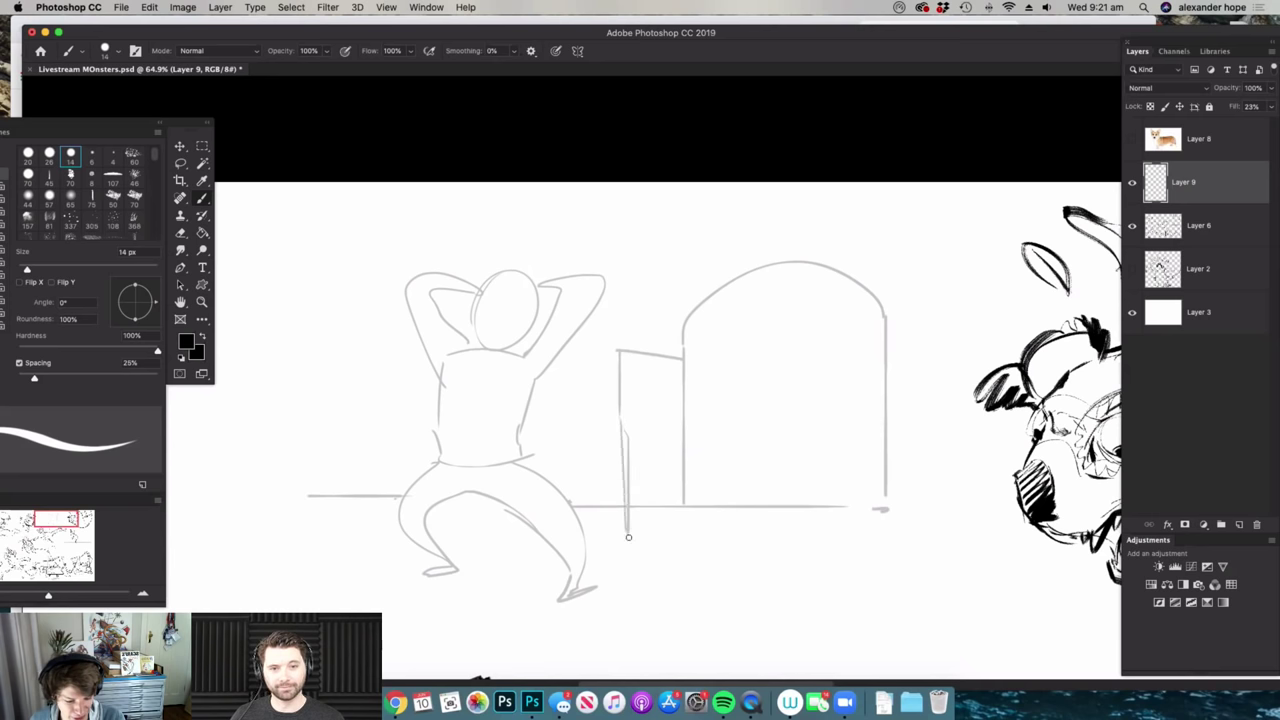
{"action": "left_click_drag", "start_coordinate": [944, 342], "coordinate": [944, 527]}
{"action": "left_click_drag", "start_coordinate": [888, 511], "coordinate": [942, 527]}
- Sketch curved vertical and horizontal face guidelines across the figure's oval head
{"action": "mouse_move", "coordinate": [920, 441]}
{"action": "left_mouse_down"}
{"action": "mouse_move", "coordinate": [635, 328]}
{"action": "mouse_move", "coordinate": [954, 306]}
{"action": "left_mouse_up"}
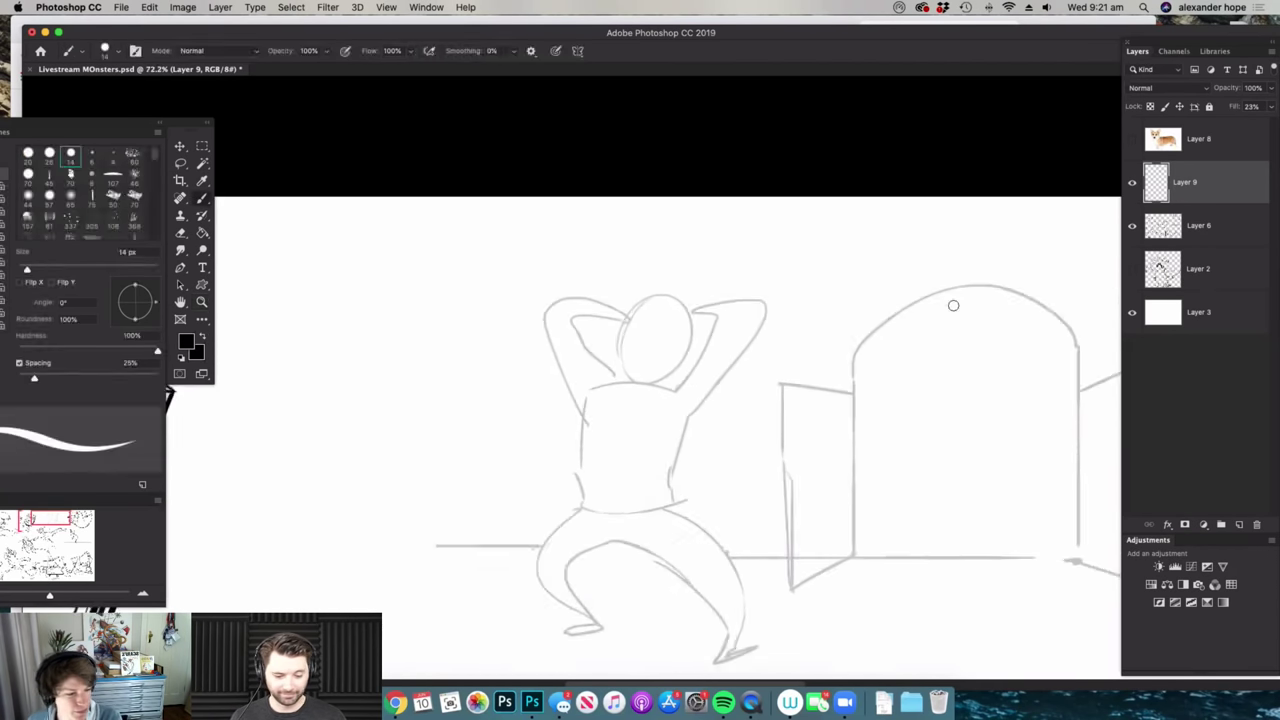
{"action": "left_click_drag", "start_coordinate": [677, 289], "coordinate": [641, 410]}
{"action": "left_click_drag", "start_coordinate": [624, 340], "coordinate": [721, 354]}
{"action": "left_click_drag", "start_coordinate": [638, 292], "coordinate": [690, 290]}
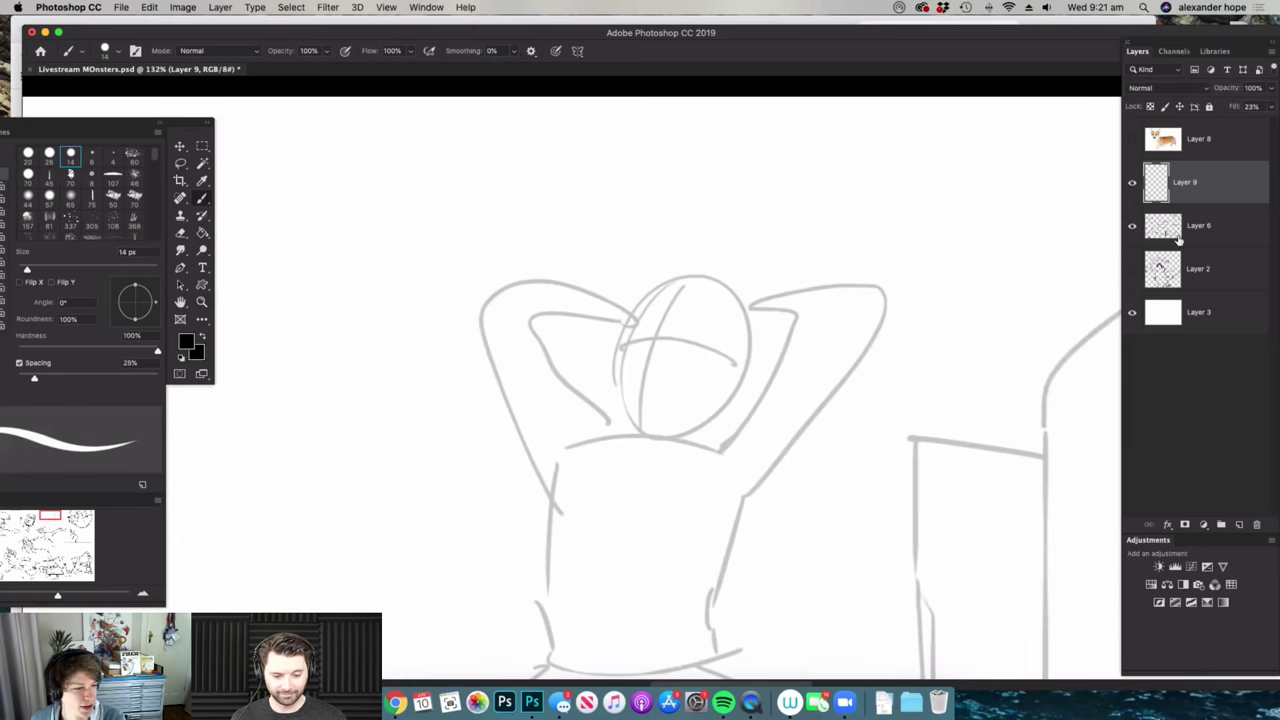
- On Layer 6, ink the figure's eyes, raised brows, nose and forehead edge with the textured brush at 35 px
{"action": "left_click", "coordinate": [1174, 238]}
{"action": "right_click", "coordinate": [743, 374]}
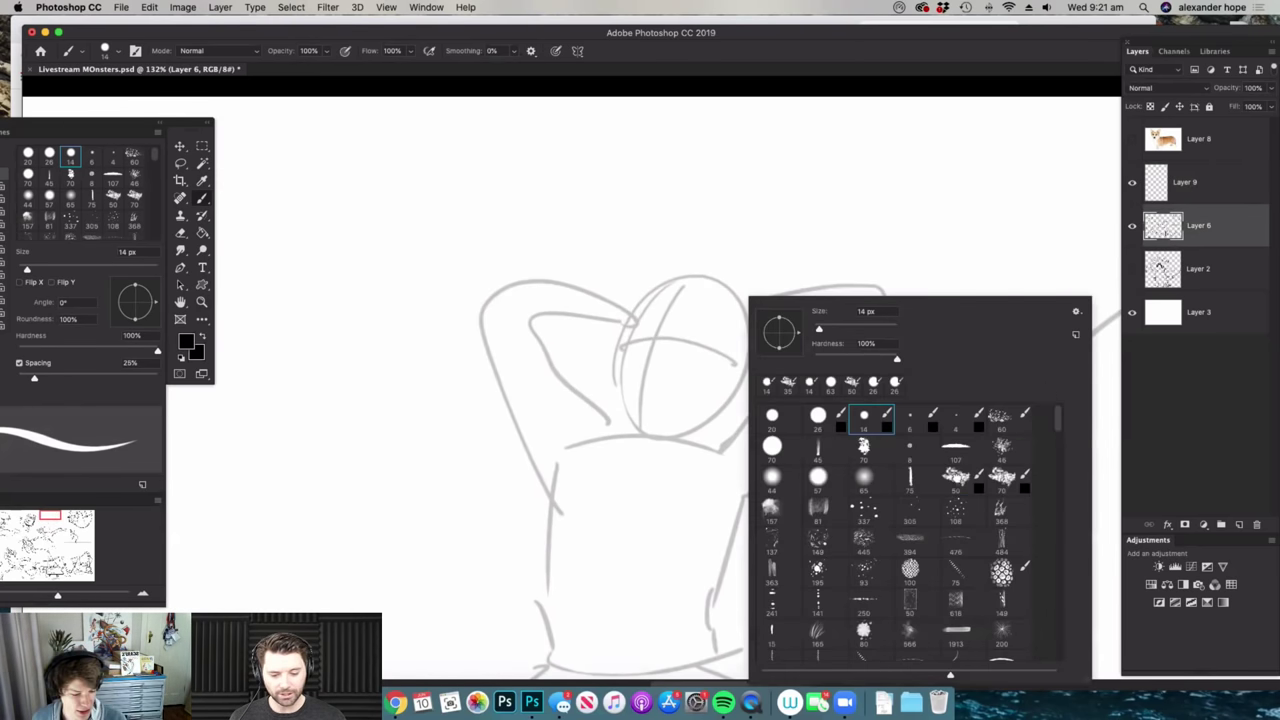
{"action": "left_click", "coordinate": [962, 478]}
{"action": "left_click_drag", "start_coordinate": [835, 327], "coordinate": [828, 327]}
{"action": "left_click", "coordinate": [873, 273]}
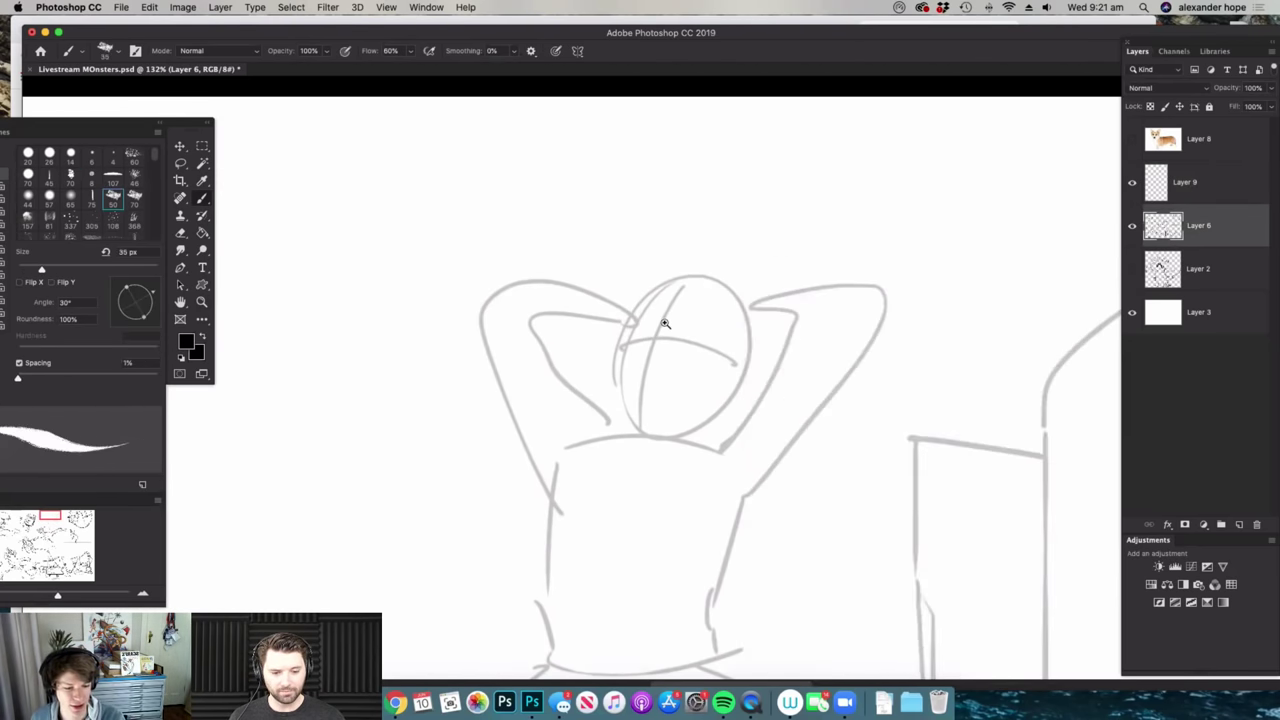
{"action": "left_click_drag", "start_coordinate": [641, 345], "coordinate": [690, 340]}
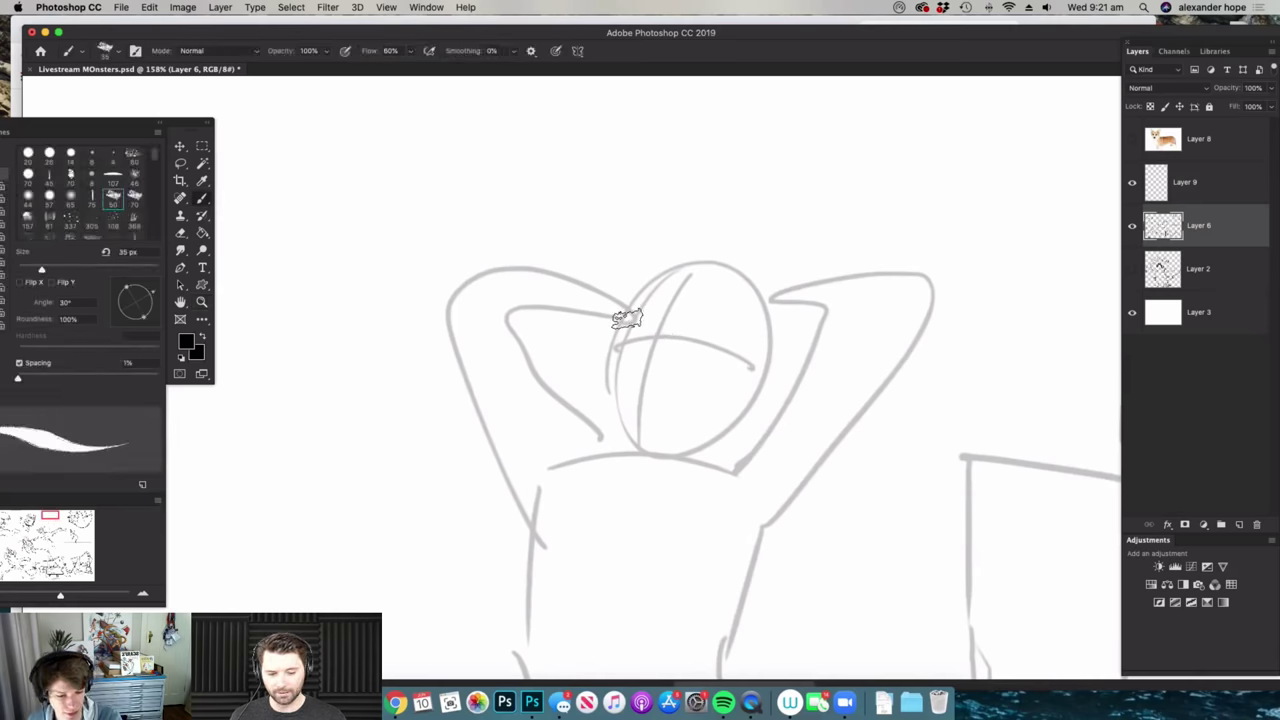
{"action": "mouse_move", "coordinate": [638, 333]}
{"action": "left_mouse_down"}
{"action": "mouse_move", "coordinate": [620, 362]}
{"action": "mouse_move", "coordinate": [640, 375]}
{"action": "left_mouse_up"}
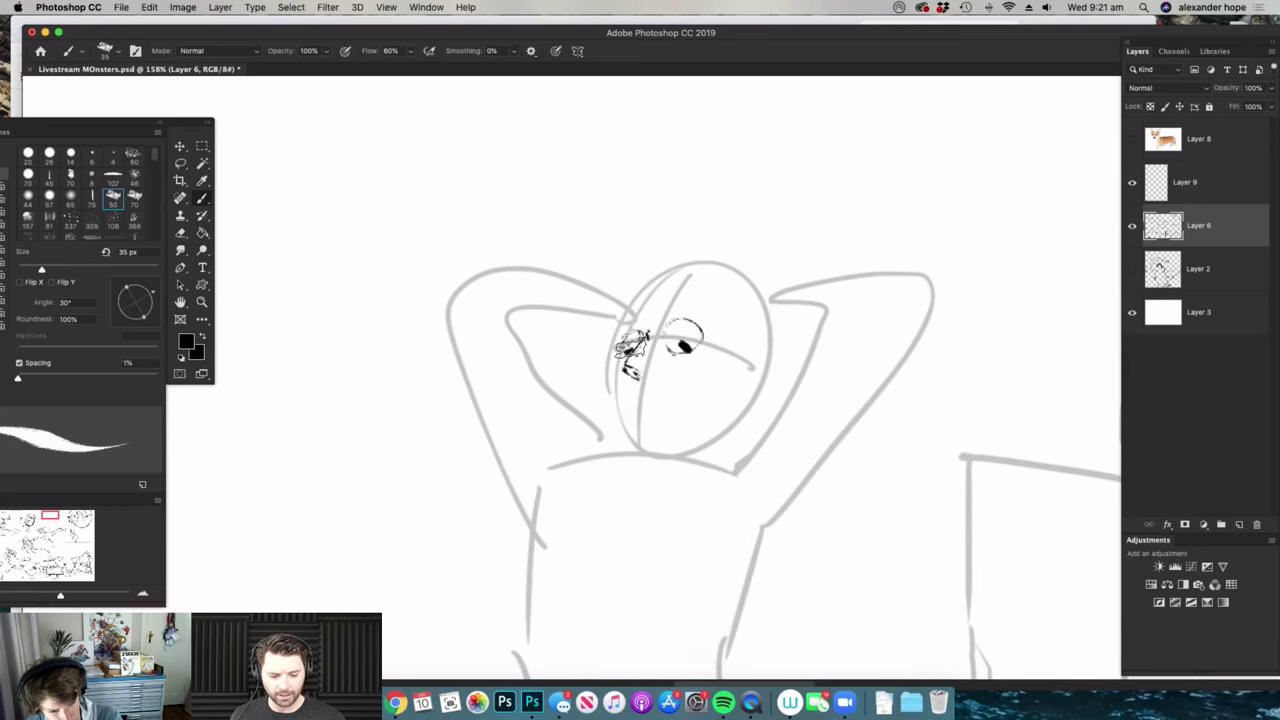
{"action": "mouse_move", "coordinate": [762, 388]}
{"action": "left_mouse_down"}
{"action": "mouse_move", "coordinate": [731, 393]}
{"action": "mouse_move", "coordinate": [702, 368]}
{"action": "mouse_move", "coordinate": [725, 362]}
{"action": "left_mouse_up"}
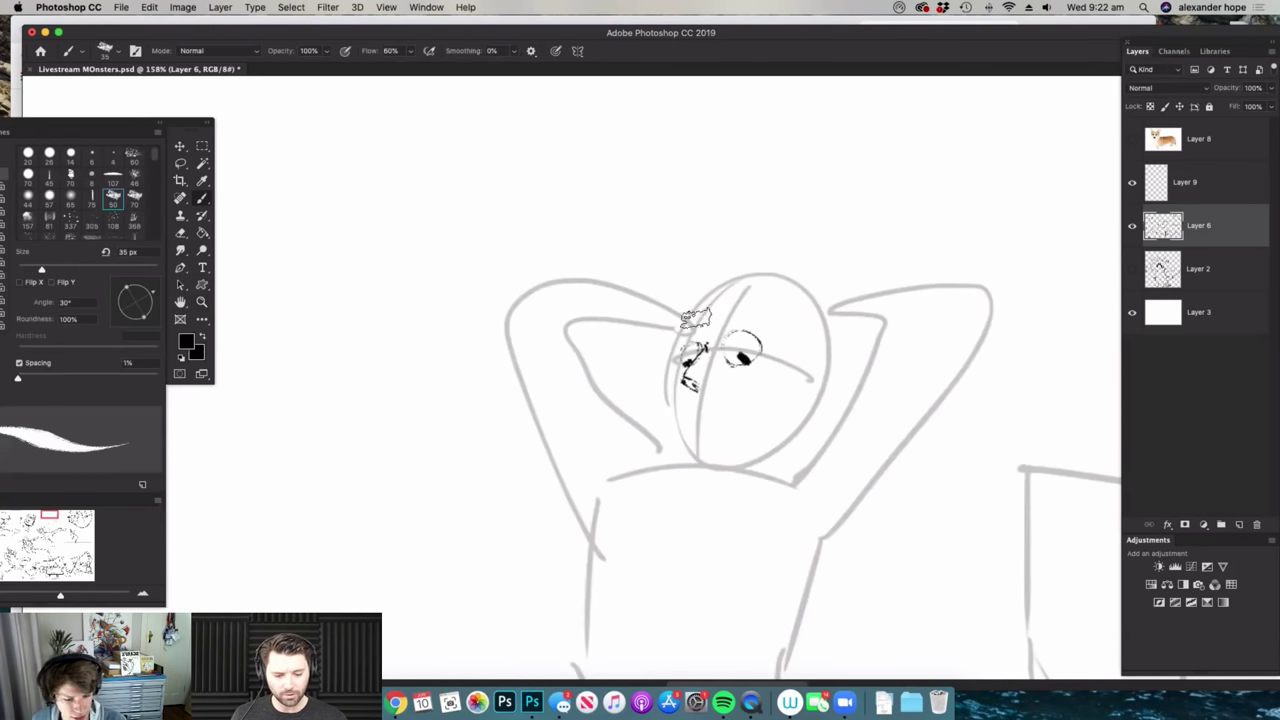
{"action": "mouse_move", "coordinate": [680, 321]}
{"action": "left_mouse_down"}
{"action": "mouse_move", "coordinate": [752, 310]}
{"action": "mouse_move", "coordinate": [768, 314]}
{"action": "mouse_move", "coordinate": [742, 336]}
{"action": "mouse_move", "coordinate": [779, 325]}
{"action": "mouse_move", "coordinate": [745, 276]}
{"action": "mouse_move", "coordinate": [694, 323]}
{"action": "left_mouse_up"}
{"action": "key", "text": "super+space"}
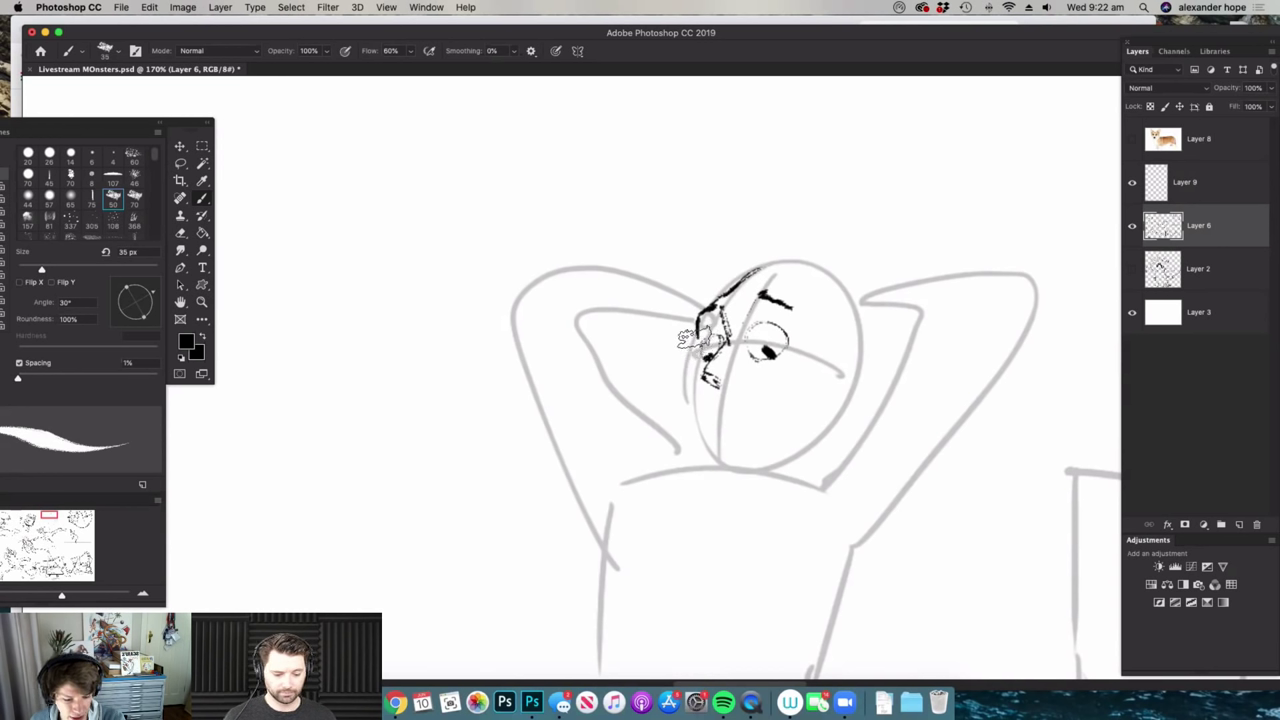
- Ink the figure's jaw and ear and add a tilted cowboy hat with a black-hatched underside above the head
{"action": "mouse_move", "coordinate": [682, 390]}
{"action": "left_mouse_down"}
{"action": "mouse_move", "coordinate": [700, 455]}
{"action": "mouse_move", "coordinate": [795, 458]}
{"action": "mouse_move", "coordinate": [845, 409]}
{"action": "mouse_move", "coordinate": [846, 289]}
{"action": "mouse_move", "coordinate": [780, 222]}
{"action": "mouse_move", "coordinate": [772, 250]}
{"action": "mouse_move", "coordinate": [868, 288]}
{"action": "mouse_move", "coordinate": [868, 308]}
{"action": "left_mouse_up"}
{"action": "mouse_move", "coordinate": [718, 285]}
{"action": "left_mouse_down"}
{"action": "mouse_move", "coordinate": [762, 162]}
{"action": "mouse_move", "coordinate": [906, 262]}
{"action": "left_mouse_up"}
{"action": "mouse_move", "coordinate": [770, 264]}
{"action": "left_mouse_down"}
{"action": "mouse_move", "coordinate": [722, 212]}
{"action": "mouse_move", "coordinate": [807, 233]}
{"action": "mouse_move", "coordinate": [725, 207]}
{"action": "mouse_move", "coordinate": [723, 222]}
{"action": "mouse_move", "coordinate": [747, 205]}
{"action": "mouse_move", "coordinate": [768, 228]}
{"action": "mouse_move", "coordinate": [765, 252]}
{"action": "mouse_move", "coordinate": [795, 222]}
{"action": "mouse_move", "coordinate": [882, 284]}
{"action": "left_mouse_up"}
{"action": "mouse_move", "coordinate": [788, 186]}
{"action": "left_mouse_down"}
{"action": "mouse_move", "coordinate": [876, 184]}
{"action": "mouse_move", "coordinate": [887, 242]}
{"action": "left_mouse_up"}
{"action": "left_click_drag", "start_coordinate": [869, 321], "coordinate": [788, 322]}
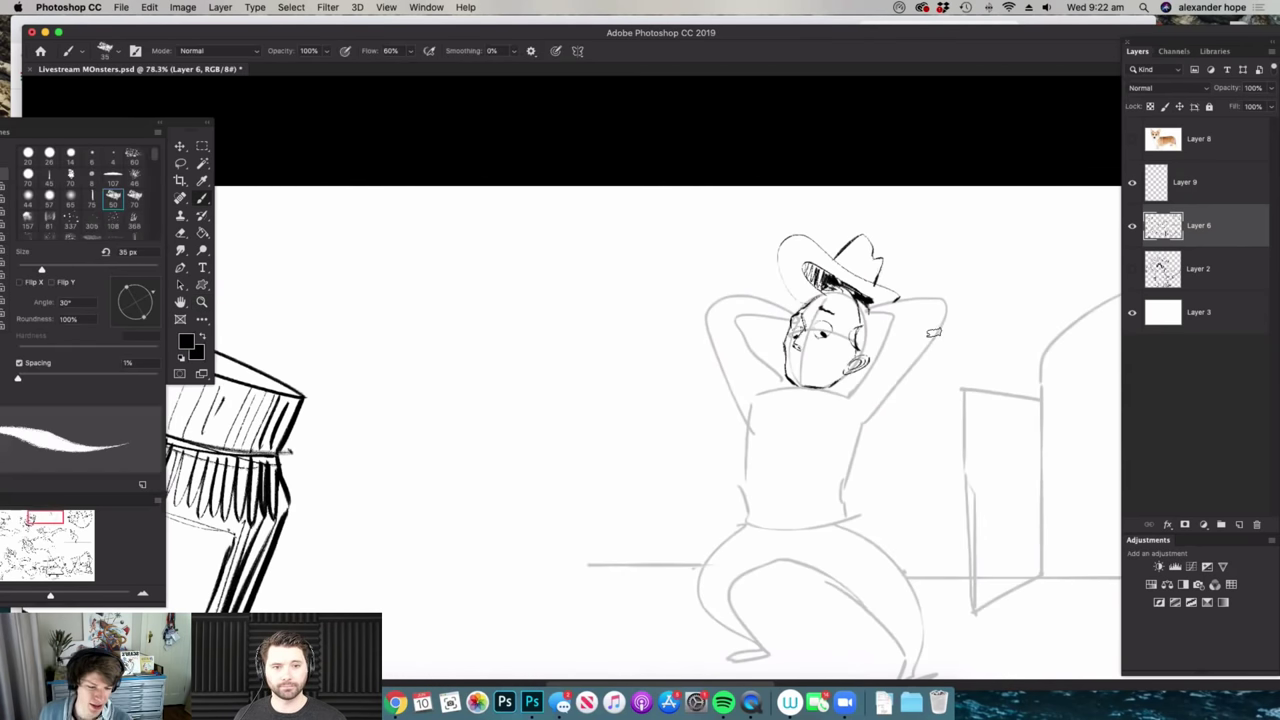
- Ink the raised arms with rolled sleeve cuffs at the elbows and a pointed shirt collar
{"action": "mouse_move", "coordinate": [916, 314]}
{"action": "left_mouse_down"}
{"action": "mouse_move", "coordinate": [993, 308]}
{"action": "mouse_move", "coordinate": [980, 310]}
{"action": "left_mouse_up"}
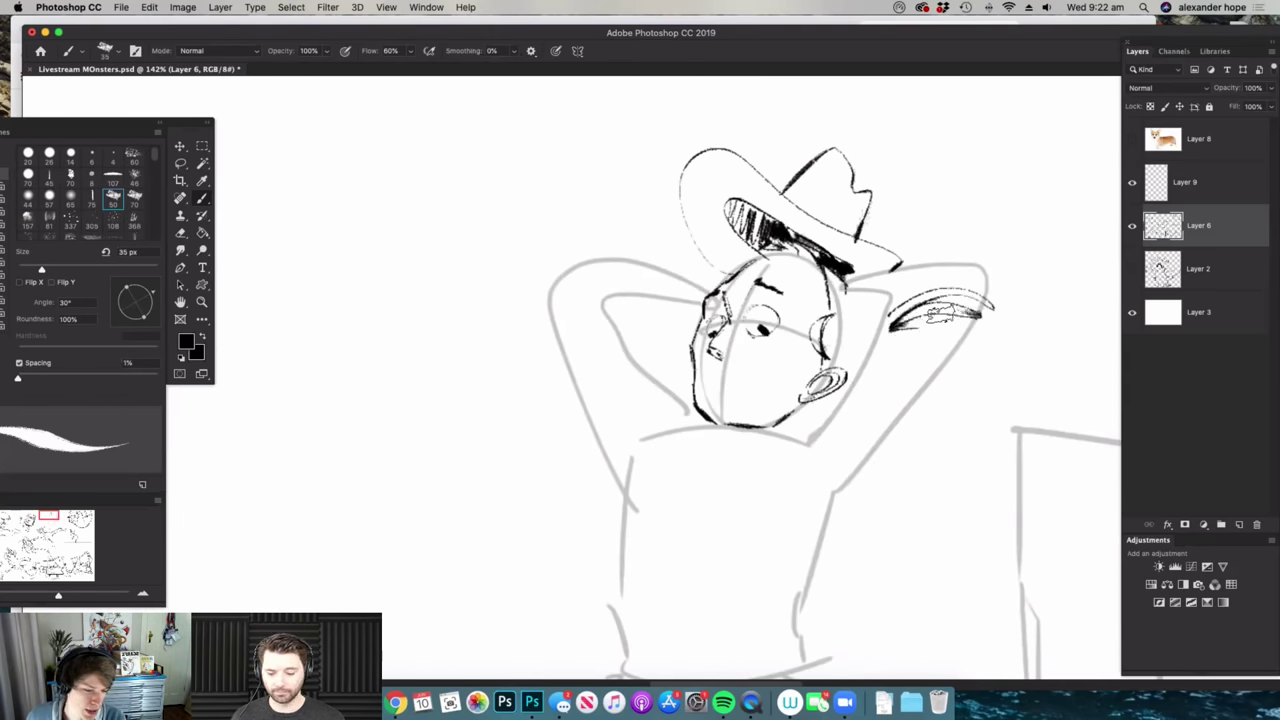
{"action": "mouse_move", "coordinate": [841, 290]}
{"action": "left_mouse_down"}
{"action": "mouse_move", "coordinate": [972, 263]}
{"action": "mouse_move", "coordinate": [1000, 290]}
{"action": "left_mouse_up"}
{"action": "mouse_move", "coordinate": [836, 315]}
{"action": "left_mouse_down"}
{"action": "mouse_move", "coordinate": [898, 338]}
{"action": "mouse_move", "coordinate": [870, 343]}
{"action": "mouse_move", "coordinate": [835, 391]}
{"action": "mouse_move", "coordinate": [870, 350]}
{"action": "mouse_move", "coordinate": [745, 453]}
{"action": "mouse_move", "coordinate": [723, 447]}
{"action": "mouse_move", "coordinate": [728, 474]}
{"action": "mouse_move", "coordinate": [717, 449]}
{"action": "mouse_move", "coordinate": [768, 423]}
{"action": "mouse_move", "coordinate": [758, 443]}
{"action": "mouse_move", "coordinate": [702, 425]}
{"action": "mouse_move", "coordinate": [702, 454]}
{"action": "mouse_move", "coordinate": [680, 427]}
{"action": "mouse_move", "coordinate": [724, 446]}
{"action": "left_mouse_up"}
{"action": "mouse_move", "coordinate": [602, 307]}
{"action": "left_mouse_down"}
{"action": "mouse_move", "coordinate": [702, 420]}
{"action": "mouse_move", "coordinate": [552, 300]}
{"action": "mouse_move", "coordinate": [606, 311]}
{"action": "mouse_move", "coordinate": [602, 300]}
{"action": "mouse_move", "coordinate": [550, 334]}
{"action": "mouse_move", "coordinate": [619, 472]}
{"action": "left_mouse_up"}
- Ink the torso as a vest with thick side contours and a front opening running down from the collar
{"action": "key", "text": "super+space"}
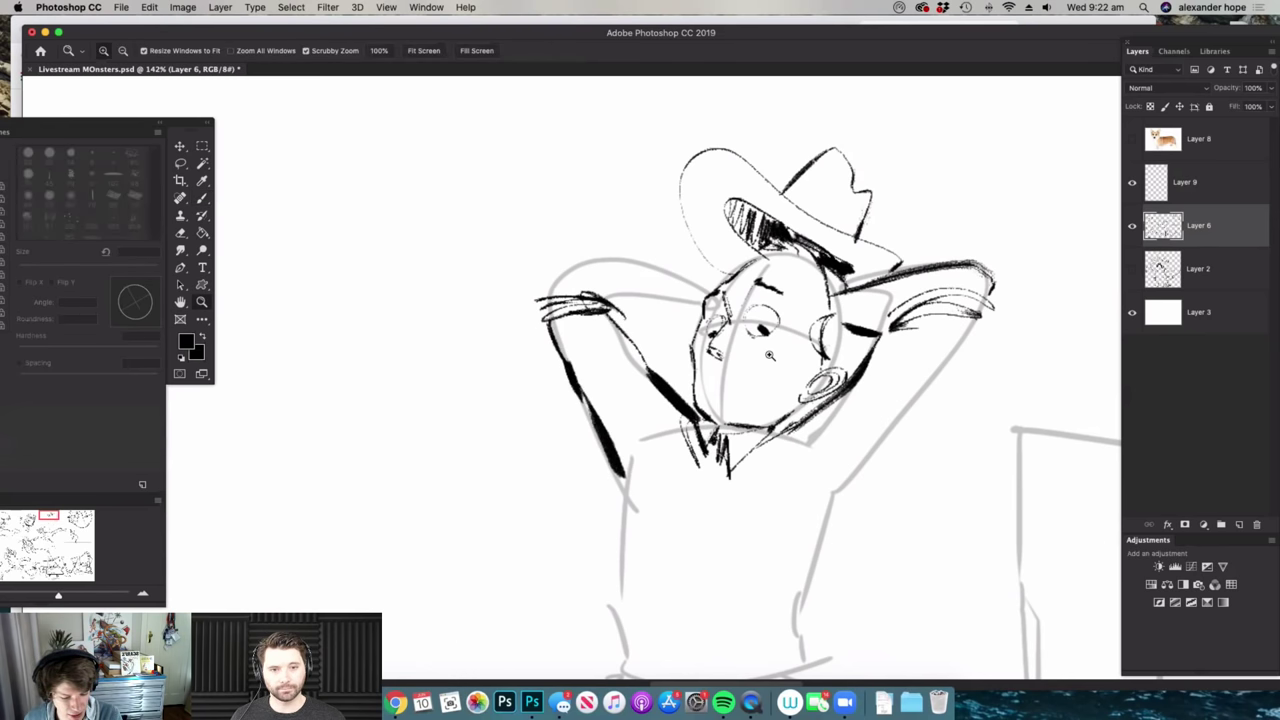
{"action": "left_click_drag", "start_coordinate": [769, 356], "coordinate": [695, 372]}
{"action": "key", "text": "super+space"}
{"action": "left_click_drag", "start_coordinate": [768, 502], "coordinate": [815, 500]}
{"action": "key", "text": "z"}
{"action": "left_click_drag", "start_coordinate": [660, 415], "coordinate": [680, 415]}
{"action": "left_click_drag", "start_coordinate": [665, 330], "coordinate": [648, 517]}
{"action": "left_click_drag", "start_coordinate": [716, 355], "coordinate": [702, 505]}
{"action": "mouse_move", "coordinate": [732, 310]}
{"action": "left_mouse_down"}
{"action": "mouse_move", "coordinate": [706, 515]}
{"action": "mouse_move", "coordinate": [797, 535]}
{"action": "mouse_move", "coordinate": [840, 365]}
{"action": "mouse_move", "coordinate": [766, 388]}
{"action": "left_mouse_up"}
- Ink the underside of the raised arm nearest the gateway and the vest's curved armhole
{"action": "key", "text": "super+space"}
{"action": "left_click_drag", "start_coordinate": [893, 264], "coordinate": [925, 256]}
{"action": "left_click_drag", "start_coordinate": [949, 208], "coordinate": [812, 398]}
{"action": "left_click_drag", "start_coordinate": [798, 325], "coordinate": [755, 412]}
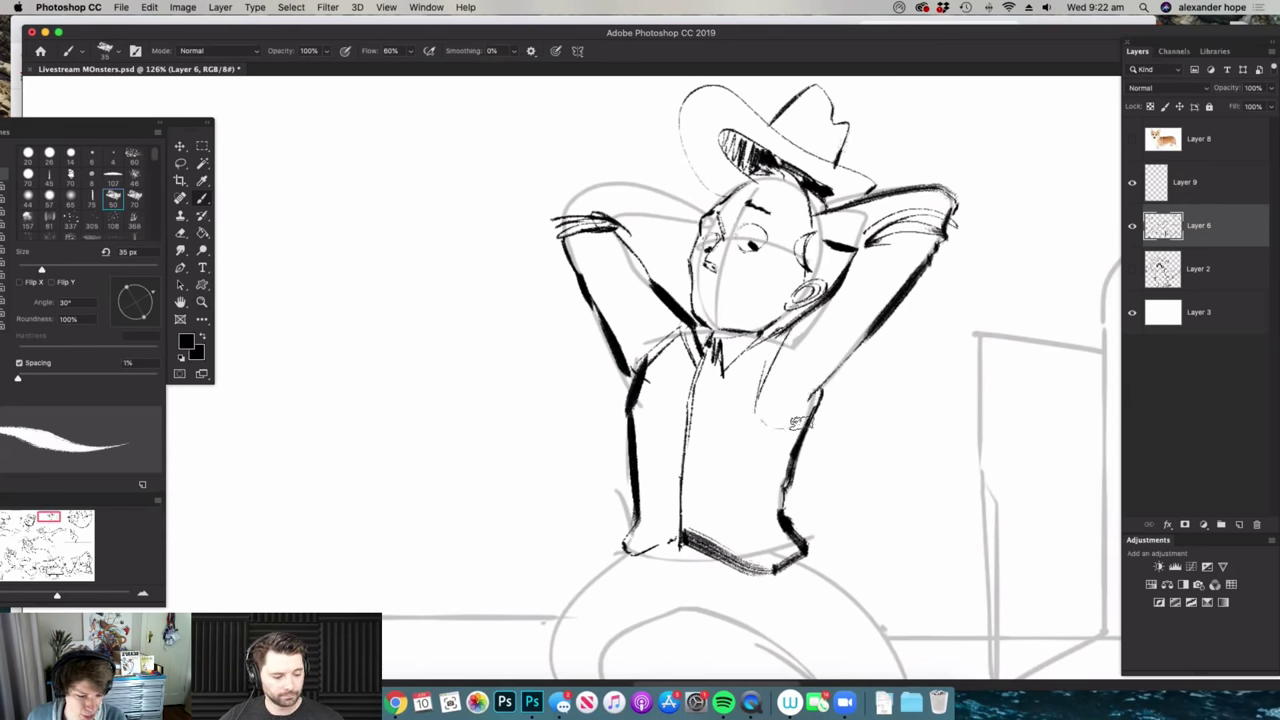
- Ink the pointed elbow and forearm reaching behind the head on the side away from the gateway
{"action": "left_click_drag", "start_coordinate": [661, 326], "coordinate": [660, 342]}
{"action": "key", "text": "super+space"}
{"action": "mouse_move", "coordinate": [766, 256]}
{"action": "left_mouse_down"}
{"action": "mouse_move", "coordinate": [704, 256]}
{"action": "mouse_move", "coordinate": [760, 220]}
{"action": "left_mouse_up"}
{"action": "left_click_drag", "start_coordinate": [614, 202], "coordinate": [750, 234]}
{"action": "mouse_move", "coordinate": [662, 249]}
{"action": "left_mouse_down"}
{"action": "mouse_move", "coordinate": [738, 252]}
{"action": "mouse_move", "coordinate": [718, 222]}
{"action": "left_mouse_up"}
{"action": "key", "text": "super+space"}
{"action": "mouse_move", "coordinate": [848, 258]}
{"action": "left_mouse_down"}
{"action": "mouse_move", "coordinate": [786, 246]}
{"action": "mouse_move", "coordinate": [912, 258]}
{"action": "left_mouse_up"}
{"action": "left_click_drag", "start_coordinate": [731, 271], "coordinate": [763, 269]}
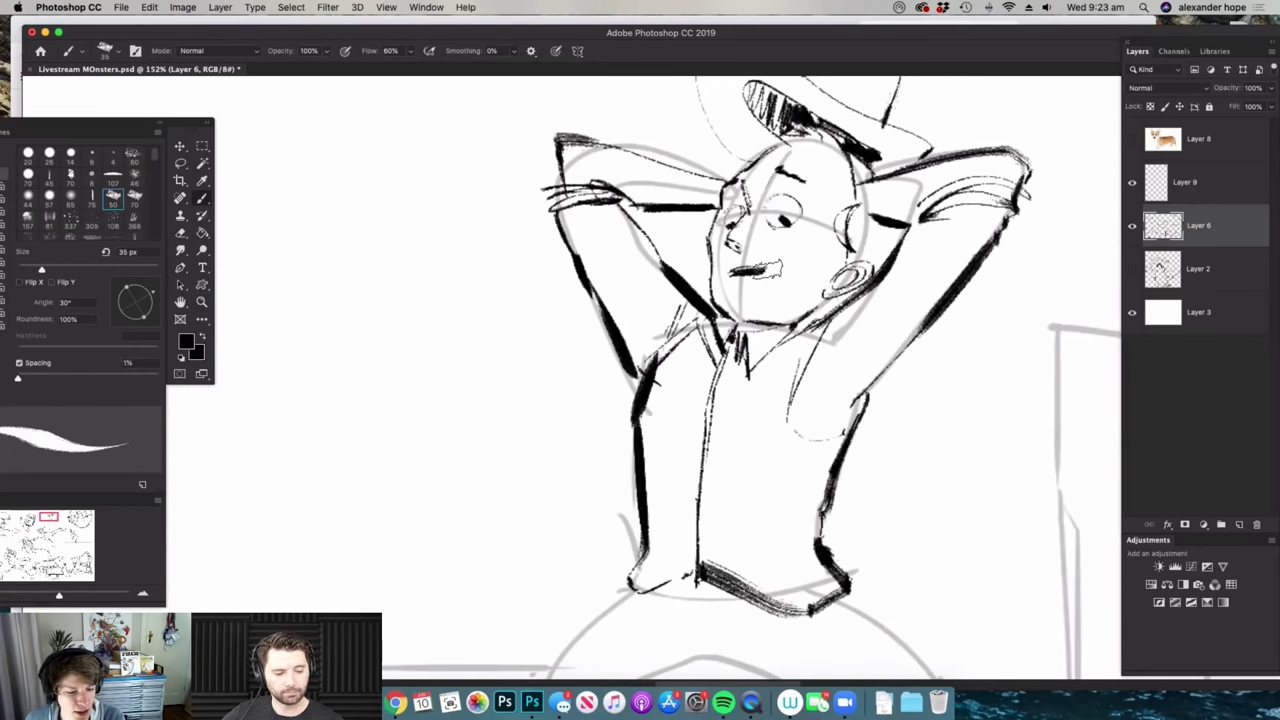
{"action": "key", "text": "e"}
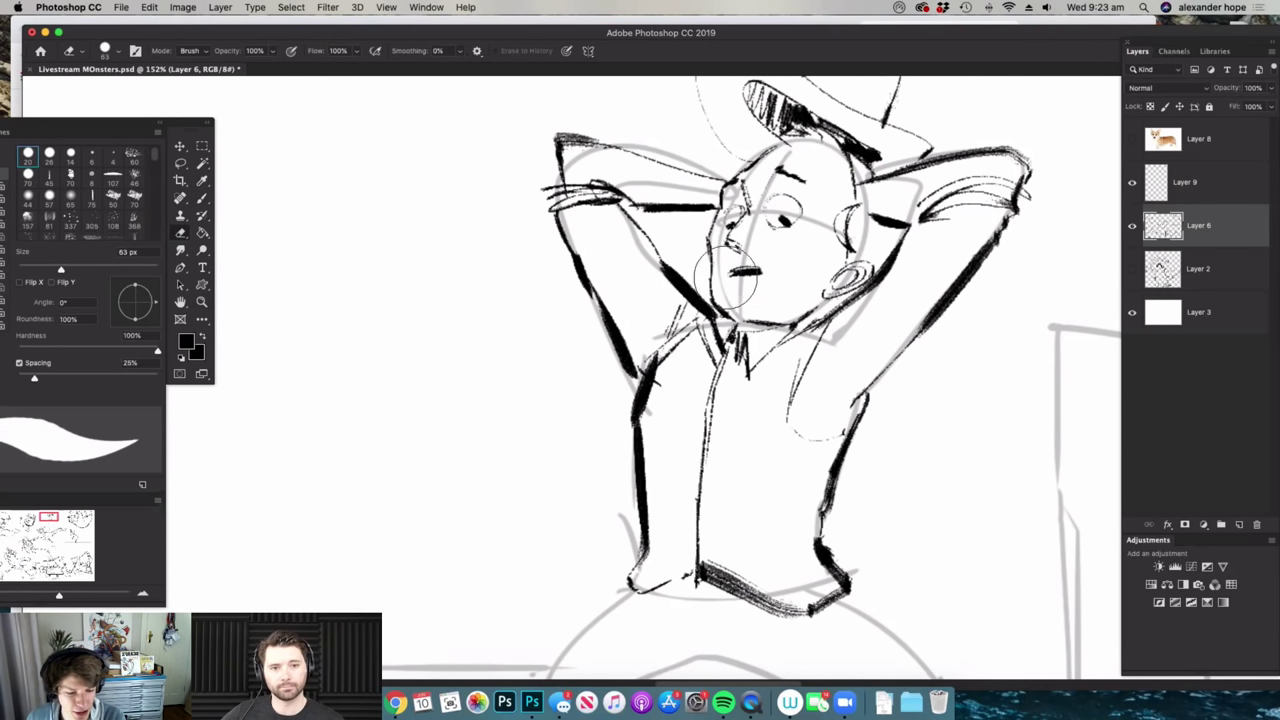
{"action": "key", "text": "b"}
{"action": "key", "text": "e"}
{"action": "left_click_drag", "start_coordinate": [762, 272], "coordinate": [742, 270]}
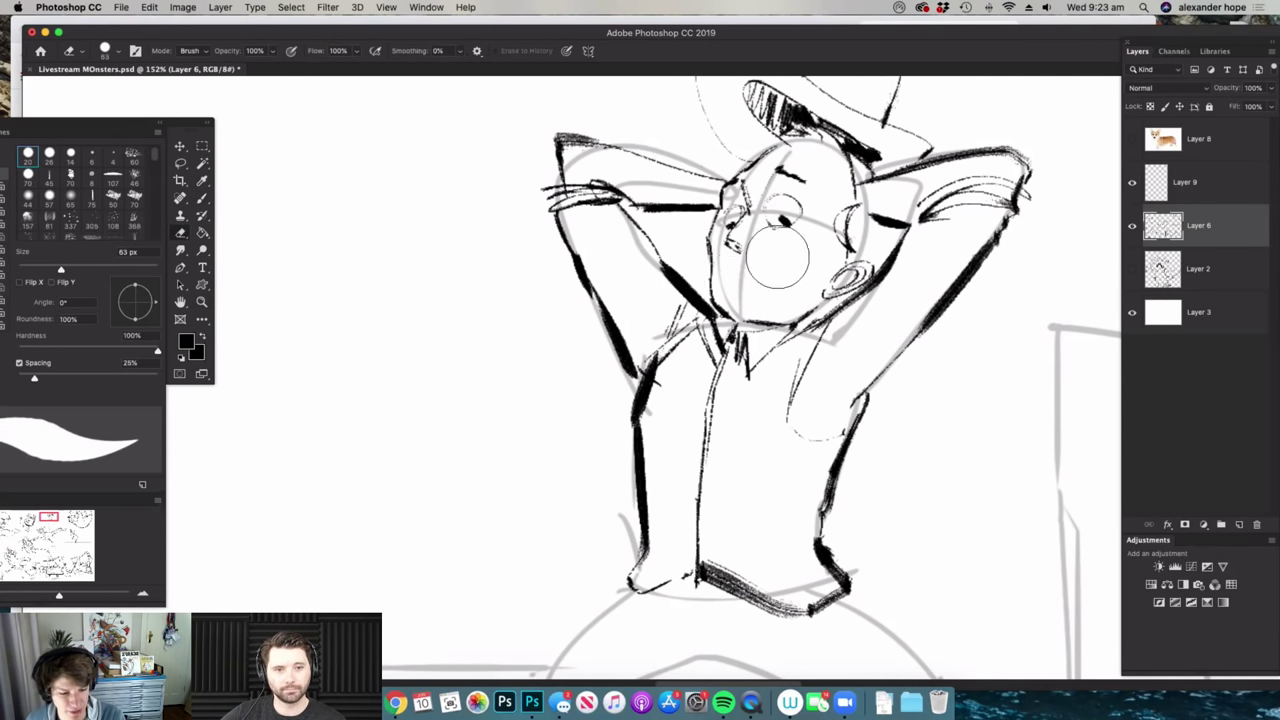
- Ink a black open mouth with surrounding lip and cheek lines, using the textured brush at 19 px
{"action": "key", "text": "b"}
{"action": "right_click", "coordinate": [756, 257]}
{"action": "left_click_drag", "start_coordinate": [832, 287], "coordinate": [812, 274]}
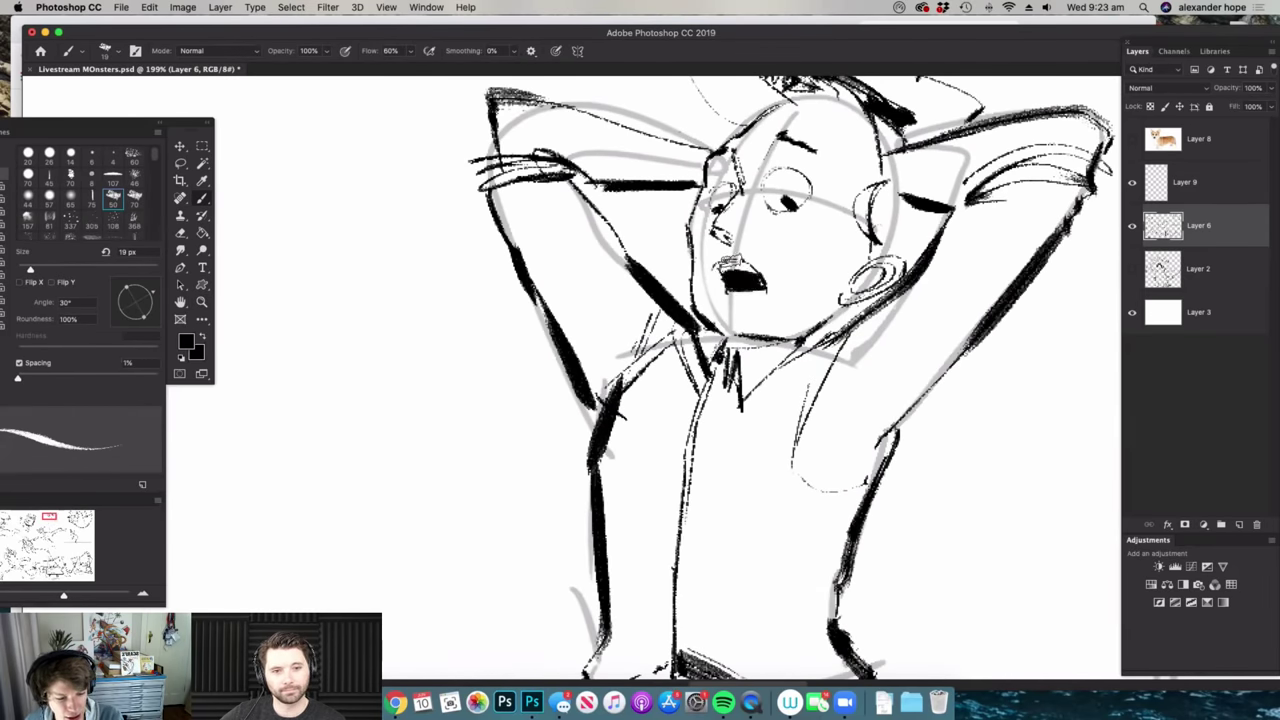
{"action": "mouse_move", "coordinate": [766, 290]}
{"action": "left_mouse_down"}
{"action": "mouse_move", "coordinate": [675, 287]}
{"action": "mouse_move", "coordinate": [770, 280]}
{"action": "mouse_move", "coordinate": [783, 311]}
{"action": "left_mouse_up"}
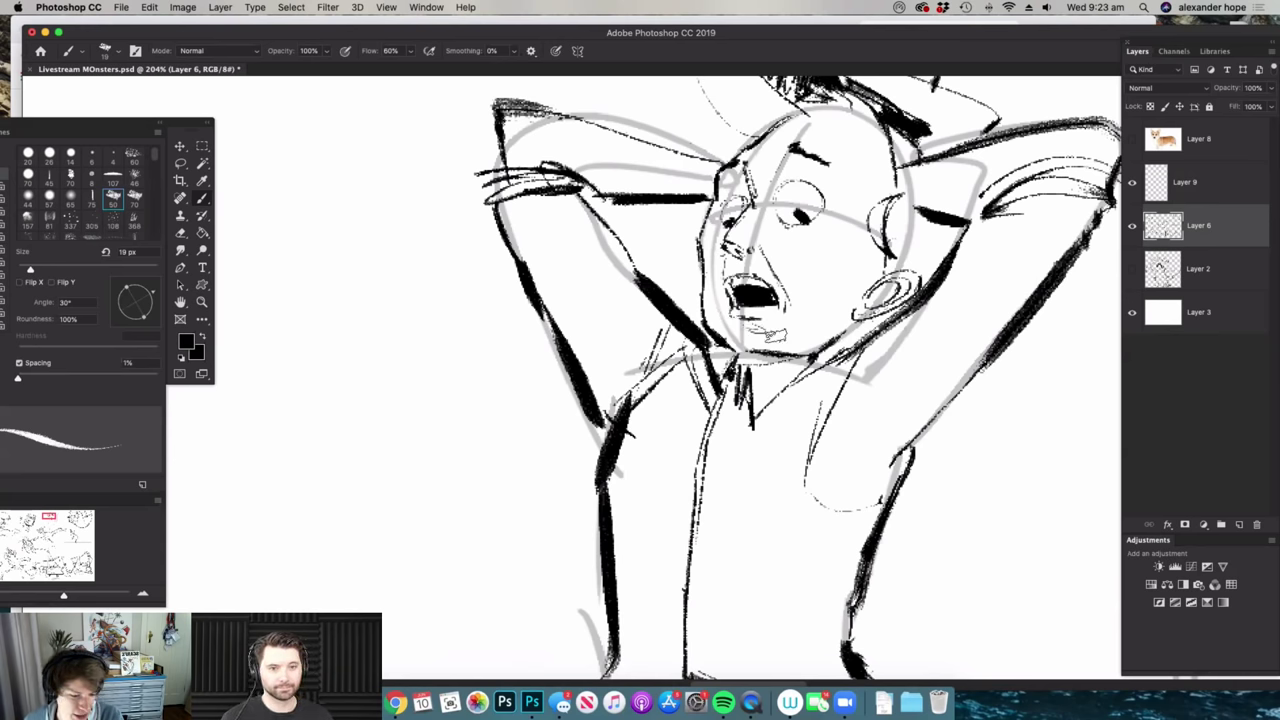
- Erase the chin line above the collar, redraw it cleanly and add fine lines to the side of the head
{"action": "key", "text": "e"}
{"action": "left_click_drag", "start_coordinate": [728, 345], "coordinate": [770, 340]}
{"action": "key", "text": "b"}
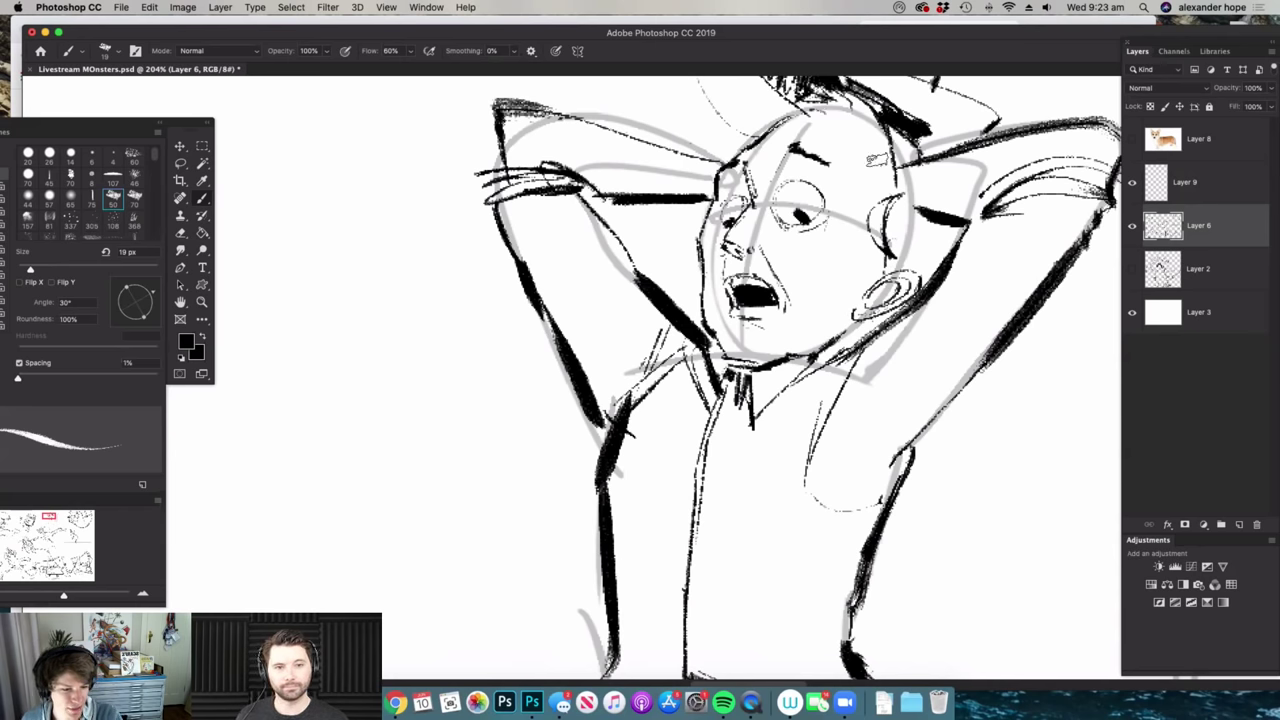
{"action": "mouse_move", "coordinate": [874, 153]}
{"action": "left_mouse_down"}
{"action": "mouse_move", "coordinate": [886, 188]}
{"action": "mouse_move", "coordinate": [850, 217]}
{"action": "mouse_move", "coordinate": [780, 220]}
{"action": "left_mouse_up"}
- Ink the bent leg and shoe farthest from the gateway with a 28 px brush and add small buttons to the vest
{"action": "key", "text": "z"}
{"action": "mouse_move", "coordinate": [950, 485]}
{"action": "left_mouse_down"}
{"action": "mouse_move", "coordinate": [963, 485]}
{"action": "mouse_move", "coordinate": [935, 485]}
{"action": "left_mouse_up"}
{"action": "key", "text": "b"}
{"action": "key", "text": "z"}
{"action": "key", "text": "b"}
{"action": "right_click", "coordinate": [920, 340]}
{"action": "left_click_drag", "start_coordinate": [910, 334], "coordinate": [917, 334]}
{"action": "left_click", "coordinate": [966, 281]}
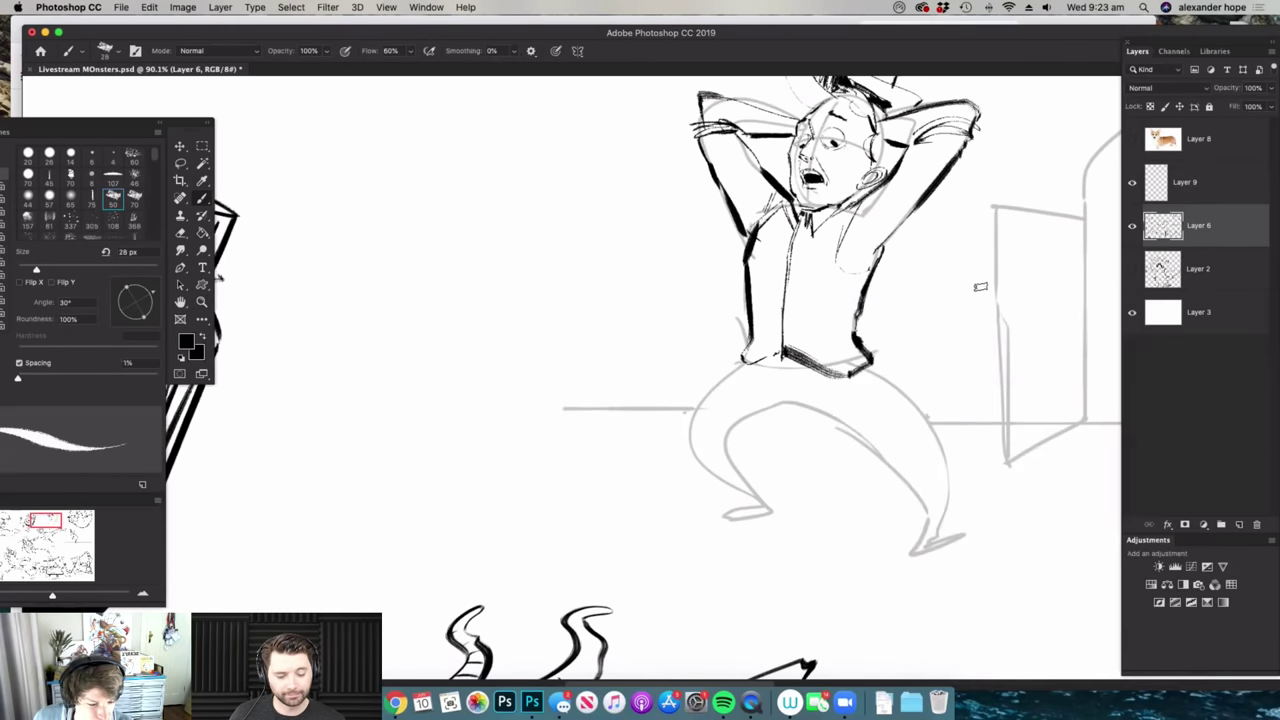
{"action": "mouse_move", "coordinate": [745, 360]}
{"action": "left_mouse_down"}
{"action": "mouse_move", "coordinate": [692, 438]}
{"action": "mouse_move", "coordinate": [781, 515]}
{"action": "mouse_move", "coordinate": [790, 406]}
{"action": "left_mouse_up"}
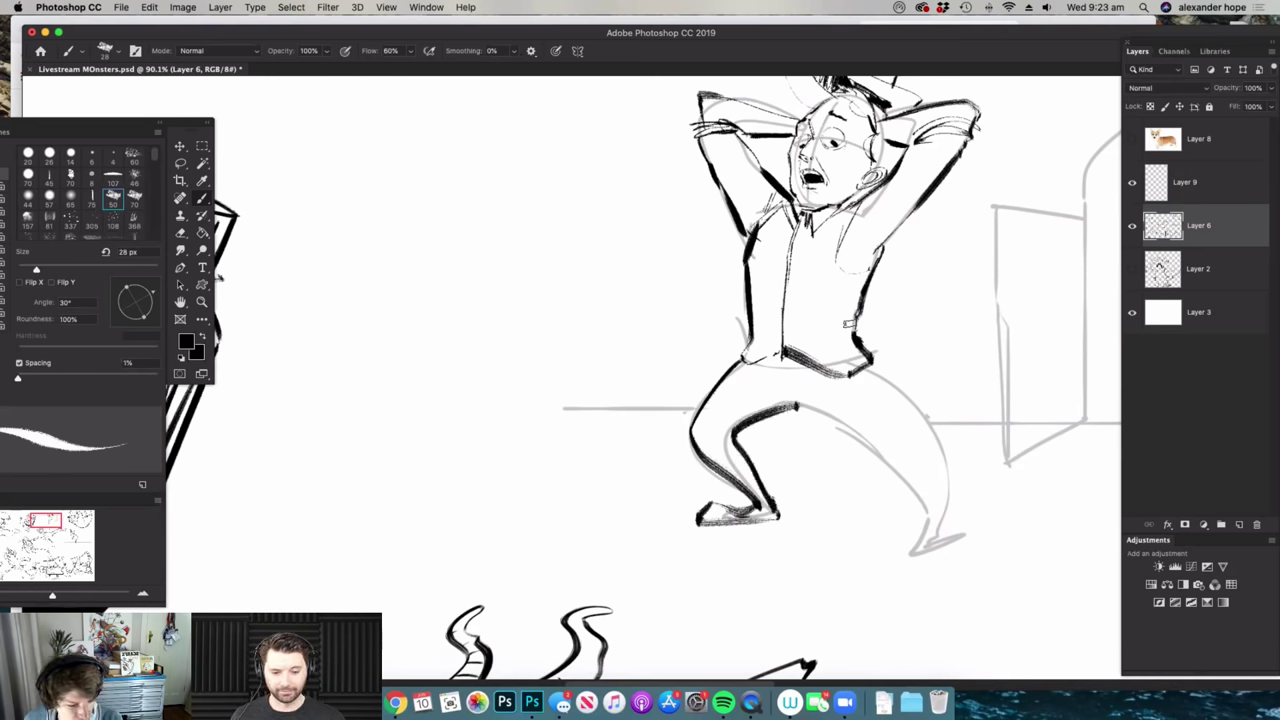
{"action": "left_click", "coordinate": [797, 263]}
- Ink the gateway's arch and hand-letter "MONSTER ZOO!" along its curve
{"action": "key", "text": "z"}
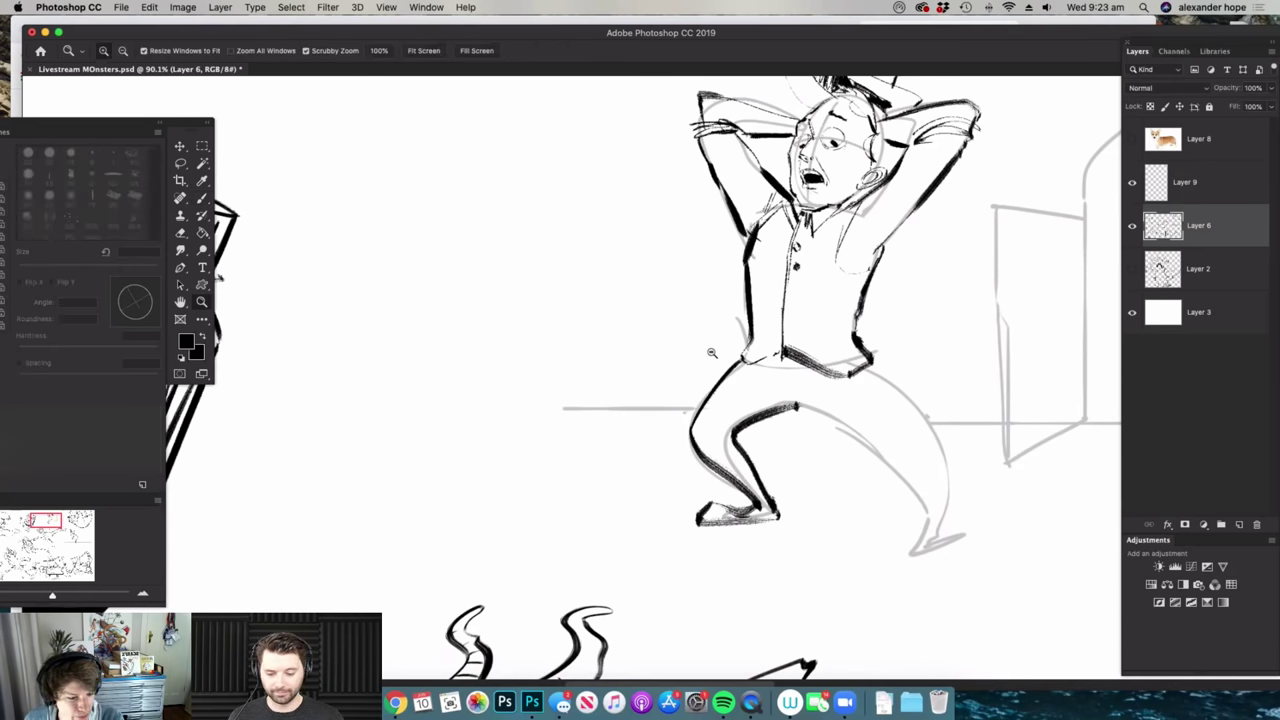
{"action": "left_click_drag", "start_coordinate": [728, 354], "coordinate": [840, 314]}
{"action": "left_click_drag", "start_coordinate": [1058, 219], "coordinate": [1068, 219]}
{"action": "left_click", "coordinate": [1068, 218]}
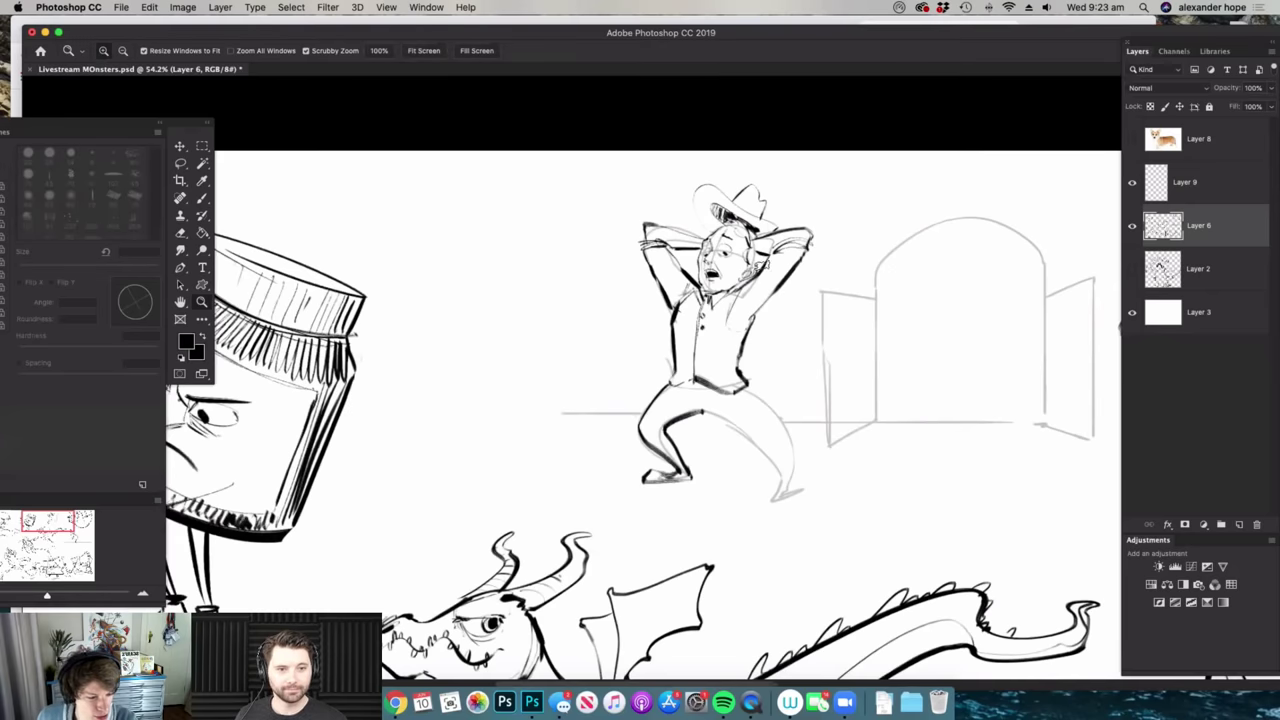
{"action": "left_click", "coordinate": [1068, 218]}
{"action": "left_click", "coordinate": [1068, 218]}
{"action": "key", "text": "b"}
{"action": "left_click_drag", "start_coordinate": [730, 318], "coordinate": [1040, 310]}
{"action": "mouse_move", "coordinate": [714, 276]}
{"action": "left_mouse_down"}
{"action": "mouse_move", "coordinate": [752, 232]}
{"action": "mouse_move", "coordinate": [795, 238]}
{"action": "left_mouse_up"}
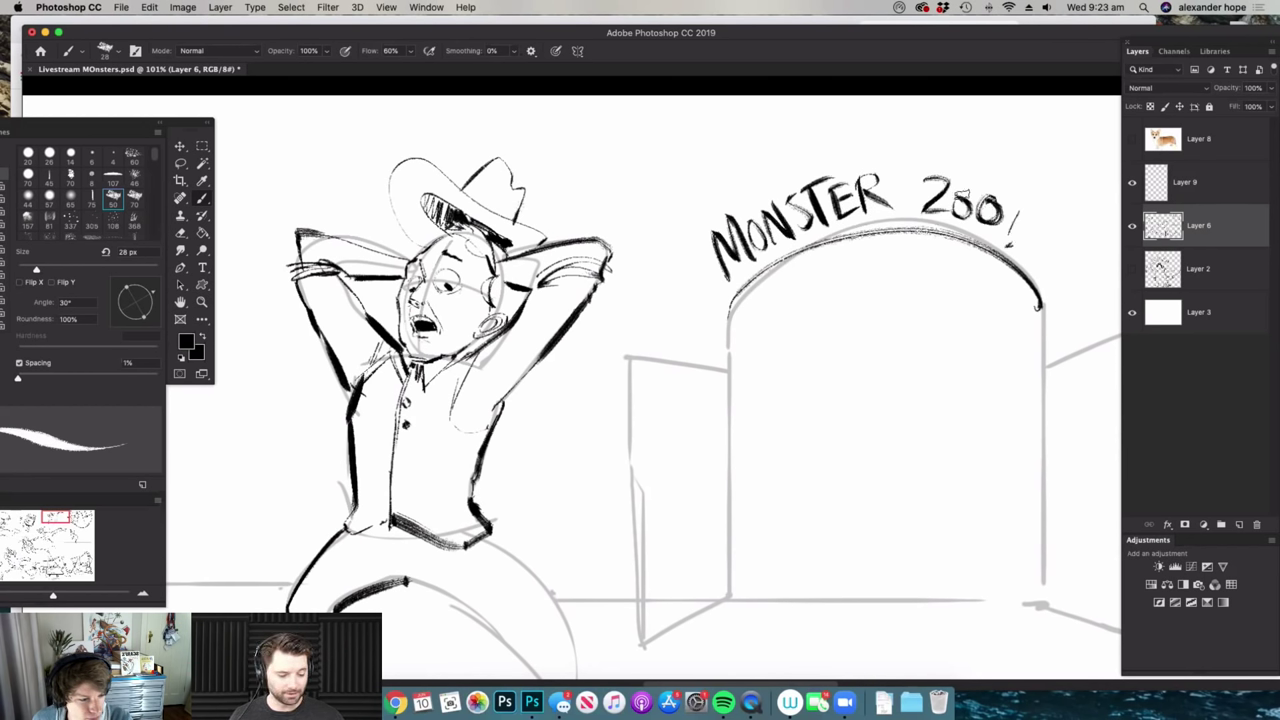
- Frame the lettering with a curved sign border, redoing its upper arc, and add end posts and small bulbs
{"action": "left_click_drag", "start_coordinate": [688, 236], "coordinate": [920, 171]}
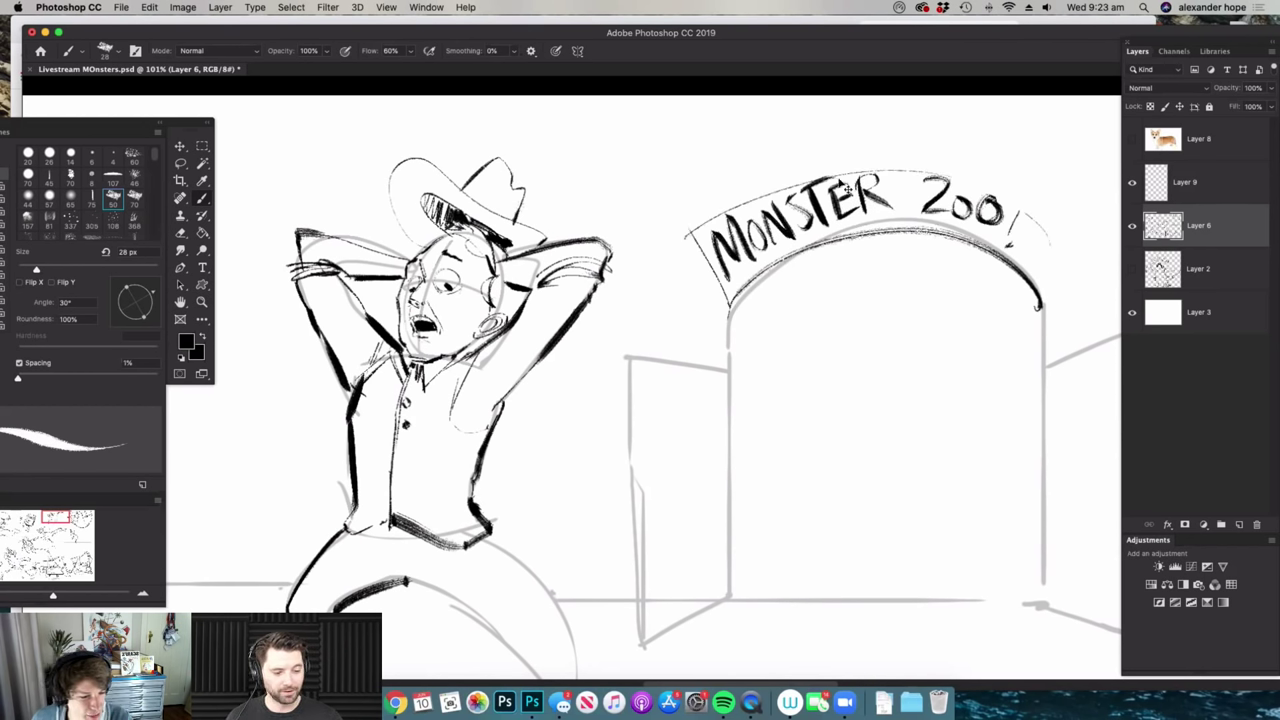
{"action": "key", "text": "super+z"}
{"action": "mouse_move", "coordinate": [684, 236]}
{"action": "left_mouse_down"}
{"action": "mouse_move", "coordinate": [752, 184]}
{"action": "mouse_move", "coordinate": [1020, 193]}
{"action": "mouse_move", "coordinate": [1036, 236]}
{"action": "left_mouse_up"}
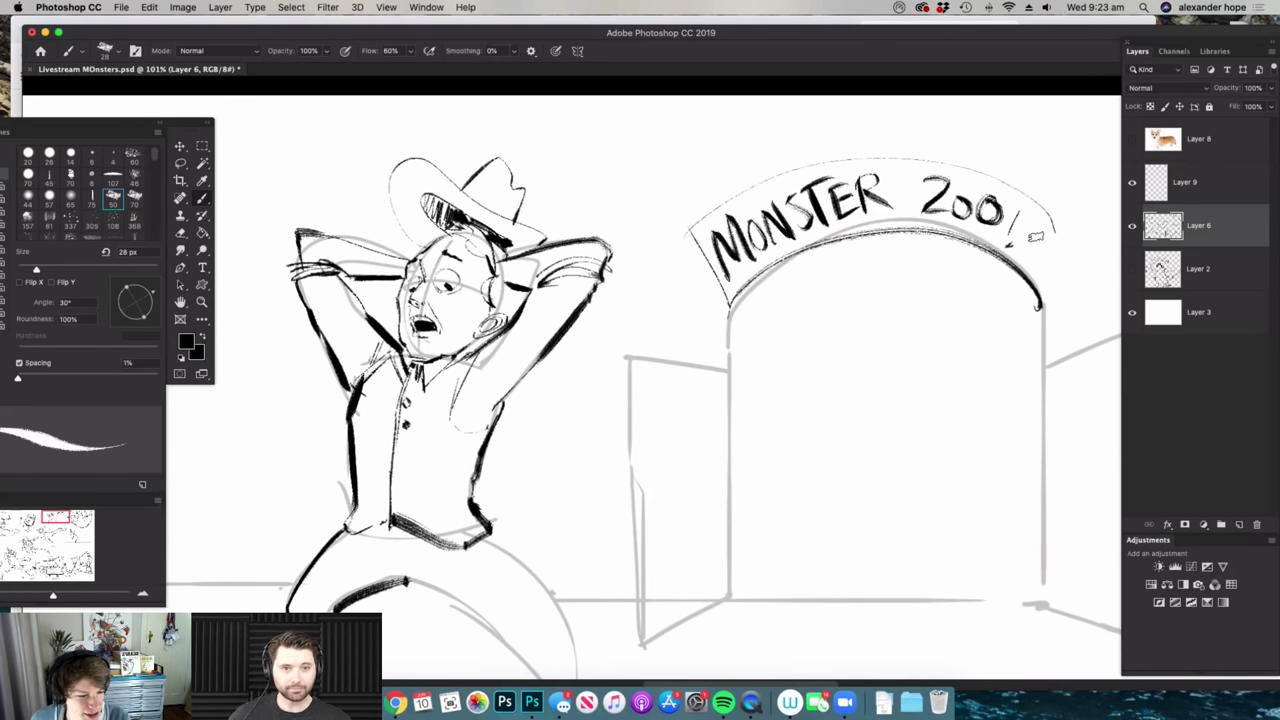
{"action": "left_click_drag", "start_coordinate": [733, 303], "coordinate": [684, 226]}
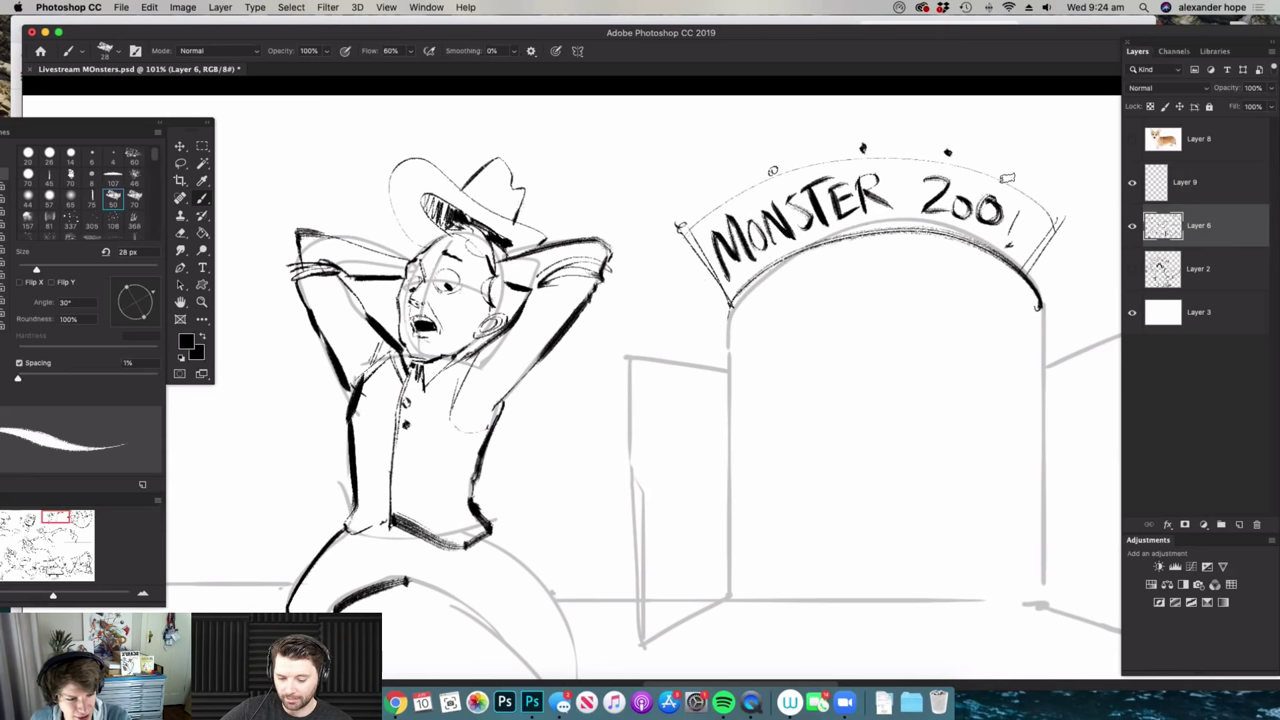
- Ink the gateway's straight sides and double threshold line, and outline the open door nearest the figure
{"action": "left_click_drag", "start_coordinate": [1040, 313], "coordinate": [1040, 598]}
{"action": "mouse_move", "coordinate": [730, 312]}
{"action": "left_mouse_down"}
{"action": "mouse_move", "coordinate": [743, 579]}
{"action": "mouse_move", "coordinate": [728, 594]}
{"action": "mouse_move", "coordinate": [1040, 599]}
{"action": "left_mouse_up"}
{"action": "key", "text": "z"}
{"action": "left_click_drag", "start_coordinate": [850, 429], "coordinate": [765, 429]}
{"action": "left_click_drag", "start_coordinate": [939, 491], "coordinate": [993, 488]}
{"action": "key", "text": "b"}
{"action": "left_click_drag", "start_coordinate": [636, 487], "coordinate": [954, 486]}
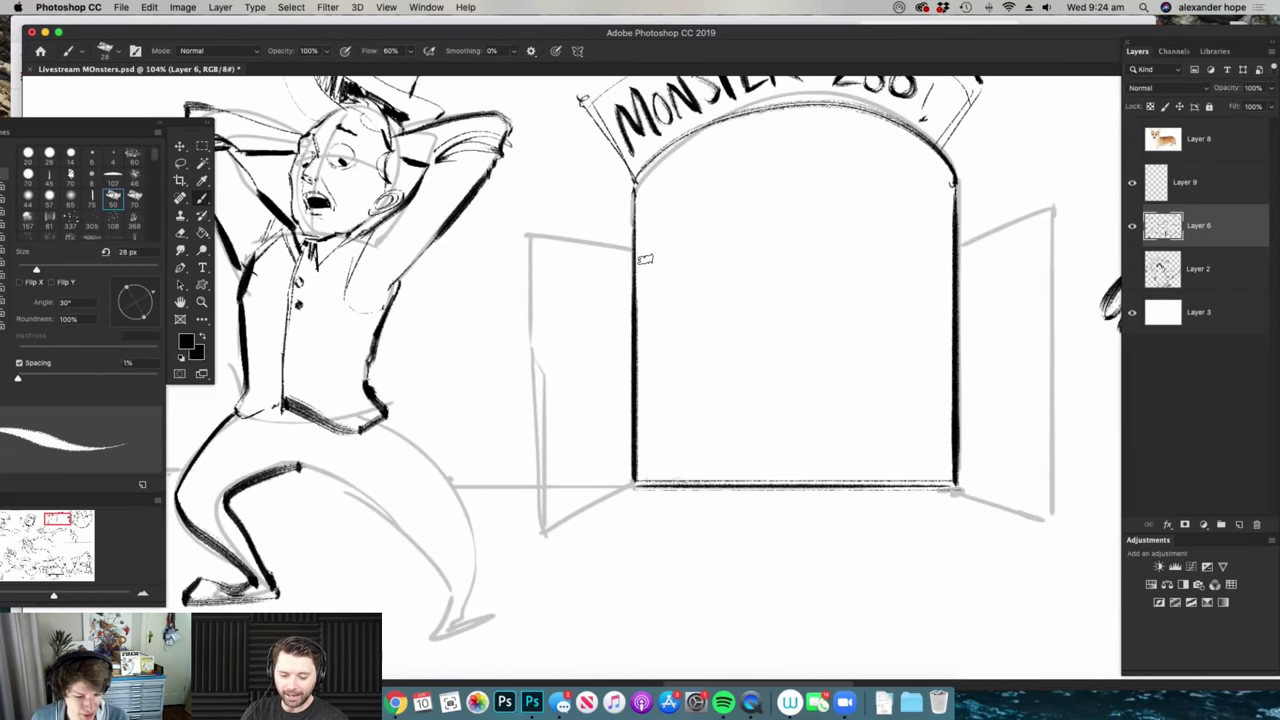
{"action": "mouse_move", "coordinate": [631, 245]}
{"action": "left_mouse_down"}
{"action": "mouse_move", "coordinate": [515, 210]}
{"action": "mouse_move", "coordinate": [508, 223]}
{"action": "mouse_move", "coordinate": [534, 538]}
{"action": "left_mouse_up"}
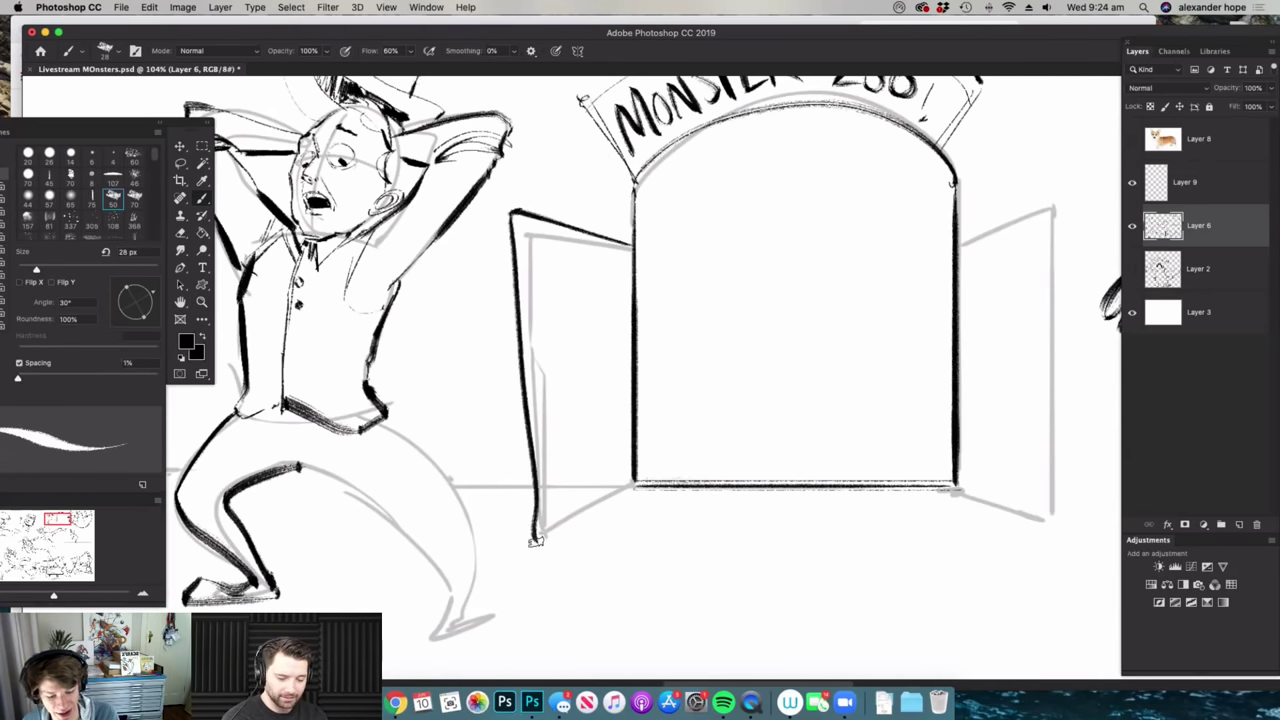
- Undo the last left-door stroke and ink the outlines of both open doors beside the zoo archway
{"action": "key", "text": "super+z"}
{"action": "mouse_move", "coordinate": [513, 213]}
{"action": "left_mouse_down"}
{"action": "mouse_move", "coordinate": [531, 520]}
{"action": "mouse_move", "coordinate": [526, 540]}
{"action": "mouse_move", "coordinate": [512, 537]}
{"action": "mouse_move", "coordinate": [634, 486]}
{"action": "left_mouse_up"}
{"action": "left_click_drag", "start_coordinate": [642, 442], "coordinate": [545, 440]}
{"action": "mouse_move", "coordinate": [951, 374]}
{"action": "left_mouse_down"}
{"action": "mouse_move", "coordinate": [854, 277]}
{"action": "mouse_move", "coordinate": [947, 246]}
{"action": "mouse_move", "coordinate": [952, 507]}
{"action": "left_mouse_up"}
{"action": "left_click_drag", "start_coordinate": [858, 480], "coordinate": [958, 510]}
{"action": "mouse_move", "coordinate": [935, 436]}
{"action": "left_mouse_down"}
{"action": "mouse_move", "coordinate": [620, 478]}
{"action": "mouse_move", "coordinate": [770, 462]}
{"action": "left_mouse_up"}
- Ink the man's outstretched leg and shoe, and sketch wavy path lines leading away from the archway
{"action": "mouse_move", "coordinate": [552, 388]}
{"action": "left_mouse_down"}
{"action": "mouse_move", "coordinate": [655, 590]}
{"action": "mouse_move", "coordinate": [703, 577]}
{"action": "mouse_move", "coordinate": [606, 617]}
{"action": "mouse_move", "coordinate": [471, 431]}
{"action": "mouse_move", "coordinate": [455, 430]}
{"action": "left_mouse_up"}
{"action": "key", "text": "z"}
{"action": "left_click_drag", "start_coordinate": [698, 375], "coordinate": [666, 400]}
{"action": "left_click_drag", "start_coordinate": [843, 402], "coordinate": [779, 388]}
{"action": "left_click_drag", "start_coordinate": [908, 482], "coordinate": [930, 480]}
{"action": "left_click_drag", "start_coordinate": [789, 386], "coordinate": [733, 459]}
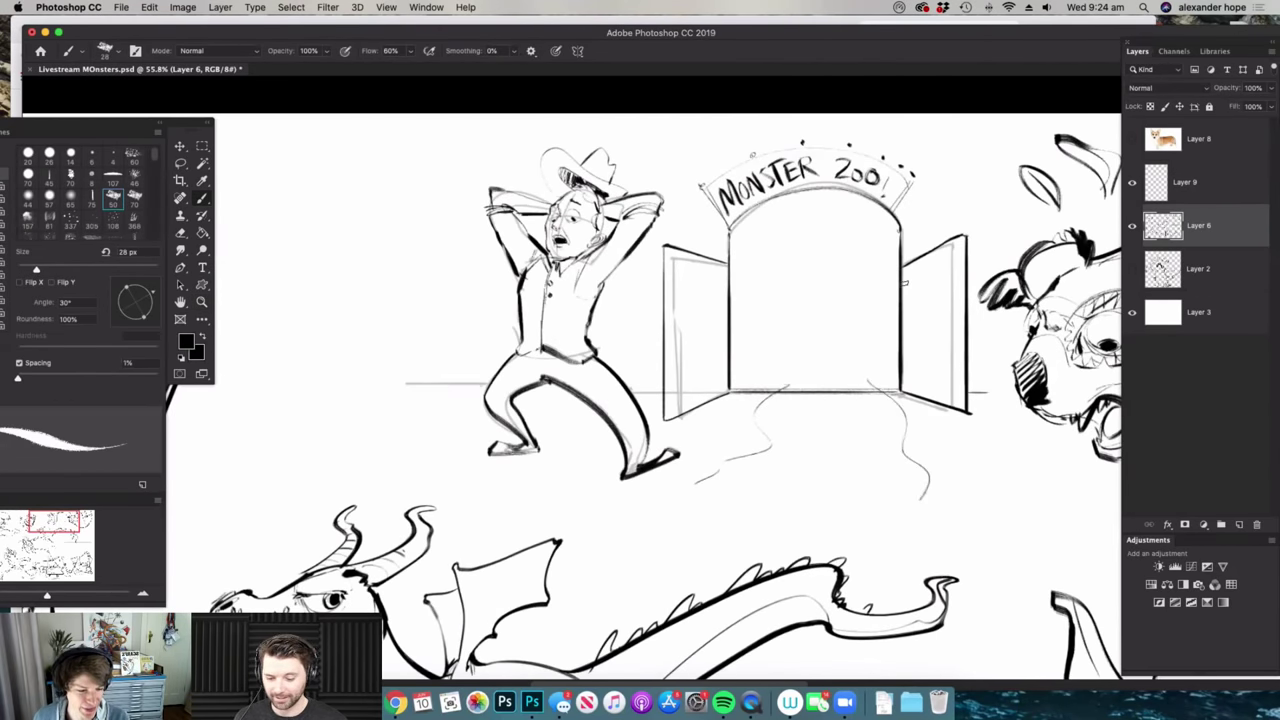
- Draw thin vertical plank lines down both open doors of the zoo gate
{"action": "left_click_drag", "start_coordinate": [918, 266], "coordinate": [930, 394]}
{"action": "left_click_drag", "start_coordinate": [949, 260], "coordinate": [946, 390]}
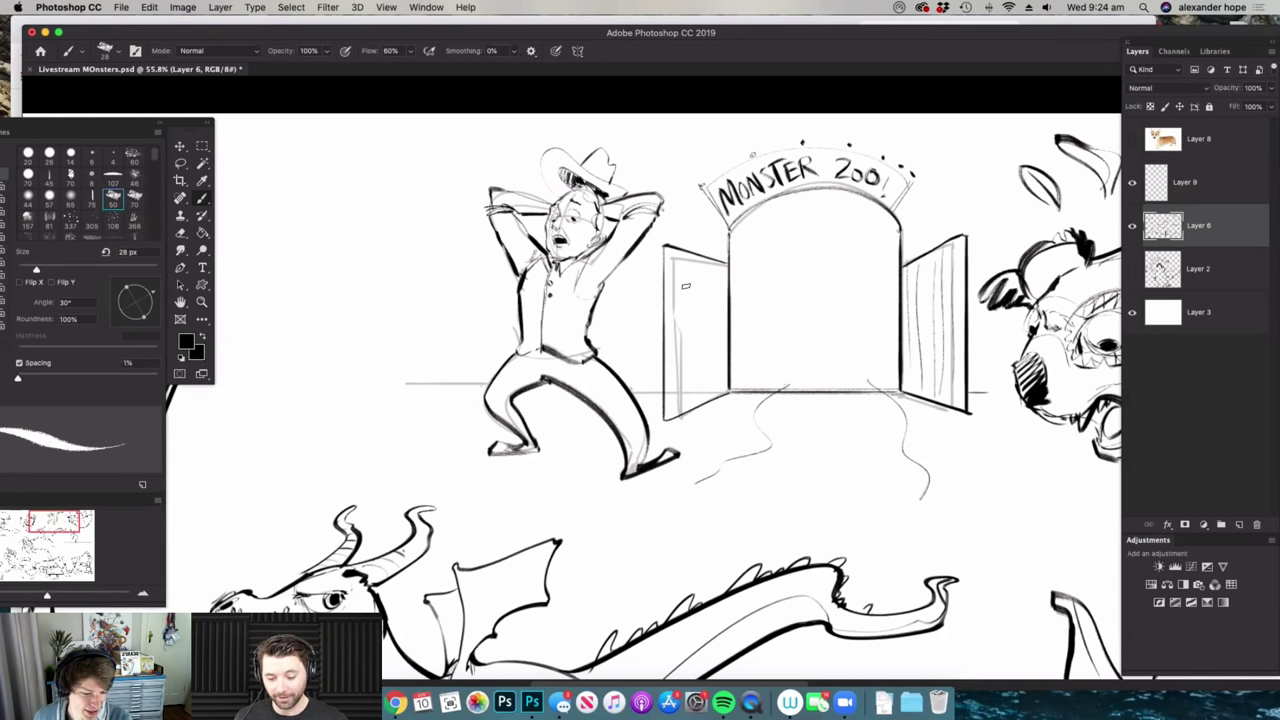
{"action": "left_click_drag", "start_coordinate": [676, 396], "coordinate": [686, 318]}
{"action": "mouse_move", "coordinate": [688, 262]}
{"action": "left_mouse_down"}
{"action": "mouse_move", "coordinate": [694, 400]}
{"action": "mouse_move", "coordinate": [708, 398]}
{"action": "left_mouse_up"}
{"action": "mouse_move", "coordinate": [713, 268]}
{"action": "left_mouse_down"}
{"action": "mouse_move", "coordinate": [713, 334]}
{"action": "mouse_move", "coordinate": [903, 322]}
{"action": "mouse_move", "coordinate": [950, 332]}
{"action": "left_mouse_up"}
- Delete the faint sketch layer, Layer 9
{"action": "key", "text": "z"}
{"action": "left_click_drag", "start_coordinate": [878, 312], "coordinate": [902, 320]}
{"action": "key", "text": "b"}
{"action": "key", "text": "z"}
{"action": "mouse_move", "coordinate": [767, 330]}
{"action": "left_mouse_down"}
{"action": "mouse_move", "coordinate": [863, 289]}
{"action": "mouse_move", "coordinate": [844, 322]}
{"action": "left_mouse_up"}
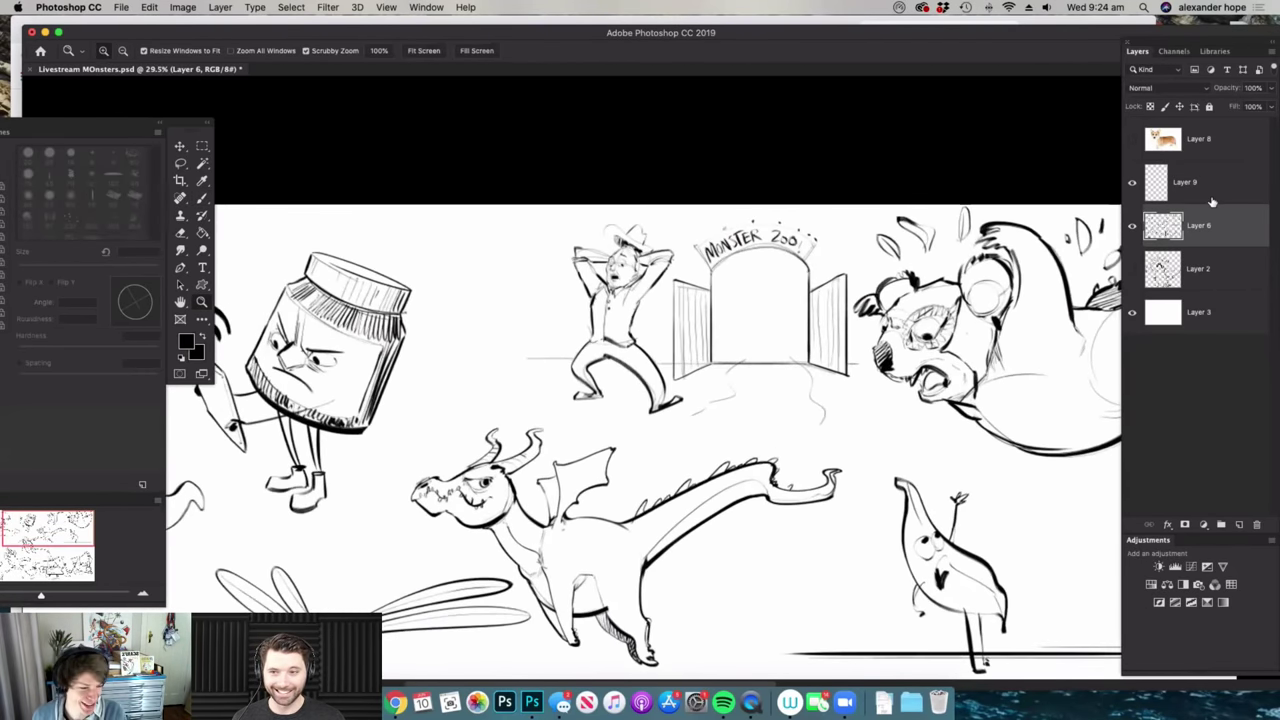
{"action": "key", "text": "b"}
{"action": "left_click", "coordinate": [1212, 202]}
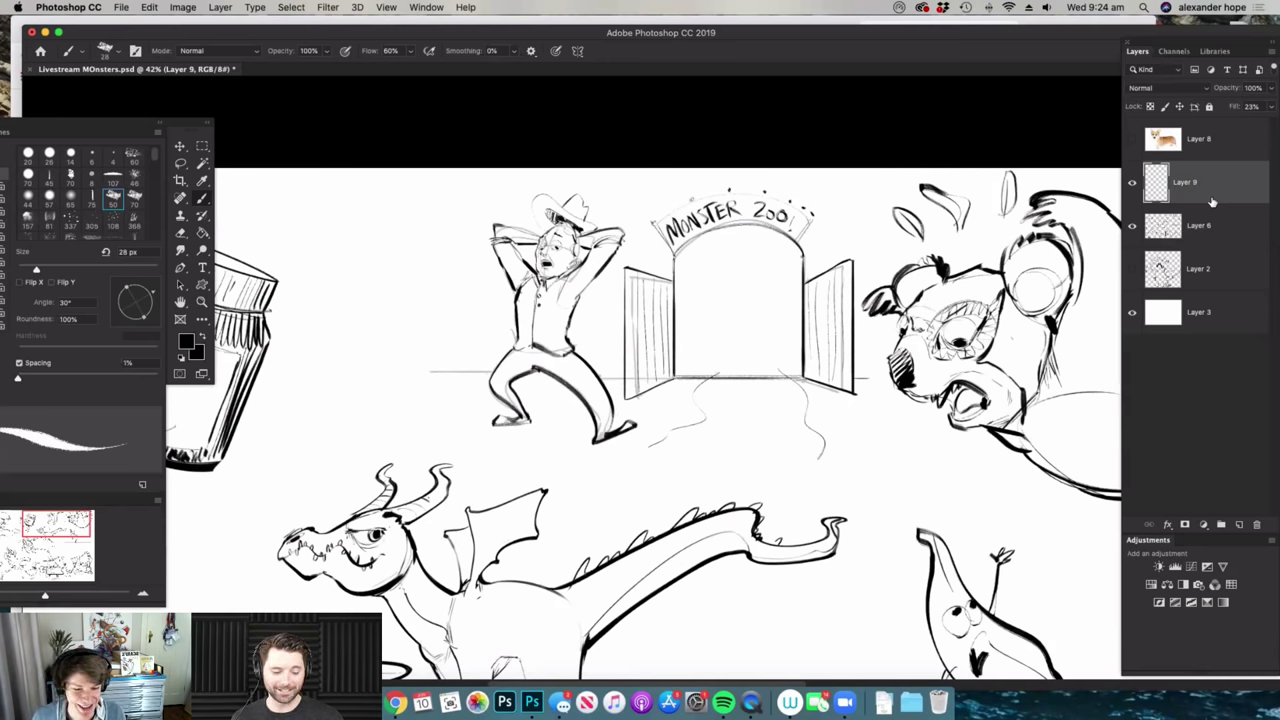
{"action": "key", "text": "Delete"}
- Extend the canvas to the right of the creature drawings with the Crop tool to make room for more sketches
{"action": "key", "text": "z"}
{"action": "mouse_move", "coordinate": [819, 400]}
{"action": "left_mouse_down"}
{"action": "mouse_move", "coordinate": [738, 376]}
{"action": "mouse_move", "coordinate": [752, 375]}
{"action": "mouse_move", "coordinate": [668, 373]}
{"action": "left_mouse_up"}
{"action": "key", "text": "b"}
{"action": "key", "text": "z"}
{"action": "left_click_drag", "start_coordinate": [868, 374], "coordinate": [942, 380]}
{"action": "key", "text": "c"}
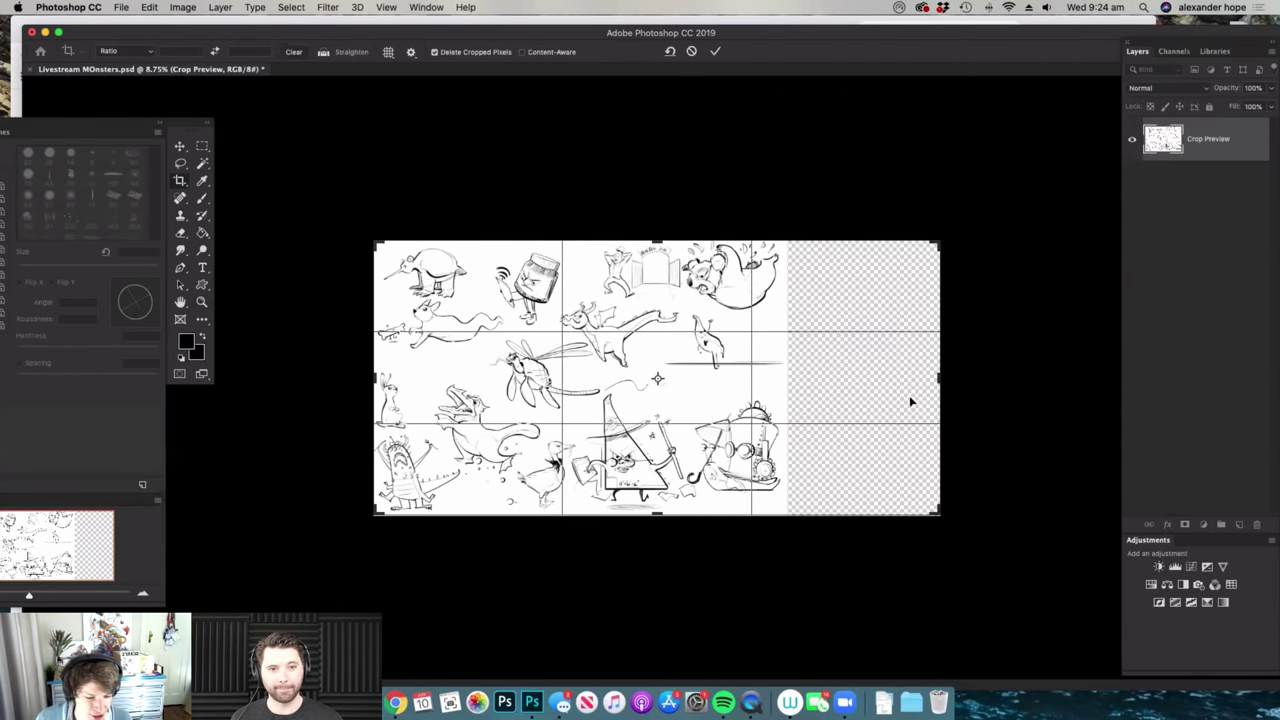
{"action": "key", "text": "Return"}
- Fill the transparent extension of the background on Layer 3 with white
{"action": "key", "text": "z"}
{"action": "left_click_drag", "start_coordinate": [934, 338], "coordinate": [1163, 268]}
{"action": "key", "text": "super+0"}
{"action": "left_click", "coordinate": [1163, 268]}
{"action": "key", "text": "g"}
{"action": "key", "text": "x"}
{"action": "left_click", "coordinate": [988, 351]}
{"action": "left_click_drag", "start_coordinate": [969, 335], "coordinate": [1010, 330], "text": "super"}
- Add a new layer above Layer 6, switch to a full-screen view and ready the Brush over the blank area
{"action": "left_click", "coordinate": [1200, 183]}
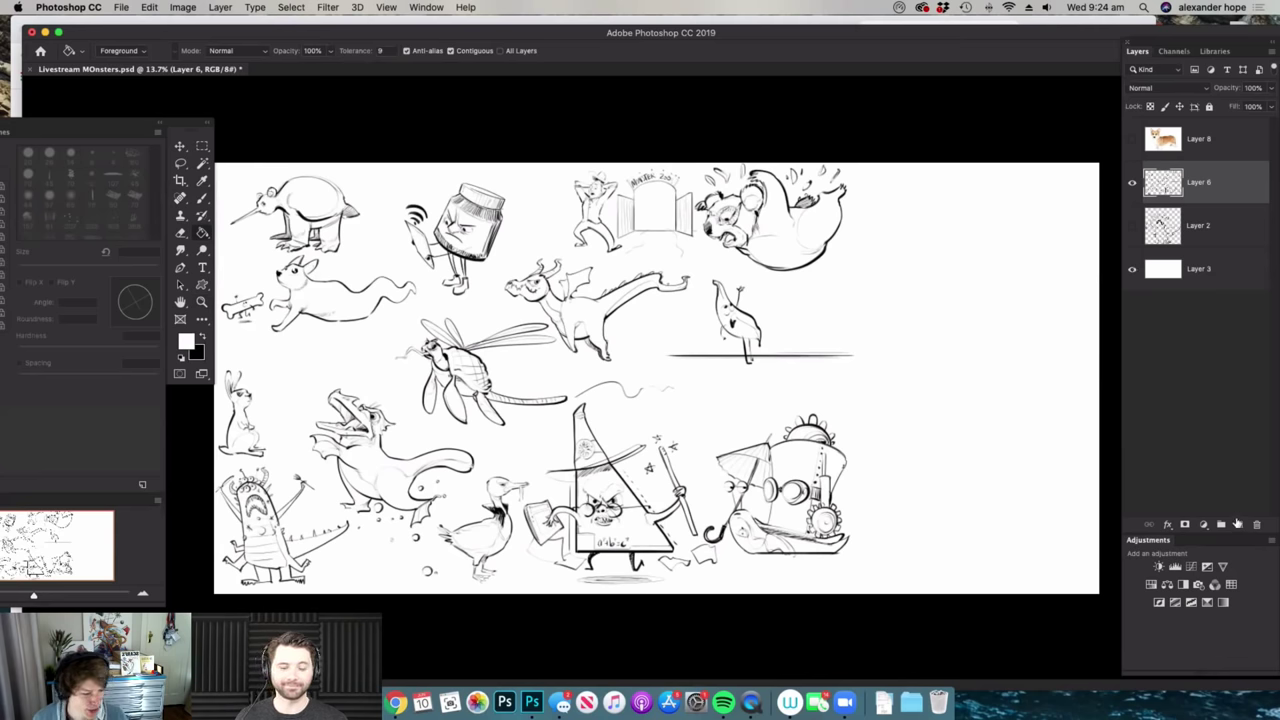
{"action": "left_click", "coordinate": [1237, 522]}
{"action": "scroll", "coordinate": [943, 357], "scroll_direction": "down", "scroll_amount": 3}
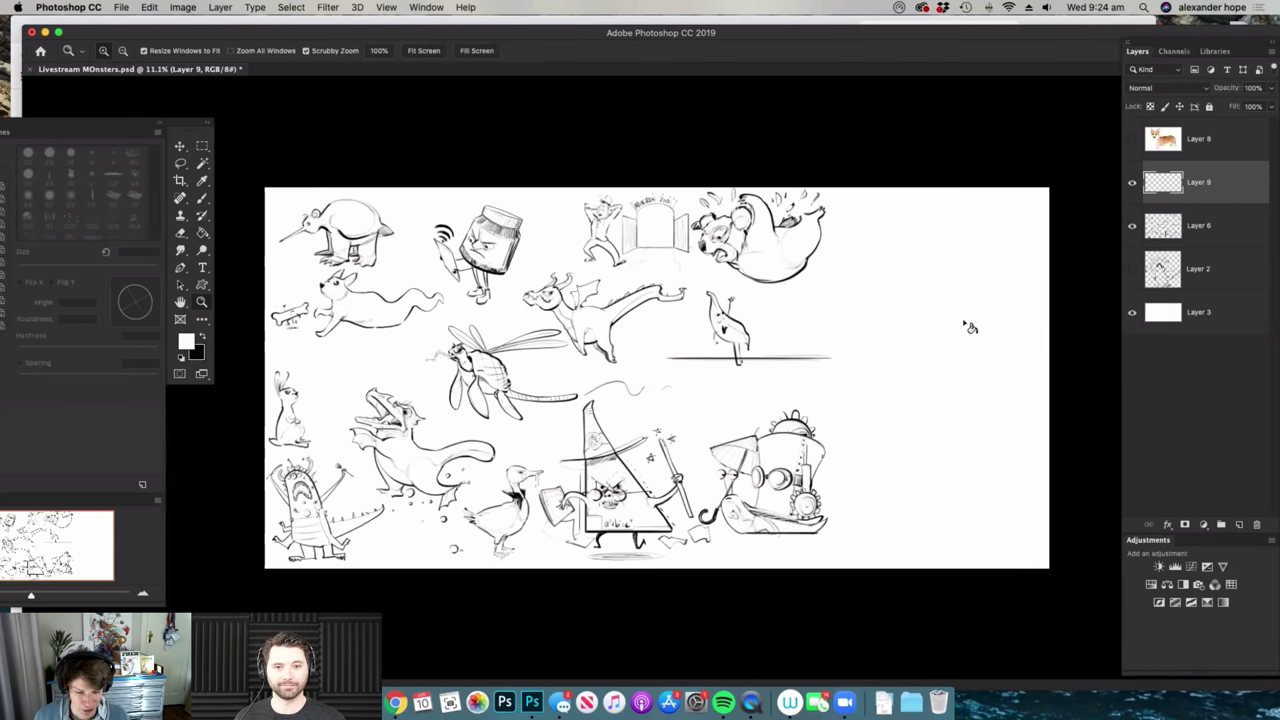
{"action": "left_click_drag", "start_coordinate": [965, 323], "coordinate": [974, 318], "text": "super"}
{"action": "key", "text": "f"}
{"action": "left_click_drag", "start_coordinate": [970, 204], "coordinate": [1060, 208], "text": "super"}
{"action": "scroll", "coordinate": [866, 163], "scroll_direction": "down", "scroll_amount": 2}
{"action": "scroll", "coordinate": [872, 167], "scroll_direction": "up", "scroll_amount": 4}
{"action": "key", "text": "b"}
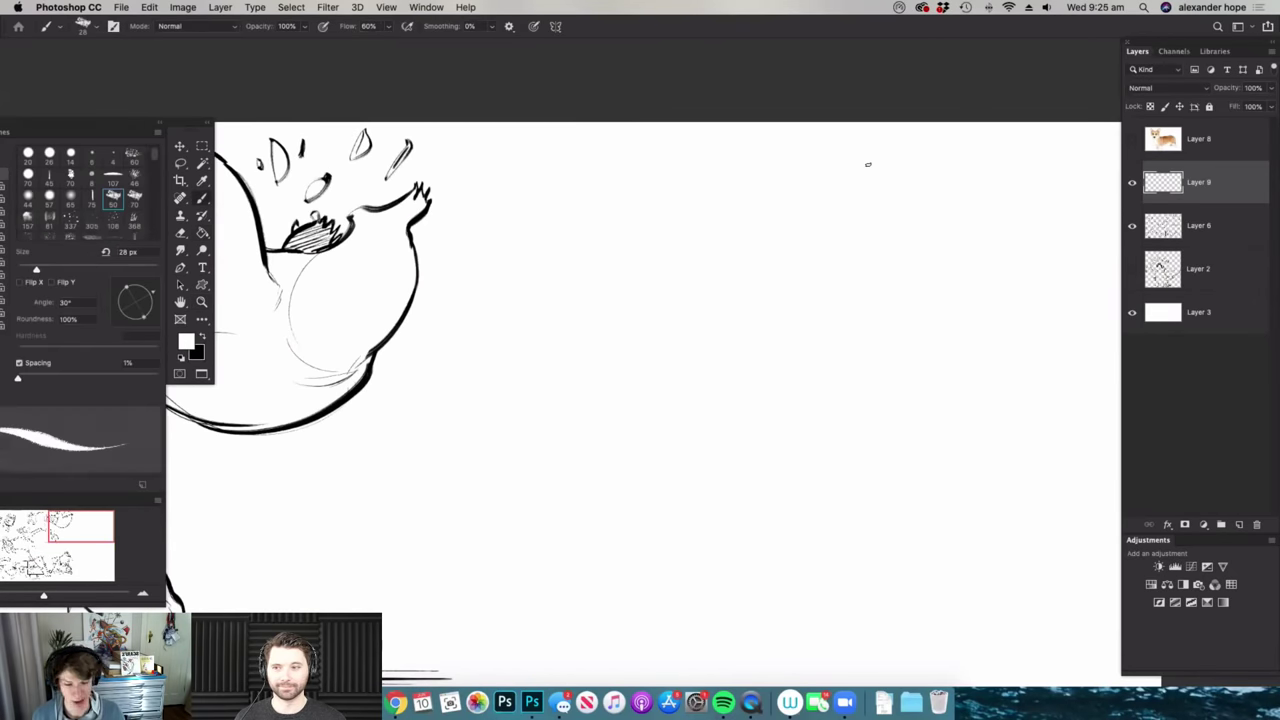
{"action": "scroll", "coordinate": [691, 283], "scroll_direction": "down", "scroll_amount": 3}
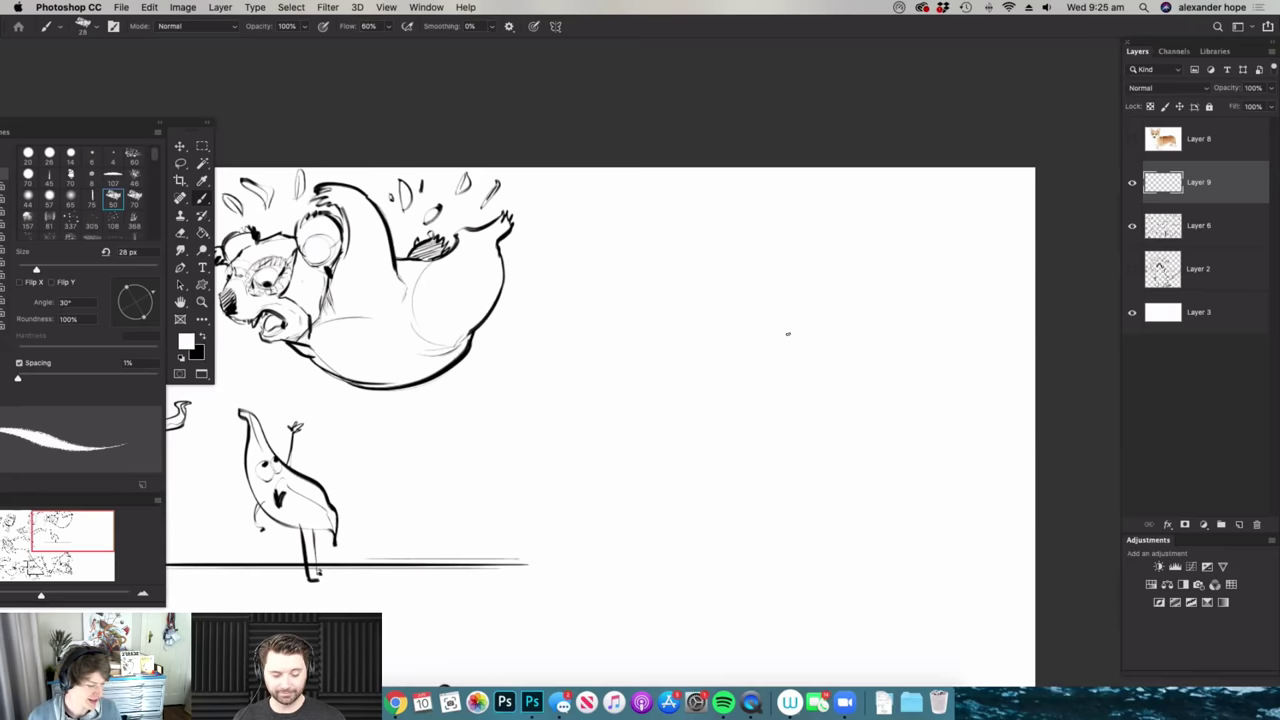
{"action": "key", "text": "z"}
{"action": "left_click_drag", "start_coordinate": [863, 327], "coordinate": [862, 334]}
{"action": "key", "text": "b"}
{"action": "key", "text": "z"}
{"action": "left_click_drag", "start_coordinate": [893, 275], "coordinate": [795, 296]}
{"action": "left_click_drag", "start_coordinate": [688, 471], "coordinate": [706, 469]}
{"action": "key", "text": "b"}
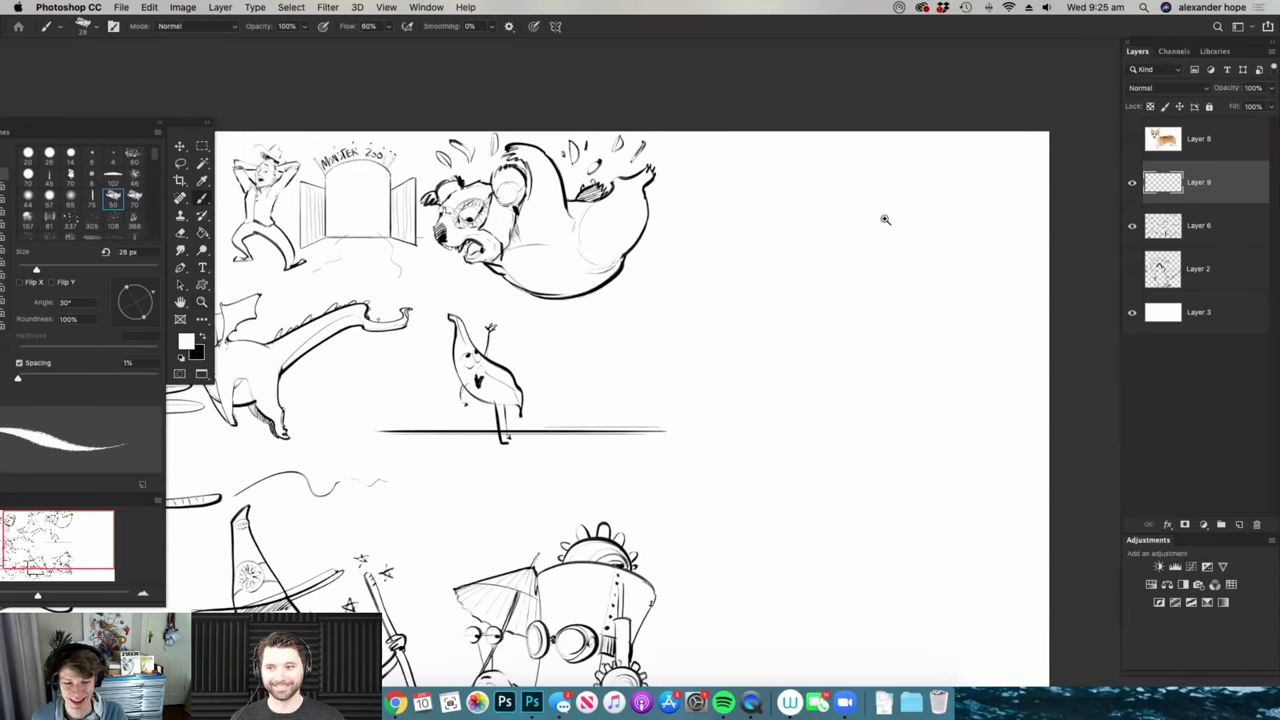
{"action": "key", "text": "z"}
{"action": "mouse_move", "coordinate": [908, 237]}
{"action": "left_mouse_down"}
{"action": "mouse_move", "coordinate": [983, 263]}
{"action": "mouse_move", "coordinate": [988, 283]}
{"action": "left_mouse_up"}
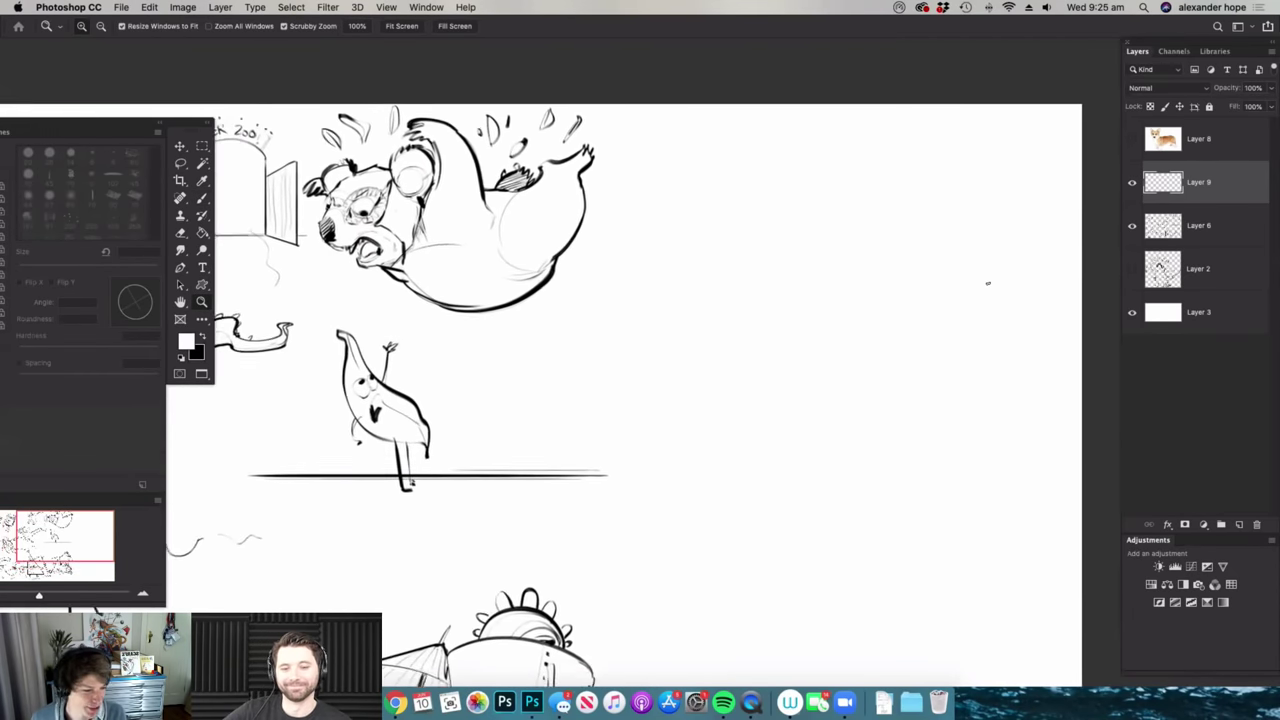
{"action": "key", "text": "b"}
{"action": "key", "text": "z"}
{"action": "mouse_move", "coordinate": [889, 284]}
{"action": "left_mouse_down"}
{"action": "mouse_move", "coordinate": [856, 297]}
{"action": "mouse_move", "coordinate": [820, 366]}
{"action": "mouse_move", "coordinate": [746, 323]}
{"action": "left_mouse_up"}
{"action": "key", "text": "space"}
{"action": "mouse_move", "coordinate": [863, 329]}
{"action": "left_mouse_down"}
{"action": "mouse_move", "coordinate": [800, 357]}
{"action": "mouse_move", "coordinate": [856, 344]}
{"action": "left_mouse_up"}
{"action": "key", "text": "space"}
{"action": "mouse_move", "coordinate": [909, 293]}
{"action": "left_mouse_down"}
{"action": "mouse_move", "coordinate": [826, 334]}
{"action": "mouse_move", "coordinate": [820, 317]}
{"action": "mouse_move", "coordinate": [797, 323]}
{"action": "mouse_move", "coordinate": [668, 405]}
{"action": "mouse_move", "coordinate": [697, 426]}
{"action": "mouse_move", "coordinate": [550, 424]}
{"action": "left_mouse_up"}
{"action": "key", "text": "z"}
{"action": "left_click_drag", "start_coordinate": [709, 149], "coordinate": [709, 149]}
{"action": "key", "text": "h"}
{"action": "key", "text": "super+space"}
{"action": "left_click_drag", "start_coordinate": [891, 233], "coordinate": [930, 268]}
{"action": "left_click_drag", "start_coordinate": [788, 329], "coordinate": [950, 358]}
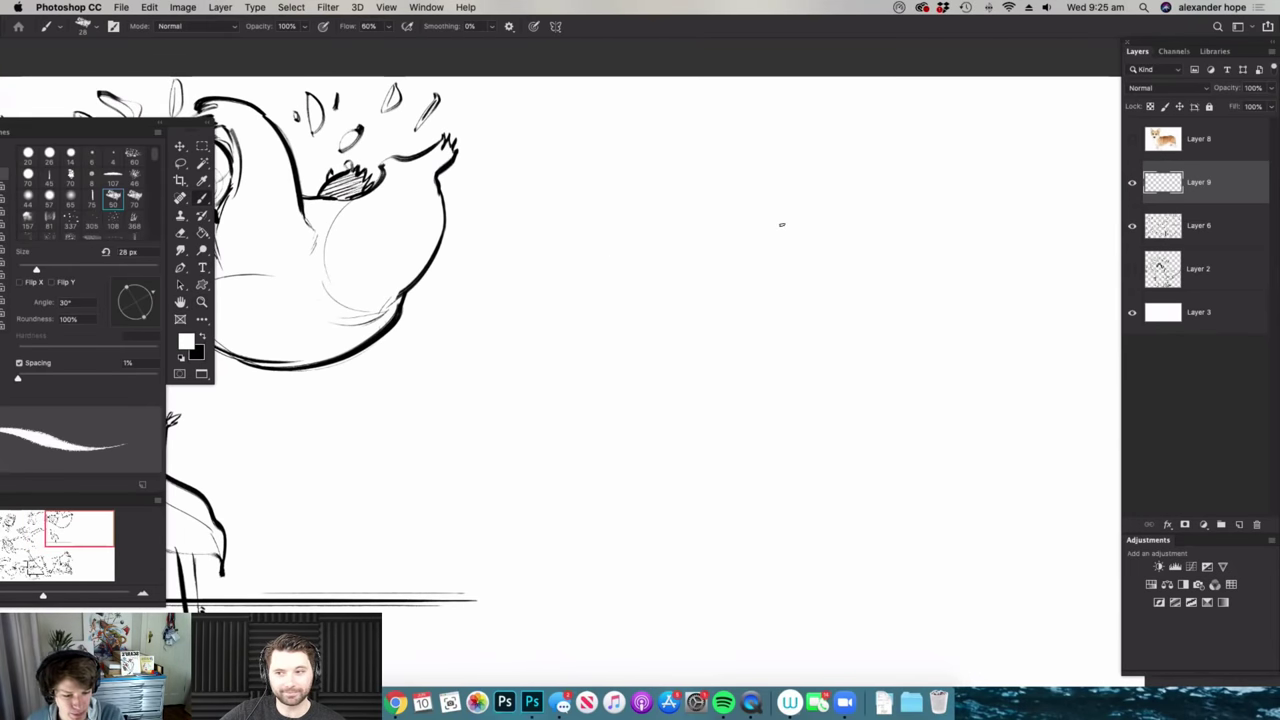
- Undo the white test stroke and set the foreground color to black (000000)
{"action": "left_click_drag", "start_coordinate": [782, 225], "coordinate": [760, 229]}
{"action": "key", "text": "super+z"}
{"action": "key", "text": "n"}
{"action": "left_click_drag", "start_coordinate": [763, 480], "coordinate": [711, 521]}
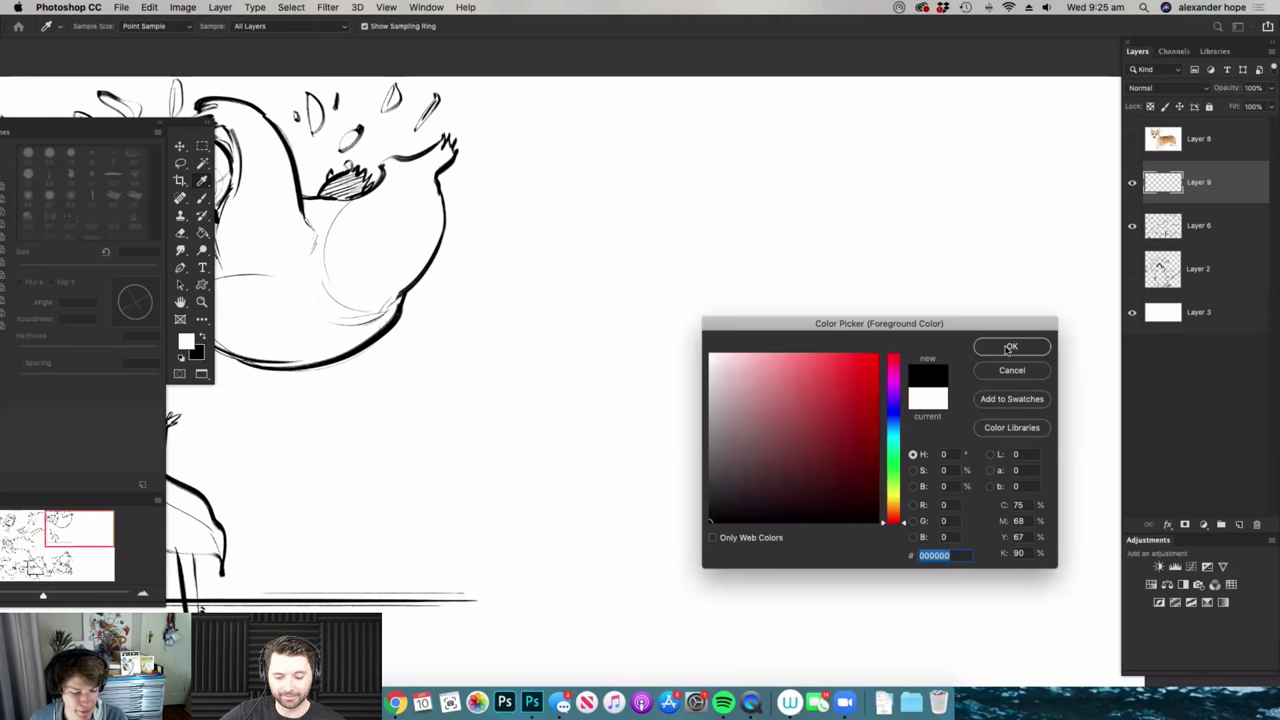
{"action": "left_click", "coordinate": [1009, 348]}
- Draw the four-sided front face of a computer monitor in perspective in the blank area beside the falling bear
{"action": "left_click_drag", "start_coordinate": [550, 335], "coordinate": [757, 296]}
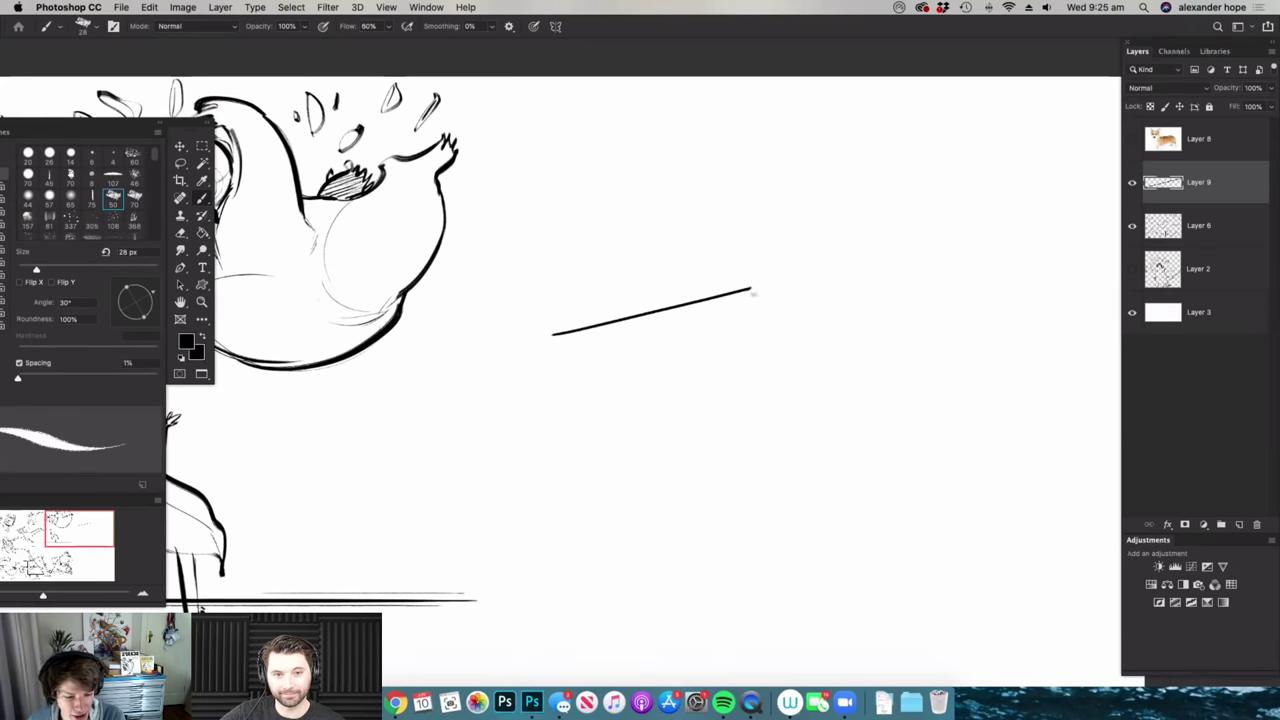
{"action": "key", "text": "z"}
{"action": "left_click_drag", "start_coordinate": [671, 511], "coordinate": [747, 354]}
{"action": "left_click_drag", "start_coordinate": [766, 244], "coordinate": [766, 548]}
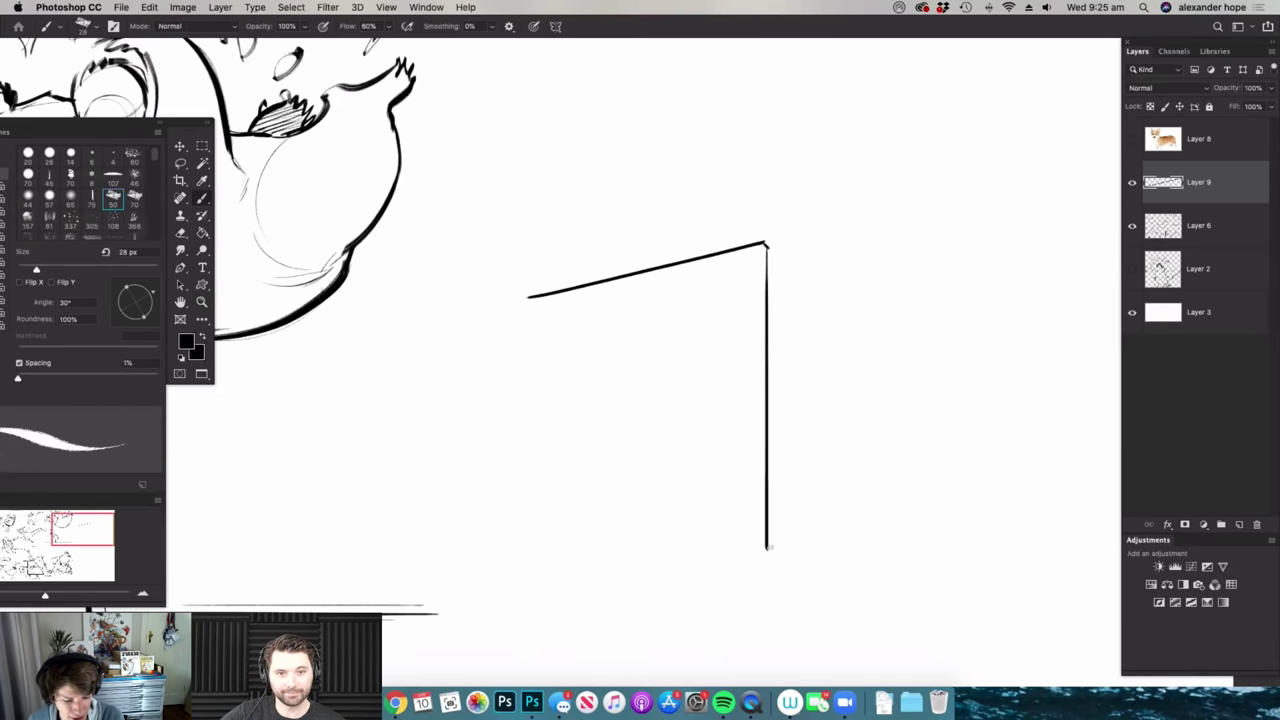
{"action": "left_click_drag", "start_coordinate": [526, 298], "coordinate": [526, 470]}
{"action": "left_click_drag", "start_coordinate": [529, 518], "coordinate": [772, 548]}
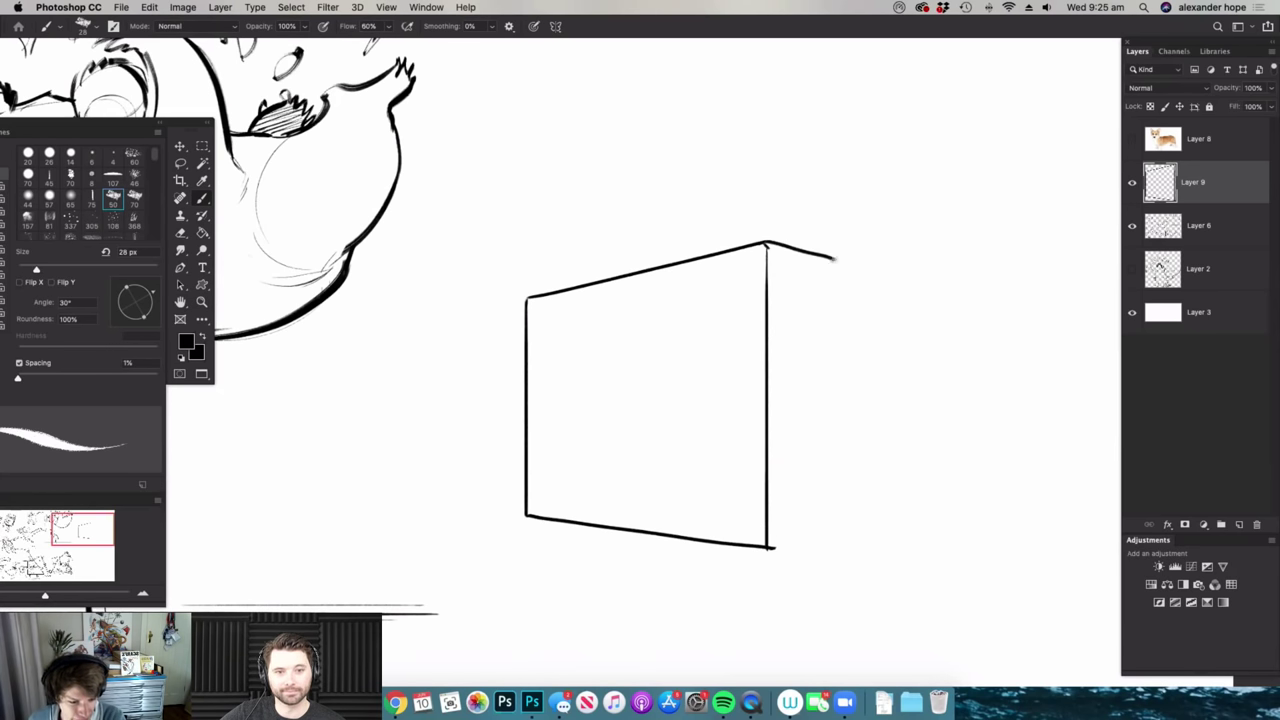
- Draw the monitor's narrow side face and clean up its lower corner
{"action": "scroll", "coordinate": [823, 374], "scroll_direction": "up", "scroll_amount": 2}
{"action": "left_click_drag", "start_coordinate": [836, 242], "coordinate": [835, 556]}
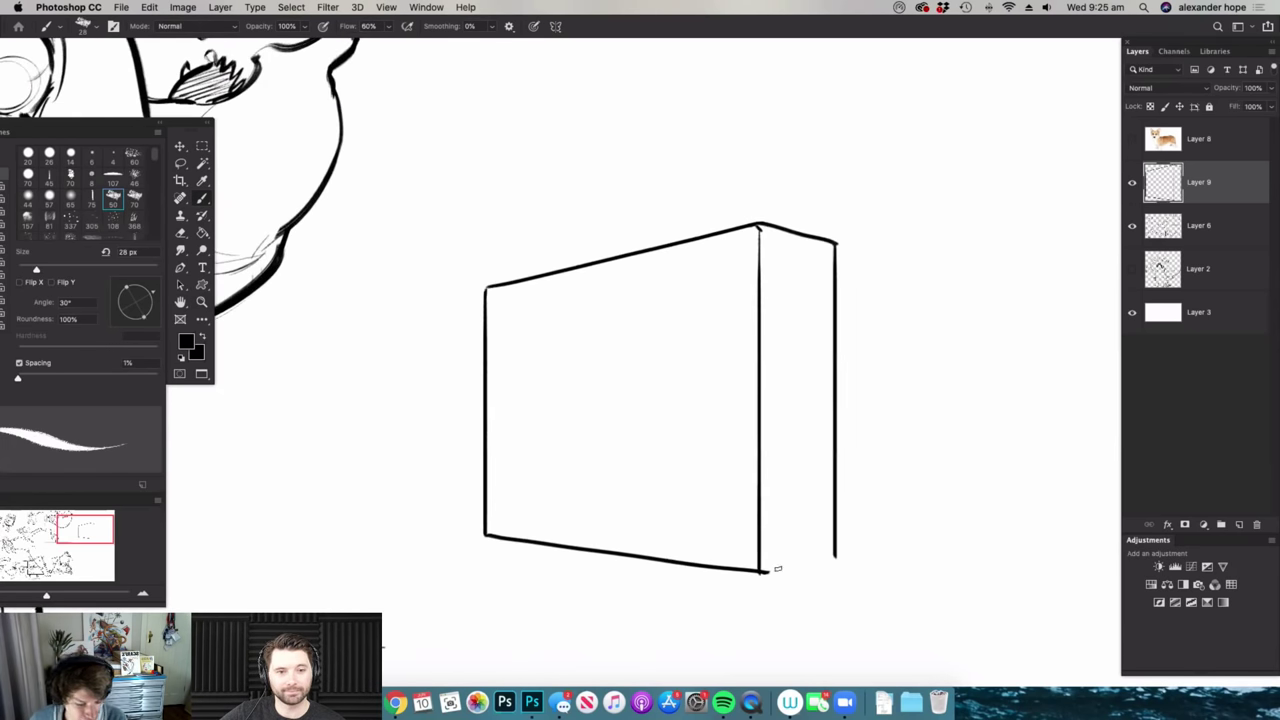
{"action": "key", "text": "e"}
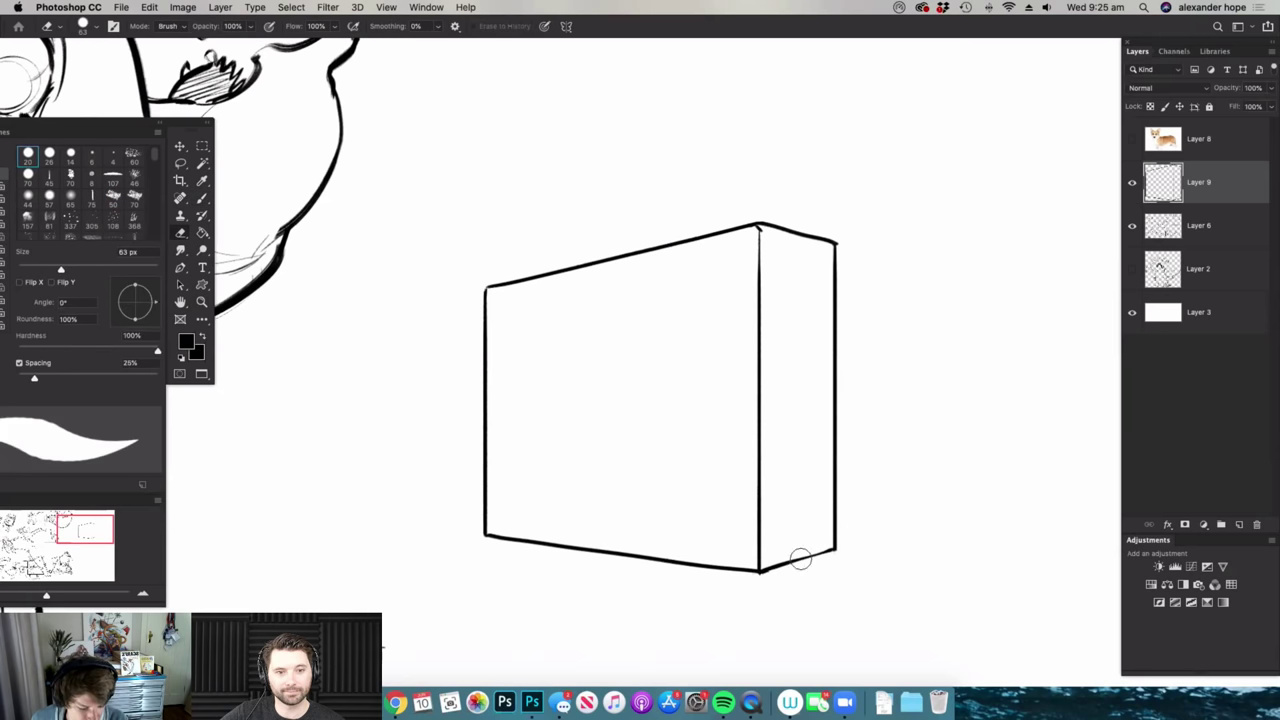
{"action": "key", "text": "b"}
{"action": "scroll", "coordinate": [829, 564], "scroll_direction": "up", "scroll_amount": 2}
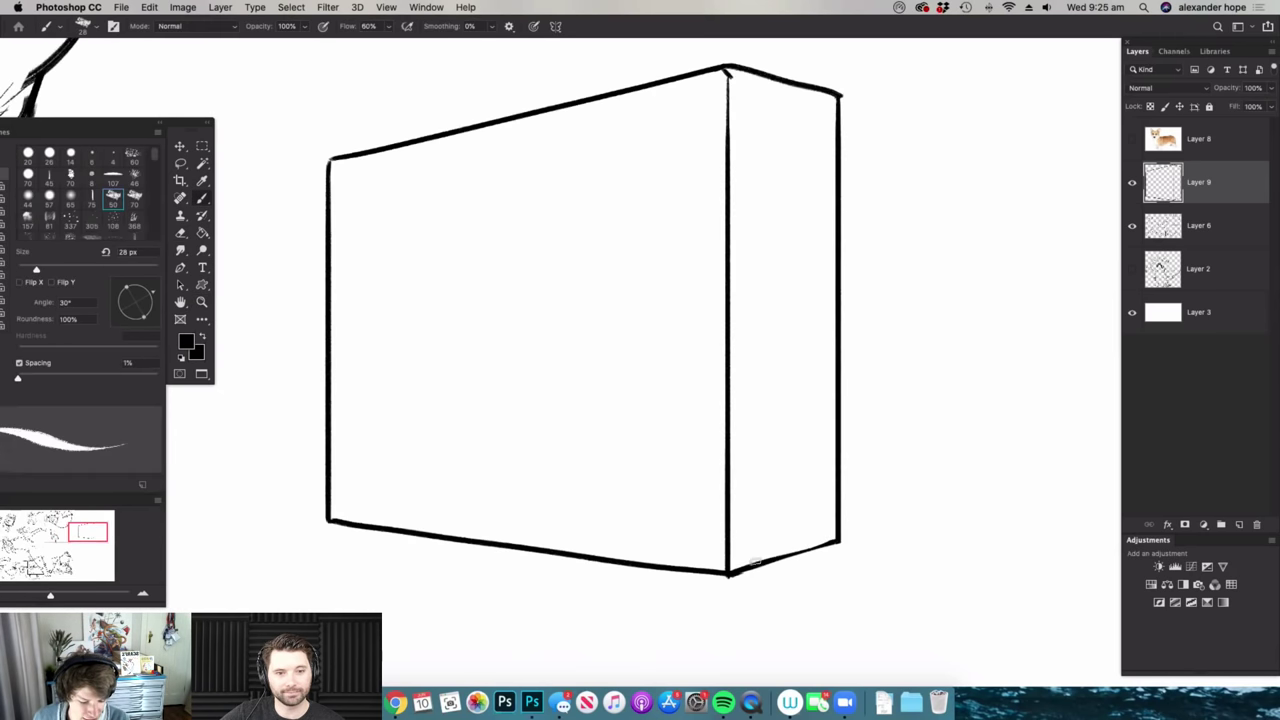
{"action": "scroll", "coordinate": [763, 531], "scroll_direction": "down", "scroll_amount": 2}
{"action": "scroll", "coordinate": [966, 389], "scroll_direction": "up", "scroll_amount": 2}
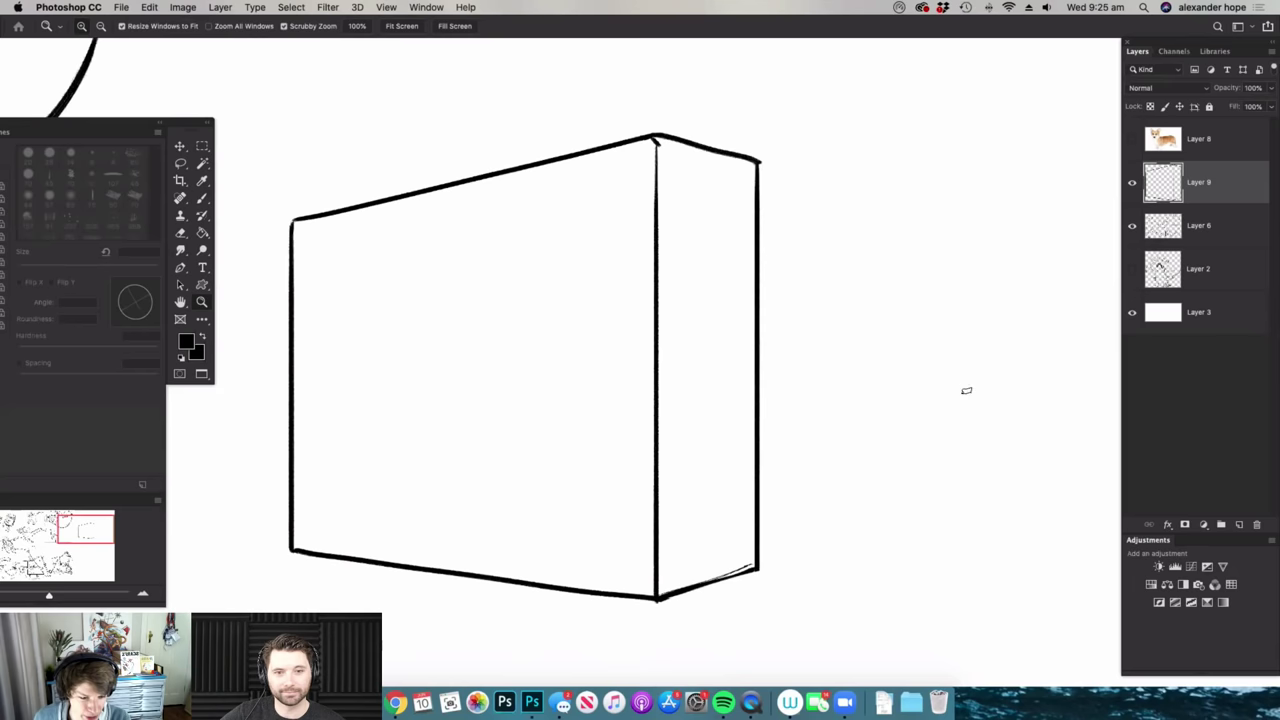
- Draw the tapered rear housing extending behind the monitor's side face
{"action": "right_click", "coordinate": [779, 213]}
{"action": "left_click_drag", "start_coordinate": [862, 240], "coordinate": [868, 240]}
{"action": "left_click", "coordinate": [869, 200]}
{"action": "mouse_move", "coordinate": [761, 206]}
{"action": "left_mouse_down"}
{"action": "mouse_move", "coordinate": [955, 278]}
{"action": "mouse_move", "coordinate": [941, 489]}
{"action": "mouse_move", "coordinate": [760, 548]}
{"action": "left_mouse_up"}
{"action": "key", "text": "z"}
{"action": "mouse_move", "coordinate": [823, 443]}
{"action": "left_mouse_down"}
{"action": "mouse_move", "coordinate": [789, 449]}
{"action": "mouse_move", "coordinate": [631, 399]}
{"action": "mouse_move", "coordinate": [664, 396]}
{"action": "left_mouse_up"}
{"action": "key", "text": "b"}
- Draw the inner bezel and the curved screen outline inside the monitor's front face
{"action": "mouse_move", "coordinate": [444, 274]}
{"action": "left_mouse_down"}
{"action": "mouse_move", "coordinate": [732, 205]}
{"action": "mouse_move", "coordinate": [733, 531]}
{"action": "left_mouse_up"}
{"action": "mouse_move", "coordinate": [661, 574]}
{"action": "left_mouse_down"}
{"action": "mouse_move", "coordinate": [451, 544]}
{"action": "mouse_move", "coordinate": [449, 274]}
{"action": "mouse_move", "coordinate": [449, 532]}
{"action": "left_mouse_up"}
{"action": "left_click_drag", "start_coordinate": [692, 361], "coordinate": [650, 360]}
{"action": "left_click_drag", "start_coordinate": [788, 445], "coordinate": [825, 445]}
{"action": "left_click_drag", "start_coordinate": [642, 363], "coordinate": [700, 369]}
{"action": "key", "text": "b"}
{"action": "key", "text": "ctrl+plus"}
{"action": "mouse_move", "coordinate": [404, 236]}
{"action": "left_mouse_down"}
{"action": "mouse_move", "coordinate": [758, 155]}
{"action": "mouse_move", "coordinate": [760, 604]}
{"action": "left_mouse_up"}
{"action": "mouse_move", "coordinate": [421, 236]}
{"action": "left_mouse_down"}
{"action": "mouse_move", "coordinate": [438, 566]}
{"action": "mouse_move", "coordinate": [476, 582]}
{"action": "mouse_move", "coordinate": [750, 606]}
{"action": "mouse_move", "coordinate": [764, 535]}
{"action": "left_mouse_up"}
{"action": "key", "text": "z"}
{"action": "left_click_drag", "start_coordinate": [685, 314], "coordinate": [615, 318]}
{"action": "left_click_drag", "start_coordinate": [823, 351], "coordinate": [760, 350]}
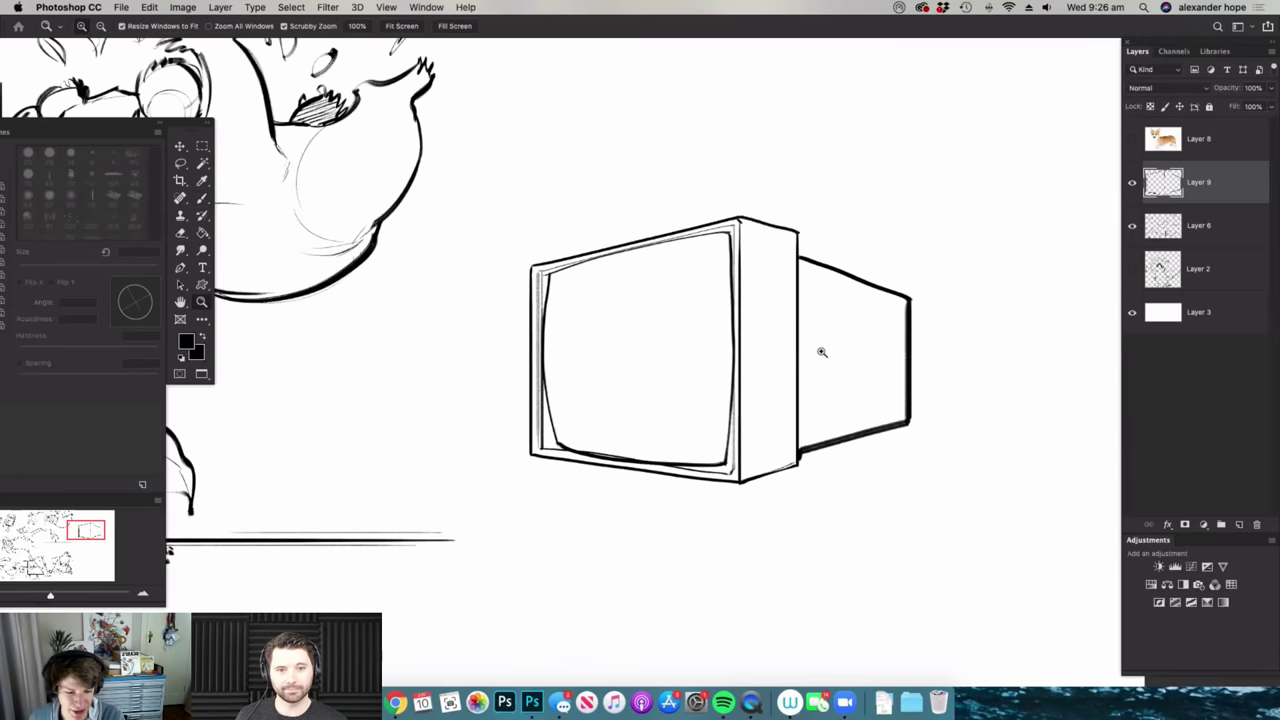
- Select the monitor's front face with a rectangular marquee, squeeze it narrower horizontally and deselect it
{"action": "key", "text": "b"}
{"action": "key", "text": "m"}
{"action": "mouse_move", "coordinate": [410, 188]}
{"action": "left_mouse_down"}
{"action": "mouse_move", "coordinate": [631, 387]}
{"action": "mouse_move", "coordinate": [719, 540]}
{"action": "left_mouse_up"}
{"action": "key", "text": "v"}
{"action": "left_click_drag", "start_coordinate": [410, 365], "coordinate": [458, 365]}
{"action": "key", "text": "Return"}
{"action": "key", "text": "m"}
{"action": "key", "text": "ctrl+d"}
- Select the whole monitor, rotate it clockwise so it tilts, reposition it and deselect it
{"action": "left_click_drag", "start_coordinate": [481, 148], "coordinate": [937, 523]}
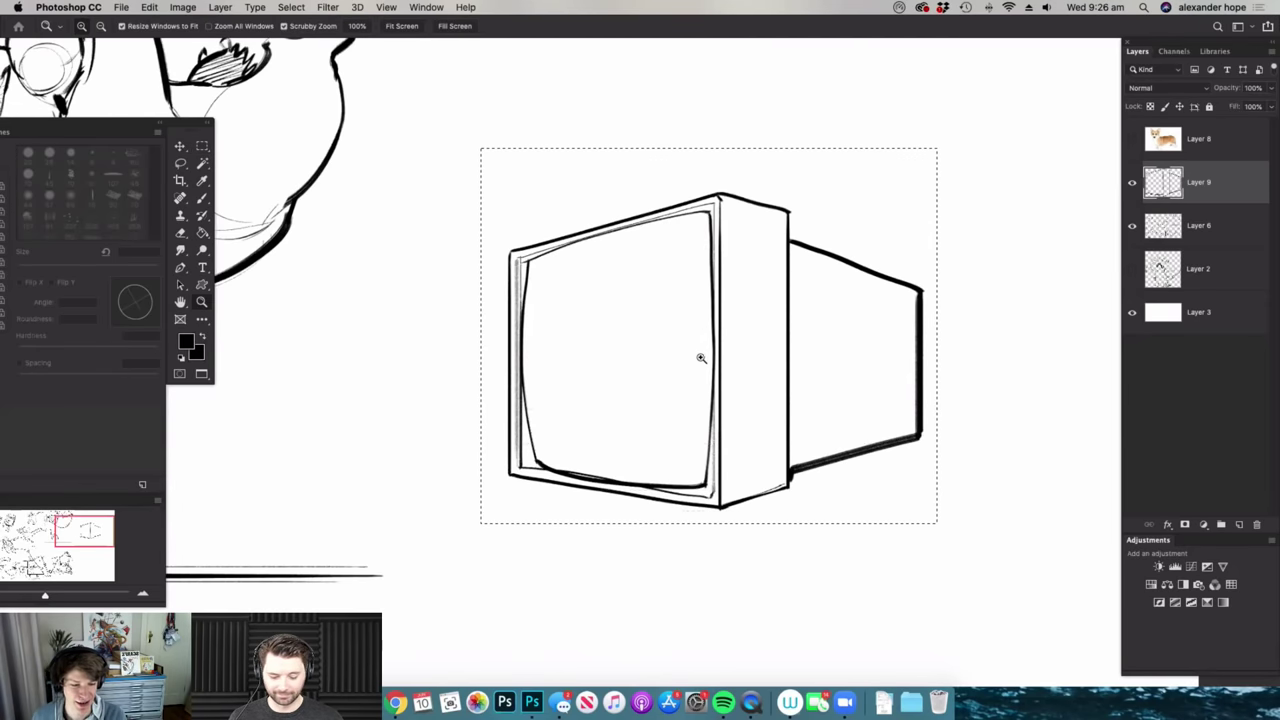
{"action": "left_click_drag", "start_coordinate": [700, 357], "coordinate": [658, 360]}
{"action": "key", "text": "v"}
{"action": "left_click_drag", "start_coordinate": [894, 183], "coordinate": [928, 210]}
{"action": "left_click_drag", "start_coordinate": [795, 280], "coordinate": [780, 247]}
{"action": "key", "text": "Return"}
{"action": "key", "text": "m"}
{"action": "left_click", "coordinate": [802, 366]}
- Draw a curved front leg with a toed foot reaching forward from the monitor's lower edge, using a 38 px brush
{"action": "key", "text": "b"}
{"action": "scroll", "coordinate": [586, 466], "scroll_direction": "up", "scroll_amount": 3}
{"action": "mouse_move", "coordinate": [540, 340]}
{"action": "left_mouse_down"}
{"action": "mouse_move", "coordinate": [398, 402]}
{"action": "mouse_move", "coordinate": [450, 465]}
{"action": "mouse_move", "coordinate": [621, 387]}
{"action": "mouse_move", "coordinate": [446, 431]}
{"action": "left_mouse_up"}
{"action": "mouse_move", "coordinate": [620, 388]}
{"action": "left_mouse_down"}
{"action": "mouse_move", "coordinate": [748, 426]}
{"action": "mouse_move", "coordinate": [574, 400]}
{"action": "left_mouse_up"}
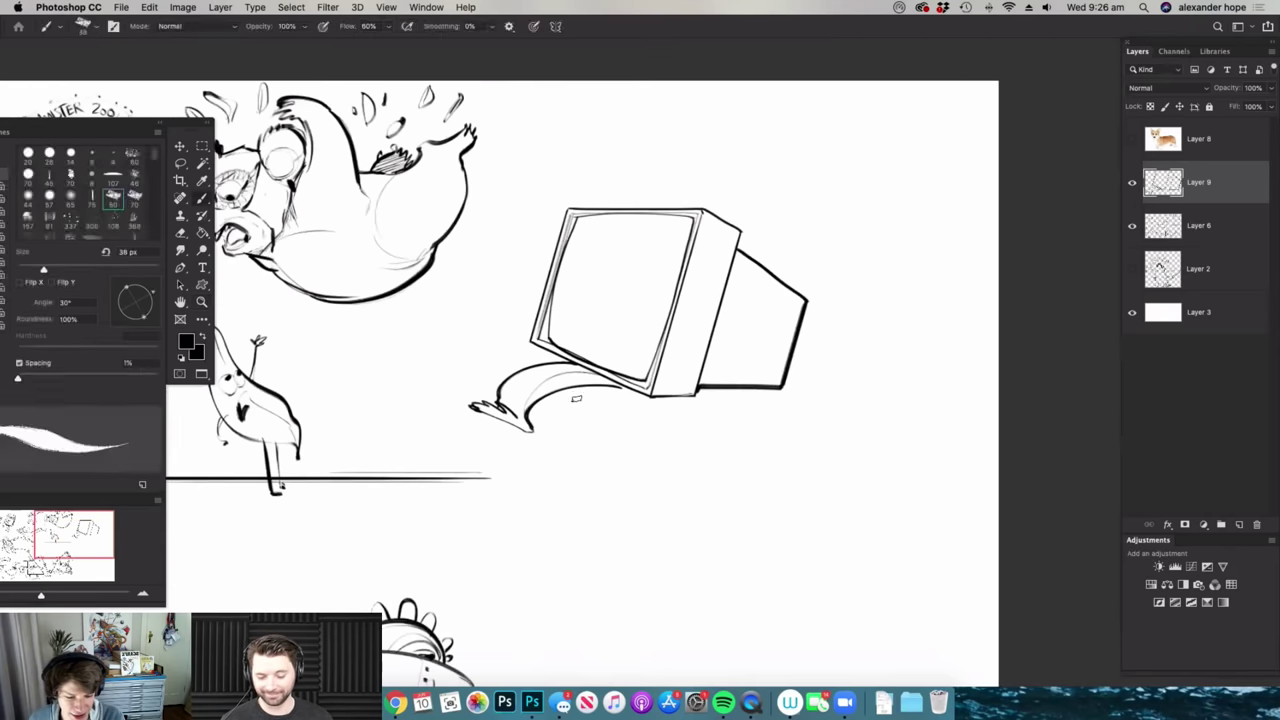
{"action": "left_click_drag", "start_coordinate": [745, 412], "coordinate": [805, 410]}
{"action": "key", "text": "b"}
- Draw a second, bent leg under the monitor with its foot kicked back behind it
{"action": "left_click_drag", "start_coordinate": [540, 363], "coordinate": [697, 455]}
{"action": "left_click_drag", "start_coordinate": [629, 372], "coordinate": [686, 442]}
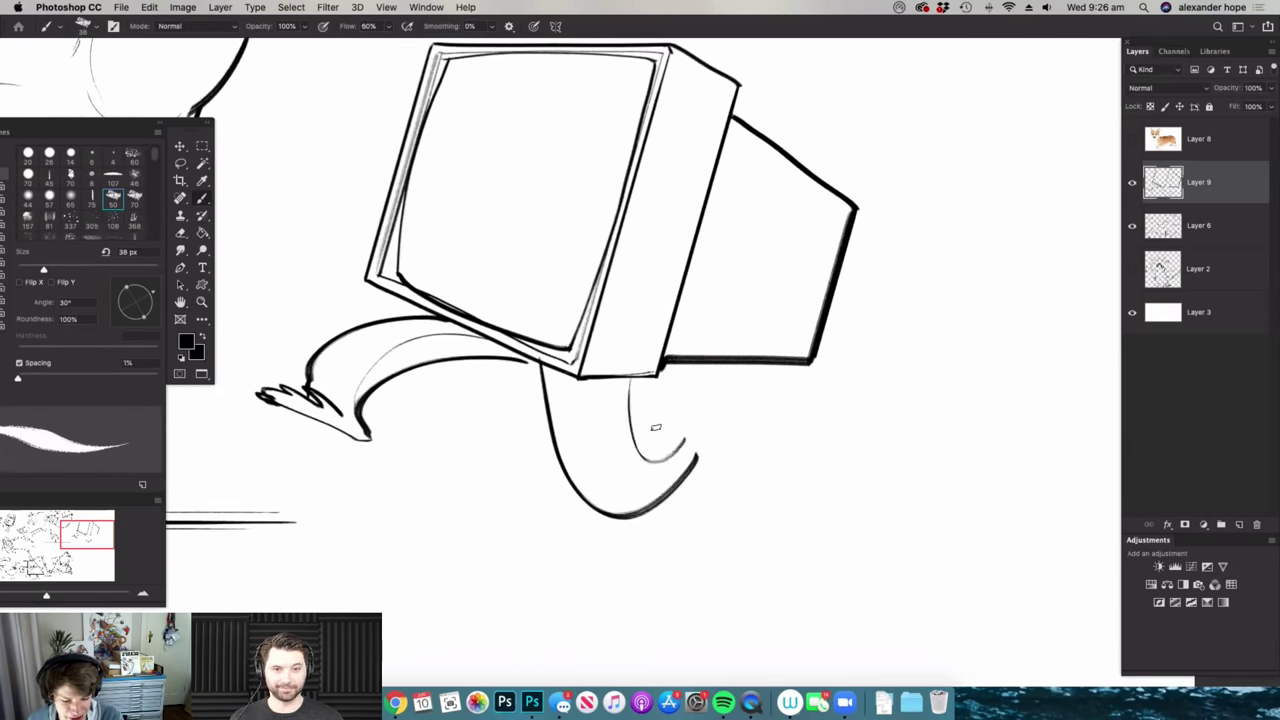
{"action": "left_click_drag", "start_coordinate": [584, 416], "coordinate": [612, 514]}
{"action": "left_click_drag", "start_coordinate": [664, 470], "coordinate": [710, 468]}
{"action": "mouse_move", "coordinate": [628, 440]}
{"action": "left_mouse_down"}
{"action": "mouse_move", "coordinate": [715, 421]}
{"action": "mouse_move", "coordinate": [757, 467]}
{"action": "left_mouse_up"}
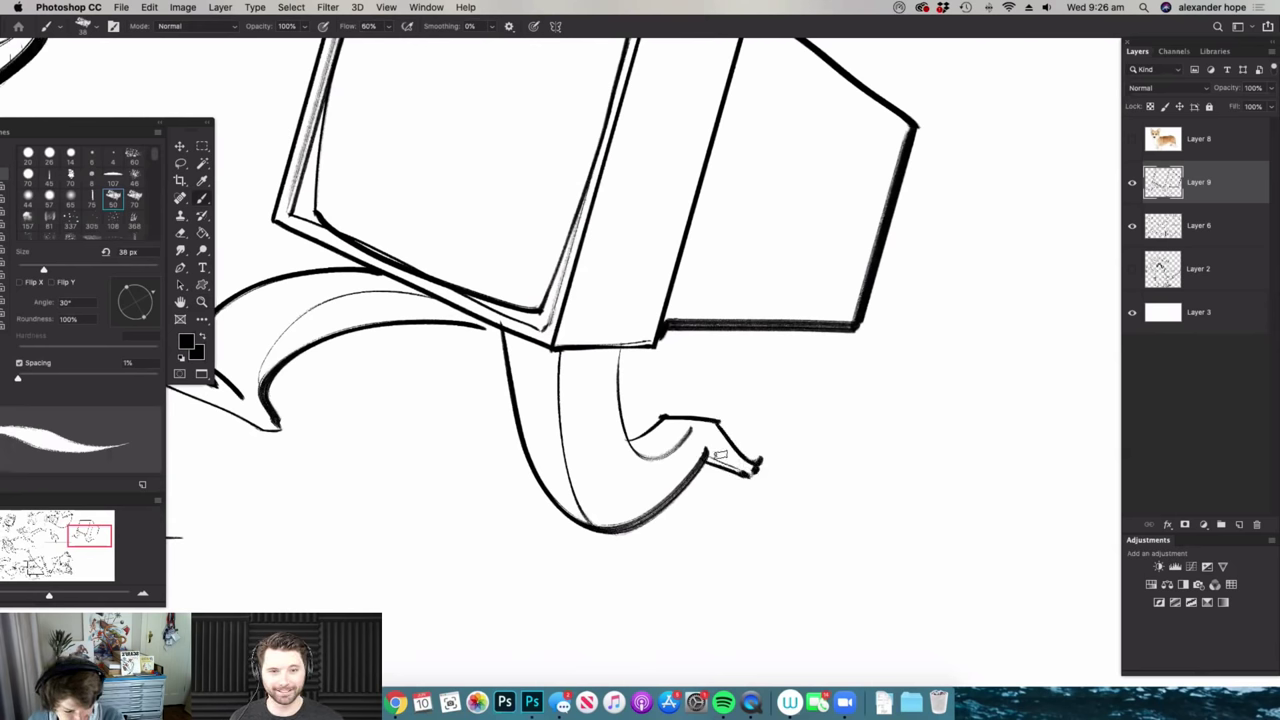
{"action": "key", "text": "z"}
- Draw loose, wavy flowing outlines above and around the top of the monitor
{"action": "scroll", "coordinate": [729, 429], "scroll_direction": "down", "scroll_amount": 5}
{"action": "left_click_drag", "start_coordinate": [680, 287], "coordinate": [722, 292]}
{"action": "left_click_drag", "start_coordinate": [722, 400], "coordinate": [640, 402]}
{"action": "left_click_drag", "start_coordinate": [644, 299], "coordinate": [954, 312]}
{"action": "mouse_move", "coordinate": [985, 272]}
{"action": "left_mouse_down"}
{"action": "mouse_move", "coordinate": [537, 266]}
{"action": "mouse_move", "coordinate": [548, 266]}
{"action": "left_mouse_up"}
{"action": "key", "text": "b"}
{"action": "mouse_move", "coordinate": [508, 350]}
{"action": "left_mouse_down"}
{"action": "mouse_move", "coordinate": [643, 175]}
{"action": "mouse_move", "coordinate": [735, 118]}
{"action": "mouse_move", "coordinate": [826, 156]}
{"action": "left_mouse_up"}
{"action": "mouse_move", "coordinate": [869, 203]}
{"action": "left_mouse_down"}
{"action": "mouse_move", "coordinate": [962, 216]}
{"action": "mouse_move", "coordinate": [1000, 240]}
{"action": "mouse_move", "coordinate": [968, 265]}
{"action": "left_mouse_up"}
- Sketch frown lines, a bulbous nose, angled brows and the eye outlines of an angry face on the monitor's screen
{"action": "key", "text": "z"}
{"action": "scroll", "coordinate": [651, 327], "scroll_direction": "up", "scroll_amount": 1}
{"action": "scroll", "coordinate": [651, 327], "scroll_direction": "up", "scroll_amount": 2}
{"action": "key", "text": "b"}
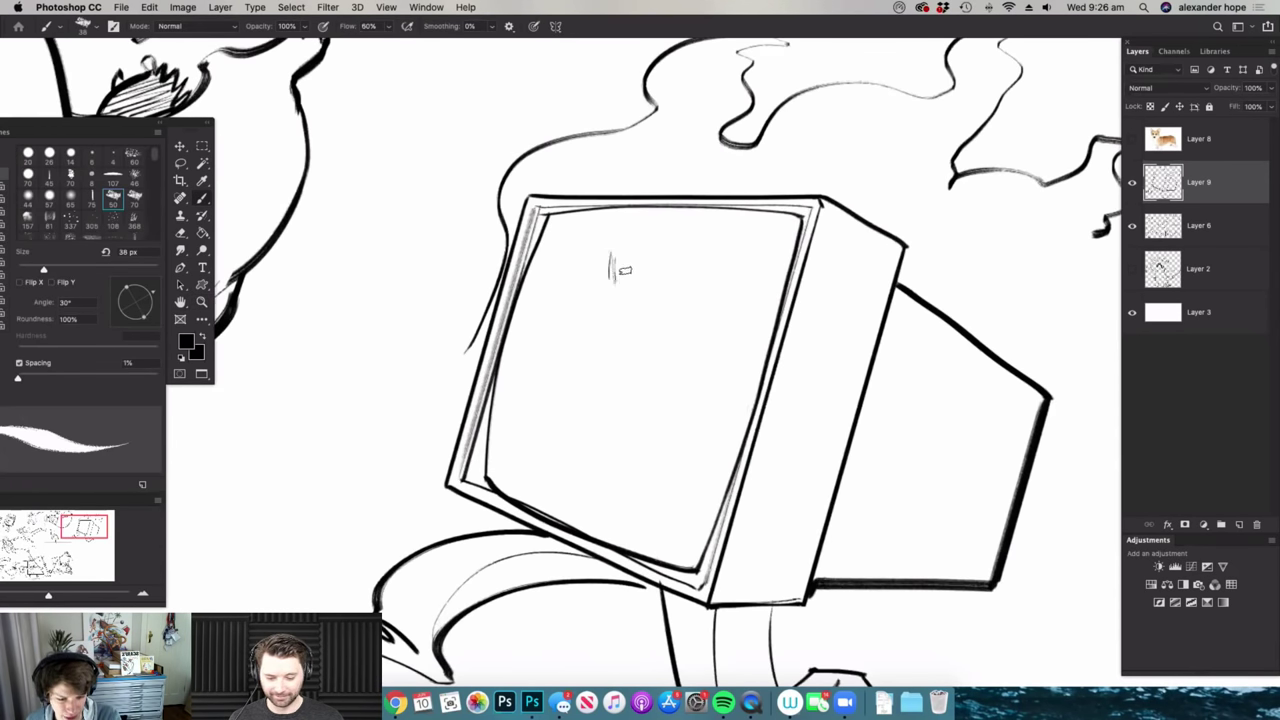
{"action": "left_click_drag", "start_coordinate": [661, 256], "coordinate": [640, 284]}
{"action": "key", "text": "z"}
{"action": "mouse_move", "coordinate": [579, 349]}
{"action": "left_mouse_down"}
{"action": "mouse_move", "coordinate": [603, 280]}
{"action": "mouse_move", "coordinate": [551, 331]}
{"action": "left_mouse_up"}
{"action": "key", "text": "b"}
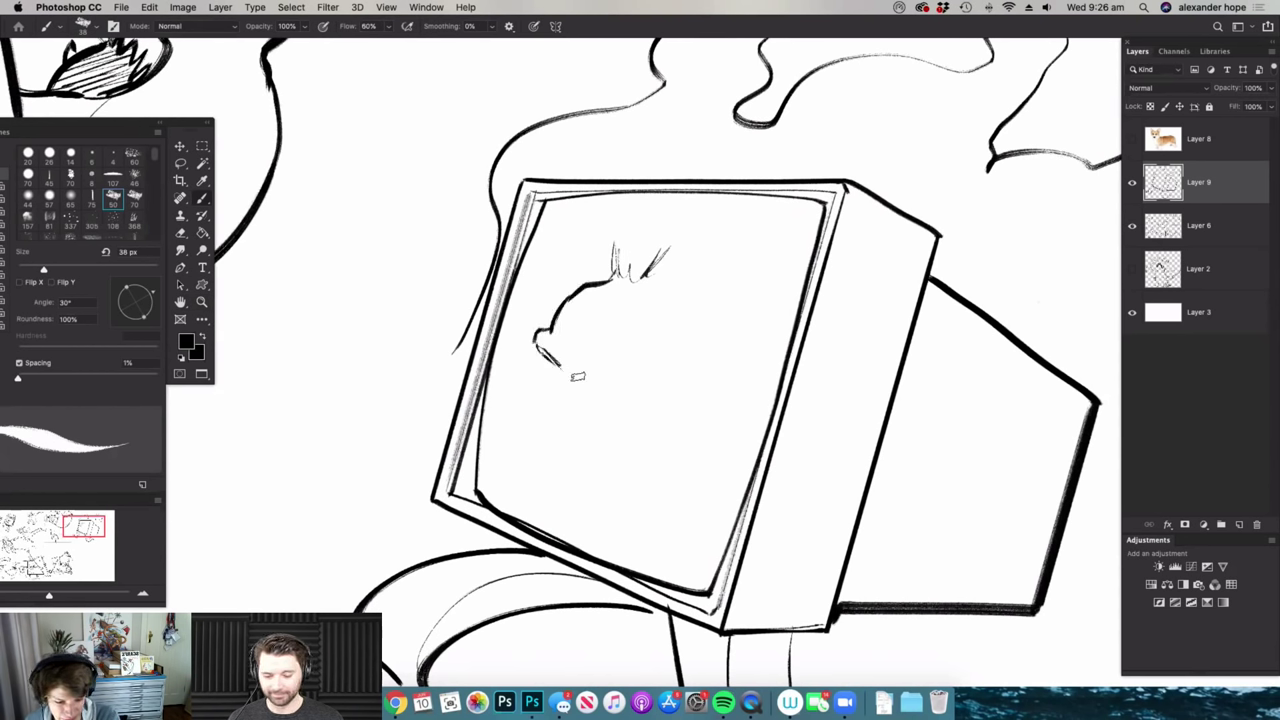
{"action": "mouse_move", "coordinate": [644, 301]}
{"action": "left_mouse_down"}
{"action": "mouse_move", "coordinate": [737, 267]}
{"action": "mouse_move", "coordinate": [714, 295]}
{"action": "left_mouse_up"}
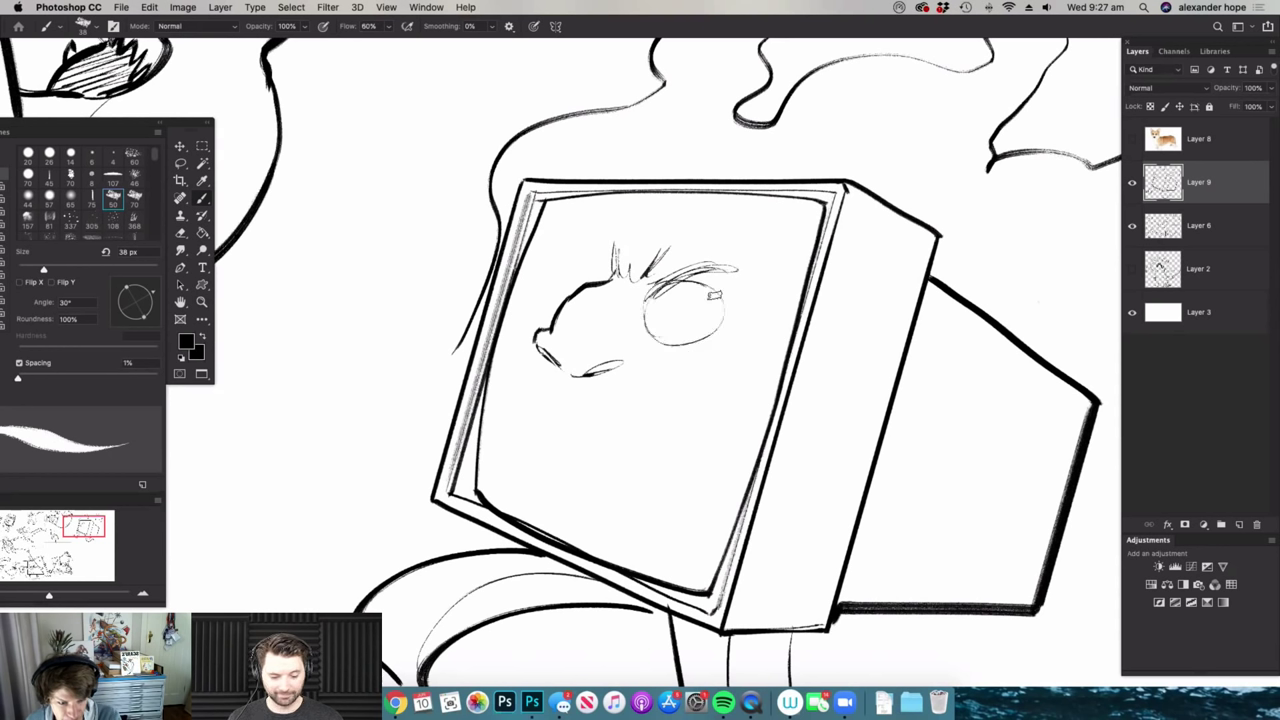
{"action": "left_click_drag", "start_coordinate": [600, 284], "coordinate": [549, 268]}
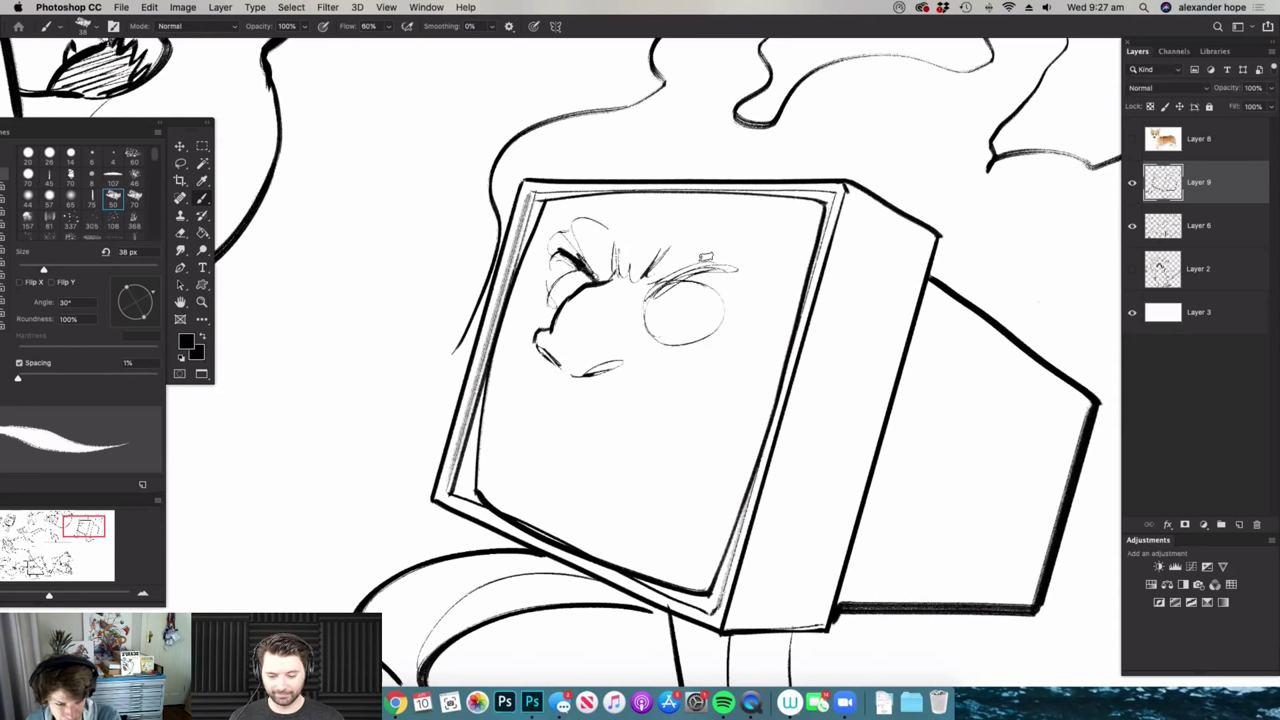
- Add a raised forehead contour above the larger eye and outline a wide shouting mouth beneath the nose
{"action": "left_click_drag", "start_coordinate": [656, 244], "coordinate": [749, 225]}
{"action": "left_click_drag", "start_coordinate": [626, 330], "coordinate": [710, 518]}
{"action": "mouse_move", "coordinate": [618, 384]}
{"action": "left_mouse_down"}
{"action": "mouse_move", "coordinate": [706, 525]}
{"action": "mouse_move", "coordinate": [526, 491]}
{"action": "mouse_move", "coordinate": [538, 462]}
{"action": "left_mouse_up"}
- Ink dark, glaring pupils in both eyes and add wrinkle lines around the sockets
{"action": "key", "text": "z"}
{"action": "mouse_move", "coordinate": [738, 358]}
{"action": "left_mouse_down"}
{"action": "mouse_move", "coordinate": [726, 377]}
{"action": "mouse_move", "coordinate": [650, 340]}
{"action": "mouse_move", "coordinate": [706, 283]}
{"action": "mouse_move", "coordinate": [740, 283]}
{"action": "left_mouse_up"}
{"action": "key", "text": "b"}
{"action": "left_click_drag", "start_coordinate": [692, 277], "coordinate": [702, 296]}
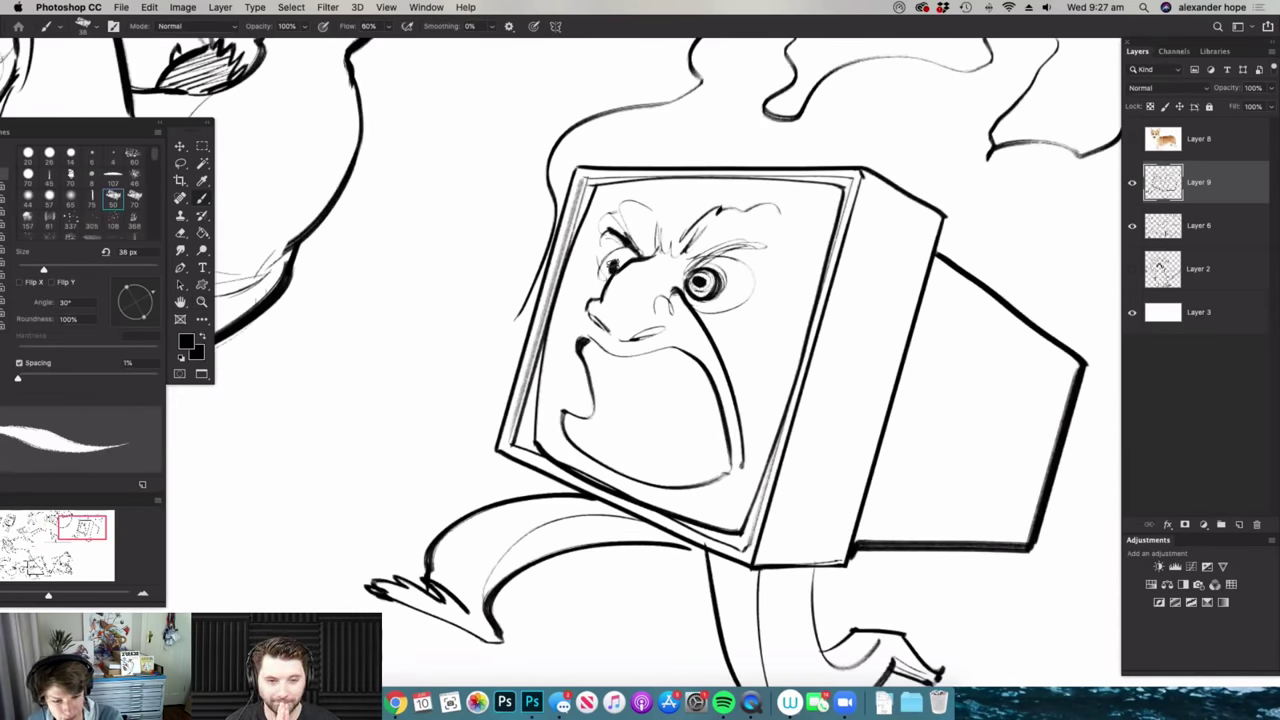
{"action": "left_click_drag", "start_coordinate": [607, 268], "coordinate": [624, 254]}
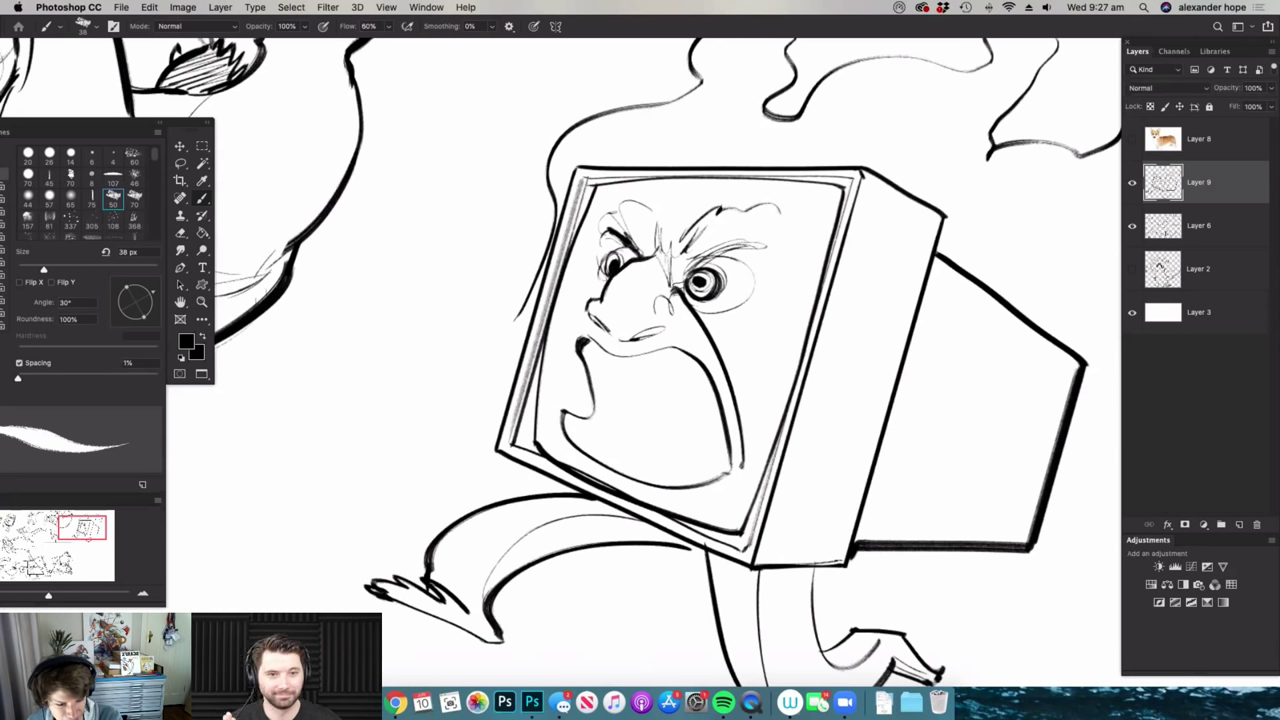
{"action": "left_click_drag", "start_coordinate": [756, 288], "coordinate": [737, 332]}
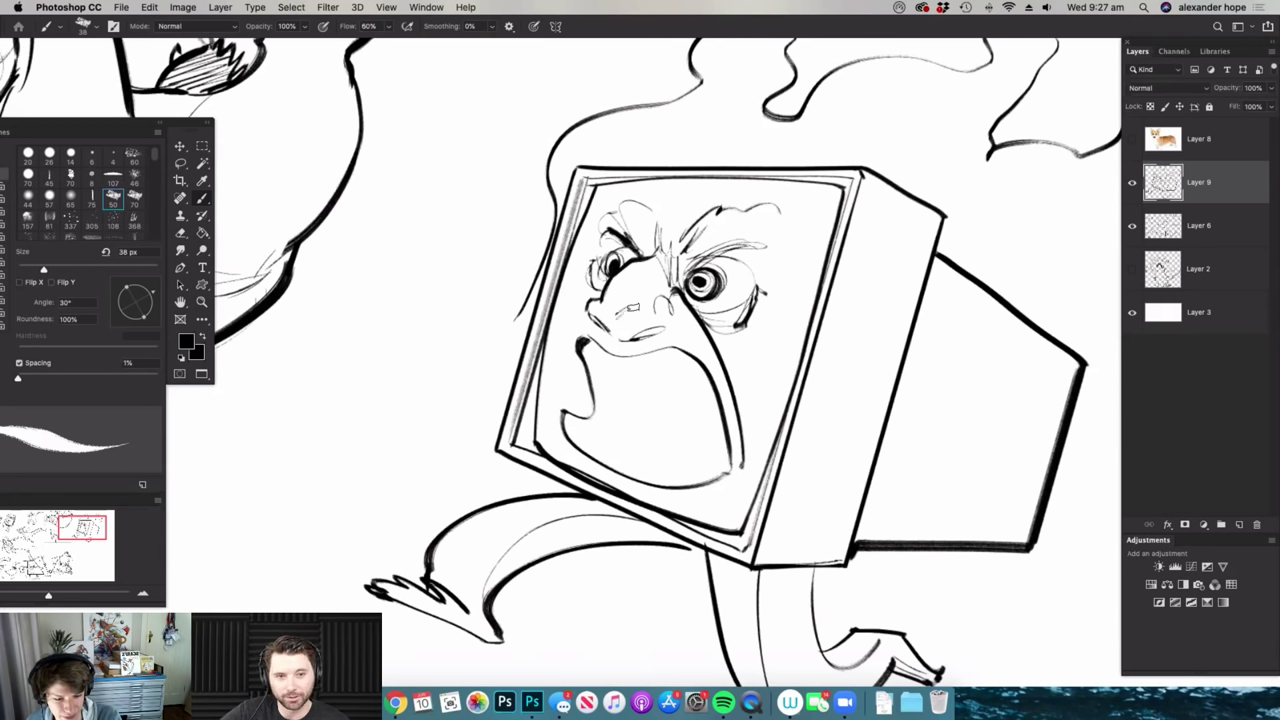
- Draw rows of long, pointed teeth along the upper and lower edges of the shouting mouth
{"action": "key", "text": "z"}
{"action": "mouse_move", "coordinate": [795, 254]}
{"action": "left_mouse_down"}
{"action": "mouse_move", "coordinate": [733, 291]}
{"action": "mouse_move", "coordinate": [642, 312]}
{"action": "mouse_move", "coordinate": [693, 336]}
{"action": "mouse_move", "coordinate": [745, 334]}
{"action": "left_mouse_up"}
{"action": "key", "text": "b"}
{"action": "mouse_move", "coordinate": [672, 294]}
{"action": "left_mouse_down"}
{"action": "mouse_move", "coordinate": [719, 300]}
{"action": "mouse_move", "coordinate": [764, 344]}
{"action": "left_mouse_up"}
{"action": "left_click_drag", "start_coordinate": [772, 306], "coordinate": [776, 348]}
{"action": "left_click_drag", "start_coordinate": [782, 312], "coordinate": [786, 352]}
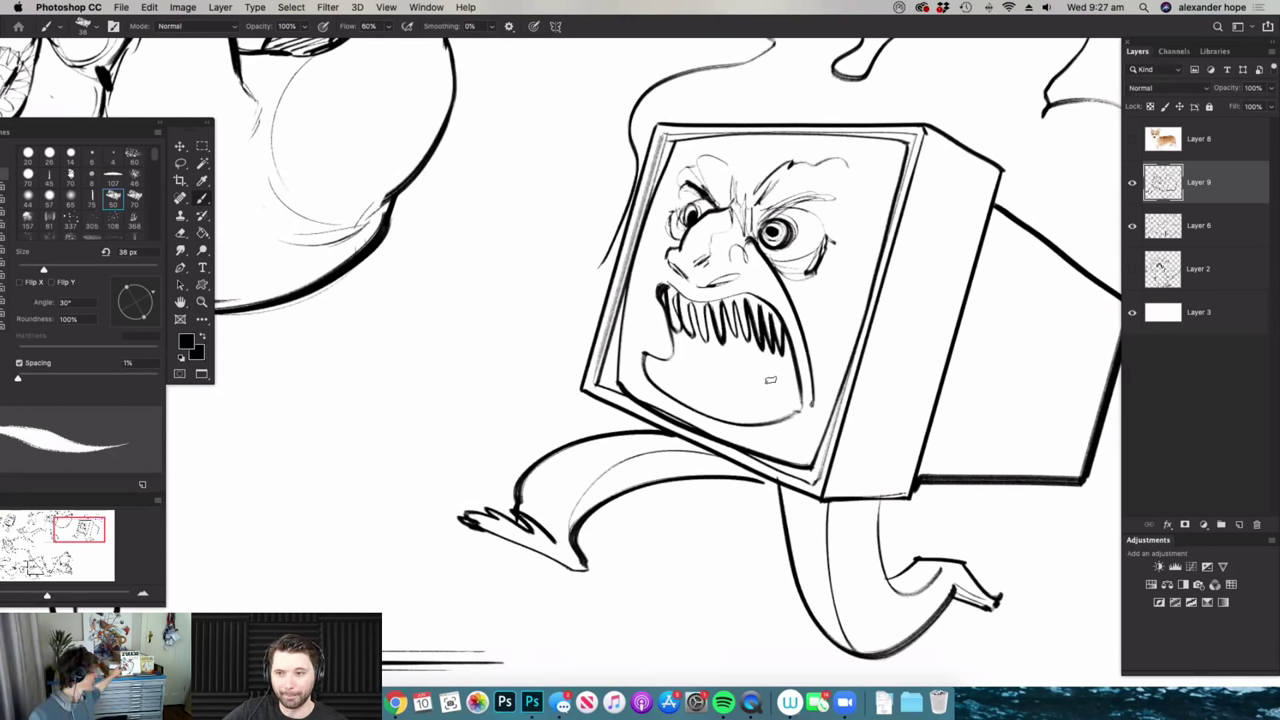
{"action": "mouse_move", "coordinate": [662, 370]}
{"action": "left_mouse_down"}
{"action": "mouse_move", "coordinate": [722, 404]}
{"action": "mouse_move", "coordinate": [777, 405]}
{"action": "left_mouse_up"}
{"action": "left_click_drag", "start_coordinate": [690, 330], "coordinate": [700, 376]}
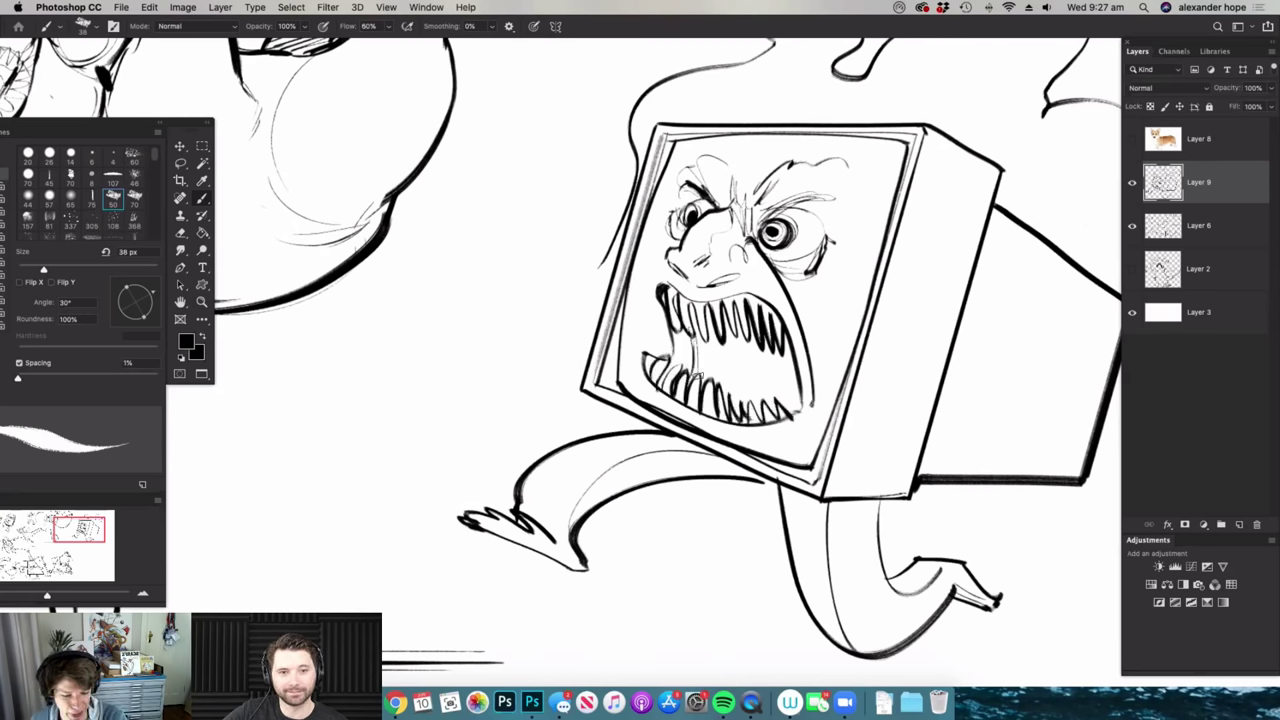
- Shade the inside of the mouth with dense vertical strokes between the upper and lower teeth
{"action": "left_click_drag", "start_coordinate": [815, 388], "coordinate": [830, 388]}
{"action": "mouse_move", "coordinate": [710, 328]}
{"action": "left_mouse_down"}
{"action": "mouse_move", "coordinate": [716, 384]}
{"action": "mouse_move", "coordinate": [742, 406]}
{"action": "left_mouse_up"}
{"action": "left_click_drag", "start_coordinate": [736, 330], "coordinate": [742, 410]}
{"action": "left_click_drag", "start_coordinate": [742, 330], "coordinate": [748, 404]}
{"action": "left_click_drag", "start_coordinate": [750, 332], "coordinate": [760, 404]}
{"action": "left_click_drag", "start_coordinate": [760, 342], "coordinate": [770, 406]}
{"action": "mouse_move", "coordinate": [772, 348]}
{"action": "left_mouse_down"}
{"action": "mouse_move", "coordinate": [780, 406]}
{"action": "mouse_move", "coordinate": [798, 414]}
{"action": "left_mouse_up"}
- Draw a thin arm with a spread-fingered hand stretching backward from the monitor's rear casing
{"action": "key", "text": "z"}
{"action": "mouse_move", "coordinate": [731, 350]}
{"action": "left_mouse_down"}
{"action": "mouse_move", "coordinate": [955, 292]}
{"action": "mouse_move", "coordinate": [934, 348]}
{"action": "mouse_move", "coordinate": [963, 360]}
{"action": "mouse_move", "coordinate": [849, 262]}
{"action": "mouse_move", "coordinate": [824, 285]}
{"action": "mouse_move", "coordinate": [905, 237]}
{"action": "mouse_move", "coordinate": [824, 289]}
{"action": "mouse_move", "coordinate": [903, 218]}
{"action": "left_mouse_up"}
{"action": "key", "text": "b"}
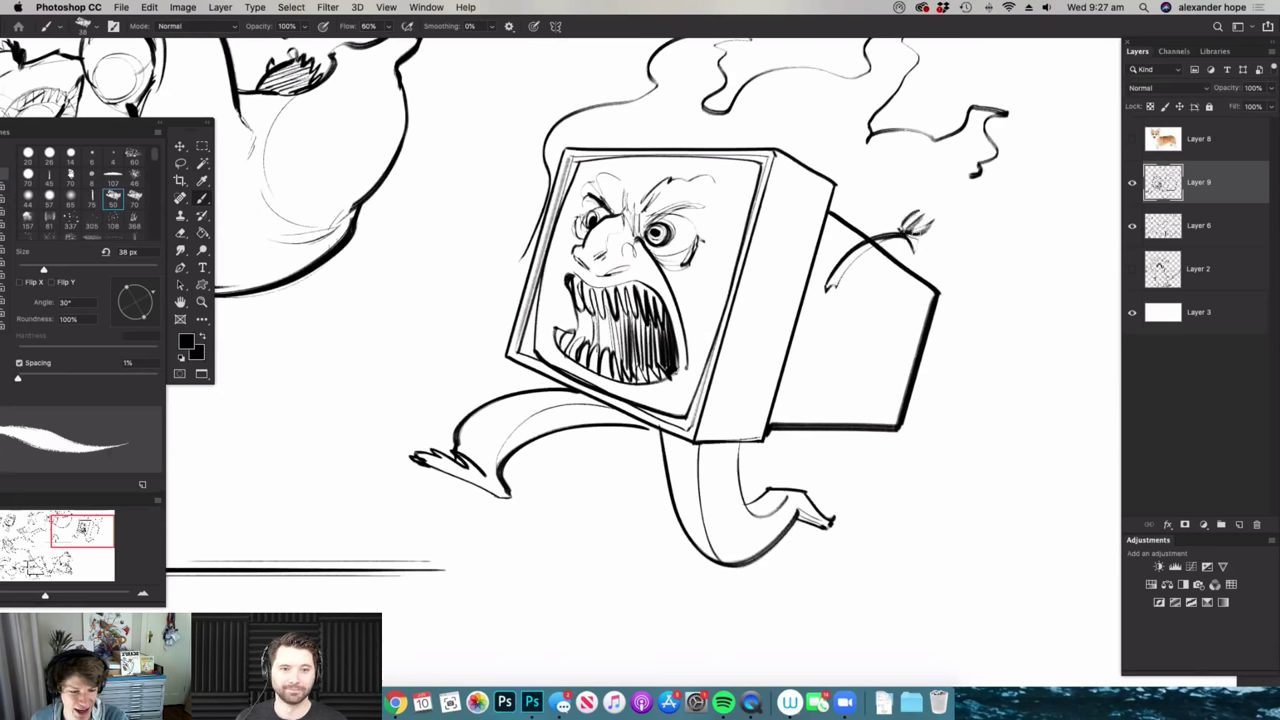
- Add crease lines around the face's eyes, cheeks and chin and darken the deepest part of the mouth
{"action": "mouse_move", "coordinate": [783, 324]}
{"action": "left_mouse_down"}
{"action": "mouse_move", "coordinate": [767, 212]}
{"action": "mouse_move", "coordinate": [692, 216]}
{"action": "mouse_move", "coordinate": [780, 228]}
{"action": "left_mouse_up"}
{"action": "scroll", "coordinate": [690, 290], "scroll_direction": "up", "scroll_amount": 2}
{"action": "key", "text": "b"}
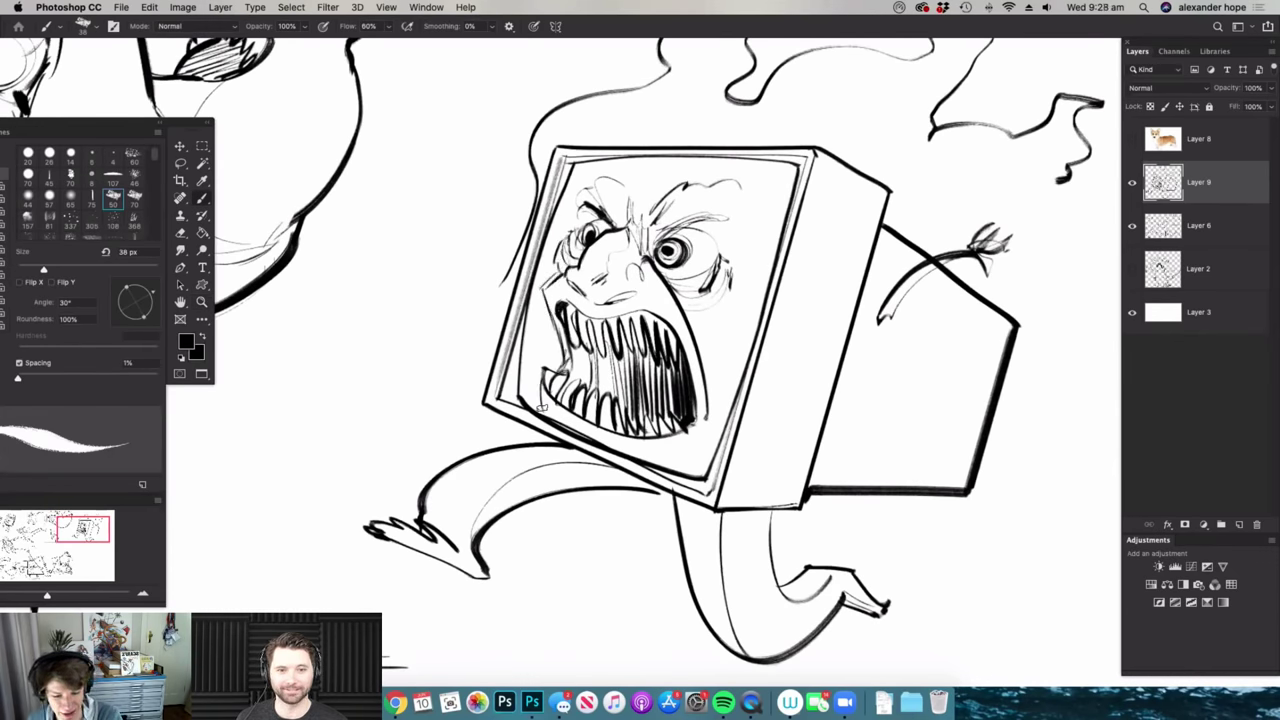
{"action": "left_click_drag", "start_coordinate": [539, 392], "coordinate": [542, 414]}
{"action": "left_click_drag", "start_coordinate": [686, 352], "coordinate": [644, 354]}
{"action": "left_click_drag", "start_coordinate": [681, 409], "coordinate": [700, 408]}
- Draw a row of slanted vent slits on the side of the monitor's rear casing
{"action": "scroll", "coordinate": [700, 408], "scroll_direction": "down", "scroll_amount": 4}
{"action": "scroll", "coordinate": [876, 188], "scroll_direction": "up", "scroll_amount": 1}
{"action": "scroll", "coordinate": [876, 188], "scroll_direction": "up", "scroll_amount": 2}
{"action": "key", "text": "b"}
{"action": "left_click_drag", "start_coordinate": [876, 280], "coordinate": [887, 237]}
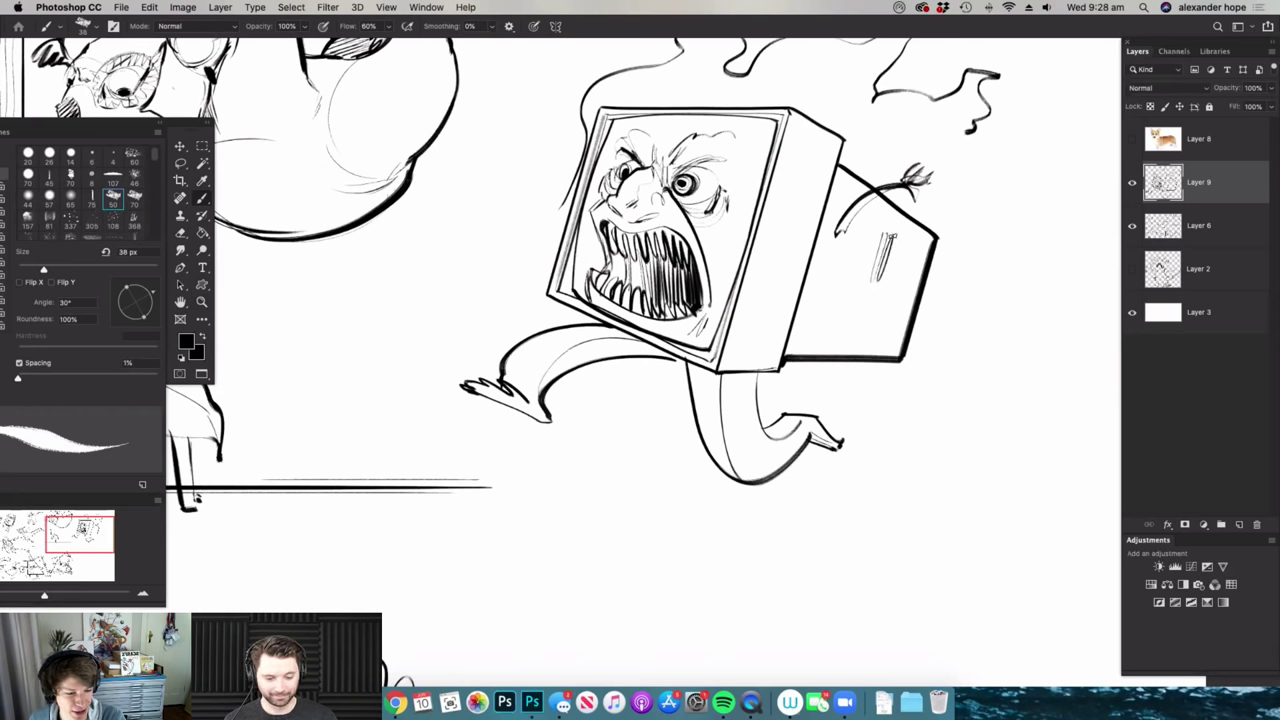
{"action": "key", "text": "z"}
{"action": "scroll", "coordinate": [886, 334], "scroll_direction": "down", "scroll_amount": 5}
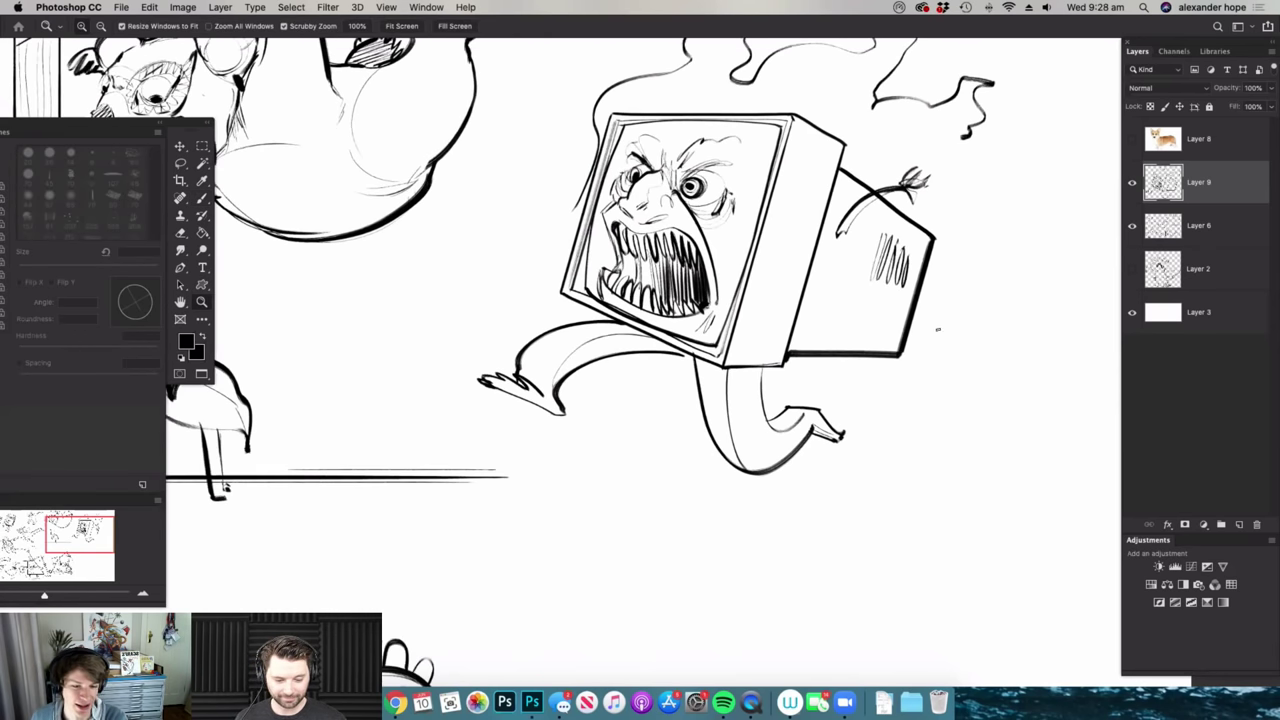
- Draw a wavy power cord trailing behind the monitor from its underside, ending in a two-pronged plug
{"action": "scroll", "coordinate": [886, 334], "scroll_direction": "down", "scroll_amount": 2}
{"action": "scroll", "coordinate": [886, 334], "scroll_direction": "up", "scroll_amount": 3}
{"action": "key", "text": "b"}
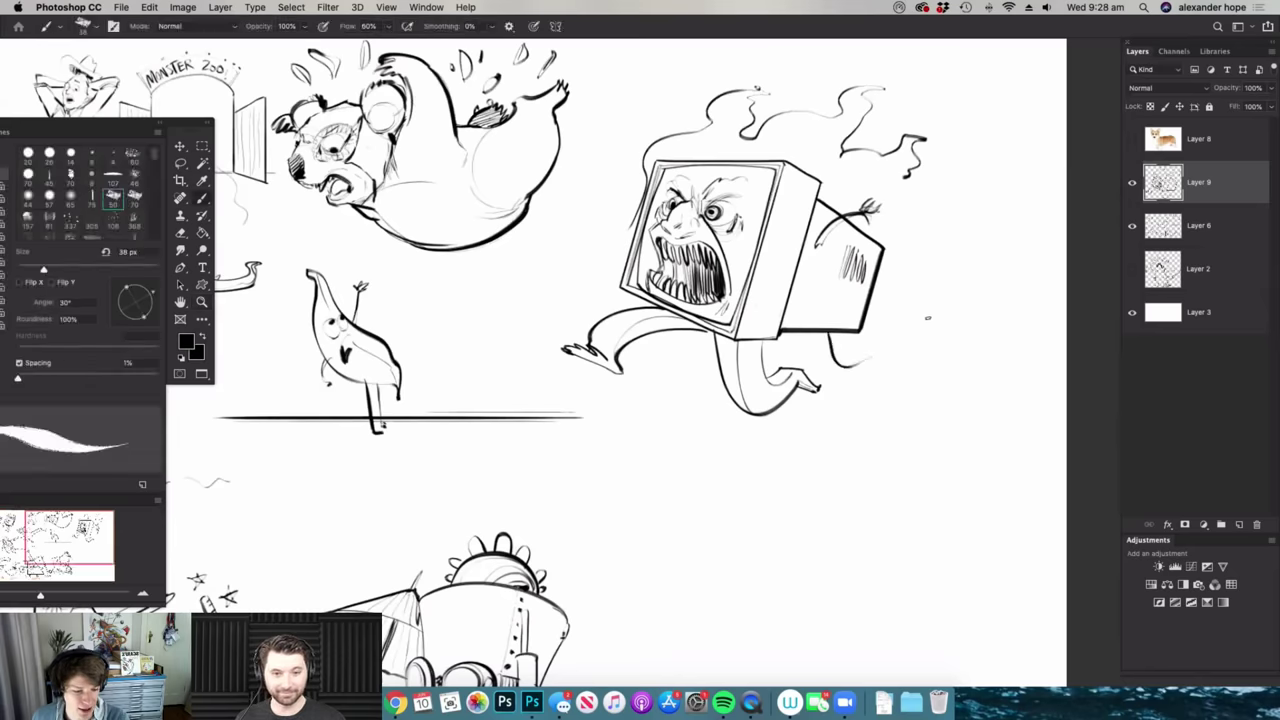
{"action": "key", "text": "z"}
{"action": "scroll", "coordinate": [976, 310], "scroll_direction": "up", "scroll_amount": 3}
{"action": "key", "text": "b"}
{"action": "mouse_move", "coordinate": [937, 321]}
{"action": "left_mouse_down"}
{"action": "mouse_move", "coordinate": [972, 308]}
{"action": "mouse_move", "coordinate": [970, 336]}
{"action": "left_mouse_up"}
{"action": "mouse_move", "coordinate": [971, 307]}
{"action": "left_mouse_down"}
{"action": "mouse_move", "coordinate": [967, 331]}
{"action": "mouse_move", "coordinate": [988, 313]}
{"action": "left_mouse_up"}
{"action": "left_click_drag", "start_coordinate": [970, 326], "coordinate": [988, 324]}
- Draw wavy flames streaming from the top and back of the monitor, with lighter inner flame lines
{"action": "key", "text": "z"}
{"action": "left_click_drag", "start_coordinate": [867, 323], "coordinate": [857, 281]}
{"action": "key", "text": "b"}
{"action": "scroll", "coordinate": [860, 283], "scroll_direction": "up", "scroll_amount": 3}
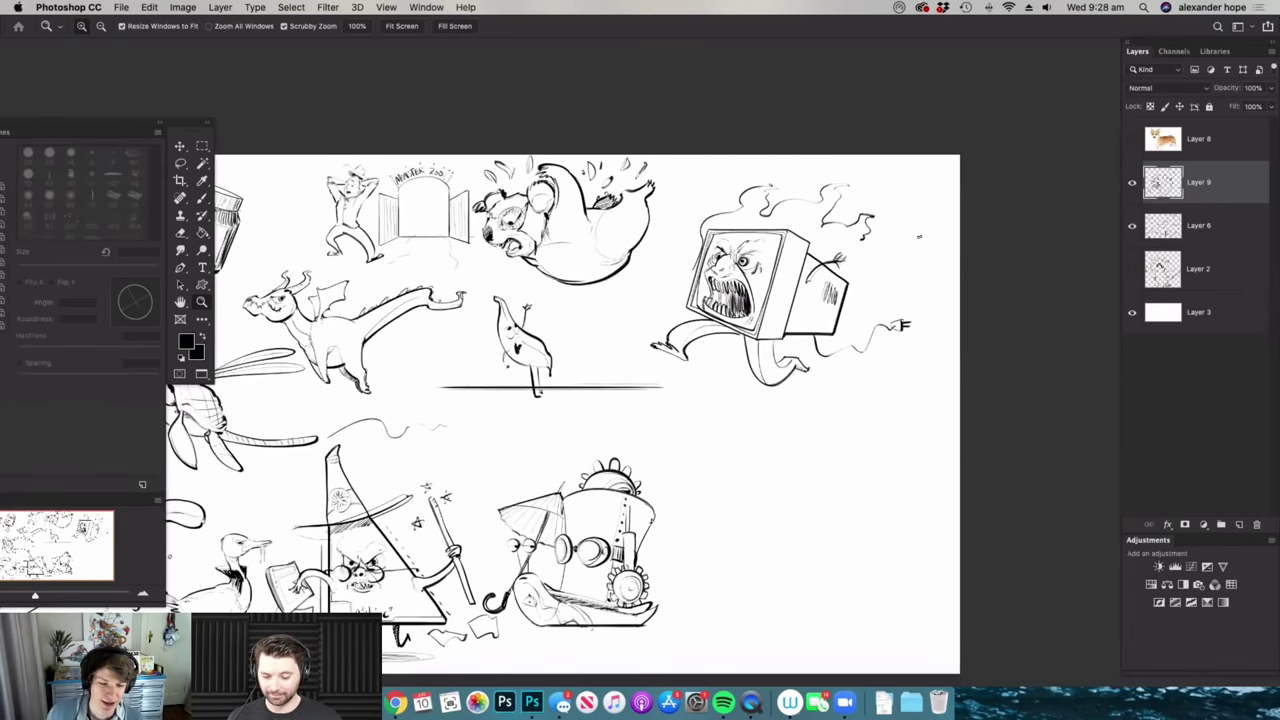
{"action": "scroll", "coordinate": [881, 284], "scroll_direction": "up", "scroll_amount": 2}
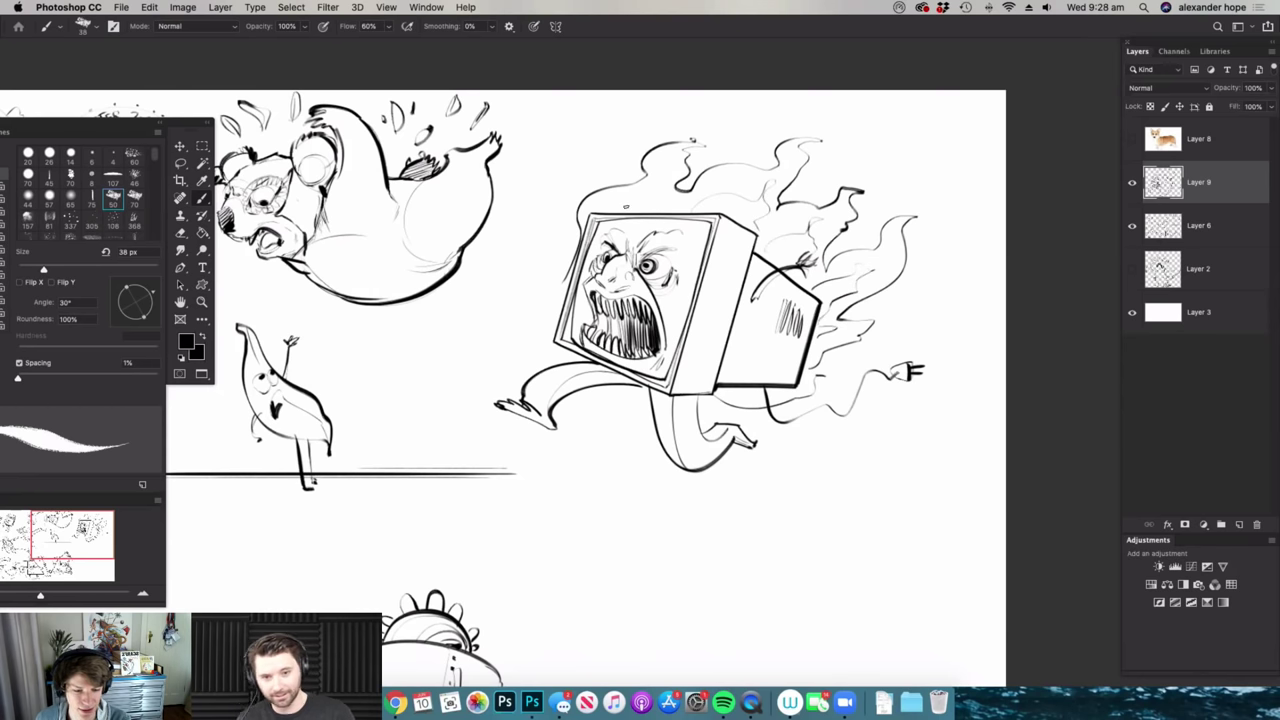
{"action": "left_click_drag", "start_coordinate": [783, 222], "coordinate": [698, 226]}
- Examine the whole sketch canvas and the empty area below the monitor creature
{"action": "key", "text": "super+space"}
{"action": "scroll", "coordinate": [860, 340], "scroll_direction": "down", "scroll_amount": 2}
{"action": "scroll", "coordinate": [870, 360], "scroll_direction": "up", "scroll_amount": 6}
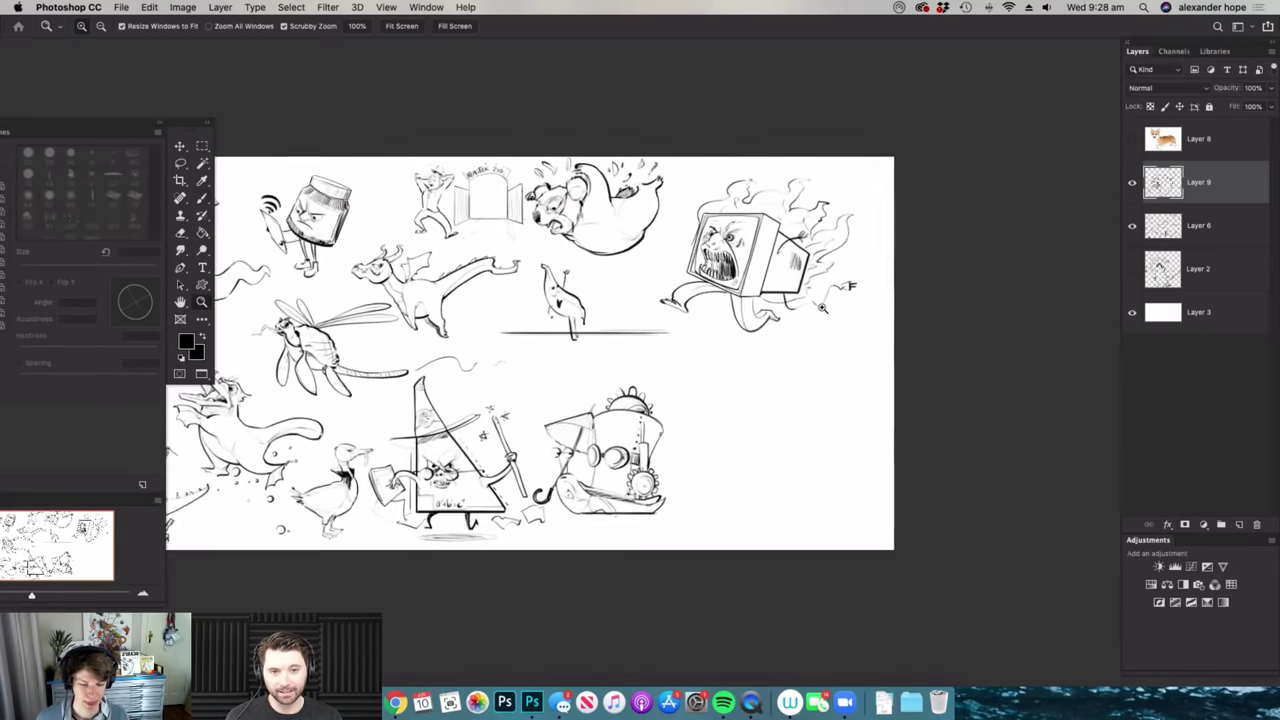
{"action": "scroll", "coordinate": [760, 326], "scroll_direction": "up", "scroll_amount": 1}
{"action": "scroll", "coordinate": [770, 330], "scroll_direction": "down", "scroll_amount": 2}
{"action": "scroll", "coordinate": [790, 336], "scroll_direction": "up", "scroll_amount": 2}
{"action": "key", "text": "b"}
{"action": "key", "text": "z"}
{"action": "scroll", "coordinate": [790, 360], "scroll_direction": "down", "scroll_amount": 4}
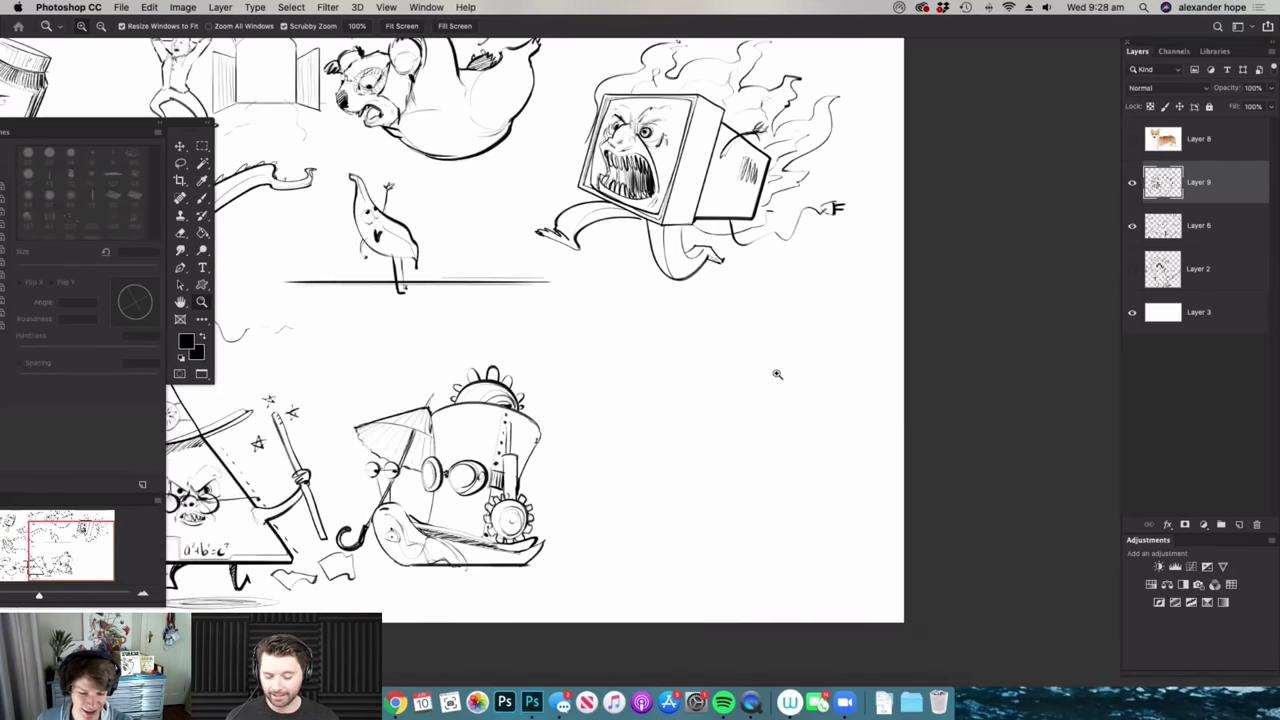
{"action": "scroll", "coordinate": [760, 343], "scroll_direction": "up", "scroll_amount": 4}
{"action": "scroll", "coordinate": [789, 320], "scroll_direction": "up", "scroll_amount": 4}
{"action": "scroll", "coordinate": [792, 345], "scroll_direction": "down", "scroll_amount": 1}
{"action": "scroll", "coordinate": [780, 345], "scroll_direction": "up", "scroll_amount": 3}
{"action": "key", "text": "b"}
{"action": "left_click_drag", "start_coordinate": [773, 336], "coordinate": [795, 334]}
{"action": "key", "text": "z"}
{"action": "mouse_move", "coordinate": [675, 336]}
{"action": "left_mouse_down"}
{"action": "mouse_move", "coordinate": [660, 323]}
{"action": "mouse_move", "coordinate": [687, 299]}
{"action": "mouse_move", "coordinate": [657, 324]}
{"action": "left_mouse_up"}
{"action": "scroll", "coordinate": [686, 299], "scroll_direction": "down", "scroll_amount": 1}
{"action": "key", "text": "b"}
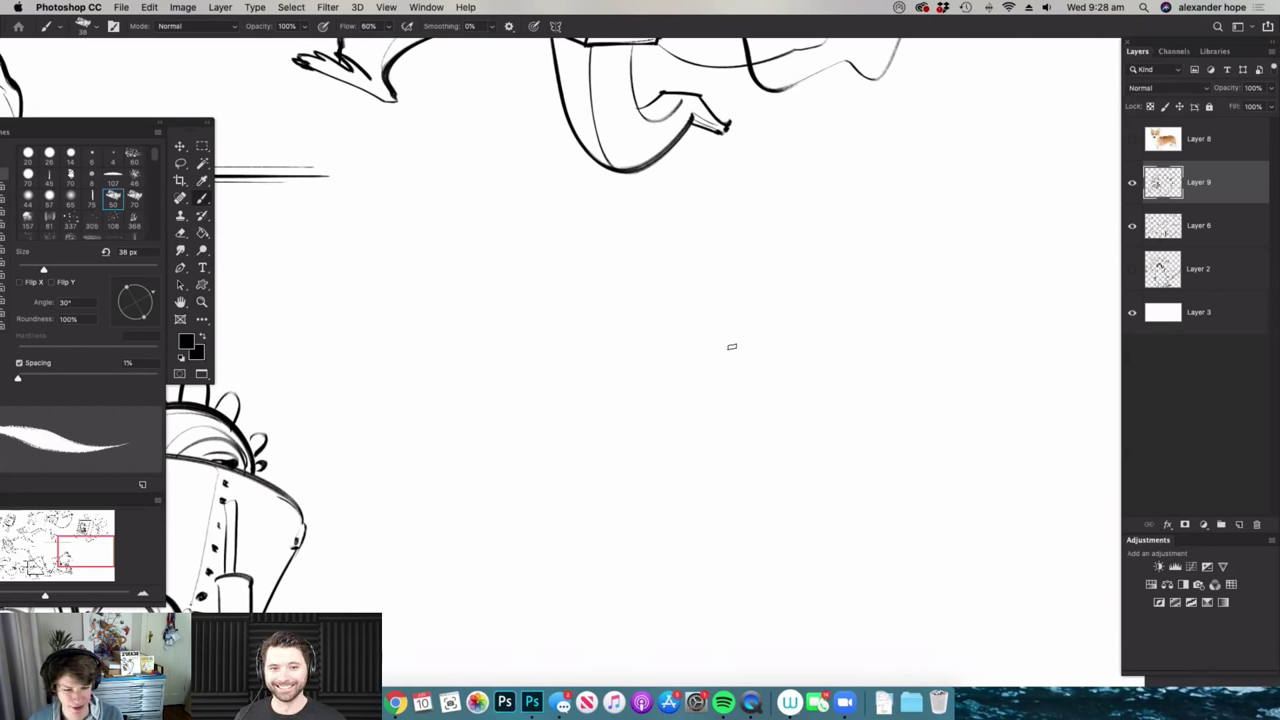
- Draw three overlapping, rounded arcs side by side in the empty area below the monitor, undoing the stray last stroke
{"action": "left_click_drag", "start_coordinate": [590, 252], "coordinate": [503, 360]}
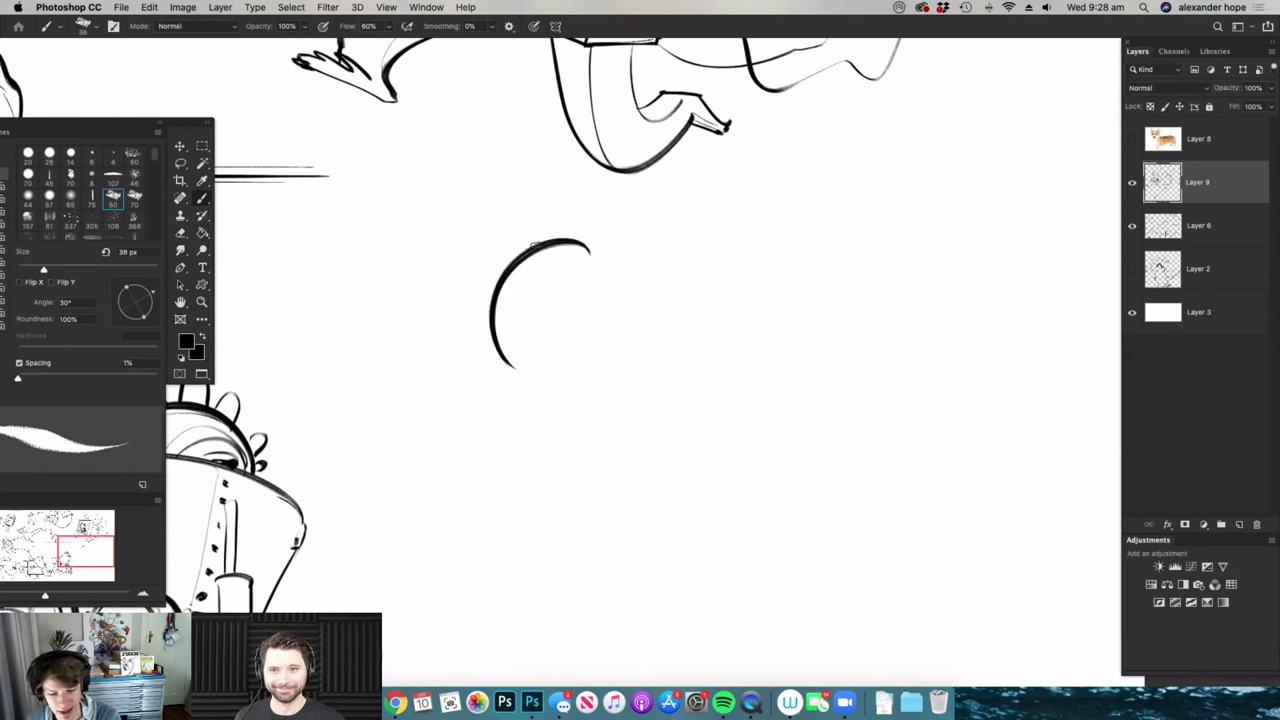
{"action": "mouse_move", "coordinate": [535, 240]}
{"action": "left_mouse_down"}
{"action": "mouse_move", "coordinate": [489, 242]}
{"action": "mouse_move", "coordinate": [472, 355]}
{"action": "left_mouse_up"}
{"action": "left_click_drag", "start_coordinate": [488, 237], "coordinate": [458, 347]}
{"action": "left_click_drag", "start_coordinate": [505, 262], "coordinate": [488, 346]}
{"action": "left_click_drag", "start_coordinate": [471, 250], "coordinate": [454, 338]}
{"action": "mouse_move", "coordinate": [580, 243]}
{"action": "left_mouse_down"}
{"action": "mouse_move", "coordinate": [606, 509]}
{"action": "mouse_move", "coordinate": [585, 545]}
{"action": "left_mouse_up"}
{"action": "key", "text": "super+z"}
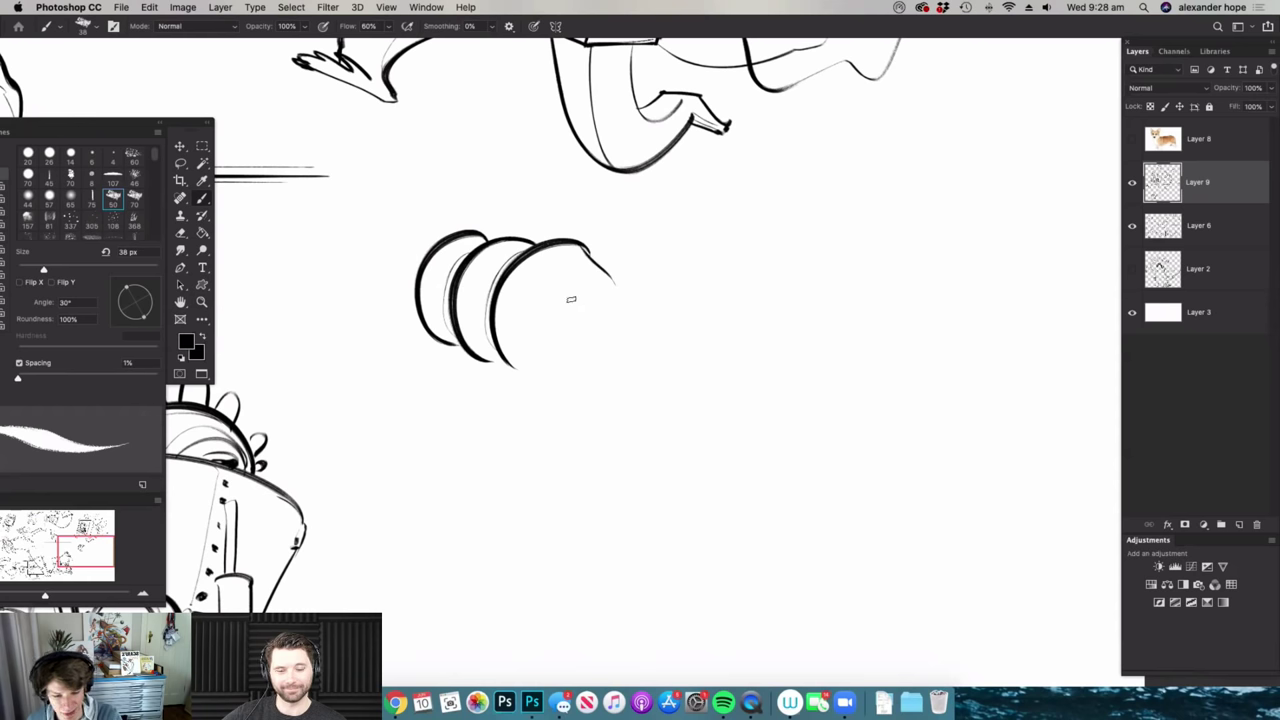
- Draw a long, thick limb curving down from the arcs with a rounded tip, and erase the outline just before the tip
{"action": "left_click_drag", "start_coordinate": [545, 330], "coordinate": [733, 467]}
{"action": "mouse_move", "coordinate": [494, 324]}
{"action": "left_mouse_down"}
{"action": "mouse_move", "coordinate": [813, 479]}
{"action": "mouse_move", "coordinate": [806, 467]}
{"action": "left_mouse_up"}
{"action": "mouse_move", "coordinate": [702, 464]}
{"action": "left_mouse_down"}
{"action": "mouse_move", "coordinate": [782, 405]}
{"action": "mouse_move", "coordinate": [767, 432]}
{"action": "mouse_move", "coordinate": [836, 366]}
{"action": "mouse_move", "coordinate": [873, 371]}
{"action": "mouse_move", "coordinate": [858, 366]}
{"action": "mouse_move", "coordinate": [872, 379]}
{"action": "mouse_move", "coordinate": [842, 424]}
{"action": "left_mouse_up"}
{"action": "key", "text": "e"}
{"action": "mouse_move", "coordinate": [782, 375]}
{"action": "left_mouse_down"}
{"action": "mouse_move", "coordinate": [769, 389]}
{"action": "mouse_move", "coordinate": [789, 400]}
{"action": "left_mouse_up"}
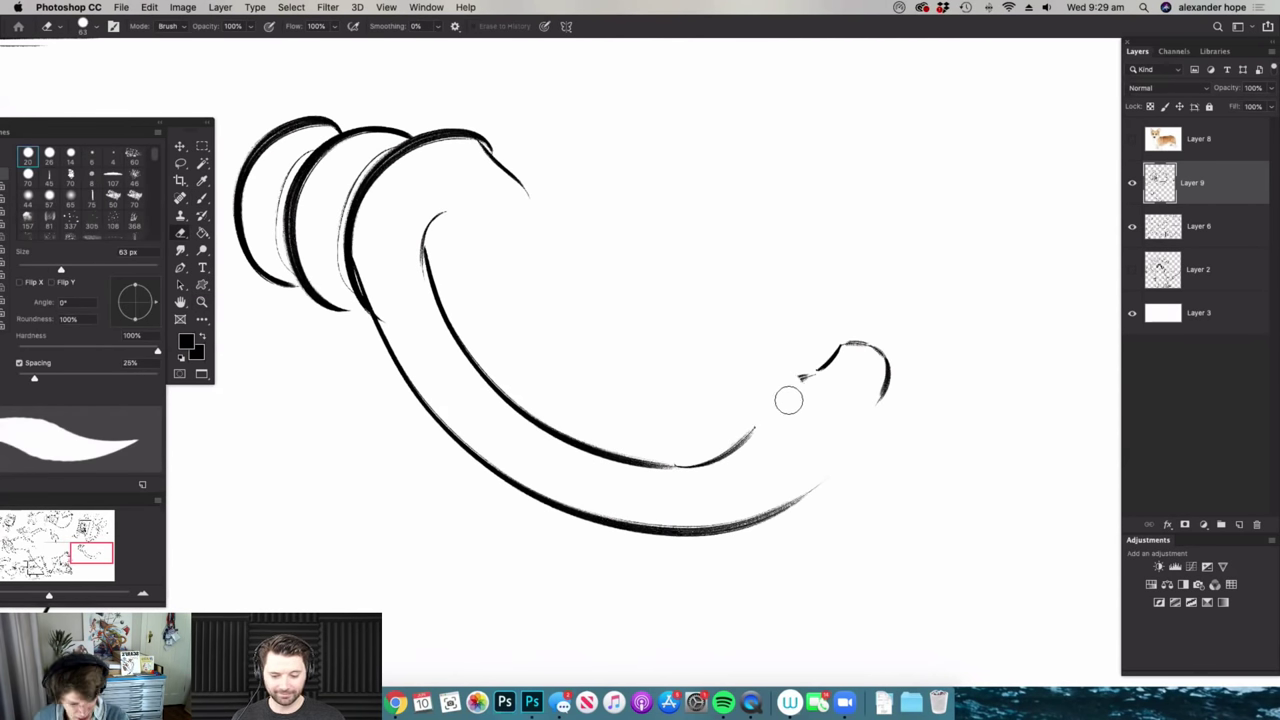
- Draw a rounded flap with layered inner curves over the erased gap near the limb's tip
{"action": "key", "text": "b"}
{"action": "mouse_move", "coordinate": [799, 352]}
{"action": "left_mouse_down"}
{"action": "mouse_move", "coordinate": [785, 438]}
{"action": "mouse_move", "coordinate": [717, 409]}
{"action": "mouse_move", "coordinate": [791, 392]}
{"action": "mouse_move", "coordinate": [768, 444]}
{"action": "left_mouse_up"}
{"action": "mouse_move", "coordinate": [760, 355]}
{"action": "left_mouse_down"}
{"action": "mouse_move", "coordinate": [785, 412]}
{"action": "mouse_move", "coordinate": [792, 390]}
{"action": "mouse_move", "coordinate": [757, 372]}
{"action": "mouse_move", "coordinate": [763, 431]}
{"action": "mouse_move", "coordinate": [750, 378]}
{"action": "mouse_move", "coordinate": [722, 425]}
{"action": "left_mouse_up"}
{"action": "key", "text": "e"}
{"action": "key", "text": "b"}
{"action": "left_click_drag", "start_coordinate": [745, 362], "coordinate": [724, 432]}
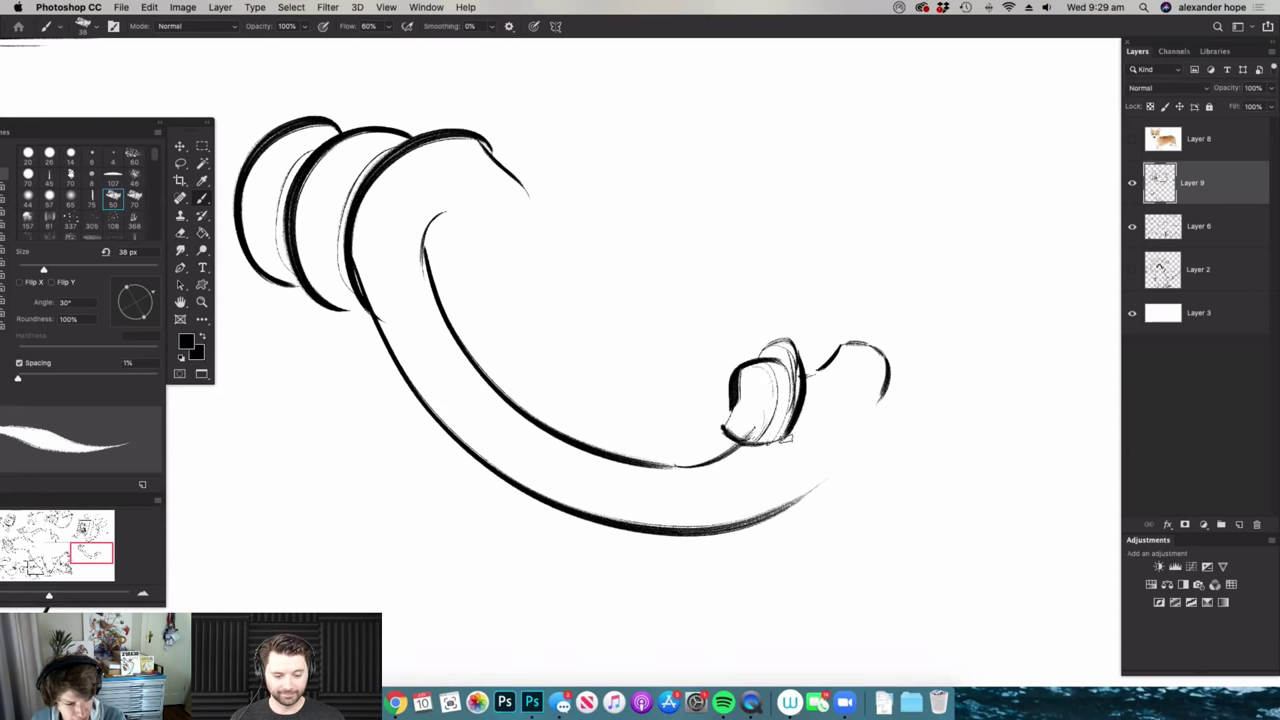
{"action": "scroll", "coordinate": [778, 445], "scroll_direction": "up", "scroll_amount": 2}
- Add a small oval marking and two tiny spikes to the limb's tip, and close its lower outline
{"action": "mouse_move", "coordinate": [820, 380]}
{"action": "left_mouse_down"}
{"action": "mouse_move", "coordinate": [822, 417]}
{"action": "mouse_move", "coordinate": [825, 384]}
{"action": "left_mouse_up"}
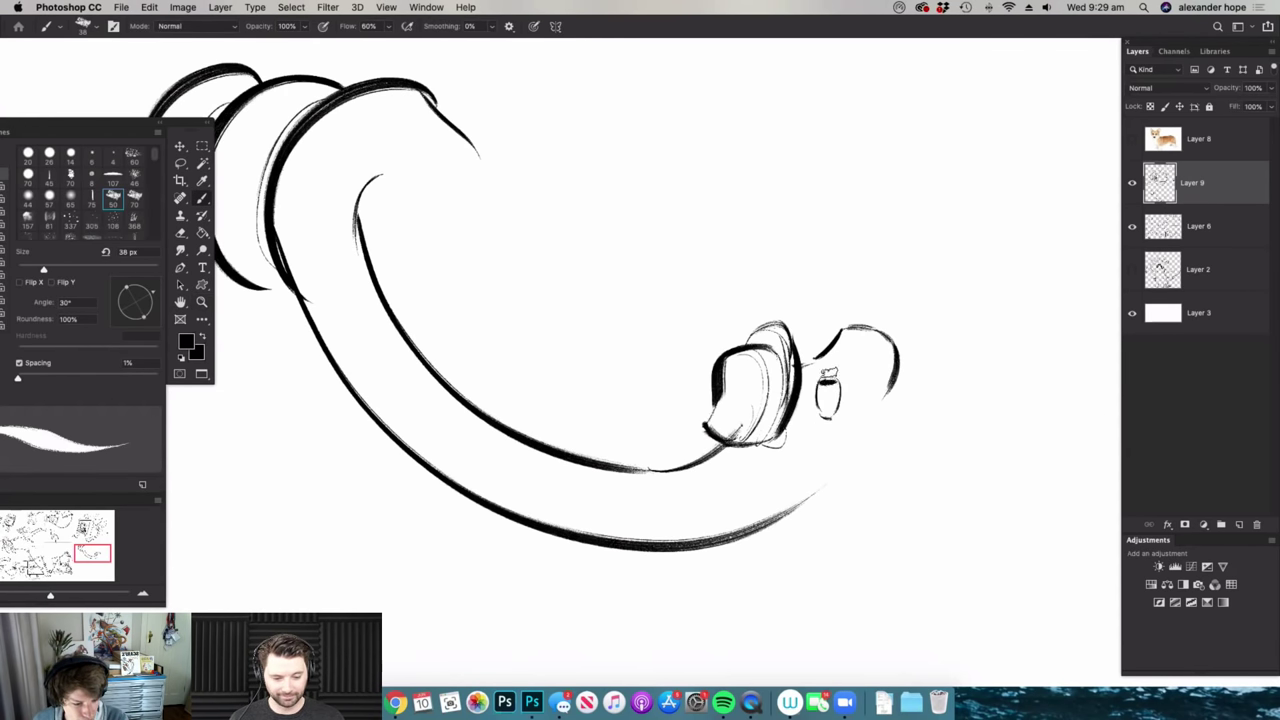
{"action": "mouse_move", "coordinate": [898, 350]}
{"action": "left_mouse_down"}
{"action": "mouse_move", "coordinate": [908, 394]}
{"action": "mouse_move", "coordinate": [950, 376]}
{"action": "mouse_move", "coordinate": [838, 412]}
{"action": "left_mouse_up"}
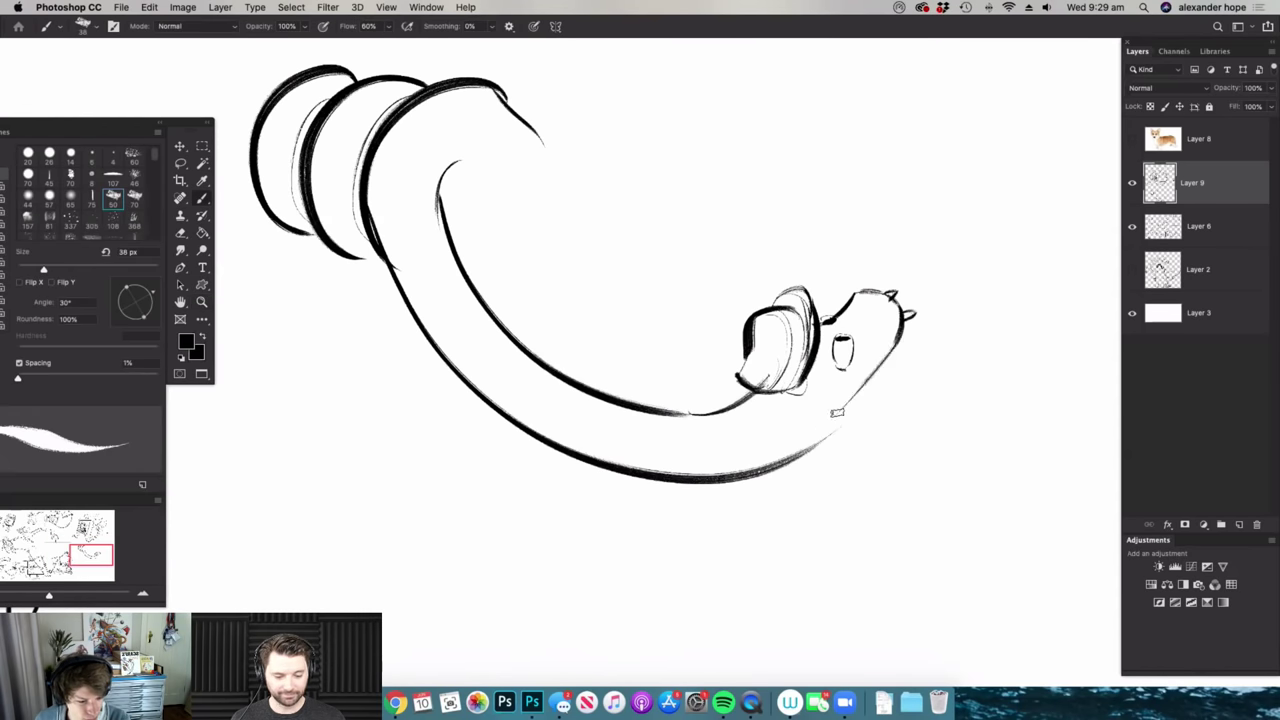
{"action": "mouse_move", "coordinate": [898, 342]}
{"action": "left_mouse_down"}
{"action": "mouse_move", "coordinate": [860, 405]}
{"action": "mouse_move", "coordinate": [808, 447]}
{"action": "left_mouse_up"}
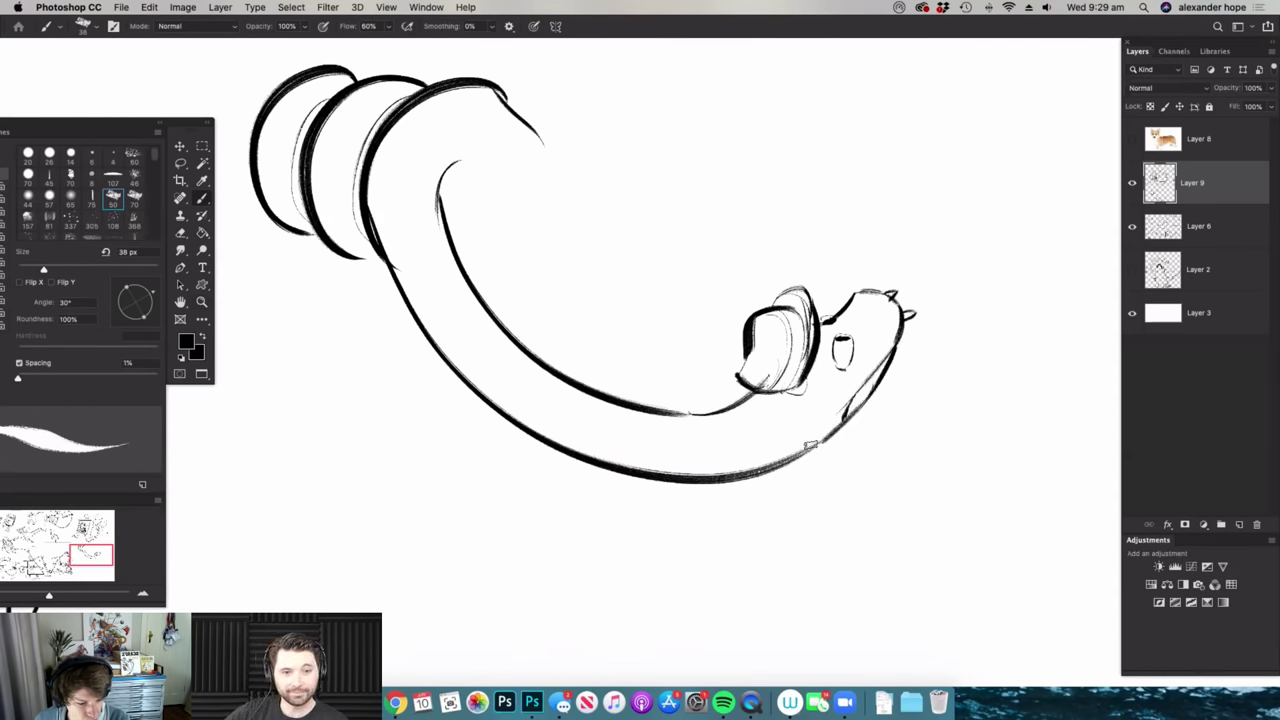
- Draw an upright golf club with a curved head, long shaft and grip beside the limb, and dot the limb's tip
{"action": "left_click_drag", "start_coordinate": [828, 398], "coordinate": [862, 394]}
{"action": "left_click_drag", "start_coordinate": [775, 406], "coordinate": [610, 412]}
{"action": "left_click_drag", "start_coordinate": [980, 263], "coordinate": [1044, 263]}
{"action": "mouse_move", "coordinate": [846, 585]}
{"action": "left_mouse_down"}
{"action": "mouse_move", "coordinate": [852, 168]}
{"action": "mouse_move", "coordinate": [878, 182]}
{"action": "mouse_move", "coordinate": [864, 652]}
{"action": "left_mouse_up"}
{"action": "scroll", "coordinate": [864, 650], "scroll_direction": "down", "scroll_amount": 1}
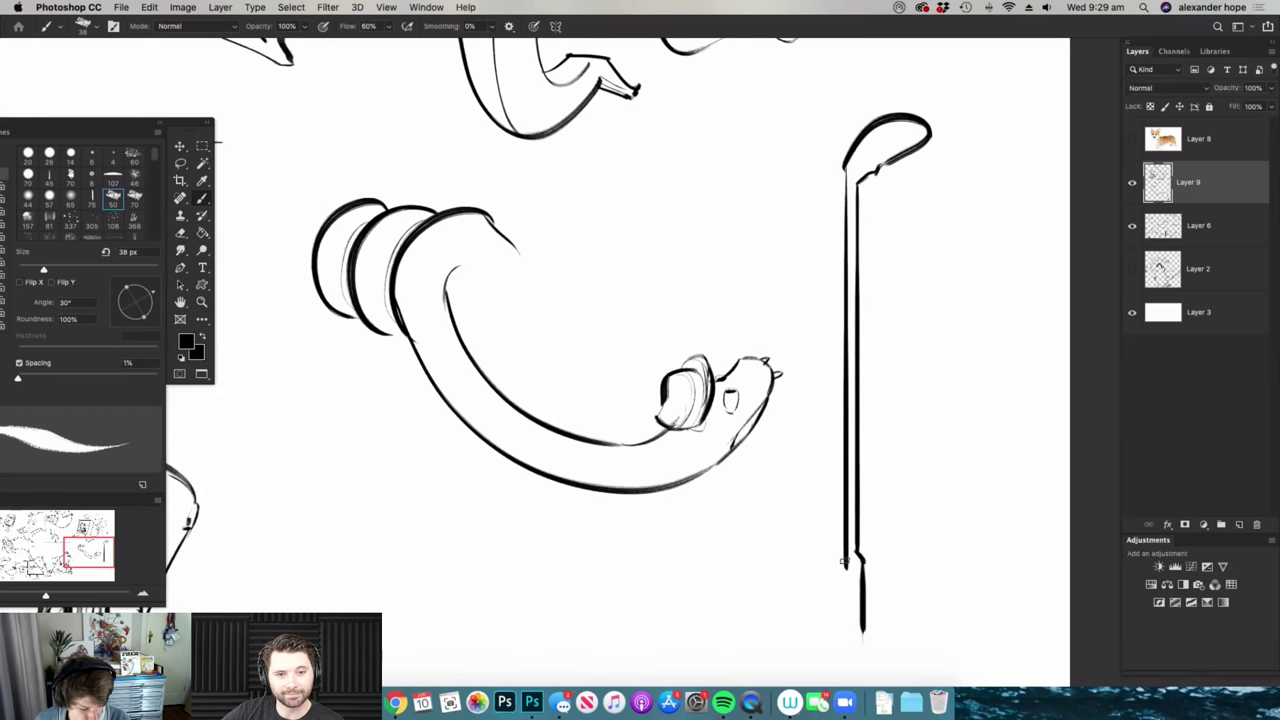
{"action": "left_click_drag", "start_coordinate": [846, 567], "coordinate": [841, 631]}
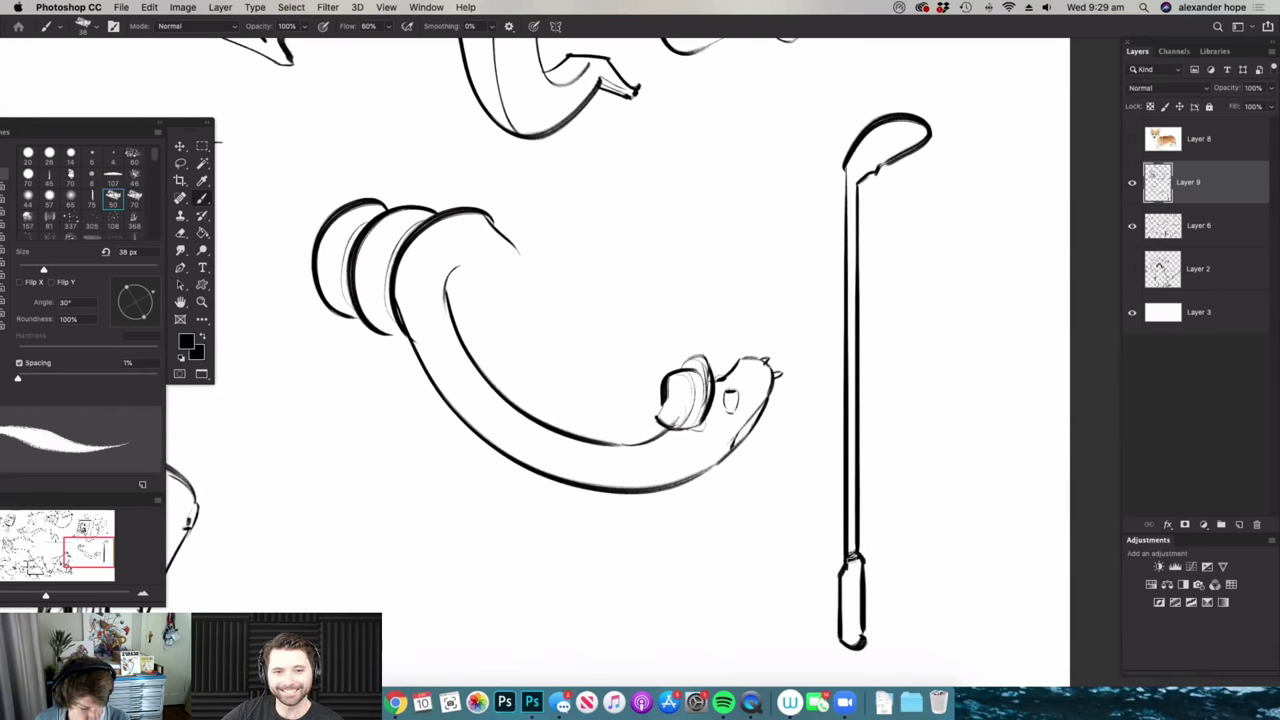
{"action": "left_click_drag", "start_coordinate": [709, 421], "coordinate": [744, 384]}
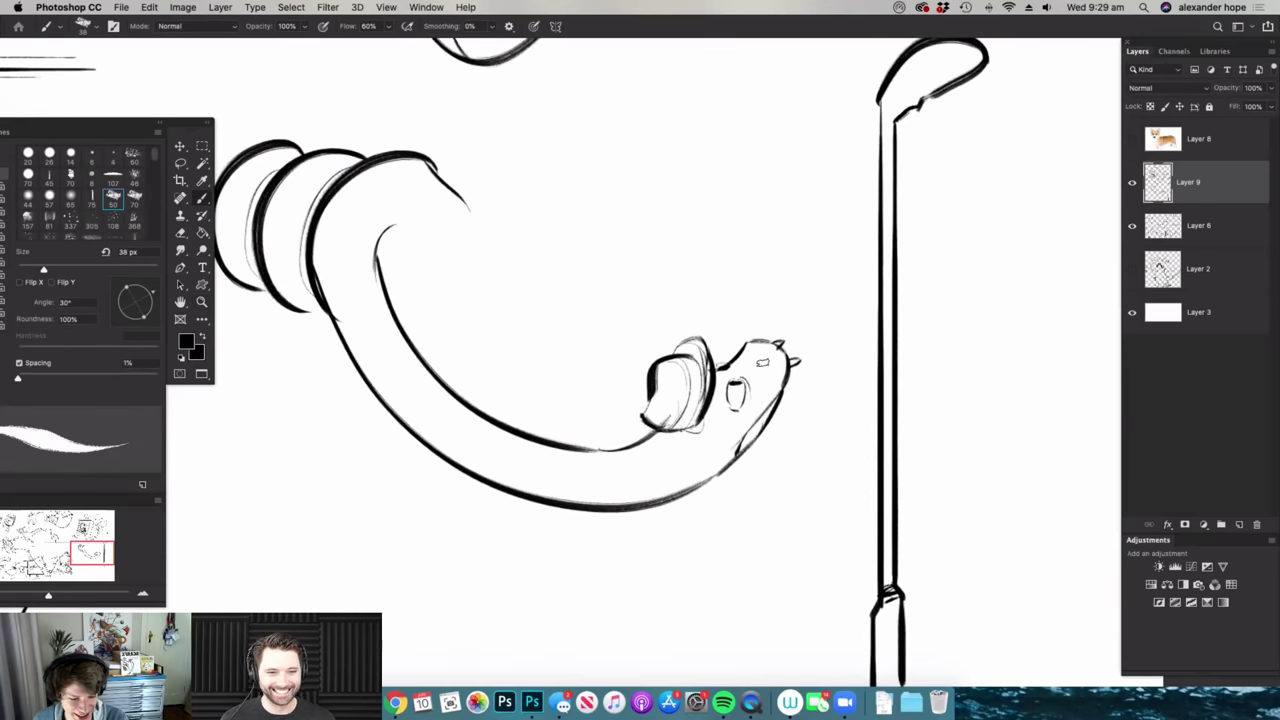
{"action": "scroll", "coordinate": [797, 334], "scroll_direction": "down", "scroll_amount": 4}
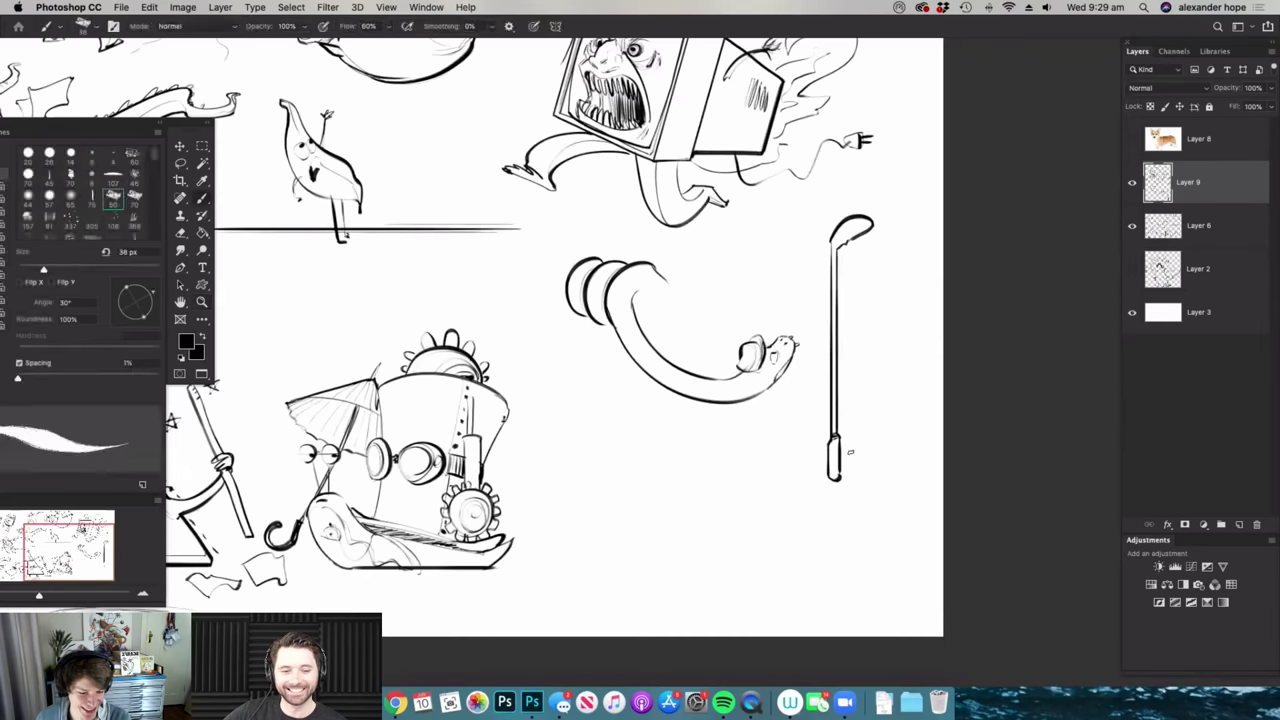
- Lasso the golf club, move it onto its own layer, scale it to about 67%, tilt it counterclockwise and reposition it
{"action": "scroll", "coordinate": [930, 354], "scroll_direction": "up", "scroll_amount": 3}
{"action": "key", "text": "l"}
{"action": "mouse_move", "coordinate": [903, 157]}
{"action": "left_mouse_down"}
{"action": "mouse_move", "coordinate": [766, 403]}
{"action": "mouse_move", "coordinate": [888, 124]}
{"action": "left_mouse_up"}
{"action": "key", "text": "super+x"}
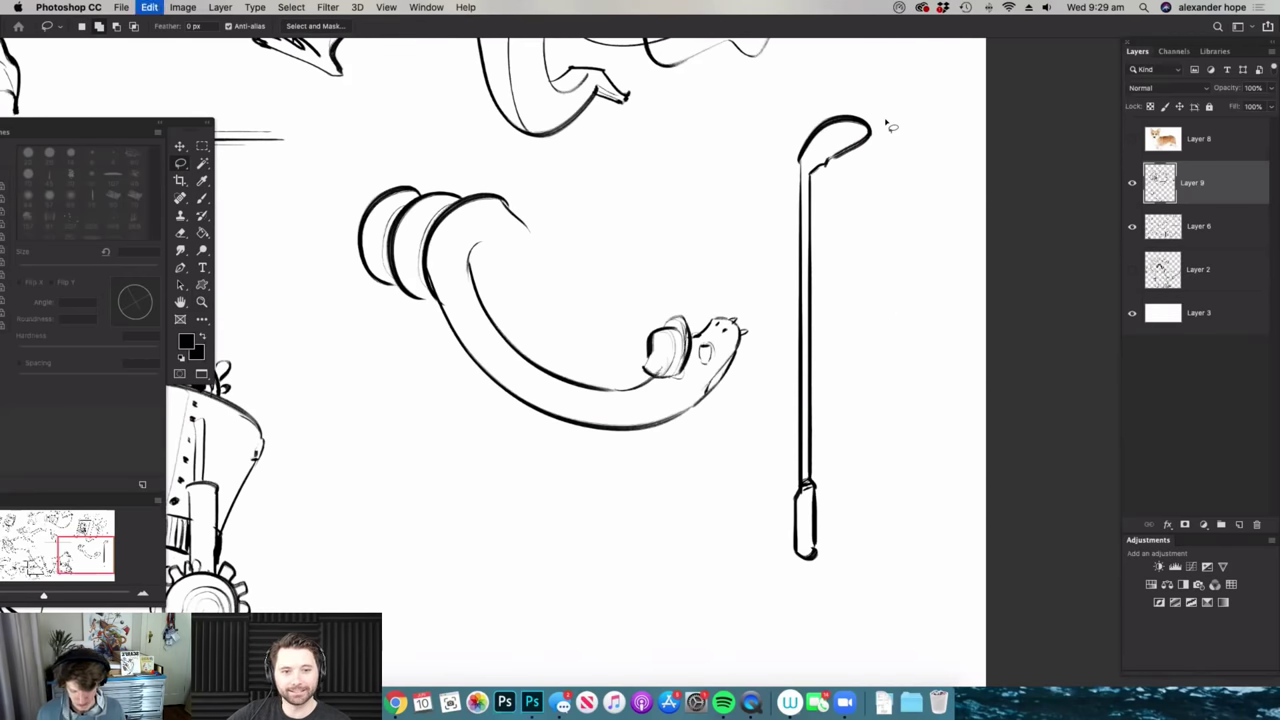
{"action": "key", "text": "super+v"}
{"action": "key", "text": "super+t"}
{"action": "left_click_drag", "start_coordinate": [826, 115], "coordinate": [766, 246]}
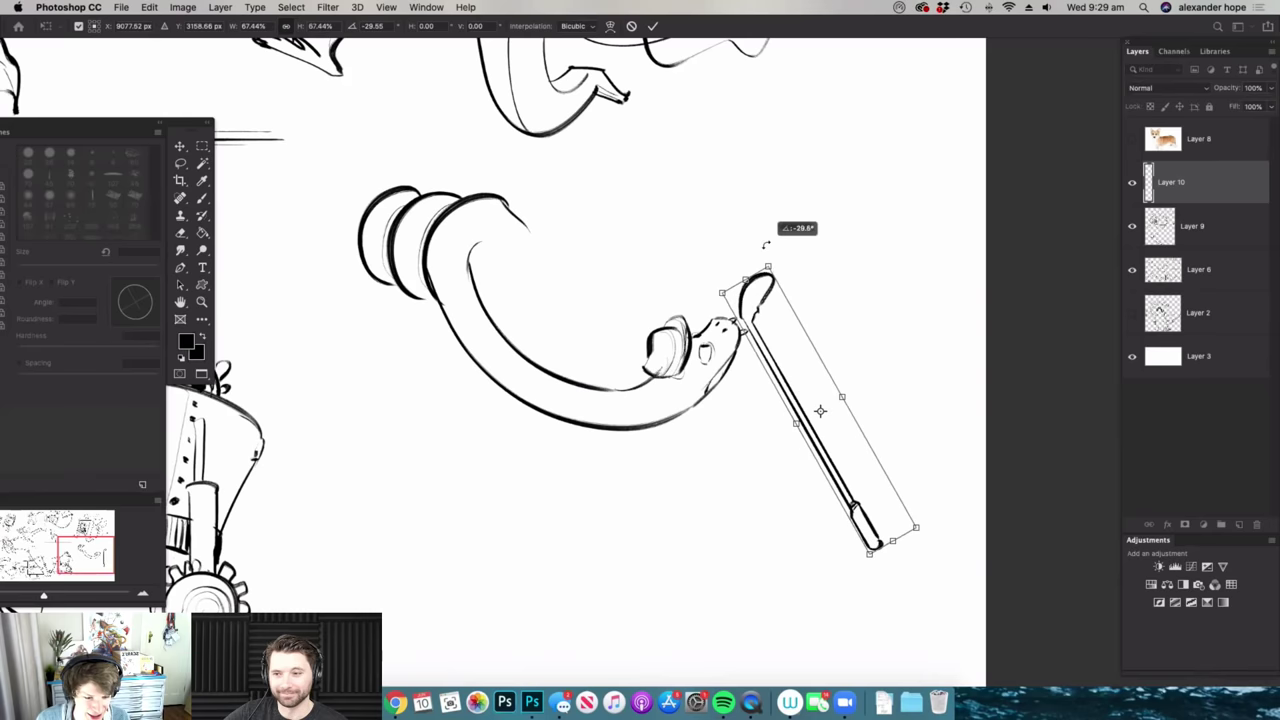
{"action": "left_click_drag", "start_coordinate": [949, 519], "coordinate": [968, 492]}
{"action": "left_click_drag", "start_coordinate": [848, 490], "coordinate": [851, 371]}
{"action": "key", "text": "Return"}
- Place the club's grip behind the limb's tip, erase the overlapping shaft and merge the club into Layer 9
{"action": "key", "text": "l"}
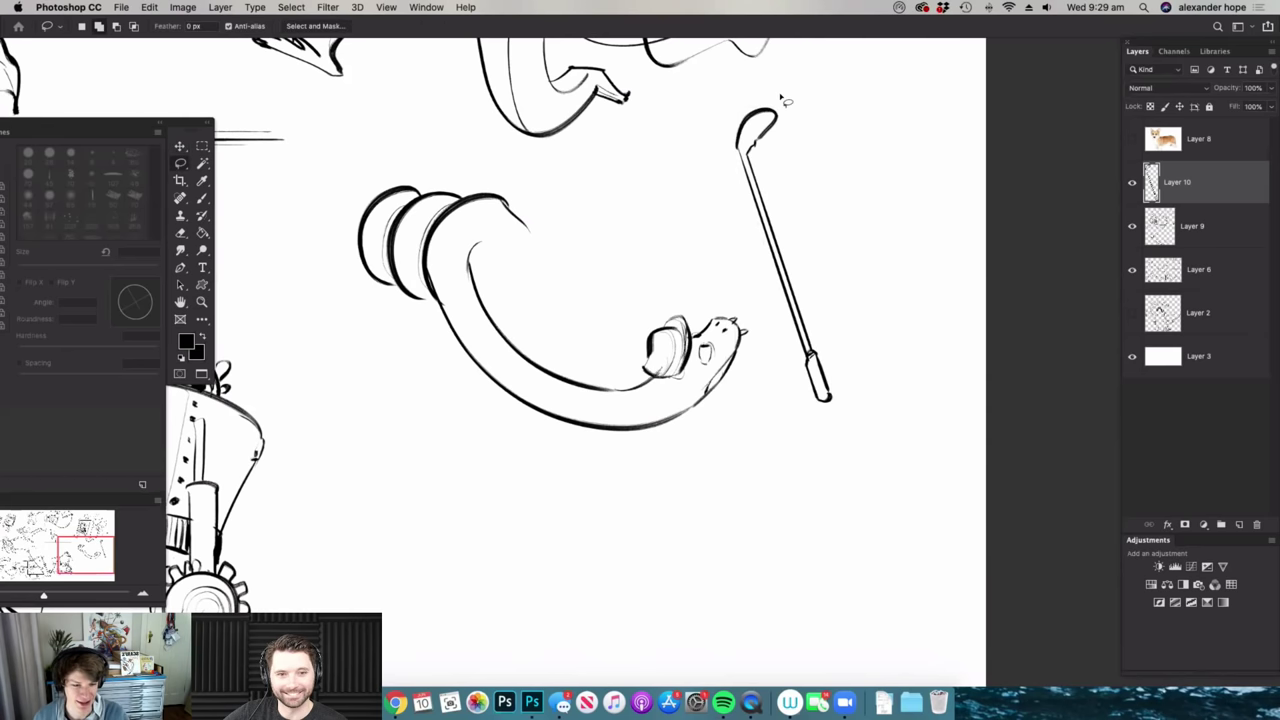
{"action": "mouse_move", "coordinate": [745, 216]}
{"action": "left_mouse_down"}
{"action": "mouse_move", "coordinate": [880, 371]}
{"action": "mouse_move", "coordinate": [889, 289]}
{"action": "left_mouse_up"}
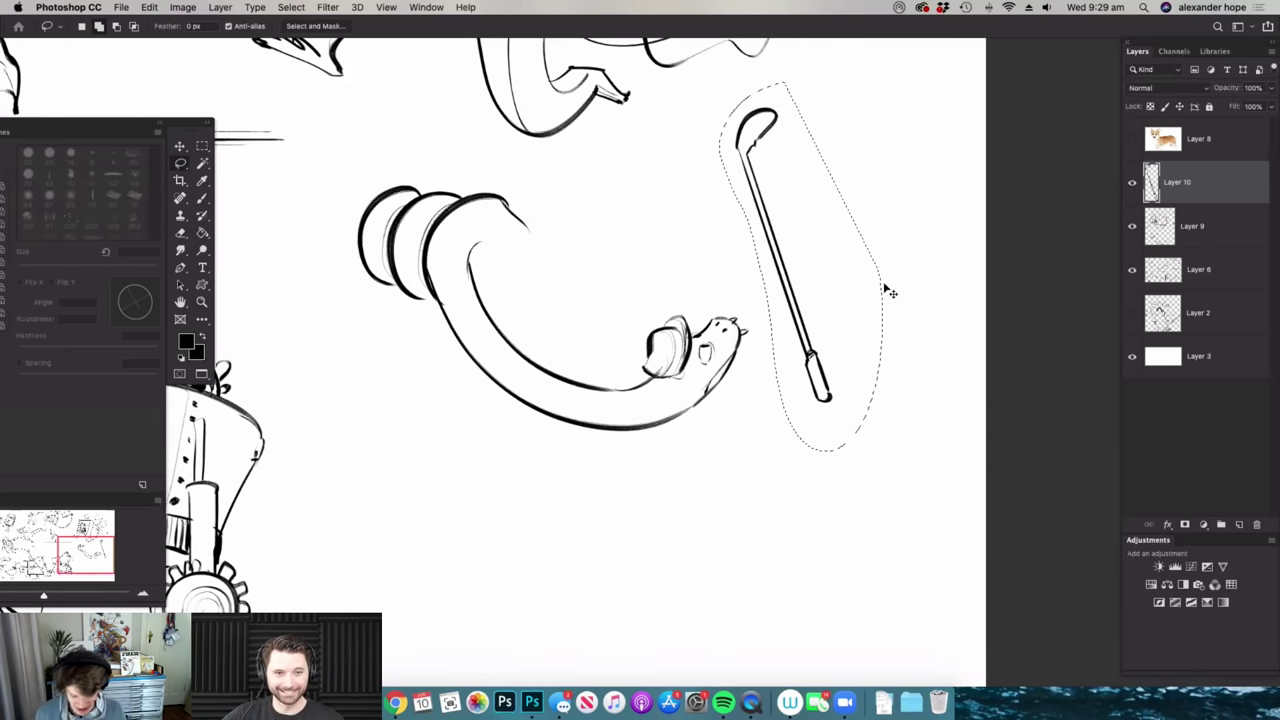
{"action": "key", "text": "super+x"}
{"action": "key", "text": "super+v"}
{"action": "key", "text": "v"}
{"action": "mouse_move", "coordinate": [811, 325]}
{"action": "left_mouse_down"}
{"action": "mouse_move", "coordinate": [727, 322]}
{"action": "mouse_move", "coordinate": [781, 307]}
{"action": "mouse_move", "coordinate": [722, 318]}
{"action": "mouse_move", "coordinate": [735, 365]}
{"action": "mouse_move", "coordinate": [738, 355]}
{"action": "left_mouse_up"}
{"action": "key", "text": "super+space"}
{"action": "key", "text": "e"}
{"action": "key", "text": "super+e"}
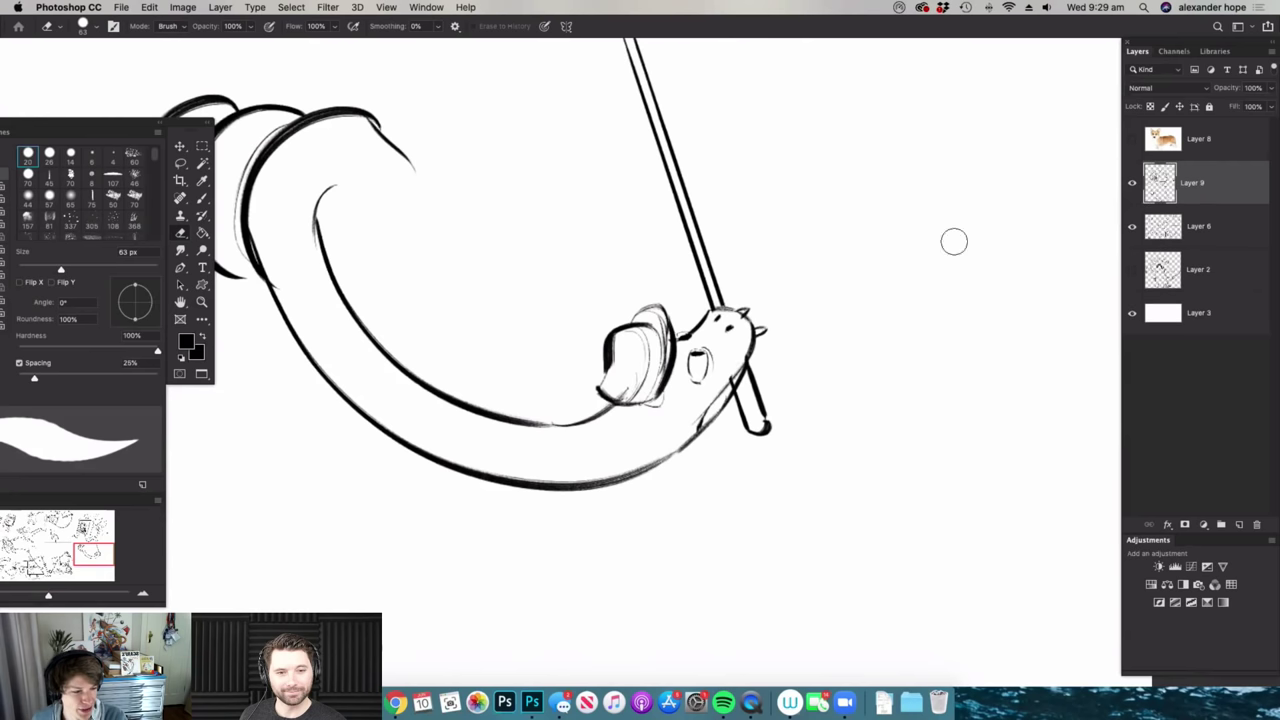
- Erase the shaft line overlapping the limb's tip, and draw a forked branch poking out through the coils
{"action": "left_click_drag", "start_coordinate": [740, 388], "coordinate": [742, 376]}
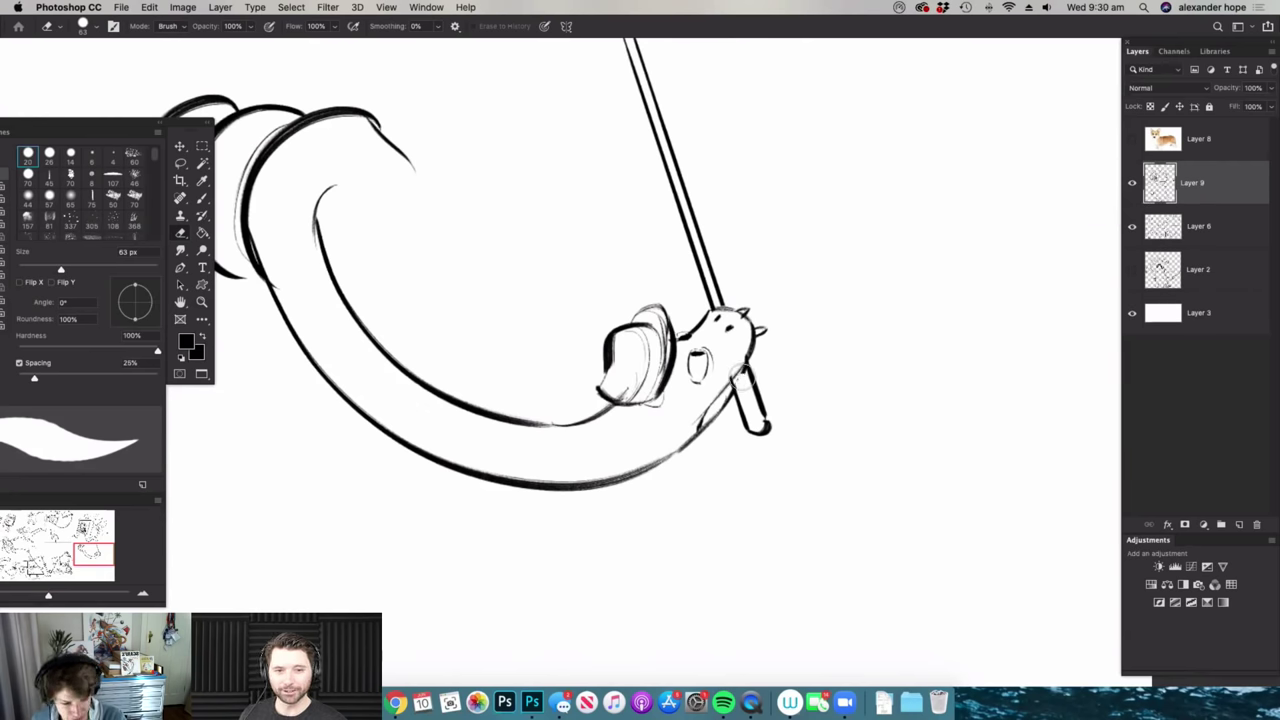
{"action": "scroll", "coordinate": [716, 265], "scroll_direction": "down", "scroll_amount": 5}
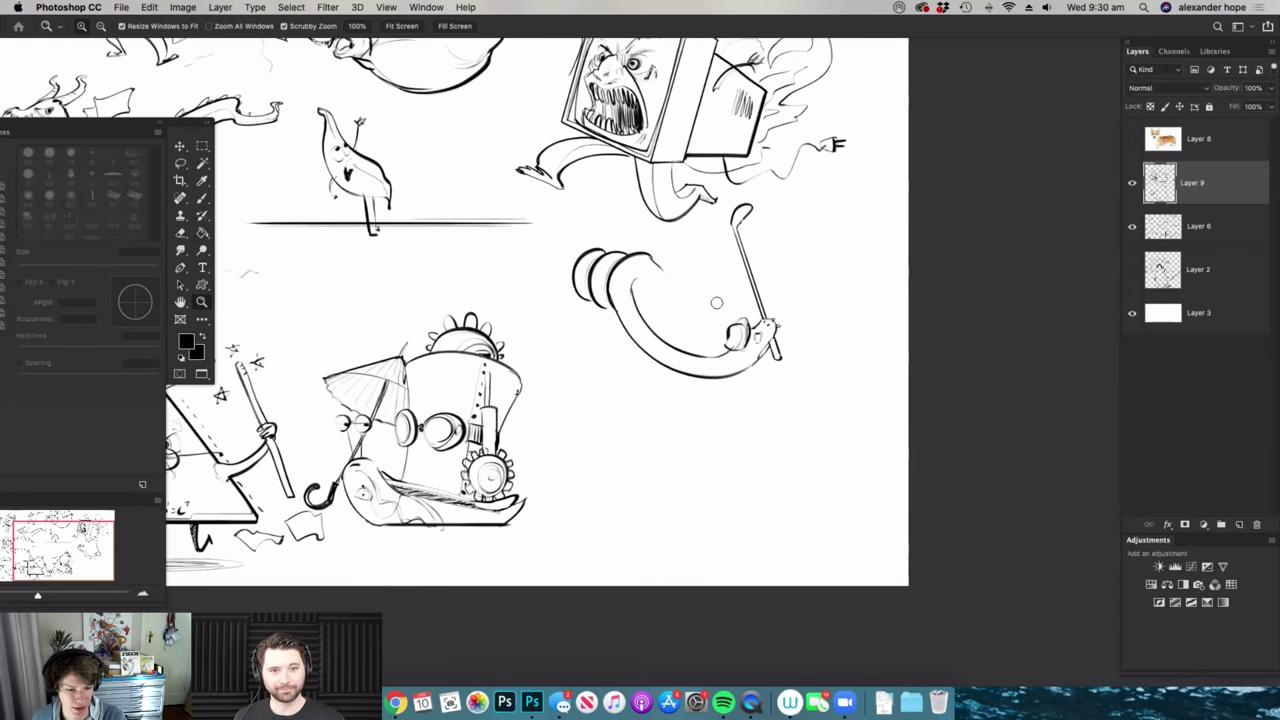
{"action": "key", "text": "b"}
{"action": "scroll", "coordinate": [640, 250], "scroll_direction": "up", "scroll_amount": 5}
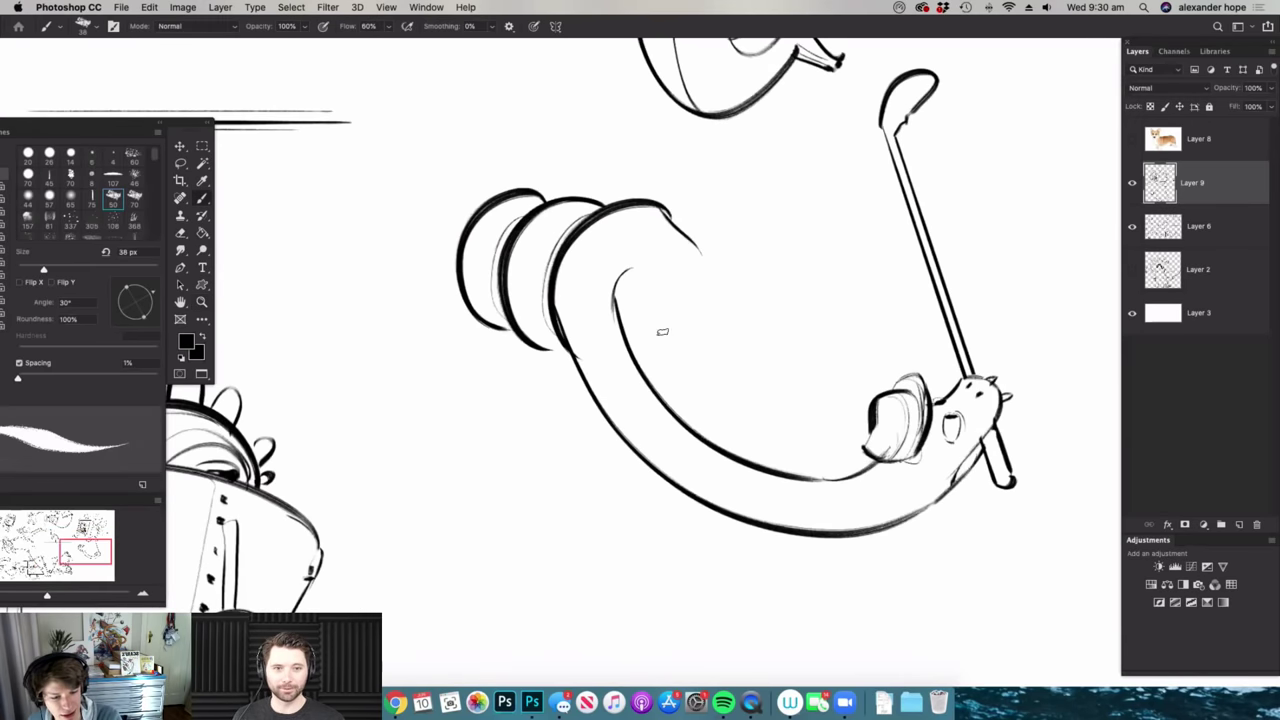
{"action": "mouse_move", "coordinate": [625, 272]}
{"action": "left_mouse_down"}
{"action": "mouse_move", "coordinate": [850, 160]}
{"action": "mouse_move", "coordinate": [852, 220]}
{"action": "mouse_move", "coordinate": [620, 295]}
{"action": "left_mouse_up"}
{"action": "key", "text": "z"}
{"action": "left_click_drag", "start_coordinate": [719, 309], "coordinate": [620, 309]}
{"action": "left_click_drag", "start_coordinate": [704, 284], "coordinate": [740, 284]}
{"action": "scroll", "coordinate": [703, 283], "scroll_direction": "up", "scroll_amount": 3}
{"action": "key", "text": "b"}
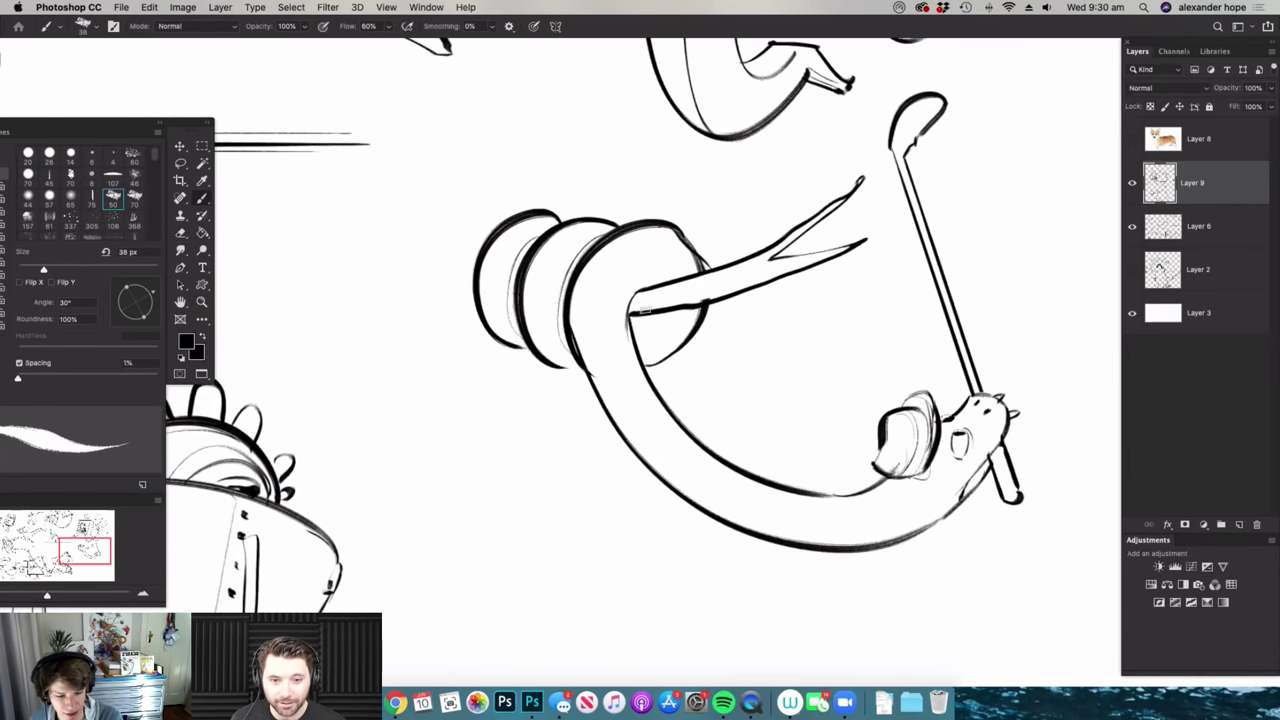
- Add another coil with a long hanging tail, and extend the branch out behind it with light bark lines
{"action": "key", "text": "z"}
{"action": "mouse_move", "coordinate": [719, 287]}
{"action": "left_mouse_down"}
{"action": "mouse_move", "coordinate": [620, 287]}
{"action": "mouse_move", "coordinate": [715, 307]}
{"action": "left_mouse_up"}
{"action": "key", "text": "z"}
{"action": "mouse_move", "coordinate": [591, 216]}
{"action": "left_mouse_down"}
{"action": "mouse_move", "coordinate": [606, 573]}
{"action": "mouse_move", "coordinate": [625, 460]}
{"action": "mouse_move", "coordinate": [556, 300]}
{"action": "left_mouse_up"}
{"action": "left_click_drag", "start_coordinate": [574, 244], "coordinate": [553, 322]}
{"action": "left_click_drag", "start_coordinate": [530, 254], "coordinate": [424, 323]}
{"action": "left_click_drag", "start_coordinate": [527, 300], "coordinate": [484, 360]}
{"action": "left_click_drag", "start_coordinate": [524, 270], "coordinate": [464, 342]}
{"action": "left_click_drag", "start_coordinate": [524, 286], "coordinate": [482, 336]}
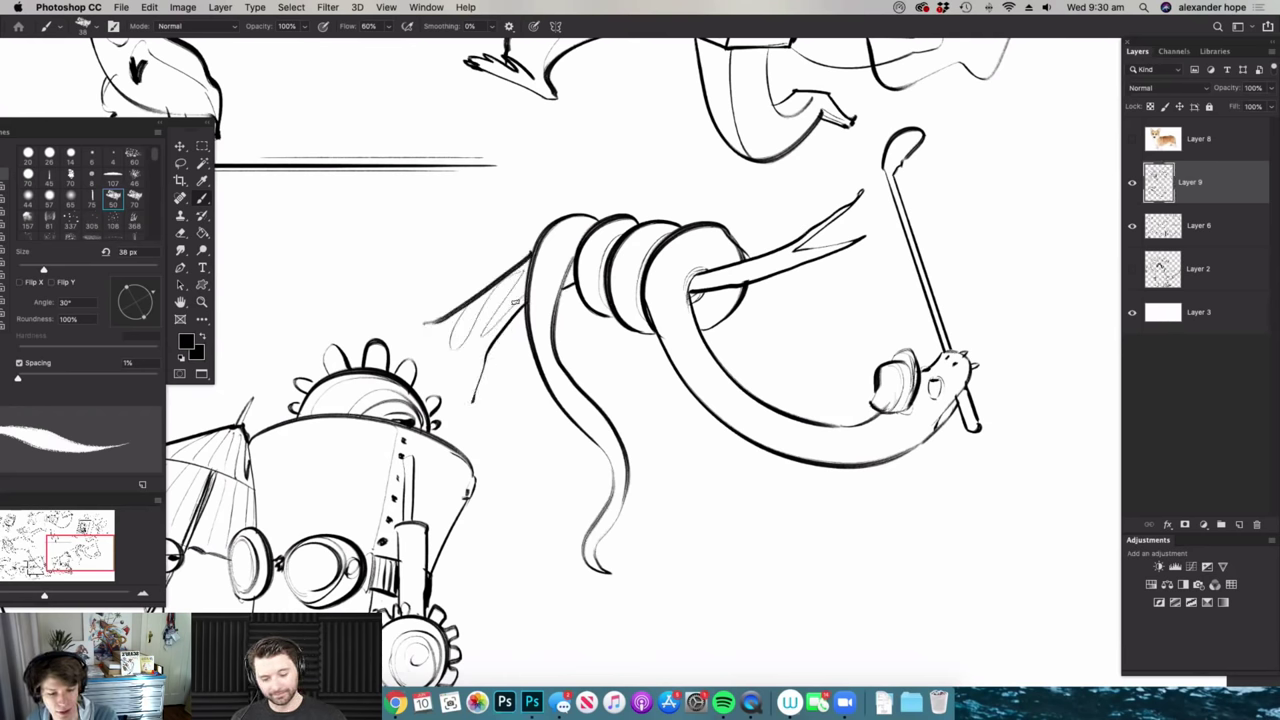
- Fill the snake's body and coils with thin scalloped and zigzag scale markings
{"action": "left_click", "coordinate": [590, 346], "text": "alt+super"}
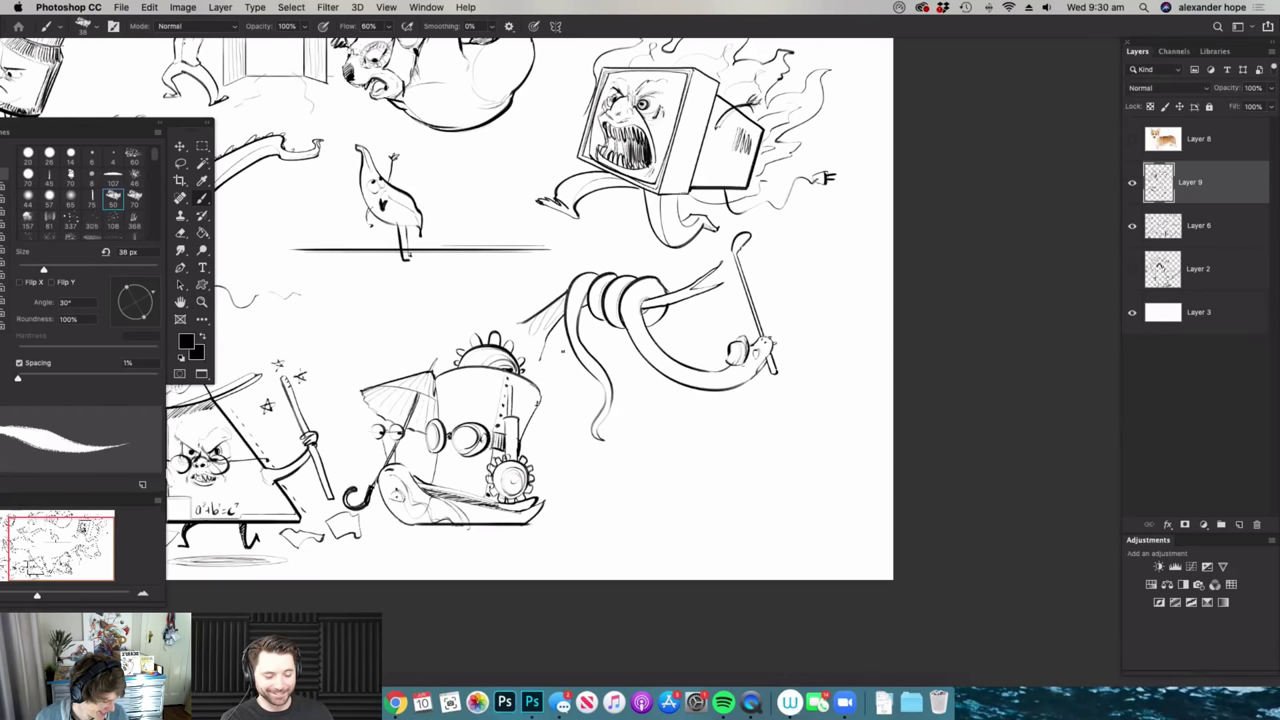
{"action": "left_click_drag", "start_coordinate": [610, 326], "coordinate": [562, 332]}
{"action": "left_click_drag", "start_coordinate": [652, 316], "coordinate": [778, 381]}
{"action": "left_click", "coordinate": [721, 421], "text": "super"}
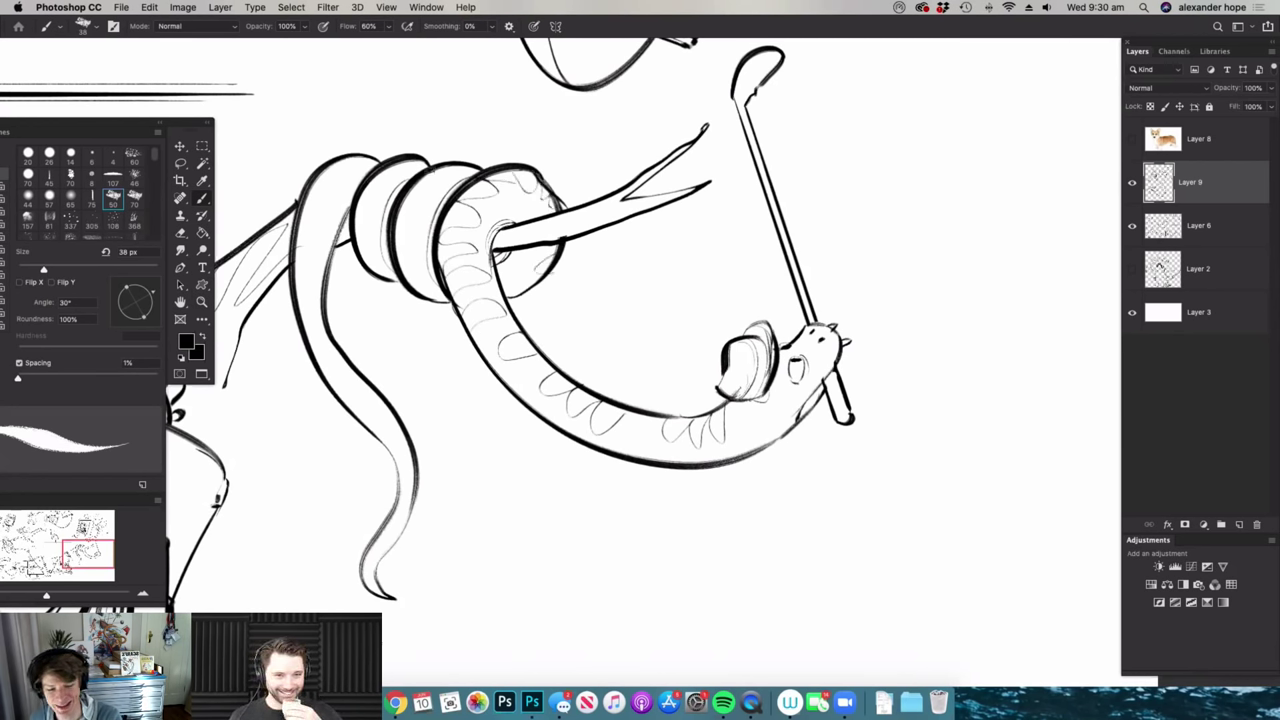
{"action": "left_click_drag", "start_coordinate": [404, 188], "coordinate": [418, 232]}
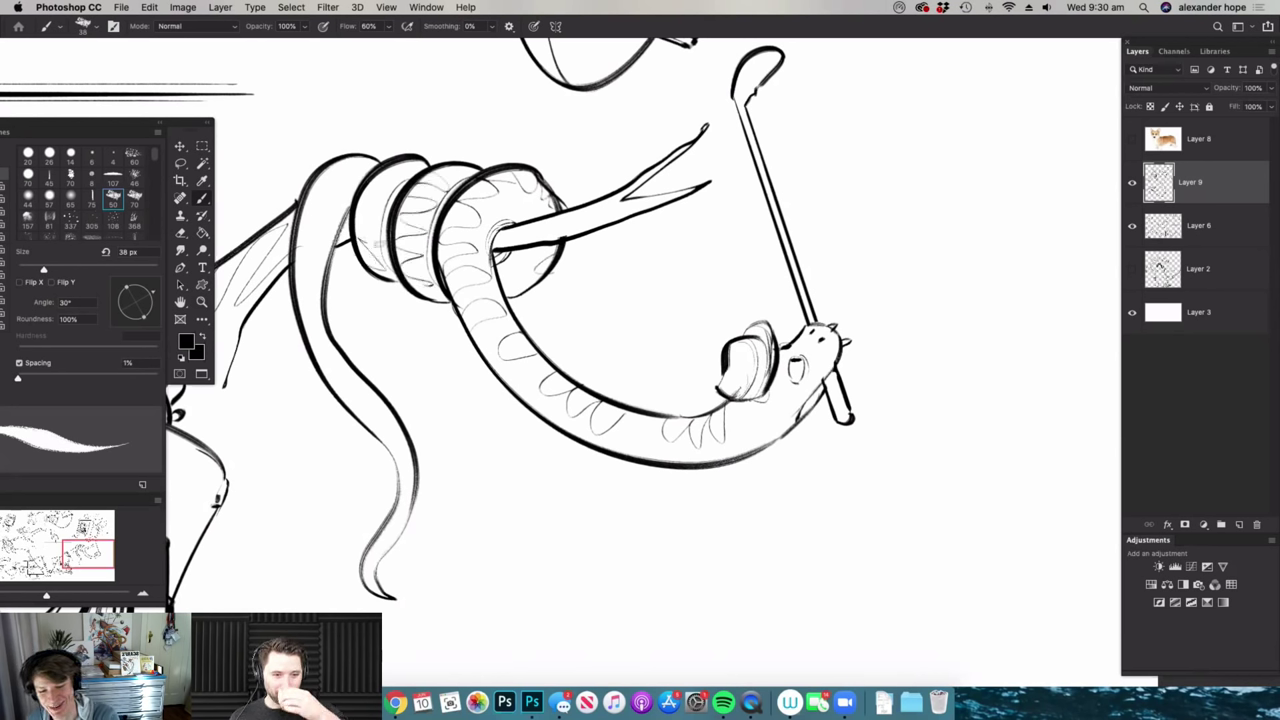
{"action": "left_click_drag", "start_coordinate": [340, 163], "coordinate": [307, 210]}
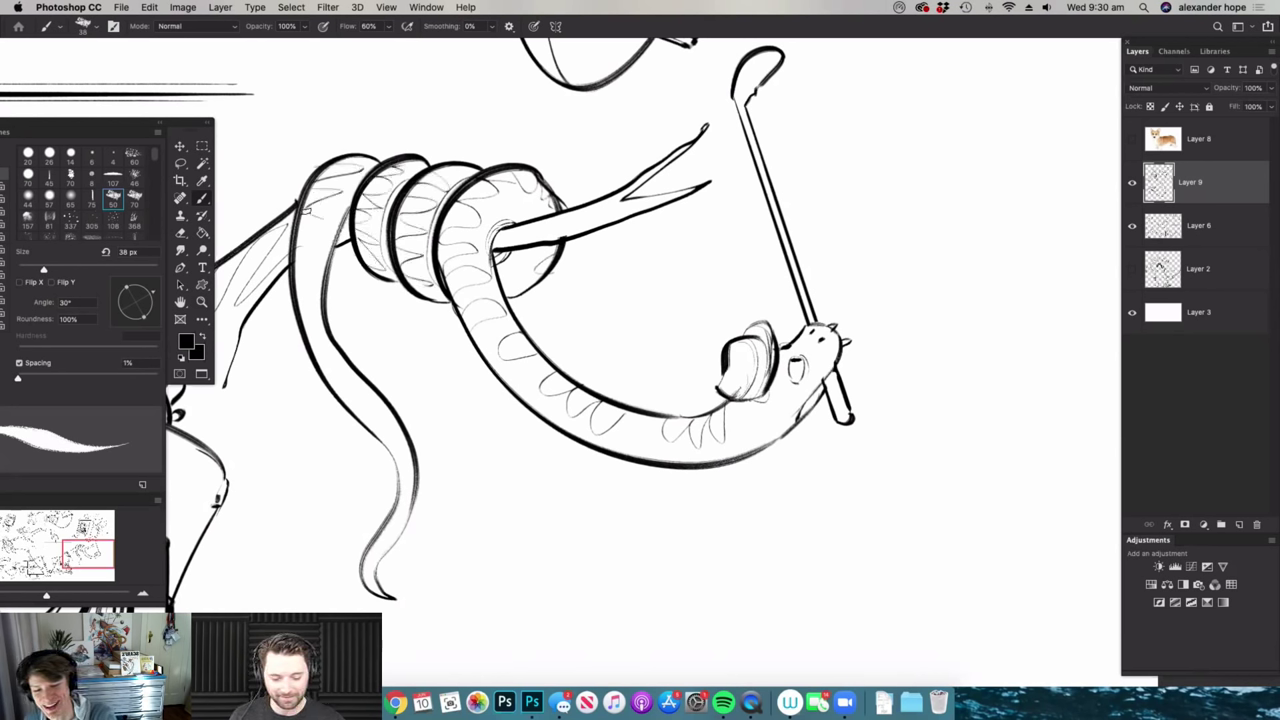
- Draw a small golf tee below the snake, and a thin horizon line with an oval putting green and flag
{"action": "key", "text": "alt+space"}
{"action": "mouse_move", "coordinate": [738, 311]}
{"action": "left_mouse_down"}
{"action": "mouse_move", "coordinate": [900, 428]}
{"action": "mouse_move", "coordinate": [748, 488]}
{"action": "mouse_move", "coordinate": [755, 507]}
{"action": "left_mouse_up"}
{"action": "key", "text": "alt+space"}
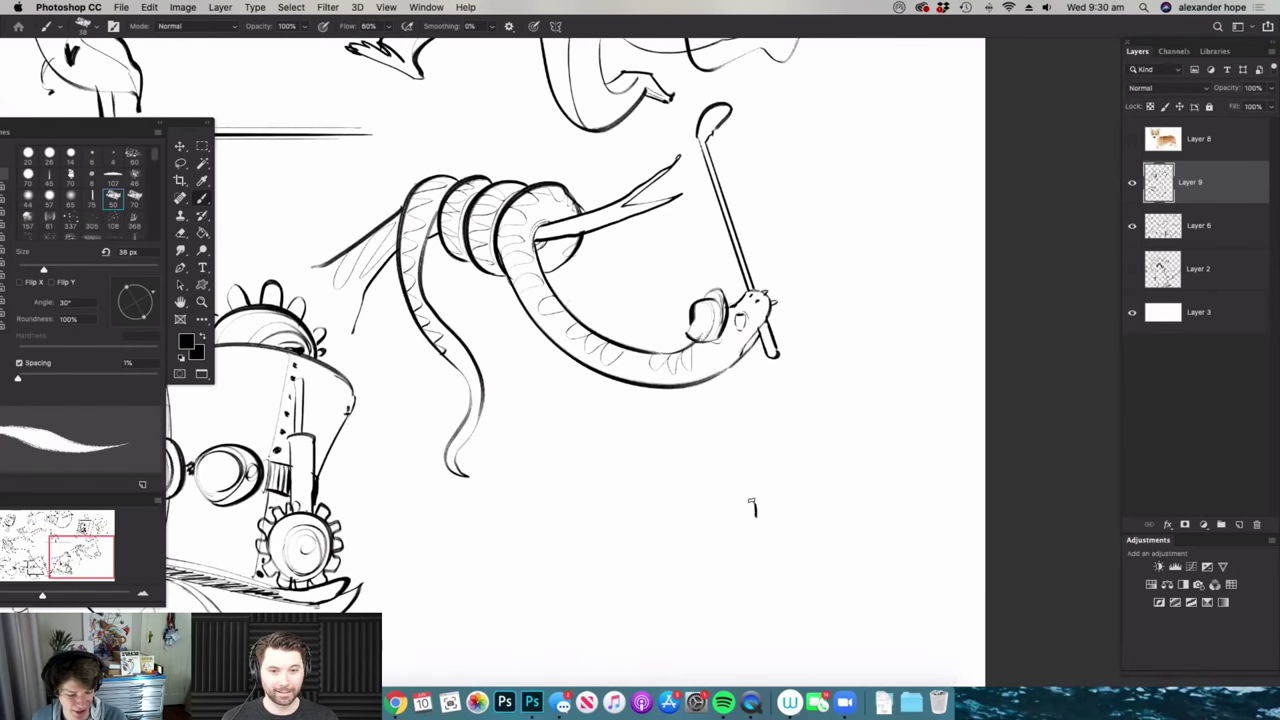
{"action": "left_click_drag", "start_coordinate": [525, 404], "coordinate": [958, 404]}
{"action": "mouse_move", "coordinate": [826, 434]}
{"action": "left_mouse_down"}
{"action": "mouse_move", "coordinate": [948, 430]}
{"action": "mouse_move", "coordinate": [912, 430]}
{"action": "left_mouse_up"}
- Draw a tall flight arc rising from the tee and falling to a solid black golf ball above the green
{"action": "key", "text": "alt+space"}
{"action": "mouse_move", "coordinate": [814, 385]}
{"action": "left_mouse_down"}
{"action": "mouse_move", "coordinate": [906, 271]}
{"action": "mouse_move", "coordinate": [732, 516]}
{"action": "mouse_move", "coordinate": [903, 226]}
{"action": "mouse_move", "coordinate": [903, 245]}
{"action": "mouse_move", "coordinate": [920, 252]}
{"action": "mouse_move", "coordinate": [904, 253]}
{"action": "left_mouse_up"}
{"action": "key", "text": "super+space"}
{"action": "key", "text": "z"}
{"action": "scroll", "coordinate": [830, 372], "scroll_direction": "down", "scroll_amount": 3}
{"action": "scroll", "coordinate": [798, 538], "scroll_direction": "up", "scroll_amount": 1}
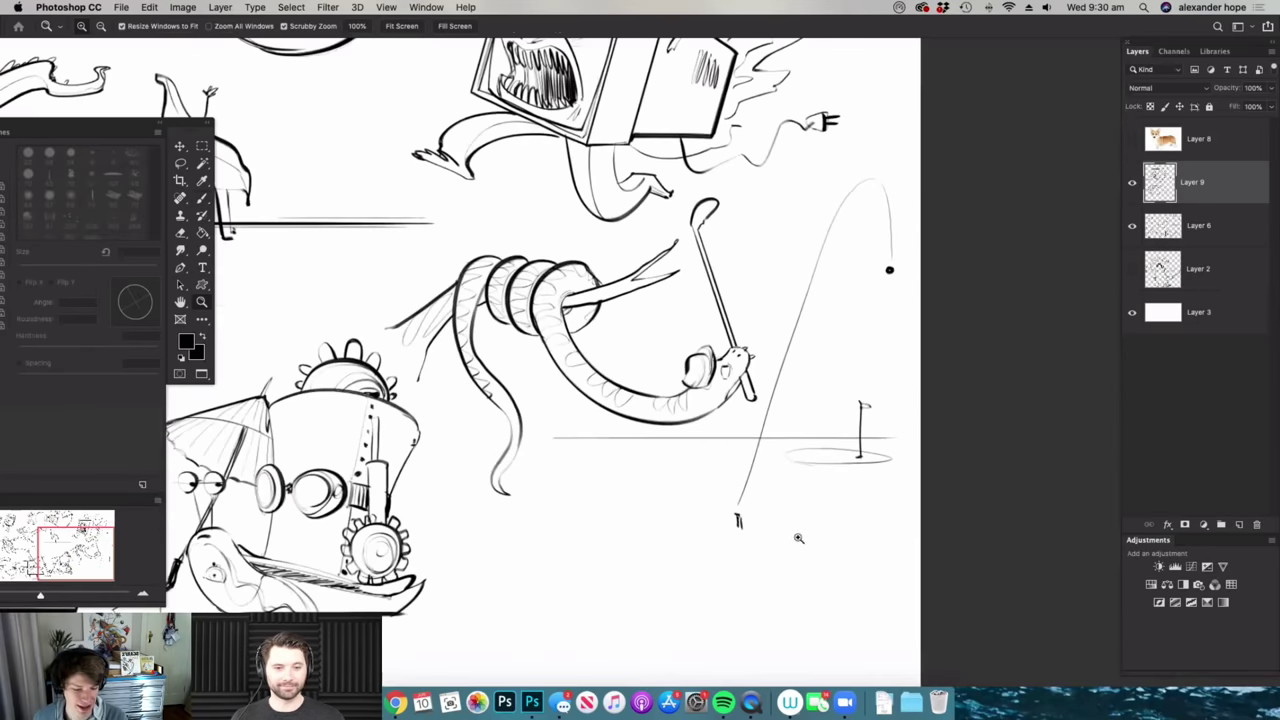
- Sketch grass tufts around the tee and straight ground lines extending on both sides of it
{"action": "scroll", "coordinate": [740, 520], "scroll_direction": "up", "scroll_amount": 3}
{"action": "key", "text": "b"}
{"action": "mouse_move", "coordinate": [716, 512]}
{"action": "left_mouse_down"}
{"action": "mouse_move", "coordinate": [778, 528]}
{"action": "mouse_move", "coordinate": [910, 527]}
{"action": "left_mouse_up"}
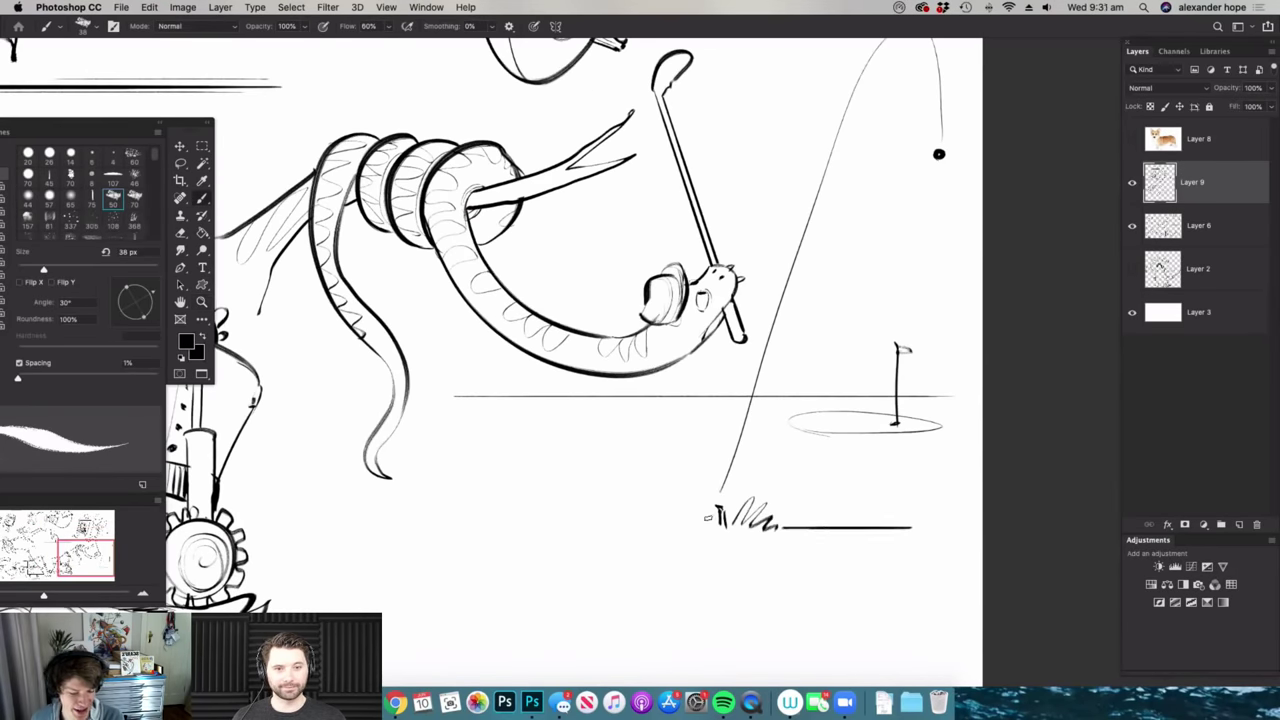
{"action": "left_click_drag", "start_coordinate": [474, 517], "coordinate": [632, 517]}
{"action": "key", "text": "z"}
{"action": "scroll", "coordinate": [790, 314], "scroll_direction": "down", "scroll_amount": 4}
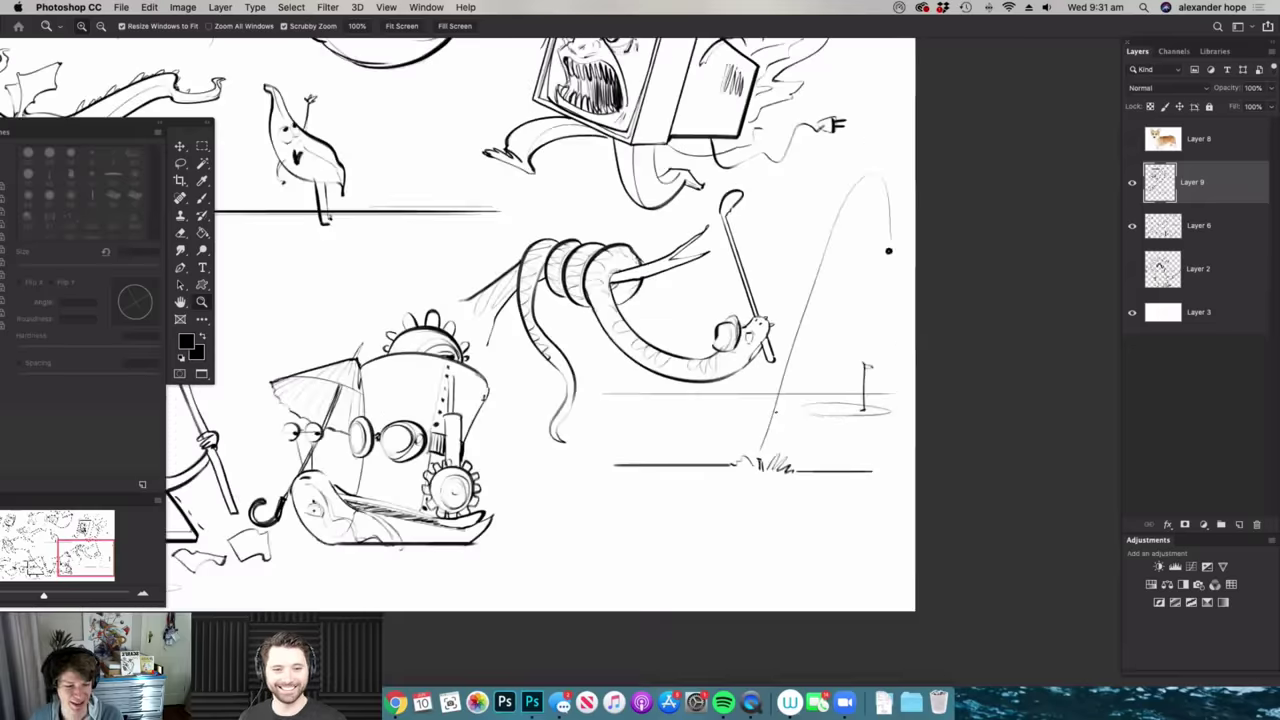
{"action": "scroll", "coordinate": [790, 314], "scroll_direction": "up", "scroll_amount": 2}
{"action": "key", "text": "b"}
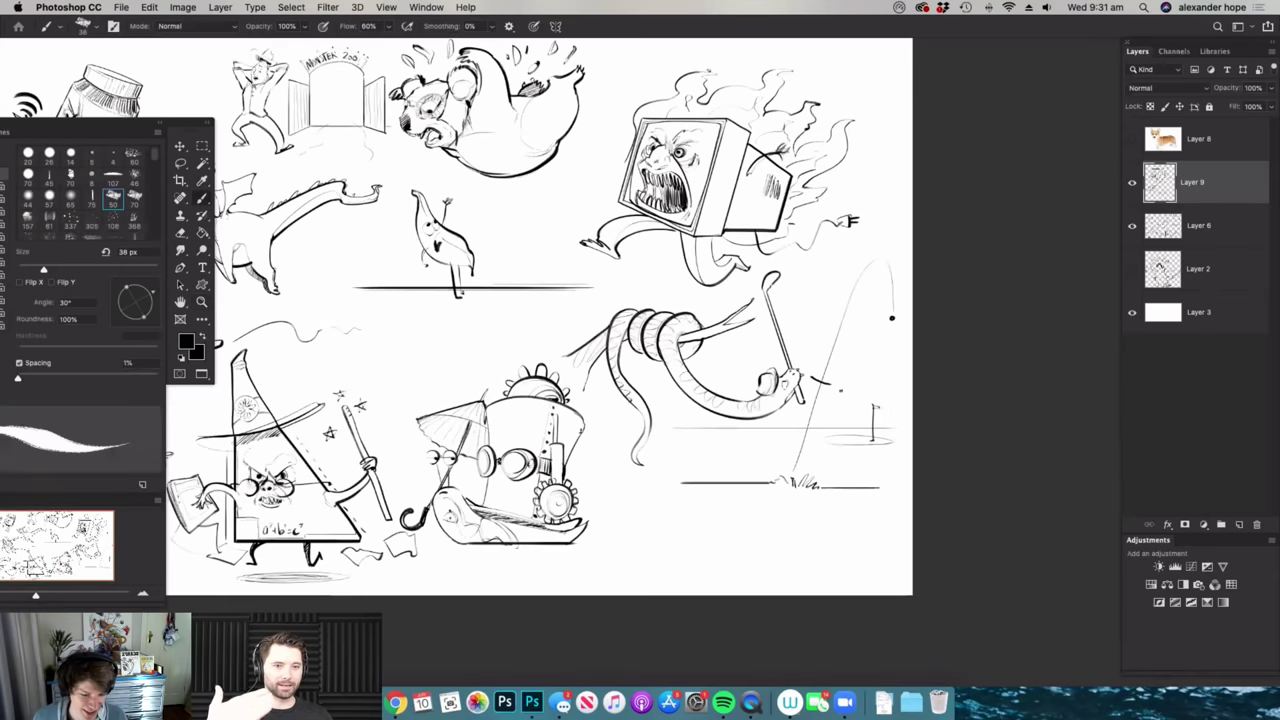
{"action": "key", "text": "z"}
{"action": "scroll", "coordinate": [836, 347], "scroll_direction": "up", "scroll_amount": 2}
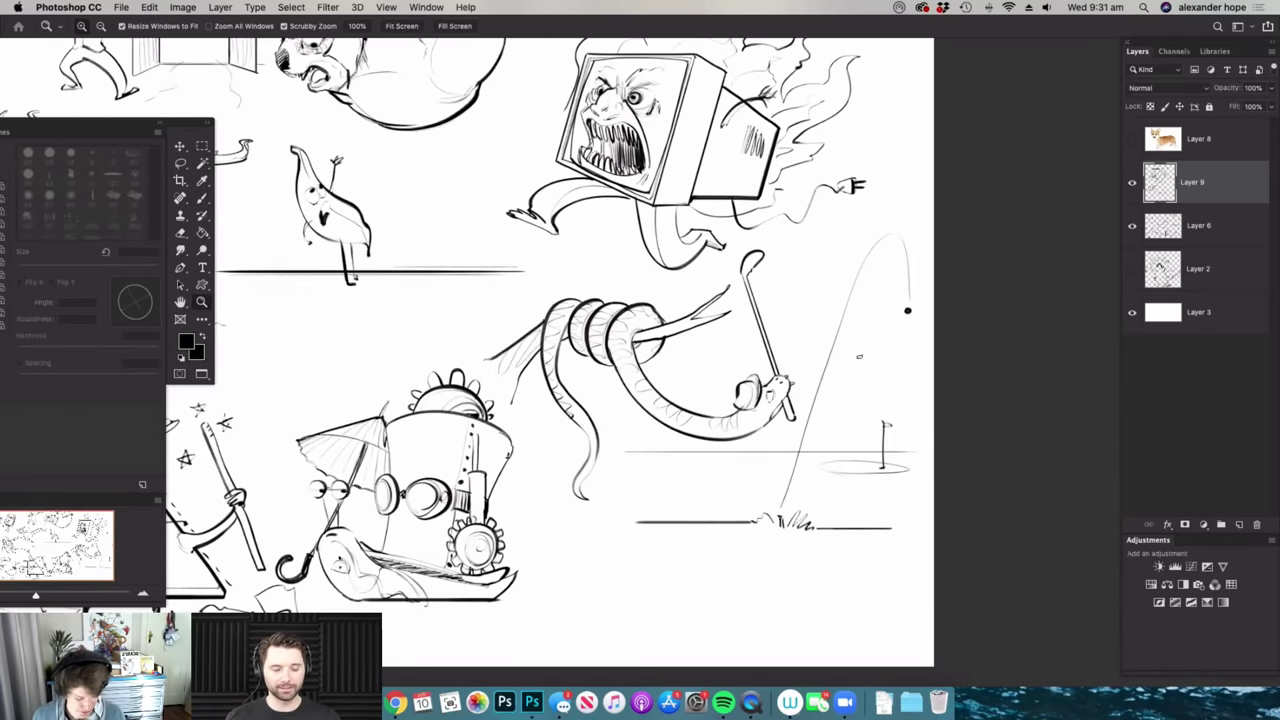
{"action": "left_click_drag", "start_coordinate": [859, 357], "coordinate": [864, 357]}
- Lasso the whole snake golf scene, scale it down, place it below the computer-monitor creature and deselect
{"action": "key", "text": "l"}
{"action": "mouse_move", "coordinate": [898, 187]}
{"action": "left_mouse_down"}
{"action": "mouse_move", "coordinate": [936, 421]}
{"action": "mouse_move", "coordinate": [932, 578]}
{"action": "mouse_move", "coordinate": [776, 651]}
{"action": "mouse_move", "coordinate": [579, 623]}
{"action": "mouse_move", "coordinate": [443, 425]}
{"action": "left_mouse_up"}
{"action": "mouse_move", "coordinate": [418, 314]}
{"action": "left_mouse_down"}
{"action": "mouse_move", "coordinate": [547, 263]}
{"action": "mouse_move", "coordinate": [675, 268]}
{"action": "mouse_move", "coordinate": [710, 238]}
{"action": "mouse_move", "coordinate": [915, 206]}
{"action": "mouse_move", "coordinate": [760, 392]}
{"action": "mouse_move", "coordinate": [798, 338]}
{"action": "mouse_move", "coordinate": [793, 302]}
{"action": "mouse_move", "coordinate": [804, 298]}
{"action": "mouse_move", "coordinate": [782, 327]}
{"action": "mouse_move", "coordinate": [819, 331]}
{"action": "mouse_move", "coordinate": [706, 344]}
{"action": "left_mouse_up"}
{"action": "key", "text": "ctrl+t"}
{"action": "key", "text": "Return"}
{"action": "key", "text": "super+d"}
- Add a thin pointed twig rising from the base of the snake's branch
{"action": "key", "text": "z"}
{"action": "key", "text": "m"}
{"action": "scroll", "coordinate": [706, 343], "scroll_direction": "up", "scroll_amount": 2}
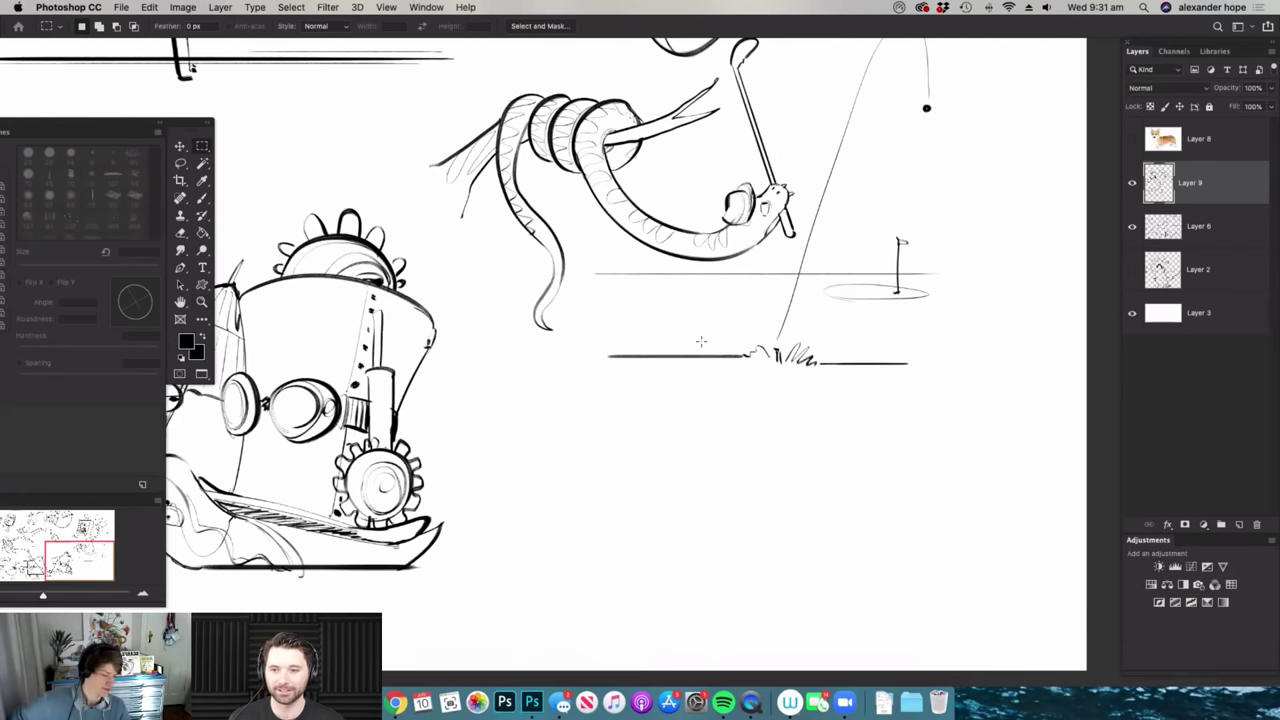
{"action": "left_click_drag", "start_coordinate": [698, 461], "coordinate": [797, 450]}
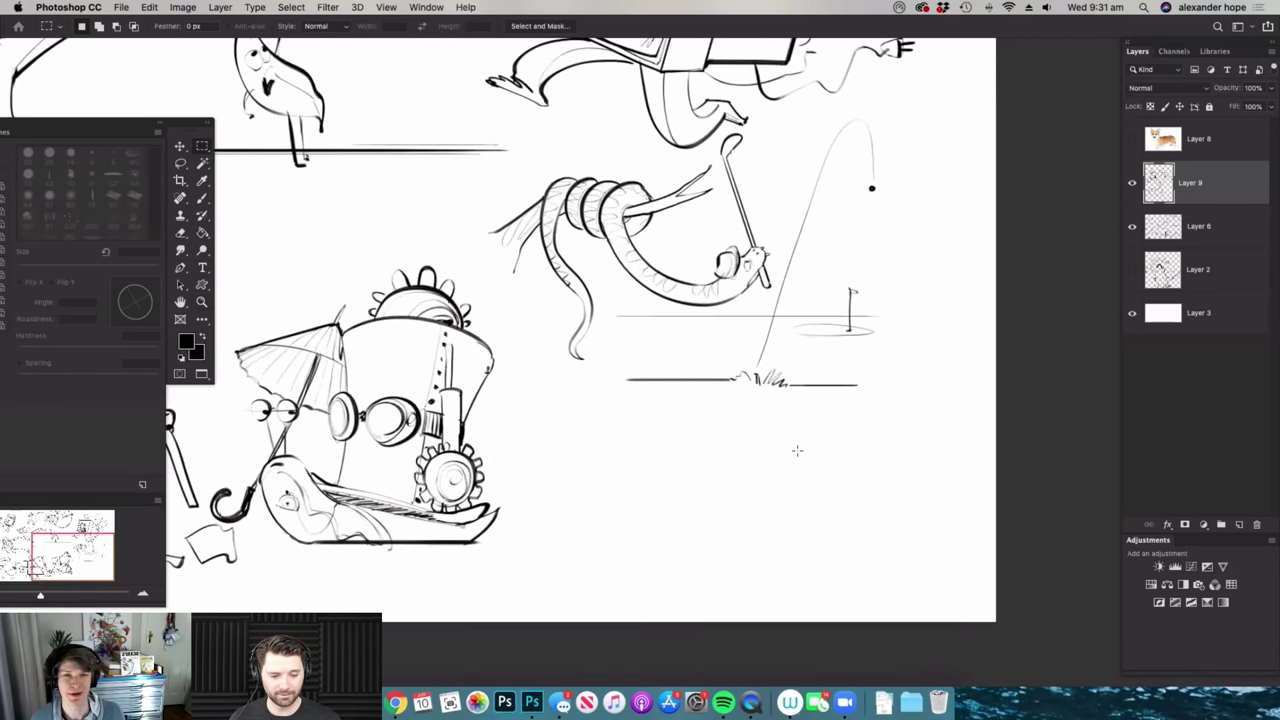
{"action": "left_click_drag", "start_coordinate": [510, 154], "coordinate": [525, 214]}
{"action": "scroll", "coordinate": [508, 162], "scroll_direction": "up", "scroll_amount": 1}
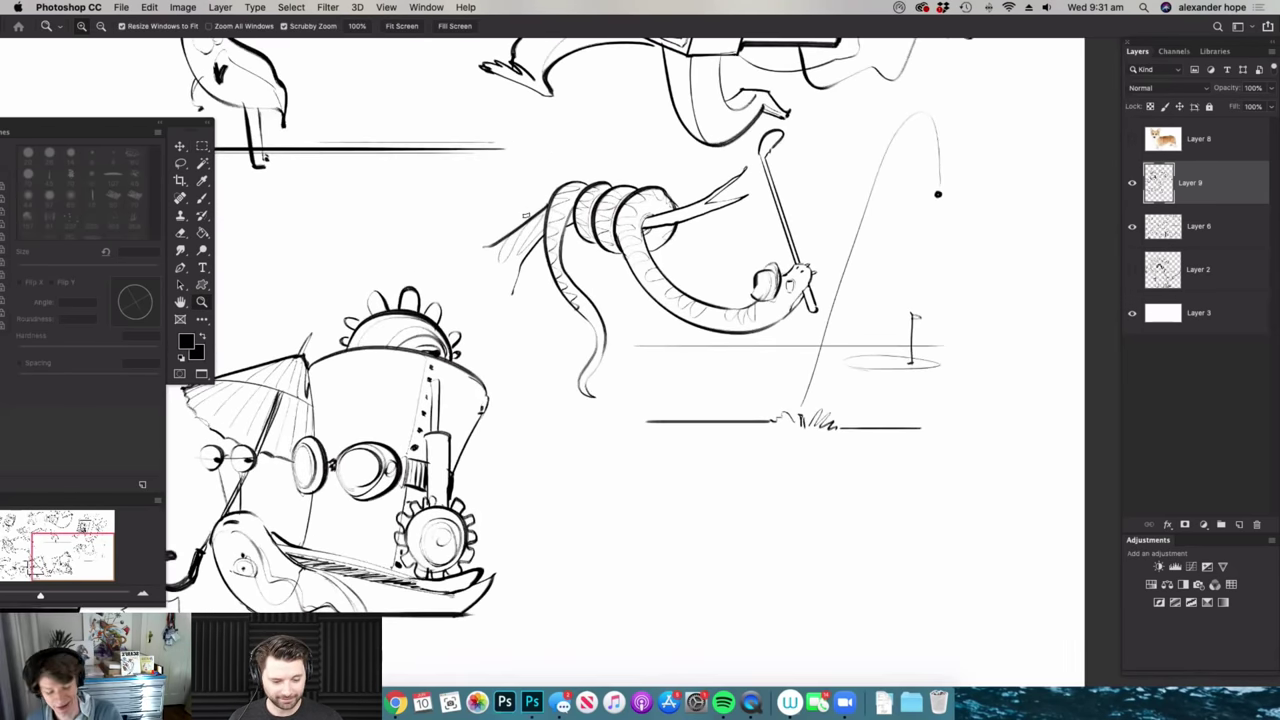
{"action": "scroll", "coordinate": [540, 177], "scroll_direction": "up", "scroll_amount": 1}
- Draw a large pi symbol with a wavy crossbar in the empty space beside the steampunk hat creature
{"action": "scroll", "coordinate": [603, 457], "scroll_direction": "down", "scroll_amount": 2}
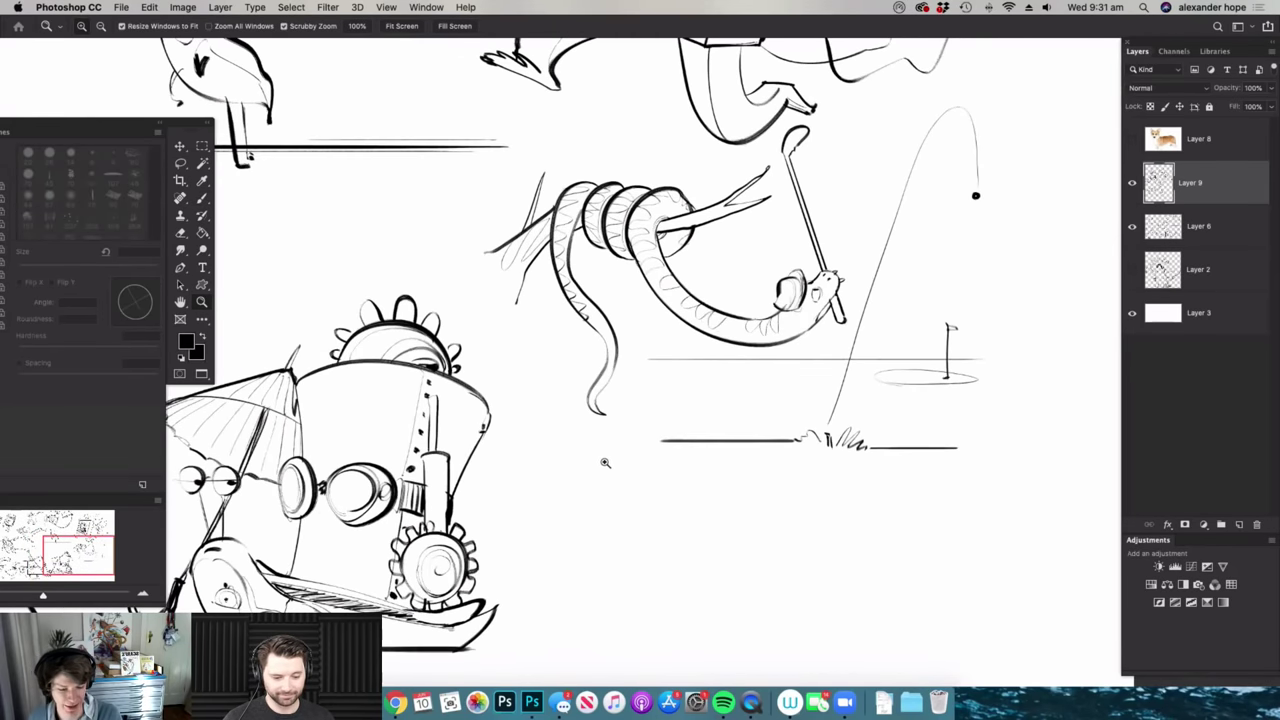
{"action": "left_click_drag", "start_coordinate": [563, 388], "coordinate": [565, 487]}
{"action": "mouse_move", "coordinate": [538, 388]}
{"action": "left_mouse_down"}
{"action": "mouse_move", "coordinate": [663, 370]}
{"action": "mouse_move", "coordinate": [652, 475]}
{"action": "left_mouse_up"}
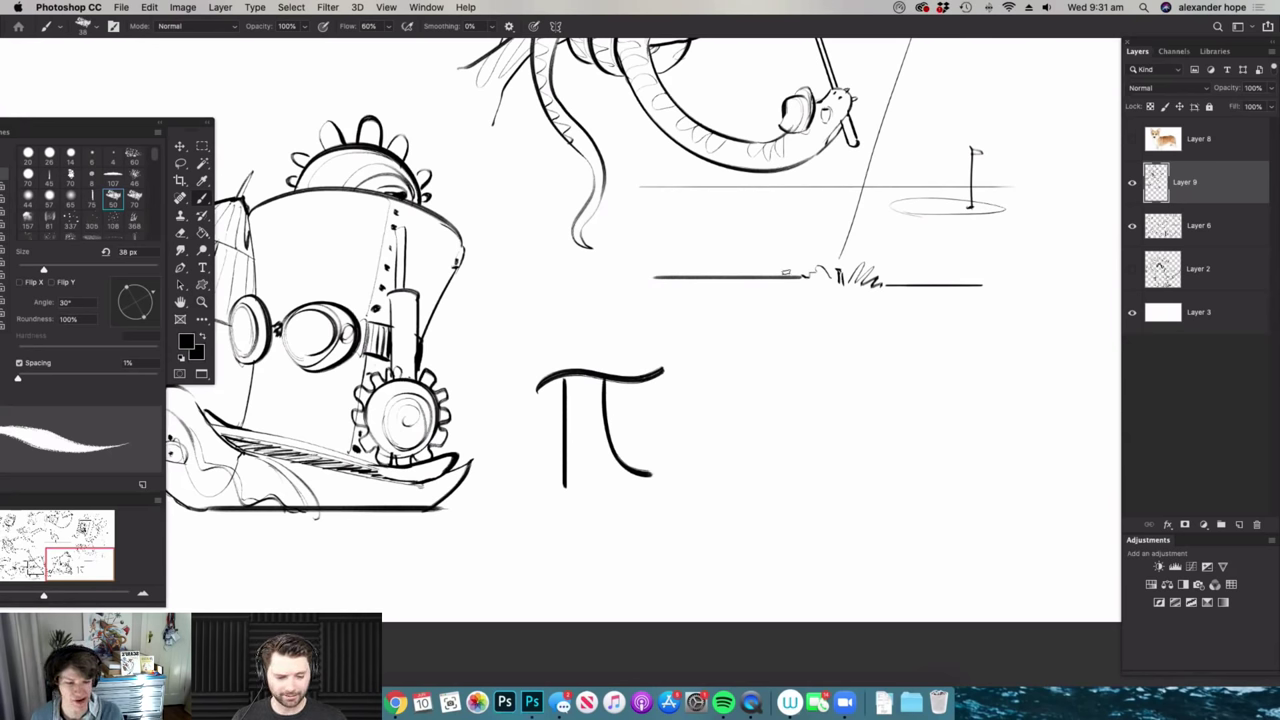
- Lasso the pi symbol, move it onto its own layer, fade that layer to light grey and make Layer 9 active
{"action": "key", "text": "l"}
{"action": "mouse_move", "coordinate": [649, 344]}
{"action": "left_mouse_down"}
{"action": "mouse_move", "coordinate": [690, 463]}
{"action": "mouse_move", "coordinate": [511, 473]}
{"action": "mouse_move", "coordinate": [640, 334]}
{"action": "left_mouse_up"}
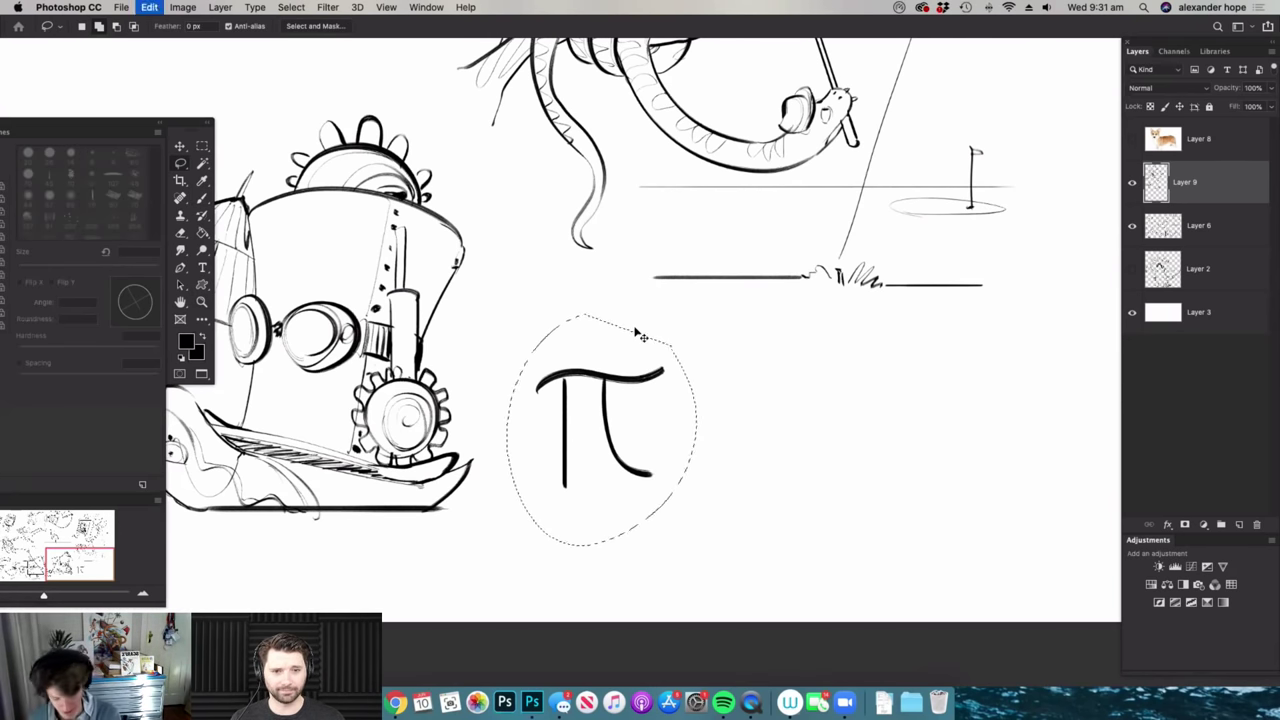
{"action": "key", "text": "BackSpace"}
{"action": "key", "text": "ctrl+v"}
{"action": "key", "text": "v"}
{"action": "left_click_drag", "start_coordinate": [1271, 106], "coordinate": [1230, 124]}
{"action": "key", "text": "z"}
{"action": "left_click", "coordinate": [1225, 142]}
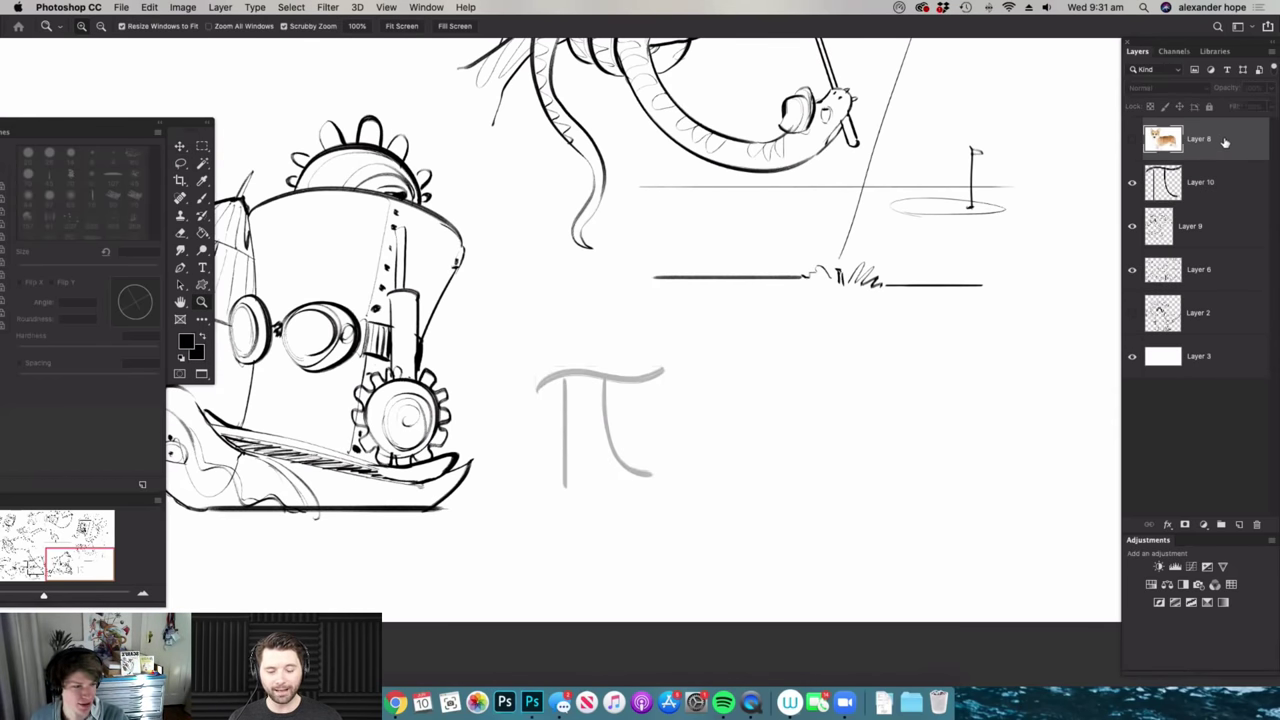
{"action": "left_click", "coordinate": [1203, 179]}
{"action": "left_click", "coordinate": [1203, 230]}
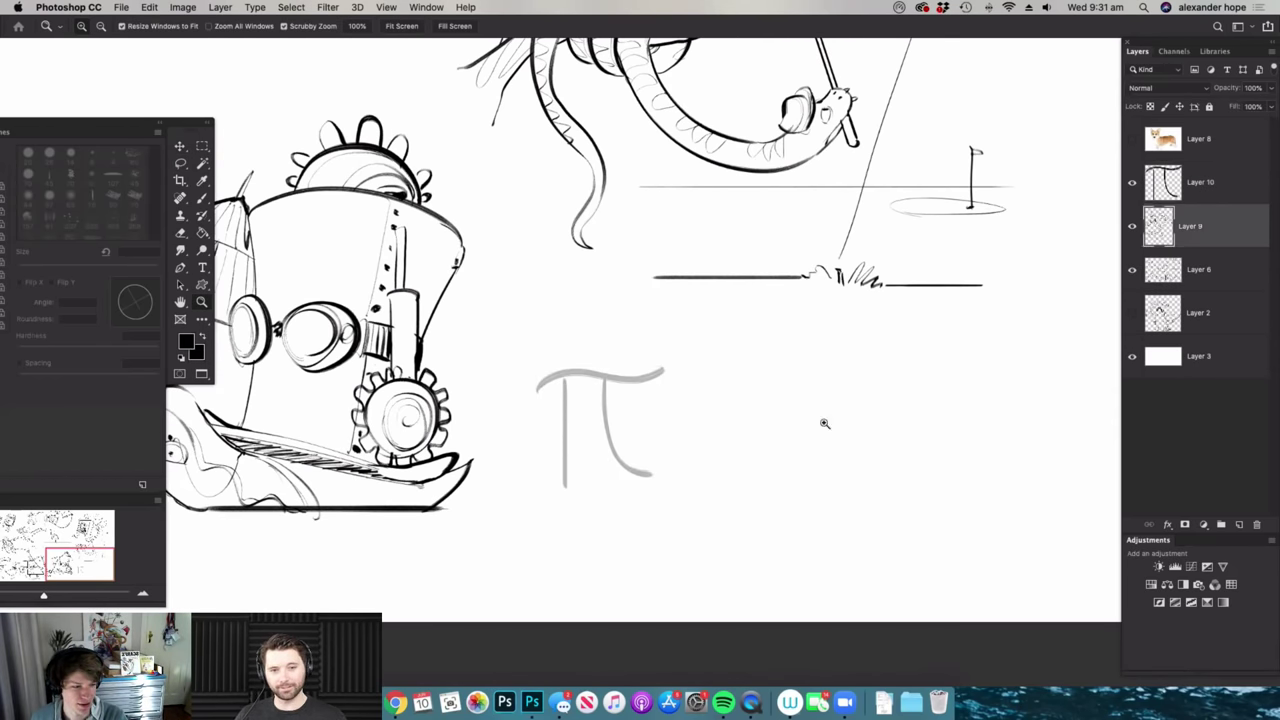
- Ink a snake's body along the pi guide's first leg, with a curled pointed tail and a loop over the top
{"action": "mouse_move", "coordinate": [574, 455]}
{"action": "left_mouse_down"}
{"action": "mouse_move", "coordinate": [605, 511]}
{"action": "mouse_move", "coordinate": [580, 498]}
{"action": "mouse_move", "coordinate": [607, 514]}
{"action": "mouse_move", "coordinate": [591, 535]}
{"action": "mouse_move", "coordinate": [620, 548]}
{"action": "mouse_move", "coordinate": [540, 477]}
{"action": "mouse_move", "coordinate": [527, 529]}
{"action": "mouse_move", "coordinate": [577, 512]}
{"action": "mouse_move", "coordinate": [651, 524]}
{"action": "left_mouse_up"}
{"action": "key", "text": "b"}
{"action": "mouse_move", "coordinate": [594, 475]}
{"action": "left_mouse_down"}
{"action": "mouse_move", "coordinate": [560, 337]}
{"action": "mouse_move", "coordinate": [573, 215]}
{"action": "mouse_move", "coordinate": [521, 212]}
{"action": "mouse_move", "coordinate": [530, 268]}
{"action": "left_mouse_up"}
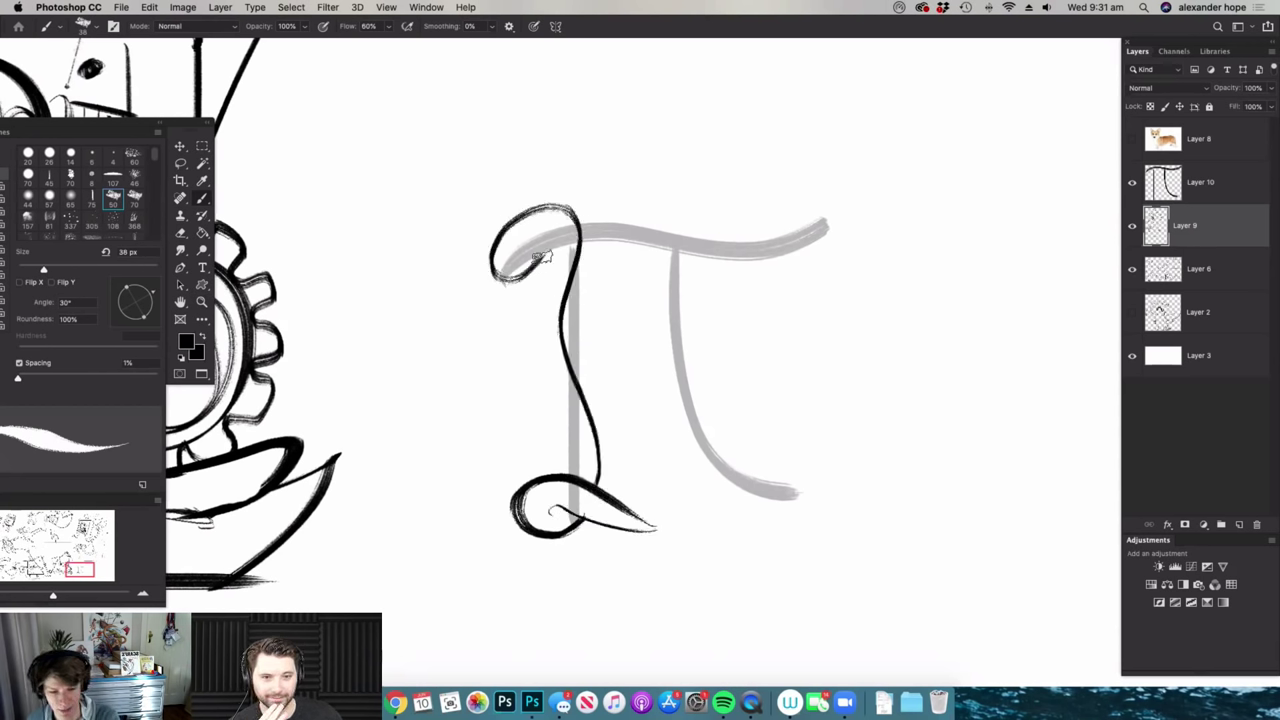
{"action": "mouse_move", "coordinate": [584, 472]}
{"action": "left_mouse_down"}
{"action": "mouse_move", "coordinate": [540, 368]}
{"action": "mouse_move", "coordinate": [552, 228]}
{"action": "mouse_move", "coordinate": [534, 244]}
{"action": "mouse_move", "coordinate": [556, 247]}
{"action": "left_mouse_up"}
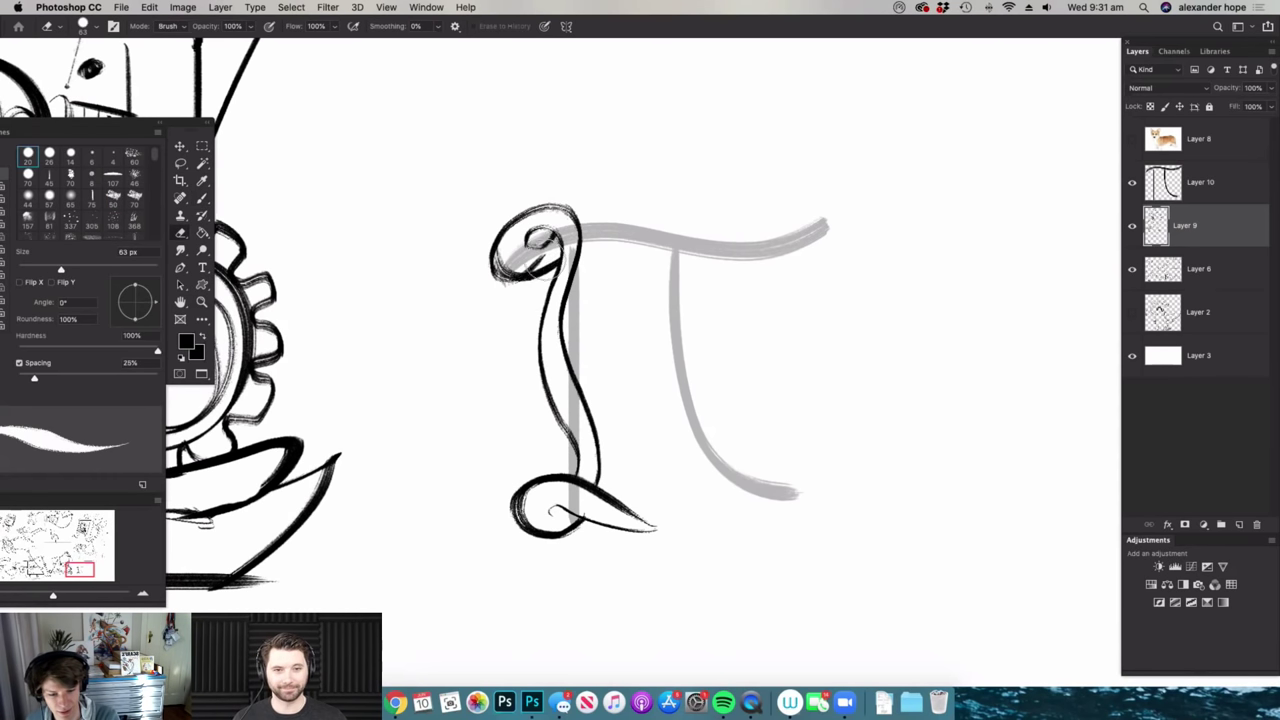
- Continue the snake's body along the pi's crossbar, looping it at the far end and around the second leg
{"action": "mouse_move", "coordinate": [575, 230]}
{"action": "left_mouse_down"}
{"action": "mouse_move", "coordinate": [830, 228]}
{"action": "mouse_move", "coordinate": [785, 238]}
{"action": "left_mouse_up"}
{"action": "mouse_move", "coordinate": [575, 252]}
{"action": "left_mouse_down"}
{"action": "mouse_move", "coordinate": [829, 255]}
{"action": "mouse_move", "coordinate": [844, 206]}
{"action": "mouse_move", "coordinate": [780, 212]}
{"action": "mouse_move", "coordinate": [715, 264]}
{"action": "mouse_move", "coordinate": [697, 267]}
{"action": "mouse_move", "coordinate": [691, 243]}
{"action": "mouse_move", "coordinate": [754, 277]}
{"action": "mouse_move", "coordinate": [755, 266]}
{"action": "mouse_move", "coordinate": [680, 291]}
{"action": "mouse_move", "coordinate": [670, 237]}
{"action": "mouse_move", "coordinate": [710, 232]}
{"action": "mouse_move", "coordinate": [735, 262]}
{"action": "mouse_move", "coordinate": [705, 295]}
{"action": "mouse_move", "coordinate": [702, 338]}
{"action": "mouse_move", "coordinate": [742, 453]}
{"action": "mouse_move", "coordinate": [840, 503]}
{"action": "mouse_move", "coordinate": [760, 510]}
{"action": "mouse_move", "coordinate": [720, 472]}
{"action": "mouse_move", "coordinate": [675, 290]}
{"action": "left_mouse_up"}
{"action": "key", "text": "e"}
{"action": "mouse_move", "coordinate": [842, 480]}
{"action": "left_mouse_down"}
{"action": "mouse_move", "coordinate": [818, 486]}
{"action": "mouse_move", "coordinate": [884, 530]}
{"action": "left_mouse_up"}
- Finish the pi's second leg as the snake's neck and head, with small eyes and a forked tongue
{"action": "key", "text": "z"}
{"action": "key", "text": "b"}
{"action": "mouse_move", "coordinate": [781, 449]}
{"action": "left_mouse_down"}
{"action": "mouse_move", "coordinate": [818, 499]}
{"action": "mouse_move", "coordinate": [863, 494]}
{"action": "mouse_move", "coordinate": [772, 462]}
{"action": "left_mouse_up"}
{"action": "mouse_move", "coordinate": [850, 495]}
{"action": "left_mouse_down"}
{"action": "mouse_move", "coordinate": [875, 485]}
{"action": "mouse_move", "coordinate": [877, 504]}
{"action": "left_mouse_up"}
{"action": "key", "text": "z"}
{"action": "mouse_move", "coordinate": [835, 430]}
{"action": "left_mouse_down"}
{"action": "mouse_move", "coordinate": [806, 382]}
{"action": "mouse_move", "coordinate": [791, 411]}
{"action": "mouse_move", "coordinate": [819, 347]}
{"action": "left_mouse_up"}
{"action": "key", "text": "b"}
{"action": "key", "text": "b"}
{"action": "key", "text": "z"}
{"action": "key", "text": "b"}
- Delete the faded pi guide layer and fill the pi-shaped snake's body with zigzag scale markings
{"action": "left_click_drag", "start_coordinate": [738, 411], "coordinate": [758, 430]}
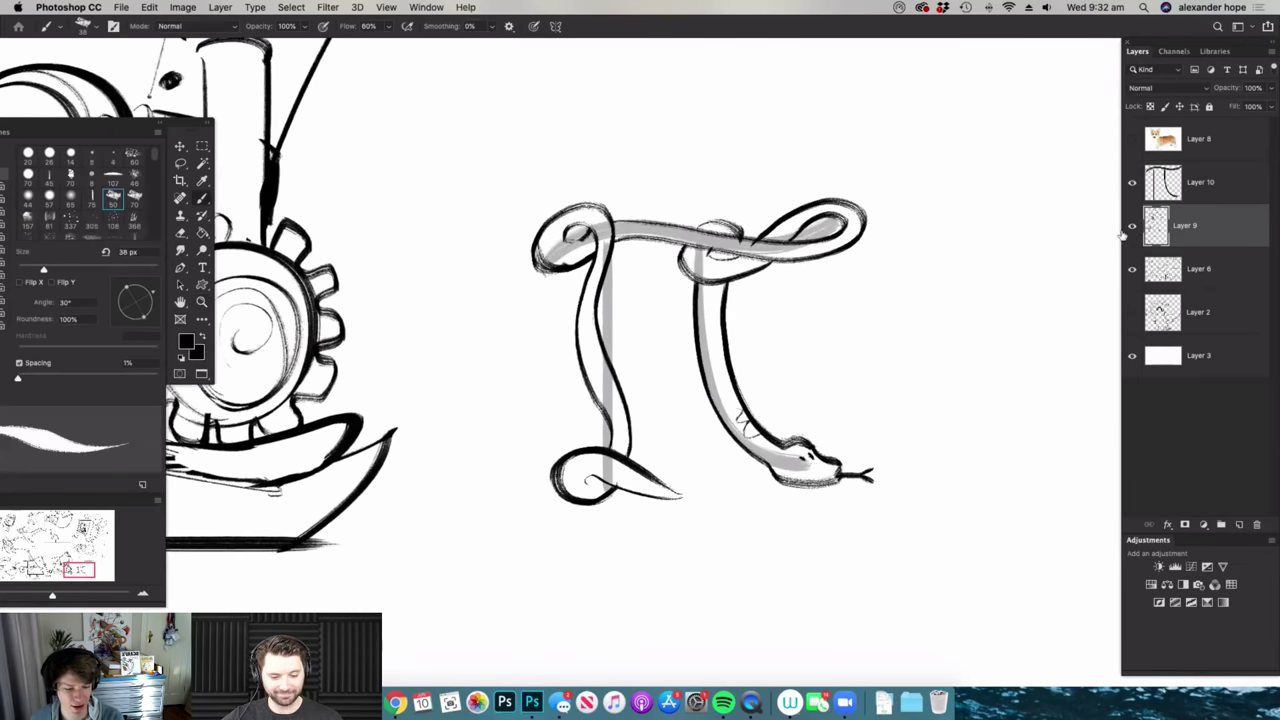
{"action": "left_click", "coordinate": [1205, 202]}
{"action": "key", "text": "BackSpace"}
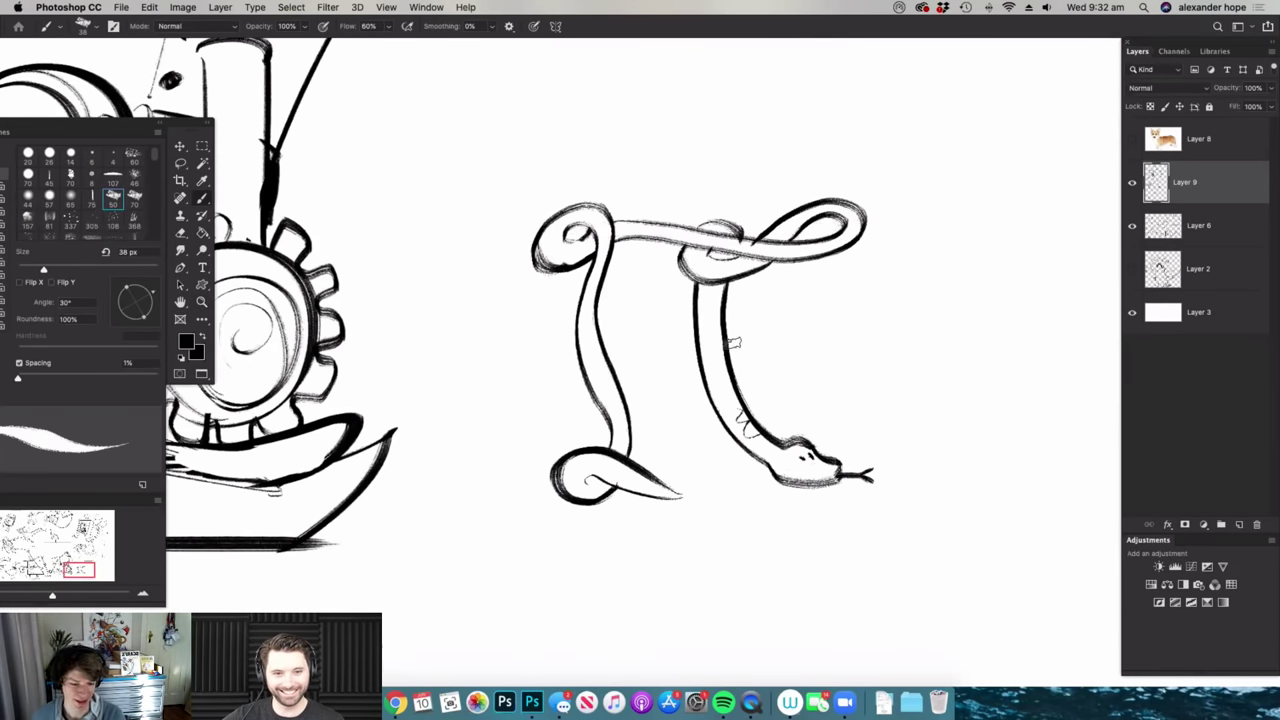
{"action": "mouse_move", "coordinate": [740, 405]}
{"action": "left_mouse_down"}
{"action": "mouse_move", "coordinate": [711, 371]}
{"action": "mouse_move", "coordinate": [720, 354]}
{"action": "mouse_move", "coordinate": [712, 288]}
{"action": "left_mouse_up"}
{"action": "mouse_move", "coordinate": [790, 218]}
{"action": "left_mouse_down"}
{"action": "mouse_move", "coordinate": [853, 203]}
{"action": "mouse_move", "coordinate": [856, 222]}
{"action": "mouse_move", "coordinate": [833, 244]}
{"action": "mouse_move", "coordinate": [783, 255]}
{"action": "mouse_move", "coordinate": [603, 231]}
{"action": "mouse_move", "coordinate": [586, 212]}
{"action": "mouse_move", "coordinate": [541, 246]}
{"action": "left_mouse_up"}
{"action": "left_click_drag", "start_coordinate": [594, 302], "coordinate": [614, 434]}
- Lasso the pi-shaped snake and move it into the gap above the umbrella-holding hat creature
{"action": "key", "text": "z"}
{"action": "left_click_drag", "start_coordinate": [775, 420], "coordinate": [686, 446]}
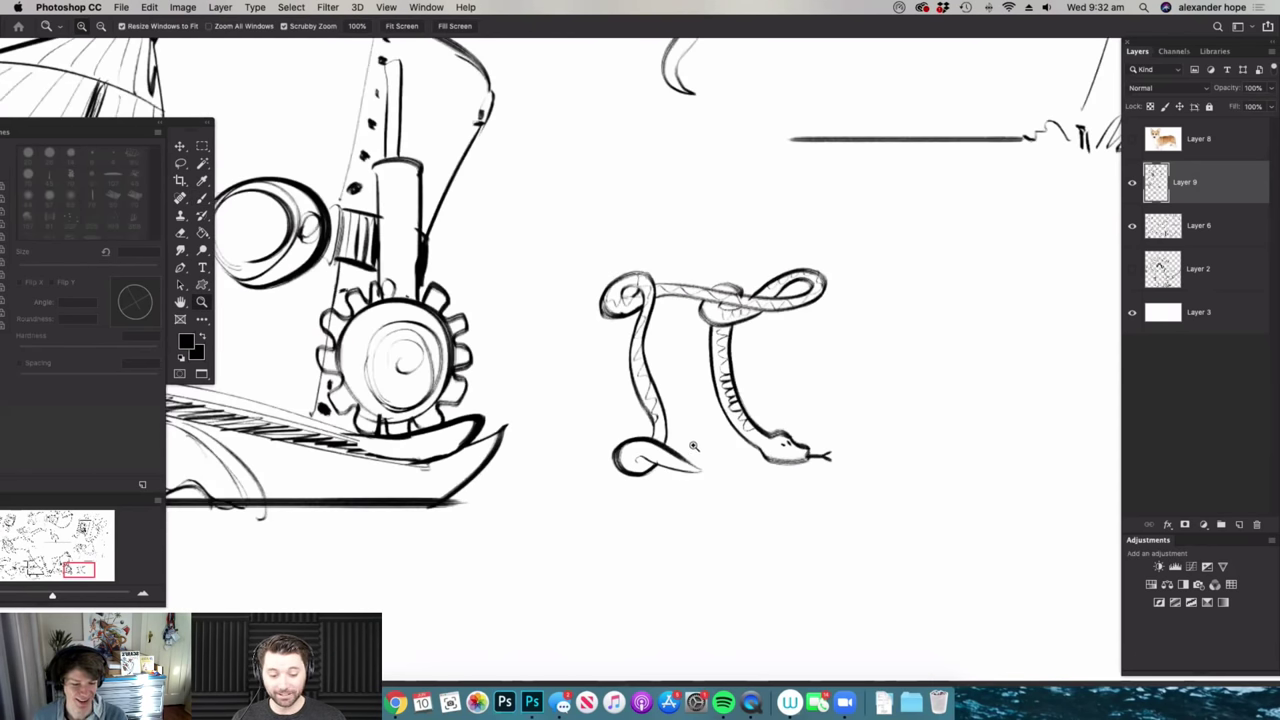
{"action": "mouse_move", "coordinate": [949, 344]}
{"action": "left_mouse_down"}
{"action": "mouse_move", "coordinate": [829, 346]}
{"action": "mouse_move", "coordinate": [880, 350]}
{"action": "left_mouse_up"}
{"action": "key", "text": "l"}
{"action": "mouse_move", "coordinate": [778, 312]}
{"action": "left_mouse_down"}
{"action": "mouse_move", "coordinate": [771, 471]}
{"action": "mouse_move", "coordinate": [592, 296]}
{"action": "left_mouse_up"}
{"action": "key", "text": "z"}
{"action": "mouse_move", "coordinate": [785, 420]}
{"action": "left_mouse_down"}
{"action": "mouse_move", "coordinate": [706, 400]}
{"action": "mouse_move", "coordinate": [660, 342]}
{"action": "mouse_move", "coordinate": [770, 465]}
{"action": "mouse_move", "coordinate": [768, 482]}
{"action": "mouse_move", "coordinate": [717, 414]}
{"action": "mouse_move", "coordinate": [403, 233]}
{"action": "left_mouse_up"}
{"action": "key", "text": "l"}
{"action": "key", "text": "v"}
{"action": "key", "text": "m"}
{"action": "left_click", "coordinate": [800, 384]}
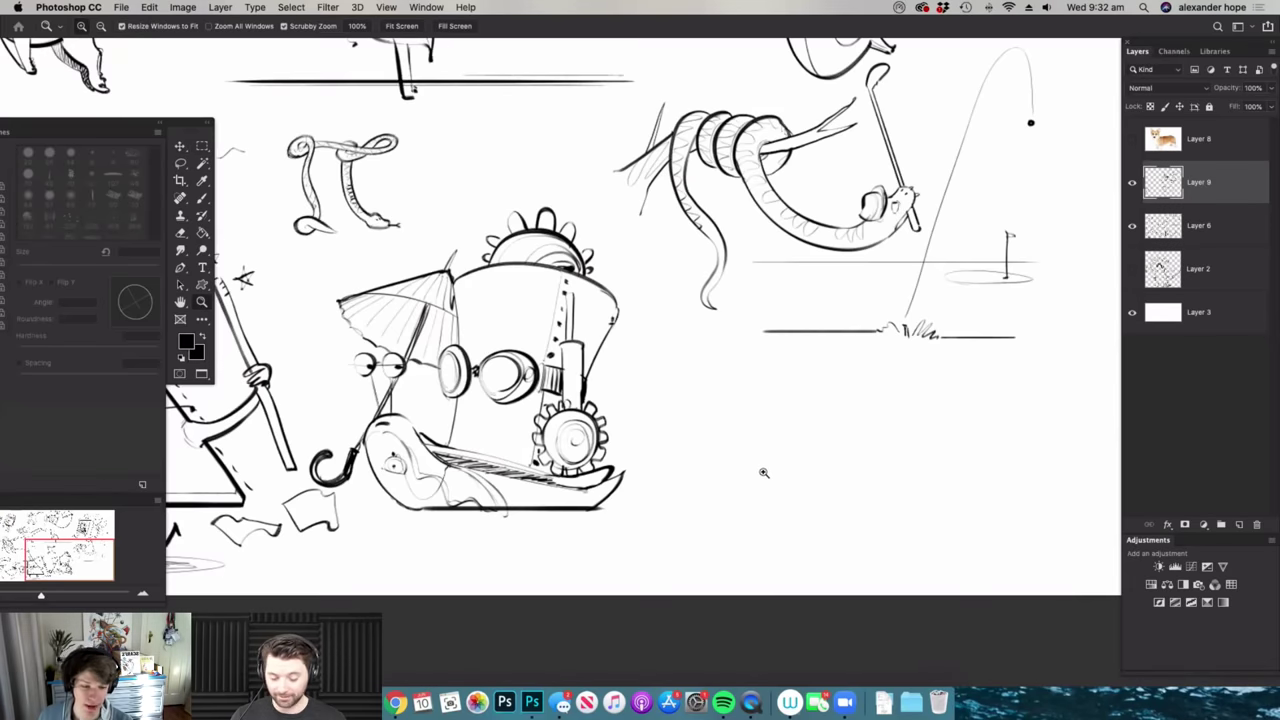
- Review the whole canvas of sketches and the empty area beneath the golf scene
{"action": "scroll", "coordinate": [775, 452], "scroll_direction": "down", "scroll_amount": 3}
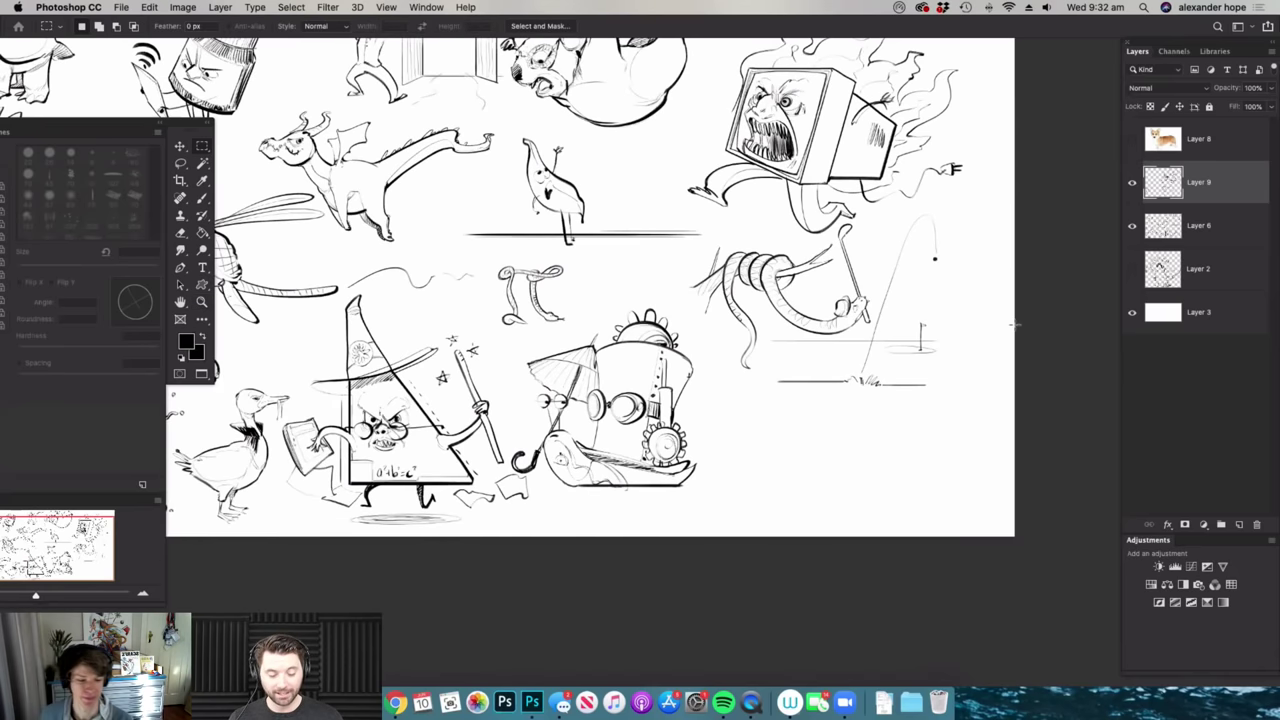
{"action": "scroll", "coordinate": [943, 425], "scroll_direction": "down", "scroll_amount": 2}
{"action": "key", "text": "z"}
{"action": "scroll", "coordinate": [883, 399], "scroll_direction": "down", "scroll_amount": 3}
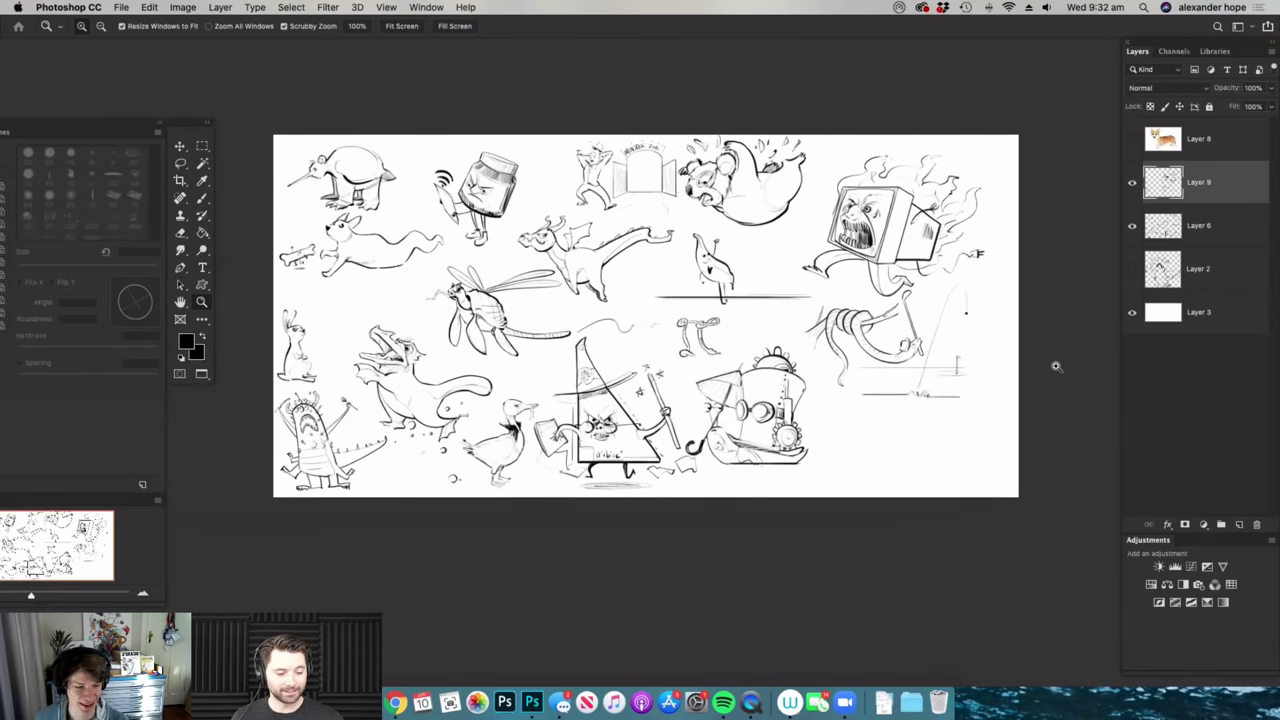
{"action": "scroll", "coordinate": [1055, 366], "scroll_direction": "up", "scroll_amount": 5}
{"action": "key", "text": "m"}
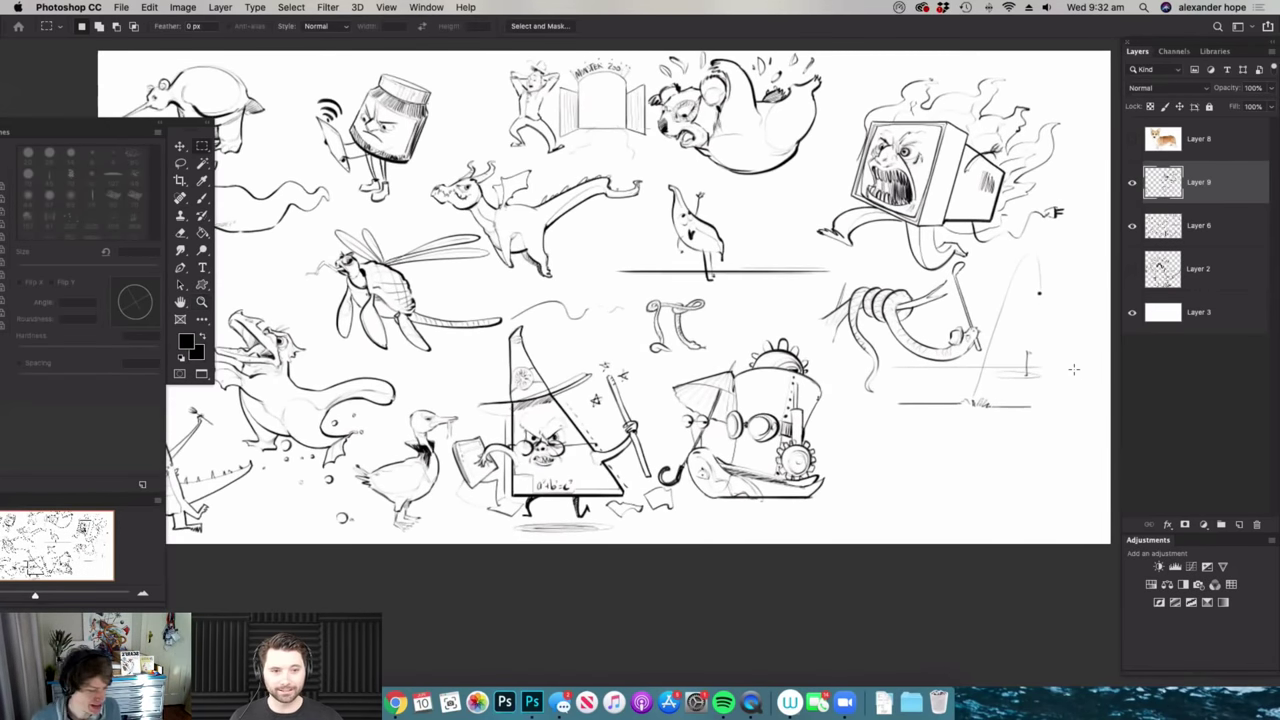
{"action": "key", "text": "z"}
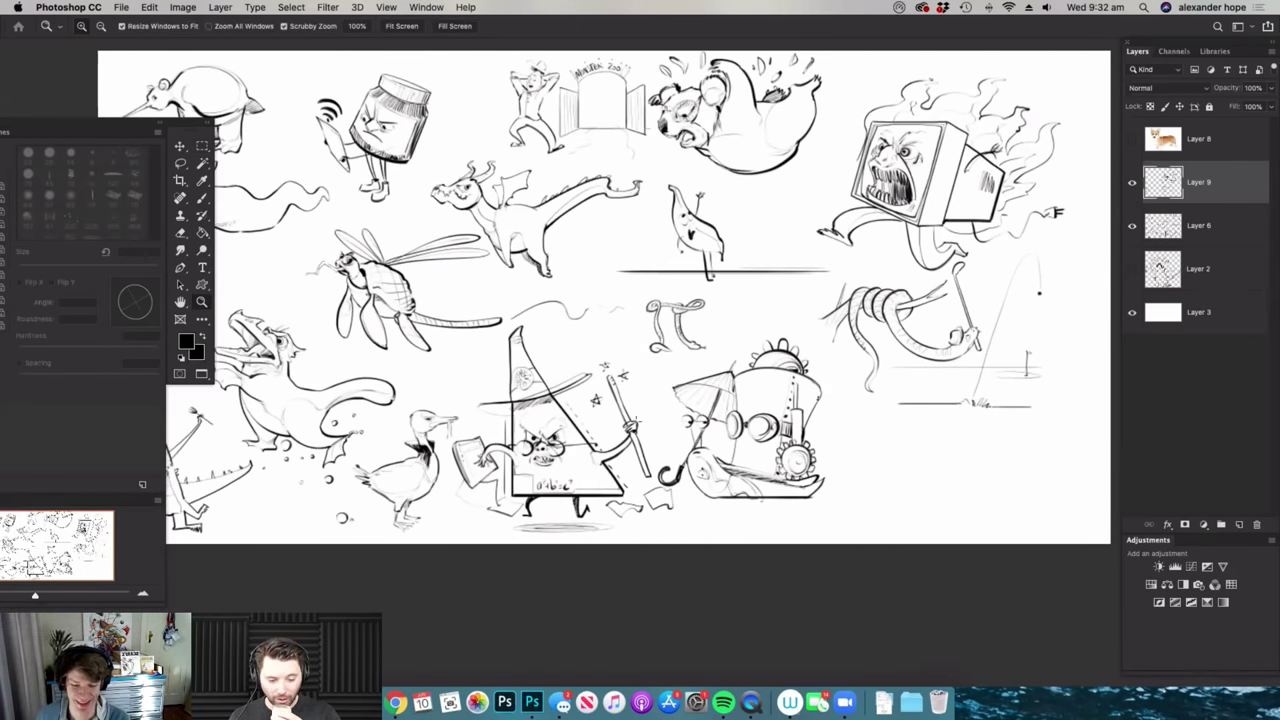
{"action": "scroll", "coordinate": [1005, 428], "scroll_direction": "down", "scroll_amount": 3}
{"action": "scroll", "coordinate": [890, 448], "scroll_direction": "up", "scroll_amount": 4}
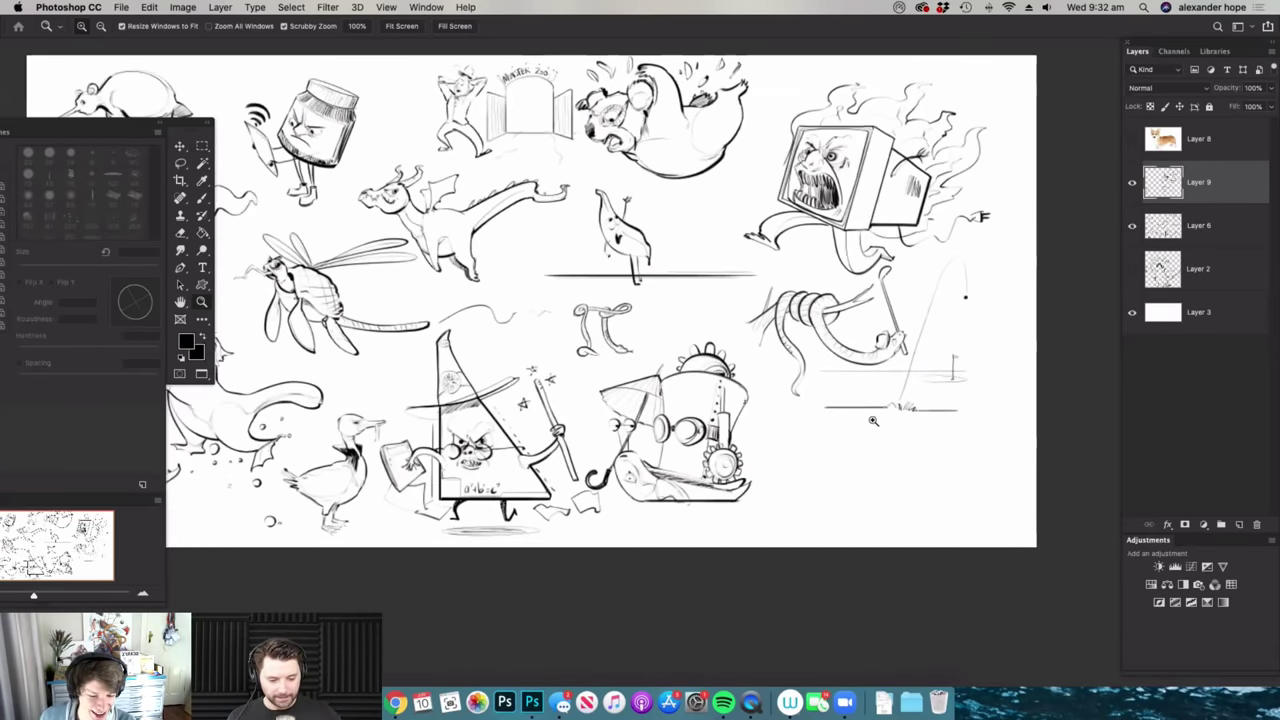
{"action": "key", "text": "m"}
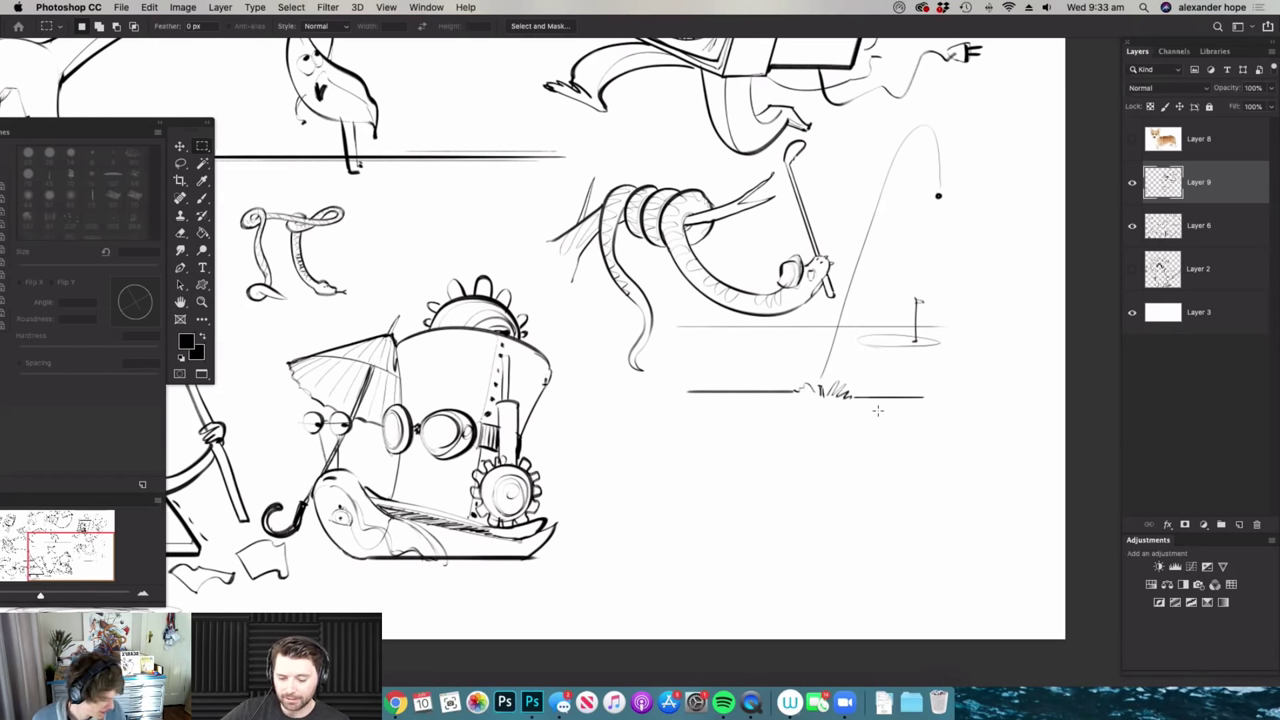
- Merge the golf-scene layer into the main sketch layer and scale all sketches to about 81%, freeing space along the canvas's top and right edges
{"action": "key", "text": "z"}
{"action": "left_click_drag", "start_coordinate": [708, 455], "coordinate": [666, 461]}
{"action": "key", "text": "z"}
{"action": "left_click_drag", "start_coordinate": [703, 420], "coordinate": [691, 420]}
{"action": "scroll", "coordinate": [849, 363], "scroll_direction": "up", "scroll_amount": 3}
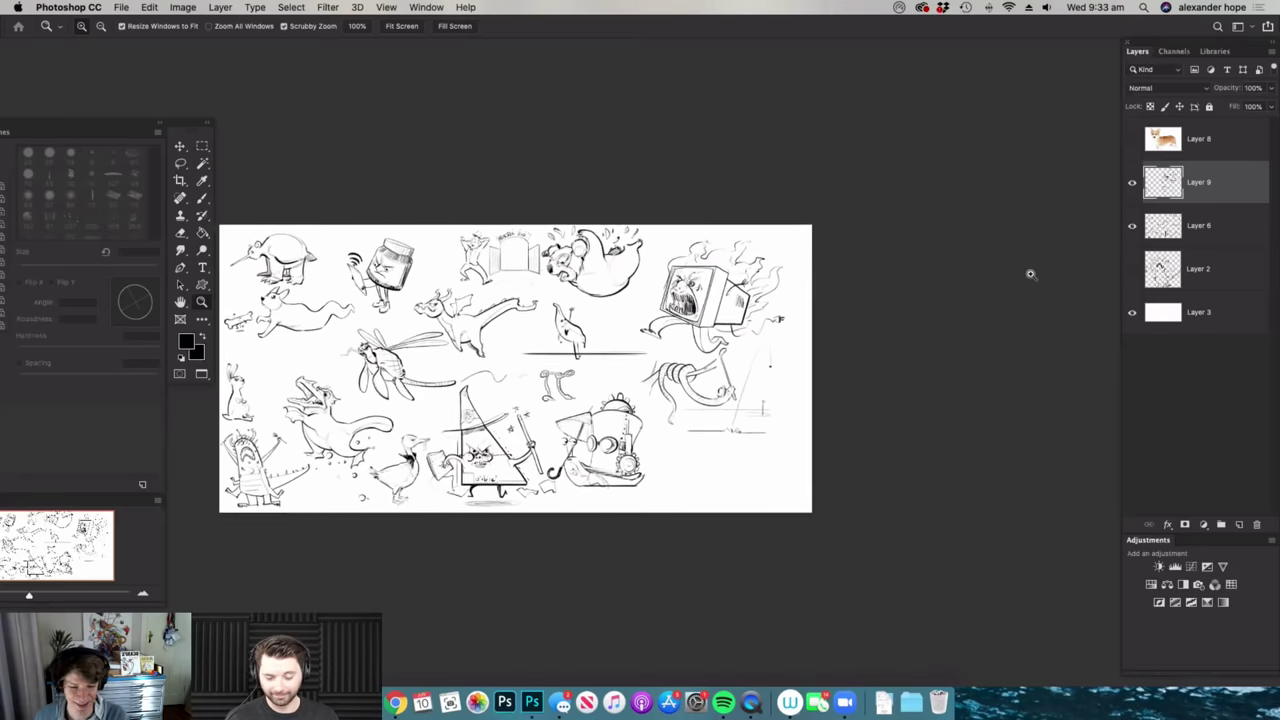
{"action": "key", "text": "super+e"}
{"action": "key", "text": "super+t"}
{"action": "left_click_drag", "start_coordinate": [810, 221], "coordinate": [674, 277]}
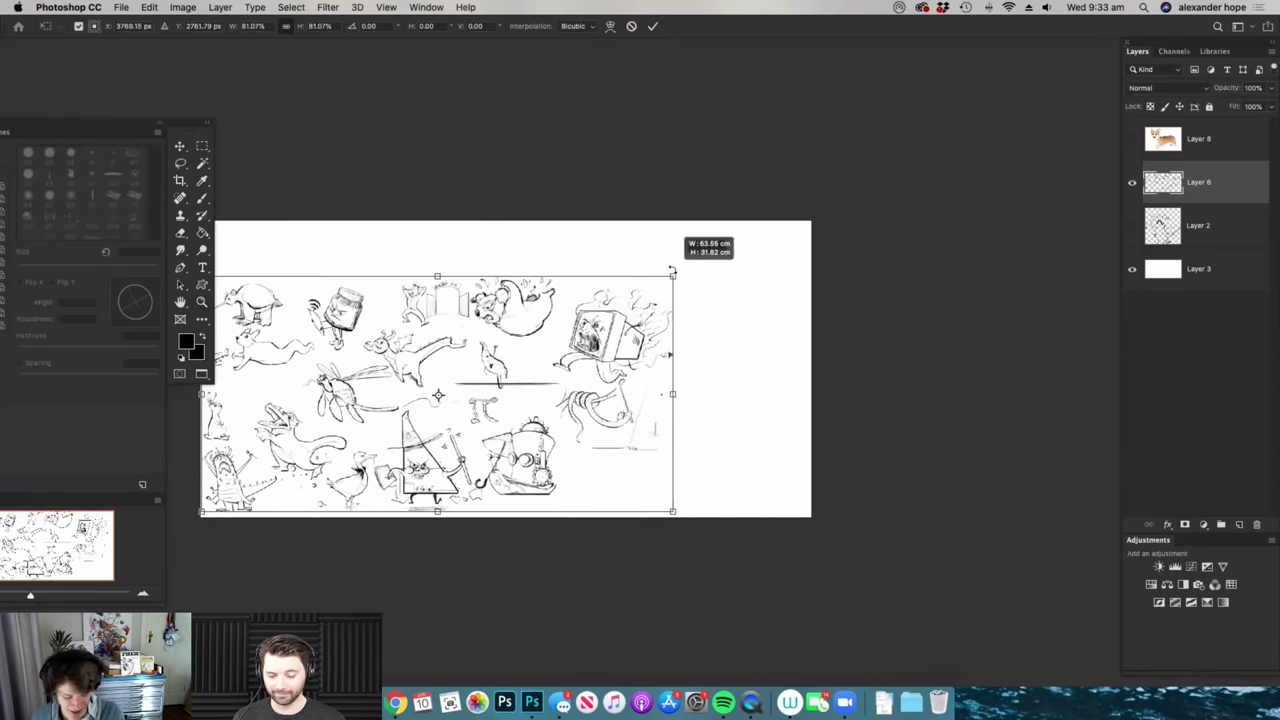
{"action": "key", "text": "Return"}
- Create a new layer and sketch a spider's round head and thorax in the empty space beside the flaming television
{"action": "key", "text": "z"}
{"action": "left_click_drag", "start_coordinate": [796, 258], "coordinate": [844, 271]}
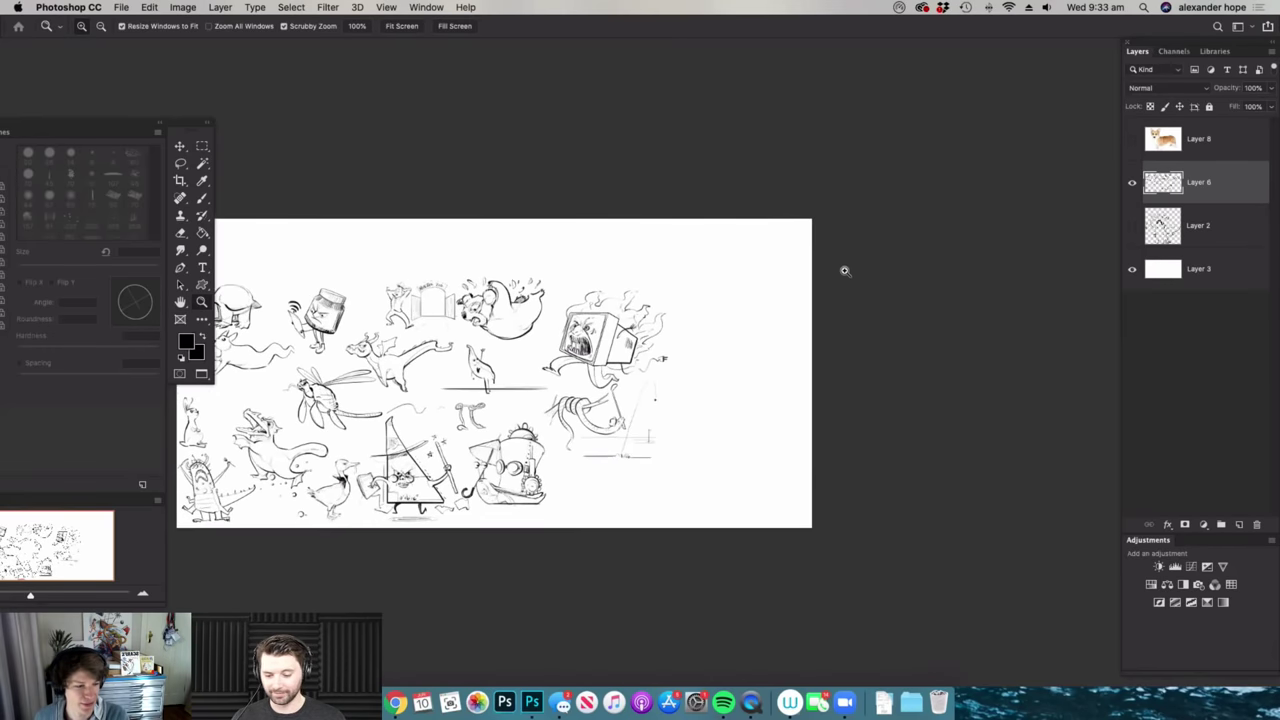
{"action": "key", "text": "b"}
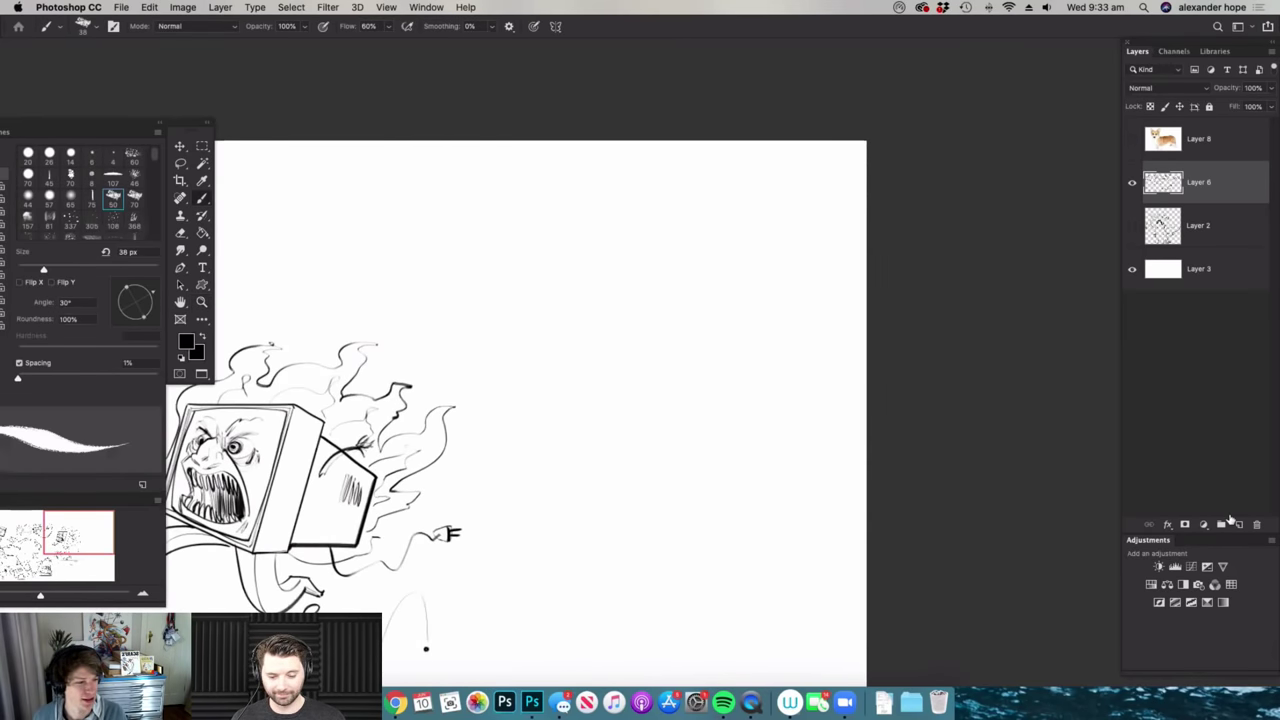
{"action": "key", "text": "super+shift+alt+n"}
{"action": "left_click_drag", "start_coordinate": [617, 286], "coordinate": [623, 286]}
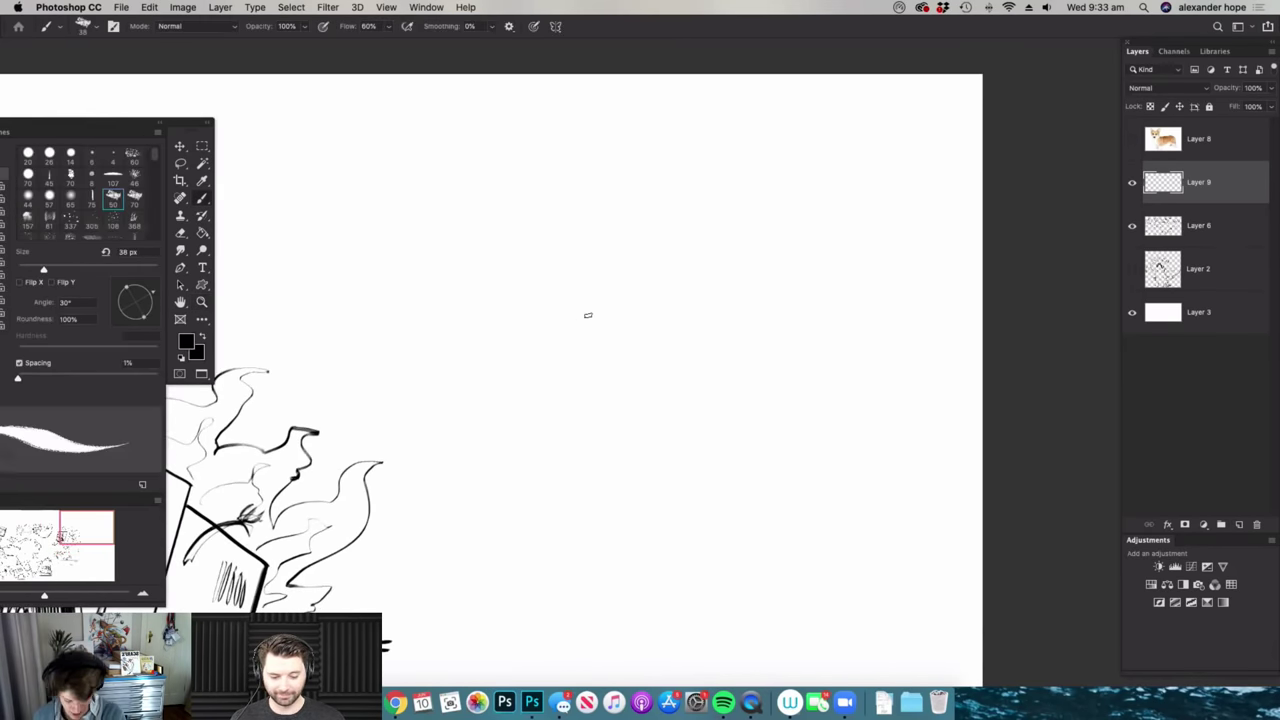
{"action": "mouse_move", "coordinate": [615, 343]}
{"action": "left_mouse_down"}
{"action": "mouse_move", "coordinate": [503, 346]}
{"action": "mouse_move", "coordinate": [557, 337]}
{"action": "mouse_move", "coordinate": [578, 384]}
{"action": "left_mouse_up"}
{"action": "left_click_drag", "start_coordinate": [488, 368], "coordinate": [570, 405]}
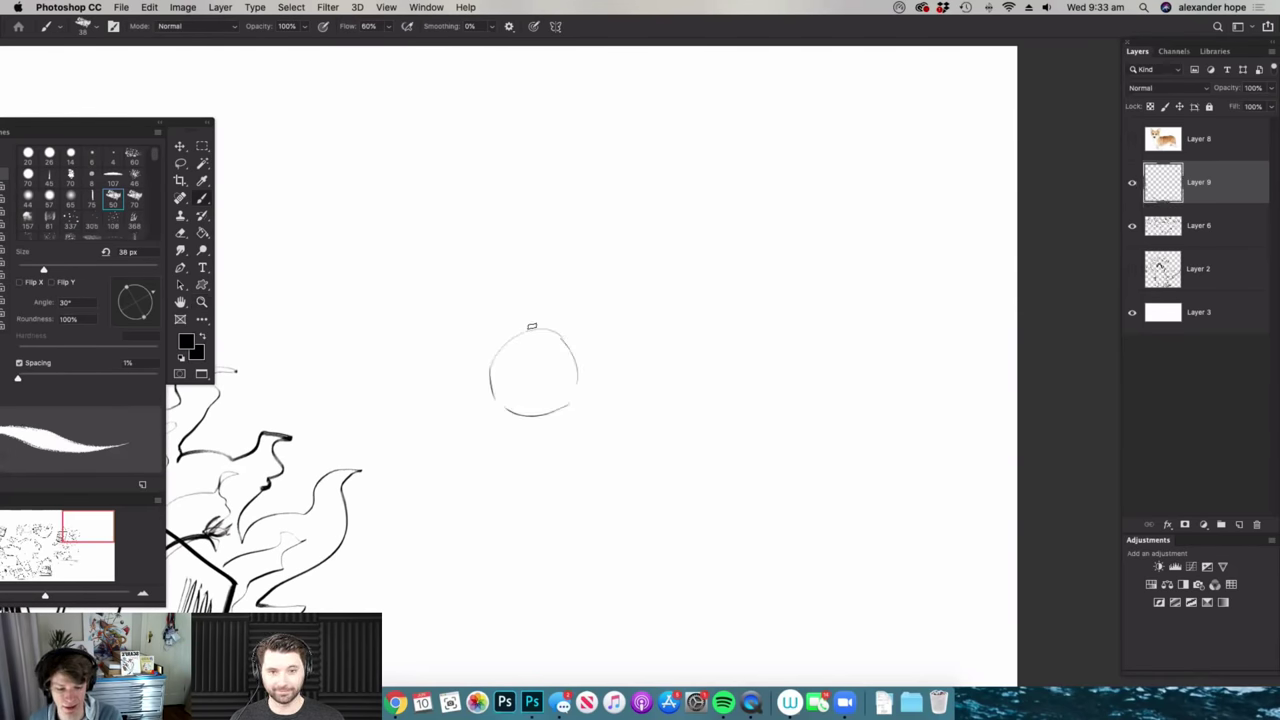
{"action": "left_click_drag", "start_coordinate": [545, 290], "coordinate": [572, 385]}
- Outline the spider's large domed abdomen ending in a small pointed tip, and erase the excess rear guide lines
{"action": "mouse_move", "coordinate": [540, 322]}
{"action": "left_mouse_down"}
{"action": "mouse_move", "coordinate": [535, 289]}
{"action": "mouse_move", "coordinate": [655, 181]}
{"action": "mouse_move", "coordinate": [866, 290]}
{"action": "left_mouse_up"}
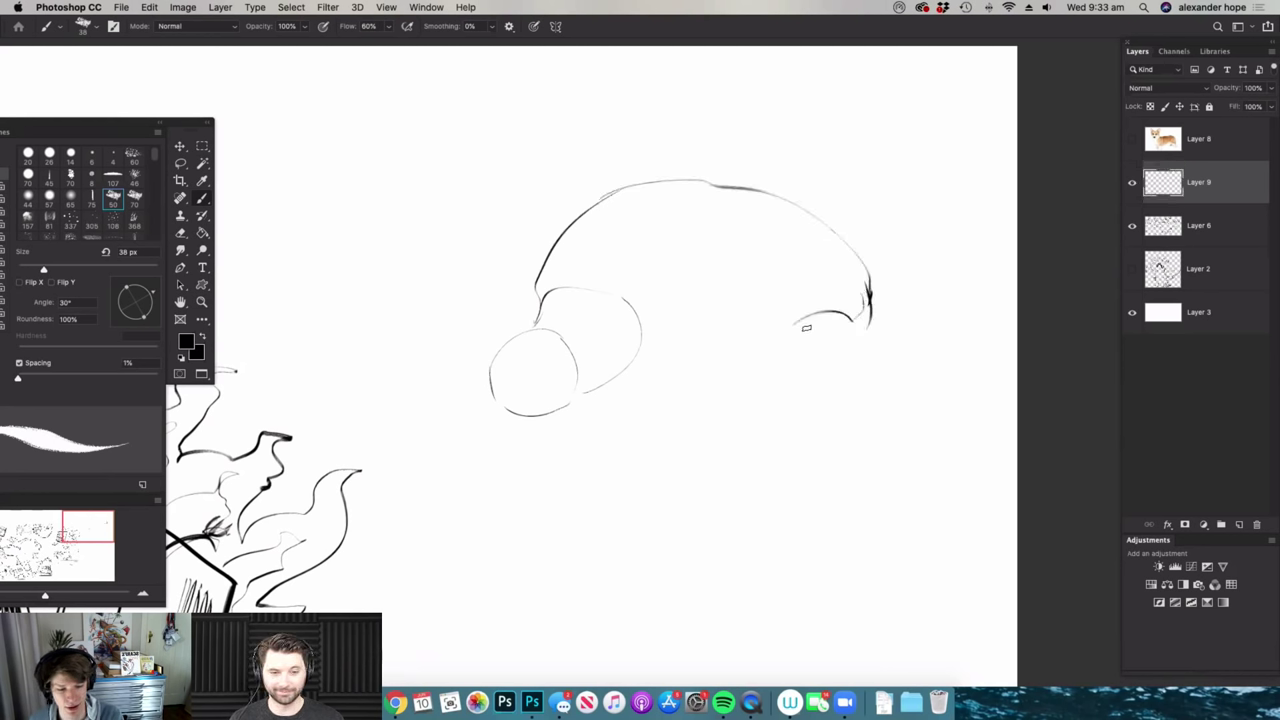
{"action": "left_click_drag", "start_coordinate": [535, 282], "coordinate": [808, 292]}
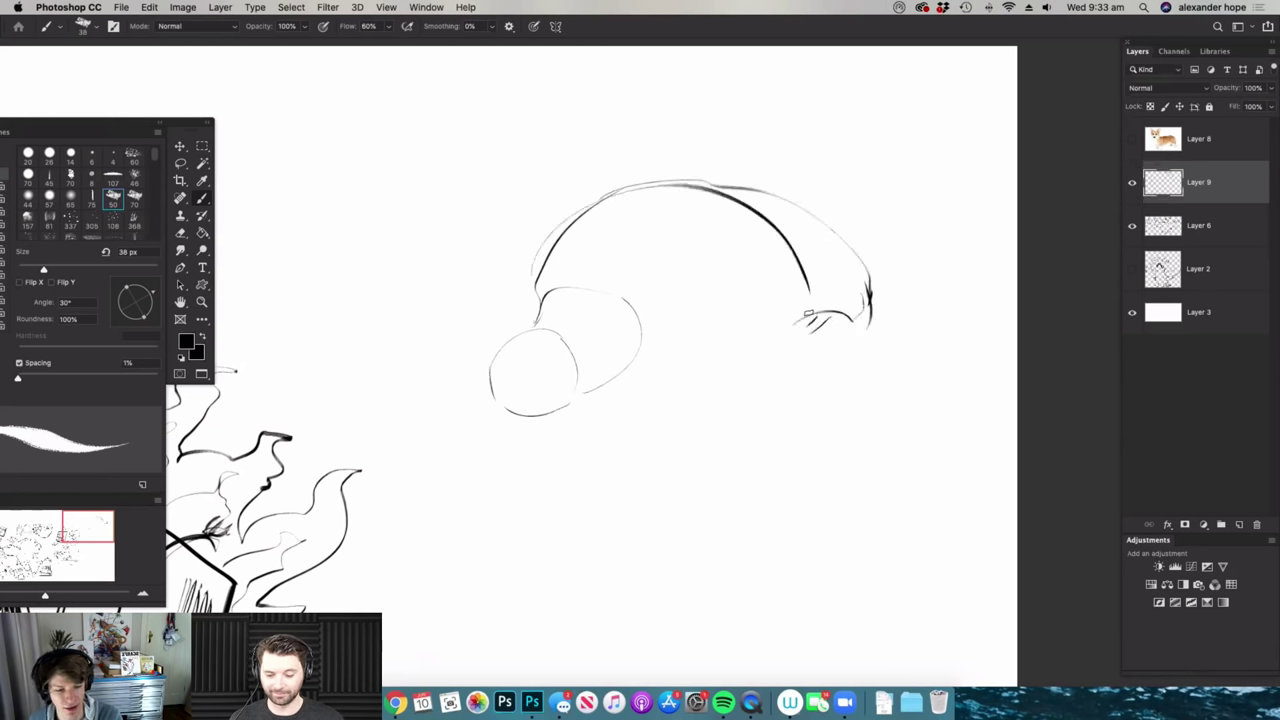
{"action": "left_click_drag", "start_coordinate": [762, 345], "coordinate": [598, 382]}
{"action": "key", "text": "e"}
{"action": "mouse_move", "coordinate": [812, 330]}
{"action": "left_mouse_down"}
{"action": "mouse_move", "coordinate": [866, 311]}
{"action": "mouse_move", "coordinate": [831, 248]}
{"action": "left_mouse_up"}
{"action": "left_click_drag", "start_coordinate": [796, 203], "coordinate": [736, 186]}
{"action": "left_click_drag", "start_coordinate": [842, 313], "coordinate": [835, 321]}
{"action": "key", "text": "super+space"}
{"action": "mouse_move", "coordinate": [622, 348]}
{"action": "left_mouse_down"}
{"action": "mouse_move", "coordinate": [648, 345]}
{"action": "mouse_move", "coordinate": [546, 369]}
{"action": "mouse_move", "coordinate": [557, 326]}
{"action": "mouse_move", "coordinate": [572, 345]}
{"action": "mouse_move", "coordinate": [522, 338]}
{"action": "mouse_move", "coordinate": [558, 303]}
{"action": "left_mouse_up"}
- Draw the spider's face with two large eyes, a cluster of smaller eyes around them and a pair of thick curved fangs
{"action": "key", "text": "b"}
{"action": "key", "text": "super+space"}
{"action": "left_click_drag", "start_coordinate": [552, 331], "coordinate": [546, 350]}
{"action": "key", "text": "super+space"}
{"action": "mouse_move", "coordinate": [572, 307]}
{"action": "left_mouse_down"}
{"action": "mouse_move", "coordinate": [590, 305]}
{"action": "mouse_move", "coordinate": [572, 304]}
{"action": "mouse_move", "coordinate": [614, 337]}
{"action": "mouse_move", "coordinate": [618, 364]}
{"action": "mouse_move", "coordinate": [572, 428]}
{"action": "mouse_move", "coordinate": [610, 378]}
{"action": "left_mouse_up"}
{"action": "mouse_move", "coordinate": [520, 435]}
{"action": "left_mouse_down"}
{"action": "mouse_move", "coordinate": [526, 391]}
{"action": "mouse_move", "coordinate": [553, 364]}
{"action": "left_mouse_up"}
{"action": "left_click_drag", "start_coordinate": [519, 303], "coordinate": [532, 299]}
{"action": "left_click_drag", "start_coordinate": [540, 280], "coordinate": [553, 282]}
{"action": "mouse_move", "coordinate": [563, 272]}
{"action": "left_mouse_down"}
{"action": "mouse_move", "coordinate": [612, 281]}
{"action": "mouse_move", "coordinate": [604, 299]}
{"action": "left_mouse_up"}
{"action": "left_click_drag", "start_coordinate": [571, 345], "coordinate": [584, 341]}
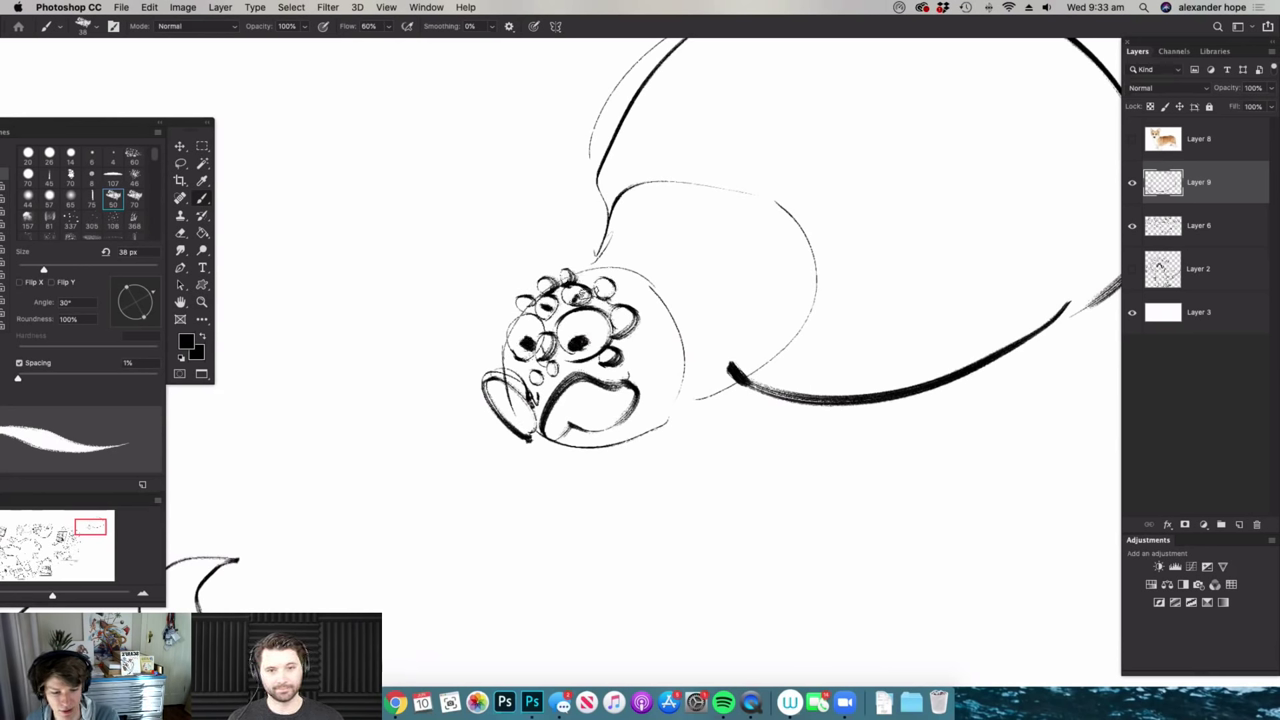
- Add jagged hair around the spider's head and erase the body lines where the front leg crosses
{"action": "left_click_drag", "start_coordinate": [578, 262], "coordinate": [606, 257]}
{"action": "left_click_drag", "start_coordinate": [645, 288], "coordinate": [670, 318]}
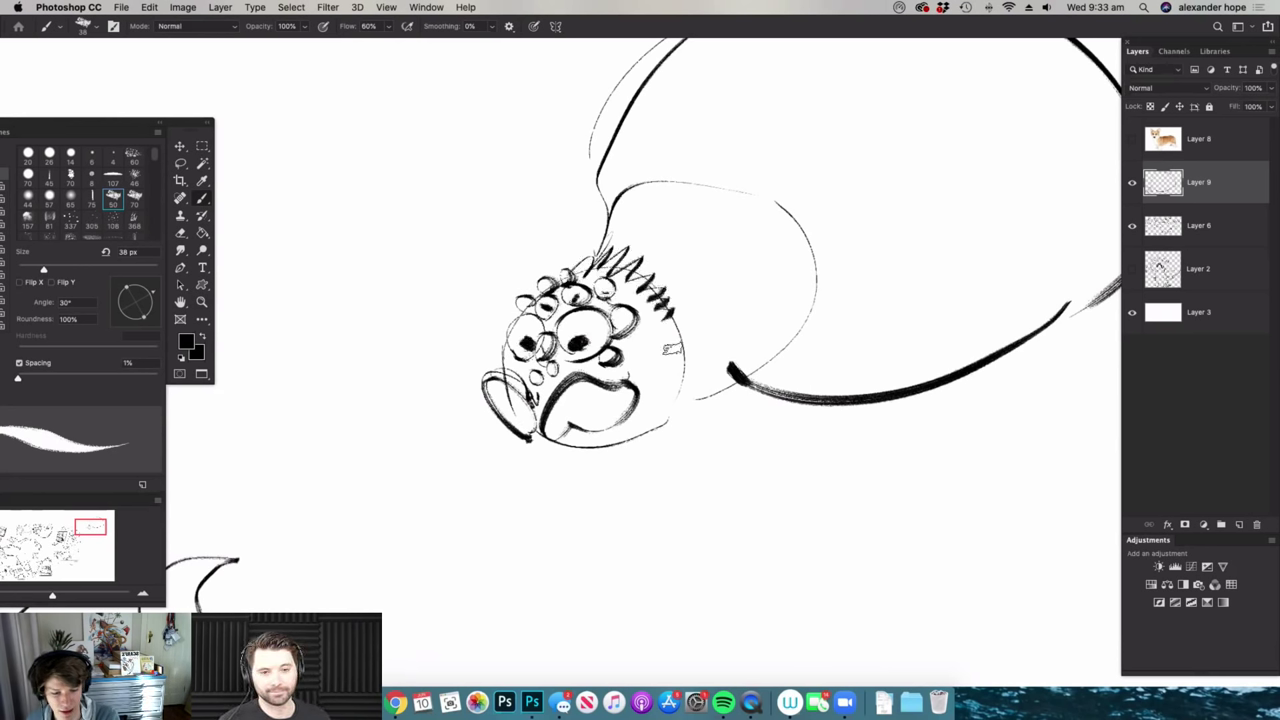
{"action": "mouse_move", "coordinate": [620, 442]}
{"action": "left_mouse_down"}
{"action": "mouse_move", "coordinate": [673, 421]}
{"action": "mouse_move", "coordinate": [665, 409]}
{"action": "mouse_move", "coordinate": [688, 364]}
{"action": "left_mouse_up"}
{"action": "mouse_move", "coordinate": [598, 214]}
{"action": "left_mouse_down"}
{"action": "mouse_move", "coordinate": [588, 240]}
{"action": "mouse_move", "coordinate": [612, 194]}
{"action": "left_mouse_up"}
{"action": "mouse_move", "coordinate": [711, 356]}
{"action": "left_mouse_down"}
{"action": "mouse_move", "coordinate": [814, 334]}
{"action": "mouse_move", "coordinate": [760, 343]}
{"action": "mouse_move", "coordinate": [748, 301]}
{"action": "left_mouse_up"}
{"action": "key", "text": "e"}
{"action": "right_click", "coordinate": [838, 302]}
{"action": "left_click_drag", "start_coordinate": [833, 326], "coordinate": [849, 326]}
{"action": "left_click", "coordinate": [863, 272]}
{"action": "left_click_drag", "start_coordinate": [734, 366], "coordinate": [755, 346]}
- Ink the spider's two long bent front legs, one crossing the body and one reaching out ahead of the head
{"action": "key", "text": "b"}
{"action": "mouse_move", "coordinate": [751, 231]}
{"action": "left_mouse_down"}
{"action": "mouse_move", "coordinate": [720, 351]}
{"action": "mouse_move", "coordinate": [598, 482]}
{"action": "left_mouse_up"}
{"action": "left_click_drag", "start_coordinate": [668, 451], "coordinate": [775, 306]}
{"action": "left_click_drag", "start_coordinate": [752, 232], "coordinate": [776, 302]}
{"action": "mouse_move", "coordinate": [560, 181]}
{"action": "left_mouse_down"}
{"action": "mouse_move", "coordinate": [534, 274]}
{"action": "mouse_move", "coordinate": [445, 355]}
{"action": "mouse_move", "coordinate": [405, 444]}
{"action": "mouse_move", "coordinate": [431, 386]}
{"action": "mouse_move", "coordinate": [466, 366]}
{"action": "mouse_move", "coordinate": [575, 192]}
{"action": "mouse_move", "coordinate": [588, 222]}
{"action": "left_mouse_up"}
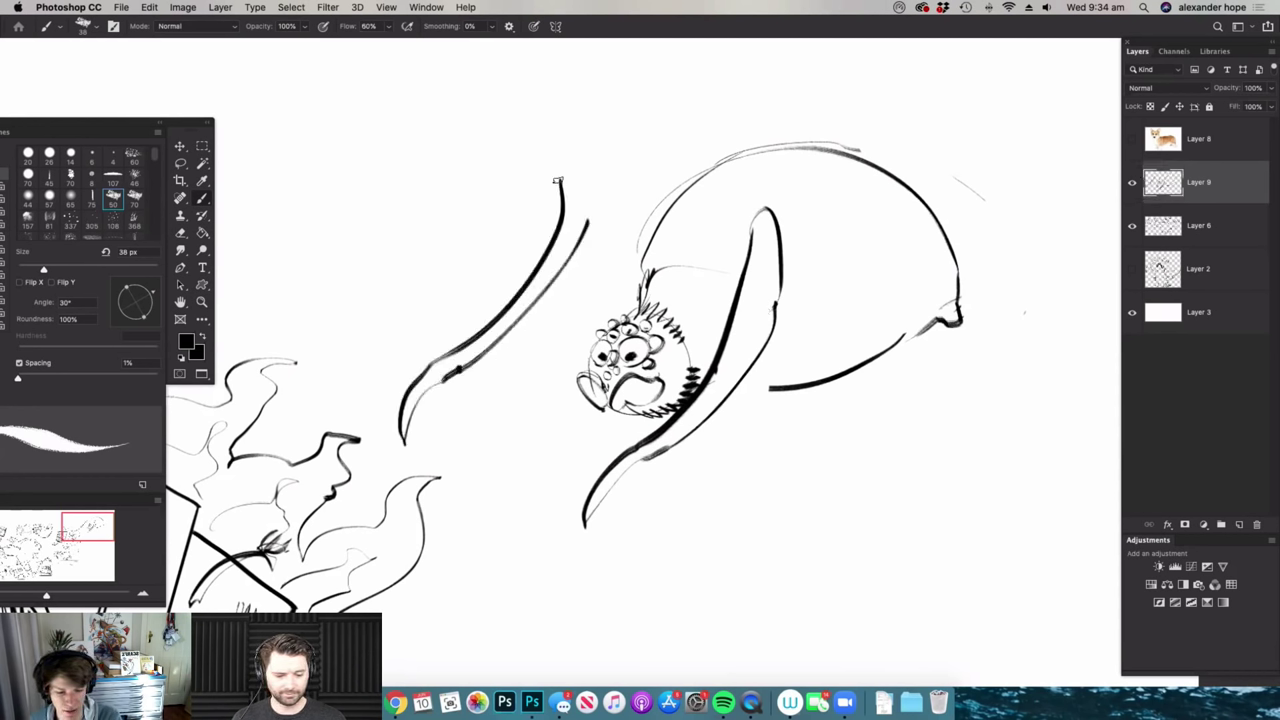
{"action": "left_click_drag", "start_coordinate": [573, 175], "coordinate": [637, 285]}
{"action": "left_click_drag", "start_coordinate": [588, 227], "coordinate": [641, 302]}
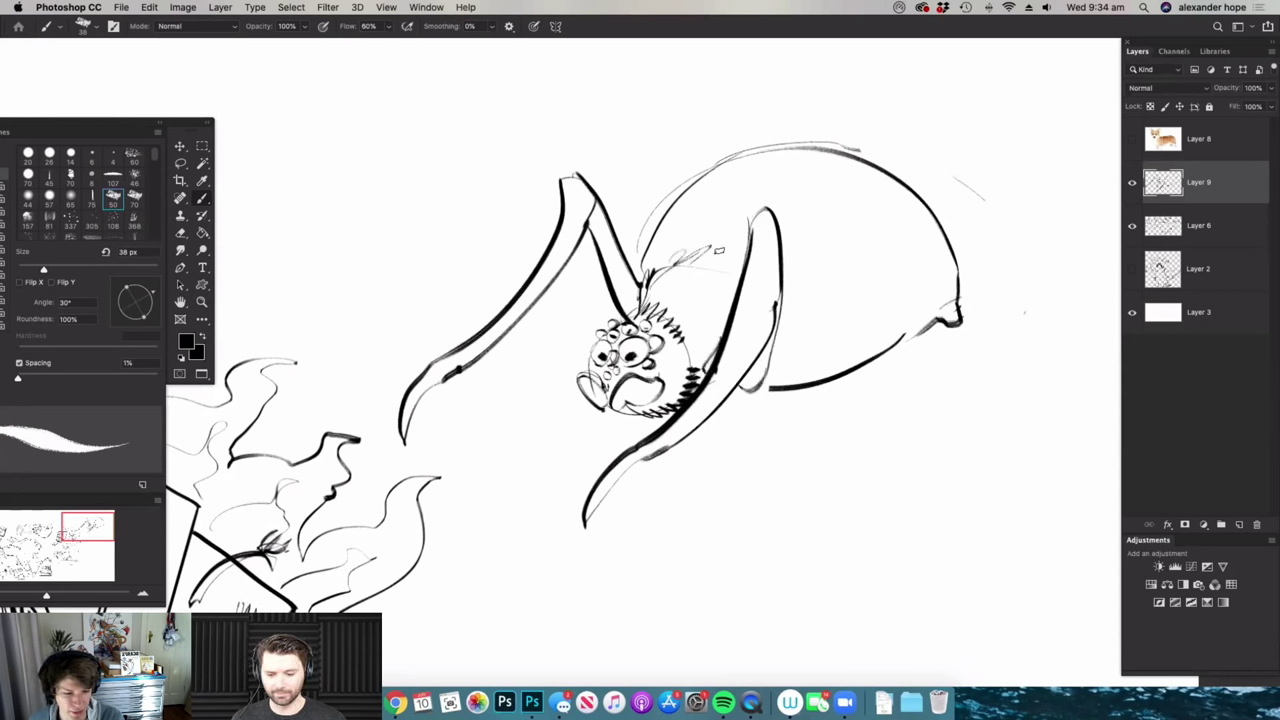
- Draw the two rear near-side legs with pointed feet and join their rounded bases under the body
{"action": "mouse_move", "coordinate": [783, 374]}
{"action": "left_mouse_down"}
{"action": "mouse_move", "coordinate": [829, 186]}
{"action": "mouse_move", "coordinate": [843, 180]}
{"action": "mouse_move", "coordinate": [949, 409]}
{"action": "mouse_move", "coordinate": [1016, 492]}
{"action": "mouse_move", "coordinate": [917, 396]}
{"action": "mouse_move", "coordinate": [844, 267]}
{"action": "mouse_move", "coordinate": [833, 187]}
{"action": "left_mouse_up"}
{"action": "left_click_drag", "start_coordinate": [842, 254], "coordinate": [795, 394]}
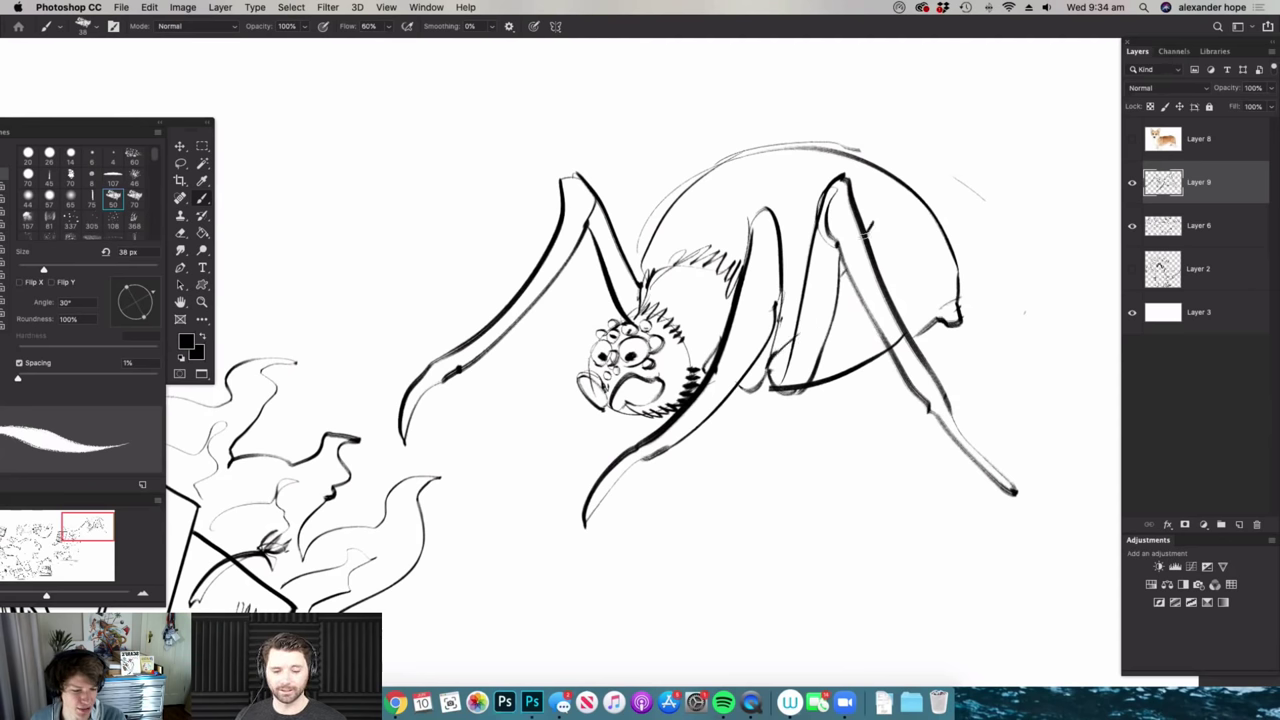
{"action": "left_click_drag", "start_coordinate": [866, 230], "coordinate": [972, 236]}
{"action": "left_click_drag", "start_coordinate": [1078, 345], "coordinate": [1105, 387]}
{"action": "mouse_move", "coordinate": [1045, 315]}
{"action": "left_mouse_down"}
{"action": "mouse_move", "coordinate": [958, 262]}
{"action": "mouse_move", "coordinate": [880, 273]}
{"action": "mouse_move", "coordinate": [869, 310]}
{"action": "mouse_move", "coordinate": [824, 362]}
{"action": "mouse_move", "coordinate": [786, 377]}
{"action": "mouse_move", "coordinate": [832, 368]}
{"action": "left_mouse_up"}
{"action": "key", "text": "e"}
{"action": "key", "text": "z"}
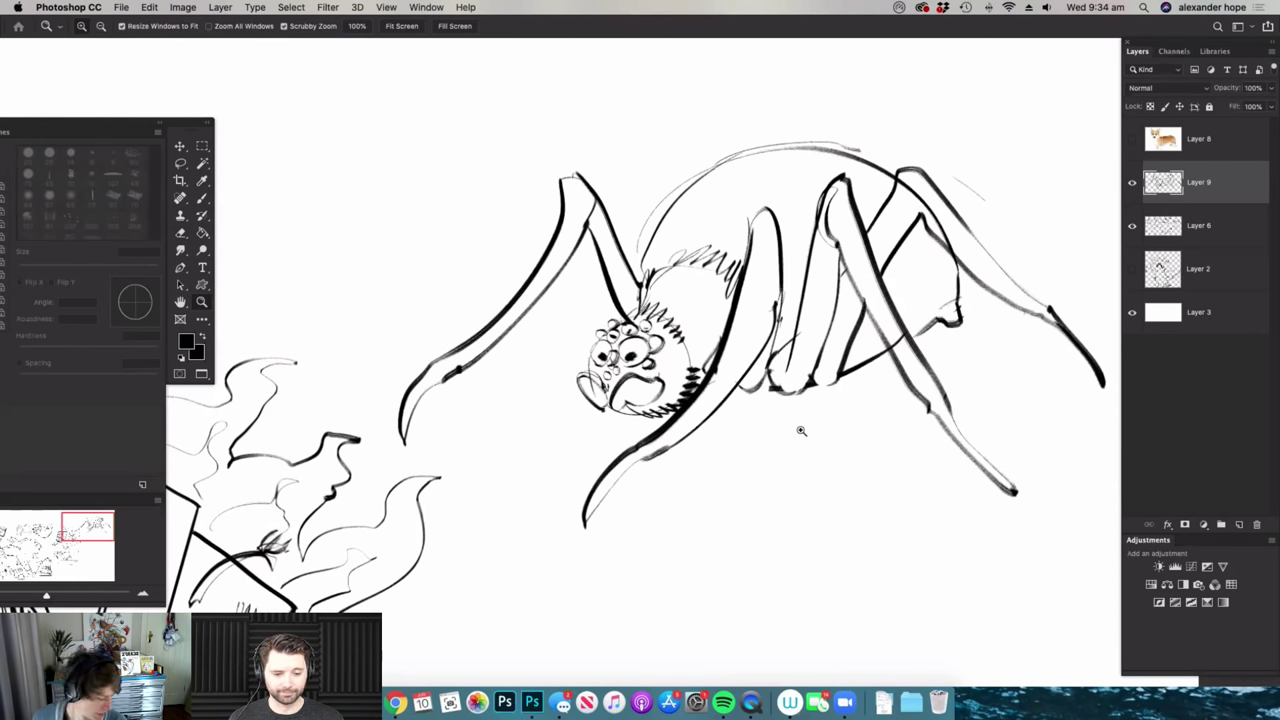
{"action": "left_click_drag", "start_coordinate": [802, 432], "coordinate": [775, 430]}
{"action": "left_click", "coordinate": [906, 330]}
{"action": "key", "text": "b"}
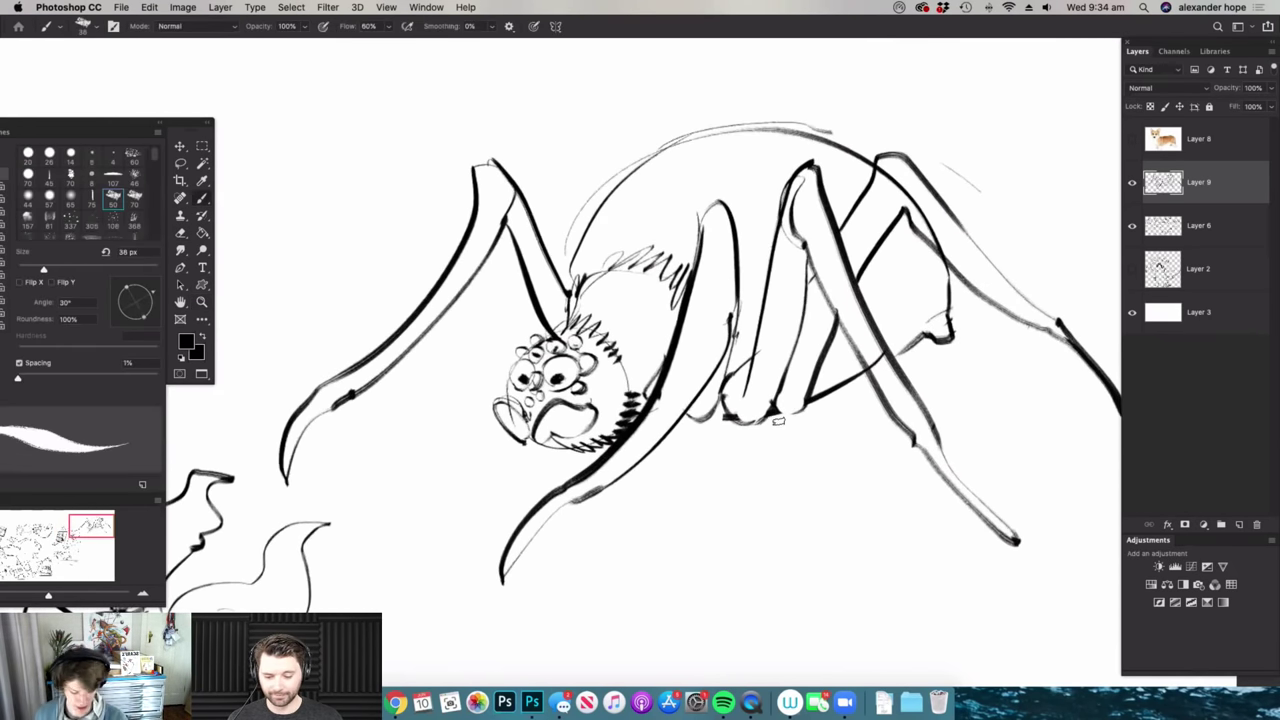
{"action": "mouse_move", "coordinate": [782, 416]}
{"action": "left_mouse_down"}
{"action": "mouse_move", "coordinate": [803, 407]}
{"action": "mouse_move", "coordinate": [692, 418]}
{"action": "left_mouse_up"}
- Erase the abdomen outline where it shows through the spider's rear near-side legs
{"action": "key", "text": "z"}
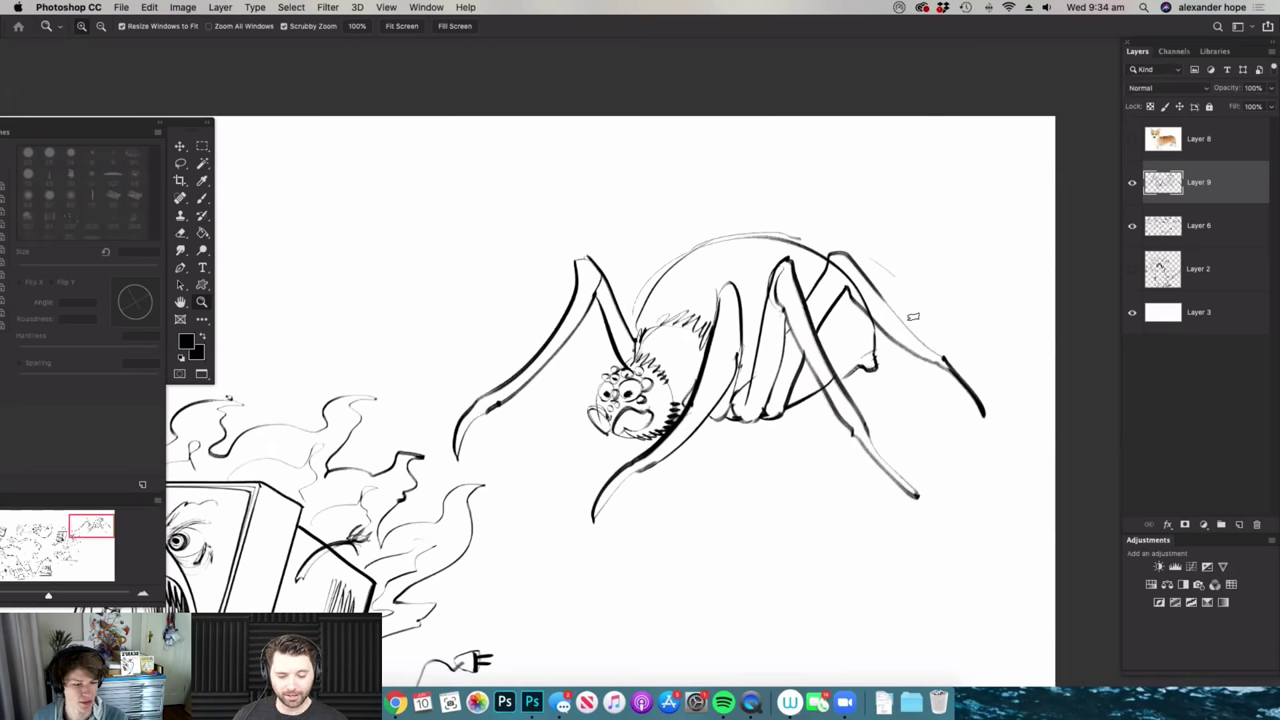
{"action": "key", "text": "b"}
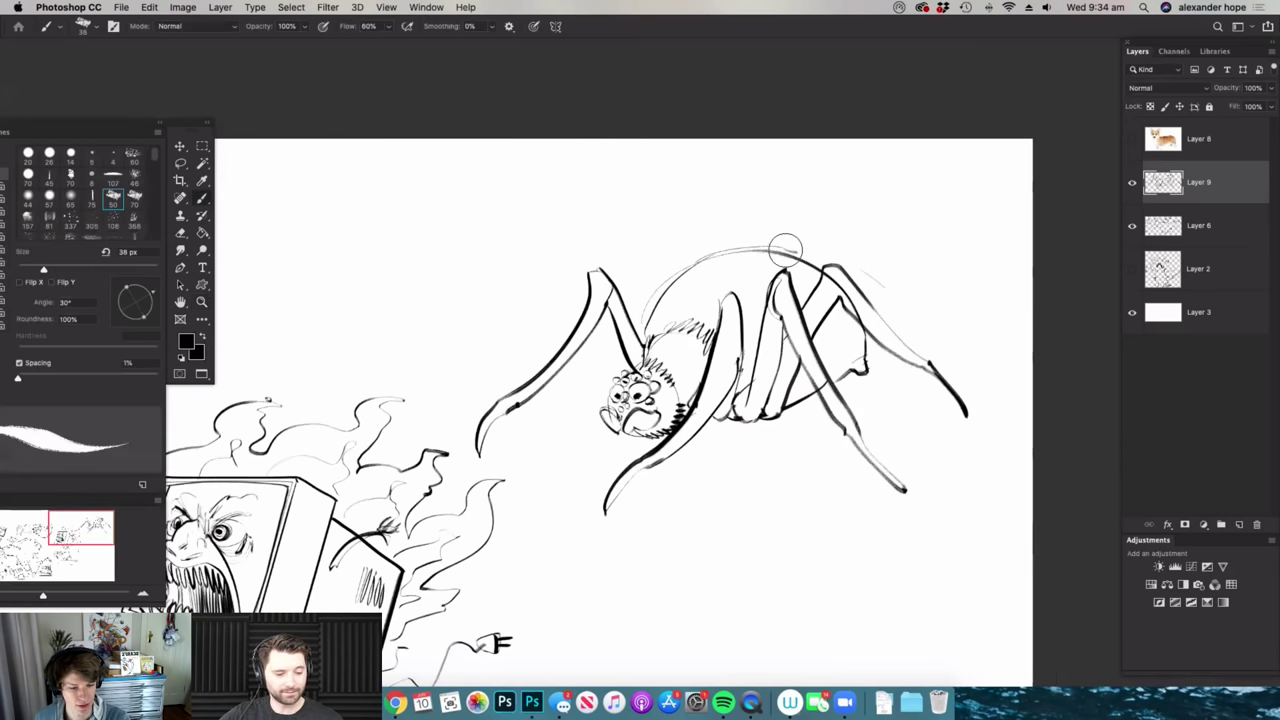
{"action": "key", "text": "z"}
{"action": "left_click", "coordinate": [815, 300]}
{"action": "key", "text": "b"}
{"action": "key", "text": "z"}
{"action": "left_click", "coordinate": [811, 314], "text": "alt"}
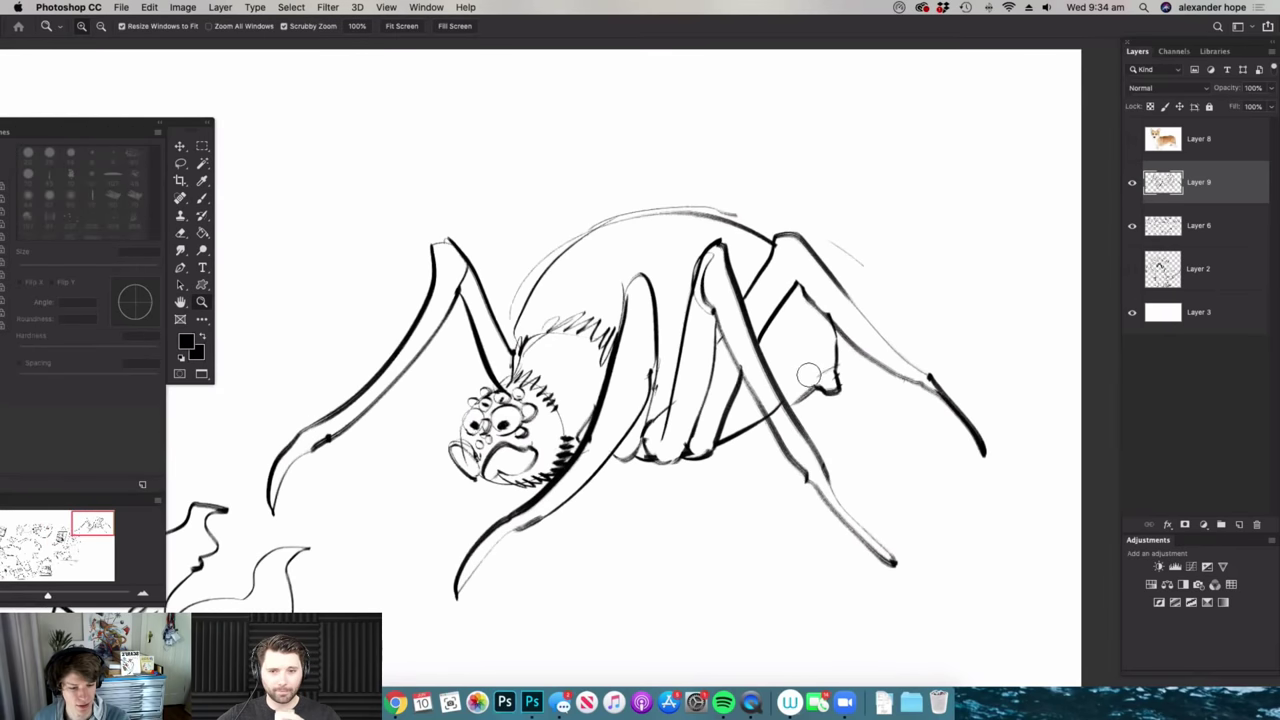
{"action": "left_click", "coordinate": [798, 385], "text": "alt"}
- Draw the far-side front leg behind the head and the tip of another leg rising behind the abdomen
{"action": "key", "text": "b"}
{"action": "key", "text": "z"}
{"action": "mouse_move", "coordinate": [857, 328]}
{"action": "left_mouse_down"}
{"action": "mouse_move", "coordinate": [829, 325]}
{"action": "mouse_move", "coordinate": [683, 223]}
{"action": "left_mouse_up"}
{"action": "left_click_drag", "start_coordinate": [706, 275], "coordinate": [683, 257]}
{"action": "key", "text": "b"}
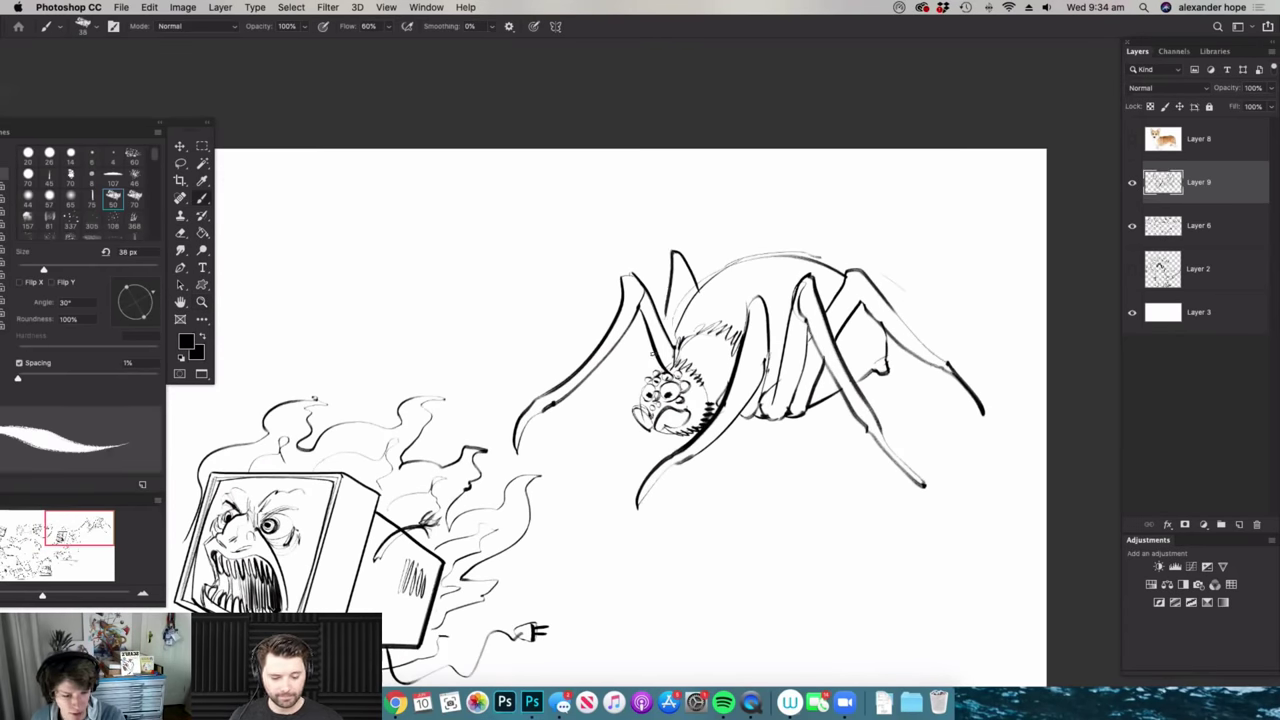
{"action": "key", "text": "z"}
{"action": "left_click_drag", "start_coordinate": [818, 267], "coordinate": [839, 264]}
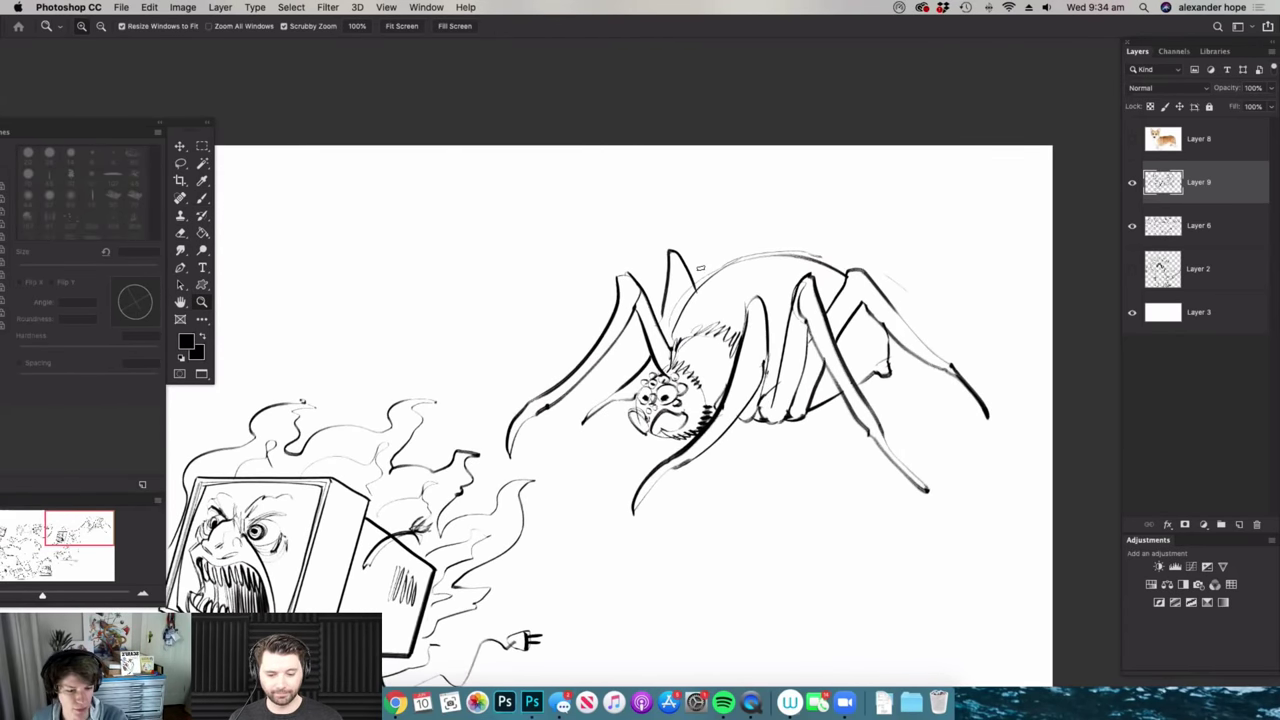
{"action": "key", "text": "b"}
{"action": "left_click_drag", "start_coordinate": [702, 271], "coordinate": [717, 263]}
- Add the far-side hind leg stretching out behind the abdomen and another rounded leg base under the body
{"action": "key", "text": "e"}
{"action": "mouse_move", "coordinate": [820, 427]}
{"action": "left_mouse_down"}
{"action": "mouse_move", "coordinate": [862, 347]}
{"action": "mouse_move", "coordinate": [873, 285]}
{"action": "mouse_move", "coordinate": [859, 321]}
{"action": "mouse_move", "coordinate": [1020, 349]}
{"action": "mouse_move", "coordinate": [1097, 383]}
{"action": "mouse_move", "coordinate": [852, 352]}
{"action": "left_mouse_up"}
{"action": "key", "text": "z"}
{"action": "key", "text": "b"}
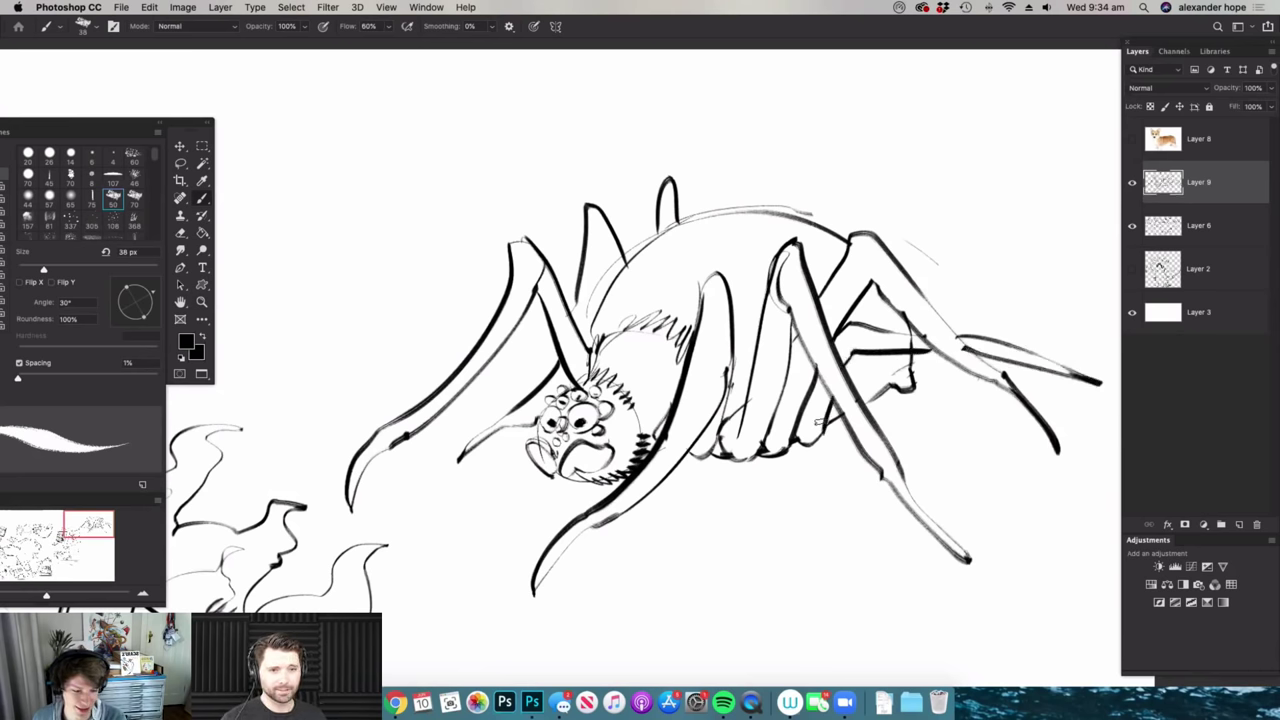
{"action": "key", "text": "z"}
{"action": "left_click", "coordinate": [802, 437]}
{"action": "key", "text": "b"}
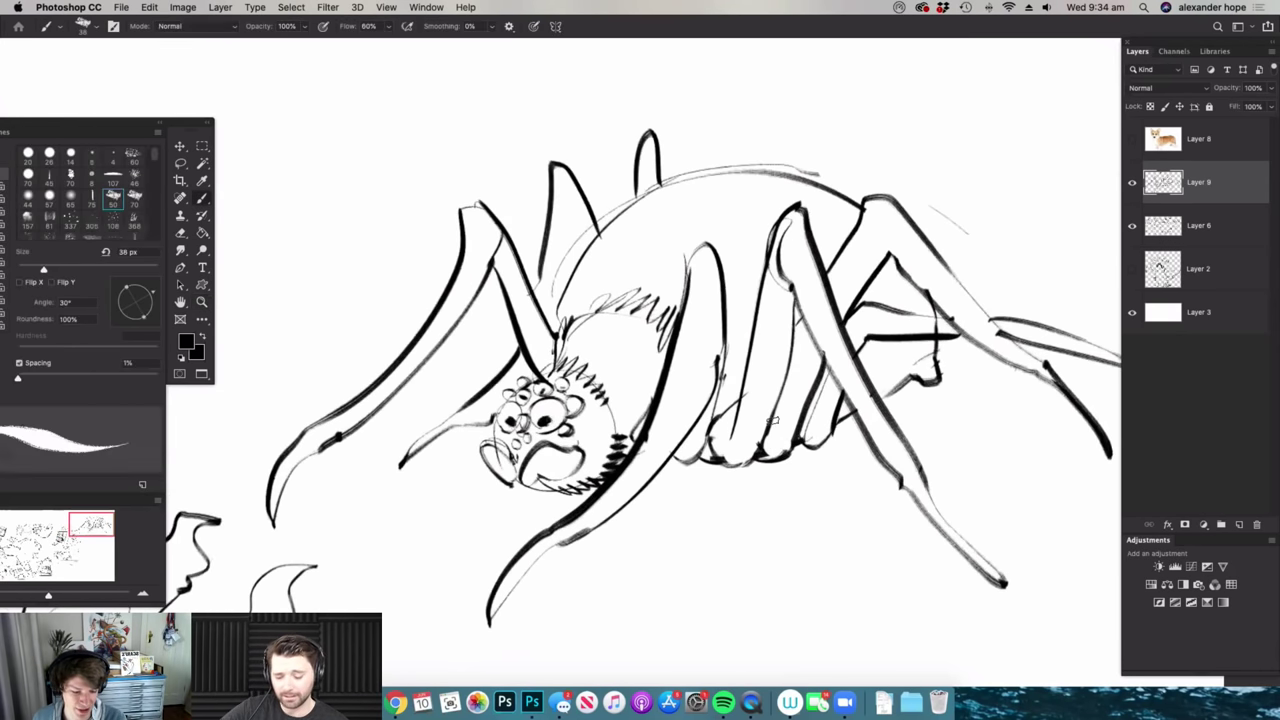
- Shade the leg joints under the body and erase the abdomen line running through the far hind leg
{"action": "key", "text": "z"}
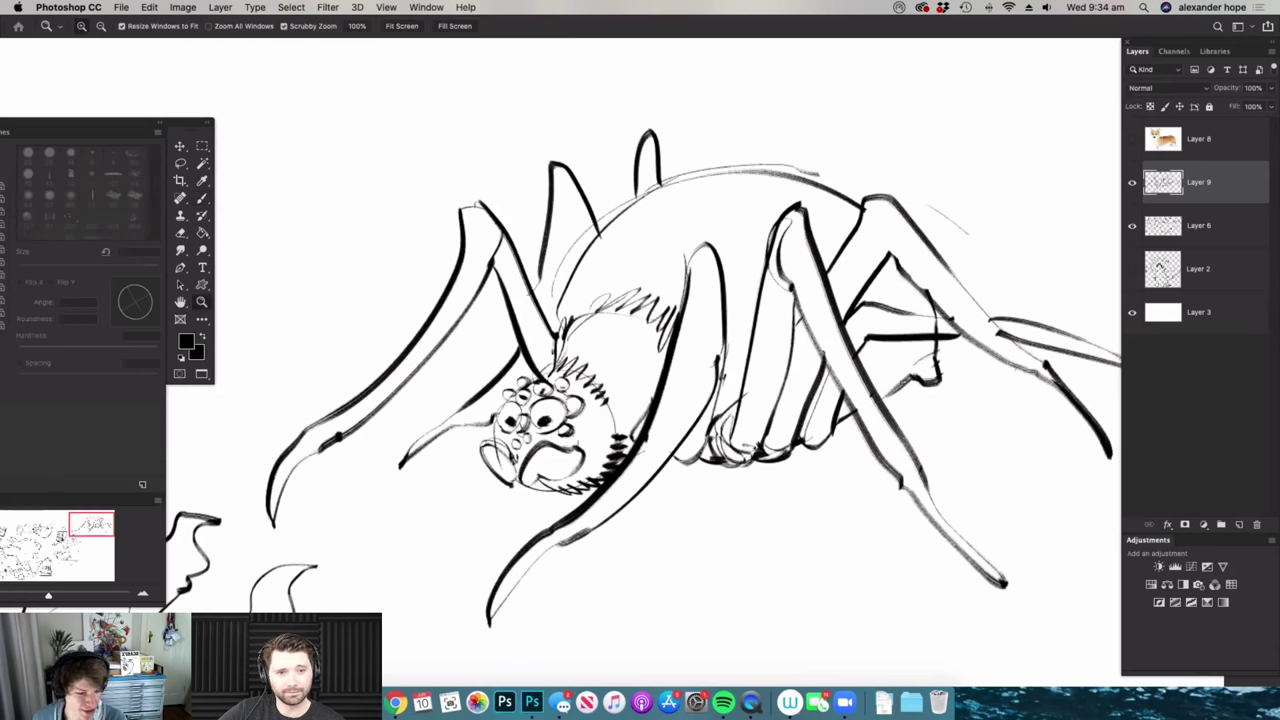
{"action": "left_click", "coordinate": [785, 425], "text": "alt"}
{"action": "left_click_drag", "start_coordinate": [781, 370], "coordinate": [770, 344]}
{"action": "key", "text": "b"}
{"action": "key", "text": "z"}
{"action": "left_click_drag", "start_coordinate": [878, 366], "coordinate": [920, 366]}
{"action": "key", "text": "b"}
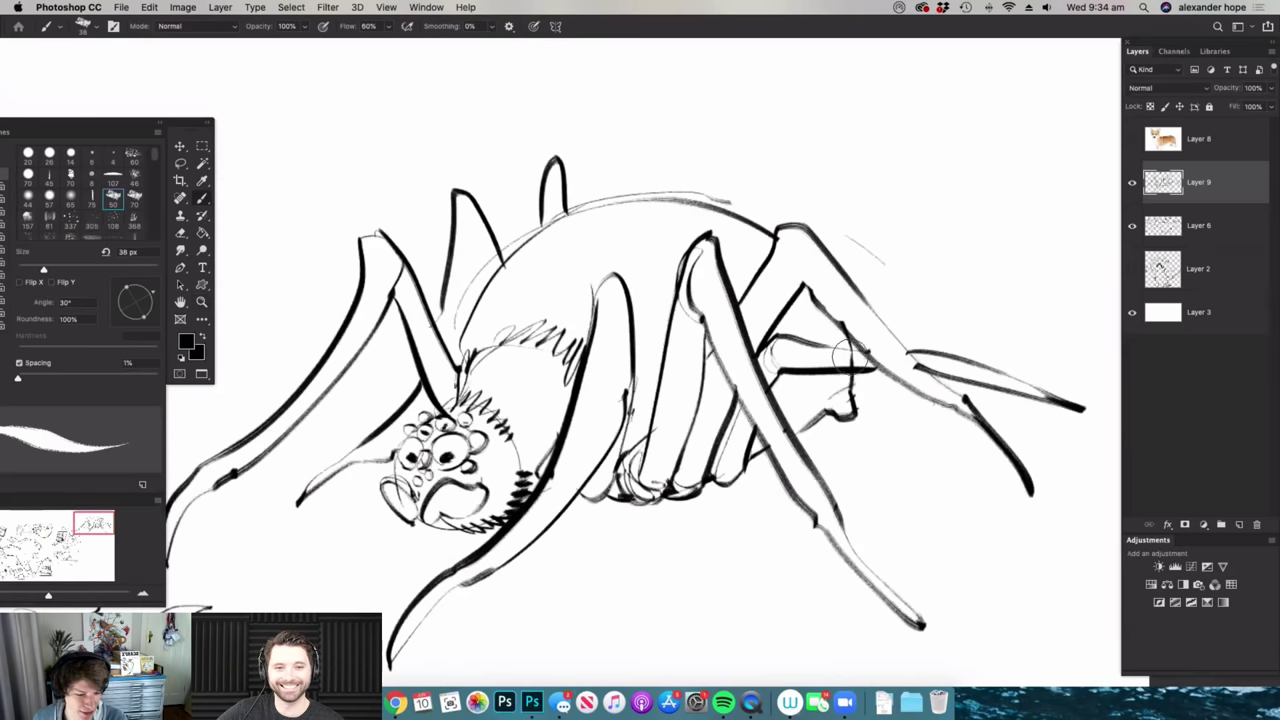
{"action": "key", "text": "e"}
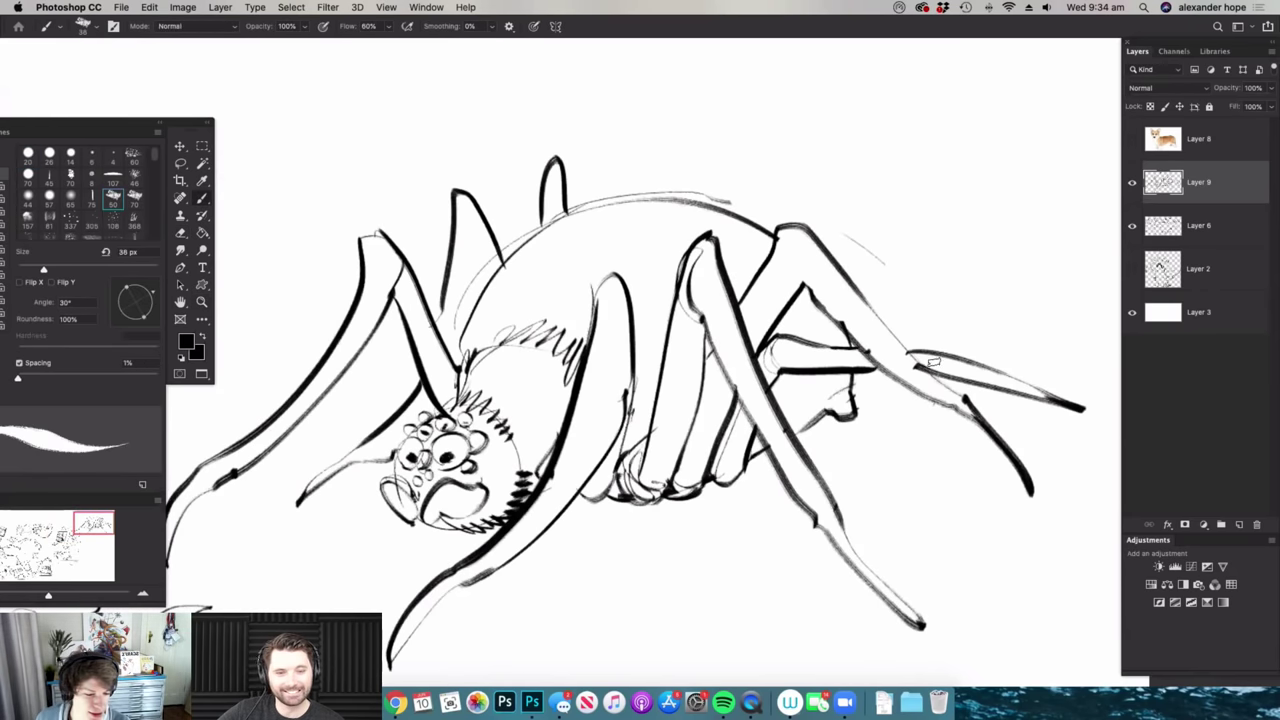
- Scale the spider down and reposition it in the canvas's upper-right corner
{"action": "key", "text": "z"}
{"action": "mouse_move", "coordinate": [906, 377]}
{"action": "left_mouse_down"}
{"action": "mouse_move", "coordinate": [878, 335]}
{"action": "mouse_move", "coordinate": [850, 352]}
{"action": "left_mouse_up"}
{"action": "left_click_drag", "start_coordinate": [827, 252], "coordinate": [947, 343]}
{"action": "key", "text": "z"}
{"action": "key", "text": "v"}
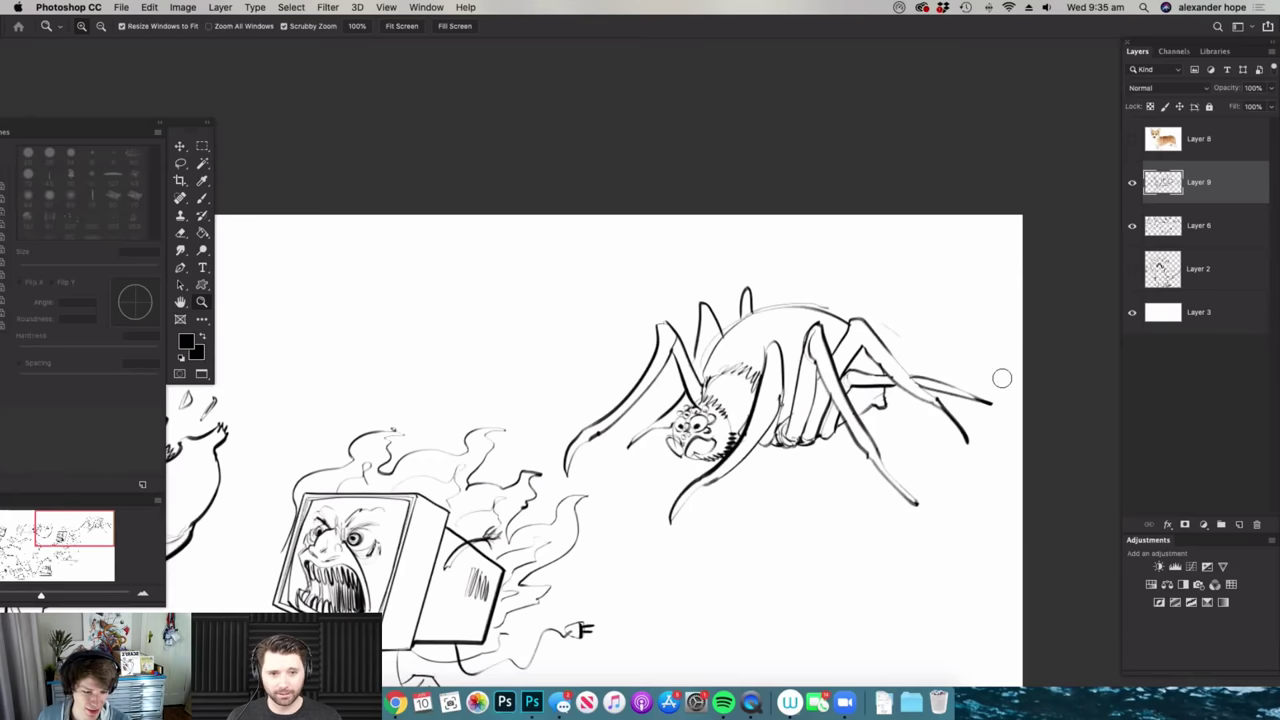
{"action": "scroll", "coordinate": [995, 365], "scroll_direction": "up", "scroll_amount": 2}
{"action": "left_click_drag", "start_coordinate": [994, 270], "coordinate": [924, 303]}
{"action": "left_click_drag", "start_coordinate": [916, 371], "coordinate": [978, 402]}
{"action": "key", "text": "Return"}
- Sketch a rider's block-shaped torso rising from the spider's back, leaving the abdomen outline open beneath it
{"action": "key", "text": "z"}
{"action": "left_click", "coordinate": [843, 294]}
{"action": "mouse_move", "coordinate": [725, 375]}
{"action": "left_mouse_down"}
{"action": "mouse_move", "coordinate": [782, 364]}
{"action": "mouse_move", "coordinate": [802, 400]}
{"action": "left_mouse_up"}
{"action": "key", "text": "b"}
{"action": "mouse_move", "coordinate": [723, 238]}
{"action": "left_mouse_down"}
{"action": "mouse_move", "coordinate": [851, 277]}
{"action": "mouse_move", "coordinate": [828, 396]}
{"action": "left_mouse_up"}
{"action": "left_click_drag", "start_coordinate": [725, 243], "coordinate": [688, 373]}
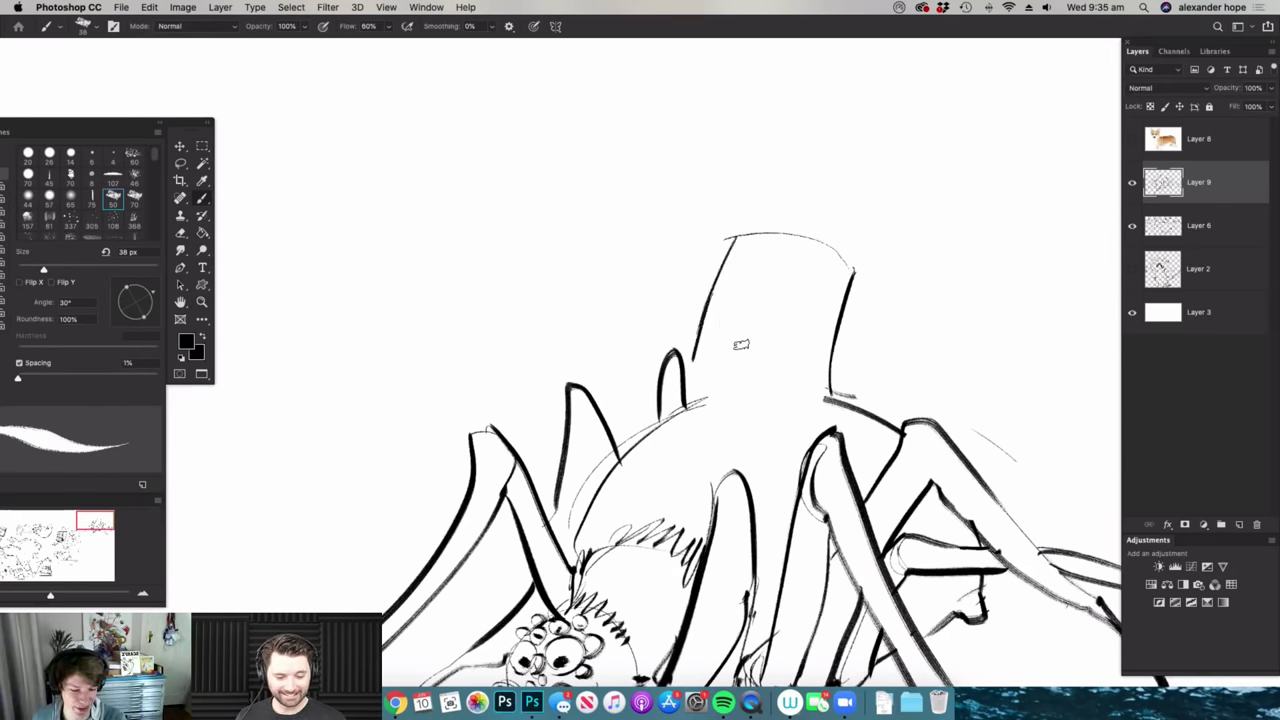
- Sketch the rider's bent arm across the torso and two round fists held out in front
{"action": "key", "text": "z"}
{"action": "left_click", "coordinate": [785, 295]}
{"action": "key", "text": "b"}
{"action": "left_click_drag", "start_coordinate": [728, 317], "coordinate": [802, 279]}
{"action": "mouse_move", "coordinate": [724, 315]}
{"action": "left_mouse_down"}
{"action": "mouse_move", "coordinate": [735, 373]}
{"action": "mouse_move", "coordinate": [830, 362]}
{"action": "left_mouse_up"}
{"action": "mouse_move", "coordinate": [648, 318]}
{"action": "left_mouse_down"}
{"action": "mouse_move", "coordinate": [688, 335]}
{"action": "mouse_move", "coordinate": [674, 357]}
{"action": "left_mouse_up"}
{"action": "left_click_drag", "start_coordinate": [690, 330], "coordinate": [680, 355]}
- Draw the front edge of the rider's head, a collar with a small bow tie, and large bolts on both sides of the neck
{"action": "key", "text": "z"}
{"action": "left_click_drag", "start_coordinate": [779, 232], "coordinate": [717, 274]}
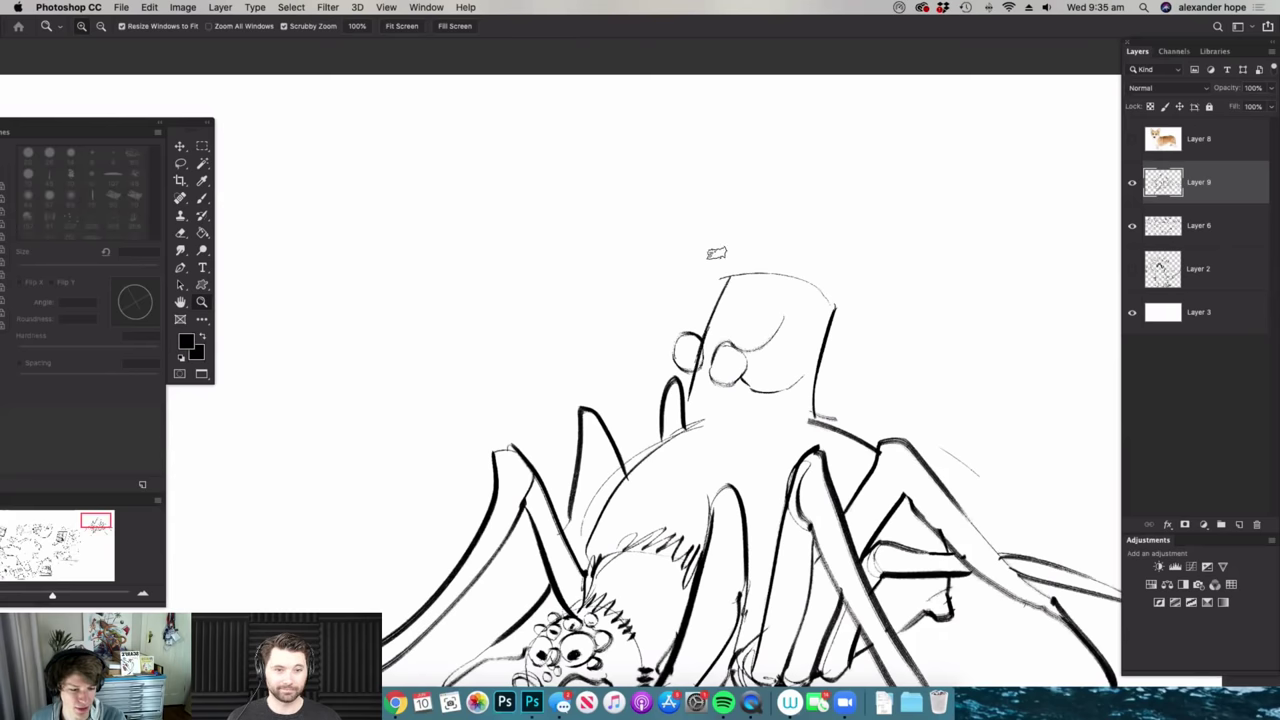
{"action": "key", "text": "b"}
{"action": "mouse_move", "coordinate": [739, 140]}
{"action": "left_mouse_down"}
{"action": "mouse_move", "coordinate": [703, 325]}
{"action": "mouse_move", "coordinate": [740, 347]}
{"action": "mouse_move", "coordinate": [828, 347]}
{"action": "mouse_move", "coordinate": [823, 367]}
{"action": "mouse_move", "coordinate": [828, 352]}
{"action": "mouse_move", "coordinate": [876, 344]}
{"action": "mouse_move", "coordinate": [860, 400]}
{"action": "left_mouse_up"}
{"action": "key", "text": "e"}
{"action": "mouse_move", "coordinate": [830, 340]}
{"action": "left_mouse_down"}
{"action": "mouse_move", "coordinate": [818, 362]}
{"action": "mouse_move", "coordinate": [857, 397]}
{"action": "left_mouse_up"}
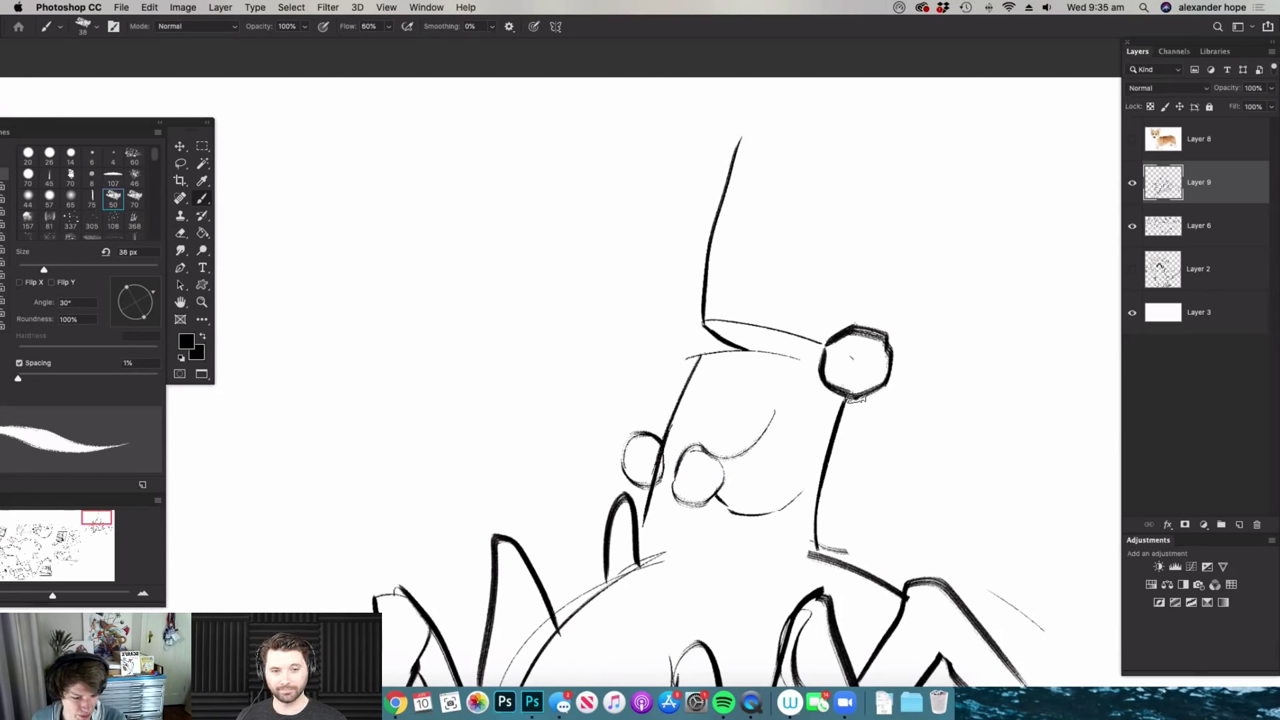
{"action": "left_click_drag", "start_coordinate": [825, 339], "coordinate": [805, 352]}
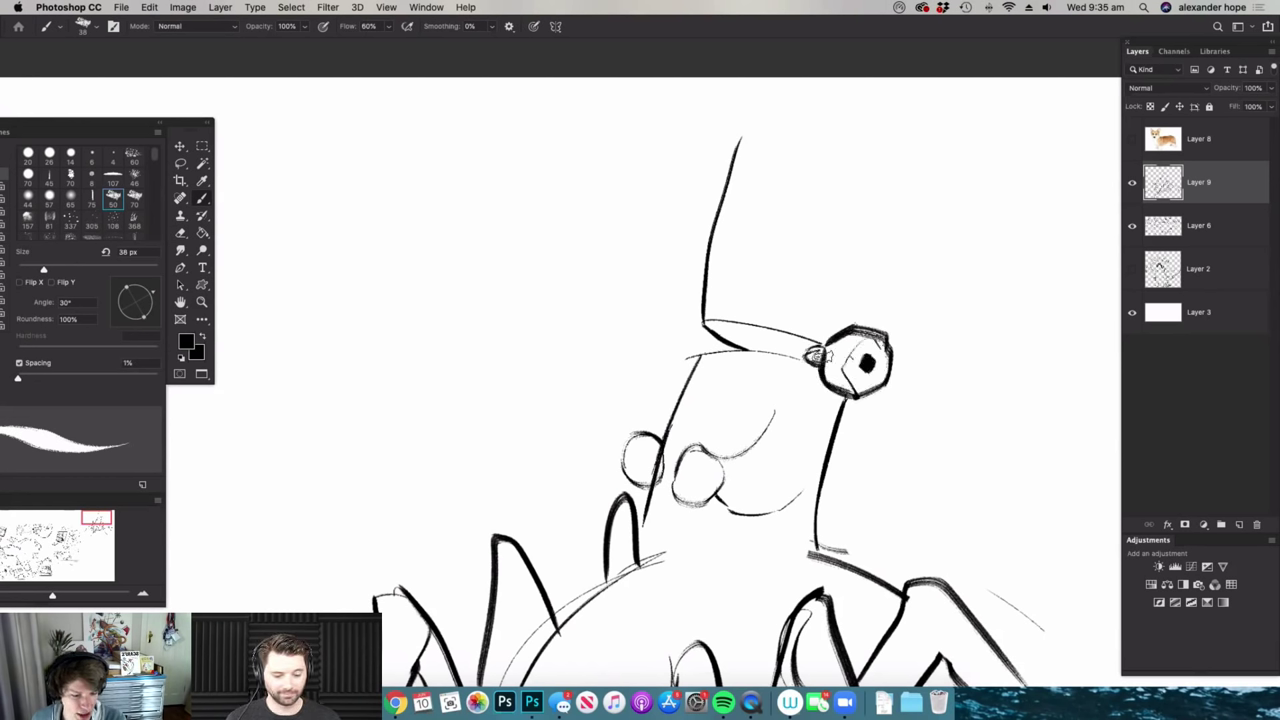
{"action": "mouse_move", "coordinate": [686, 302]}
{"action": "left_mouse_down"}
{"action": "mouse_move", "coordinate": [664, 338]}
{"action": "mouse_move", "coordinate": [696, 362]}
{"action": "left_mouse_up"}
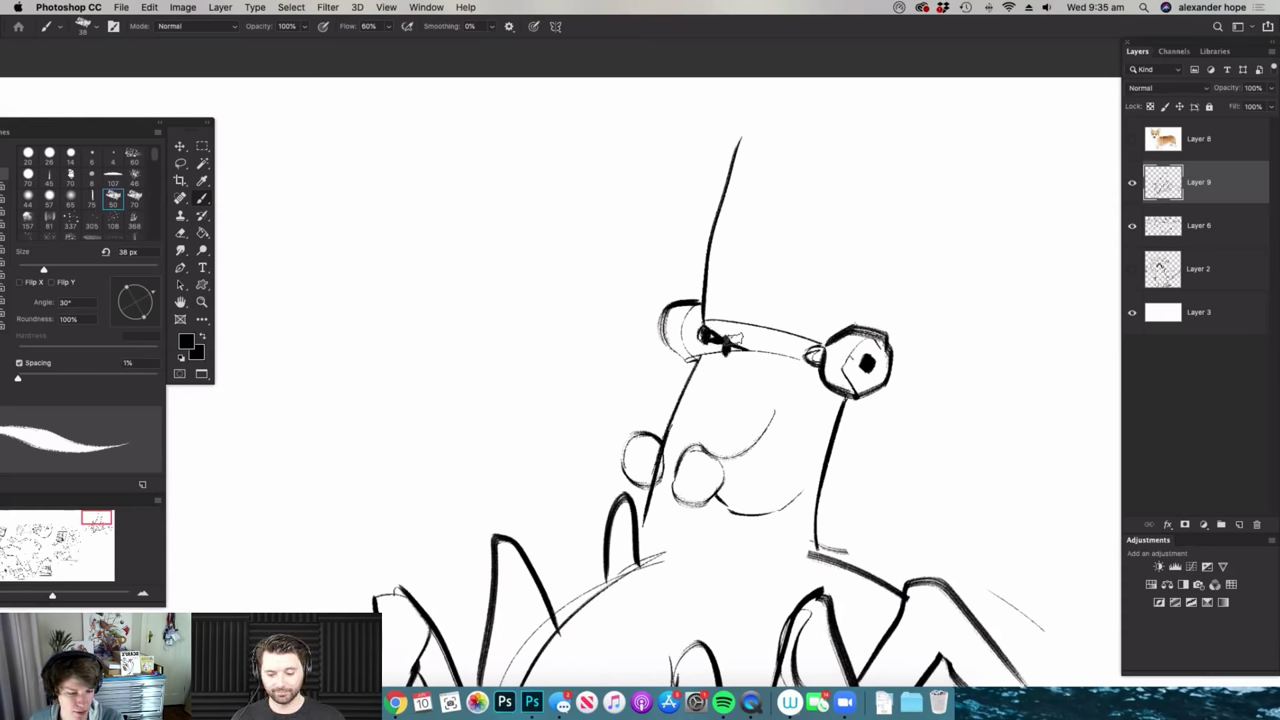
- Draw the rider's face with two tall oval eyes looking down, a tiny nose and a wide smile
{"action": "mouse_move", "coordinate": [794, 326]}
{"action": "left_mouse_down"}
{"action": "mouse_move", "coordinate": [727, 252]}
{"action": "mouse_move", "coordinate": [727, 271]}
{"action": "left_mouse_up"}
{"action": "mouse_move", "coordinate": [742, 225]}
{"action": "left_mouse_down"}
{"action": "mouse_move", "coordinate": [803, 243]}
{"action": "mouse_move", "coordinate": [740, 290]}
{"action": "left_mouse_up"}
{"action": "left_click_drag", "start_coordinate": [843, 249], "coordinate": [792, 292]}
{"action": "left_click_drag", "start_coordinate": [742, 276], "coordinate": [748, 281]}
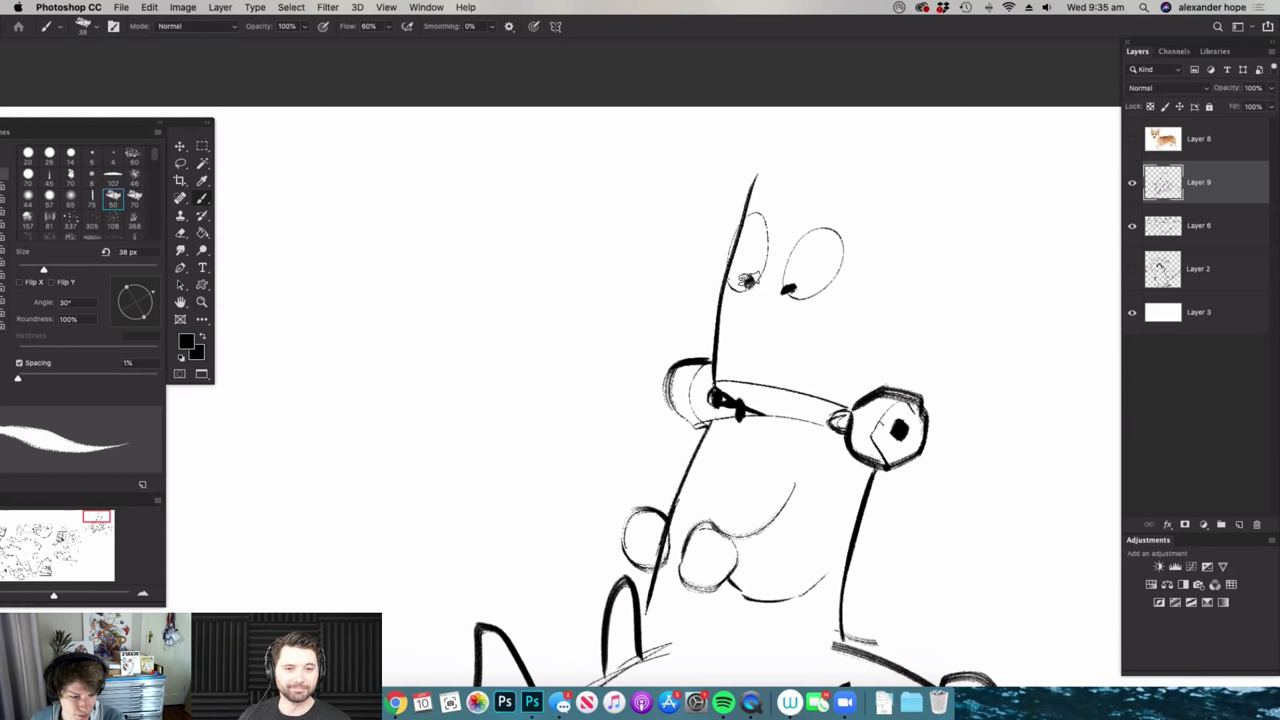
{"action": "mouse_move", "coordinate": [772, 237]}
{"action": "left_mouse_down"}
{"action": "mouse_move", "coordinate": [760, 280]}
{"action": "mouse_move", "coordinate": [821, 319]}
{"action": "left_mouse_up"}
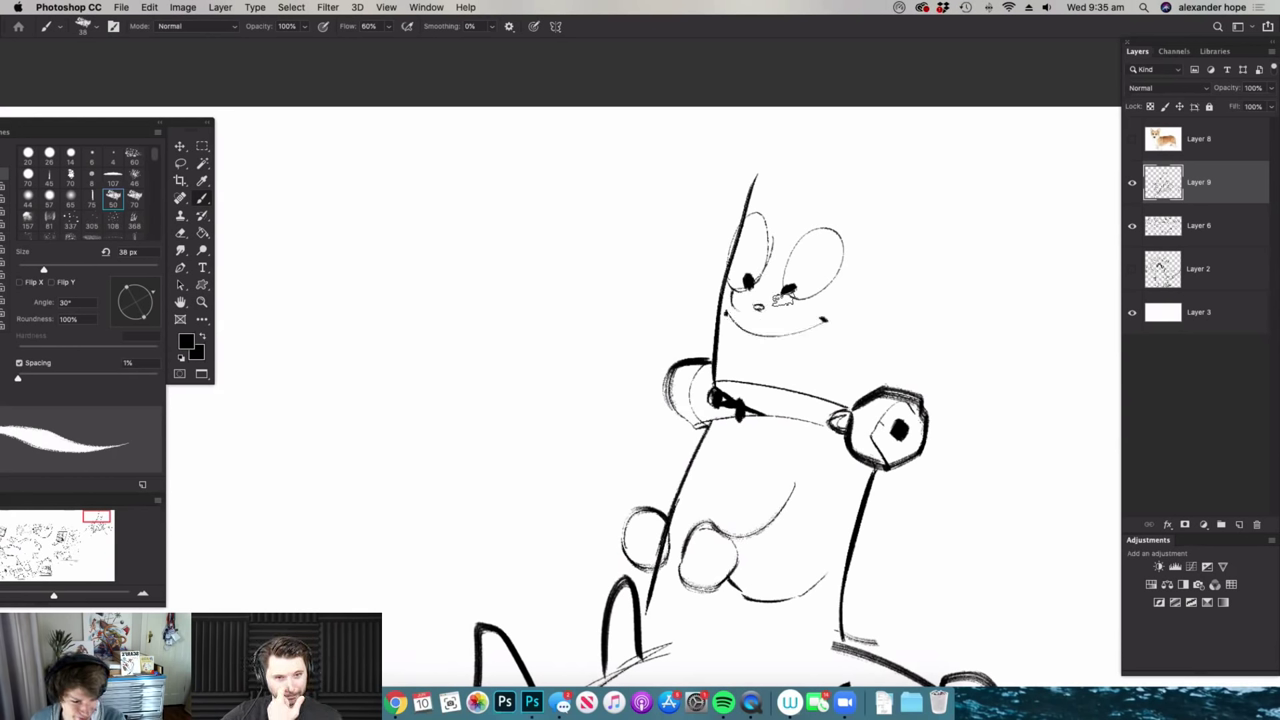
- Close the rider's flat-topped Frankenstein head, add an ear, and draw two stitched scars across the forehead
{"action": "mouse_move", "coordinate": [759, 177]}
{"action": "left_mouse_down"}
{"action": "mouse_move", "coordinate": [958, 232]}
{"action": "mouse_move", "coordinate": [882, 378]}
{"action": "left_mouse_up"}
{"action": "mouse_move", "coordinate": [905, 323]}
{"action": "left_mouse_down"}
{"action": "mouse_move", "coordinate": [878, 338]}
{"action": "mouse_move", "coordinate": [886, 324]}
{"action": "left_mouse_up"}
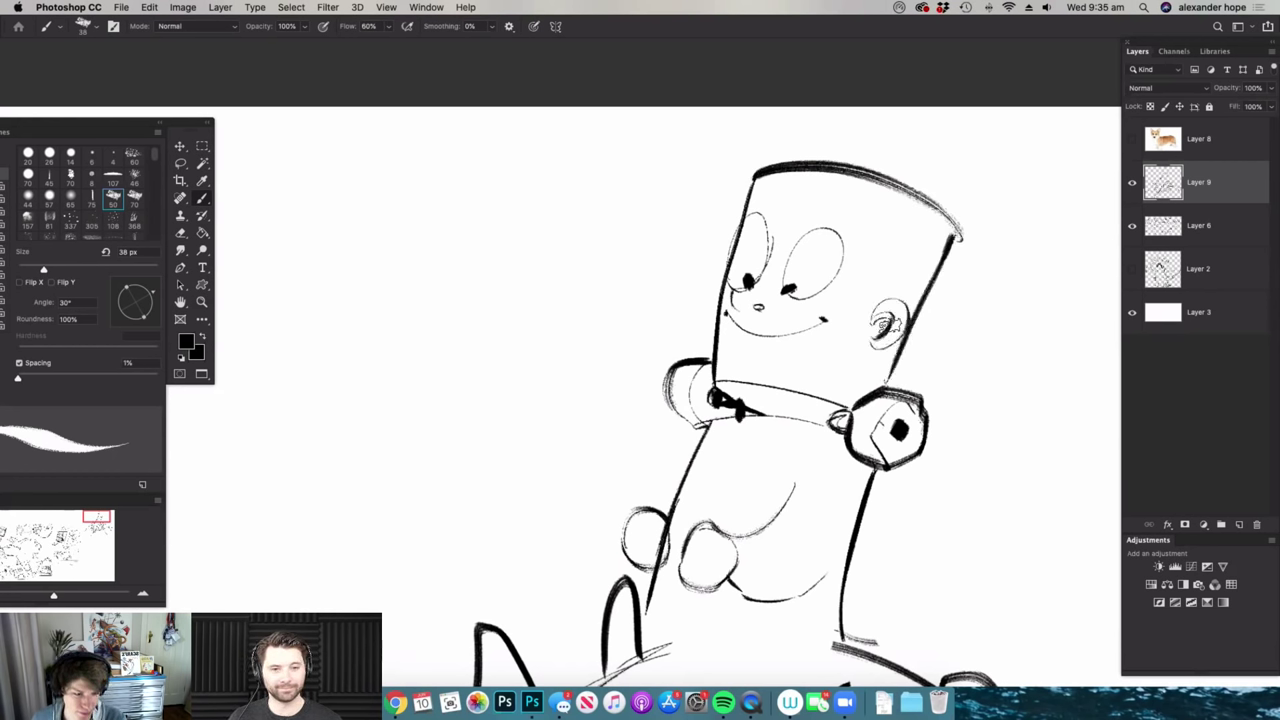
{"action": "left_click_drag", "start_coordinate": [864, 181], "coordinate": [946, 264]}
{"action": "left_click_drag", "start_coordinate": [868, 218], "coordinate": [928, 260]}
{"action": "left_click_drag", "start_coordinate": [830, 175], "coordinate": [828, 195]}
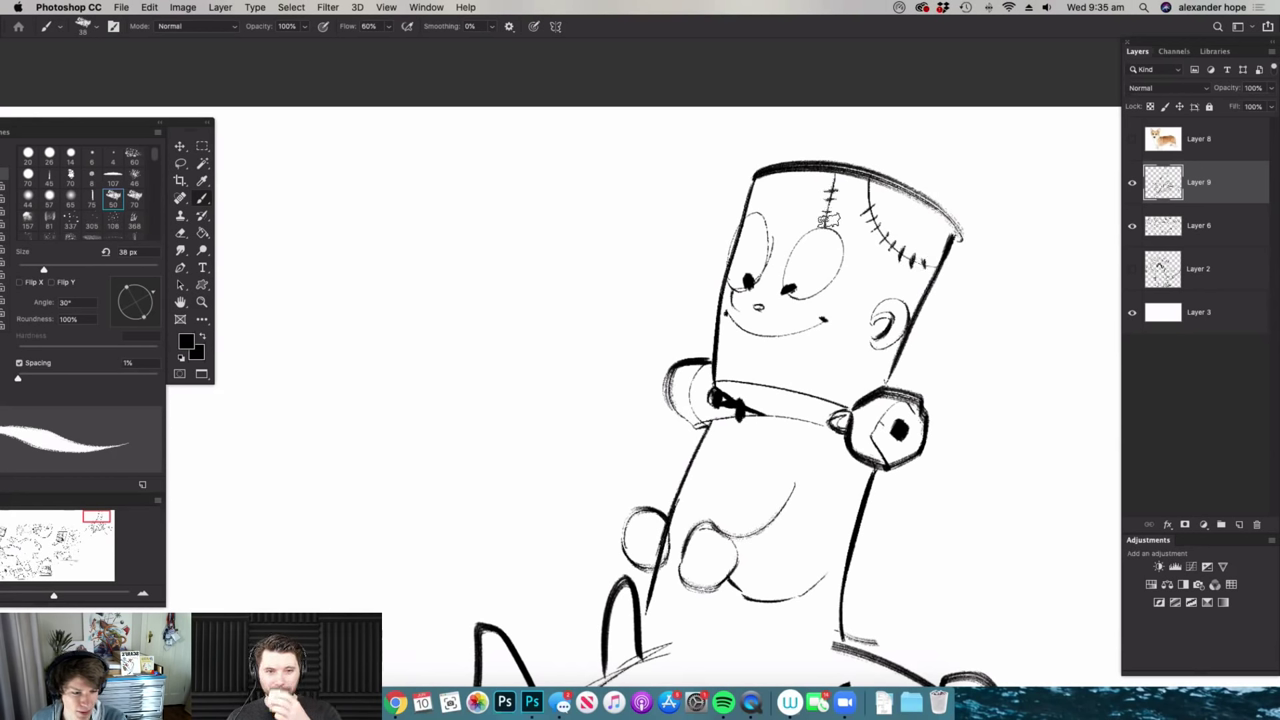
- Add stitched scars to the rider's cheek and forehead corner, and a curly tuft of hair on top of the head
{"action": "left_click_drag", "start_coordinate": [797, 299], "coordinate": [779, 369]}
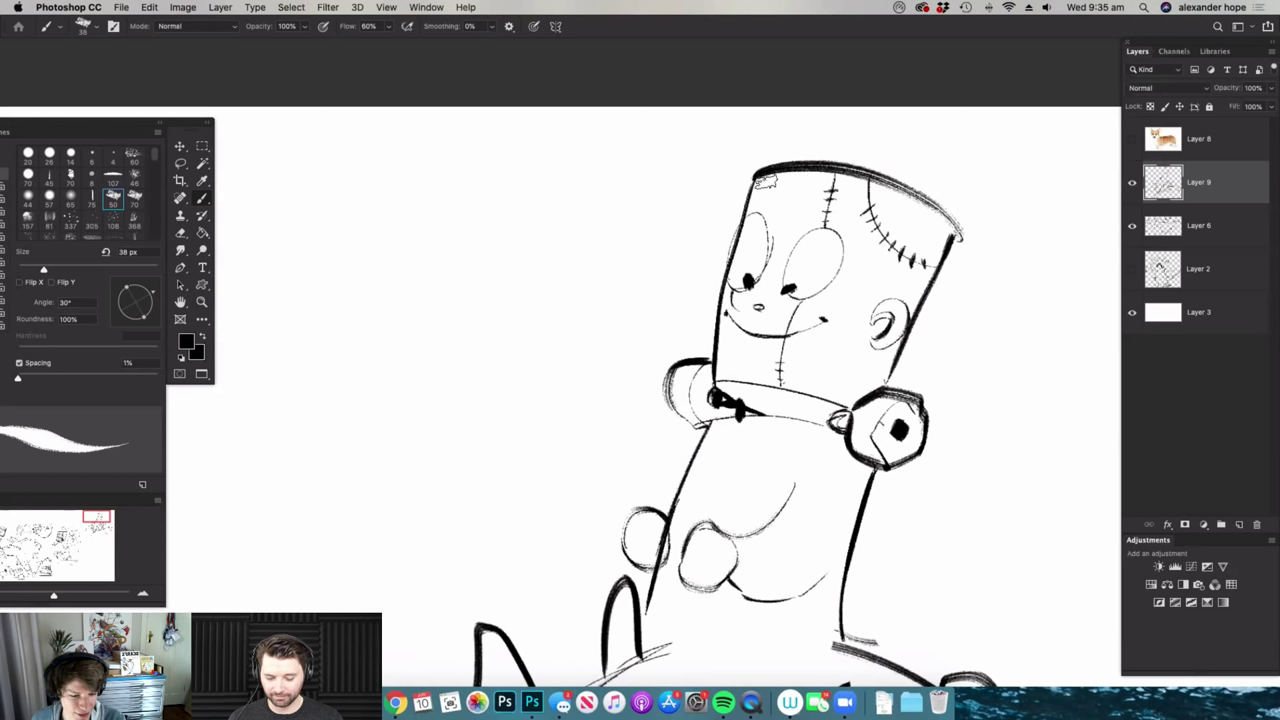
{"action": "left_click_drag", "start_coordinate": [770, 177], "coordinate": [760, 196]}
{"action": "mouse_move", "coordinate": [864, 150]}
{"action": "left_mouse_down"}
{"action": "mouse_move", "coordinate": [905, 125]}
{"action": "mouse_move", "coordinate": [910, 150]}
{"action": "left_mouse_up"}
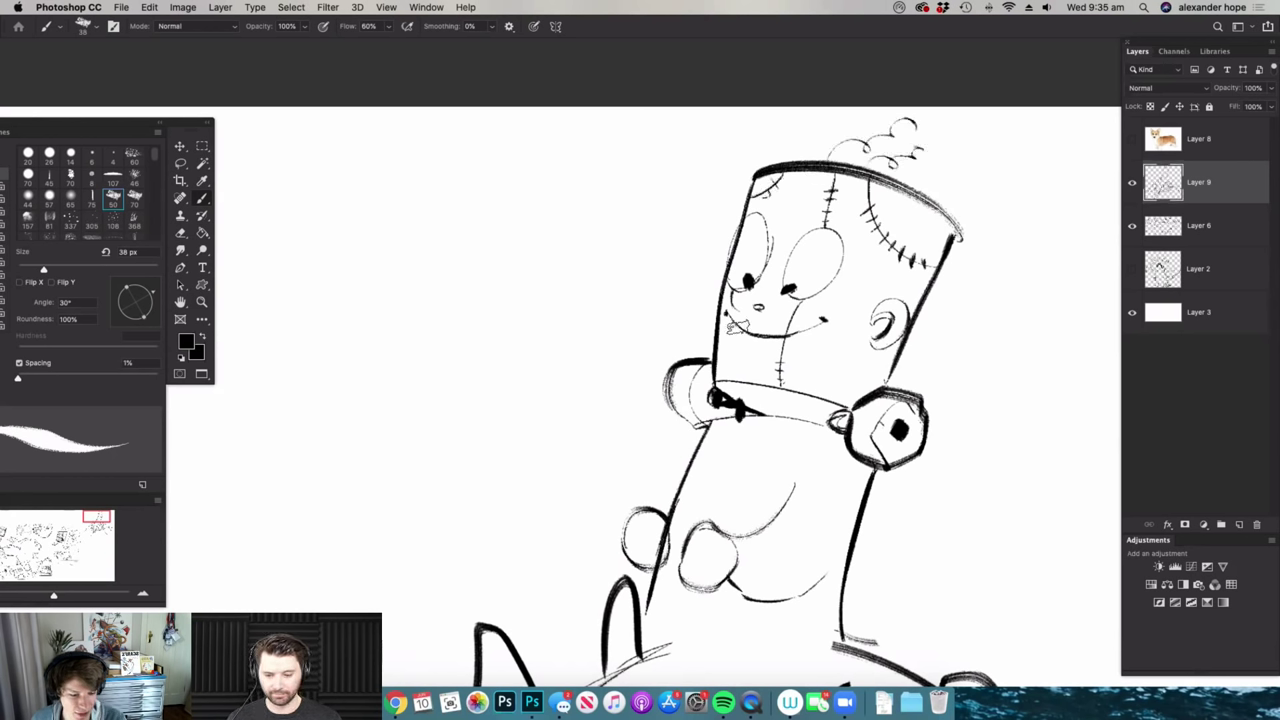
- Hatch the rider's collar and draw the near sleeve from the shoulder with a ragged zigzag behind the elbow
{"action": "mouse_move", "coordinate": [762, 413]}
{"action": "left_mouse_down"}
{"action": "mouse_move", "coordinate": [724, 383]}
{"action": "mouse_move", "coordinate": [795, 412]}
{"action": "mouse_move", "coordinate": [848, 415]}
{"action": "left_mouse_up"}
{"action": "key", "text": "z"}
{"action": "left_click_drag", "start_coordinate": [965, 259], "coordinate": [881, 461]}
{"action": "left_click_drag", "start_coordinate": [860, 380], "coordinate": [884, 460]}
{"action": "left_click_drag", "start_coordinate": [912, 319], "coordinate": [850, 374]}
{"action": "left_click_drag", "start_coordinate": [770, 306], "coordinate": [735, 382]}
- Draw the rider's lap line and near leg straddling the spider's back, ending in a heavy cuff line
{"action": "key", "text": "e"}
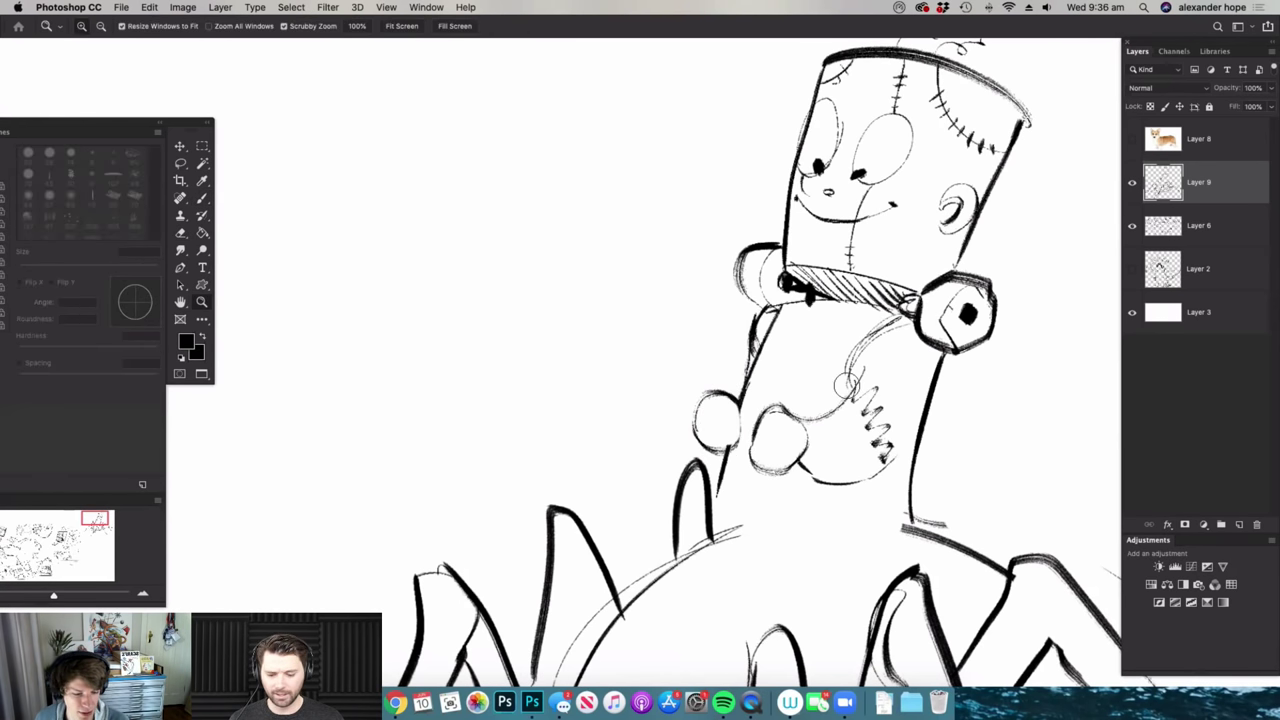
{"action": "left_click_drag", "start_coordinate": [906, 392], "coordinate": [928, 414]}
{"action": "mouse_move", "coordinate": [885, 330]}
{"action": "left_mouse_down"}
{"action": "mouse_move", "coordinate": [832, 481]}
{"action": "mouse_move", "coordinate": [828, 457]}
{"action": "mouse_move", "coordinate": [811, 458]}
{"action": "mouse_move", "coordinate": [807, 493]}
{"action": "left_mouse_up"}
{"action": "key", "text": "b"}
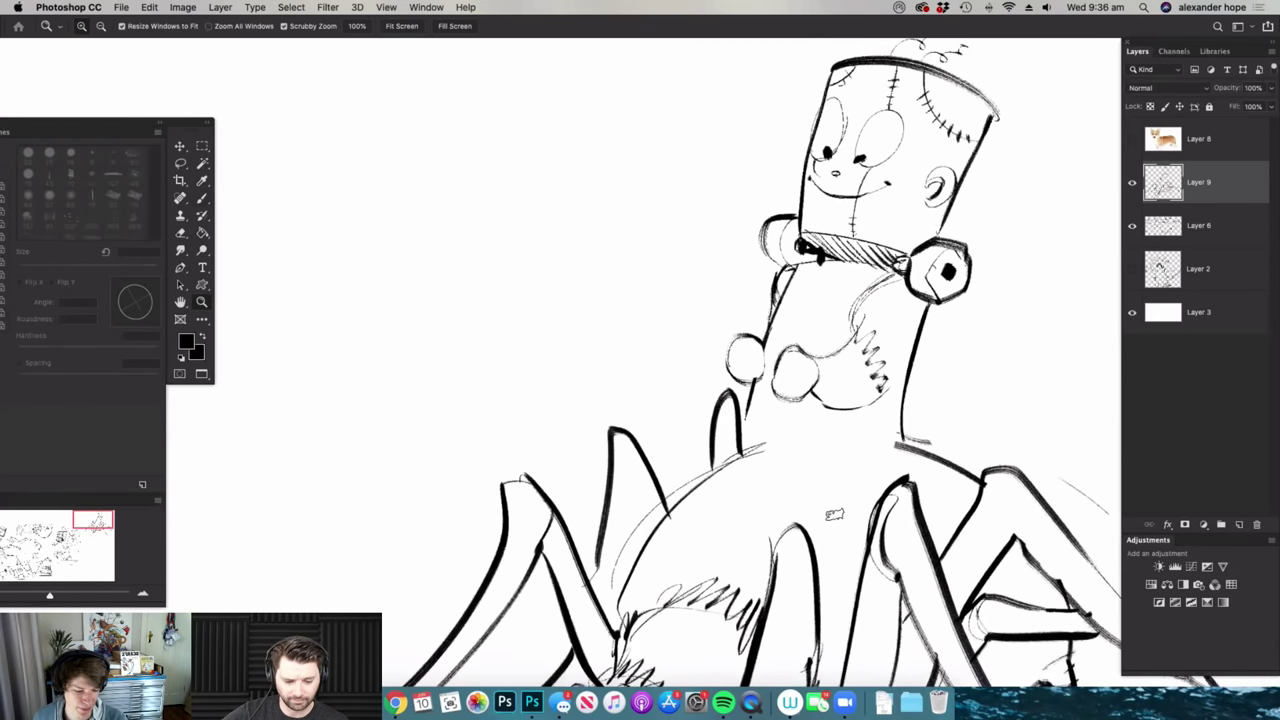
{"action": "left_click_drag", "start_coordinate": [750, 445], "coordinate": [802, 456]}
{"action": "mouse_move", "coordinate": [801, 457]}
{"action": "left_mouse_down"}
{"action": "mouse_move", "coordinate": [813, 525]}
{"action": "mouse_move", "coordinate": [903, 472]}
{"action": "mouse_move", "coordinate": [897, 428]}
{"action": "mouse_move", "coordinate": [897, 452]}
{"action": "left_mouse_up"}
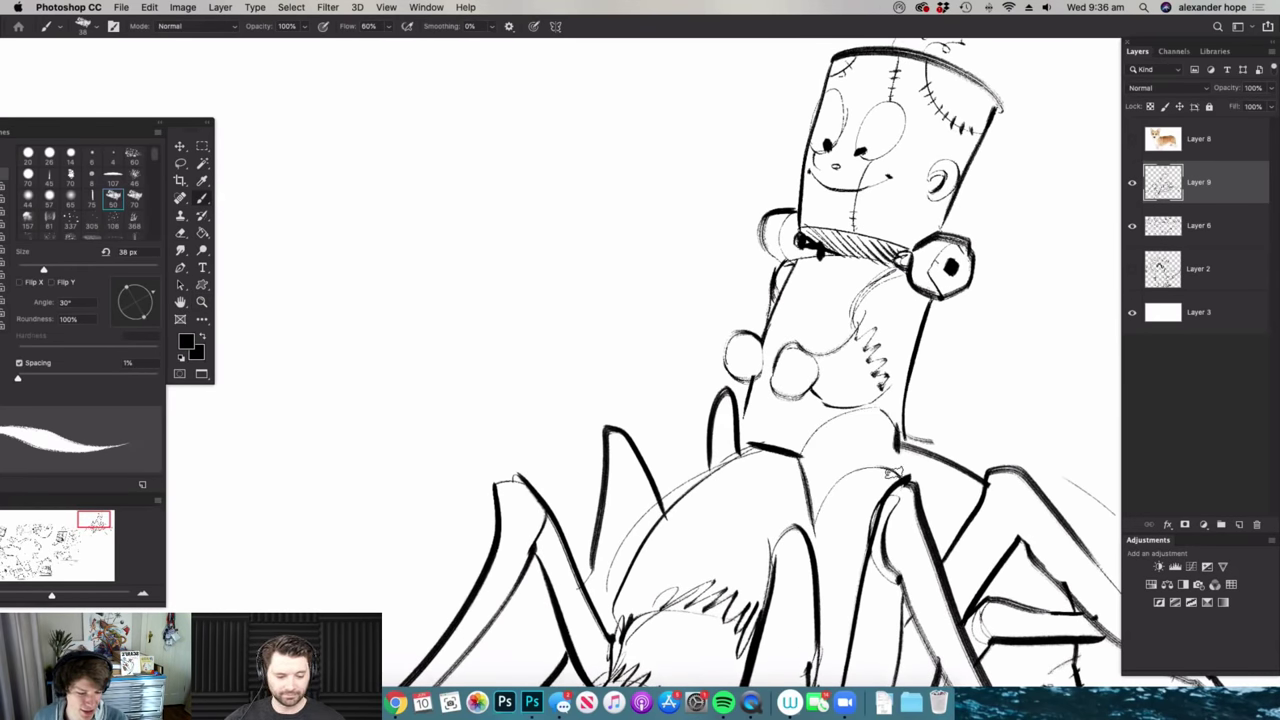
{"action": "mouse_move", "coordinate": [815, 542]}
{"action": "left_mouse_down"}
{"action": "mouse_move", "coordinate": [865, 552]}
{"action": "mouse_move", "coordinate": [892, 475]}
{"action": "mouse_move", "coordinate": [818, 474]}
{"action": "left_mouse_up"}
{"action": "key", "text": "super+space"}
{"action": "left_click_drag", "start_coordinate": [818, 474], "coordinate": [832, 472]}
- Erase the overlapping contours around the rider's seat, then redraw the spider's back and the rider's far leg reaching forward
{"action": "key", "text": "e"}
{"action": "mouse_move", "coordinate": [822, 388]}
{"action": "left_mouse_down"}
{"action": "mouse_move", "coordinate": [806, 406]}
{"action": "mouse_move", "coordinate": [807, 438]}
{"action": "mouse_move", "coordinate": [823, 447]}
{"action": "left_mouse_up"}
{"action": "key", "text": "z"}
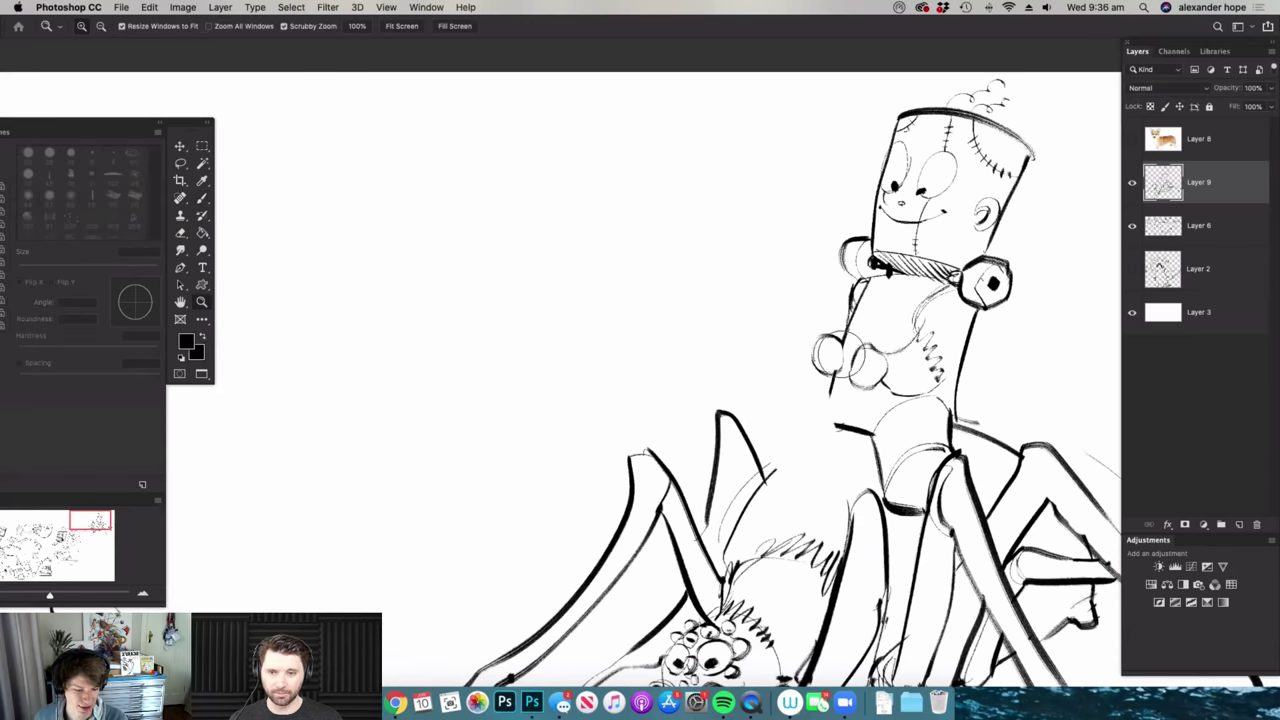
{"action": "mouse_move", "coordinate": [815, 372]}
{"action": "left_mouse_down"}
{"action": "mouse_move", "coordinate": [846, 368]}
{"action": "mouse_move", "coordinate": [752, 422]}
{"action": "mouse_move", "coordinate": [757, 475]}
{"action": "left_mouse_up"}
{"action": "key", "text": "e"}
{"action": "key", "text": "b"}
{"action": "left_click_drag", "start_coordinate": [757, 478], "coordinate": [769, 470]}
{"action": "left_click_drag", "start_coordinate": [842, 417], "coordinate": [797, 434]}
- Draw a hatched neckline beneath the rider's collar and add finger lines to both fists
{"action": "key", "text": "z"}
{"action": "left_click_drag", "start_coordinate": [892, 393], "coordinate": [778, 367]}
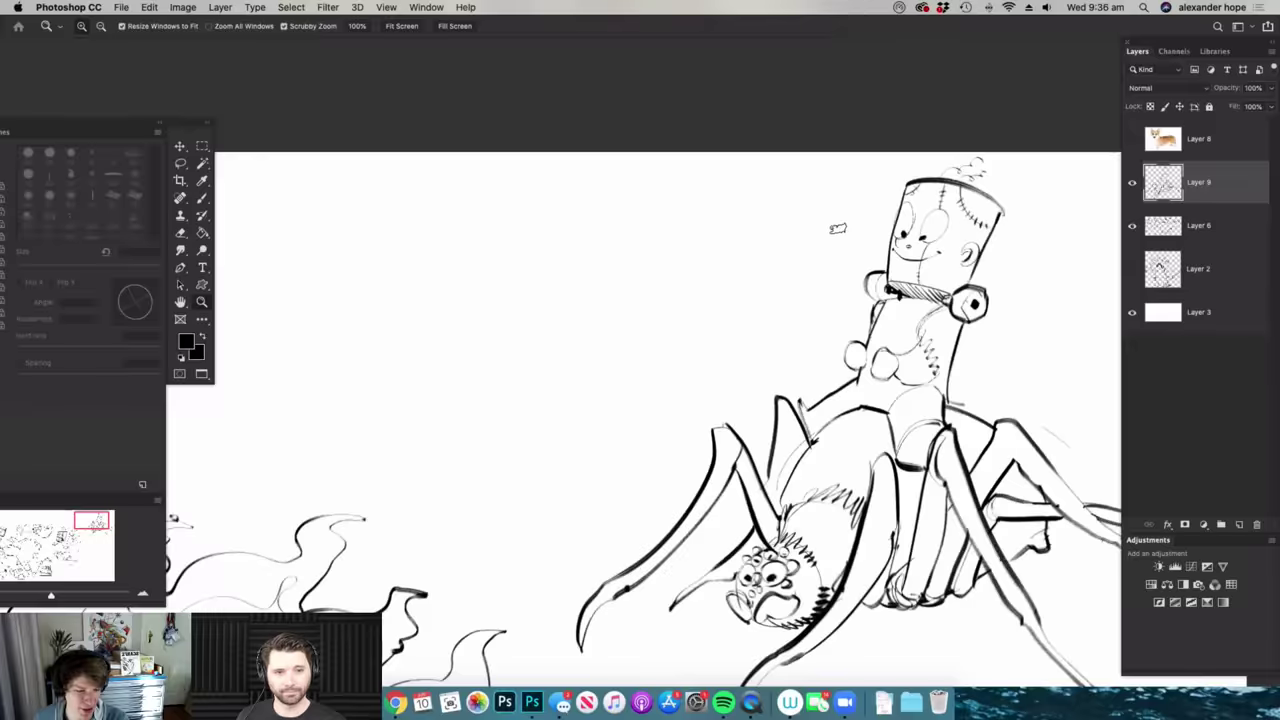
{"action": "left_click_drag", "start_coordinate": [988, 420], "coordinate": [1040, 420]}
{"action": "key", "text": "b"}
{"action": "left_click_drag", "start_coordinate": [842, 227], "coordinate": [914, 239]}
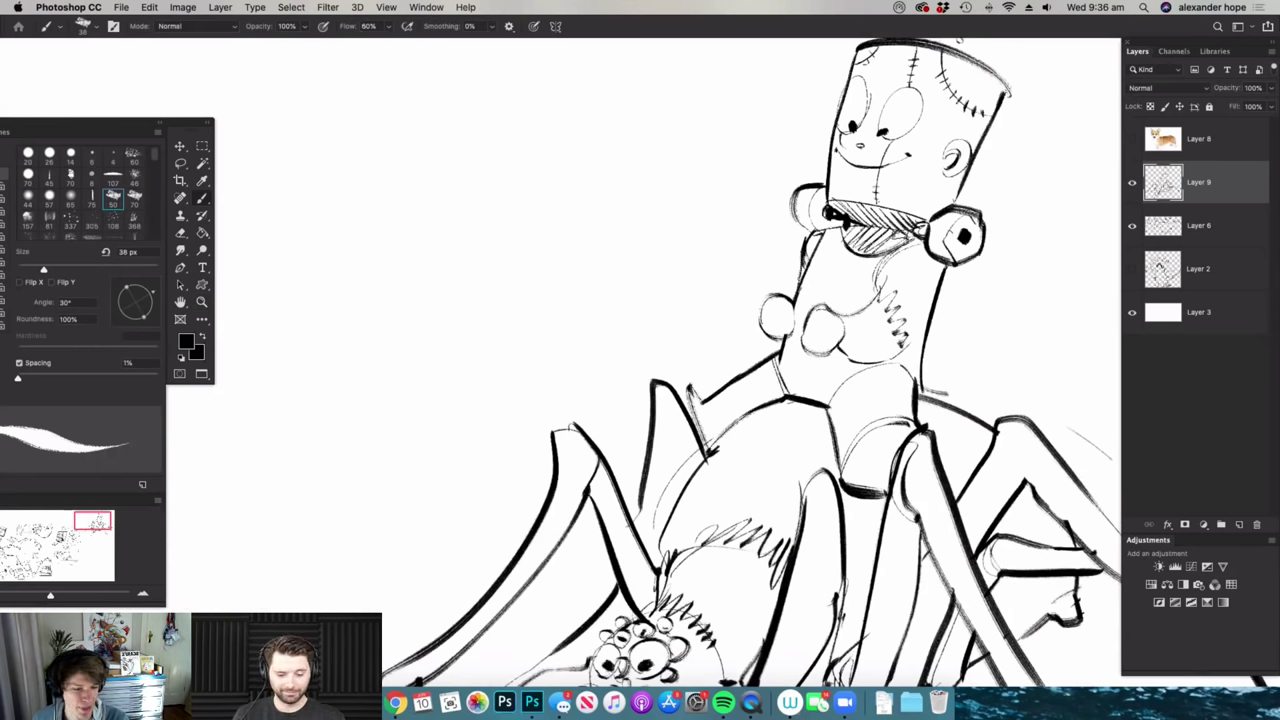
{"action": "key", "text": "z"}
{"action": "left_click", "coordinate": [836, 326], "text": "alt"}
{"action": "left_click", "coordinate": [848, 340], "text": "alt"}
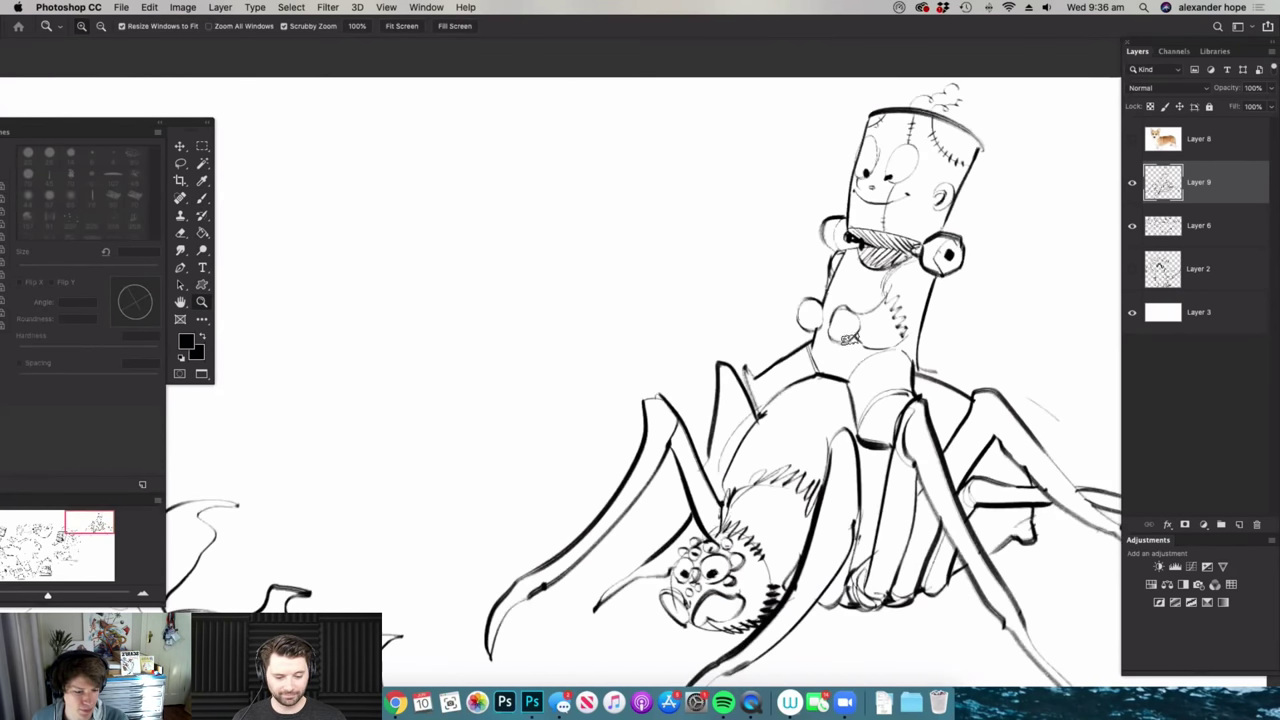
{"action": "left_click", "coordinate": [793, 323]}
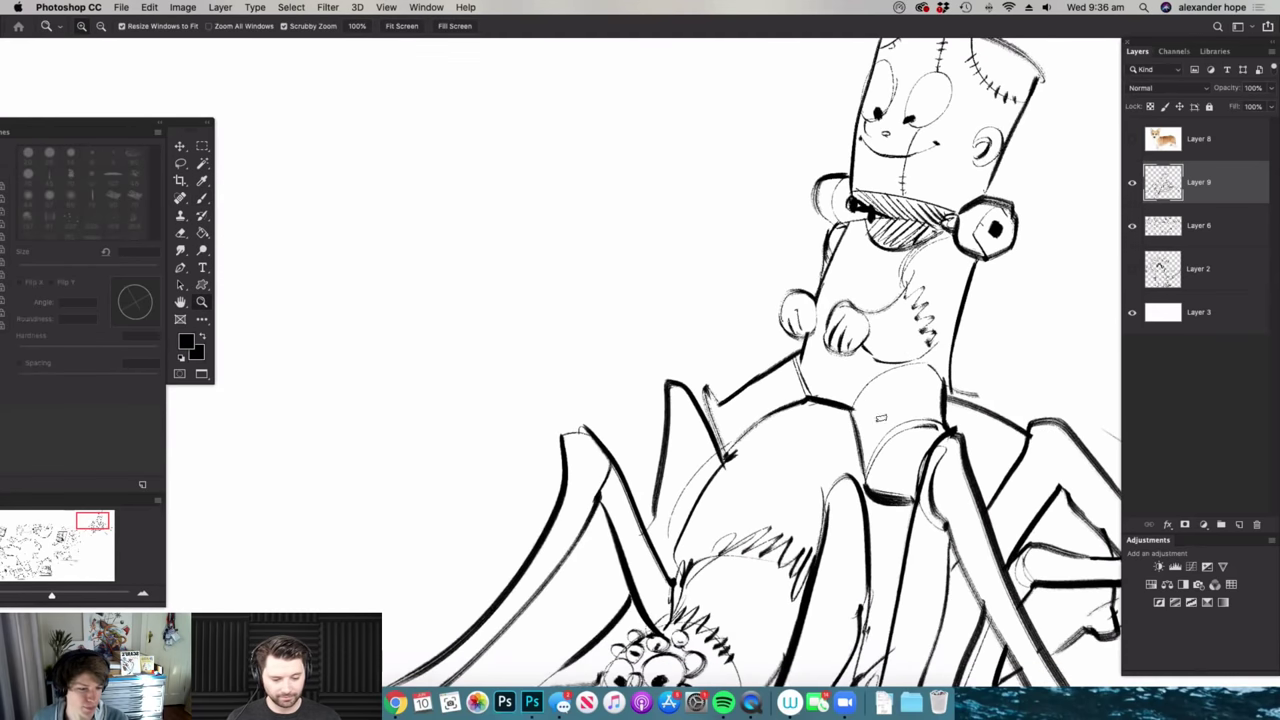
- Draw the reins running from the rider's fists down along the spider's back to its head
{"action": "left_click", "coordinate": [892, 292], "text": "alt"}
{"action": "left_click", "coordinate": [878, 302]}
{"action": "left_click_drag", "start_coordinate": [880, 266], "coordinate": [806, 562]}
{"action": "left_click_drag", "start_coordinate": [828, 245], "coordinate": [736, 475]}
{"action": "key", "text": "z"}
{"action": "mouse_move", "coordinate": [1006, 426]}
{"action": "left_mouse_down"}
{"action": "mouse_move", "coordinate": [1027, 438]}
{"action": "mouse_move", "coordinate": [943, 379]}
{"action": "mouse_move", "coordinate": [951, 343]}
{"action": "mouse_move", "coordinate": [971, 370]}
{"action": "left_mouse_up"}
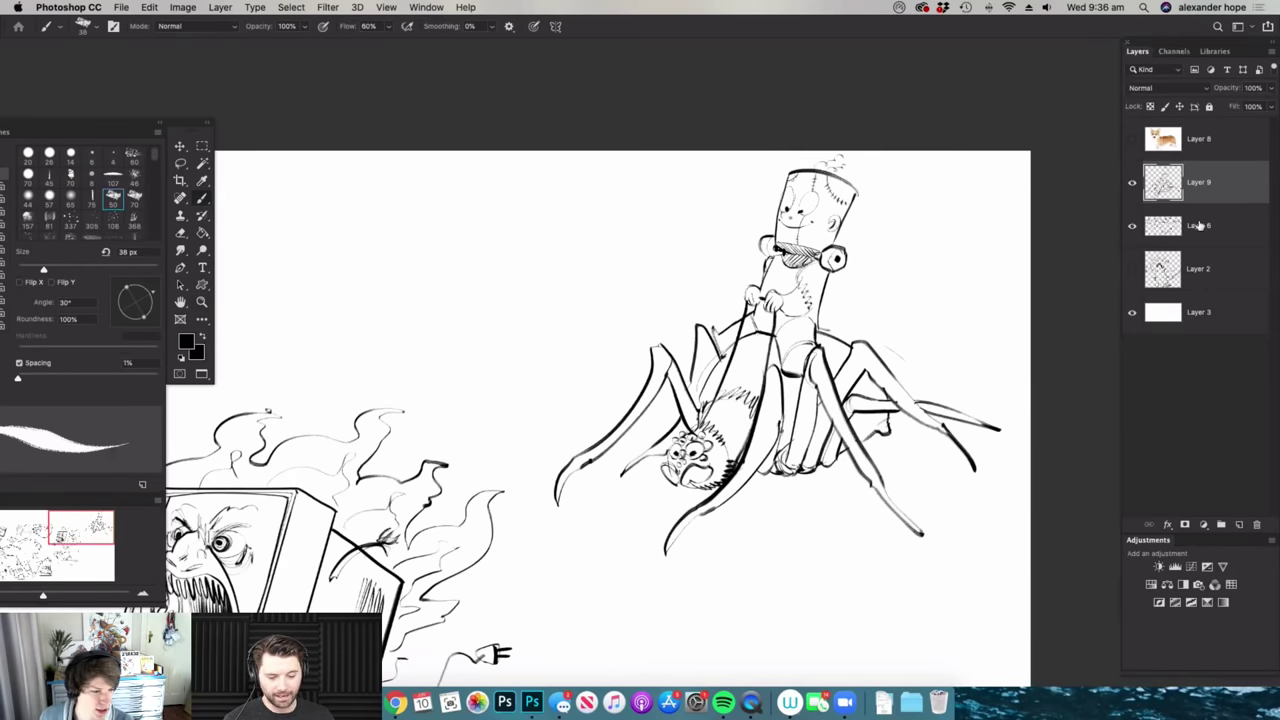
- Create a new layer above Layer 6 and choose the 70 px textured brush, enlarged to 108 px
{"action": "left_click", "coordinate": [1200, 226]}
{"action": "left_click", "coordinate": [1239, 524]}
{"action": "key", "text": "z"}
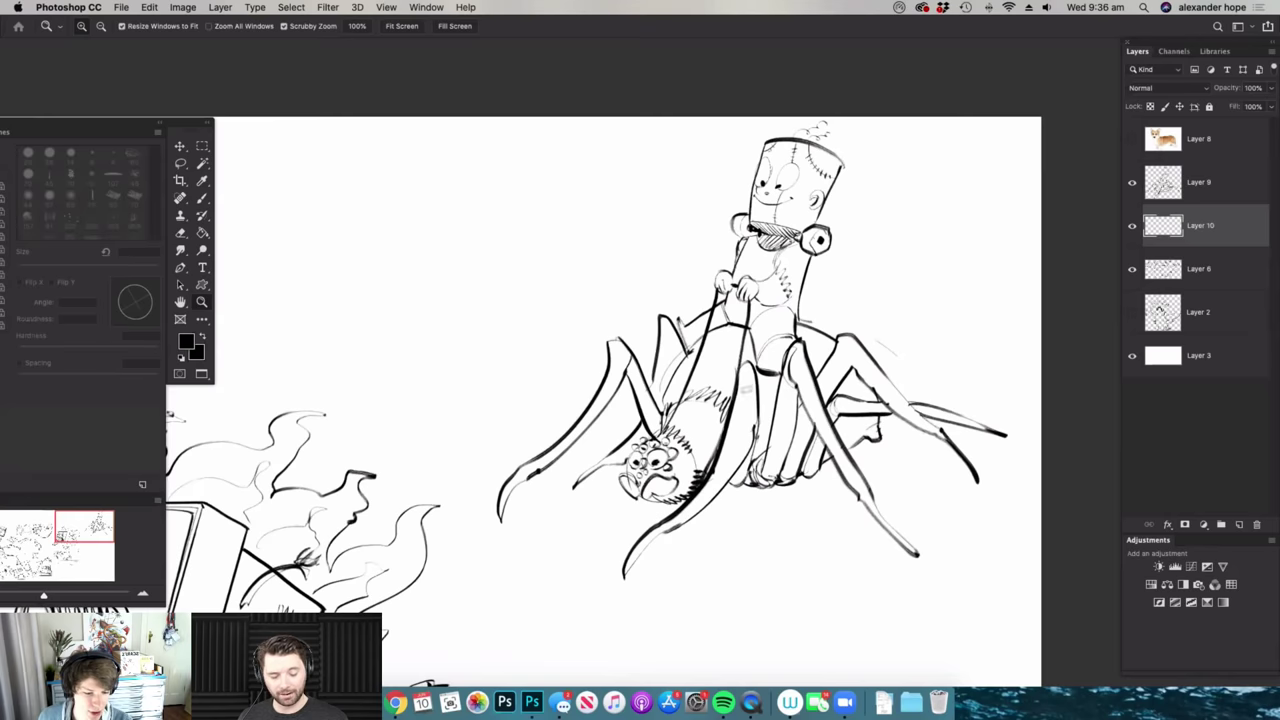
{"action": "left_click", "coordinate": [954, 421]}
{"action": "key", "text": "b"}
{"action": "right_click", "coordinate": [833, 365]}
{"action": "left_click", "coordinate": [851, 447]}
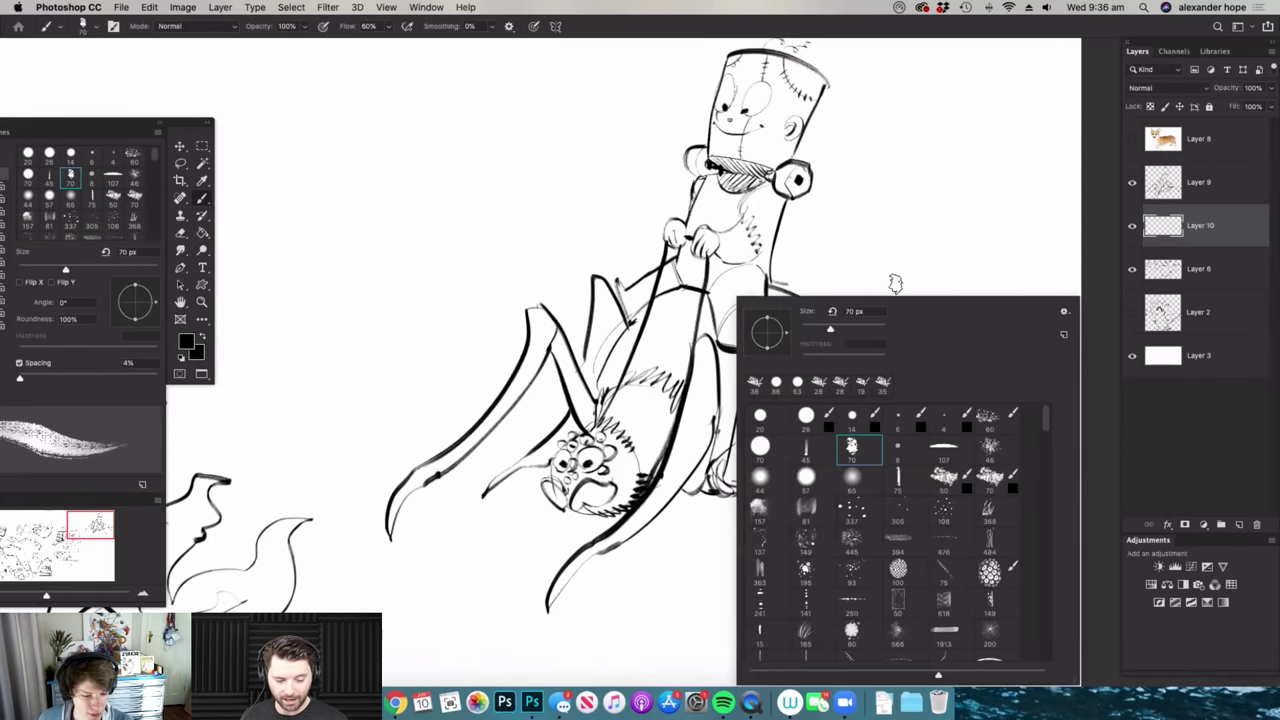
{"action": "left_click", "coordinate": [882, 282]}
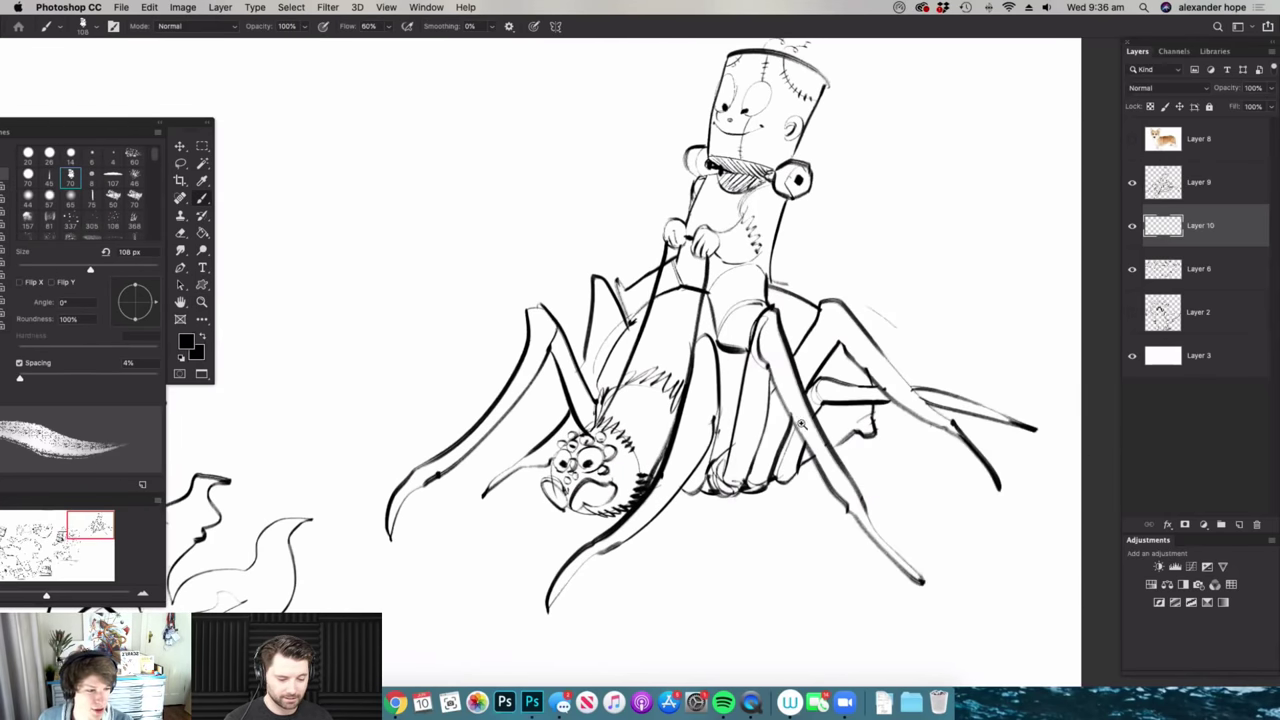
{"action": "left_click_drag", "start_coordinate": [803, 424], "coordinate": [828, 424]}
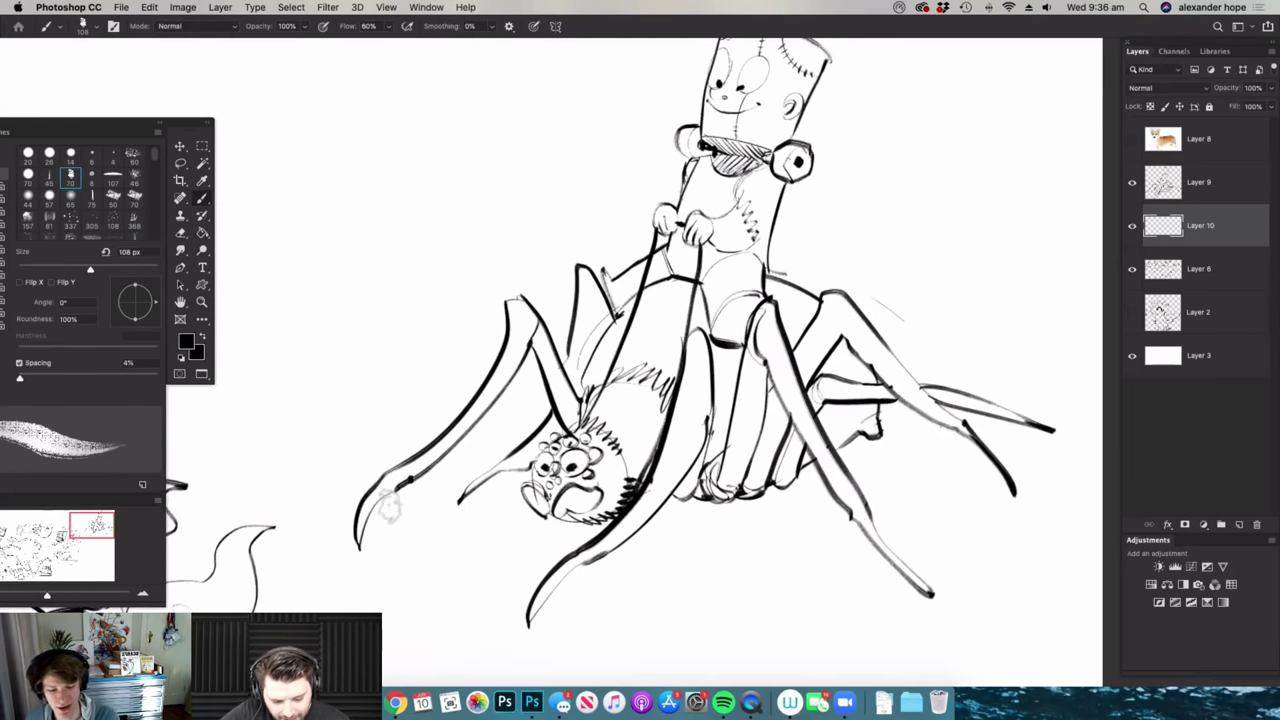
{"action": "mouse_move", "coordinate": [358, 530]}
{"action": "left_mouse_down"}
{"action": "mouse_move", "coordinate": [395, 472]}
{"action": "mouse_move", "coordinate": [428, 452]}
{"action": "left_mouse_up"}
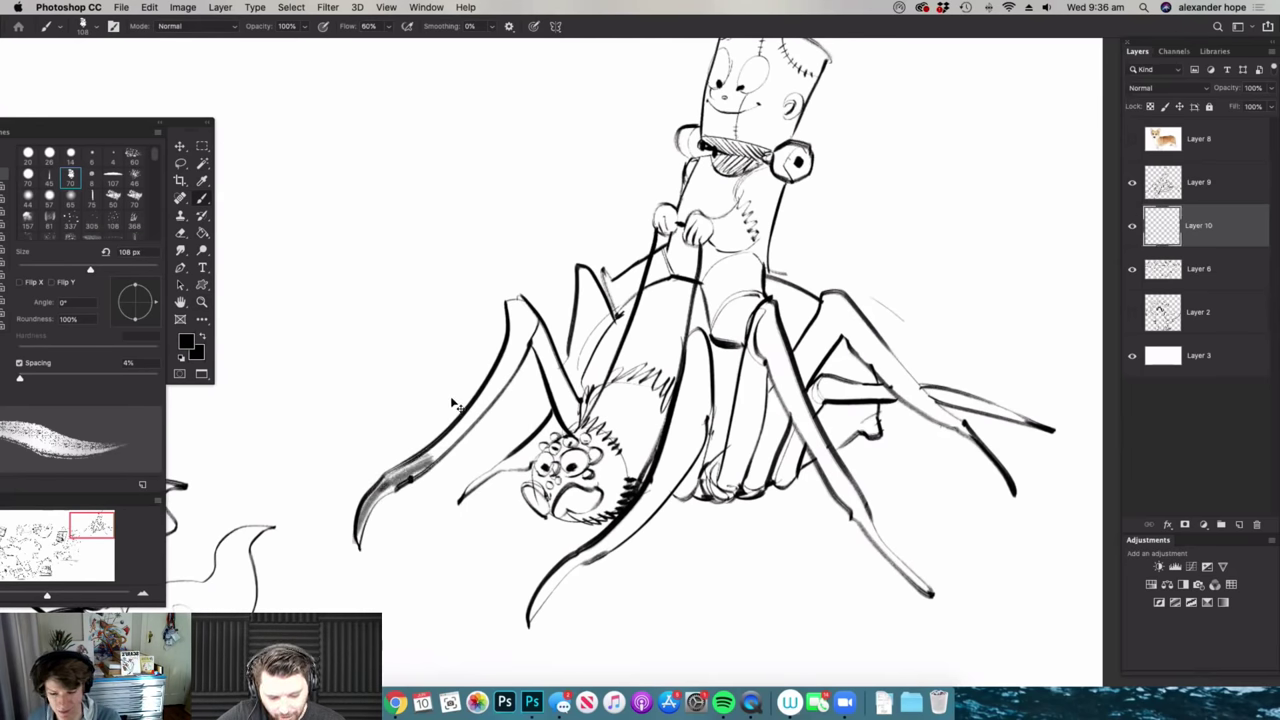
{"action": "key", "text": "super+z"}
{"action": "key", "text": "super+z"}
- Set the foreground colour to a mid grey and shade the spider's front legs on the far side
{"action": "key", "text": "n"}
{"action": "left_click", "coordinate": [721, 423]}
{"action": "left_click", "coordinate": [1012, 346]}
{"action": "key", "text": "b"}
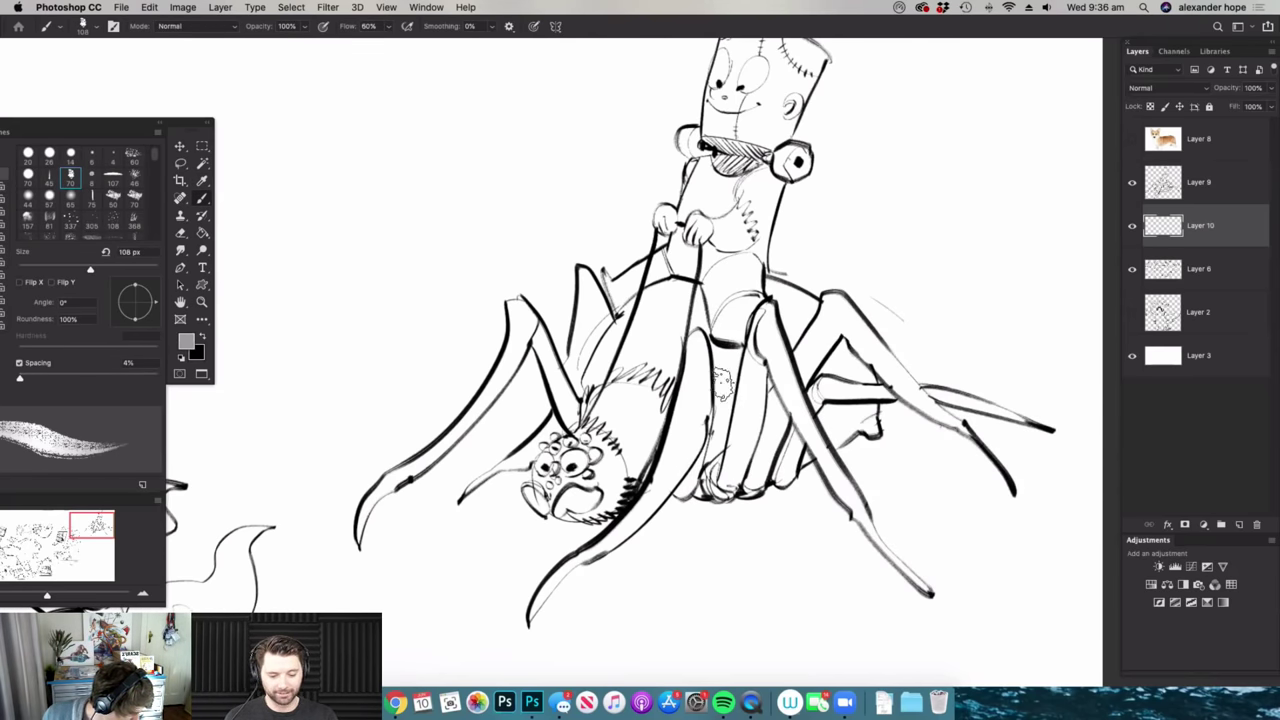
{"action": "mouse_move", "coordinate": [360, 530]}
{"action": "left_mouse_down"}
{"action": "mouse_move", "coordinate": [452, 444]}
{"action": "mouse_move", "coordinate": [526, 308]}
{"action": "mouse_move", "coordinate": [500, 360]}
{"action": "mouse_move", "coordinate": [530, 320]}
{"action": "mouse_move", "coordinate": [578, 425]}
{"action": "left_mouse_up"}
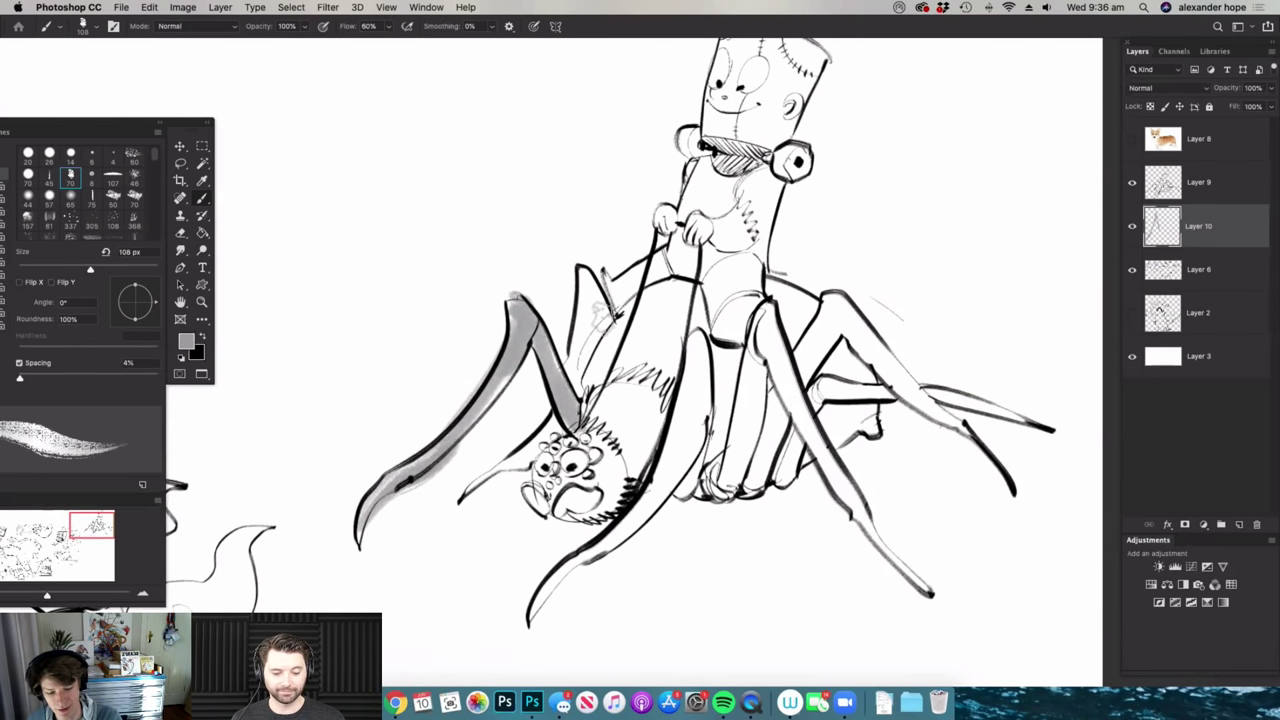
{"action": "left_click_drag", "start_coordinate": [585, 262], "coordinate": [582, 298]}
{"action": "mouse_move", "coordinate": [570, 352]}
{"action": "left_mouse_down"}
{"action": "mouse_move", "coordinate": [605, 288]}
{"action": "mouse_move", "coordinate": [620, 400]}
{"action": "mouse_move", "coordinate": [664, 322]}
{"action": "mouse_move", "coordinate": [630, 450]}
{"action": "mouse_move", "coordinate": [595, 440]}
{"action": "mouse_move", "coordinate": [610, 490]}
{"action": "mouse_move", "coordinate": [632, 485]}
{"action": "mouse_move", "coordinate": [556, 420]}
{"action": "mouse_move", "coordinate": [498, 462]}
{"action": "left_mouse_up"}
- Fill the spider's body and its remaining legs with the same mid grey
{"action": "mouse_move", "coordinate": [633, 518]}
{"action": "left_mouse_down"}
{"action": "mouse_move", "coordinate": [690, 380]}
{"action": "mouse_move", "coordinate": [700, 282]}
{"action": "mouse_move", "coordinate": [725, 430]}
{"action": "mouse_move", "coordinate": [689, 468]}
{"action": "mouse_move", "coordinate": [725, 470]}
{"action": "mouse_move", "coordinate": [760, 330]}
{"action": "mouse_move", "coordinate": [785, 295]}
{"action": "mouse_move", "coordinate": [800, 345]}
{"action": "mouse_move", "coordinate": [845, 310]}
{"action": "mouse_move", "coordinate": [905, 390]}
{"action": "mouse_move", "coordinate": [975, 435]}
{"action": "mouse_move", "coordinate": [965, 400]}
{"action": "mouse_move", "coordinate": [815, 392]}
{"action": "mouse_move", "coordinate": [805, 420]}
{"action": "mouse_move", "coordinate": [867, 421]}
{"action": "left_mouse_up"}
{"action": "mouse_move", "coordinate": [757, 472]}
{"action": "left_mouse_down"}
{"action": "mouse_move", "coordinate": [780, 370]}
{"action": "mouse_move", "coordinate": [850, 325]}
{"action": "left_mouse_up"}
{"action": "mouse_move", "coordinate": [810, 408]}
{"action": "left_mouse_down"}
{"action": "mouse_move", "coordinate": [807, 453]}
{"action": "mouse_move", "coordinate": [825, 458]}
{"action": "mouse_move", "coordinate": [925, 592]}
{"action": "left_mouse_up"}
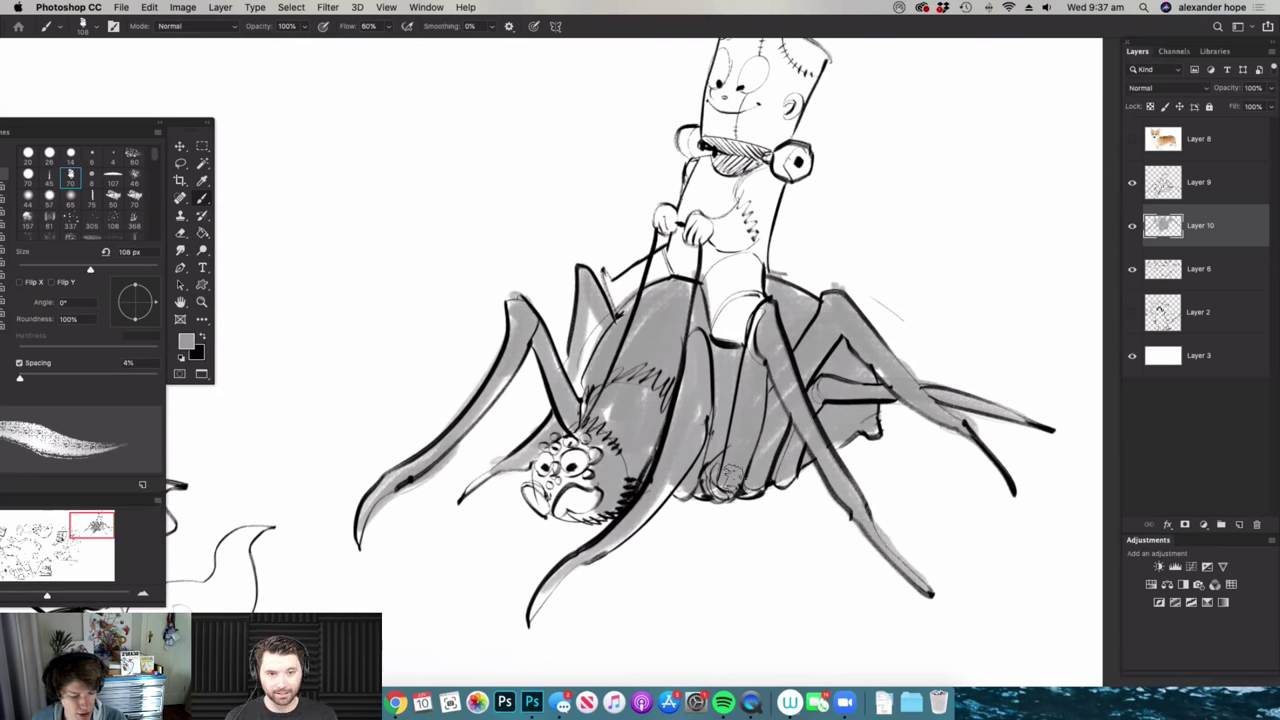
- Complete the grey on the spider's head and body, and shade the back edge of the rider's torso
{"action": "mouse_move", "coordinate": [609, 408]}
{"action": "left_mouse_down"}
{"action": "mouse_move", "coordinate": [612, 456]}
{"action": "mouse_move", "coordinate": [541, 484]}
{"action": "mouse_move", "coordinate": [590, 500]}
{"action": "mouse_move", "coordinate": [568, 444]}
{"action": "mouse_move", "coordinate": [580, 440]}
{"action": "left_mouse_up"}
{"action": "mouse_move", "coordinate": [749, 347]}
{"action": "left_mouse_down"}
{"action": "mouse_move", "coordinate": [706, 357]}
{"action": "mouse_move", "coordinate": [762, 398]}
{"action": "left_mouse_up"}
{"action": "left_click_drag", "start_coordinate": [648, 278], "coordinate": [643, 352]}
{"action": "left_click_drag", "start_coordinate": [807, 328], "coordinate": [742, 326]}
{"action": "left_click_drag", "start_coordinate": [826, 284], "coordinate": [868, 280]}
{"action": "left_click_drag", "start_coordinate": [776, 232], "coordinate": [820, 230]}
{"action": "mouse_move", "coordinate": [707, 226]}
{"action": "left_mouse_down"}
{"action": "mouse_move", "coordinate": [766, 238]}
{"action": "mouse_move", "coordinate": [752, 324]}
{"action": "left_mouse_up"}
- Merge the line drawing on Layer 9 with the grey shading layer beneath it and save the document
{"action": "scroll", "coordinate": [795, 270], "scroll_direction": "down", "scroll_amount": 3}
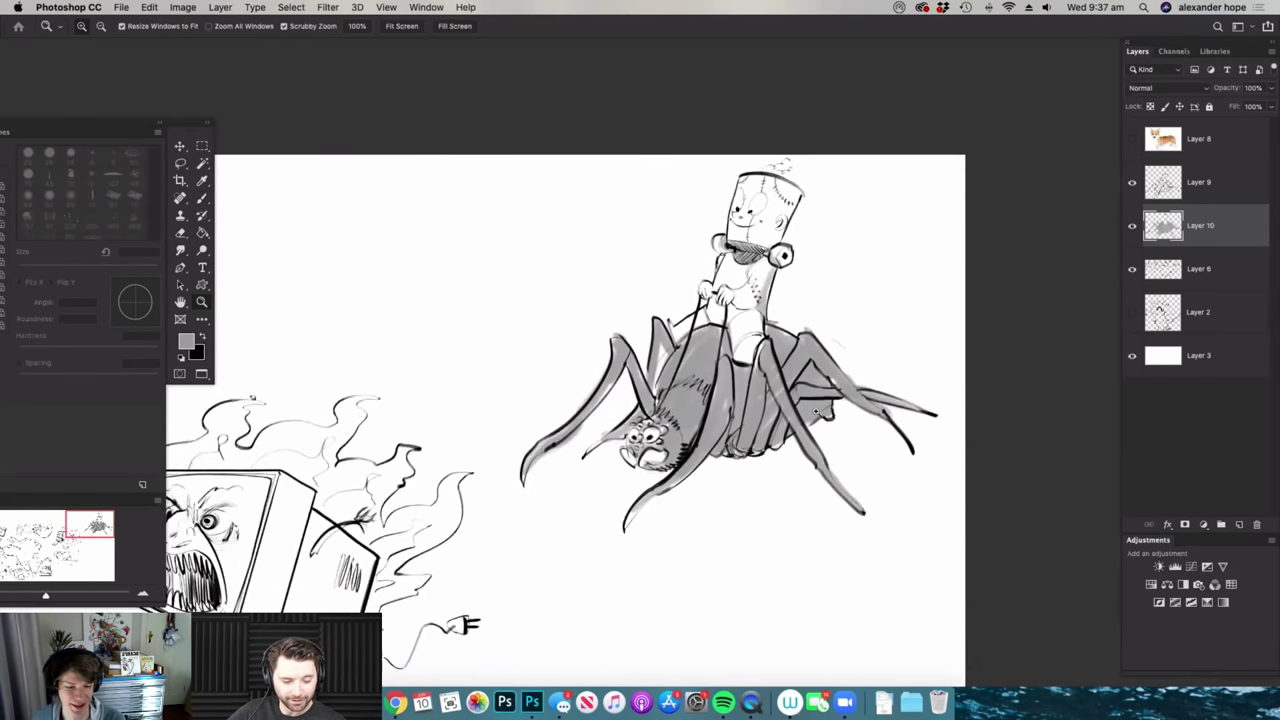
{"action": "left_click", "coordinate": [1198, 183]}
{"action": "key", "text": "super+e"}
{"action": "left_click_drag", "start_coordinate": [784, 313], "coordinate": [690, 325]}
{"action": "mouse_move", "coordinate": [820, 522]}
{"action": "left_mouse_down"}
{"action": "mouse_move", "coordinate": [815, 320]}
{"action": "mouse_move", "coordinate": [820, 463]}
{"action": "mouse_move", "coordinate": [798, 358]}
{"action": "mouse_move", "coordinate": [766, 383]}
{"action": "left_mouse_up"}
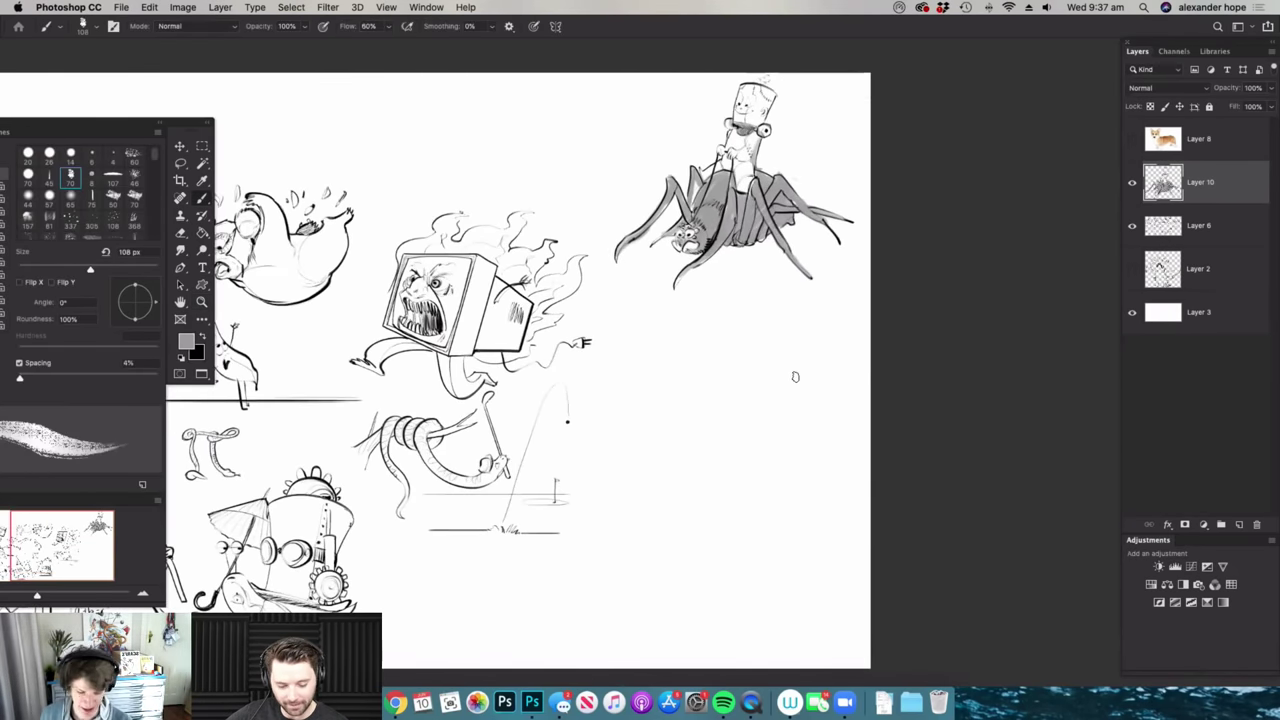
{"action": "key", "text": "super+s"}
- Switch to the 50 px textured ink brush, set to 65 px, with black (000000) as the foreground colour
{"action": "scroll", "coordinate": [809, 430], "scroll_direction": "up", "scroll_amount": 3}
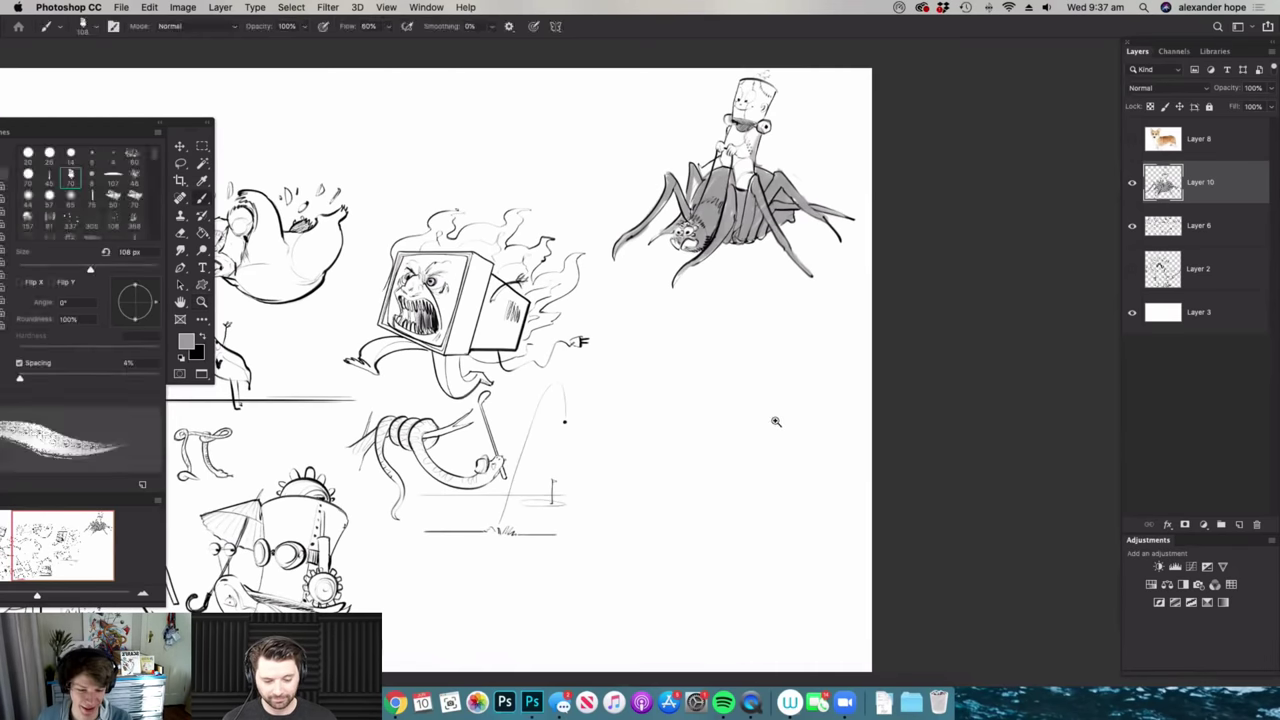
{"action": "right_click", "coordinate": [938, 377]}
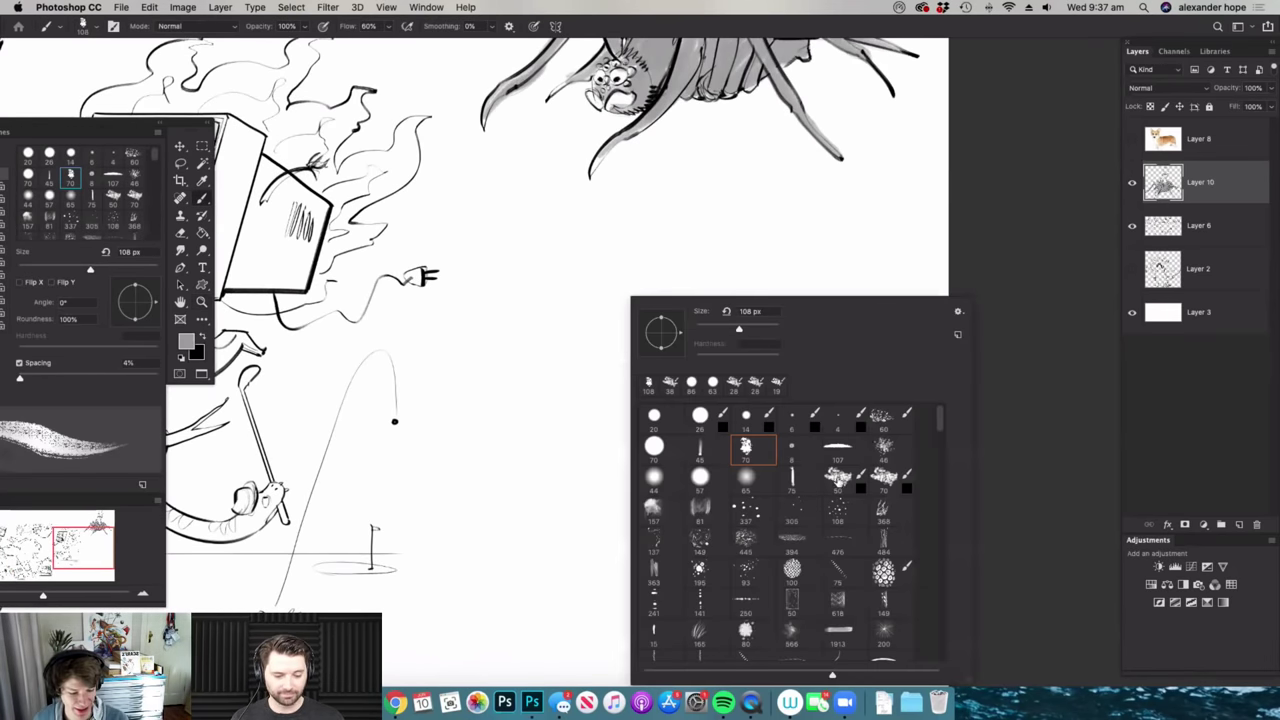
{"action": "left_click", "coordinate": [840, 479]}
{"action": "left_click", "coordinate": [725, 330]}
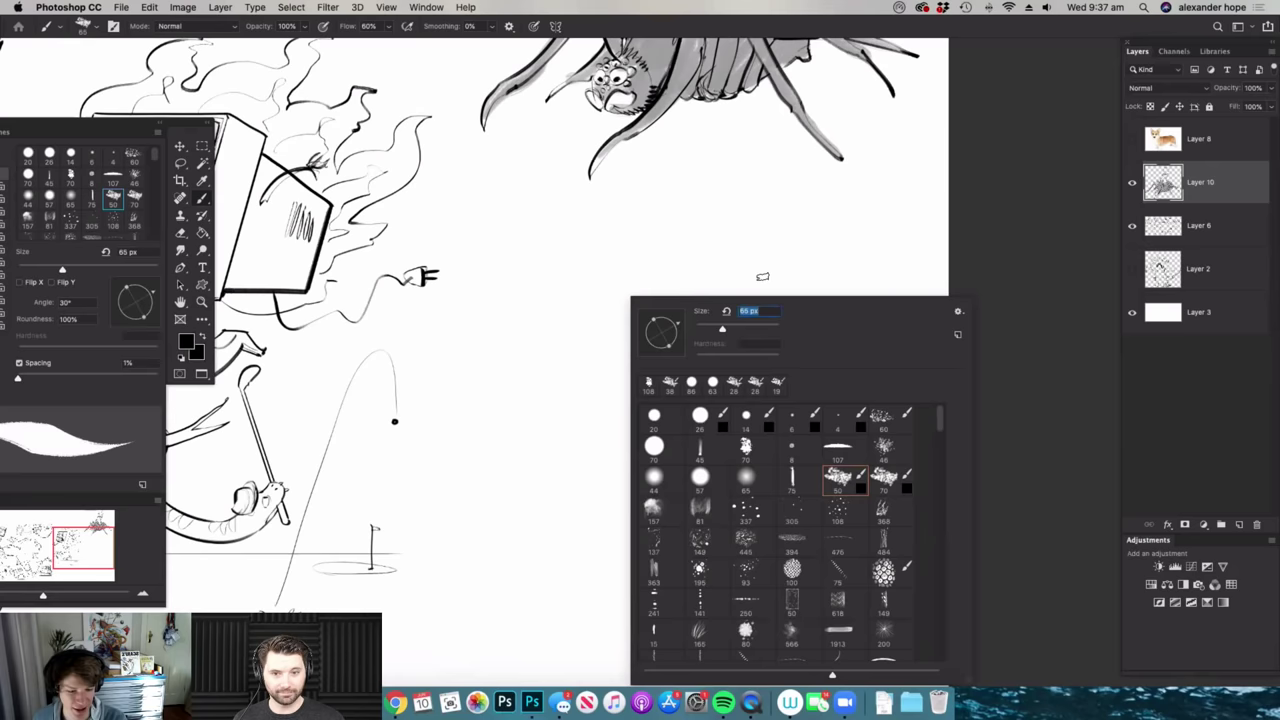
{"action": "left_click", "coordinate": [762, 277]}
{"action": "left_click_drag", "start_coordinate": [578, 405], "coordinate": [591, 374]}
{"action": "key", "text": "n"}
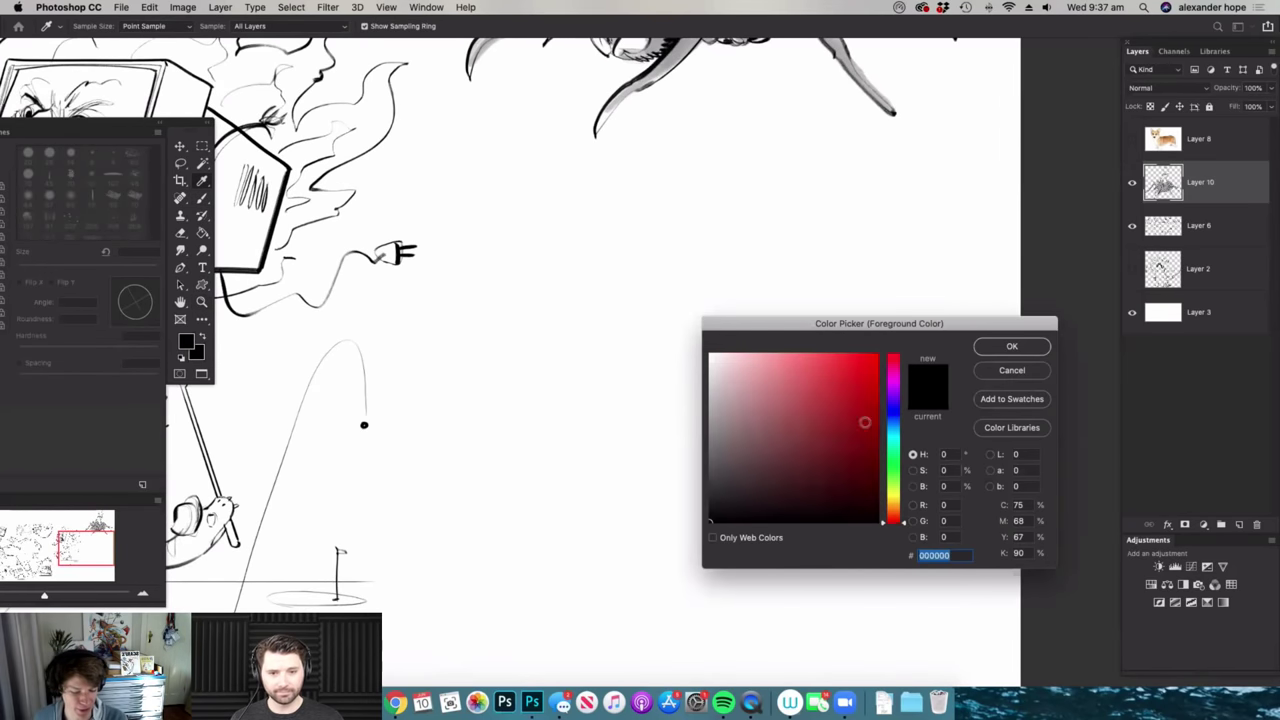
{"action": "left_click", "coordinate": [1005, 350]}
- Draw a heavy upright rectangular frame in the empty space below the spider and merge its layer into Layer 6
{"action": "left_click_drag", "start_coordinate": [668, 340], "coordinate": [581, 399]}
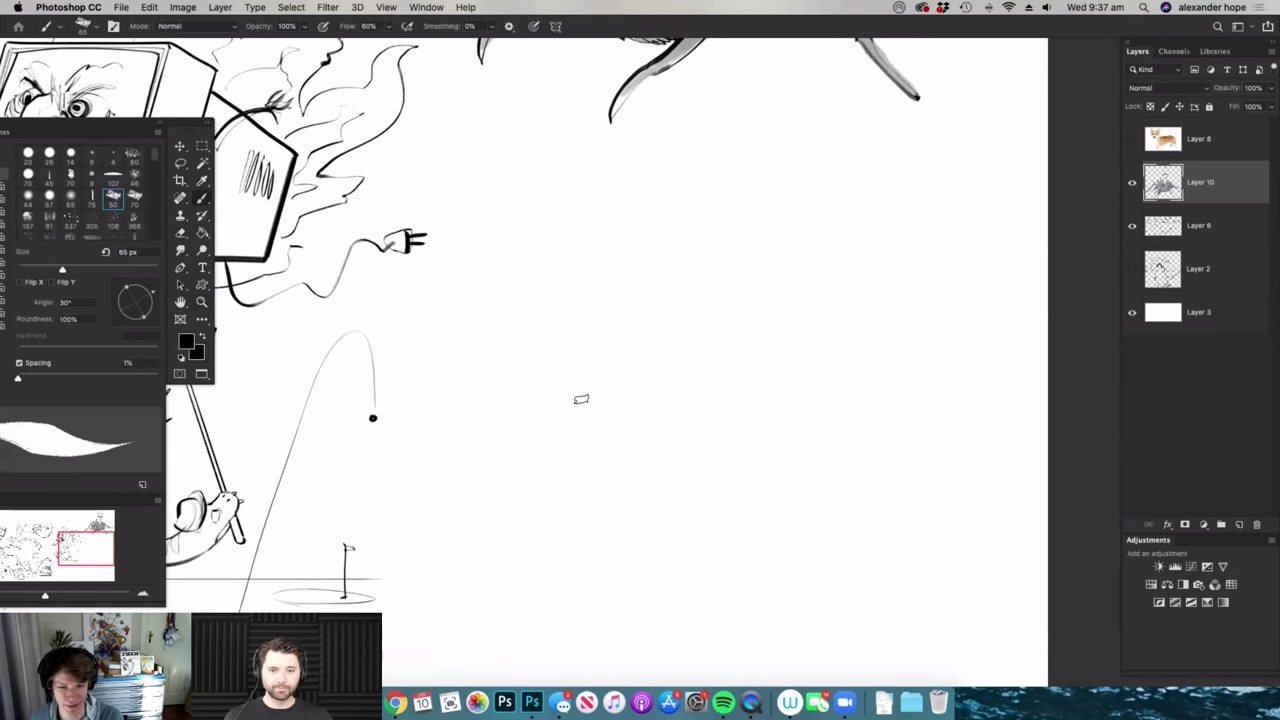
{"action": "left_click_drag", "start_coordinate": [561, 228], "coordinate": [558, 542]}
{"action": "mouse_move", "coordinate": [563, 222]}
{"action": "left_mouse_down"}
{"action": "mouse_move", "coordinate": [823, 219]}
{"action": "mouse_move", "coordinate": [829, 556]}
{"action": "mouse_move", "coordinate": [813, 569]}
{"action": "mouse_move", "coordinate": [561, 568]}
{"action": "left_mouse_up"}
{"action": "key", "text": "ctrl+e"}
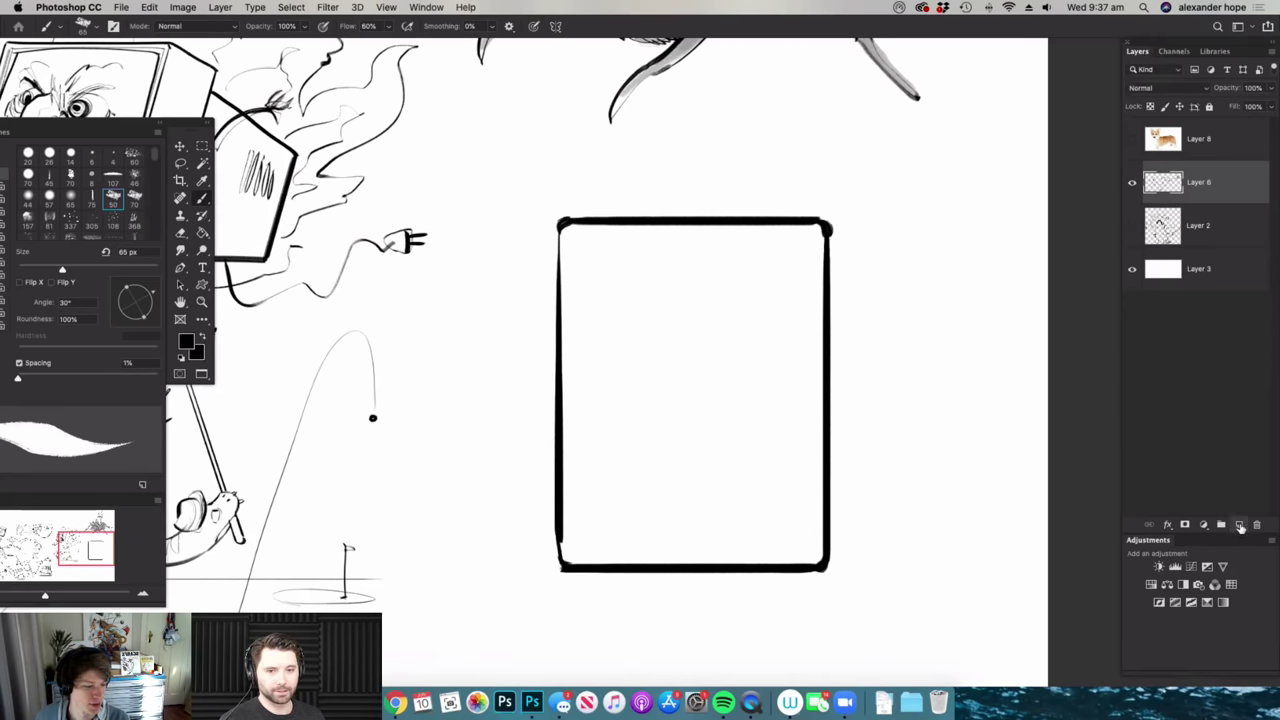
- Add a new layer above Layer 6 and choose the hard round 6 px brush
{"action": "left_click", "coordinate": [1240, 525]}
{"action": "scroll", "coordinate": [770, 390], "scroll_direction": "up", "scroll_amount": 2}
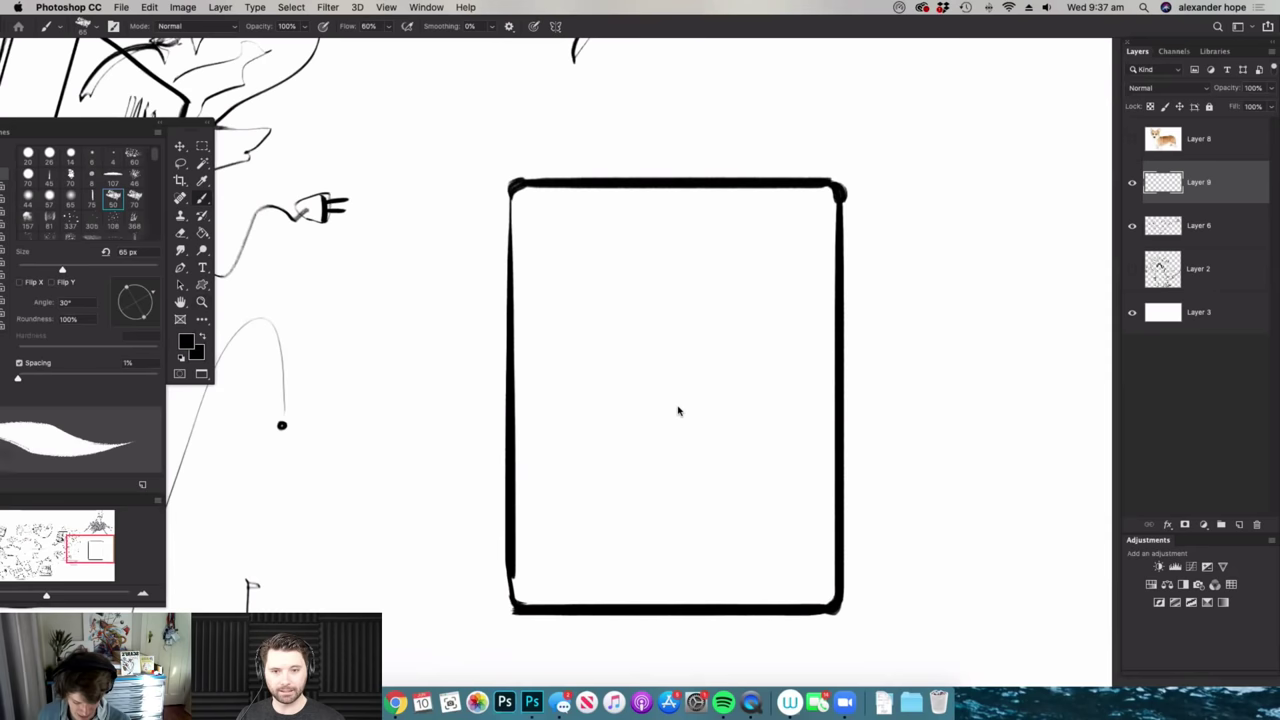
{"action": "right_click", "coordinate": [677, 411]}
{"action": "double_click", "coordinate": [846, 414]}
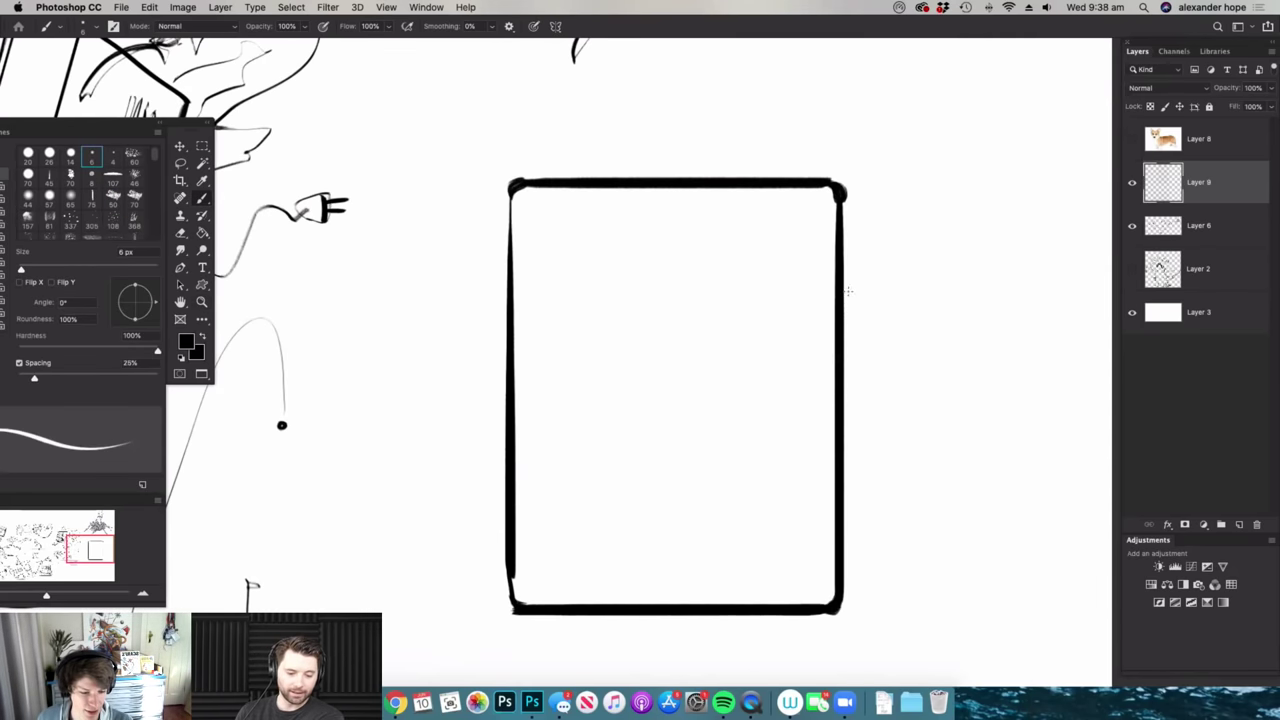
- Move the floating brush settings, tools and navigator group fully into view beside the frame
{"action": "left_click_drag", "start_coordinate": [134, 131], "coordinate": [258, 141]}
{"action": "left_click_drag", "start_coordinate": [807, 442], "coordinate": [695, 450]}
{"action": "left_click_drag", "start_coordinate": [840, 389], "coordinate": [960, 386]}
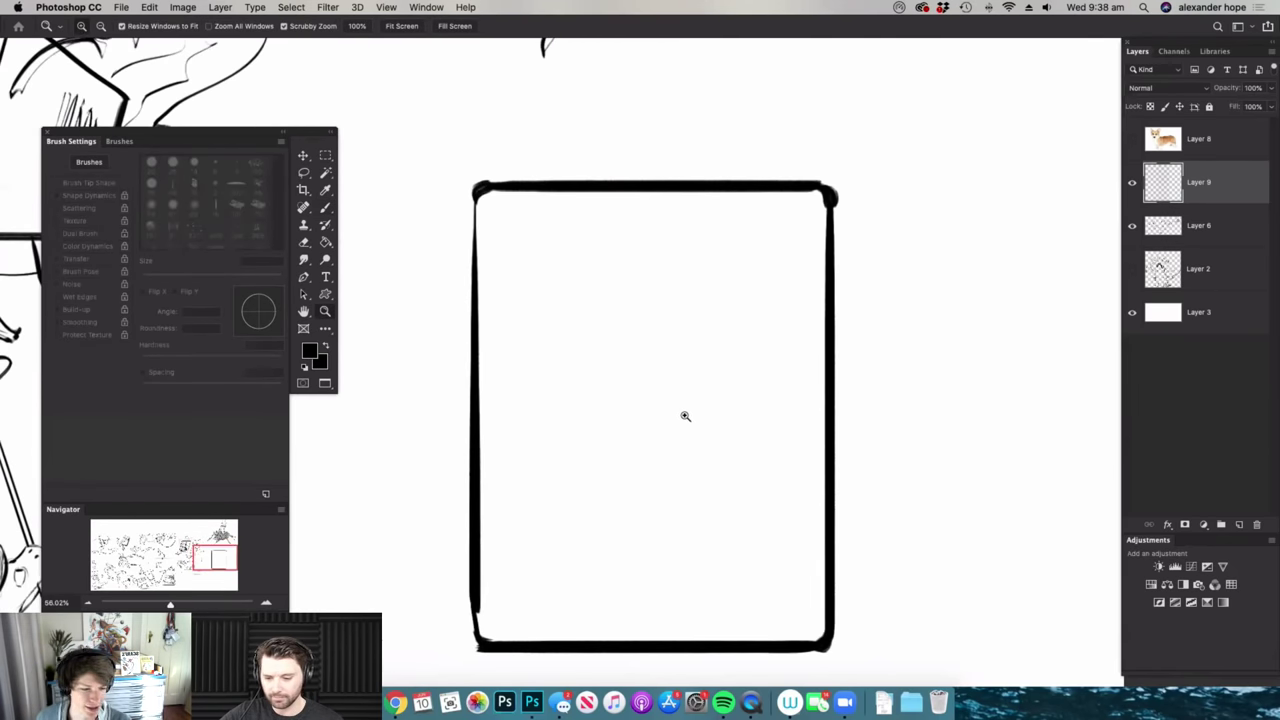
- Turn on pen-pressure opacity for the 6 px brush and return to the full-screen view
{"action": "left_click_drag", "start_coordinate": [685, 416], "coordinate": [637, 271]}
{"action": "key", "text": "b"}
{"action": "key", "text": "f"}
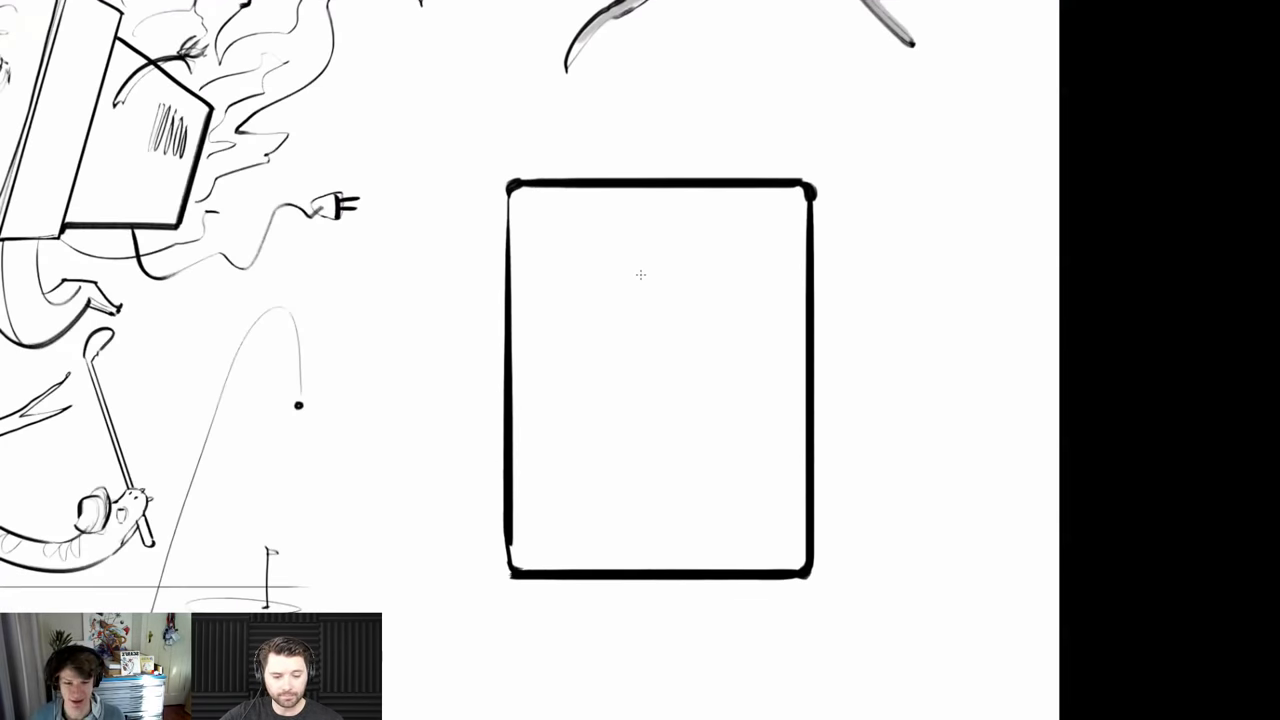
{"action": "key", "text": "f"}
{"action": "left_click", "coordinate": [345, 51]}
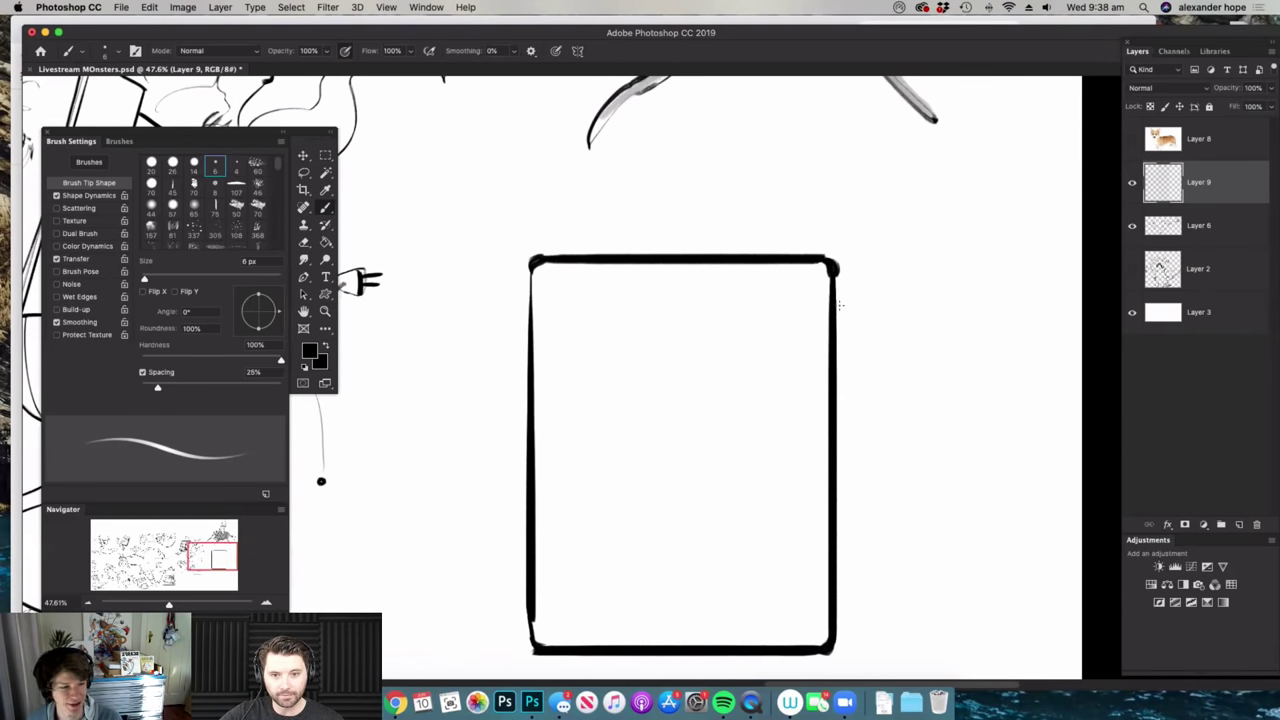
{"action": "key", "text": "f"}
- Lightly sketch a horn-tipped body and a tall rounded form in the frame's lower half, shifting them slightly right and down
{"action": "mouse_move", "coordinate": [737, 381]}
{"action": "left_mouse_down"}
{"action": "mouse_move", "coordinate": [717, 398]}
{"action": "mouse_move", "coordinate": [754, 434]}
{"action": "mouse_move", "coordinate": [770, 430]}
{"action": "left_mouse_up"}
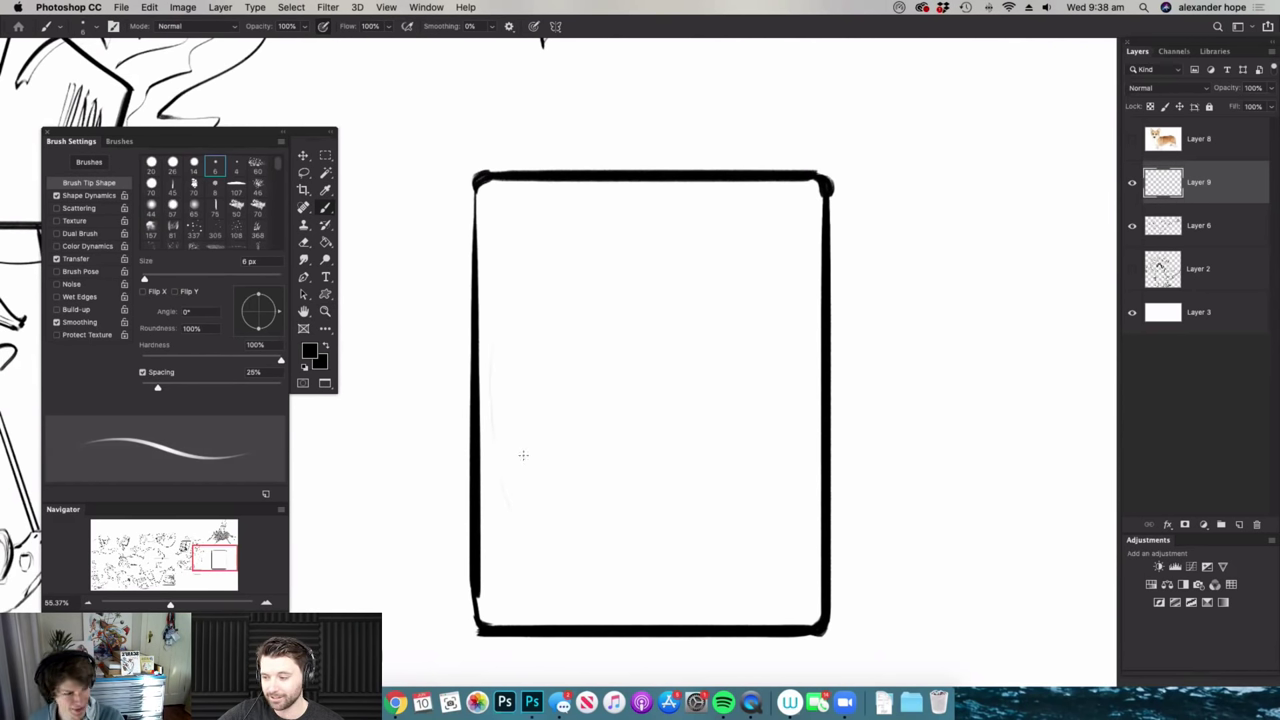
{"action": "left_click_drag", "start_coordinate": [489, 423], "coordinate": [543, 599]}
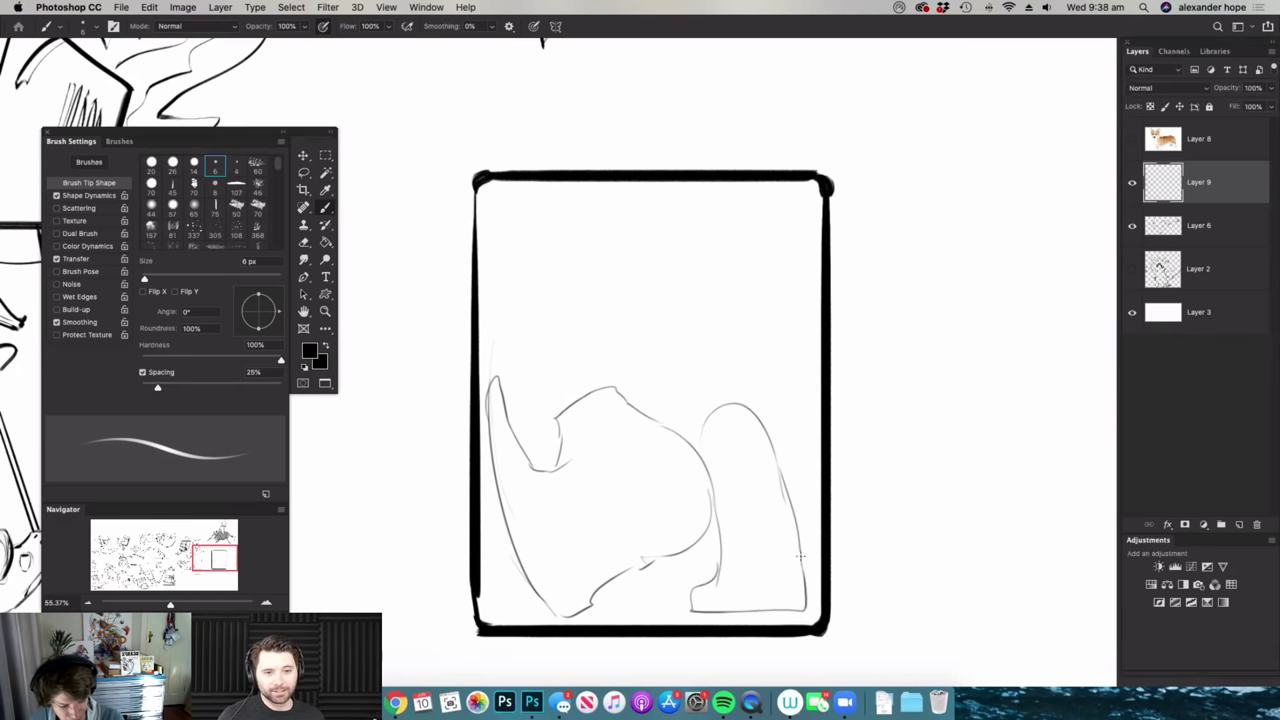
{"action": "key", "text": "v"}
{"action": "mouse_move", "coordinate": [763, 523]}
{"action": "left_mouse_down"}
{"action": "mouse_move", "coordinate": [791, 528]}
{"action": "mouse_move", "coordinate": [760, 512]}
{"action": "left_mouse_up"}
{"action": "key", "text": "b"}
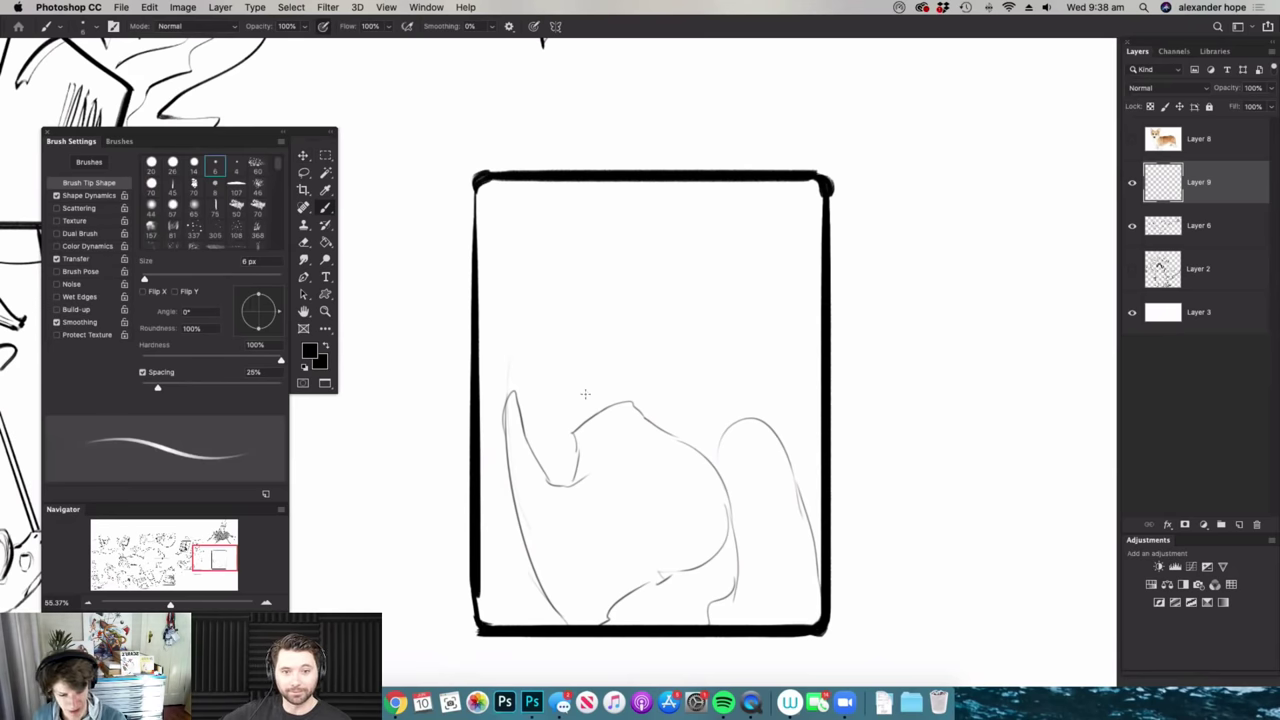
- Lightly sketch the rhino's round eyes, small second horn, horn base and mouth line, plus a pointed shape behind the large horn
{"action": "left_click_drag", "start_coordinate": [500, 360], "coordinate": [578, 395]}
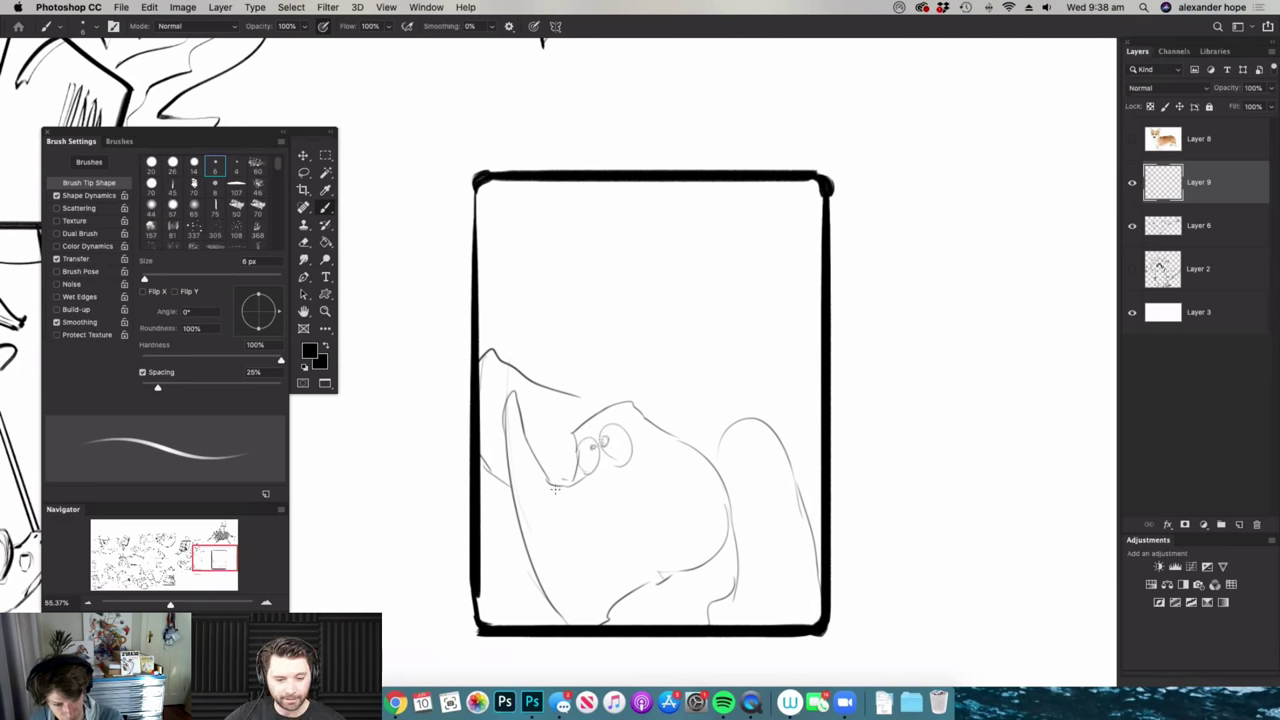
{"action": "key", "text": "e"}
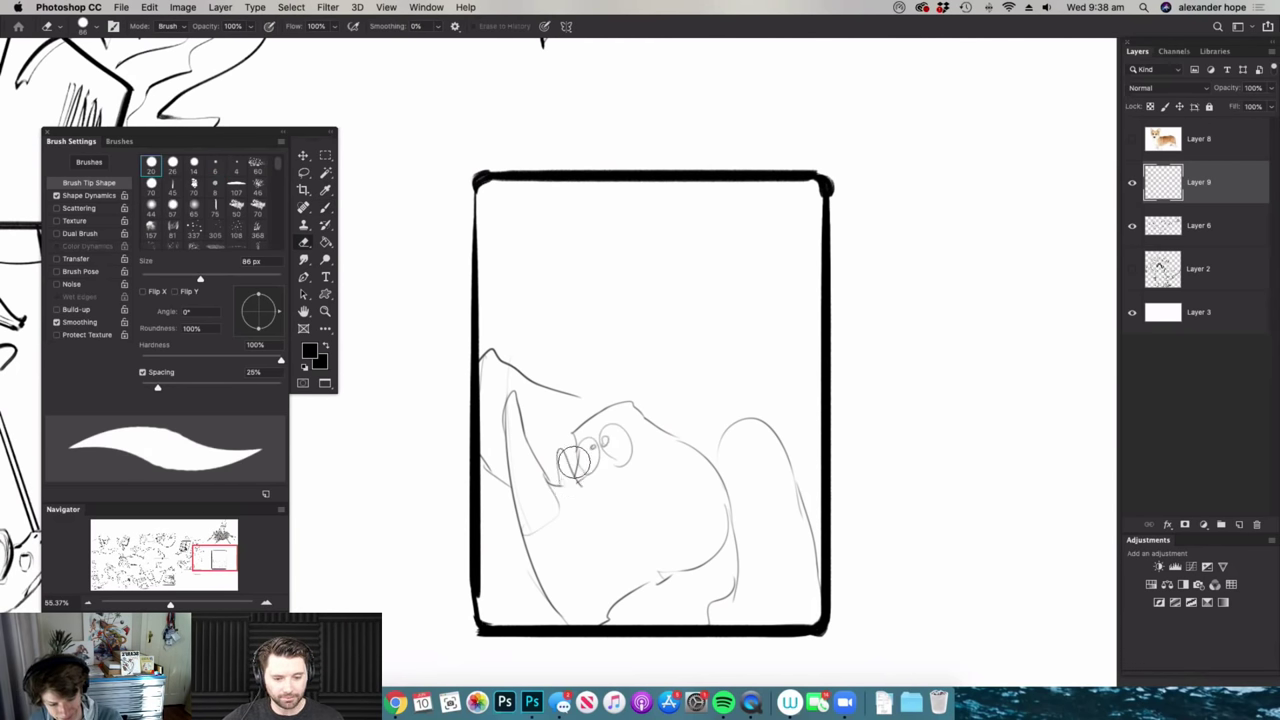
{"action": "key", "text": "b"}
{"action": "mouse_move", "coordinate": [676, 421]}
{"action": "left_mouse_down"}
{"action": "mouse_move", "coordinate": [709, 463]}
{"action": "mouse_move", "coordinate": [606, 514]}
{"action": "left_mouse_up"}
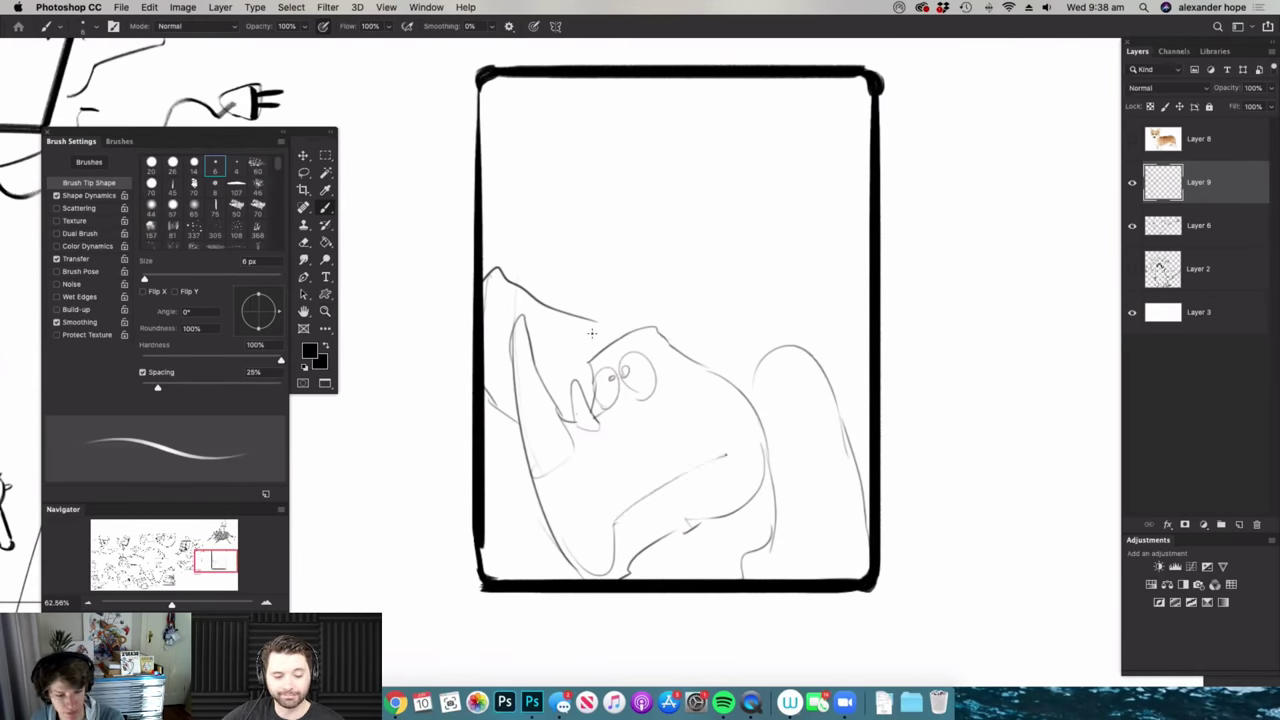
- Lightly sketch the rhino's large arched back, hind leg and the rounded mound behind it, filling the frame's upper half
{"action": "mouse_move", "coordinate": [568, 333]}
{"action": "left_mouse_down"}
{"action": "mouse_move", "coordinate": [649, 149]}
{"action": "mouse_move", "coordinate": [797, 160]}
{"action": "mouse_move", "coordinate": [864, 210]}
{"action": "mouse_move", "coordinate": [866, 250]}
{"action": "mouse_move", "coordinate": [835, 228]}
{"action": "mouse_move", "coordinate": [849, 365]}
{"action": "left_mouse_up"}
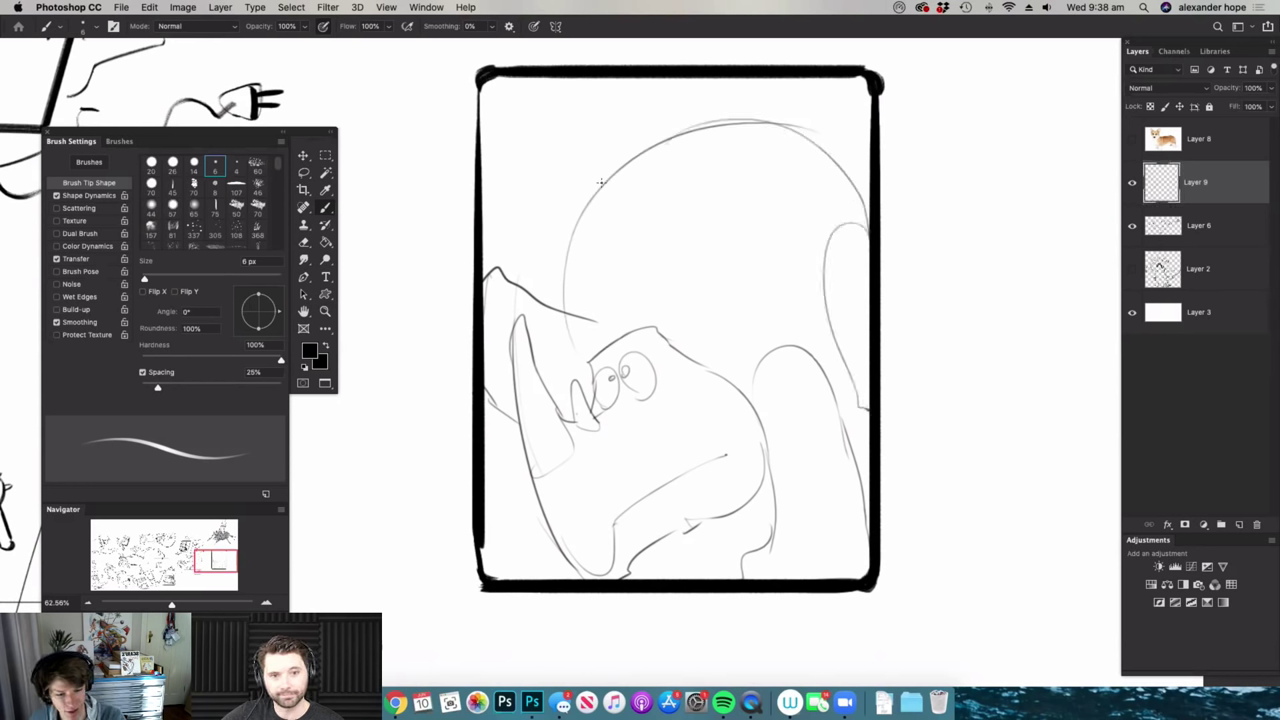
{"action": "left_click_drag", "start_coordinate": [610, 176], "coordinate": [502, 250]}
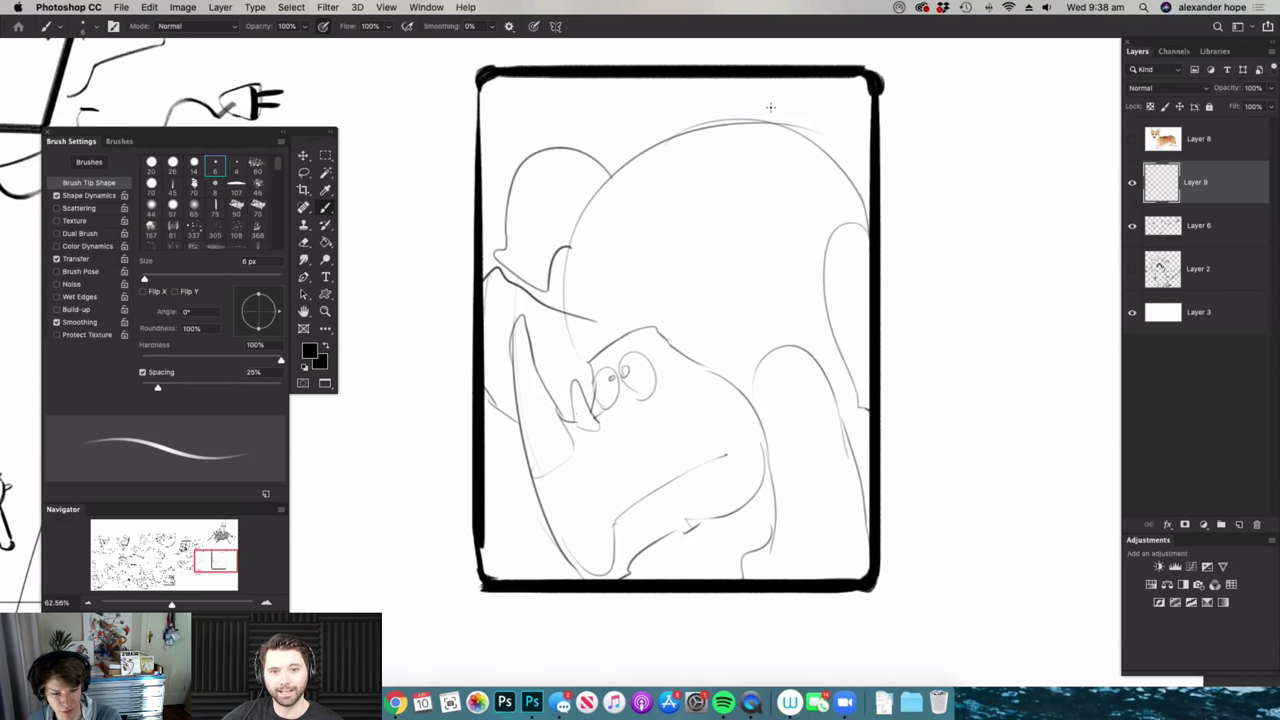
{"action": "left_click_drag", "start_coordinate": [617, 165], "coordinate": [862, 150]}
{"action": "left_click_drag", "start_coordinate": [786, 295], "coordinate": [690, 345]}
{"action": "left_click_drag", "start_coordinate": [788, 370], "coordinate": [830, 355]}
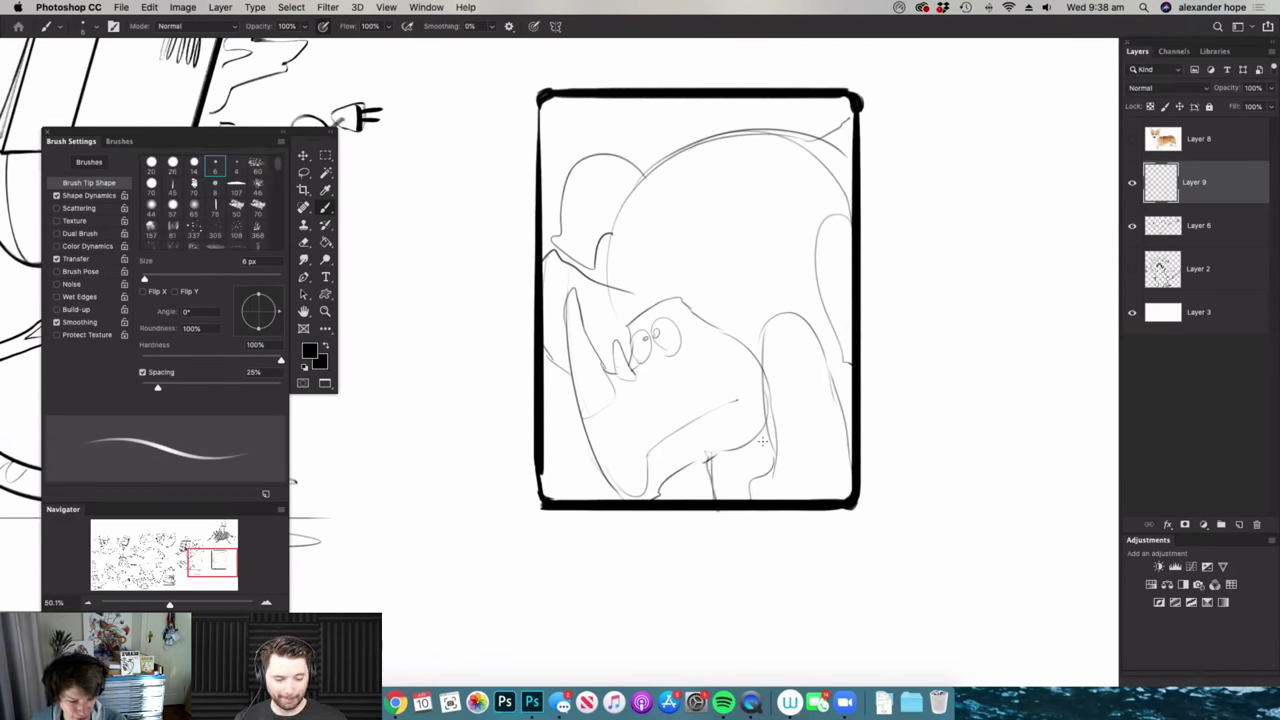
- Erase the loose lines under the rhino's jaw, redraw them with toes below, and sketch a small frowning round head above the back
{"action": "key", "text": "e"}
{"action": "mouse_move", "coordinate": [770, 415]}
{"action": "left_mouse_down"}
{"action": "mouse_move", "coordinate": [776, 469]}
{"action": "mouse_move", "coordinate": [784, 452]}
{"action": "mouse_move", "coordinate": [760, 487]}
{"action": "left_mouse_up"}
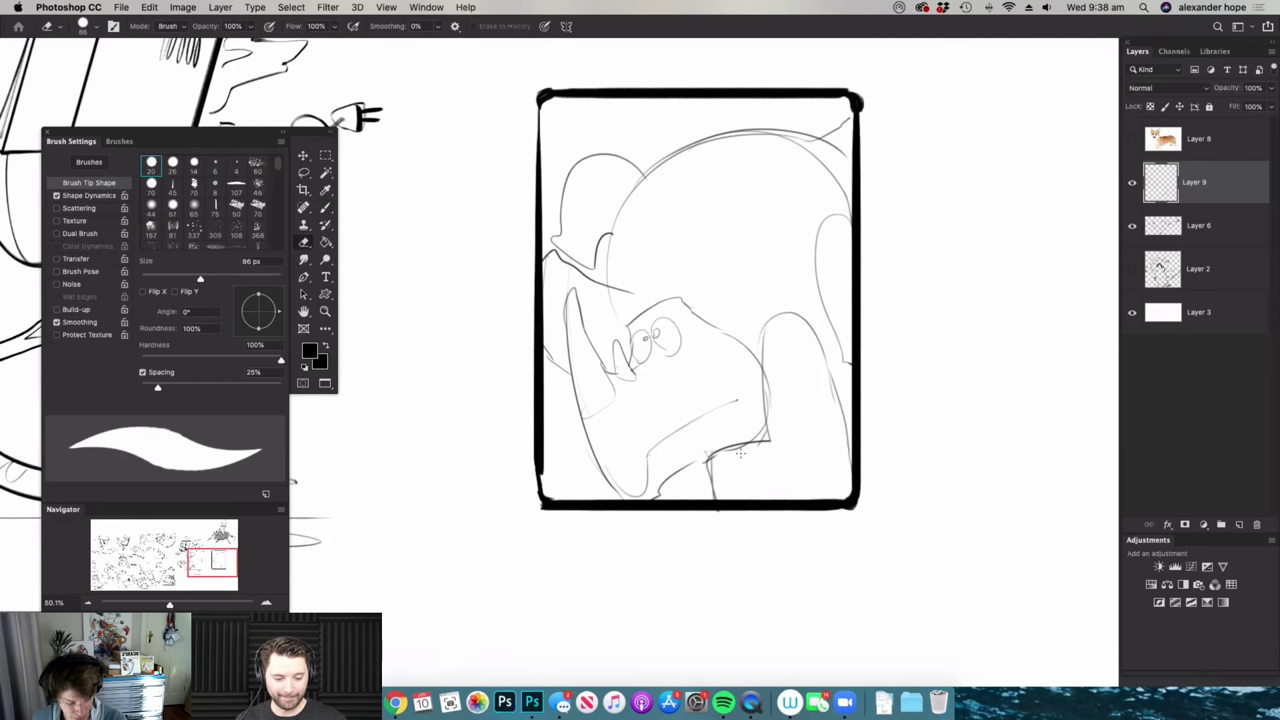
{"action": "key", "text": "b"}
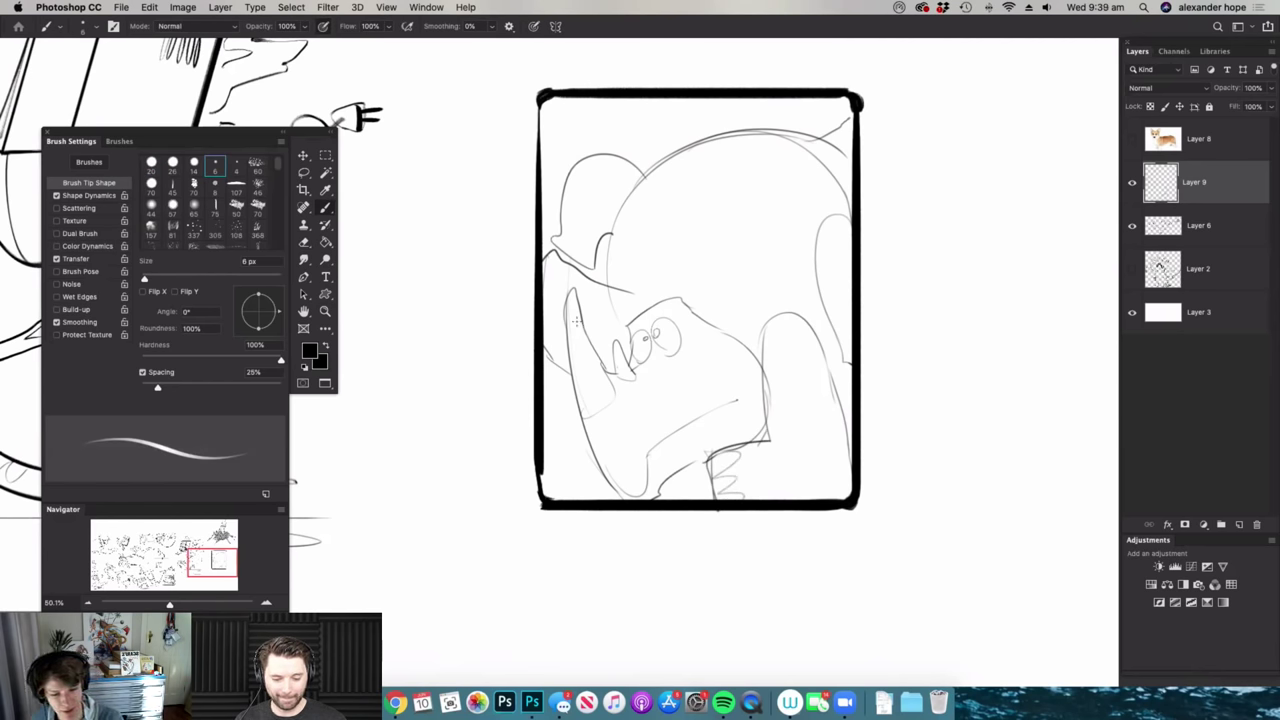
{"action": "key", "text": "z"}
{"action": "mouse_move", "coordinate": [797, 437]}
{"action": "left_mouse_down"}
{"action": "mouse_move", "coordinate": [745, 425]}
{"action": "mouse_move", "coordinate": [788, 348]}
{"action": "mouse_move", "coordinate": [820, 340]}
{"action": "left_mouse_up"}
{"action": "scroll", "coordinate": [600, 260], "scroll_direction": "up", "scroll_amount": 5}
{"action": "key", "text": "b"}
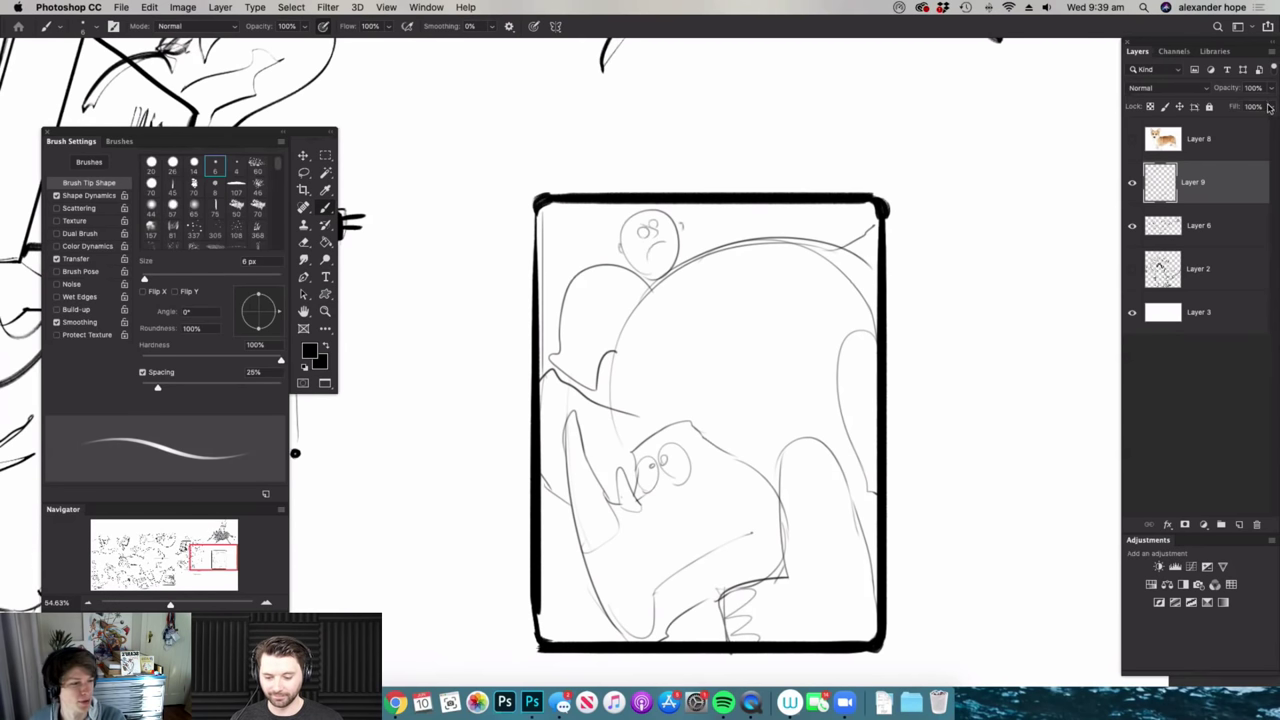
- Lower the opacity of the sketch on Layer 9 and make Layer 6 the active layer for inking
{"action": "left_click_drag", "start_coordinate": [1230, 128], "coordinate": [1198, 131]}
{"action": "key", "text": "z"}
{"action": "left_click_drag", "start_coordinate": [755, 299], "coordinate": [705, 308]}
{"action": "left_click_drag", "start_coordinate": [811, 406], "coordinate": [860, 416]}
{"action": "key", "text": "b"}
{"action": "left_click", "coordinate": [1194, 233]}
{"action": "key", "text": "z"}
{"action": "scroll", "coordinate": [717, 398], "scroll_direction": "up", "scroll_amount": 2}
{"action": "key", "text": "b"}
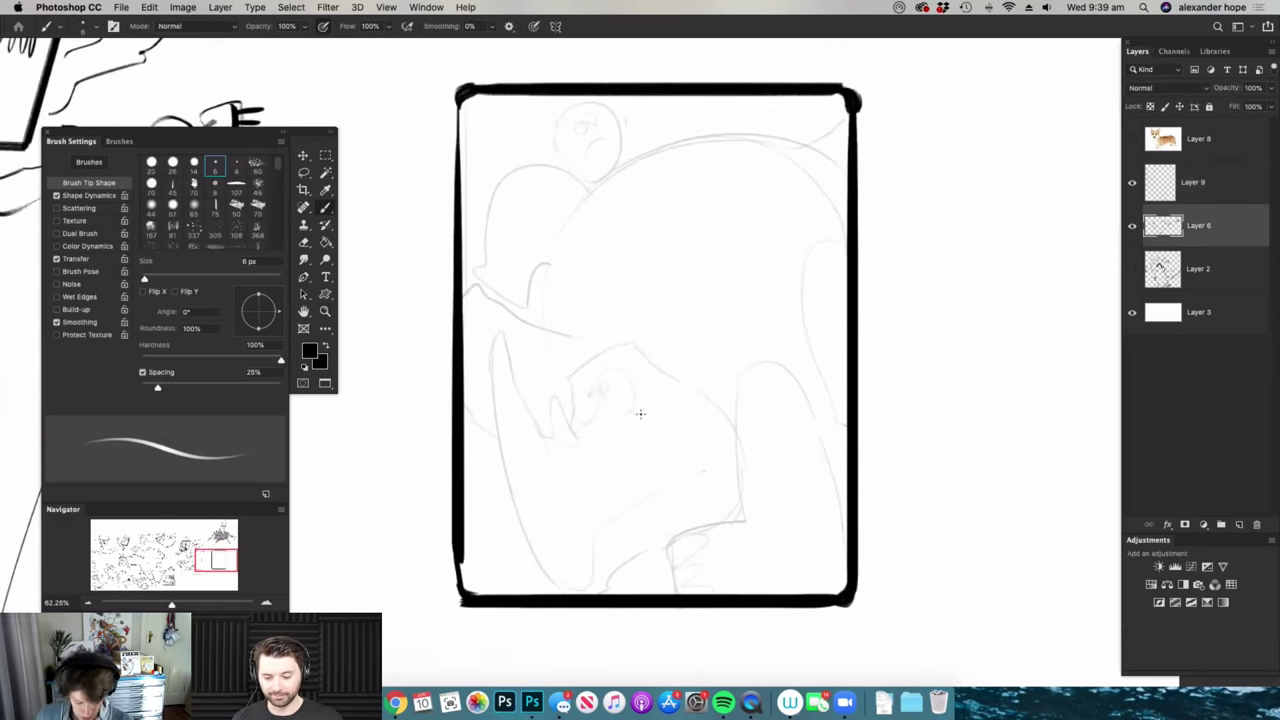
- Choose the textured 50 px brush for inking
{"action": "right_click", "coordinate": [643, 413]}
{"action": "left_click", "coordinate": [855, 478]}
{"action": "left_click", "coordinate": [850, 269]}
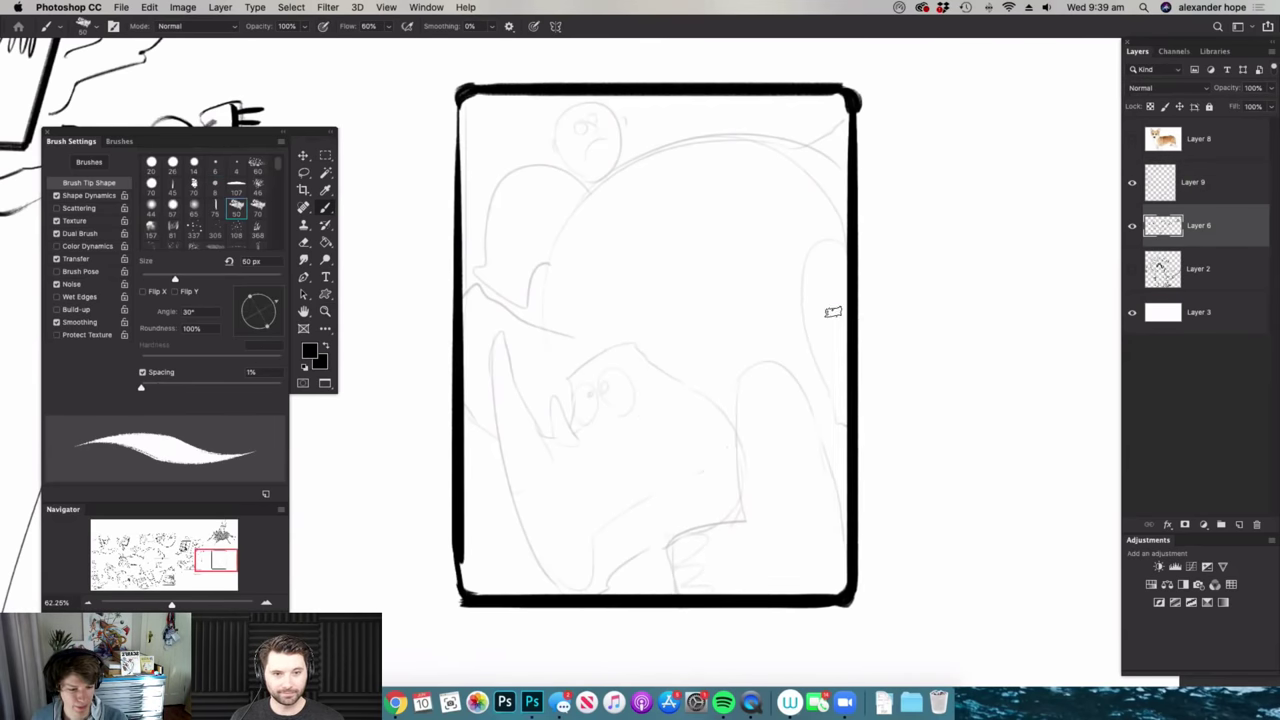
- Ink the rhino's brow, pointed ear, small second horn and both eyes with dark pupils
{"action": "key", "text": "z"}
{"action": "left_click_drag", "start_coordinate": [712, 440], "coordinate": [756, 434]}
{"action": "key", "text": "b"}
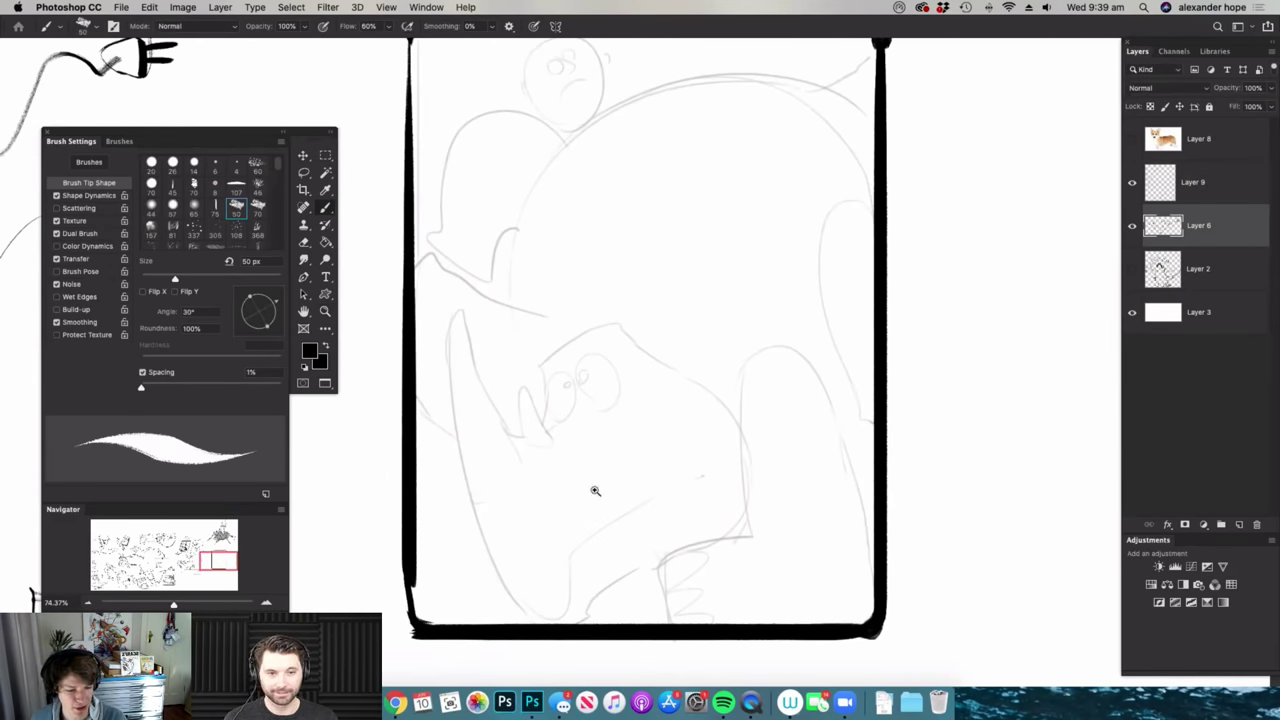
{"action": "scroll", "coordinate": [595, 491], "scroll_direction": "up", "scroll_amount": 1}
{"action": "mouse_move", "coordinate": [528, 352]}
{"action": "left_mouse_down"}
{"action": "mouse_move", "coordinate": [607, 304]}
{"action": "mouse_move", "coordinate": [645, 327]}
{"action": "left_mouse_up"}
{"action": "left_click_drag", "start_coordinate": [655, 231], "coordinate": [643, 324]}
{"action": "mouse_move", "coordinate": [660, 226]}
{"action": "left_mouse_down"}
{"action": "mouse_move", "coordinate": [663, 333]}
{"action": "mouse_move", "coordinate": [642, 314]}
{"action": "mouse_move", "coordinate": [523, 355]}
{"action": "mouse_move", "coordinate": [478, 340]}
{"action": "mouse_move", "coordinate": [498, 376]}
{"action": "mouse_move", "coordinate": [523, 360]}
{"action": "mouse_move", "coordinate": [536, 400]}
{"action": "left_mouse_up"}
{"action": "left_click_drag", "start_coordinate": [619, 374], "coordinate": [645, 374]}
{"action": "mouse_move", "coordinate": [620, 330]}
{"action": "left_mouse_down"}
{"action": "mouse_move", "coordinate": [579, 380]}
{"action": "mouse_move", "coordinate": [621, 332]}
{"action": "left_mouse_up"}
{"action": "mouse_move", "coordinate": [551, 354]}
{"action": "left_mouse_down"}
{"action": "mouse_move", "coordinate": [517, 397]}
{"action": "mouse_move", "coordinate": [601, 355]}
{"action": "mouse_move", "coordinate": [571, 340]}
{"action": "mouse_move", "coordinate": [538, 359]}
{"action": "mouse_move", "coordinate": [546, 367]}
{"action": "mouse_move", "coordinate": [574, 347]}
{"action": "mouse_move", "coordinate": [558, 334]}
{"action": "mouse_move", "coordinate": [565, 349]}
{"action": "mouse_move", "coordinate": [539, 385]}
{"action": "left_mouse_up"}
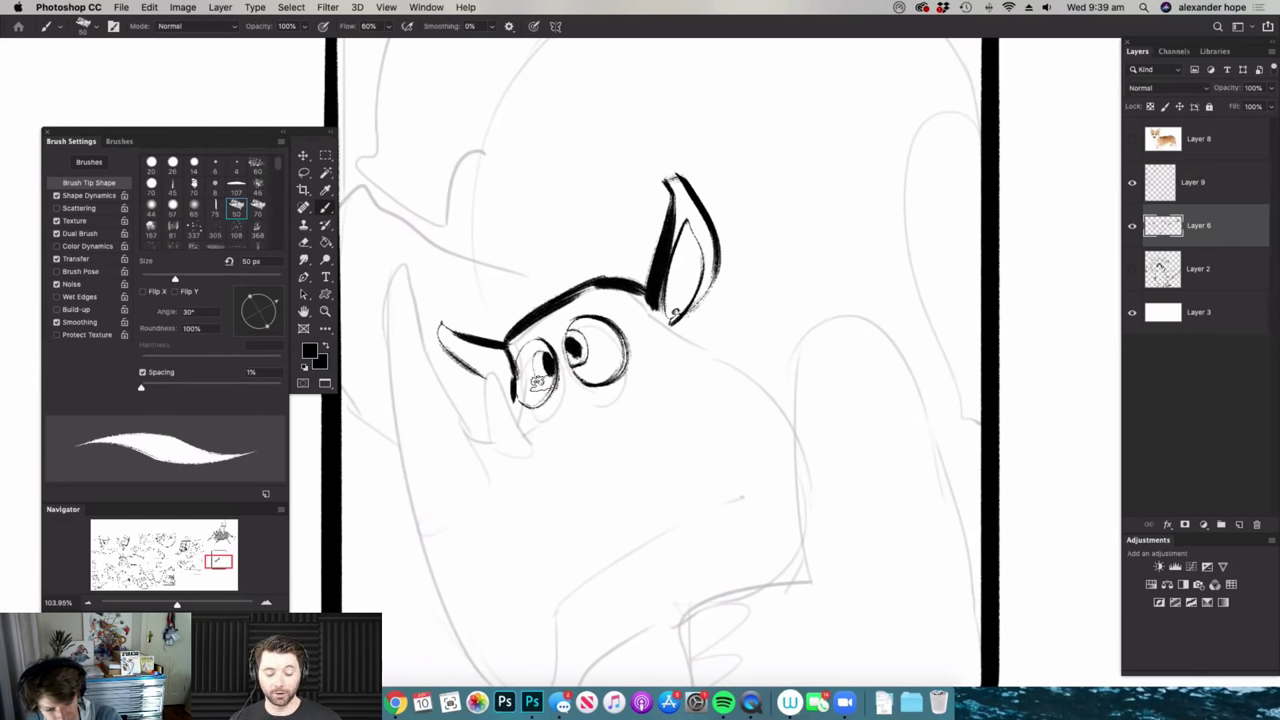
- Ink the back of the rhino's head, the jaw corner, the arched shoulder and the foreleg with its clawed toes
{"action": "left_click_drag", "start_coordinate": [707, 286], "coordinate": [640, 320]}
{"action": "left_click_drag", "start_coordinate": [688, 402], "coordinate": [729, 400]}
{"action": "mouse_move", "coordinate": [697, 257]}
{"action": "left_mouse_down"}
{"action": "mouse_move", "coordinate": [757, 291]}
{"action": "mouse_move", "coordinate": [780, 332]}
{"action": "mouse_move", "coordinate": [905, 285]}
{"action": "left_mouse_up"}
{"action": "mouse_move", "coordinate": [770, 342]}
{"action": "left_mouse_down"}
{"action": "mouse_move", "coordinate": [762, 440]}
{"action": "mouse_move", "coordinate": [764, 429]}
{"action": "mouse_move", "coordinate": [676, 464]}
{"action": "mouse_move", "coordinate": [712, 535]}
{"action": "left_mouse_up"}
{"action": "mouse_move", "coordinate": [685, 455]}
{"action": "left_mouse_down"}
{"action": "mouse_move", "coordinate": [700, 500]}
{"action": "mouse_move", "coordinate": [730, 527]}
{"action": "left_mouse_up"}
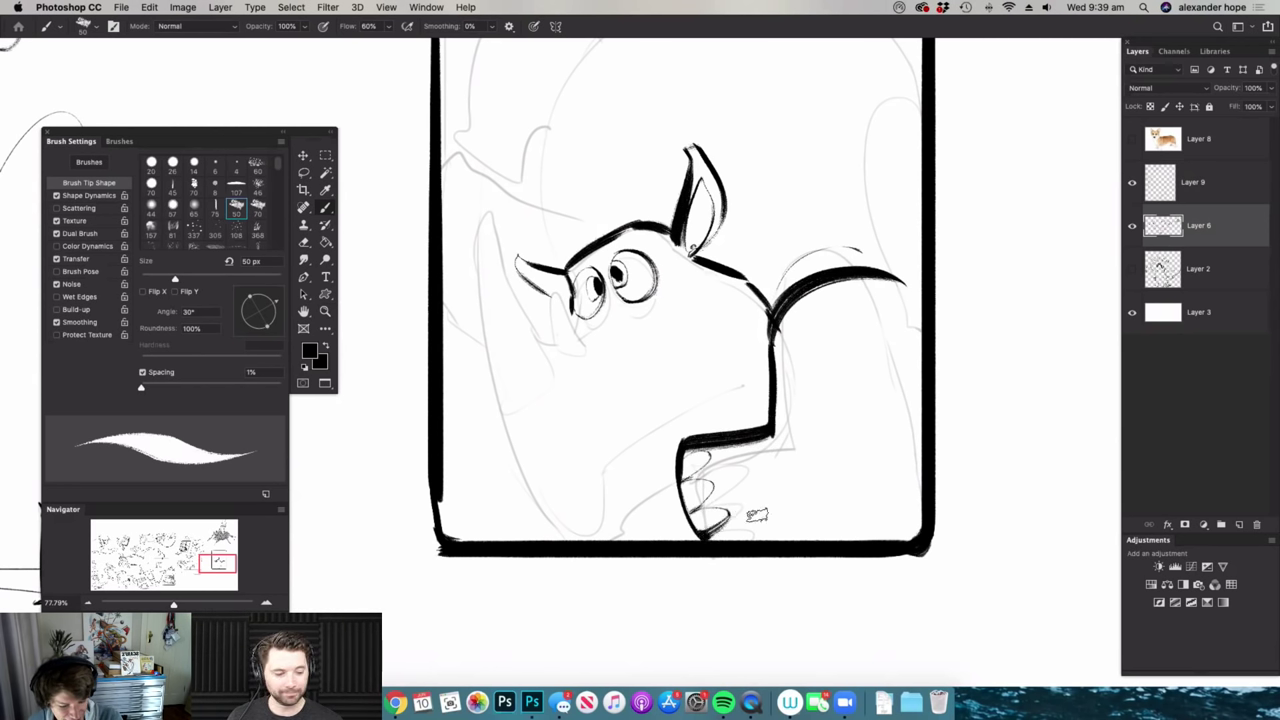
{"action": "left_click_drag", "start_coordinate": [776, 428], "coordinate": [843, 447]}
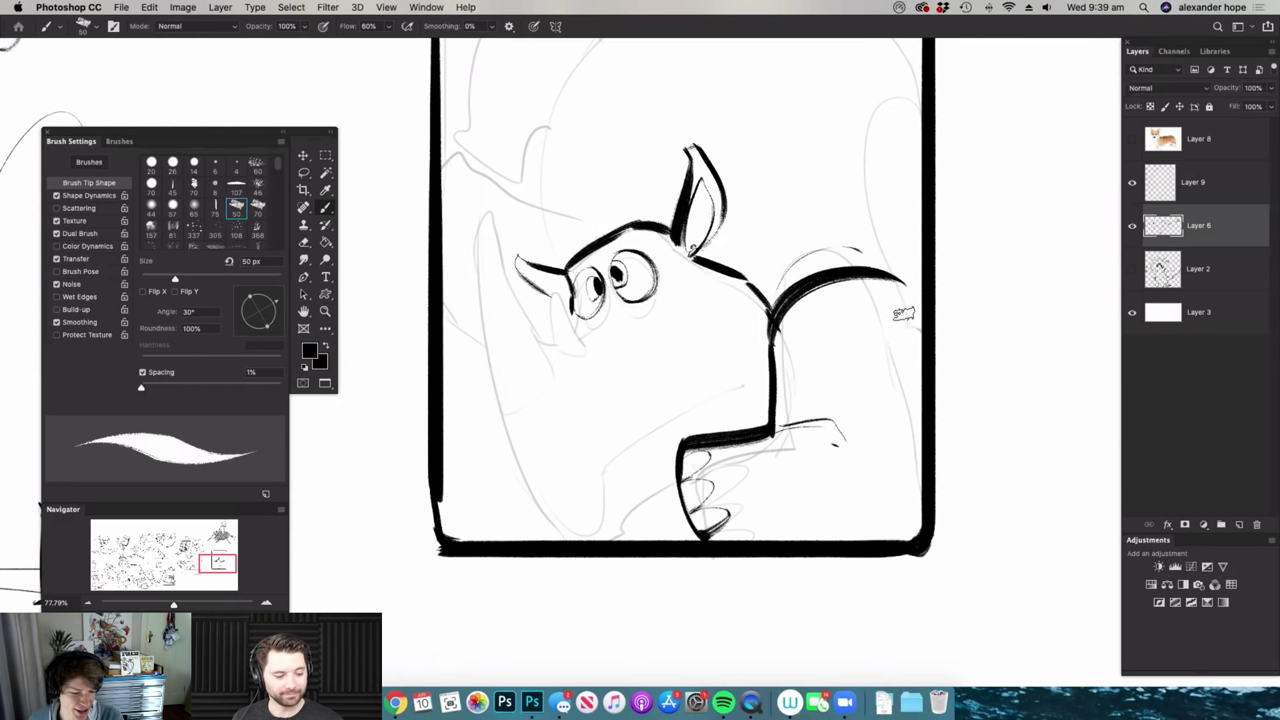
{"action": "left_click_drag", "start_coordinate": [905, 310], "coordinate": [905, 531]}
{"action": "left_click_drag", "start_coordinate": [902, 458], "coordinate": [836, 450]}
- Ink the rhino's large front horn and snout, the mouth line with its dark corner, and the lower lip
{"action": "left_click_drag", "start_coordinate": [716, 438], "coordinate": [800, 436]}
{"action": "mouse_move", "coordinate": [640, 285]}
{"action": "left_mouse_down"}
{"action": "mouse_move", "coordinate": [600, 330]}
{"action": "mouse_move", "coordinate": [615, 345]}
{"action": "left_mouse_up"}
{"action": "left_click_drag", "start_coordinate": [578, 262], "coordinate": [610, 340]}
{"action": "mouse_move", "coordinate": [550, 198]}
{"action": "left_mouse_down"}
{"action": "mouse_move", "coordinate": [532, 295]}
{"action": "mouse_move", "coordinate": [560, 430]}
{"action": "mouse_move", "coordinate": [652, 553]}
{"action": "mouse_move", "coordinate": [650, 508]}
{"action": "mouse_move", "coordinate": [802, 378]}
{"action": "left_mouse_up"}
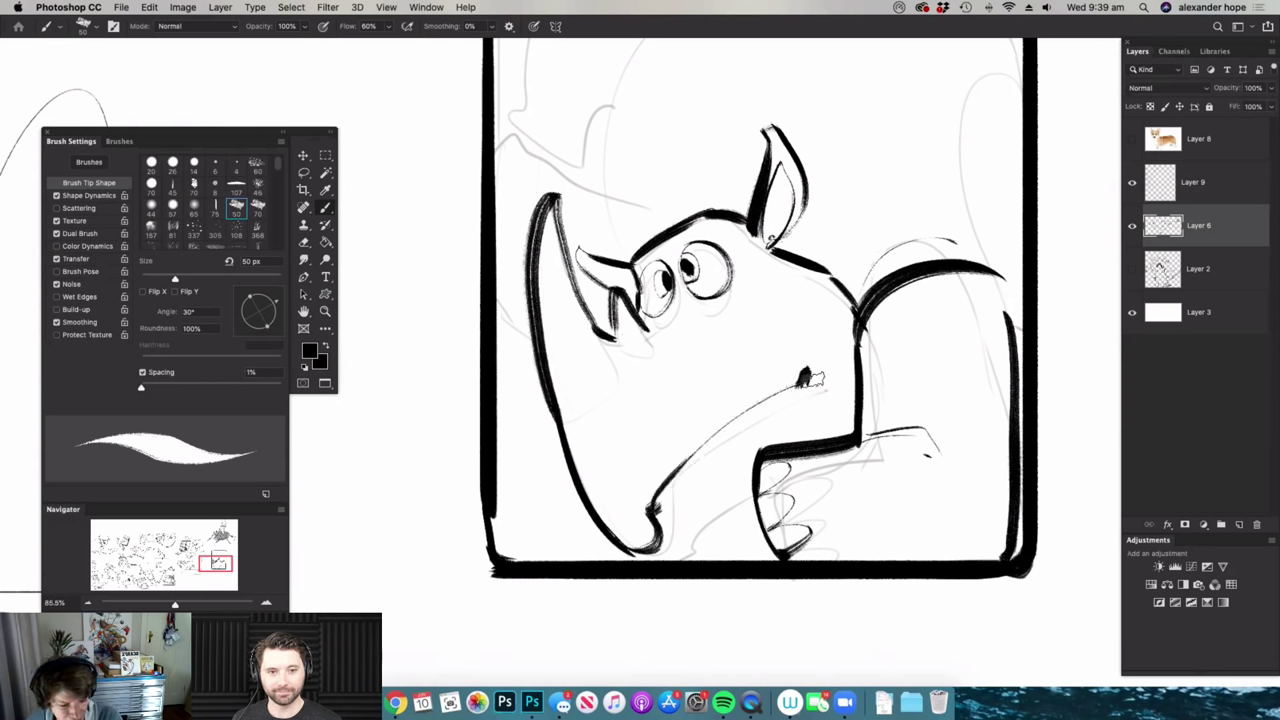
{"action": "mouse_move", "coordinate": [573, 405]}
{"action": "left_mouse_down"}
{"action": "mouse_move", "coordinate": [605, 432]}
{"action": "mouse_move", "coordinate": [613, 343]}
{"action": "mouse_move", "coordinate": [752, 270]}
{"action": "left_mouse_up"}
{"action": "left_click_drag", "start_coordinate": [797, 317], "coordinate": [740, 320]}
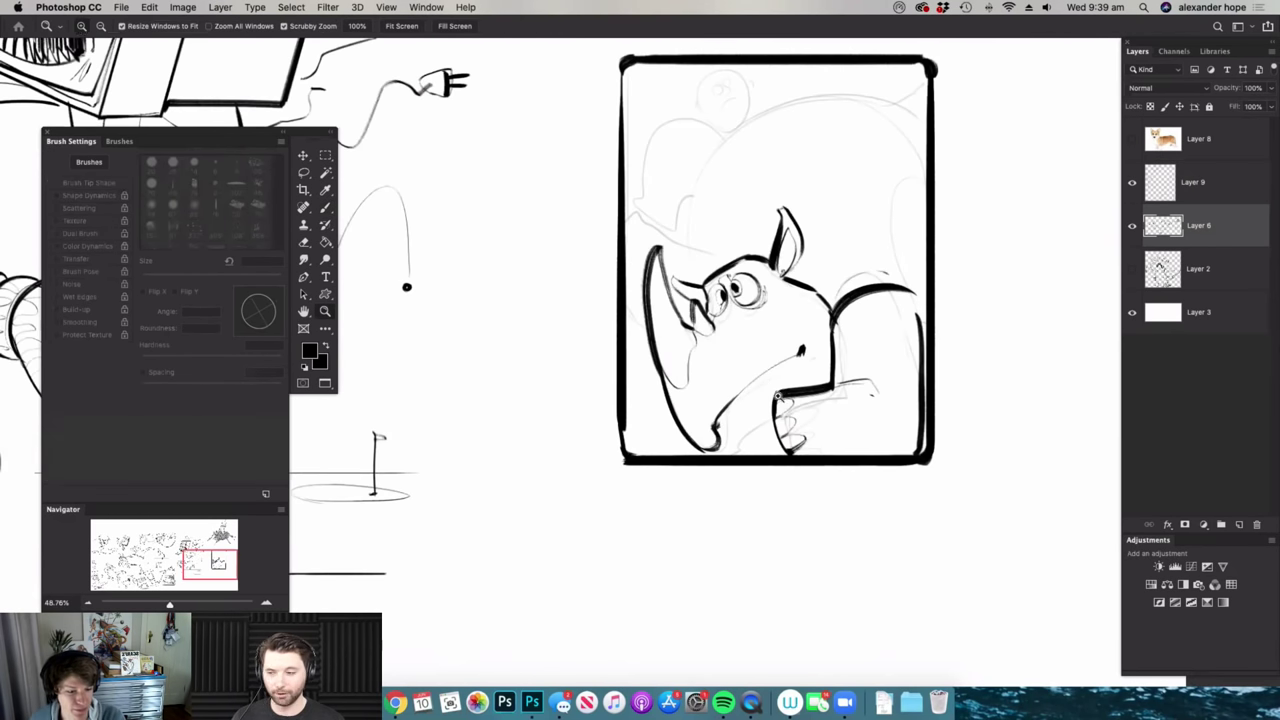
{"action": "left_click_drag", "start_coordinate": [778, 396], "coordinate": [810, 394]}
{"action": "mouse_move", "coordinate": [692, 444]}
{"action": "left_mouse_down"}
{"action": "mouse_move", "coordinate": [729, 461]}
{"action": "mouse_move", "coordinate": [783, 436]}
{"action": "left_mouse_up"}
{"action": "mouse_move", "coordinate": [823, 380]}
{"action": "left_mouse_down"}
{"action": "mouse_move", "coordinate": [766, 408]}
{"action": "mouse_move", "coordinate": [720, 404]}
{"action": "left_mouse_up"}
{"action": "left_click_drag", "start_coordinate": [738, 257], "coordinate": [788, 255]}
- Ink the rhino's thick arched back, hind leg curves, the mound behind it, and the far leg with toes along the frame's left edge
{"action": "mouse_move", "coordinate": [692, 326]}
{"action": "left_mouse_down"}
{"action": "mouse_move", "coordinate": [880, 98]}
{"action": "mouse_move", "coordinate": [984, 106]}
{"action": "left_mouse_up"}
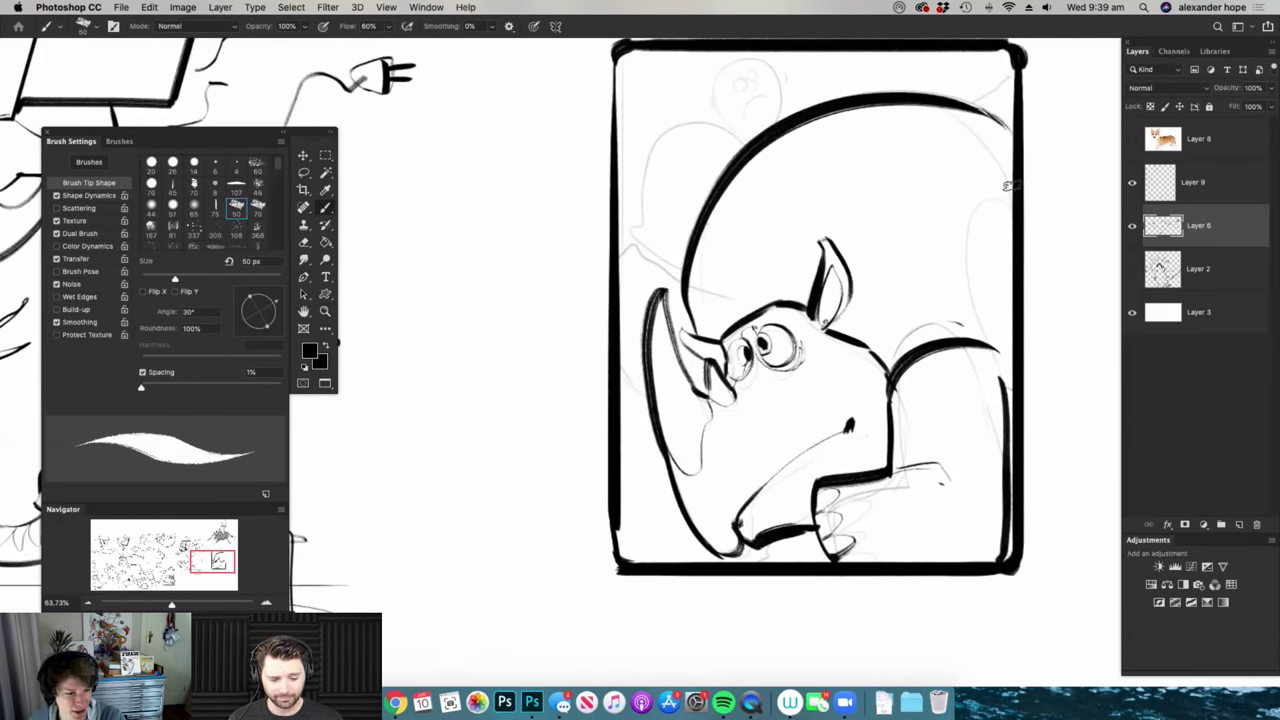
{"action": "left_click_drag", "start_coordinate": [1008, 186], "coordinate": [933, 300]}
{"action": "left_click_drag", "start_coordinate": [1012, 168], "coordinate": [940, 196]}
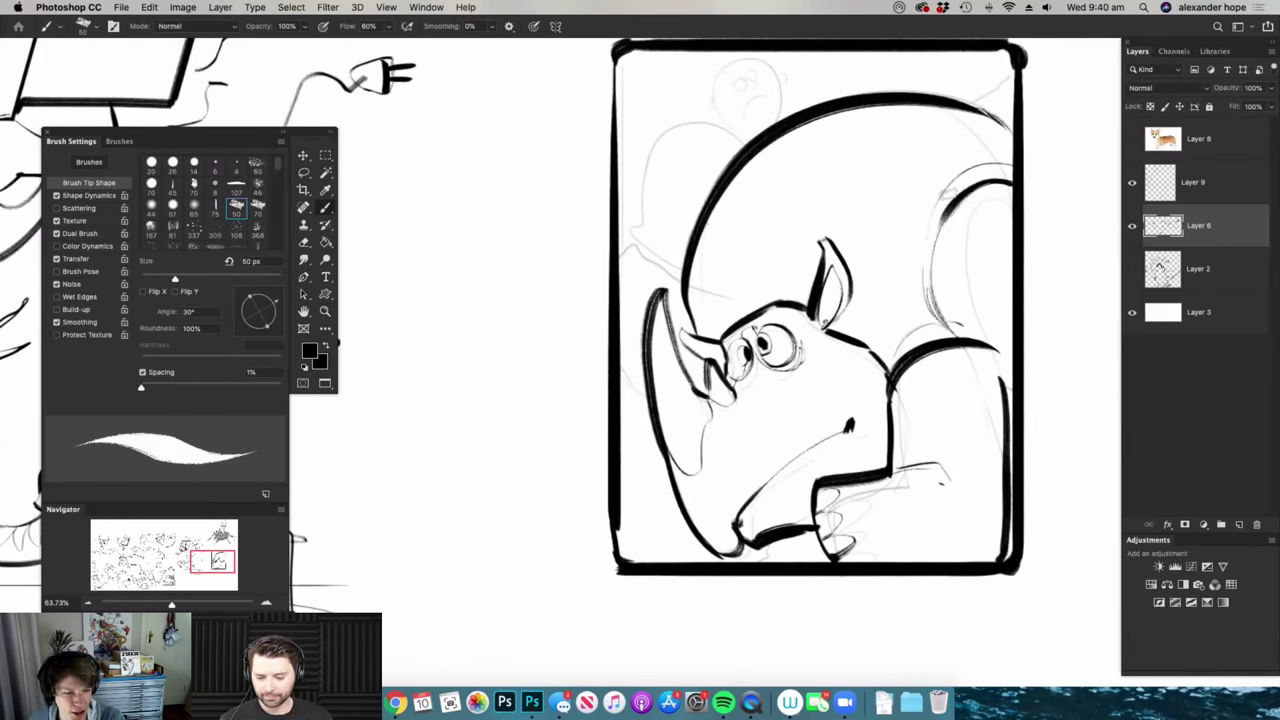
{"action": "left_click_drag", "start_coordinate": [742, 148], "coordinate": [620, 245]}
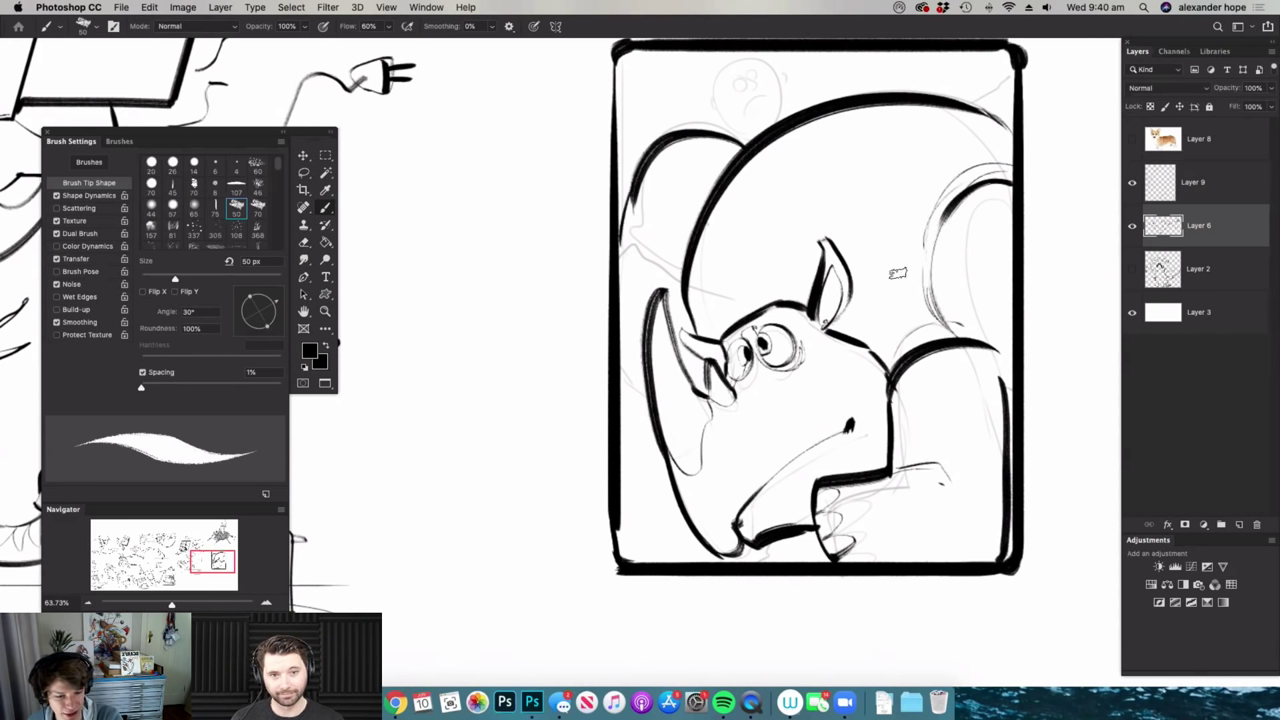
{"action": "mouse_move", "coordinate": [702, 213]}
{"action": "left_mouse_down"}
{"action": "mouse_move", "coordinate": [628, 378]}
{"action": "mouse_move", "coordinate": [643, 534]}
{"action": "mouse_move", "coordinate": [662, 565]}
{"action": "mouse_move", "coordinate": [698, 548]}
{"action": "mouse_move", "coordinate": [690, 512]}
{"action": "left_mouse_up"}
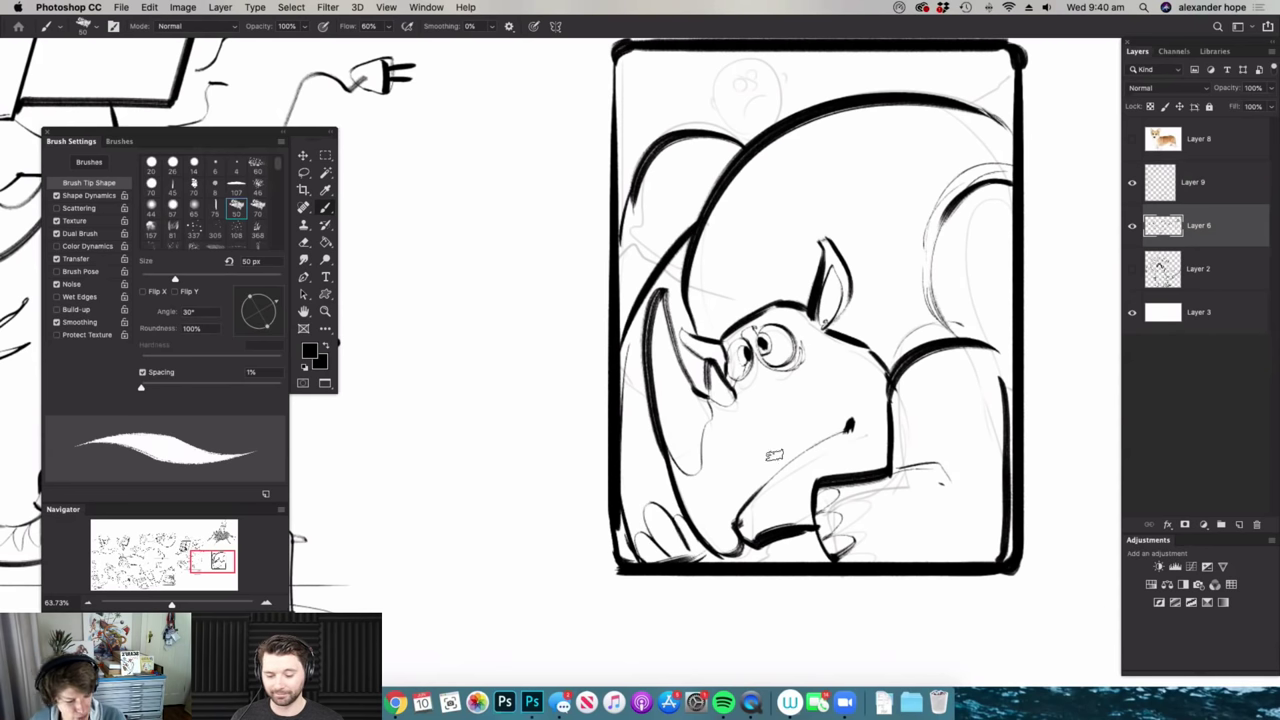
{"action": "scroll", "coordinate": [824, 455], "scroll_direction": "down", "scroll_amount": 5}
{"action": "scroll", "coordinate": [712, 348], "scroll_direction": "up", "scroll_amount": 3}
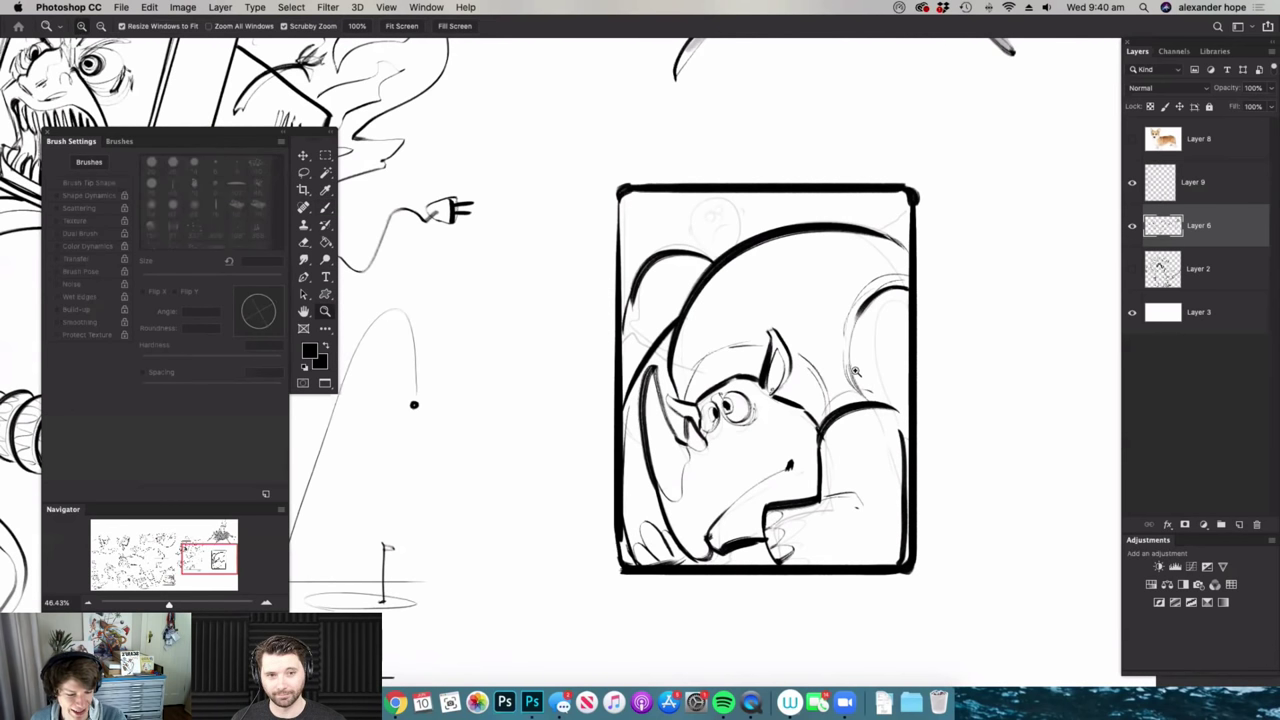
- Add thin contour lines inside the rhino's arched back and around its head, and small strokes near the frame's upper right corner
{"action": "scroll", "coordinate": [860, 372], "scroll_direction": "up", "scroll_amount": 2}
{"action": "left_click_drag", "start_coordinate": [644, 366], "coordinate": [711, 340]}
{"action": "mouse_move", "coordinate": [692, 218]}
{"action": "left_mouse_down"}
{"action": "mouse_move", "coordinate": [650, 340]}
{"action": "mouse_move", "coordinate": [649, 316]}
{"action": "left_mouse_up"}
{"action": "left_click_drag", "start_coordinate": [650, 250], "coordinate": [643, 354]}
{"action": "left_click_drag", "start_coordinate": [666, 235], "coordinate": [656, 351]}
{"action": "scroll", "coordinate": [700, 320], "scroll_direction": "down", "scroll_amount": 3}
{"action": "scroll", "coordinate": [620, 330], "scroll_direction": "up", "scroll_amount": 3}
{"action": "left_click_drag", "start_coordinate": [609, 386], "coordinate": [637, 391]}
{"action": "key", "text": "z"}
{"action": "left_click_drag", "start_coordinate": [697, 431], "coordinate": [627, 431]}
{"action": "mouse_move", "coordinate": [886, 266]}
{"action": "left_mouse_down"}
{"action": "mouse_move", "coordinate": [936, 265]}
{"action": "mouse_move", "coordinate": [962, 282]}
{"action": "left_mouse_up"}
{"action": "left_click_drag", "start_coordinate": [960, 269], "coordinate": [948, 238]}
- Reduce the textured brush to 22 px and ink the outline of the small round head above the rhino's back
{"action": "left_click_drag", "start_coordinate": [565, 356], "coordinate": [508, 290]}
{"action": "left_click_drag", "start_coordinate": [595, 232], "coordinate": [562, 356]}
{"action": "key", "text": "z"}
{"action": "left_click_drag", "start_coordinate": [565, 256], "coordinate": [625, 262]}
{"action": "right_click", "coordinate": [652, 291]}
{"action": "left_click", "coordinate": [653, 302]}
{"action": "left_click", "coordinate": [664, 247]}
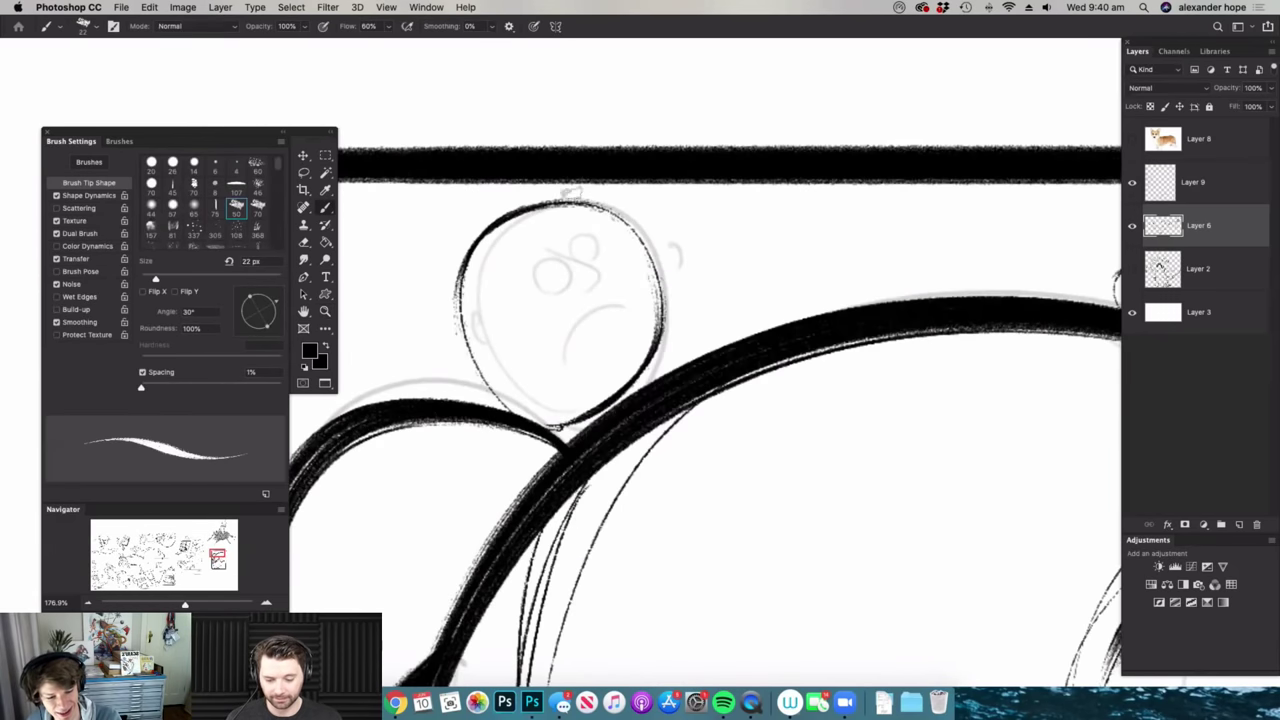
- Ink the small head's two eyes with dark pupils, its pointed nose and its frowning mouth
{"action": "left_click_drag", "start_coordinate": [553, 268], "coordinate": [537, 284]}
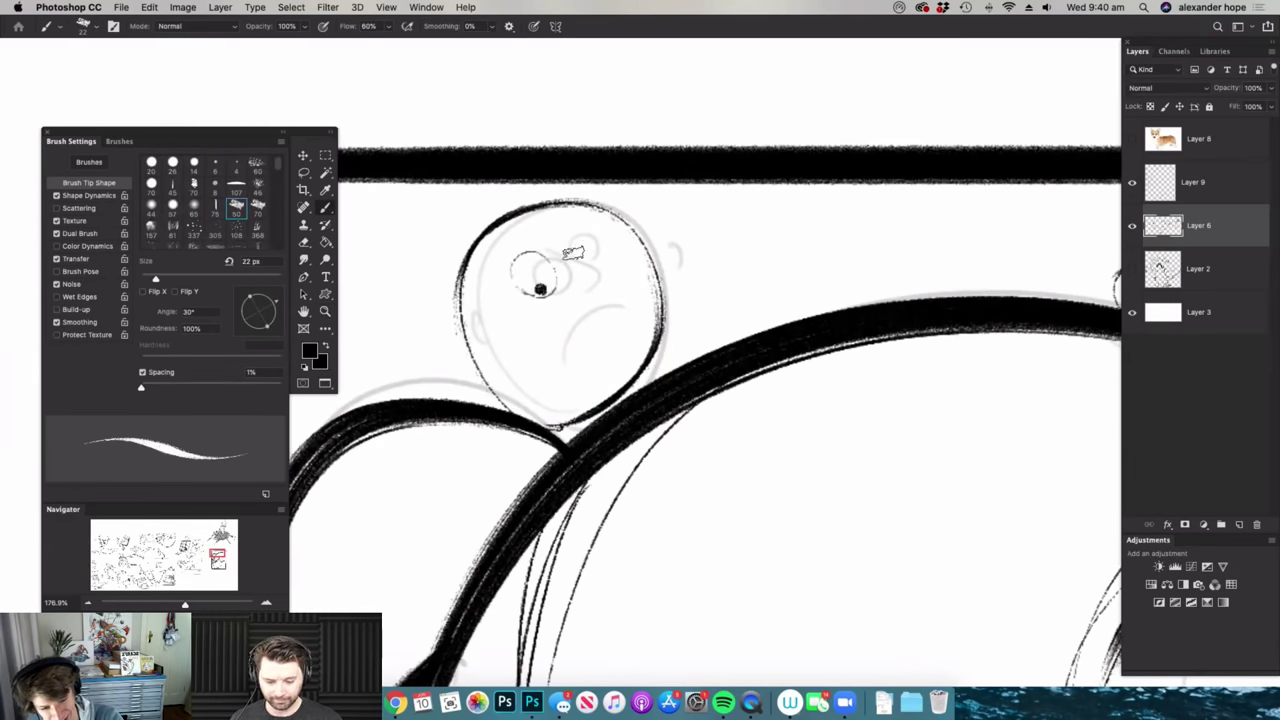
{"action": "left_click_drag", "start_coordinate": [594, 237], "coordinate": [578, 270]}
{"action": "left_click_drag", "start_coordinate": [541, 226], "coordinate": [556, 262]}
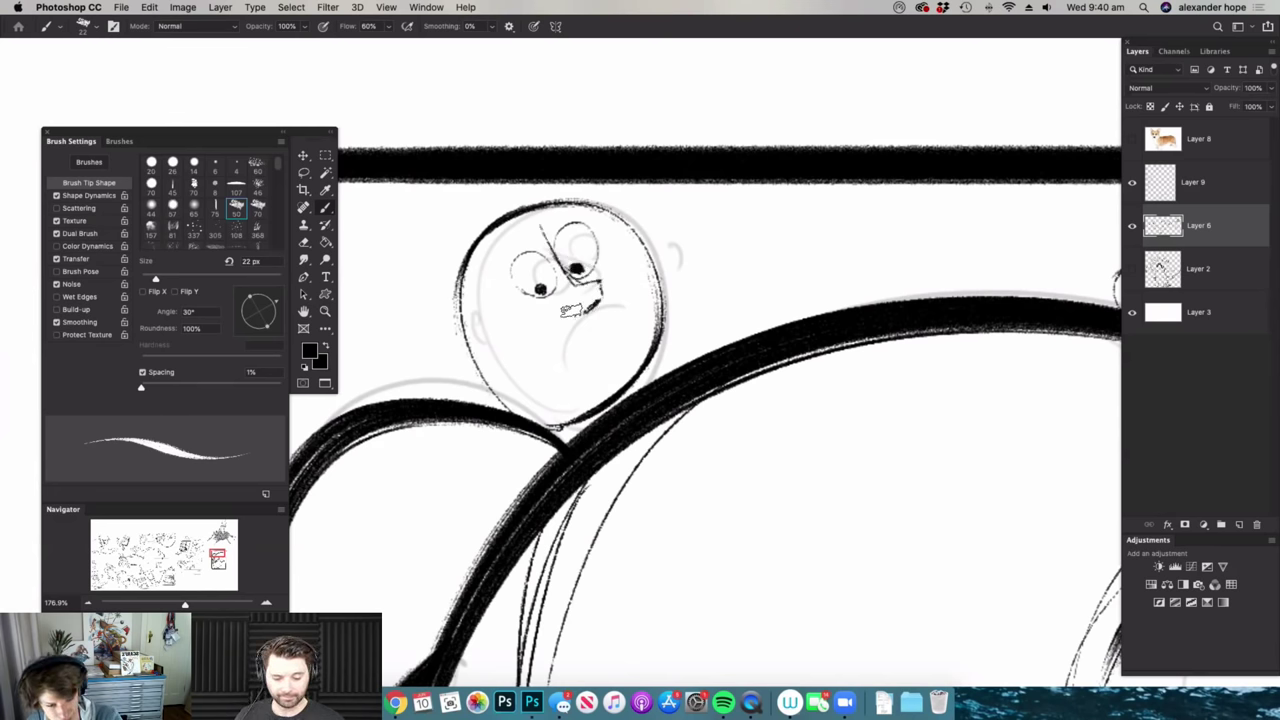
{"action": "left_click_drag", "start_coordinate": [565, 332], "coordinate": [559, 384]}
- Erase two gaps in the thick back outlines and ink a small gripping hand in each, on either side of the head
{"action": "key", "text": "e"}
{"action": "mouse_move", "coordinate": [696, 369]}
{"action": "left_mouse_down"}
{"action": "mouse_move", "coordinate": [743, 342]}
{"action": "mouse_move", "coordinate": [744, 315]}
{"action": "mouse_move", "coordinate": [709, 384]}
{"action": "left_mouse_up"}
{"action": "key", "text": "b"}
{"action": "mouse_move", "coordinate": [722, 347]}
{"action": "left_mouse_down"}
{"action": "mouse_move", "coordinate": [733, 380]}
{"action": "mouse_move", "coordinate": [754, 368]}
{"action": "left_mouse_up"}
{"action": "mouse_move", "coordinate": [674, 358]}
{"action": "left_mouse_down"}
{"action": "mouse_move", "coordinate": [681, 378]}
{"action": "mouse_move", "coordinate": [766, 362]}
{"action": "left_mouse_up"}
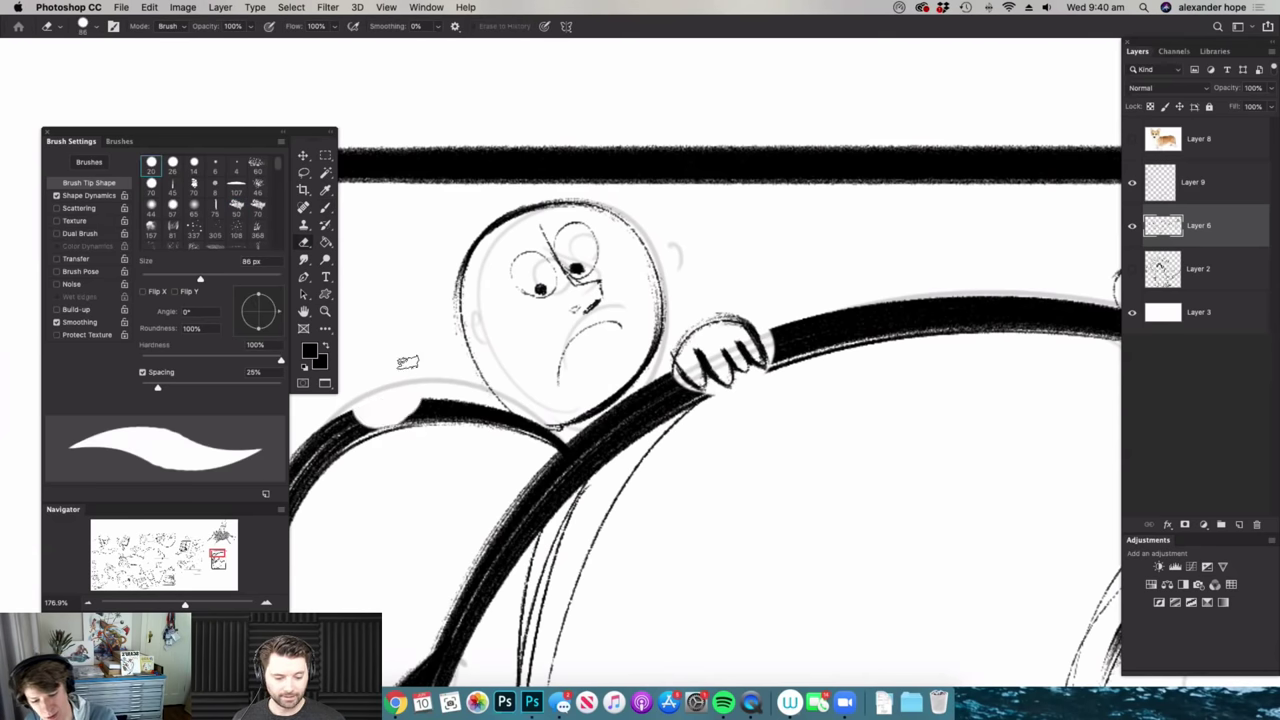
{"action": "mouse_move", "coordinate": [358, 380]}
{"action": "left_mouse_down"}
{"action": "mouse_move", "coordinate": [386, 420]}
{"action": "mouse_move", "coordinate": [432, 395]}
{"action": "left_mouse_up"}
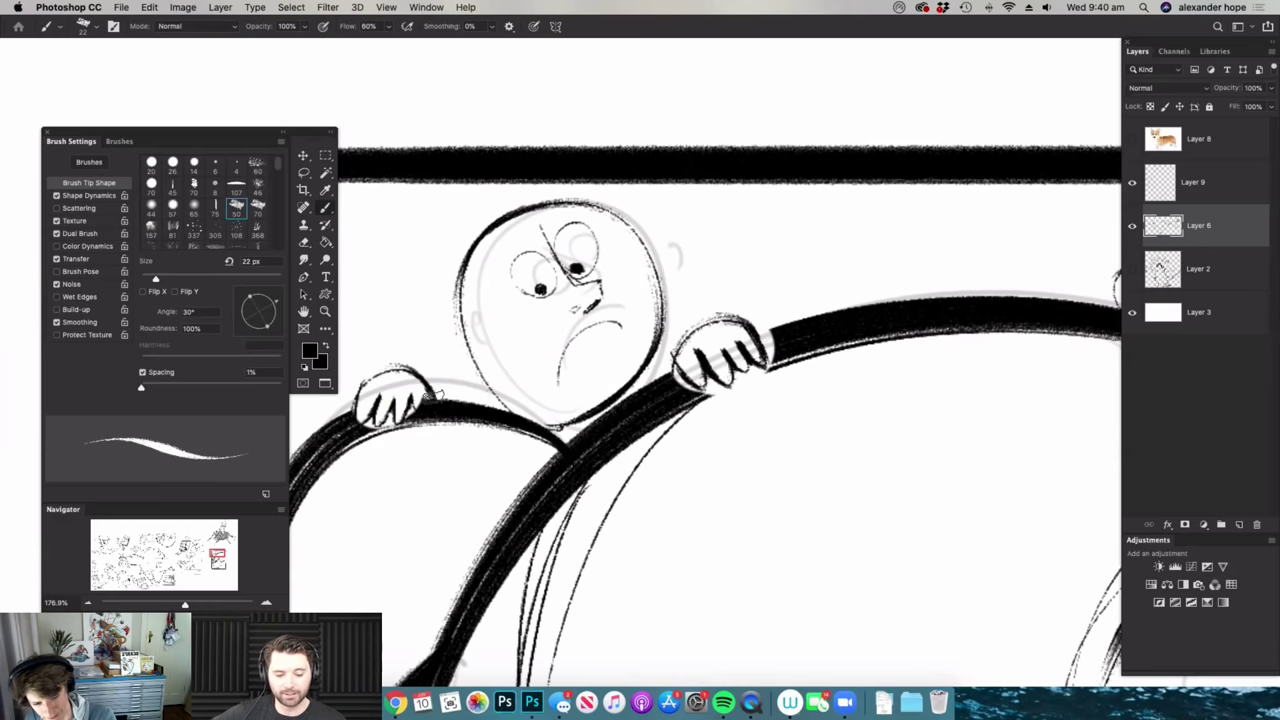
- Draw a thin rectangular border just outside the thick frame around the rhino
{"action": "key", "text": "super+space"}
{"action": "mouse_move", "coordinate": [648, 296]}
{"action": "left_mouse_down"}
{"action": "mouse_move", "coordinate": [545, 320]}
{"action": "mouse_move", "coordinate": [617, 327]}
{"action": "left_mouse_up"}
{"action": "key", "text": "super+space"}
{"action": "left_click_drag", "start_coordinate": [534, 313], "coordinate": [558, 346]}
{"action": "left_click_drag", "start_coordinate": [698, 272], "coordinate": [700, 305]}
{"action": "key", "text": "super+space"}
{"action": "left_click_drag", "start_coordinate": [715, 248], "coordinate": [421, 258]}
{"action": "left_click_drag", "start_coordinate": [798, 468], "coordinate": [857, 468]}
{"action": "mouse_move", "coordinate": [822, 265]}
{"action": "left_mouse_down"}
{"action": "mouse_move", "coordinate": [616, 306]}
{"action": "mouse_move", "coordinate": [616, 271]}
{"action": "mouse_move", "coordinate": [614, 530]}
{"action": "mouse_move", "coordinate": [849, 529]}
{"action": "mouse_move", "coordinate": [849, 268]}
{"action": "left_mouse_up"}
{"action": "key", "text": "v"}
{"action": "scroll", "coordinate": [815, 400], "scroll_direction": "down", "scroll_amount": 4}
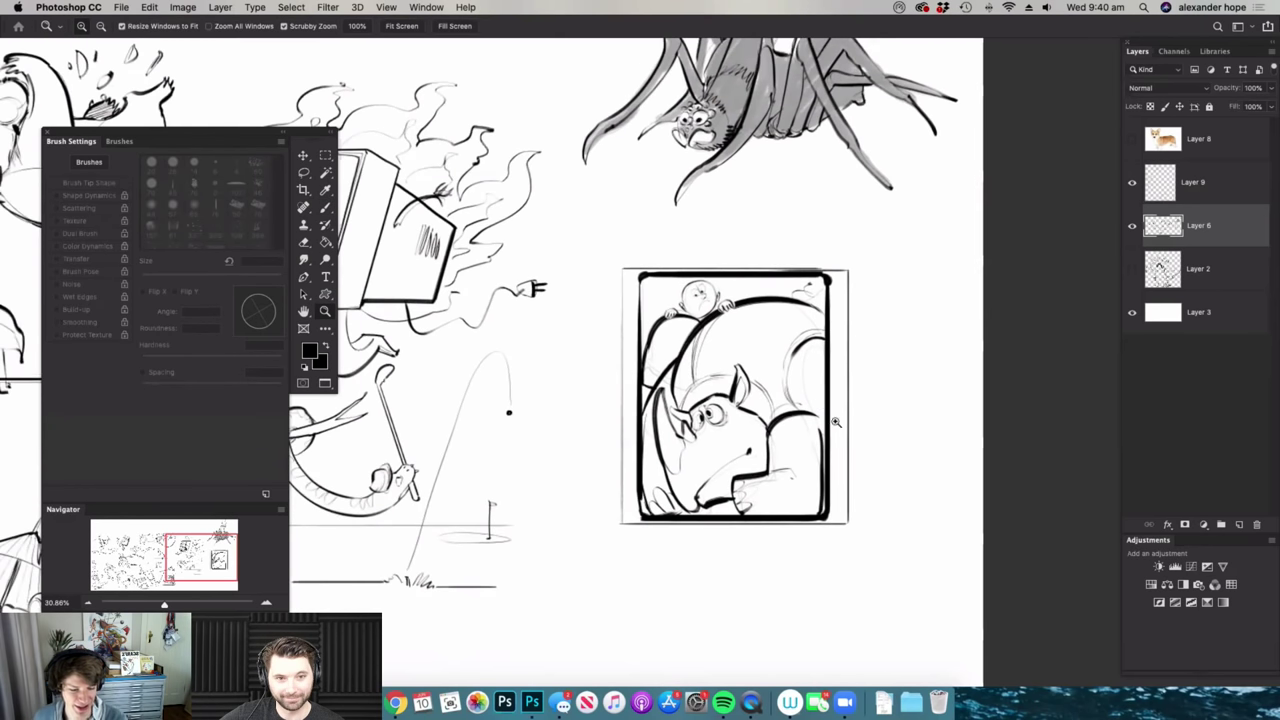
- Select the framed rhino drawing, move it down to the lower edge of the canvas and scale it down slightly
{"action": "key", "text": "m"}
{"action": "left_click_drag", "start_coordinate": [668, 275], "coordinate": [847, 487]}
{"action": "key", "text": "v"}
{"action": "left_click_drag", "start_coordinate": [808, 429], "coordinate": [741, 595]}
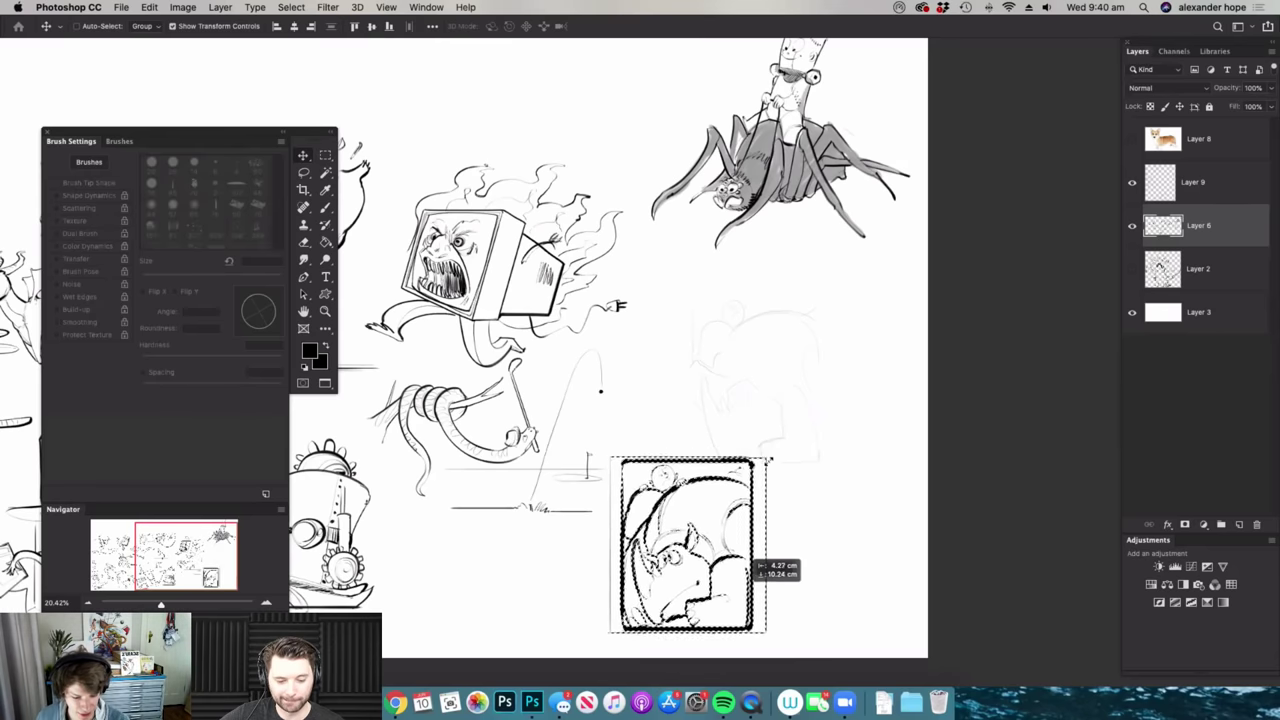
{"action": "left_click_drag", "start_coordinate": [766, 458], "coordinate": [757, 526]}
{"action": "key", "text": "Return"}
- Apply a perspective transform to the framed rhino drawing that narrows its upper edge, and clear the selection
{"action": "key", "text": "m"}
{"action": "key", "text": "super+d"}
{"action": "key", "text": "z"}
{"action": "left_click_drag", "start_coordinate": [786, 634], "coordinate": [752, 440]}
{"action": "key", "text": "super+t"}
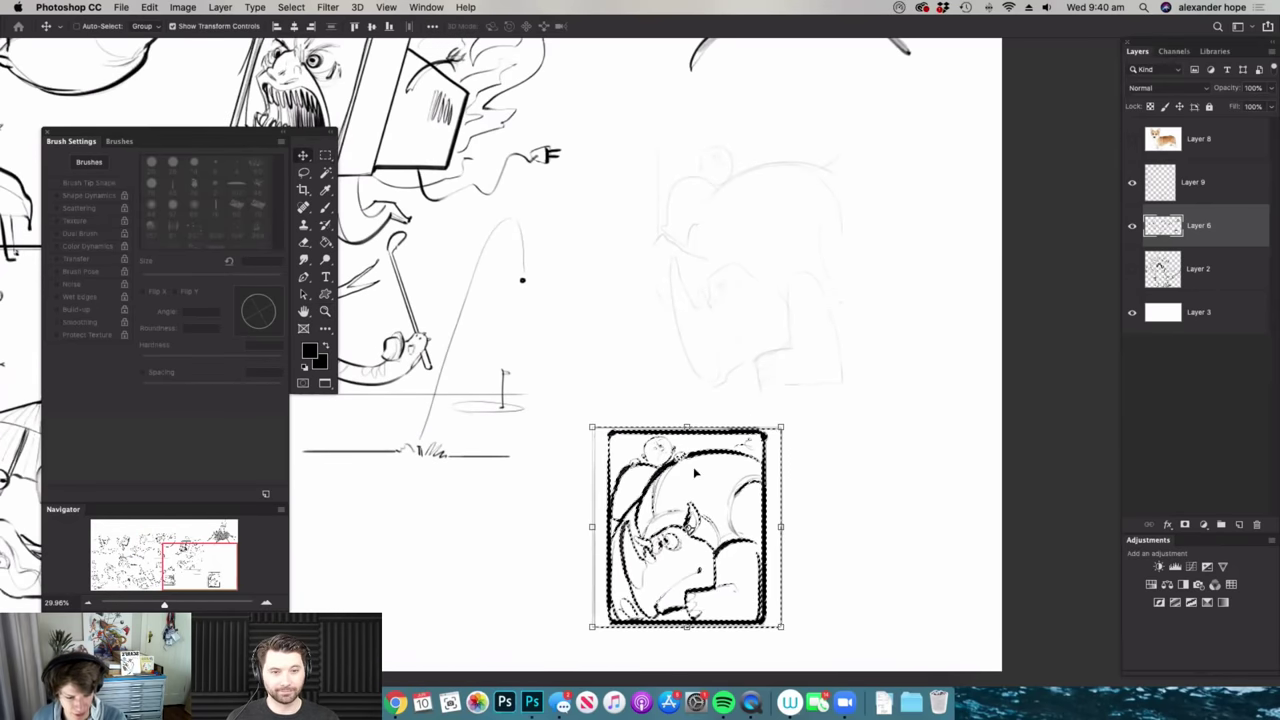
{"action": "right_click", "coordinate": [694, 464]}
{"action": "left_click", "coordinate": [730, 540]}
{"action": "left_click_drag", "start_coordinate": [782, 432], "coordinate": [770, 432]}
{"action": "key", "text": "Return"}
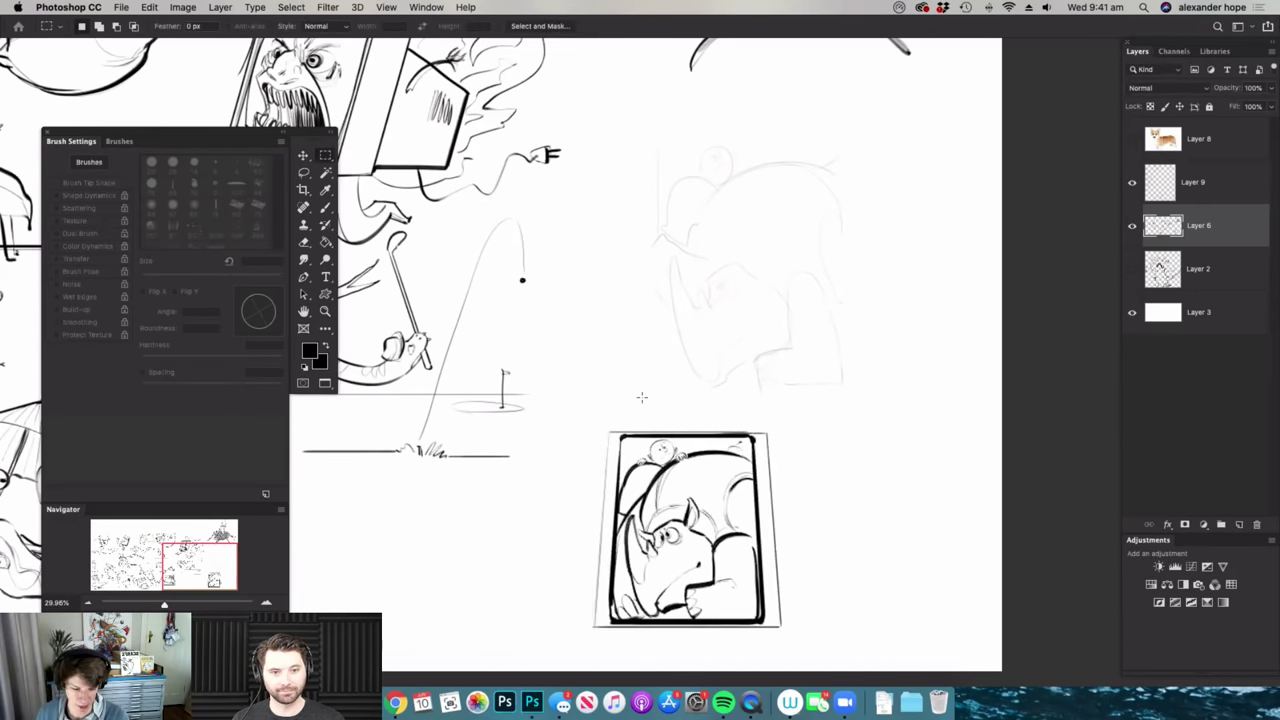
- Ink a tapering tower outline with a domed top around the framed rhino, using a 28 px brush
{"action": "key", "text": "b"}
{"action": "right_click", "coordinate": [599, 567]}
{"action": "left_click_drag", "start_coordinate": [675, 327], "coordinate": [681, 327]}
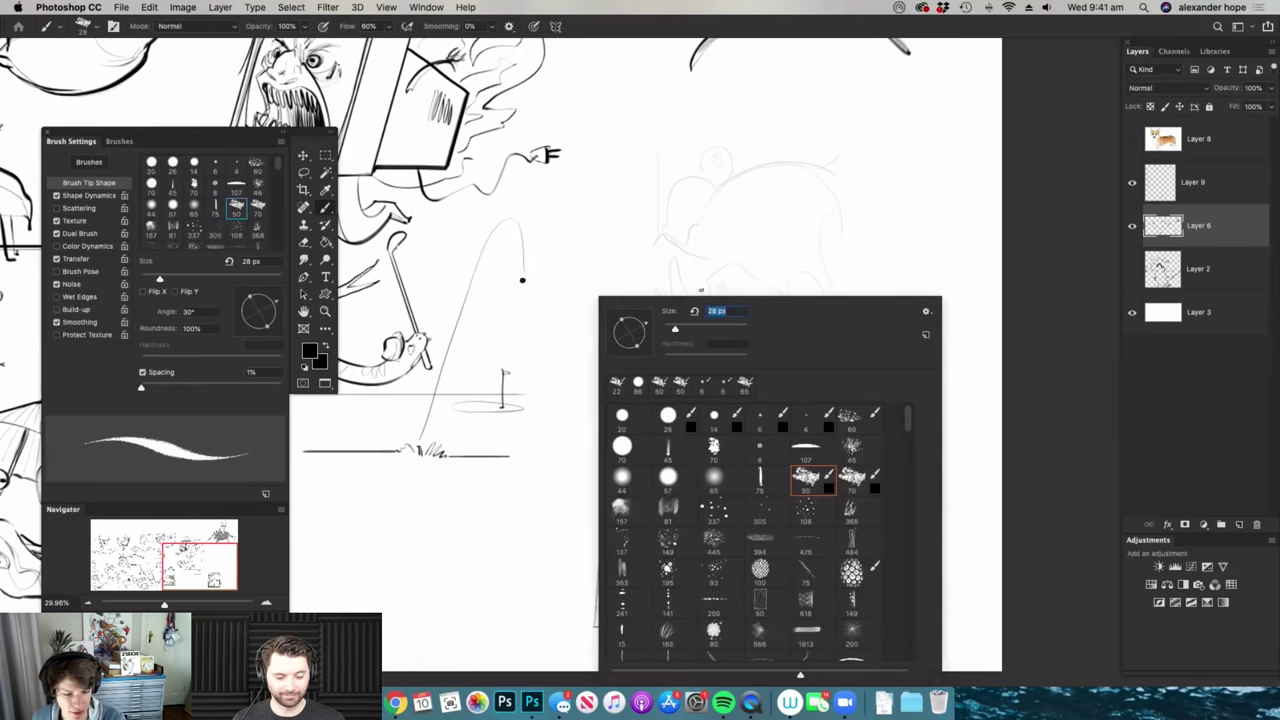
{"action": "key", "text": "Return"}
{"action": "left_click_drag", "start_coordinate": [616, 270], "coordinate": [580, 632]}
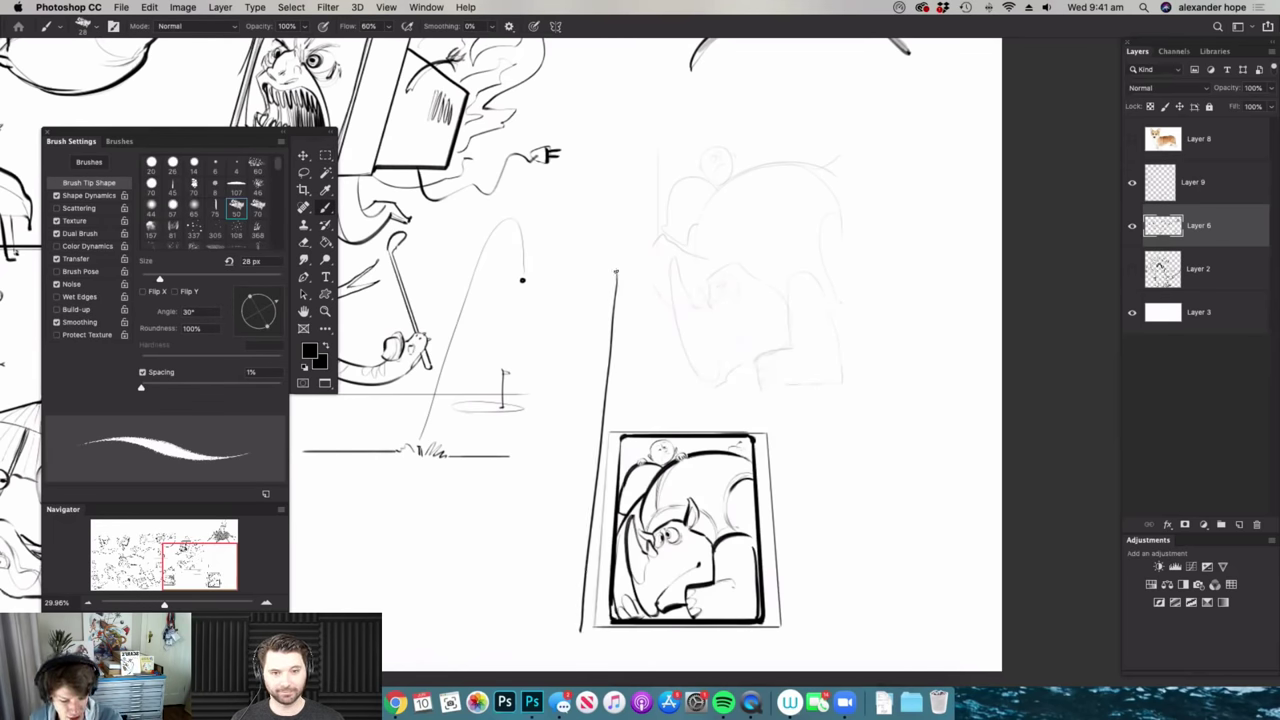
{"action": "mouse_move", "coordinate": [628, 262]}
{"action": "left_mouse_down"}
{"action": "mouse_move", "coordinate": [747, 267]}
{"action": "mouse_move", "coordinate": [784, 630]}
{"action": "left_mouse_up"}
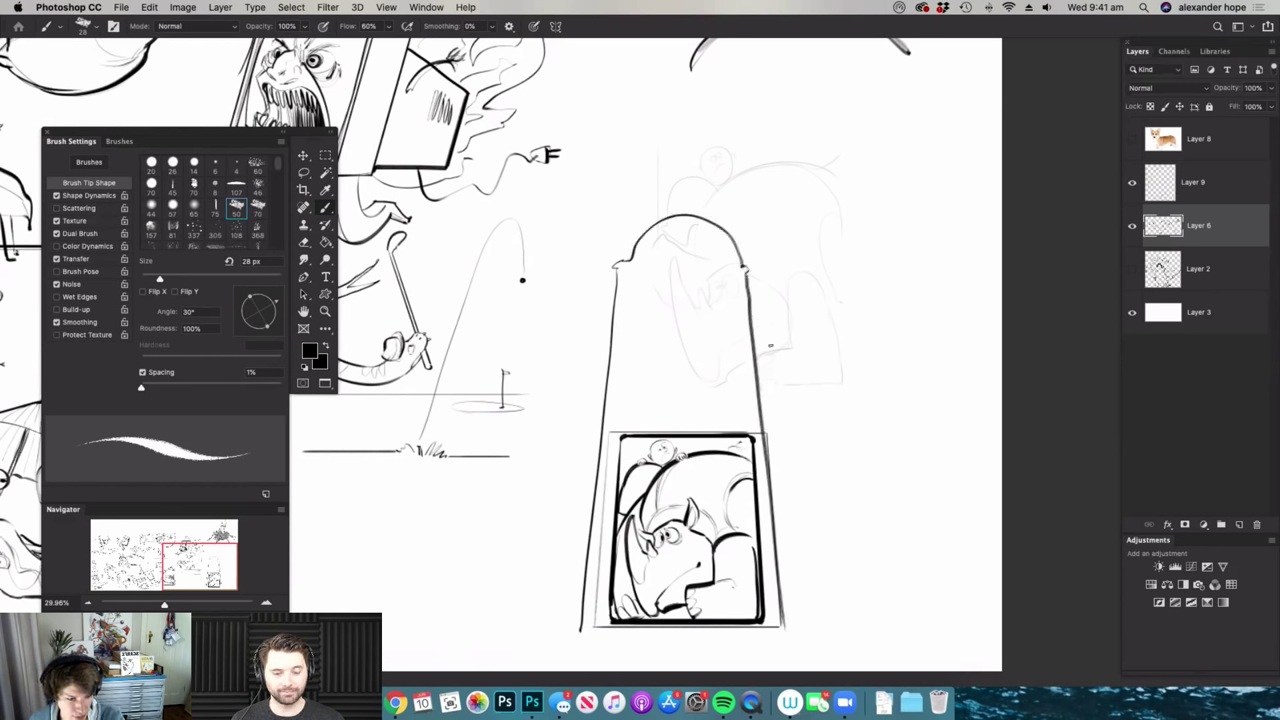
- Ink stepped building edges descending on both sides of the tower and enlarge the brush to 39 px
{"action": "left_click_drag", "start_coordinate": [818, 442], "coordinate": [845, 474]}
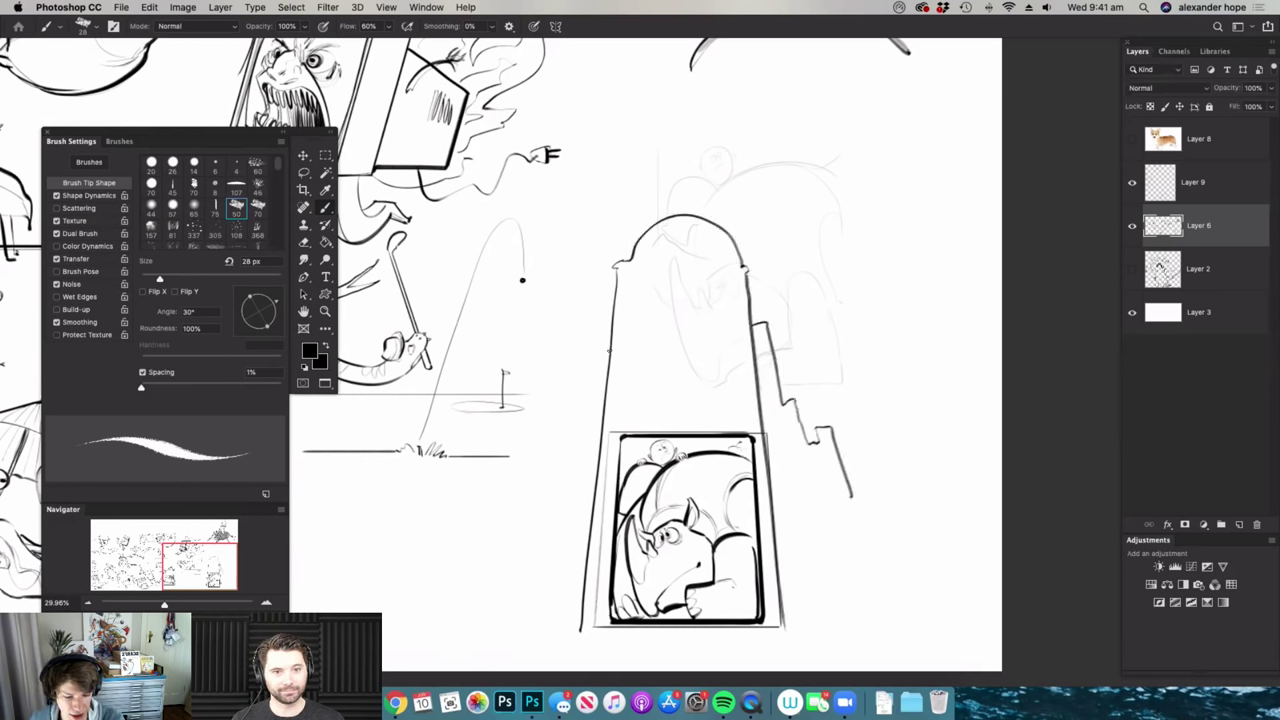
{"action": "right_click", "coordinate": [702, 359]}
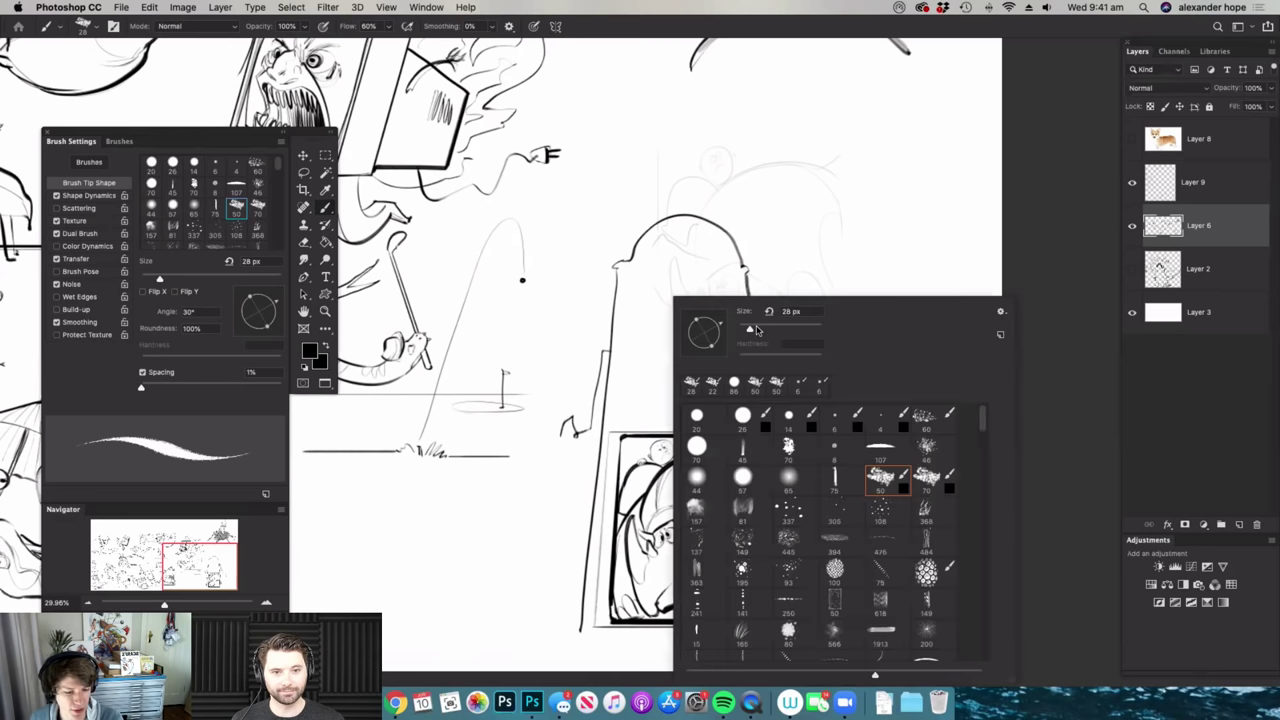
{"action": "left_click_drag", "start_coordinate": [754, 329], "coordinate": [760, 329]}
{"action": "left_click", "coordinate": [799, 271]}
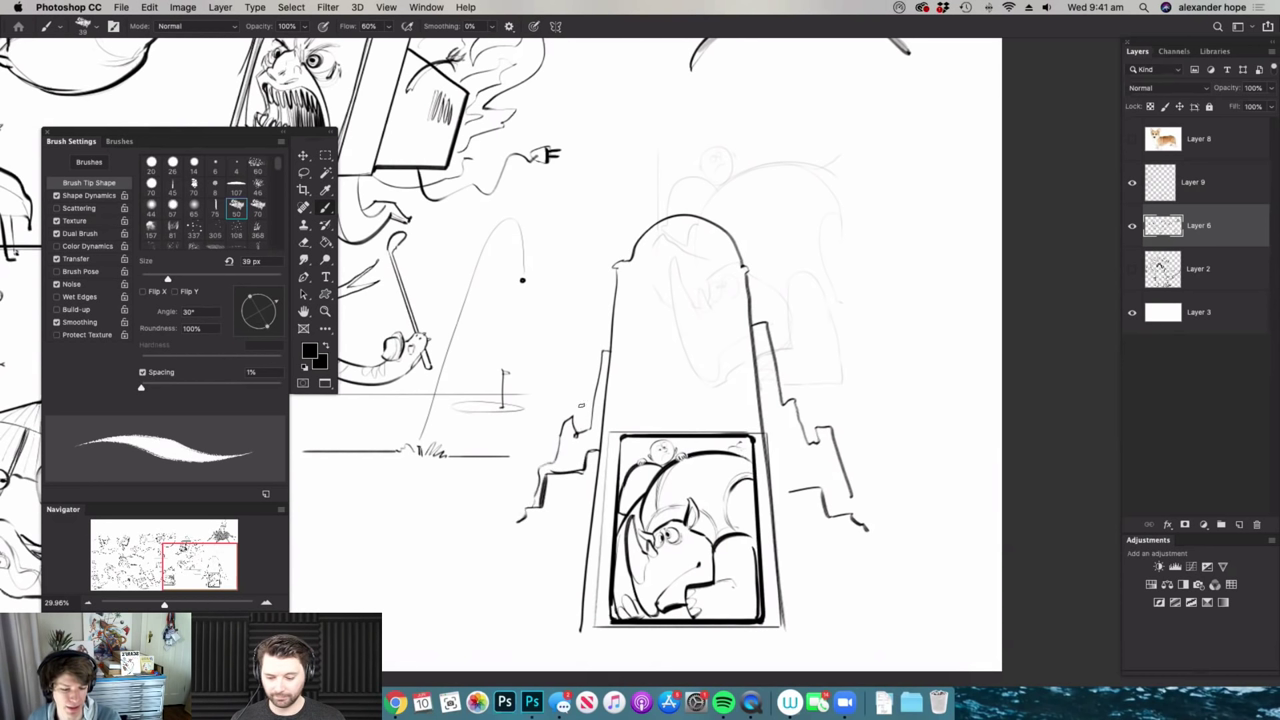
- Ink a double ledge beneath the tower's dome, add vertical ribs across the dome and cap it with a small finial
{"action": "left_click_drag", "start_coordinate": [616, 267], "coordinate": [744, 275]}
{"action": "key", "text": "super+space"}
{"action": "left_click_drag", "start_coordinate": [677, 220], "coordinate": [745, 220]}
{"action": "mouse_move", "coordinate": [613, 288]}
{"action": "left_mouse_down"}
{"action": "mouse_move", "coordinate": [660, 270]}
{"action": "mouse_move", "coordinate": [666, 291]}
{"action": "mouse_move", "coordinate": [724, 290]}
{"action": "left_mouse_up"}
{"action": "mouse_move", "coordinate": [736, 244]}
{"action": "left_mouse_down"}
{"action": "mouse_move", "coordinate": [744, 288]}
{"action": "mouse_move", "coordinate": [760, 288]}
{"action": "left_mouse_up"}
{"action": "left_click_drag", "start_coordinate": [684, 212], "coordinate": [686, 288]}
{"action": "mouse_move", "coordinate": [696, 212]}
{"action": "left_mouse_down"}
{"action": "mouse_move", "coordinate": [683, 254]}
{"action": "mouse_move", "coordinate": [668, 209]}
{"action": "mouse_move", "coordinate": [706, 214]}
{"action": "left_mouse_up"}
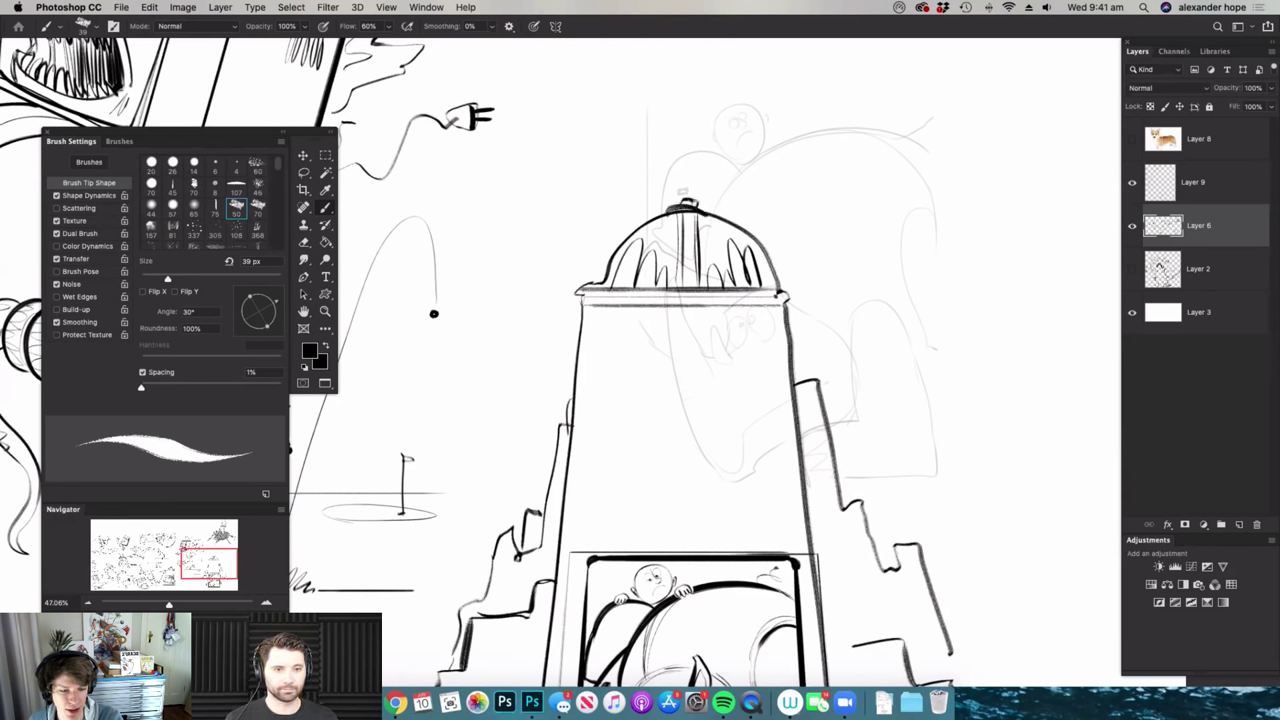
- Draw small windows on the upper tower and two tall window eyes with black pupils and angry brows above the rhino frame
{"action": "left_click_drag", "start_coordinate": [598, 330], "coordinate": [592, 327]}
{"action": "left_click_drag", "start_coordinate": [736, 331], "coordinate": [734, 333]}
{"action": "left_click_drag", "start_coordinate": [746, 341], "coordinate": [756, 346]}
{"action": "left_click_drag", "start_coordinate": [749, 432], "coordinate": [754, 528]}
{"action": "mouse_move", "coordinate": [709, 434]}
{"action": "left_mouse_down"}
{"action": "mouse_move", "coordinate": [709, 524]}
{"action": "mouse_move", "coordinate": [758, 536]}
{"action": "left_mouse_up"}
{"action": "mouse_move", "coordinate": [651, 430]}
{"action": "left_mouse_down"}
{"action": "mouse_move", "coordinate": [652, 534]}
{"action": "mouse_move", "coordinate": [634, 532]}
{"action": "left_mouse_up"}
{"action": "mouse_move", "coordinate": [604, 436]}
{"action": "left_mouse_down"}
{"action": "mouse_move", "coordinate": [598, 530]}
{"action": "mouse_move", "coordinate": [653, 432]}
{"action": "left_mouse_up"}
{"action": "left_click_drag", "start_coordinate": [643, 516], "coordinate": [714, 524]}
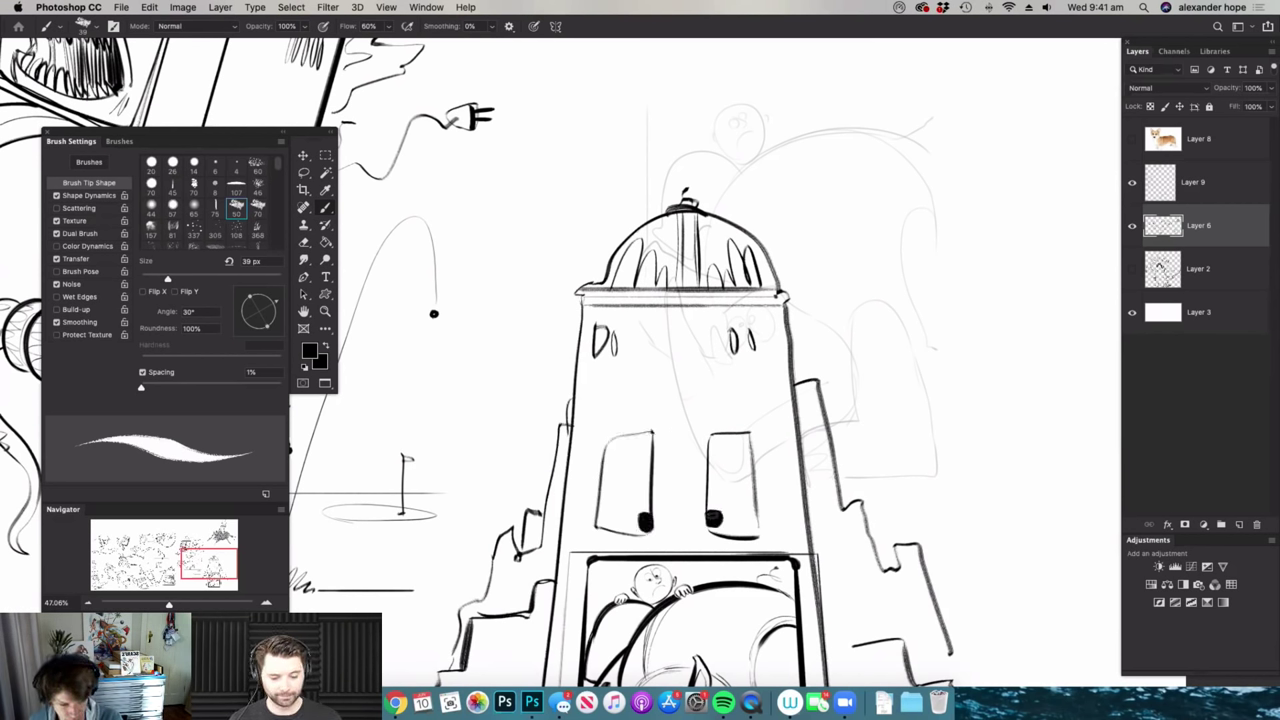
{"action": "left_click_drag", "start_coordinate": [621, 421], "coordinate": [652, 442]}
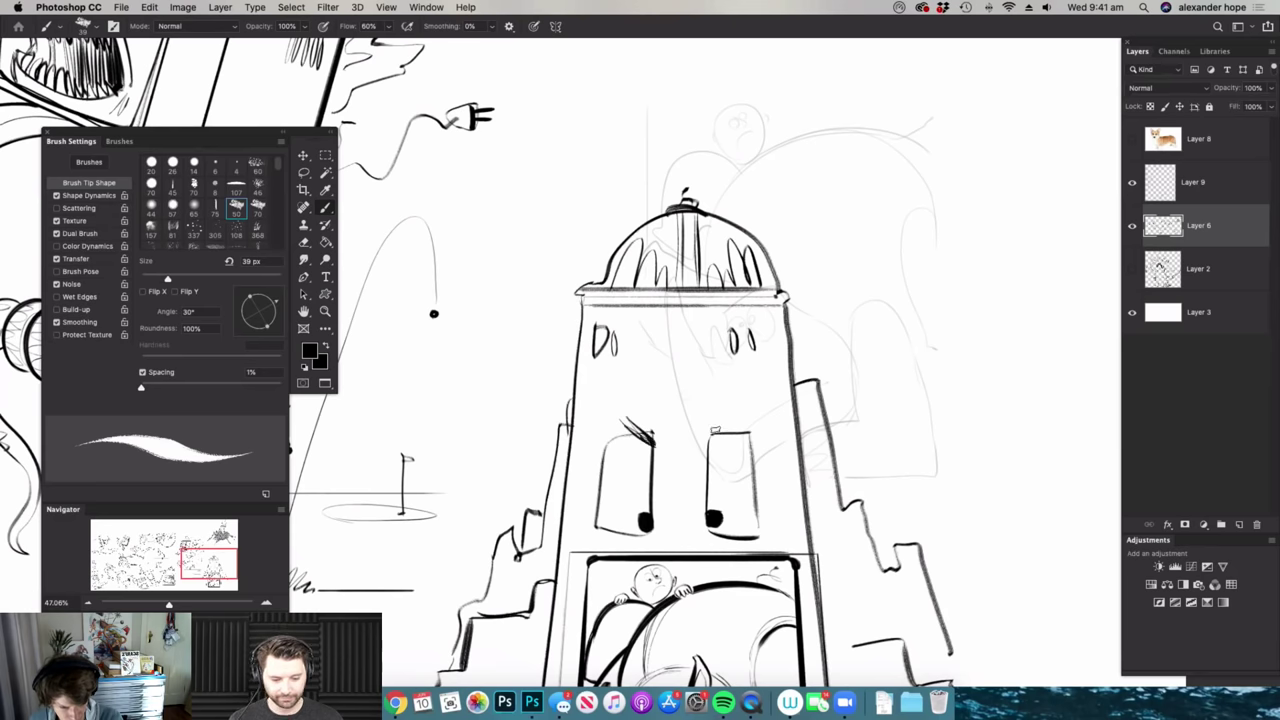
{"action": "mouse_move", "coordinate": [748, 380]}
{"action": "left_mouse_down"}
{"action": "mouse_move", "coordinate": [725, 376]}
{"action": "mouse_move", "coordinate": [708, 345]}
{"action": "mouse_move", "coordinate": [697, 258]}
{"action": "left_mouse_up"}
- Delete the faint rough sketch layer, Layer 9, and return to the brush over the tower
{"action": "scroll", "coordinate": [640, 360], "scroll_direction": "down", "scroll_amount": 2}
{"action": "left_click", "coordinate": [1190, 199]}
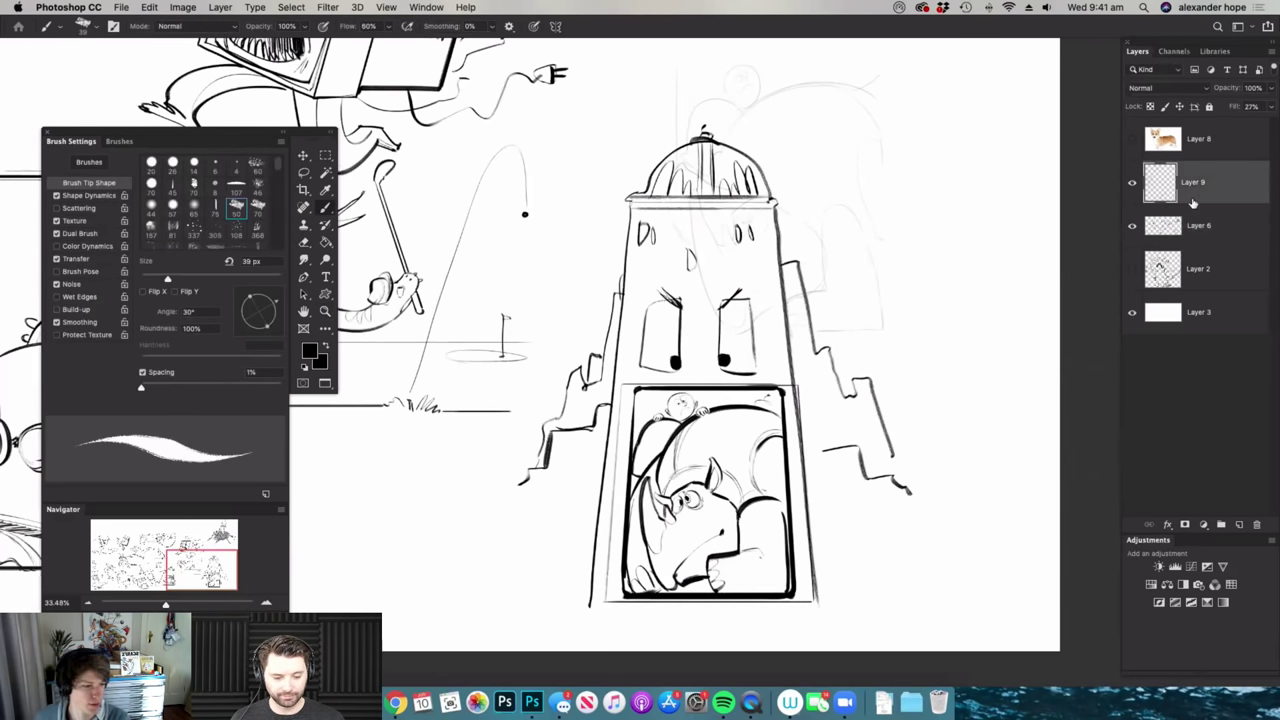
{"action": "key", "text": "Delete"}
{"action": "key", "text": "z"}
{"action": "scroll", "coordinate": [815, 537], "scroll_direction": "up", "scroll_amount": 2}
{"action": "key", "text": "b"}
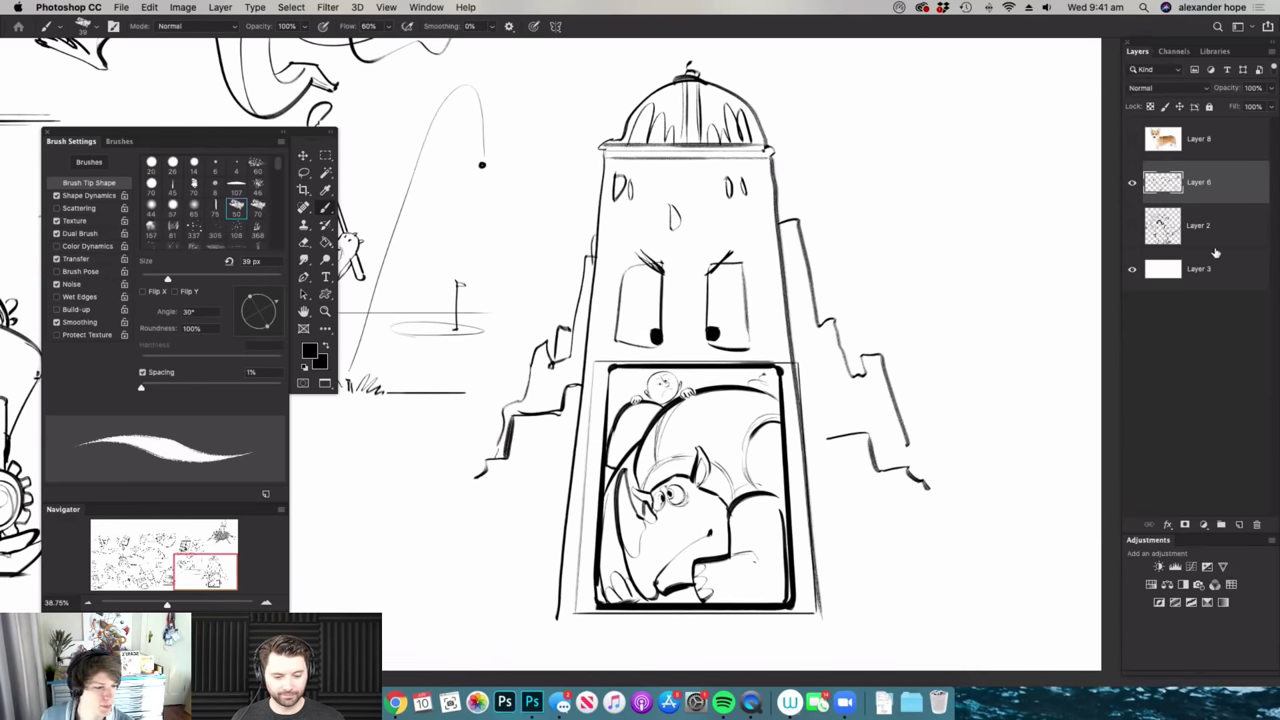
- Create a new layer between Layer 6 and Layer 2, and set up a 70 px textured brush in mid grey
{"action": "left_click", "coordinate": [1196, 240]}
{"action": "left_click", "coordinate": [1239, 524]}
{"action": "right_click", "coordinate": [739, 448]}
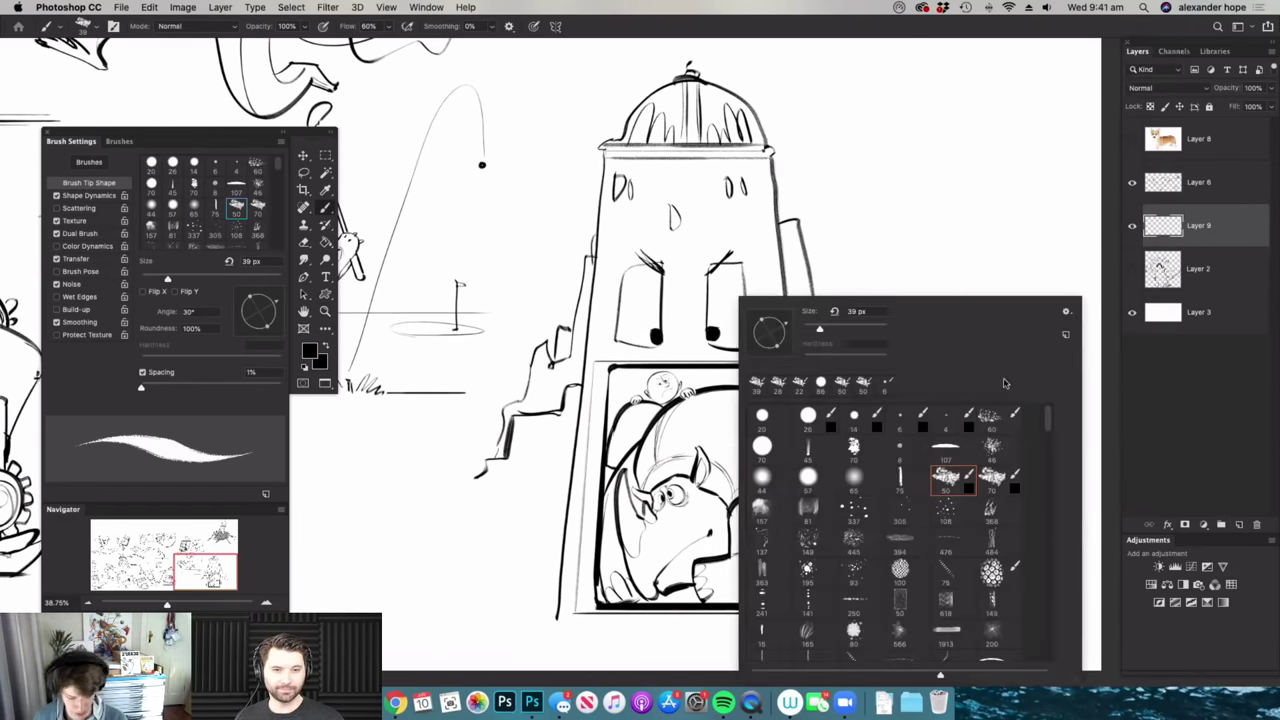
{"action": "left_click", "coordinate": [856, 449]}
{"action": "left_click", "coordinate": [807, 271]}
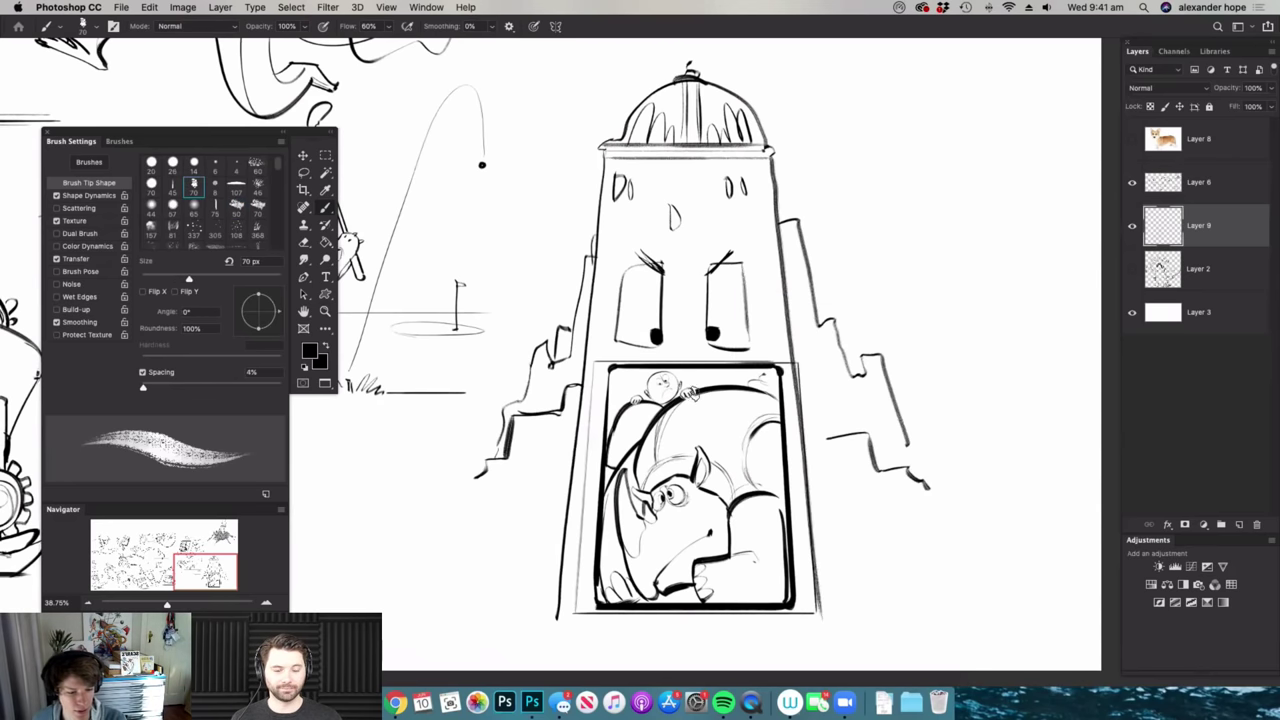
{"action": "key", "text": "n"}
{"action": "left_click", "coordinate": [710, 423]}
{"action": "left_click", "coordinate": [1011, 346]}
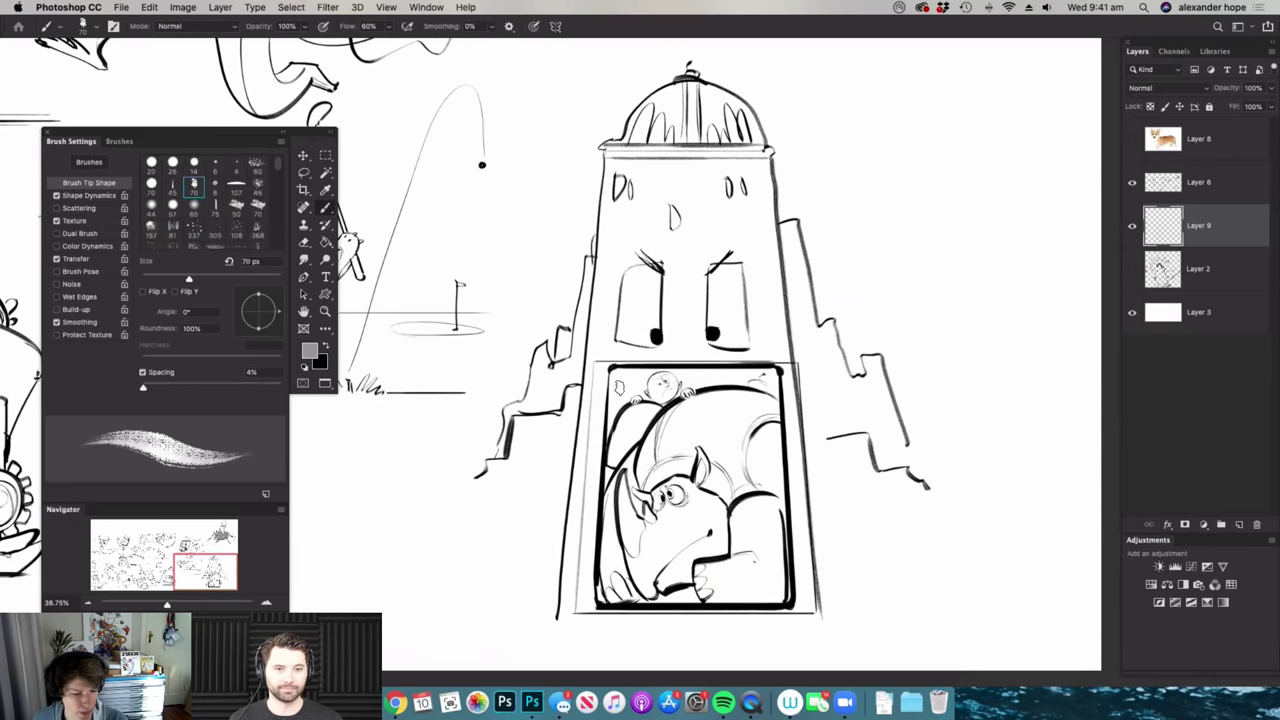
- Paint the background gaps inside the frame grey, around the small head, beneath the rhino's jaw and along the side edges
{"action": "mouse_move", "coordinate": [613, 435]}
{"action": "left_mouse_down"}
{"action": "mouse_move", "coordinate": [614, 372]}
{"action": "mouse_move", "coordinate": [625, 410]}
{"action": "left_mouse_up"}
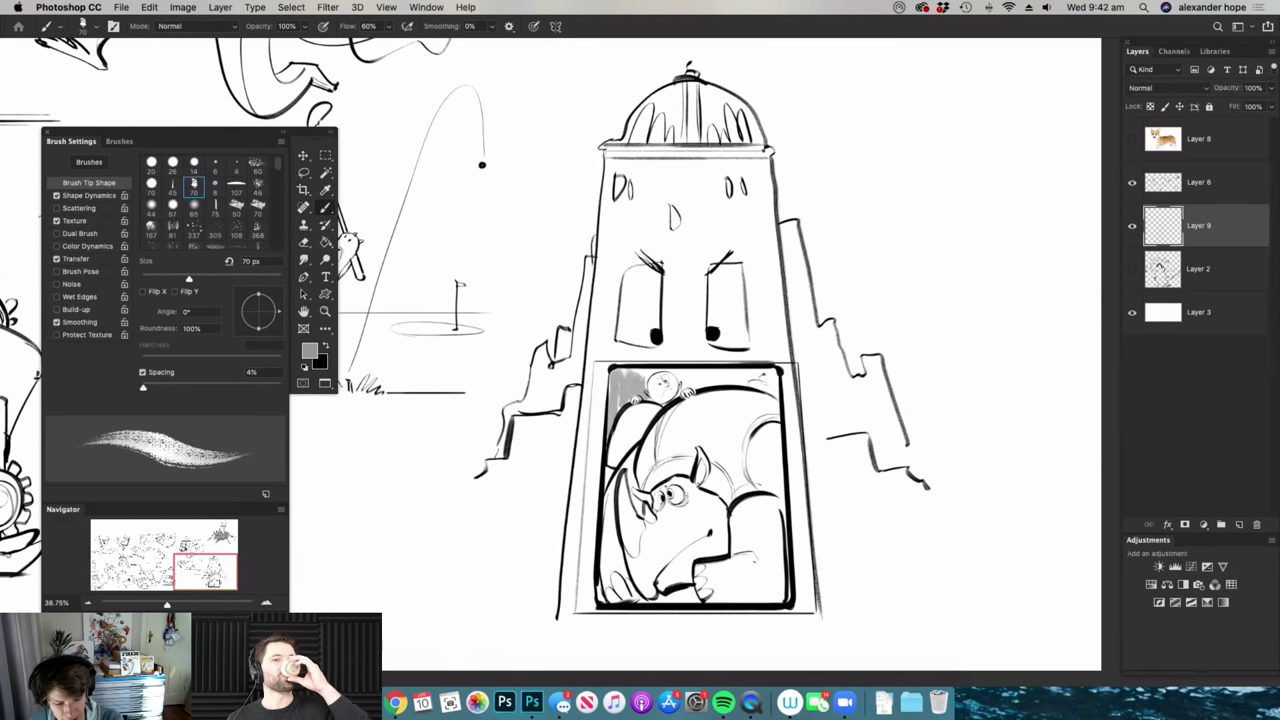
{"action": "mouse_move", "coordinate": [647, 384]}
{"action": "left_mouse_down"}
{"action": "mouse_move", "coordinate": [664, 368]}
{"action": "mouse_move", "coordinate": [742, 379]}
{"action": "left_mouse_up"}
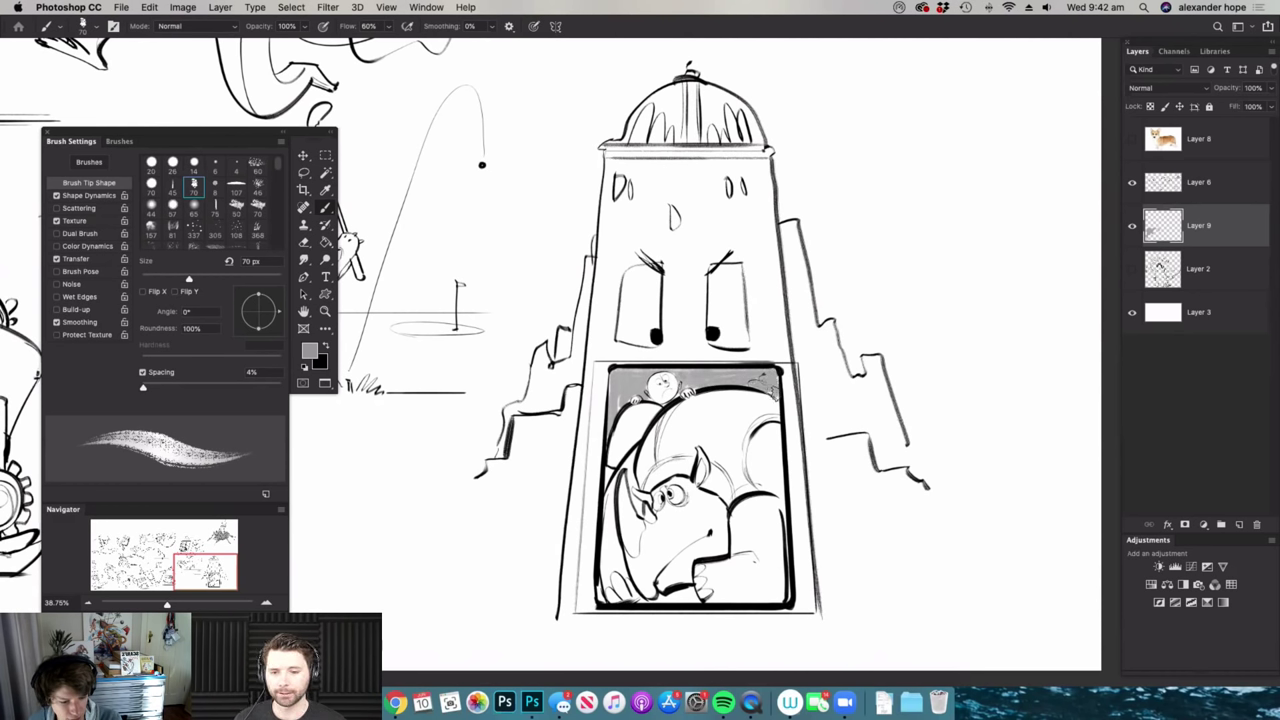
{"action": "left_click_drag", "start_coordinate": [648, 600], "coordinate": [690, 597]}
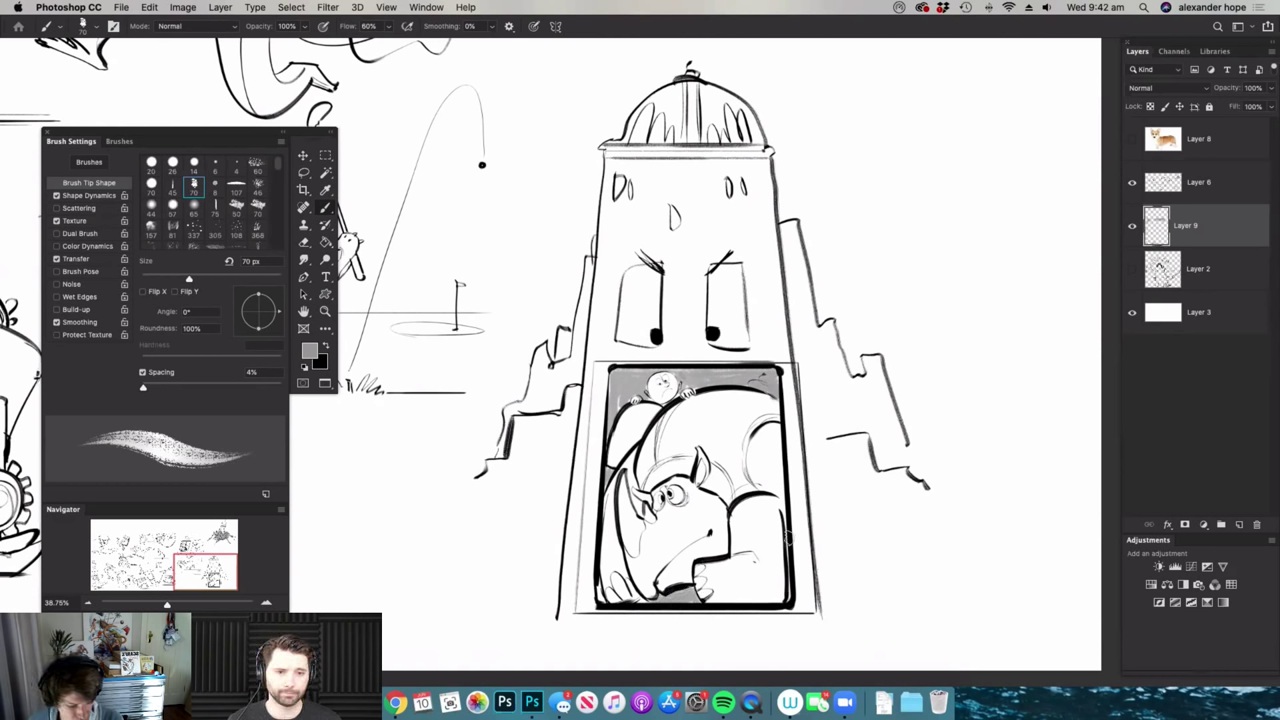
{"action": "left_click_drag", "start_coordinate": [782, 392], "coordinate": [786, 600]}
{"action": "key", "text": "super+z"}
{"action": "left_click_drag", "start_coordinate": [779, 400], "coordinate": [785, 518]}
{"action": "left_click_drag", "start_coordinate": [784, 456], "coordinate": [784, 578]}
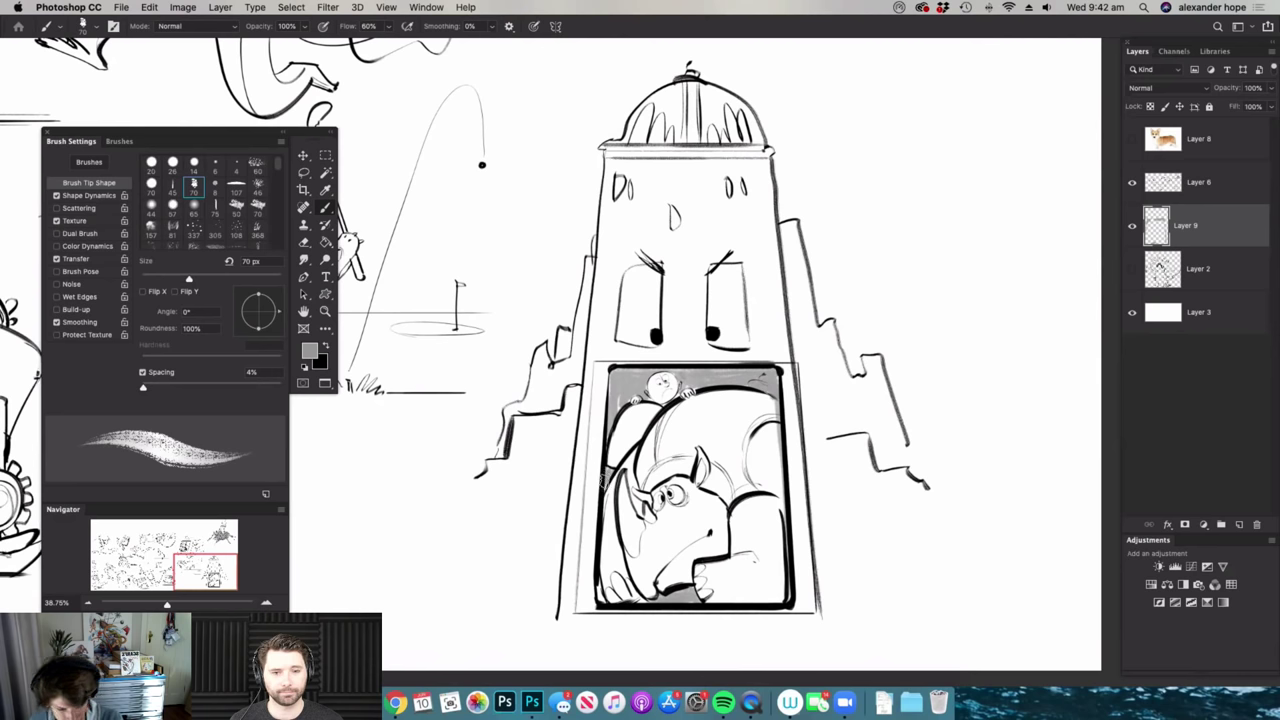
{"action": "left_click_drag", "start_coordinate": [598, 579], "coordinate": [600, 598]}
- Shade the rhino's back, horn, face and leg with diagonal grey hatching
{"action": "key", "text": "super+space"}
{"action": "mouse_move", "coordinate": [728, 510]}
{"action": "left_mouse_down"}
{"action": "mouse_move", "coordinate": [618, 510]}
{"action": "mouse_move", "coordinate": [665, 512]}
{"action": "mouse_move", "coordinate": [634, 510]}
{"action": "mouse_move", "coordinate": [720, 490]}
{"action": "mouse_move", "coordinate": [748, 415]}
{"action": "mouse_move", "coordinate": [800, 500]}
{"action": "mouse_move", "coordinate": [793, 577]}
{"action": "mouse_move", "coordinate": [767, 570]}
{"action": "left_mouse_up"}
{"action": "key", "text": "super+space"}
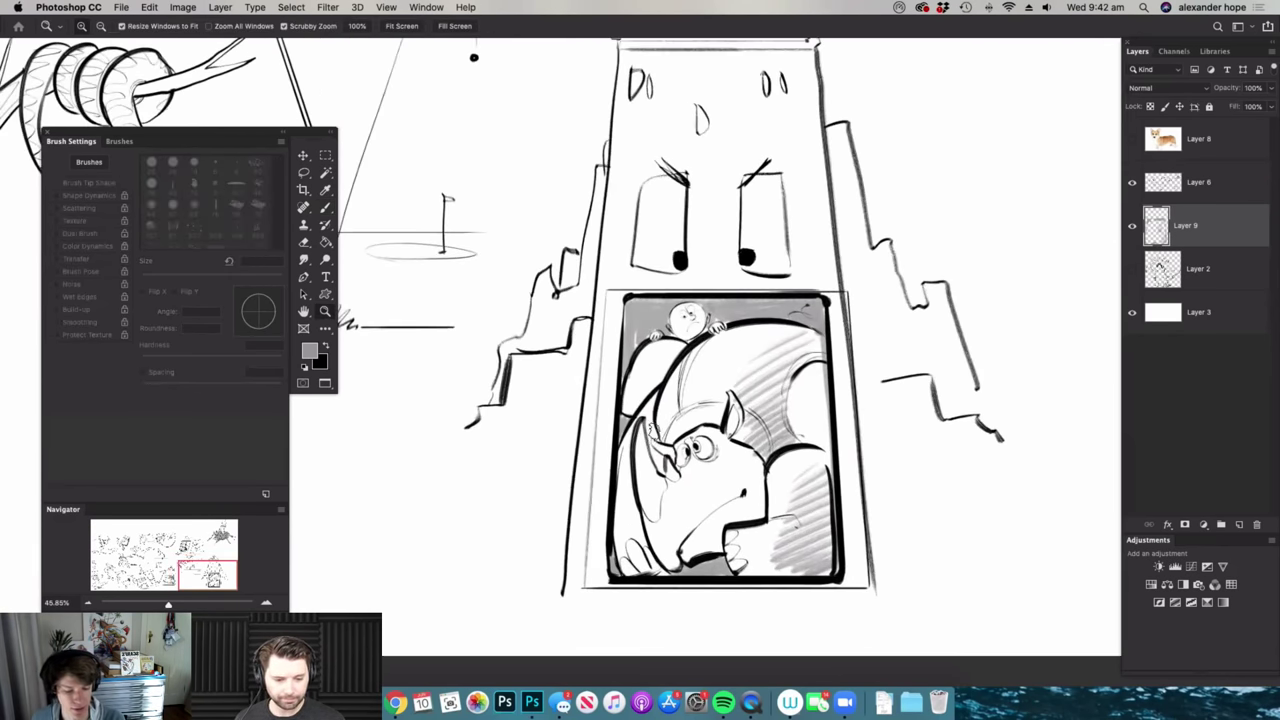
{"action": "left_click_drag", "start_coordinate": [660, 440], "coordinate": [658, 476]}
{"action": "mouse_move", "coordinate": [746, 438]}
{"action": "left_mouse_down"}
{"action": "mouse_move", "coordinate": [756, 518]}
{"action": "mouse_move", "coordinate": [680, 564]}
{"action": "mouse_move", "coordinate": [730, 524]}
{"action": "mouse_move", "coordinate": [712, 554]}
{"action": "left_mouse_up"}
{"action": "key", "text": "z"}
{"action": "mouse_move", "coordinate": [746, 500]}
{"action": "left_mouse_down"}
{"action": "mouse_move", "coordinate": [640, 408]}
{"action": "mouse_move", "coordinate": [684, 414]}
{"action": "mouse_move", "coordinate": [646, 410]}
{"action": "left_mouse_up"}
{"action": "key", "text": "b"}
- Merge the line art on Layer 6 down into the grey shading on Layer 9
{"action": "key", "text": "z"}
{"action": "left_click_drag", "start_coordinate": [698, 514], "coordinate": [683, 520]}
{"action": "left_click_drag", "start_coordinate": [716, 476], "coordinate": [605, 480]}
{"action": "key", "text": "b"}
{"action": "key", "text": "z"}
{"action": "mouse_move", "coordinate": [735, 378]}
{"action": "left_mouse_down"}
{"action": "mouse_move", "coordinate": [812, 384]}
{"action": "mouse_move", "coordinate": [756, 399]}
{"action": "mouse_move", "coordinate": [680, 382]}
{"action": "left_mouse_up"}
{"action": "key", "text": "b"}
{"action": "key", "text": "z"}
{"action": "key", "text": "b"}
{"action": "left_click", "coordinate": [1190, 183]}
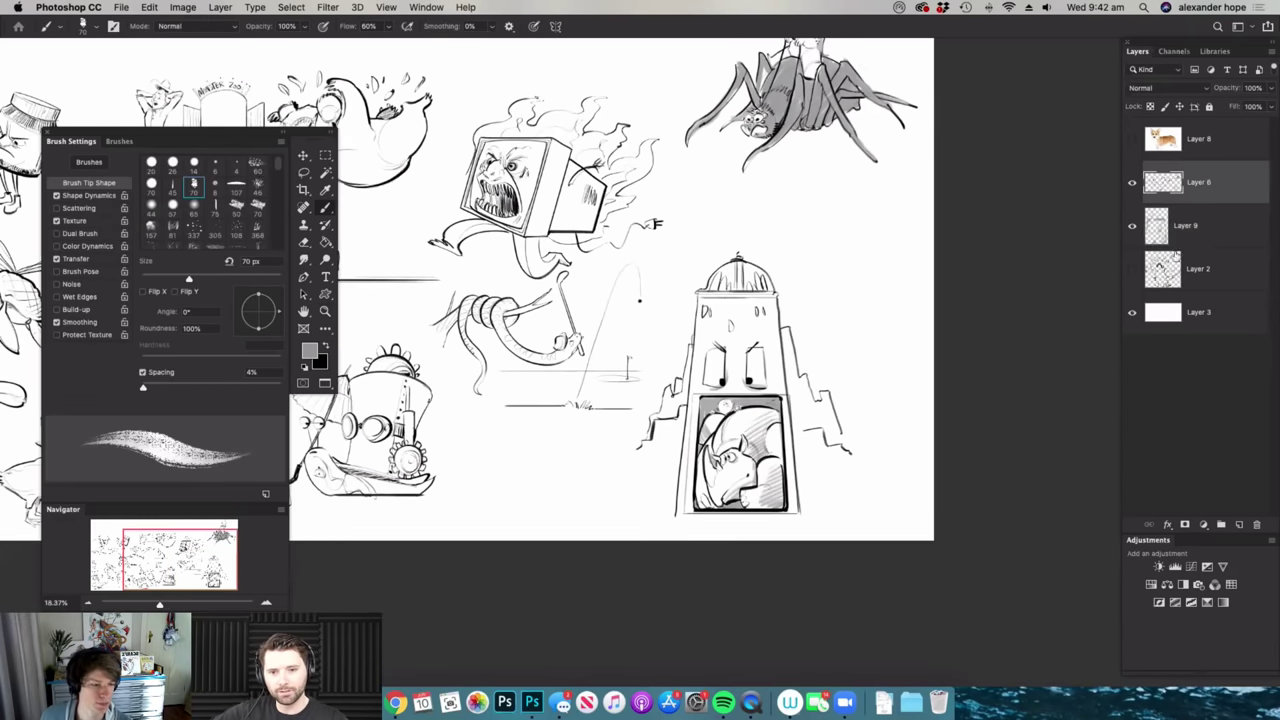
{"action": "key", "text": "super+e"}
- Review the whole sheet of sketches and check how the tower sits beside its neighbours
{"action": "key", "text": "z"}
{"action": "left_click_drag", "start_coordinate": [783, 414], "coordinate": [714, 414]}
{"action": "key", "text": "b"}
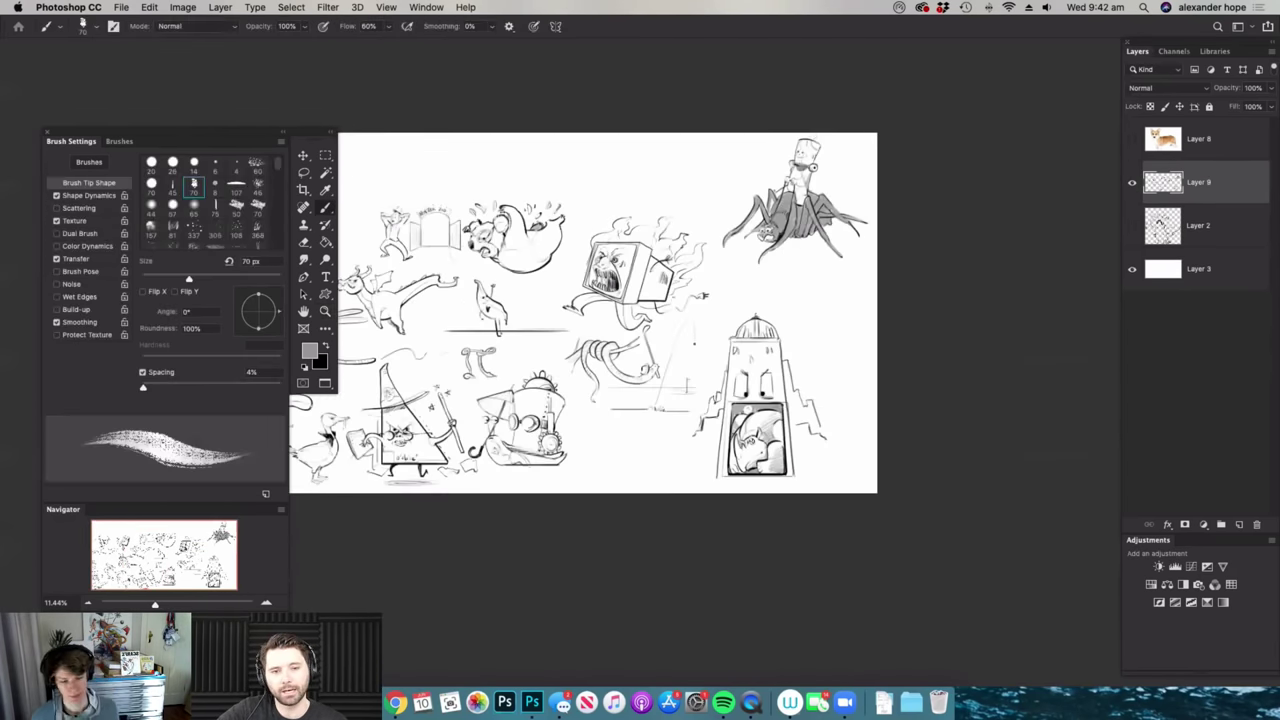
{"action": "key", "text": "z"}
{"action": "mouse_move", "coordinate": [840, 374]}
{"action": "left_mouse_down"}
{"action": "mouse_move", "coordinate": [745, 379]}
{"action": "mouse_move", "coordinate": [808, 368]}
{"action": "left_mouse_up"}
{"action": "key", "text": "b"}
{"action": "key", "text": "z"}
{"action": "key", "text": "b"}
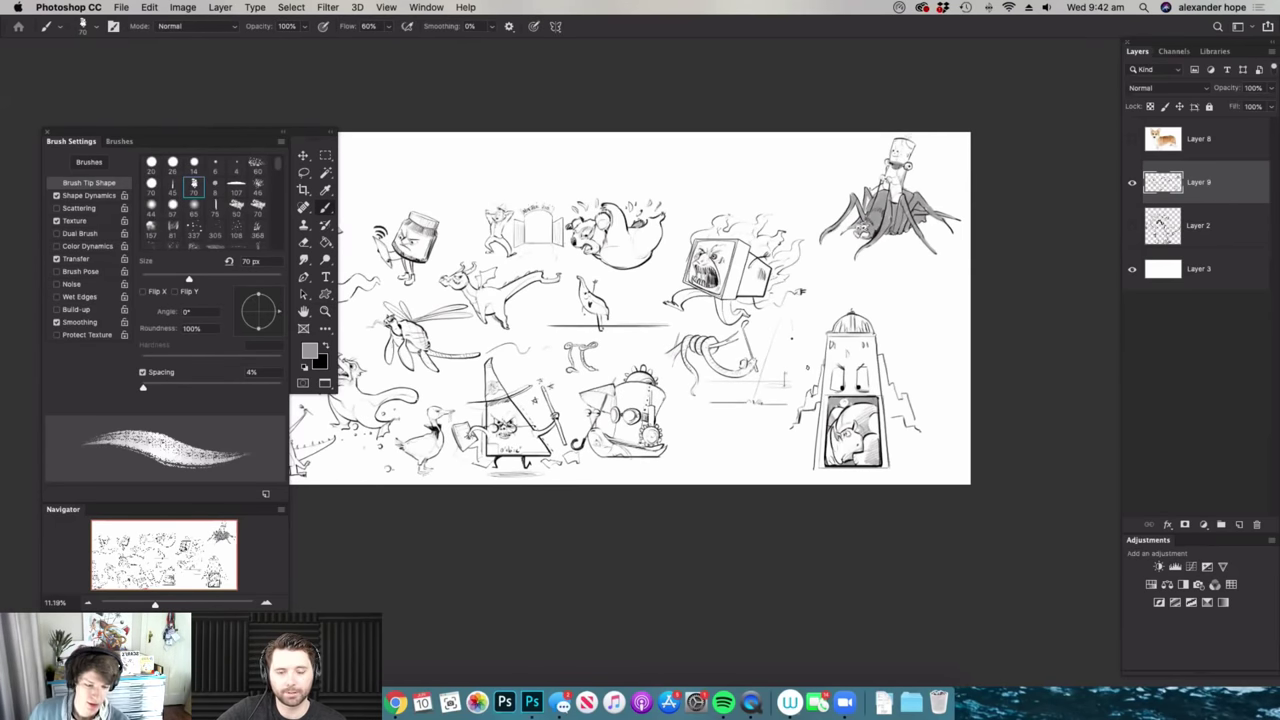
{"action": "key", "text": "ctrl+space"}
{"action": "left_click_drag", "start_coordinate": [902, 399], "coordinate": [960, 400]}
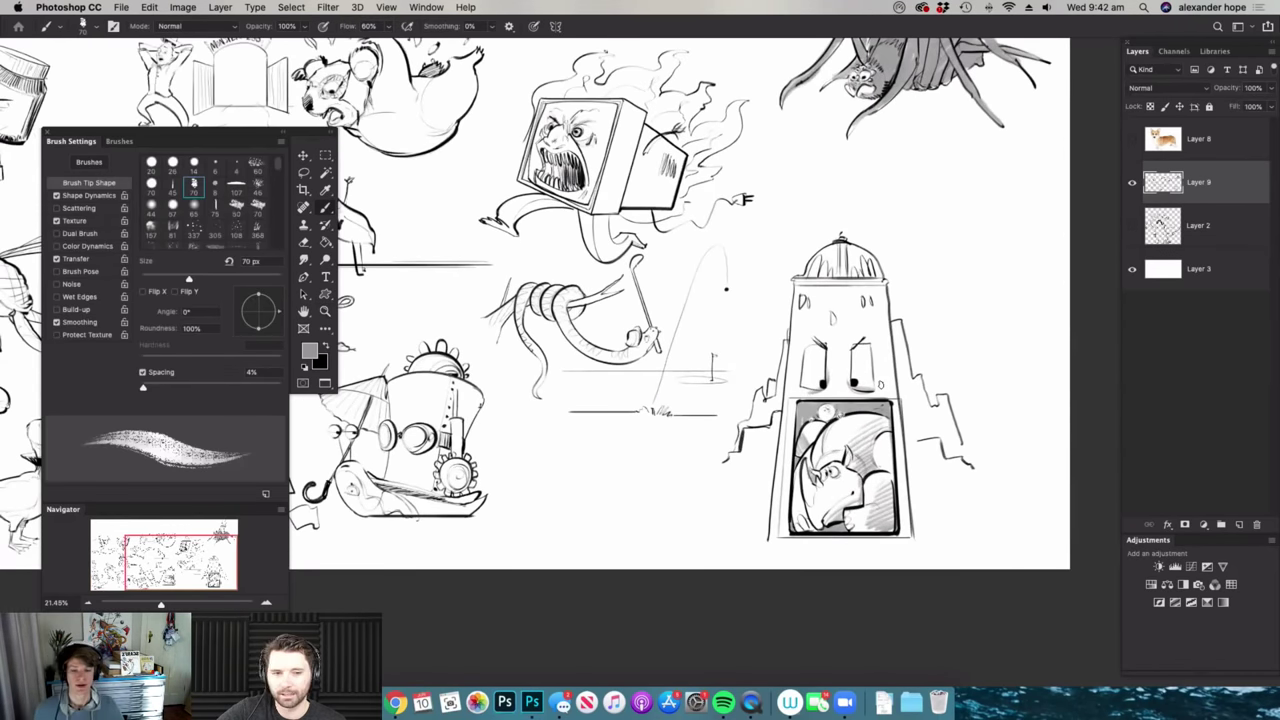
{"action": "key", "text": "space"}
{"action": "left_click_drag", "start_coordinate": [828, 416], "coordinate": [868, 468]}
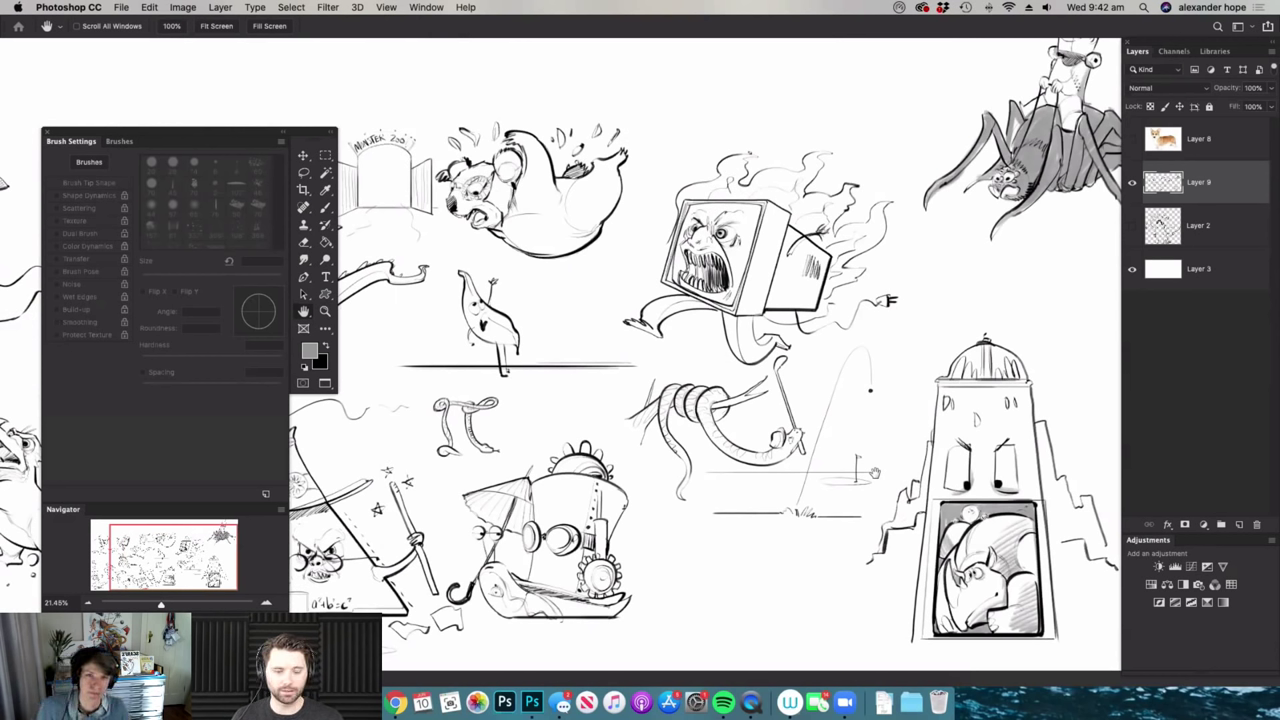
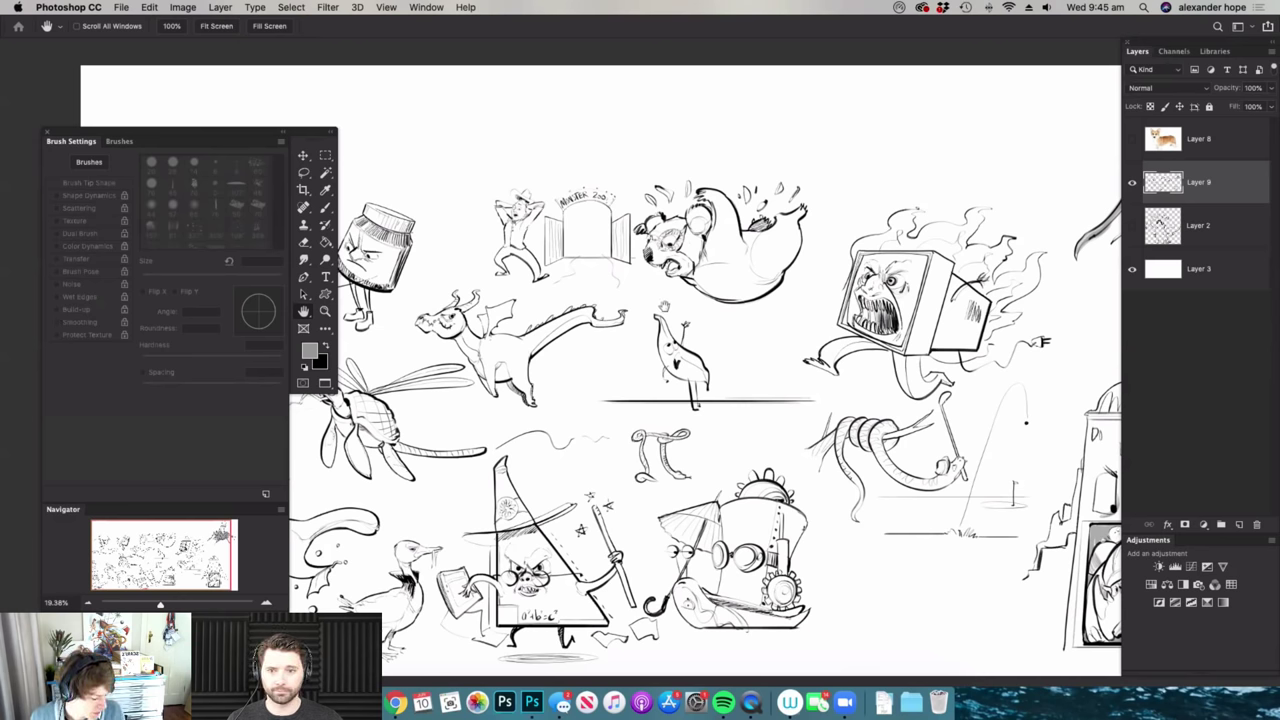
- Examine the monster sketches across the canvas, from the zoo gate and bear to the burning television and tower
{"action": "scroll", "coordinate": [671, 300], "scroll_direction": "down", "scroll_amount": 3}
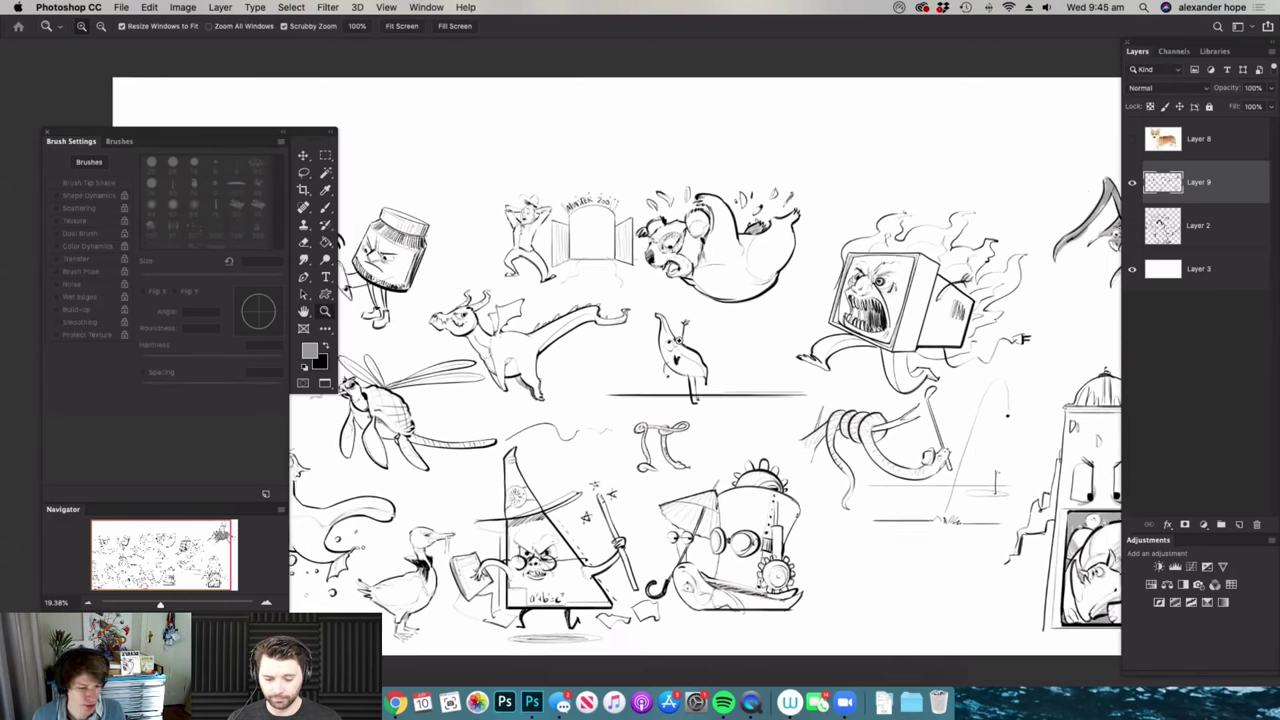
{"action": "scroll", "coordinate": [605, 375], "scroll_direction": "up", "scroll_amount": 2}
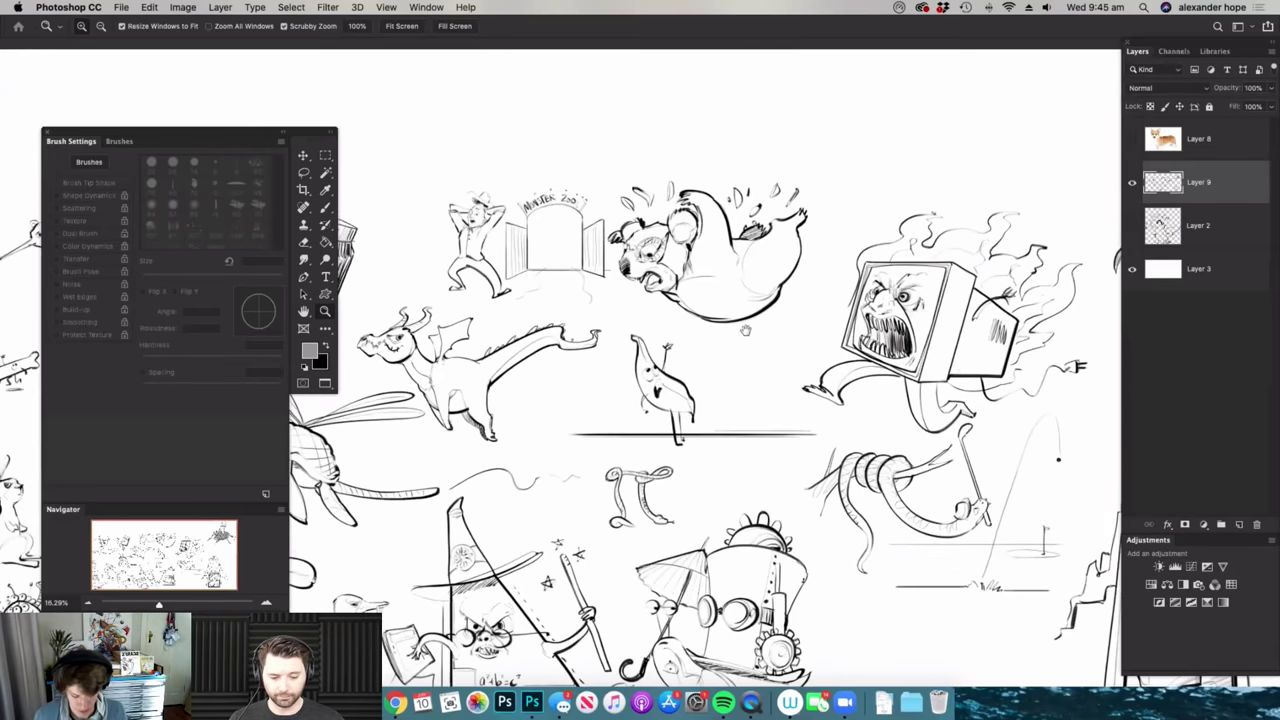
{"action": "scroll", "coordinate": [605, 375], "scroll_direction": "right", "scroll_amount": 10}
{"action": "scroll", "coordinate": [600, 360], "scroll_direction": "down", "scroll_amount": 2}
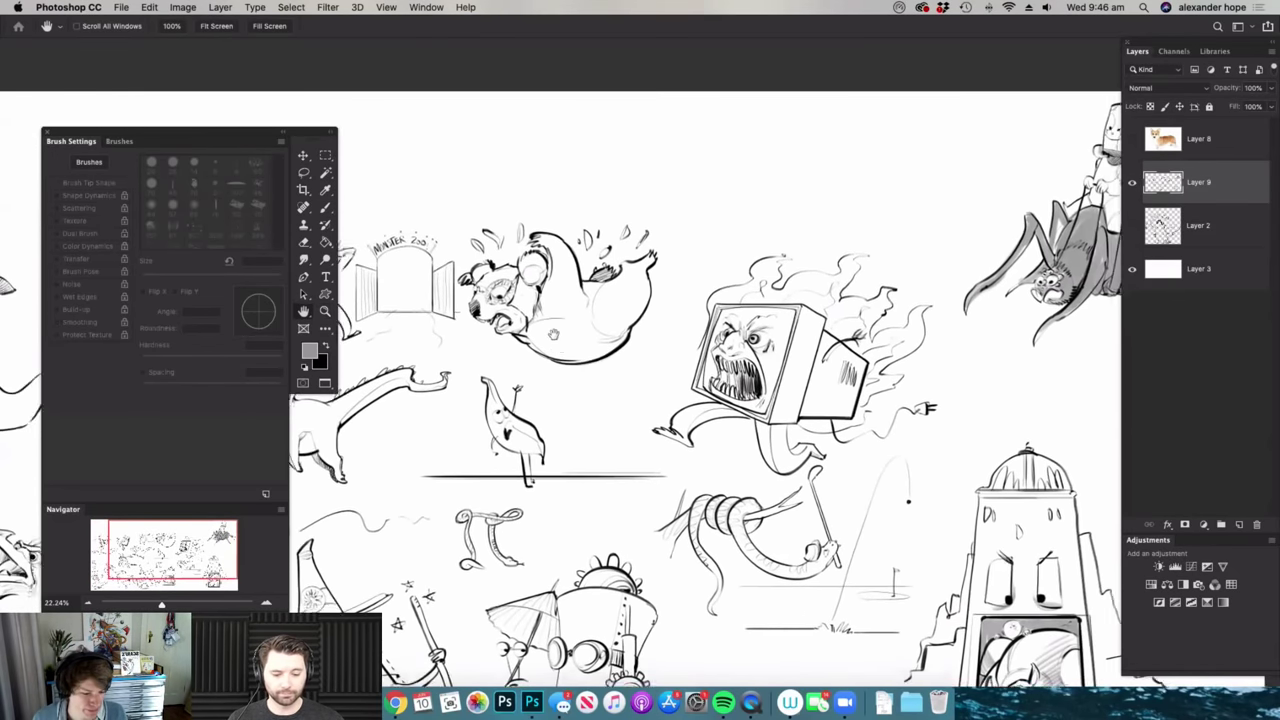
{"action": "scroll", "coordinate": [605, 375], "scroll_direction": "right", "scroll_amount": 3}
{"action": "scroll", "coordinate": [605, 375], "scroll_direction": "down", "scroll_amount": 1}
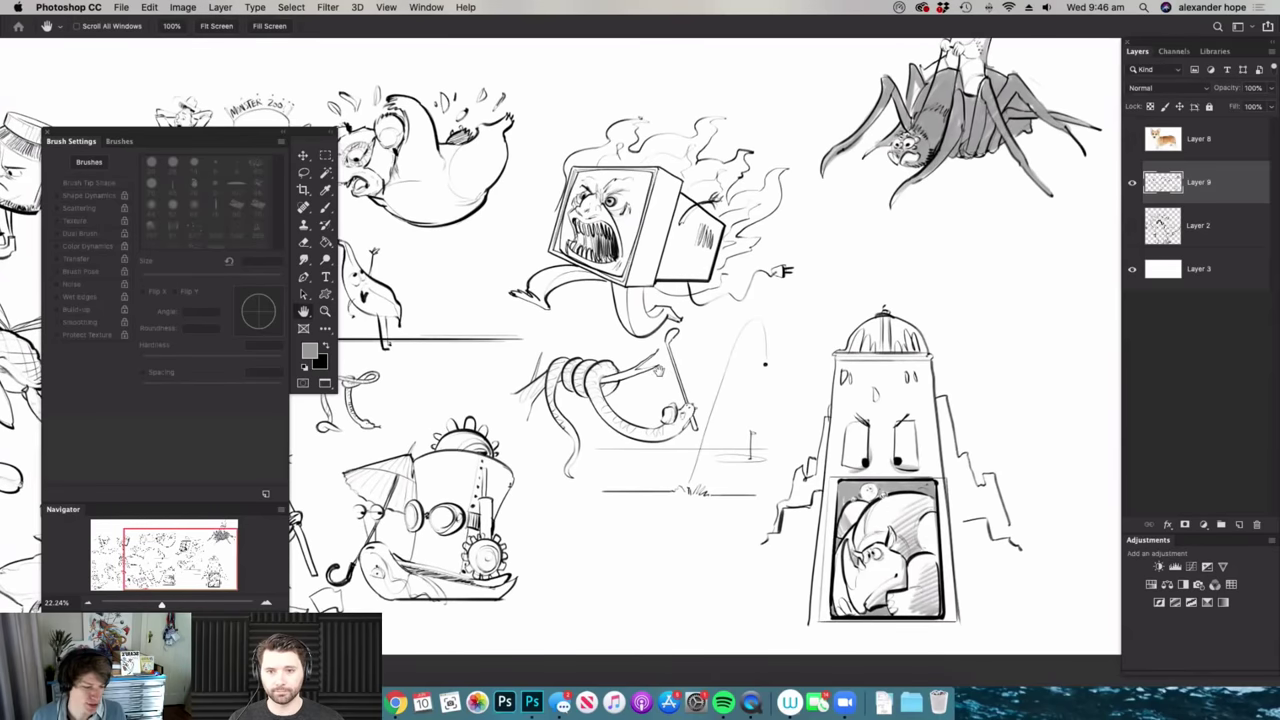
{"action": "scroll", "coordinate": [695, 346], "scroll_direction": "left", "scroll_amount": 5}
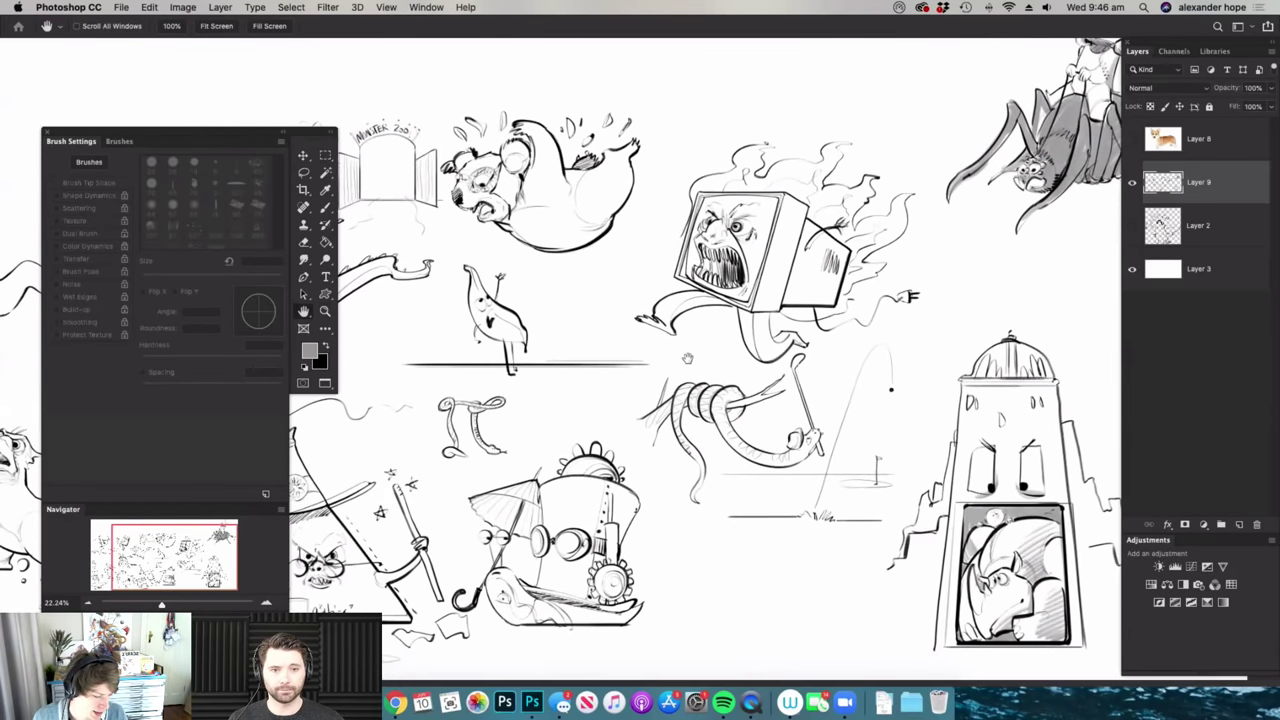
{"action": "key", "text": "z"}
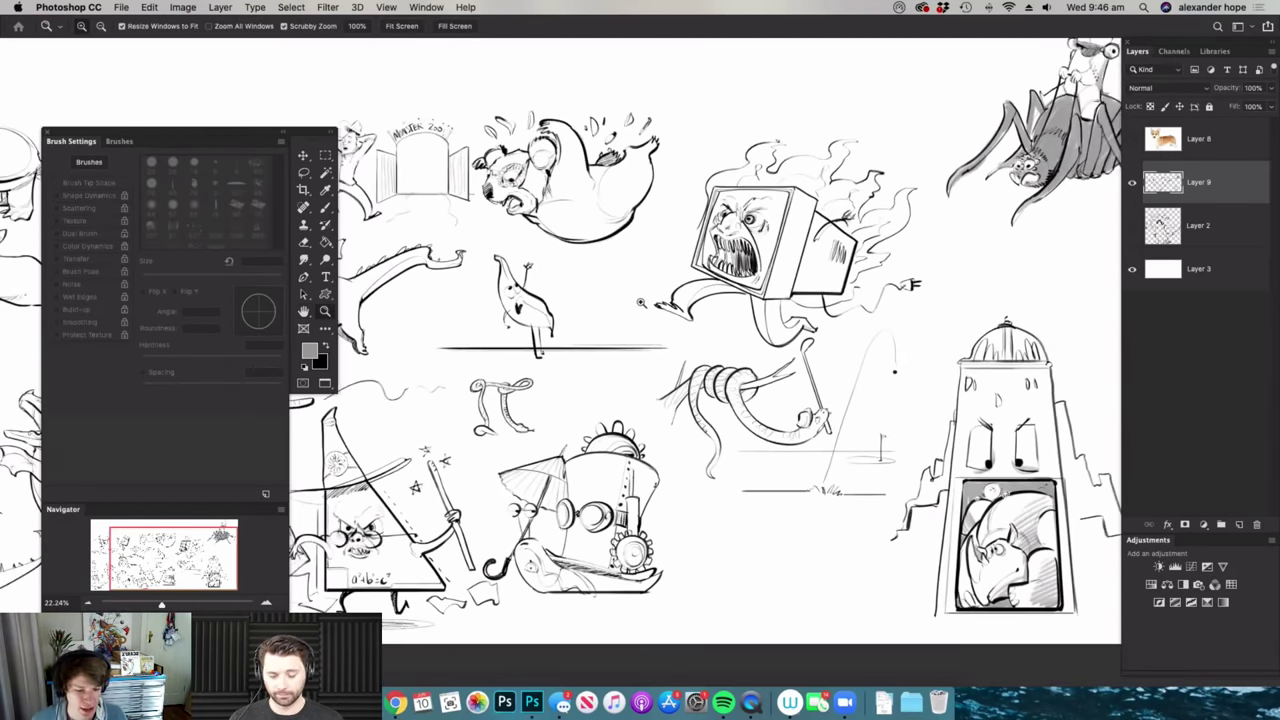
{"action": "left_click", "coordinate": [640, 271], "text": "alt"}
{"action": "key", "text": "h"}
{"action": "scroll", "coordinate": [619, 259], "scroll_direction": "up", "scroll_amount": 3}
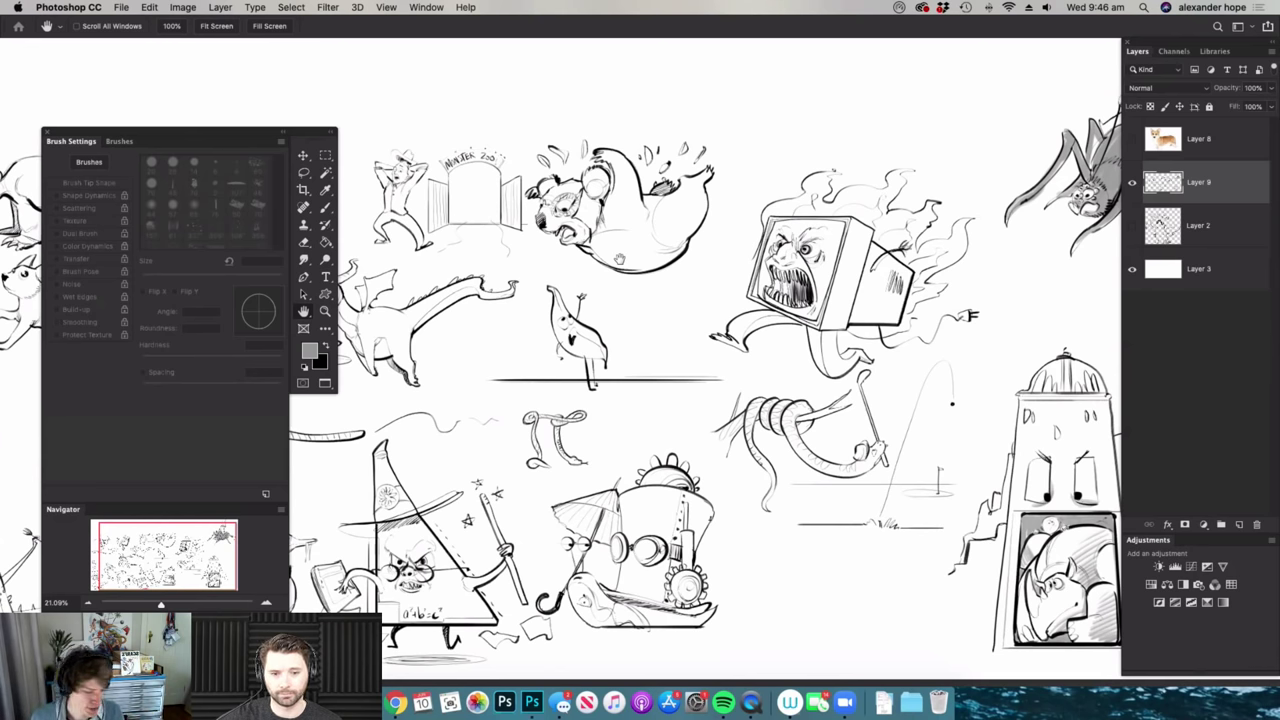
- Inspect the empty canvas area between the spider and the tower
{"action": "key", "text": "z"}
{"action": "left_click_drag", "start_coordinate": [713, 422], "coordinate": [796, 330]}
{"action": "key", "text": "h"}
{"action": "key", "text": "z"}
{"action": "scroll", "coordinate": [795, 330], "scroll_direction": "up", "scroll_amount": 5}
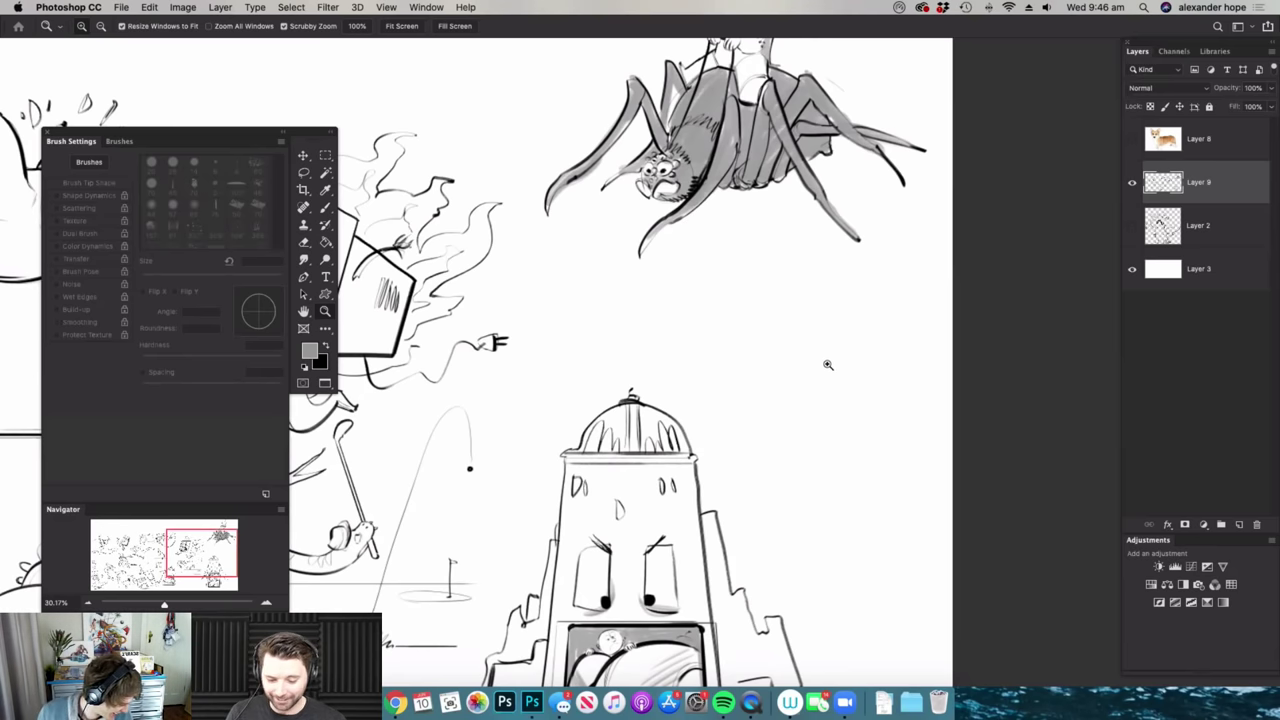
{"action": "key", "text": "space"}
{"action": "left_click_drag", "start_coordinate": [846, 357], "coordinate": [814, 346]}
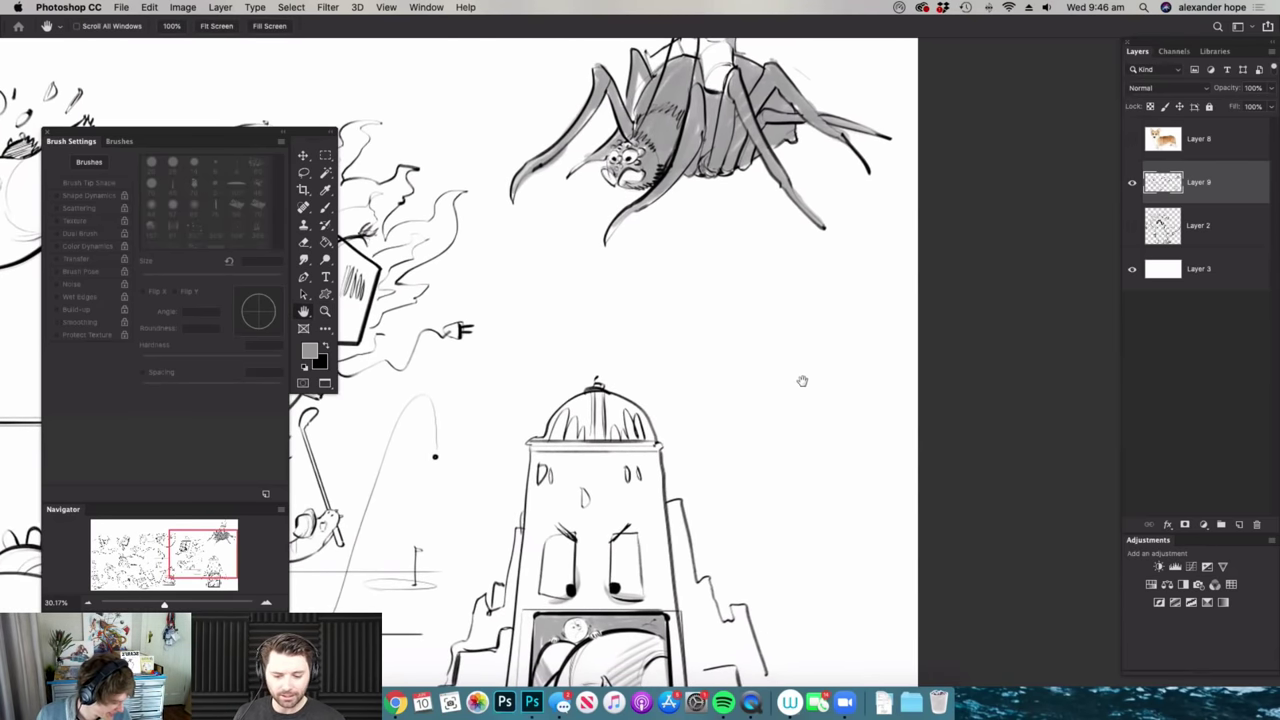
{"action": "scroll", "coordinate": [891, 357], "scroll_direction": "left", "scroll_amount": 5}
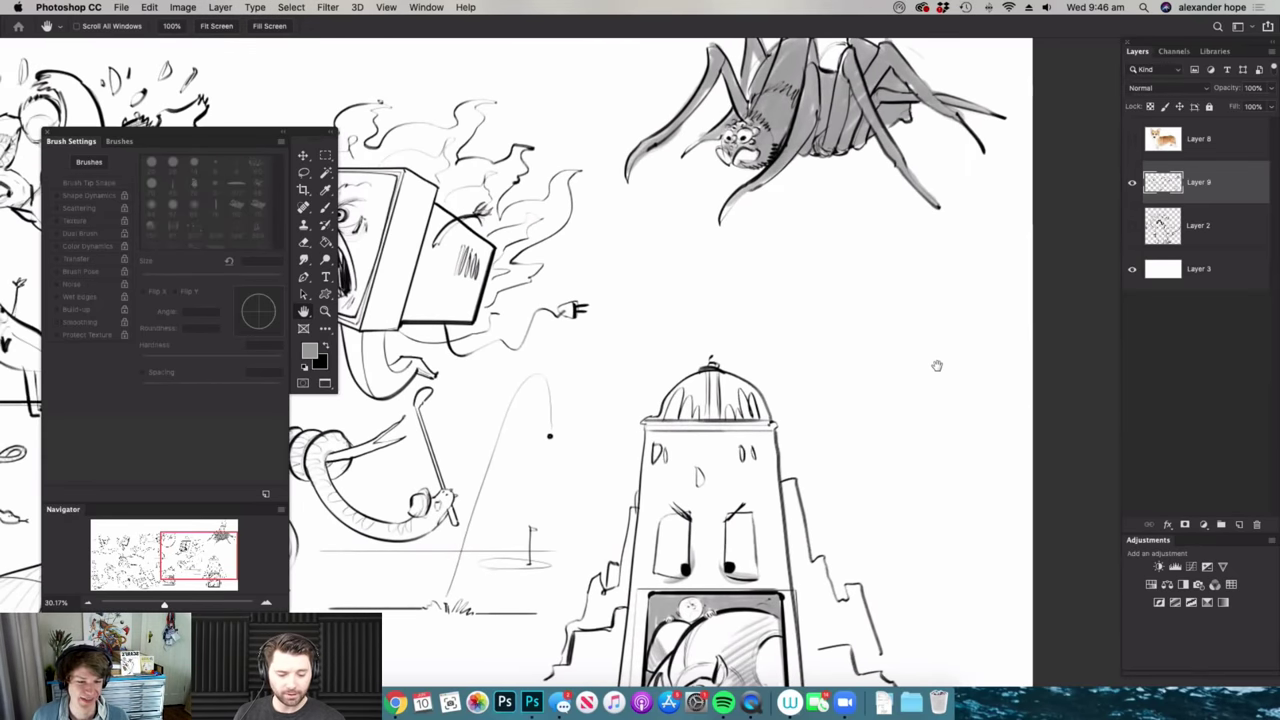
- Examine the sketches from the spider and burning television across to the bear, zoo gate and panicking cowboy
{"action": "key", "text": "super+space"}
{"action": "mouse_move", "coordinate": [788, 366]}
{"action": "left_mouse_down"}
{"action": "mouse_move", "coordinate": [920, 364]}
{"action": "mouse_move", "coordinate": [766, 320]}
{"action": "mouse_move", "coordinate": [506, 74]}
{"action": "left_mouse_up"}
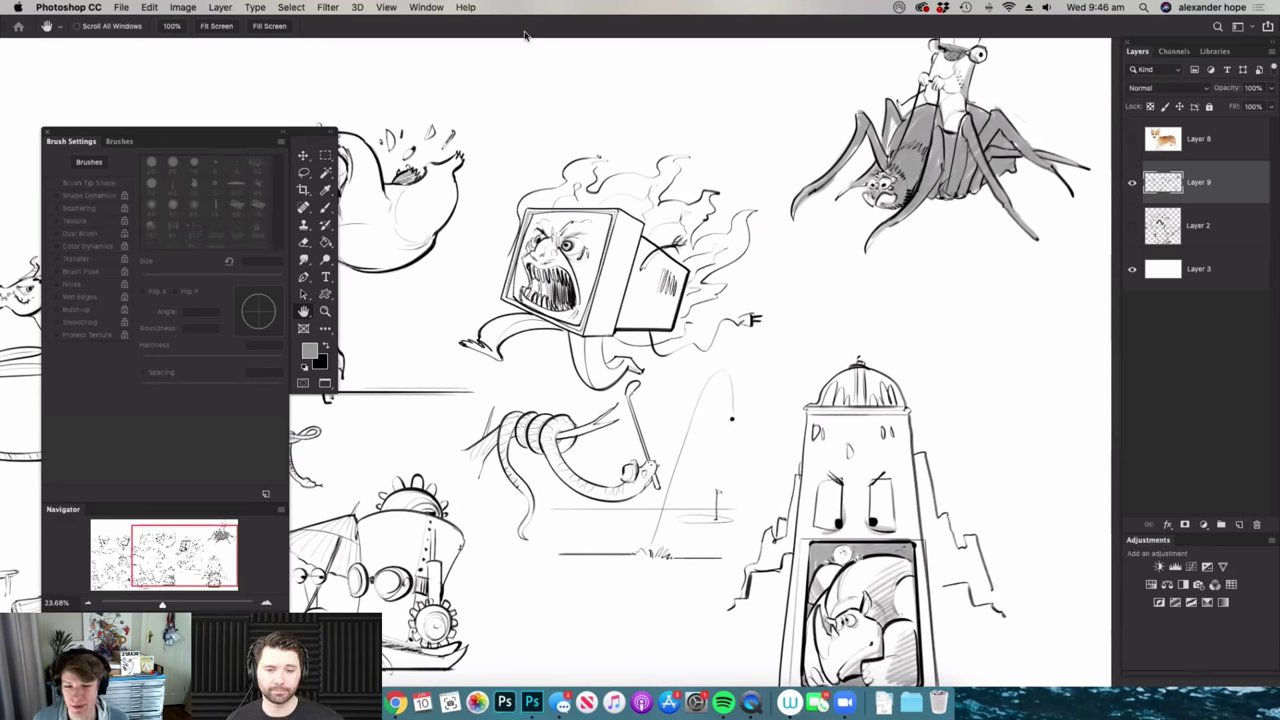
{"action": "left_click_drag", "start_coordinate": [796, 253], "coordinate": [522, 197]}
{"action": "left_click_drag", "start_coordinate": [655, 193], "coordinate": [726, 224]}
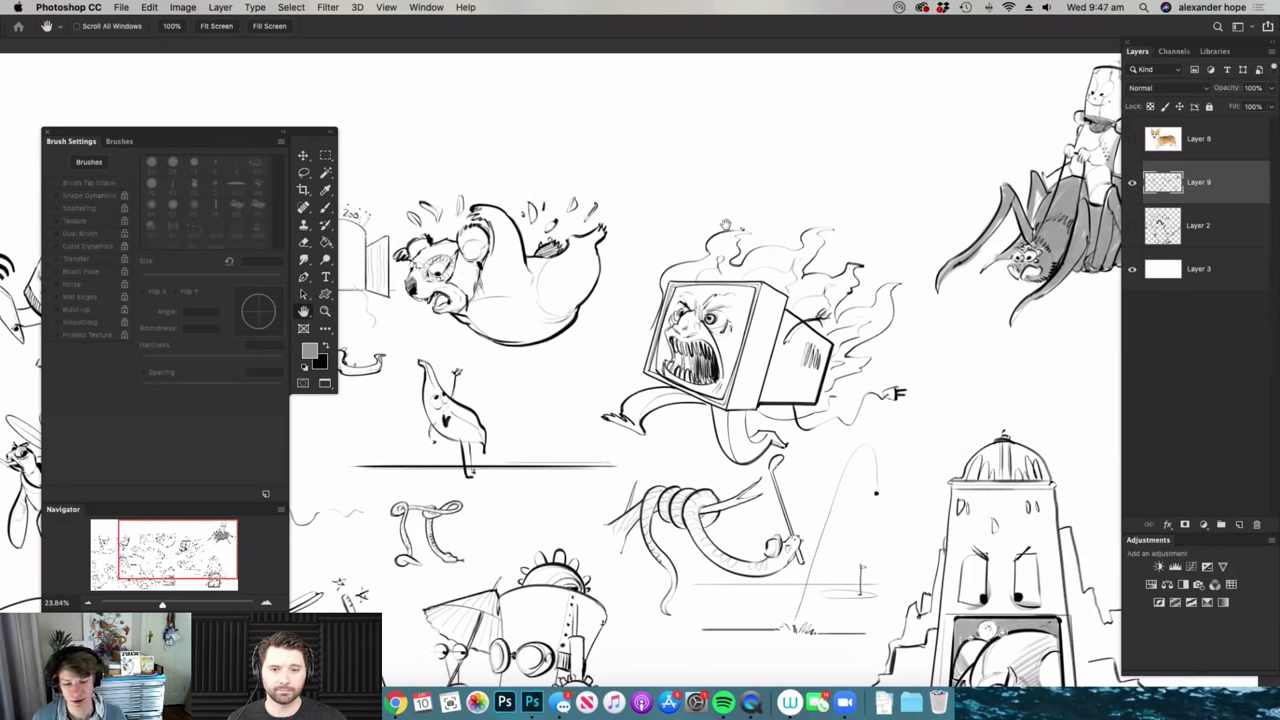
{"action": "mouse_move", "coordinate": [802, 239]}
{"action": "left_mouse_down"}
{"action": "mouse_move", "coordinate": [690, 262]}
{"action": "mouse_move", "coordinate": [716, 262]}
{"action": "left_mouse_up"}
{"action": "mouse_move", "coordinate": [545, 270]}
{"action": "left_mouse_down"}
{"action": "mouse_move", "coordinate": [538, 311]}
{"action": "mouse_move", "coordinate": [554, 346]}
{"action": "left_mouse_up"}
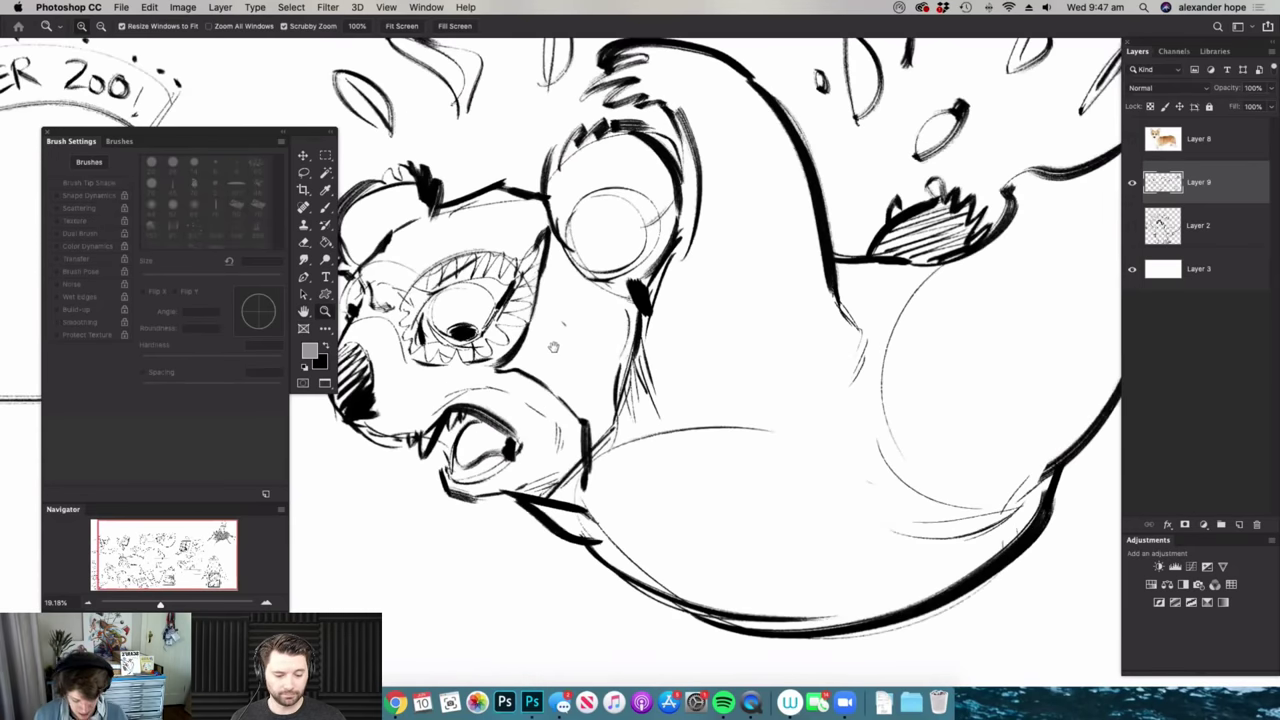
{"action": "left_click_drag", "start_coordinate": [715, 315], "coordinate": [723, 319]}
{"action": "left_click_drag", "start_coordinate": [460, 385], "coordinate": [787, 348]}
{"action": "scroll", "coordinate": [787, 345], "scroll_direction": "left", "scroll_amount": 10}
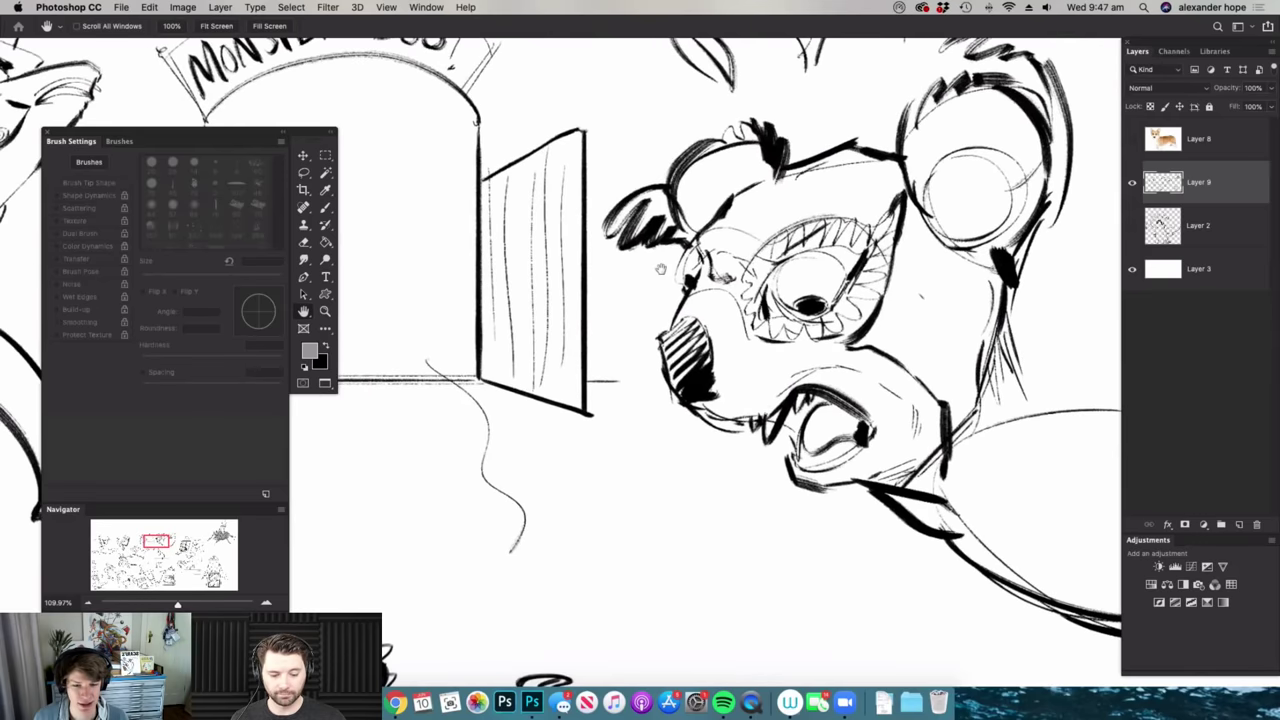
{"action": "scroll", "coordinate": [769, 328], "scroll_direction": "left", "scroll_amount": 15}
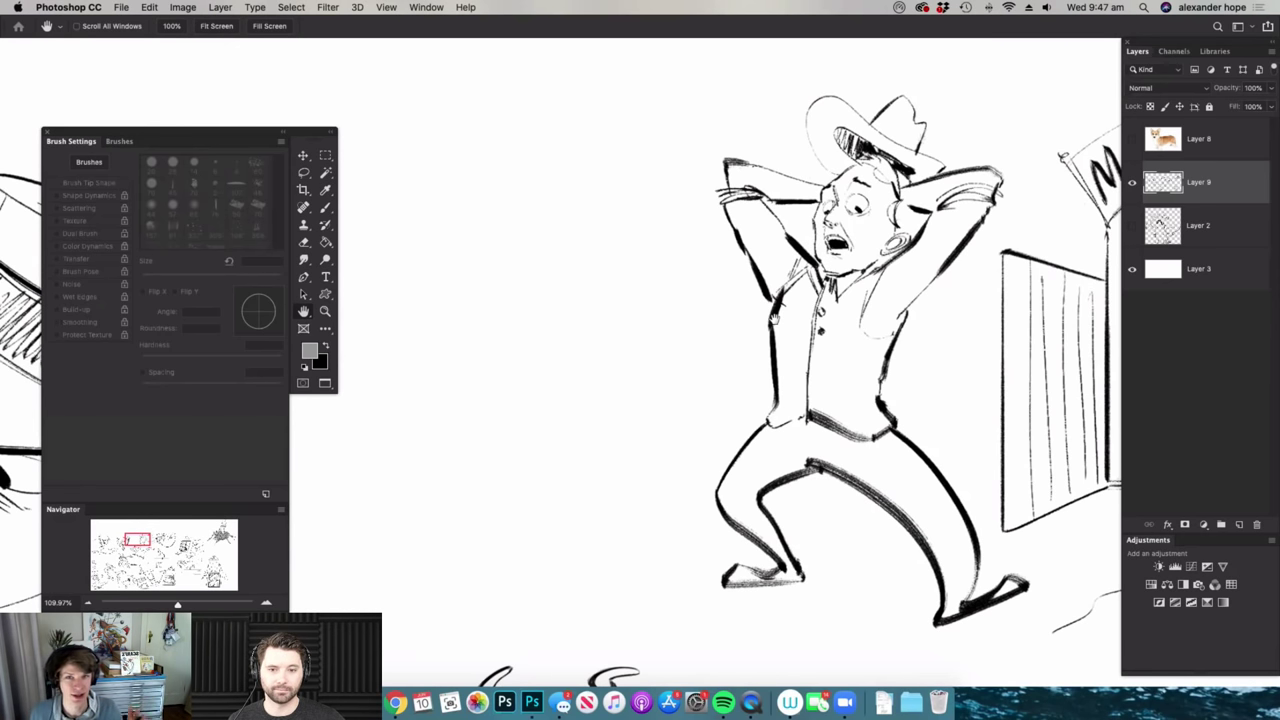
{"action": "scroll", "coordinate": [818, 322], "scroll_direction": "down", "scroll_amount": 3}
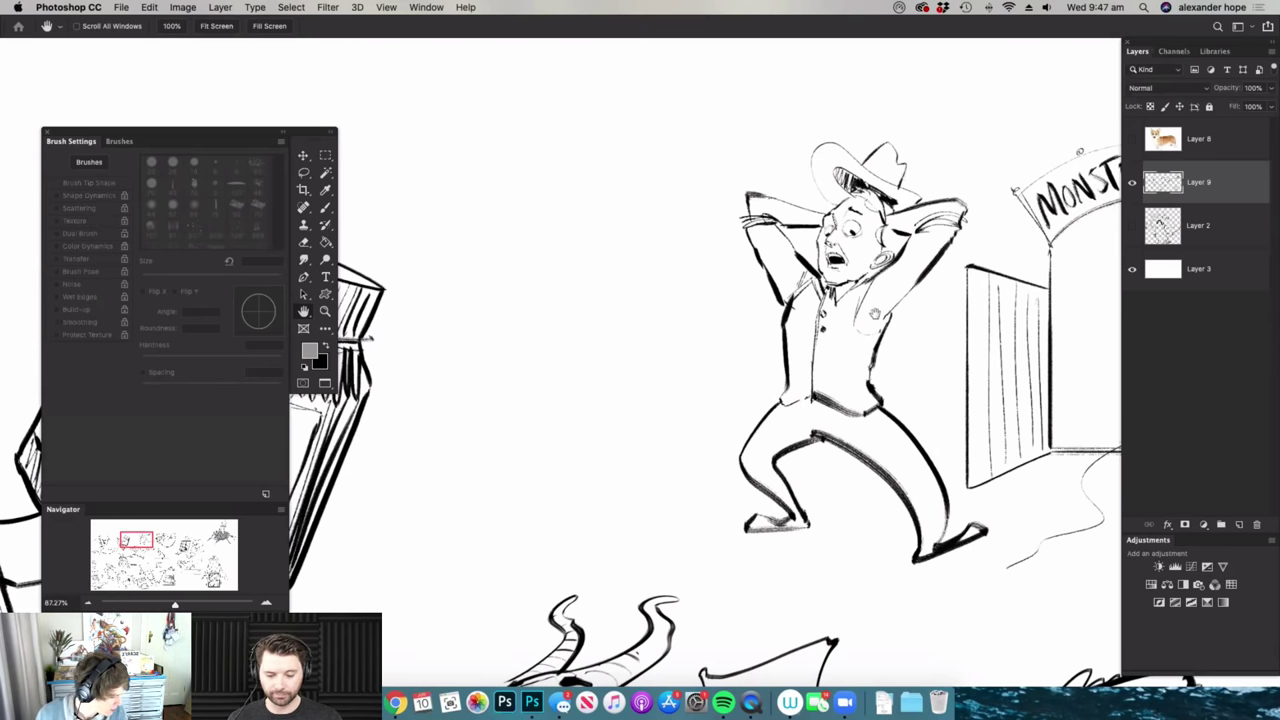
- Choose the 50 px Sampled Brush 102 1 for inking in the empty space above the jar and cowboy
{"action": "left_click_drag", "start_coordinate": [896, 396], "coordinate": [893, 520]}
{"action": "left_click_drag", "start_coordinate": [885, 370], "coordinate": [822, 365]}
{"action": "scroll", "coordinate": [874, 436], "scroll_direction": "up", "scroll_amount": 3}
{"action": "key", "text": "b"}
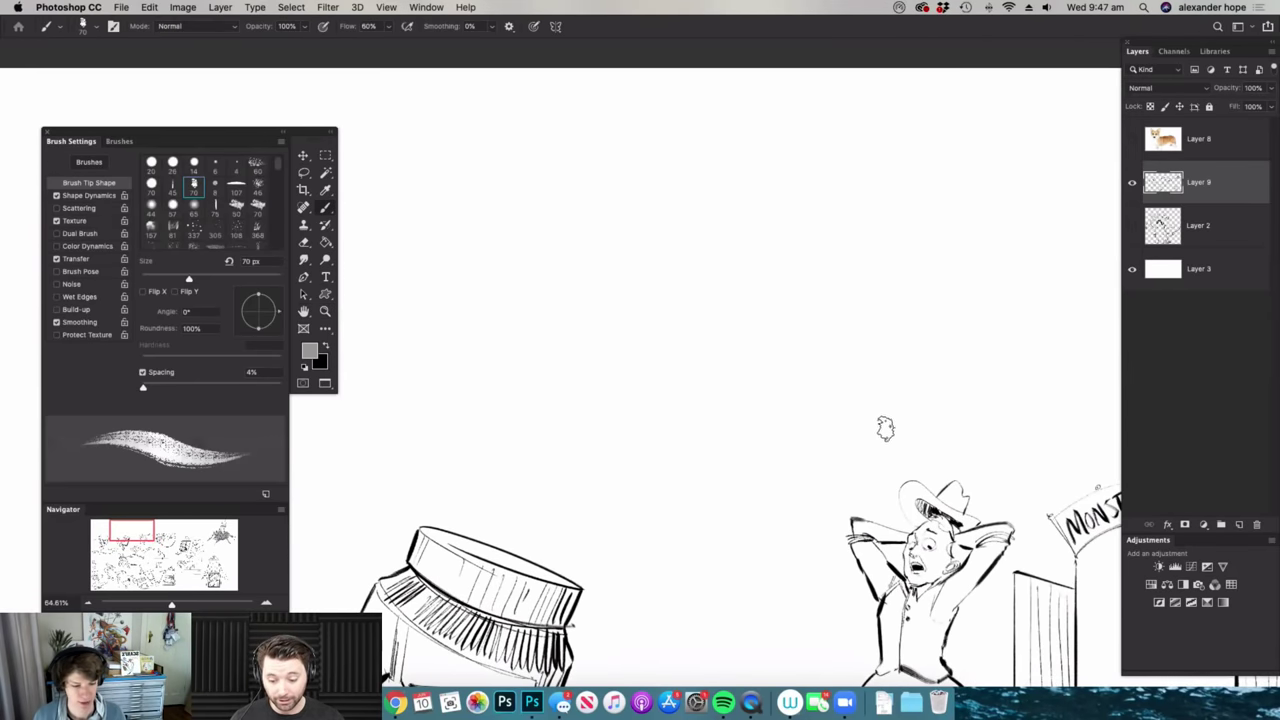
{"action": "key", "text": "z"}
{"action": "mouse_move", "coordinate": [821, 357]}
{"action": "left_mouse_down"}
{"action": "mouse_move", "coordinate": [860, 289]}
{"action": "mouse_move", "coordinate": [811, 271]}
{"action": "mouse_move", "coordinate": [829, 275]}
{"action": "left_mouse_up"}
{"action": "key", "text": "b"}
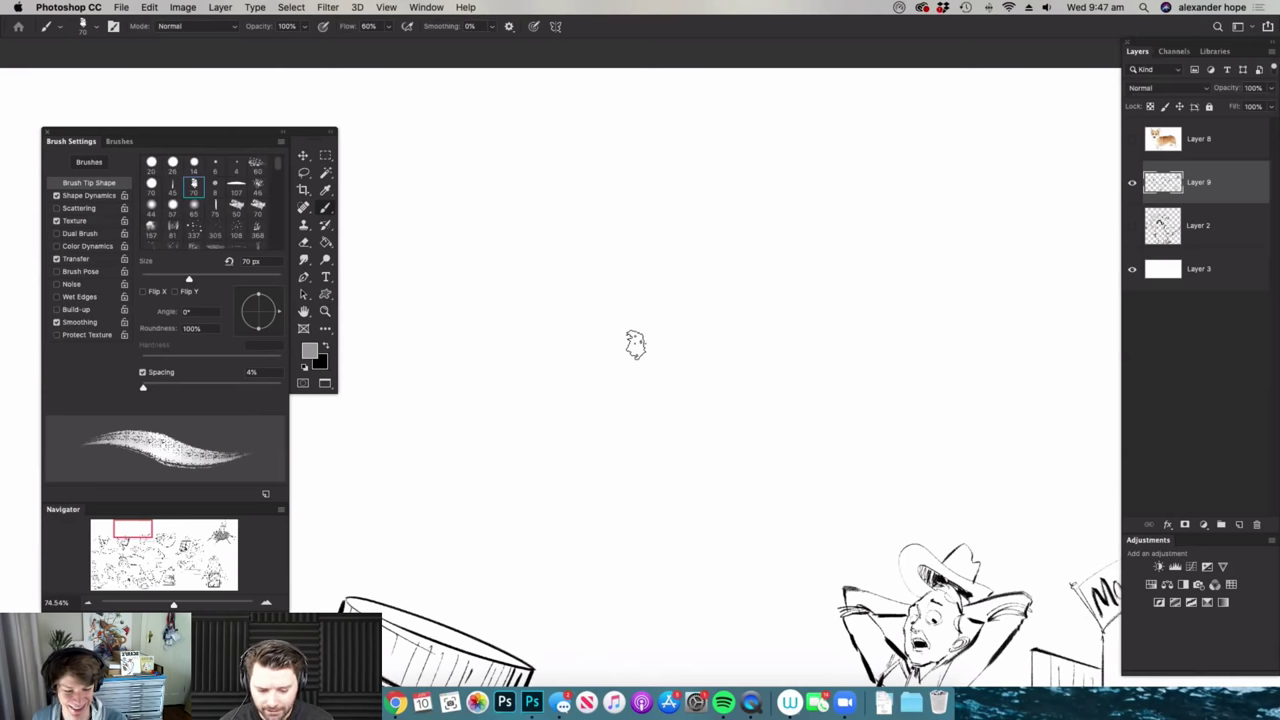
{"action": "right_click", "coordinate": [636, 343]}
{"action": "left_click", "coordinate": [849, 477]}
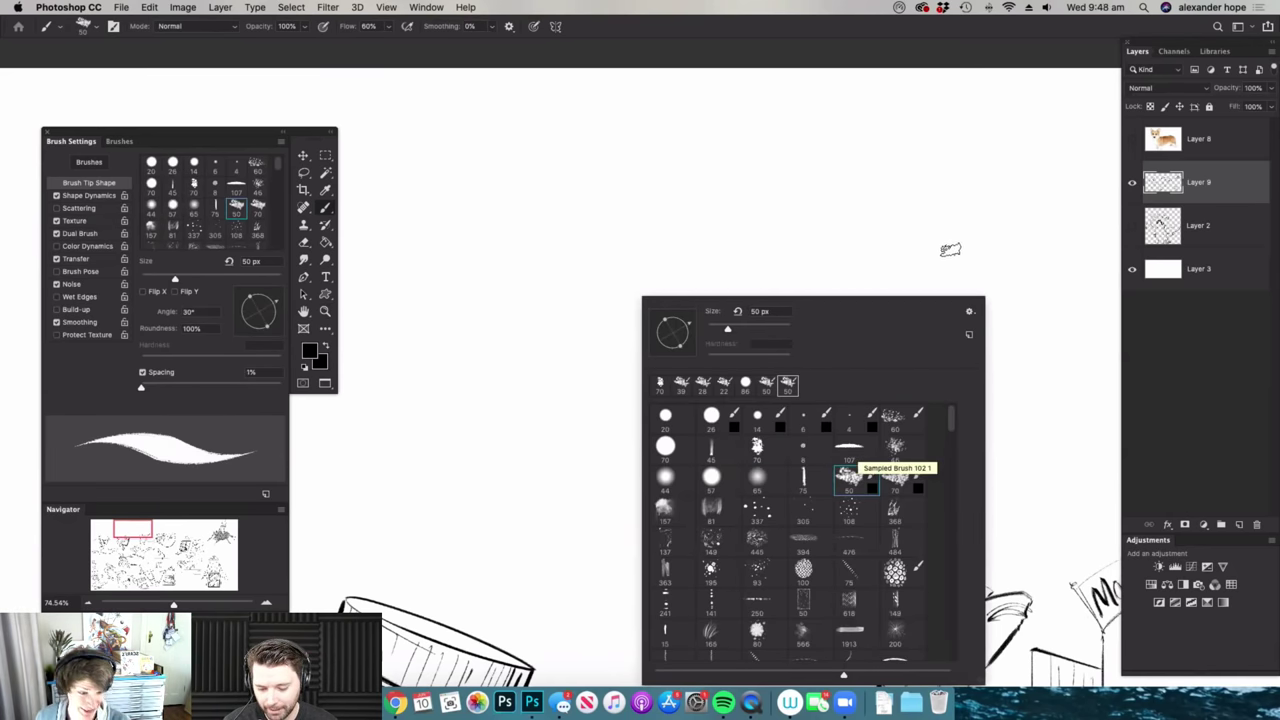
{"action": "left_click", "coordinate": [922, 254]}
{"action": "left_click_drag", "start_coordinate": [718, 289], "coordinate": [650, 295]}
{"action": "mouse_move", "coordinate": [738, 355]}
{"action": "left_mouse_down"}
{"action": "mouse_move", "coordinate": [778, 364]}
{"action": "mouse_move", "coordinate": [714, 366]}
{"action": "mouse_move", "coordinate": [752, 363]}
{"action": "left_mouse_up"}
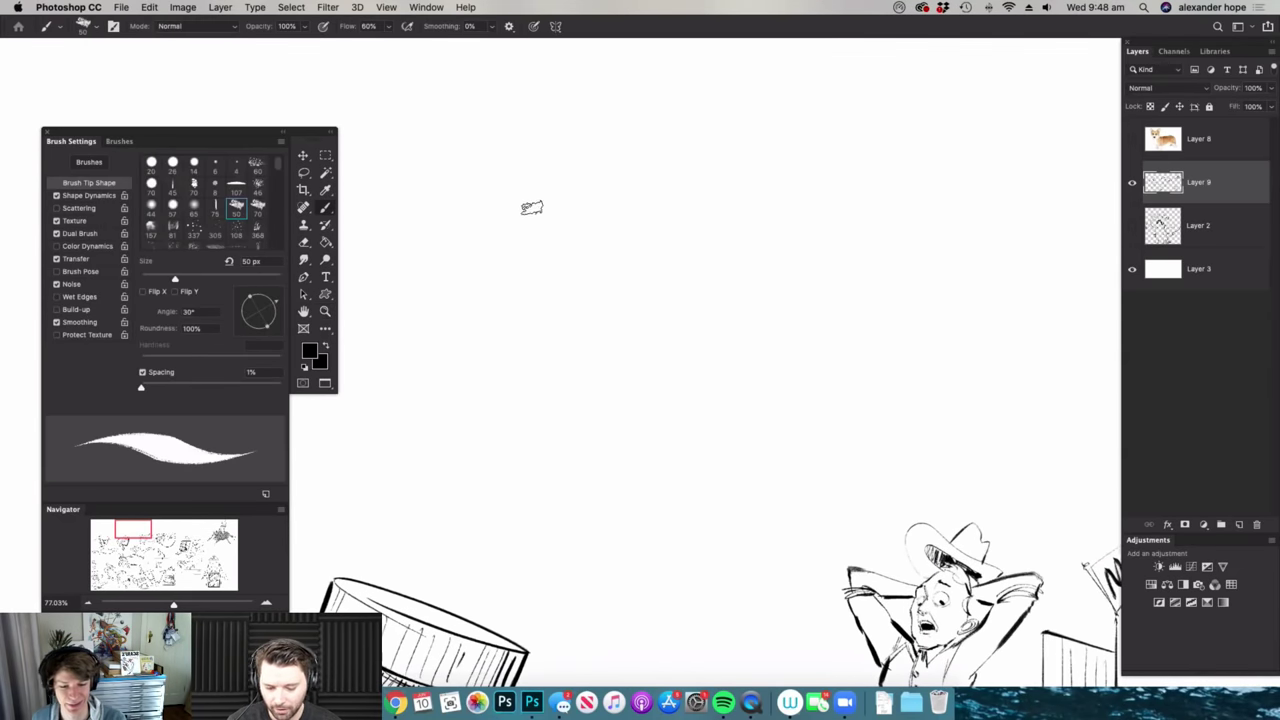
- Ink a dog-like monster's black nose, long snout and wide-open lower jaw above the jar and cowboy
{"action": "mouse_move", "coordinate": [490, 174]}
{"action": "left_mouse_down"}
{"action": "mouse_move", "coordinate": [503, 187]}
{"action": "mouse_move", "coordinate": [566, 186]}
{"action": "left_mouse_up"}
{"action": "mouse_move", "coordinate": [486, 184]}
{"action": "left_mouse_down"}
{"action": "mouse_move", "coordinate": [486, 224]}
{"action": "mouse_move", "coordinate": [536, 236]}
{"action": "left_mouse_up"}
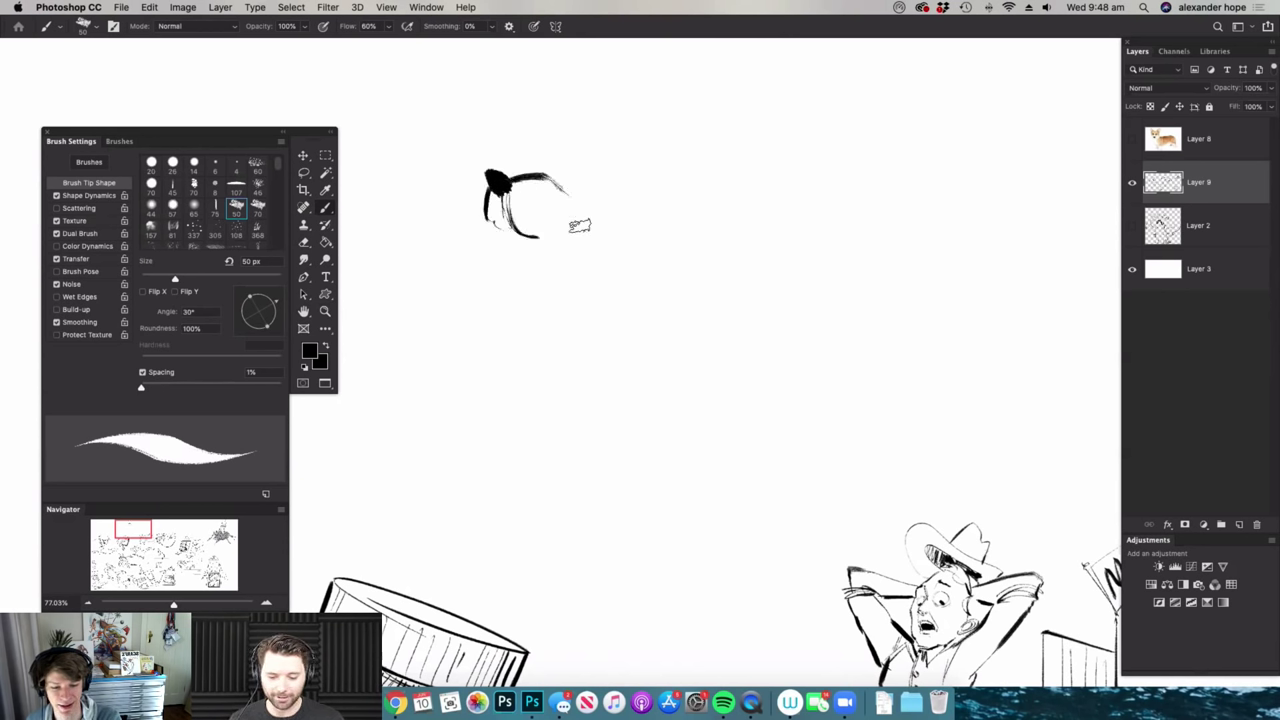
{"action": "mouse_move", "coordinate": [558, 185]}
{"action": "left_mouse_down"}
{"action": "mouse_move", "coordinate": [646, 208]}
{"action": "mouse_move", "coordinate": [686, 258]}
{"action": "left_mouse_up"}
{"action": "mouse_move", "coordinate": [540, 237]}
{"action": "left_mouse_down"}
{"action": "mouse_move", "coordinate": [574, 258]}
{"action": "mouse_move", "coordinate": [686, 306]}
{"action": "mouse_move", "coordinate": [550, 267]}
{"action": "mouse_move", "coordinate": [633, 338]}
{"action": "mouse_move", "coordinate": [656, 418]}
{"action": "left_mouse_up"}
{"action": "left_click_drag", "start_coordinate": [680, 298], "coordinate": [711, 410]}
{"action": "left_click_drag", "start_coordinate": [668, 236], "coordinate": [718, 268]}
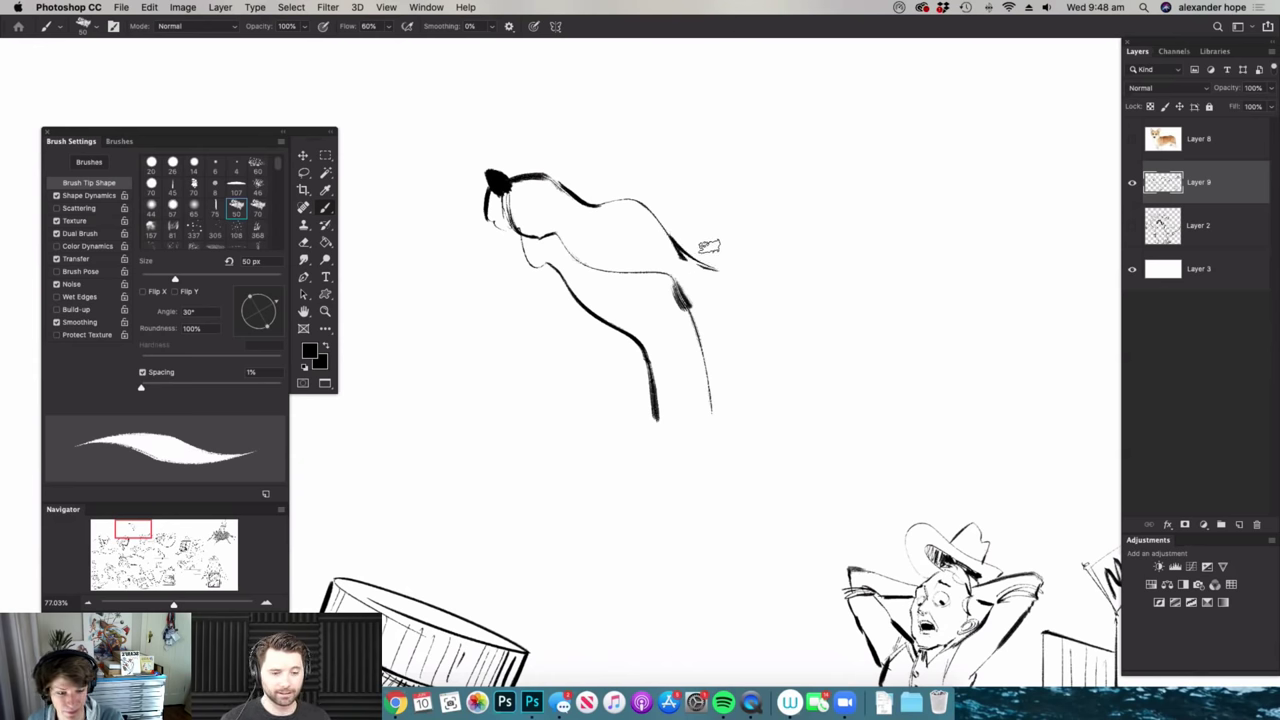
- Draw the monster's eye and rounded cheek, and hang sharp teeth along the upper jaw
{"action": "key", "text": "z"}
{"action": "mouse_move", "coordinate": [728, 246]}
{"action": "left_mouse_down"}
{"action": "mouse_move", "coordinate": [700, 262]}
{"action": "mouse_move", "coordinate": [747, 290]}
{"action": "left_mouse_up"}
{"action": "key", "text": "b"}
{"action": "mouse_move", "coordinate": [717, 225]}
{"action": "left_mouse_down"}
{"action": "mouse_move", "coordinate": [754, 207]}
{"action": "mouse_move", "coordinate": [732, 228]}
{"action": "mouse_move", "coordinate": [748, 227]}
{"action": "mouse_move", "coordinate": [697, 205]}
{"action": "mouse_move", "coordinate": [705, 212]}
{"action": "mouse_move", "coordinate": [703, 186]}
{"action": "mouse_move", "coordinate": [757, 174]}
{"action": "left_mouse_up"}
{"action": "mouse_move", "coordinate": [742, 232]}
{"action": "left_mouse_down"}
{"action": "mouse_move", "coordinate": [811, 328]}
{"action": "mouse_move", "coordinate": [730, 300]}
{"action": "left_mouse_up"}
{"action": "mouse_move", "coordinate": [595, 207]}
{"action": "left_mouse_down"}
{"action": "mouse_move", "coordinate": [655, 236]}
{"action": "mouse_move", "coordinate": [638, 239]}
{"action": "mouse_move", "coordinate": [632, 270]}
{"action": "left_mouse_up"}
{"action": "left_click_drag", "start_coordinate": [546, 206], "coordinate": [572, 278]}
{"action": "left_click_drag", "start_coordinate": [562, 224], "coordinate": [592, 272]}
{"action": "left_click_drag", "start_coordinate": [592, 262], "coordinate": [606, 290]}
{"action": "mouse_move", "coordinate": [668, 234]}
{"action": "left_mouse_down"}
{"action": "mouse_move", "coordinate": [692, 274]}
{"action": "mouse_move", "coordinate": [664, 262]}
{"action": "left_mouse_up"}
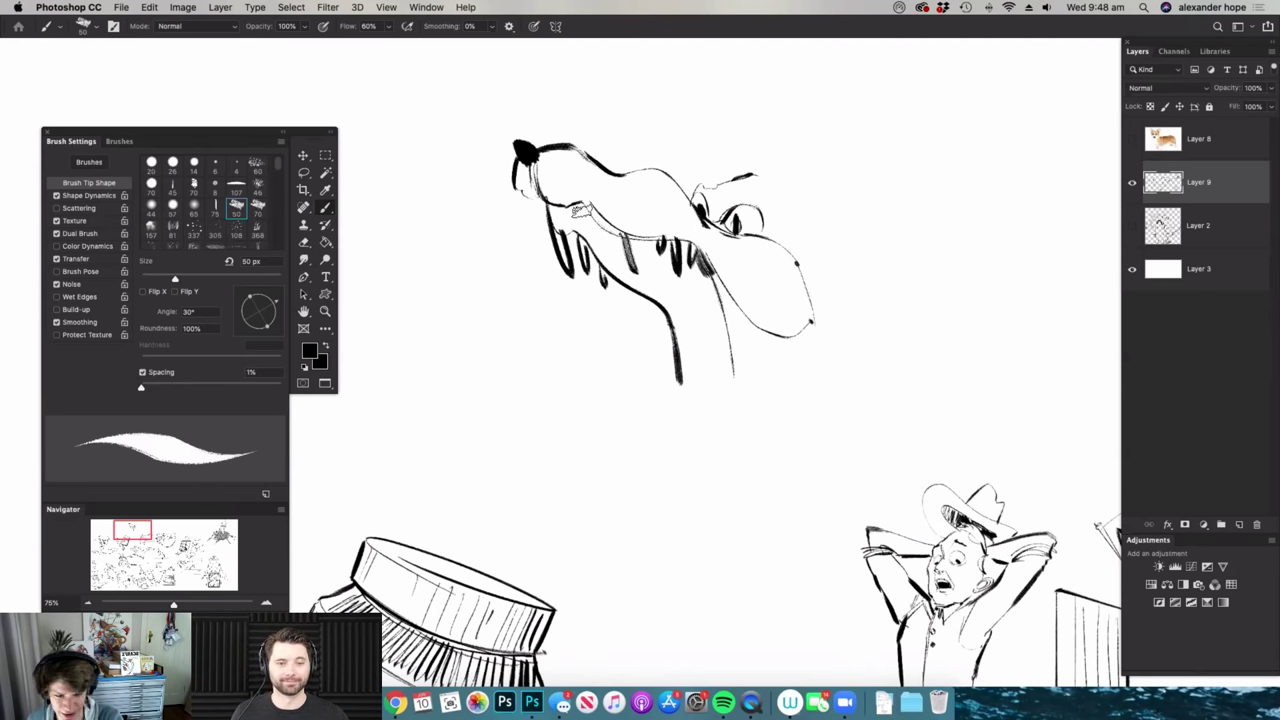
{"action": "left_click_drag", "start_coordinate": [584, 205], "coordinate": [587, 227]}
{"action": "left_click_drag", "start_coordinate": [534, 194], "coordinate": [543, 218]}
{"action": "mouse_move", "coordinate": [538, 157]}
{"action": "left_mouse_down"}
{"action": "mouse_move", "coordinate": [543, 194]}
{"action": "mouse_move", "coordinate": [542, 157]}
{"action": "left_mouse_up"}
{"action": "left_click_drag", "start_coordinate": [528, 140], "coordinate": [547, 148]}
- Extend the monster's lower jaw down and forward, and add its heavy brow and two pointed ears
{"action": "key", "text": "z"}
{"action": "left_click_drag", "start_coordinate": [714, 190], "coordinate": [640, 196]}
{"action": "mouse_move", "coordinate": [772, 266]}
{"action": "left_mouse_down"}
{"action": "mouse_move", "coordinate": [722, 135]}
{"action": "mouse_move", "coordinate": [783, 147]}
{"action": "left_mouse_up"}
{"action": "key", "text": "b"}
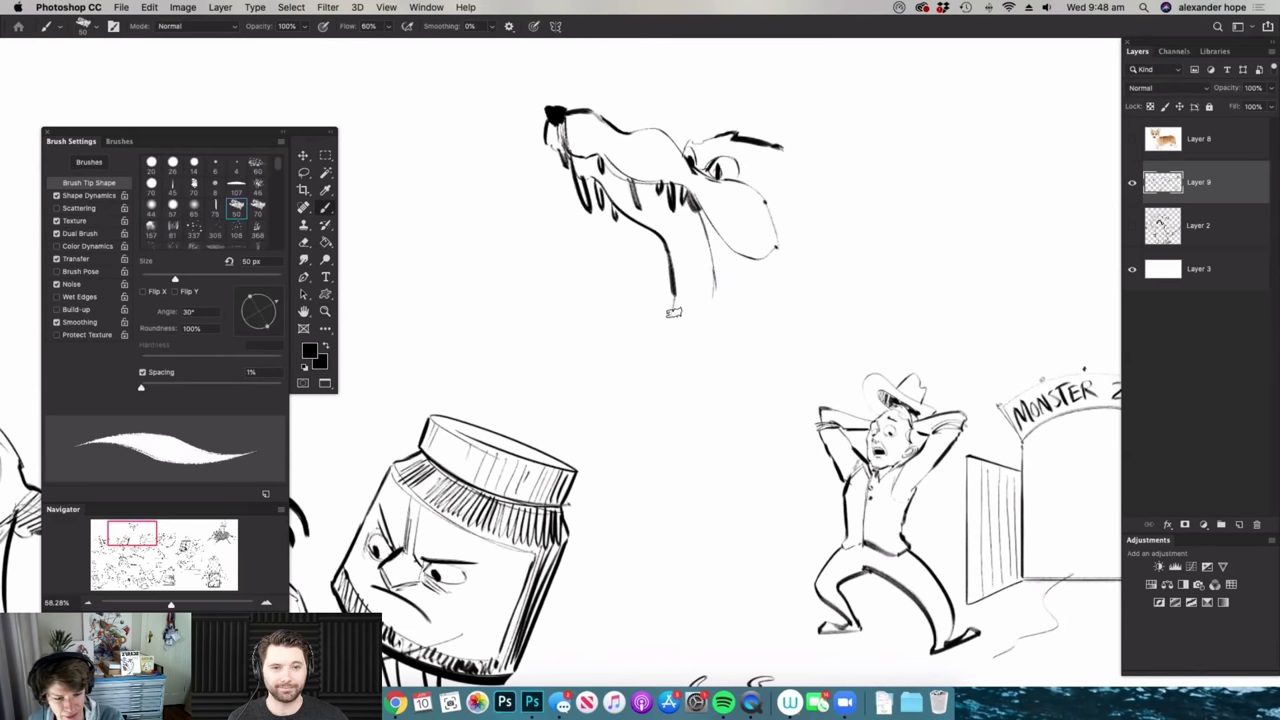
{"action": "mouse_move", "coordinate": [673, 305]}
{"action": "left_mouse_down"}
{"action": "mouse_move", "coordinate": [561, 422]}
{"action": "mouse_move", "coordinate": [608, 409]}
{"action": "mouse_move", "coordinate": [714, 313]}
{"action": "left_mouse_up"}
{"action": "mouse_move", "coordinate": [598, 413]}
{"action": "left_mouse_down"}
{"action": "mouse_move", "coordinate": [815, 295]}
{"action": "mouse_move", "coordinate": [818, 226]}
{"action": "left_mouse_up"}
{"action": "mouse_move", "coordinate": [782, 146]}
{"action": "left_mouse_down"}
{"action": "mouse_move", "coordinate": [890, 104]}
{"action": "mouse_move", "coordinate": [800, 158]}
{"action": "left_mouse_up"}
{"action": "left_click_drag", "start_coordinate": [870, 118], "coordinate": [848, 153]}
{"action": "mouse_move", "coordinate": [742, 142]}
{"action": "left_mouse_down"}
{"action": "mouse_move", "coordinate": [800, 78]}
{"action": "mouse_move", "coordinate": [800, 112]}
{"action": "mouse_move", "coordinate": [788, 142]}
{"action": "left_mouse_up"}
{"action": "left_click_drag", "start_coordinate": [785, 90], "coordinate": [806, 130]}
- Sketch a tall stacked burger with a cherry on top in front of the monster's open jaws
{"action": "key", "text": "super+space"}
{"action": "mouse_move", "coordinate": [804, 200]}
{"action": "left_mouse_down"}
{"action": "mouse_move", "coordinate": [620, 244]}
{"action": "mouse_move", "coordinate": [677, 238]}
{"action": "left_mouse_up"}
{"action": "mouse_move", "coordinate": [695, 229]}
{"action": "left_mouse_down"}
{"action": "mouse_move", "coordinate": [580, 263]}
{"action": "mouse_move", "coordinate": [689, 233]}
{"action": "left_mouse_up"}
{"action": "left_click_drag", "start_coordinate": [620, 210], "coordinate": [607, 172]}
{"action": "left_click_drag", "start_coordinate": [587, 267], "coordinate": [692, 251]}
{"action": "mouse_move", "coordinate": [692, 252]}
{"action": "left_mouse_down"}
{"action": "mouse_move", "coordinate": [588, 275]}
{"action": "mouse_move", "coordinate": [703, 267]}
{"action": "mouse_move", "coordinate": [588, 285]}
{"action": "mouse_move", "coordinate": [688, 291]}
{"action": "left_mouse_up"}
{"action": "mouse_move", "coordinate": [688, 291]}
{"action": "left_mouse_down"}
{"action": "mouse_move", "coordinate": [661, 294]}
{"action": "mouse_move", "coordinate": [686, 304]}
{"action": "left_mouse_up"}
{"action": "mouse_move", "coordinate": [584, 316]}
{"action": "left_mouse_down"}
{"action": "mouse_move", "coordinate": [681, 322]}
{"action": "mouse_move", "coordinate": [593, 326]}
{"action": "mouse_move", "coordinate": [607, 340]}
{"action": "mouse_move", "coordinate": [690, 328]}
{"action": "left_mouse_up"}
{"action": "left_click_drag", "start_coordinate": [590, 348], "coordinate": [680, 342]}
{"action": "left_click_drag", "start_coordinate": [597, 353], "coordinate": [702, 354]}
- Draw the back of the monster's neck, its chest and the start of its belly line
{"action": "key", "text": "z"}
{"action": "mouse_move", "coordinate": [892, 305]}
{"action": "left_mouse_down"}
{"action": "mouse_move", "coordinate": [674, 383]}
{"action": "mouse_move", "coordinate": [704, 383]}
{"action": "mouse_move", "coordinate": [896, 294]}
{"action": "left_mouse_up"}
{"action": "key", "text": "b"}
{"action": "left_click_drag", "start_coordinate": [802, 209], "coordinate": [906, 211]}
{"action": "key", "text": "z"}
{"action": "left_click_drag", "start_coordinate": [760, 324], "coordinate": [650, 330]}
{"action": "left_click_drag", "start_coordinate": [960, 251], "coordinate": [998, 251]}
{"action": "key", "text": "b"}
{"action": "left_click_drag", "start_coordinate": [789, 338], "coordinate": [840, 336]}
- Ink the monster's arched back, long tapered tail, belly and outstretched hind legs with clawed feet
{"action": "key", "text": "b"}
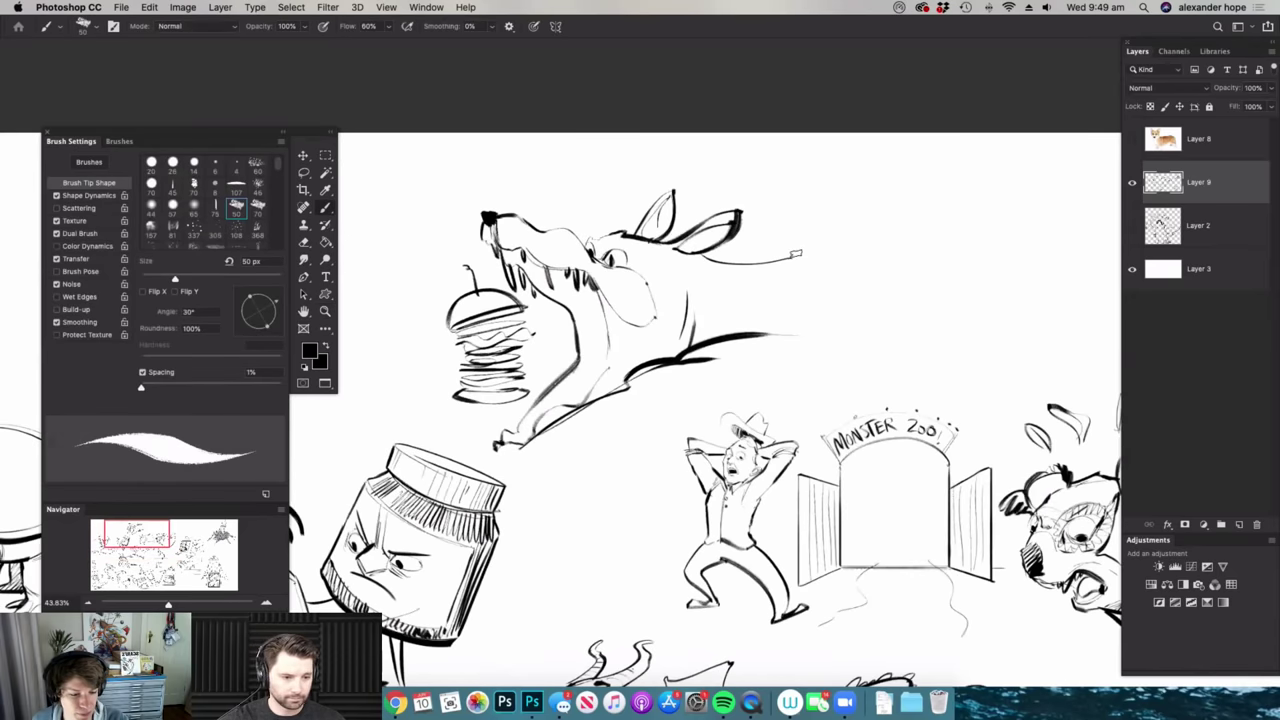
{"action": "left_click_drag", "start_coordinate": [780, 262], "coordinate": [918, 188]}
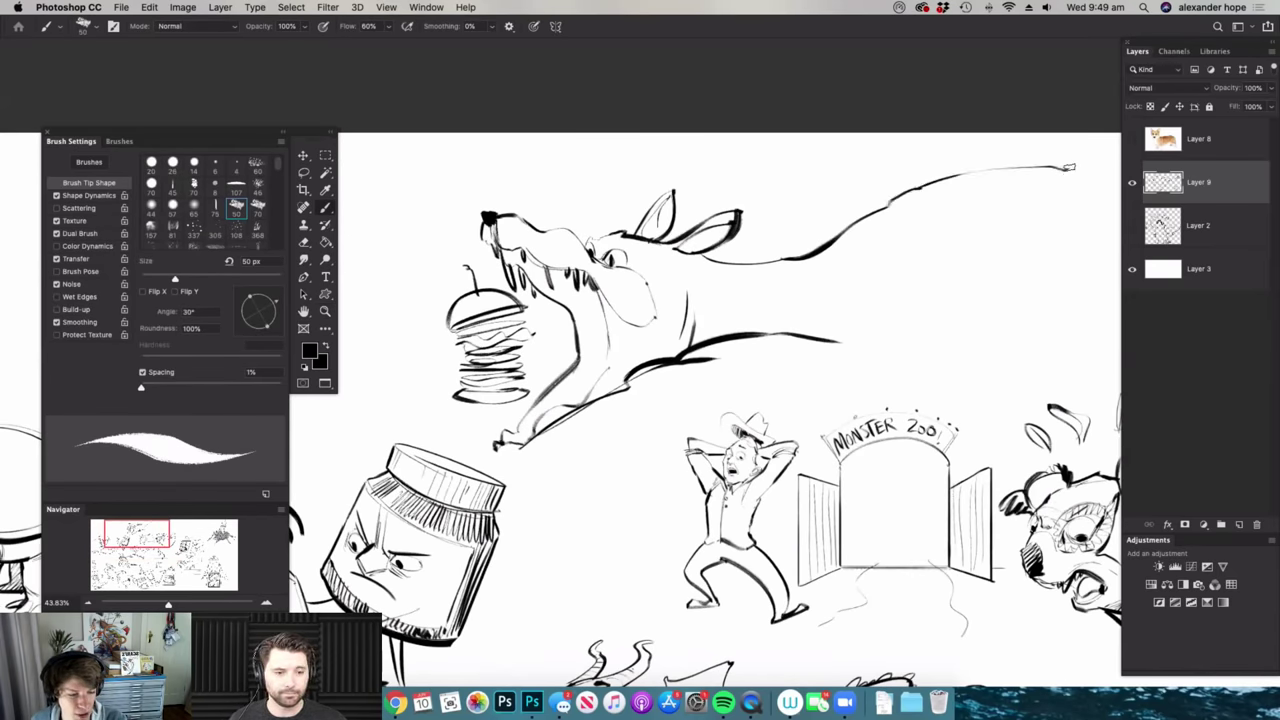
{"action": "left_click_drag", "start_coordinate": [1050, 173], "coordinate": [925, 188]}
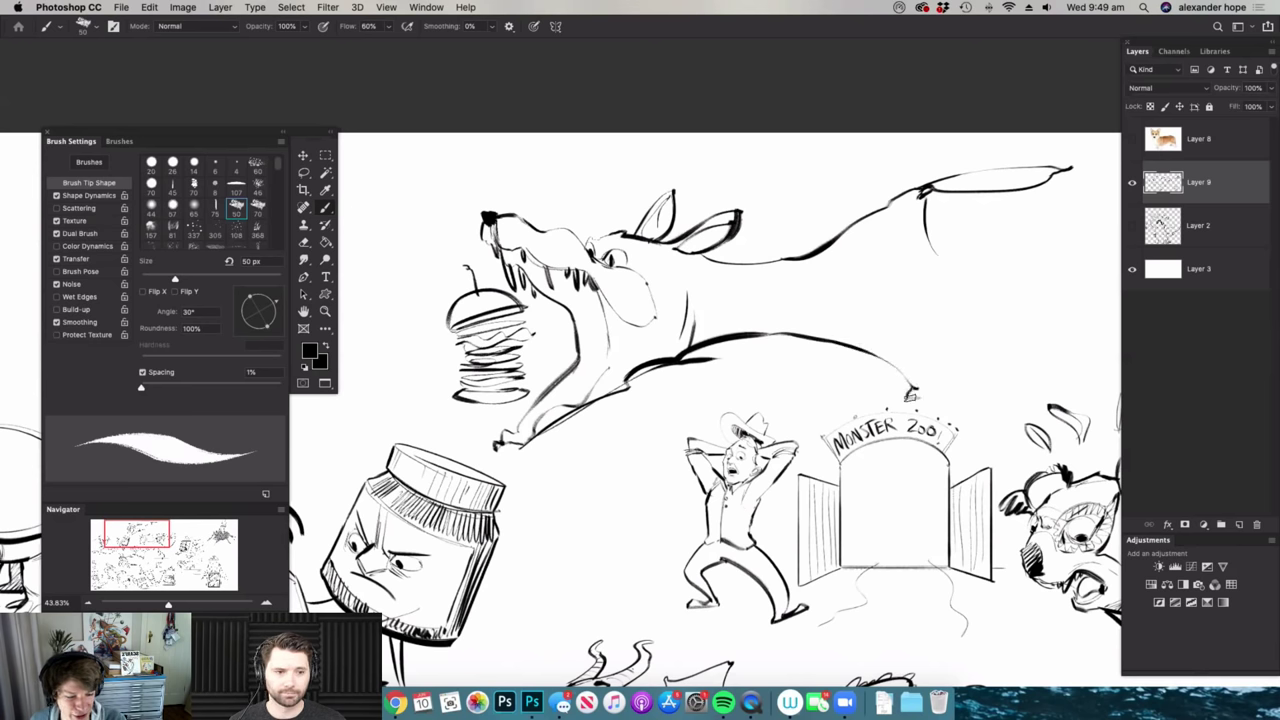
{"action": "left_click_drag", "start_coordinate": [918, 392], "coordinate": [877, 321]}
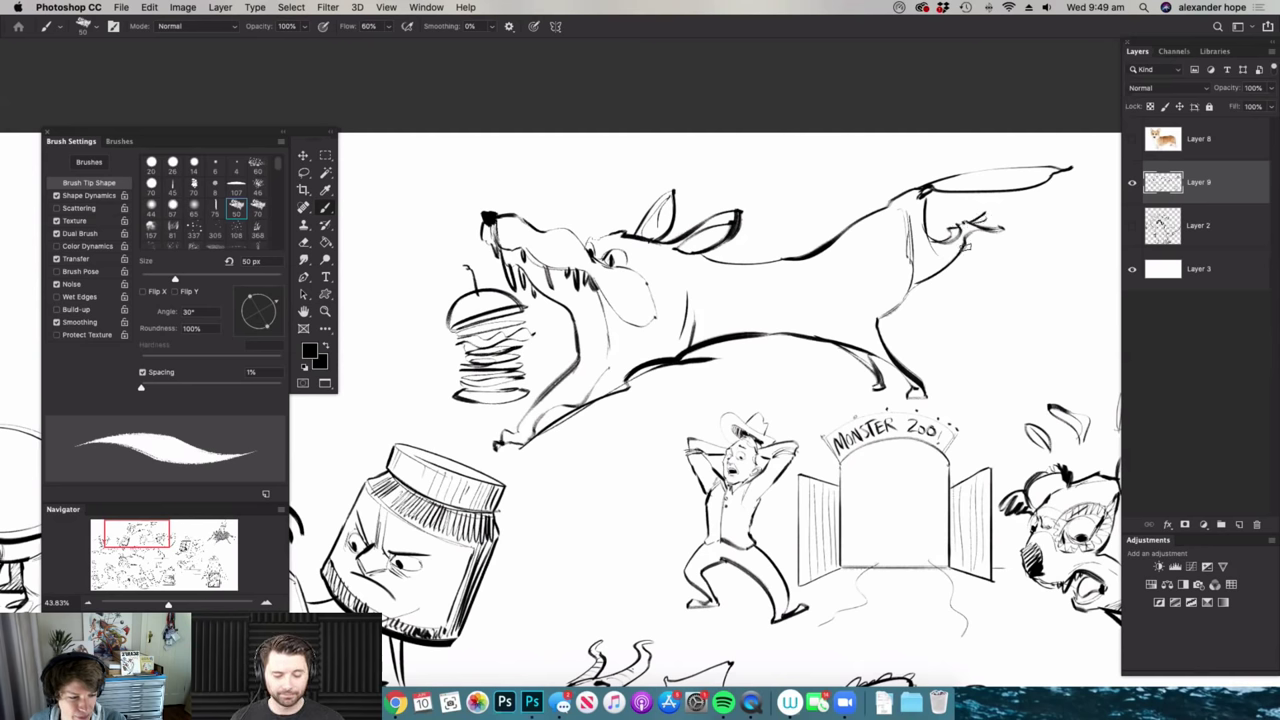
- Erase the overlapping stray line beneath the monster's chest
{"action": "key", "text": "super+space"}
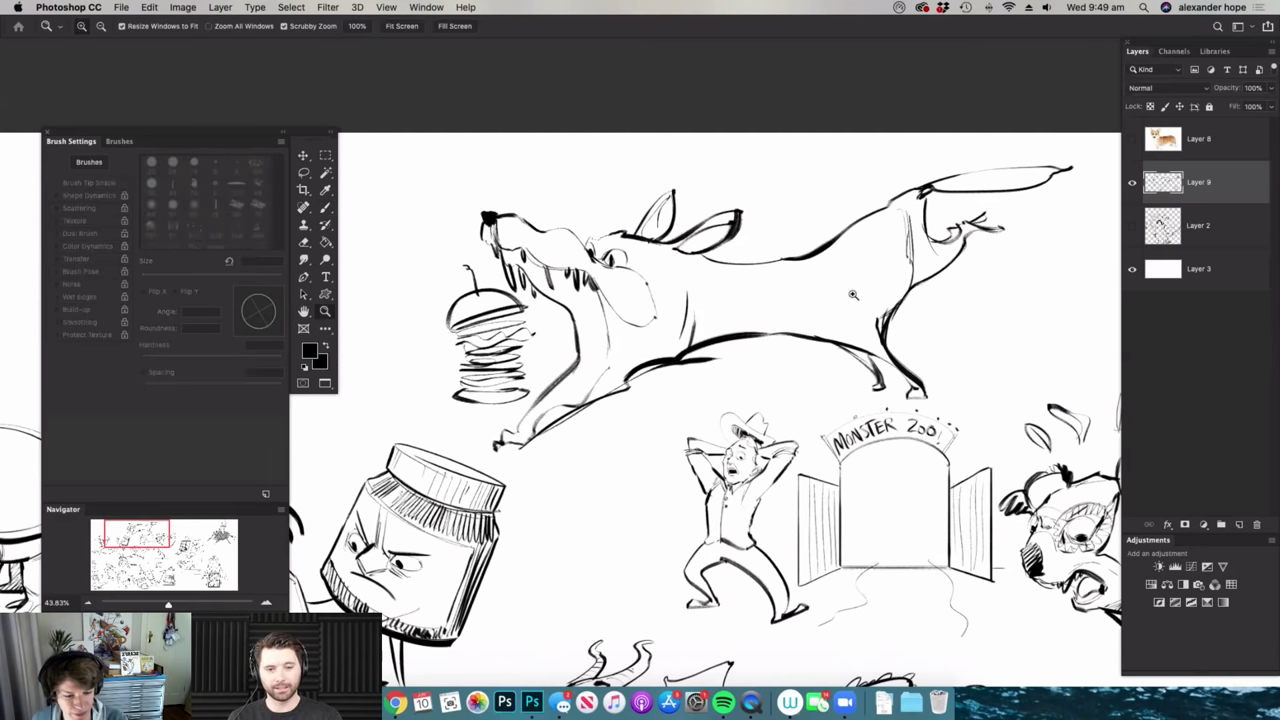
{"action": "mouse_move", "coordinate": [852, 294]}
{"action": "left_mouse_down"}
{"action": "mouse_move", "coordinate": [778, 292]}
{"action": "mouse_move", "coordinate": [836, 294]}
{"action": "left_mouse_up"}
{"action": "key", "text": "super+space"}
{"action": "key", "text": "e"}
{"action": "left_click_drag", "start_coordinate": [766, 342], "coordinate": [759, 342]}
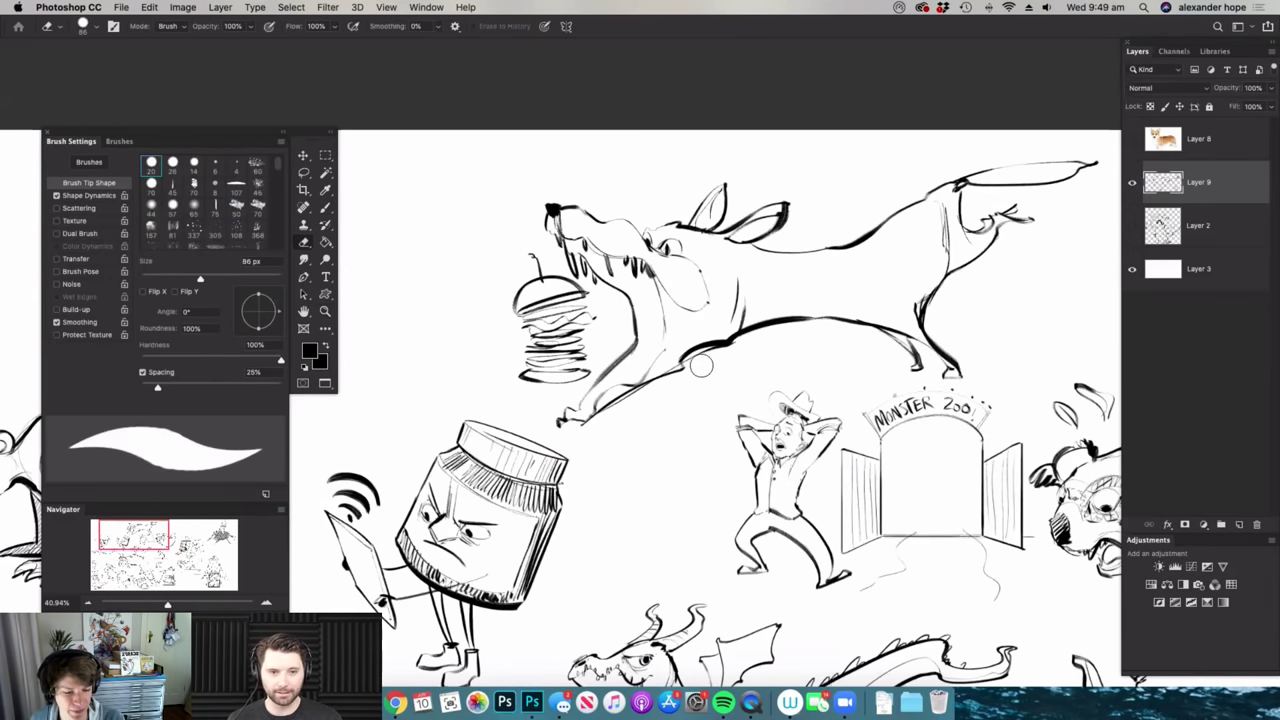
- Draw the lower teeth and a curling tongue reaching for the burger, erasing the lines that cross the tongue
{"action": "key", "text": "b"}
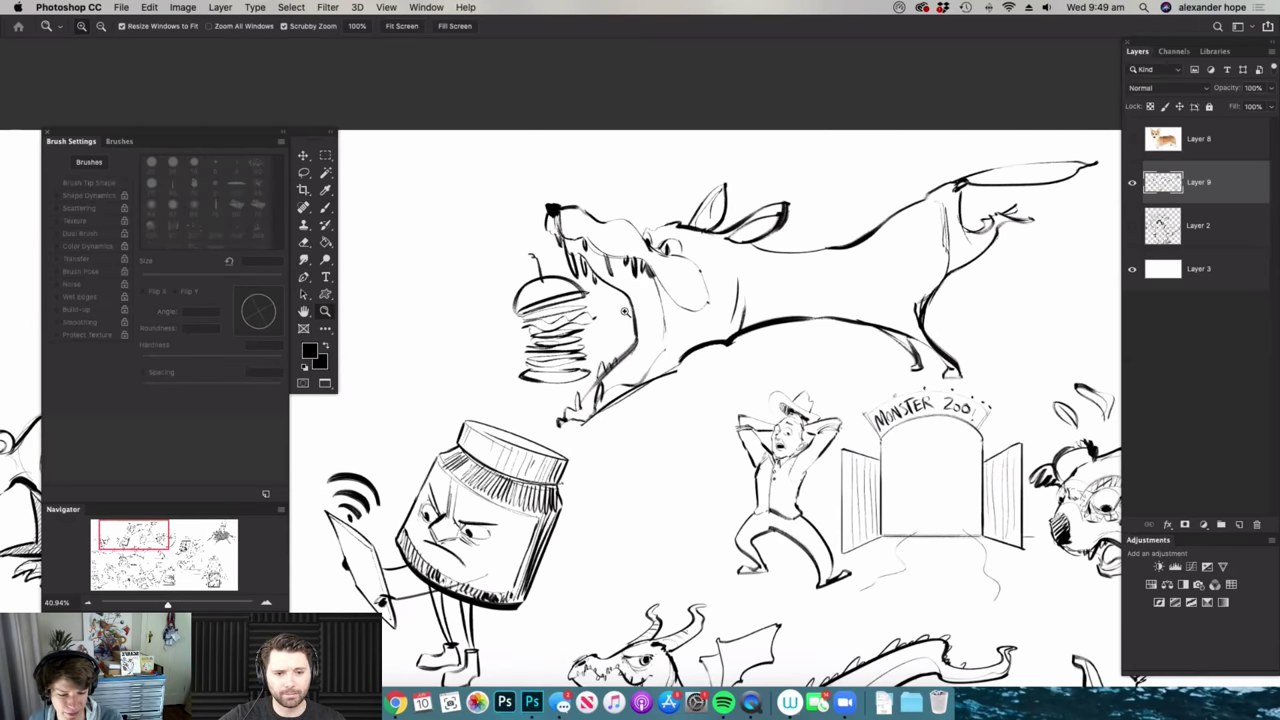
{"action": "scroll", "coordinate": [606, 365], "scroll_direction": "up", "scroll_amount": 4}
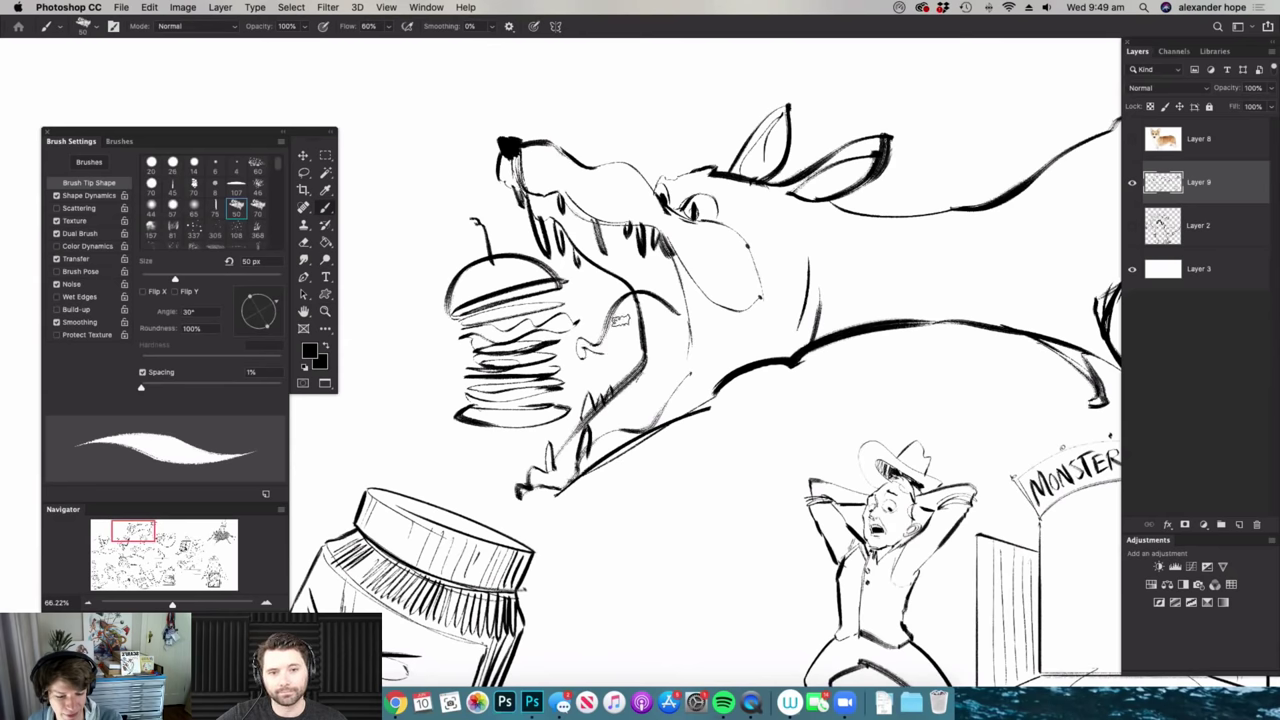
{"action": "key", "text": "e"}
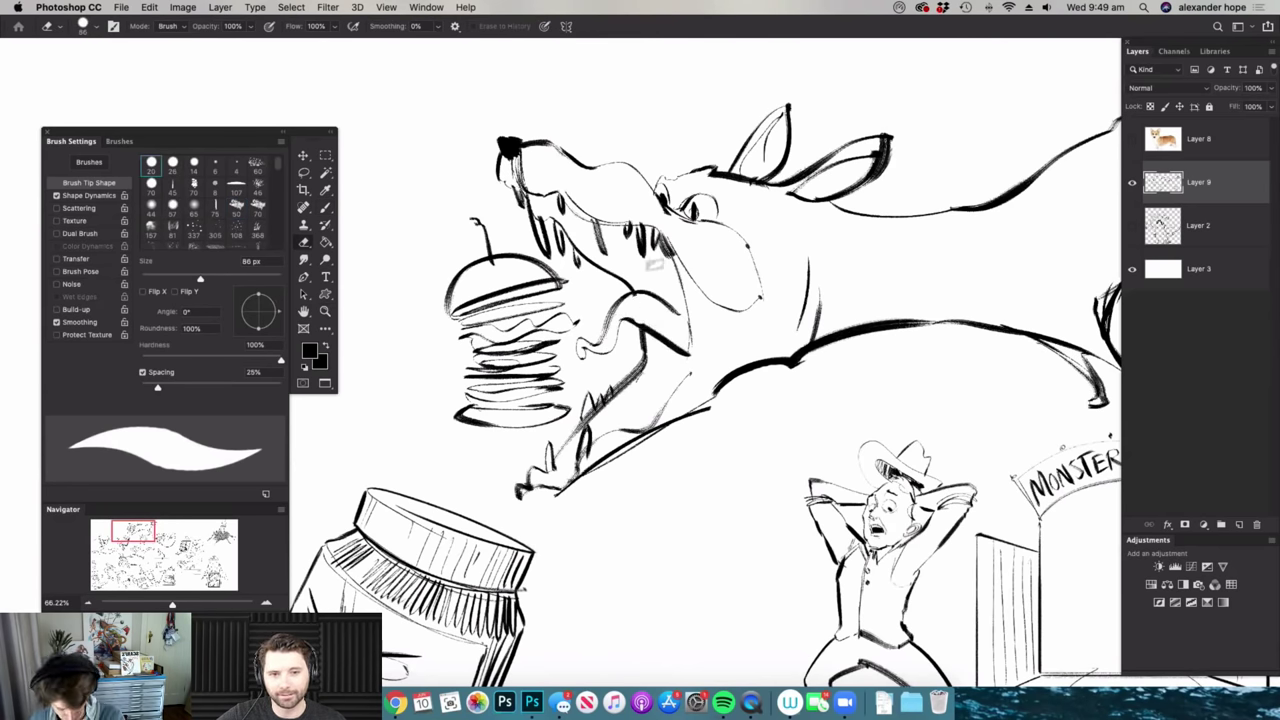
{"action": "key", "text": "b"}
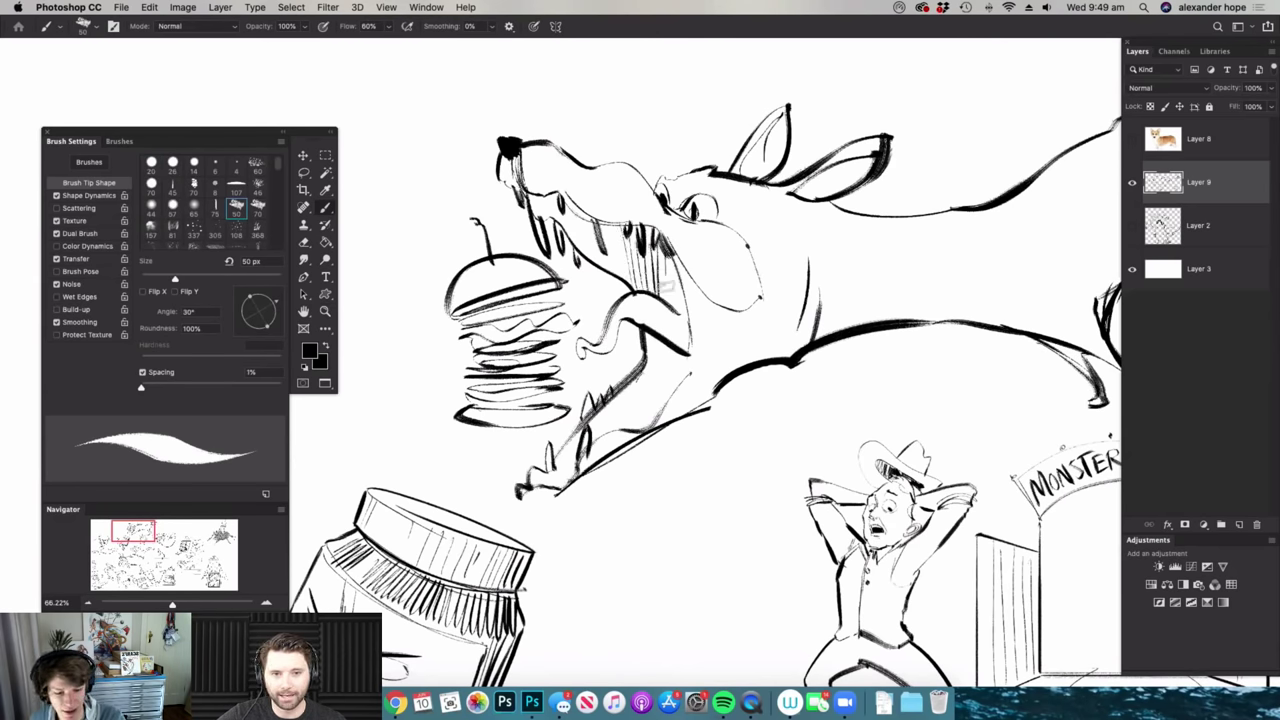
- Hatch the inside of the monster's mouth, darken the tongue's underside and add a crease on the neck
{"action": "mouse_move", "coordinate": [650, 342]}
{"action": "left_mouse_down"}
{"action": "mouse_move", "coordinate": [608, 422]}
{"action": "mouse_move", "coordinate": [634, 422]}
{"action": "left_mouse_up"}
{"action": "left_click_drag", "start_coordinate": [668, 350], "coordinate": [638, 420]}
{"action": "left_click_drag", "start_coordinate": [670, 352], "coordinate": [642, 424]}
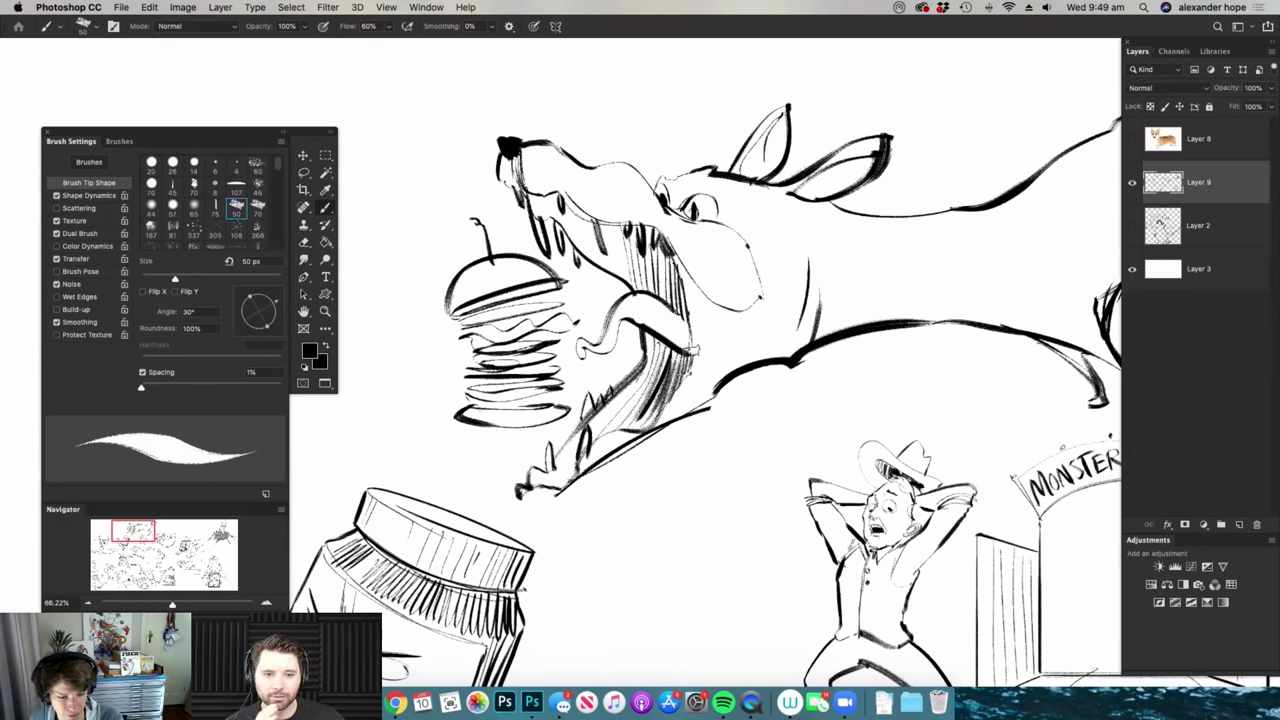
{"action": "left_click_drag", "start_coordinate": [694, 298], "coordinate": [680, 372]}
{"action": "mouse_move", "coordinate": [721, 329]}
{"action": "left_mouse_down"}
{"action": "mouse_move", "coordinate": [642, 322]}
{"action": "mouse_move", "coordinate": [683, 310]}
{"action": "mouse_move", "coordinate": [700, 328]}
{"action": "left_mouse_up"}
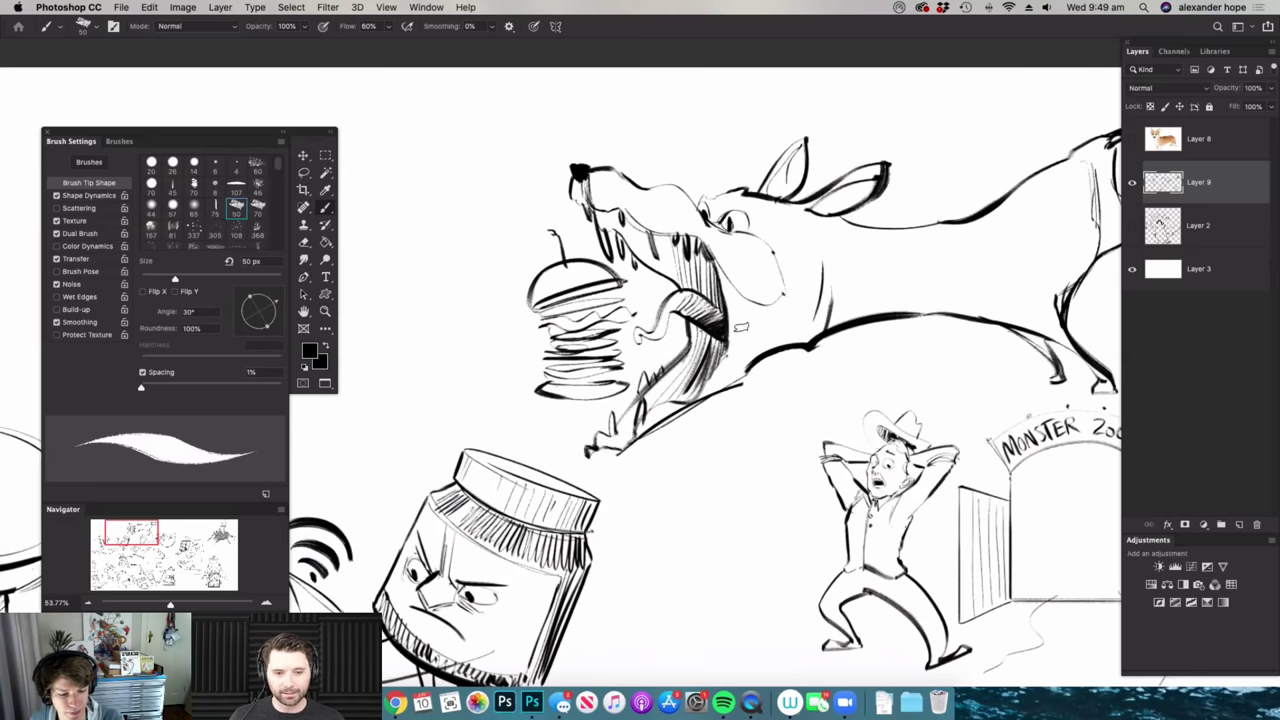
{"action": "mouse_move", "coordinate": [752, 355]}
{"action": "left_mouse_down"}
{"action": "mouse_move", "coordinate": [678, 364]}
{"action": "mouse_move", "coordinate": [690, 395]}
{"action": "mouse_move", "coordinate": [748, 361]}
{"action": "mouse_move", "coordinate": [734, 383]}
{"action": "left_mouse_up"}
{"action": "mouse_move", "coordinate": [780, 326]}
{"action": "left_mouse_down"}
{"action": "mouse_move", "coordinate": [720, 330]}
{"action": "mouse_move", "coordinate": [770, 305]}
{"action": "mouse_move", "coordinate": [710, 258]}
{"action": "left_mouse_up"}
{"action": "key", "text": "z"}
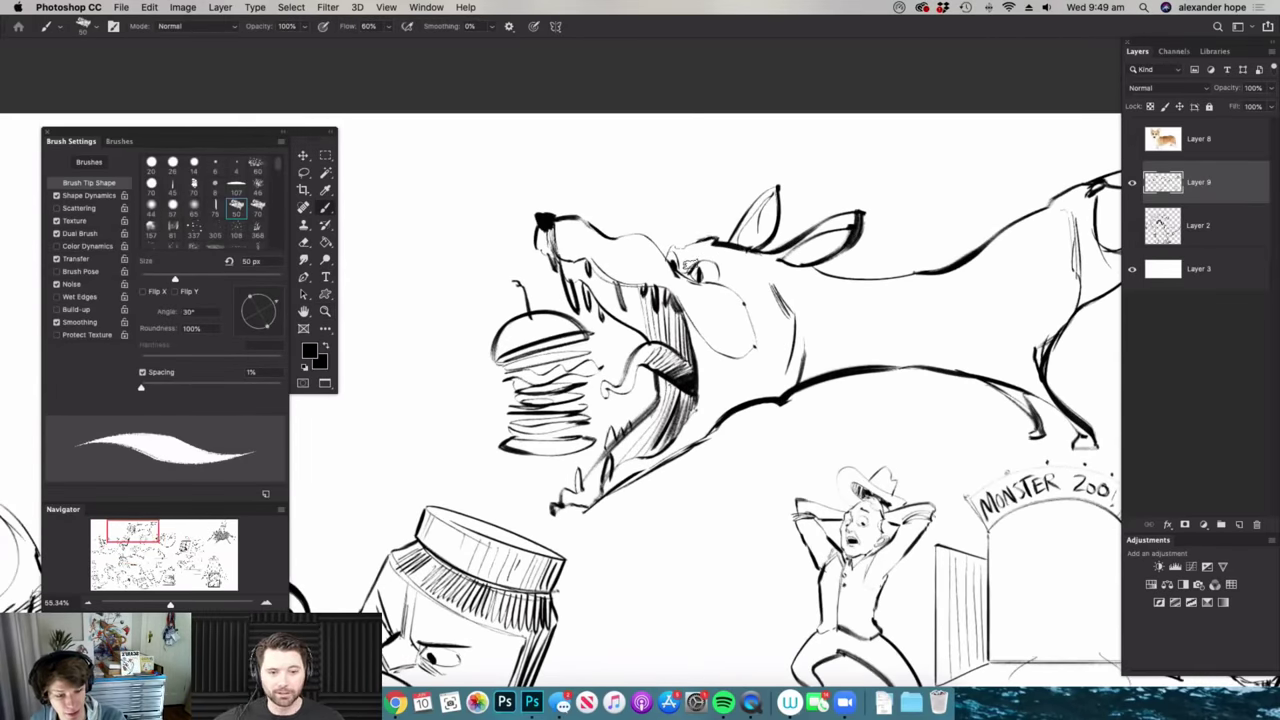
- Erase part of the brow above the monster's eye and redraw it with a sharper ridge
{"action": "key", "text": "e"}
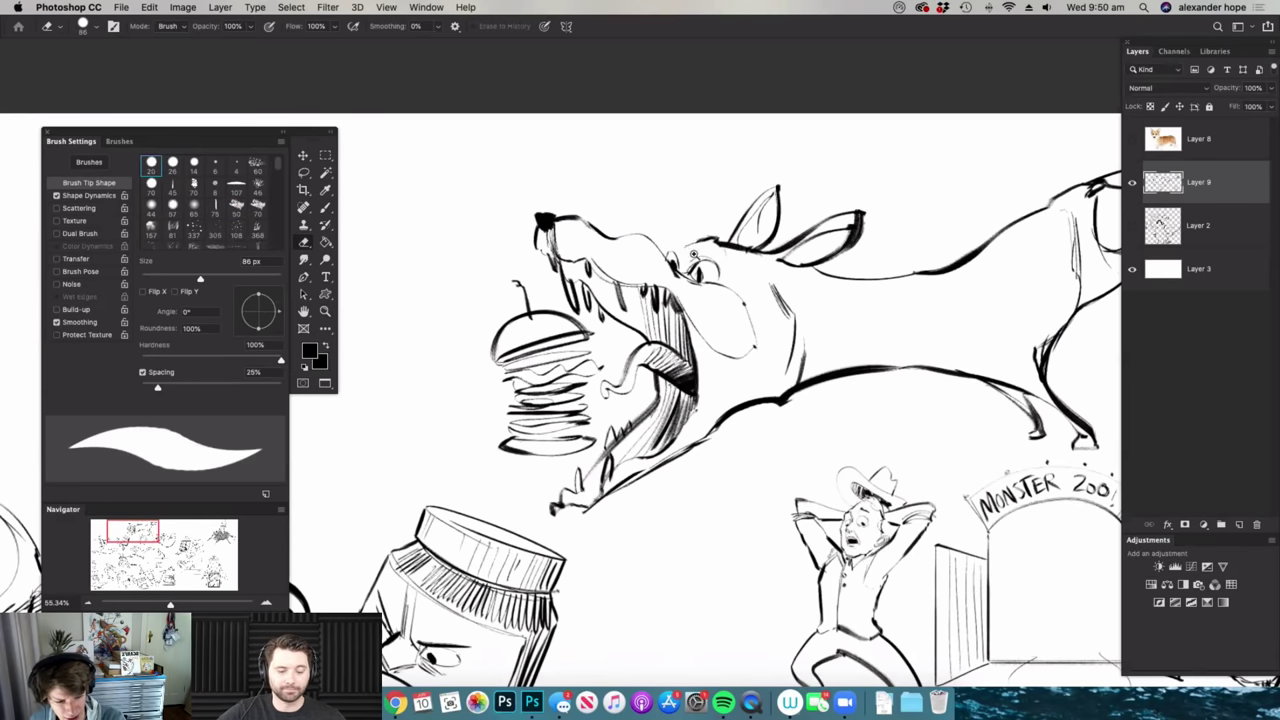
{"action": "left_click", "coordinate": [690, 253]}
{"action": "key", "text": "b"}
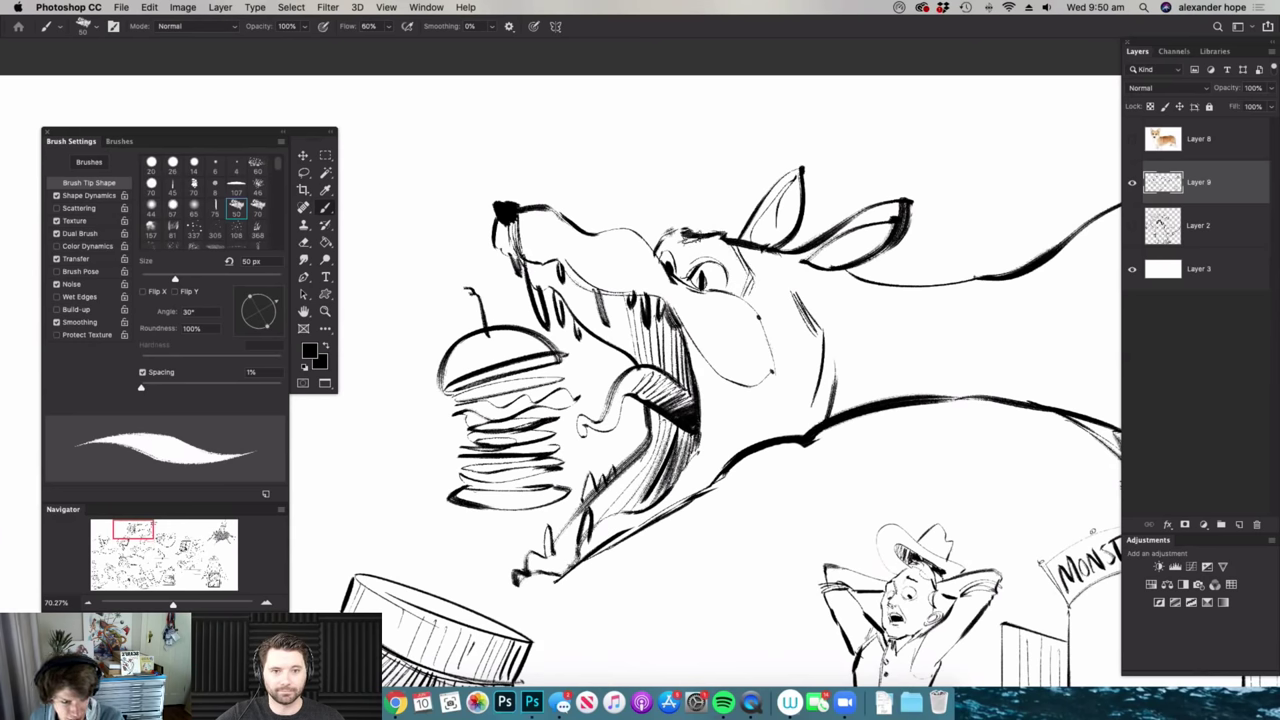
- Add long curved whiskers around the monster's nose and snout
{"action": "key", "text": "z"}
{"action": "mouse_move", "coordinate": [760, 233]}
{"action": "left_mouse_down"}
{"action": "mouse_move", "coordinate": [670, 220]}
{"action": "mouse_move", "coordinate": [676, 238]}
{"action": "mouse_move", "coordinate": [664, 150]}
{"action": "mouse_move", "coordinate": [592, 204]}
{"action": "left_mouse_up"}
{"action": "key", "text": "b"}
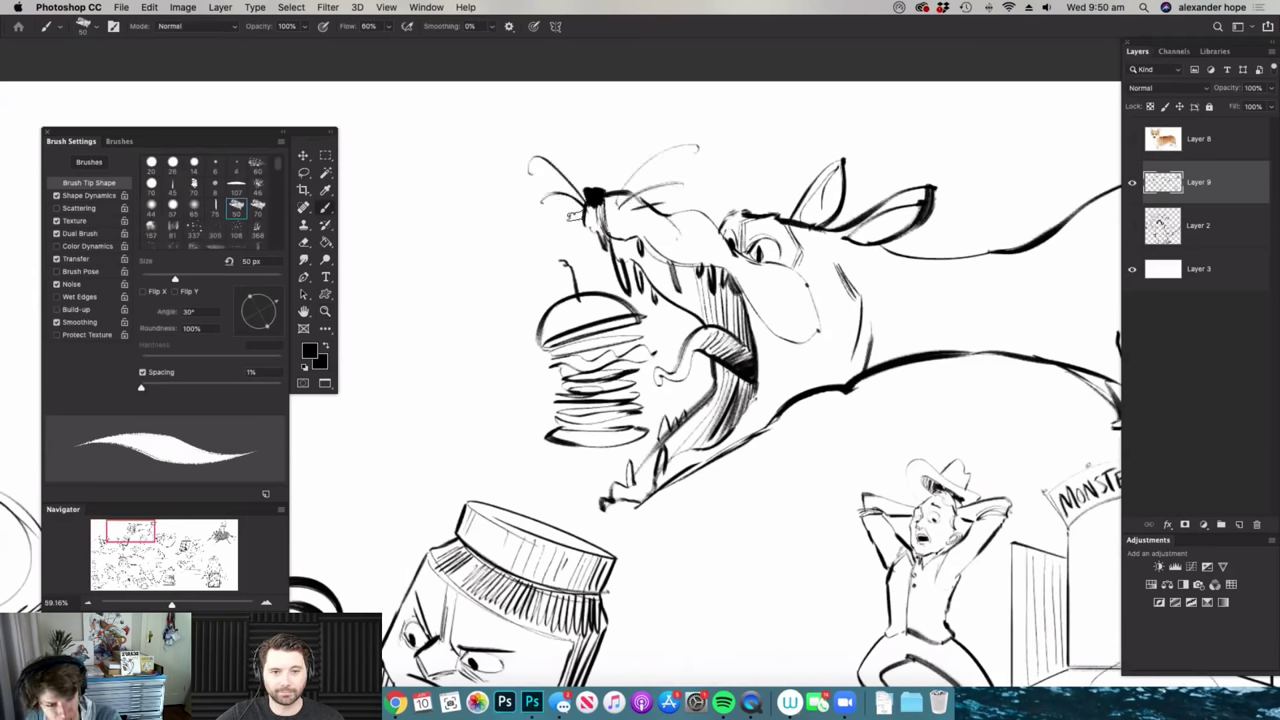
{"action": "key", "text": "z"}
{"action": "left_click_drag", "start_coordinate": [680, 285], "coordinate": [600, 287]}
{"action": "key", "text": "b"}
- Add curved shading lines along the monster's lower belly and touch up the base of the tail
{"action": "key", "text": "z"}
{"action": "mouse_move", "coordinate": [782, 292]}
{"action": "left_mouse_down"}
{"action": "mouse_move", "coordinate": [850, 286]}
{"action": "mouse_move", "coordinate": [821, 309]}
{"action": "mouse_move", "coordinate": [850, 310]}
{"action": "left_mouse_up"}
{"action": "key", "text": "b"}
{"action": "key", "text": "z"}
{"action": "key", "text": "b"}
{"action": "left_click_drag", "start_coordinate": [746, 346], "coordinate": [870, 338]}
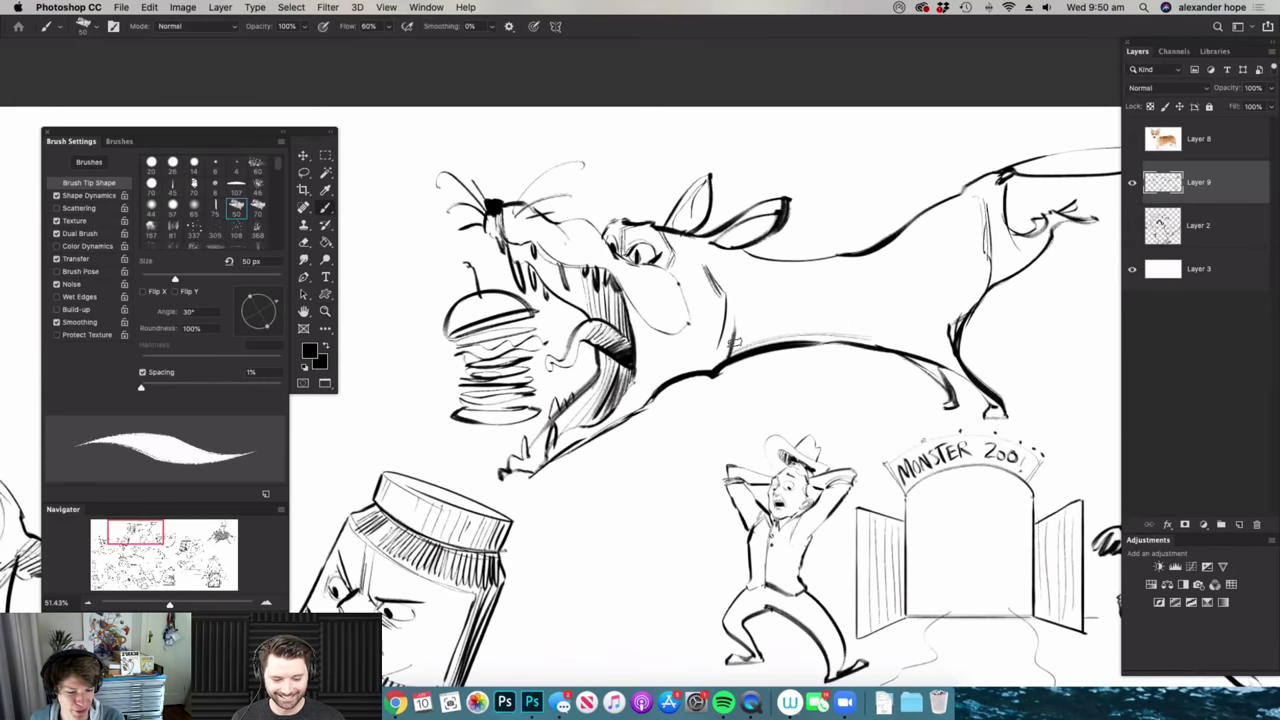
{"action": "key", "text": "z"}
{"action": "left_click_drag", "start_coordinate": [677, 357], "coordinate": [644, 357]}
{"action": "key", "text": "b"}
{"action": "key", "text": "z"}
{"action": "key", "text": "b"}
{"action": "mouse_move", "coordinate": [974, 208]}
{"action": "left_mouse_down"}
{"action": "mouse_move", "coordinate": [998, 208]}
{"action": "mouse_move", "coordinate": [957, 200]}
{"action": "left_mouse_up"}
- Move the floating brush settings, tools and navigator panels clear of the finished monster and burger
{"action": "key", "text": "z"}
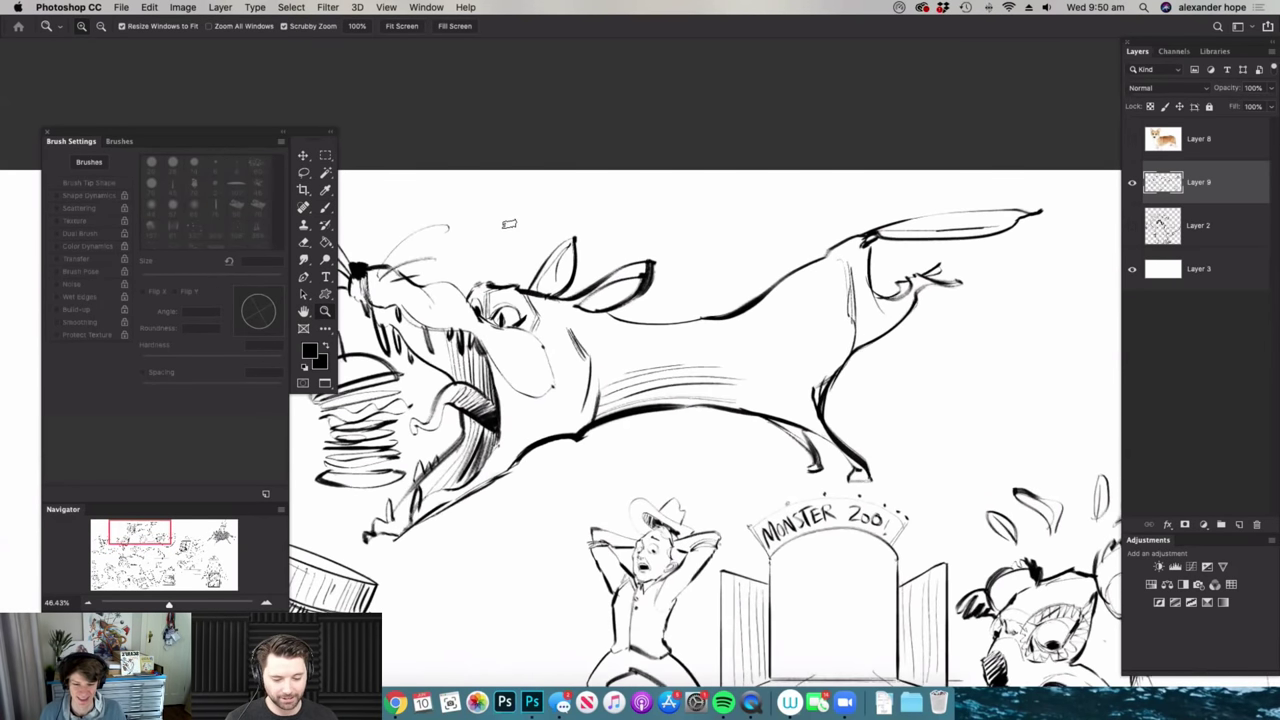
{"action": "key", "text": "b"}
{"action": "left_click_drag", "start_coordinate": [204, 131], "coordinate": [163, 36]}
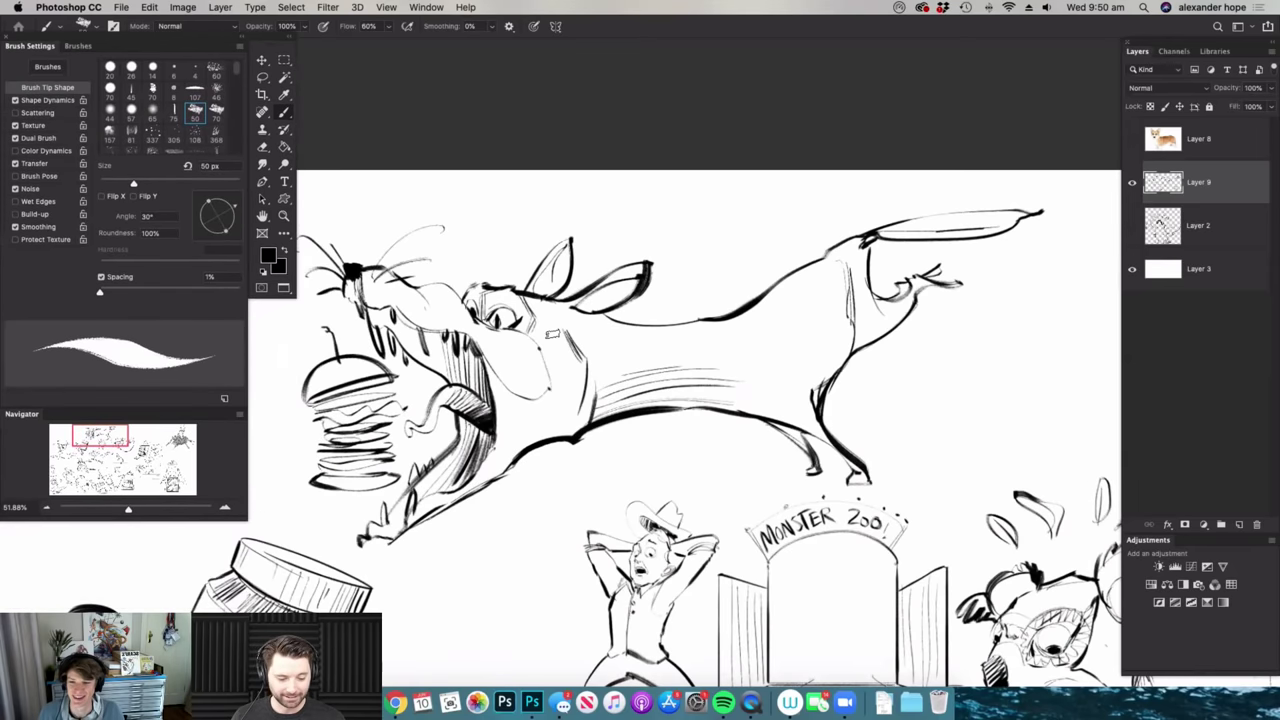
{"action": "key", "text": "z"}
{"action": "left_click_drag", "start_coordinate": [806, 290], "coordinate": [645, 300]}
{"action": "left_click_drag", "start_coordinate": [856, 432], "coordinate": [876, 432]}
{"action": "left_click_drag", "start_coordinate": [813, 474], "coordinate": [843, 474]}
{"action": "key", "text": "space"}
{"action": "mouse_move", "coordinate": [802, 528]}
{"action": "left_mouse_down"}
{"action": "mouse_move", "coordinate": [753, 445]}
{"action": "mouse_move", "coordinate": [773, 419]}
{"action": "mouse_move", "coordinate": [818, 415]}
{"action": "mouse_move", "coordinate": [797, 449]}
{"action": "mouse_move", "coordinate": [757, 416]}
{"action": "left_mouse_up"}
- Switch to full-screen view and review the whole sheet of monster sketches
{"action": "key", "text": "z"}
{"action": "key", "text": "f"}
{"action": "key", "text": "space"}
{"action": "left_click_drag", "start_coordinate": [913, 405], "coordinate": [823, 446]}
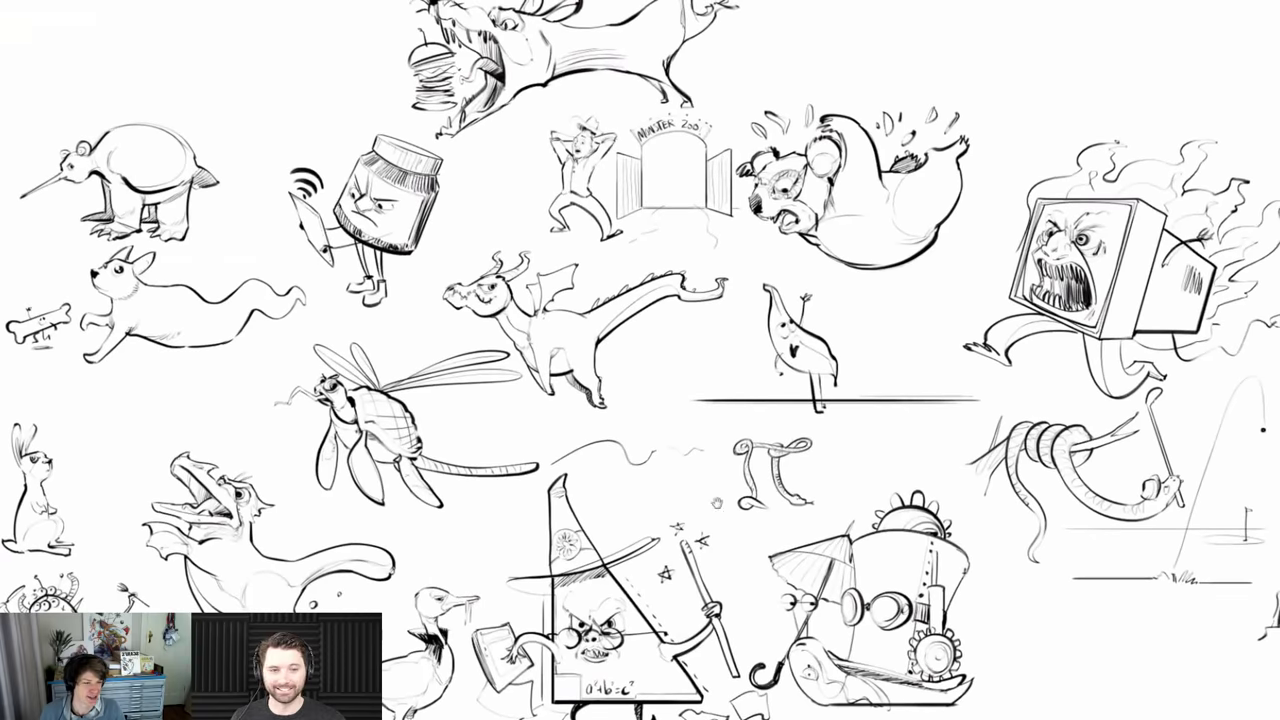
{"action": "left_click_drag", "start_coordinate": [717, 503], "coordinate": [555, 508]}
{"action": "left_click_drag", "start_coordinate": [813, 486], "coordinate": [799, 490]}
{"action": "left_click_drag", "start_coordinate": [1094, 424], "coordinate": [850, 494]}
{"action": "scroll", "coordinate": [825, 498], "scroll_direction": "down", "scroll_amount": 3}
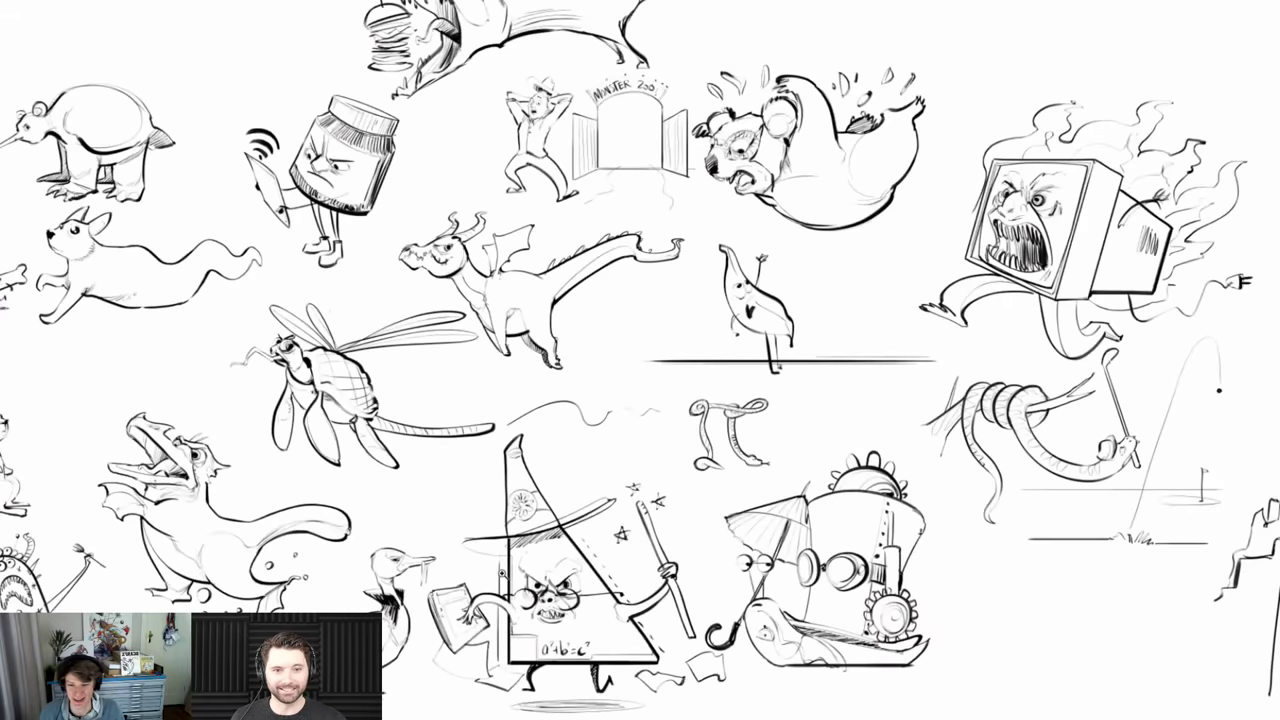
- Examine the open-mouthed finned monster and the winged turtle-insect creature on the sketch sheet up close
{"action": "left_click_drag", "start_coordinate": [340, 562], "coordinate": [492, 562]}
{"action": "left_click_drag", "start_coordinate": [397, 570], "coordinate": [427, 583]}
{"action": "scroll", "coordinate": [417, 562], "scroll_direction": "up", "scroll_amount": 4}
{"action": "scroll", "coordinate": [439, 537], "scroll_direction": "left", "scroll_amount": 5}
{"action": "scroll", "coordinate": [439, 537], "scroll_direction": "down", "scroll_amount": 3}
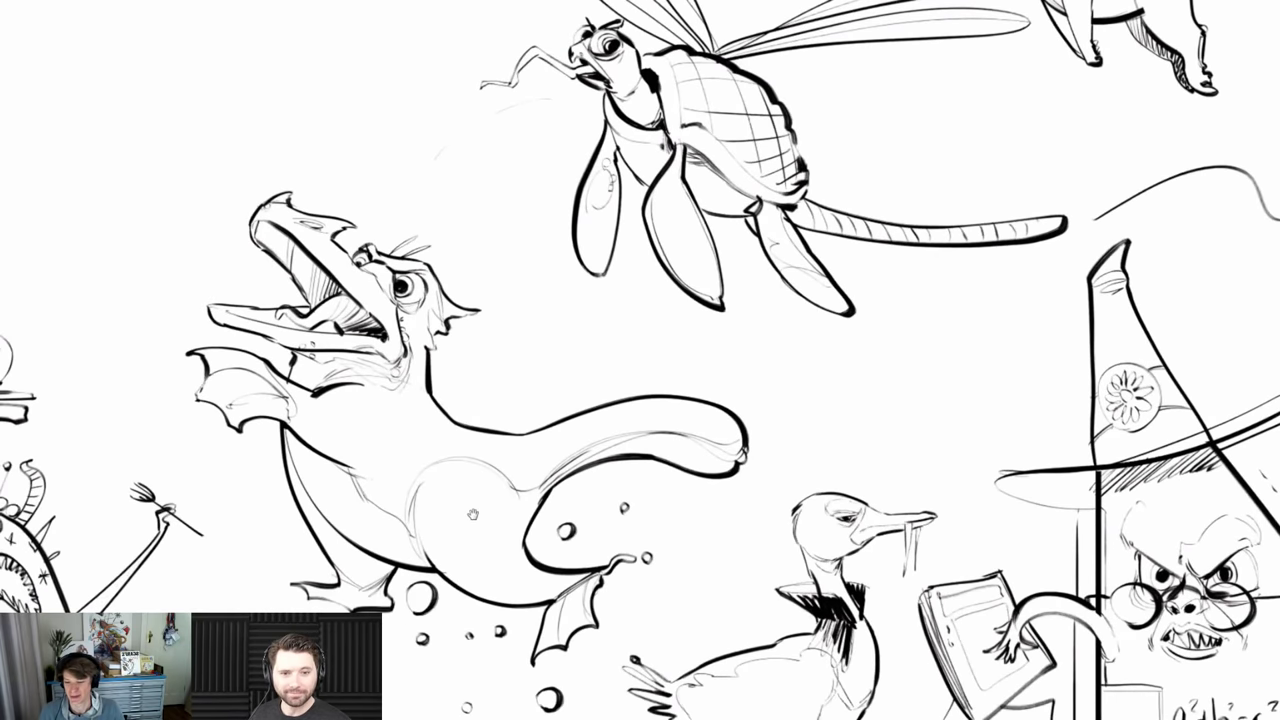
{"action": "scroll", "coordinate": [456, 578], "scroll_direction": "up", "scroll_amount": 10}
{"action": "scroll", "coordinate": [456, 578], "scroll_direction": "right", "scroll_amount": 5}
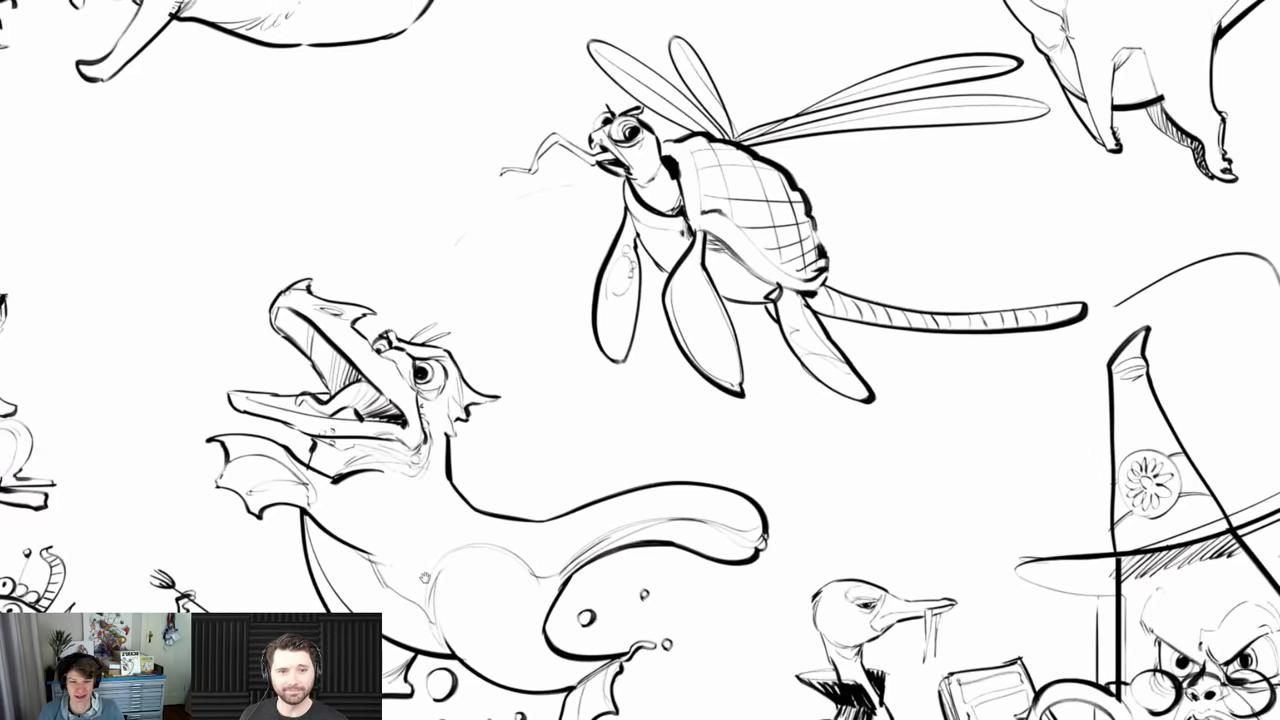
- Review the burger-chasing monster, the Monster Zoo gate, the tumbling panda and the flaming television monster up close
{"action": "left_click_drag", "start_coordinate": [612, 408], "coordinate": [437, 620]}
{"action": "left_click_drag", "start_coordinate": [517, 525], "coordinate": [497, 537]}
{"action": "left_click_drag", "start_coordinate": [730, 483], "coordinate": [465, 588]}
{"action": "left_click_drag", "start_coordinate": [521, 492], "coordinate": [438, 549]}
{"action": "scroll", "coordinate": [437, 549], "scroll_direction": "up", "scroll_amount": 2}
{"action": "scroll", "coordinate": [445, 520], "scroll_direction": "right", "scroll_amount": 3}
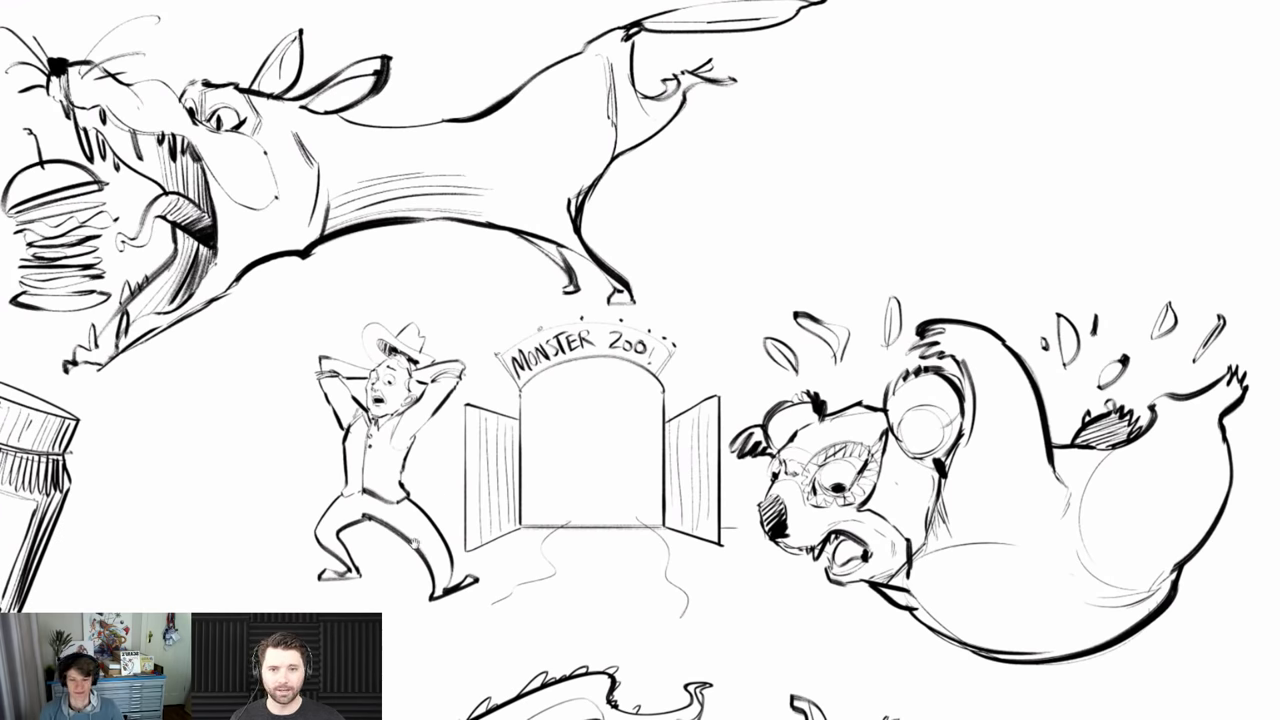
{"action": "scroll", "coordinate": [410, 520], "scroll_direction": "down", "scroll_amount": 5}
{"action": "scroll", "coordinate": [438, 512], "scroll_direction": "left", "scroll_amount": 2}
{"action": "scroll", "coordinate": [443, 532], "scroll_direction": "left", "scroll_amount": 1}
{"action": "scroll", "coordinate": [381, 538], "scroll_direction": "right", "scroll_amount": 6}
{"action": "scroll", "coordinate": [436, 524], "scroll_direction": "right", "scroll_amount": 9}
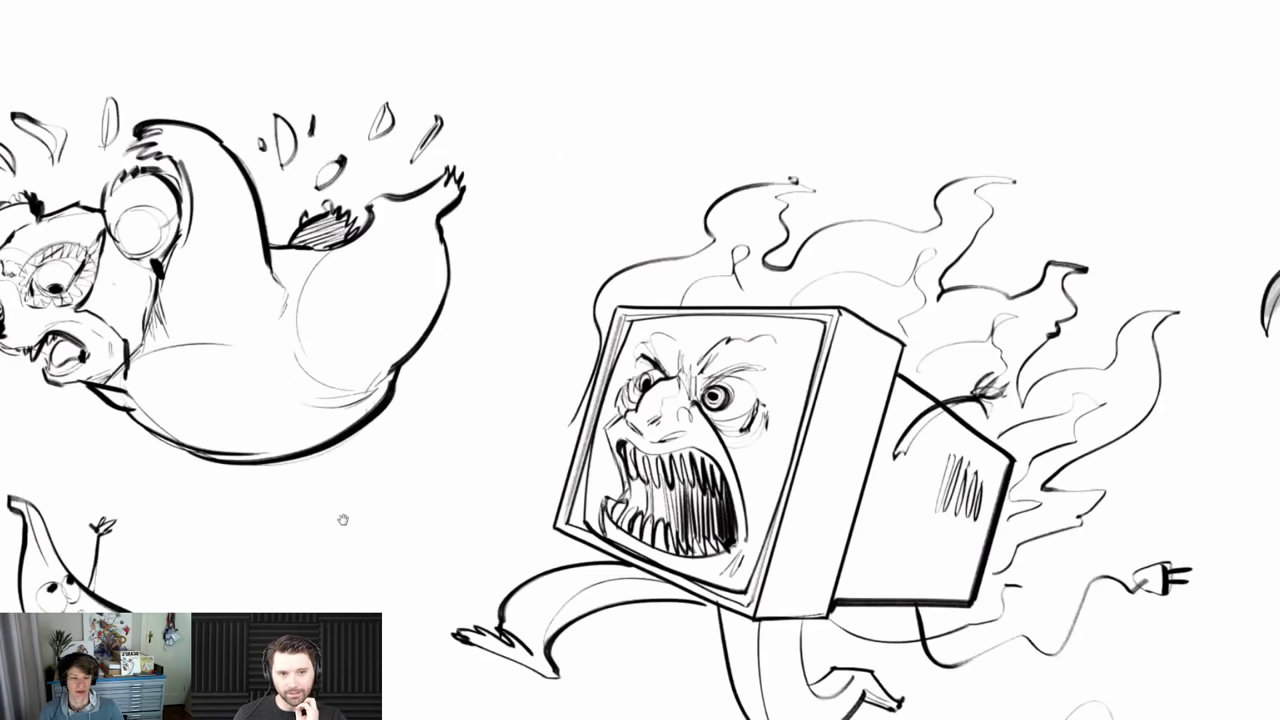
{"action": "scroll", "coordinate": [342, 519], "scroll_direction": "right", "scroll_amount": 1}
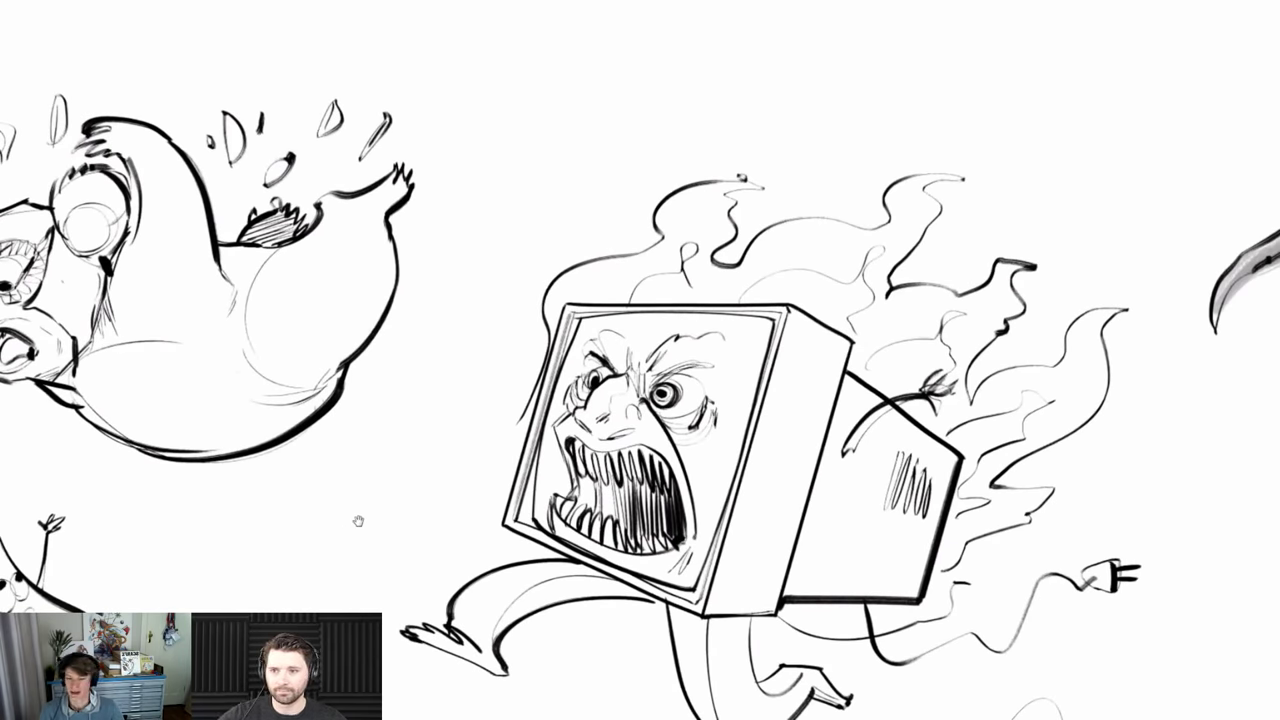
{"action": "scroll", "coordinate": [550, 420], "scroll_direction": "right", "scroll_amount": 3}
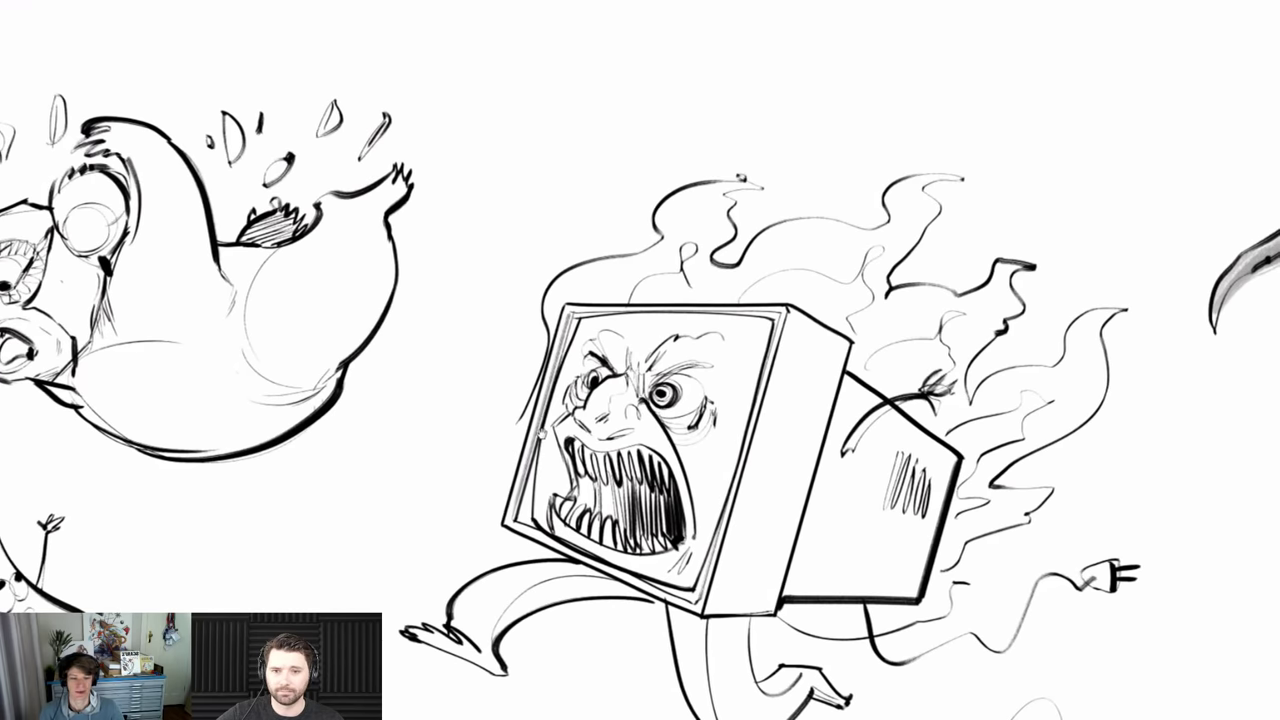